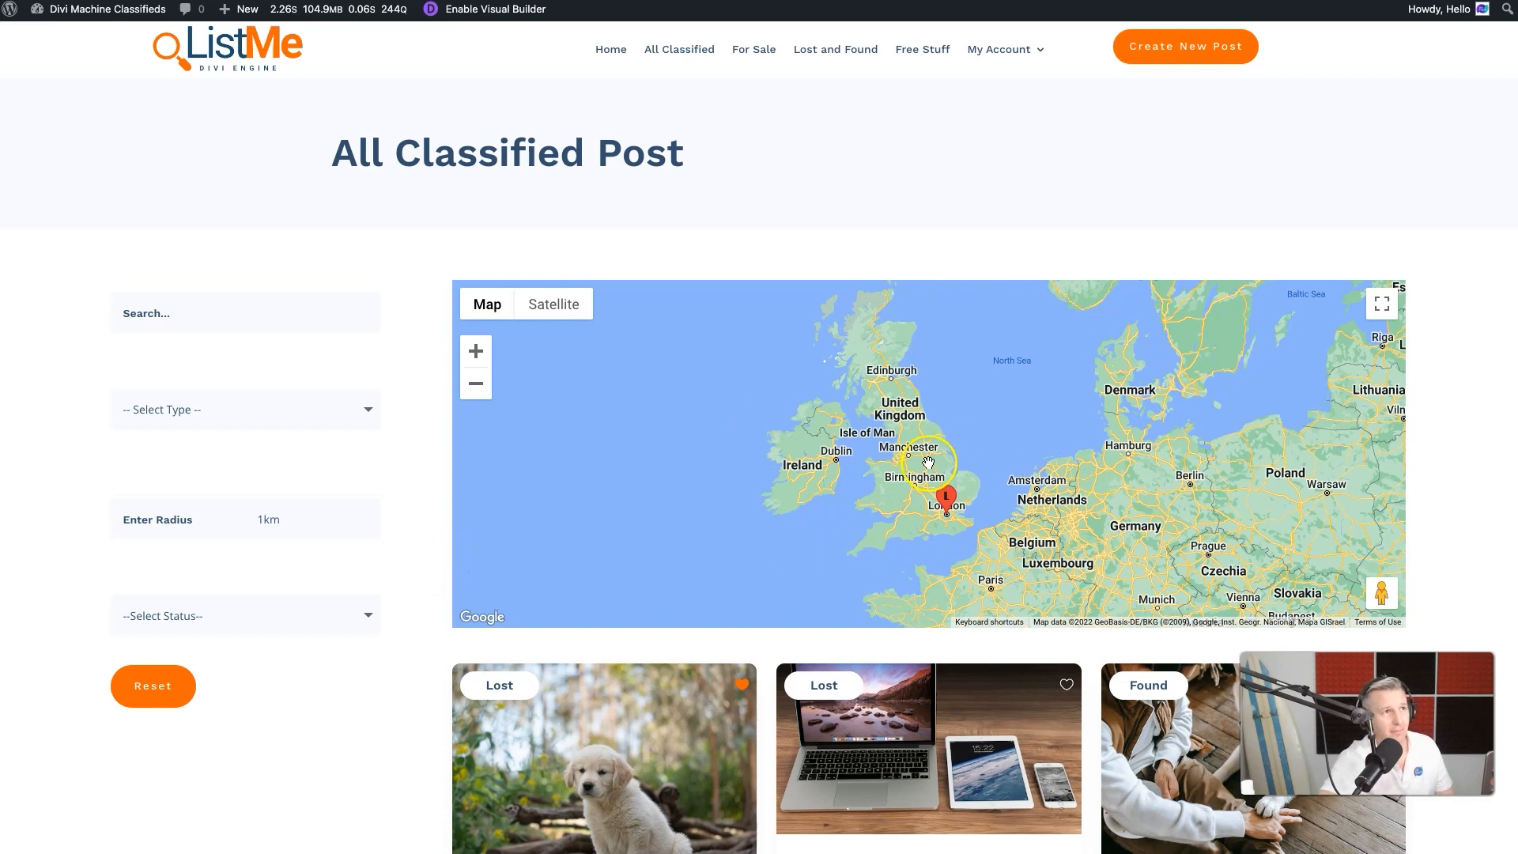
# Step: Look through the All Classified listings on the demo site and filter them by the Electronics type
pyautogui.scroll(-5, 393, 693)
pyautogui.scroll(-4, 394, 698)
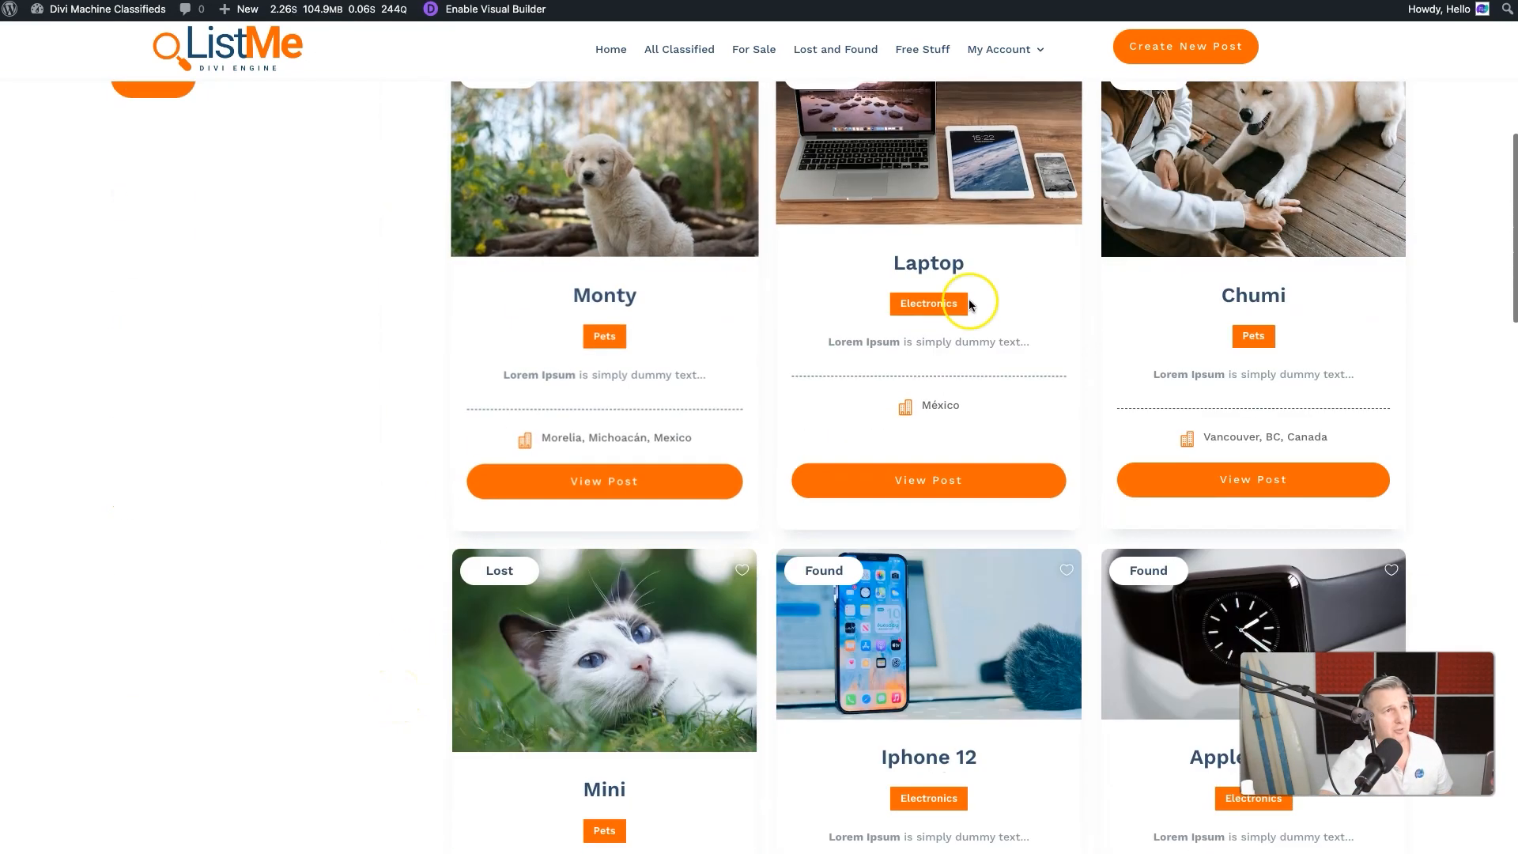
pyautogui.scroll(-8, 971, 633)
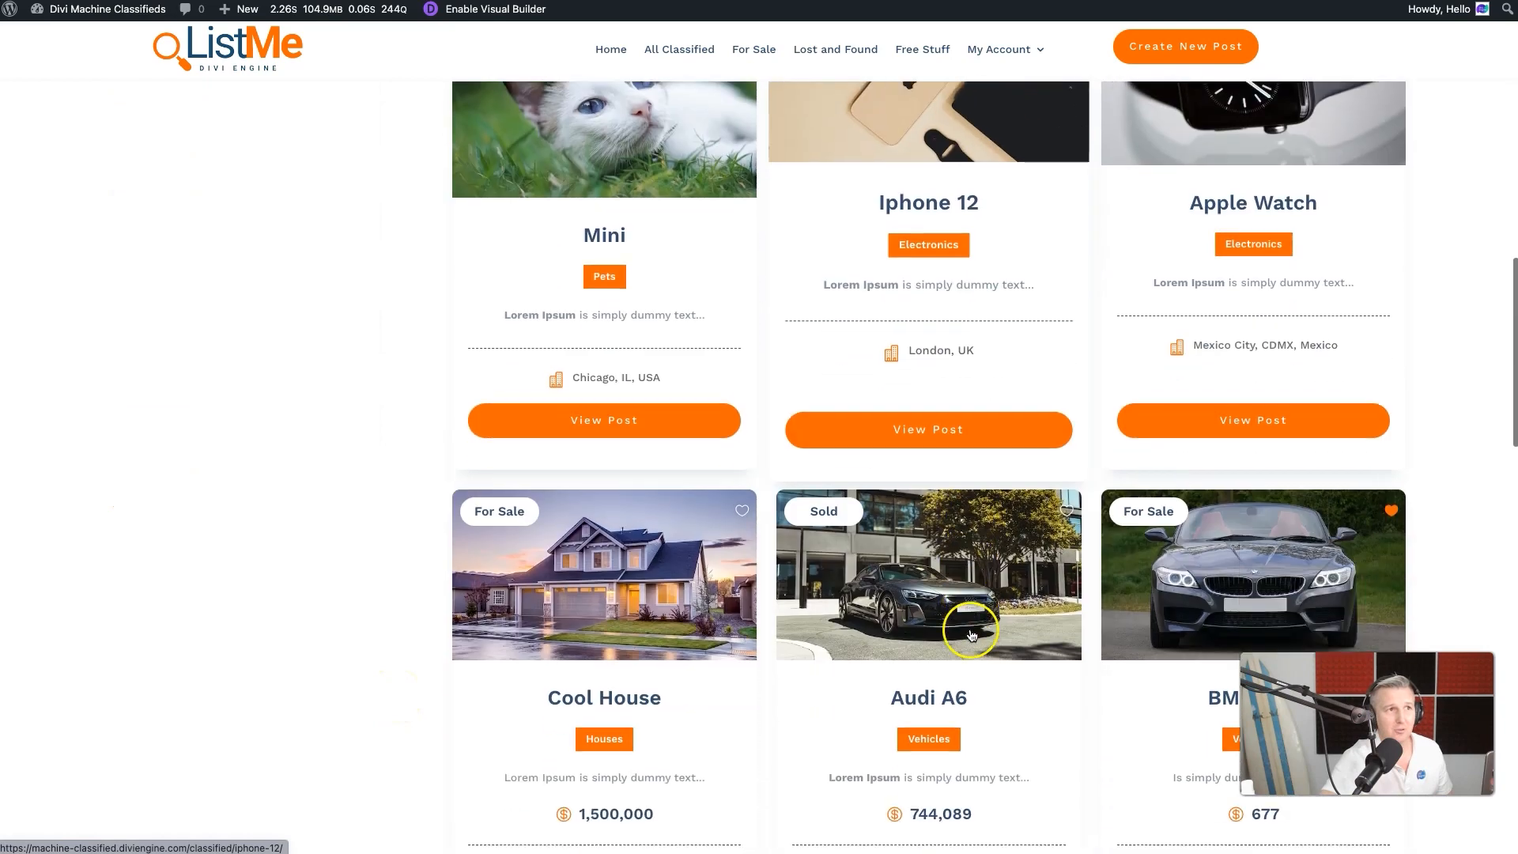
pyautogui.scroll(5, 876, 436)
pyautogui.scroll(12, 877, 439)
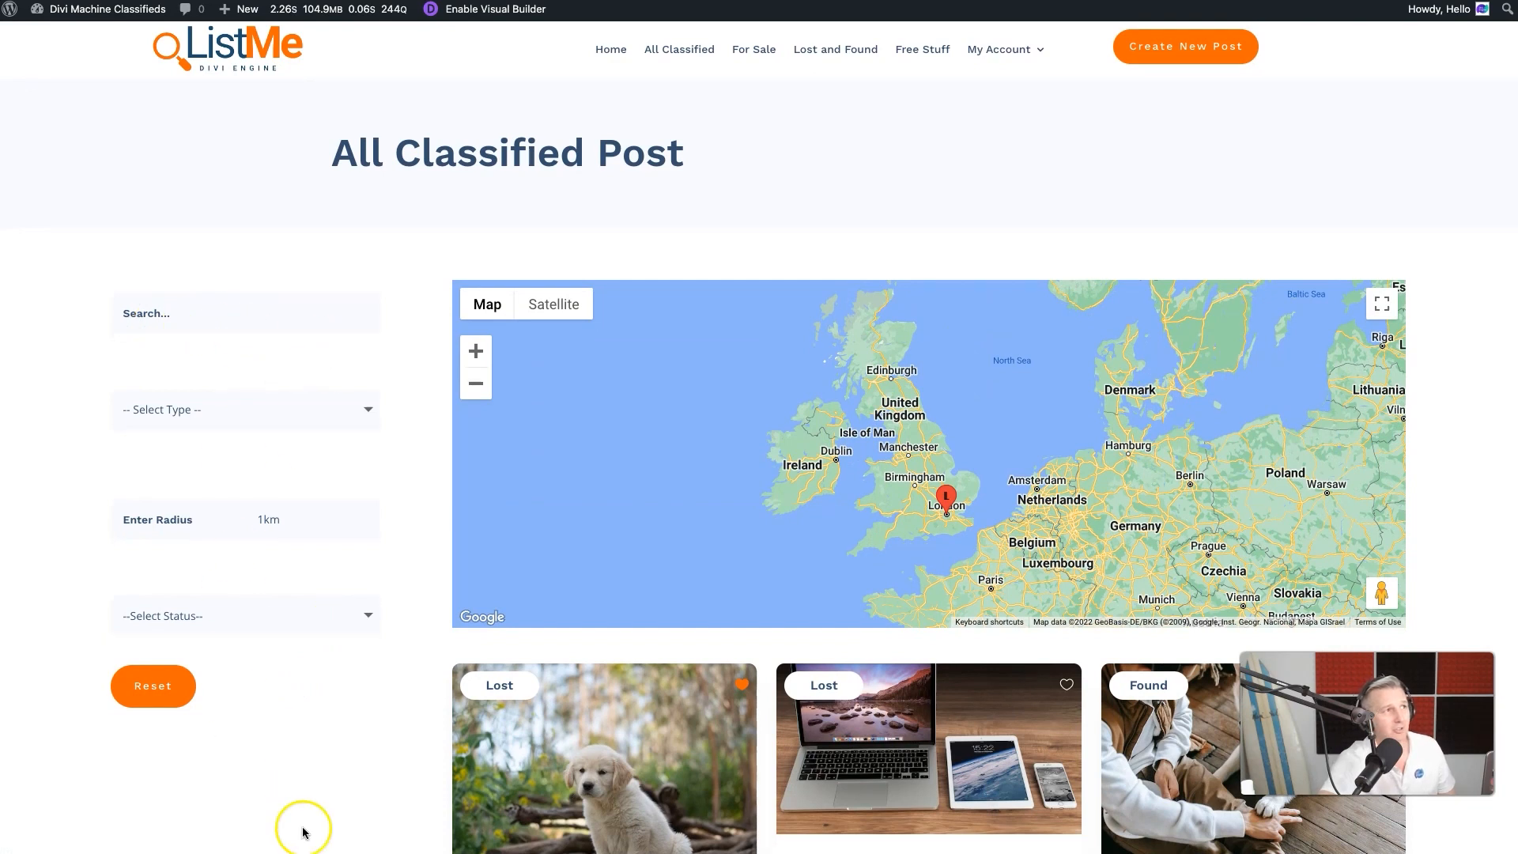
pyautogui.click(303, 409)
pyautogui.click(289, 441)
pyautogui.scroll(-8, 338, 693)
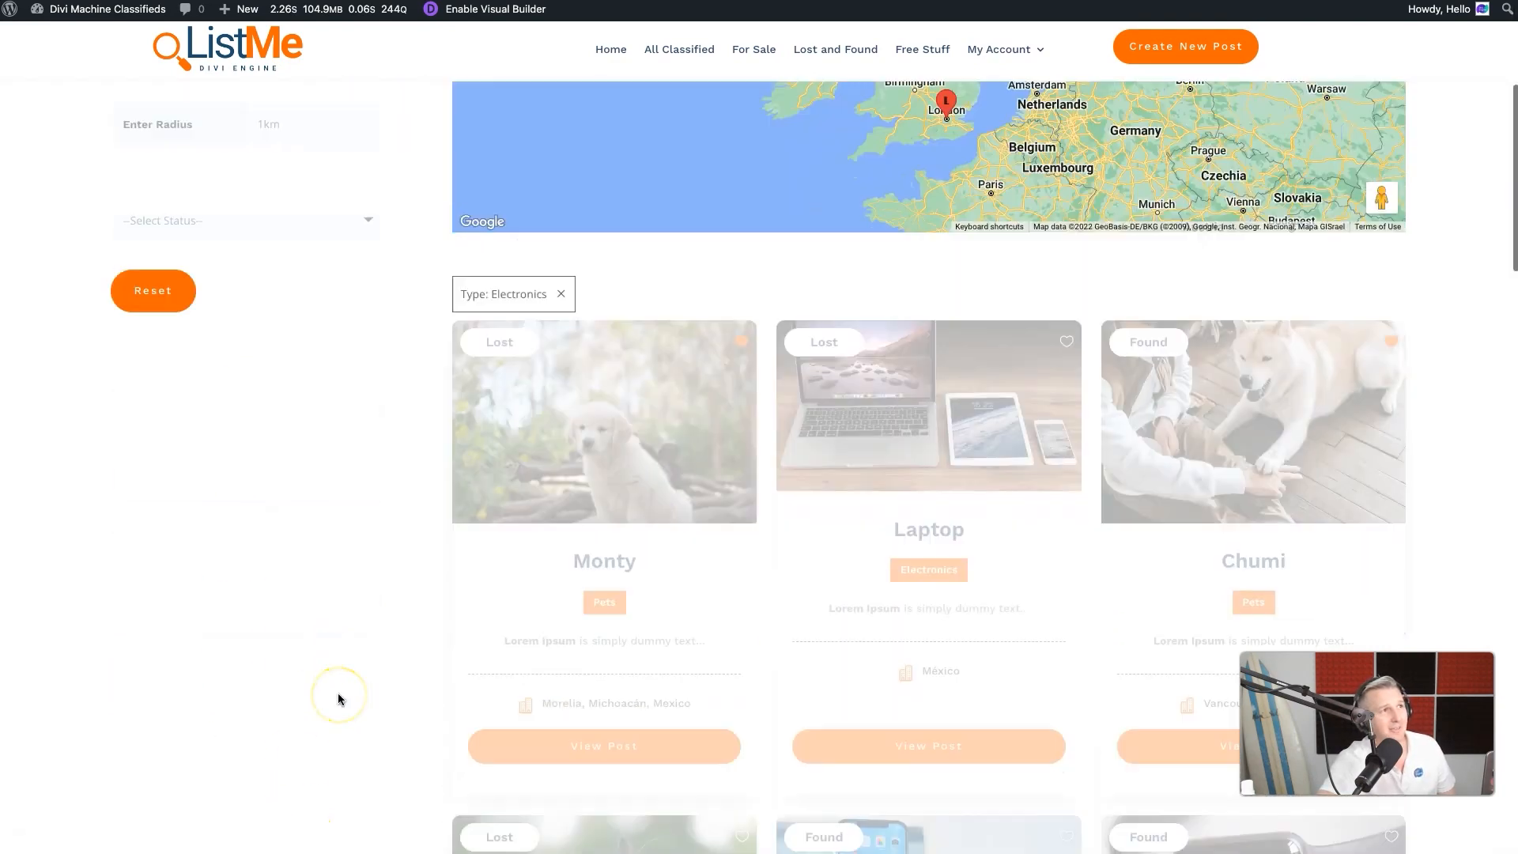
pyautogui.scroll(3, 354, 511)
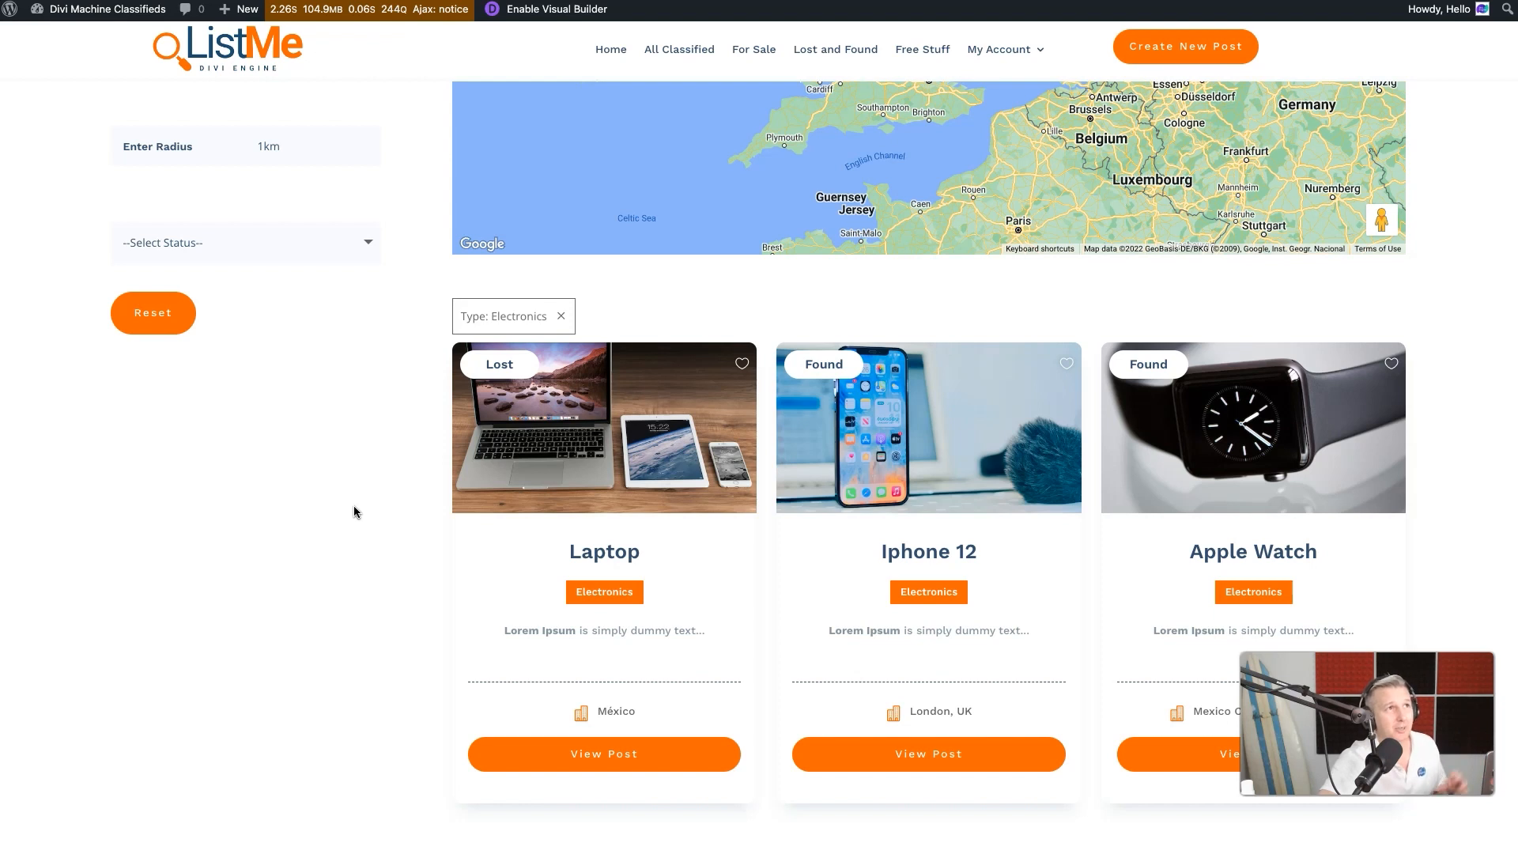
# Step: Open the For Sale listings page and examine the options of its status filter
pyautogui.click(764, 63)
pyautogui.click(830, 46)
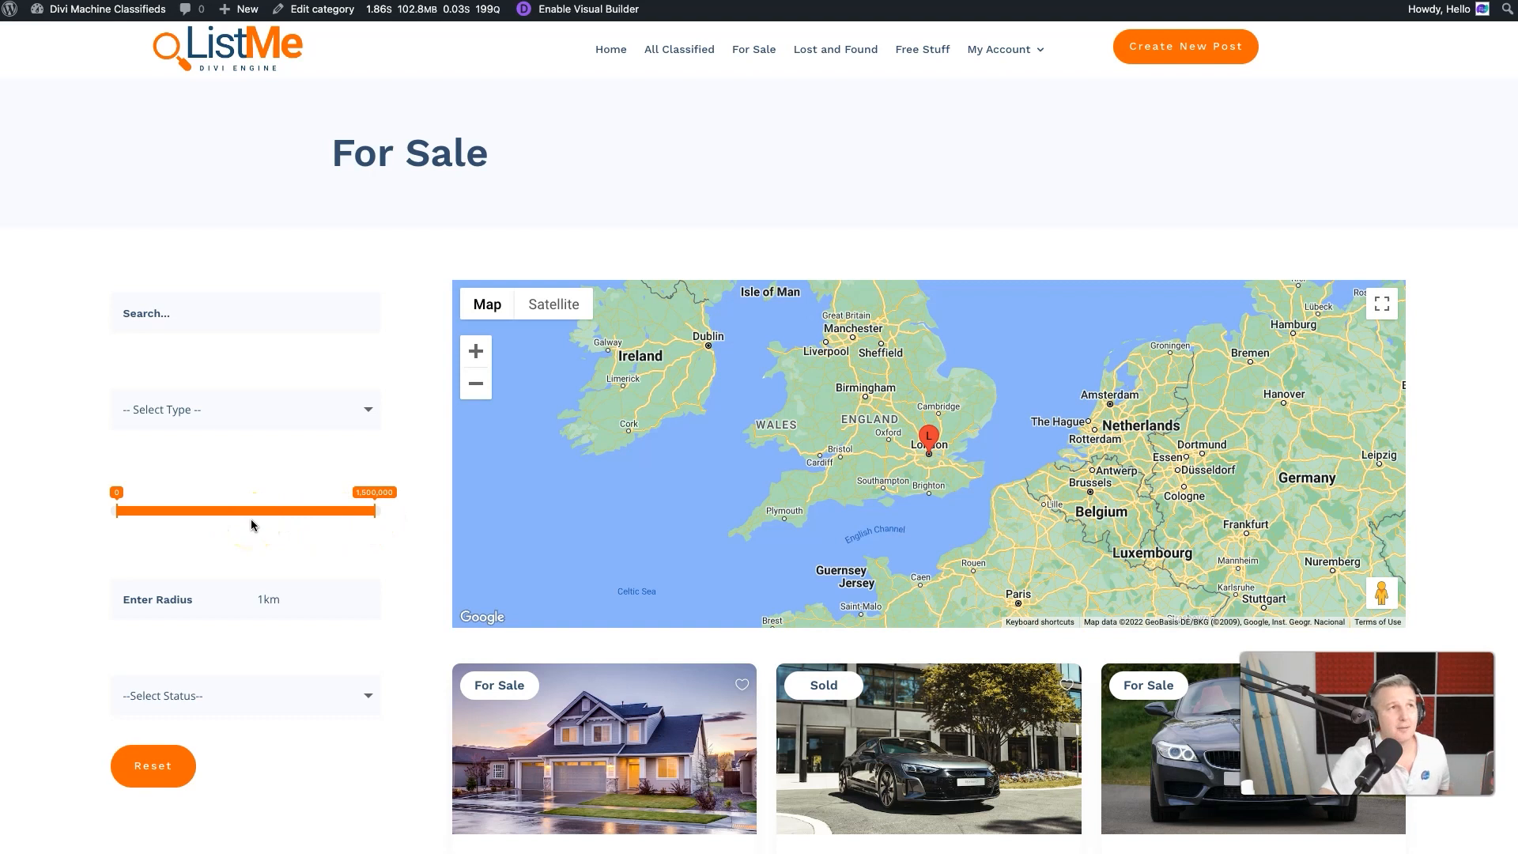
pyautogui.click(254, 696)
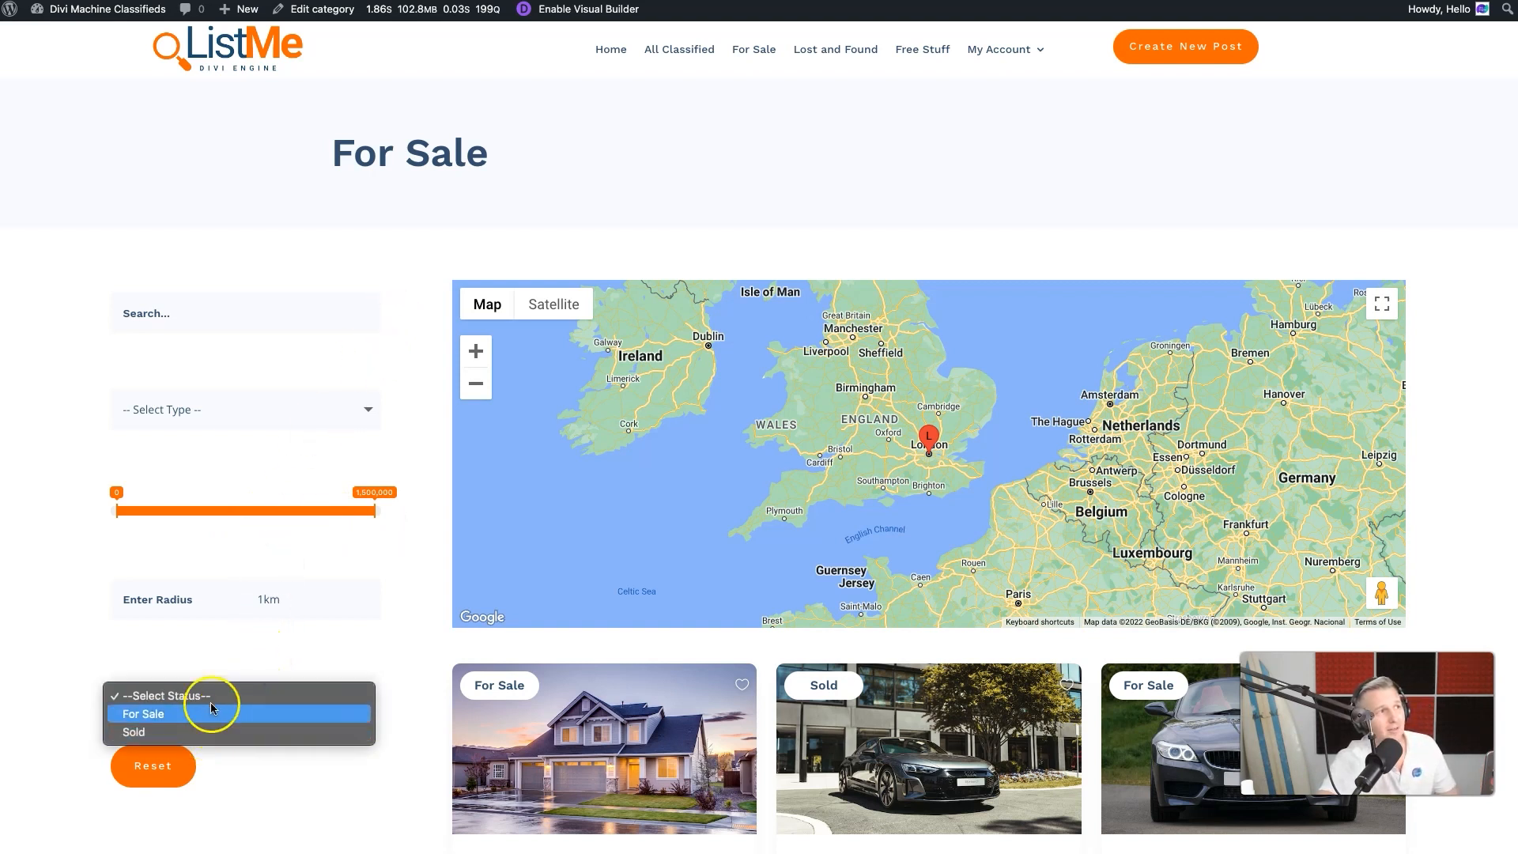
pyautogui.click(131, 656)
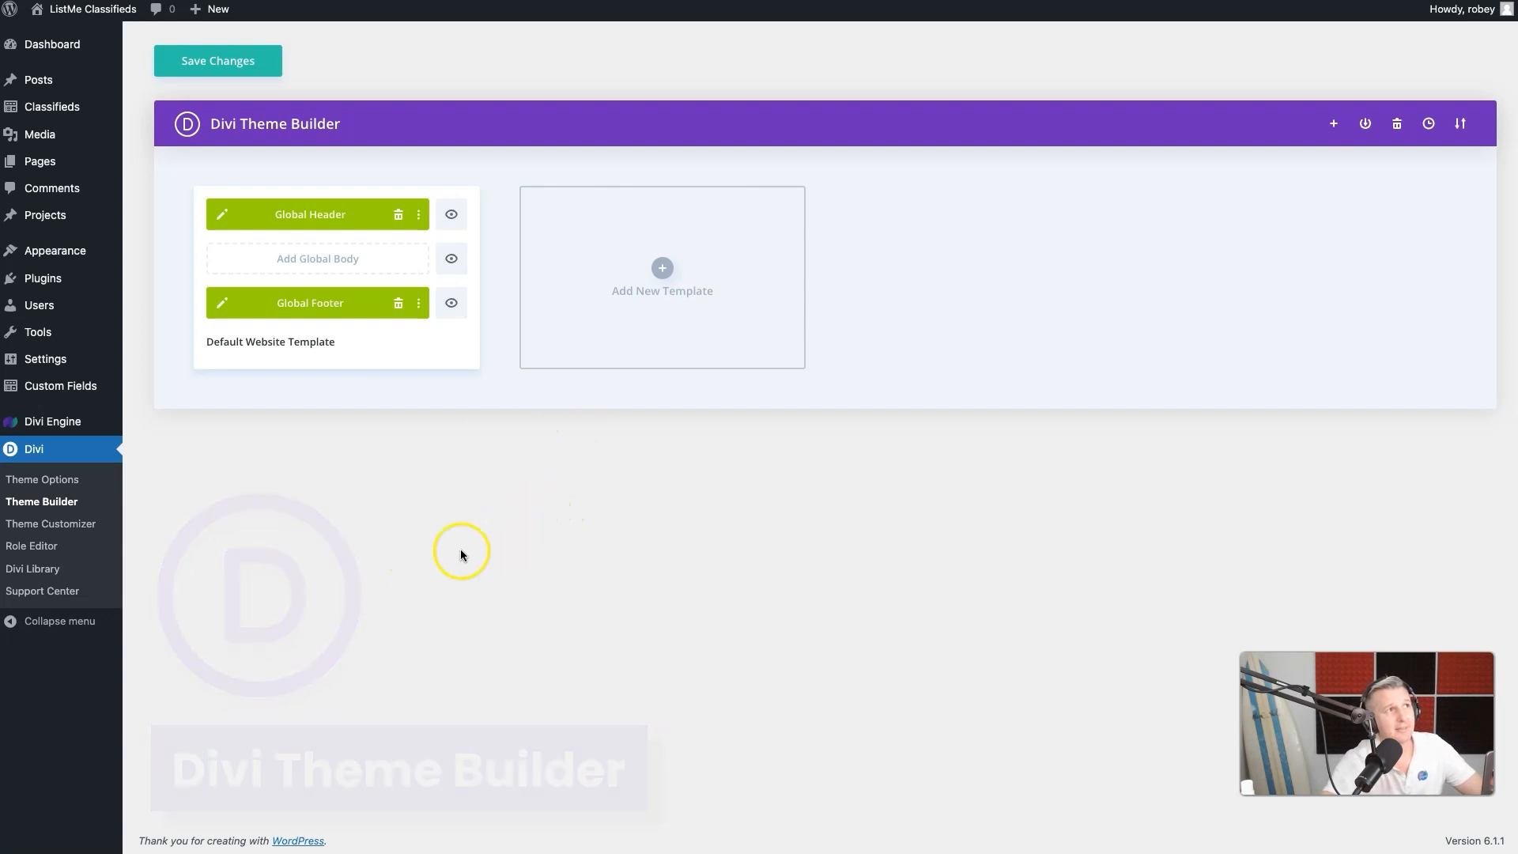
# Step: Build a new theme template assigned to the Classifieds Archive Page
pyautogui.click(619, 432)
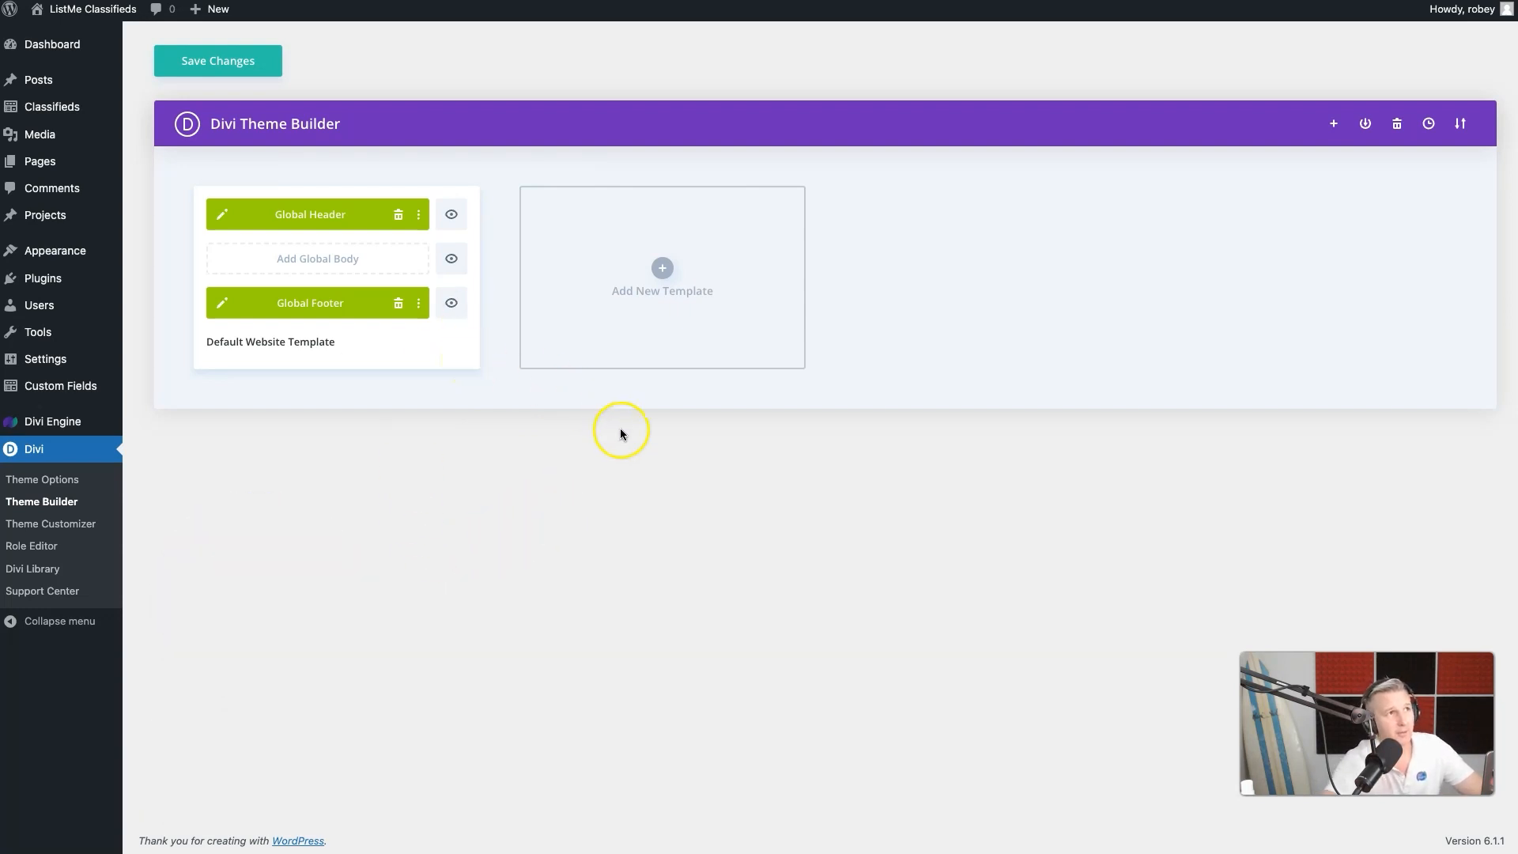
pyautogui.click(663, 269)
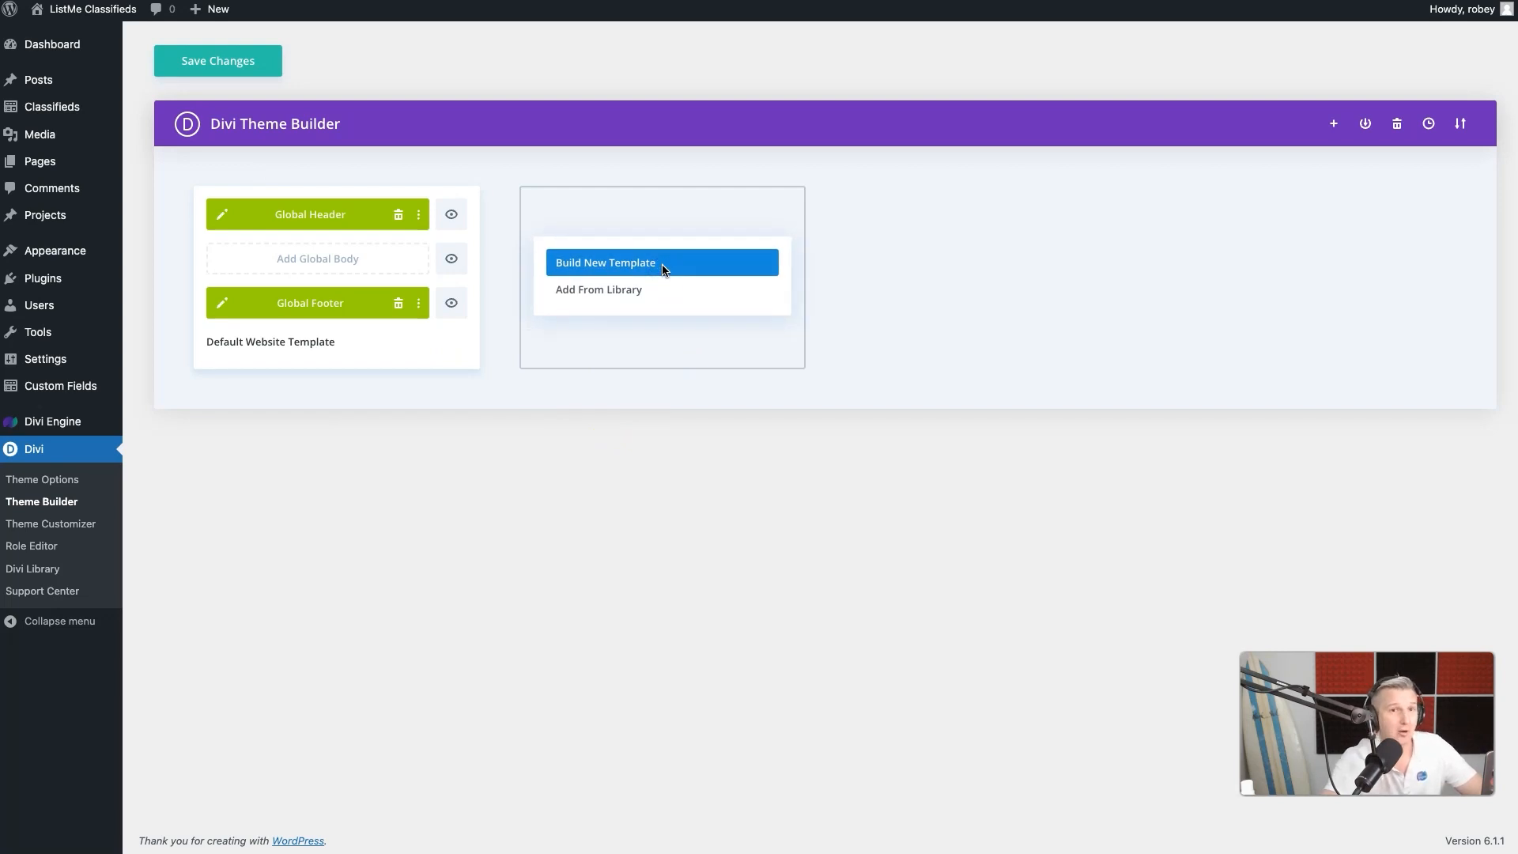
pyautogui.click(663, 267)
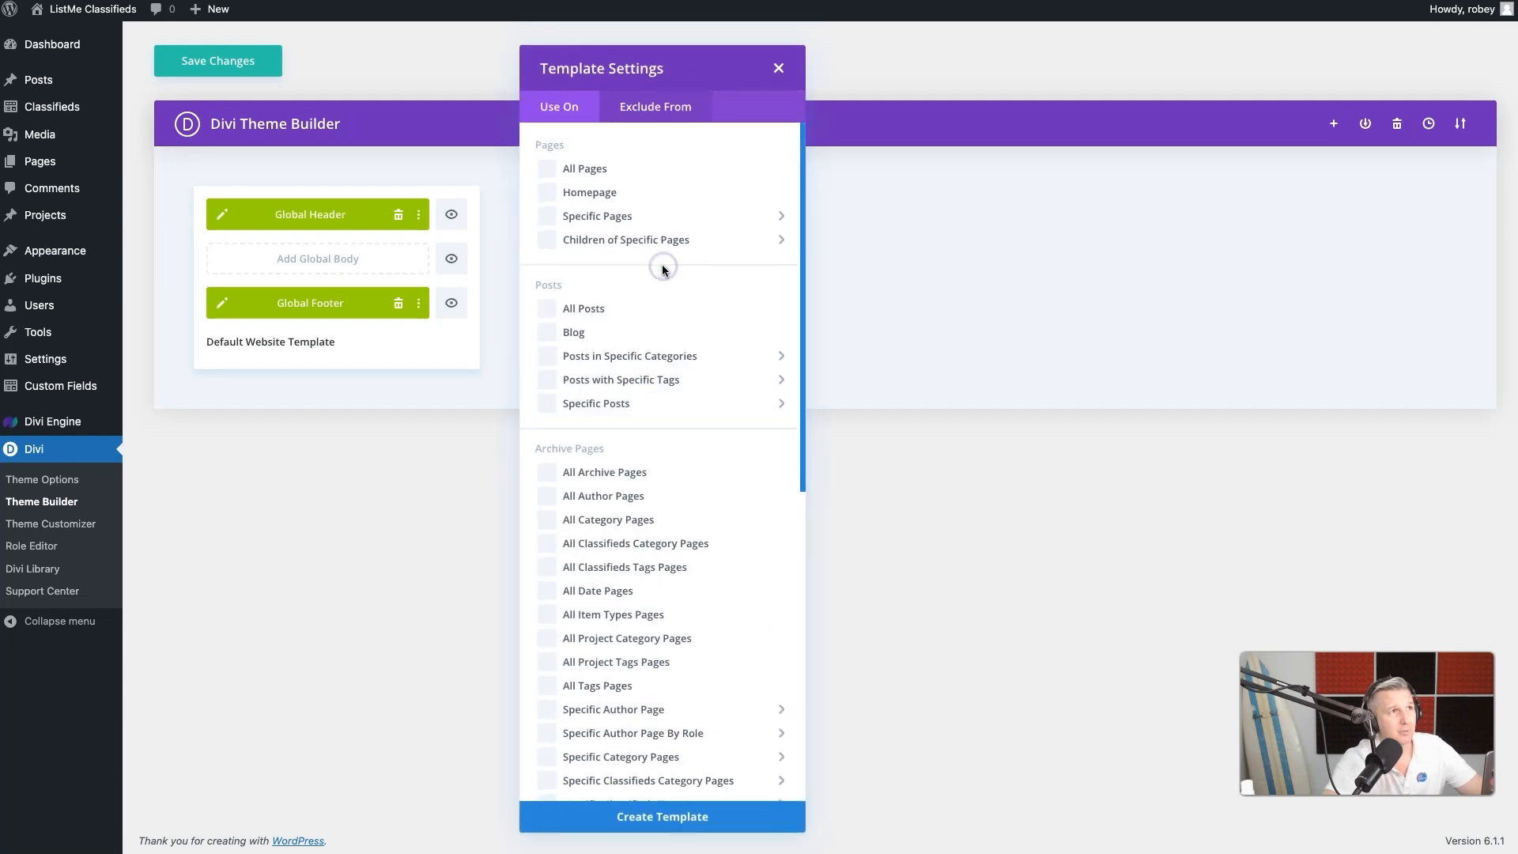
pyautogui.click(671, 496)
pyautogui.scroll(-4, 671, 474)
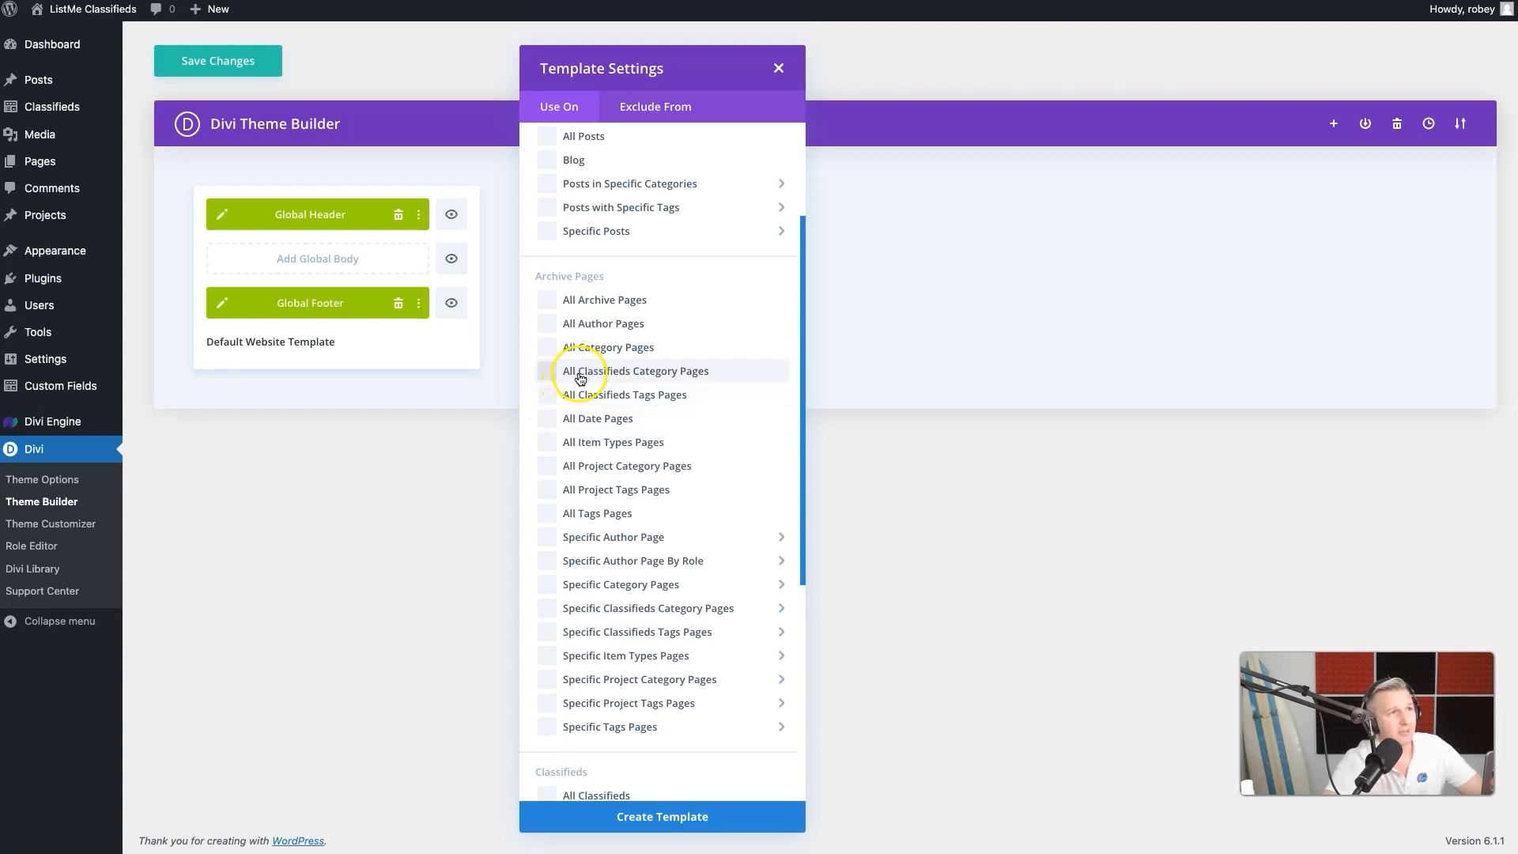
pyautogui.scroll(-5, 528, 291)
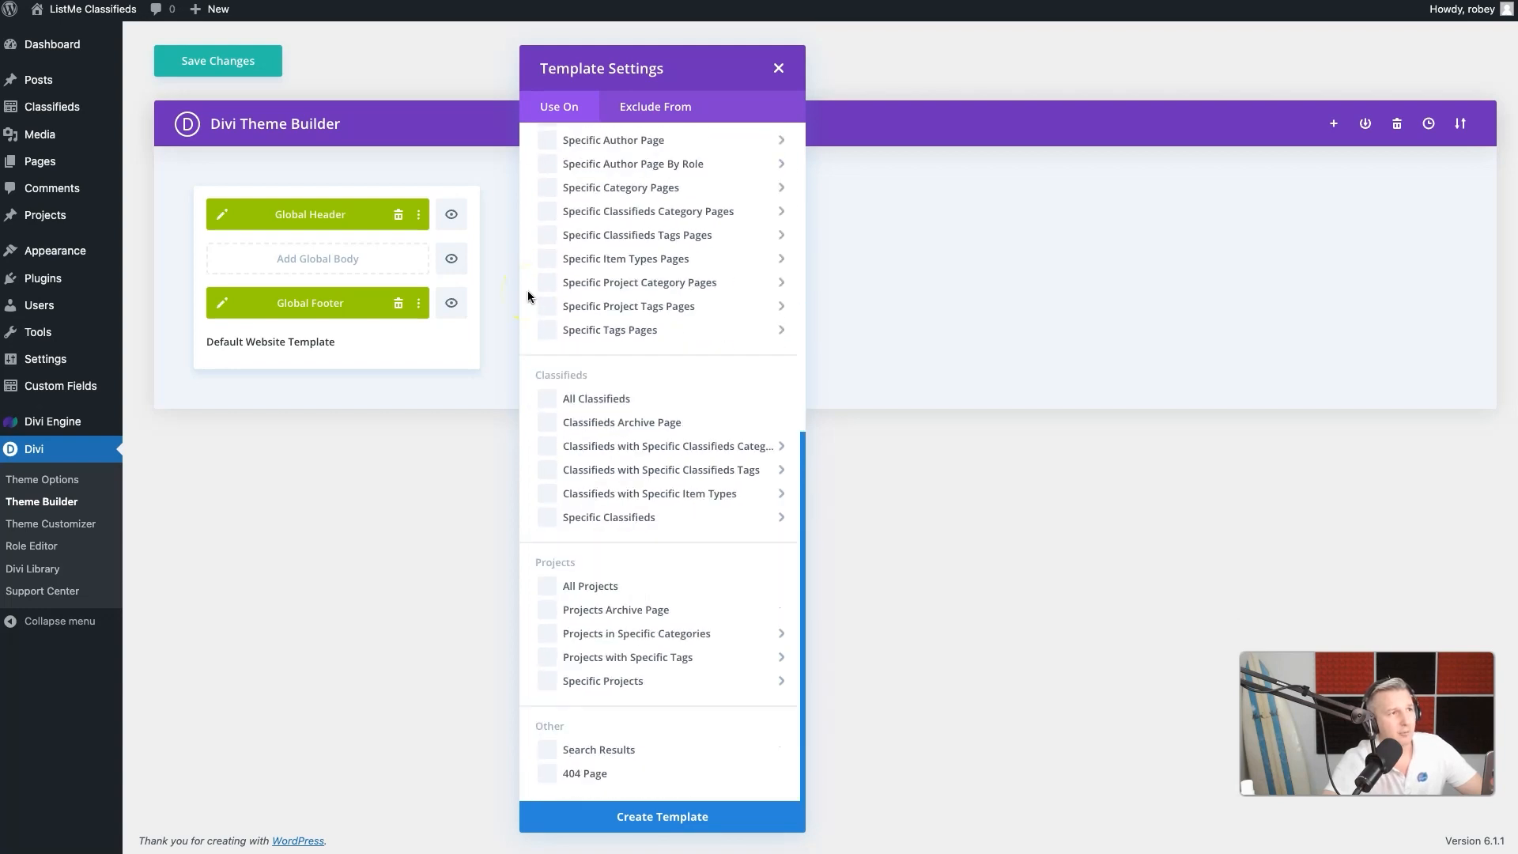
pyautogui.click(551, 423)
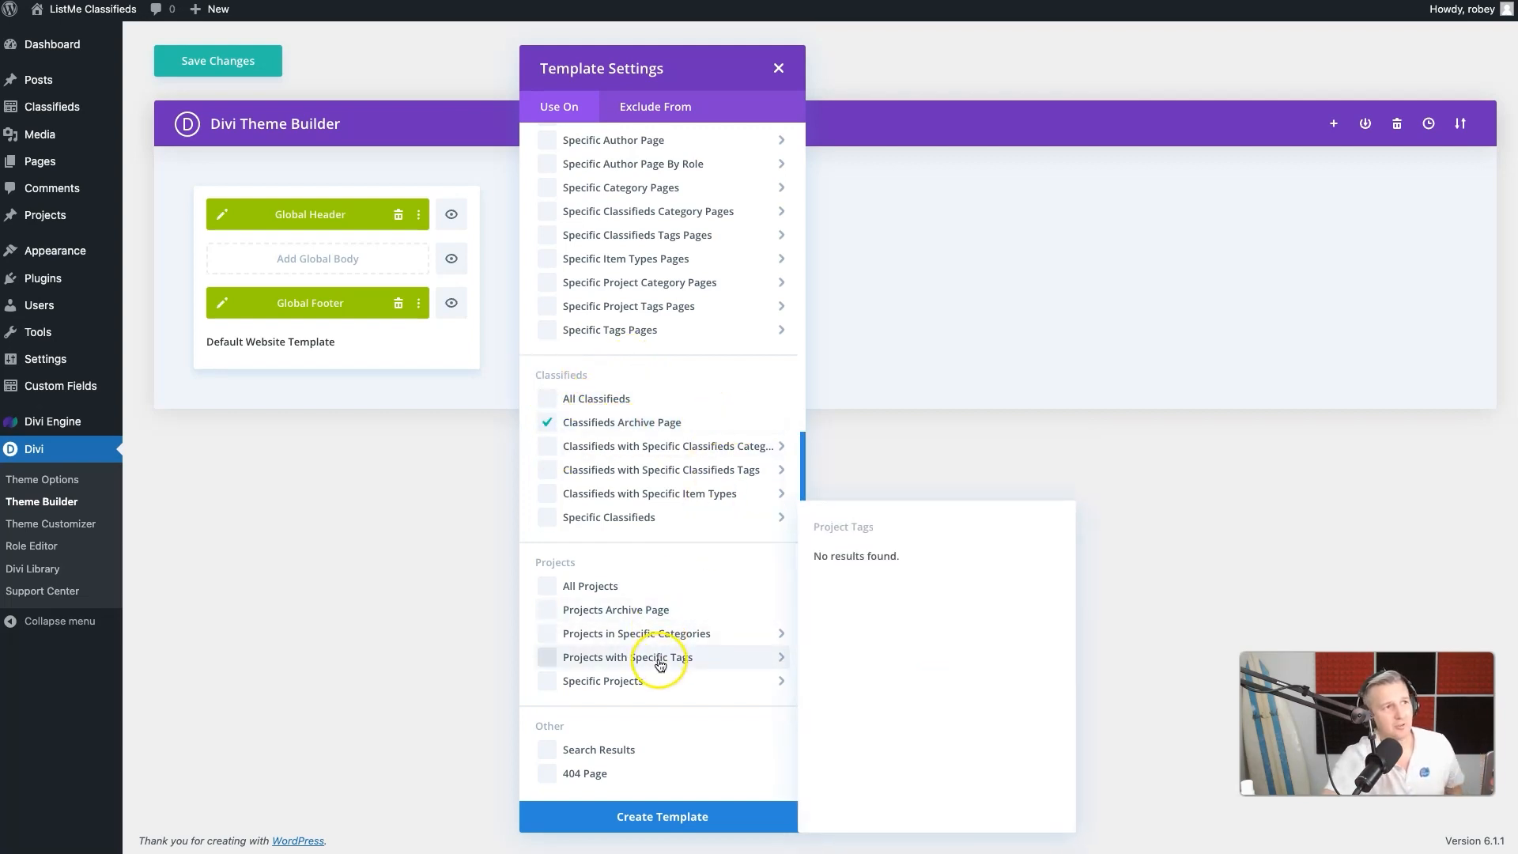
pyautogui.moveTo(733, 288)
pyautogui.scroll(5, 732, 287)
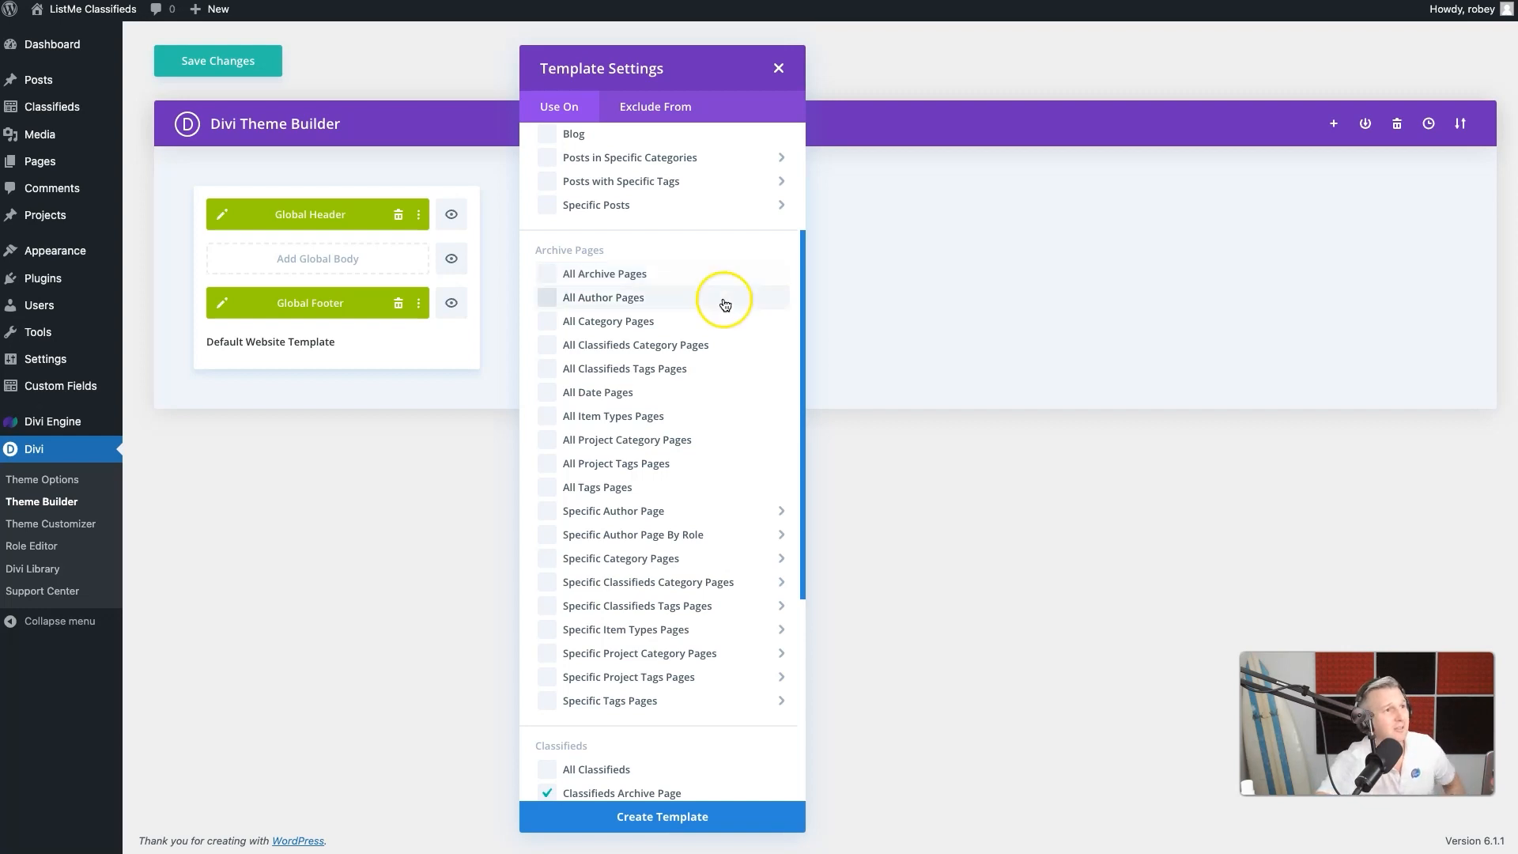
pyautogui.scroll(-5, 661, 569)
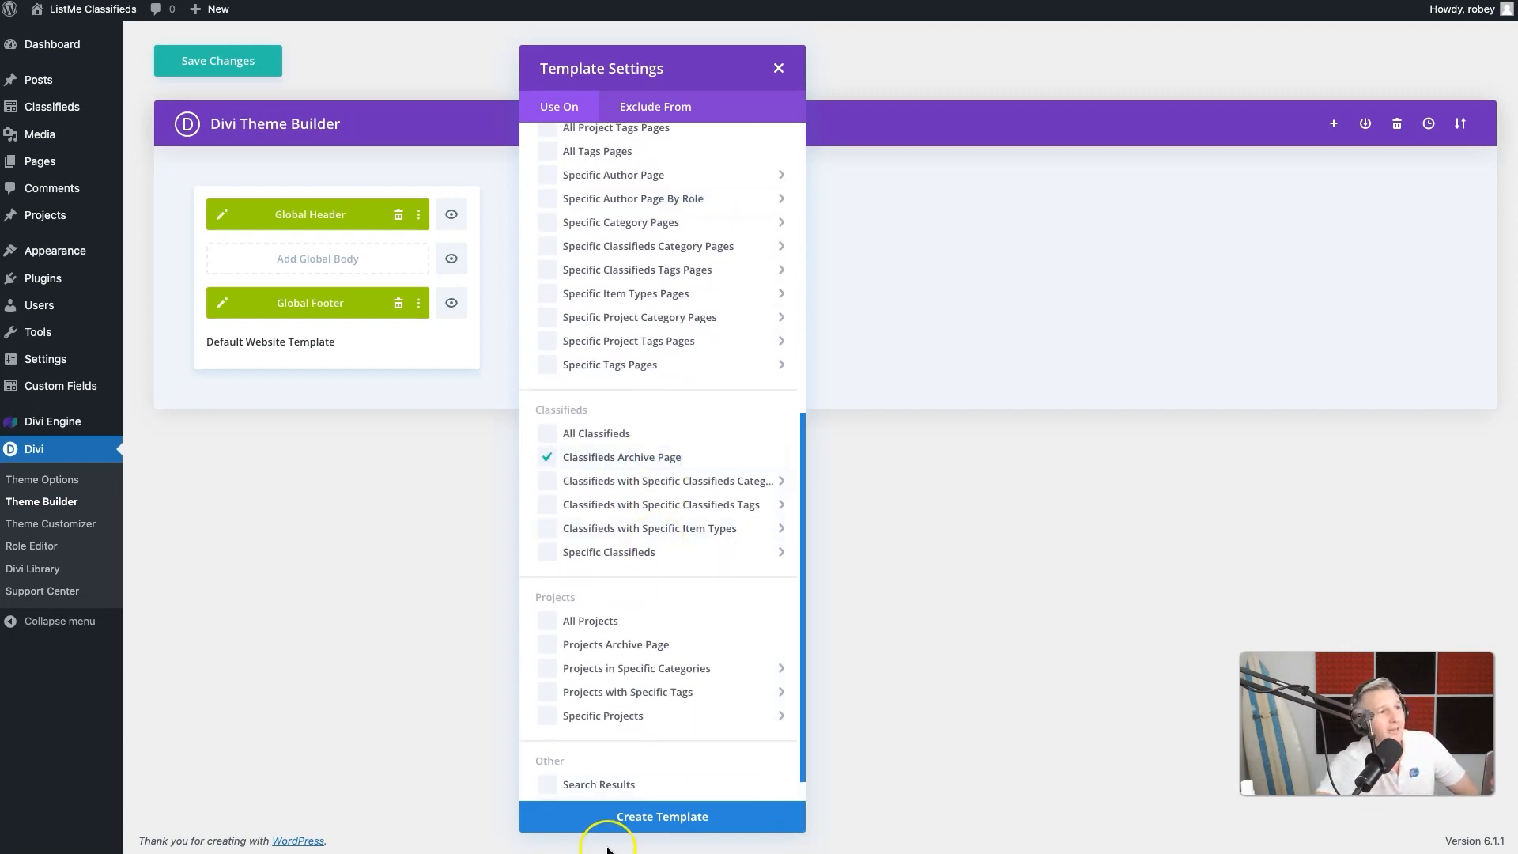
pyautogui.click(627, 813)
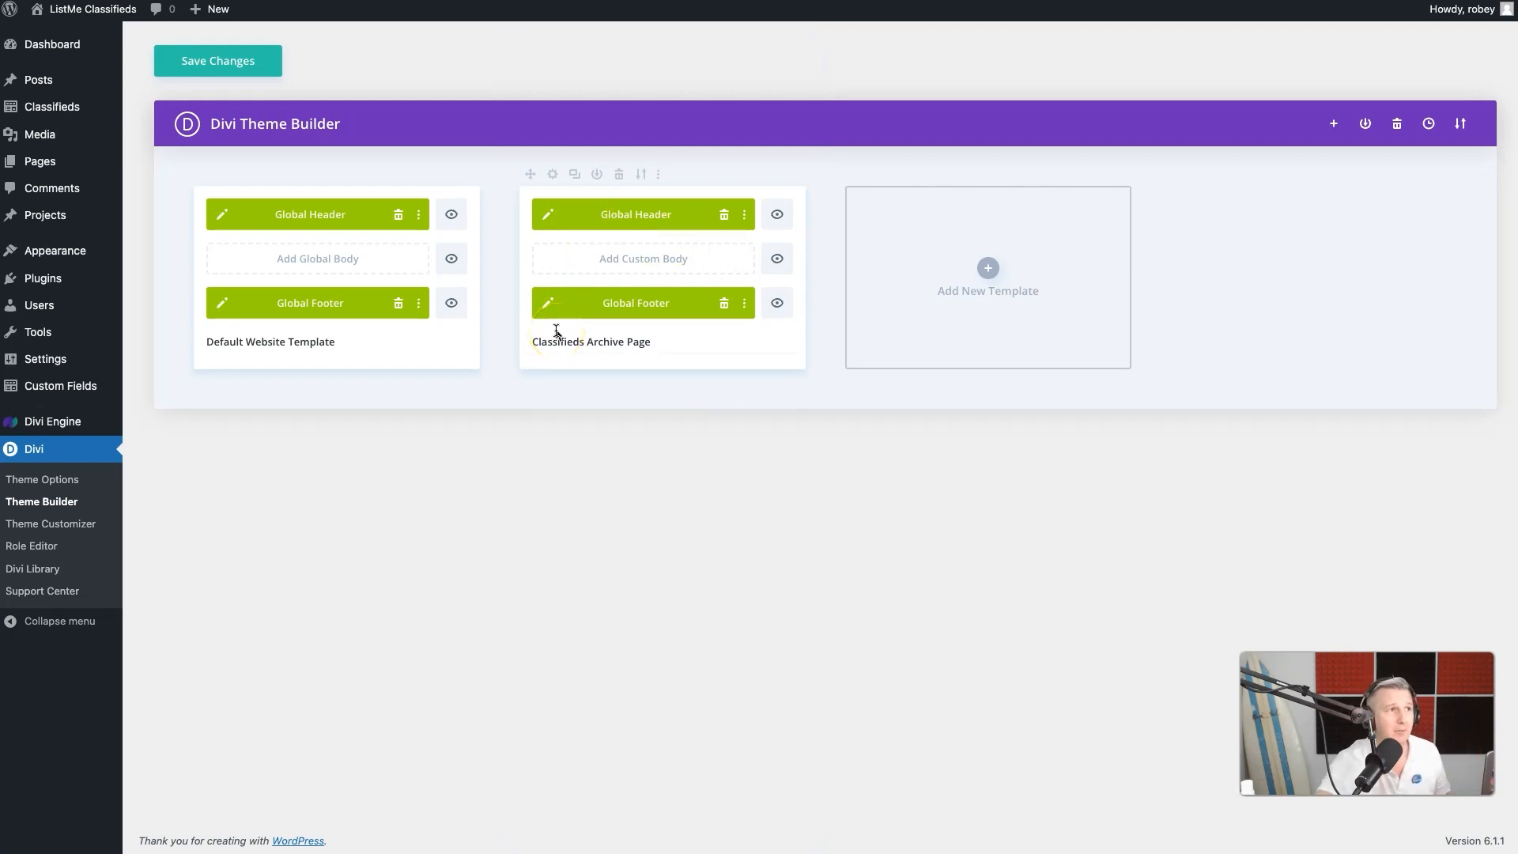
# Step: Start building a custom body for the Classifieds Archive Page template and insert a single-column row
pyautogui.click(670, 264)
pyautogui.click(654, 271)
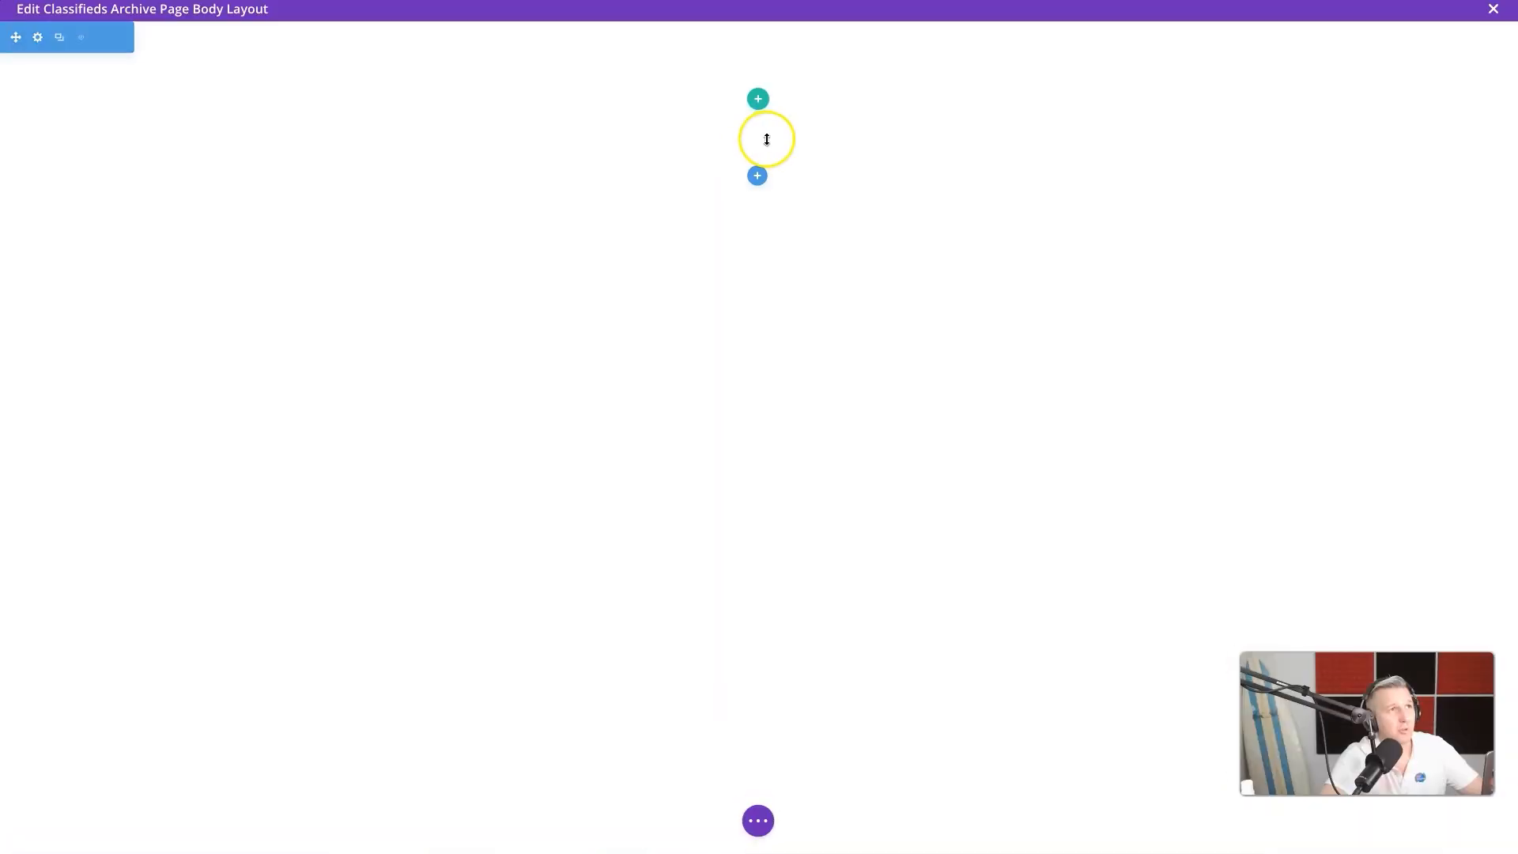
pyautogui.click(757, 103)
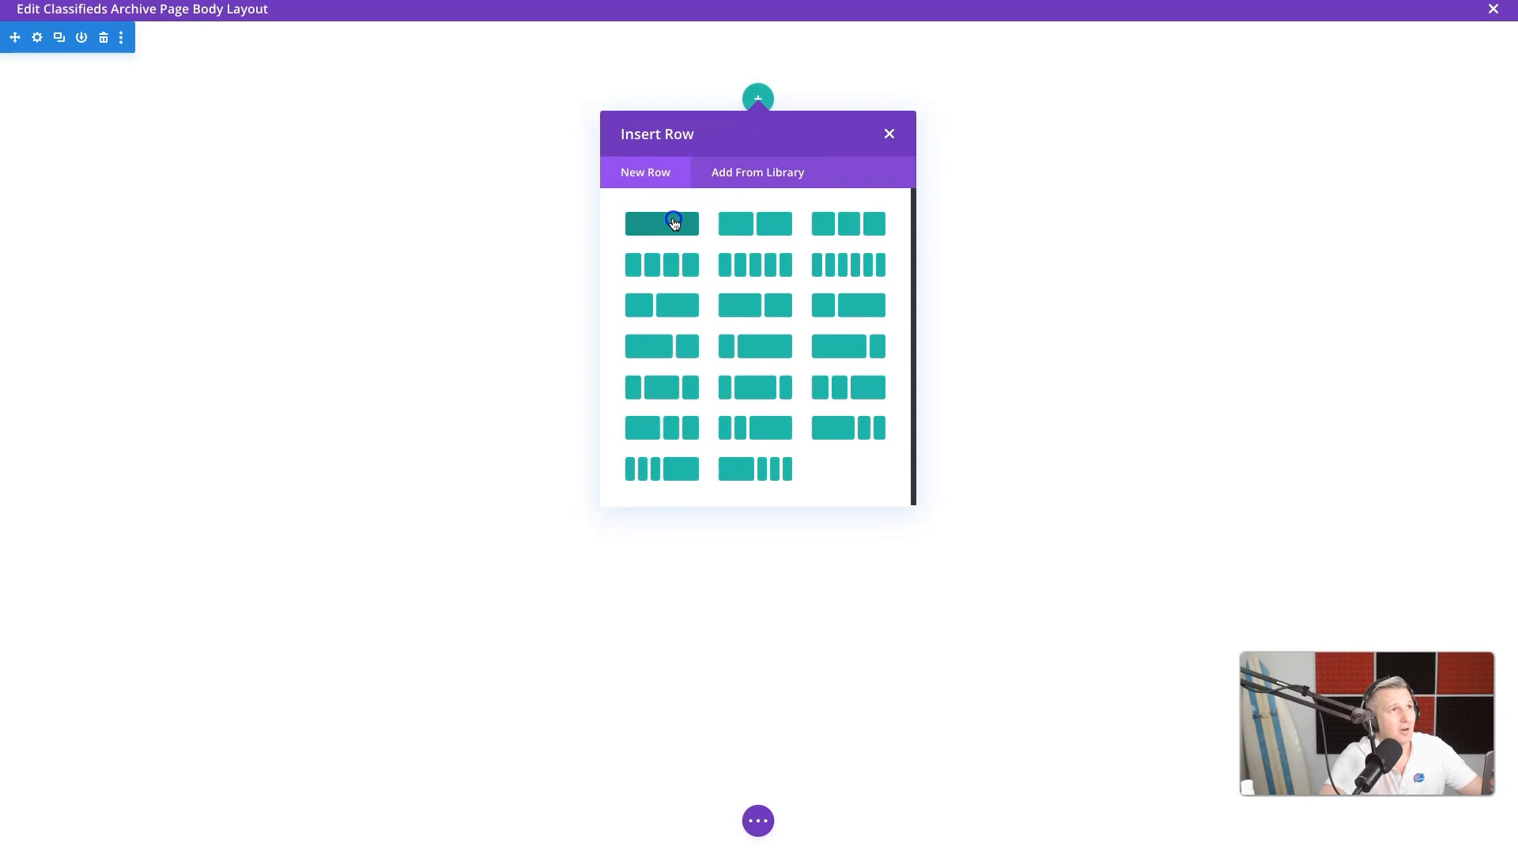
pyautogui.click(674, 223)
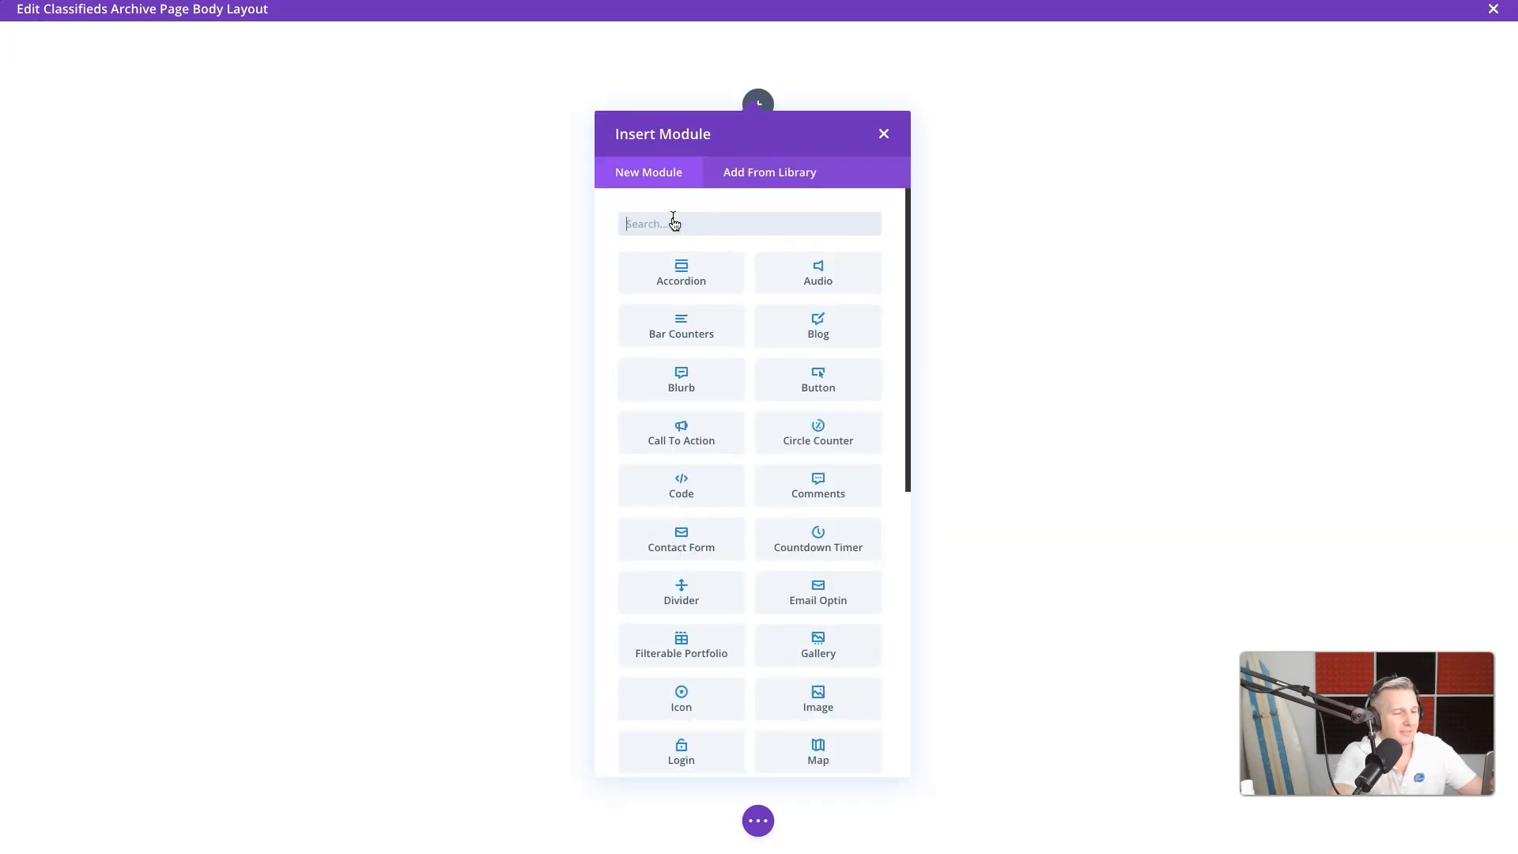
pyautogui.click(685, 252)
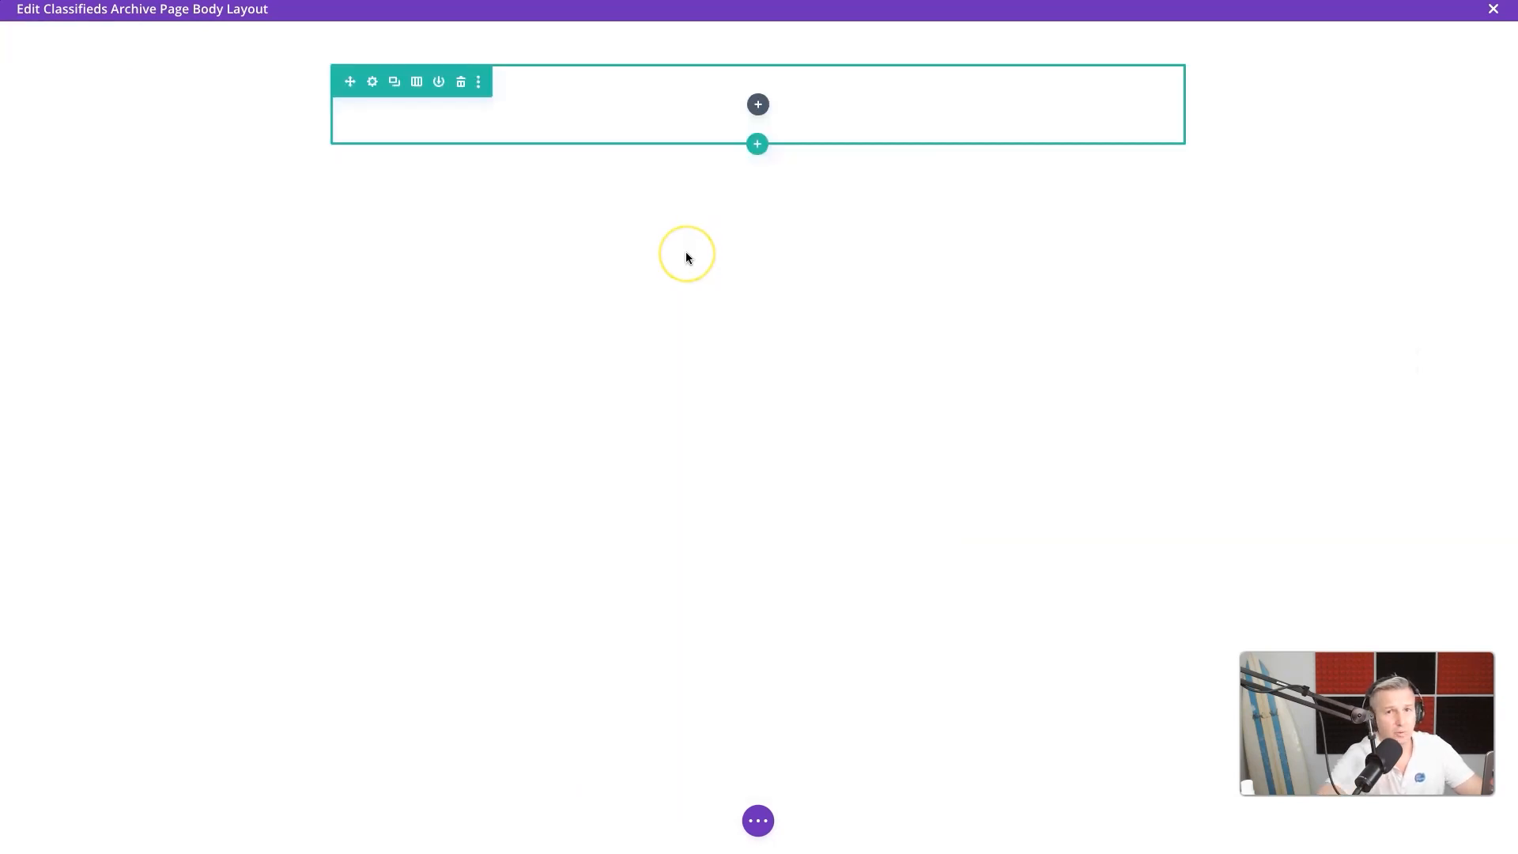
# Step: Add a Text module to the row with the content "All Classifieds" formatted as Heading 1
pyautogui.click(758, 104)
pyautogui.write('text')
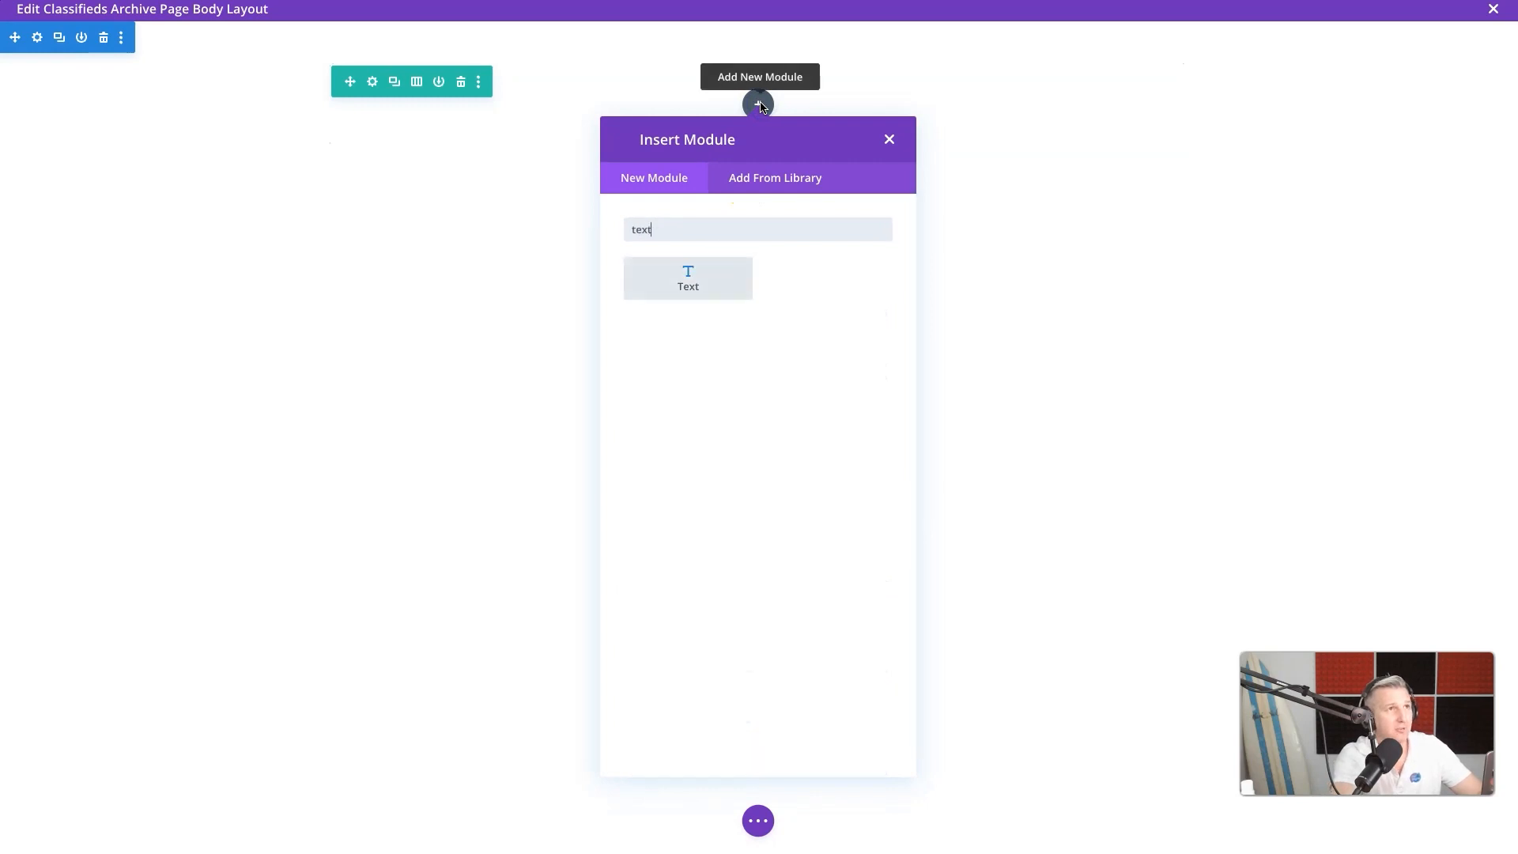
pyautogui.click(689, 280)
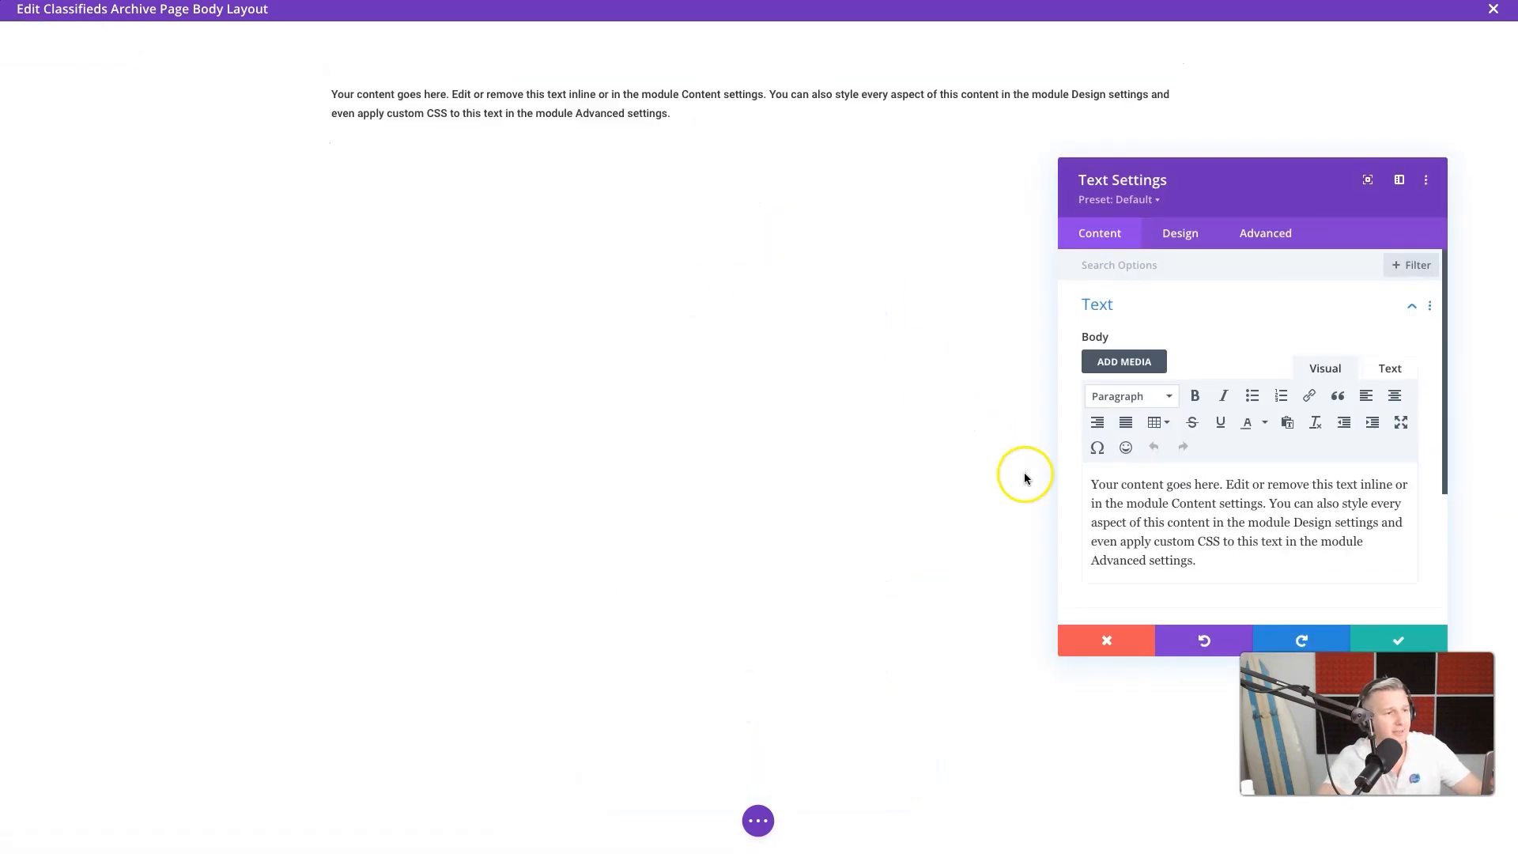
pyautogui.tripleClick(1229, 504)
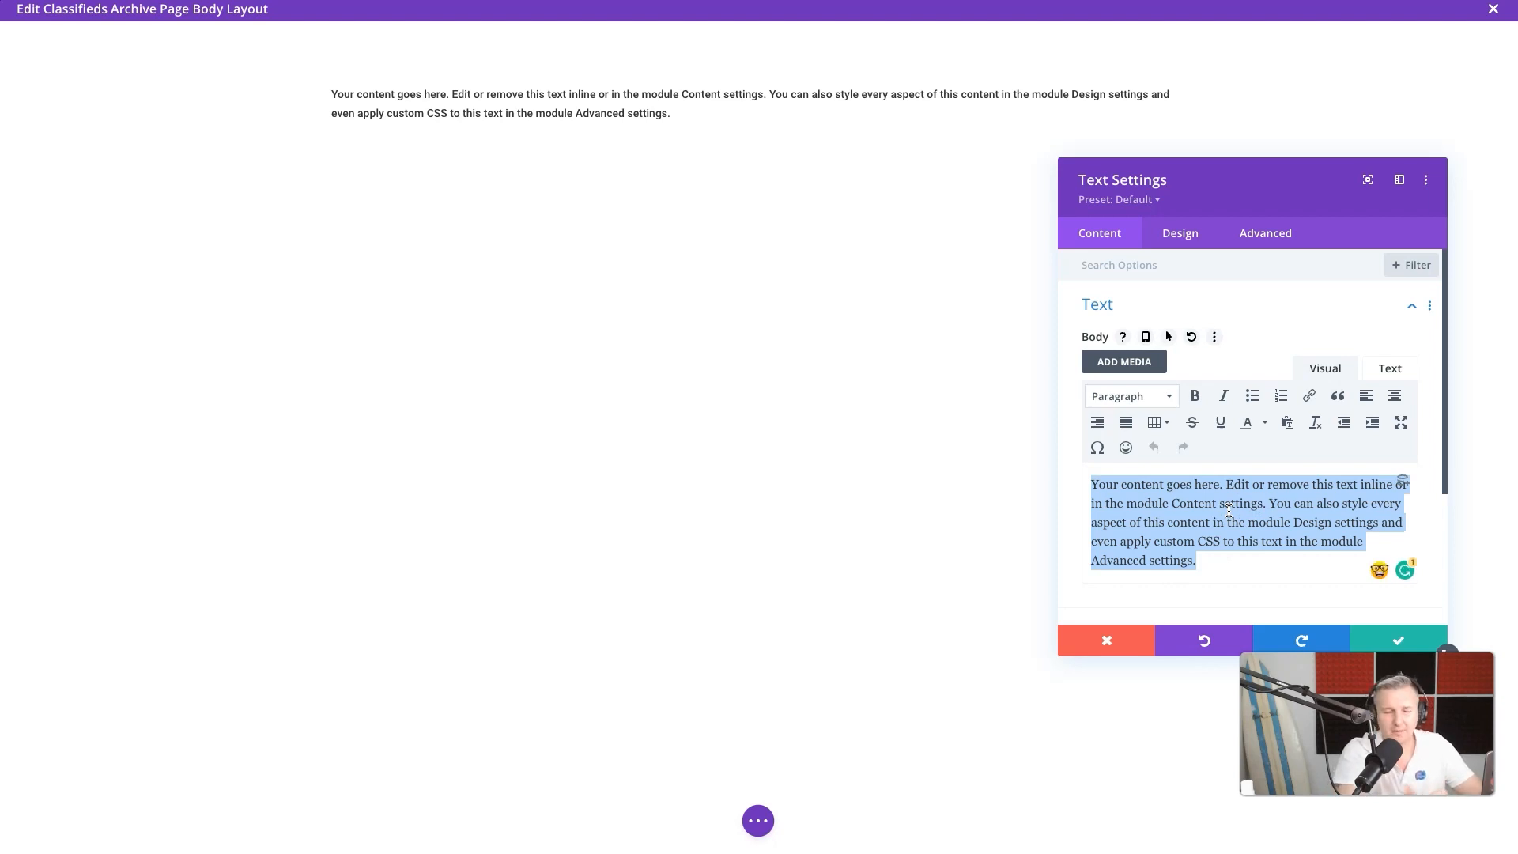
pyautogui.write('All Cl')
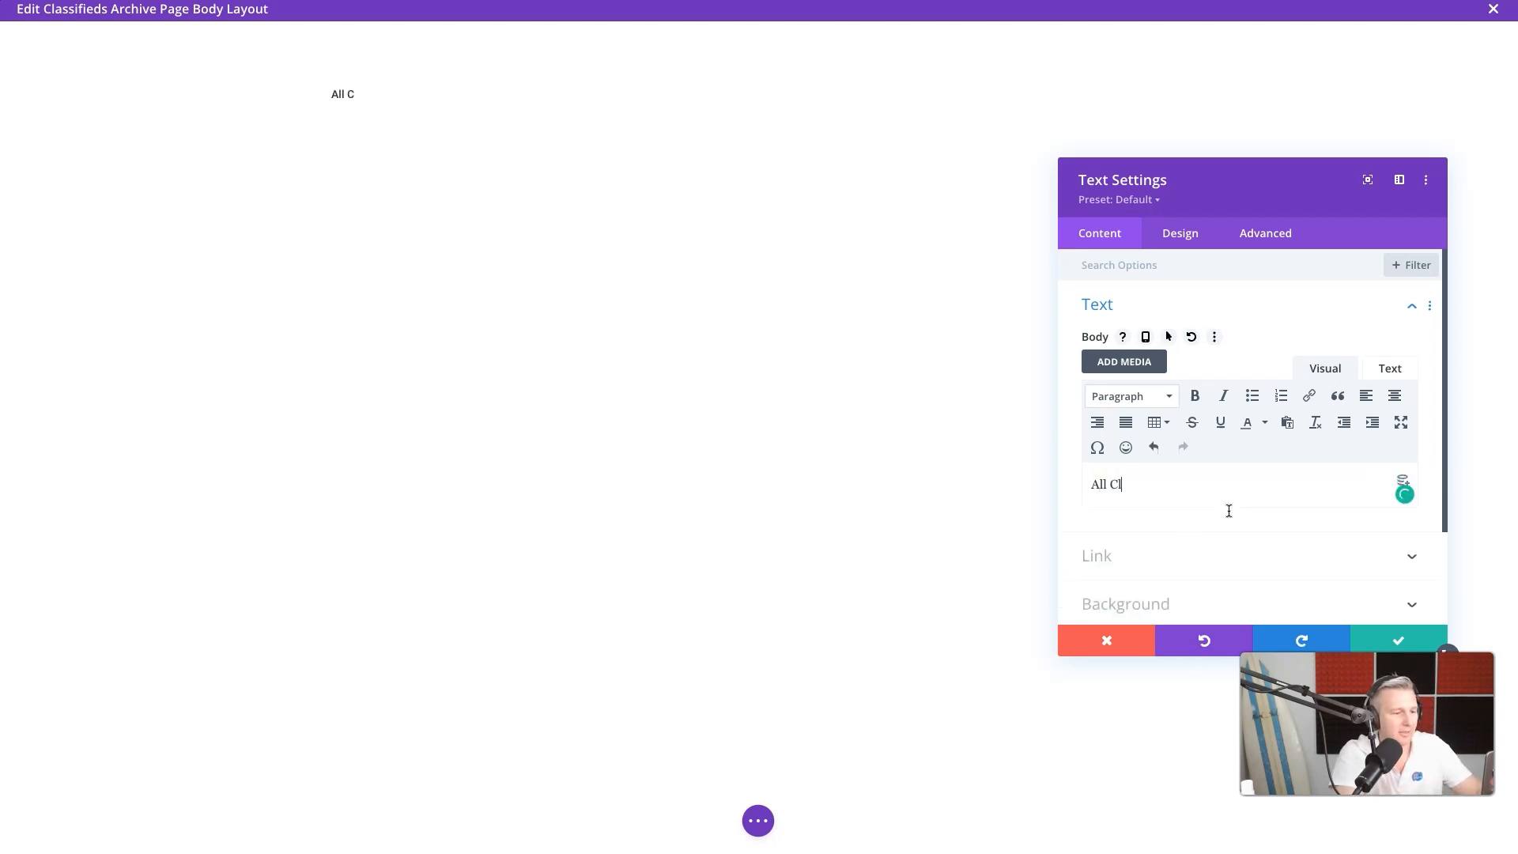
pyautogui.write('assifieds')
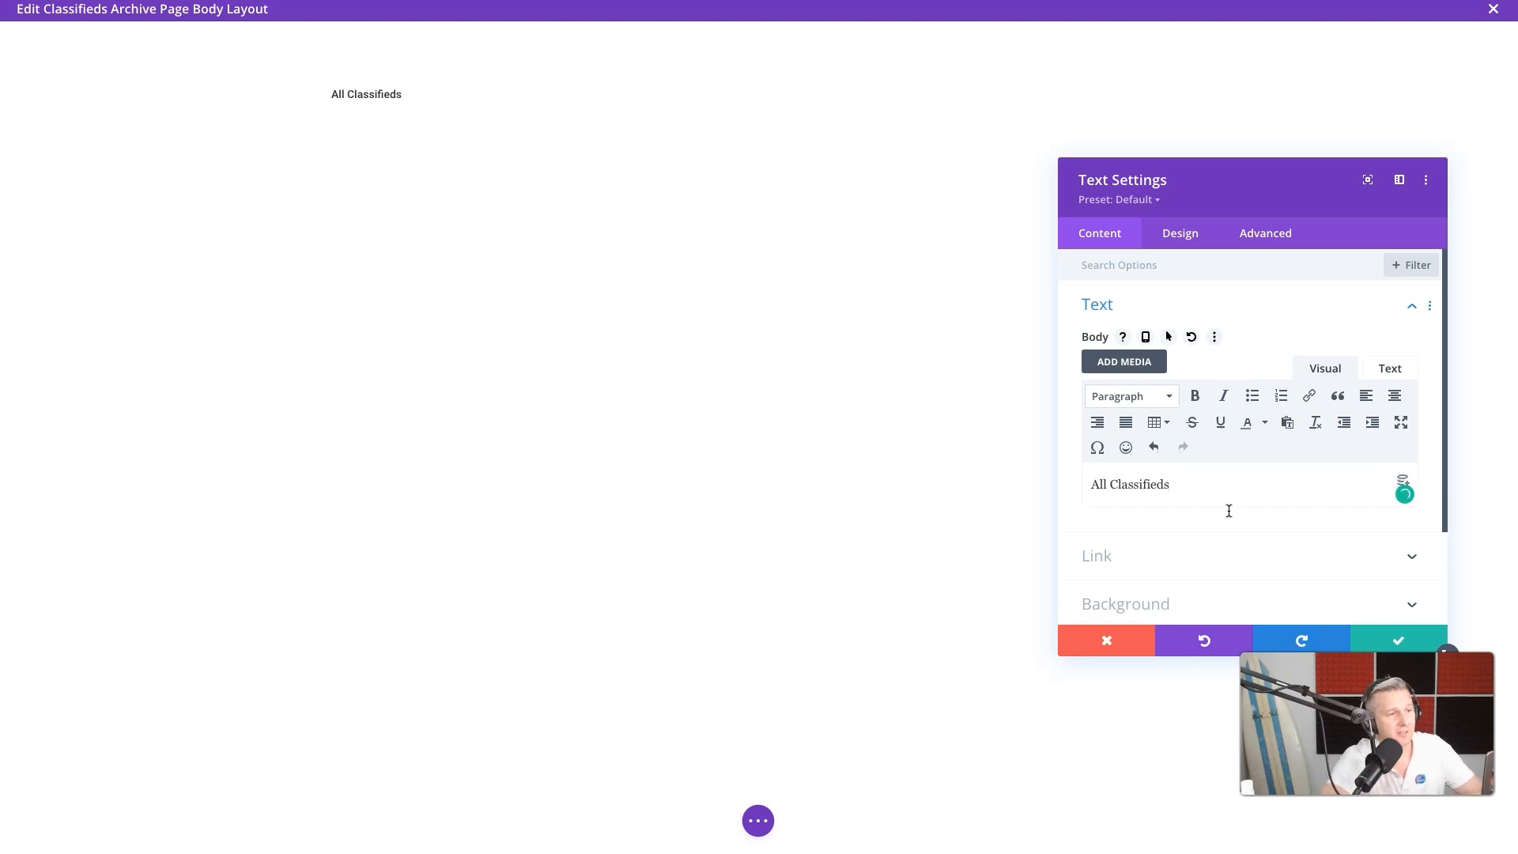
pyautogui.click(917, 203)
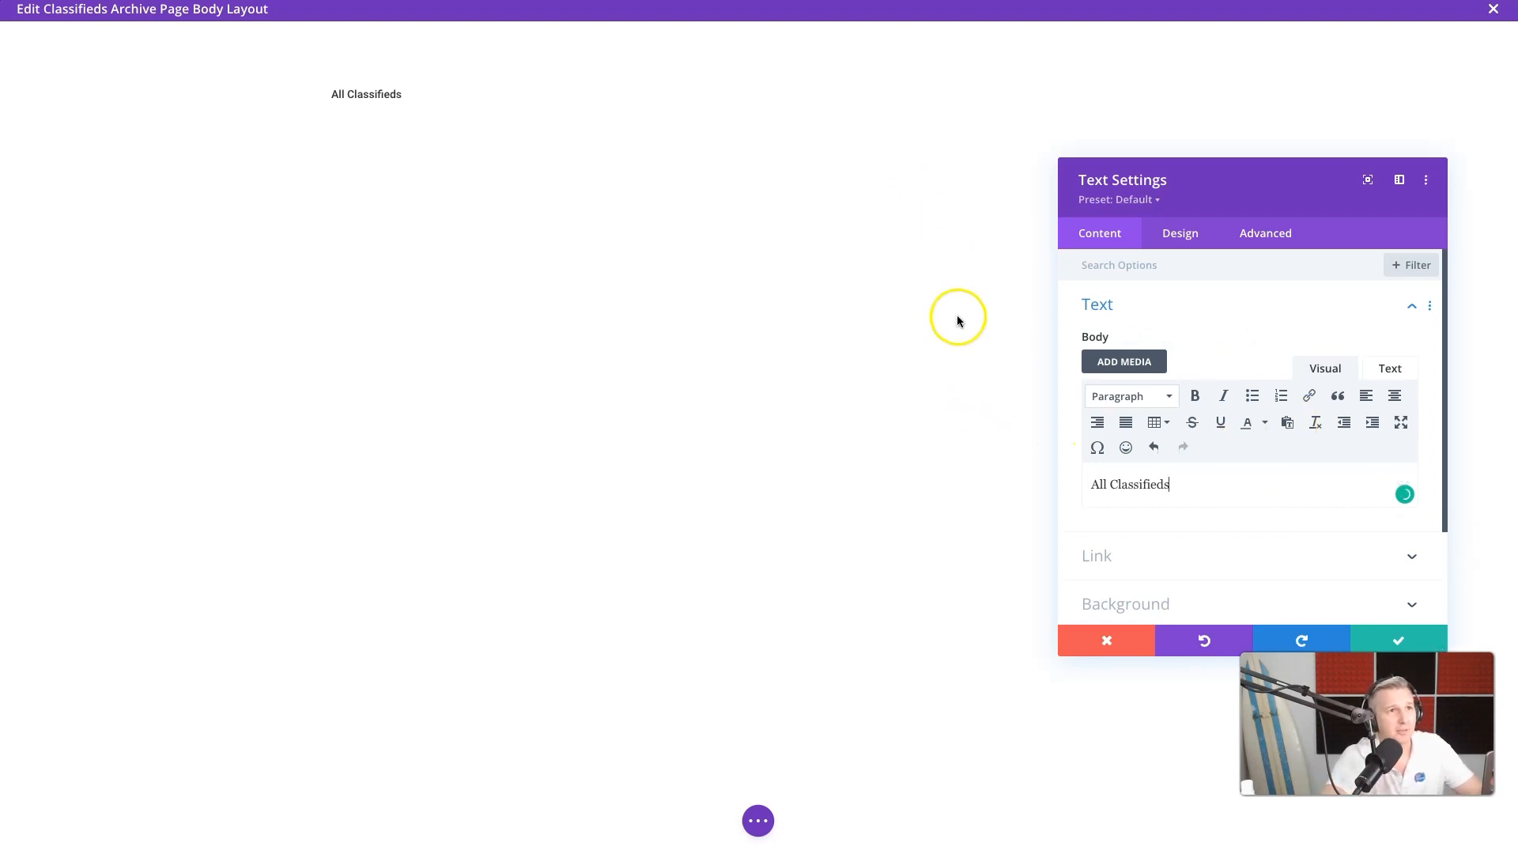
pyautogui.click(1138, 396)
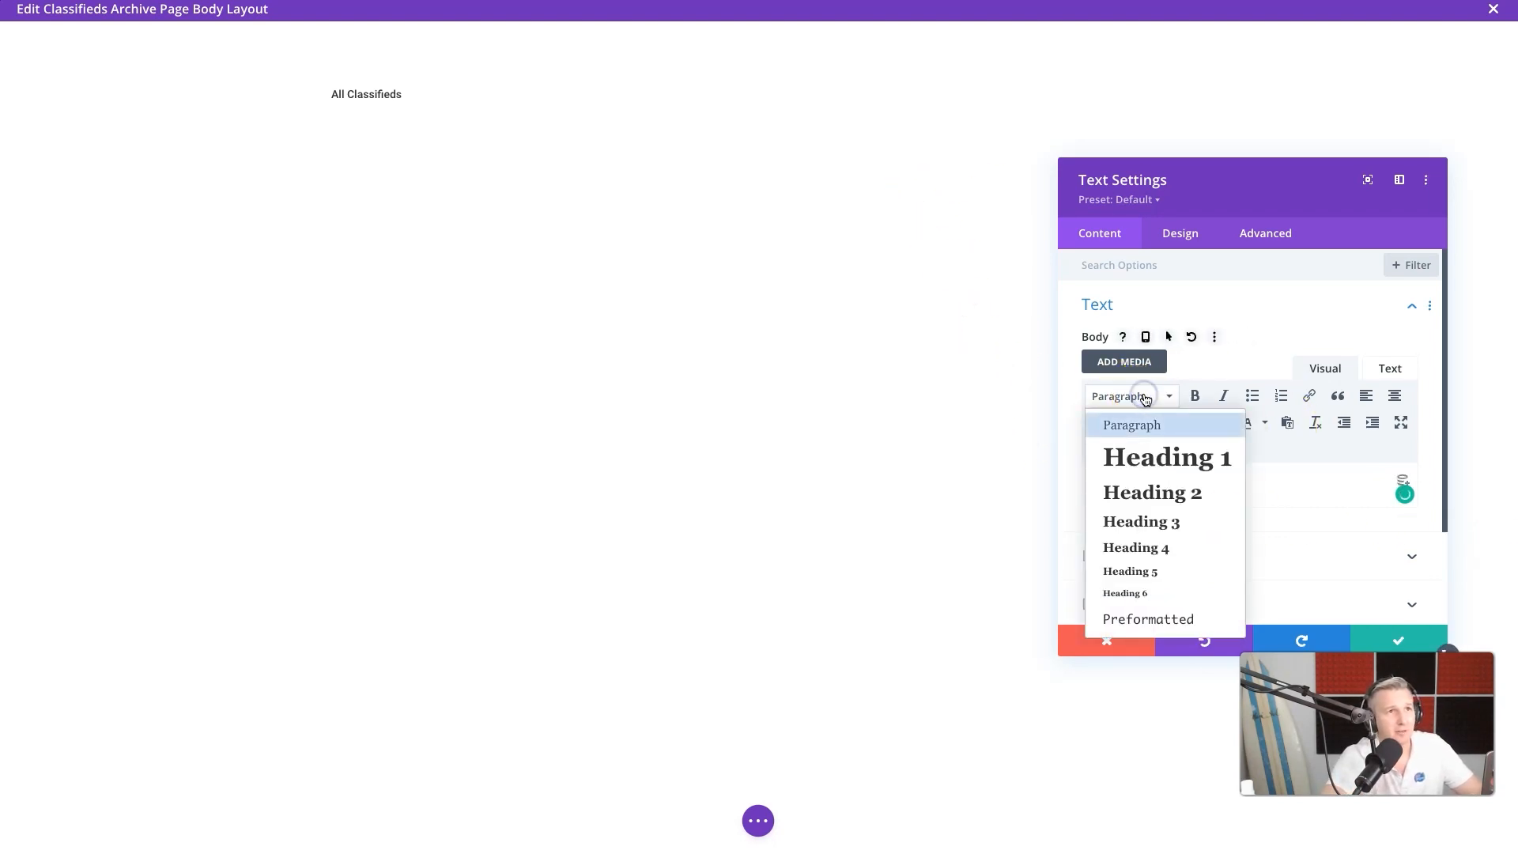
pyautogui.click(1152, 465)
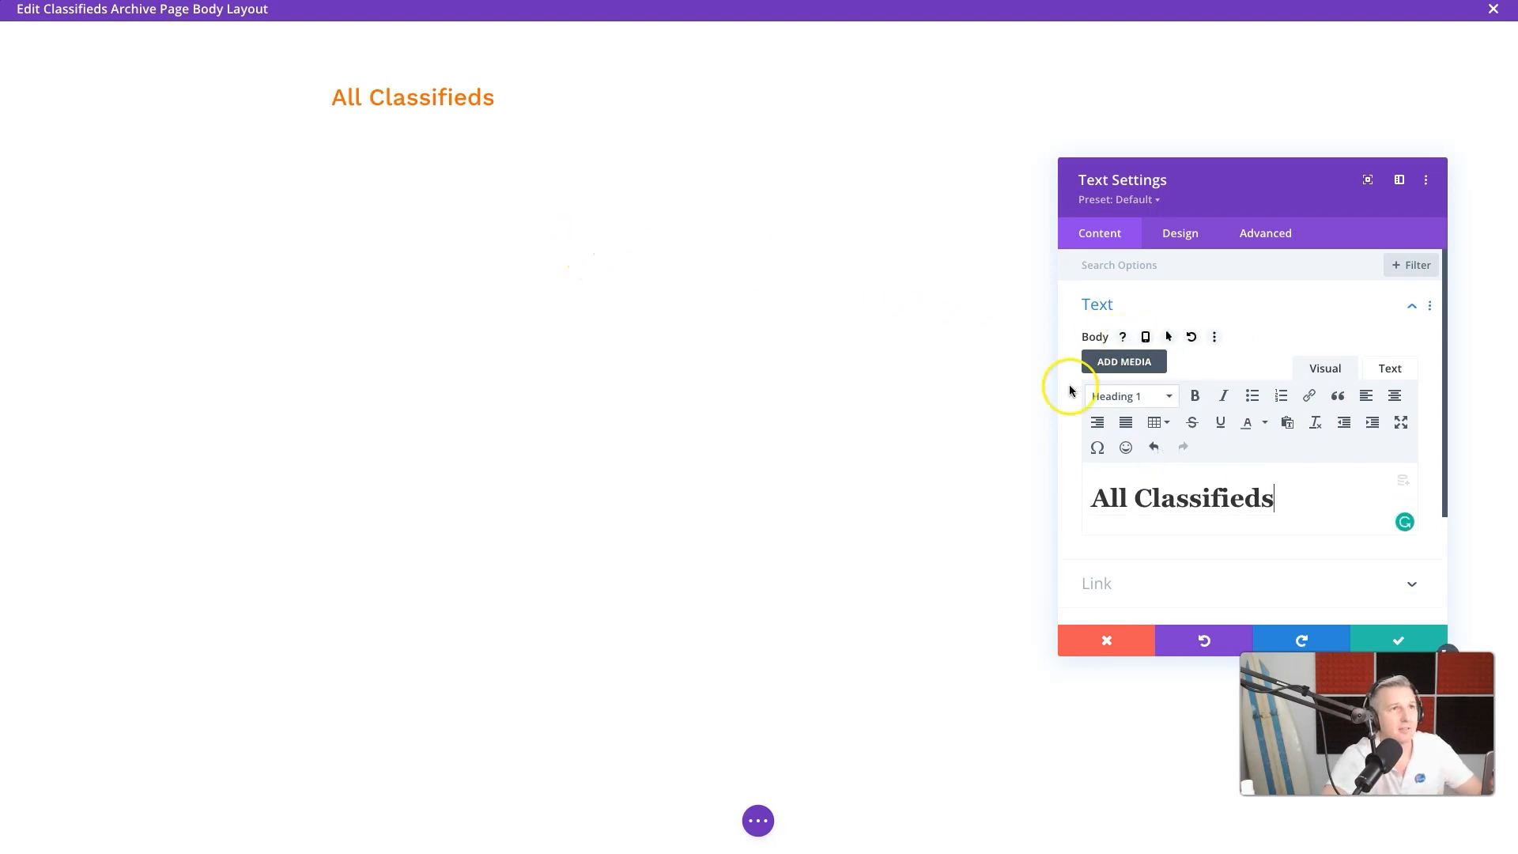
# Step: Set the H1 heading's font weight to Bold and its text size to 75px
pyautogui.click(1196, 244)
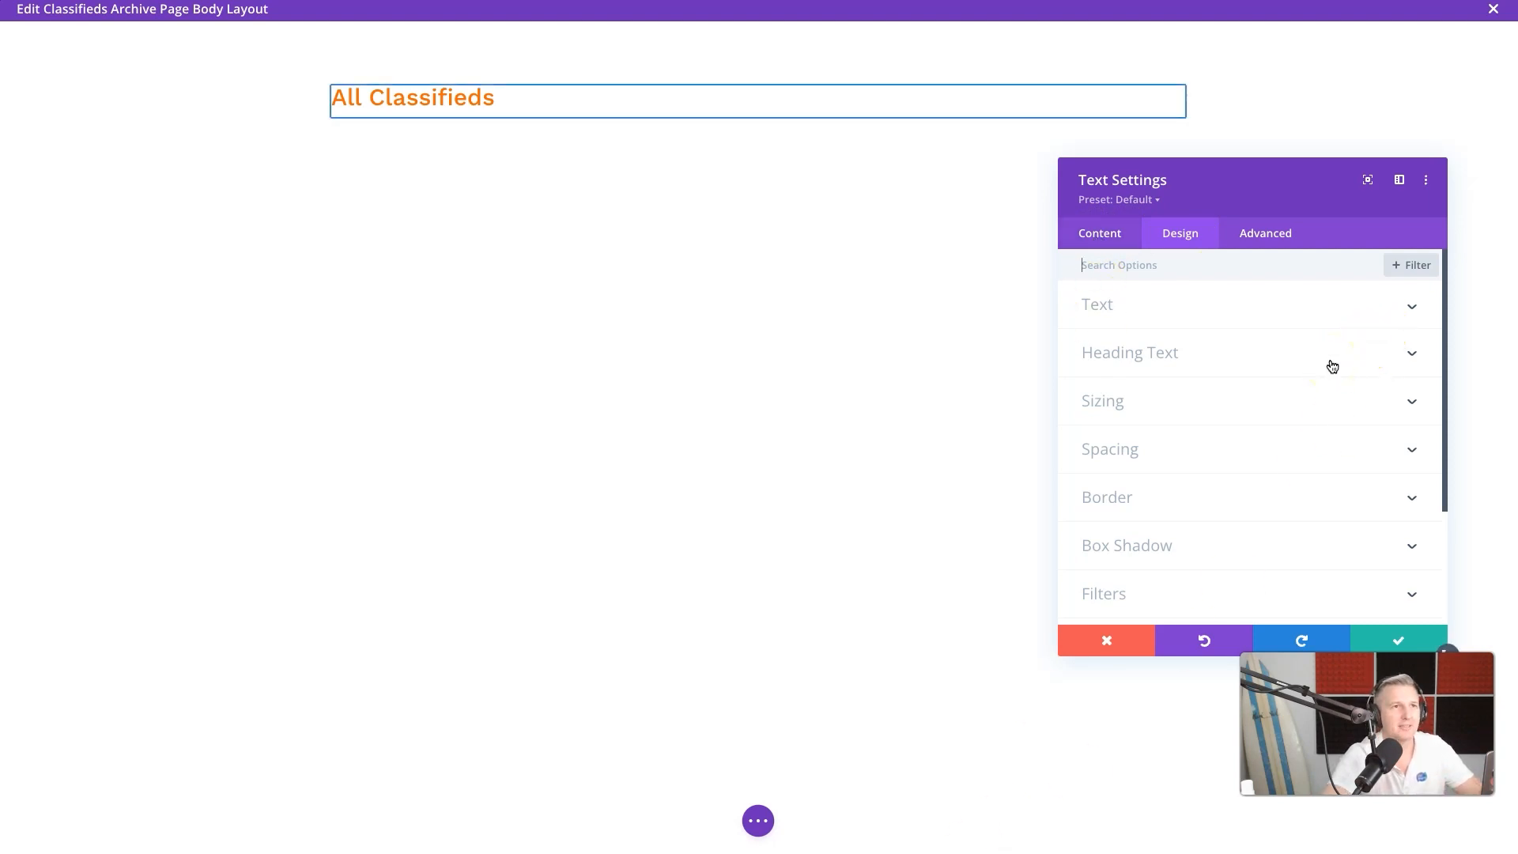
pyautogui.click(1156, 354)
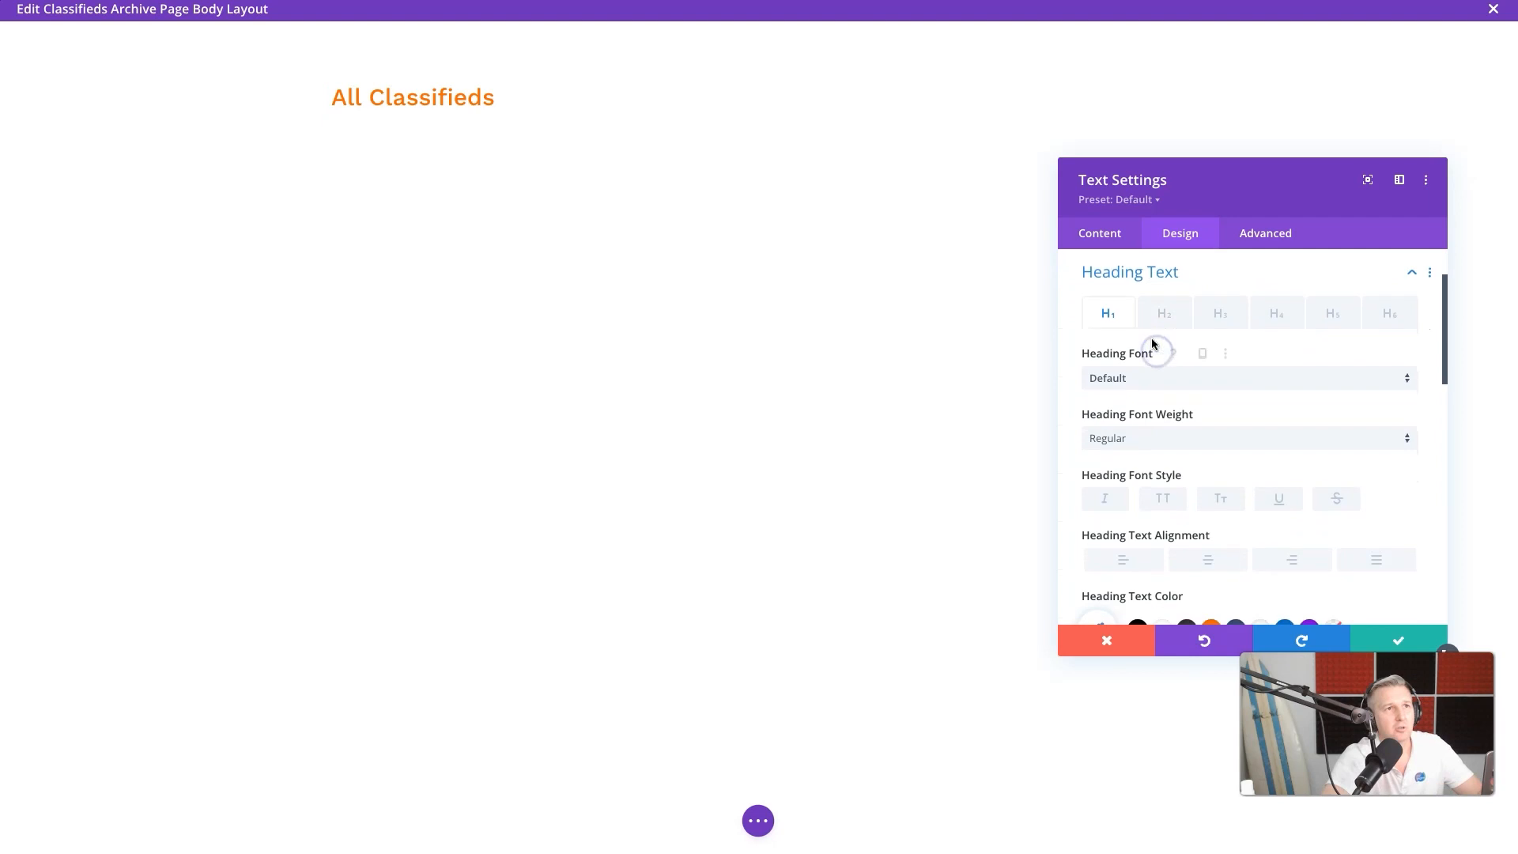
pyautogui.click(1107, 439)
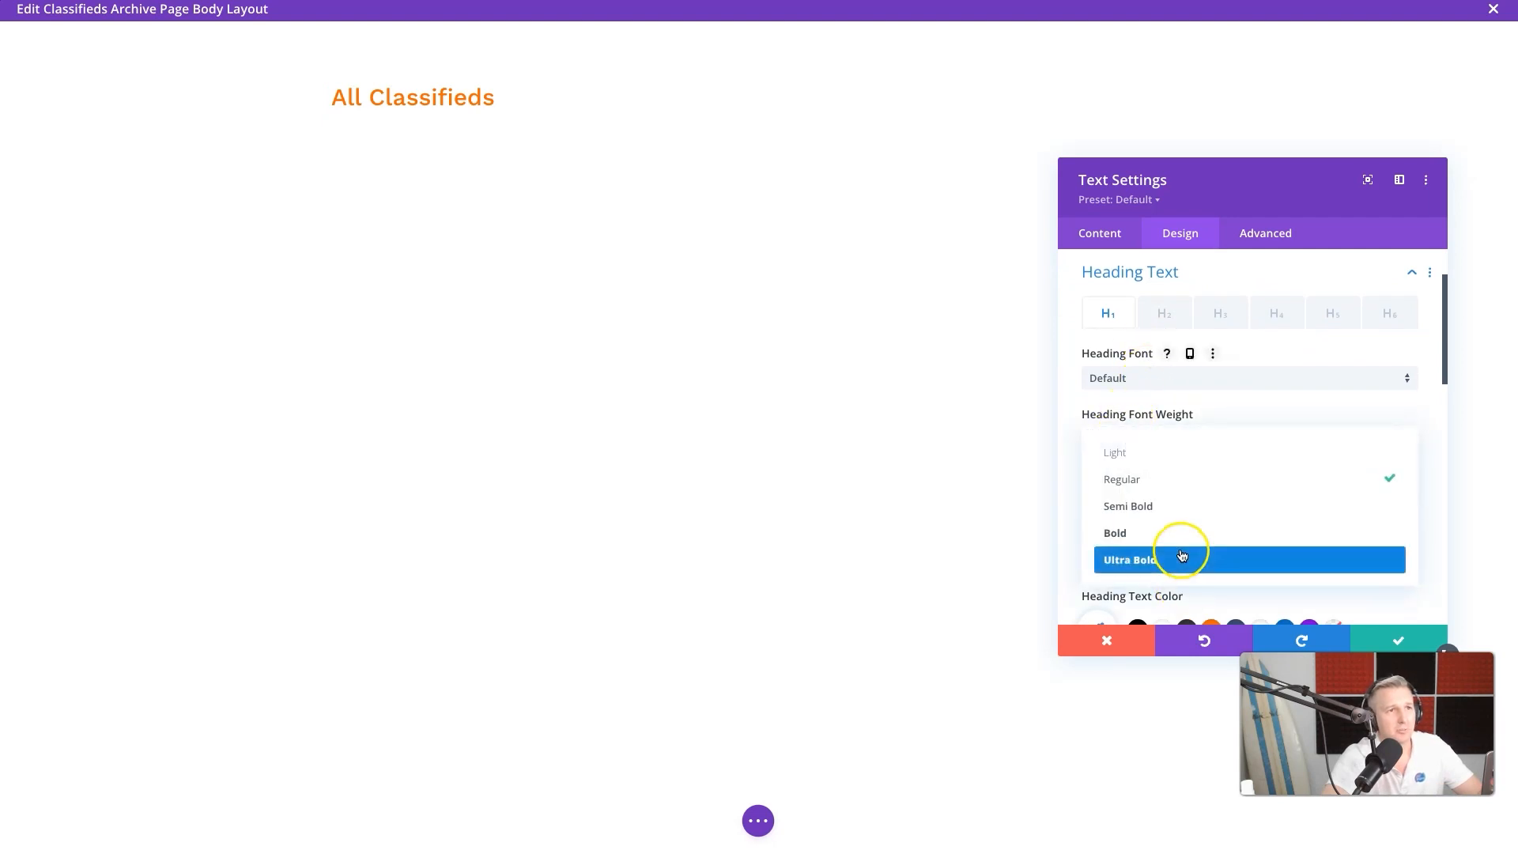
pyautogui.click(1182, 533)
pyautogui.scroll(-3, 1351, 542)
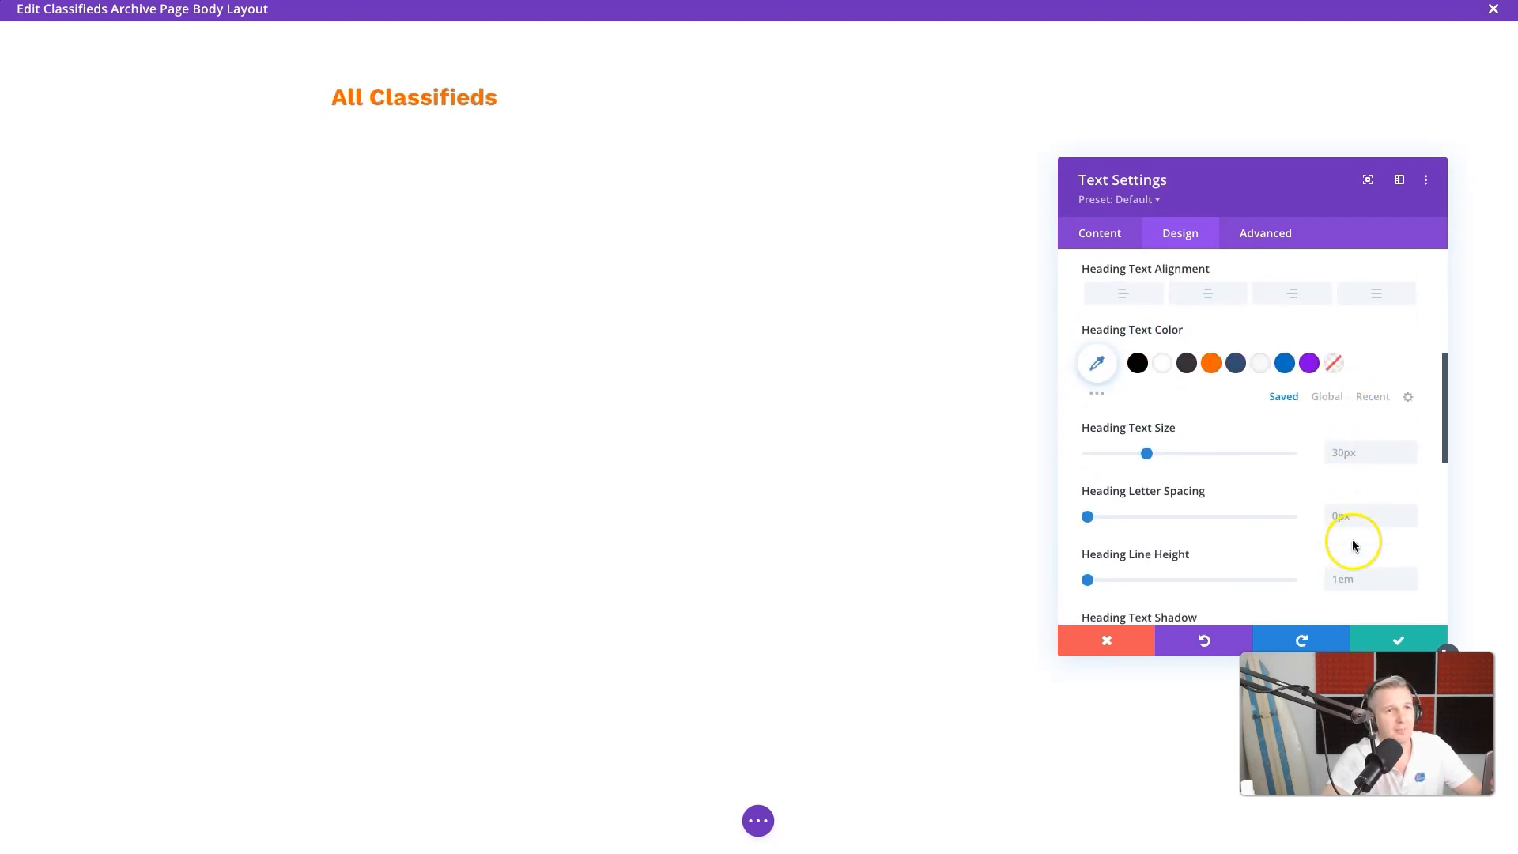
pyautogui.click(1345, 458)
pyautogui.write('75px')
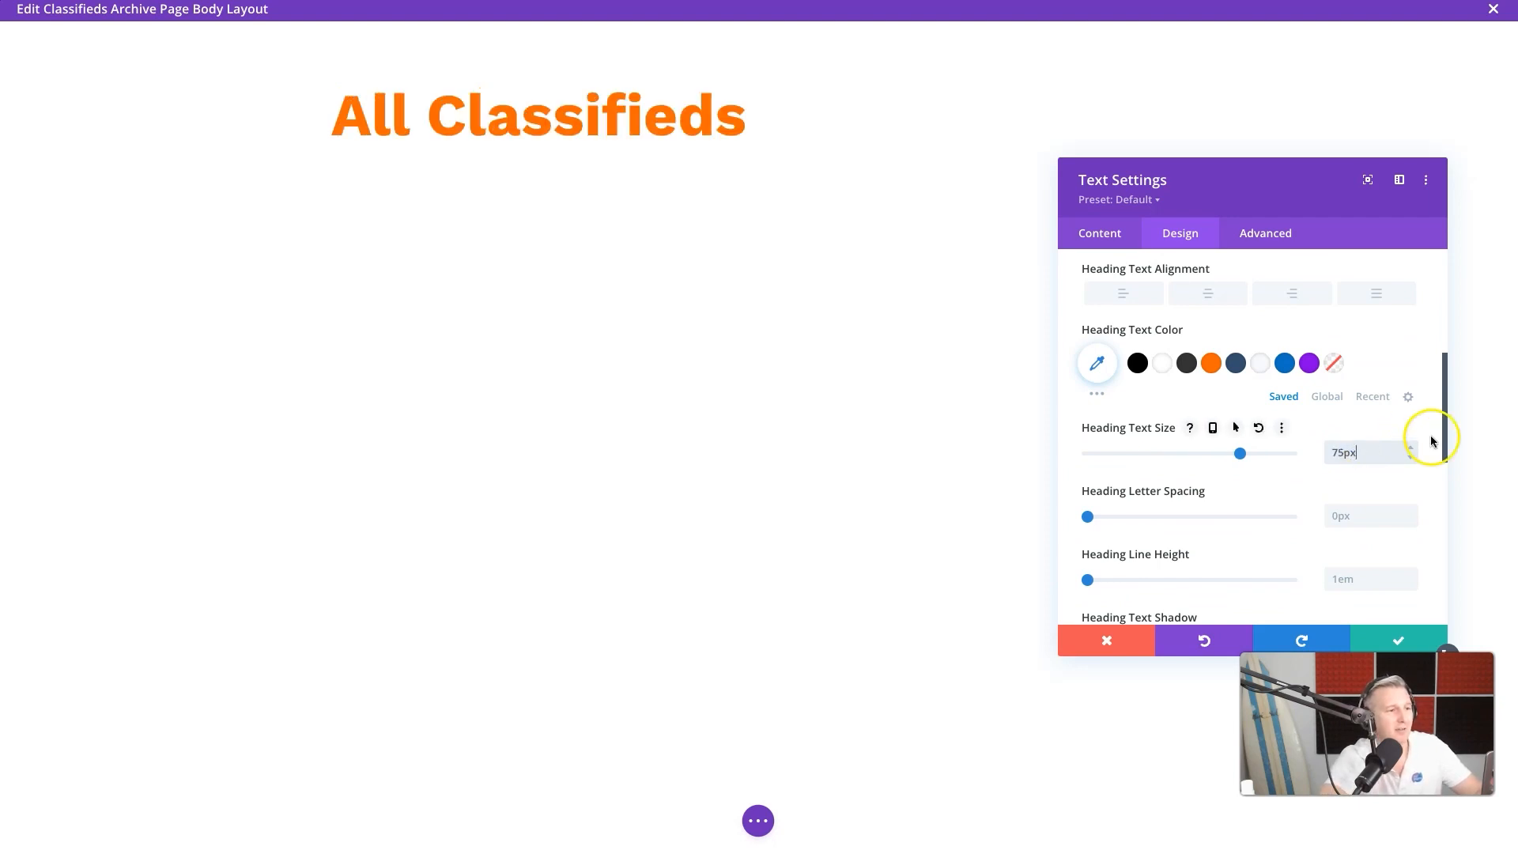
pyautogui.click(1082, 460)
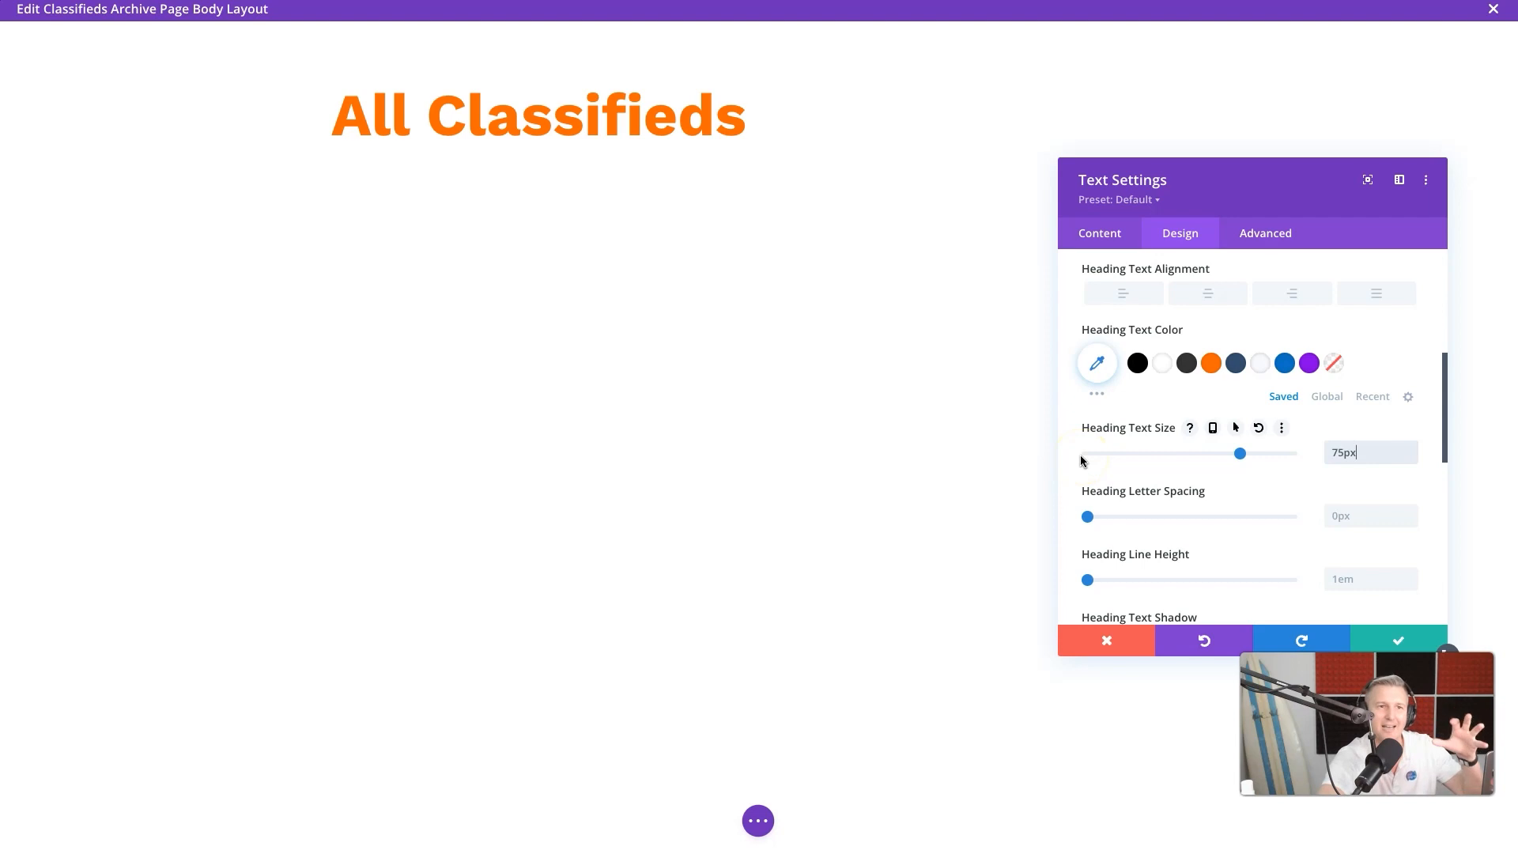
# Step: Set the "All Classifieds" heading's text color to the saved dark slate blue and save the Text module
pyautogui.scroll(-3, 1270, 531)
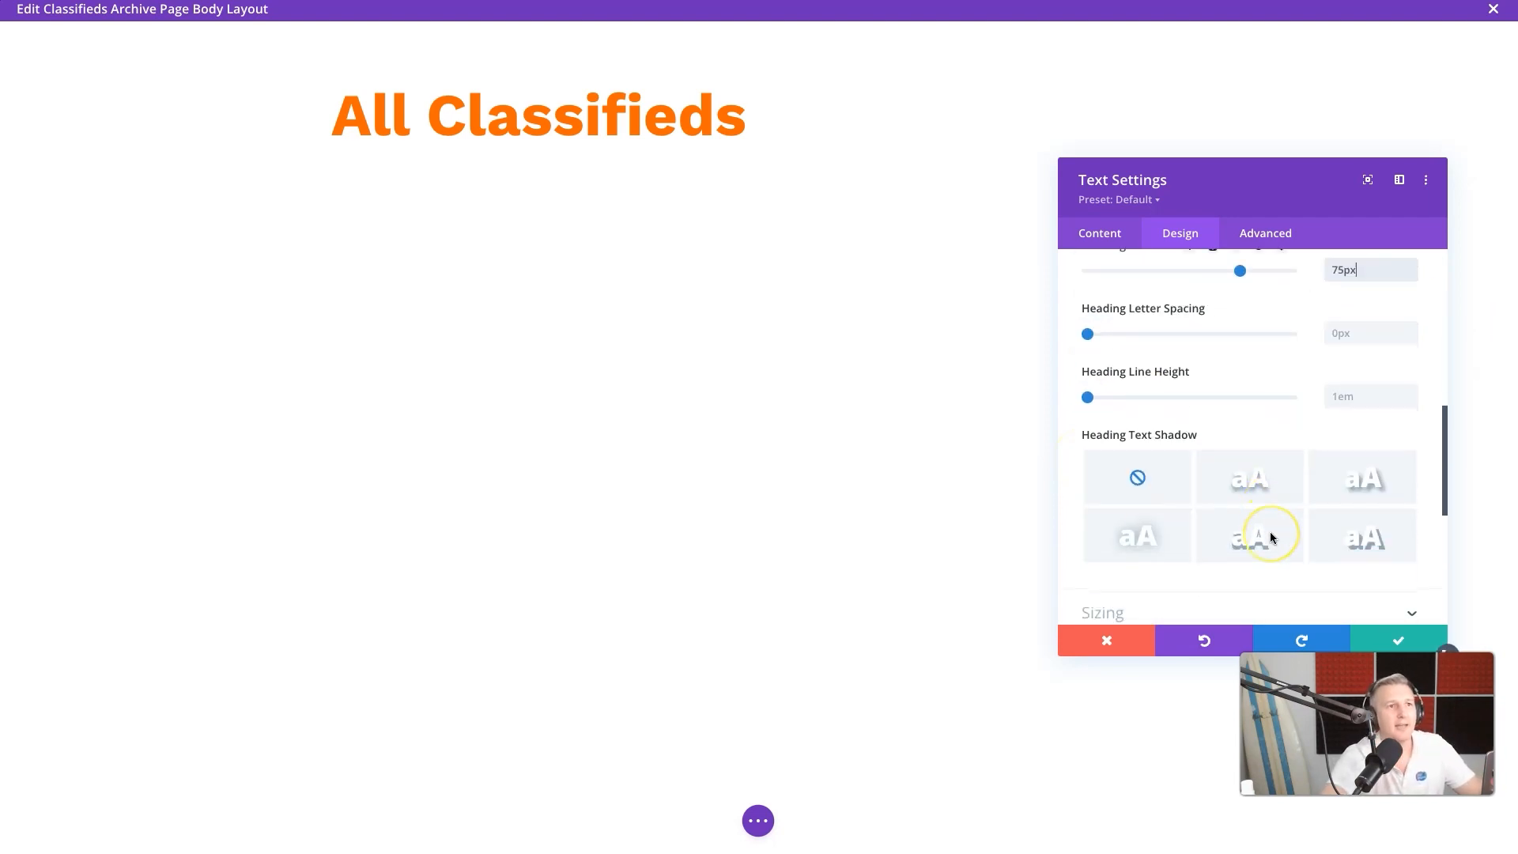
pyautogui.scroll(3, 1270, 538)
pyautogui.click(1238, 491)
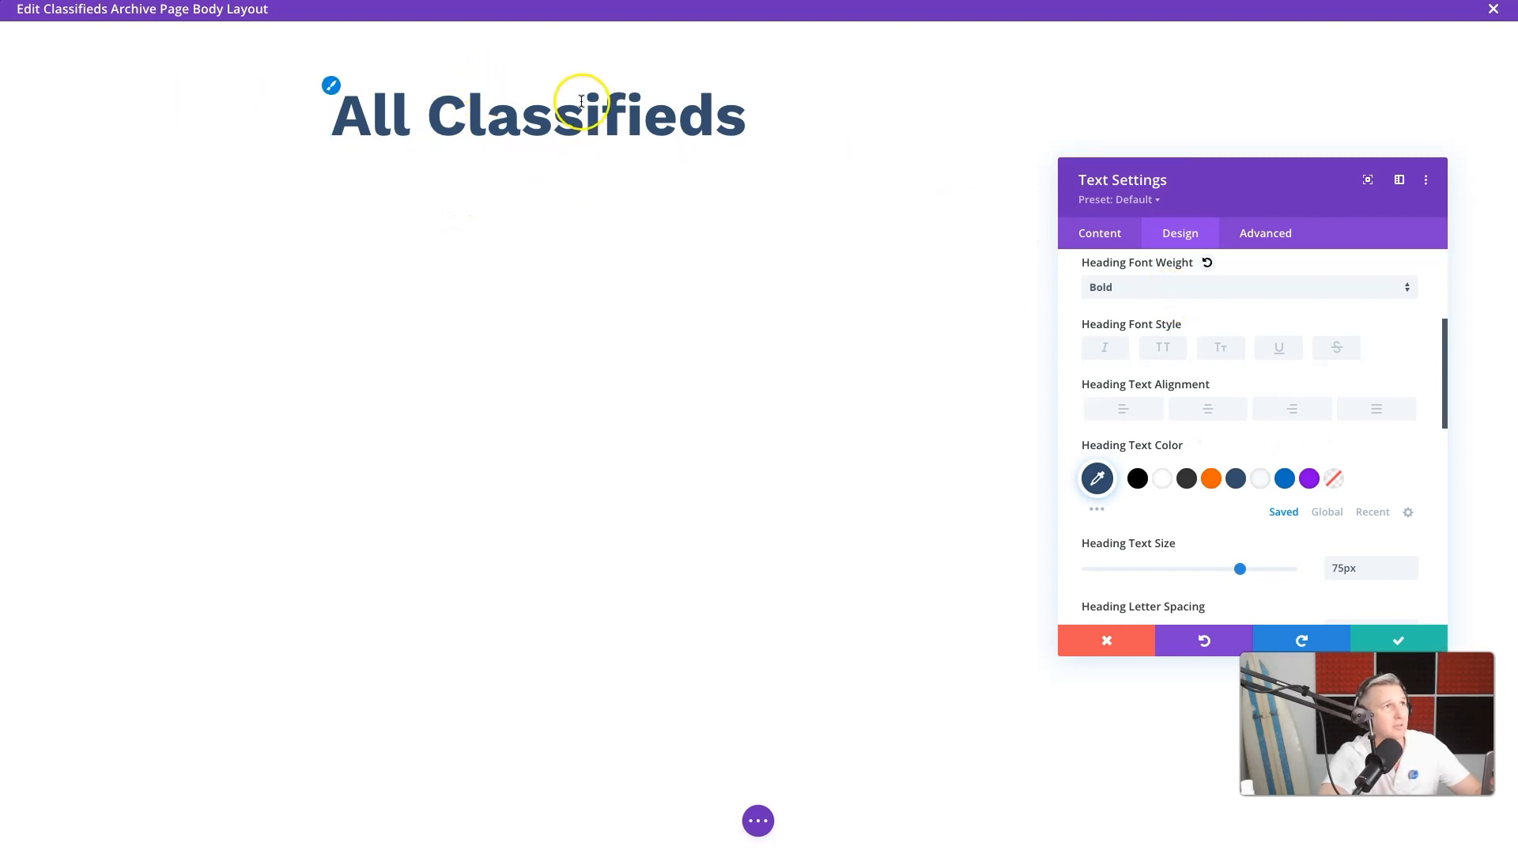
pyautogui.click(1384, 639)
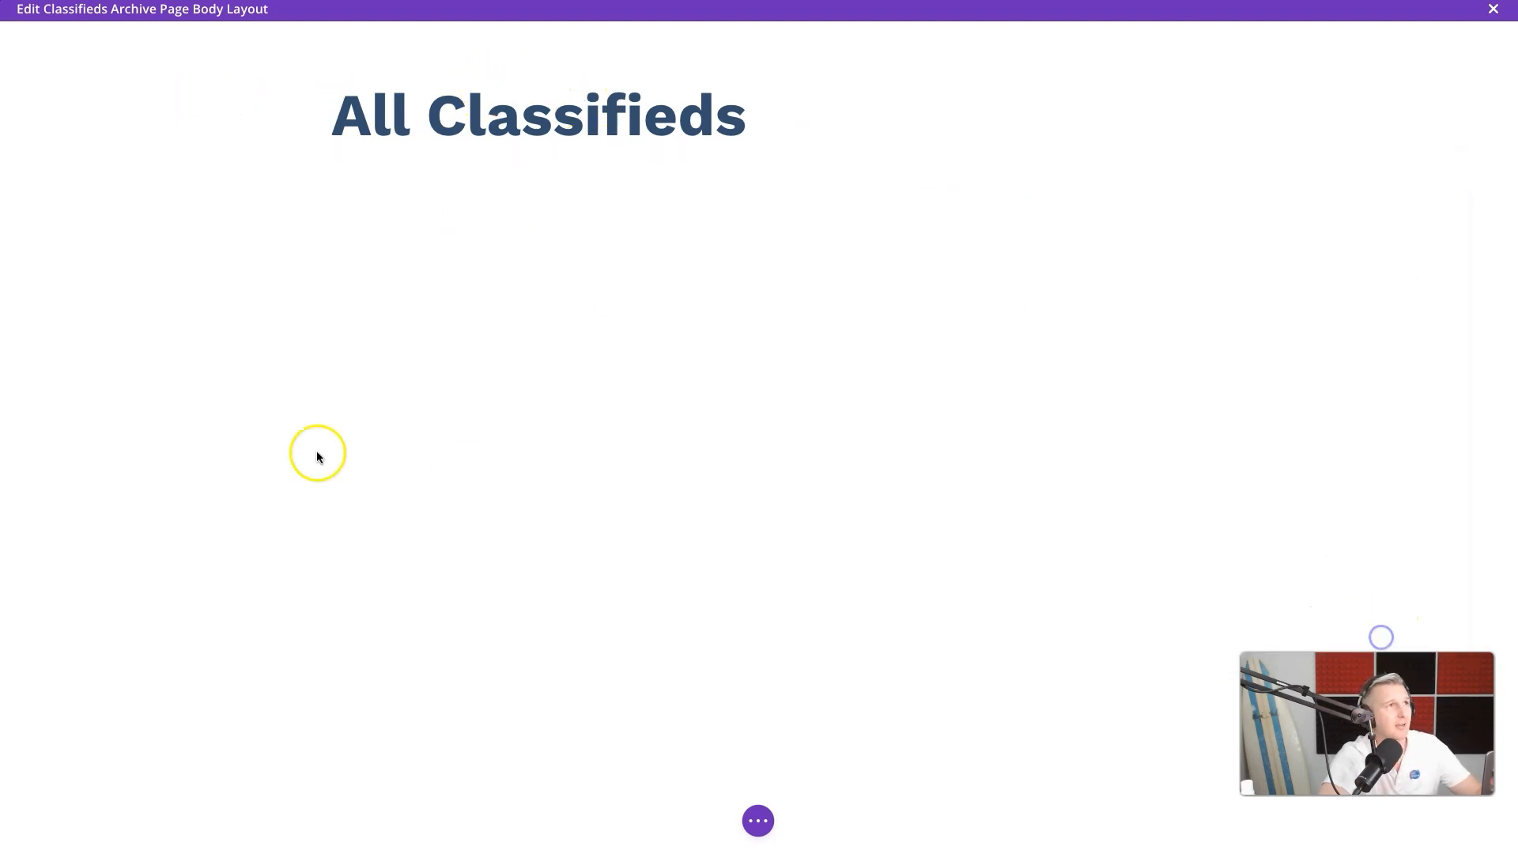
# Step: Set the maximum width of the row holding the heading to 2560px and save the row settings
pyautogui.click(370, 83)
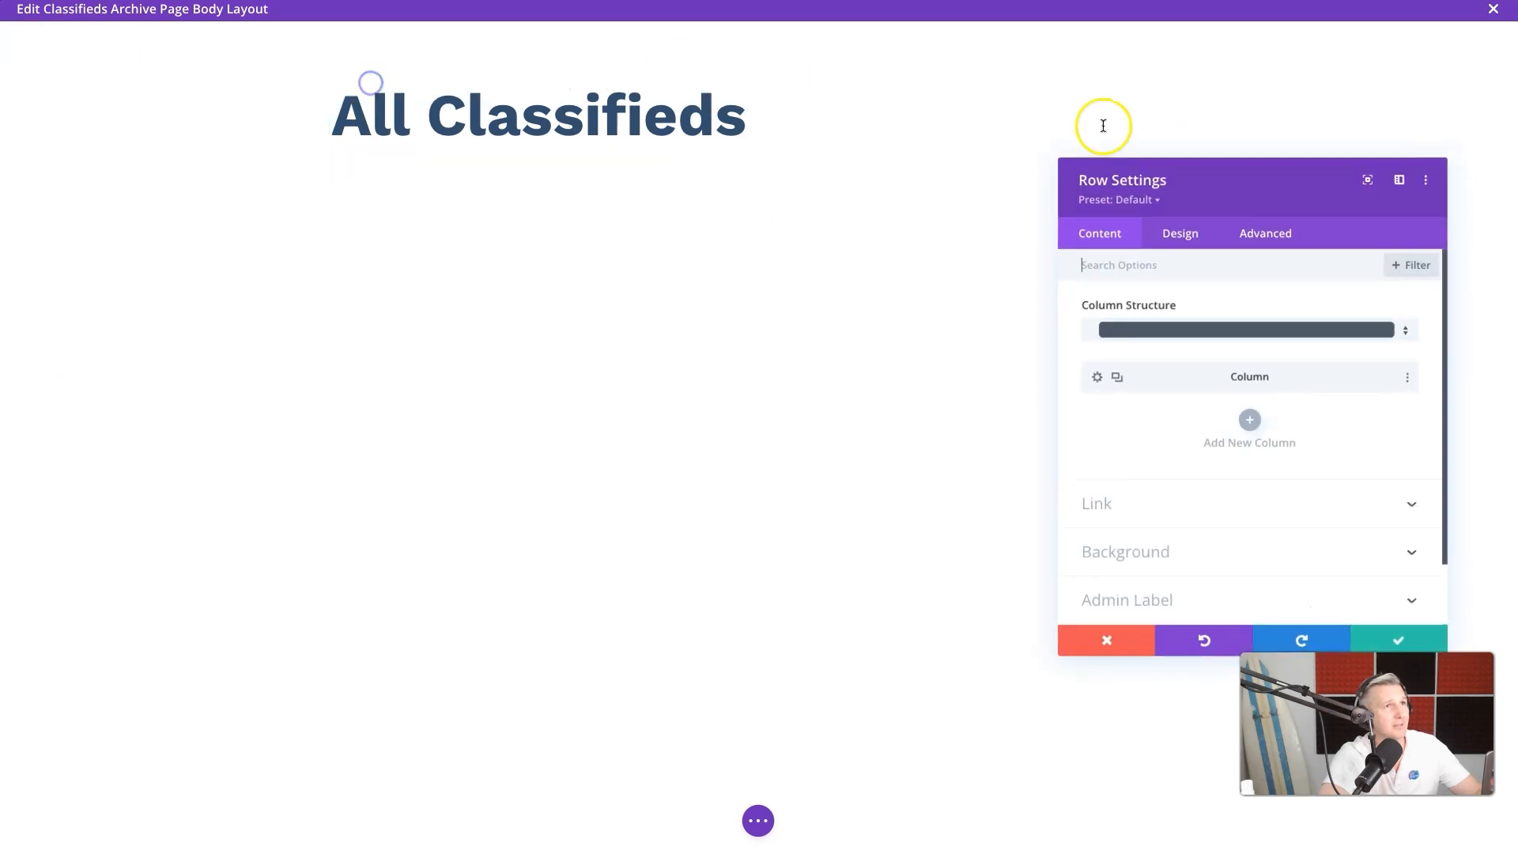
pyautogui.click(1168, 228)
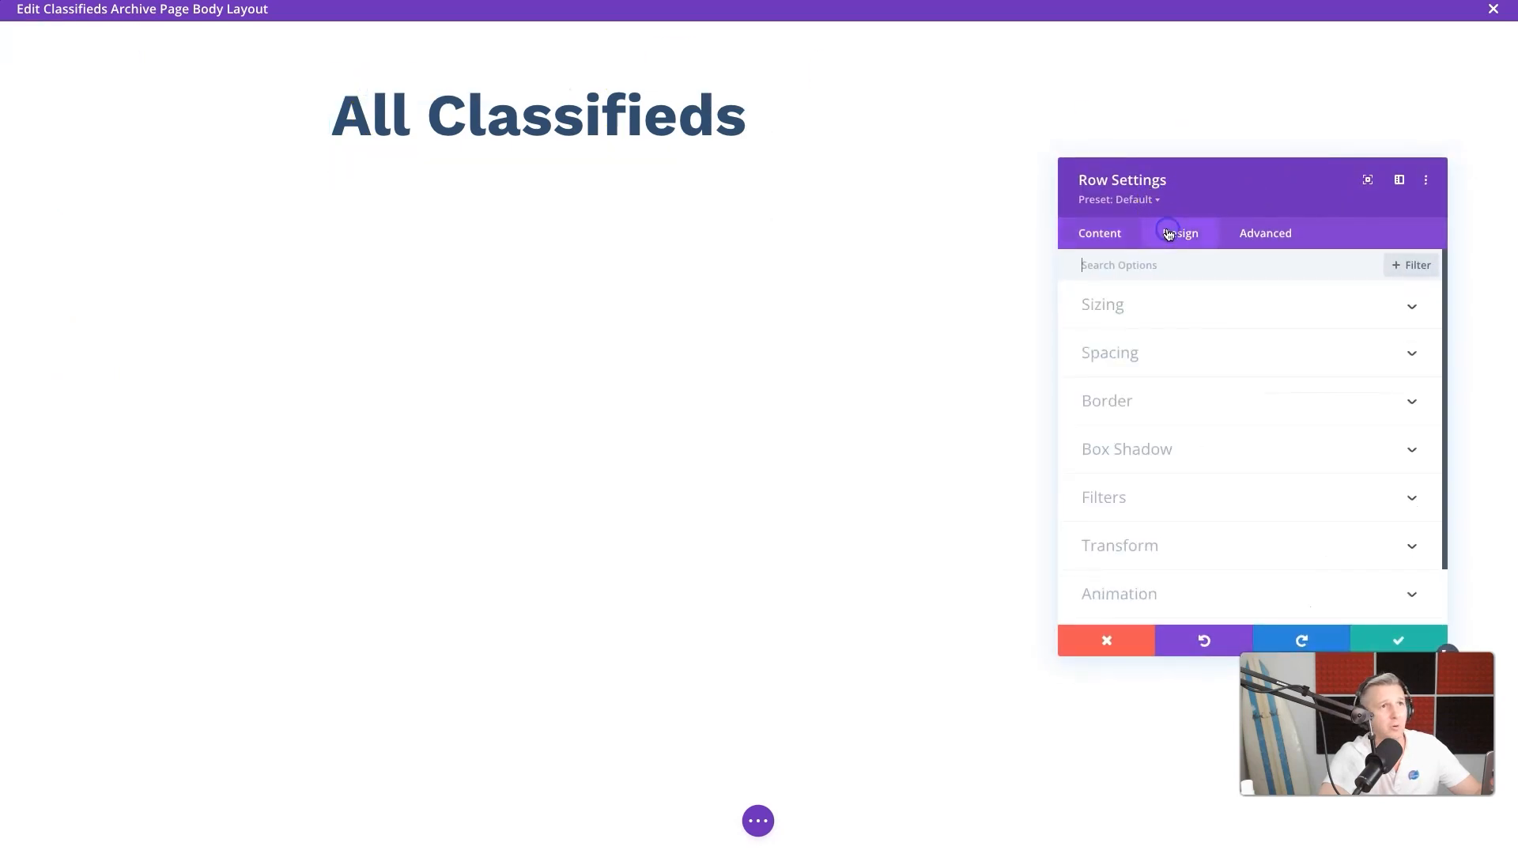
pyautogui.click(1127, 324)
pyautogui.moveTo(1249, 485)
pyautogui.mouseDown()
pyautogui.moveTo(1270, 486)
pyautogui.moveTo(1249, 486)
pyautogui.mouseUp()
pyautogui.moveTo(1176, 547); pyautogui.dragTo(1297, 551)
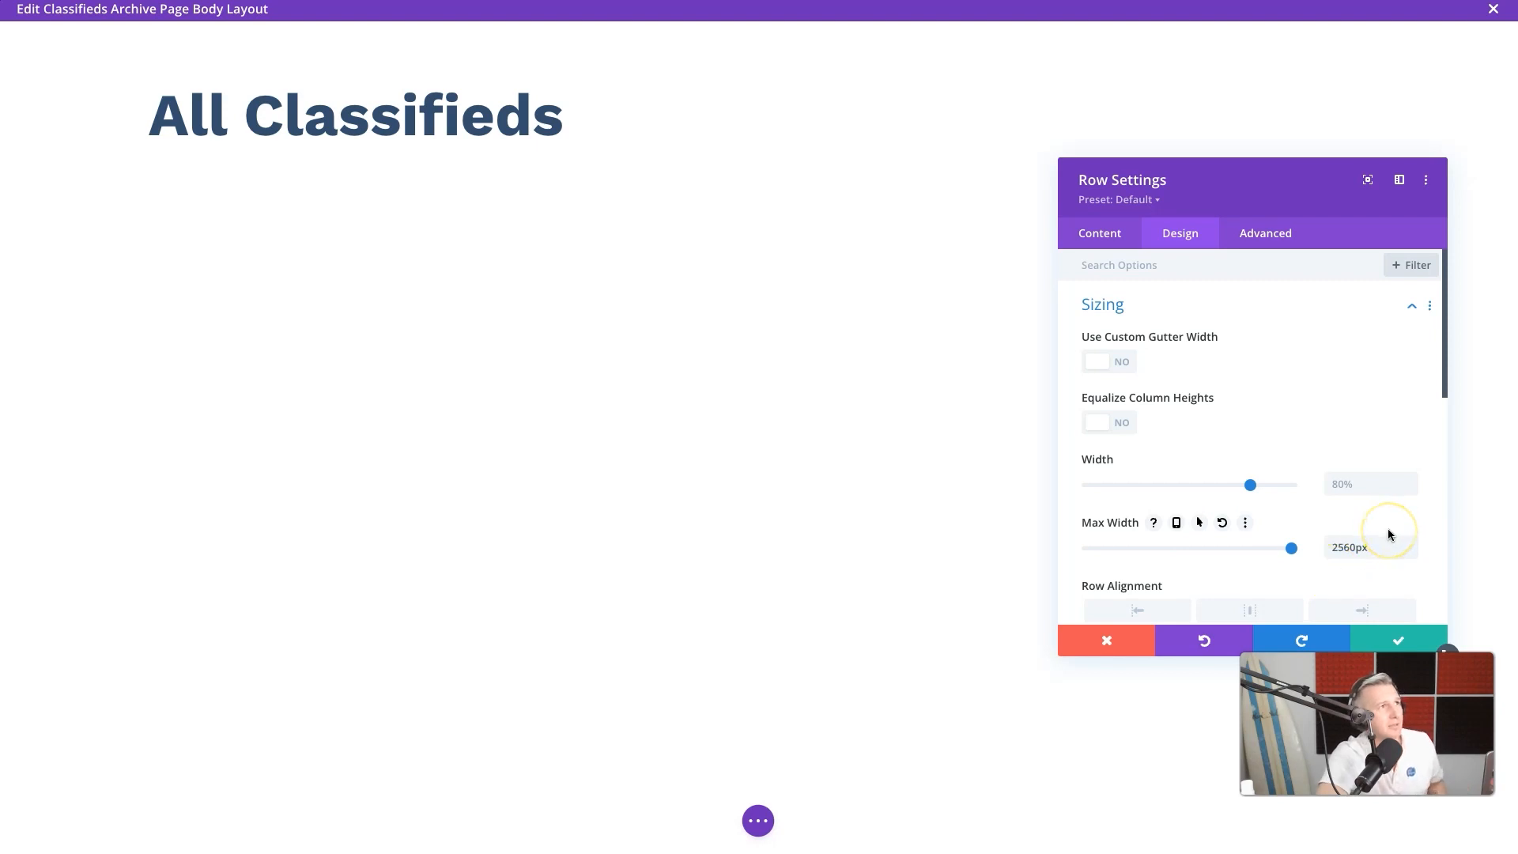
pyautogui.click(1384, 640)
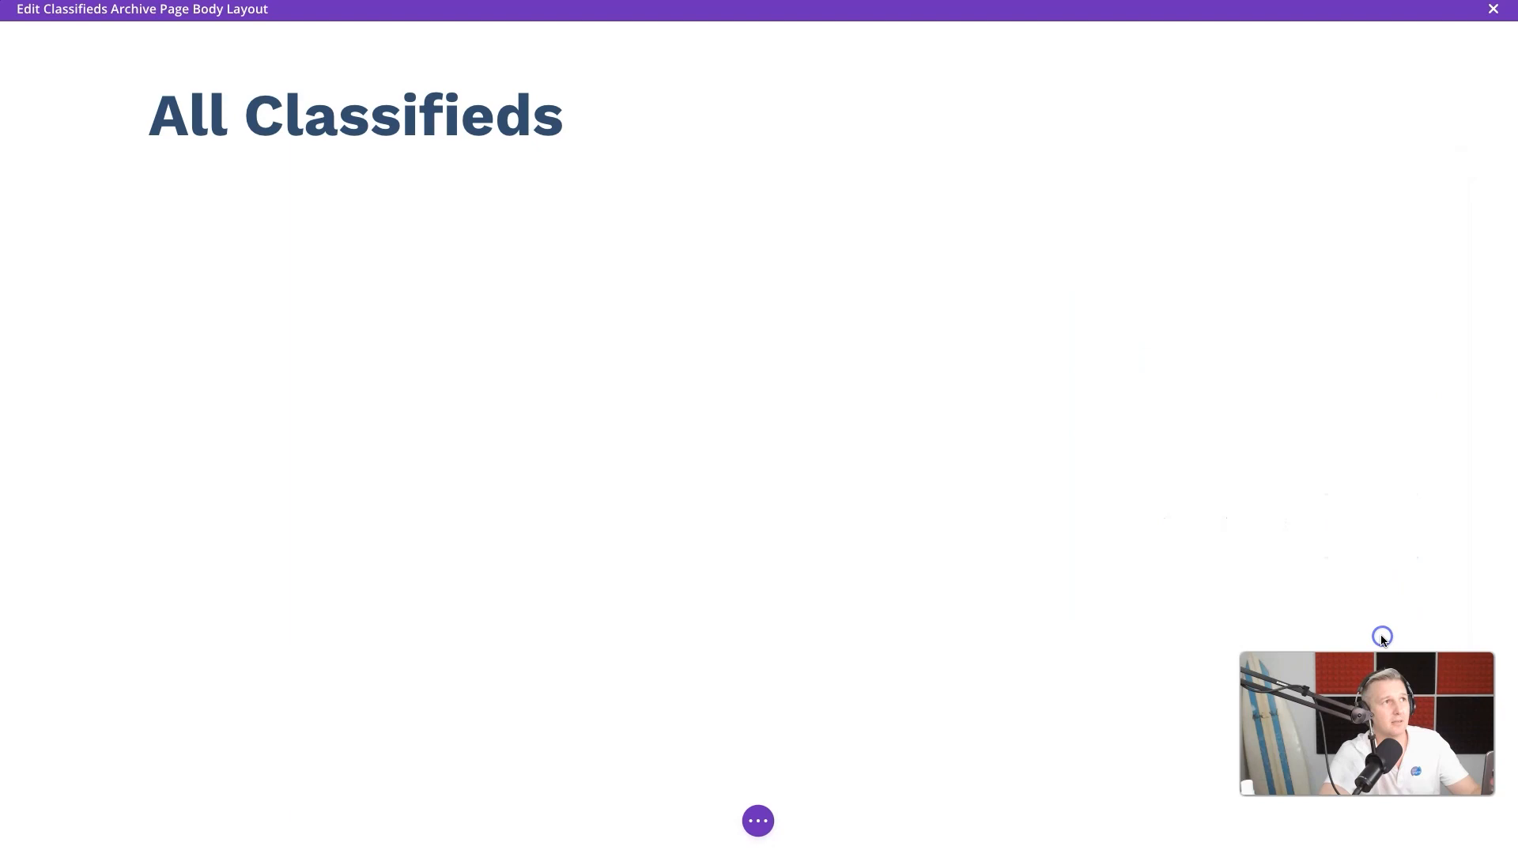
# Step: Give the title section the saved very light blue-grey color as its background
pyautogui.click(37, 44)
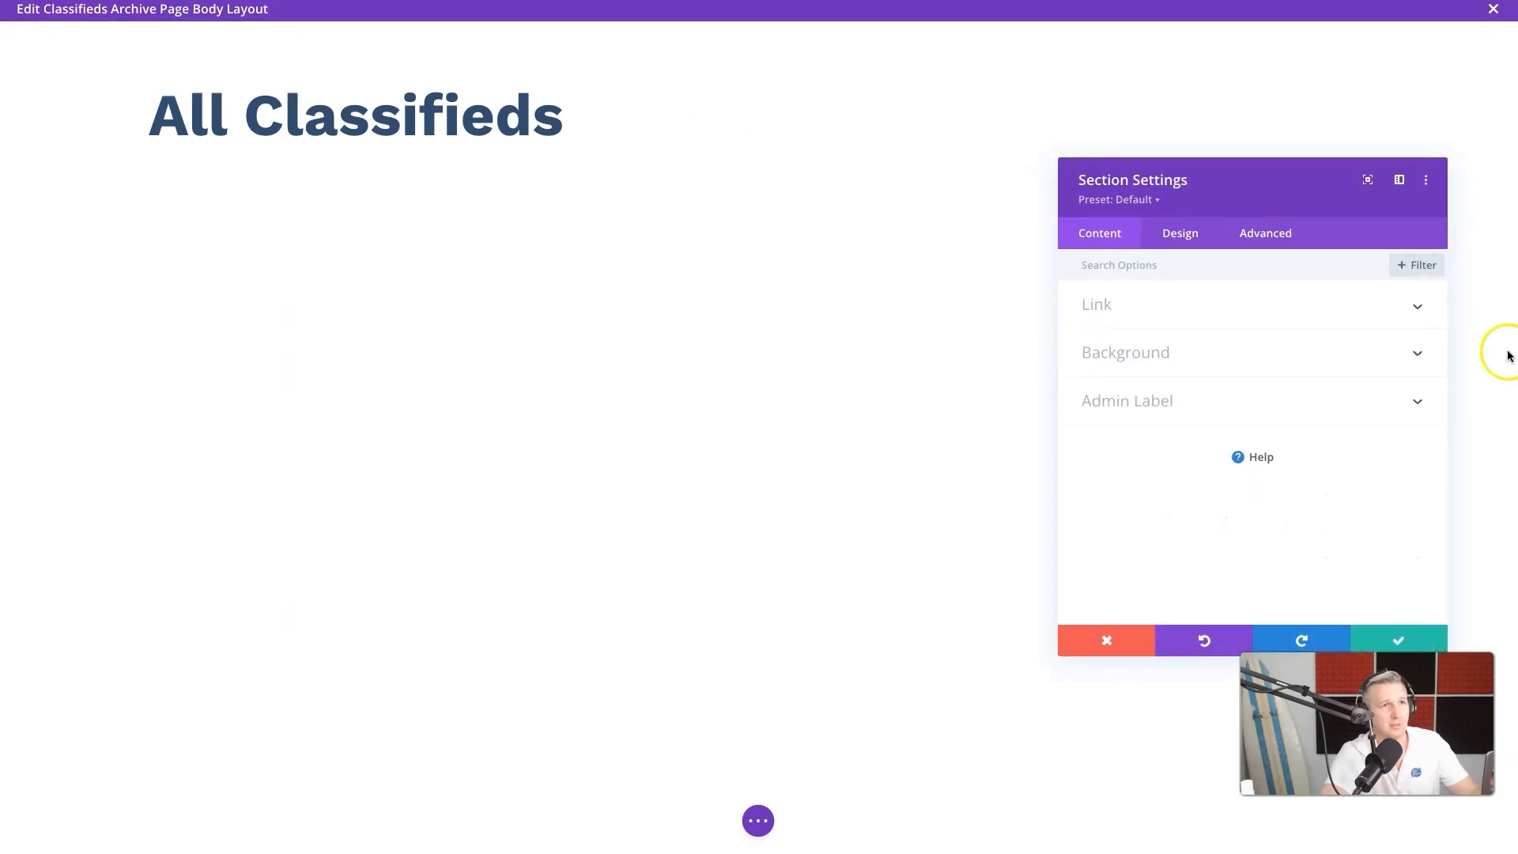
pyautogui.click(1203, 363)
pyautogui.click(1226, 443)
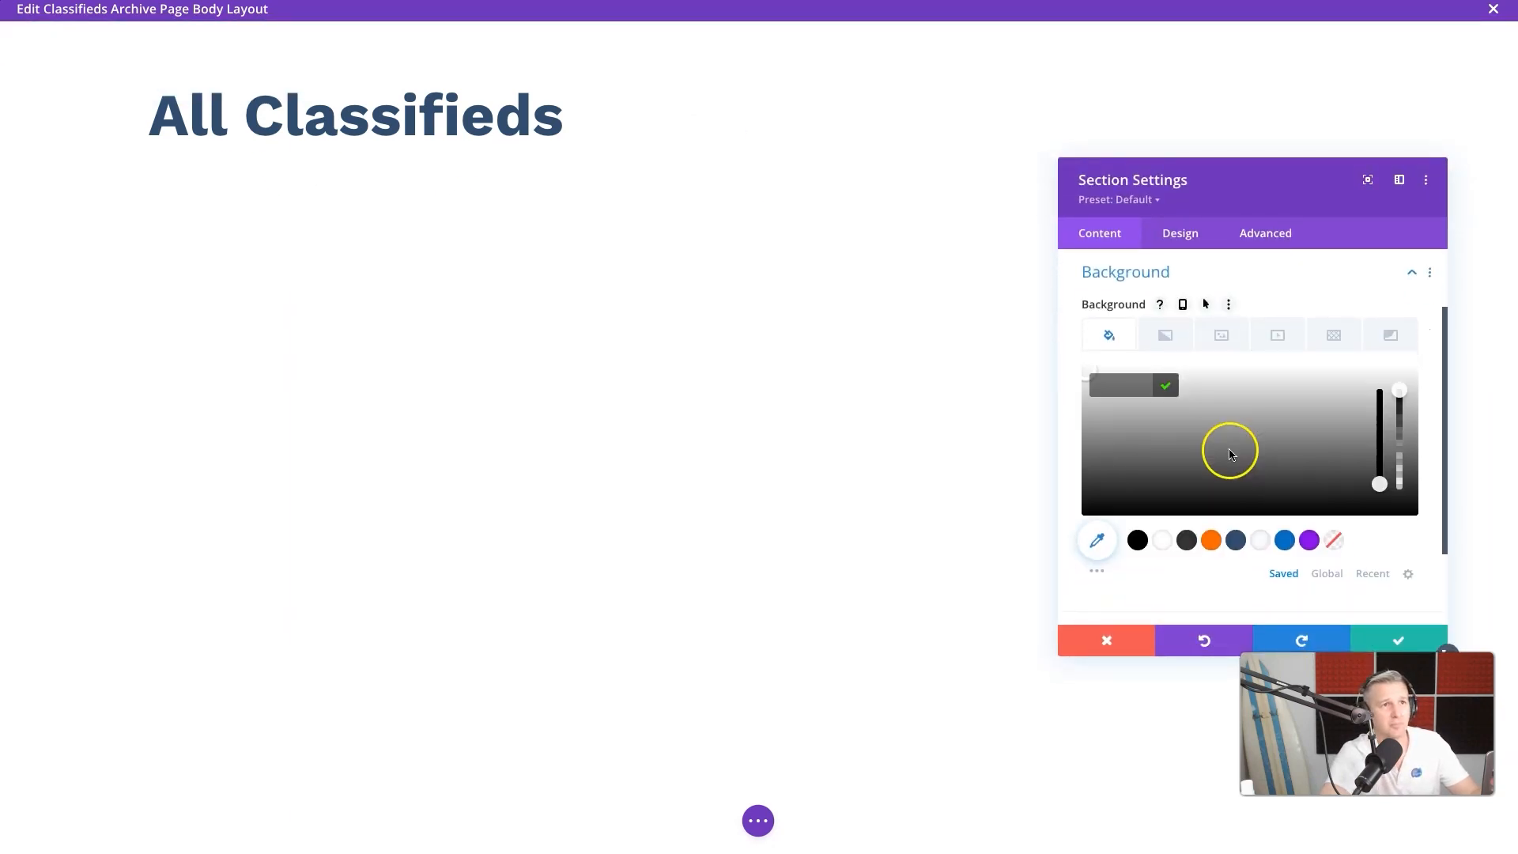
pyautogui.click(1260, 540)
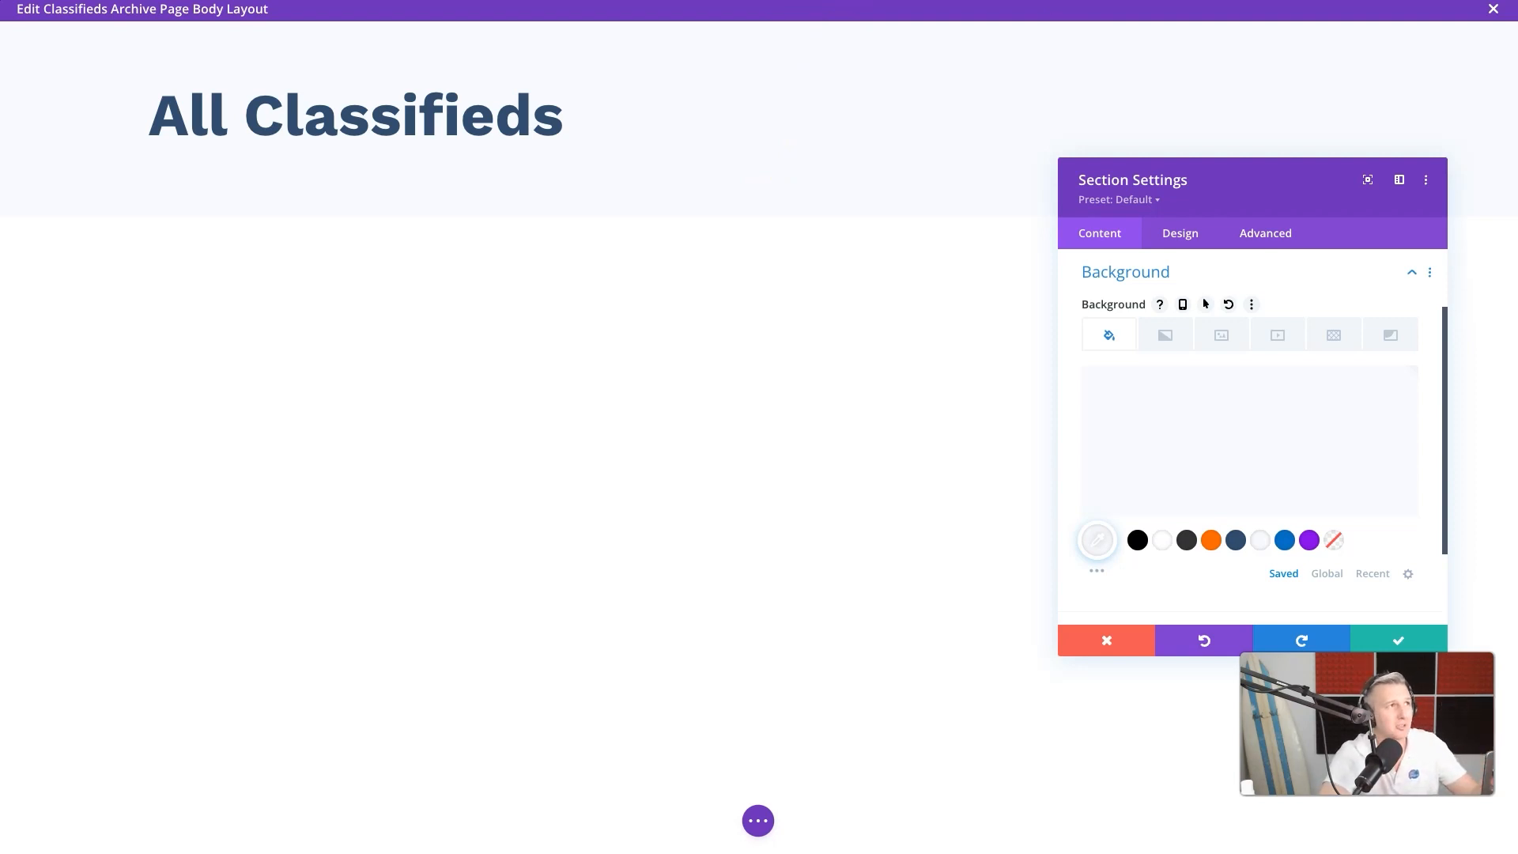
# Step: Link the title section's top and bottom padding, set both to 35px, and save the section settings
pyautogui.click(1183, 237)
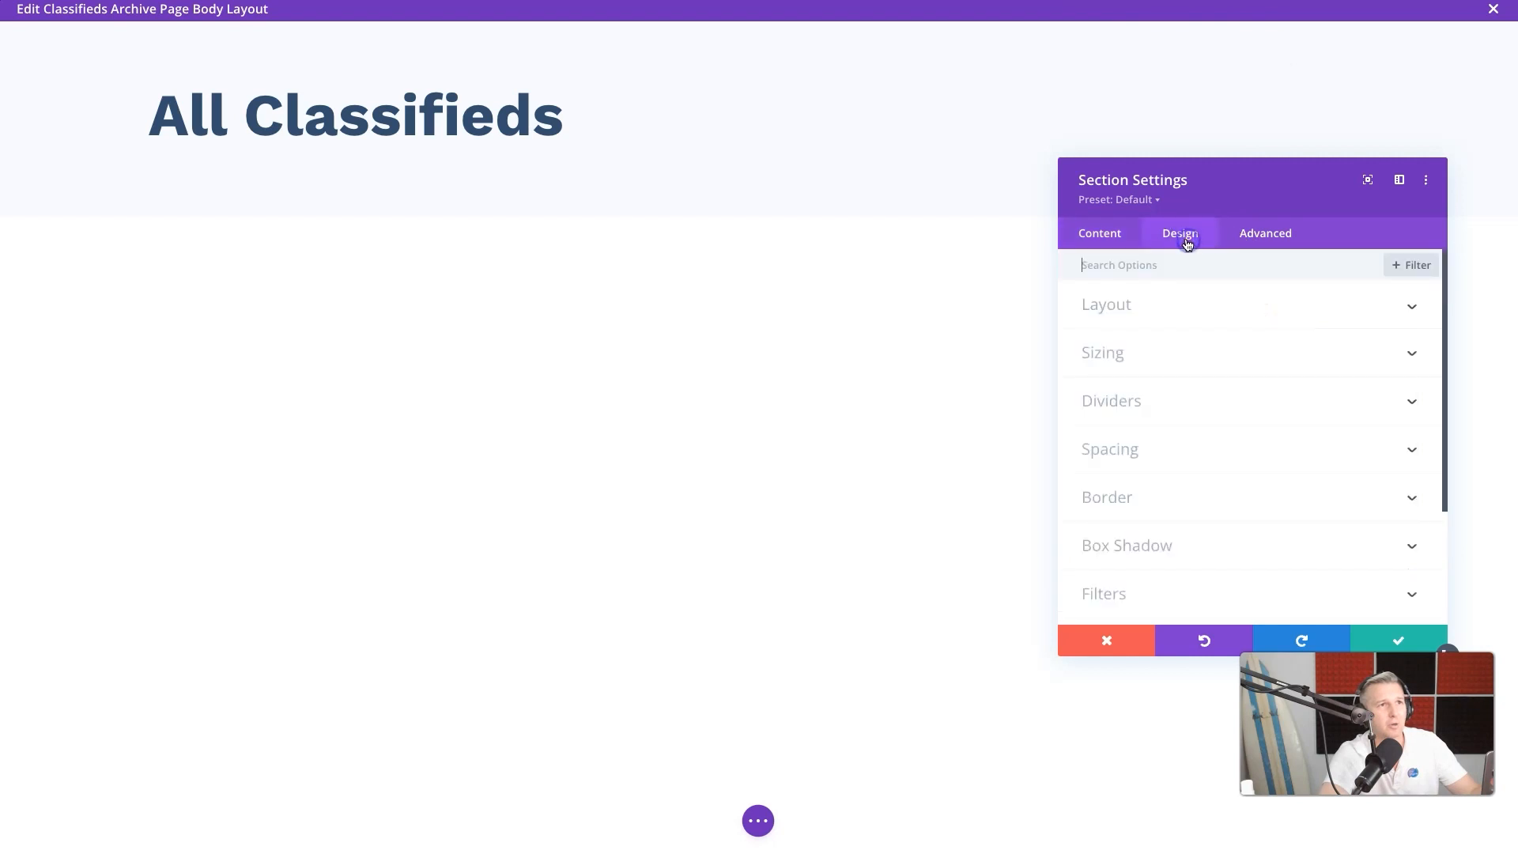
pyautogui.click(1115, 461)
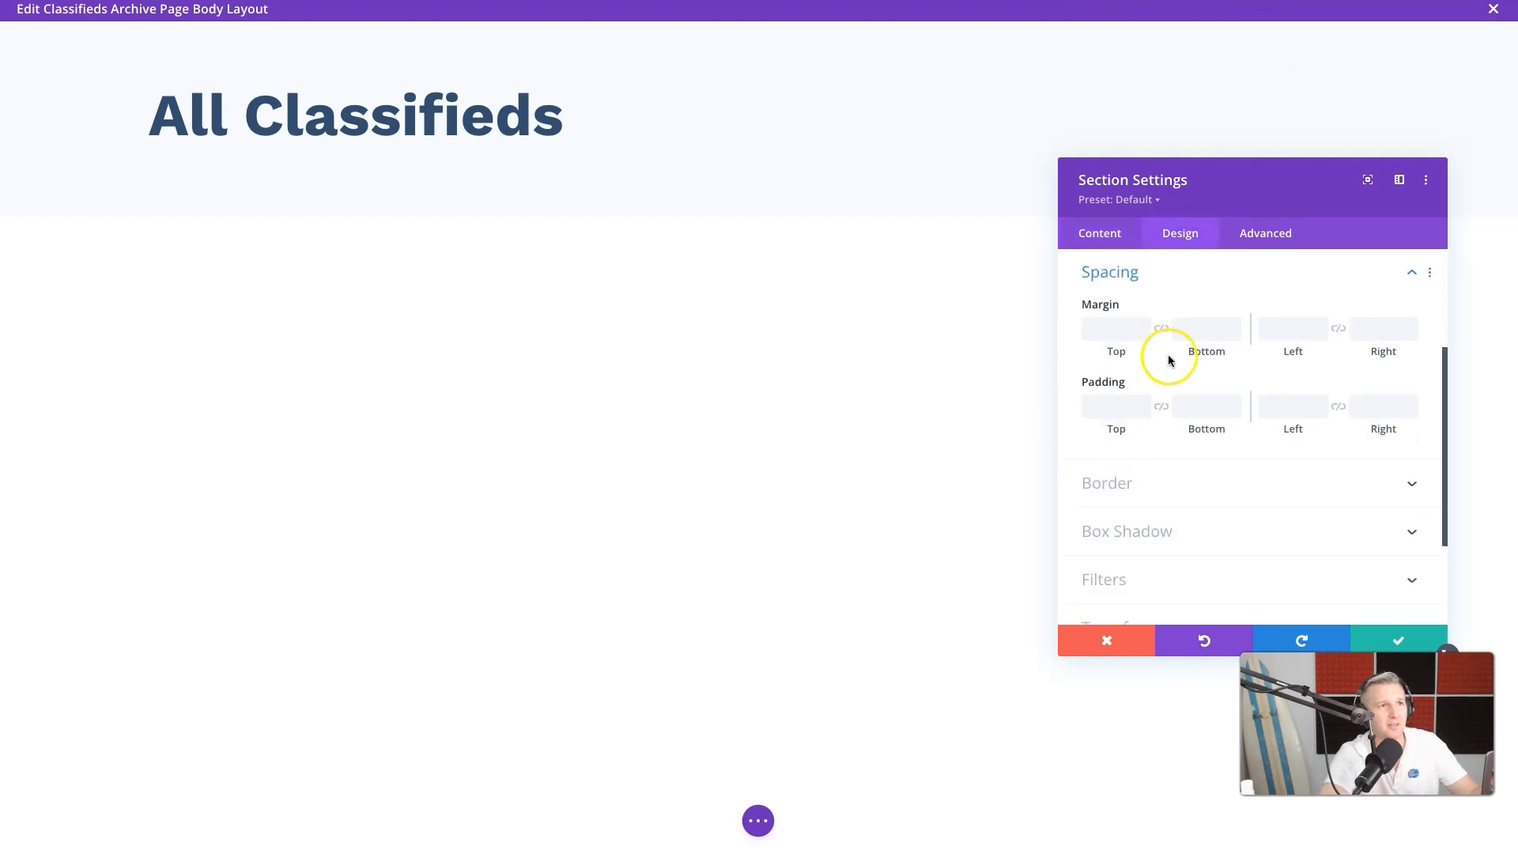
pyautogui.click(1106, 408)
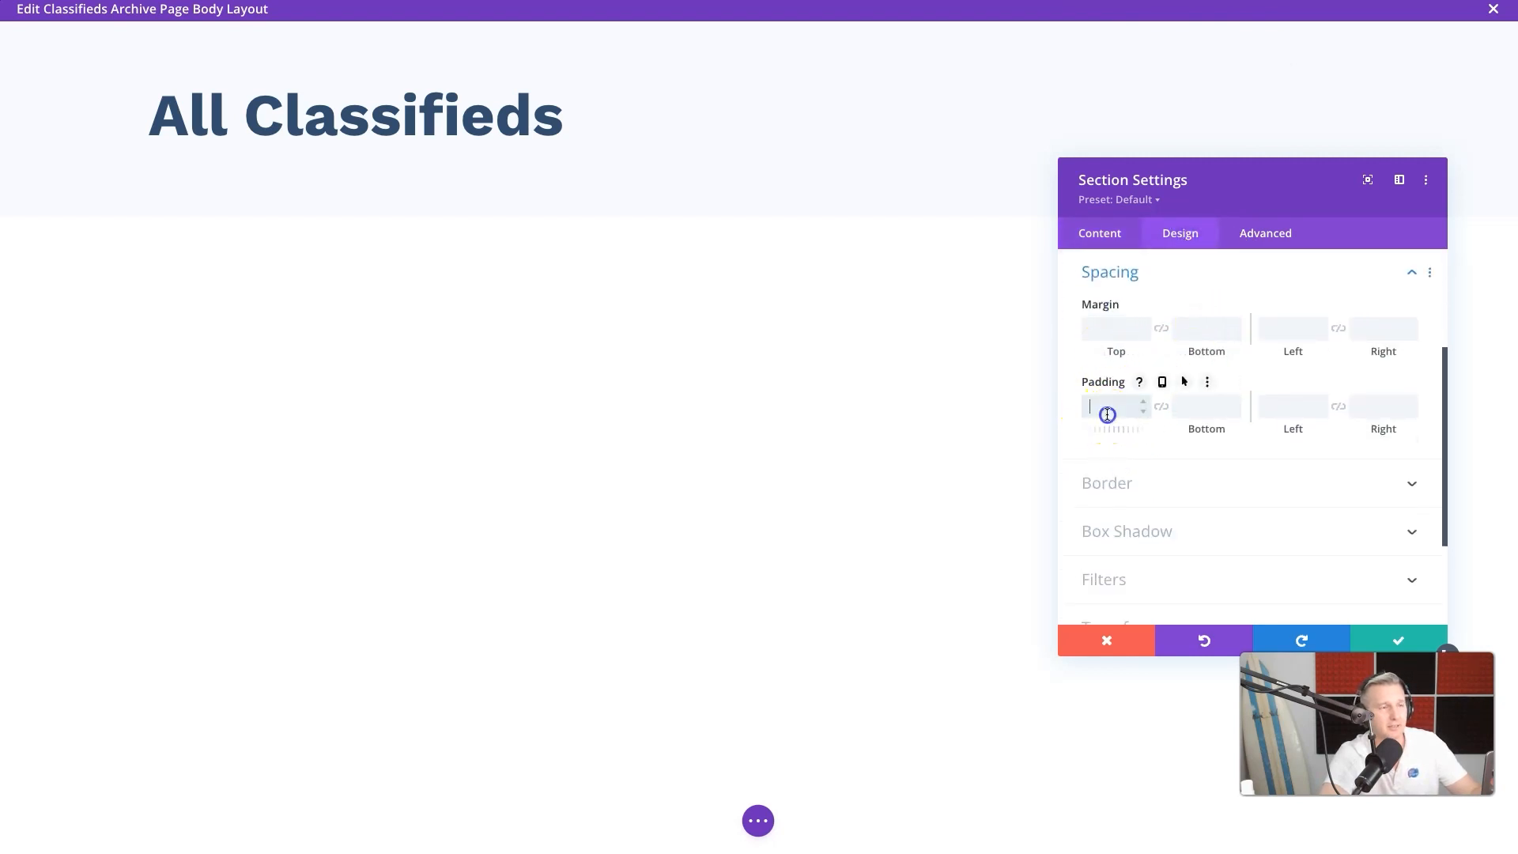
pyautogui.write('0')
pyautogui.click(1161, 406)
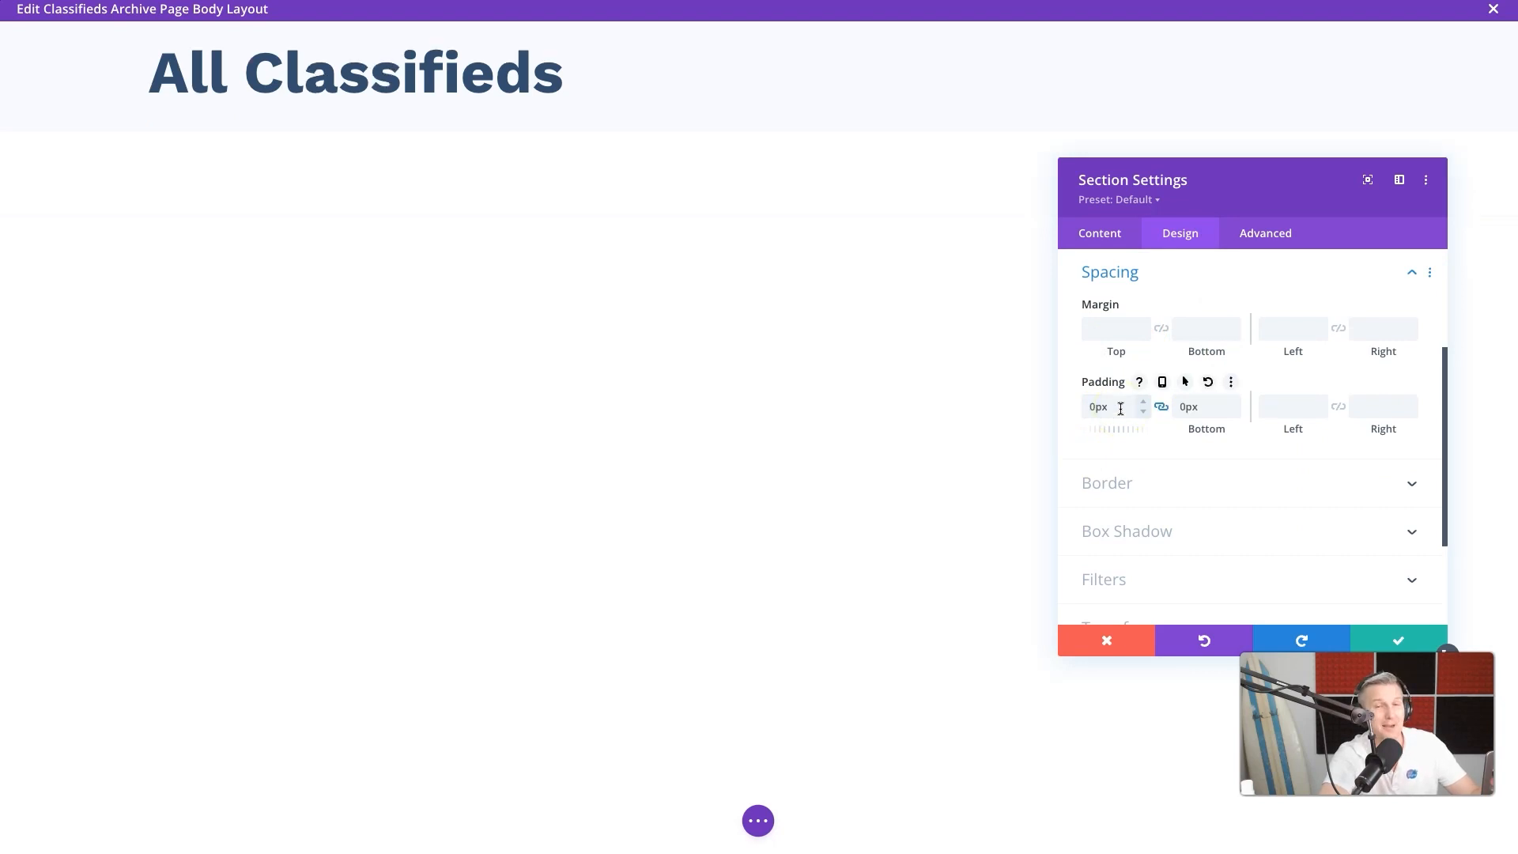
pyautogui.click(1087, 409)
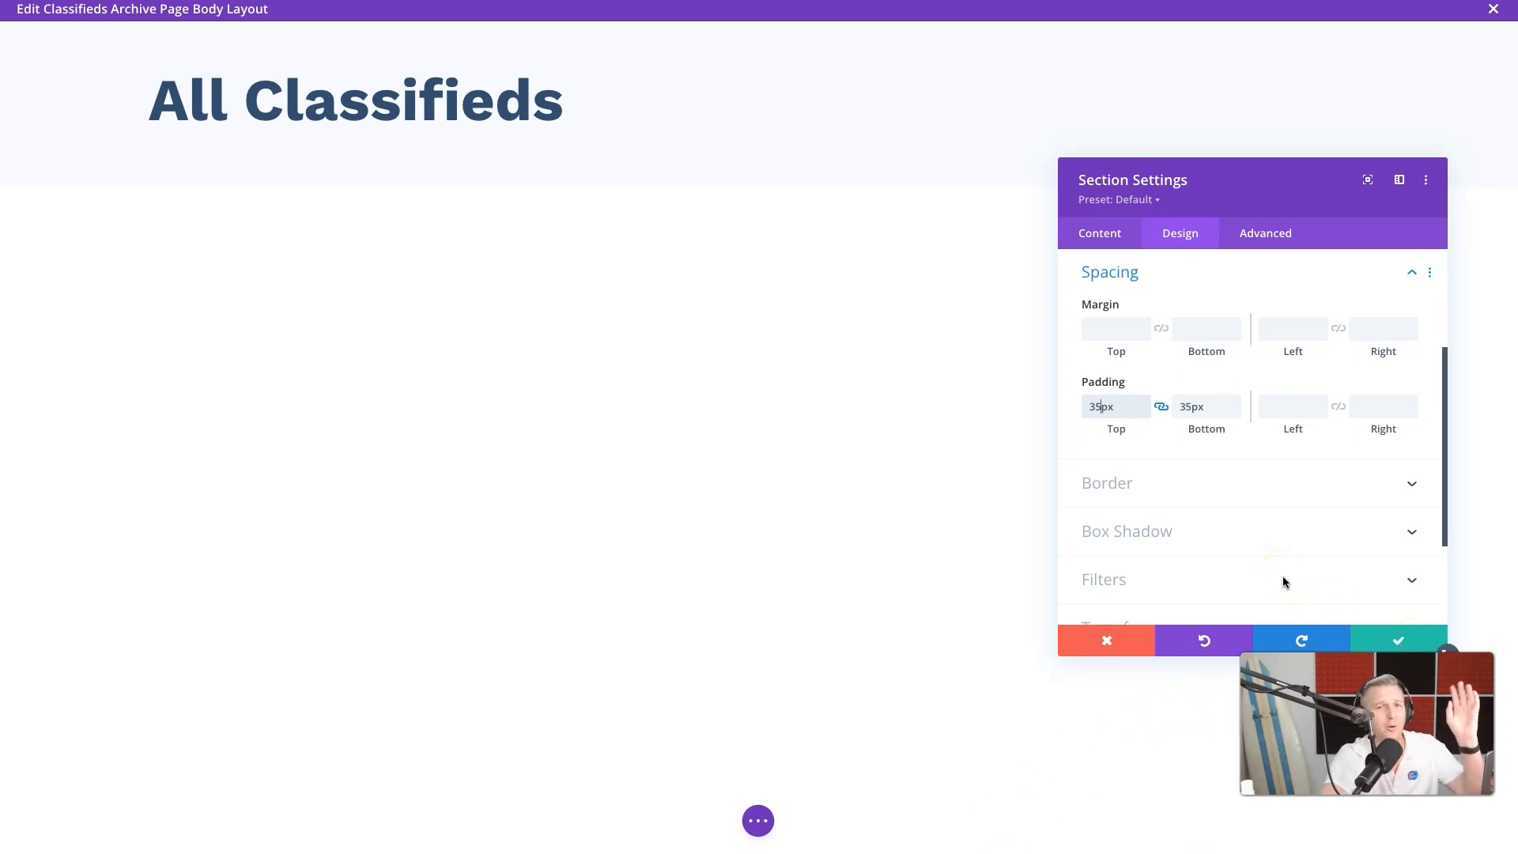
pyautogui.click(1391, 637)
# Step: Add a regular section below the title section and insert a row with one-third and two-thirds columns
pyautogui.click(1025, 305)
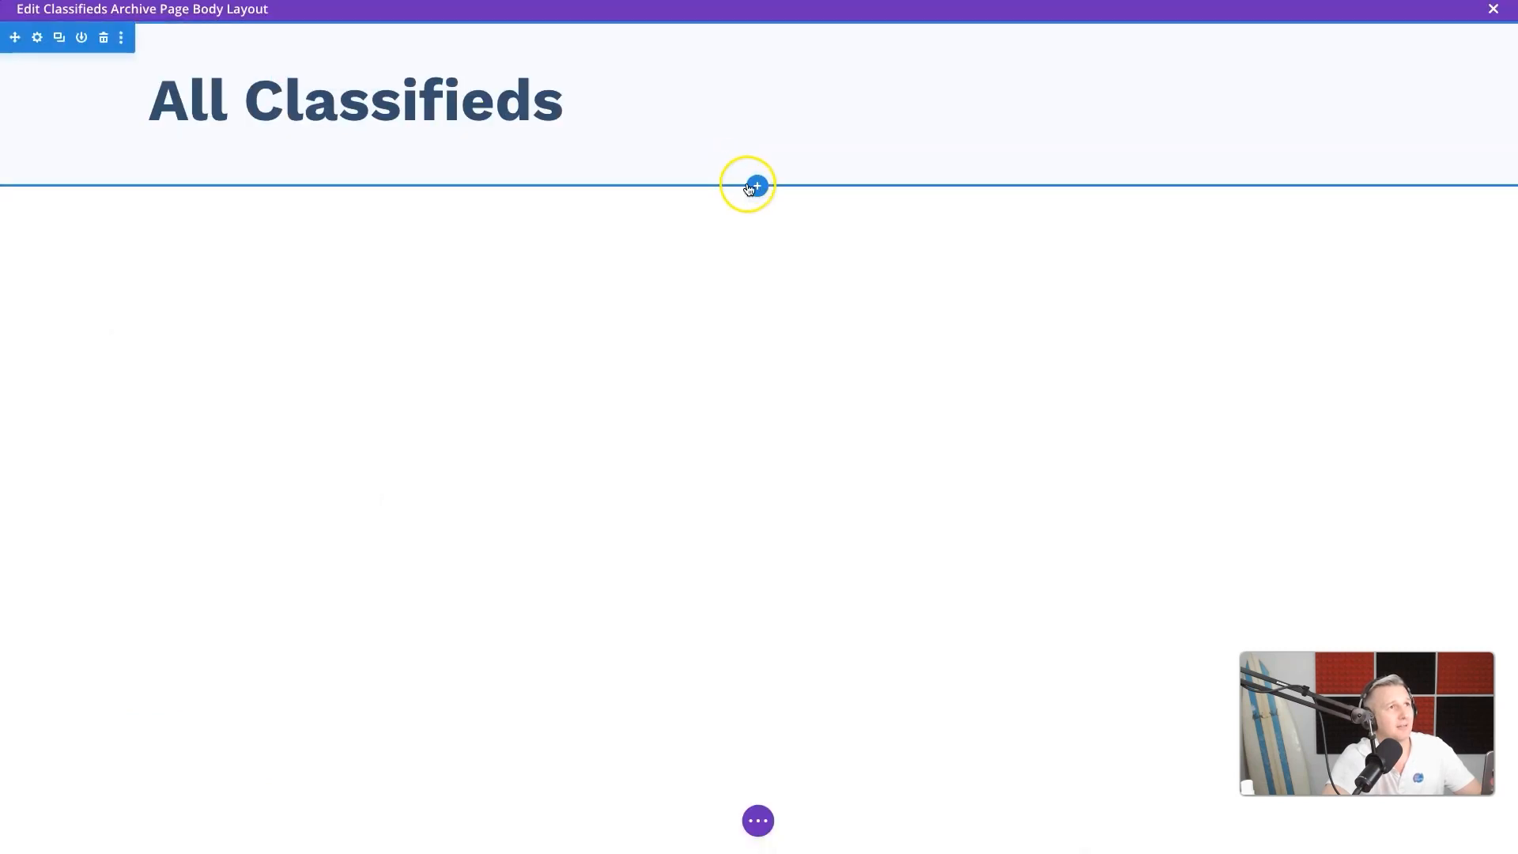
pyautogui.click(758, 186)
pyautogui.click(678, 313)
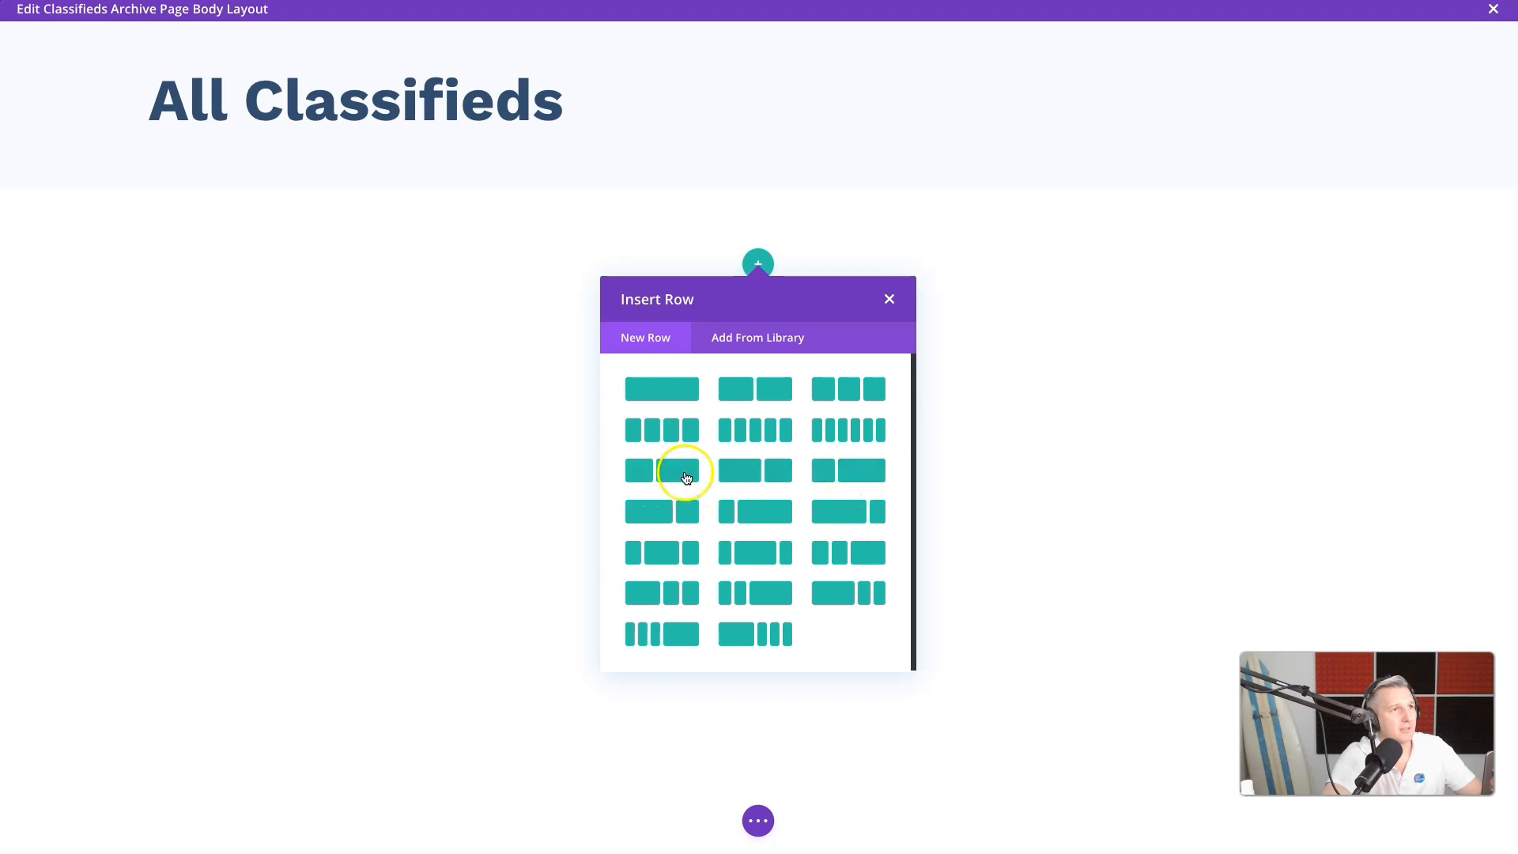
pyautogui.click(882, 471)
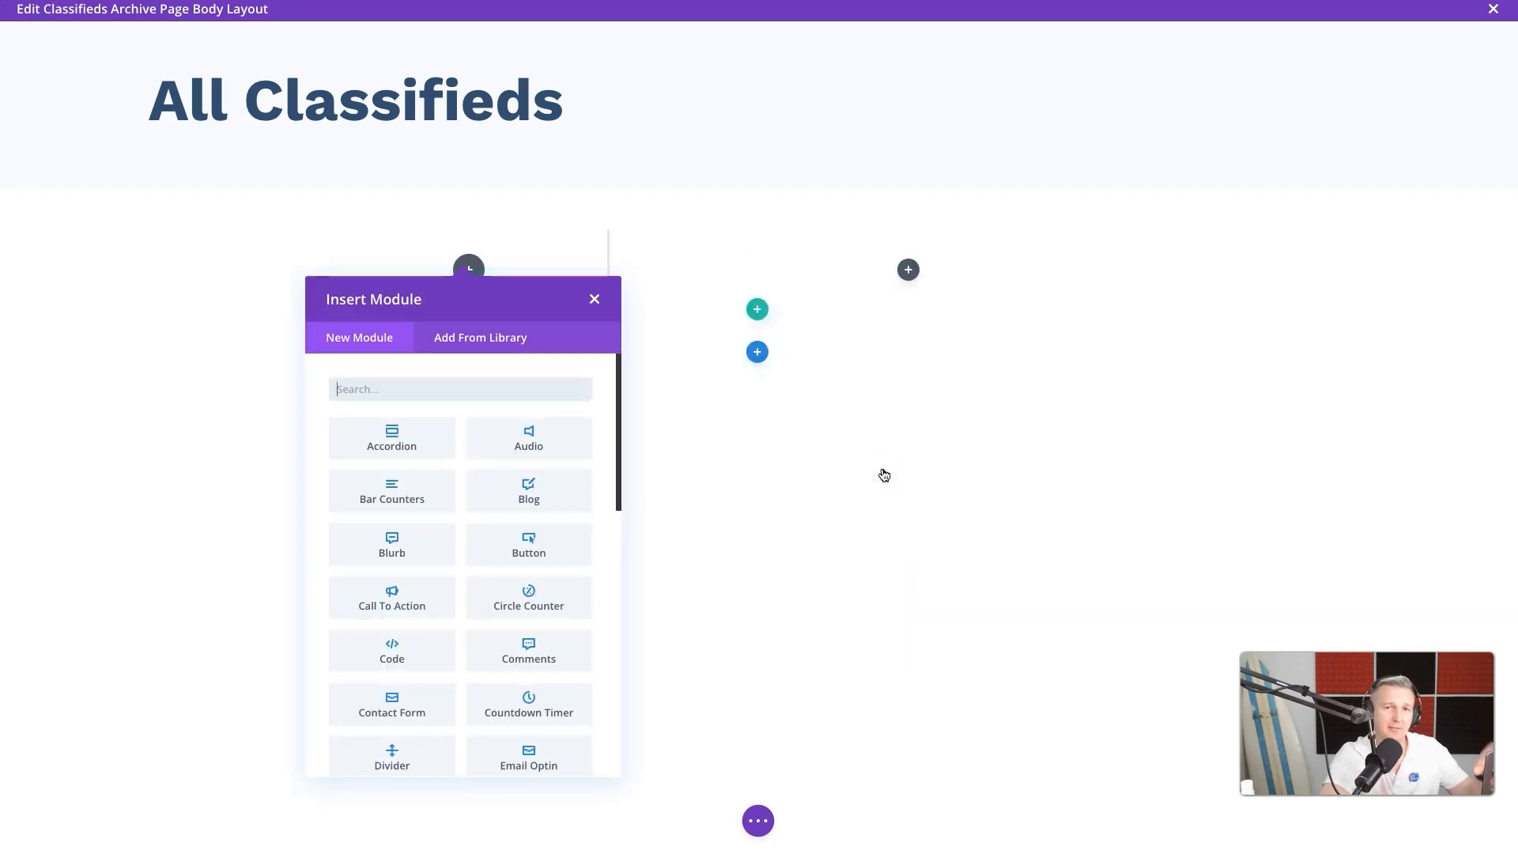
# Step: Insert a Filter Posts - Divi Machine module in the one-third column and save it with its default settings
pyautogui.click(424, 386)
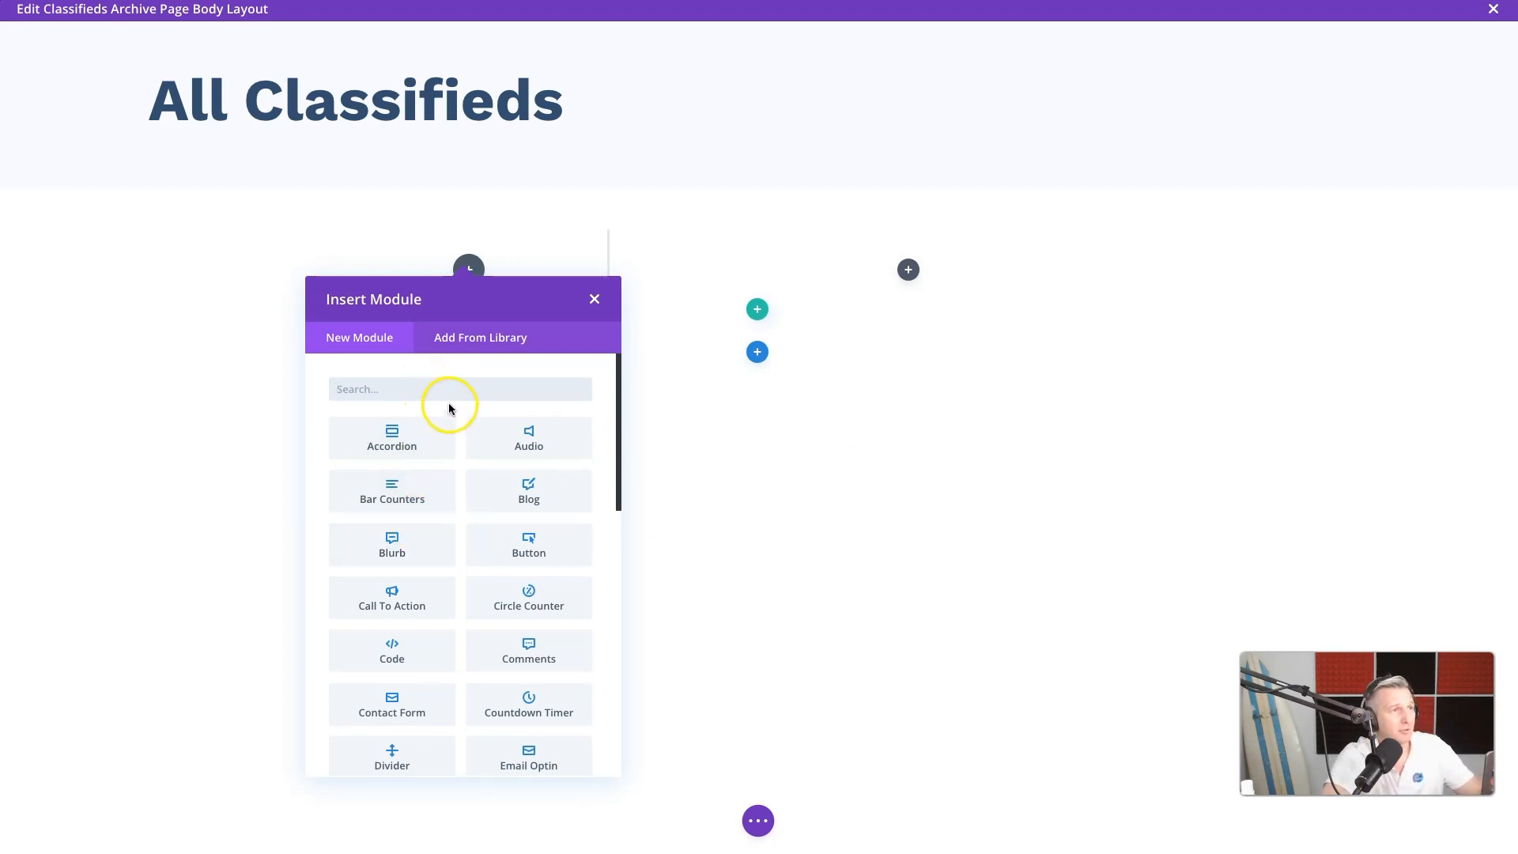
pyautogui.write('filter')
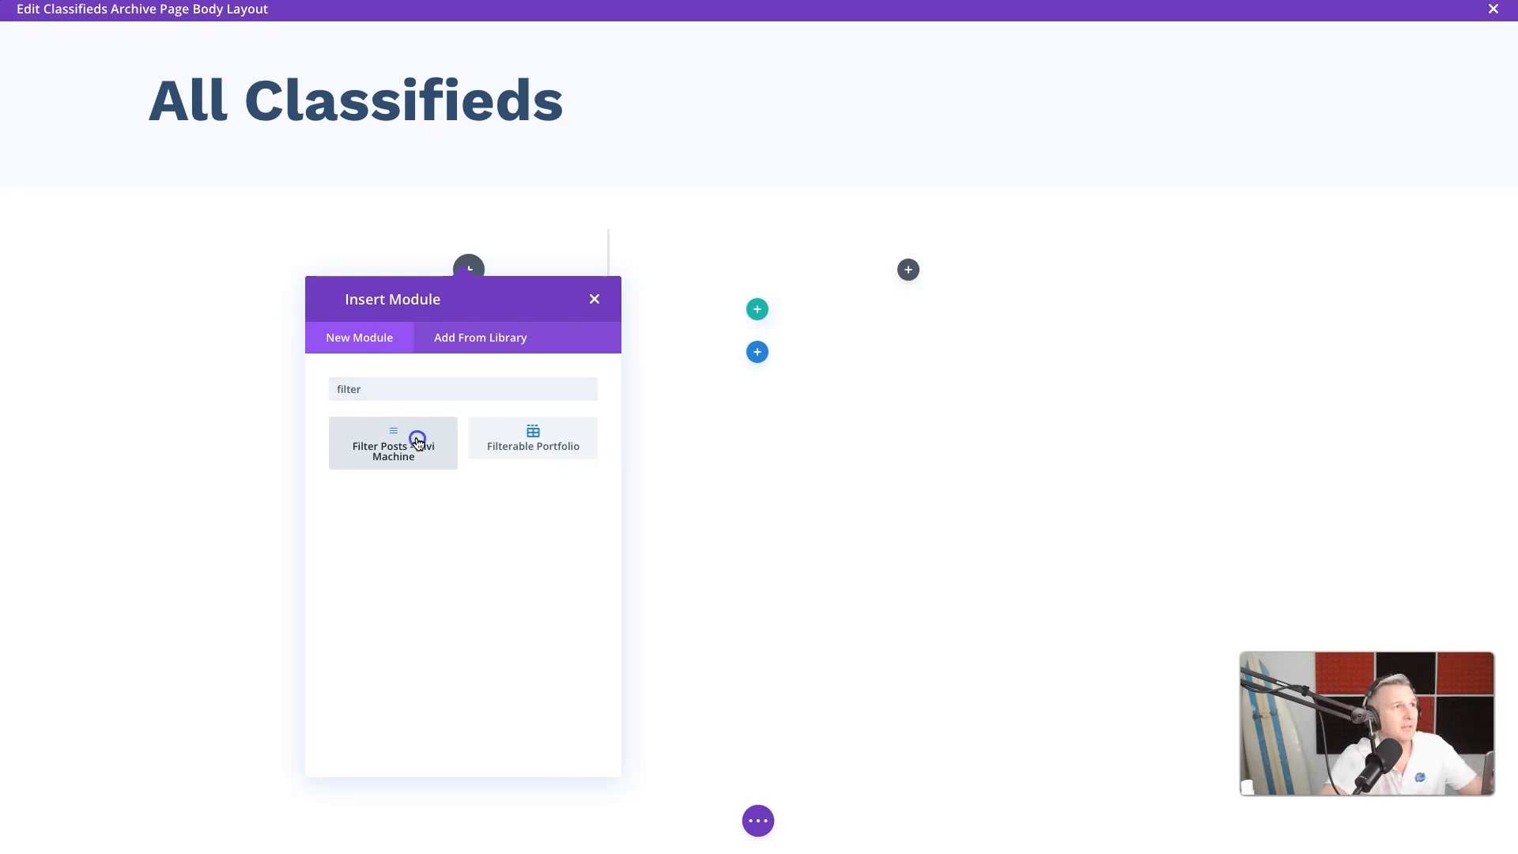
pyautogui.click(417, 442)
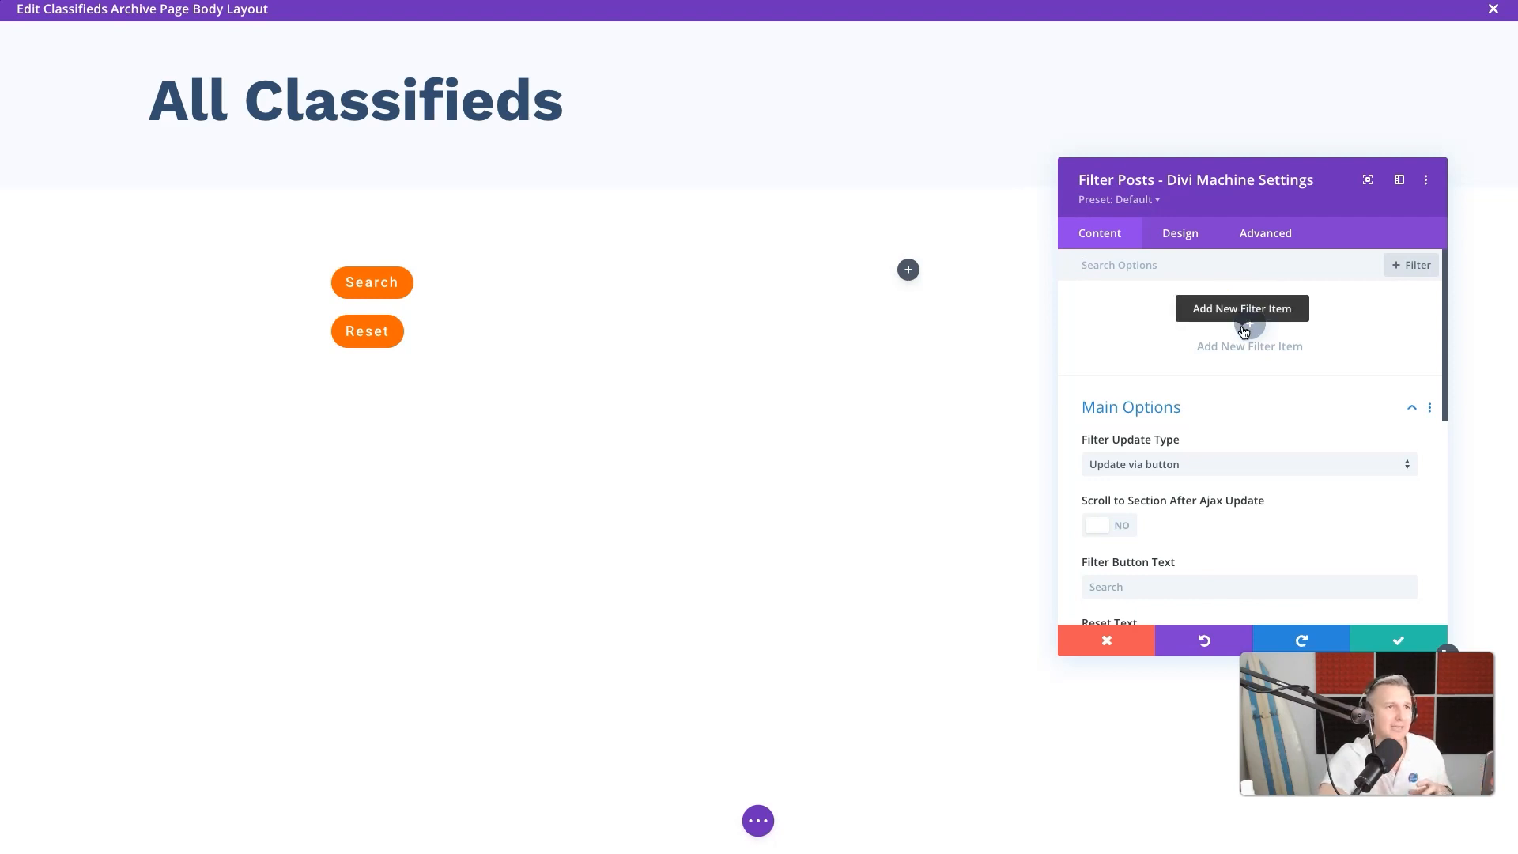
pyautogui.click(1243, 368)
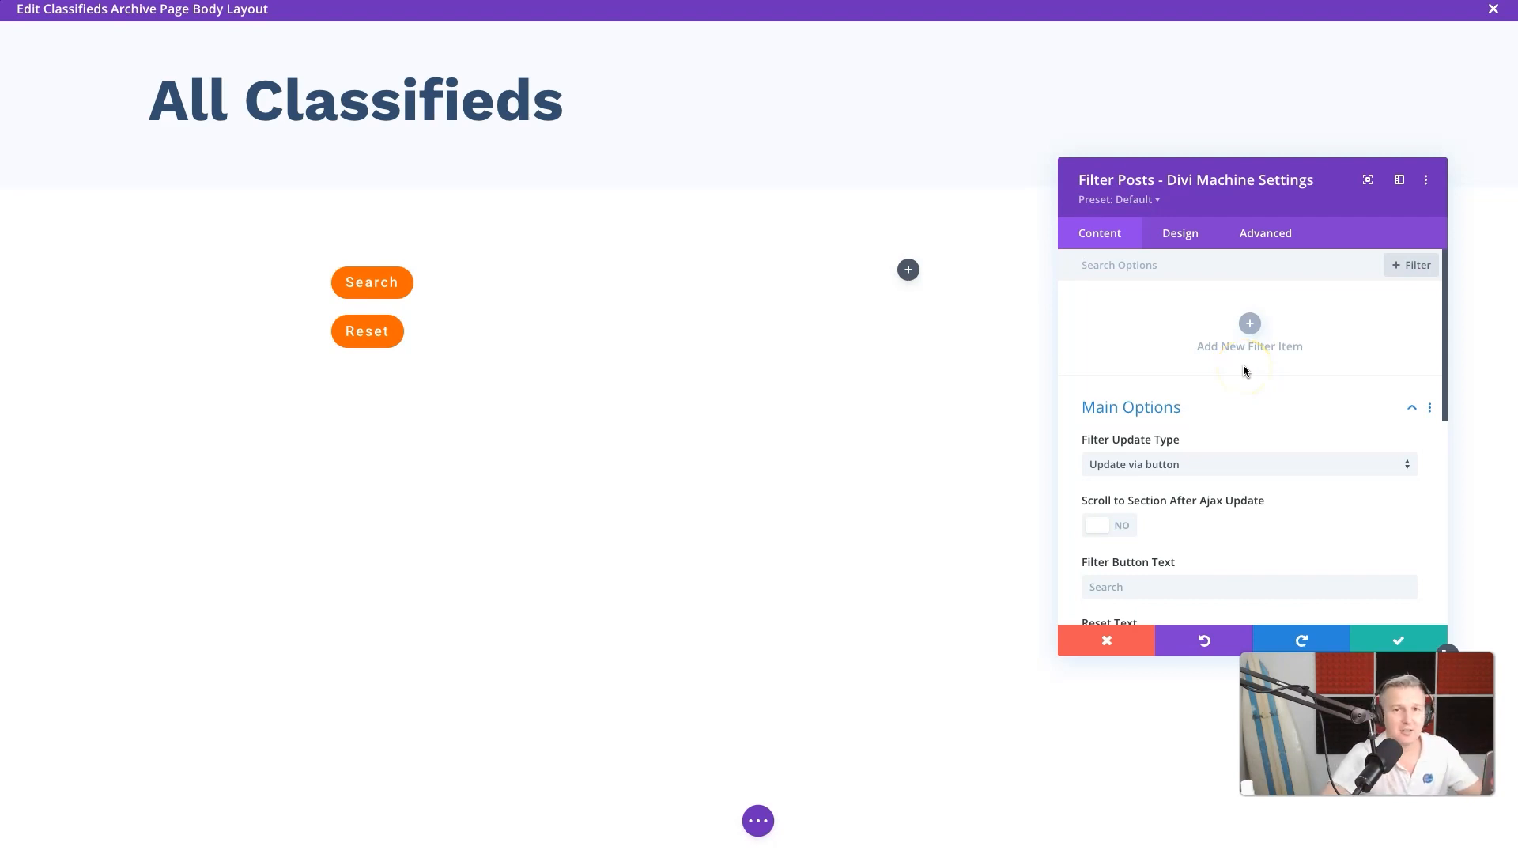
pyautogui.click(1381, 642)
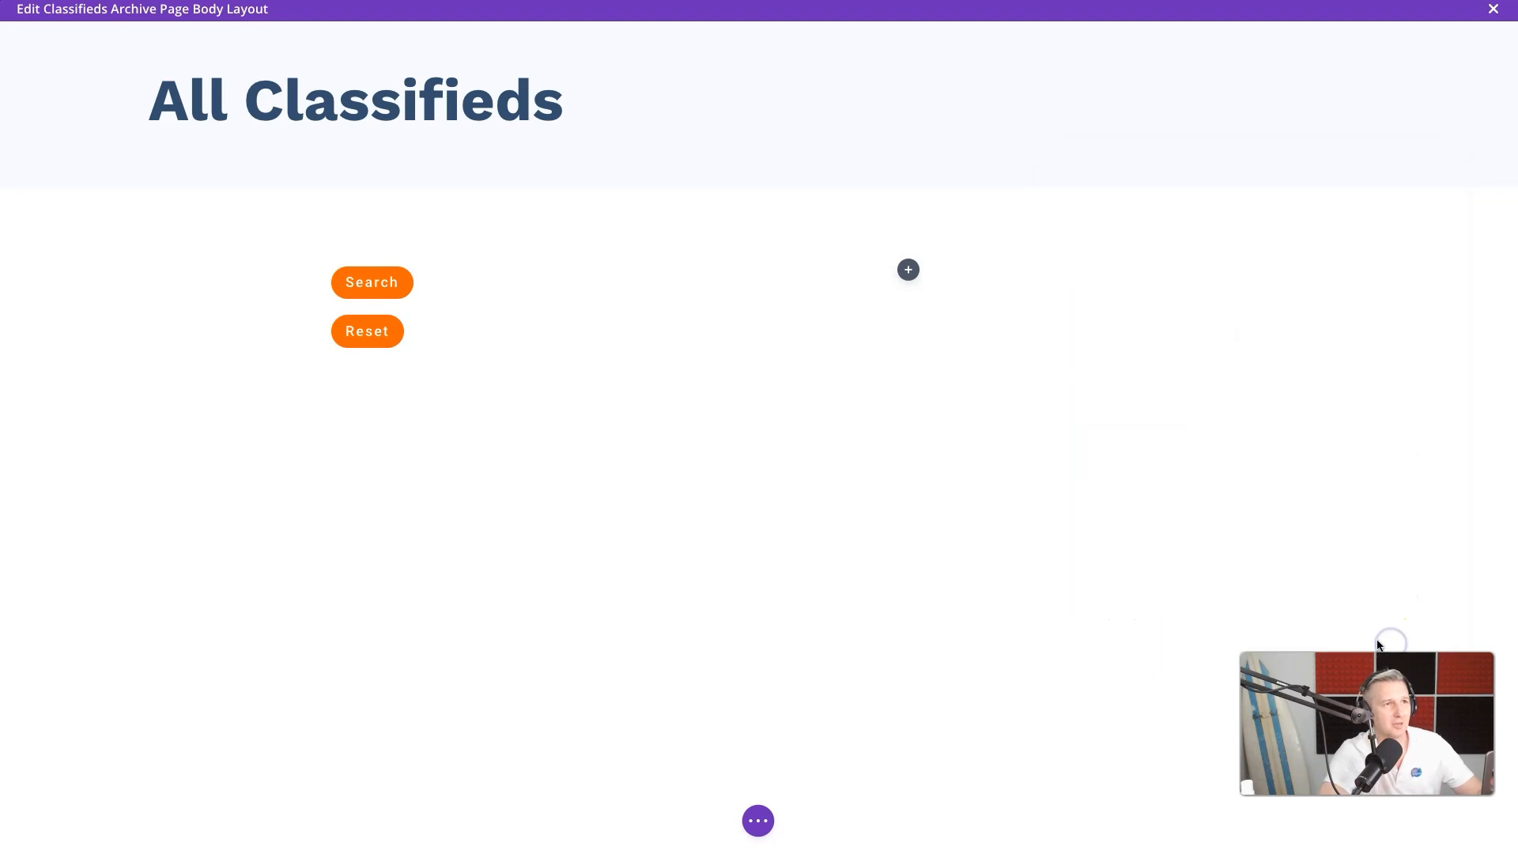
# Step: Insert a Map module in the two-thirds column beside the filter module
pyautogui.click(909, 270)
pyautogui.write('map')
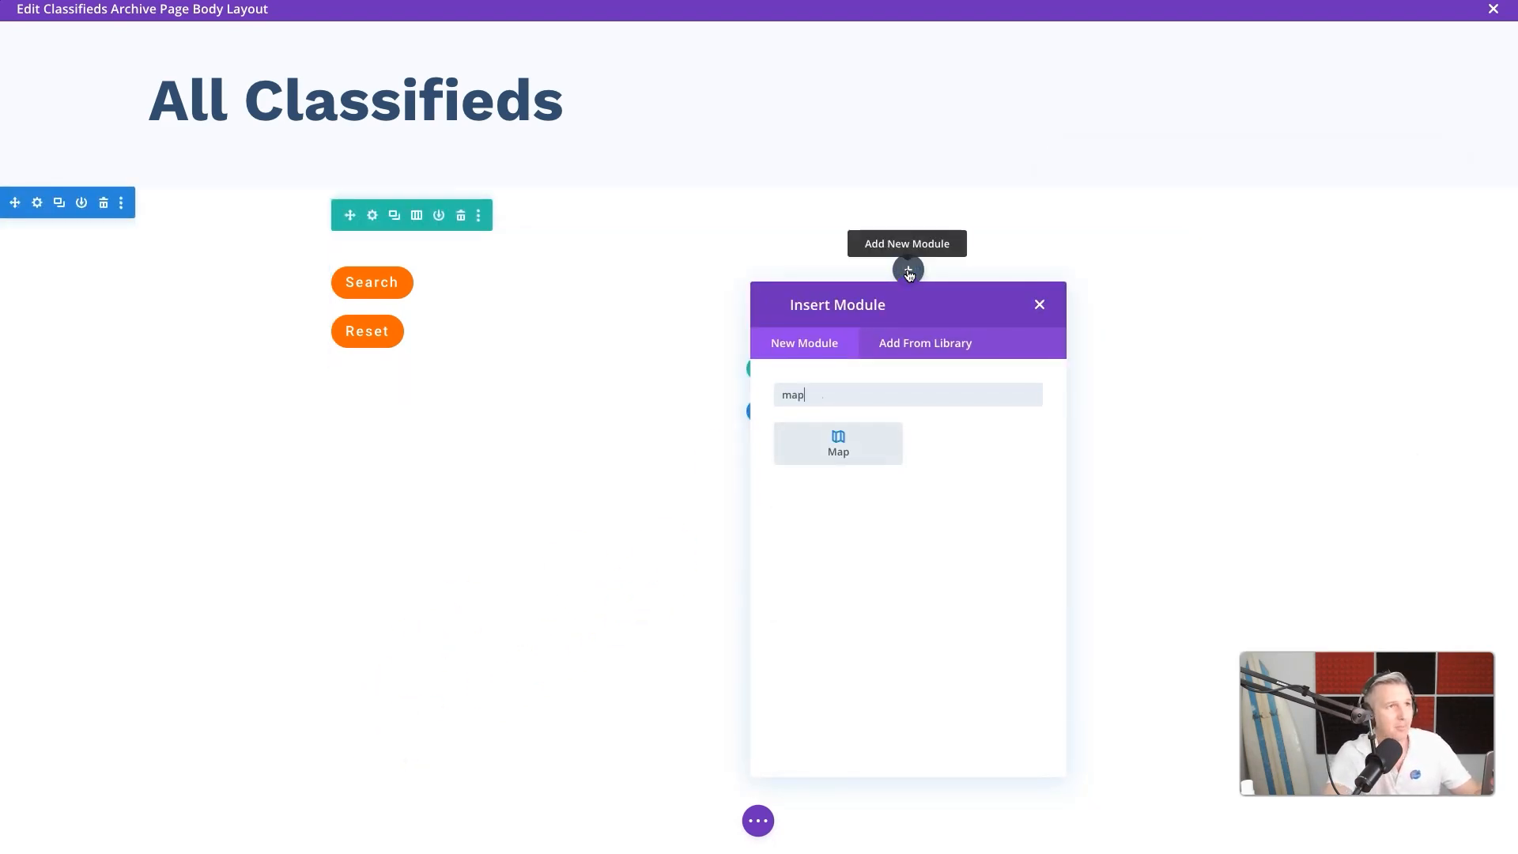
pyautogui.click(838, 443)
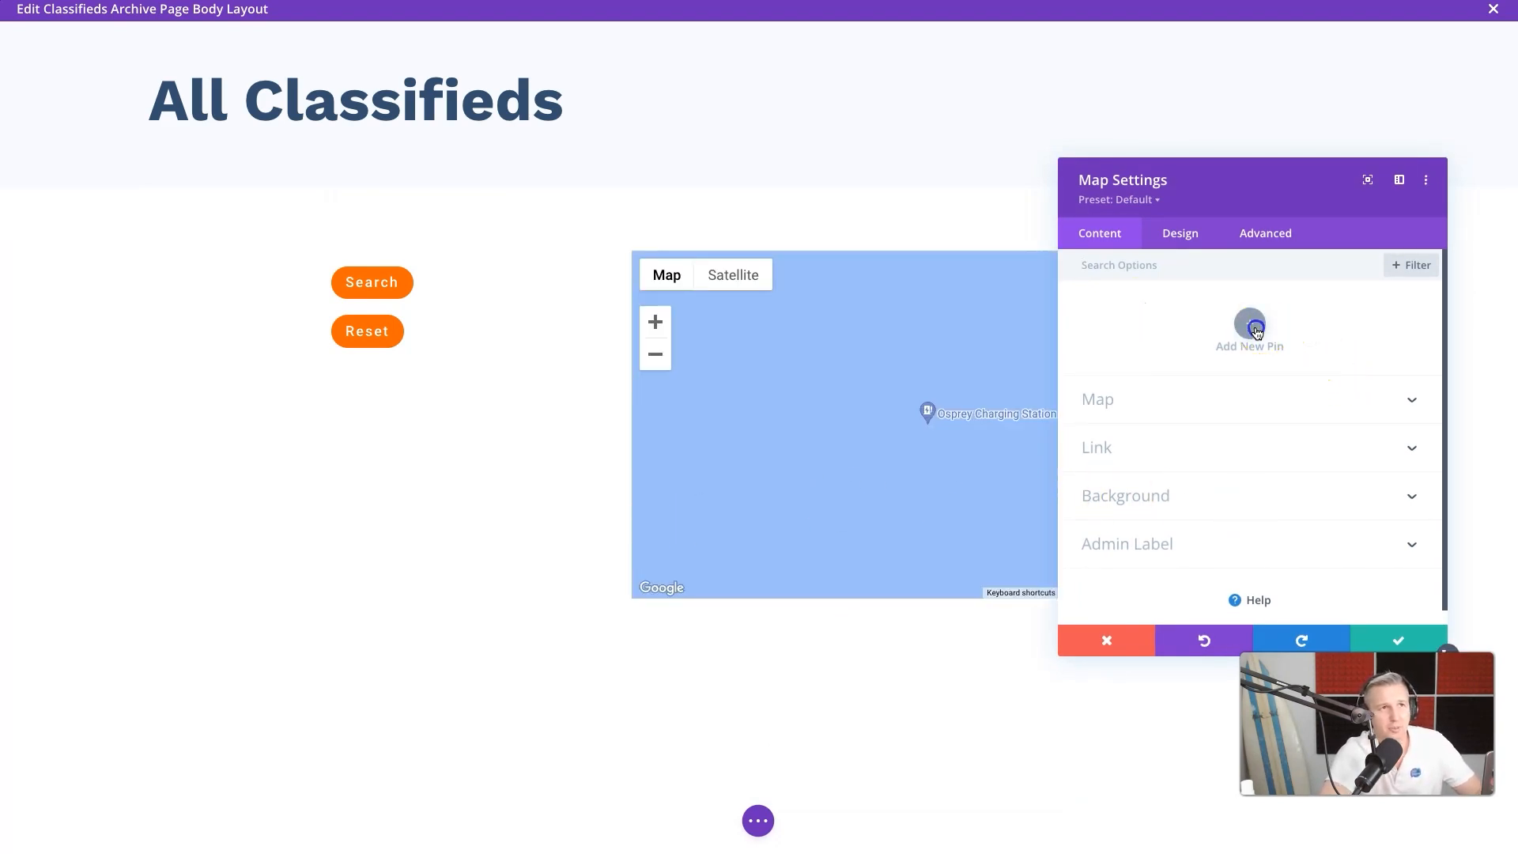
# Step: Add a map pin titled "Local", look up Chicago as its address, and save the pin
pyautogui.click(1253, 326)
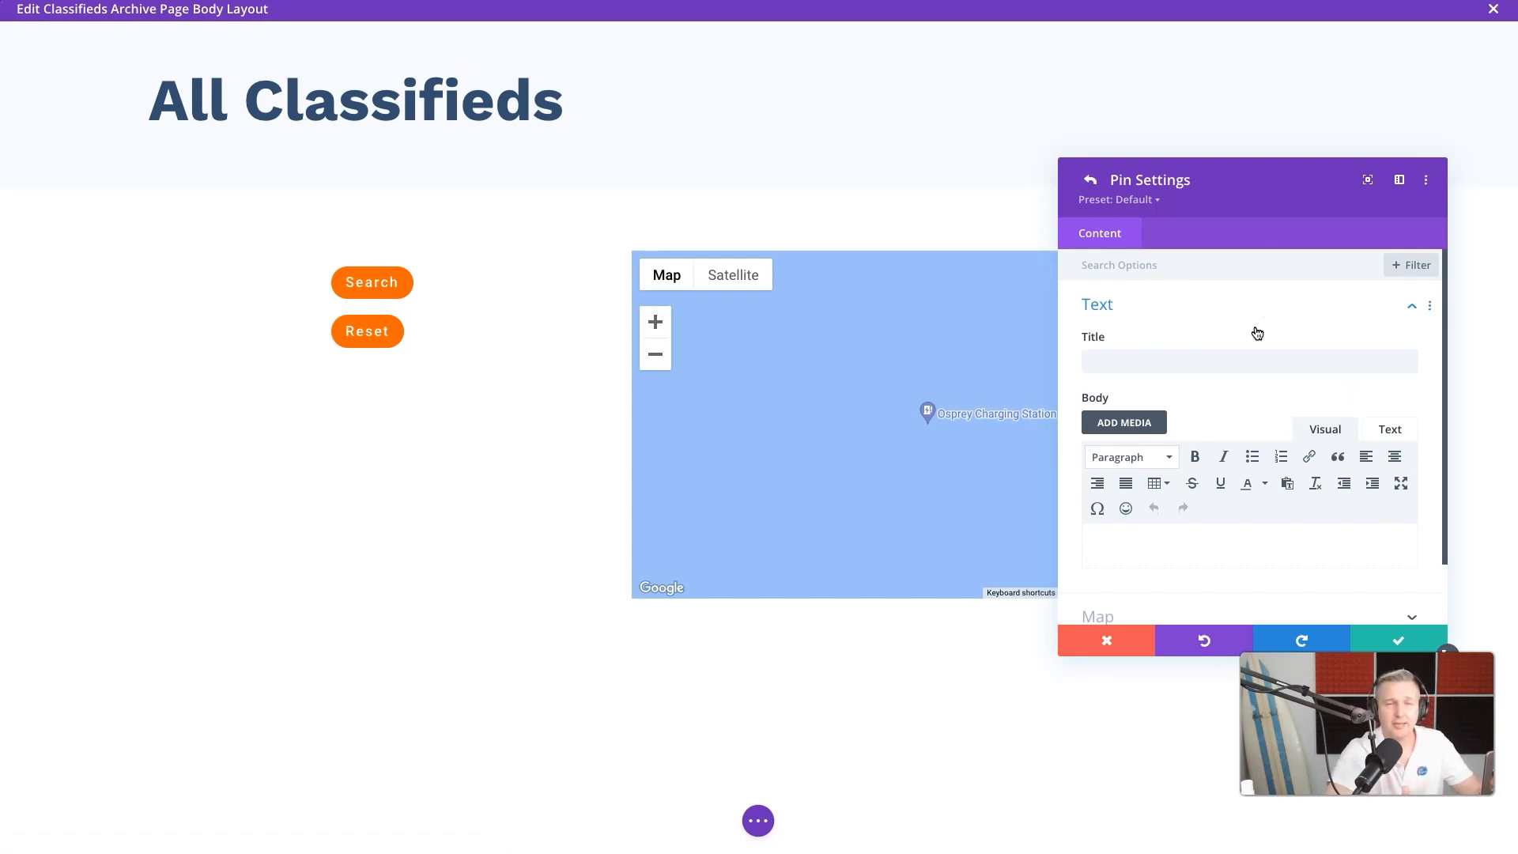
pyautogui.scroll(-1, 1238, 380)
pyautogui.click(1235, 329)
pyautogui.write('Local')
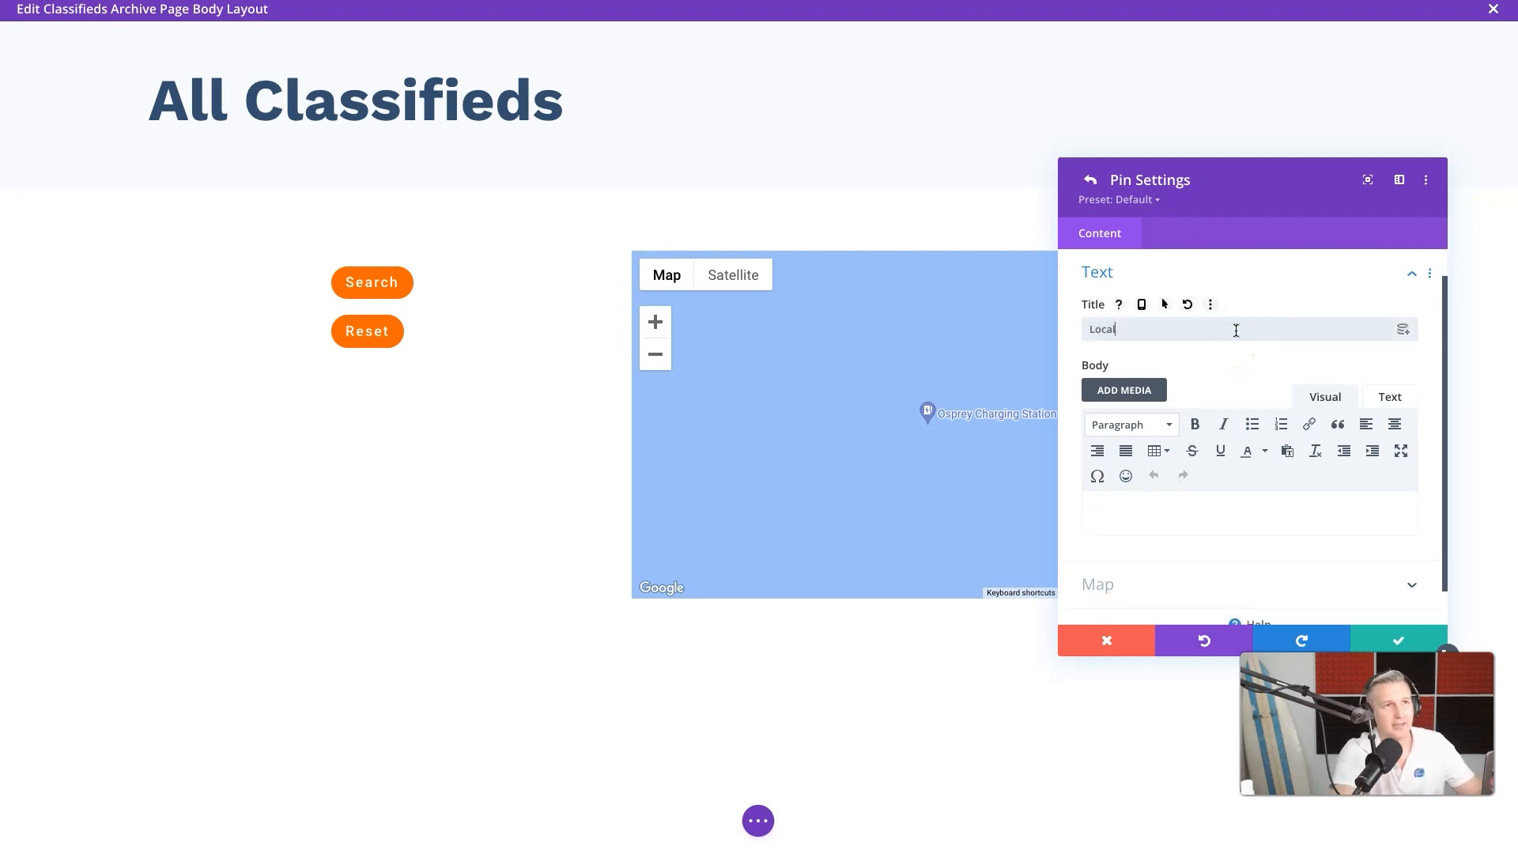
pyautogui.click(1176, 355)
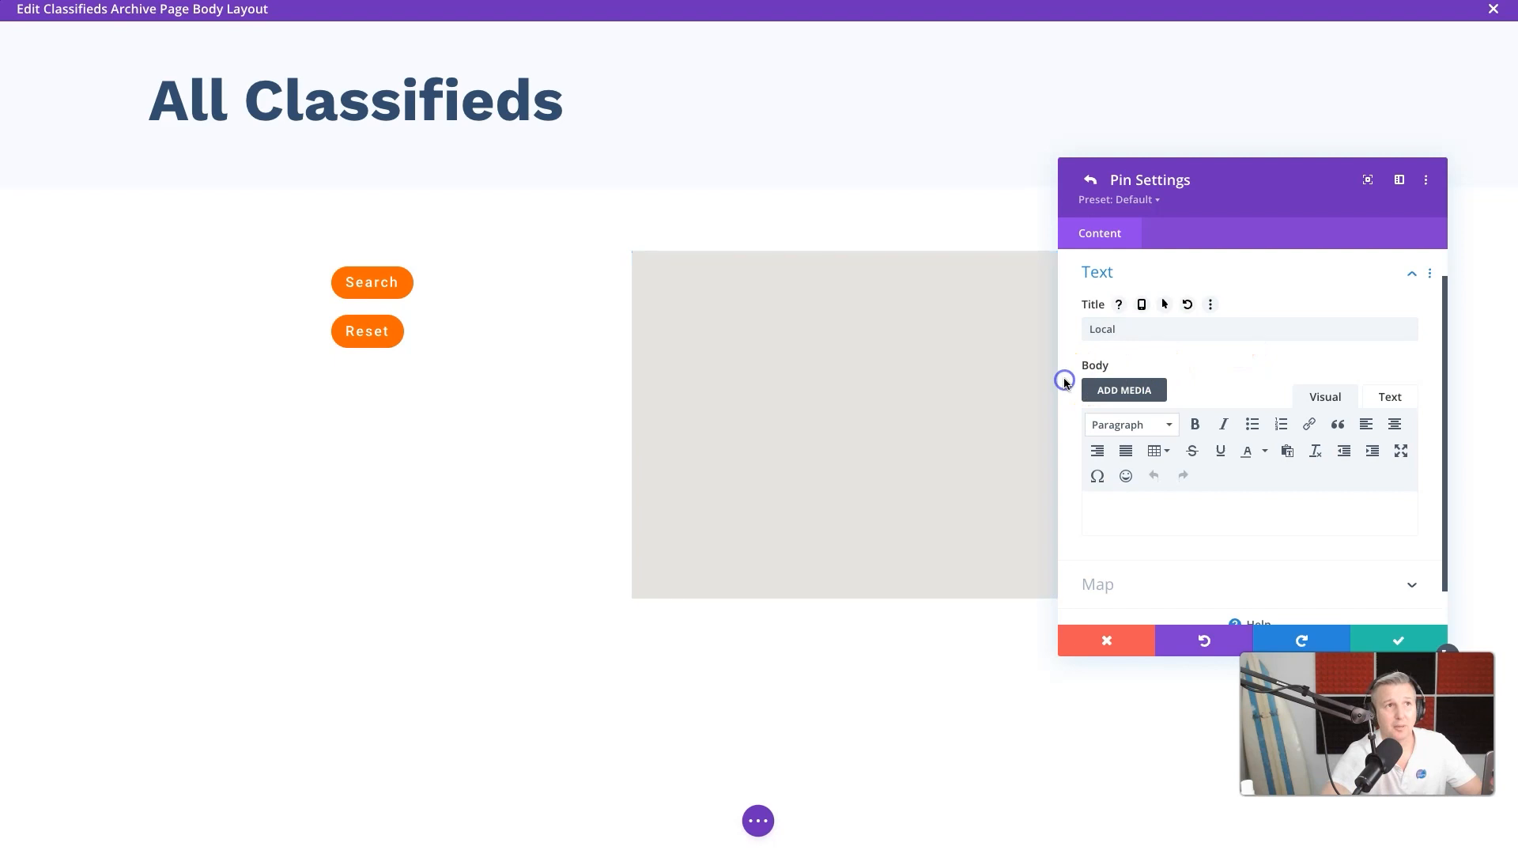
pyautogui.click(1170, 542)
pyautogui.click(1171, 336)
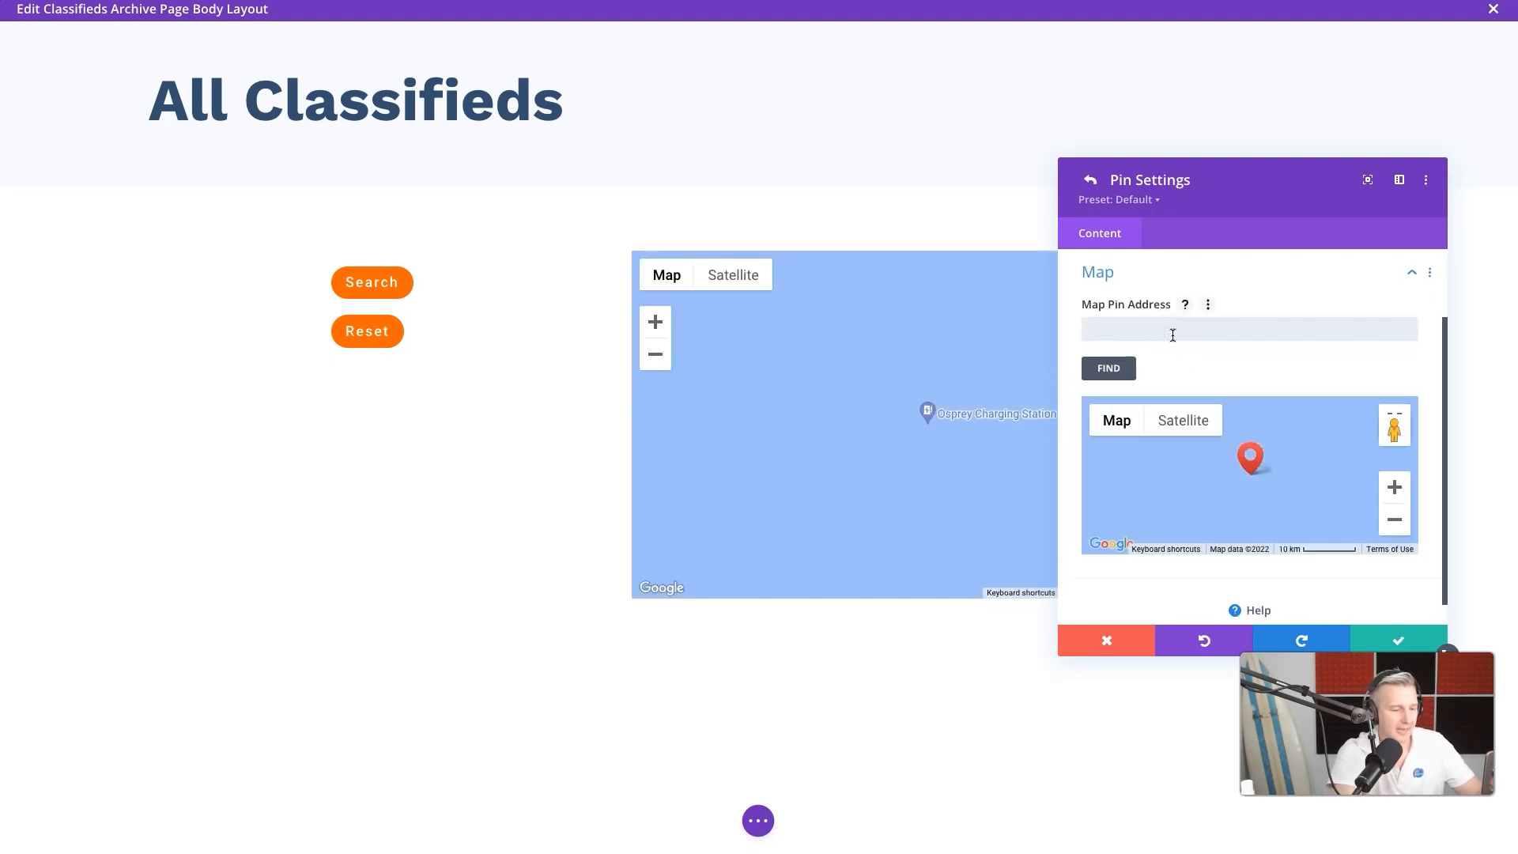
pyautogui.write('Chicago')
pyautogui.click(1108, 367)
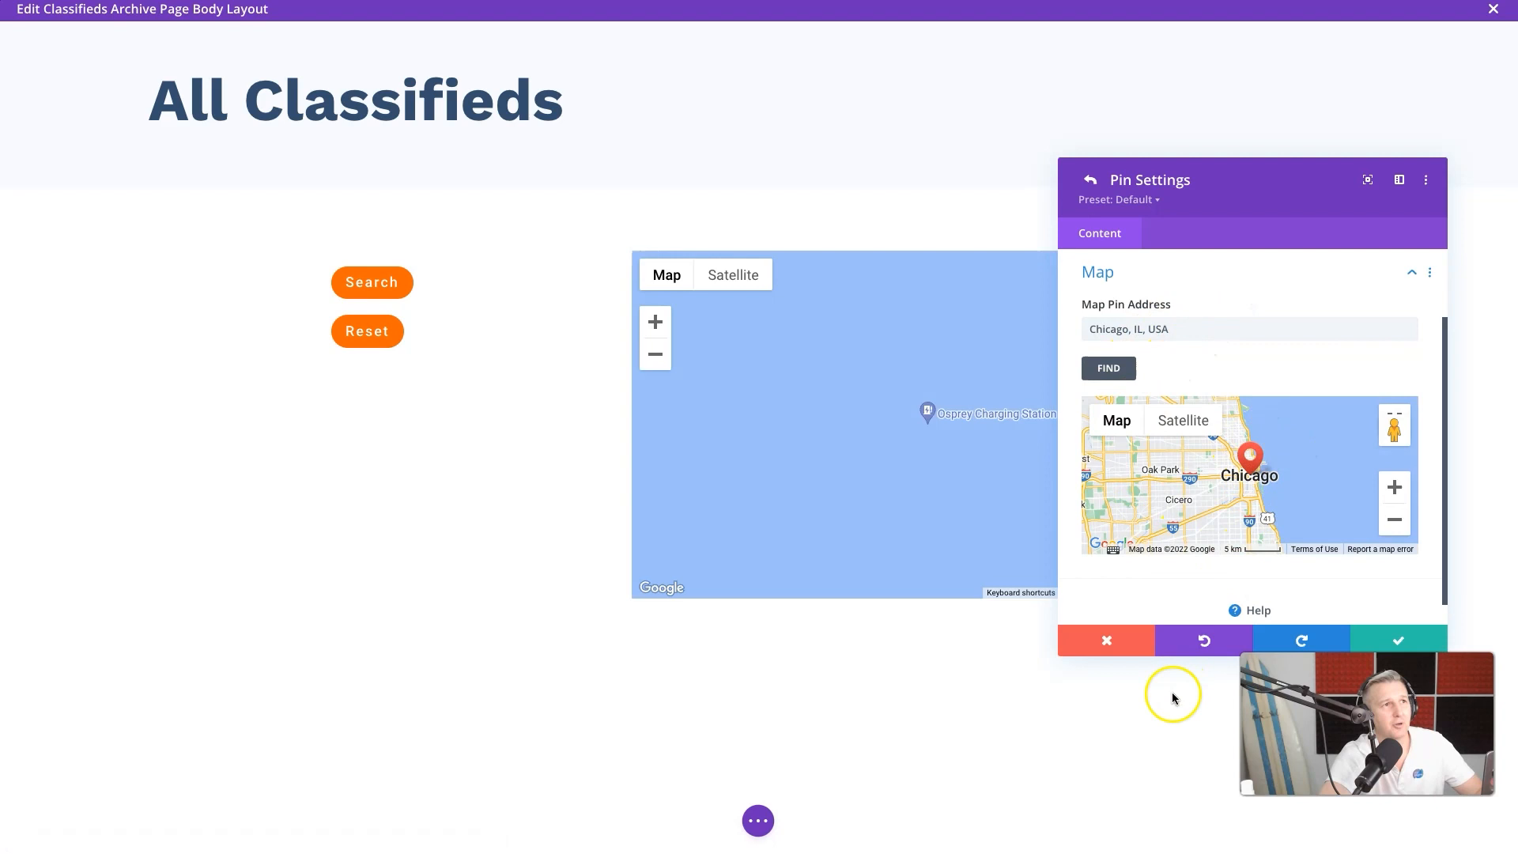
pyautogui.scroll(-1, 1345, 596)
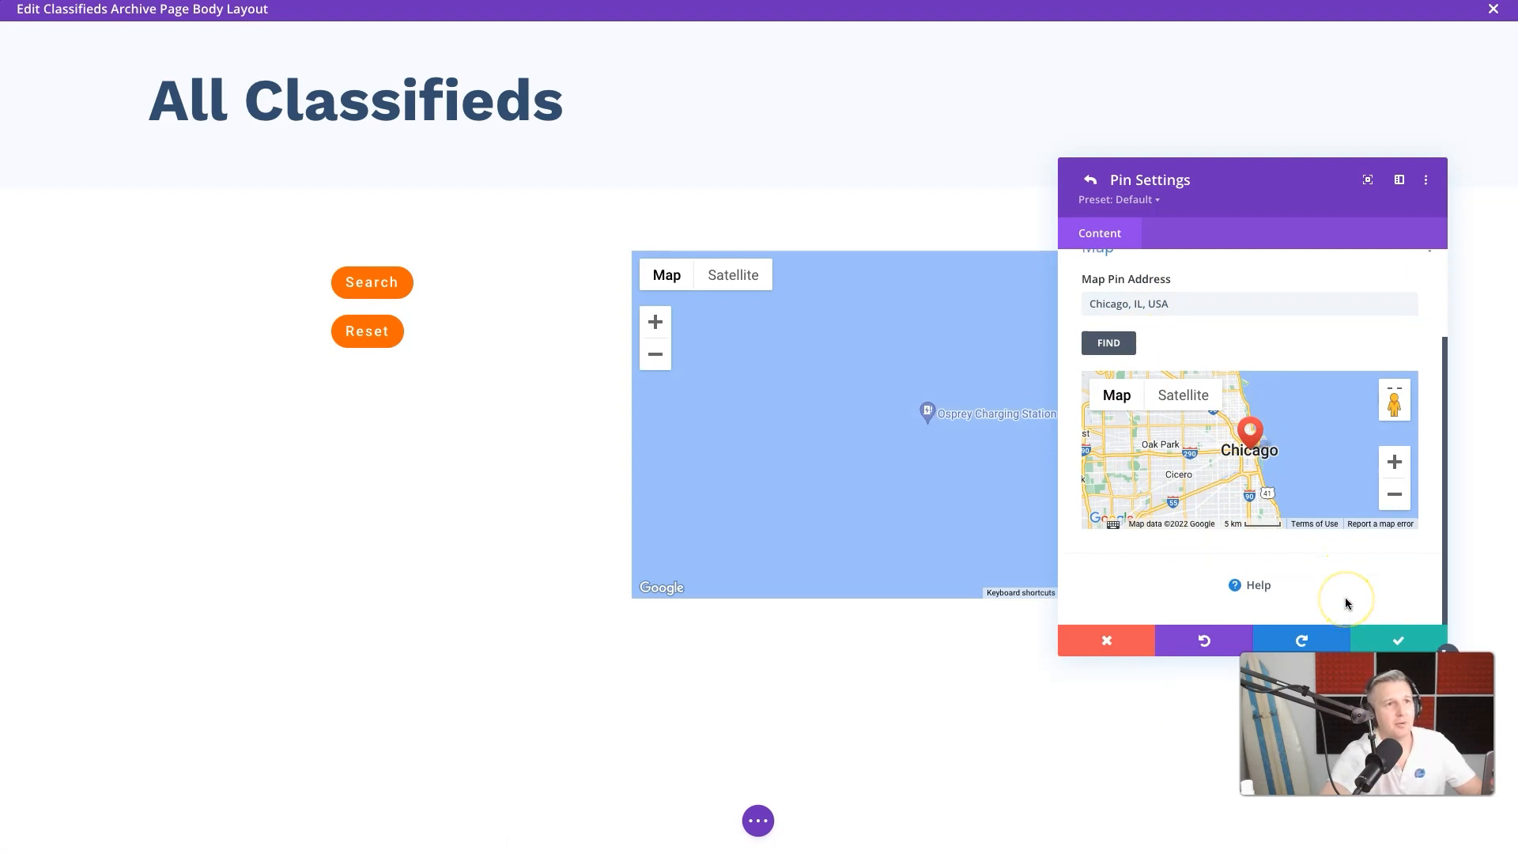
pyautogui.click(1398, 640)
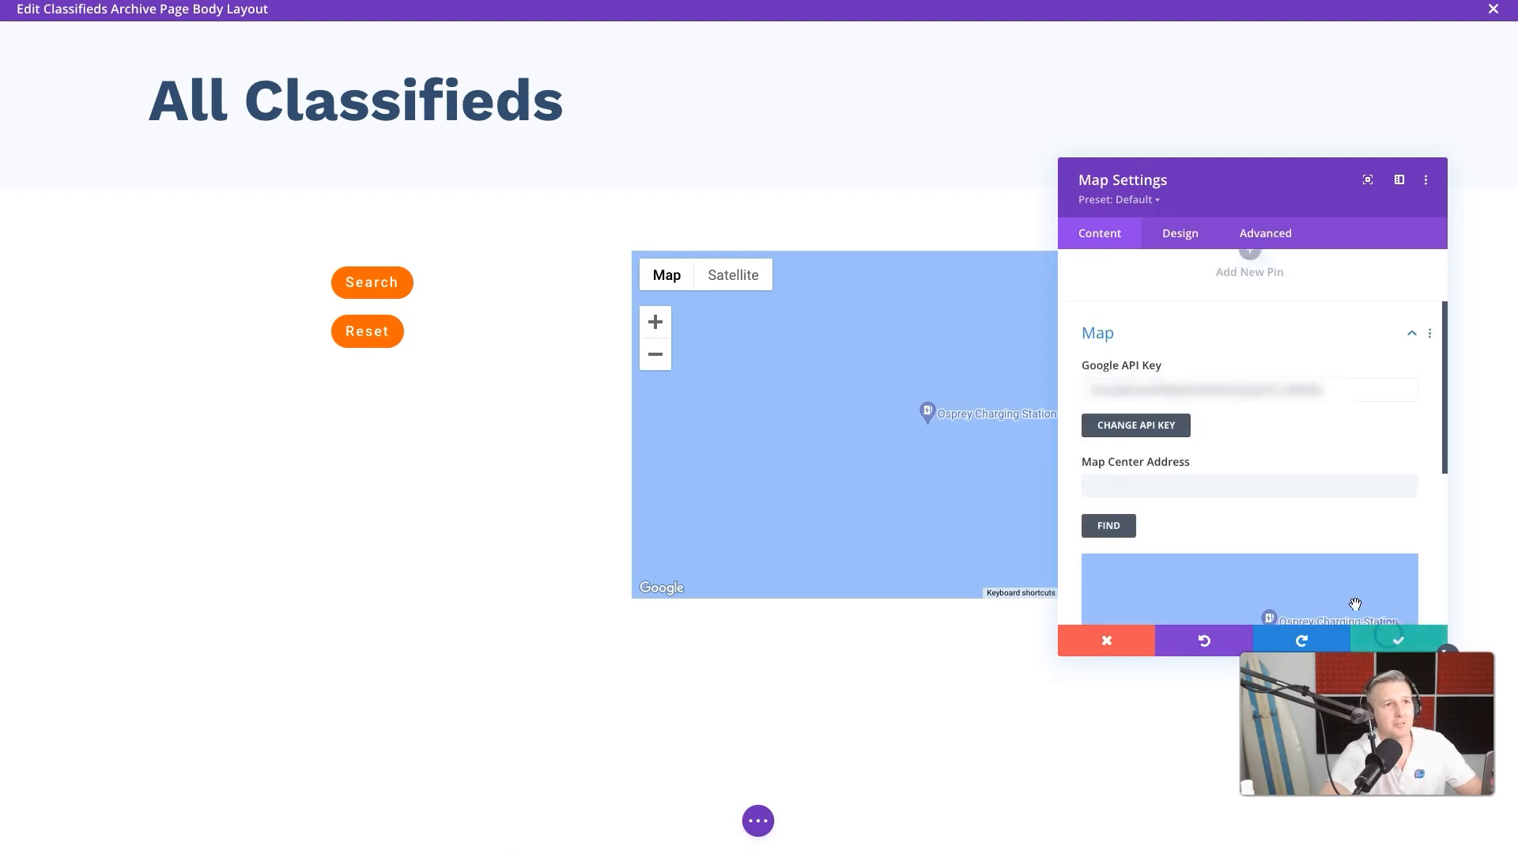
# Step: Set the map center address by looking up "chicago"
pyautogui.click(1096, 487)
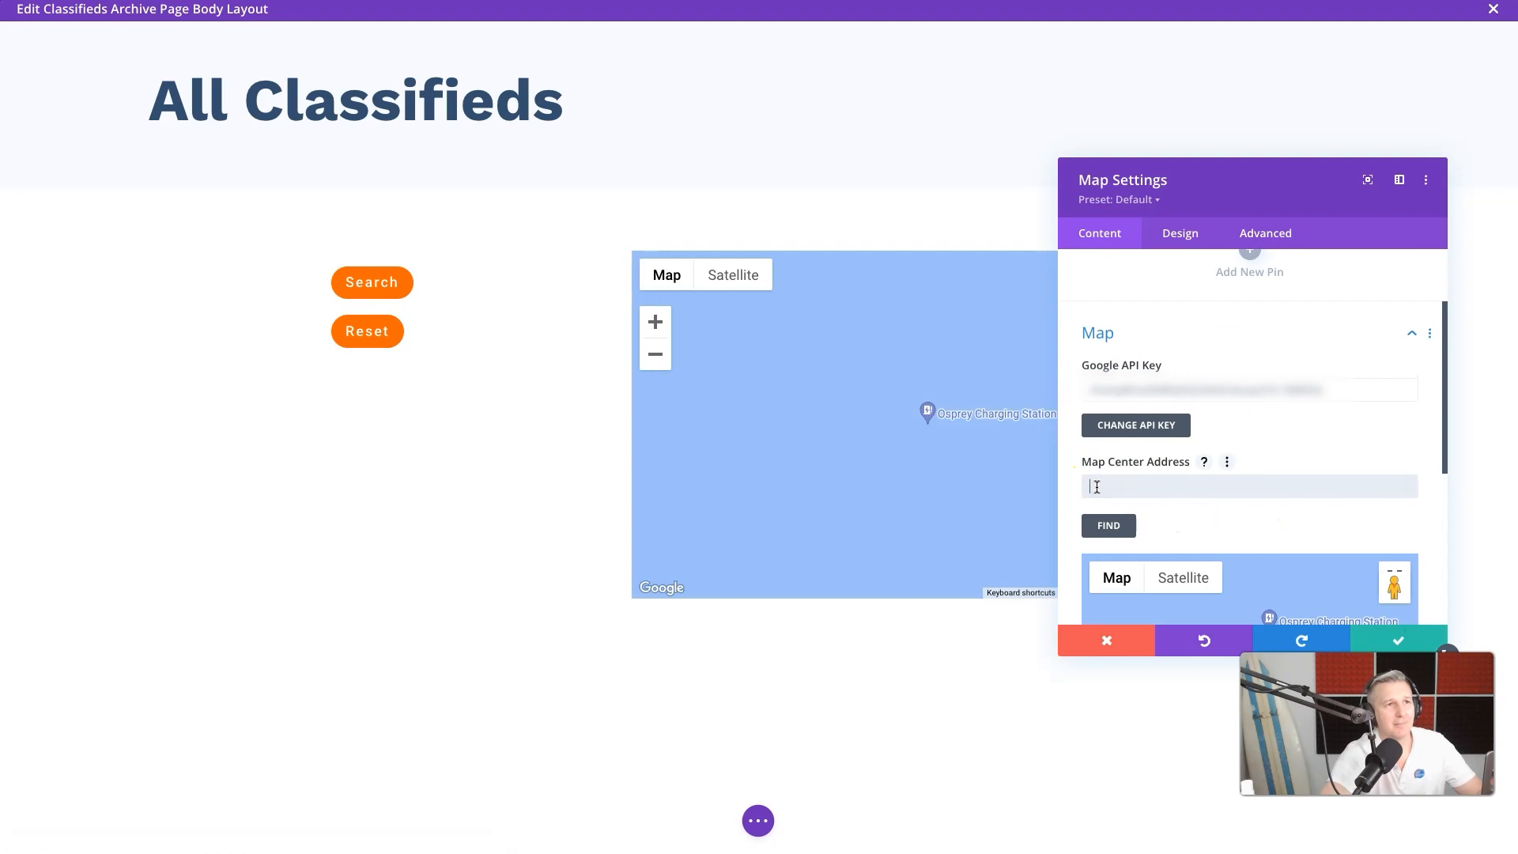
pyautogui.write('chicago')
pyautogui.click(1094, 525)
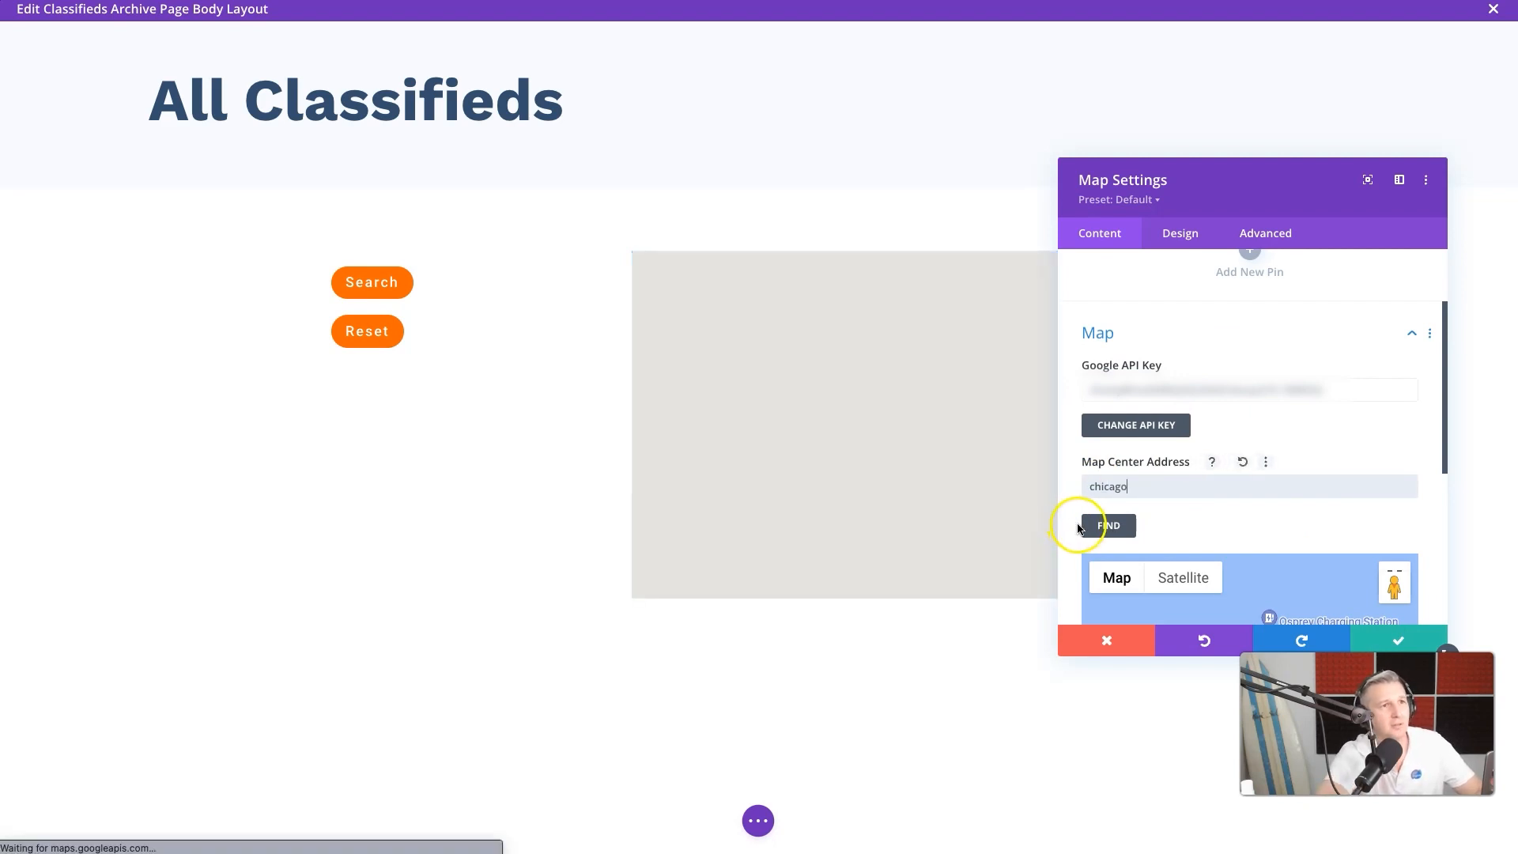
pyautogui.scroll(-3, 1122, 528)
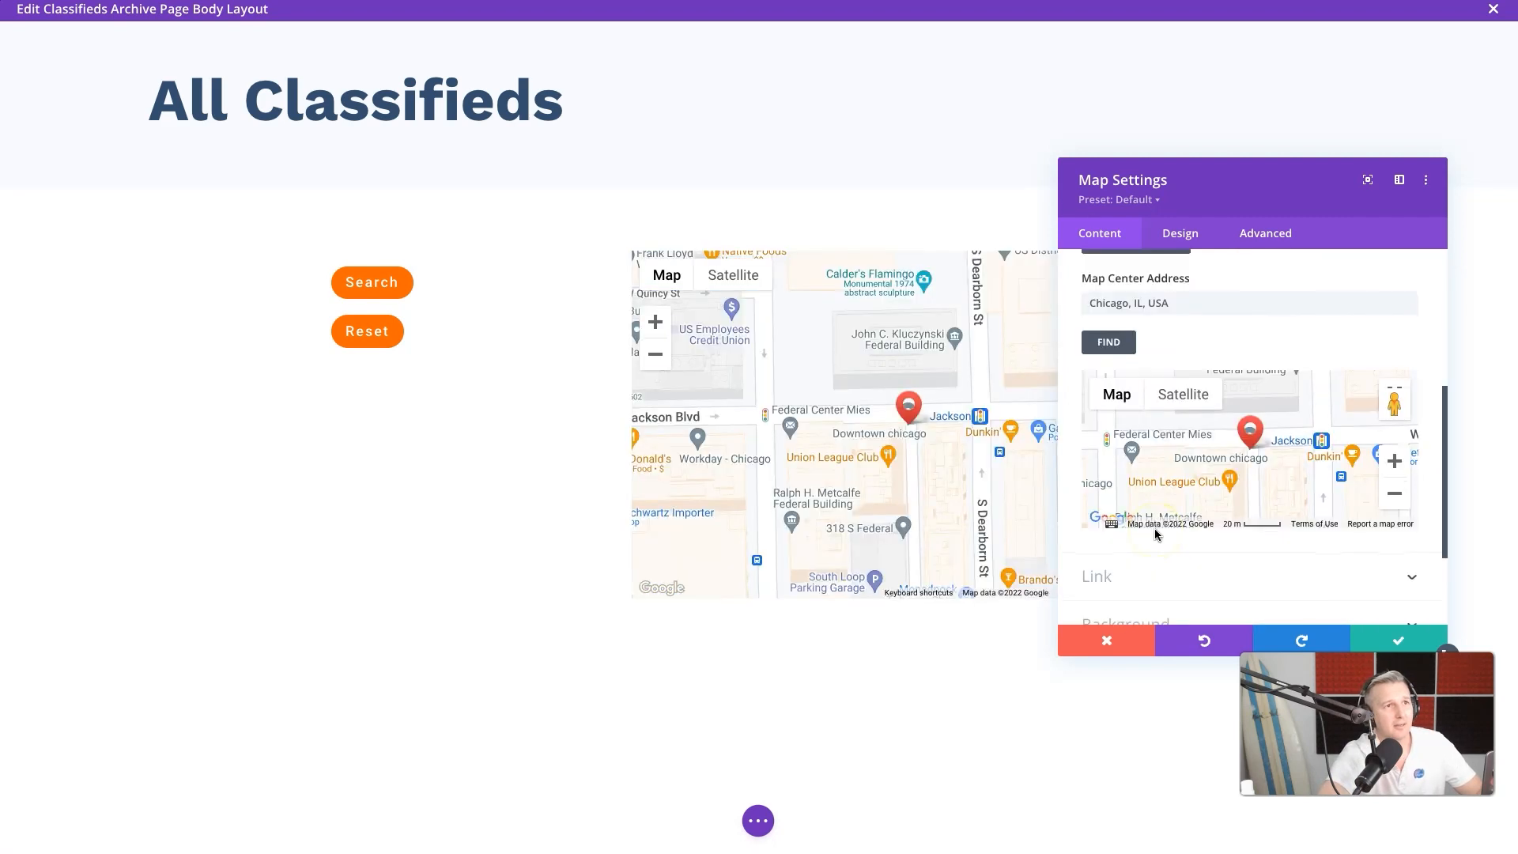
# Step: Zoom the map preview out from street level to show the wider Chicago city area and save the Map module
pyautogui.click(1395, 492)
pyautogui.click(1395, 492)
pyautogui.click(1394, 493)
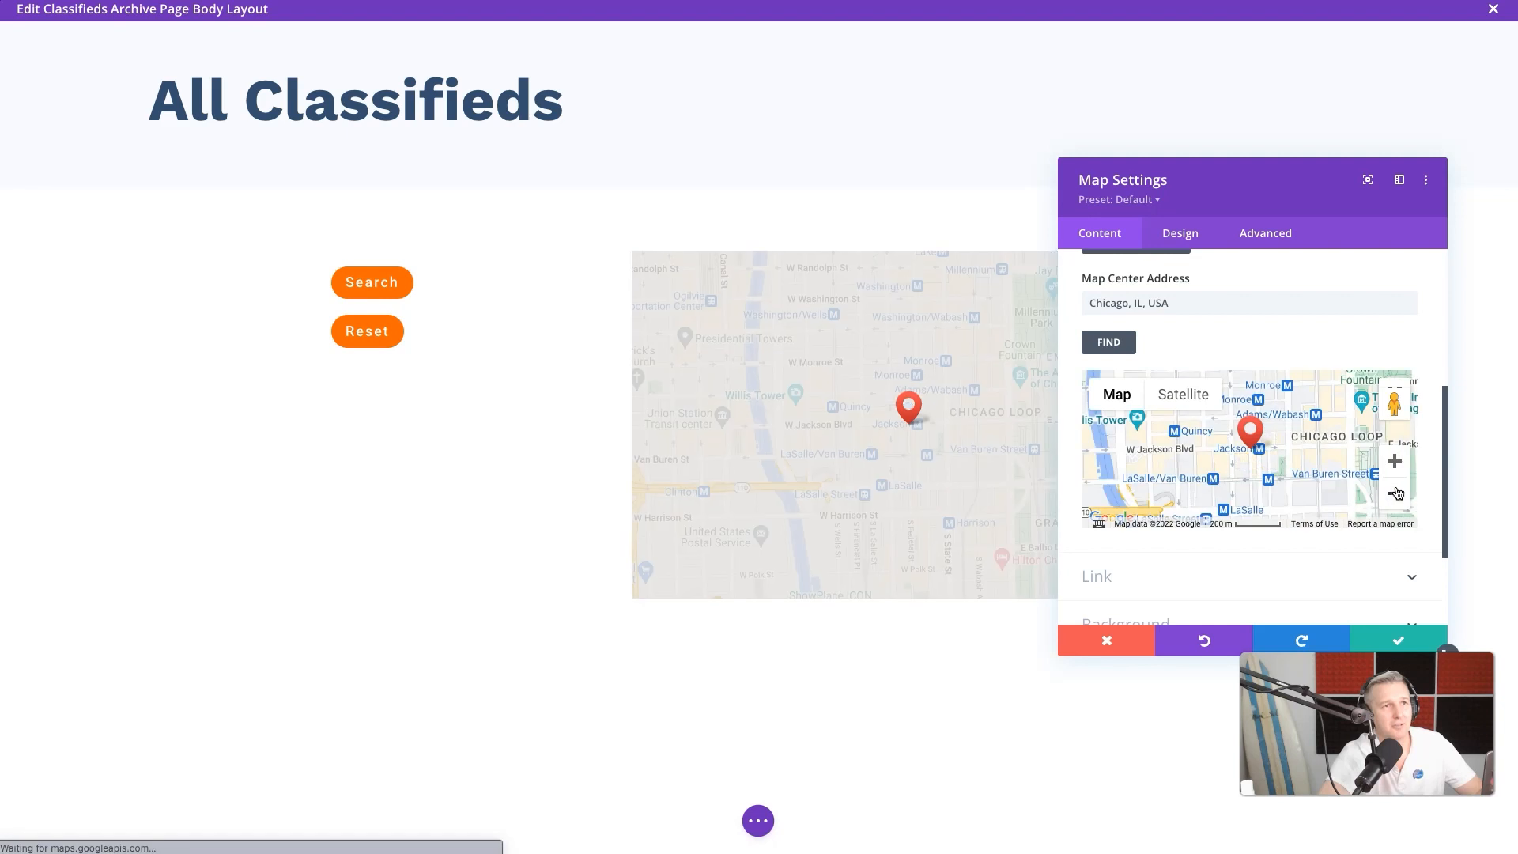
pyautogui.click(1395, 492)
pyautogui.click(1394, 492)
pyautogui.click(1394, 492)
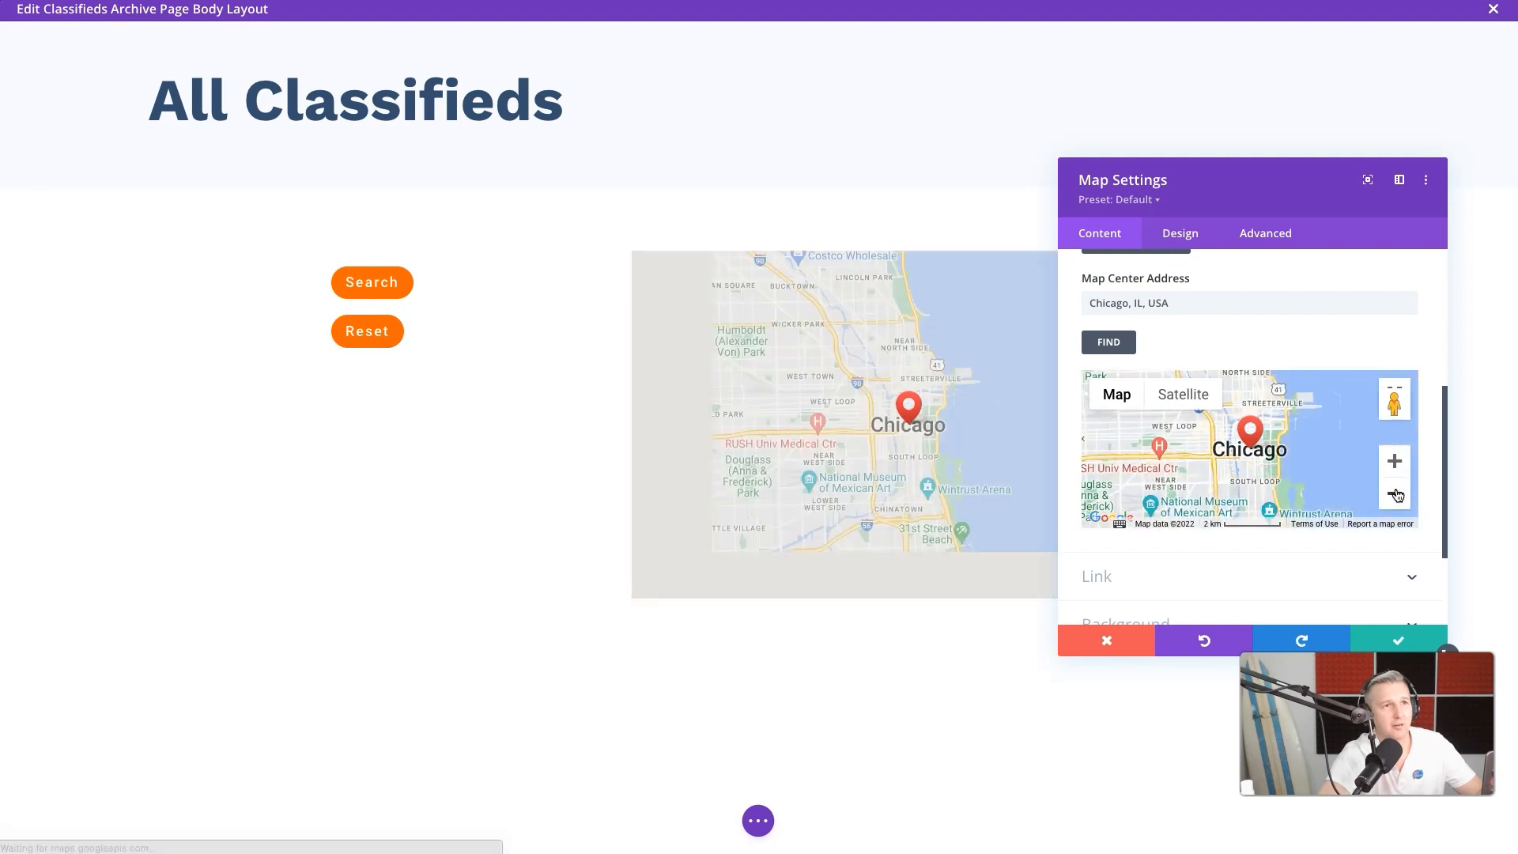
pyautogui.click(1395, 466)
pyautogui.click(1394, 493)
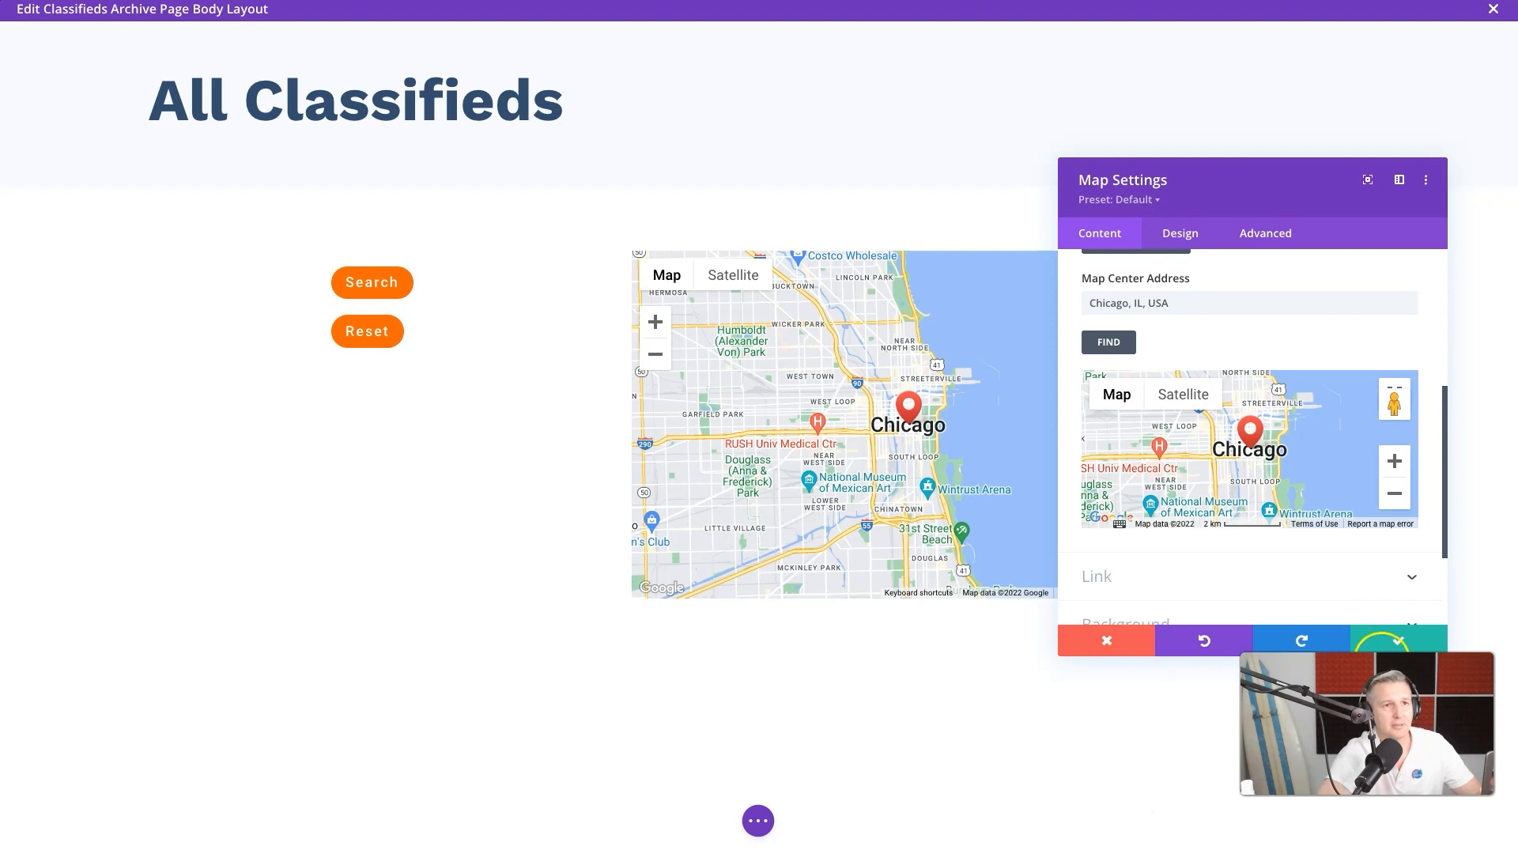
pyautogui.click(1394, 640)
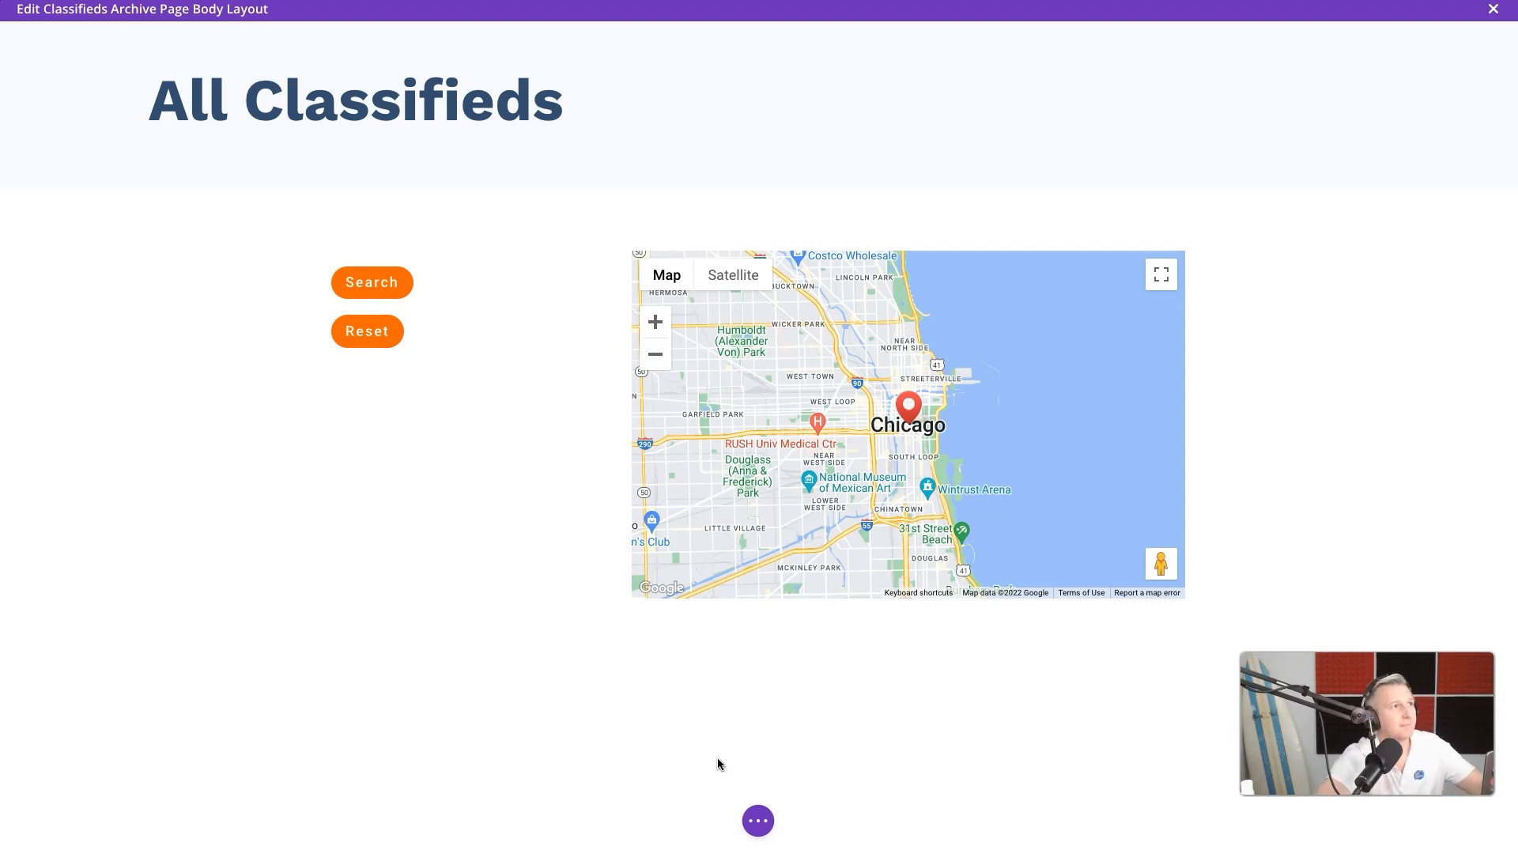
# Step: Insert an Archive Loop - Divi Machine module below the map, searching the modules for "loop"
pyautogui.scroll(-2, 1041, 490)
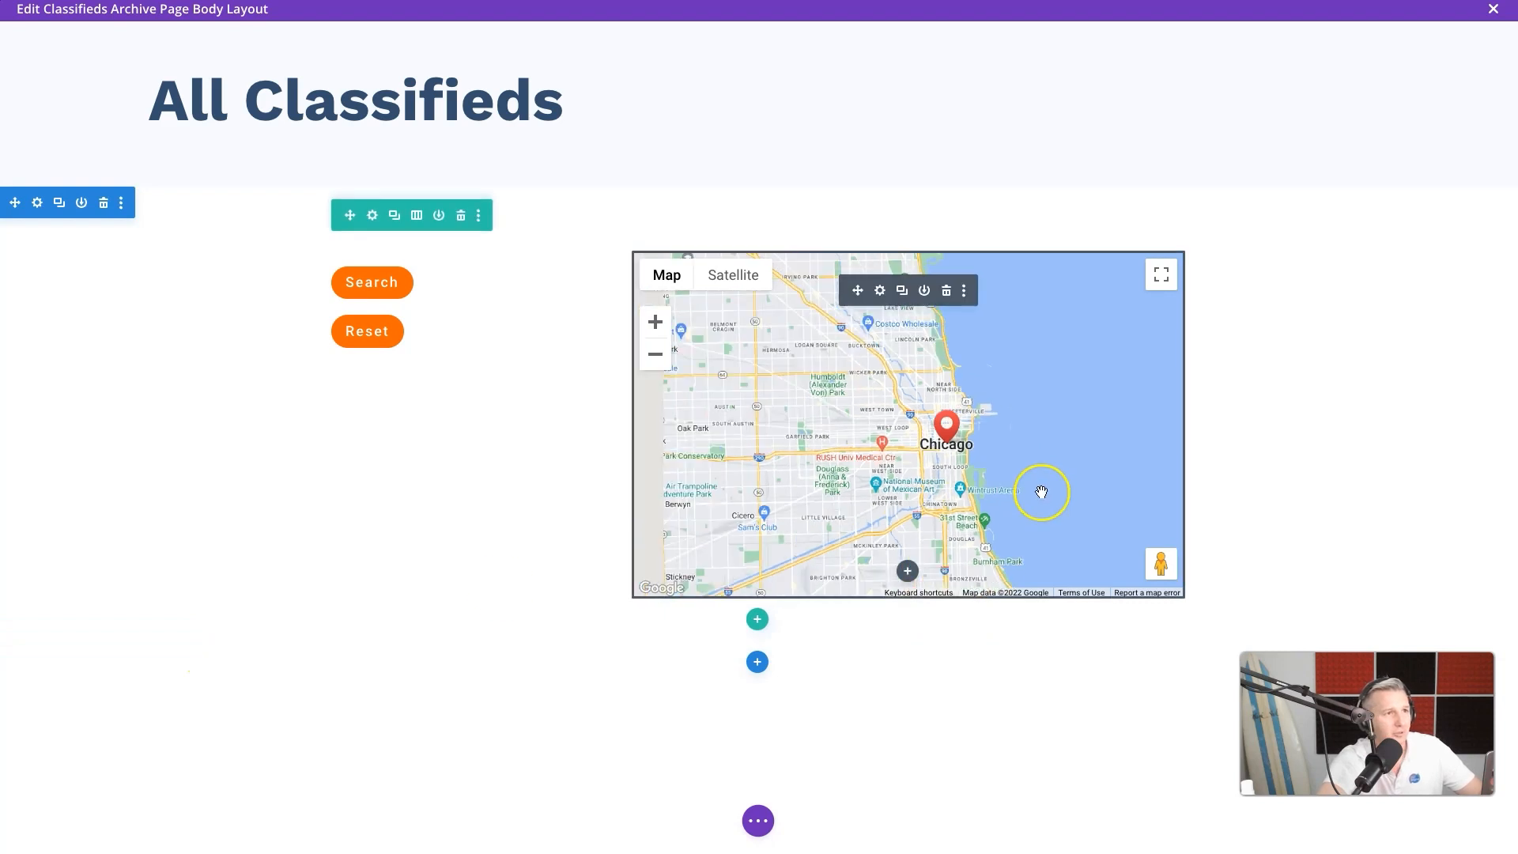
pyautogui.scroll(2, 998, 521)
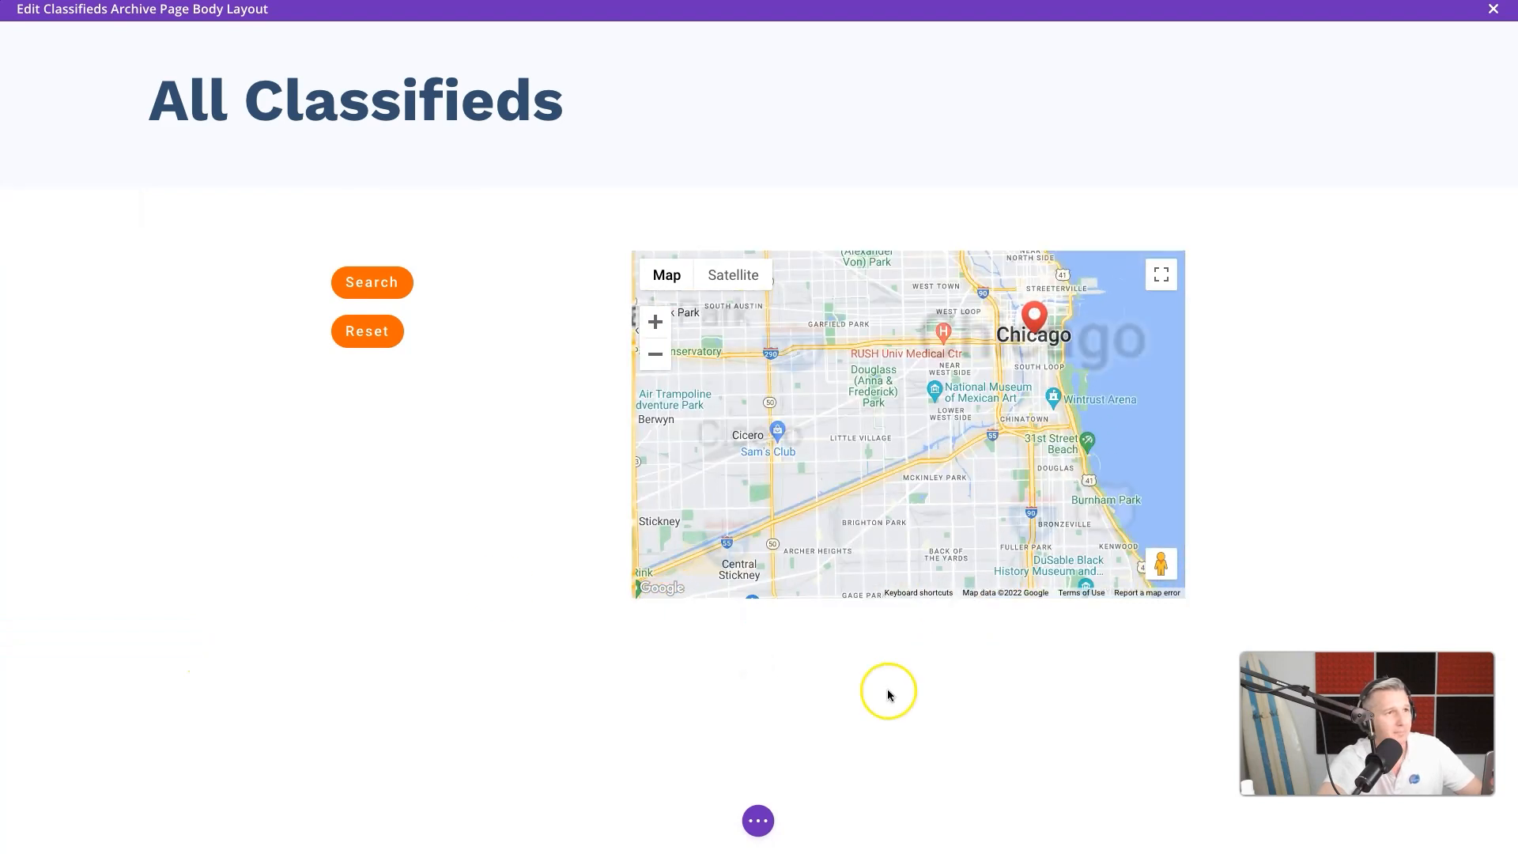
pyautogui.click(907, 571)
pyautogui.write('loop')
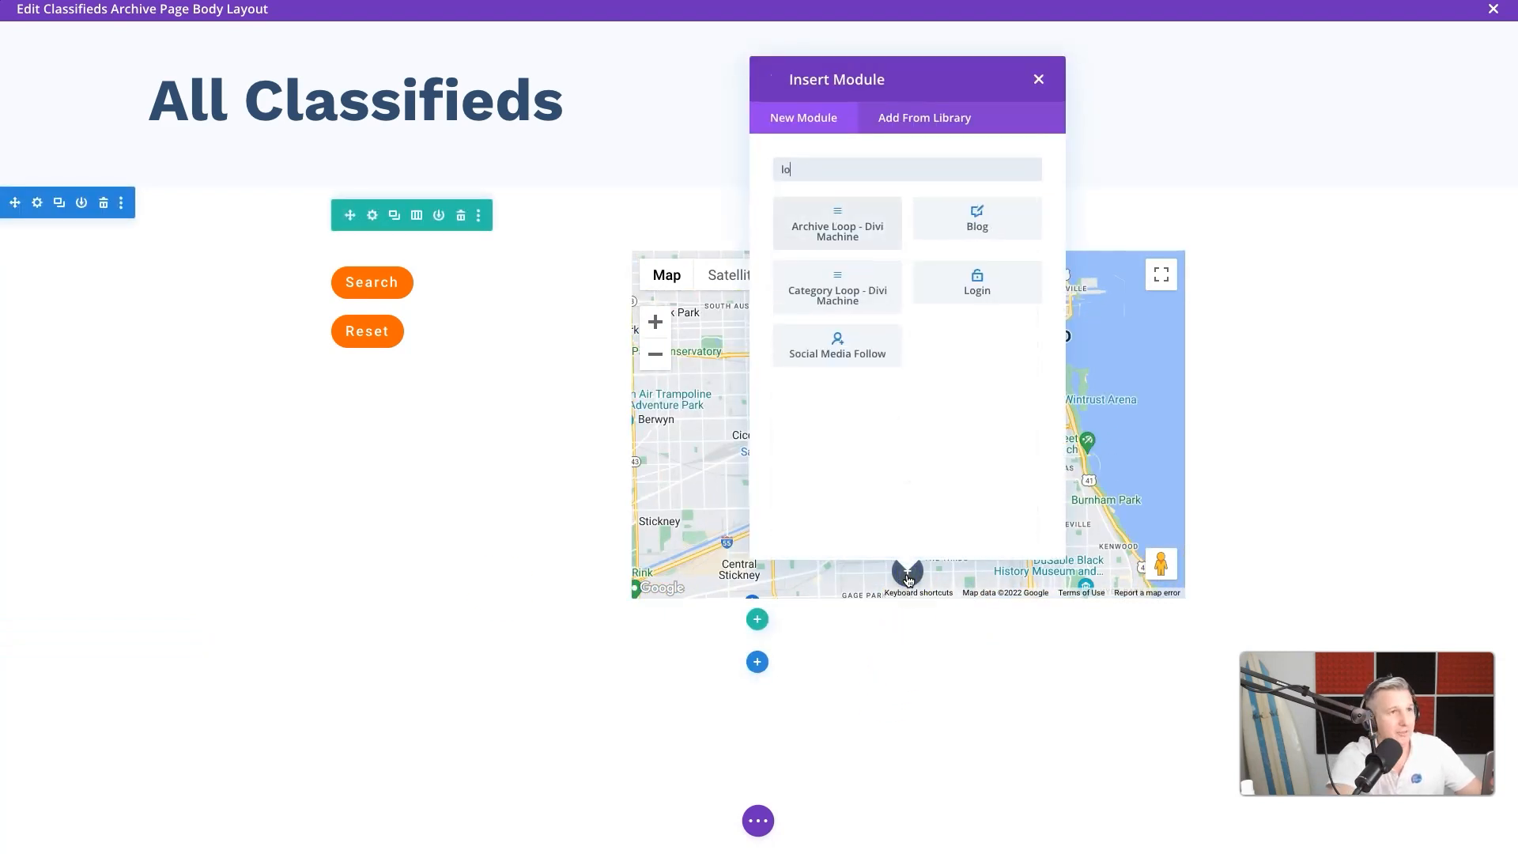
pyautogui.click(887, 220)
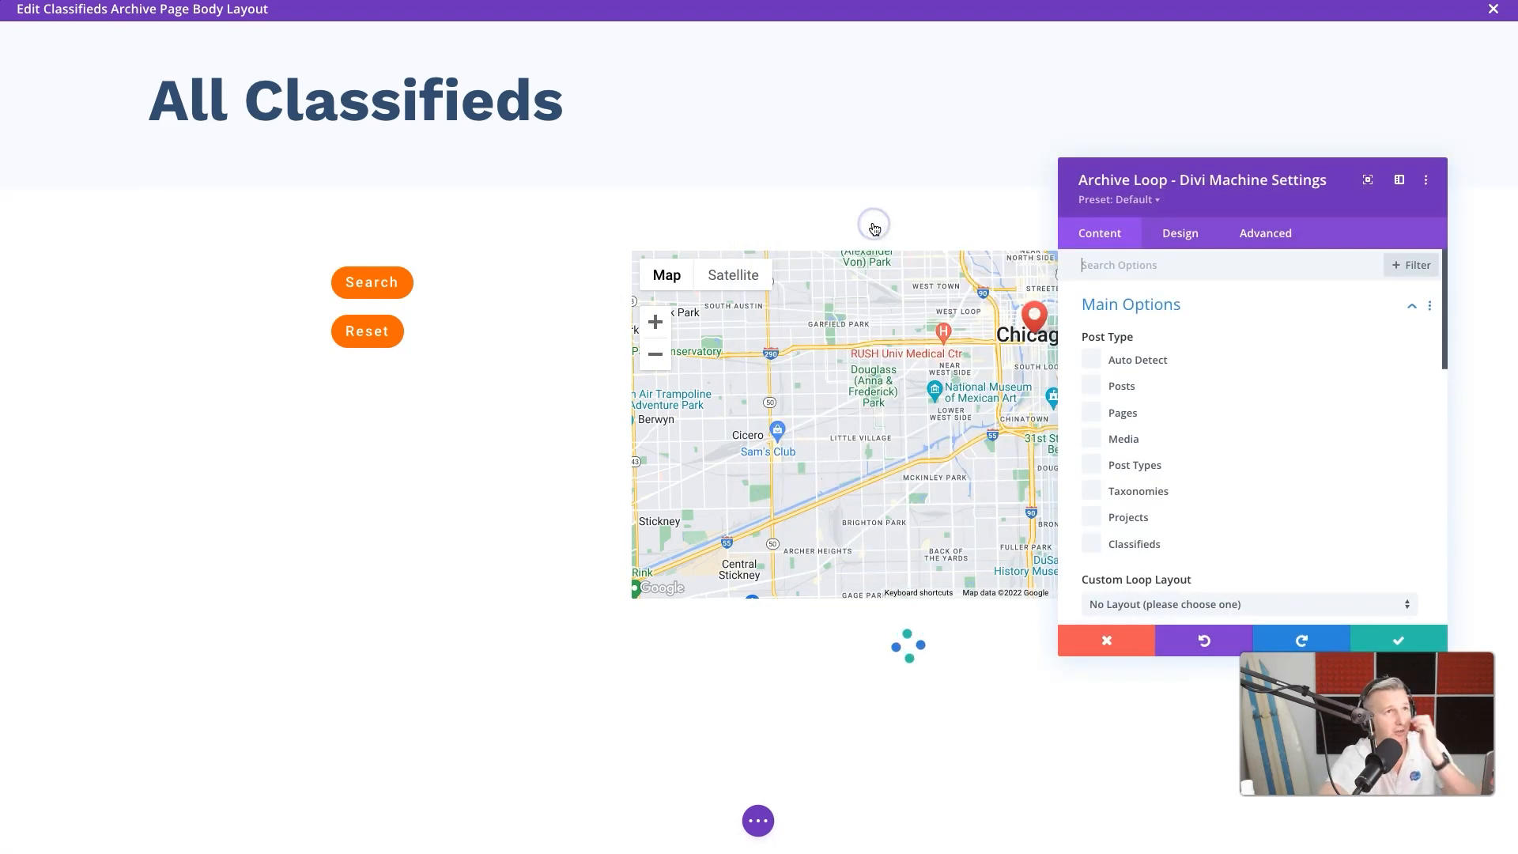
# Step: Set the archive loop's post type to Classifieds and its custom loop layout to Classifieds Loop
pyautogui.click(1139, 544)
pyautogui.scroll(-4, 1186, 506)
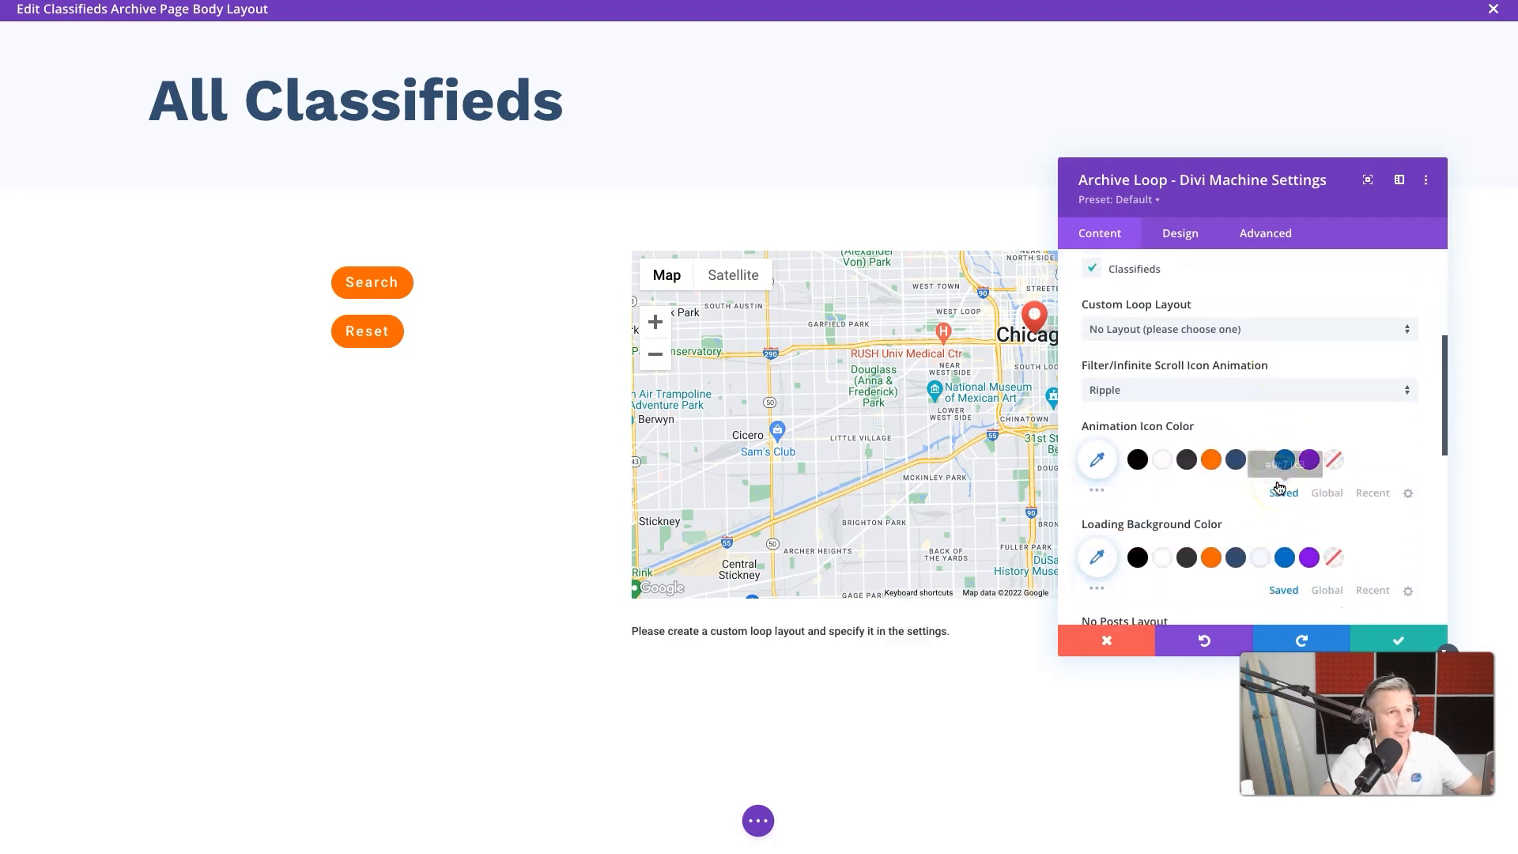
pyautogui.click(1309, 316)
pyautogui.click(1297, 325)
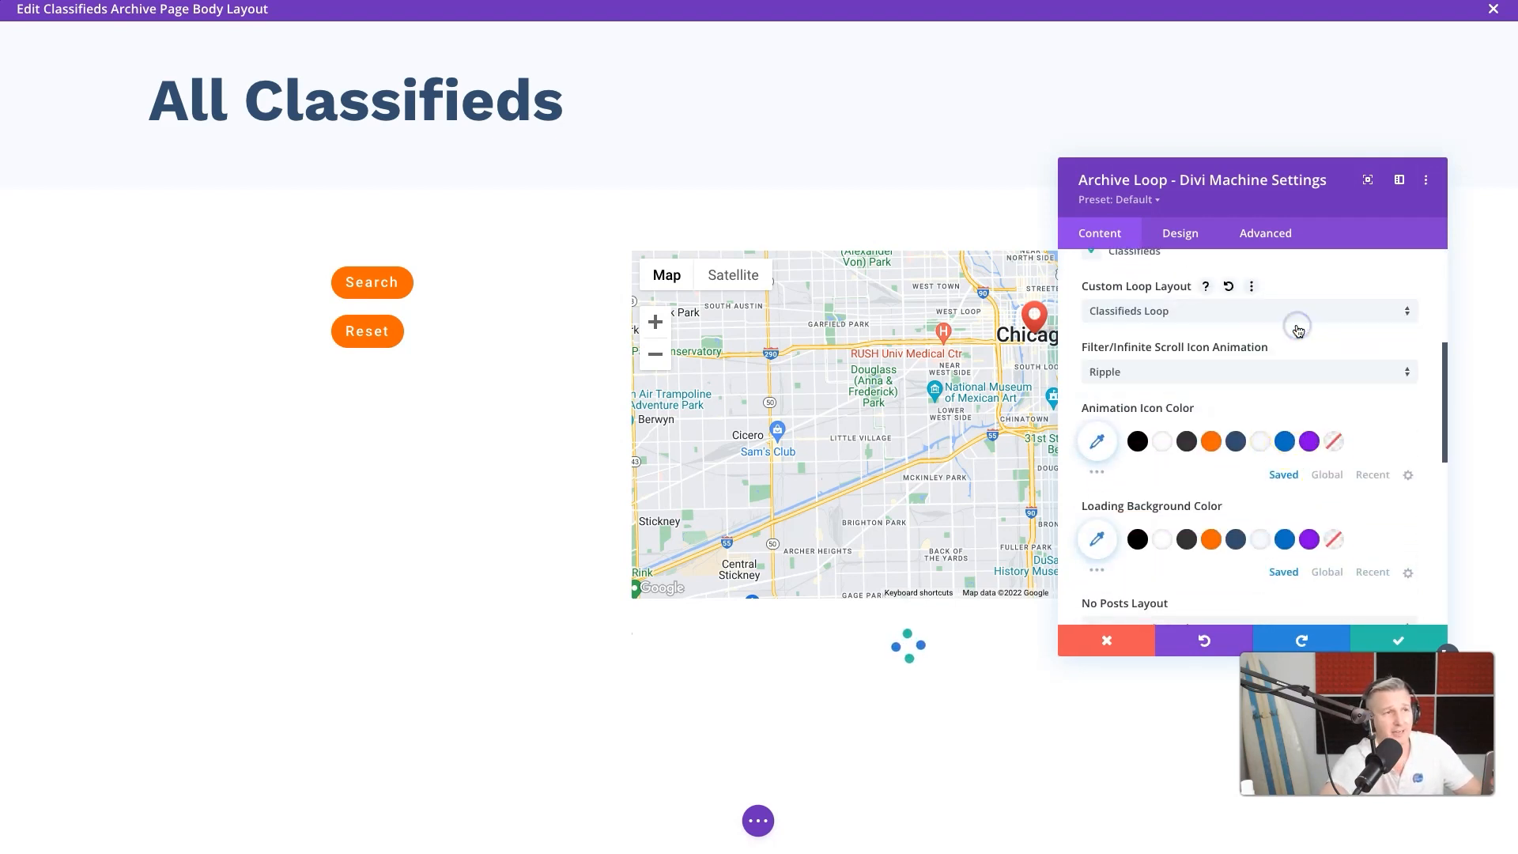
pyautogui.scroll(-3, 546, 660)
pyautogui.scroll(2, 547, 660)
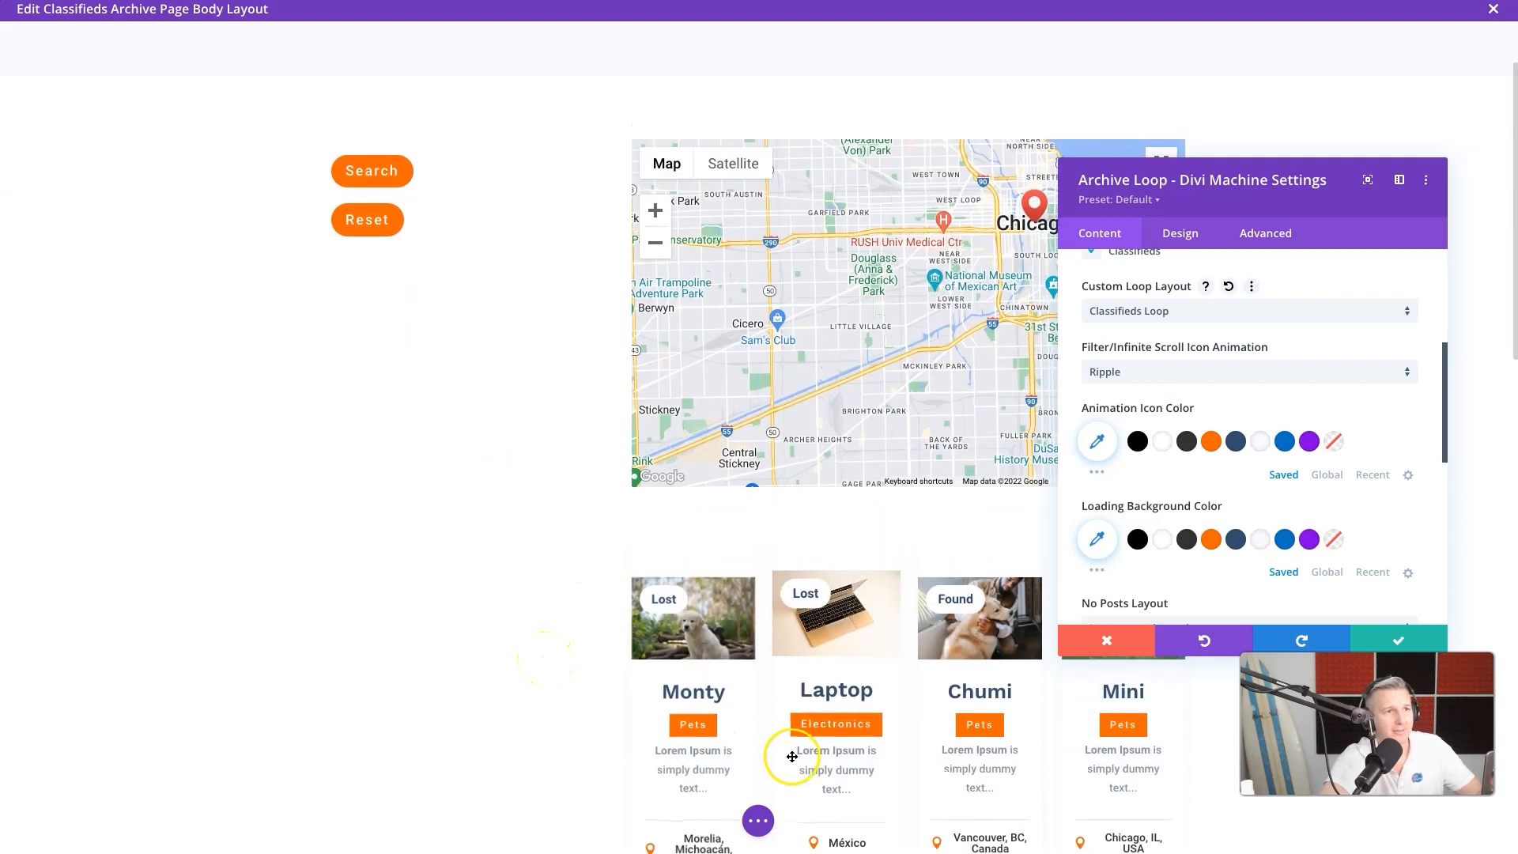
# Step: Set the archive loop's post count to 8 in its general loop options
pyautogui.scroll(-3, 1196, 575)
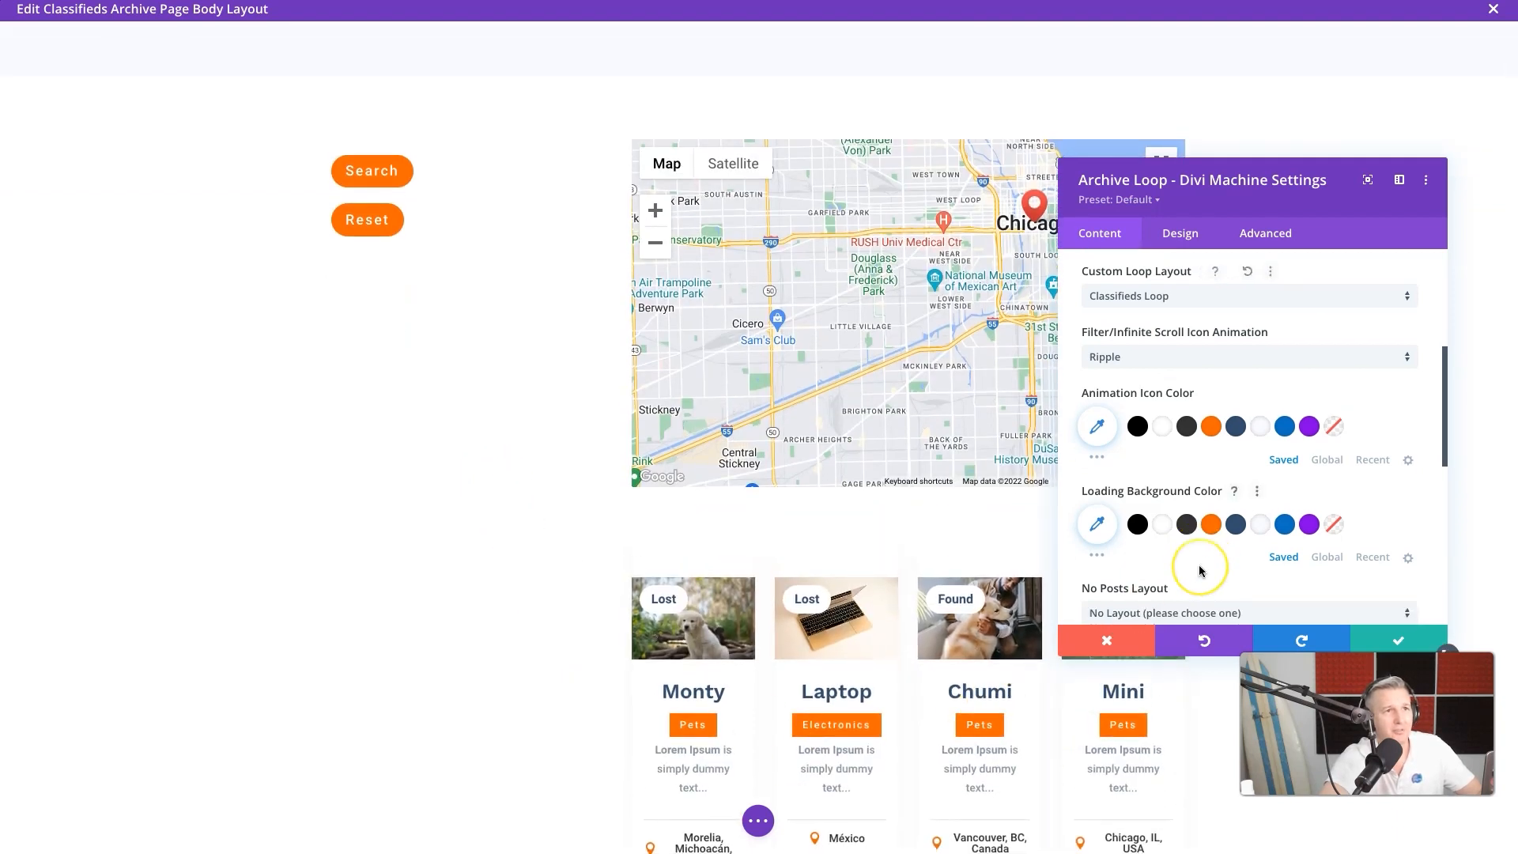
pyautogui.scroll(-2, 1199, 570)
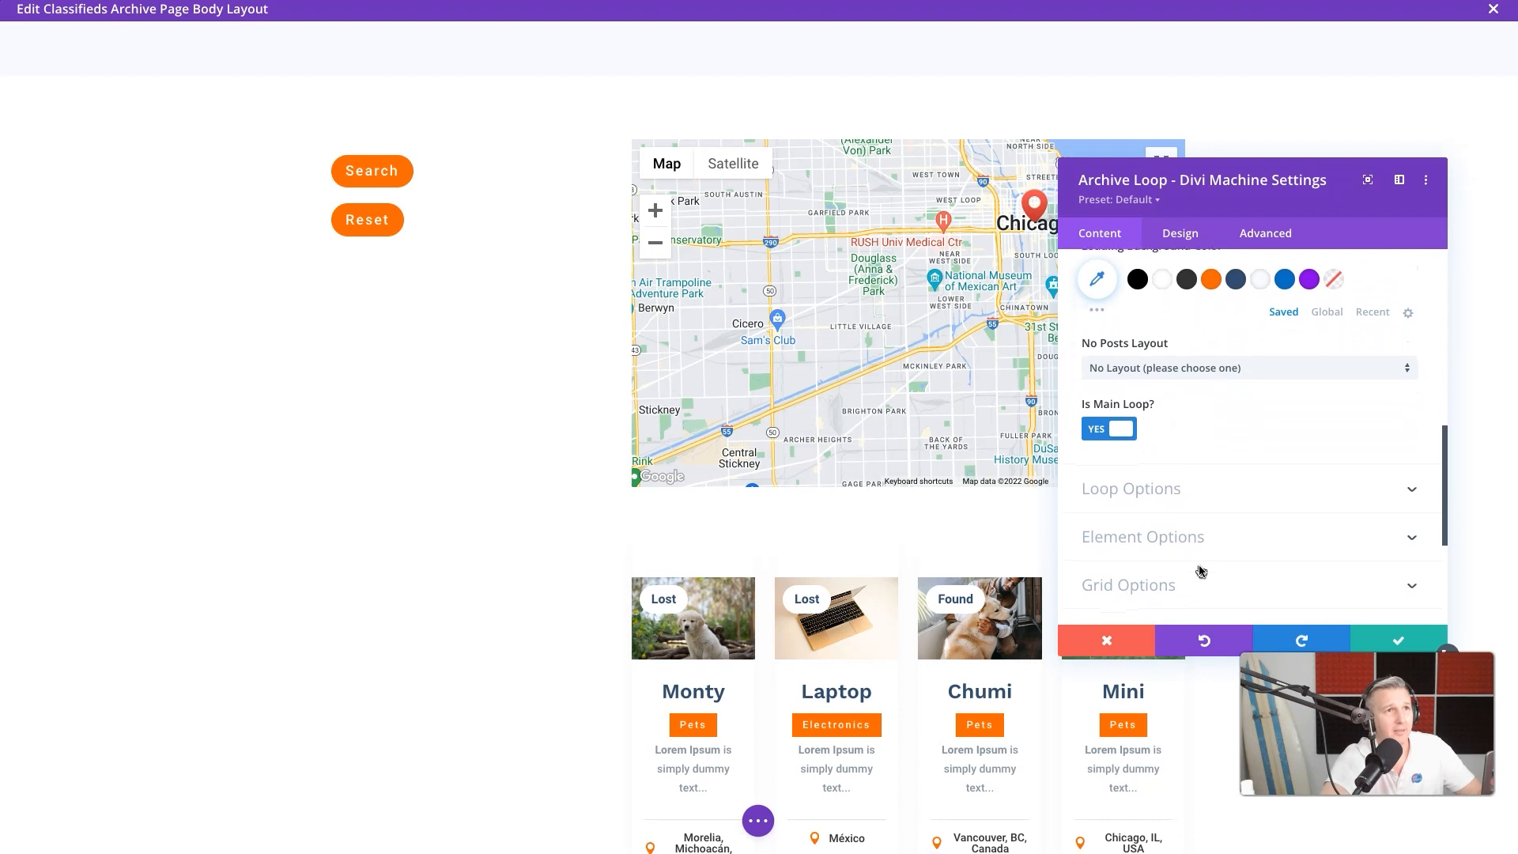
pyautogui.scroll(1, 1199, 571)
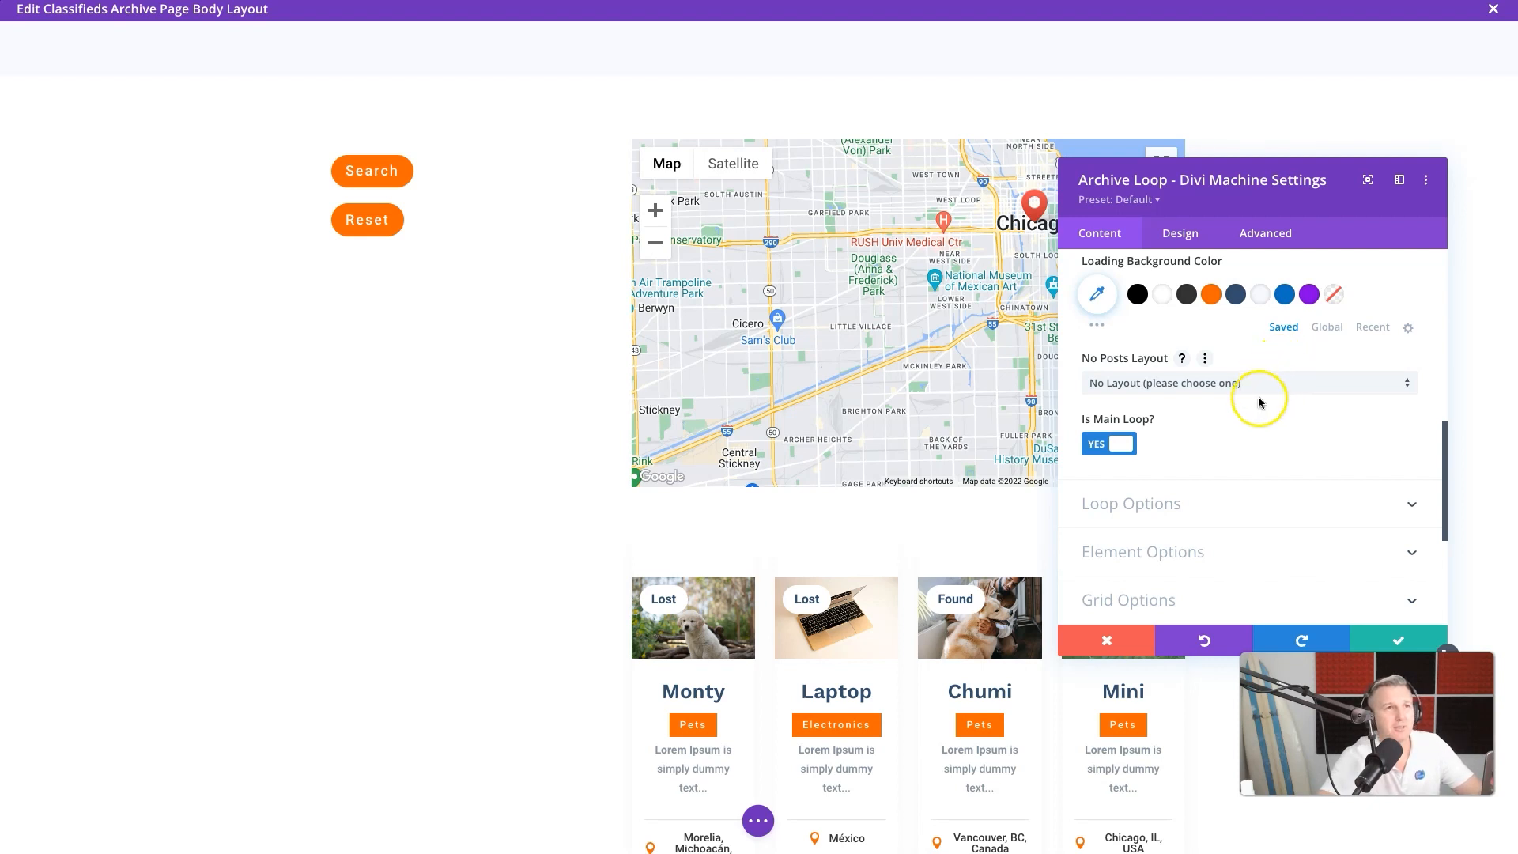
pyautogui.scroll(-2, 1240, 440)
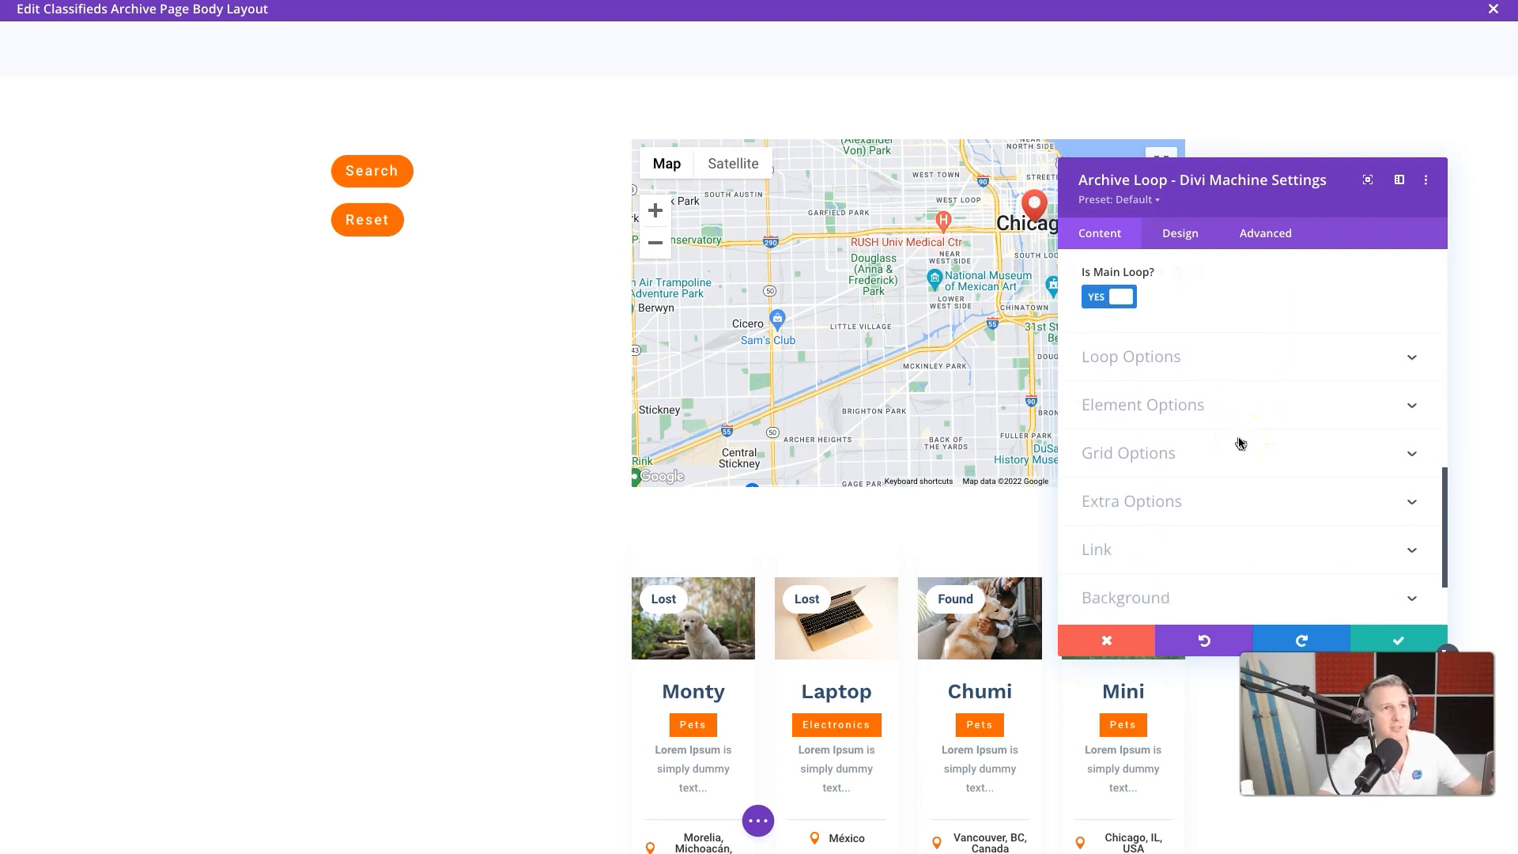
pyautogui.click(1226, 360)
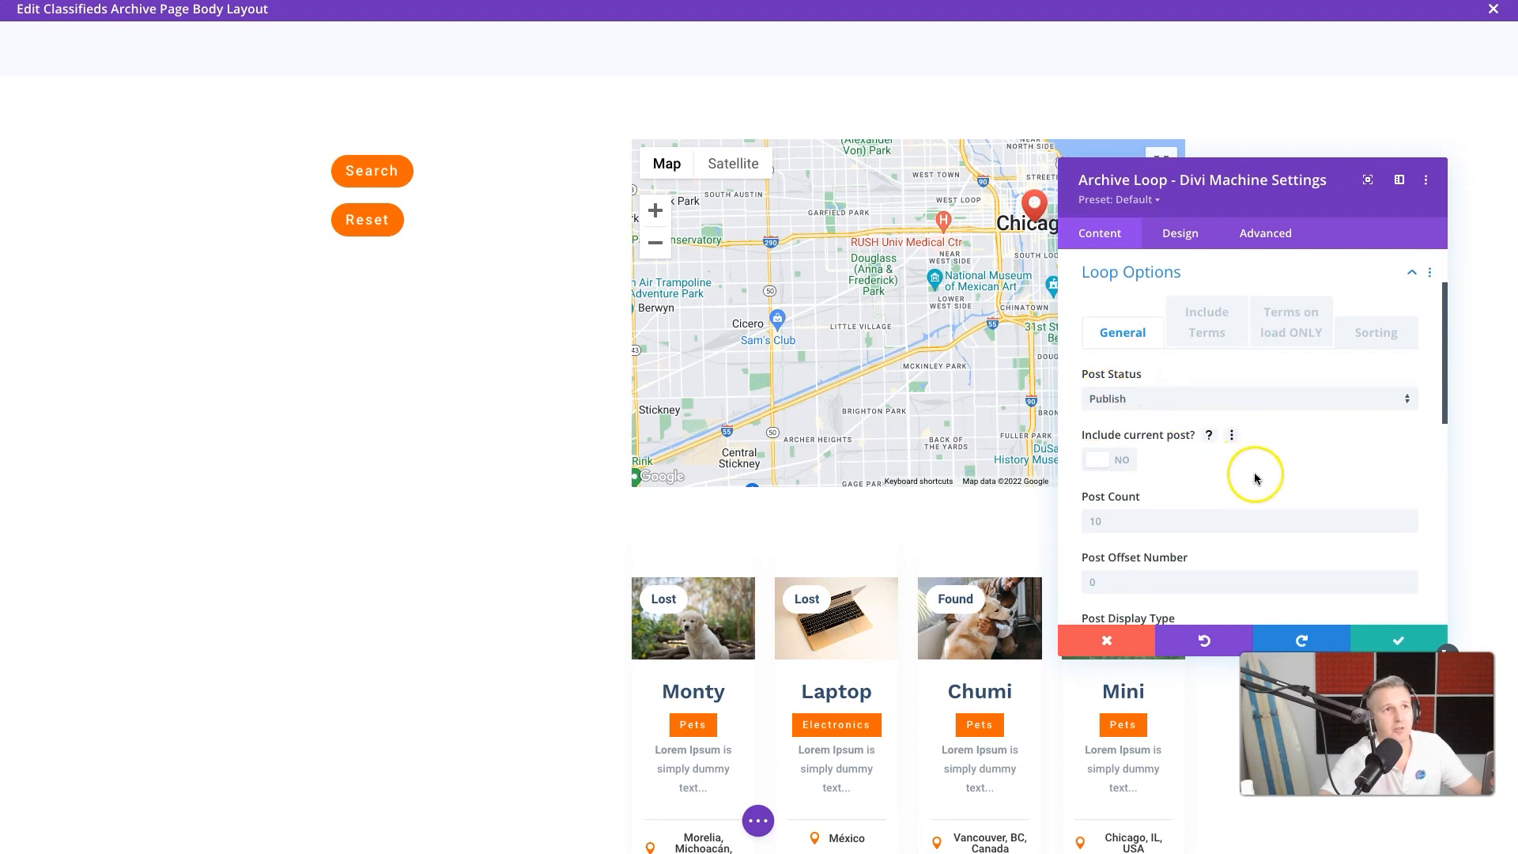
pyautogui.scroll(-2, 1254, 475)
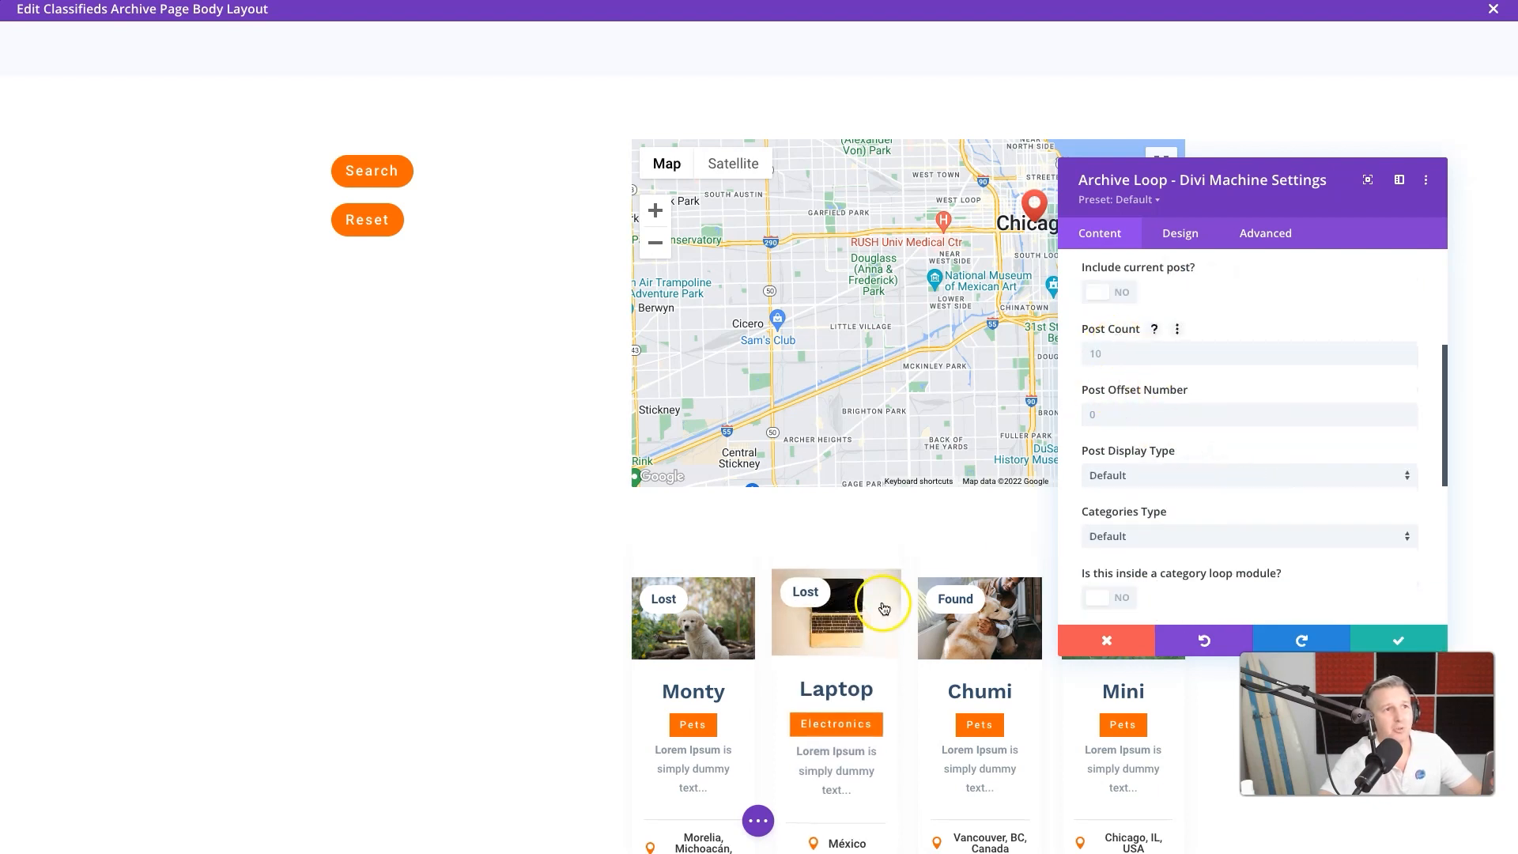
pyautogui.scroll(-3, 869, 617)
pyautogui.click(1121, 357)
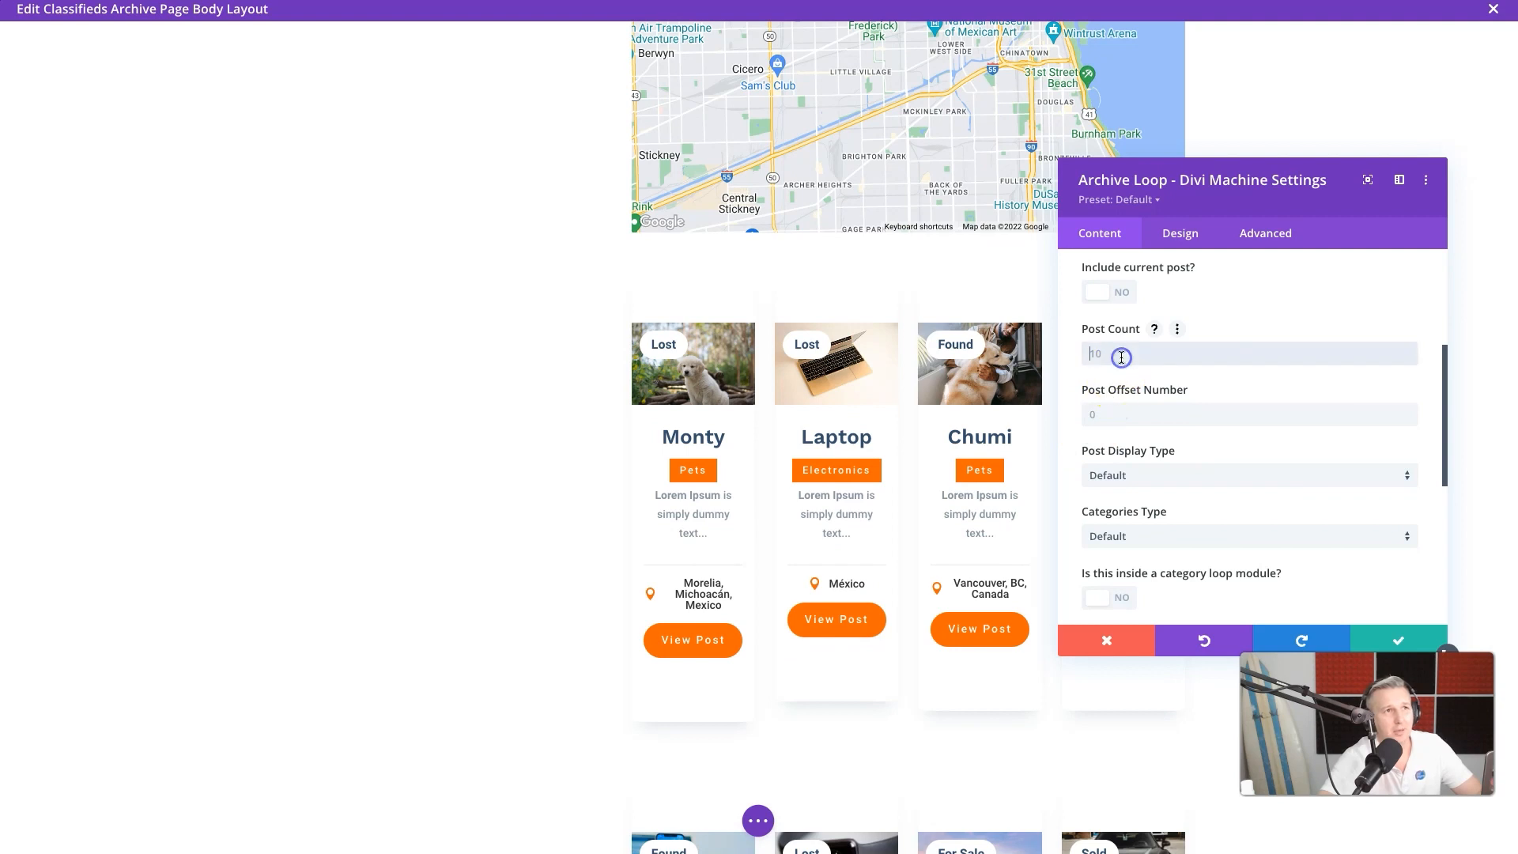
pyautogui.write('8')
pyautogui.scroll(-2, 1237, 556)
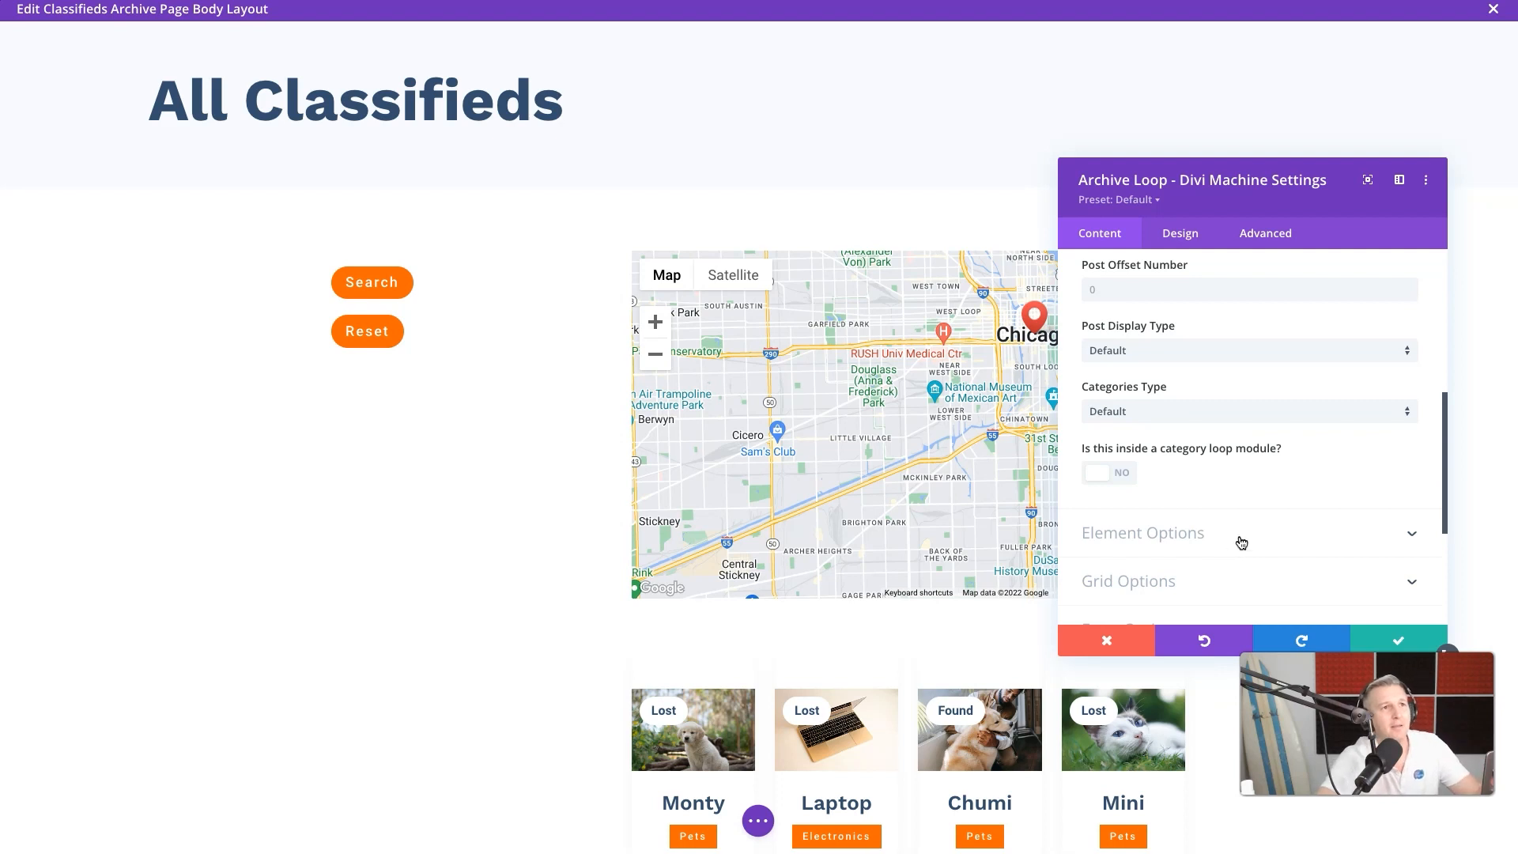
pyautogui.click(1236, 406)
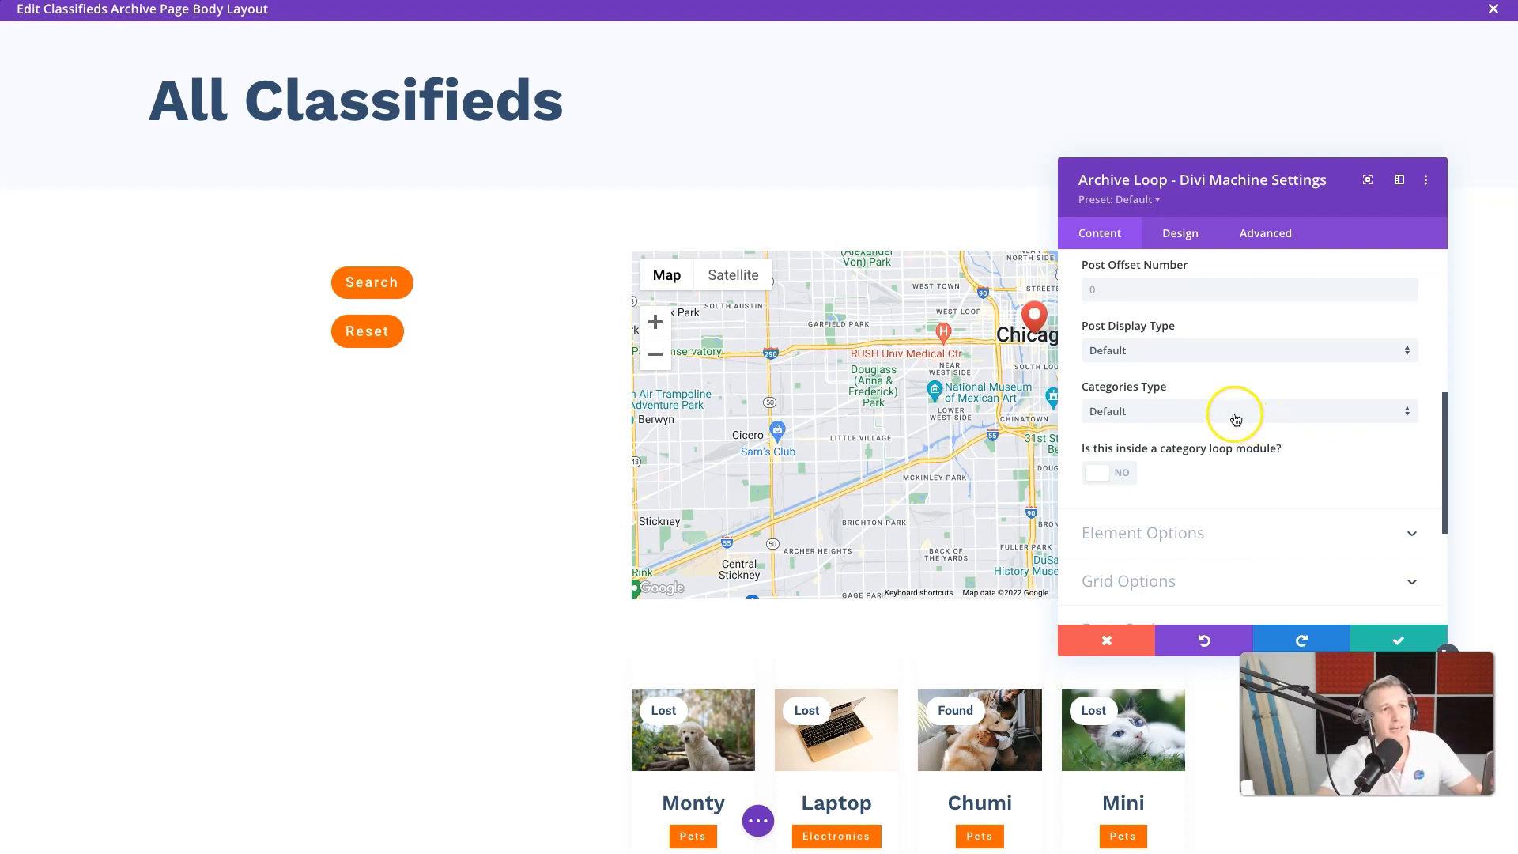
pyautogui.click(1305, 393)
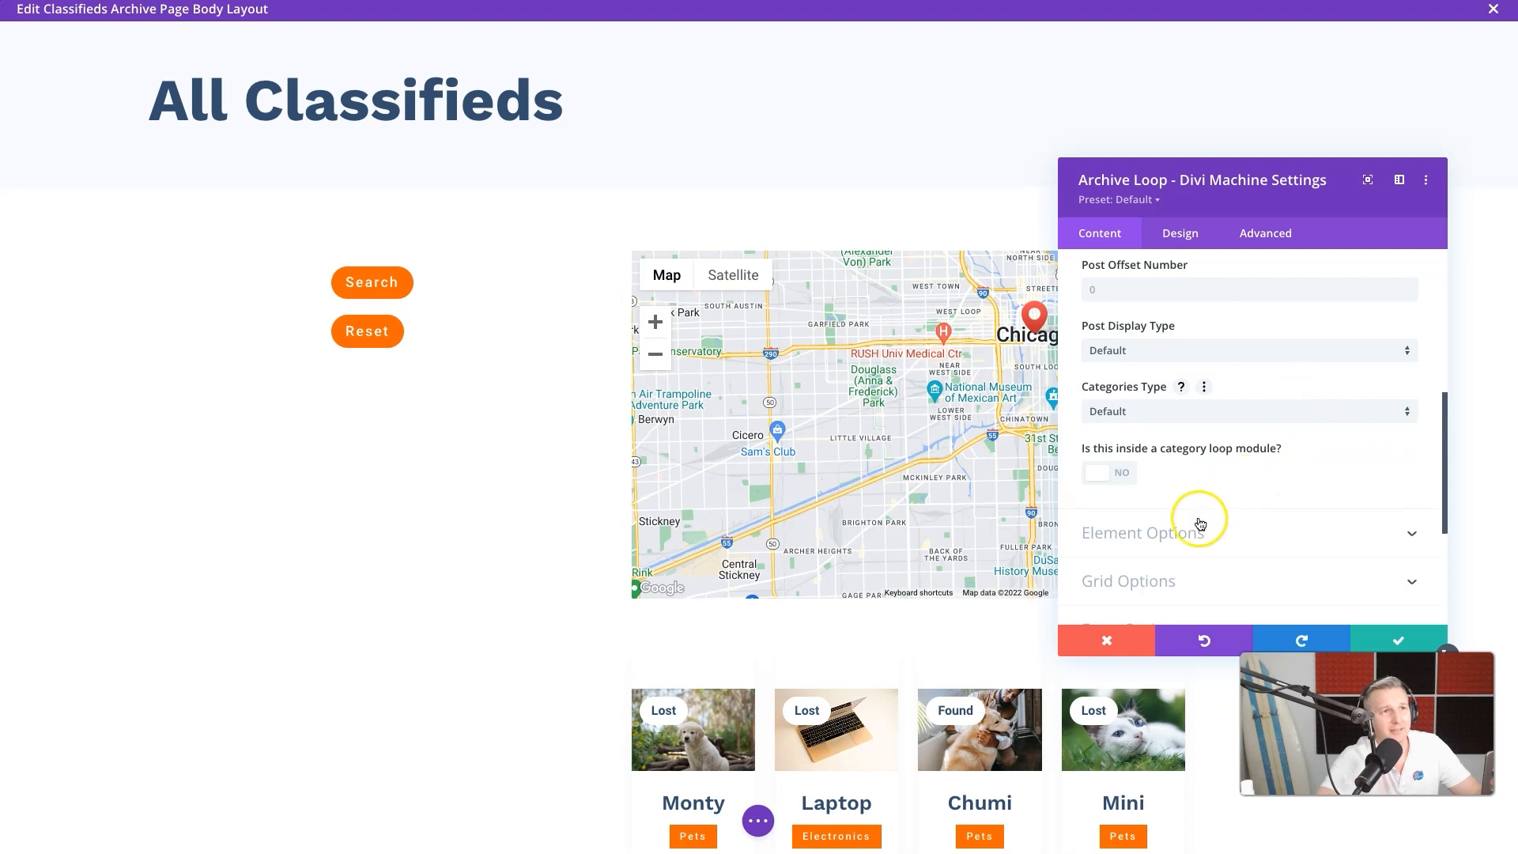
# Step: Set the archive loop's sorting order to Descending while keeping Date as the sort criterion
pyautogui.scroll(5, 1231, 472)
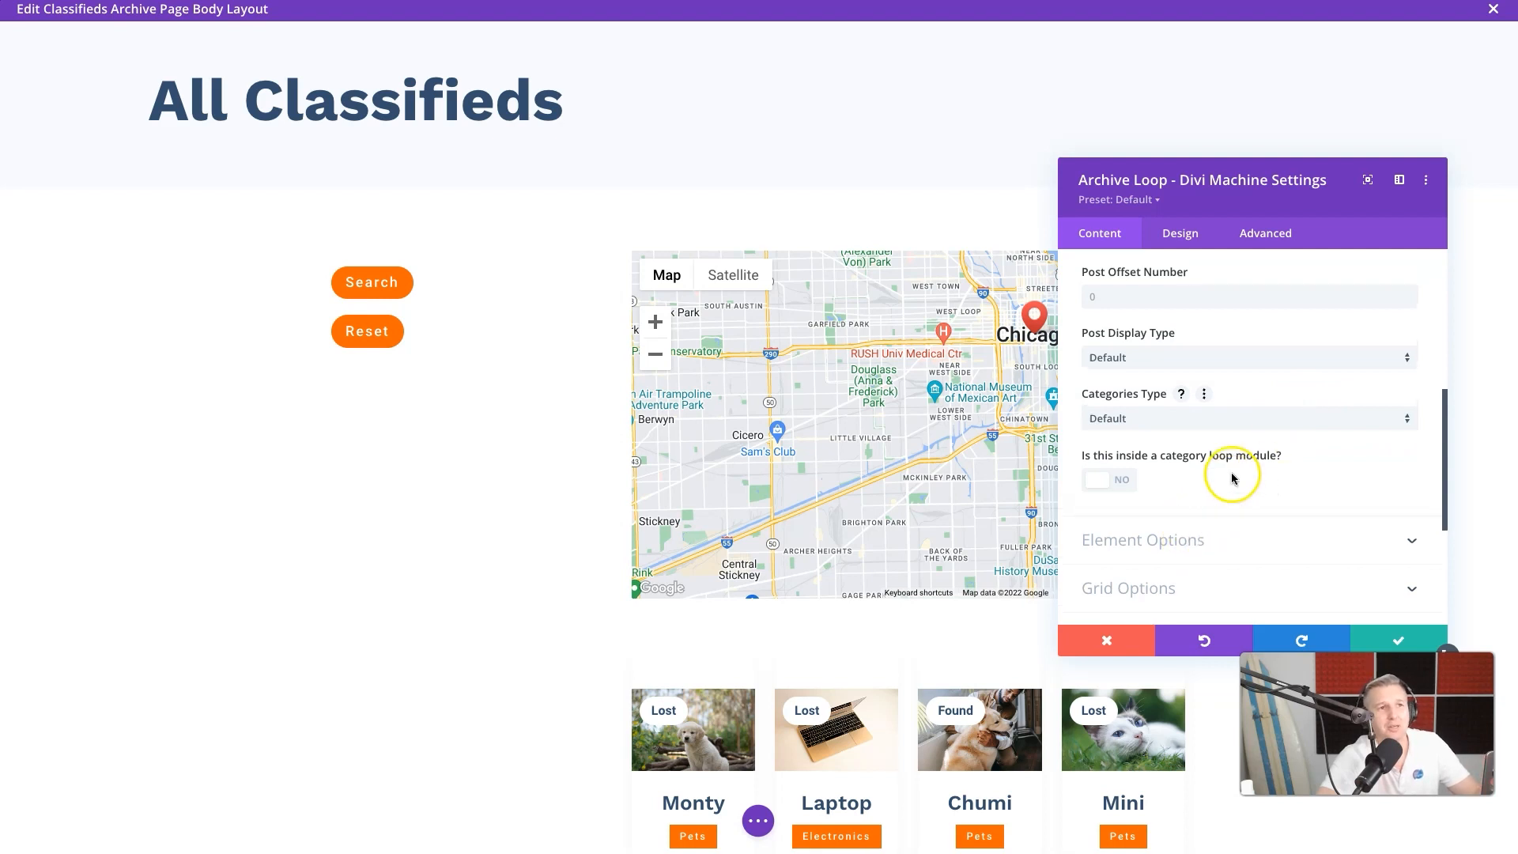
pyautogui.click(1373, 406)
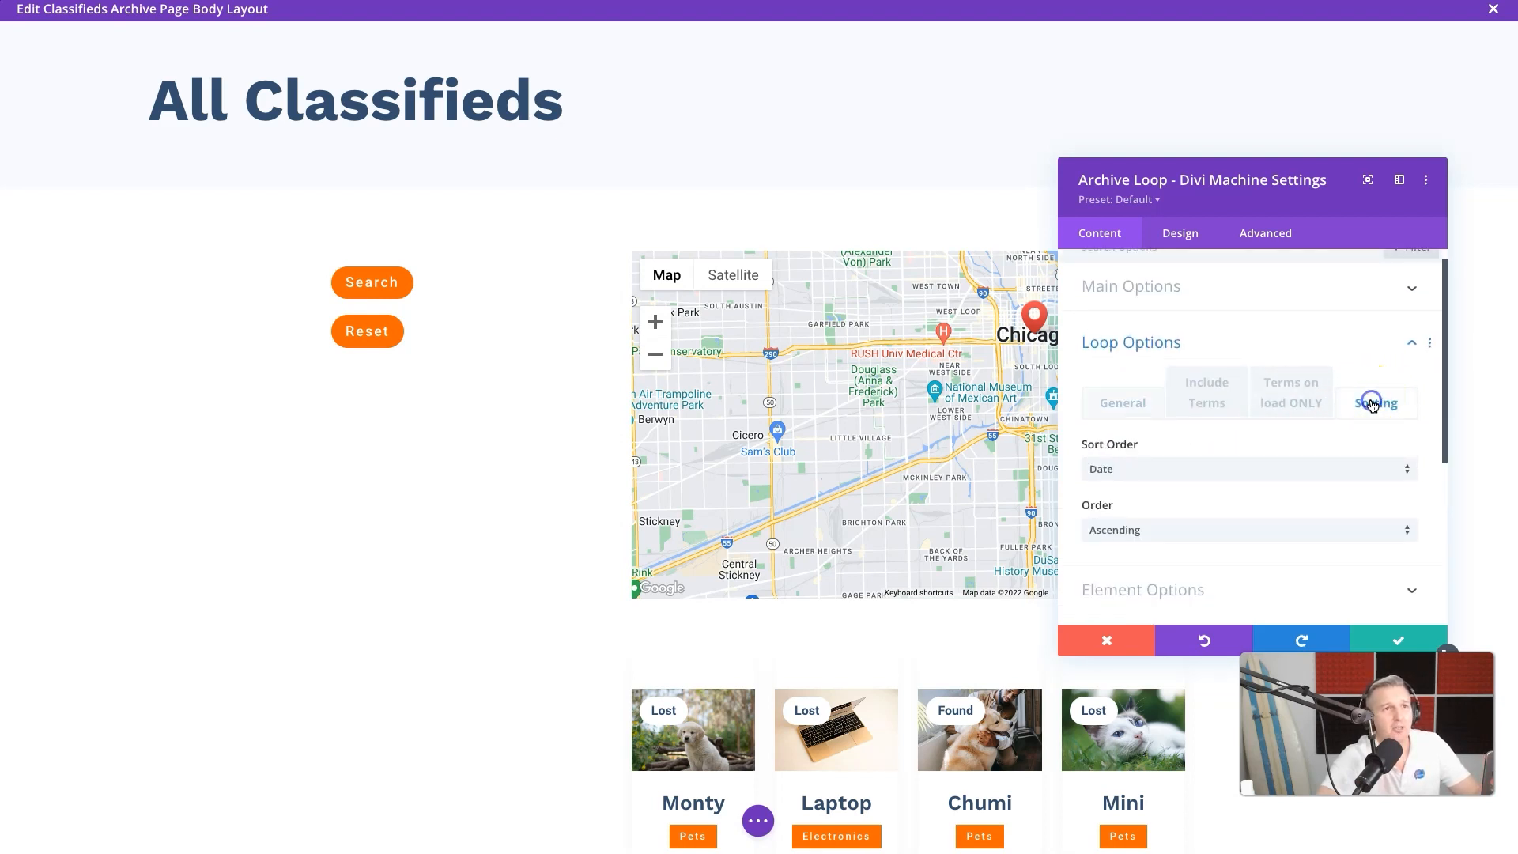
pyautogui.click(1128, 528)
pyautogui.click(1129, 570)
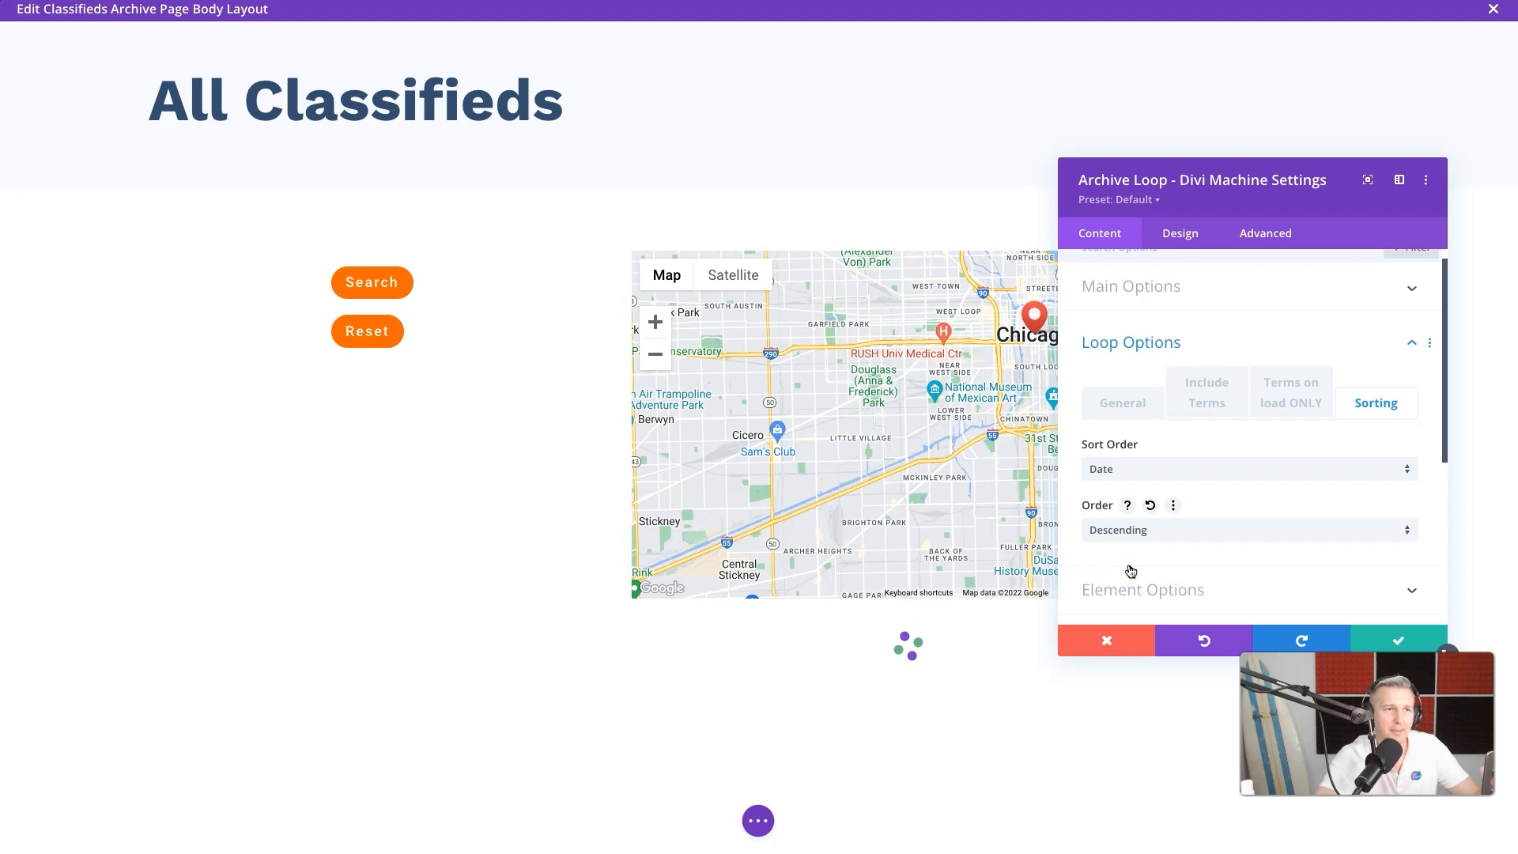
# Step: Set the archive loop to load more posts by Infinite Scroll and review the listing cards on the page
pyautogui.click(1152, 572)
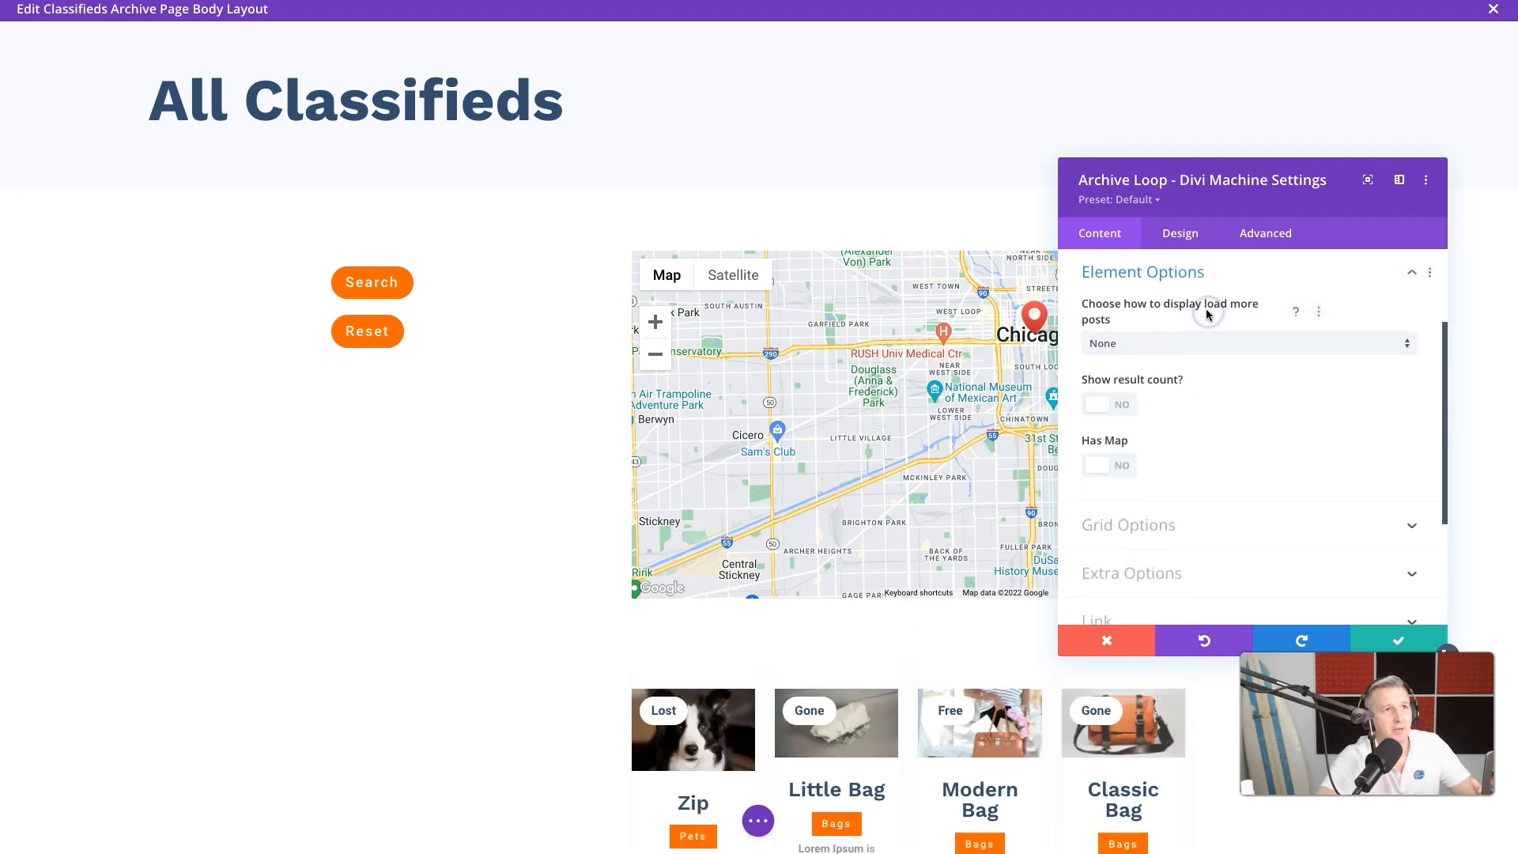
pyautogui.click(1109, 407)
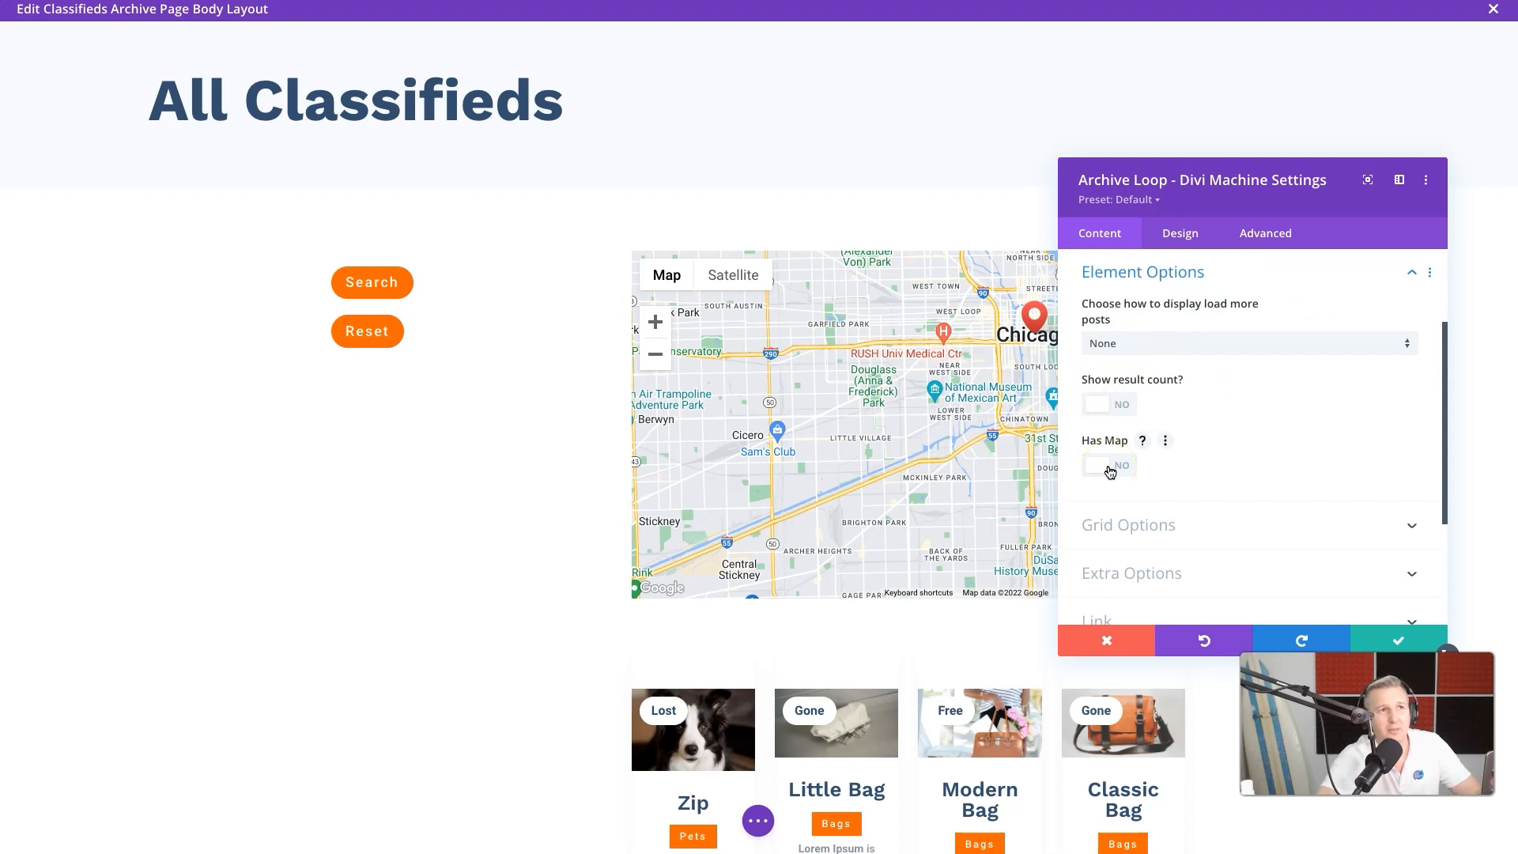
pyautogui.click(1167, 349)
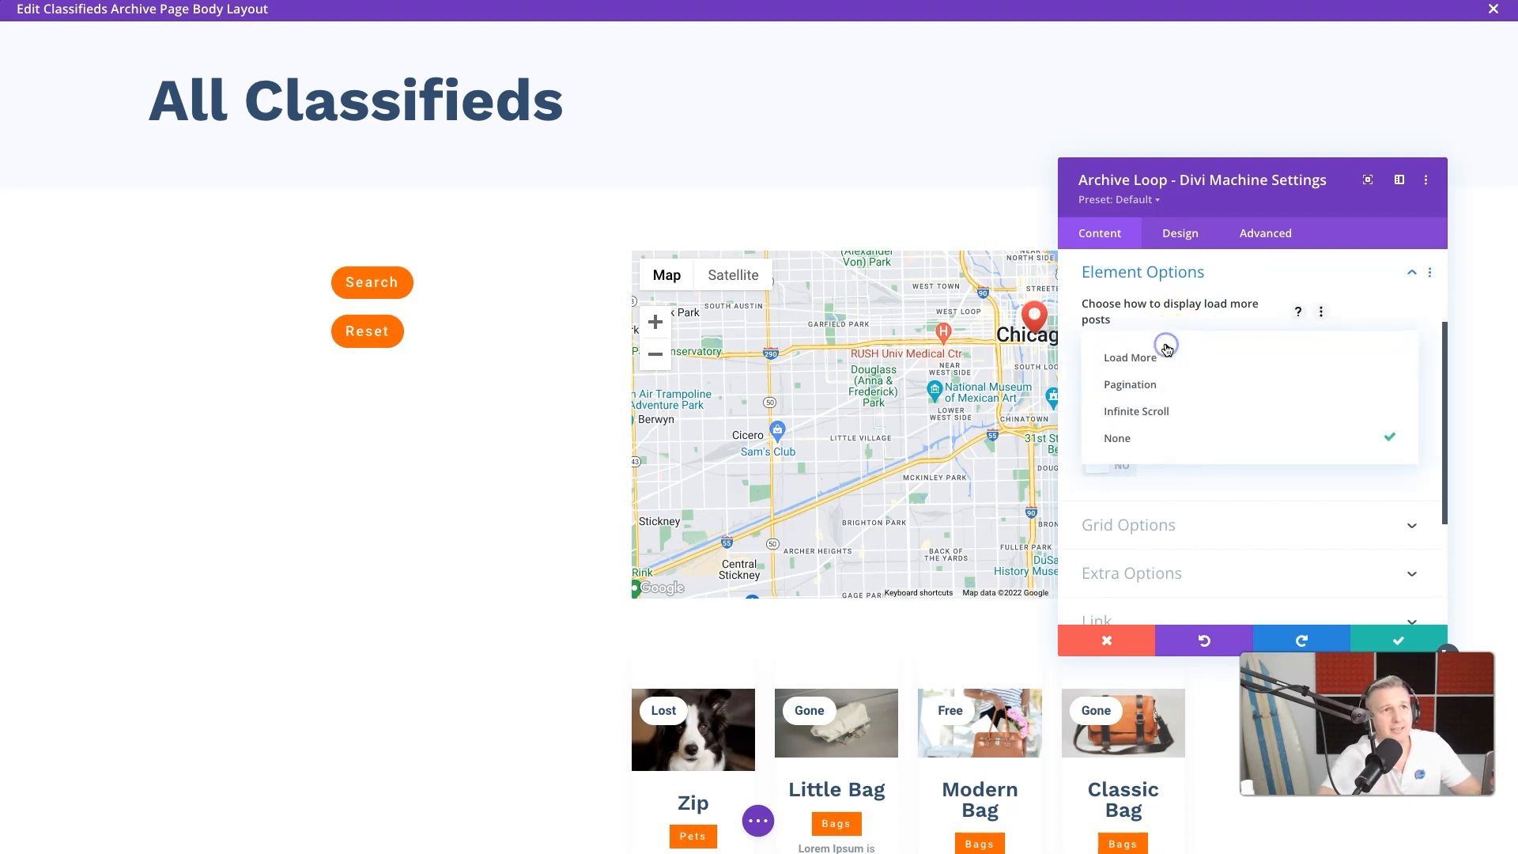
pyautogui.click(1159, 413)
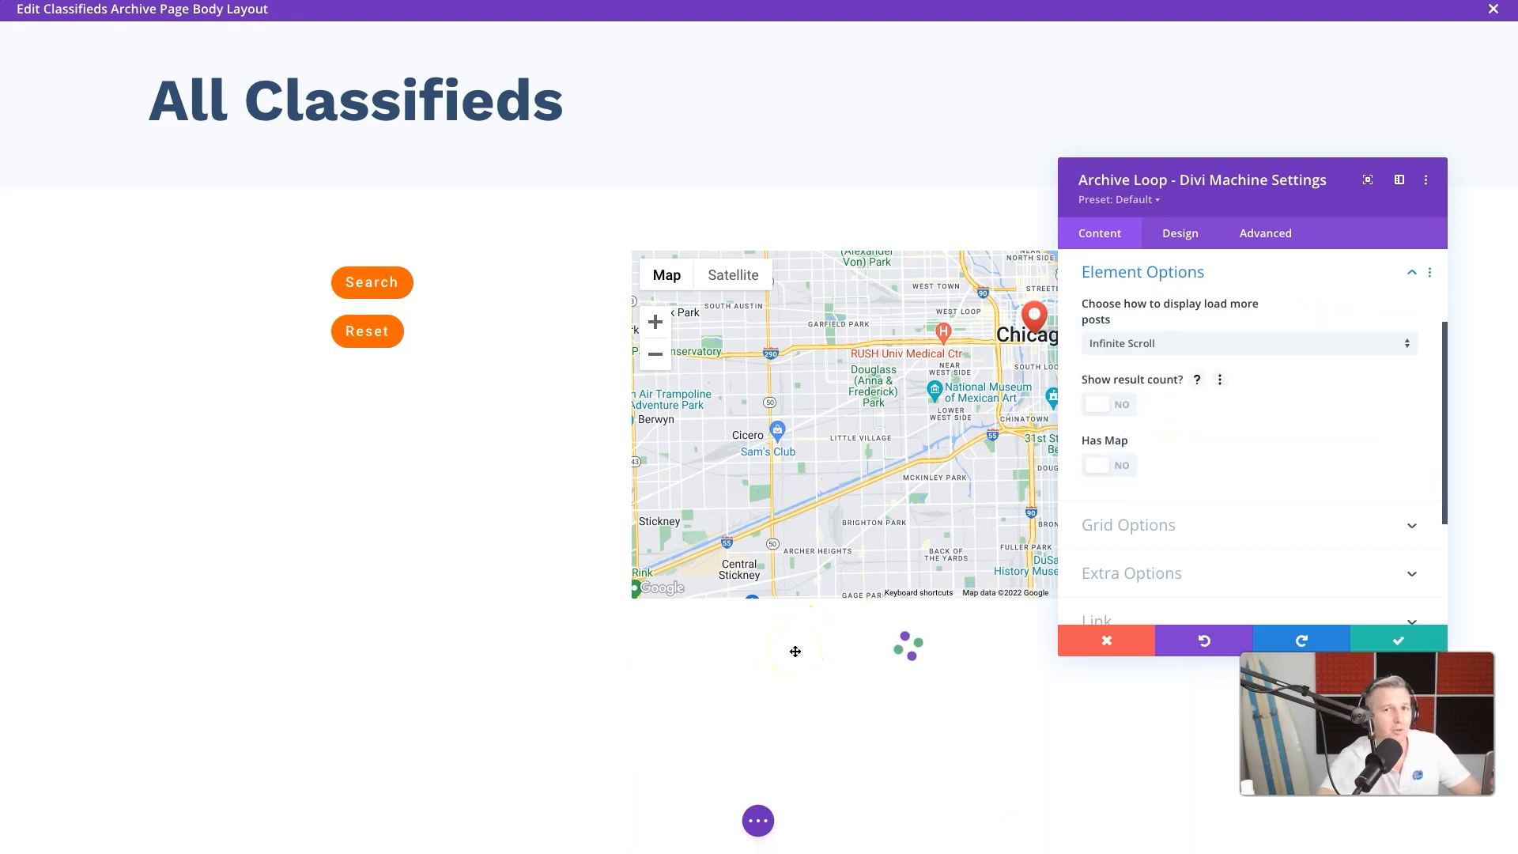
pyautogui.scroll(-3, 794, 624)
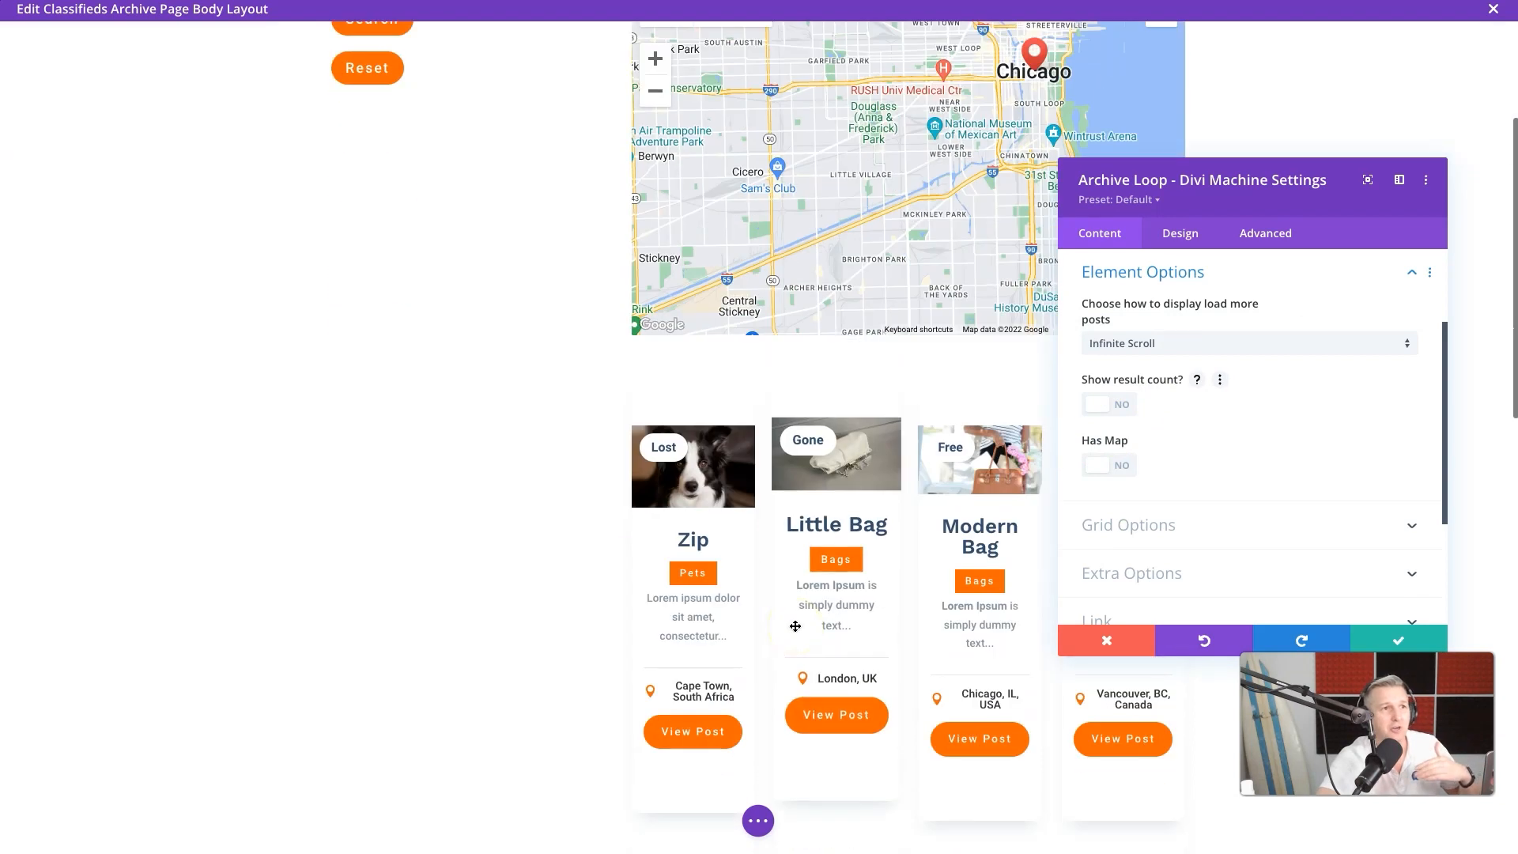
pyautogui.scroll(-8, 795, 626)
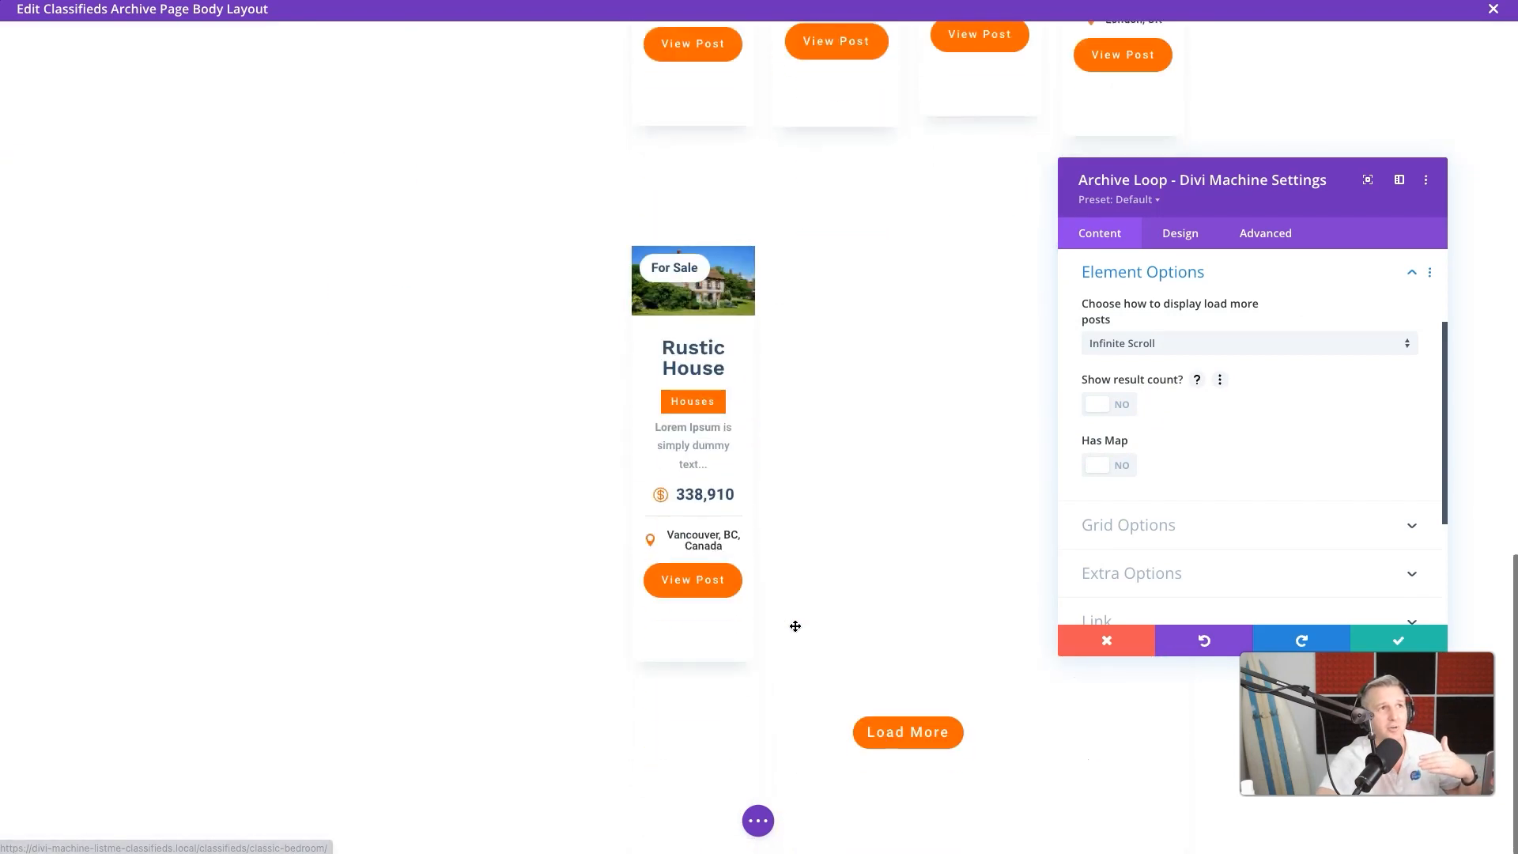
pyautogui.scroll(10, 795, 626)
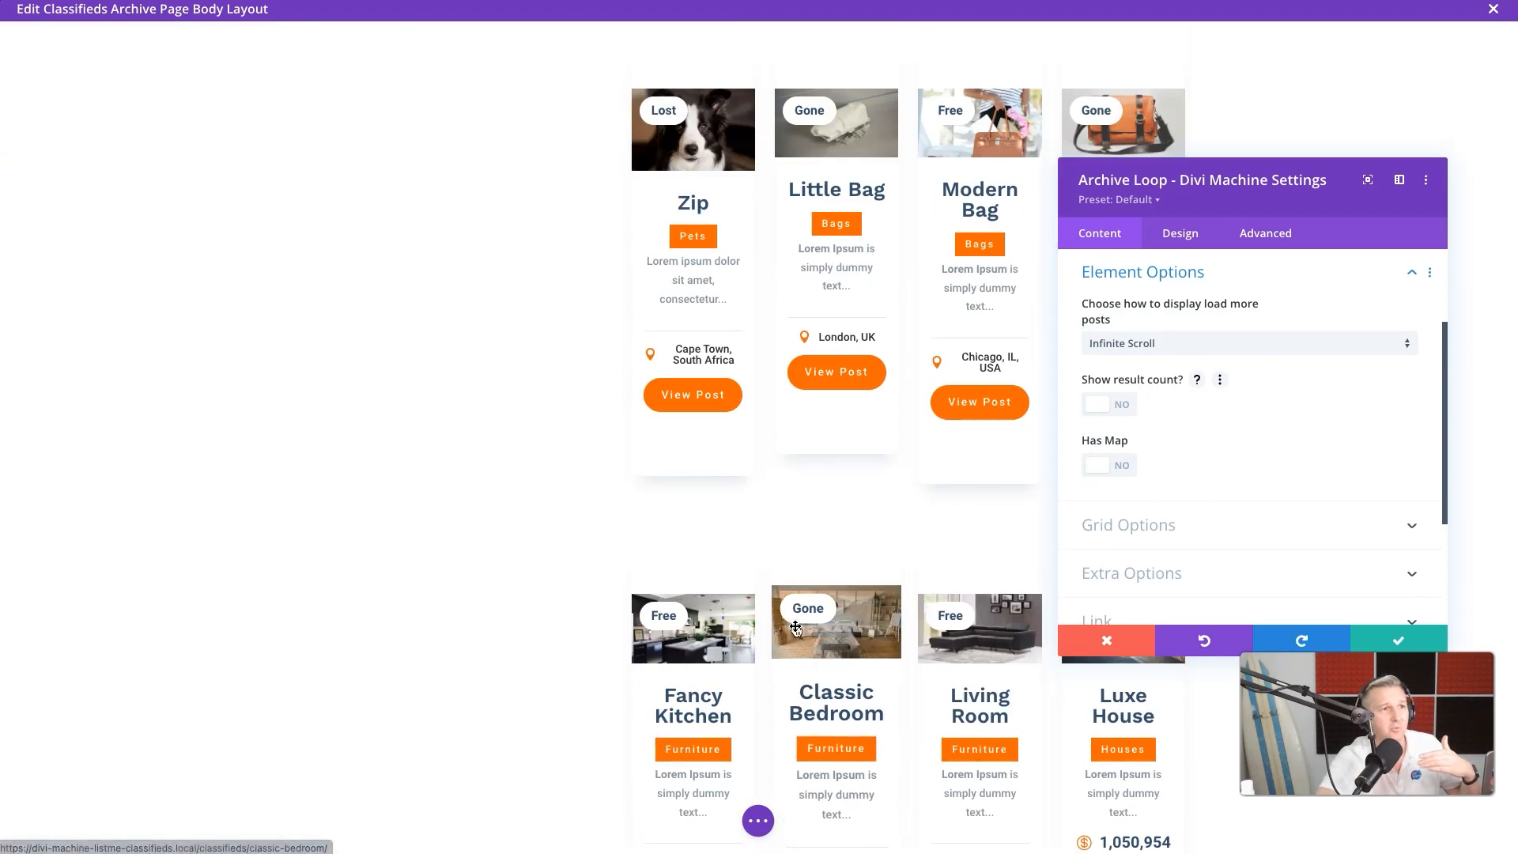
pyautogui.scroll(-6, 795, 626)
pyautogui.scroll(13, 795, 626)
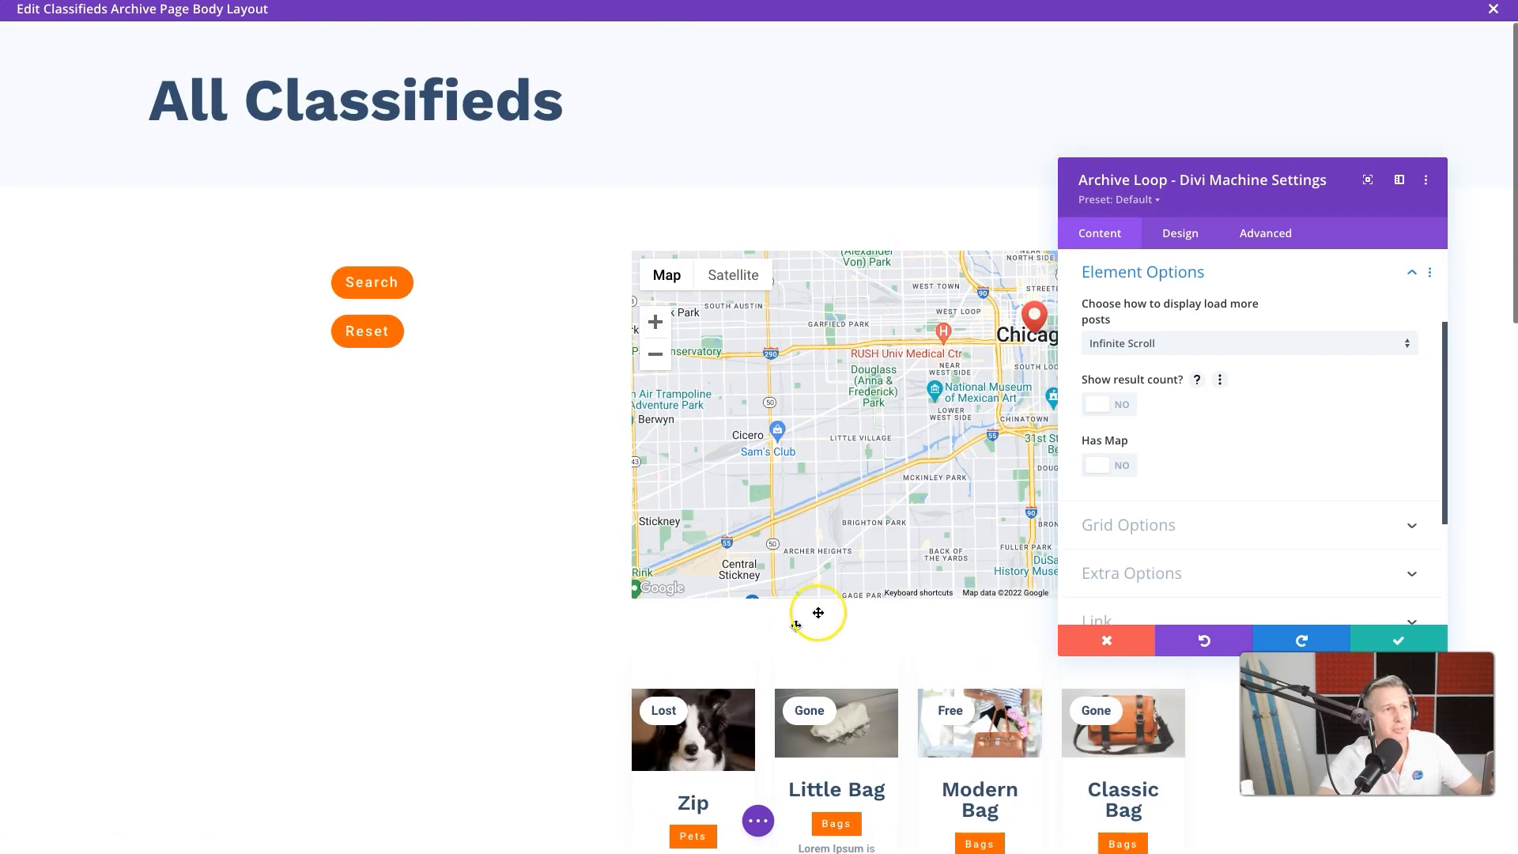
# Step: Turn on the archive loop's Has Map option and show the help text for its Map Selector setting
pyautogui.click(1114, 464)
pyautogui.scroll(-2, 1210, 491)
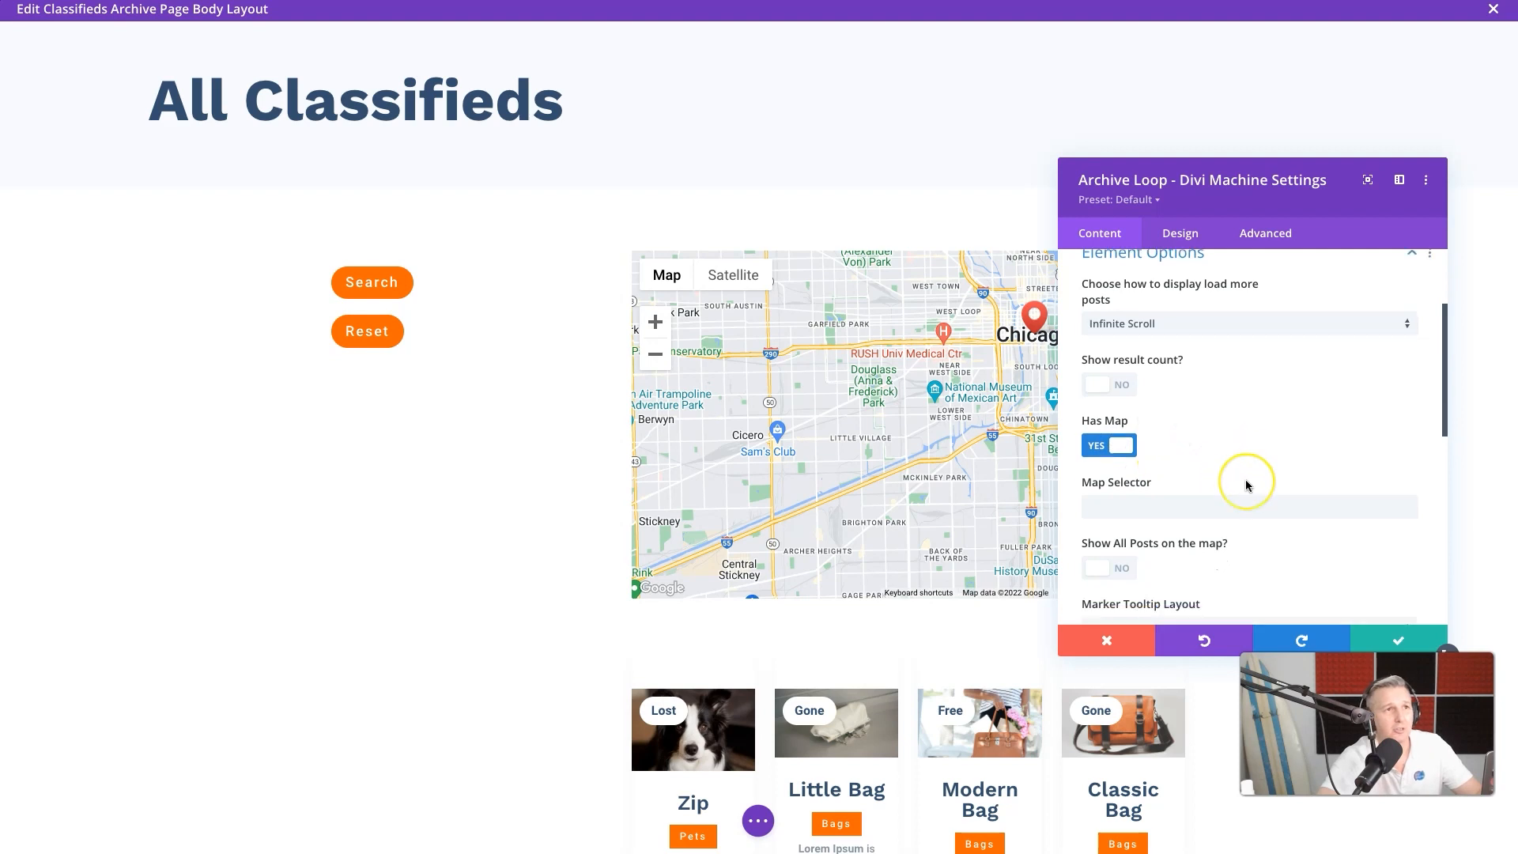
pyautogui.click(1146, 417)
pyautogui.click(1167, 395)
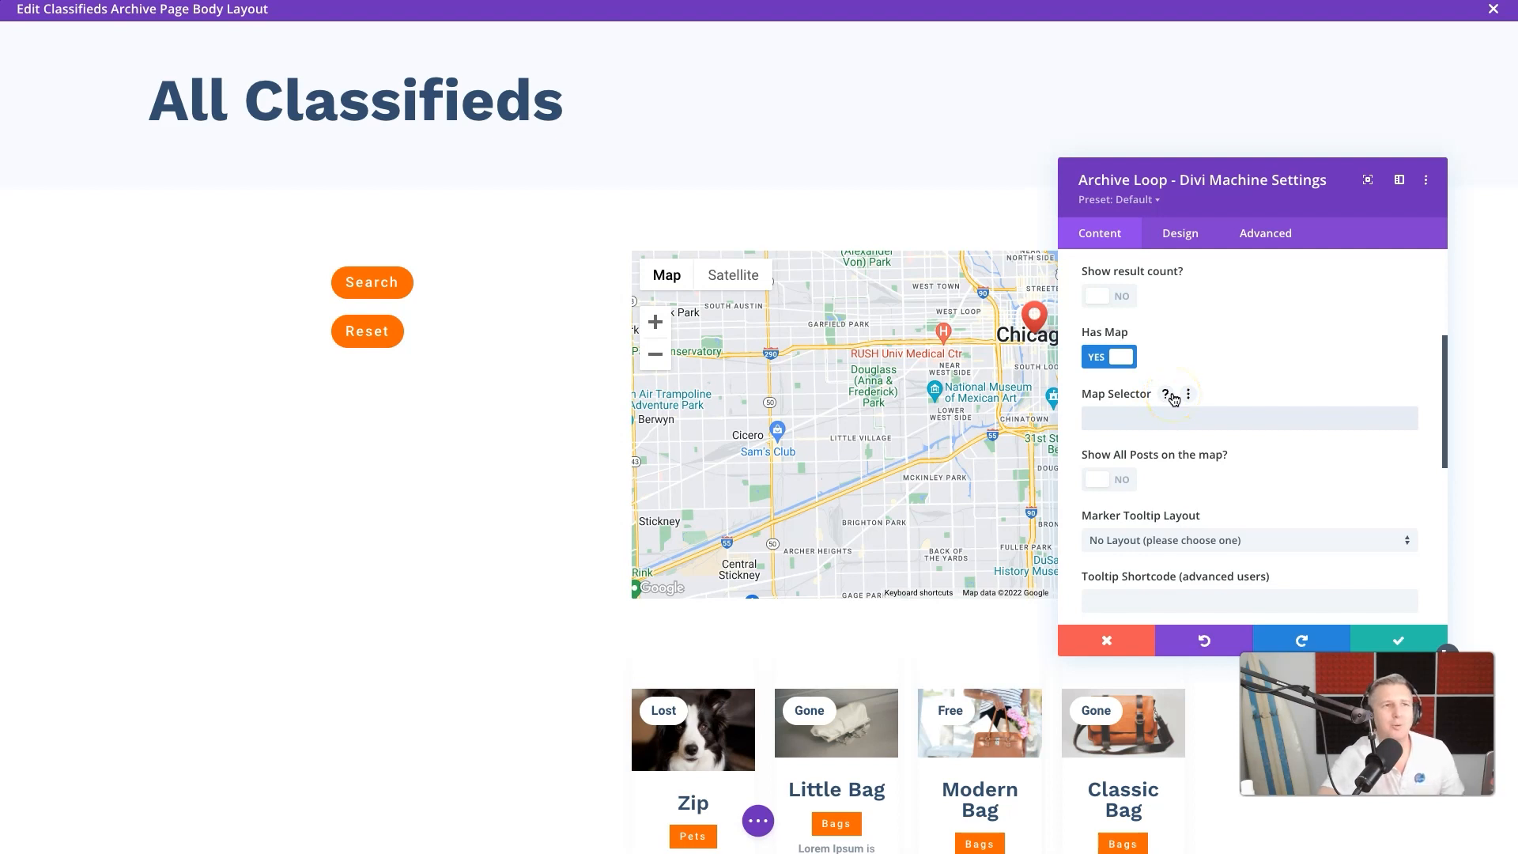
pyautogui.click(1167, 394)
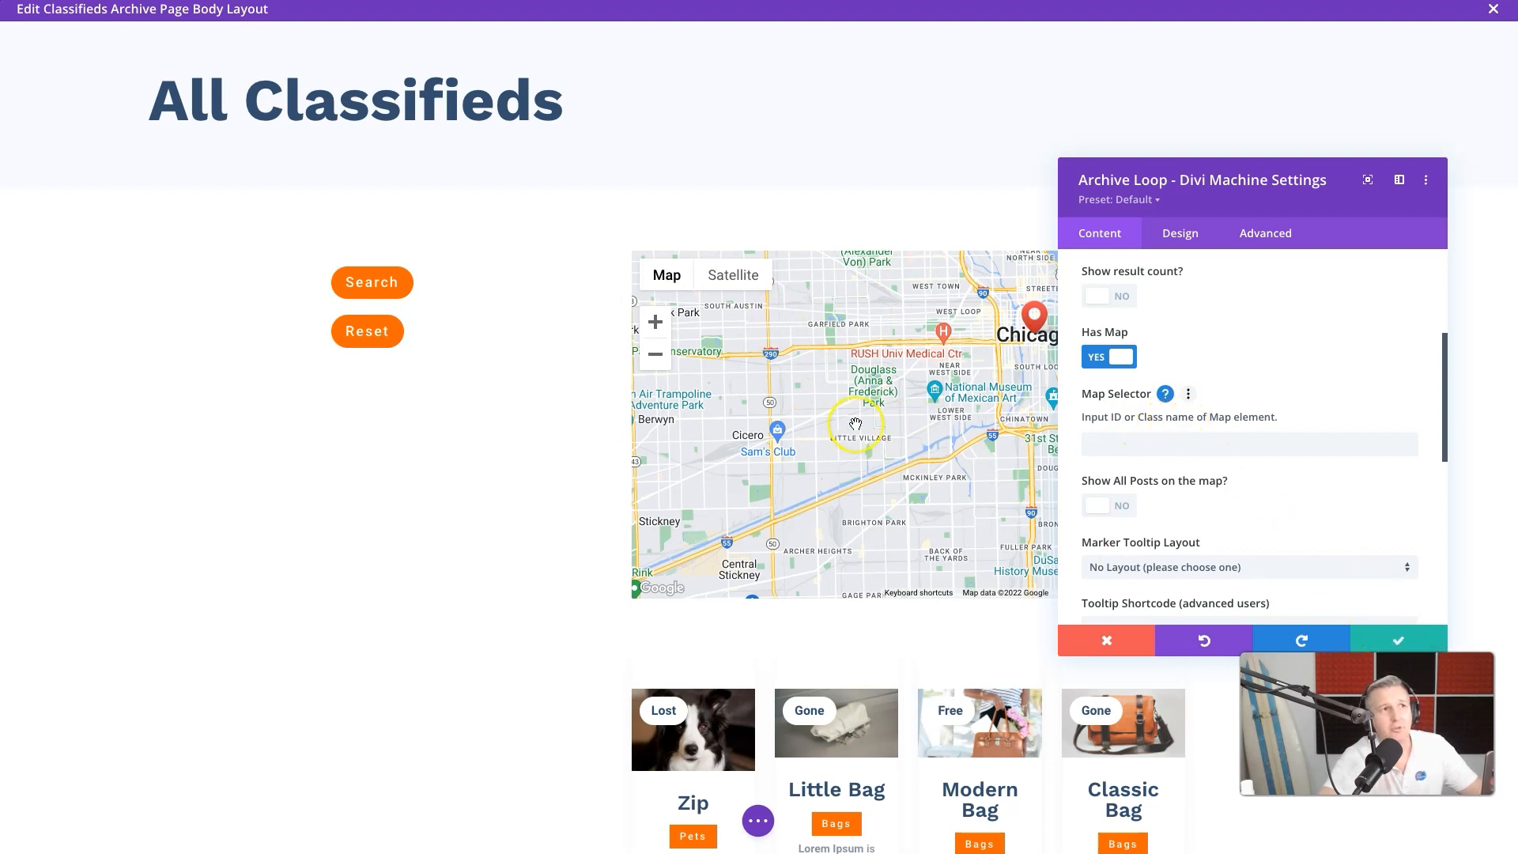
# Step: Save the archive loop settings, then give the Map module the CSS class classifieds-map, copy that class and save the module
pyautogui.click(1385, 641)
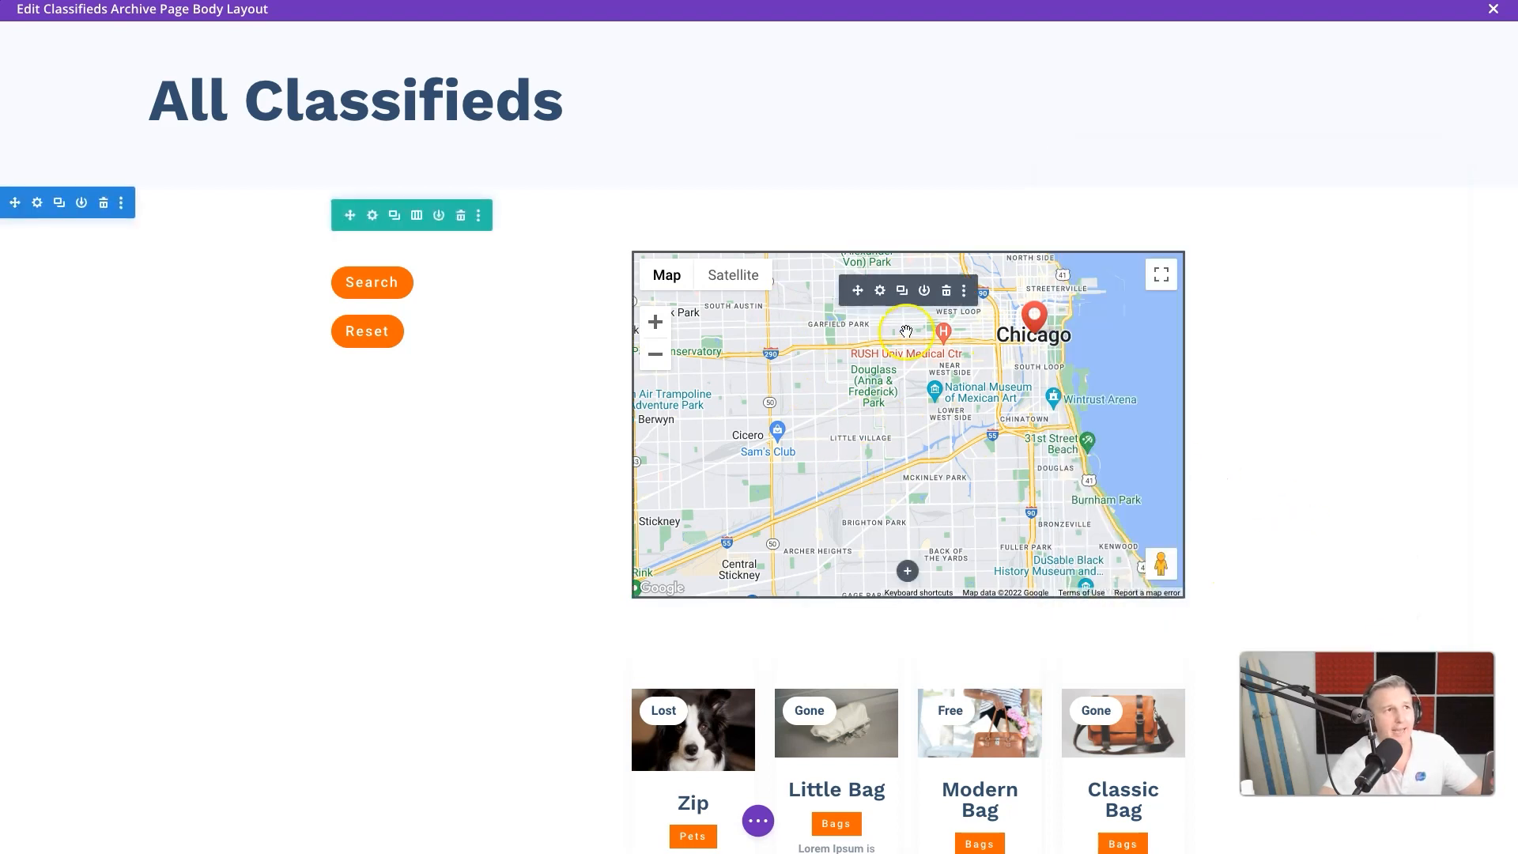
pyautogui.click(877, 290)
pyautogui.click(1264, 234)
pyautogui.click(1188, 306)
pyautogui.click(1136, 412)
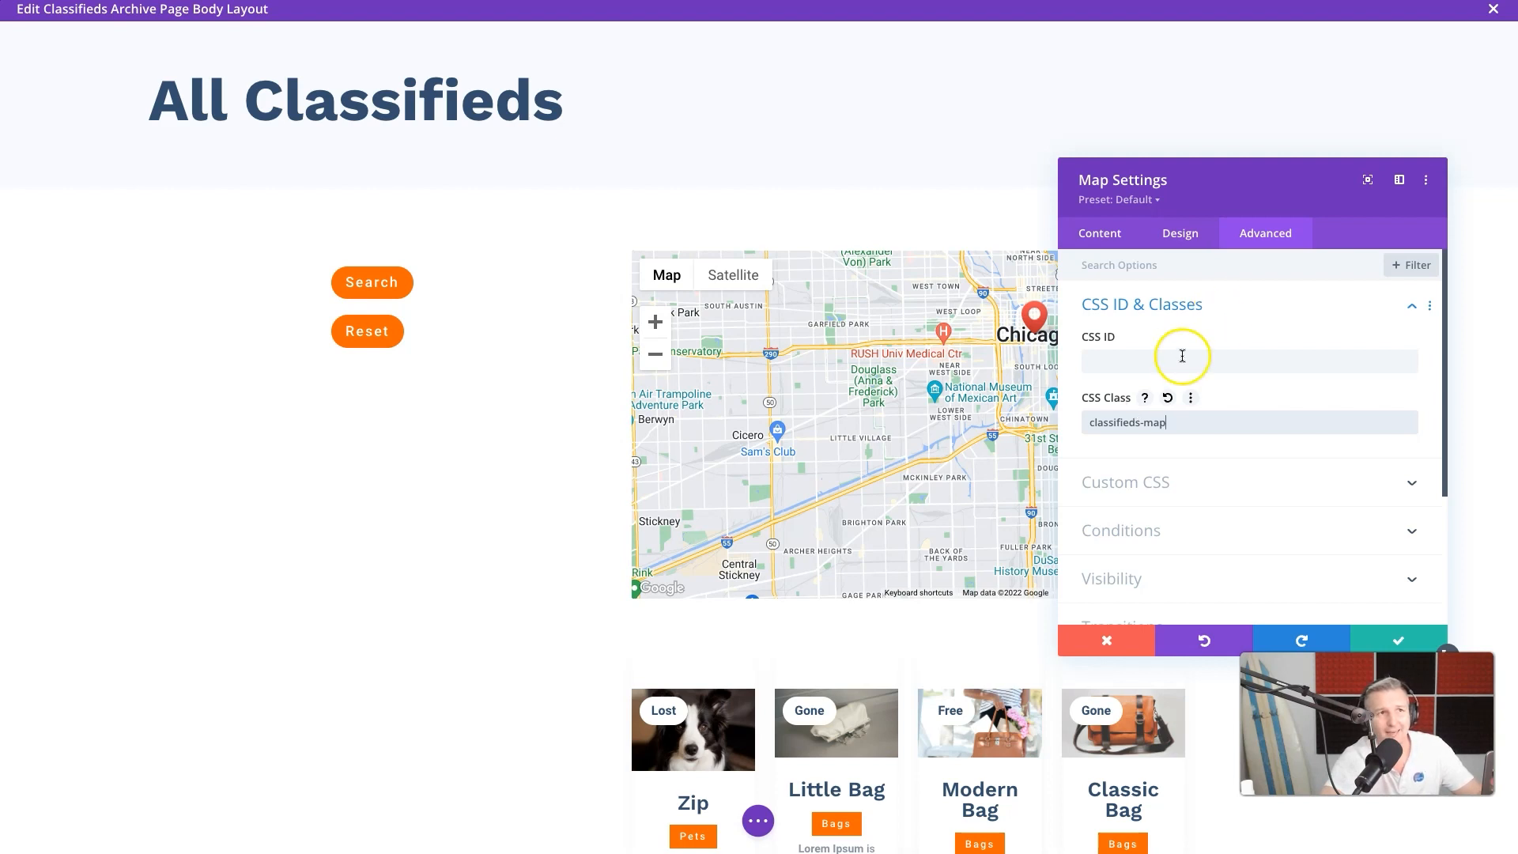
pyautogui.tripleClick(1135, 413)
pyautogui.hotkey('ctrl', 'c')
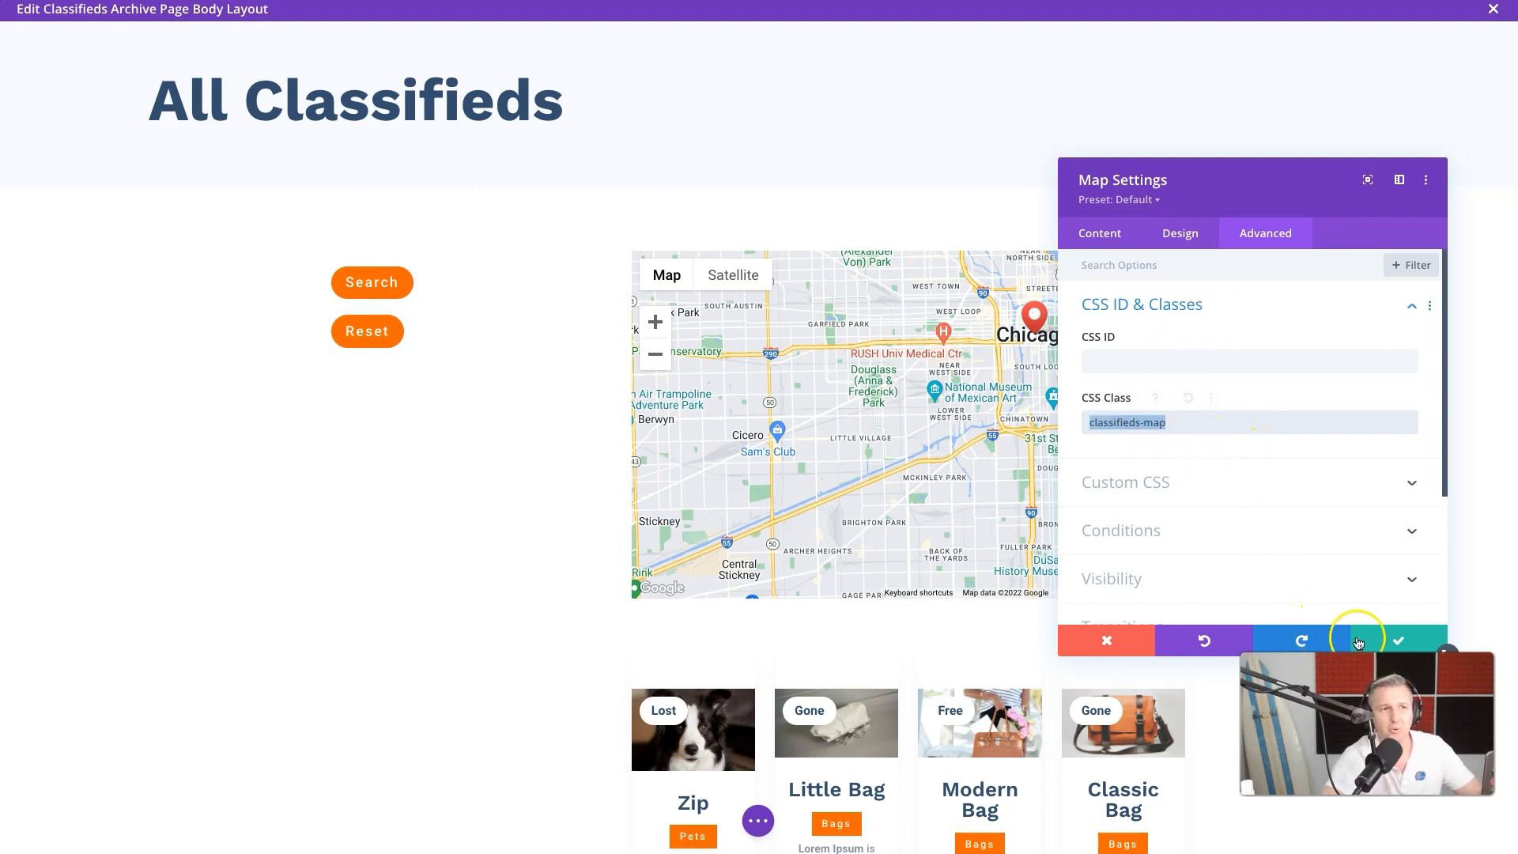
pyautogui.click(1388, 645)
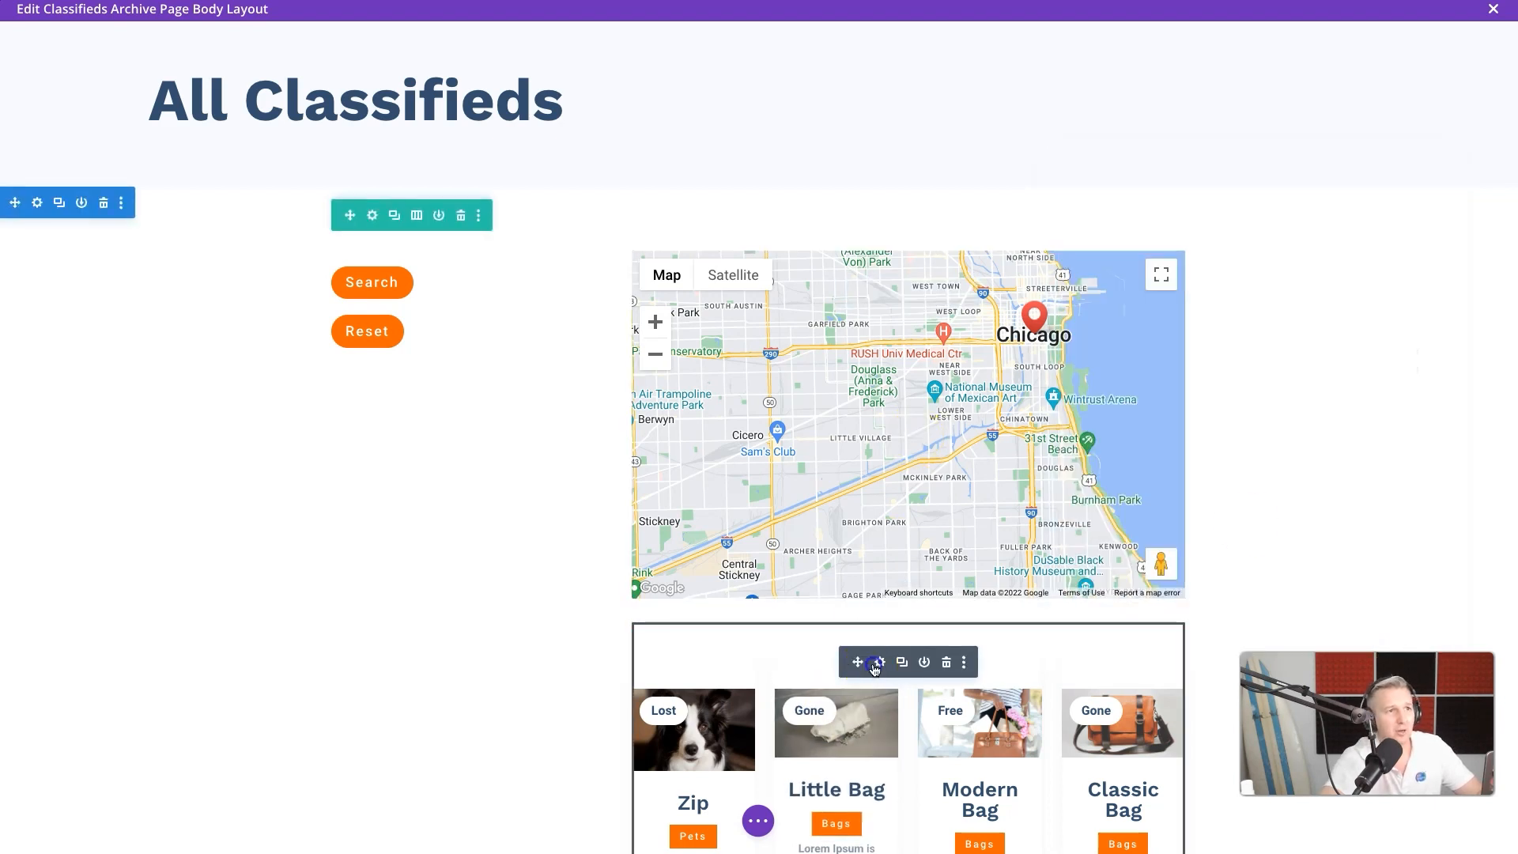
# Step: Set the archive loop's Map Selector to the copied class classifieds-map and turn on Show All Posts on the map
pyautogui.click(878, 662)
pyautogui.scroll(-5, 1190, 385)
pyautogui.click(1186, 399)
pyautogui.scroll(-3, 1198, 446)
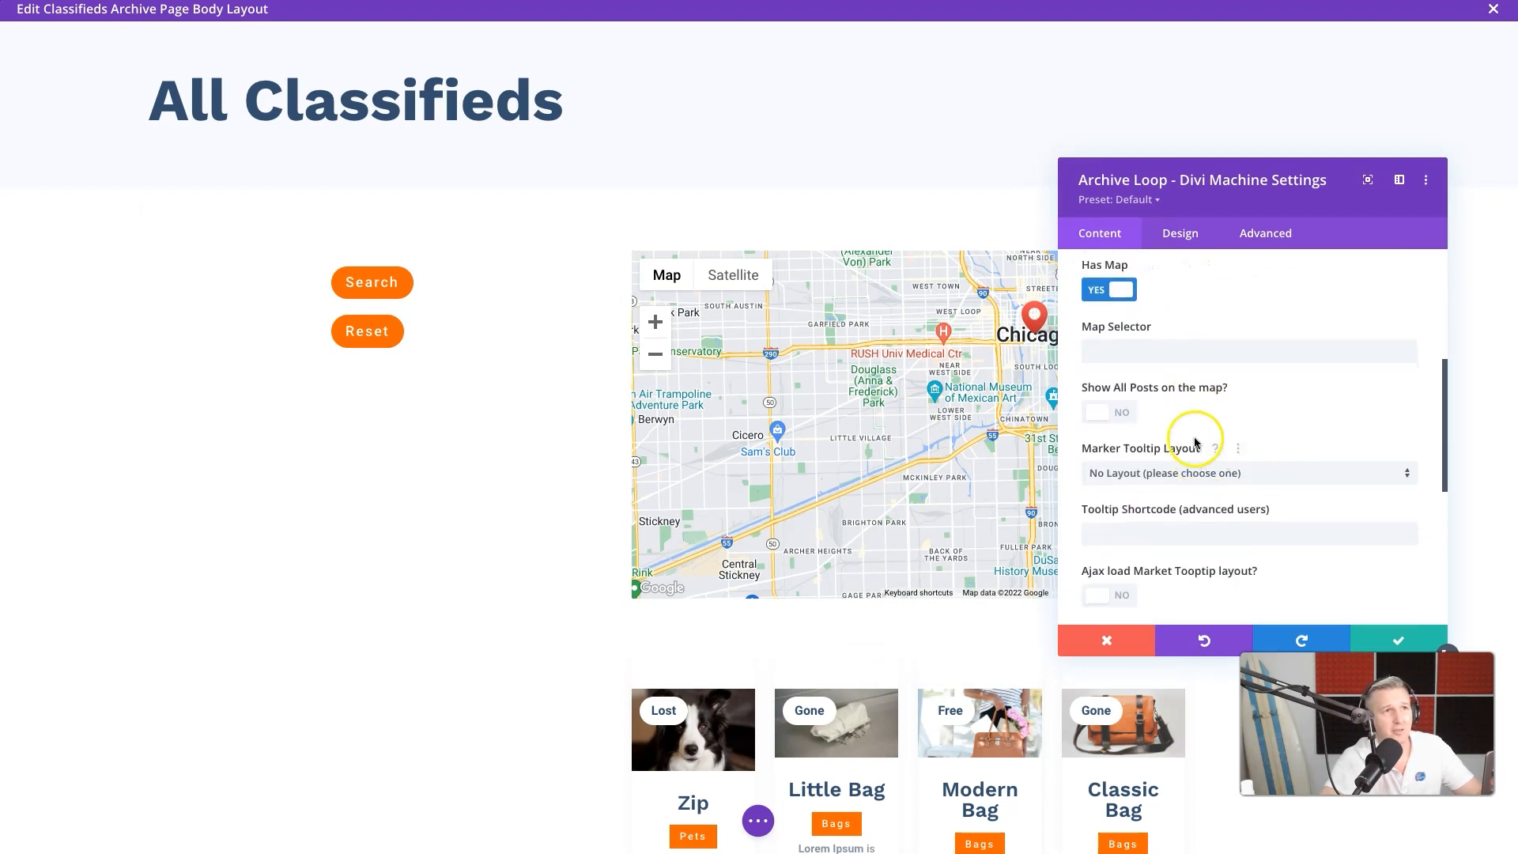
pyautogui.click(1173, 353)
pyautogui.hotkey('ctrl', 'v')
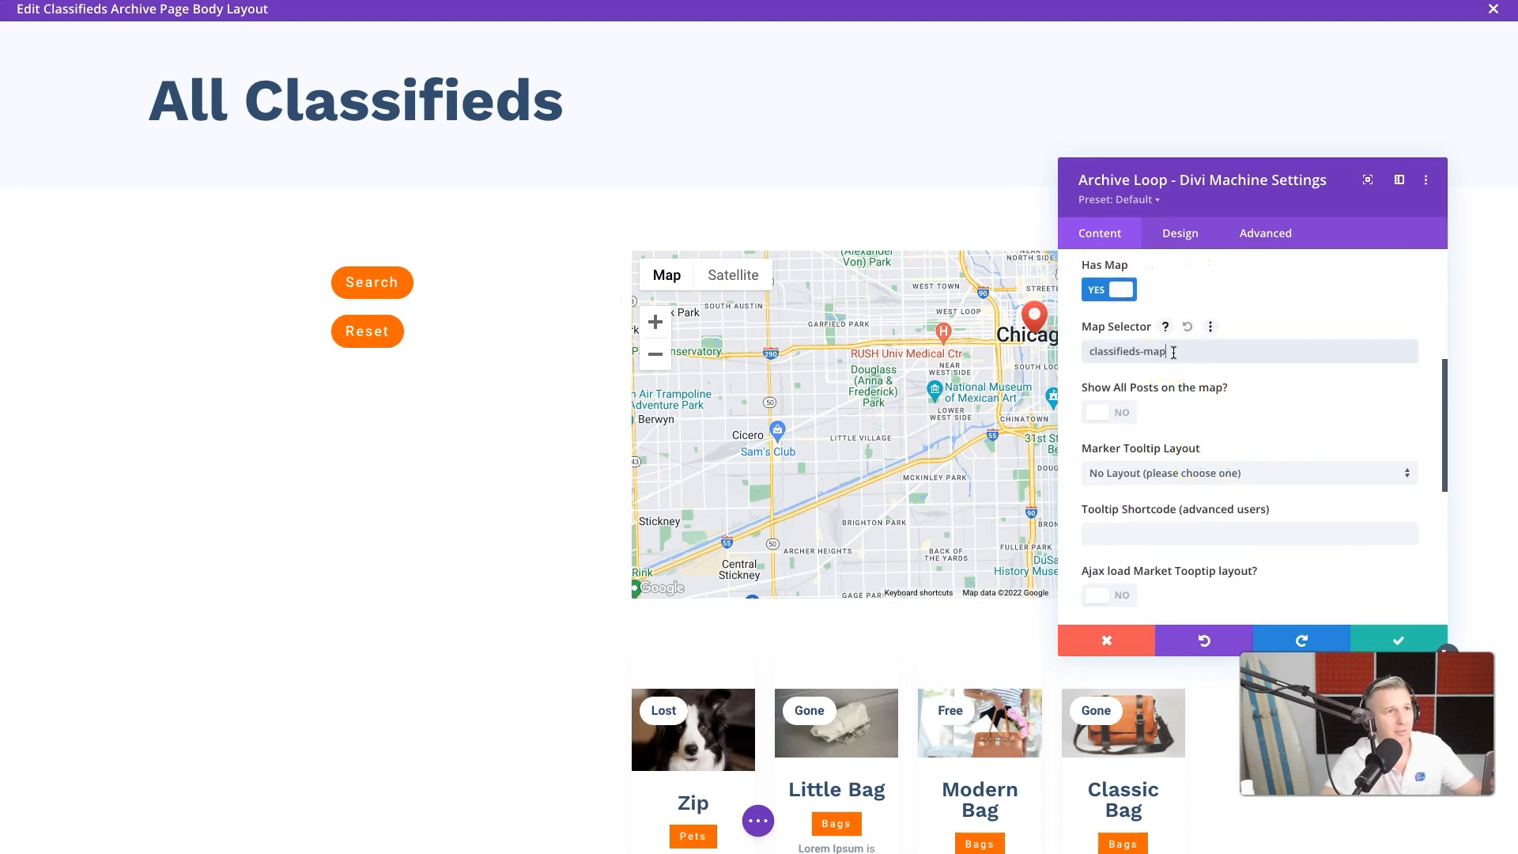
pyautogui.click(1110, 421)
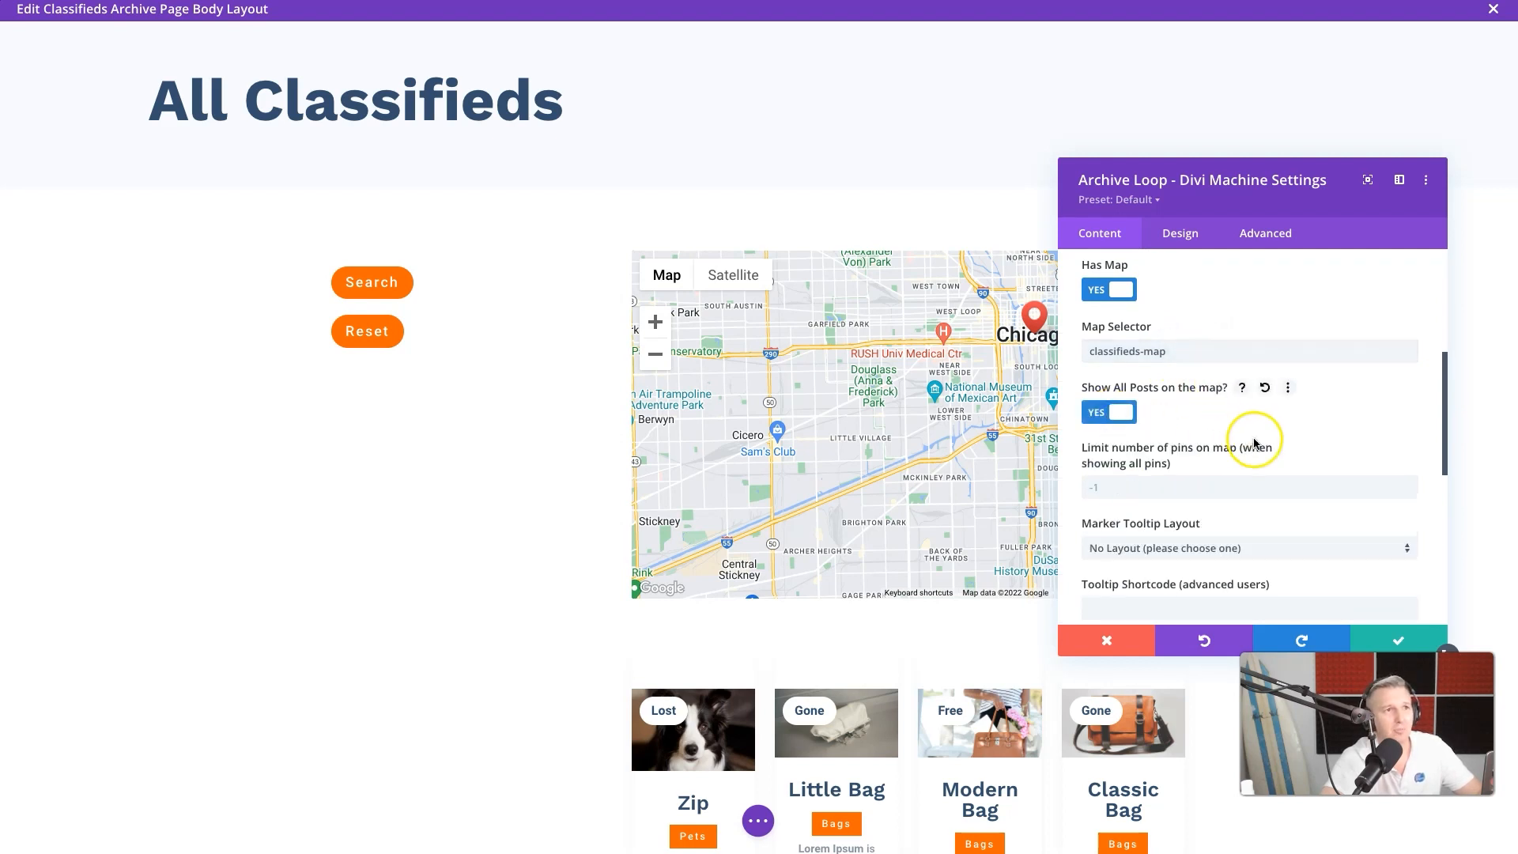
# Step: Examine the archive loop's remaining map options, including the layouts available for Marker Tooltip Layout, without choosing one
pyautogui.scroll(-1, 1253, 439)
pyautogui.scroll(-1, 1254, 439)
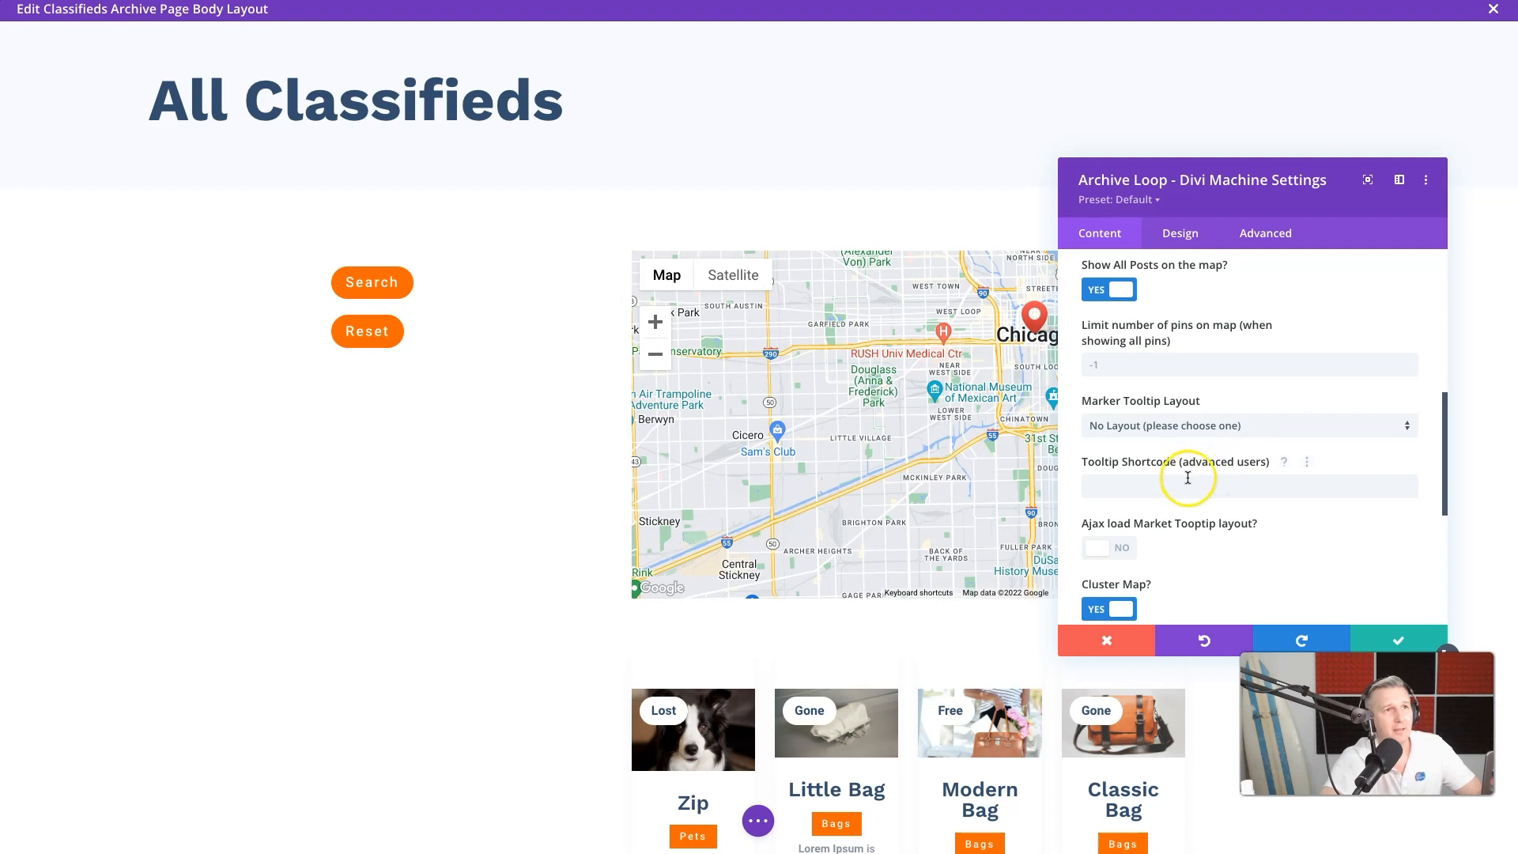
pyautogui.click(1255, 431)
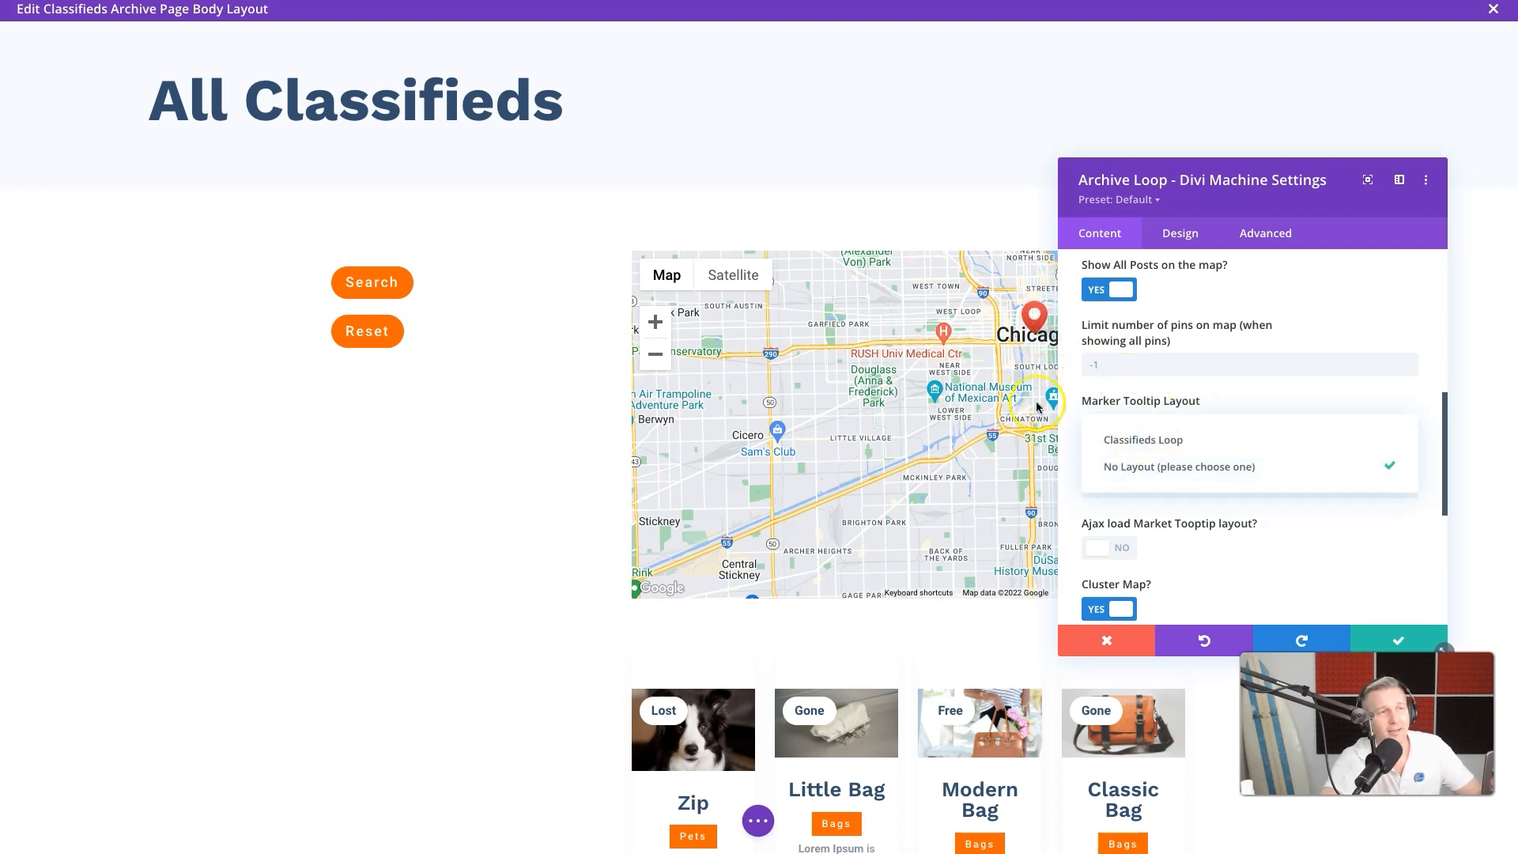
pyautogui.scroll(3, 1353, 534)
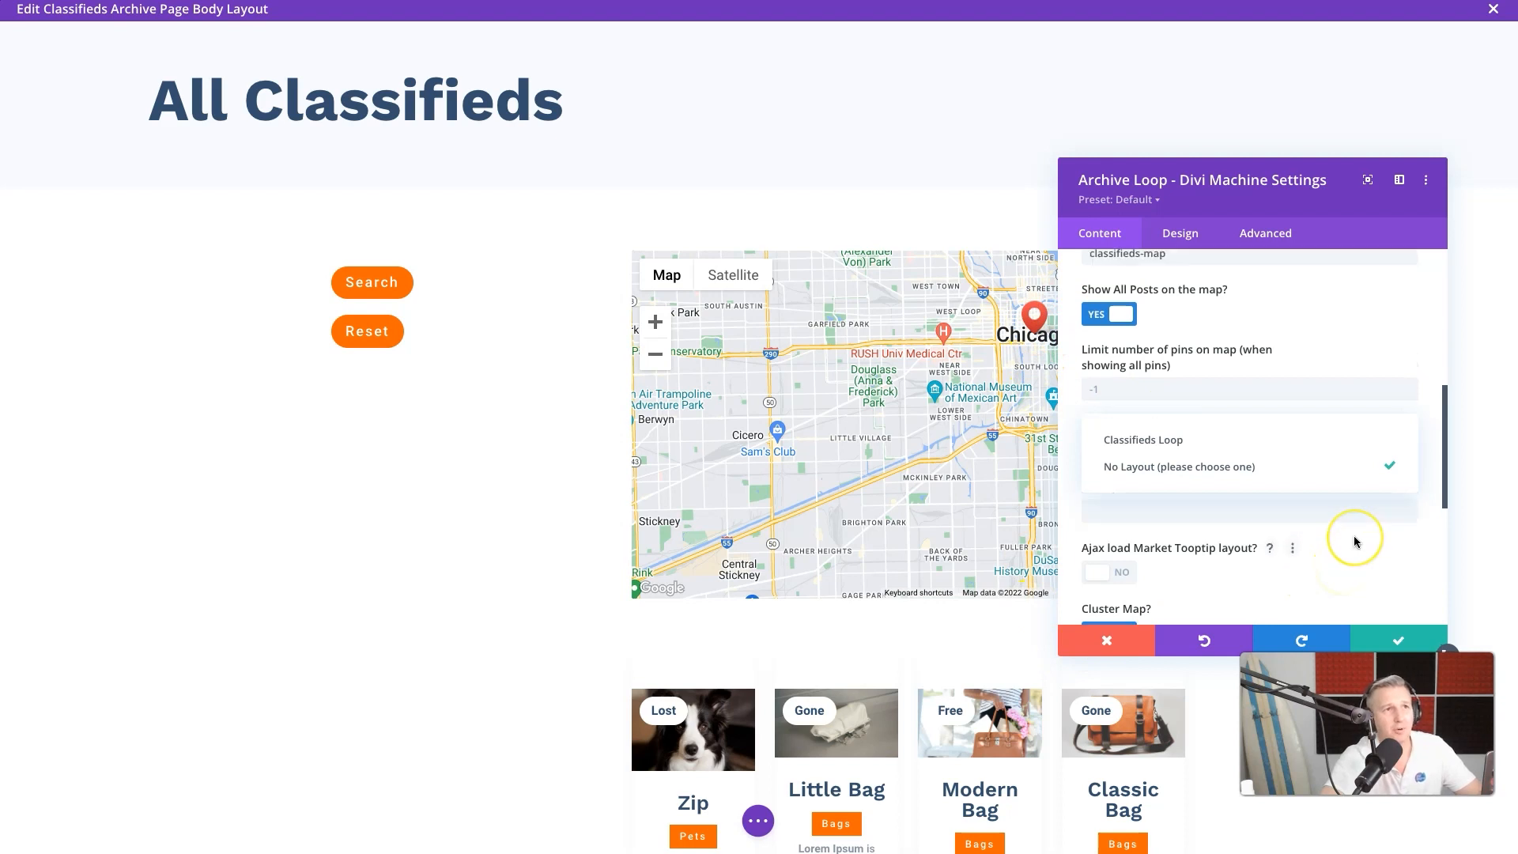
pyautogui.click(1353, 537)
pyautogui.scroll(-5, 1353, 539)
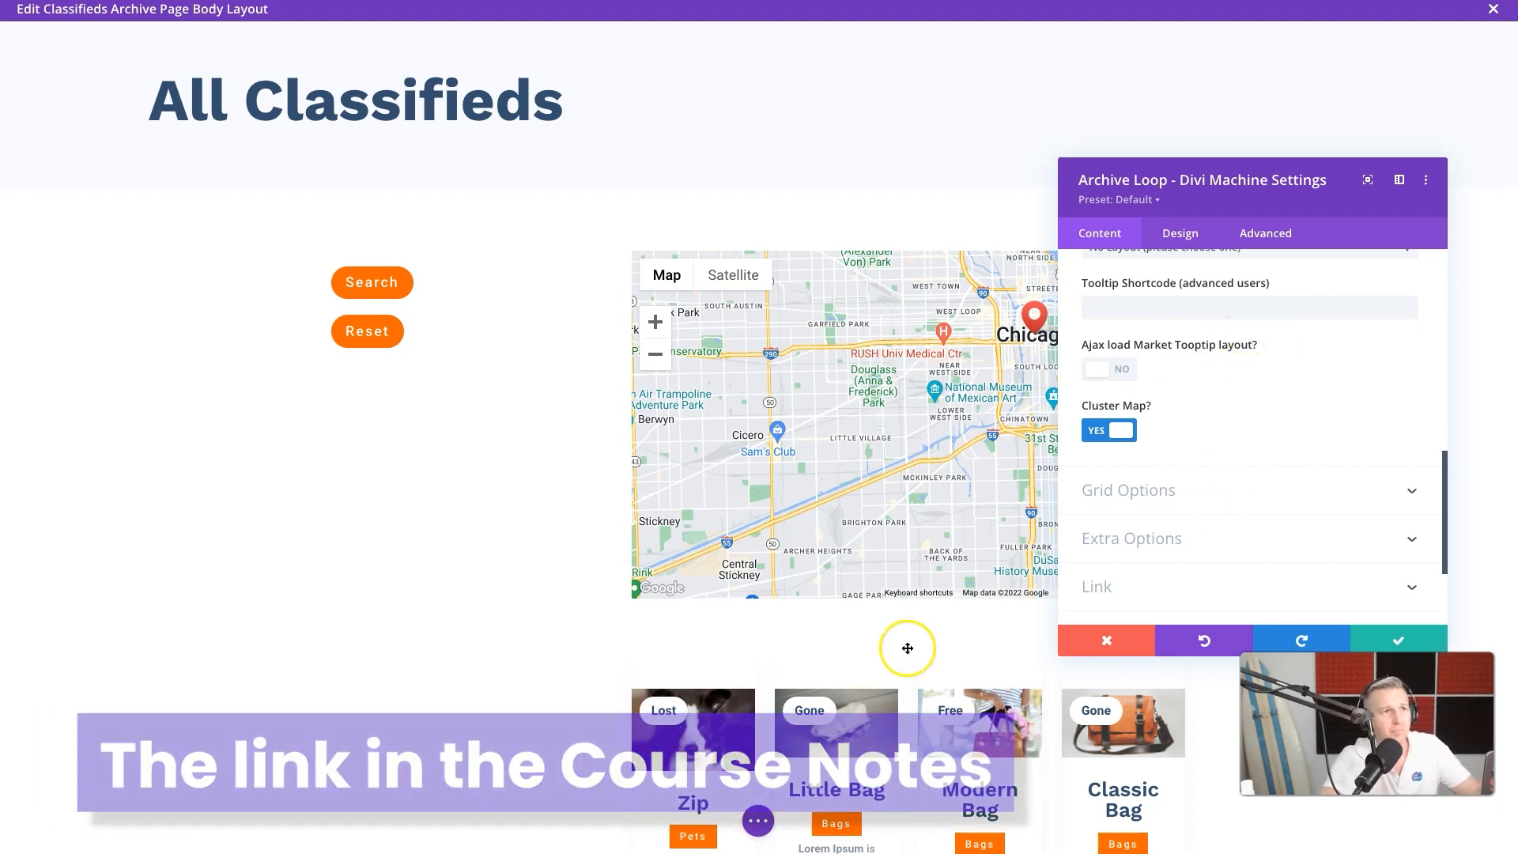
# Step: Set the archive loop's grid style to Masonry with Three grid columns and save the module settings
pyautogui.scroll(-5, 908, 649)
pyautogui.click(1121, 492)
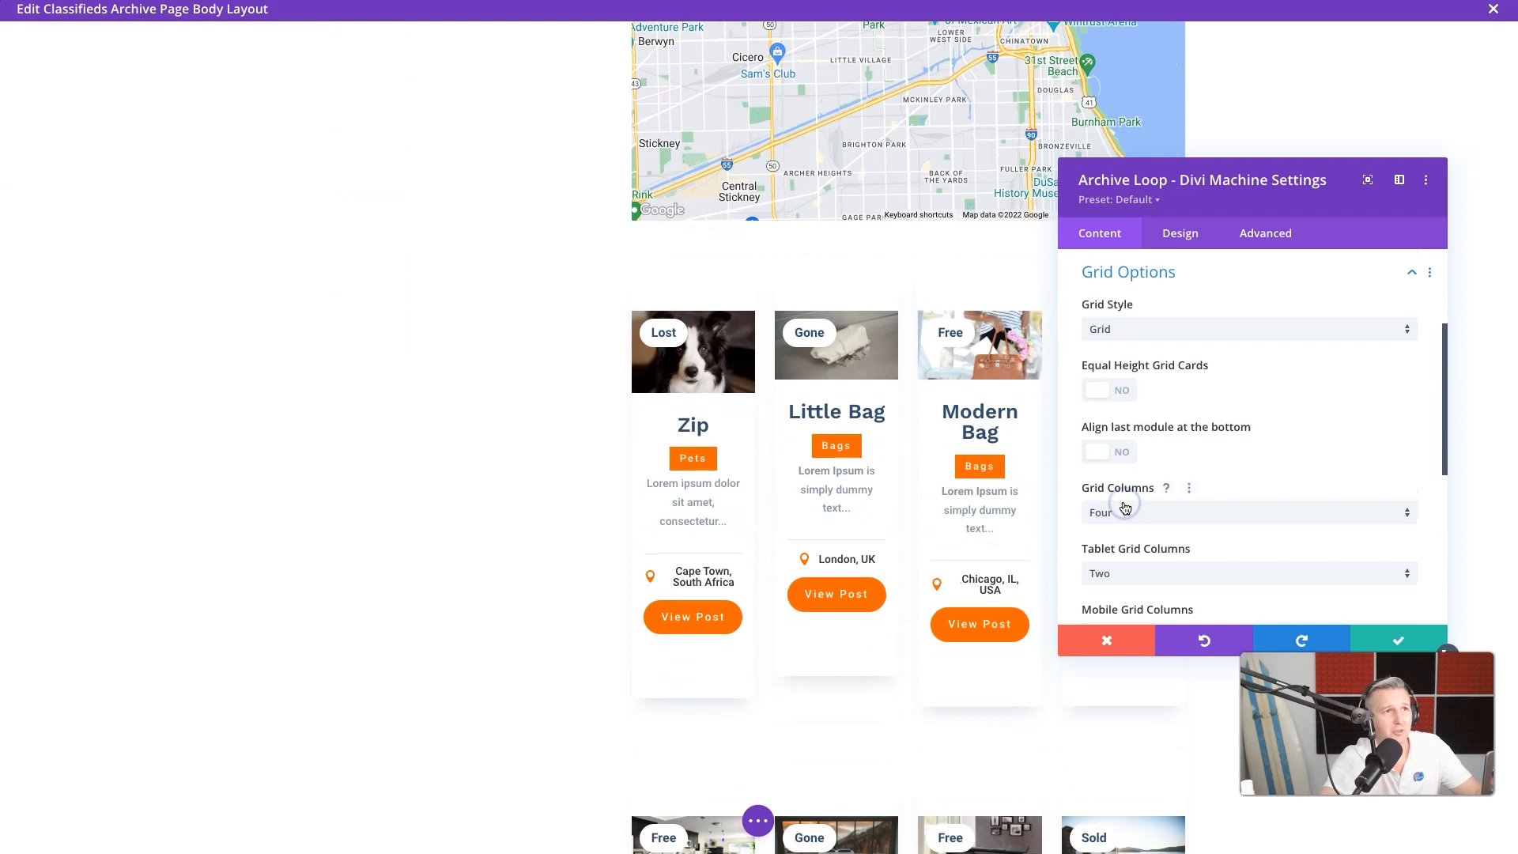
pyautogui.click(1123, 329)
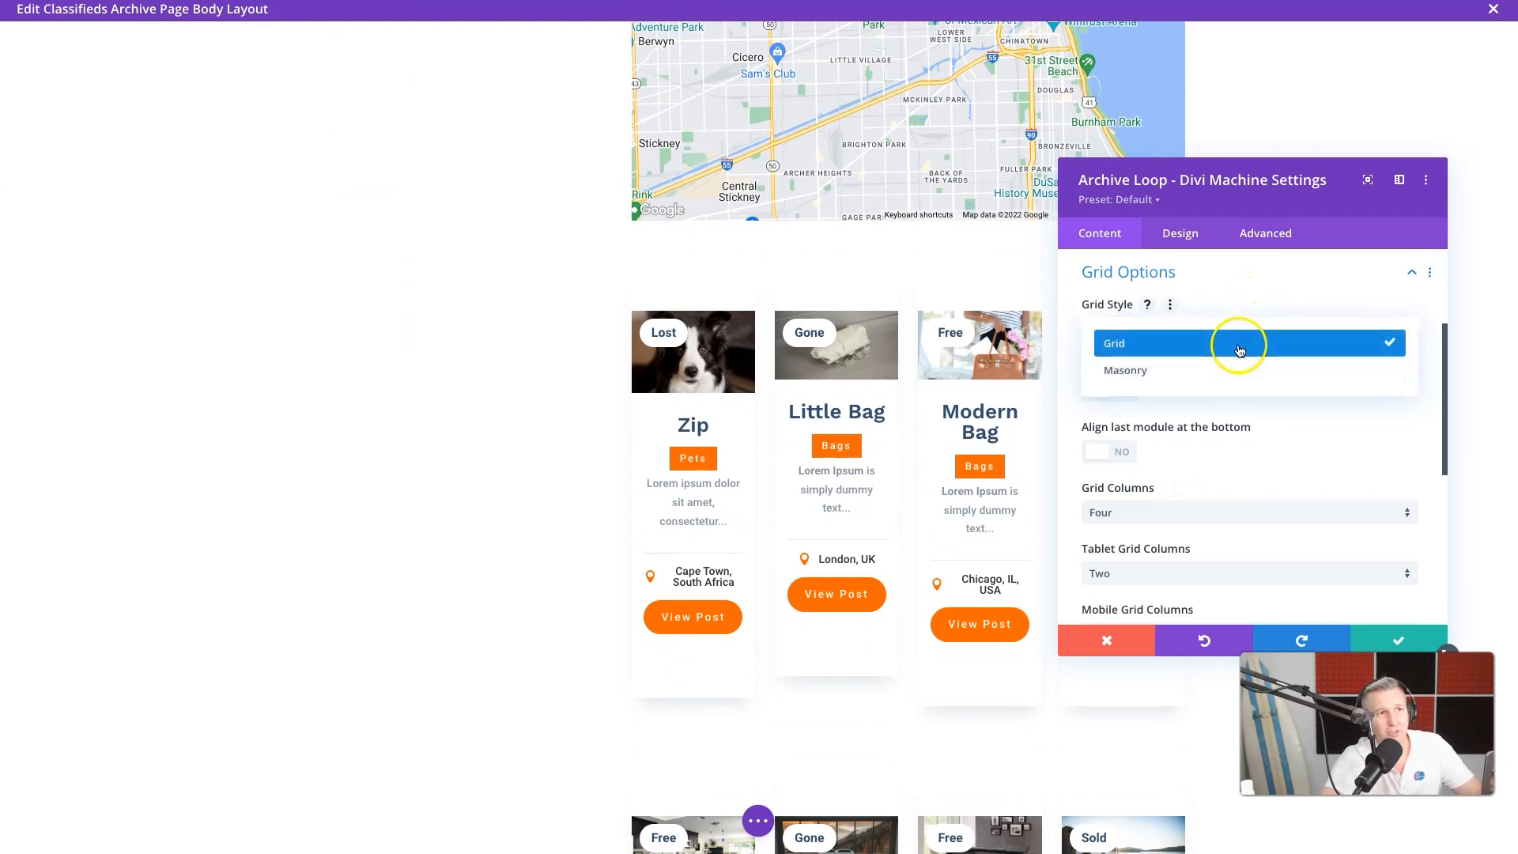
pyautogui.click(1233, 369)
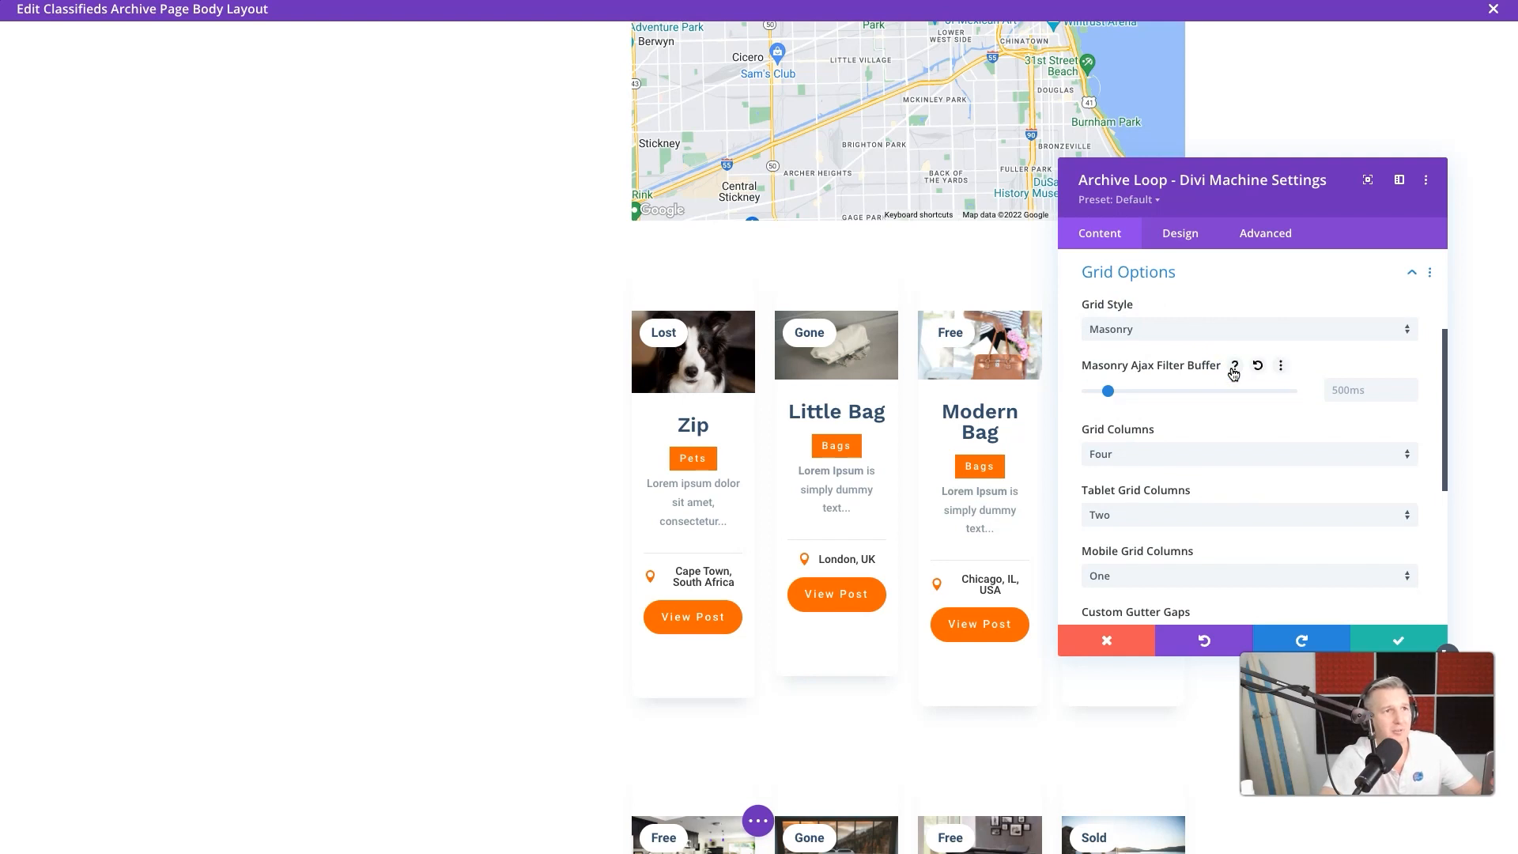
pyautogui.click(1210, 456)
pyautogui.click(1193, 521)
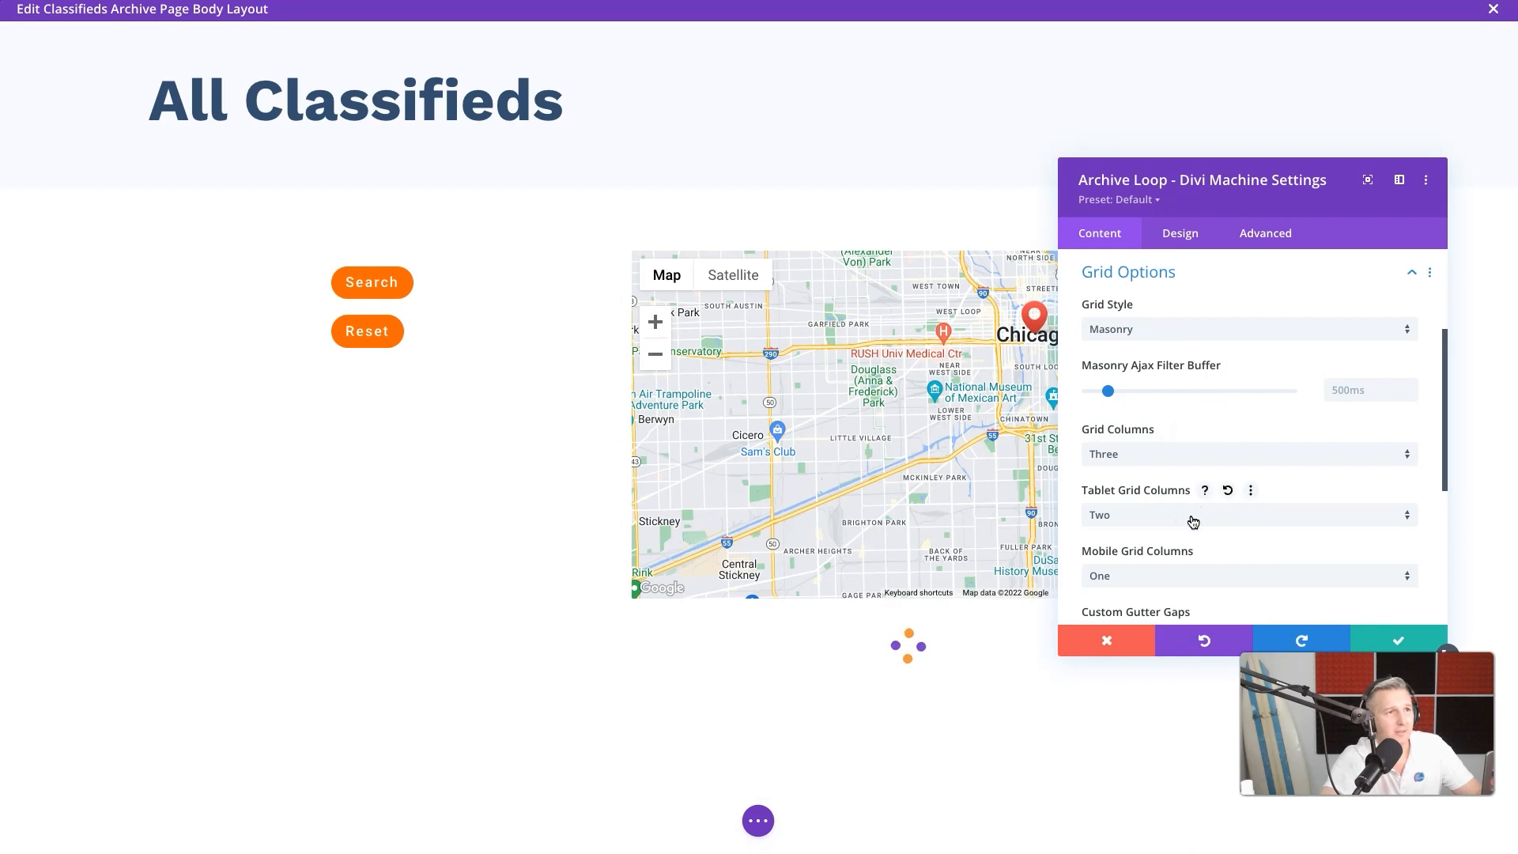
pyautogui.scroll(-6, 914, 735)
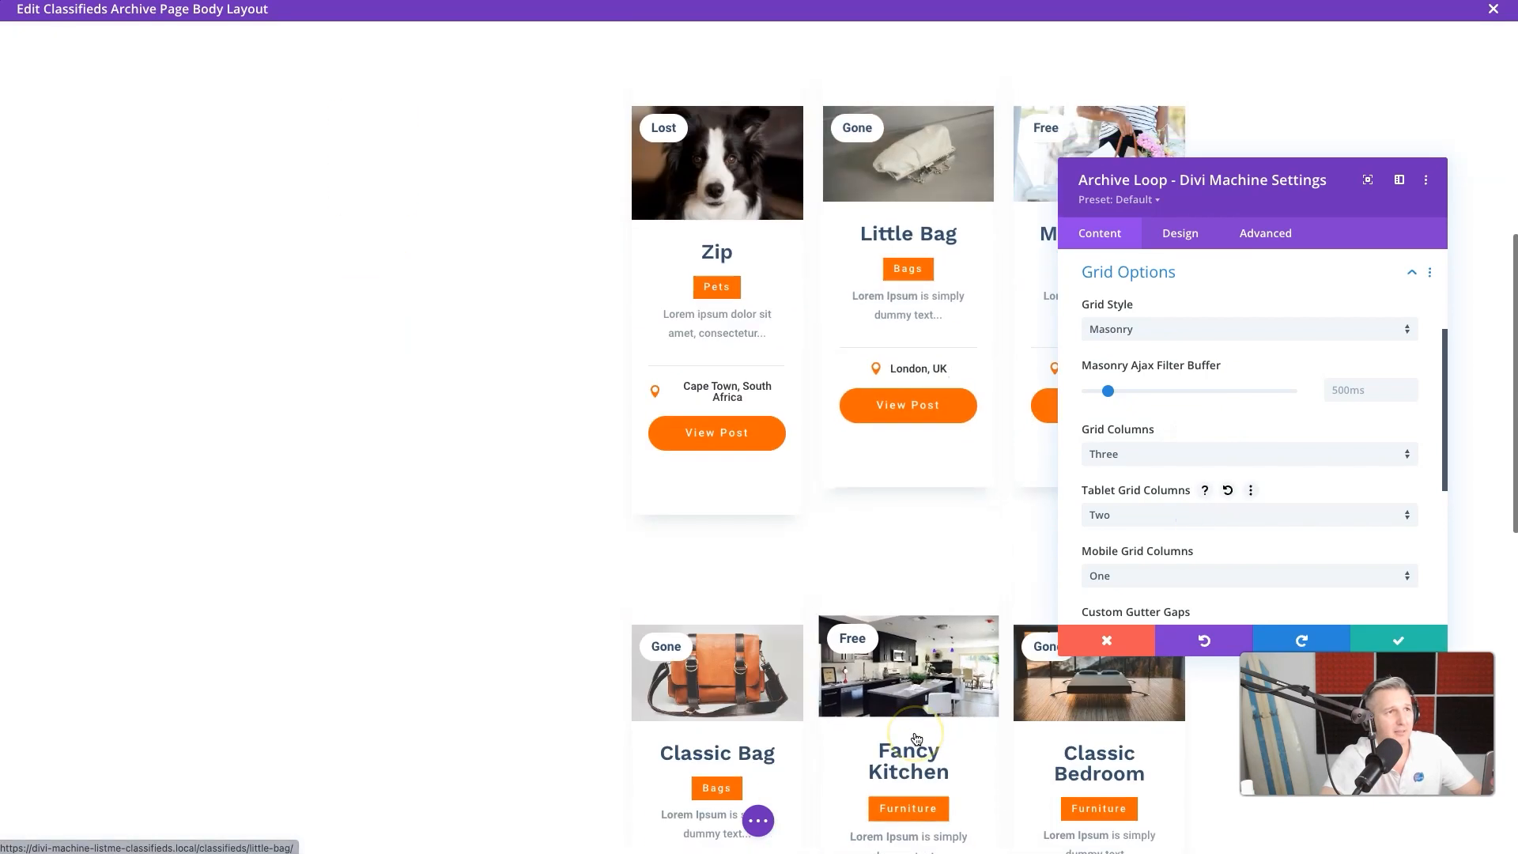
pyautogui.scroll(-10, 1192, 370)
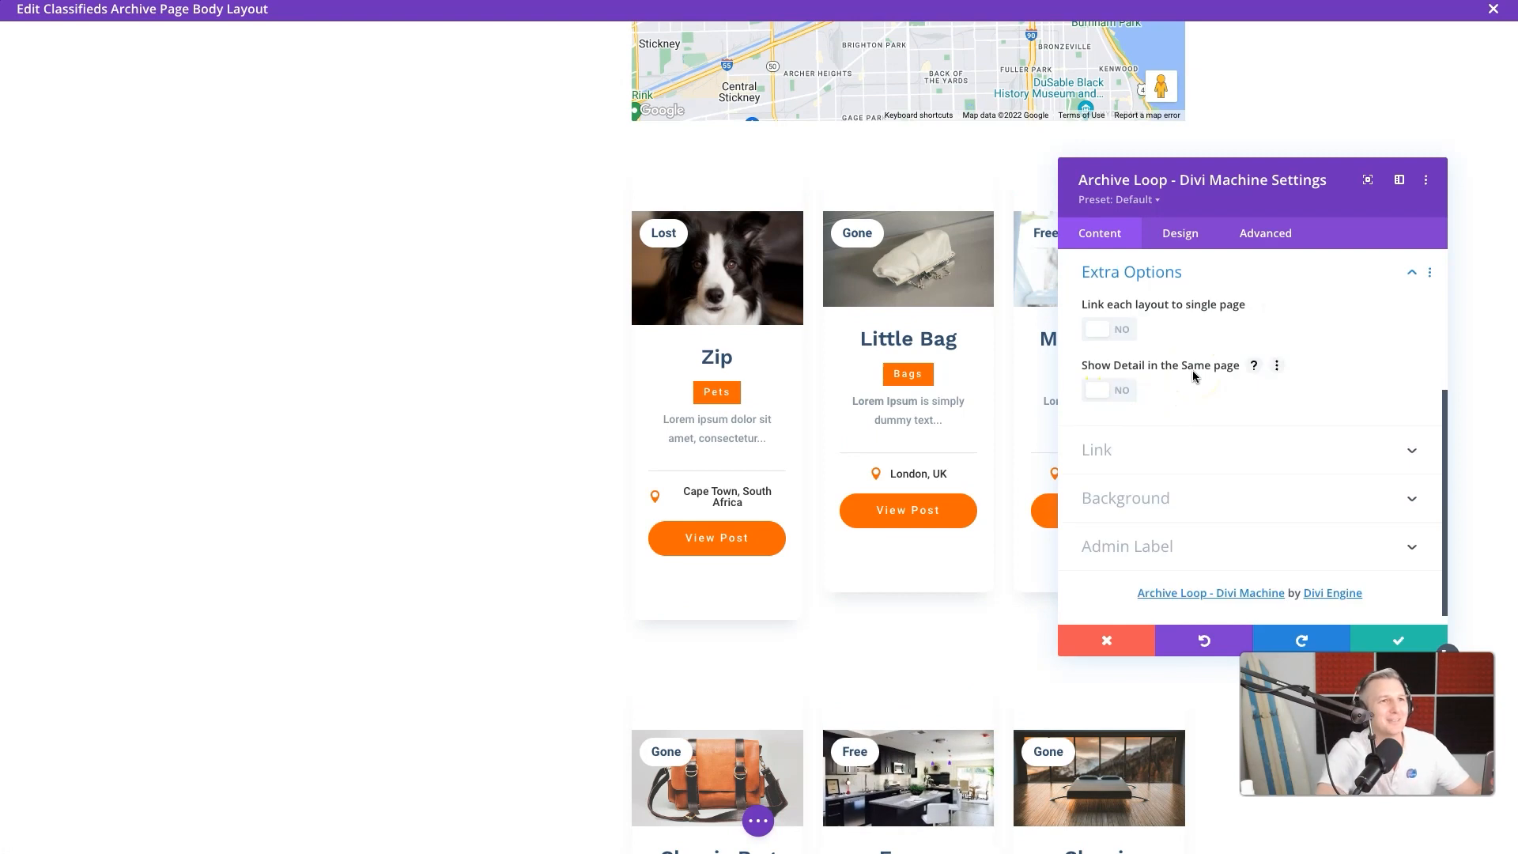
pyautogui.click(1394, 637)
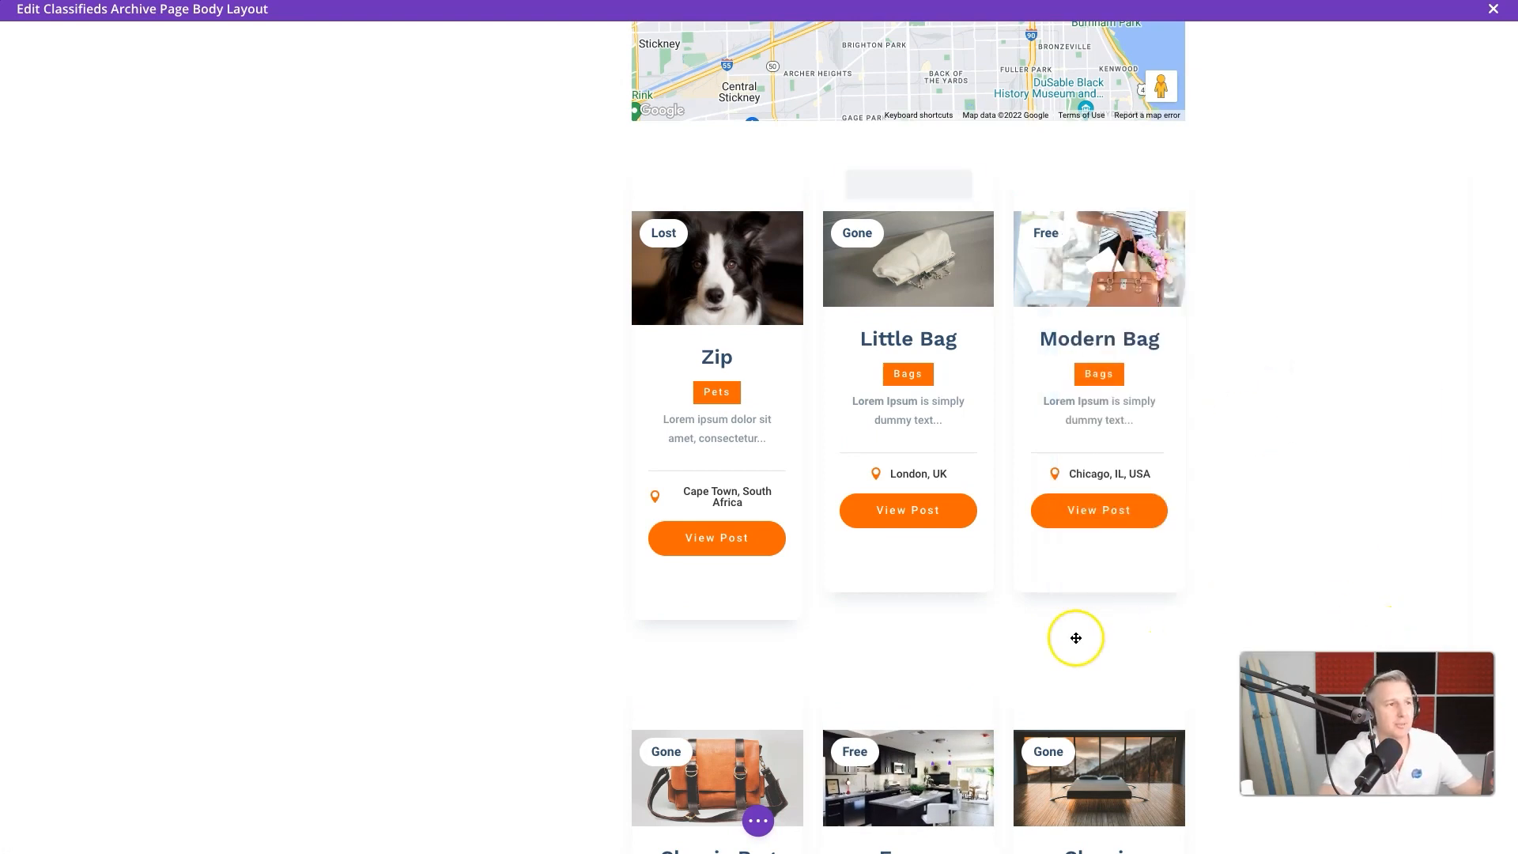
# Step: Save the Classifieds archive body layout, close its editor and save the Theme Builder changes
pyautogui.click(757, 821)
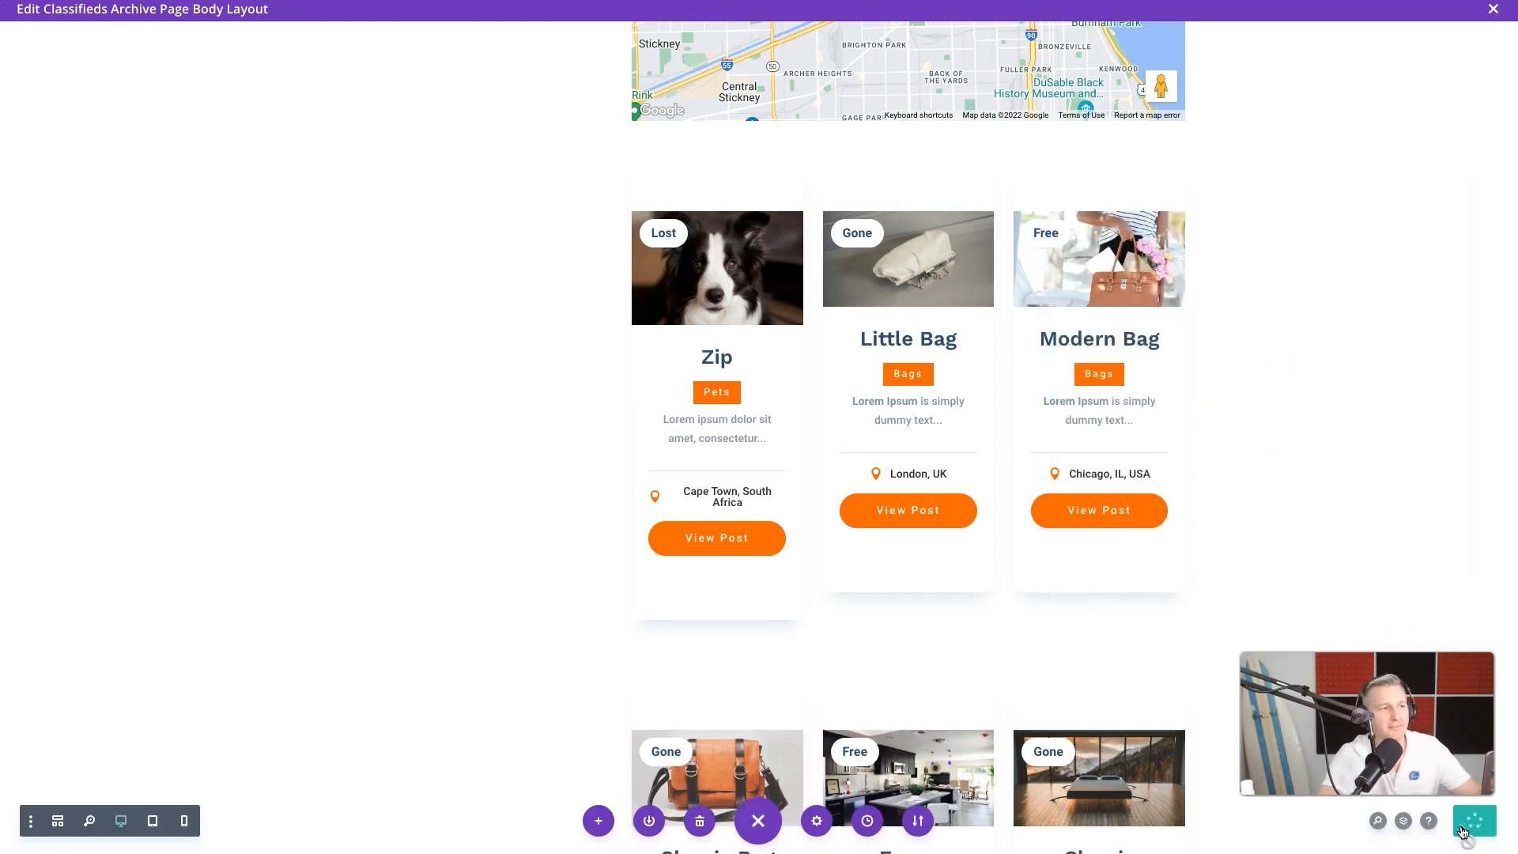
pyautogui.click(1492, 9)
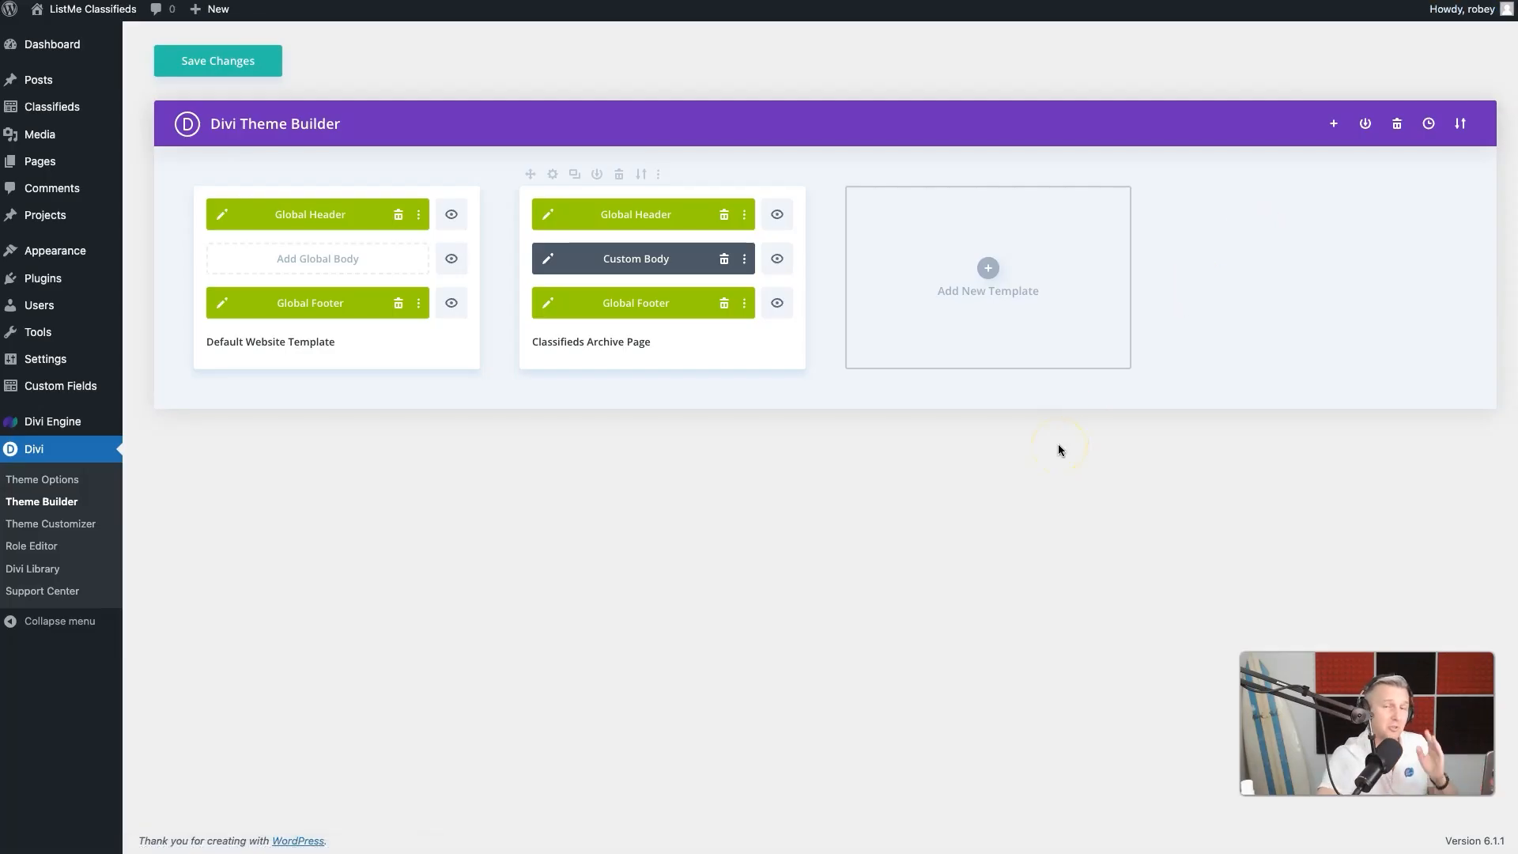
pyautogui.click(200, 61)
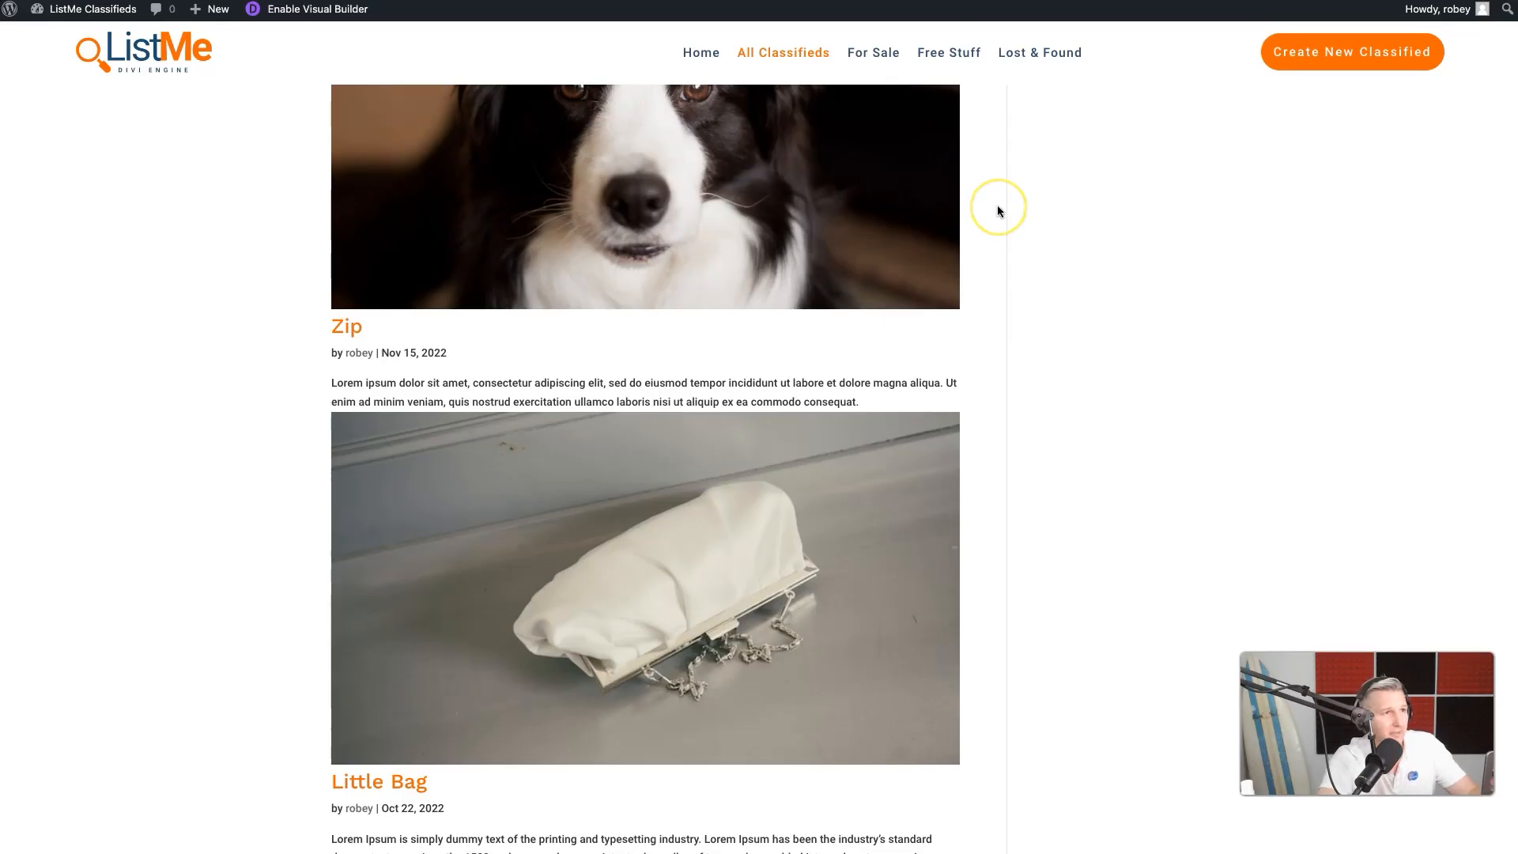
# Step: Reload the live All Classifieds page and examine its masonry listing cards and map
pyautogui.click(953, 271)
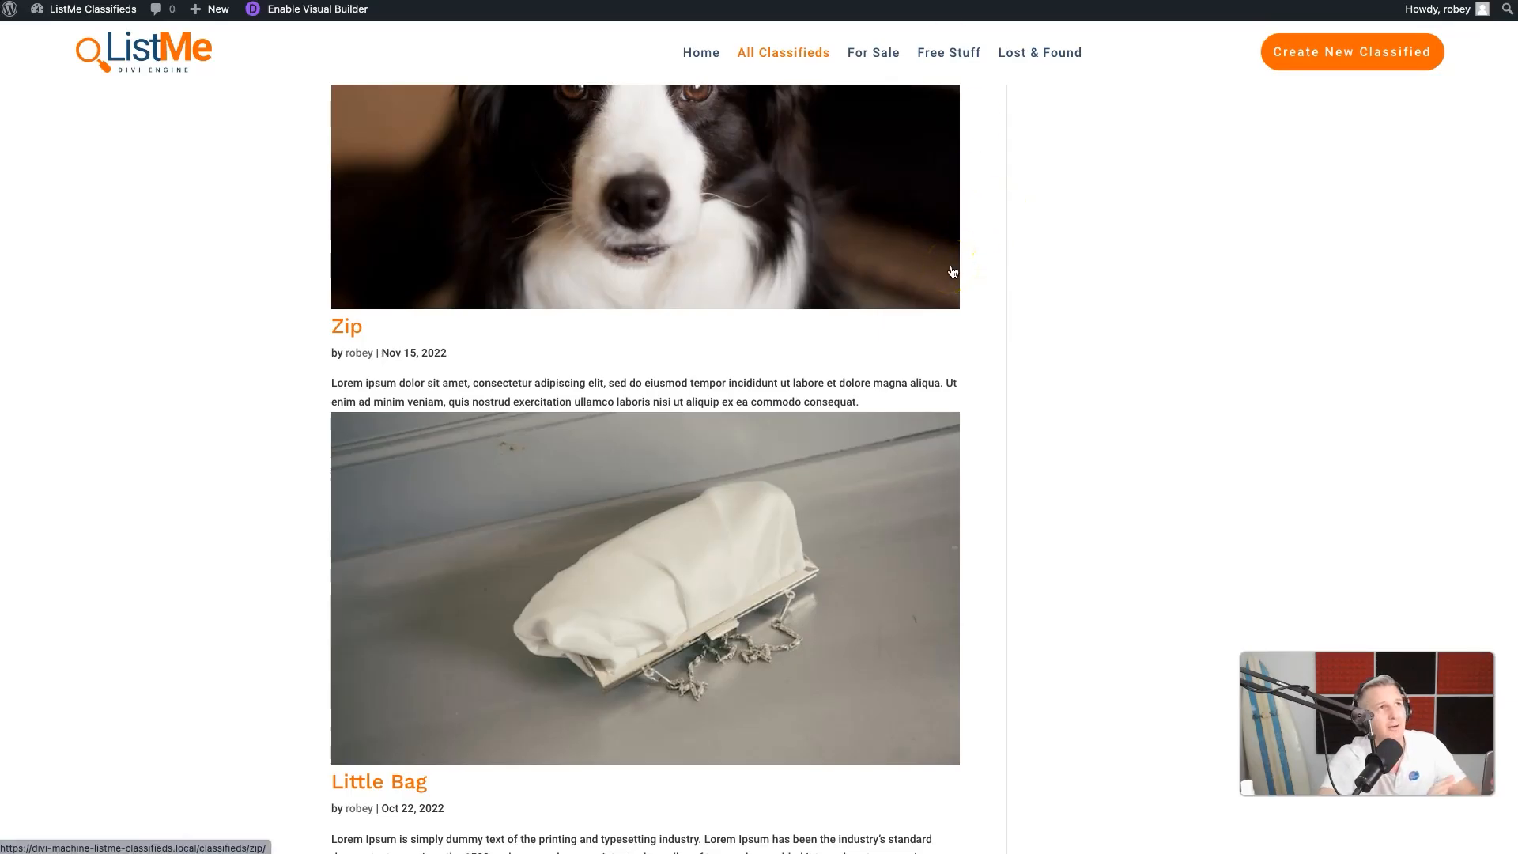
pyautogui.press('super+r')
pyautogui.scroll(-2, 585, 586)
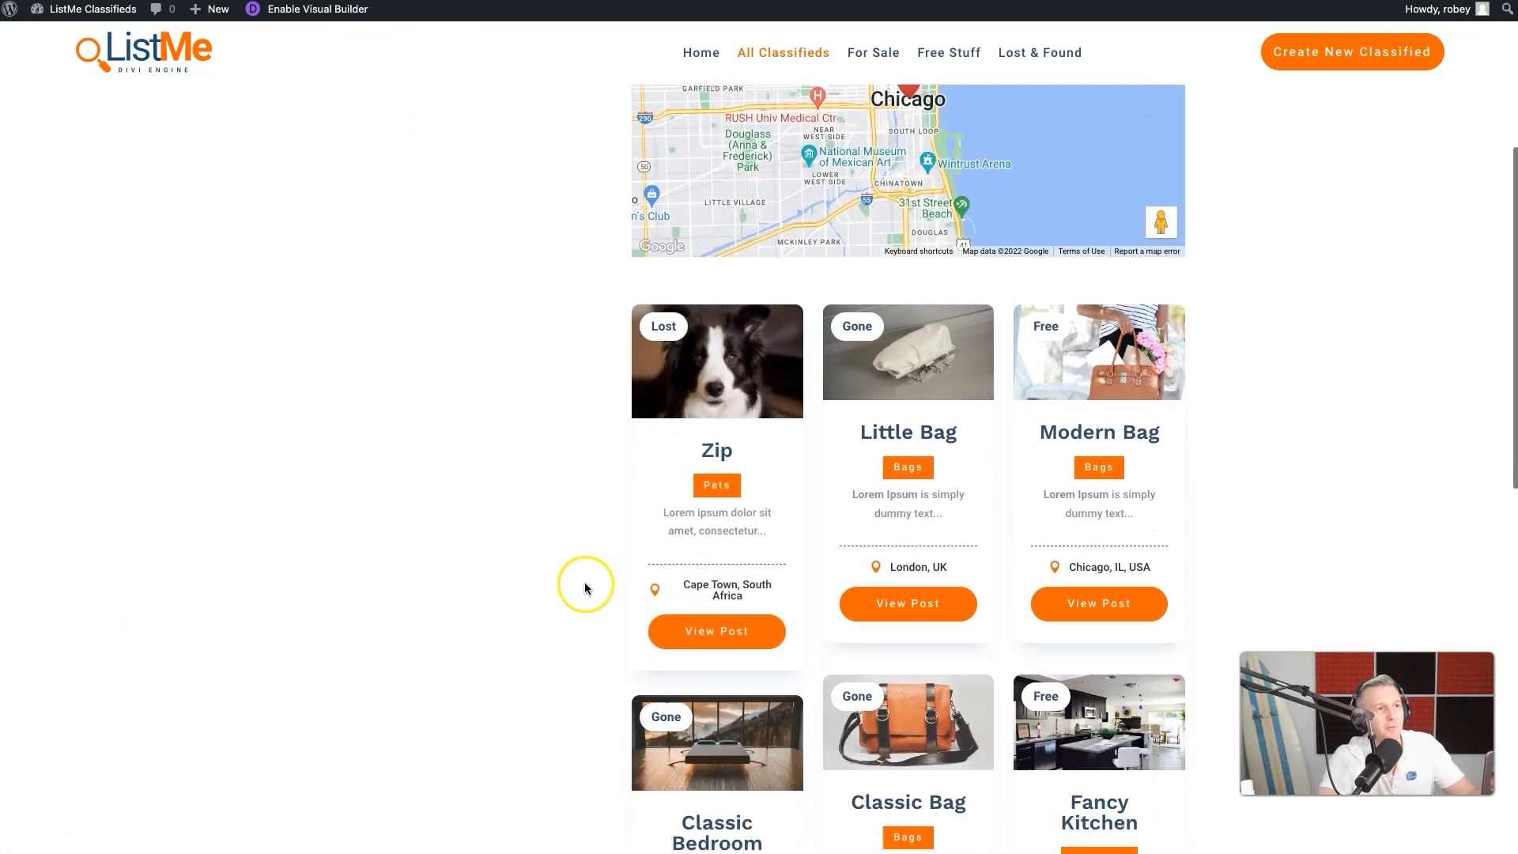
pyautogui.scroll(-3, 585, 582)
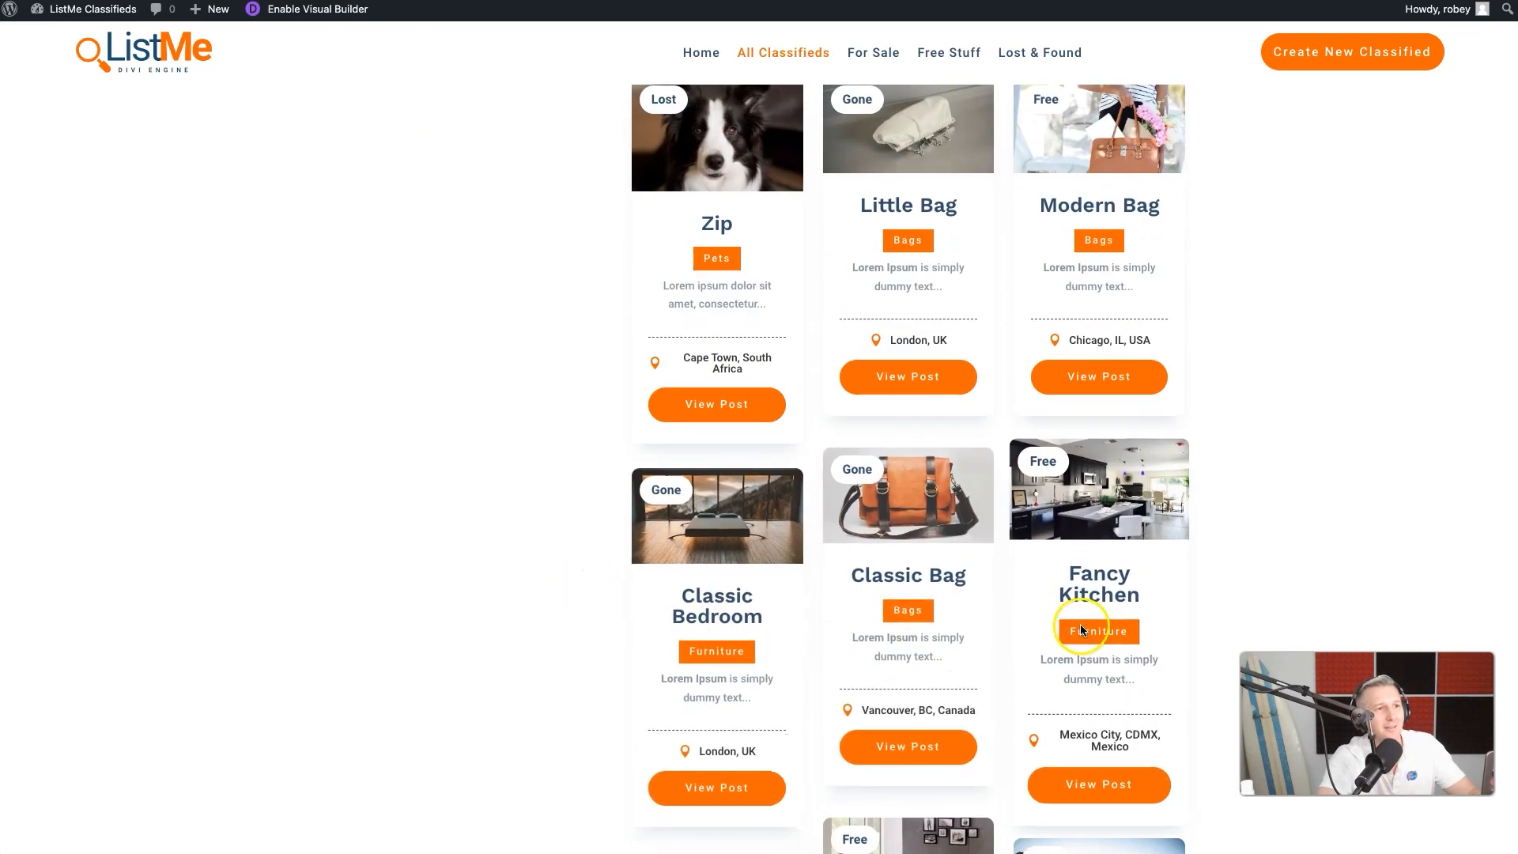
pyautogui.scroll(8, 933, 506)
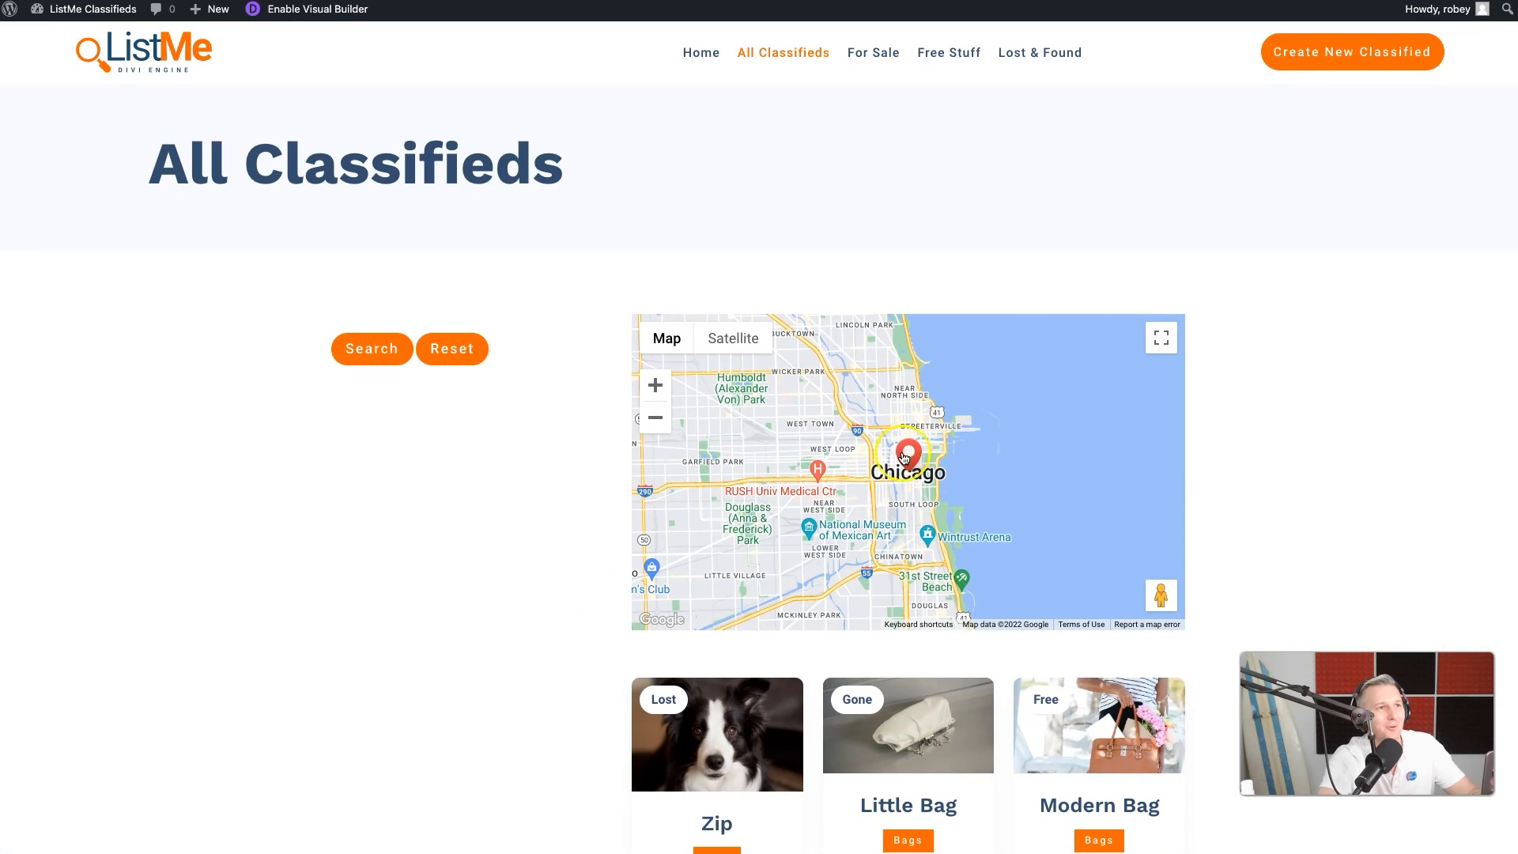
pyautogui.scroll(-6, 844, 507)
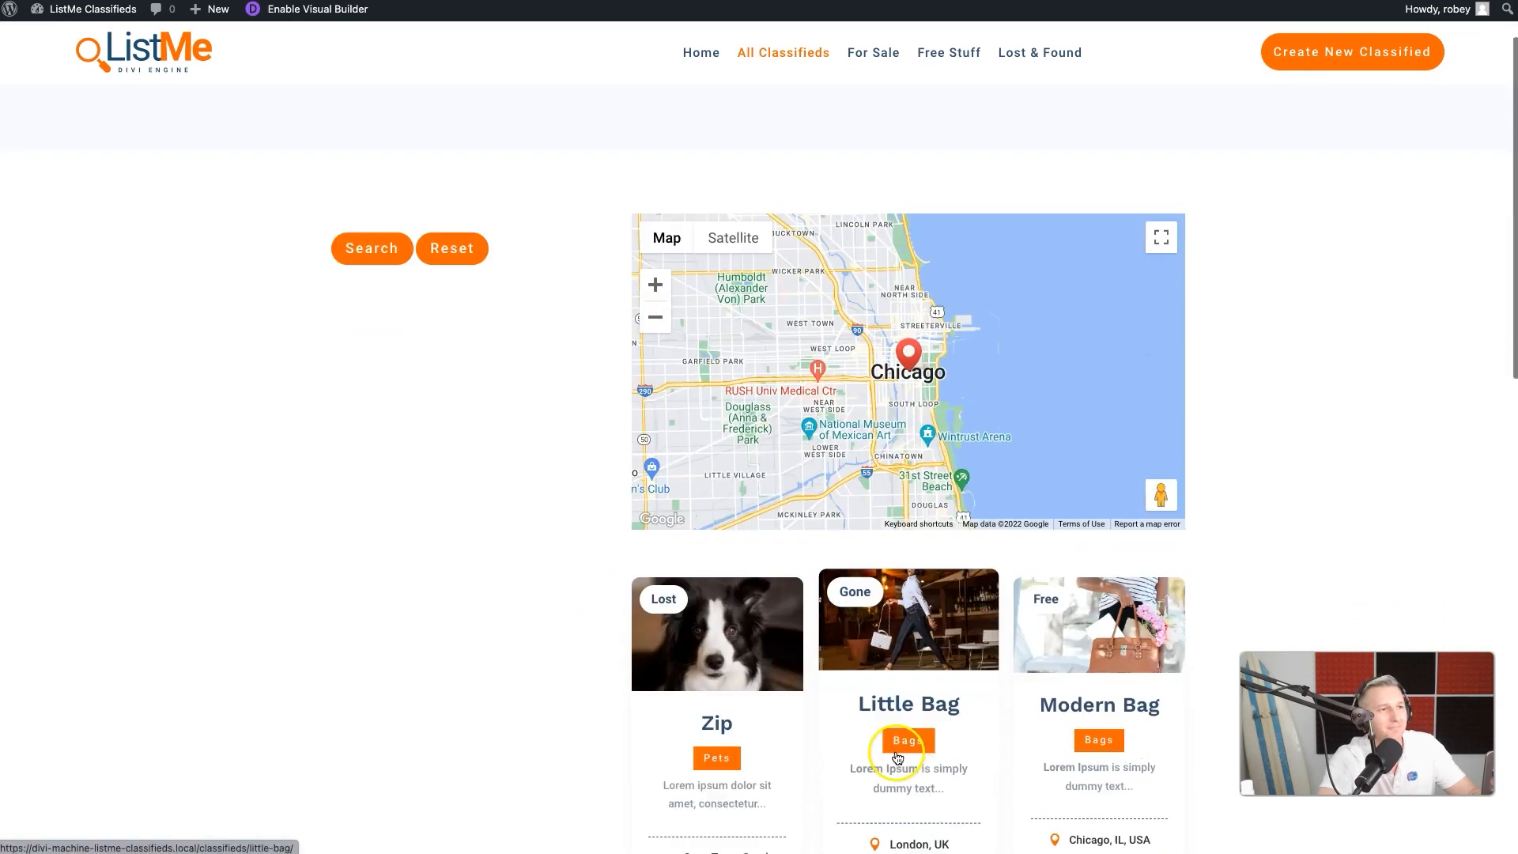
pyautogui.scroll(4, 887, 462)
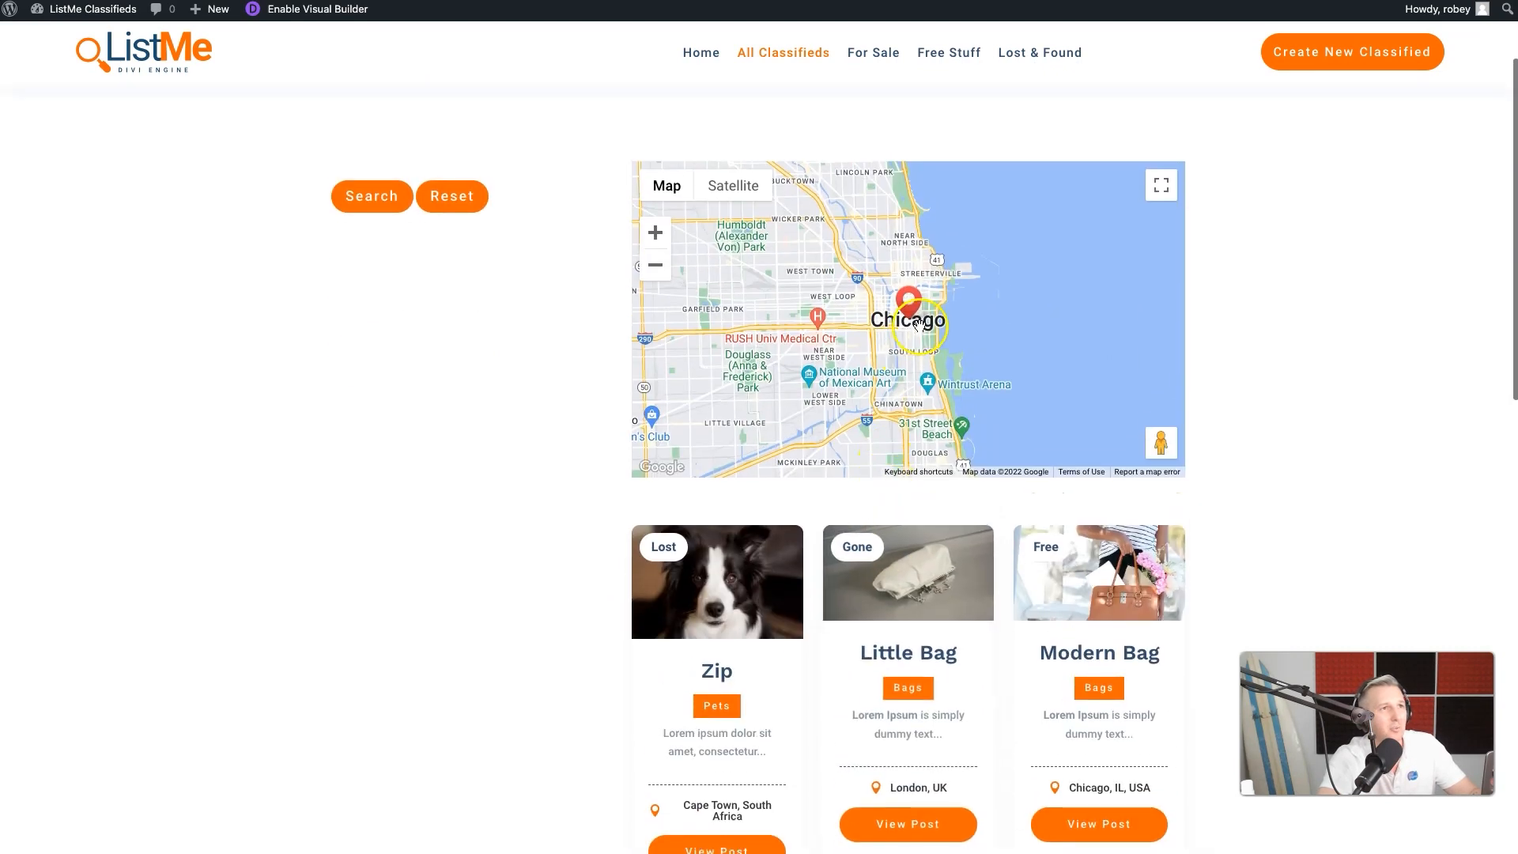
# Step: Zoom the live page's map far out and back in to check which markers it shows
pyautogui.click(654, 265)
pyautogui.click(653, 267)
pyautogui.click(651, 269)
pyautogui.click(649, 278)
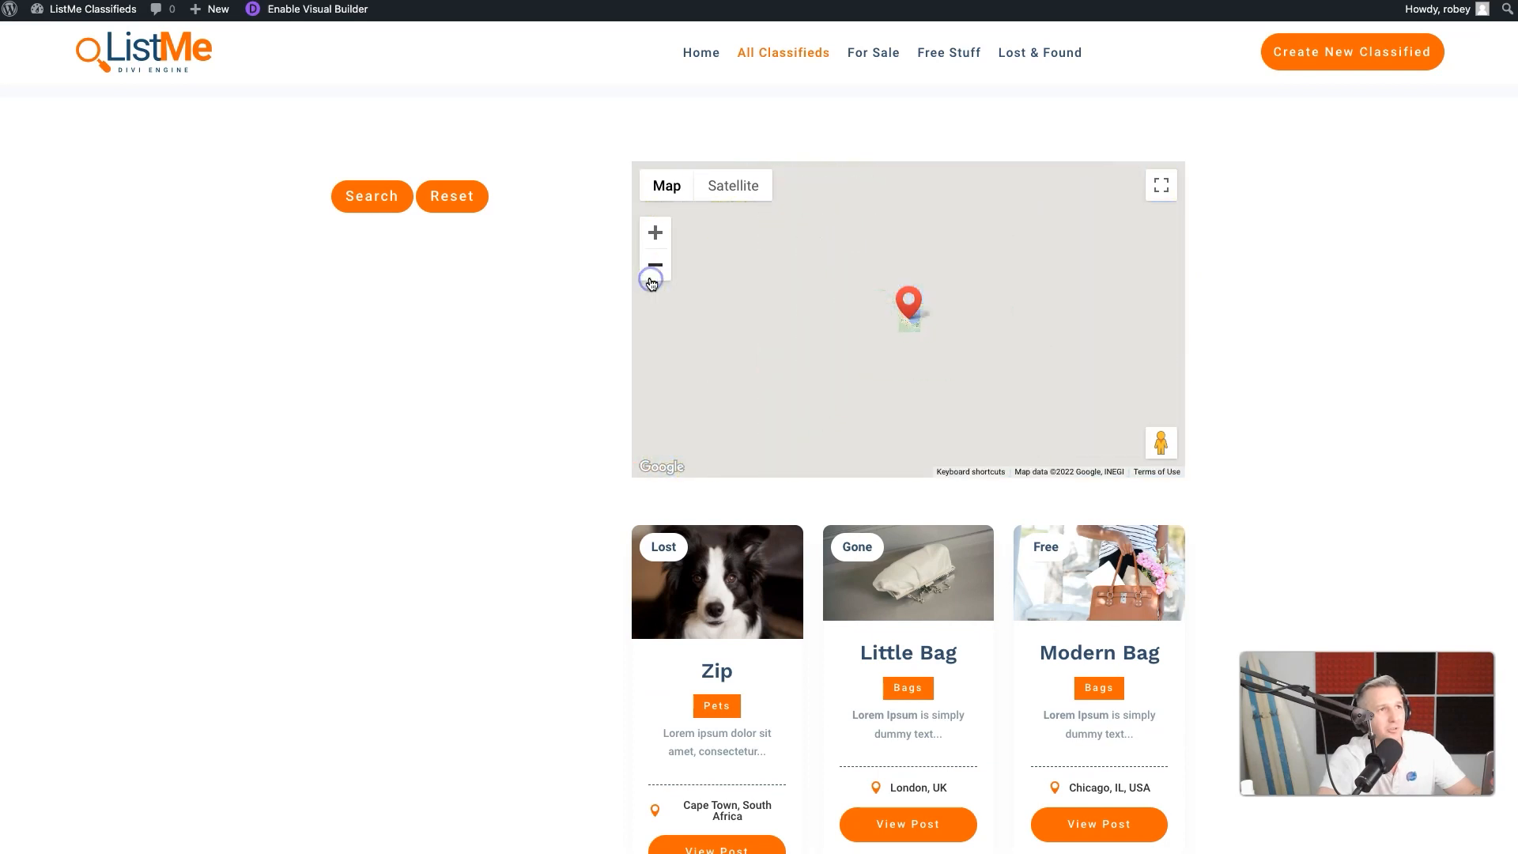
pyautogui.click(654, 235)
pyautogui.click(655, 236)
pyautogui.click(655, 237)
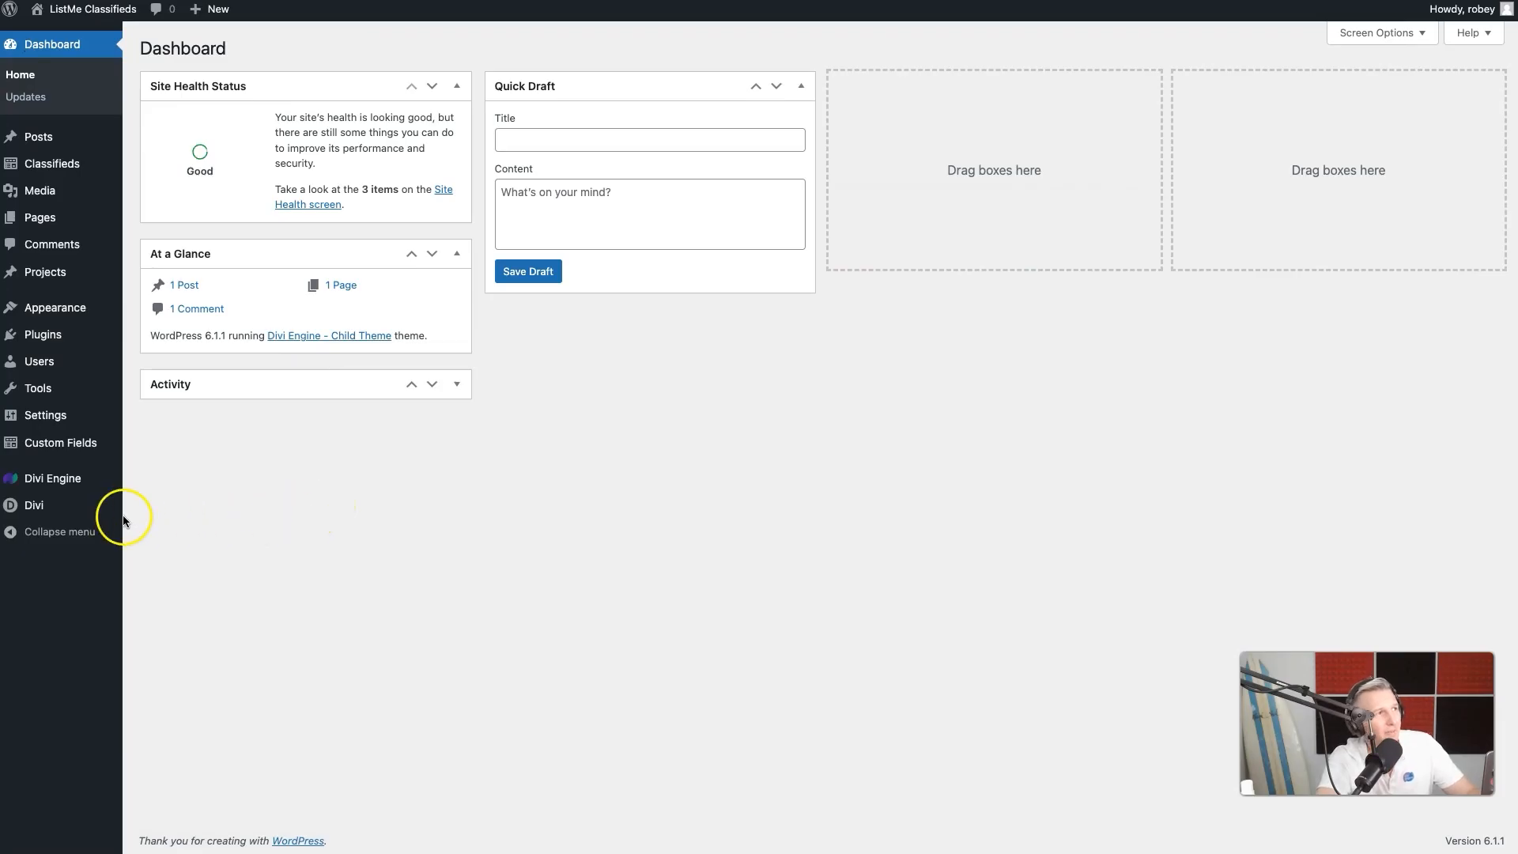
# Step: Open the Module Overrides section of Divi Engine's Machine Settings in the WordPress admin
pyautogui.moveTo(47, 478)
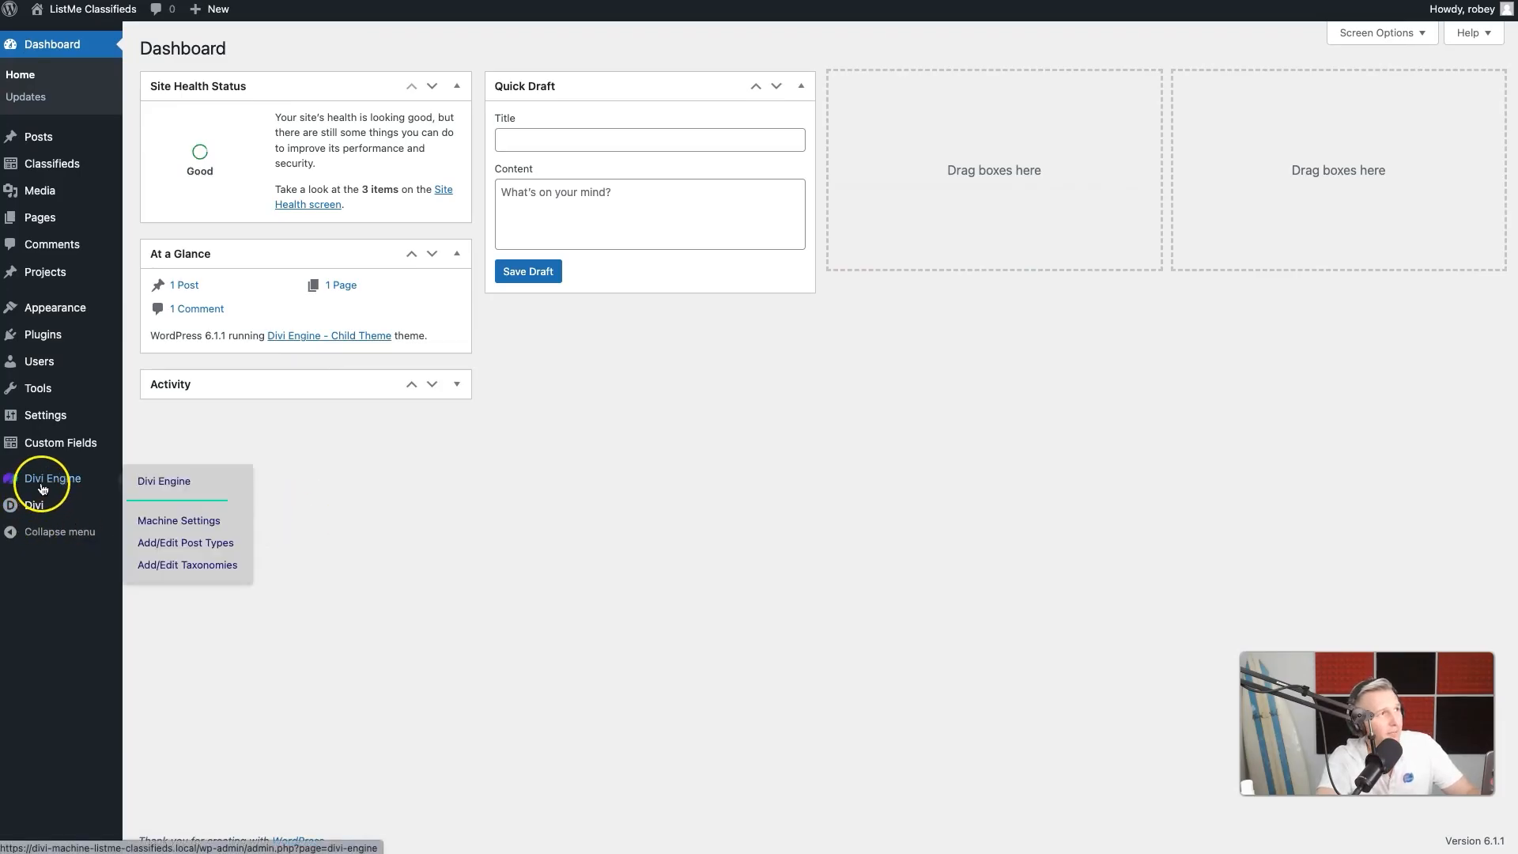
pyautogui.click(188, 522)
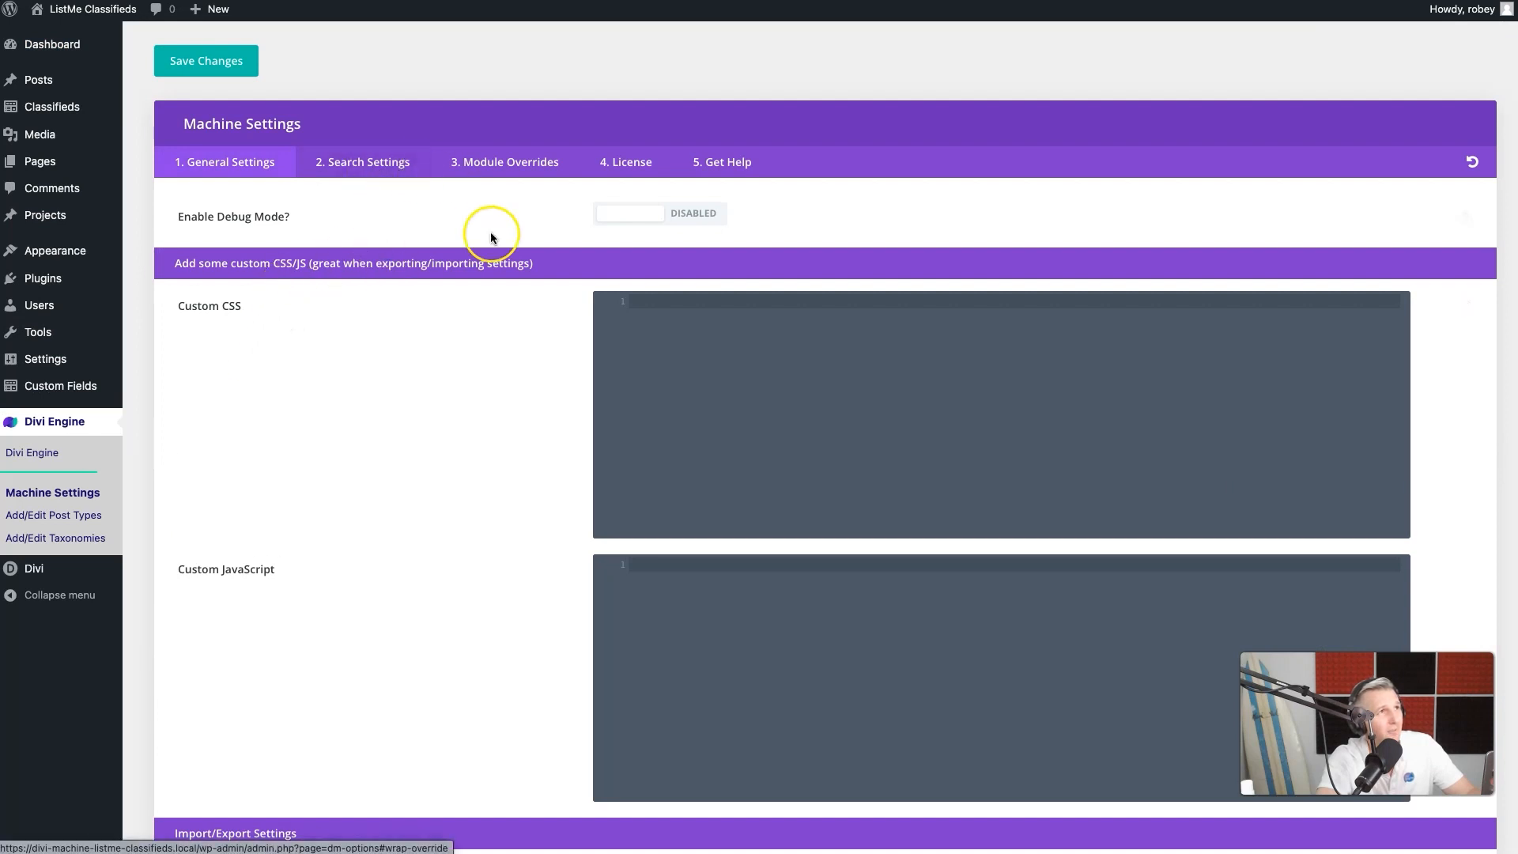
pyautogui.scroll(-5, 490, 237)
pyautogui.scroll(10, 490, 237)
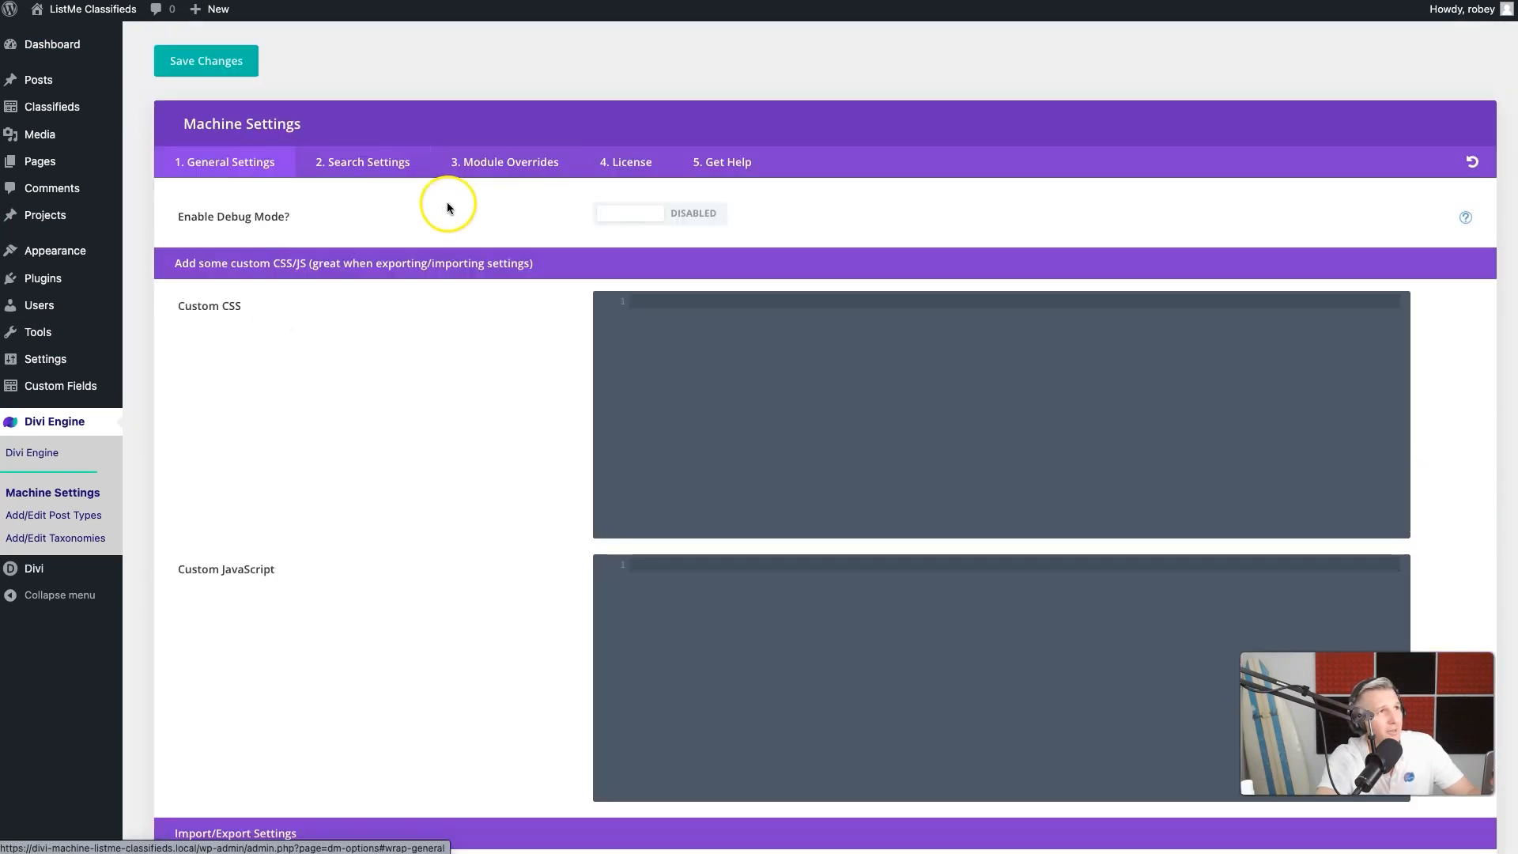
pyautogui.click(515, 169)
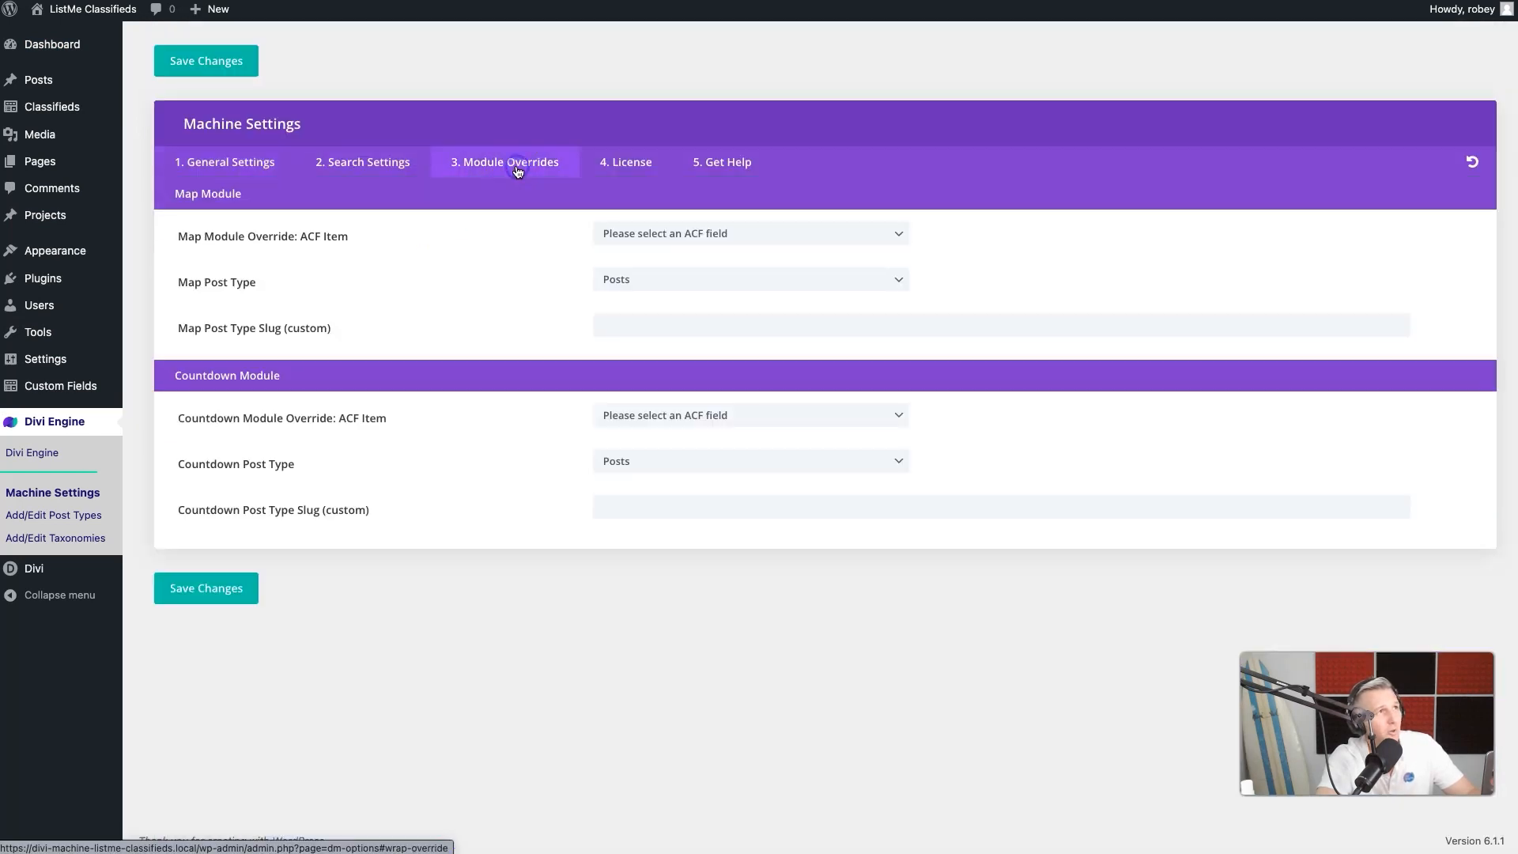
# Step: Override the Map Module with the Location ACF field, set its post type to Classifieds, and save the Machine Settings
pyautogui.click(648, 234)
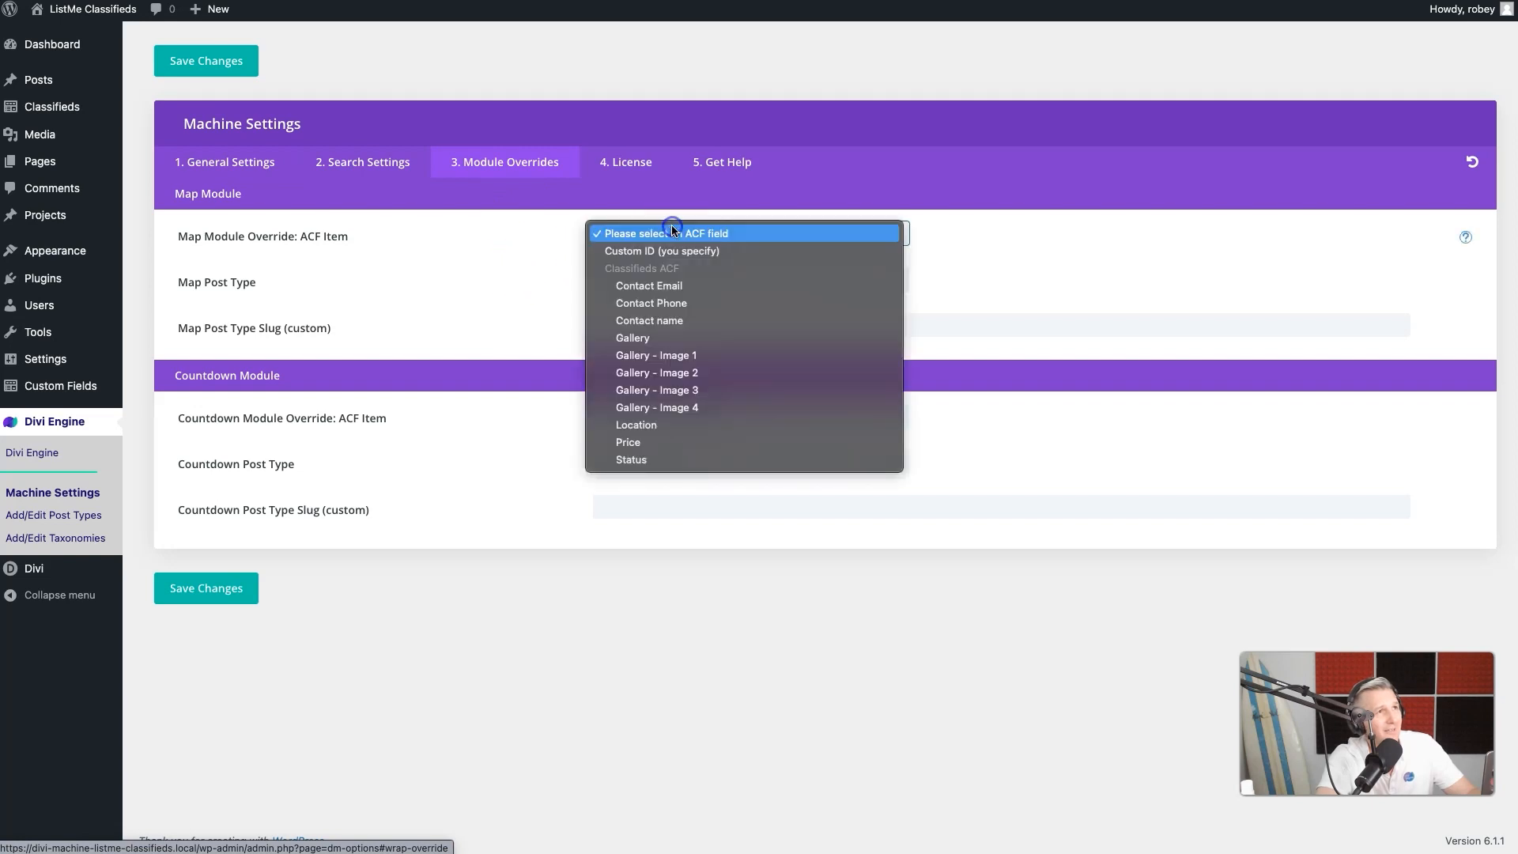
pyautogui.click(679, 424)
pyautogui.click(658, 281)
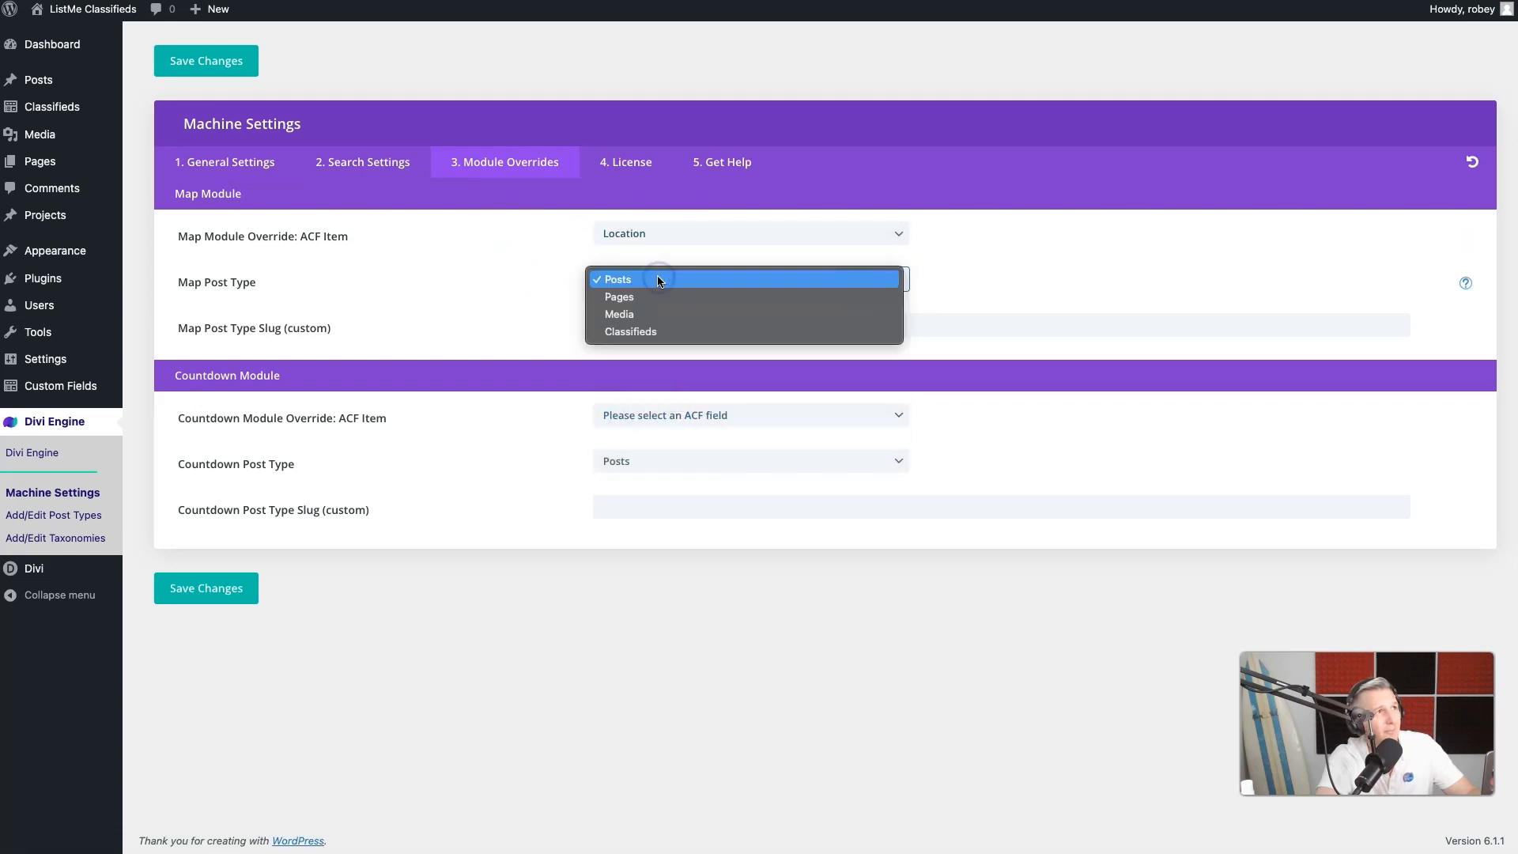
pyautogui.click(667, 331)
pyautogui.click(453, 315)
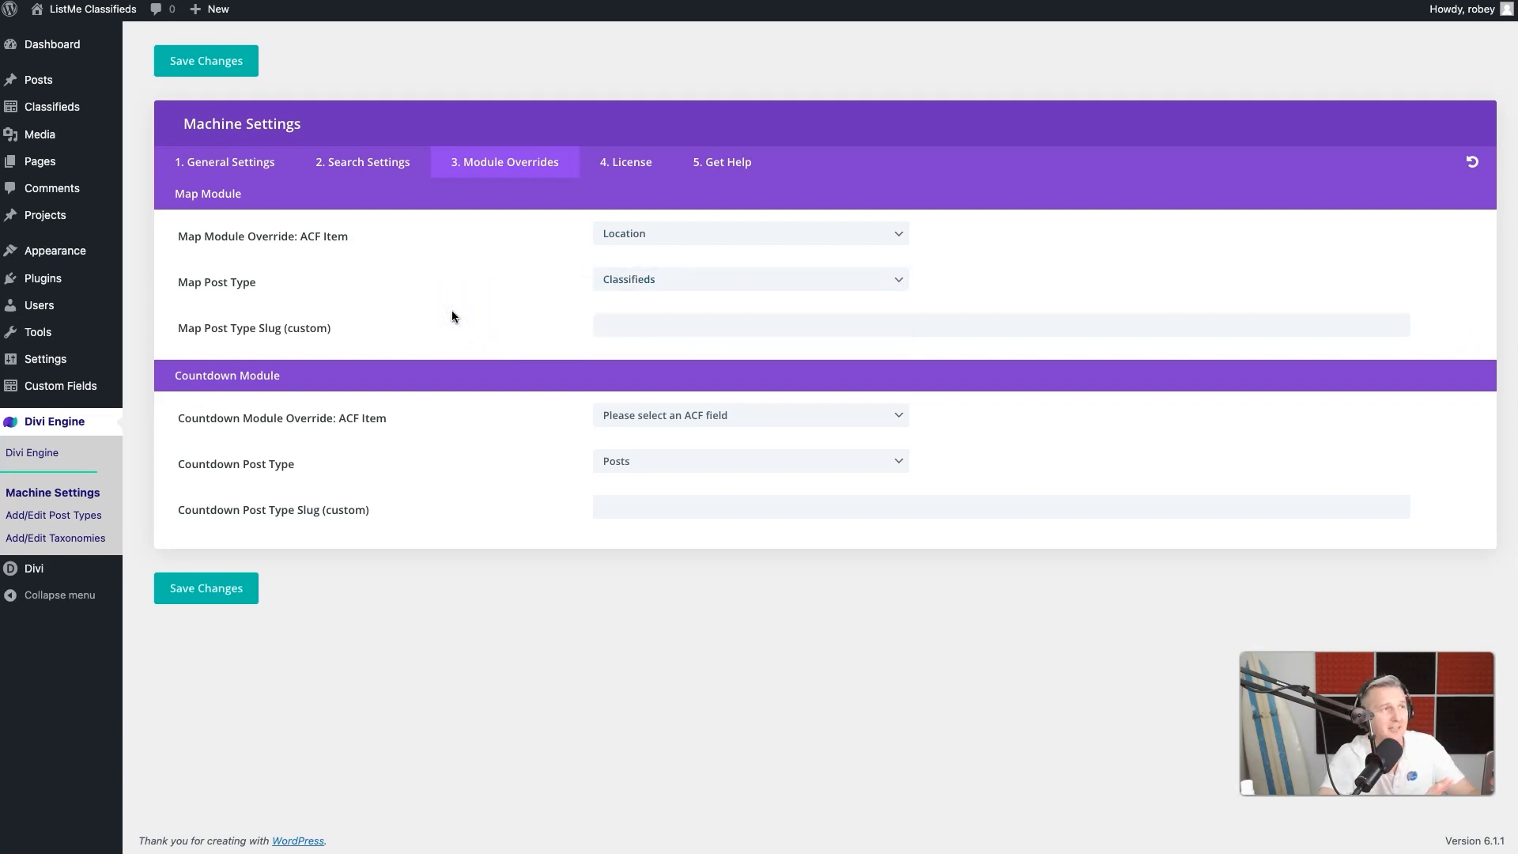
pyautogui.click(220, 589)
# Step: Check the live All Classifieds page's map by zooming it out and panning to look for other listing markers
pyautogui.click(614, 136)
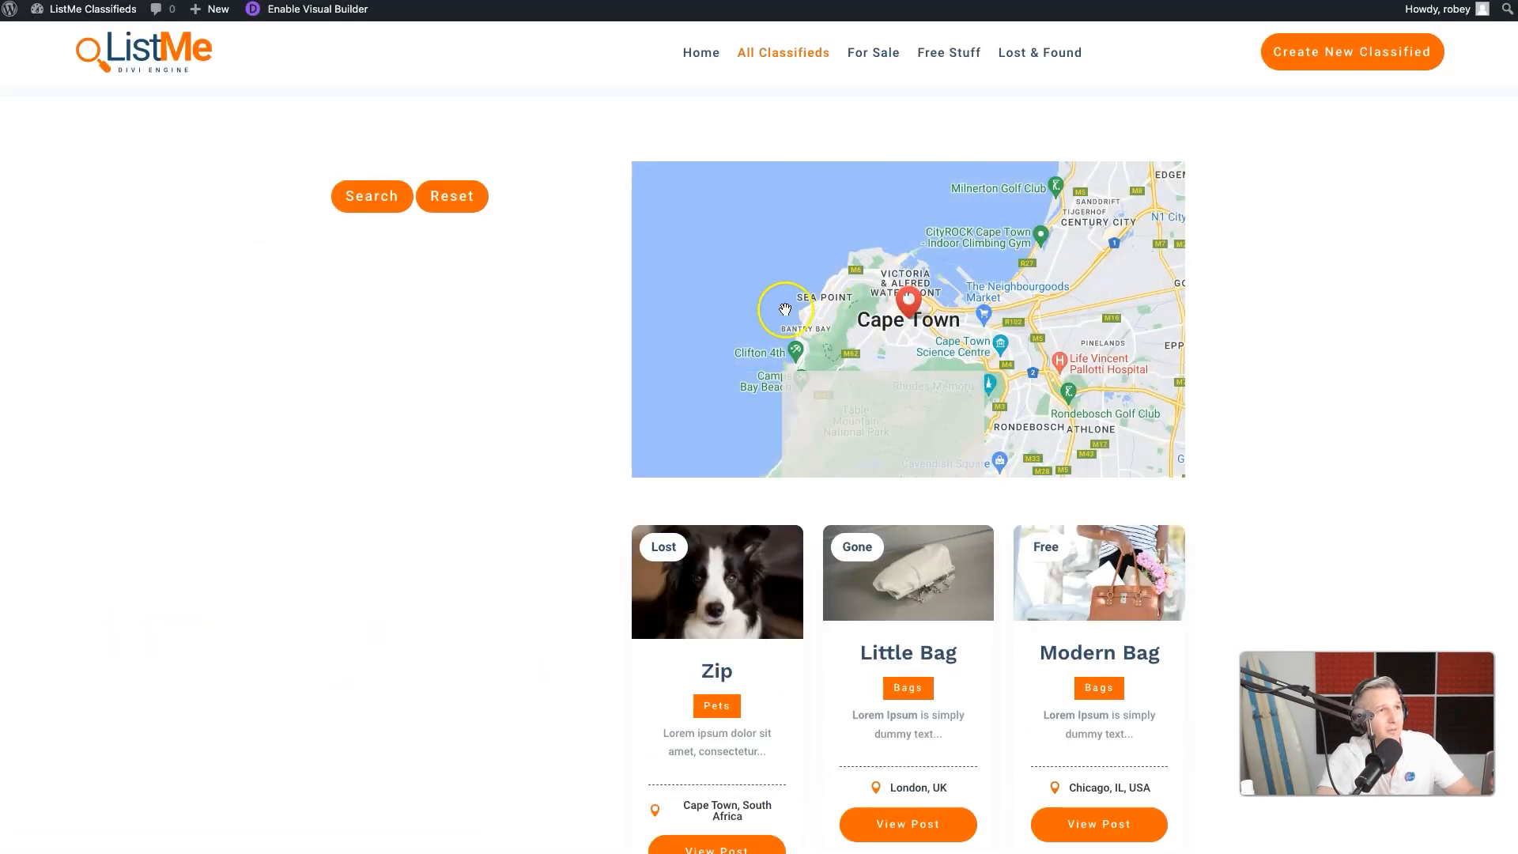
pyautogui.click(656, 265)
pyautogui.click(656, 265)
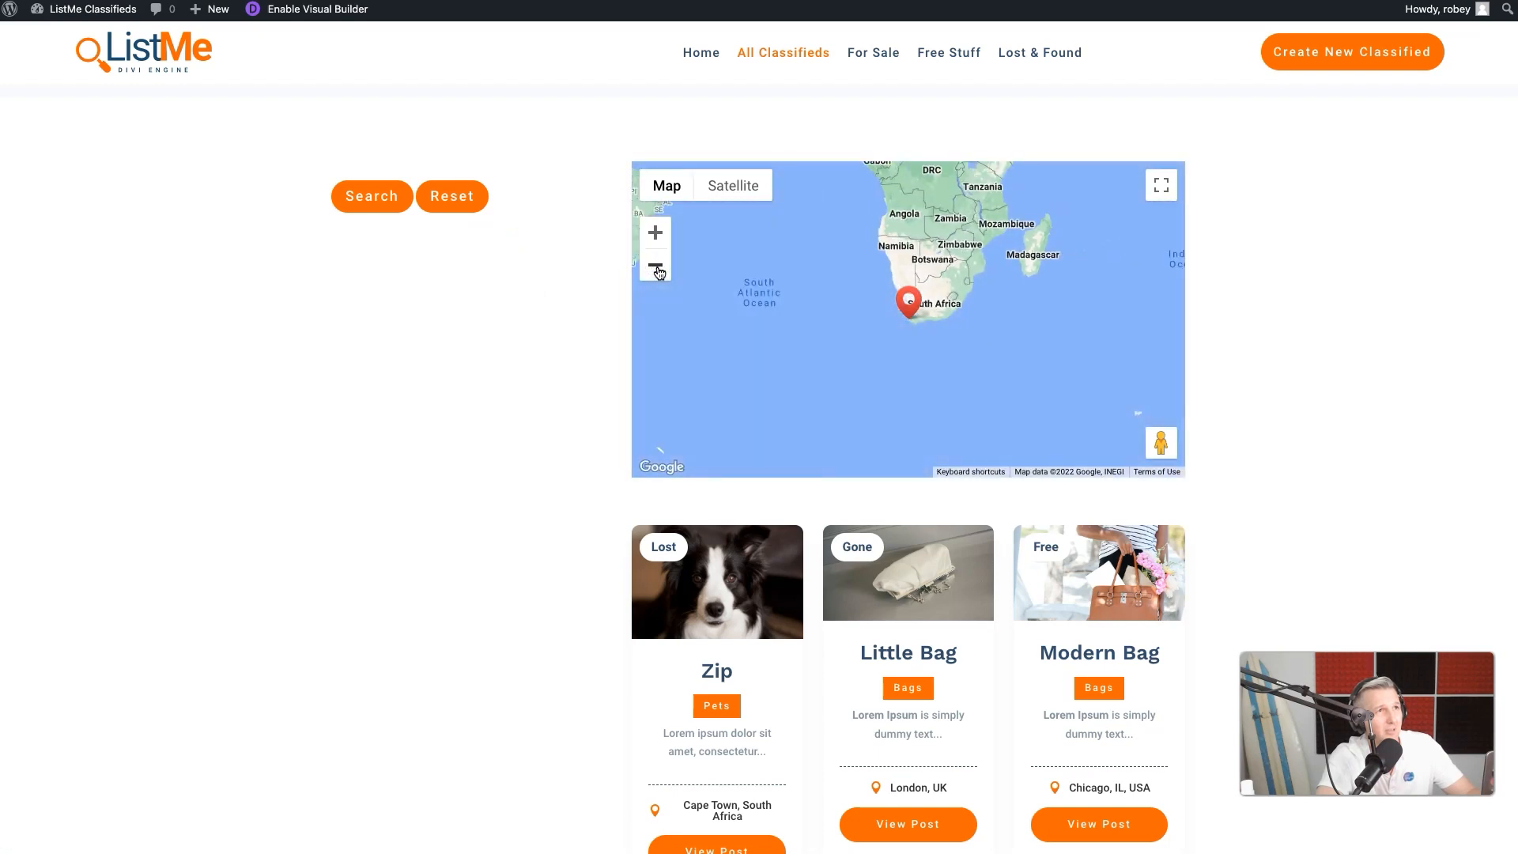
pyautogui.click(656, 267)
pyautogui.moveTo(786, 270); pyautogui.dragTo(941, 383)
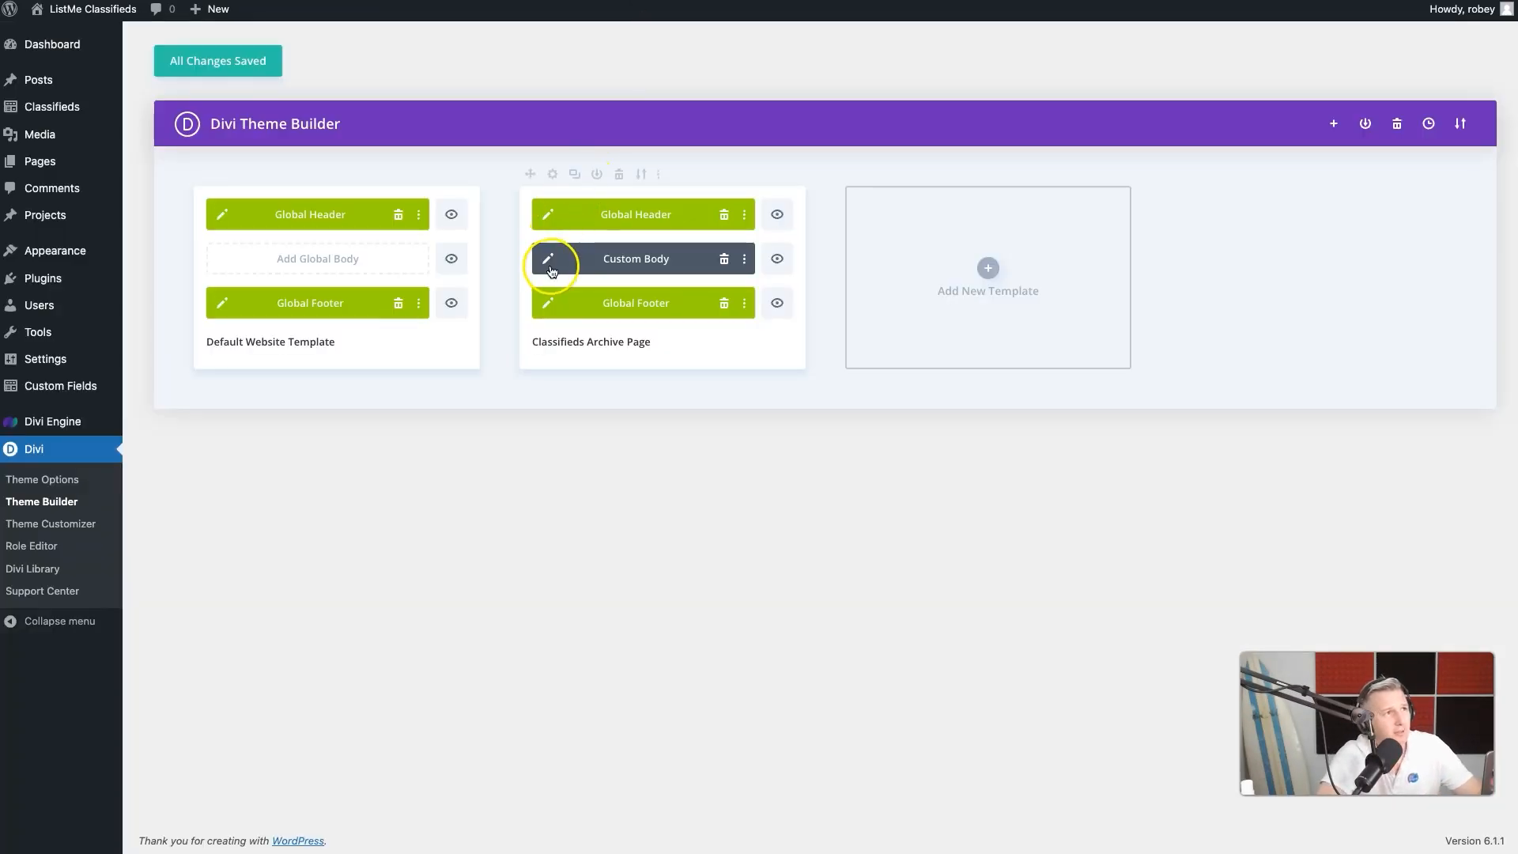
# Step: In the Classifieds archive body layout, set the Archive Loop's Map Selector to the classifieds-map class and save the layout
pyautogui.click(549, 259)
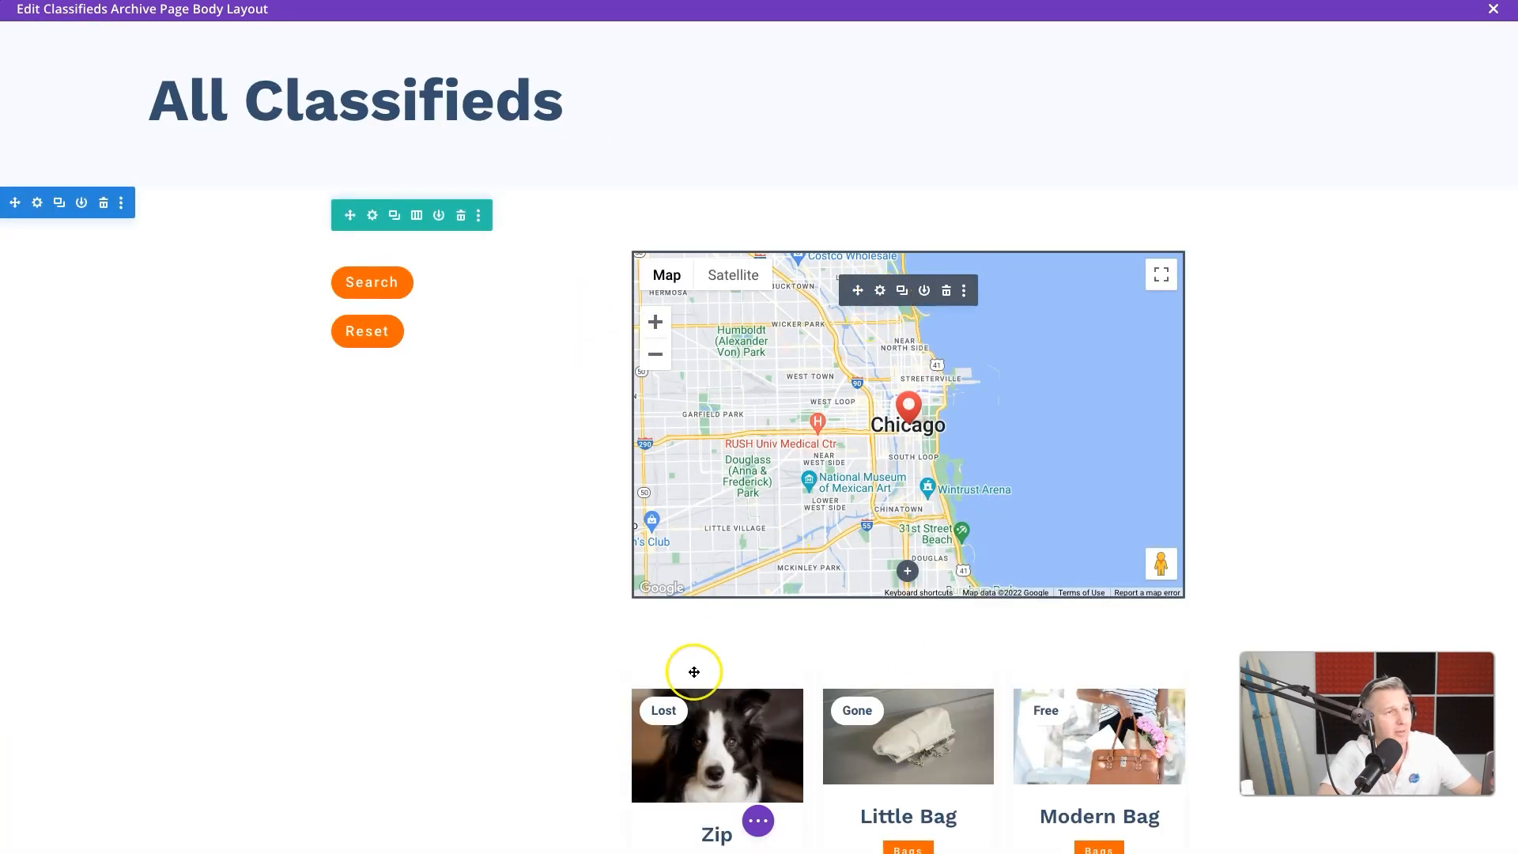
pyautogui.scroll(-3, 474, 702)
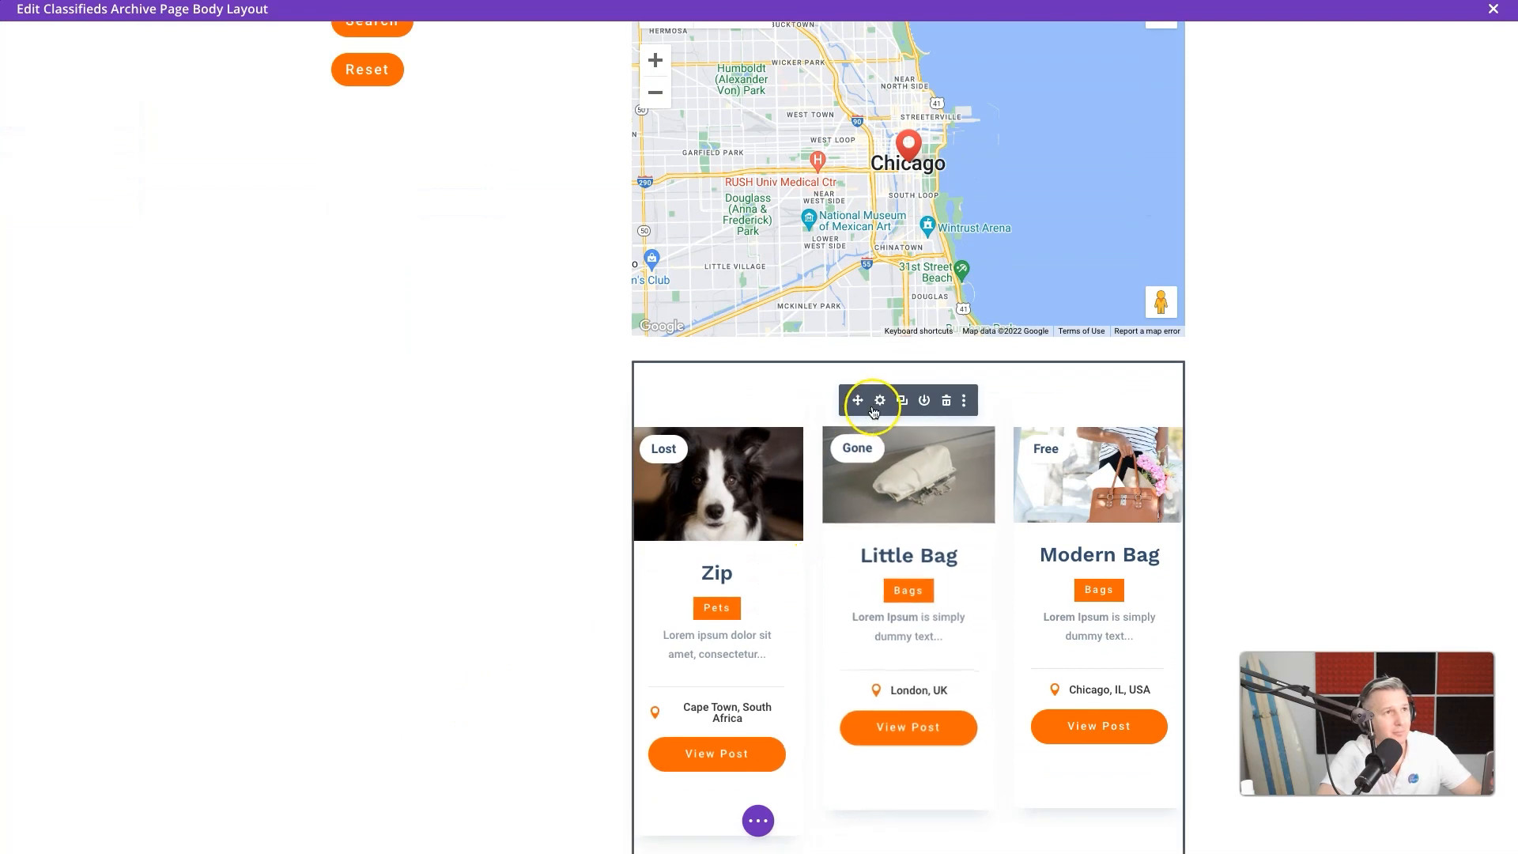
pyautogui.click(877, 403)
pyautogui.scroll(-6, 1267, 471)
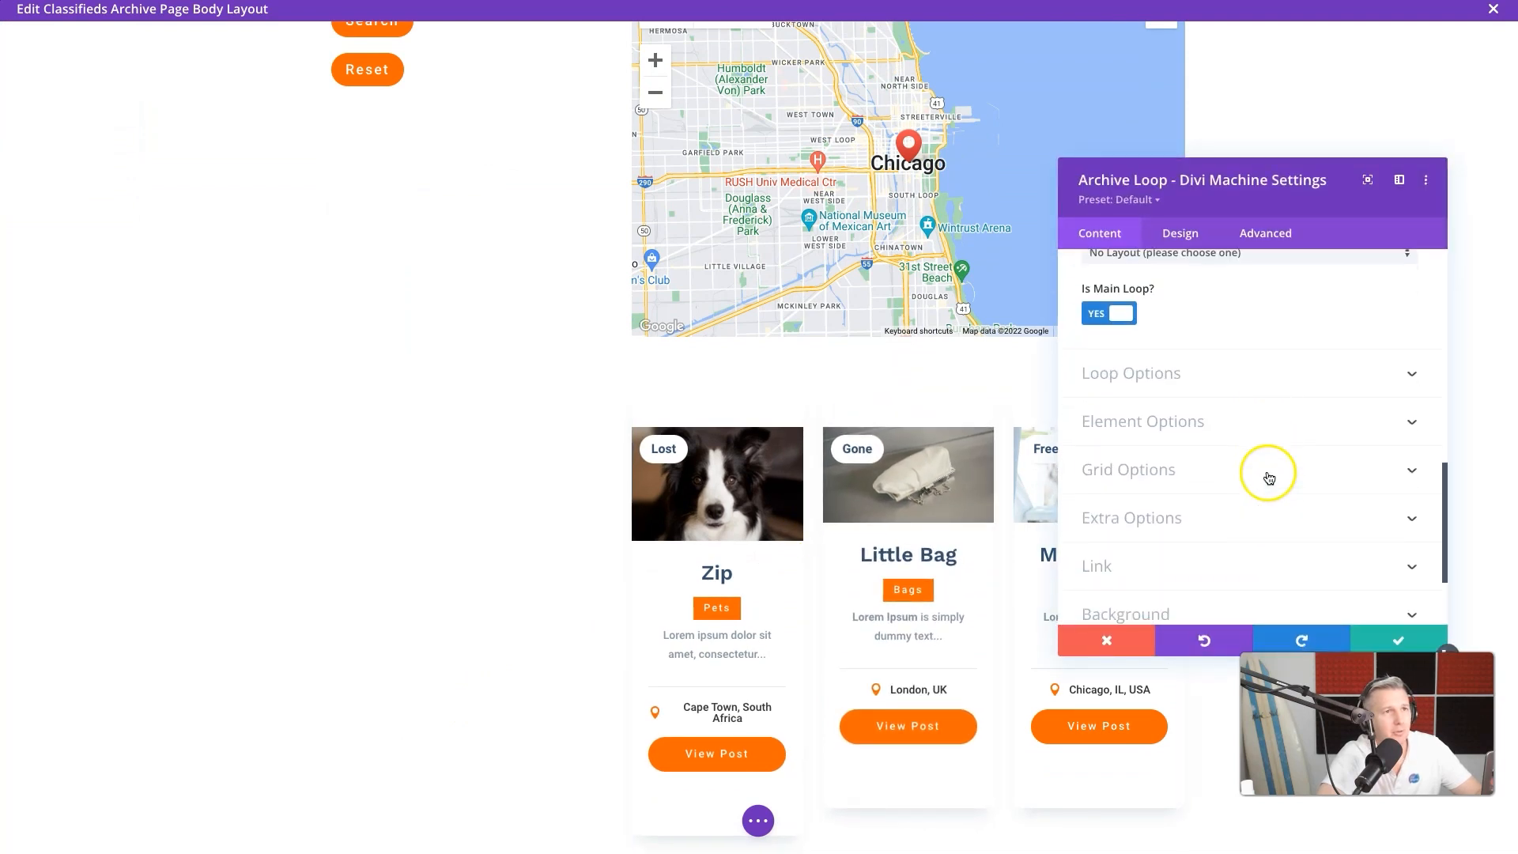
pyautogui.click(1165, 423)
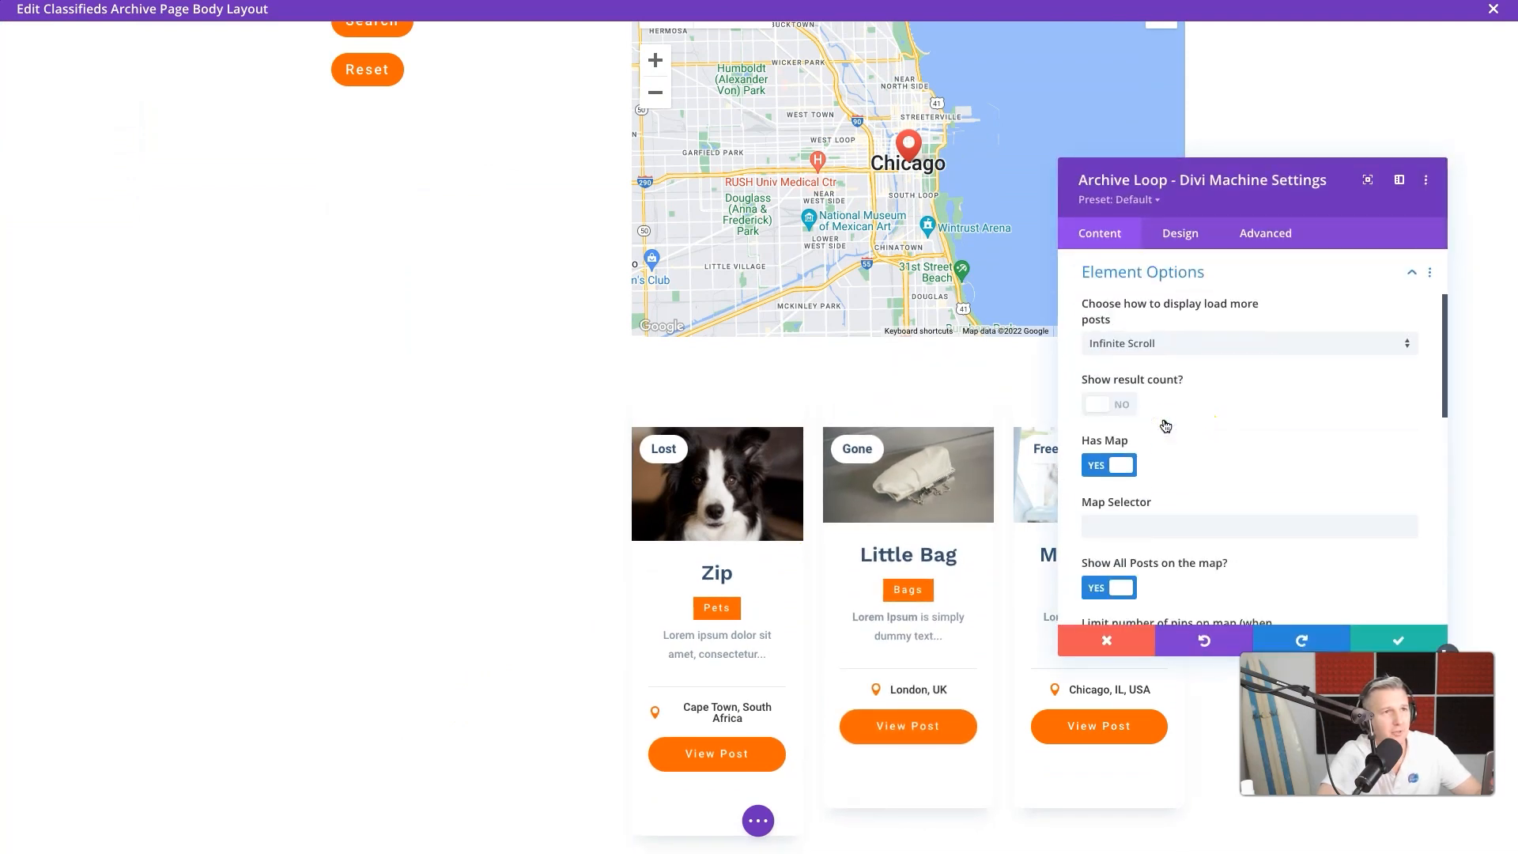
pyautogui.scroll(-4, 1148, 478)
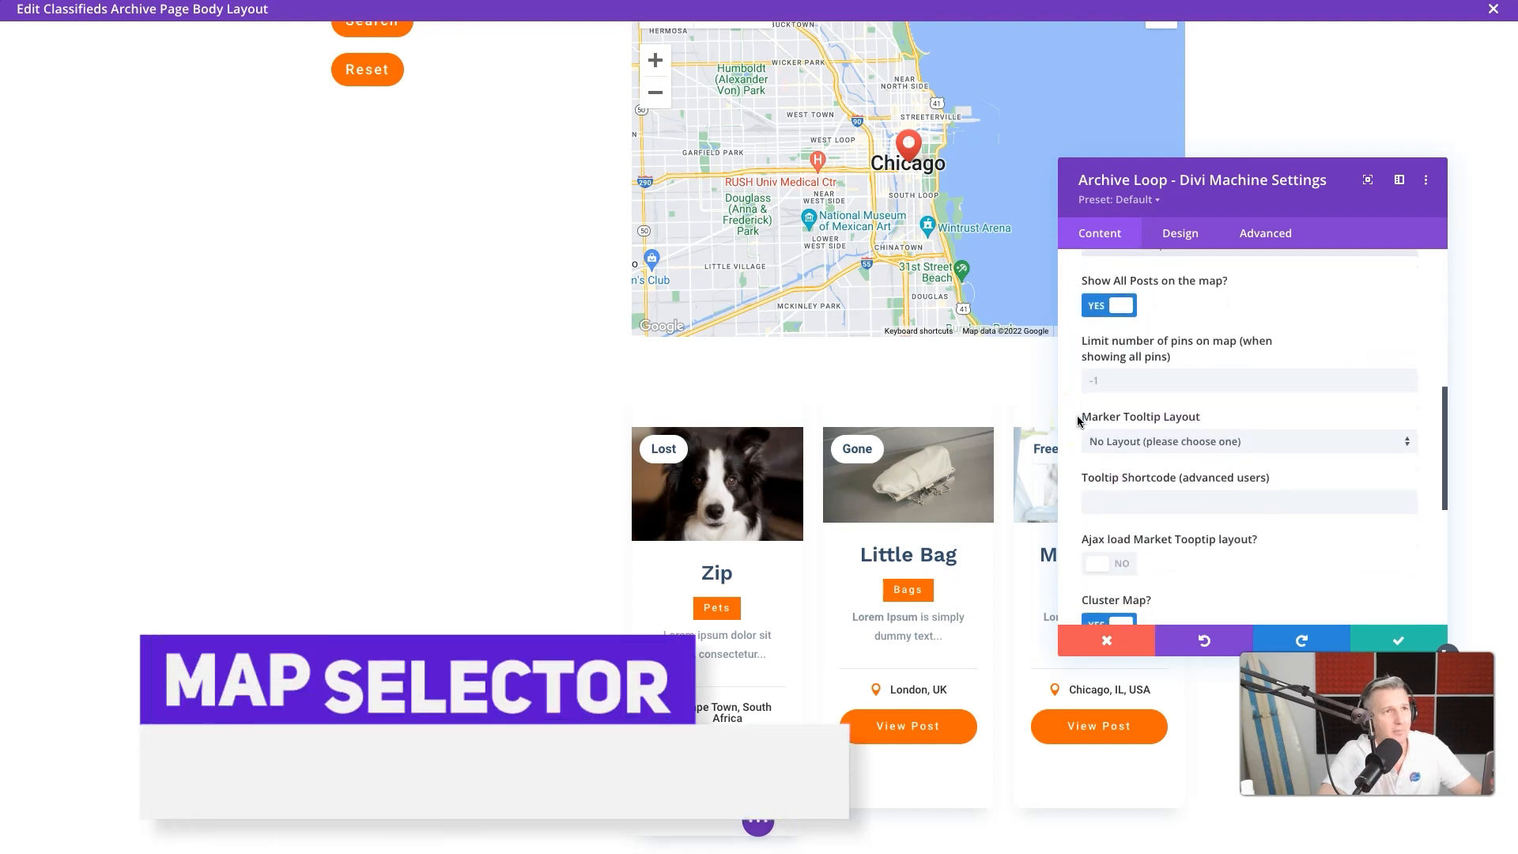
pyautogui.scroll(2, 1079, 419)
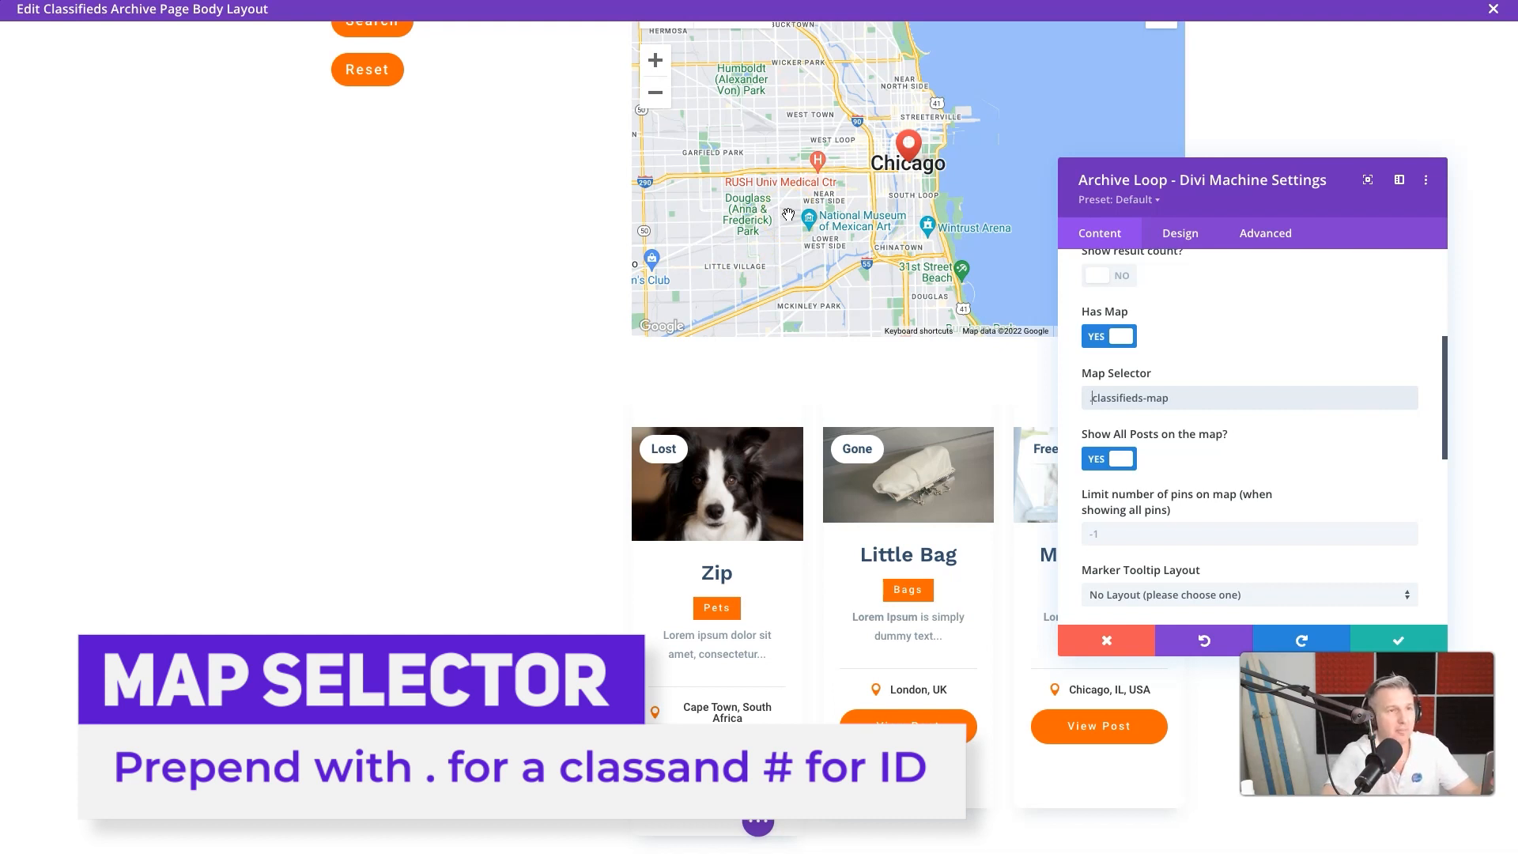
pyautogui.click(1395, 639)
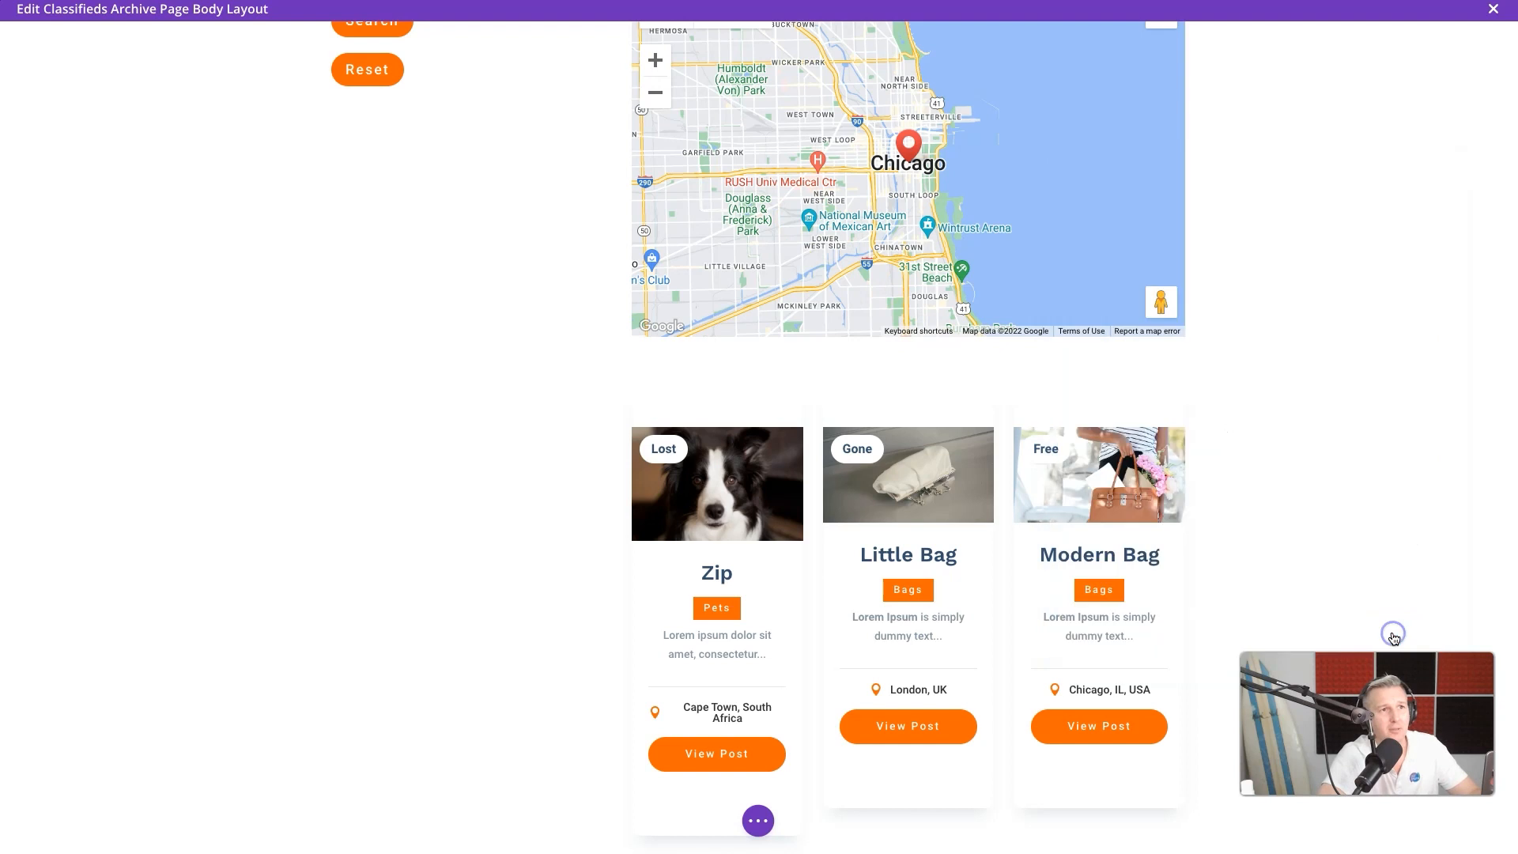
pyautogui.scroll(4, 1383, 474)
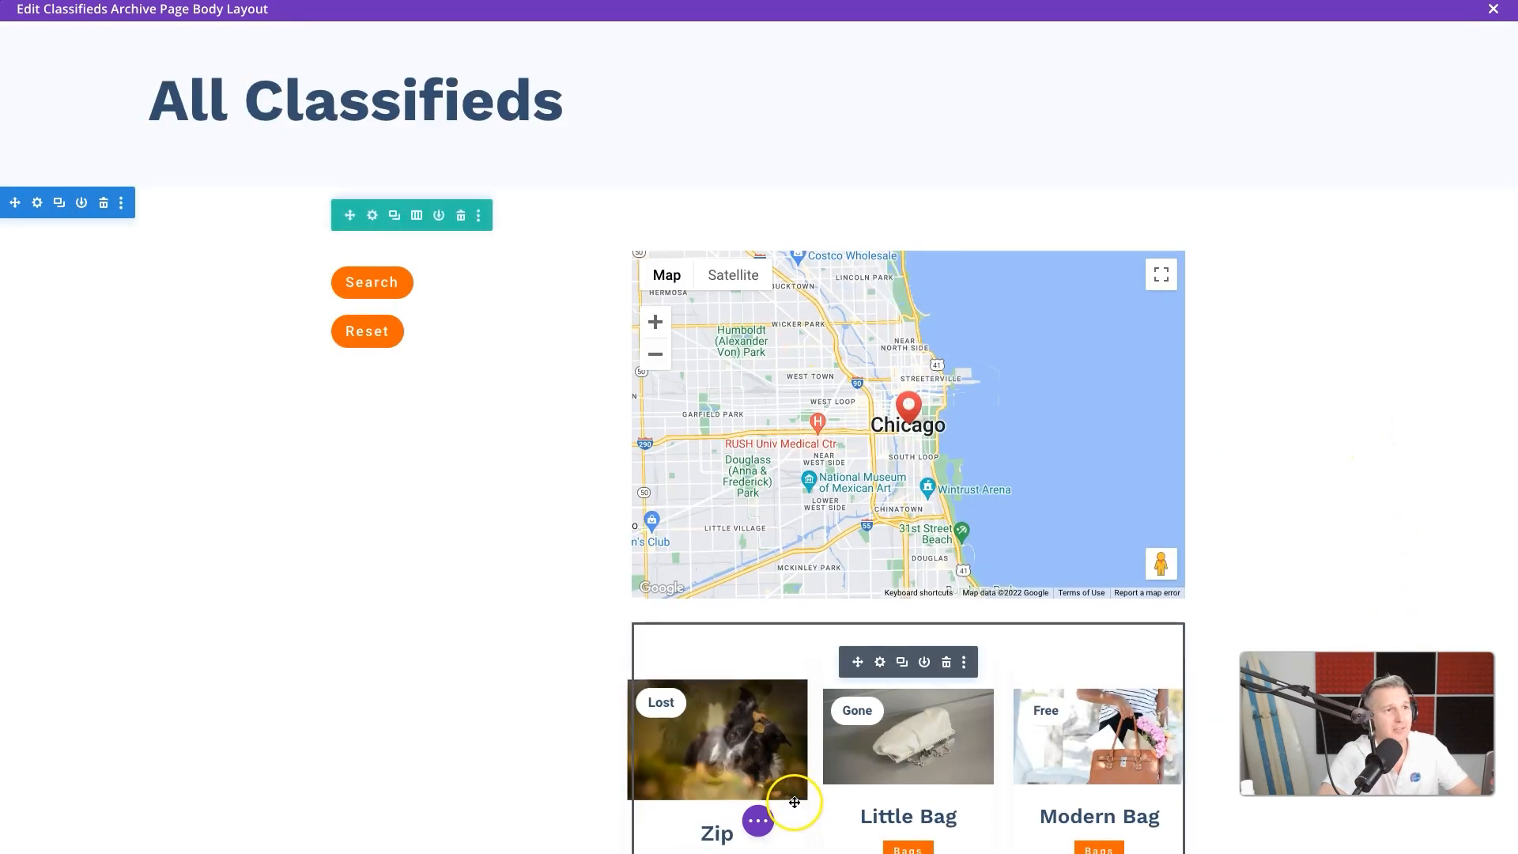
pyautogui.click(757, 820)
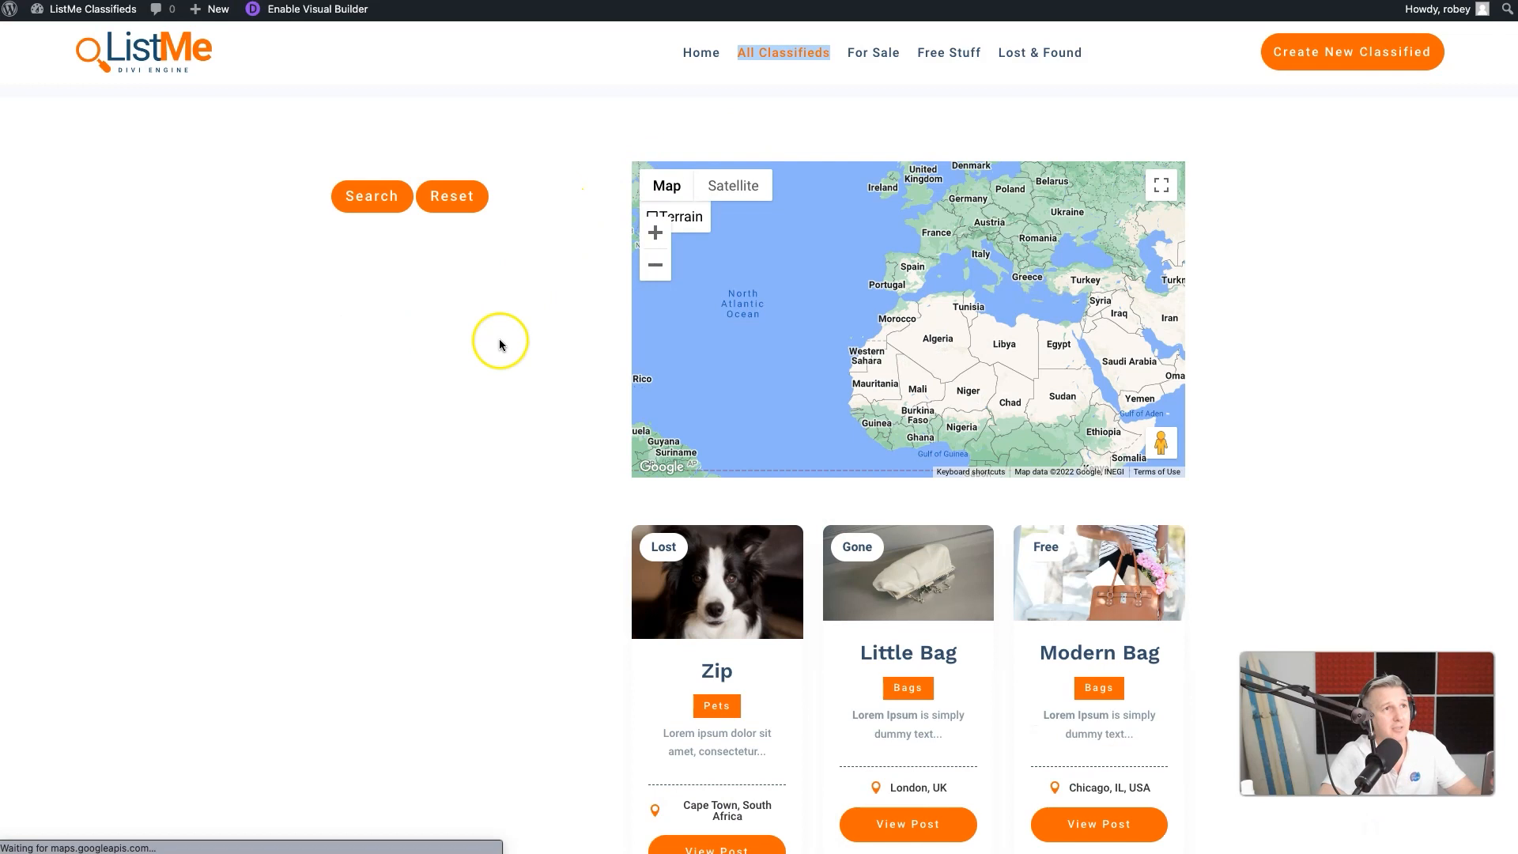
# Step: Open the Cape Town marker's tooltip on the live page's map and zoom out to a world view
pyautogui.click(909, 308)
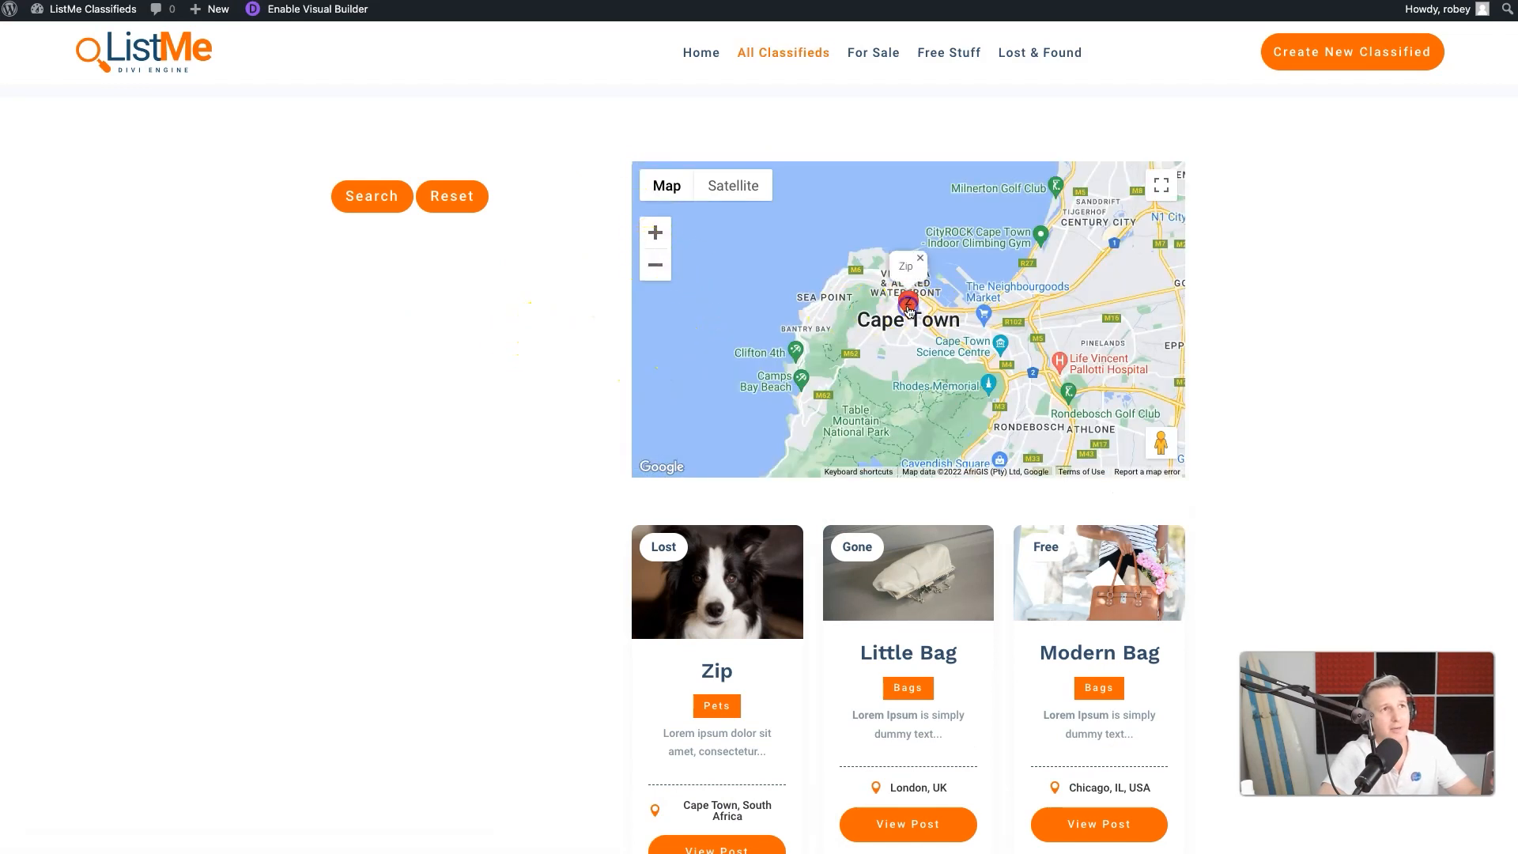
pyautogui.click(657, 269)
pyautogui.click(658, 269)
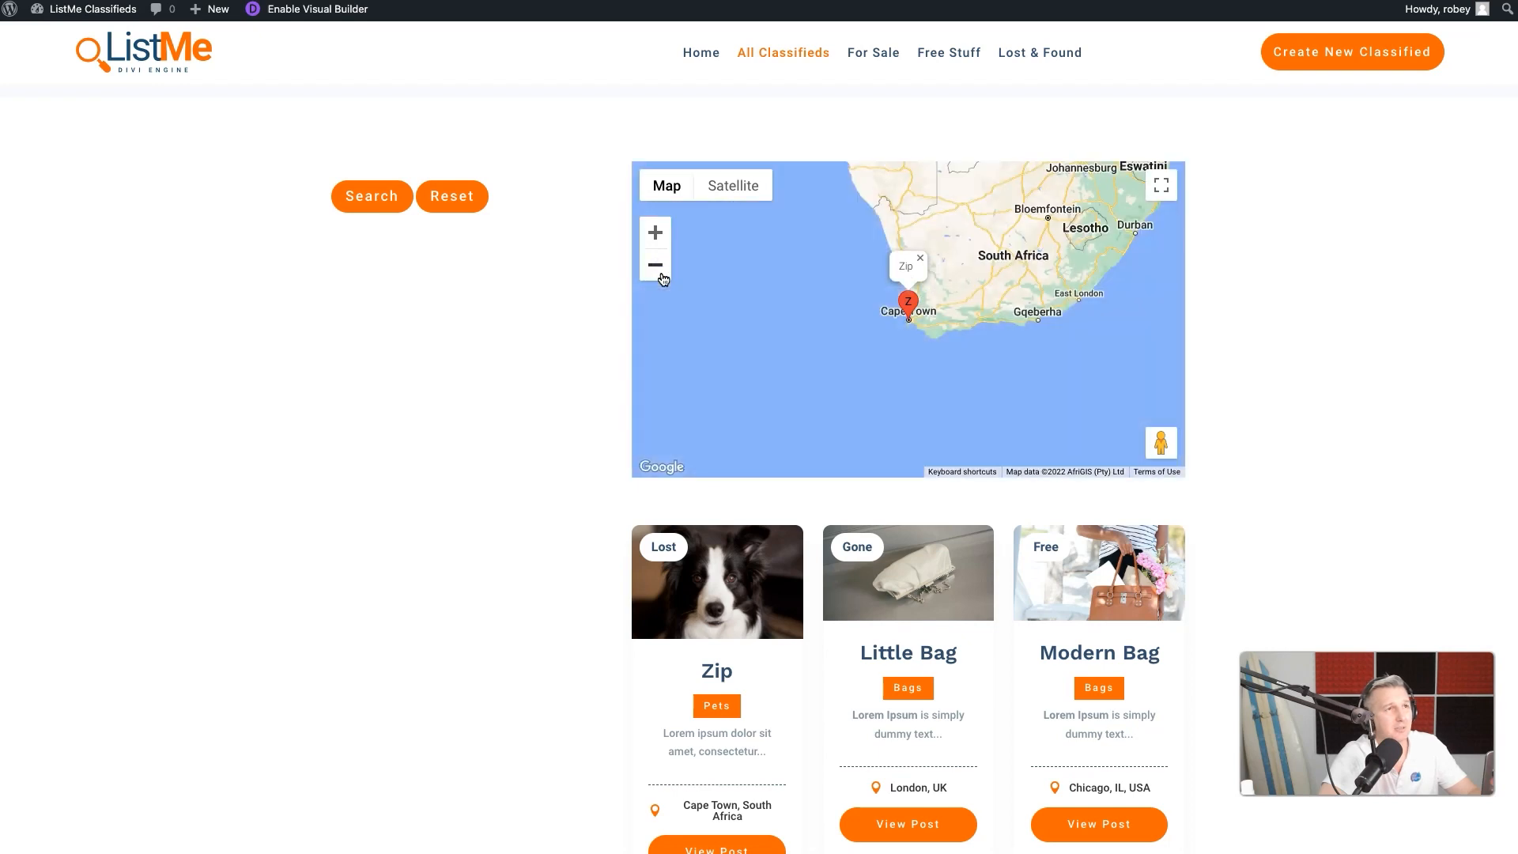
pyautogui.click(655, 265)
pyautogui.click(655, 265)
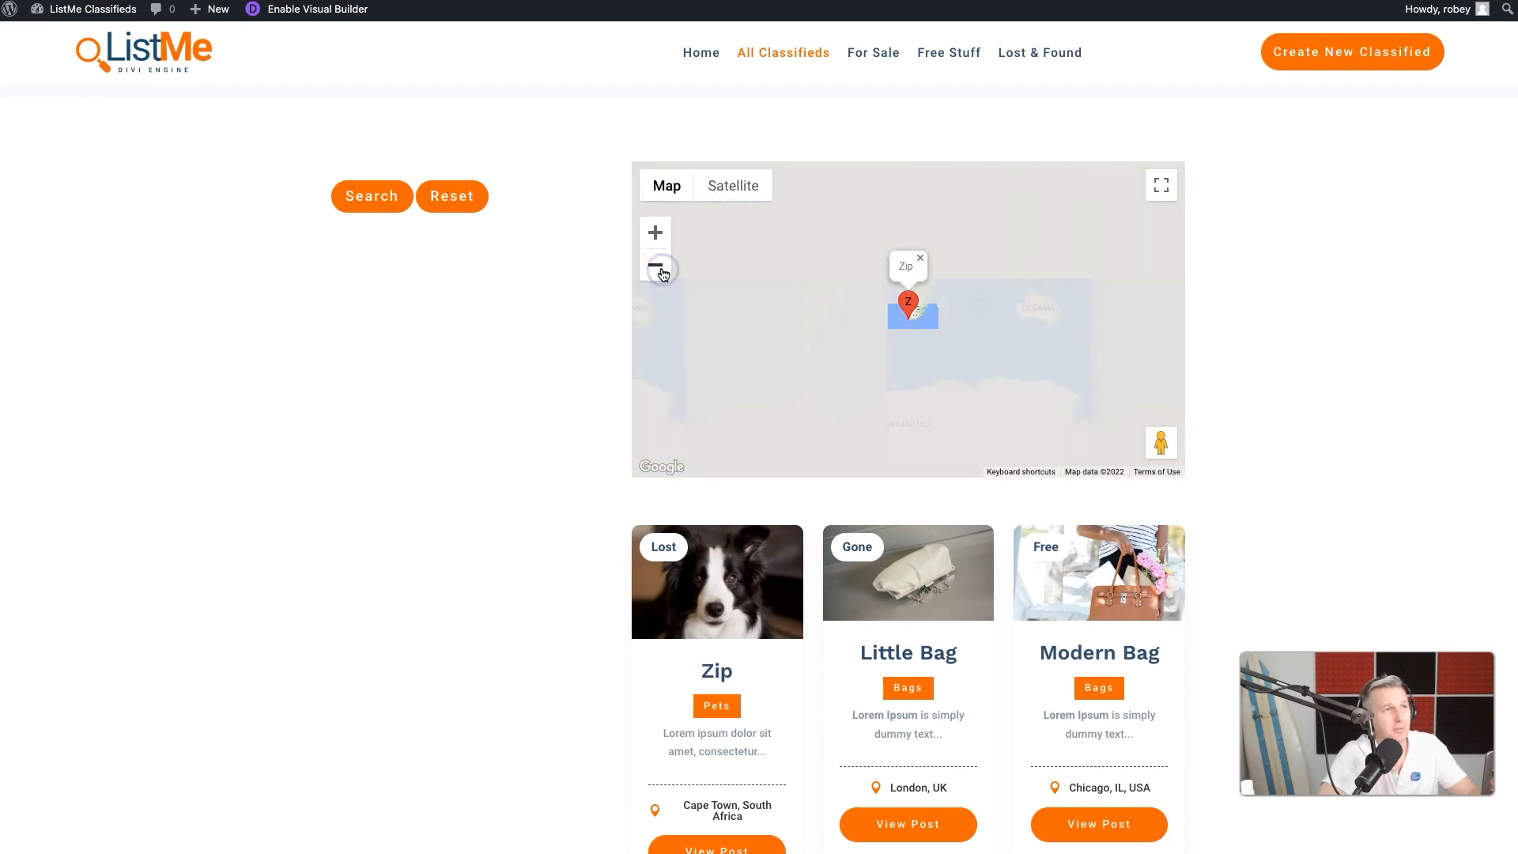
pyautogui.moveTo(864, 318); pyautogui.dragTo(873, 392)
# Step: Drill into the North American marker clusters down to the Chicago one and look over the listing cards
pyautogui.click(846, 322)
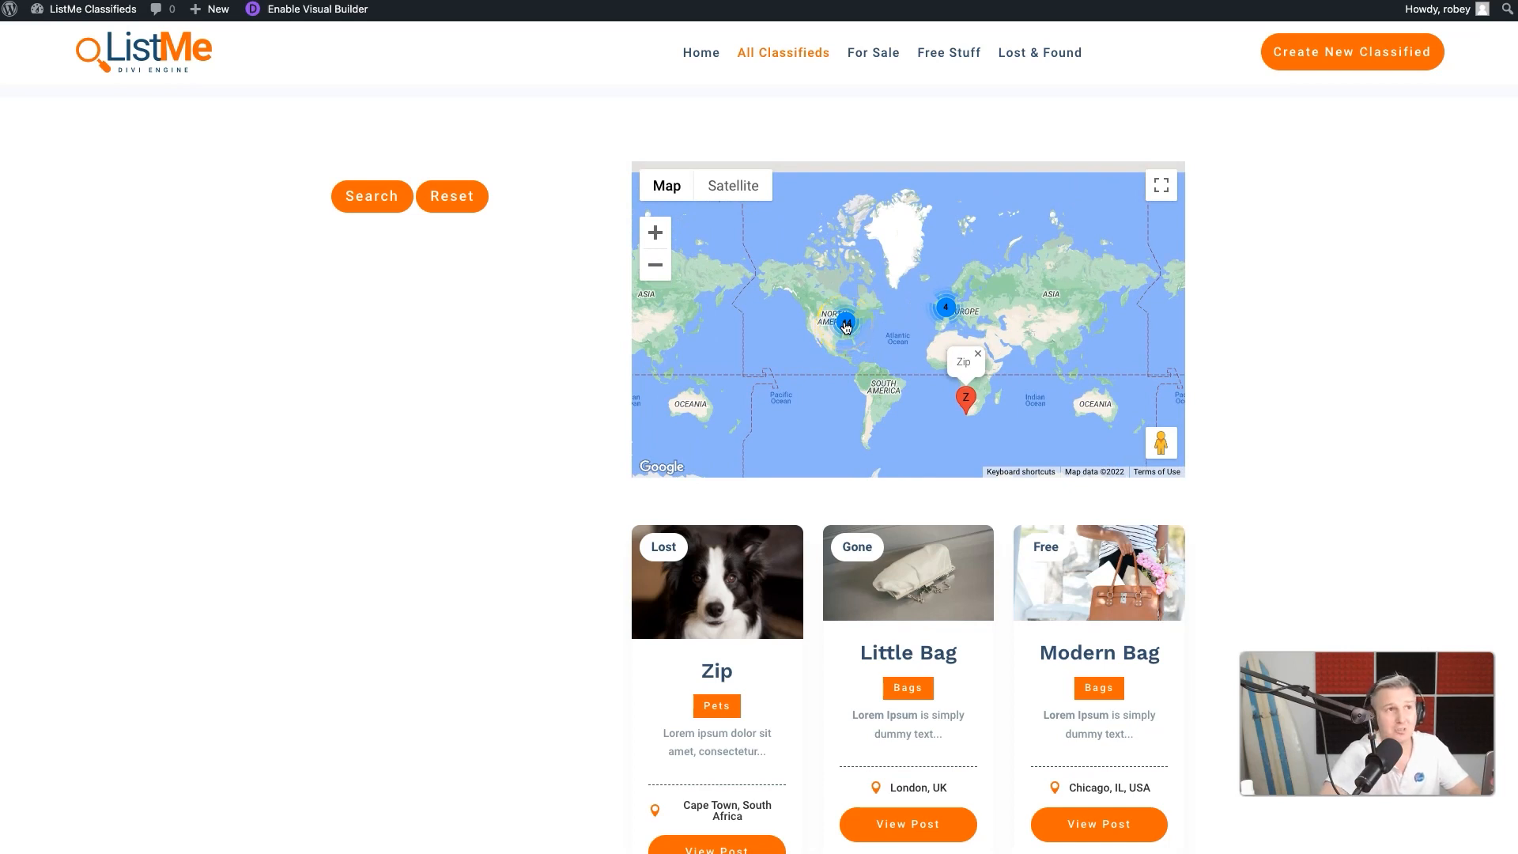
pyautogui.click(845, 323)
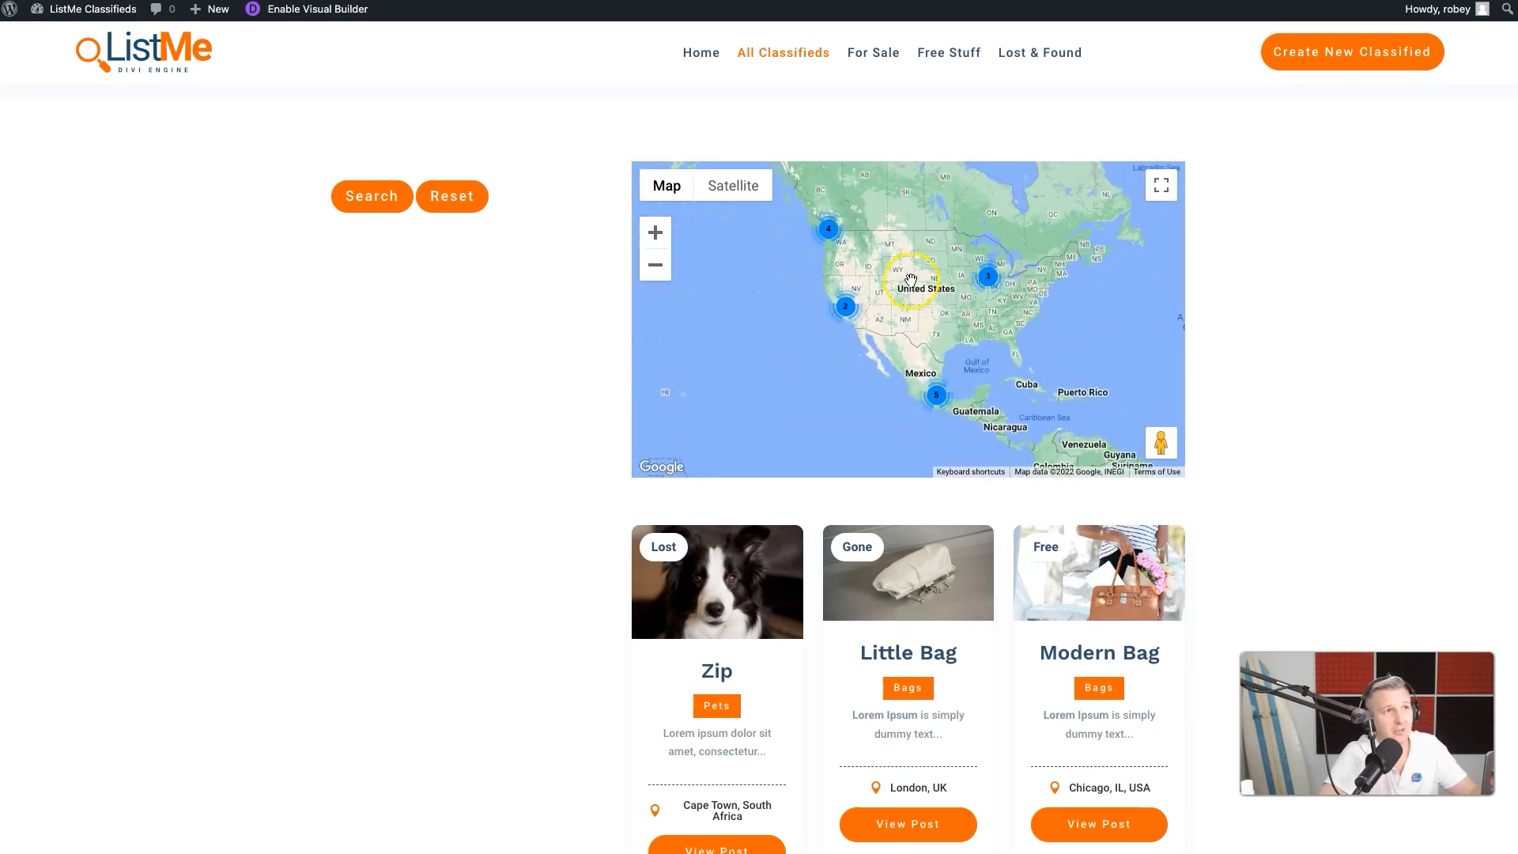
pyautogui.click(979, 267)
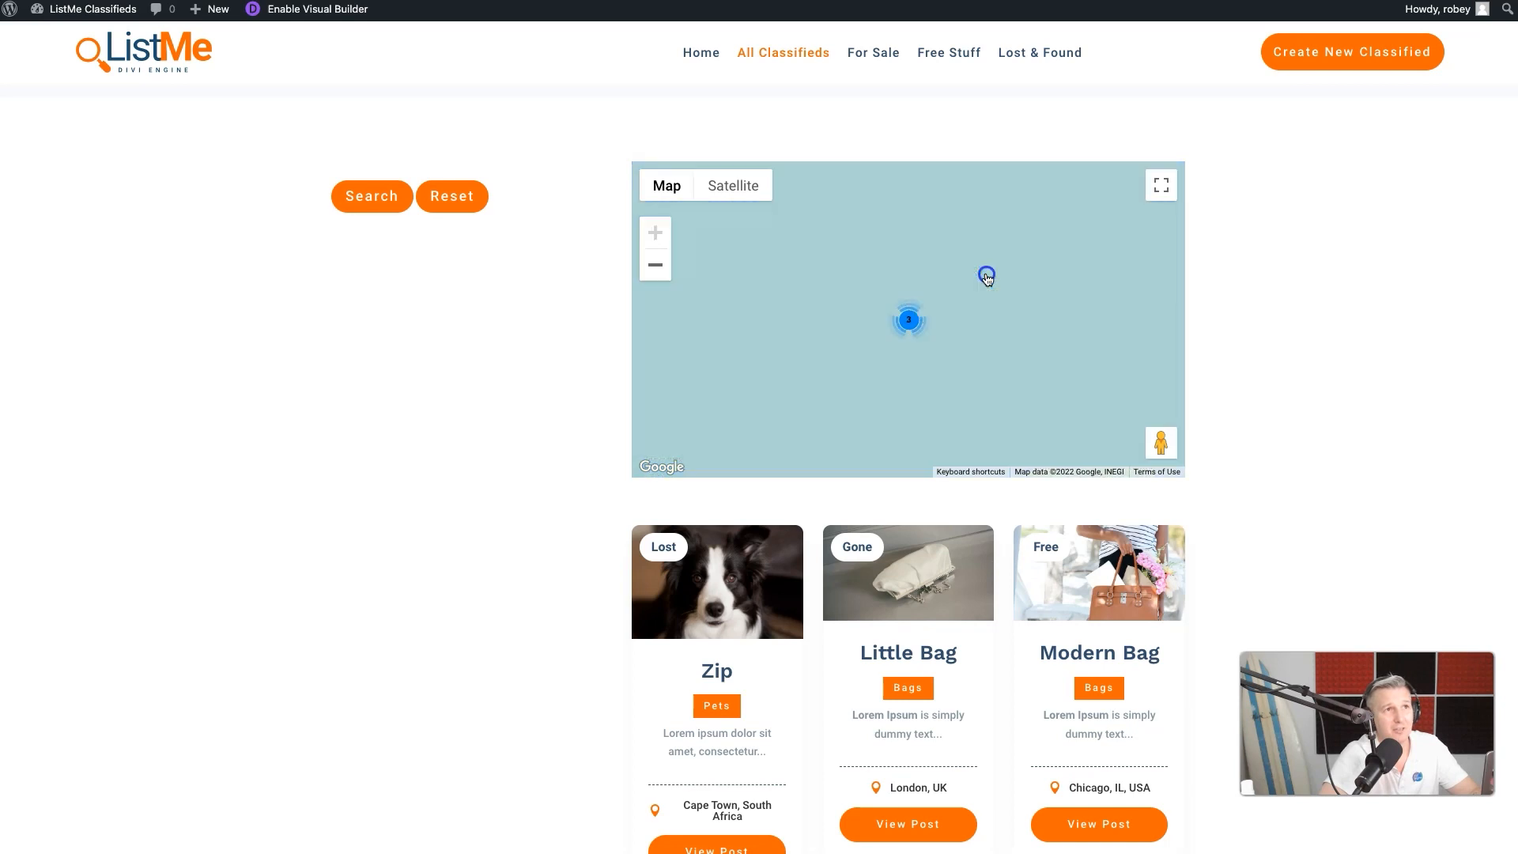
pyautogui.click(910, 326)
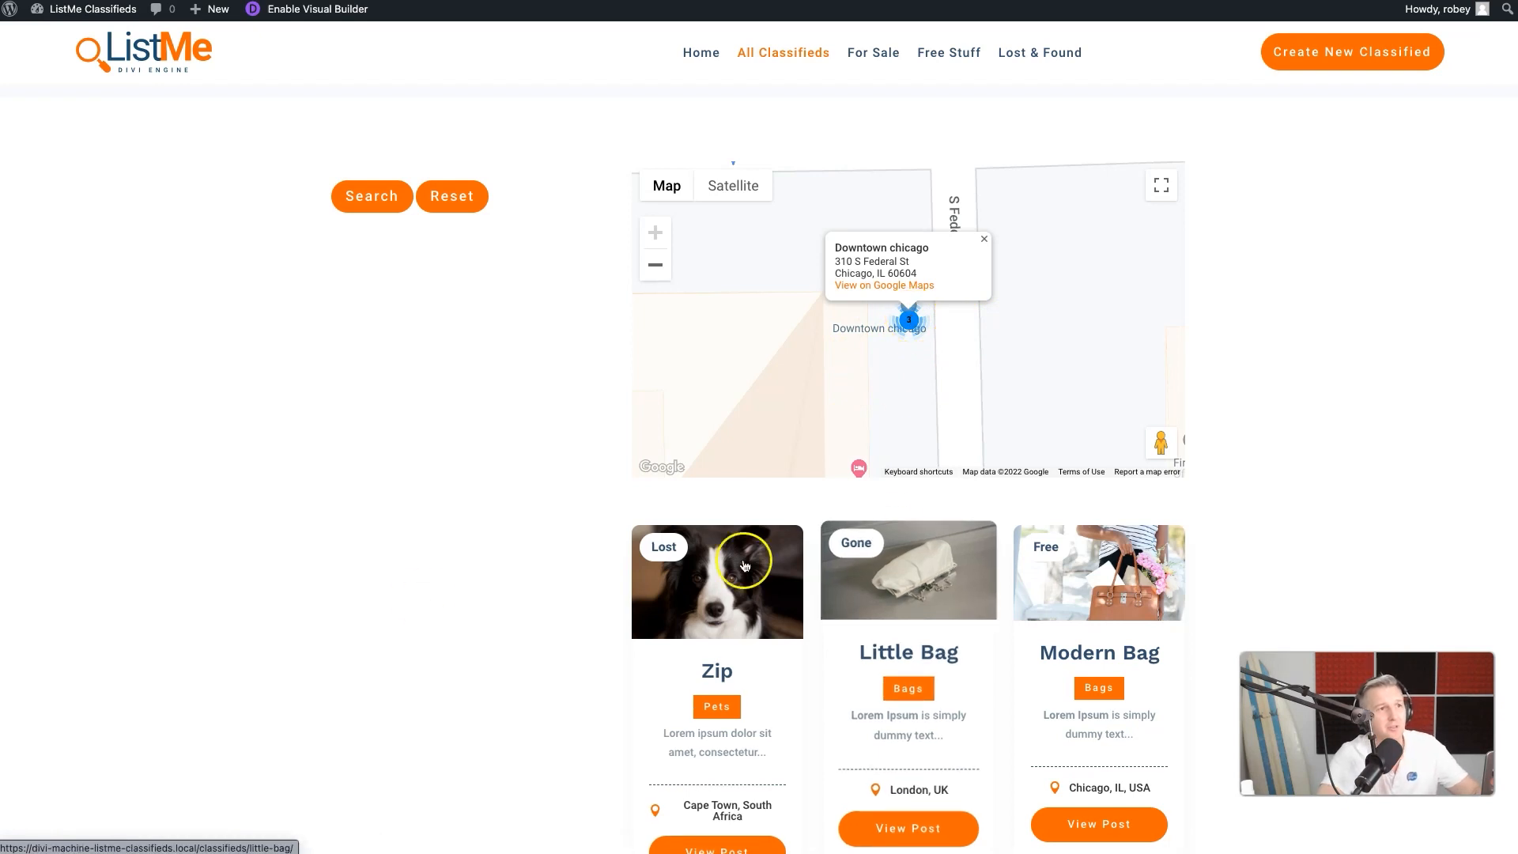
pyautogui.scroll(-3, 420, 597)
pyautogui.scroll(5, 421, 598)
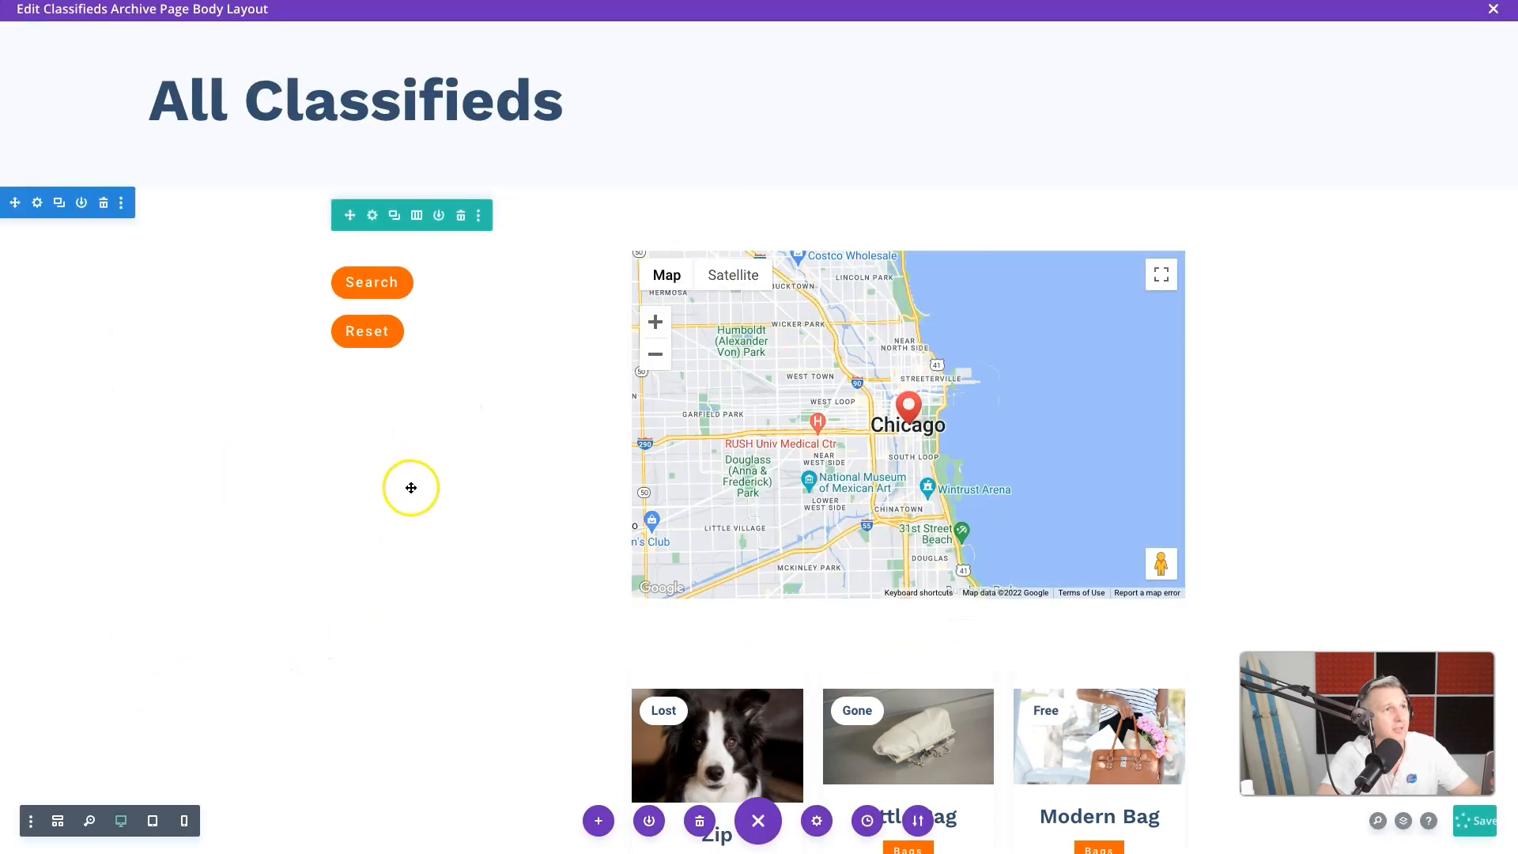
# Step: Set the max width of the row holding the filter, map and loop to 2560px in the body layout
pyautogui.scroll(-1, 411, 487)
pyautogui.click(372, 128)
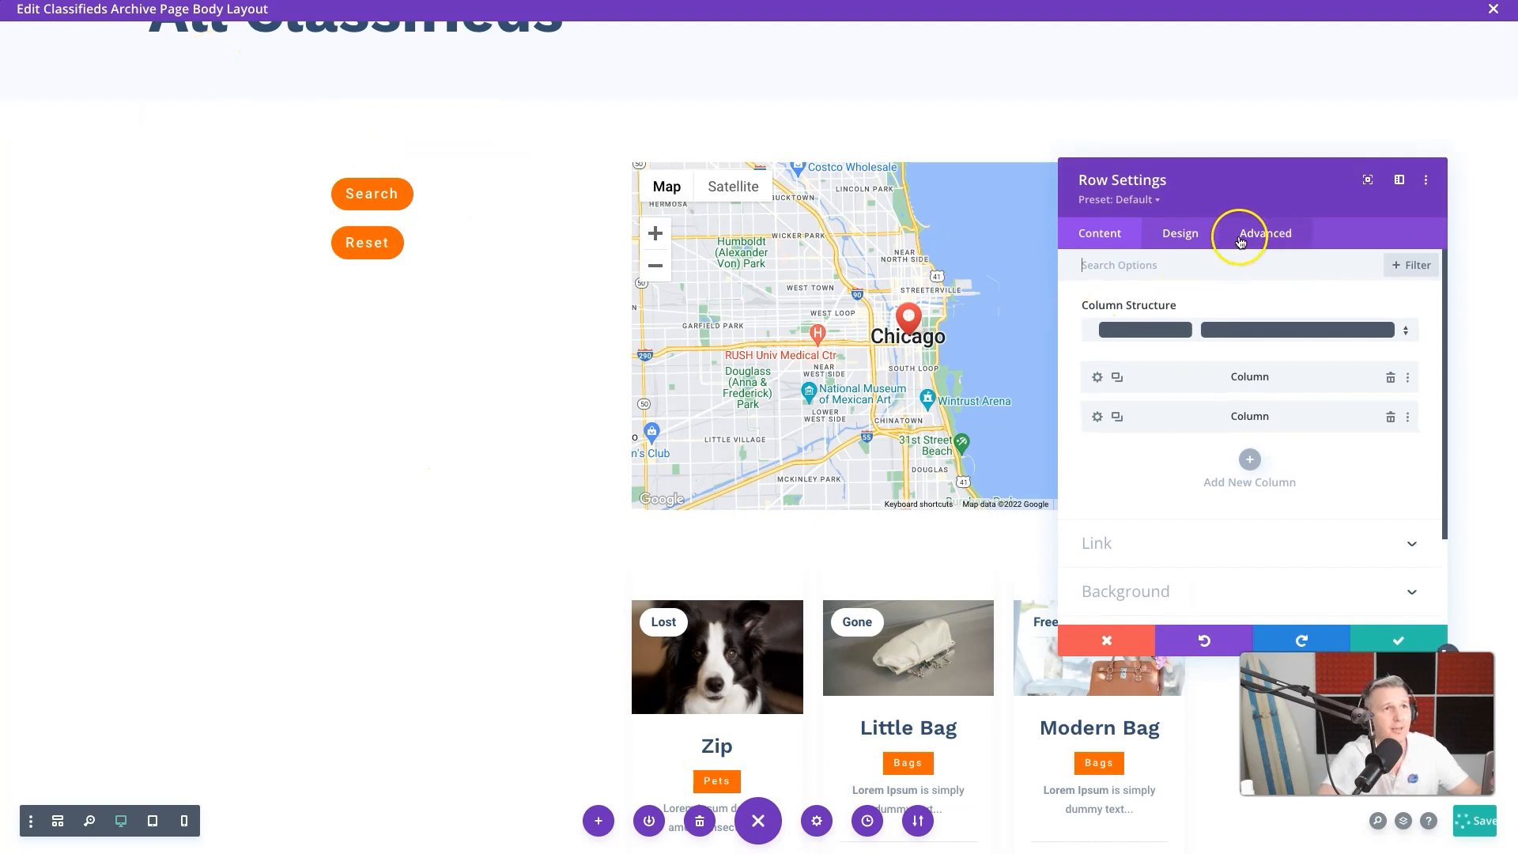
pyautogui.click(1180, 233)
pyautogui.click(1134, 308)
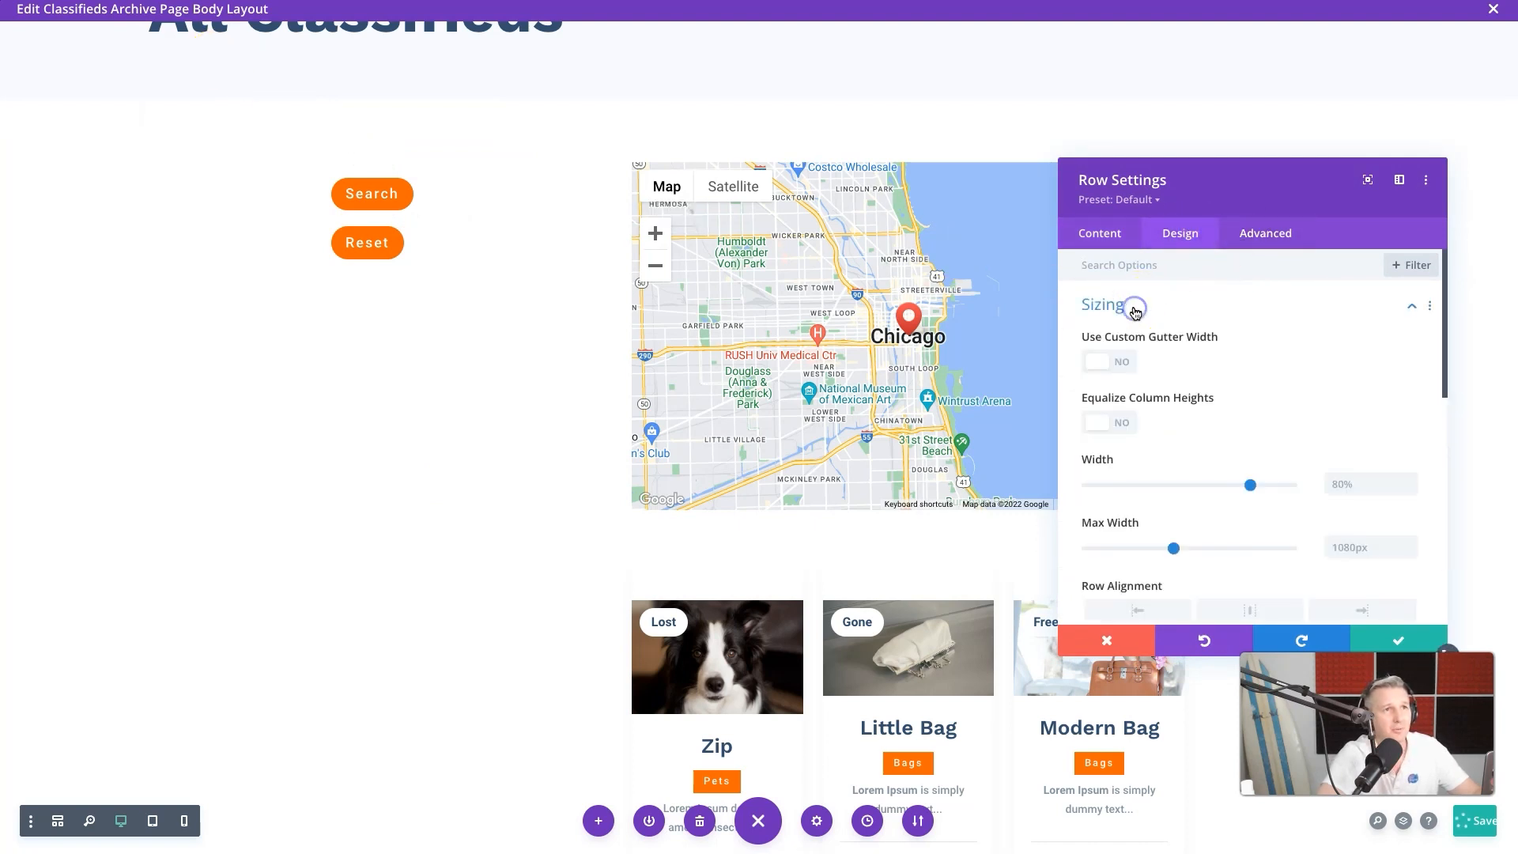
pyautogui.moveTo(1172, 549); pyautogui.dragTo(1302, 547)
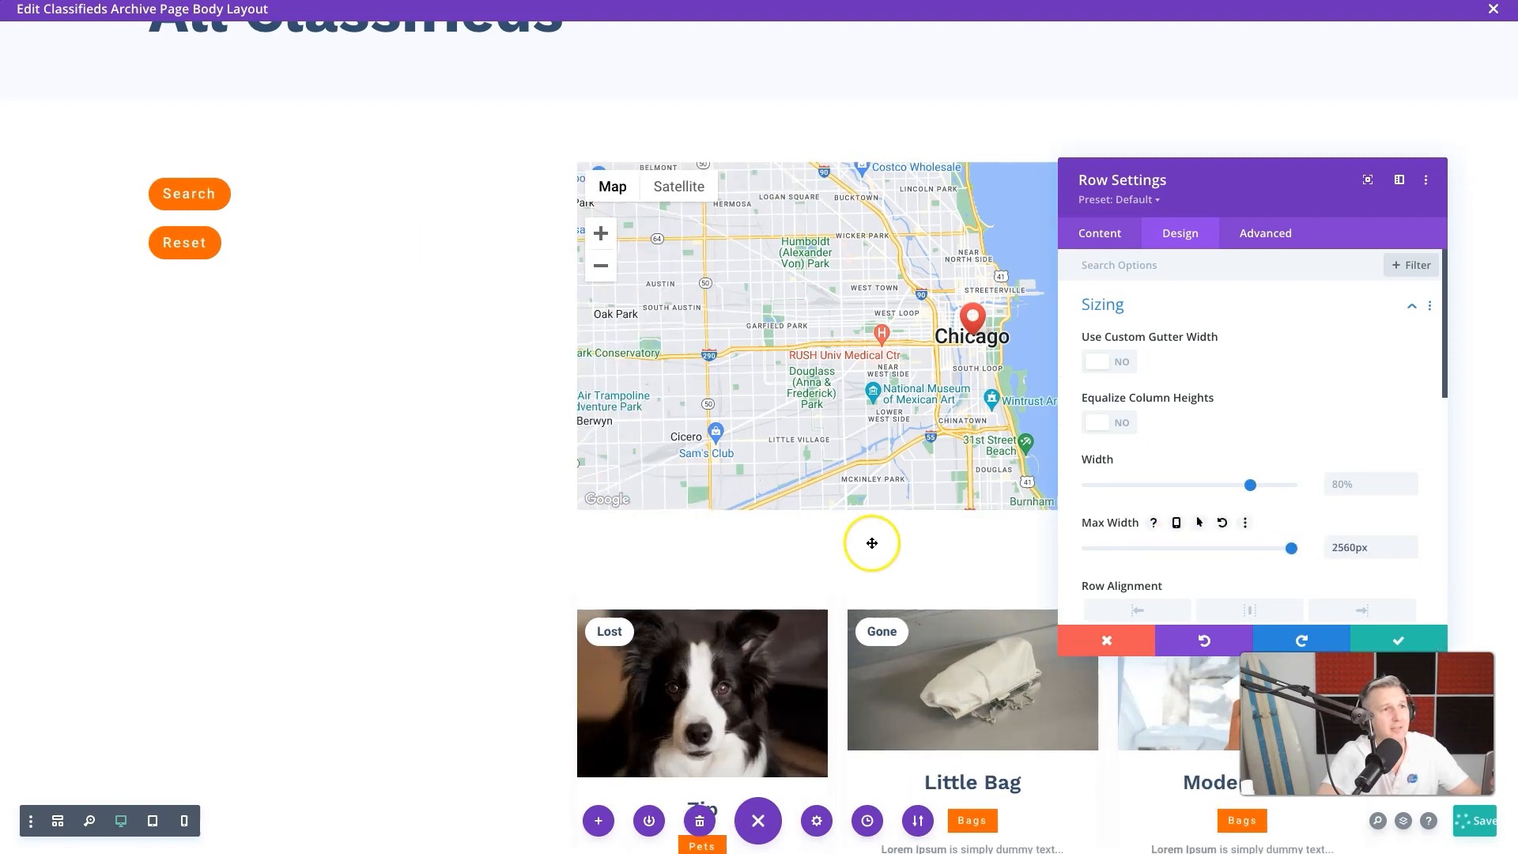
pyautogui.moveTo(1230, 176); pyautogui.dragTo(1078, 157)
pyautogui.click(1225, 614)
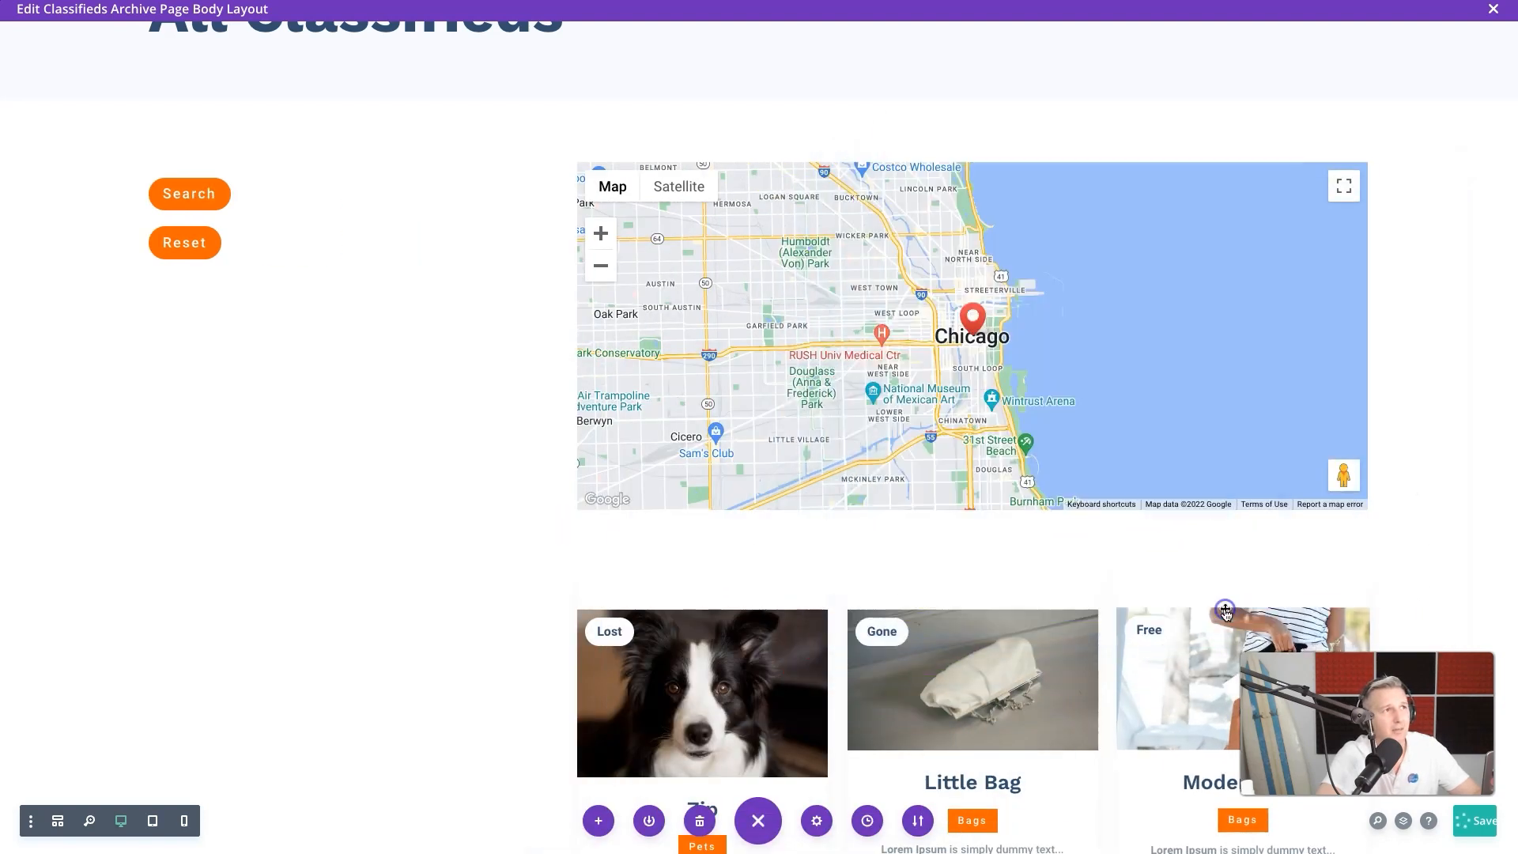
# Step: Open the settings of the post filter module beside the map
pyautogui.moveTo(464, 245); pyautogui.dragTo(237, 244)
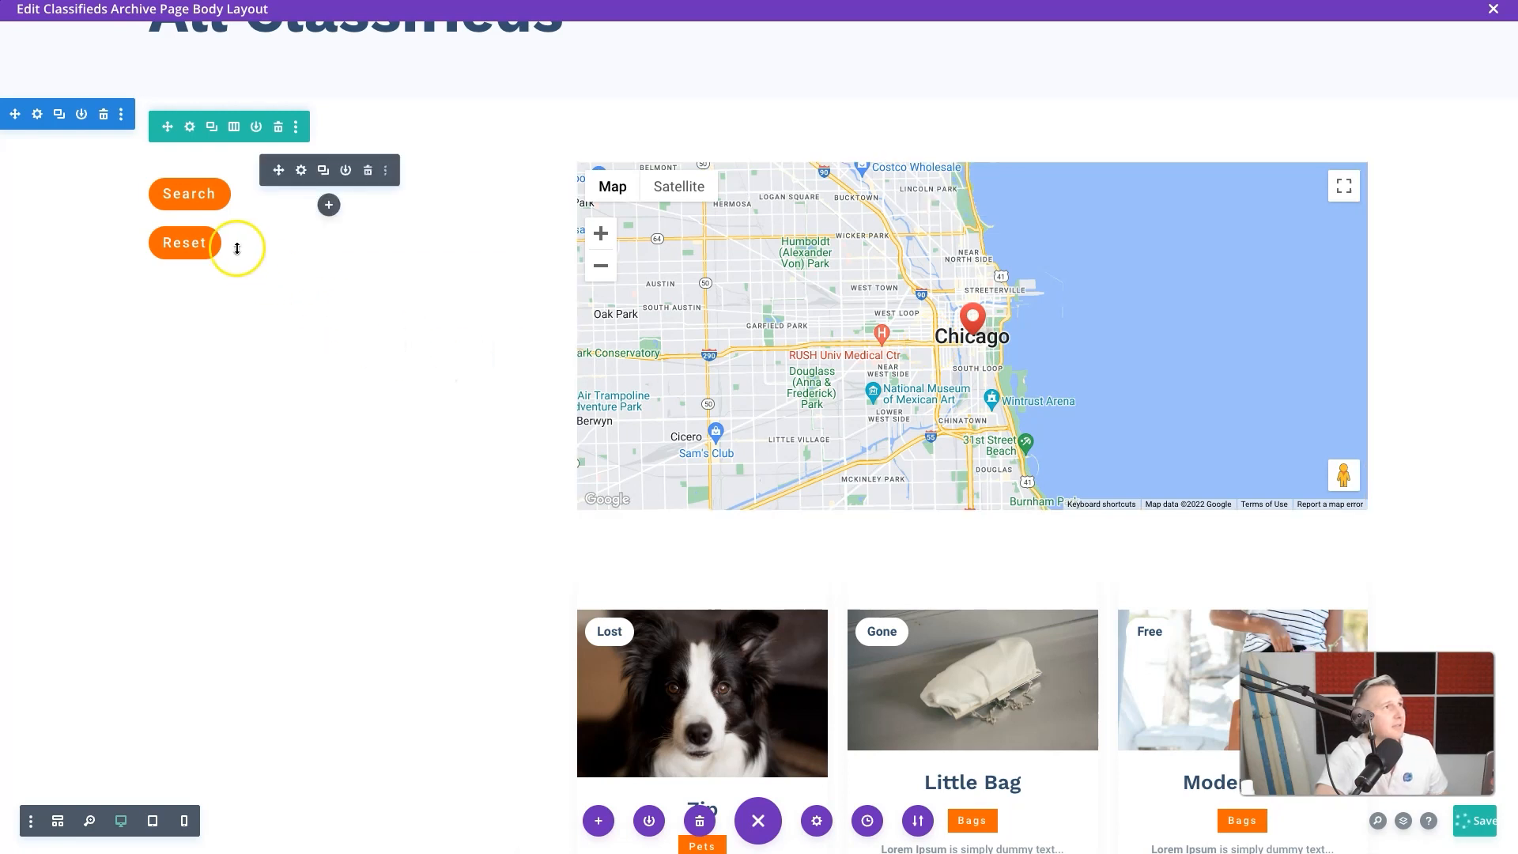
pyautogui.click(300, 171)
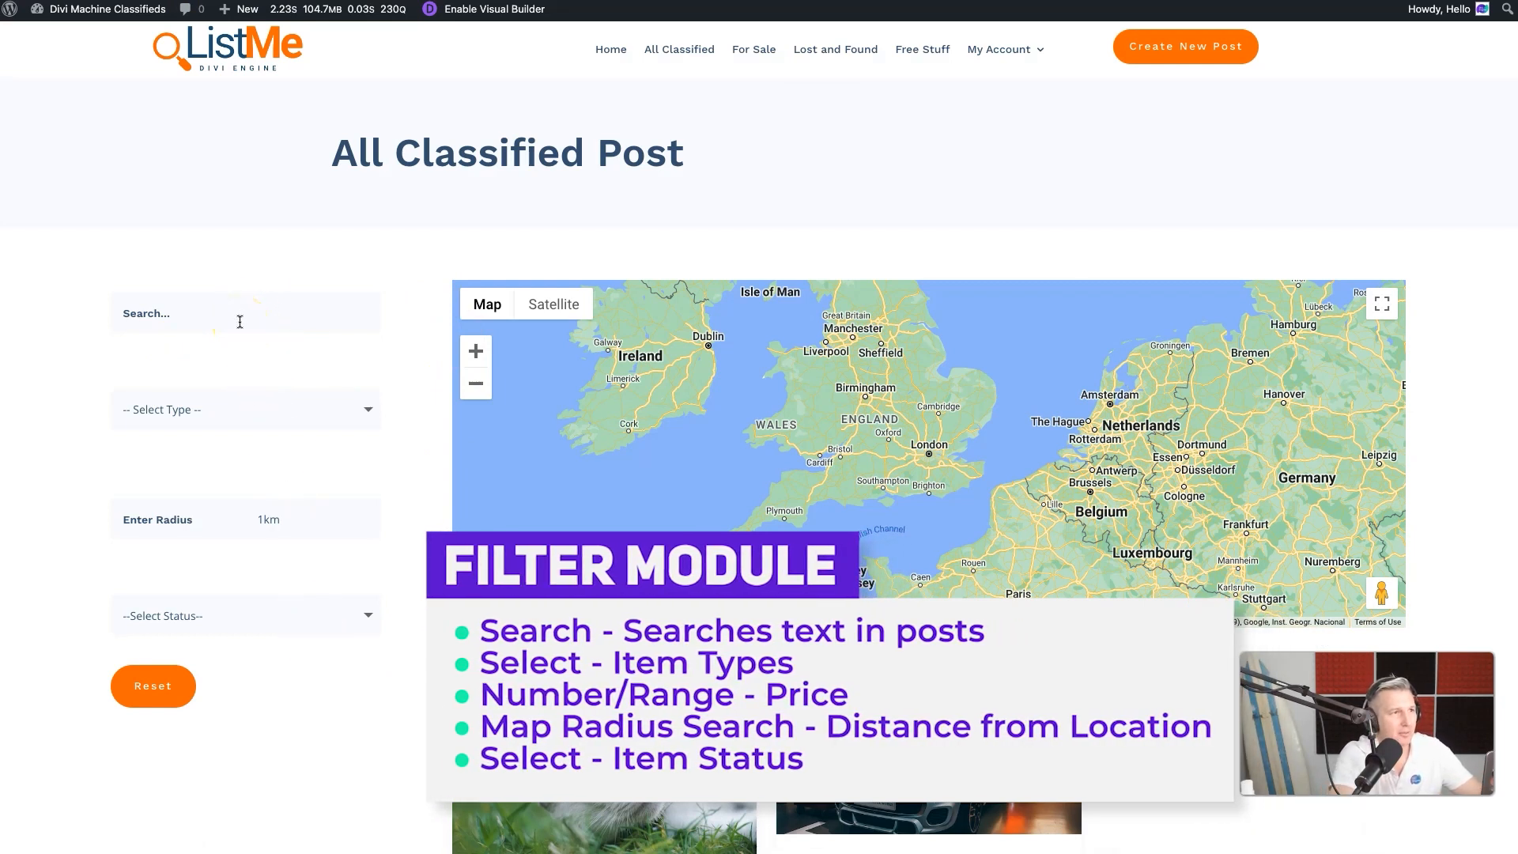
# Step: Search the demo site's All Classified Post page for "mini" and look at the filtered listings
pyautogui.click(239, 322)
pyautogui.write('mini')
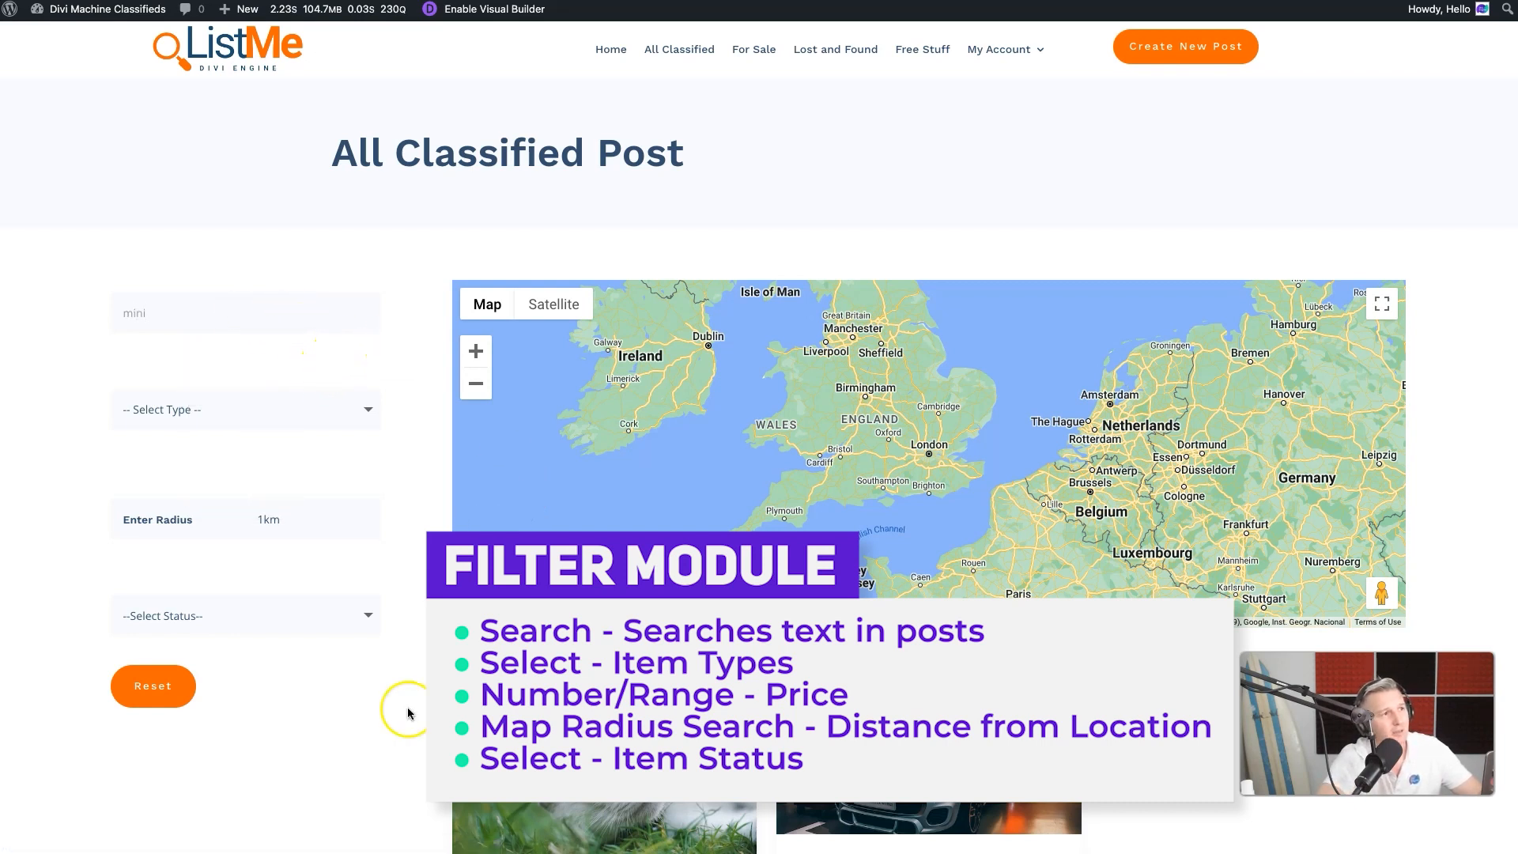
pyautogui.scroll(-3, 400, 712)
pyautogui.scroll(-1, 410, 711)
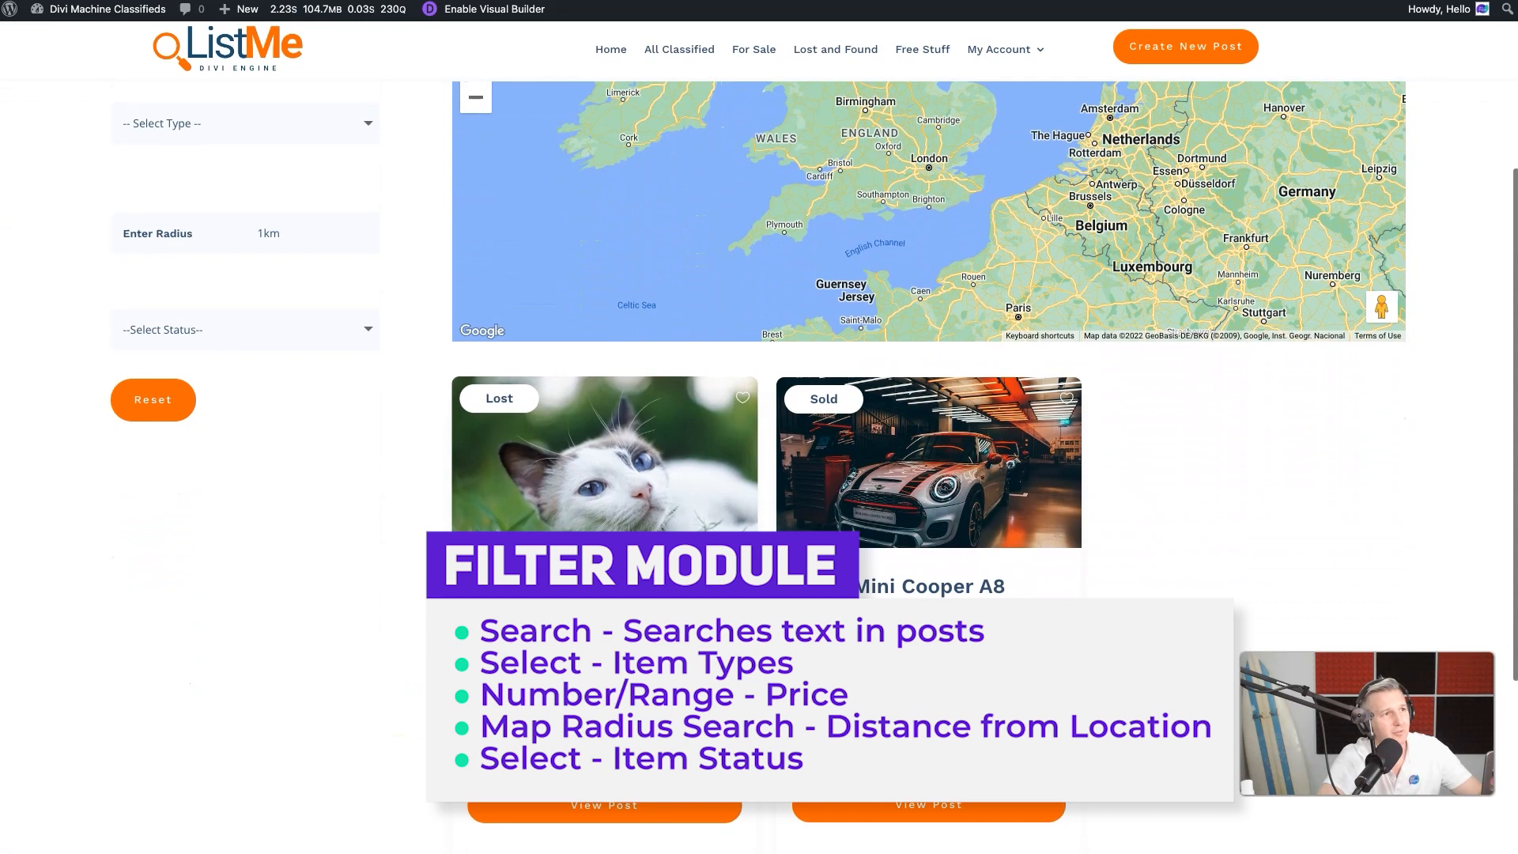
pyautogui.scroll(4, 572, 523)
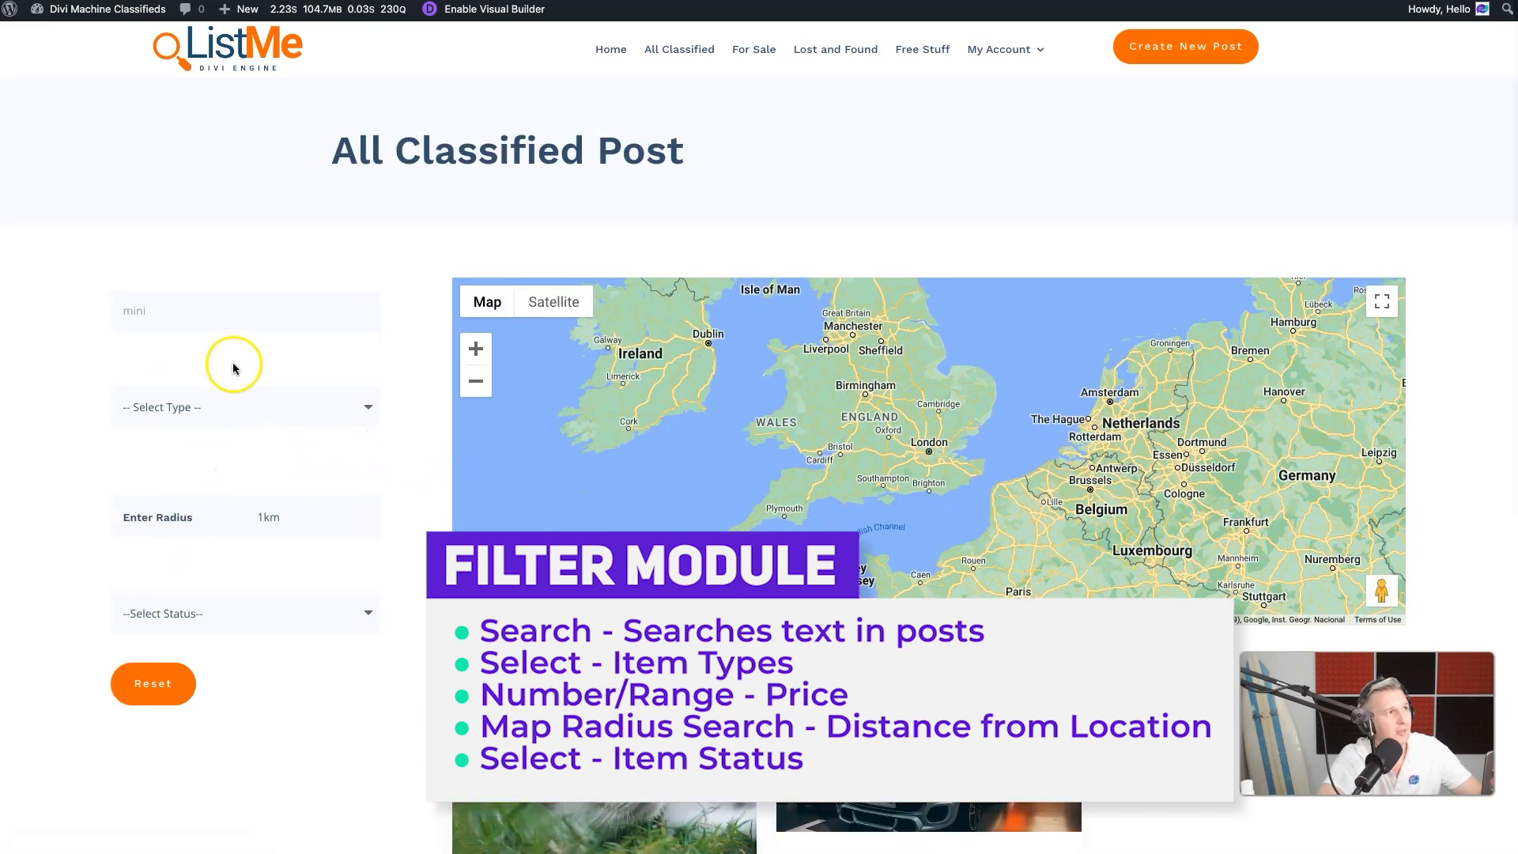
# Step: Clear the demo page's search text and filter its listings by the Houses type
pyautogui.doubleClick(228, 303)
pyautogui.press('BackSpace')
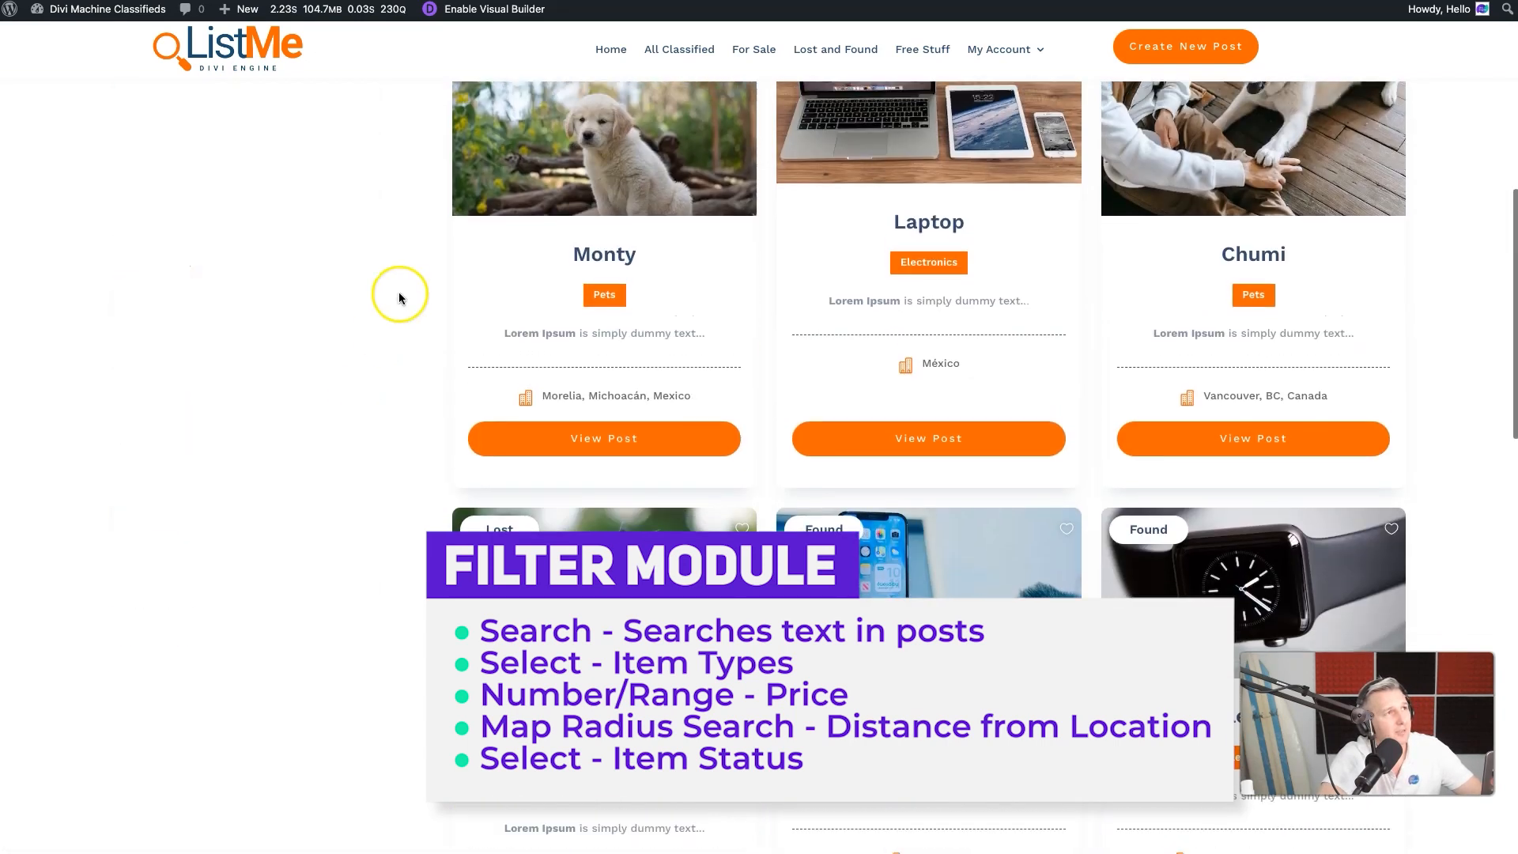
pyautogui.scroll(8, 399, 297)
pyautogui.click(362, 411)
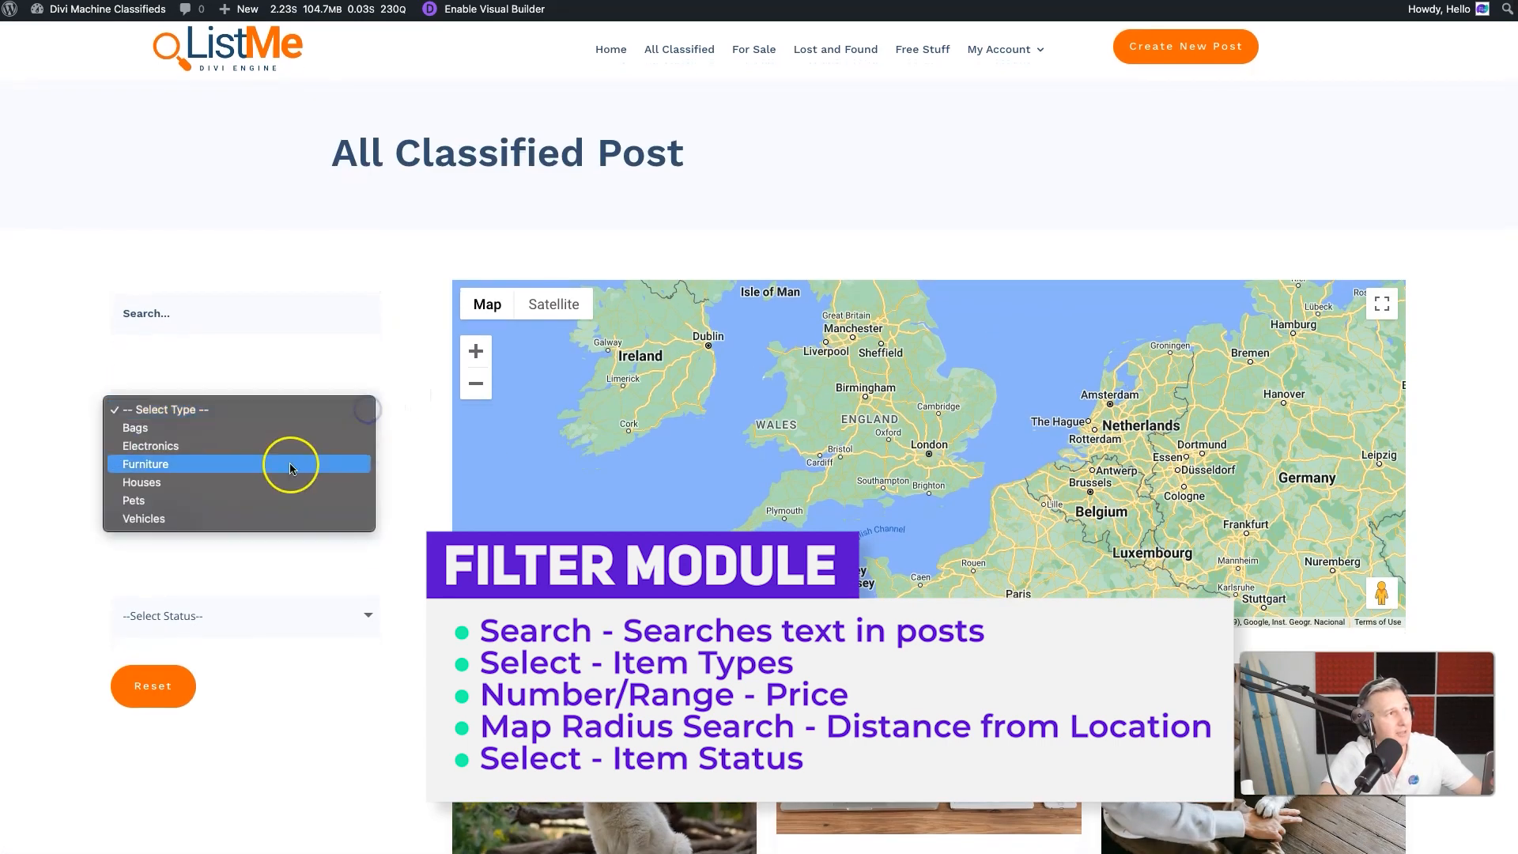
pyautogui.click(283, 490)
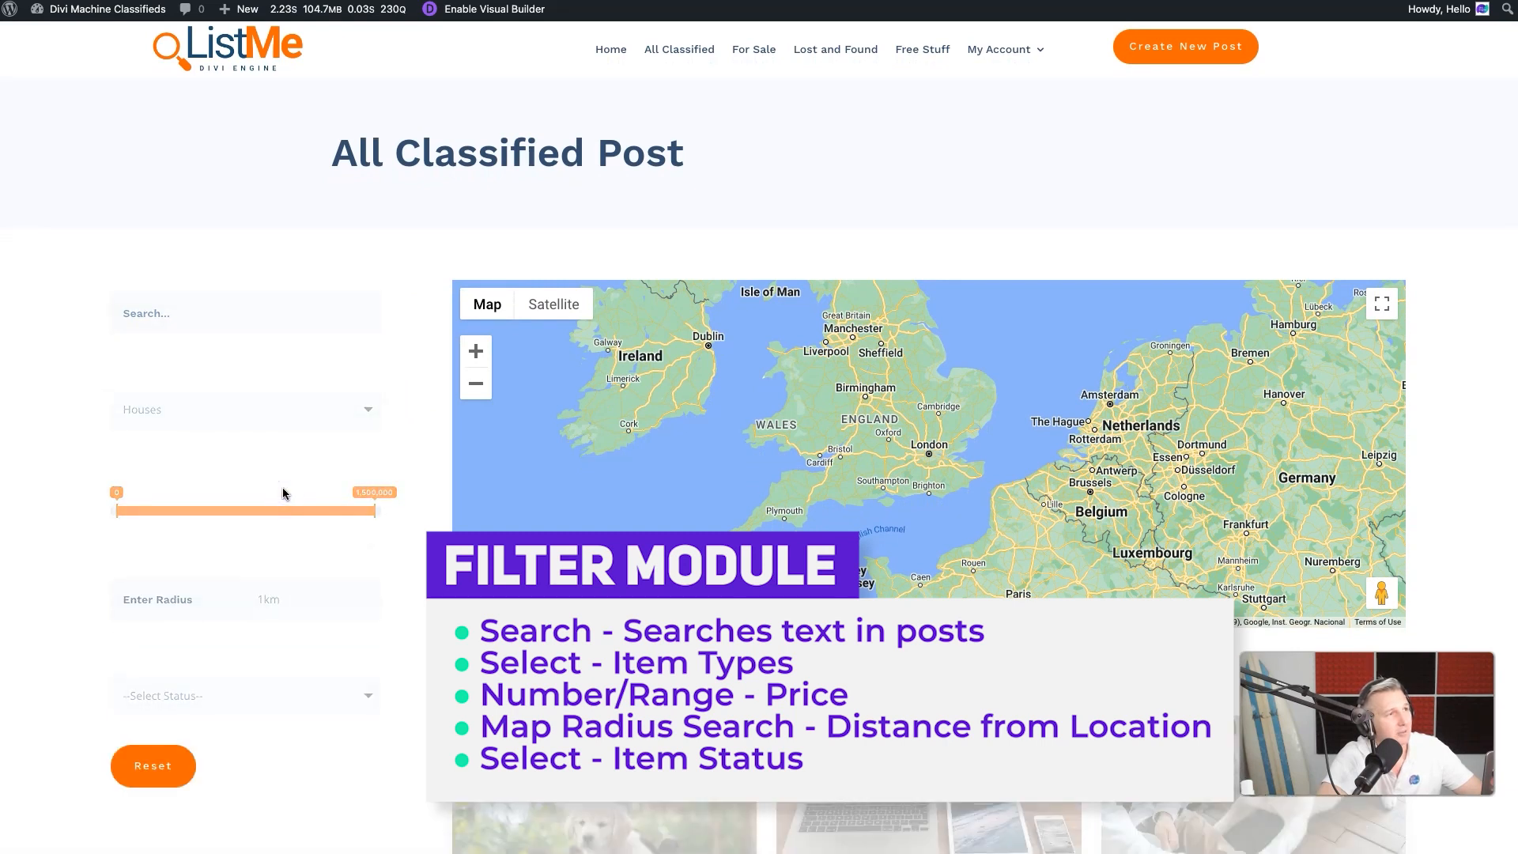
# Step: Examine the Houses listings on the demo page and the choices offered by its radius and status filters
pyautogui.scroll(-8, 190, 569)
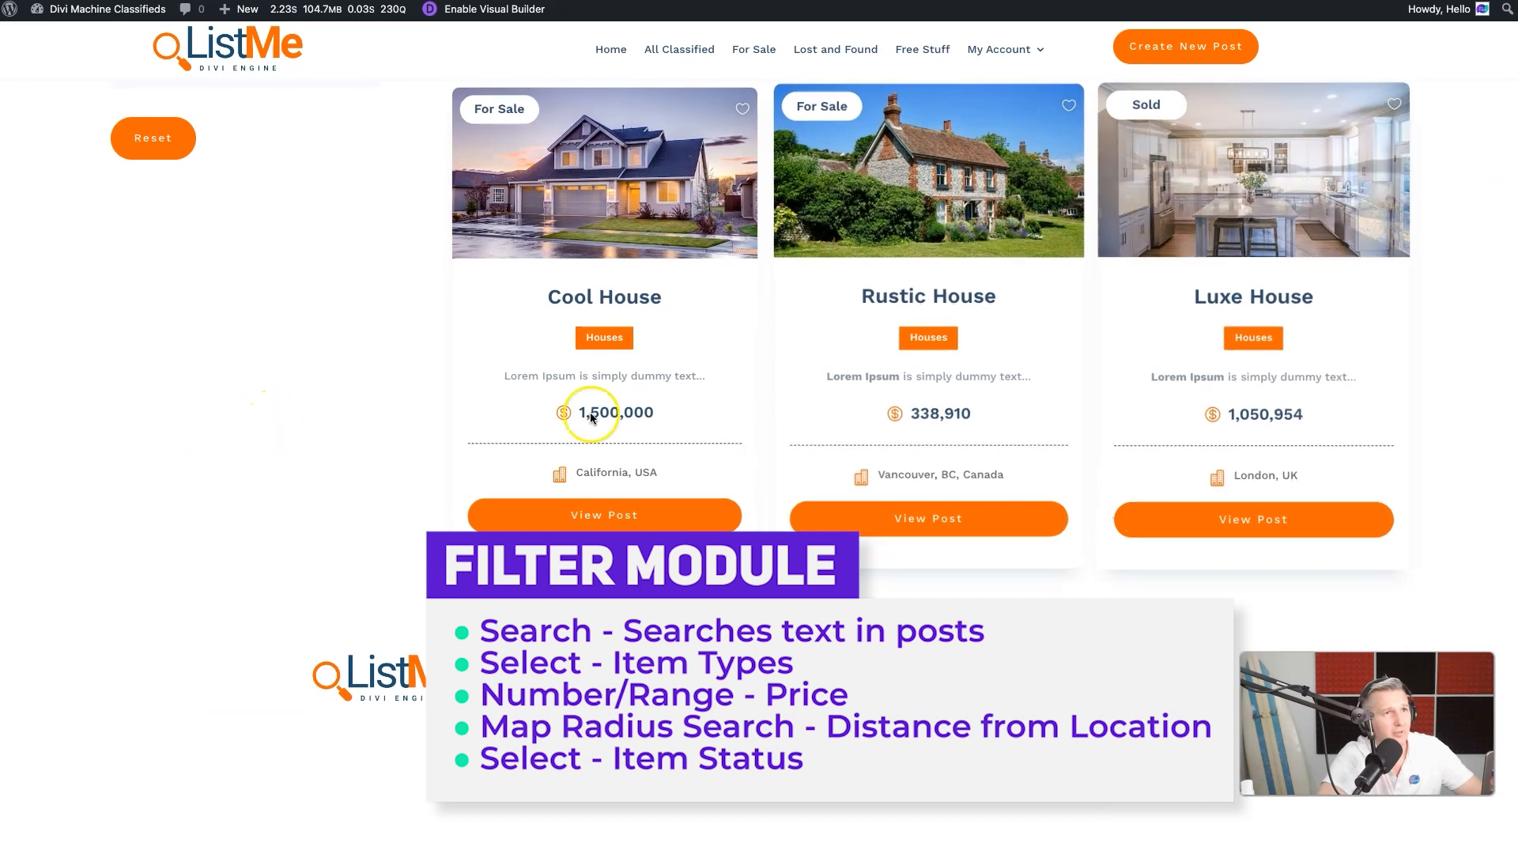
pyautogui.scroll(8, 80, 572)
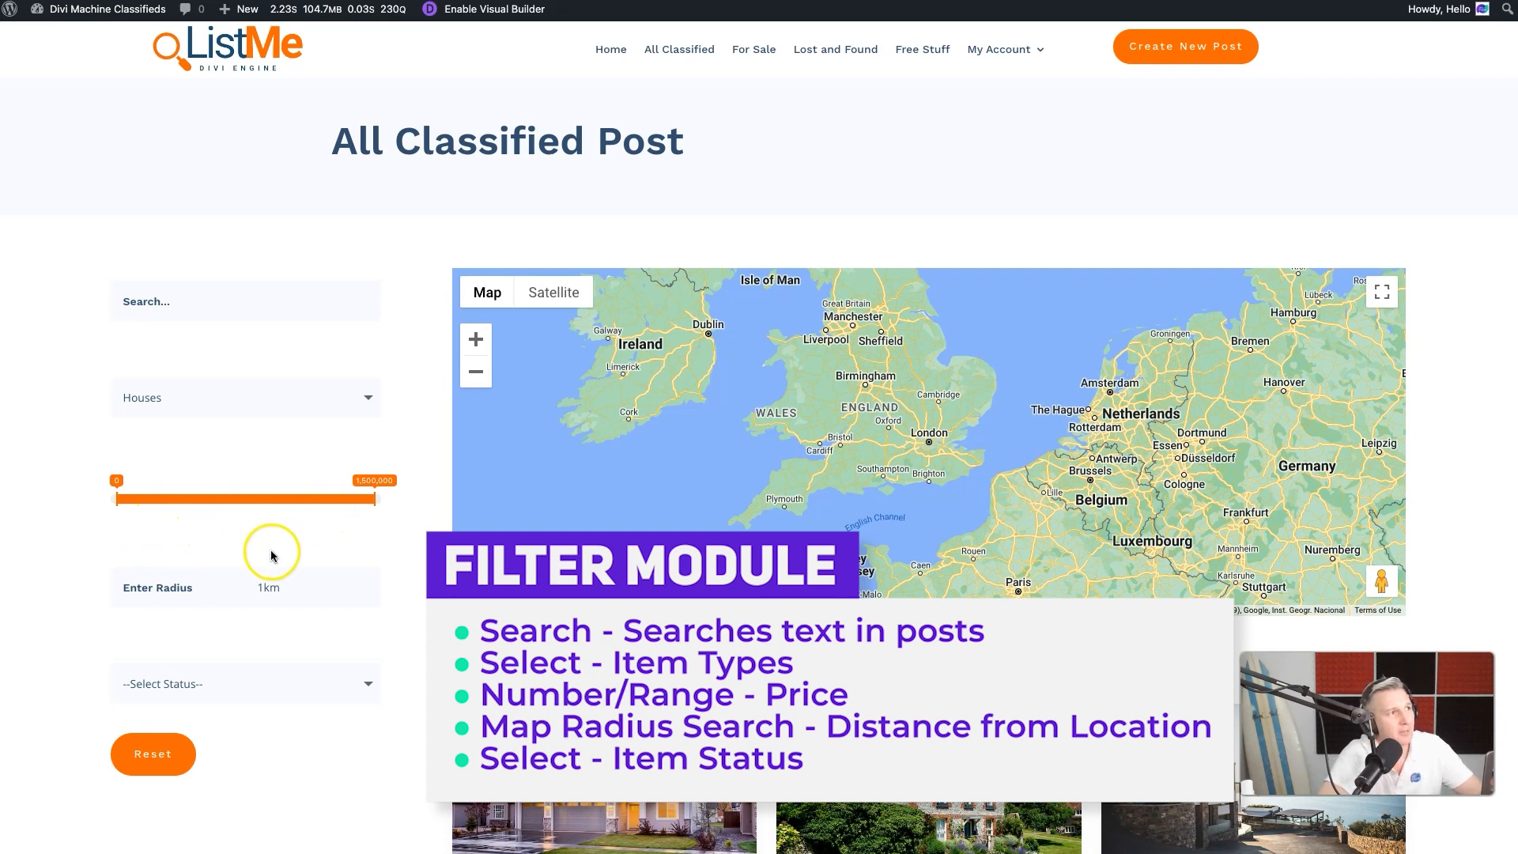
pyautogui.click(269, 588)
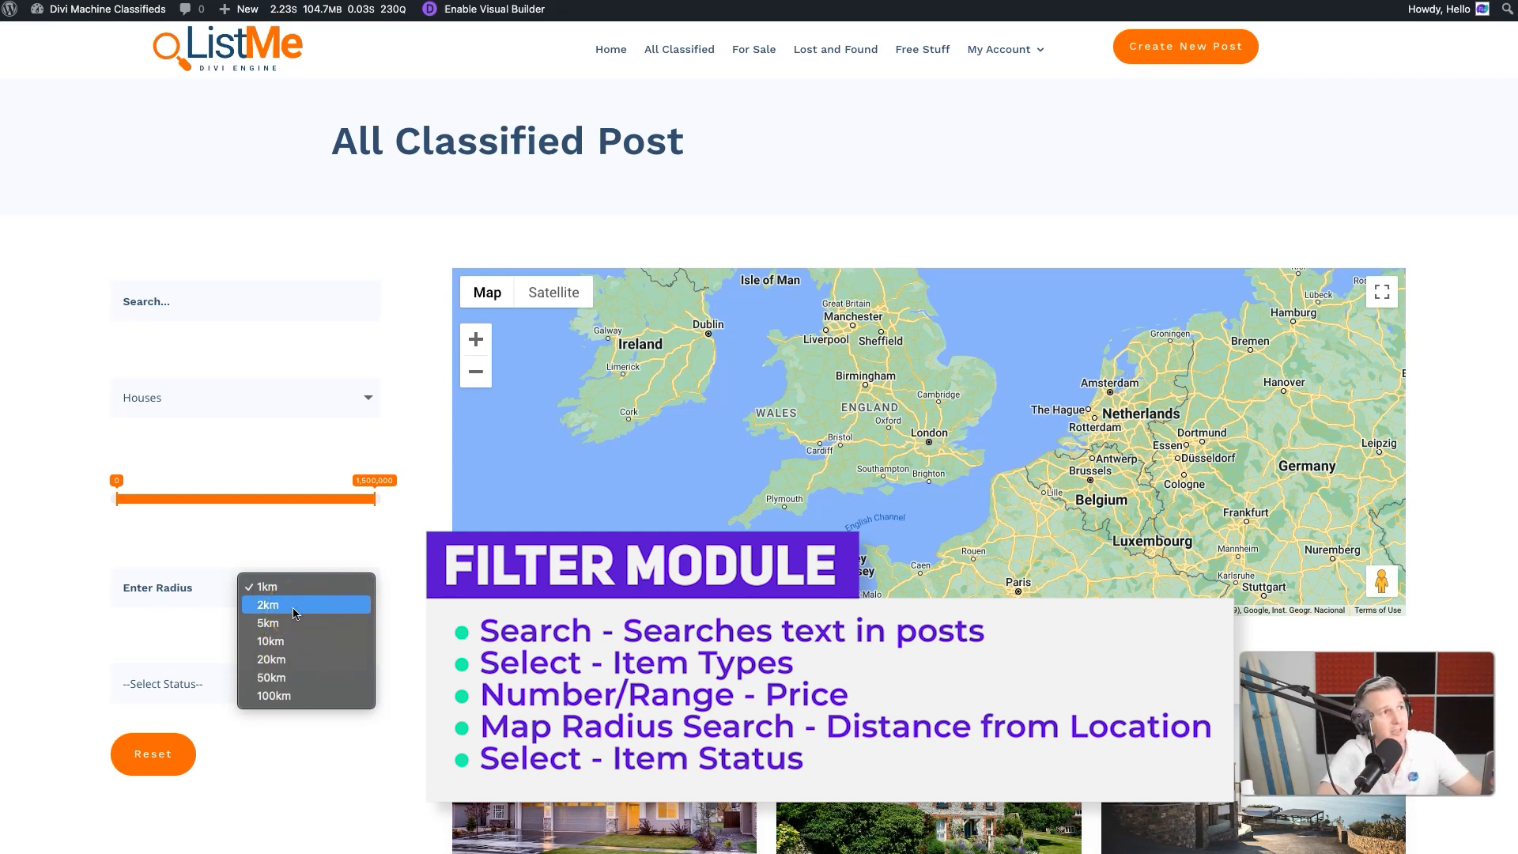
pyautogui.click(387, 609)
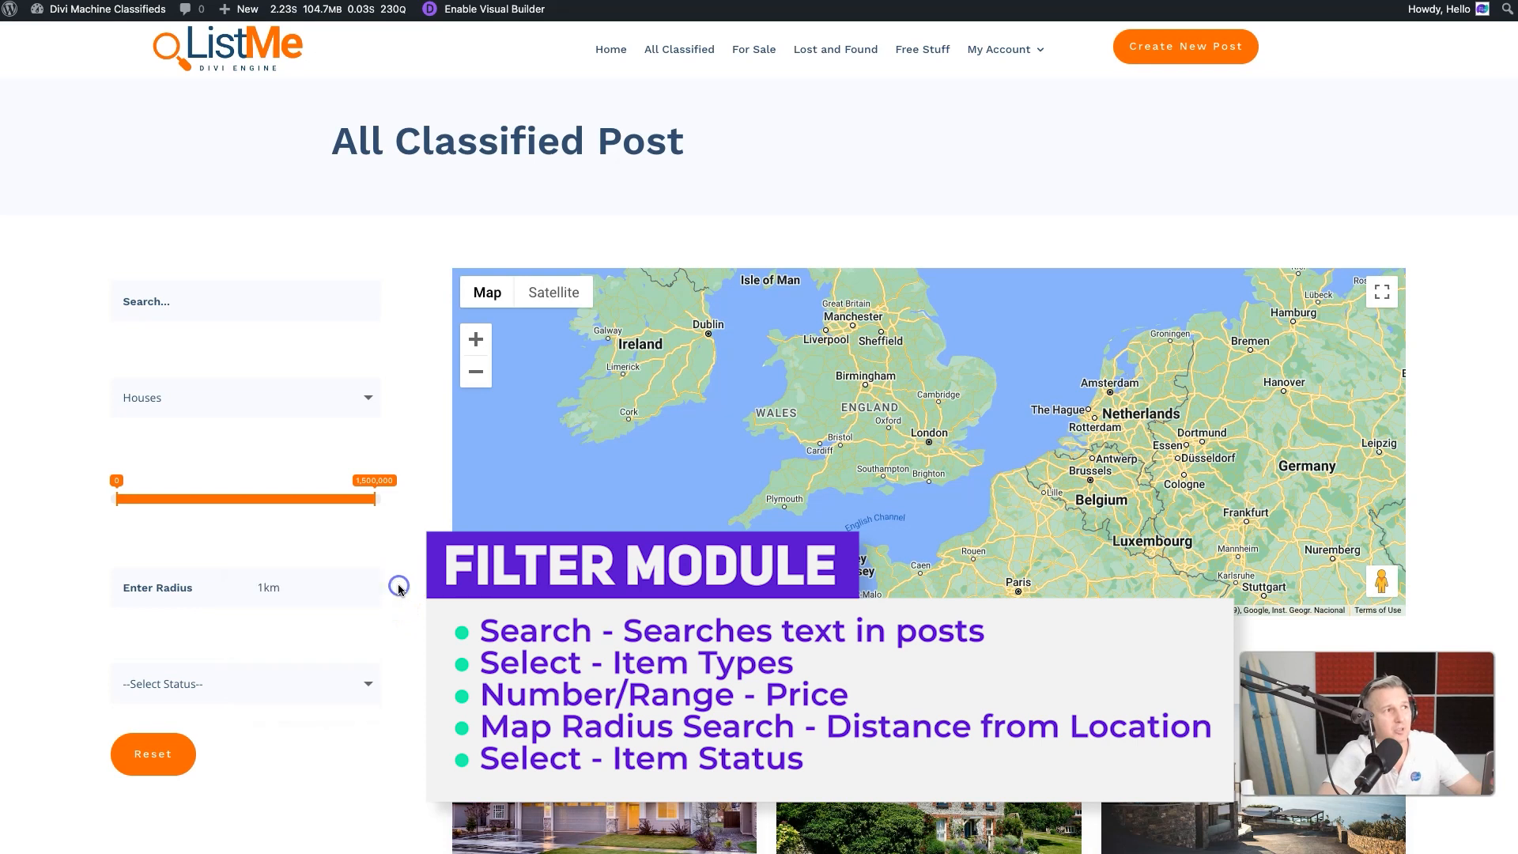
pyautogui.click(249, 684)
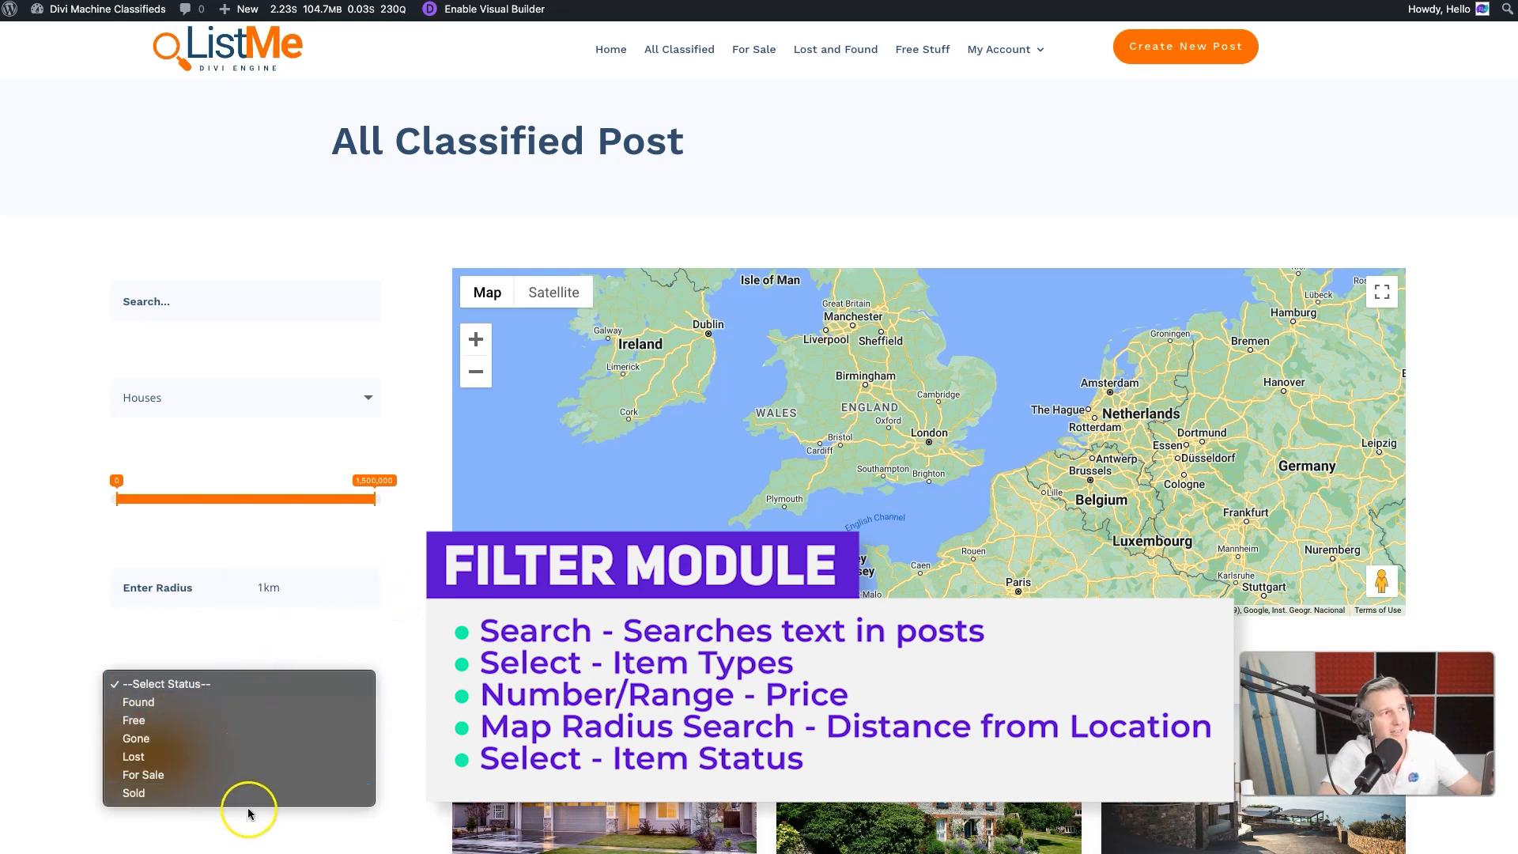
pyautogui.click(394, 632)
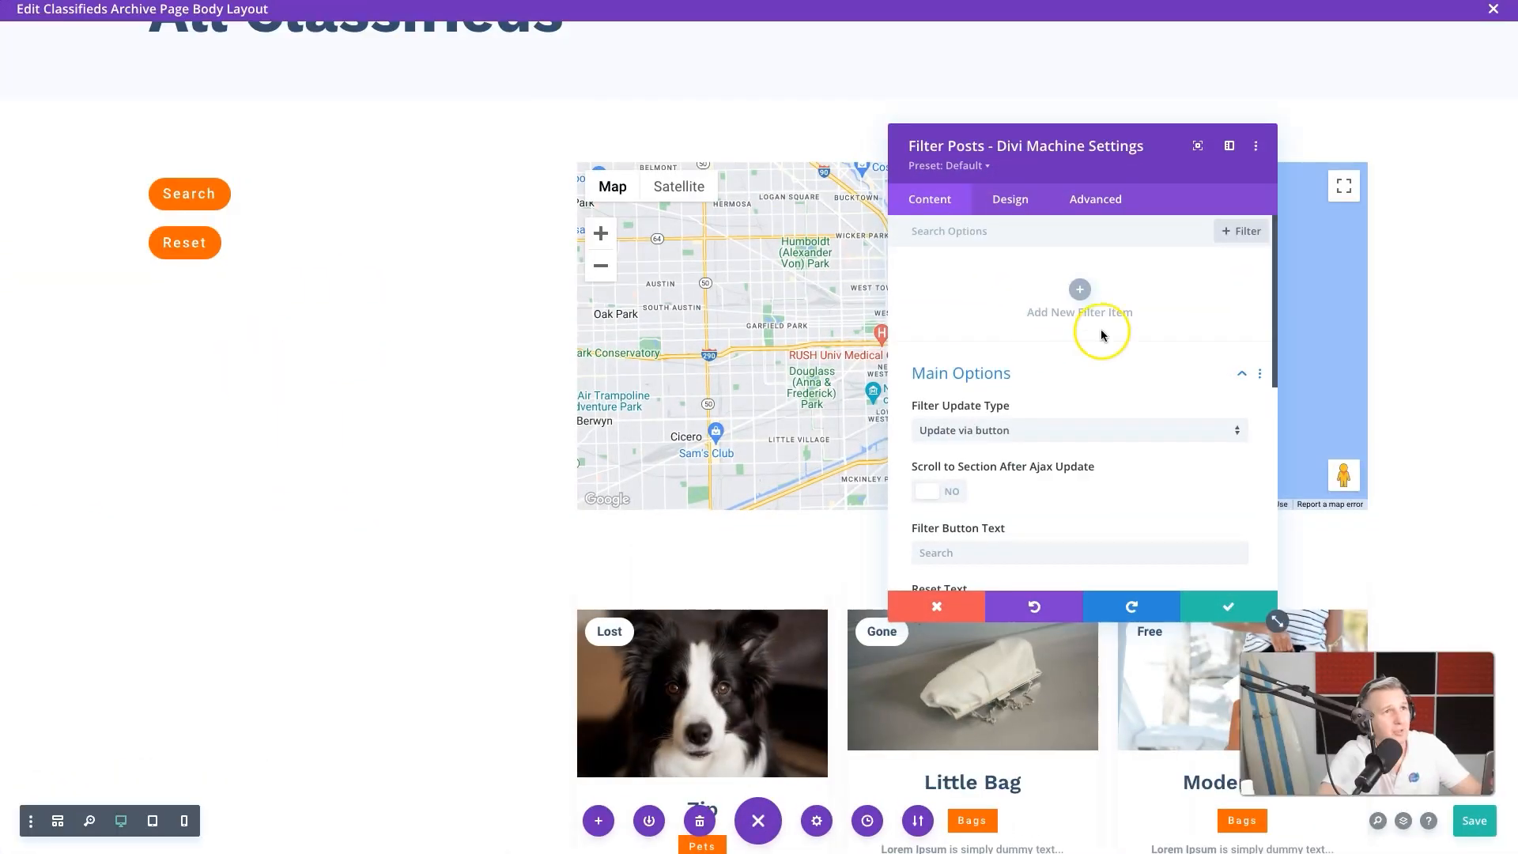
# Step: Add a filter item named Search to the post filter, using Search Text on the Classifieds post type
pyautogui.click(1079, 289)
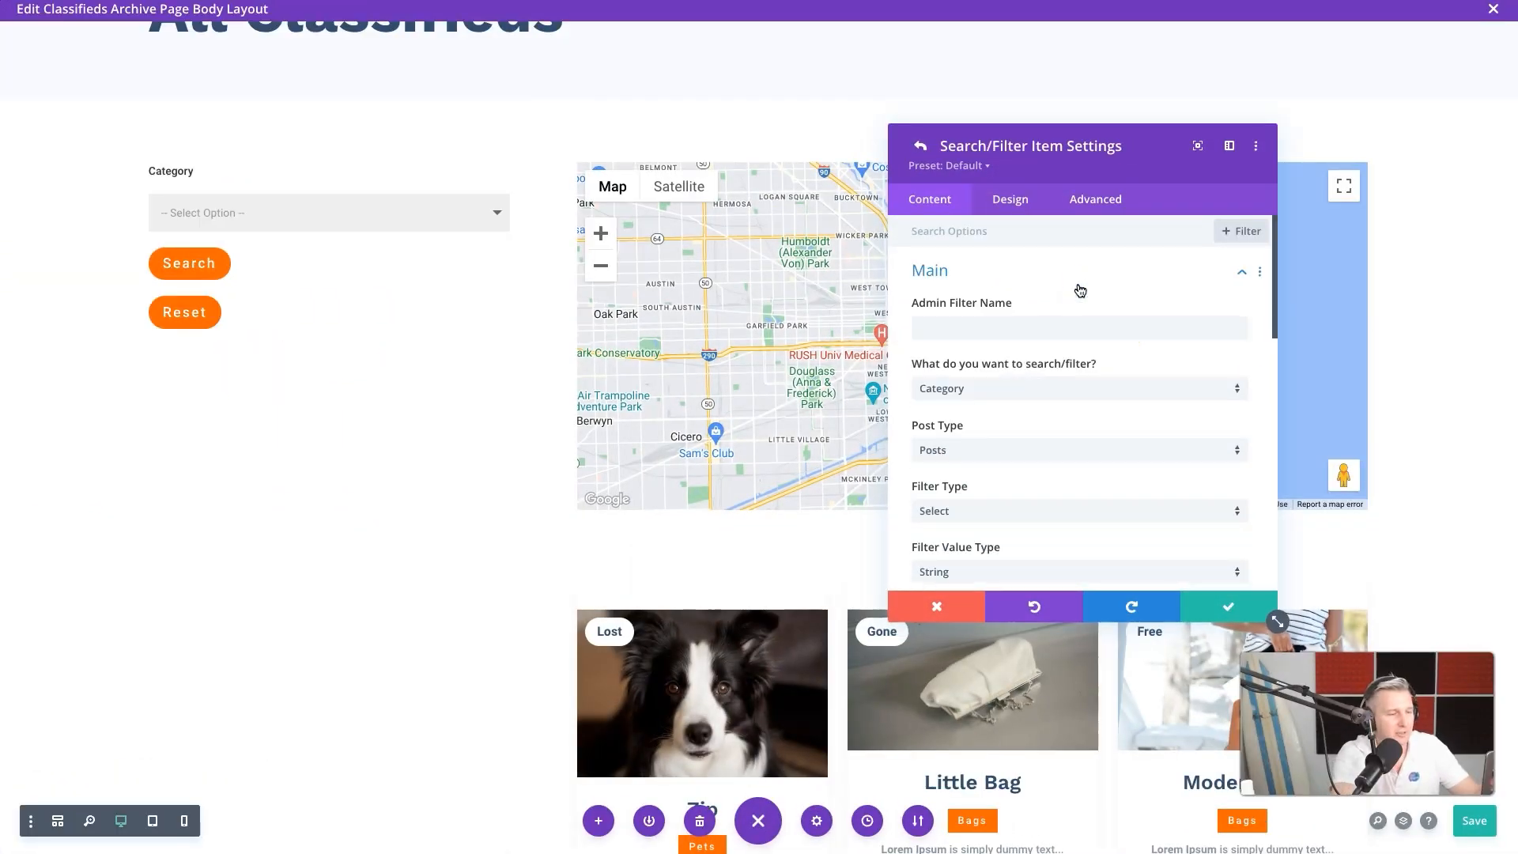
pyautogui.click(1052, 328)
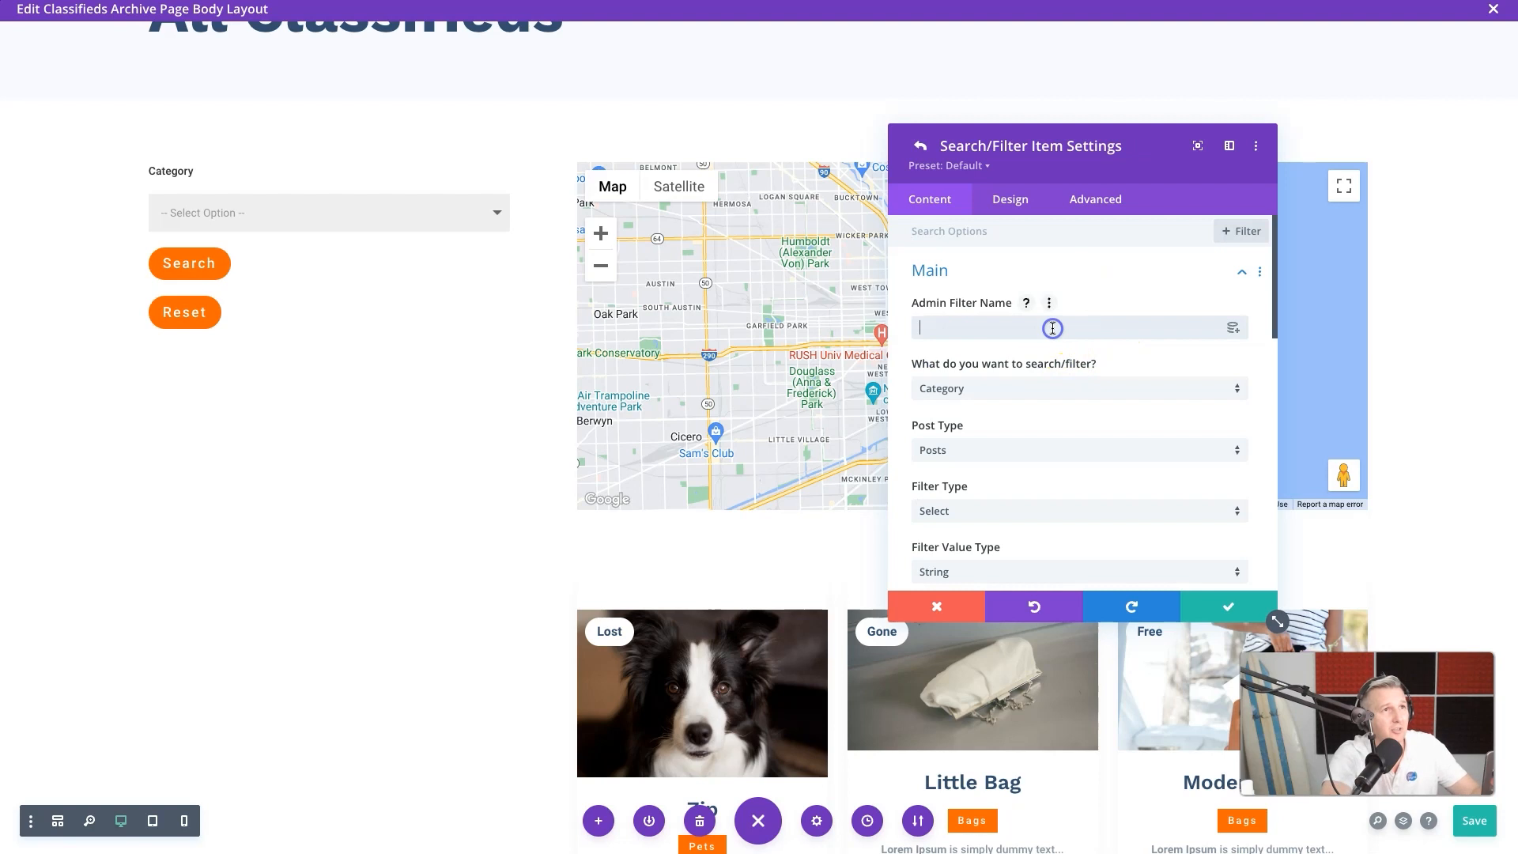
pyautogui.write('Search')
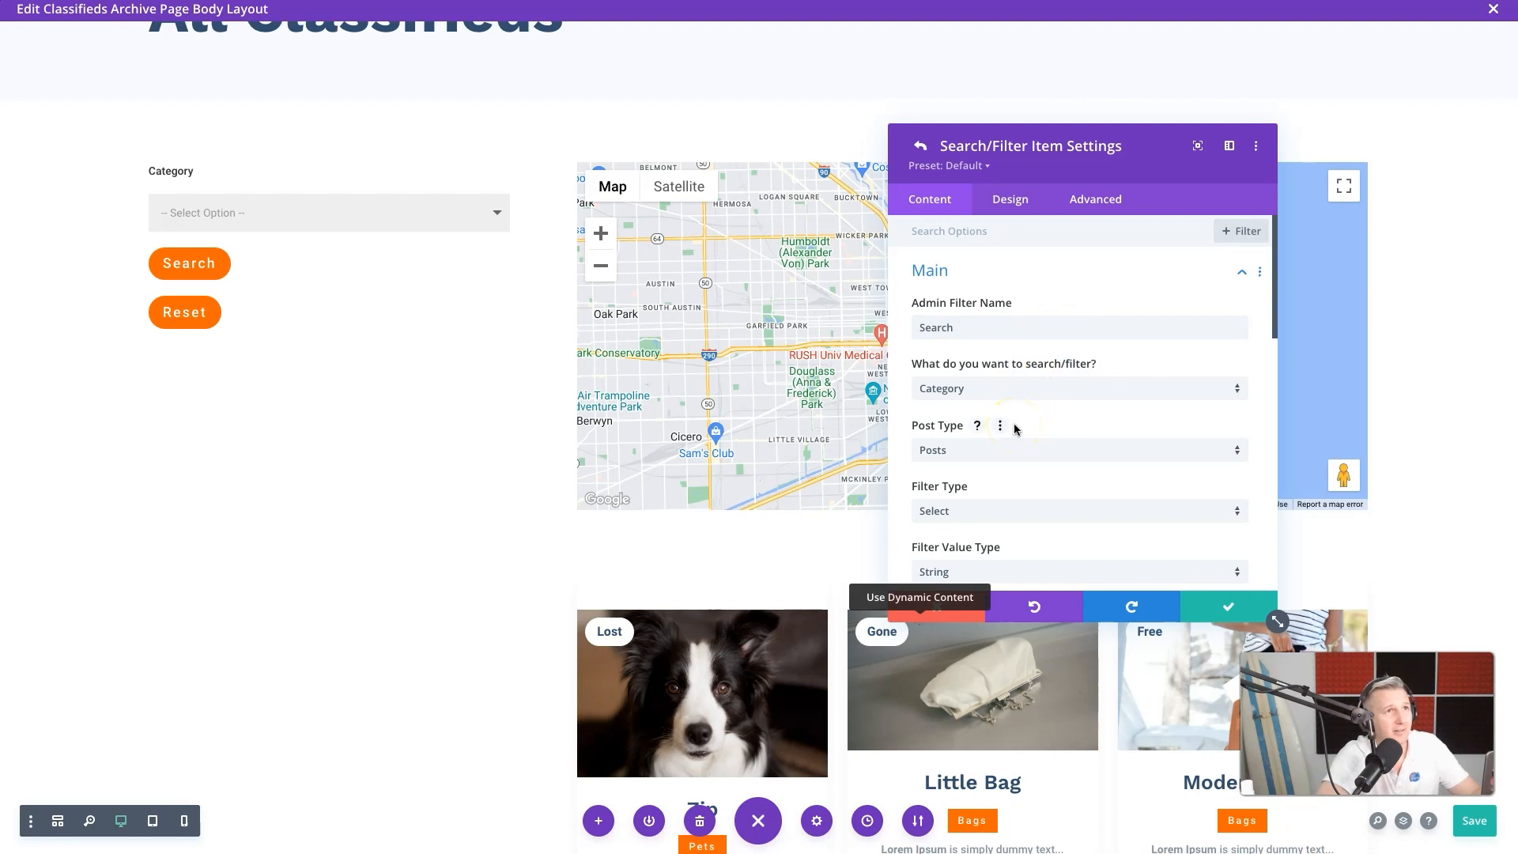
pyautogui.click(1023, 392)
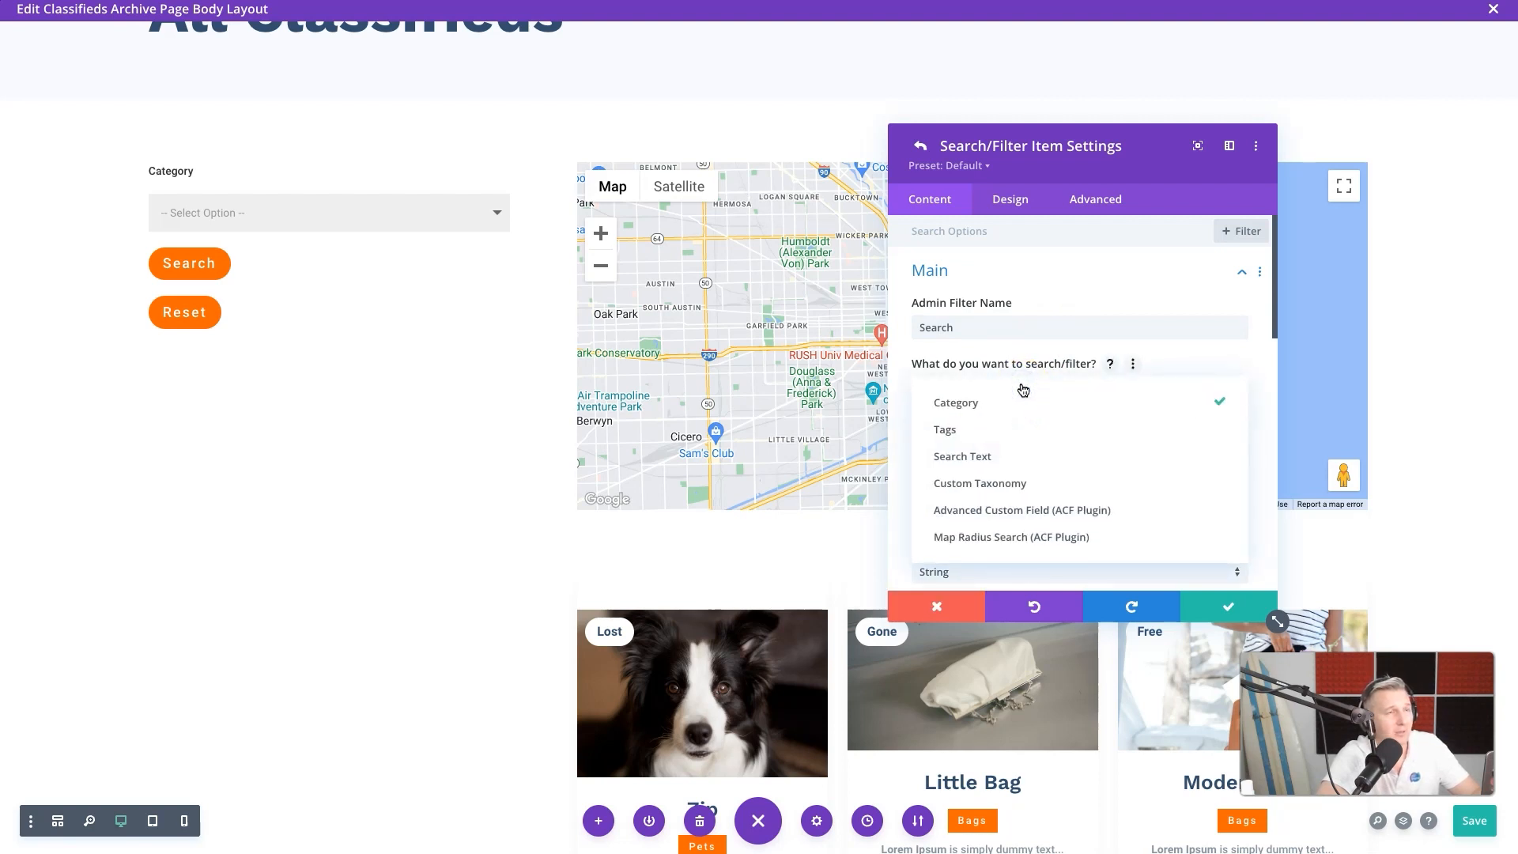
pyautogui.click(1029, 457)
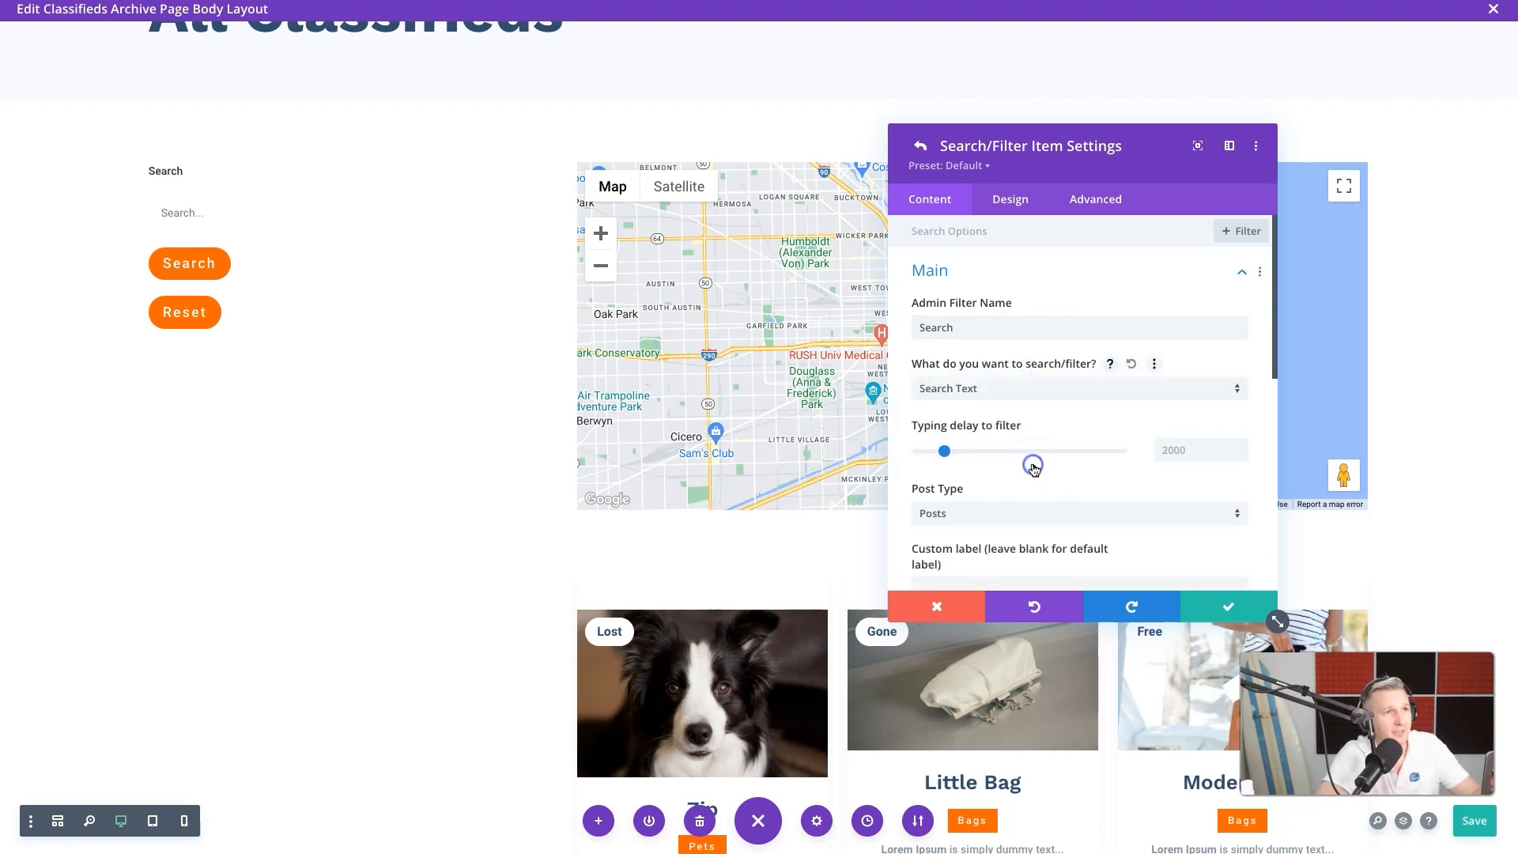
pyautogui.click(1000, 513)
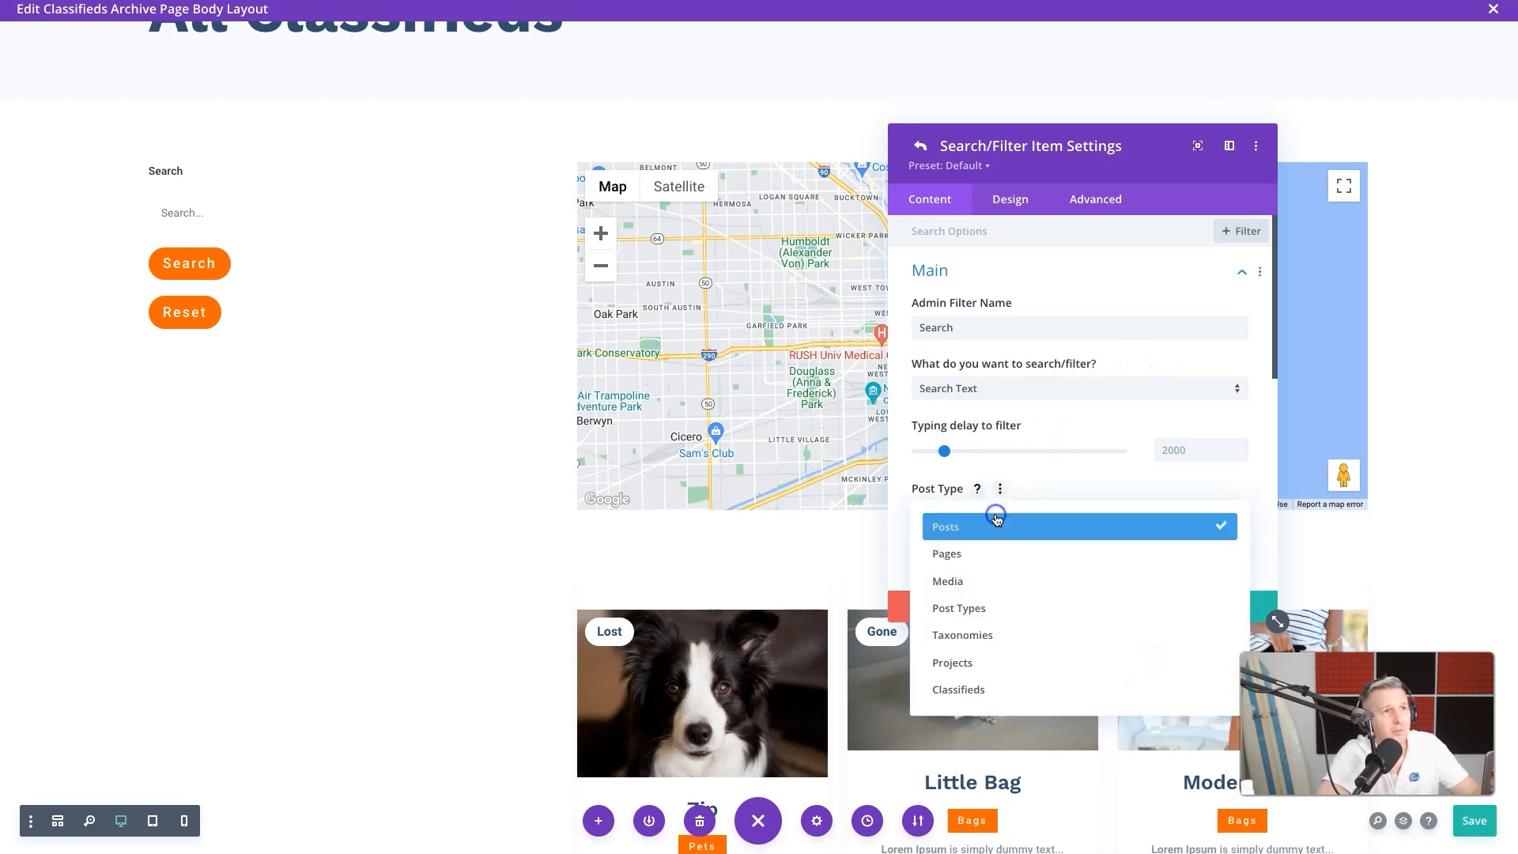
pyautogui.click(993, 689)
# Step: Hide the Search filter item's label and set Show Filter Parameters to Yes with title
pyautogui.scroll(-5, 1060, 387)
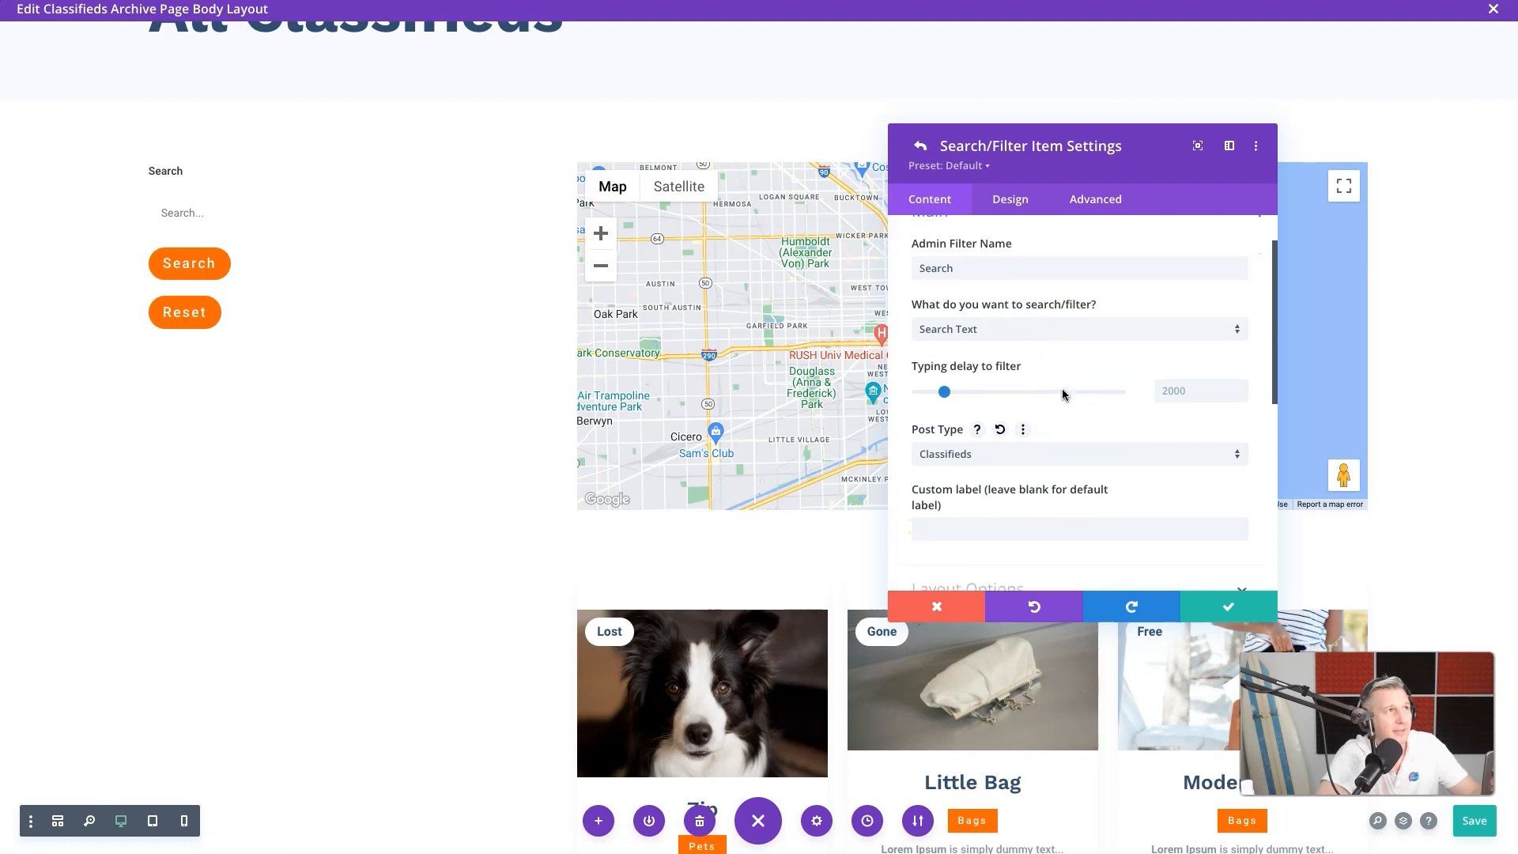
pyautogui.scroll(-1, 1060, 387)
pyautogui.click(1028, 379)
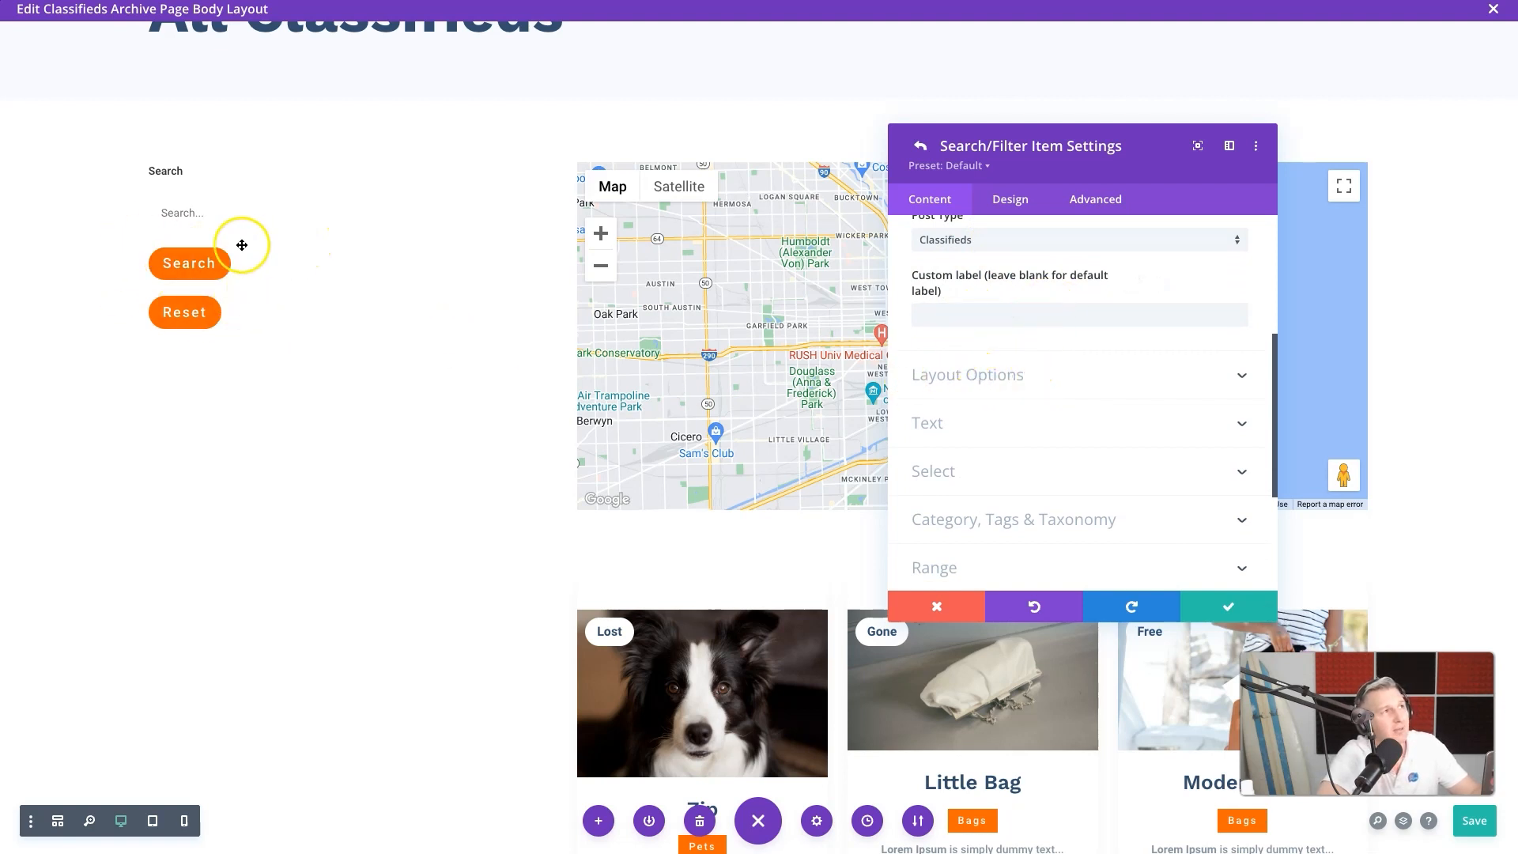
pyautogui.click(970, 378)
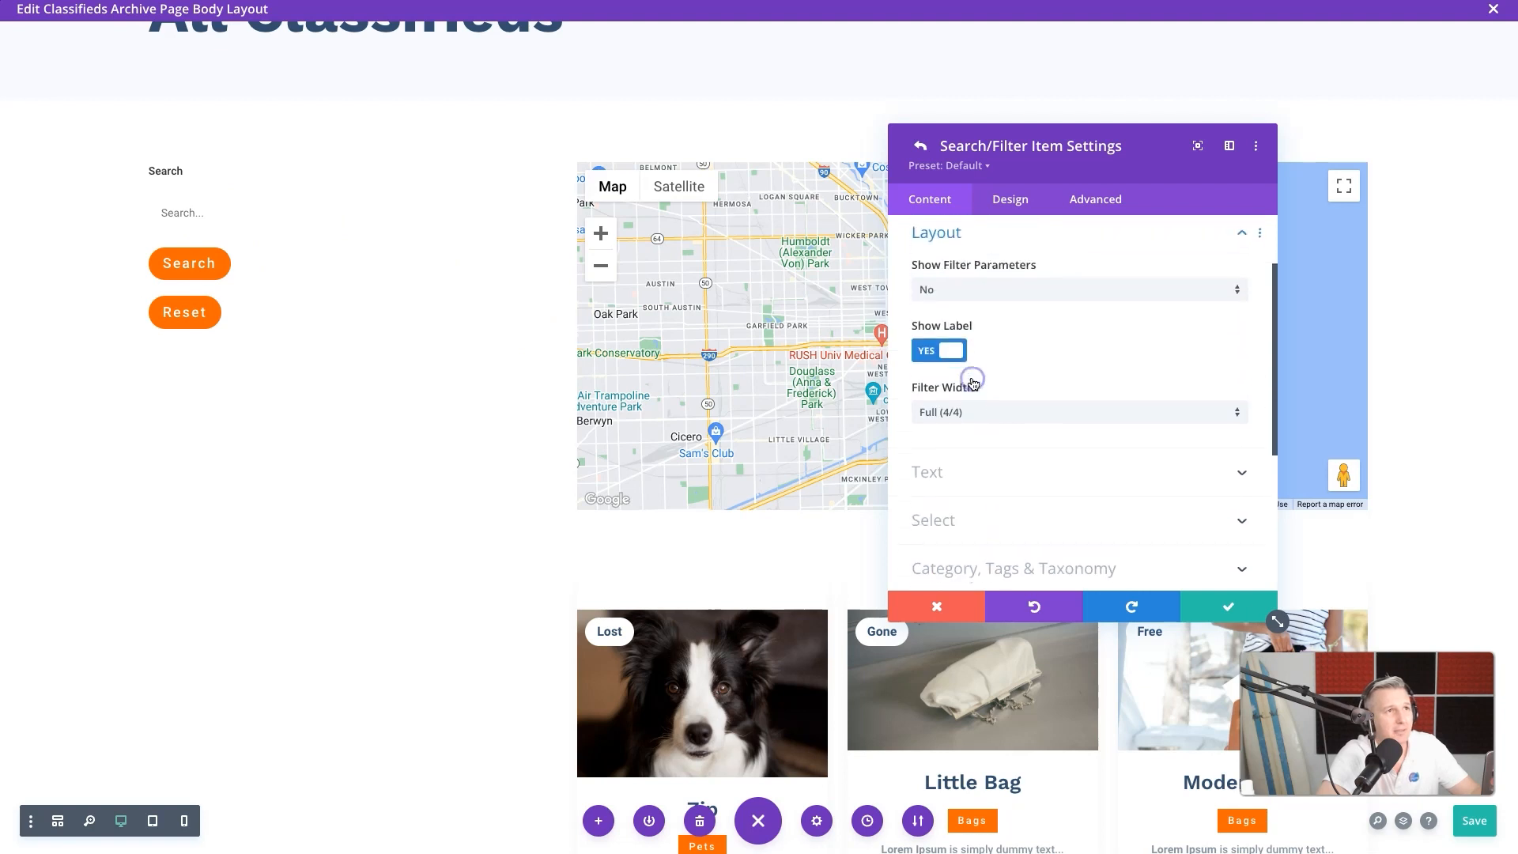
pyautogui.click(954, 357)
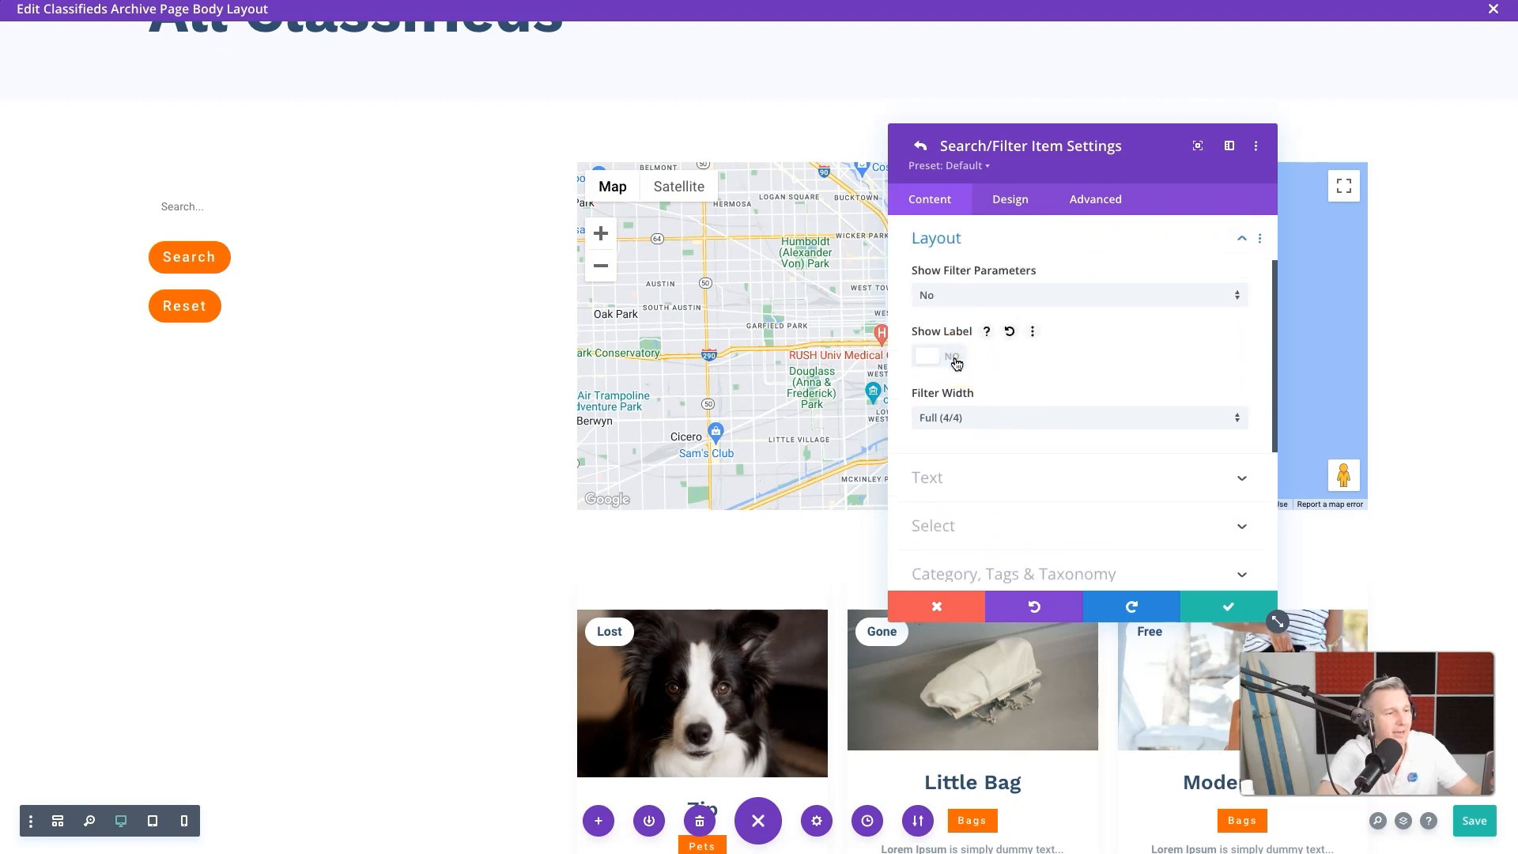
pyautogui.click(1005, 295)
pyautogui.click(1002, 335)
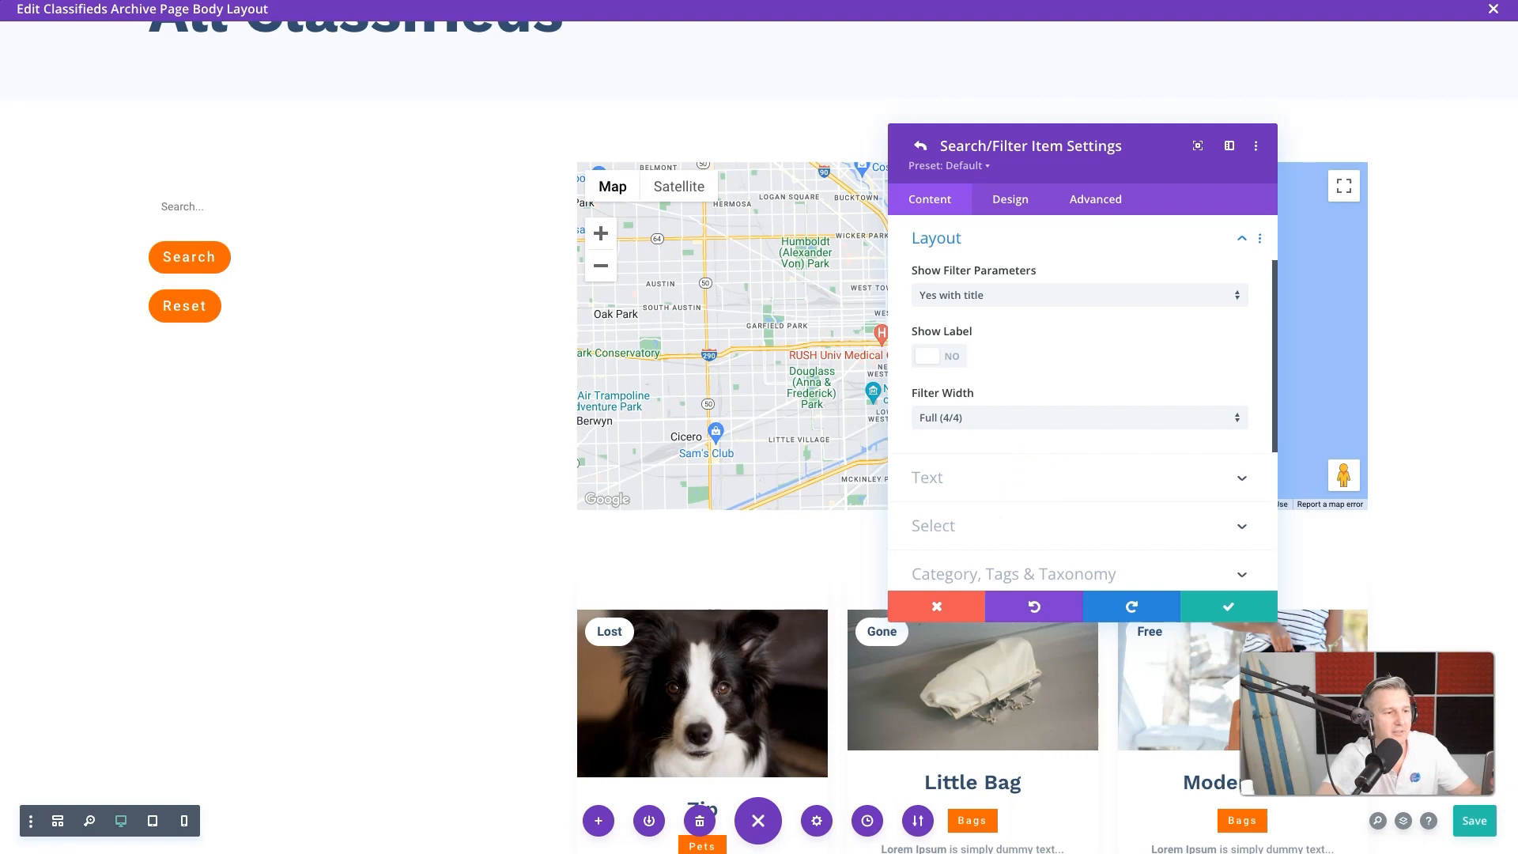
# Step: Set the Search filter item's placeholder text to "Search for an item..."
pyautogui.click(1032, 477)
pyautogui.click(1032, 478)
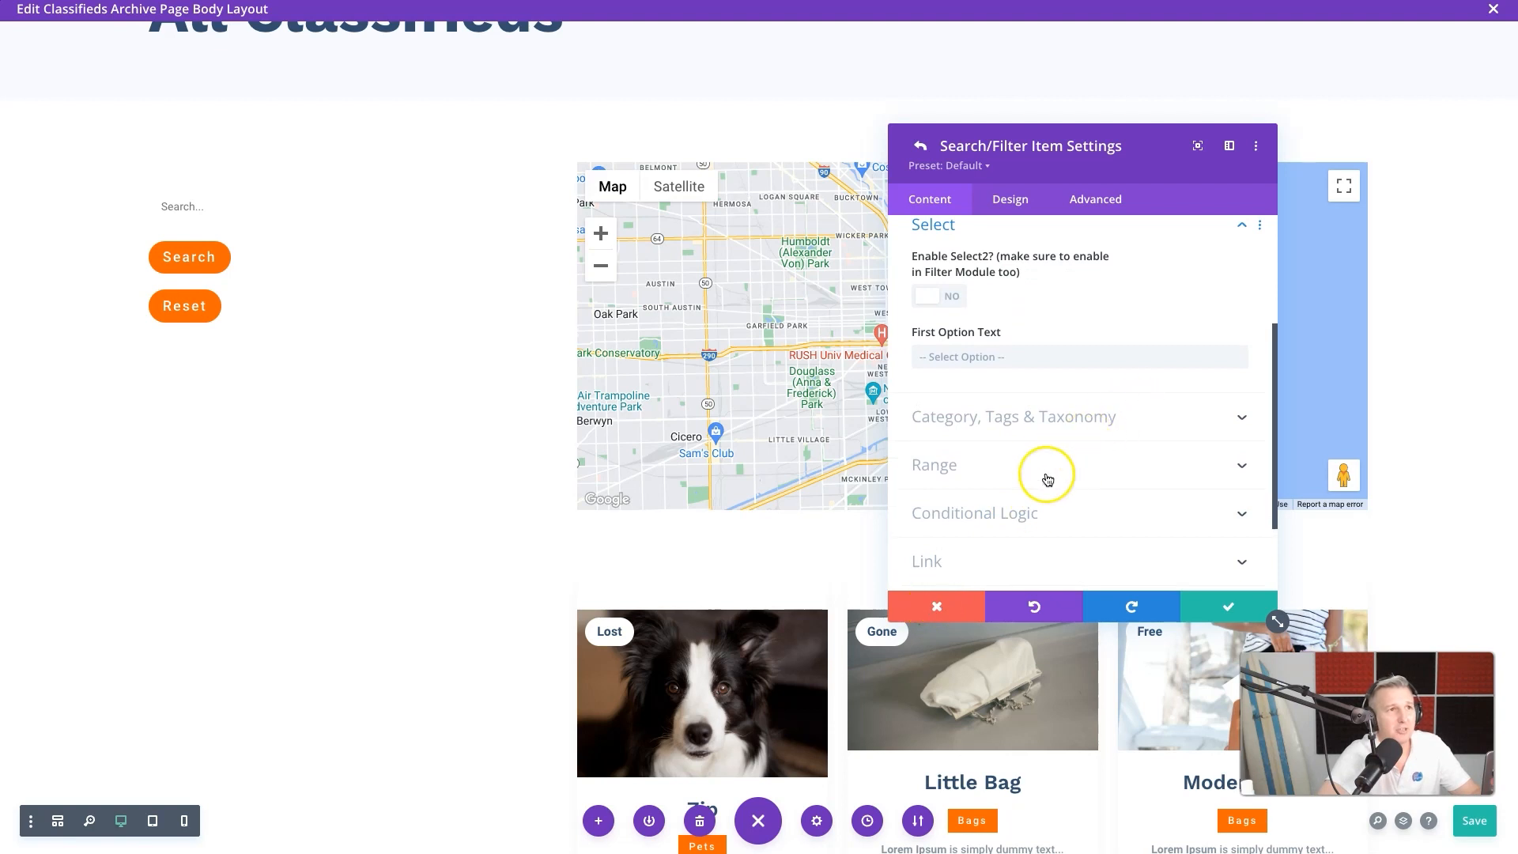
pyautogui.click(1050, 468)
pyautogui.scroll(3, 1051, 376)
pyautogui.click(1054, 359)
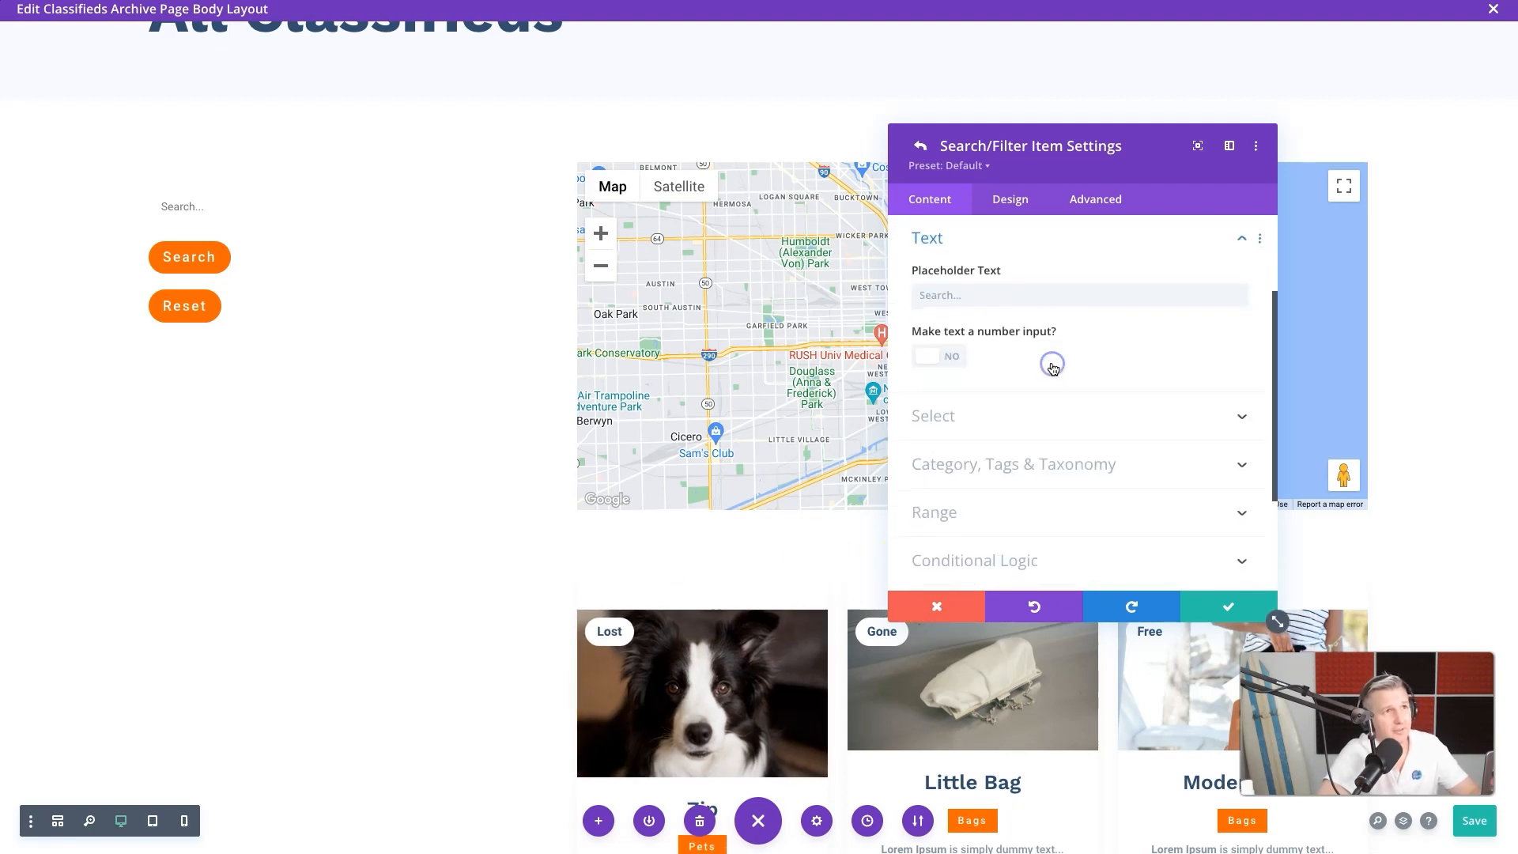
pyautogui.click(988, 303)
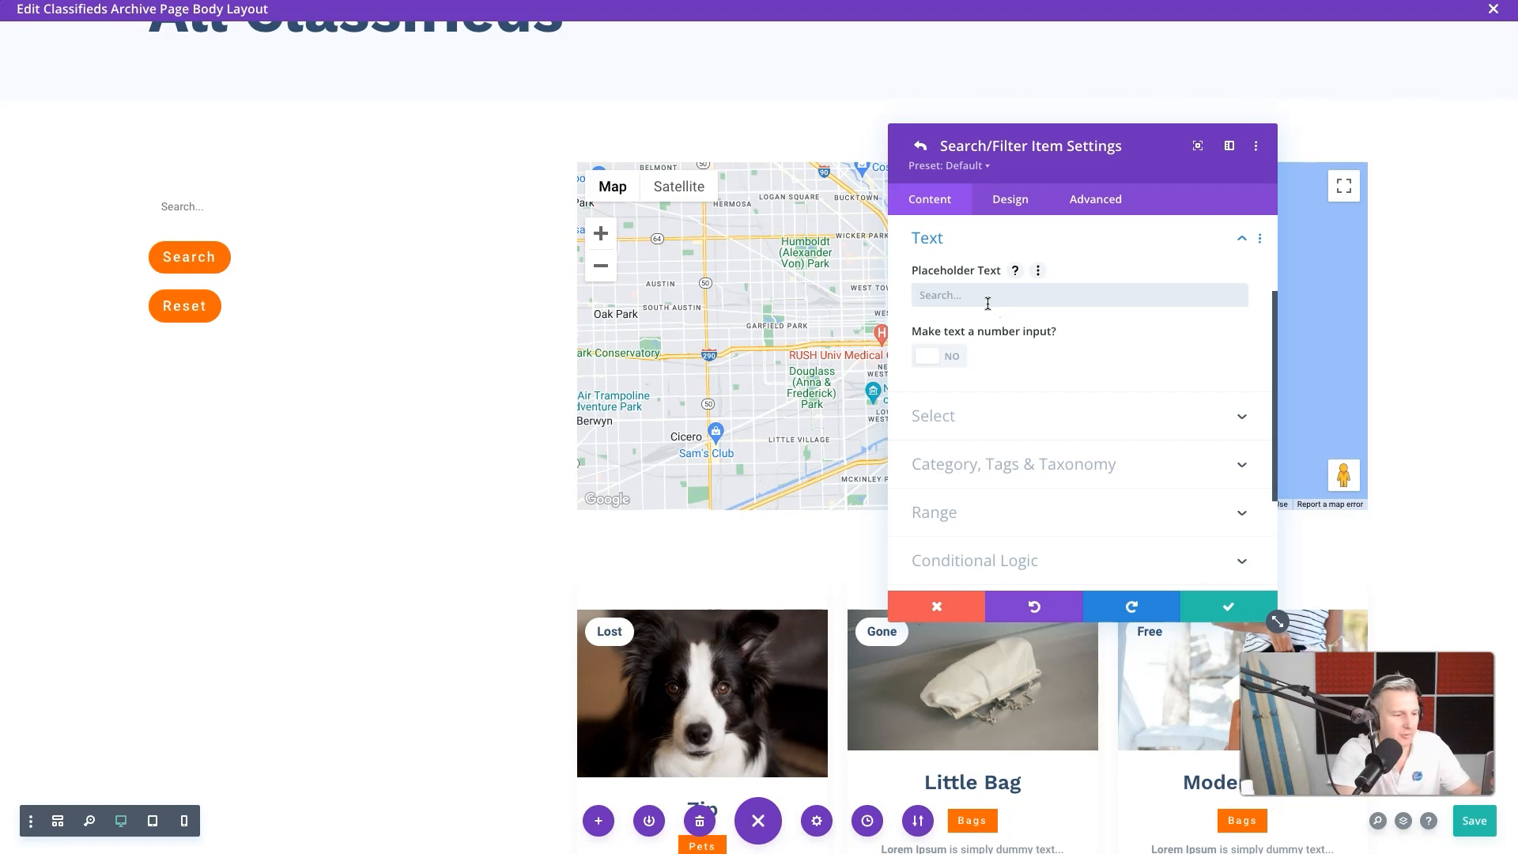
pyautogui.write('Sear')
pyautogui.press('BackSpace')
pyautogui.write('arch for ')
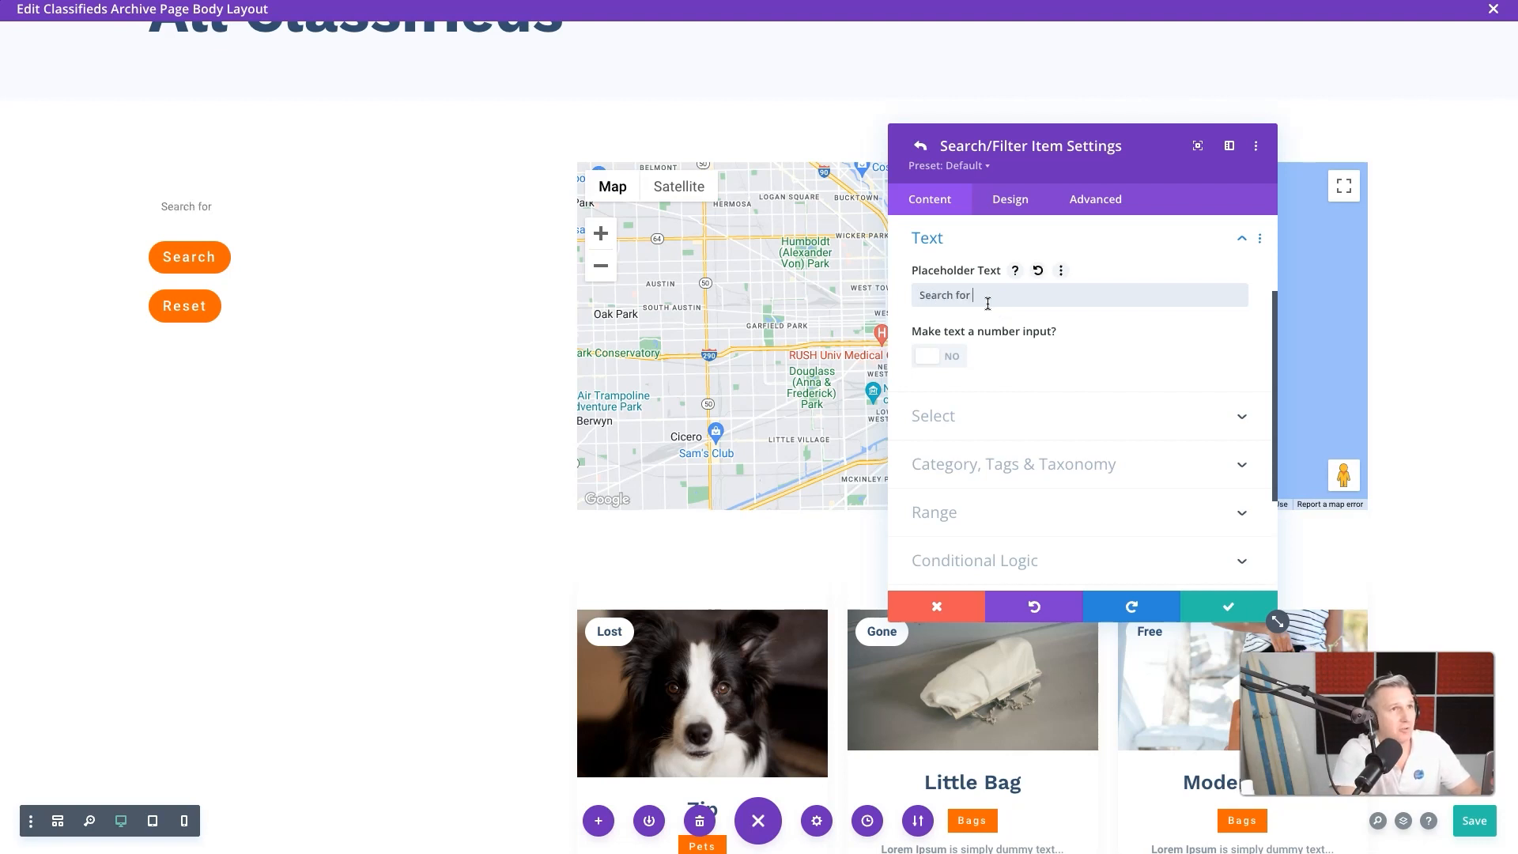
pyautogui.write('an item...')
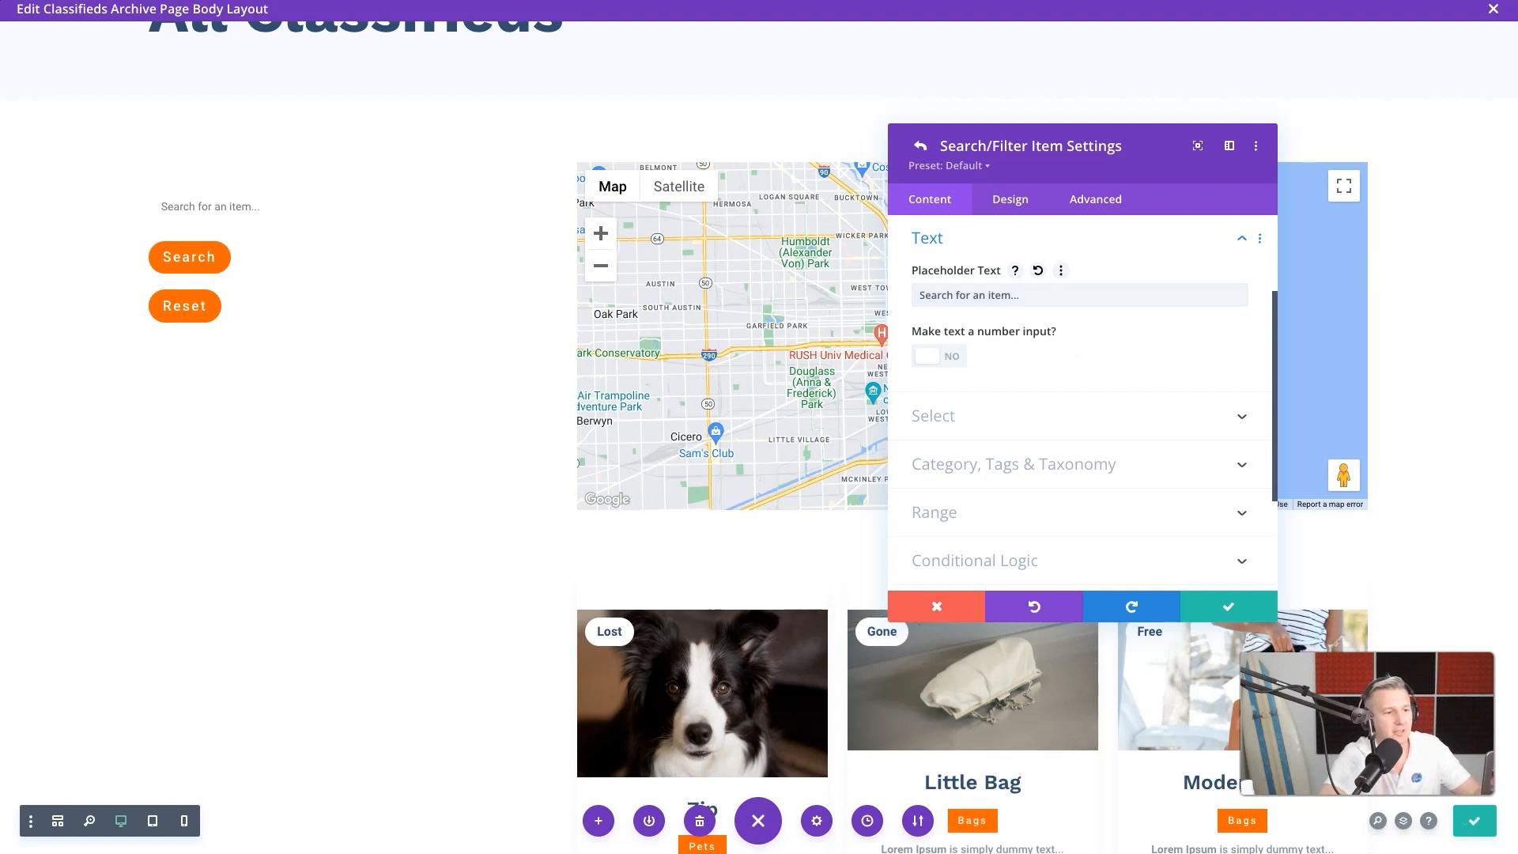
# Step: Look over the Search filter item's design options and save the item
pyautogui.scroll(-2, 1017, 485)
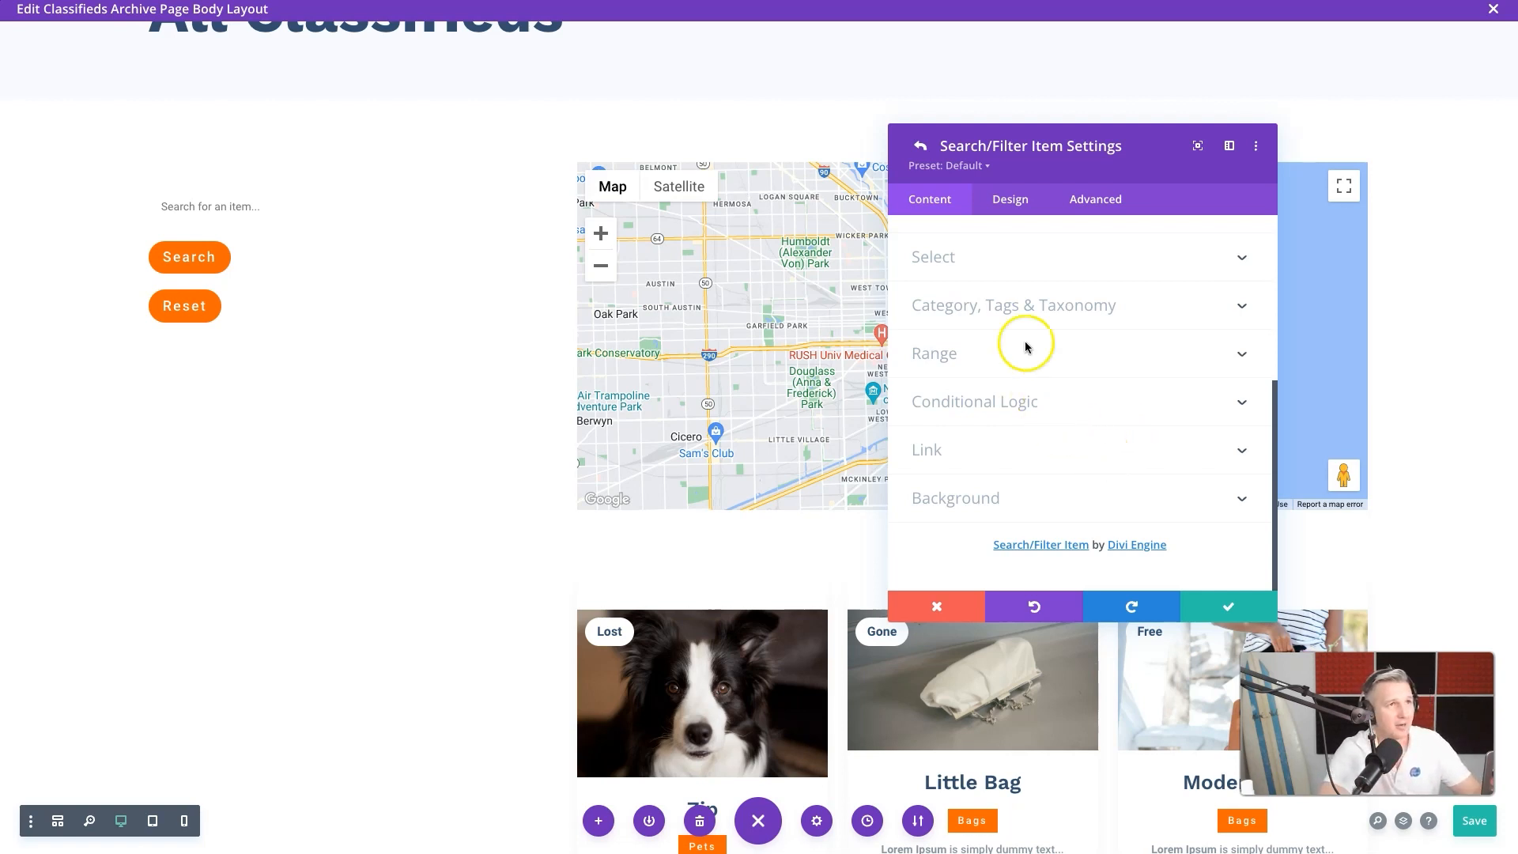
pyautogui.click(1010, 198)
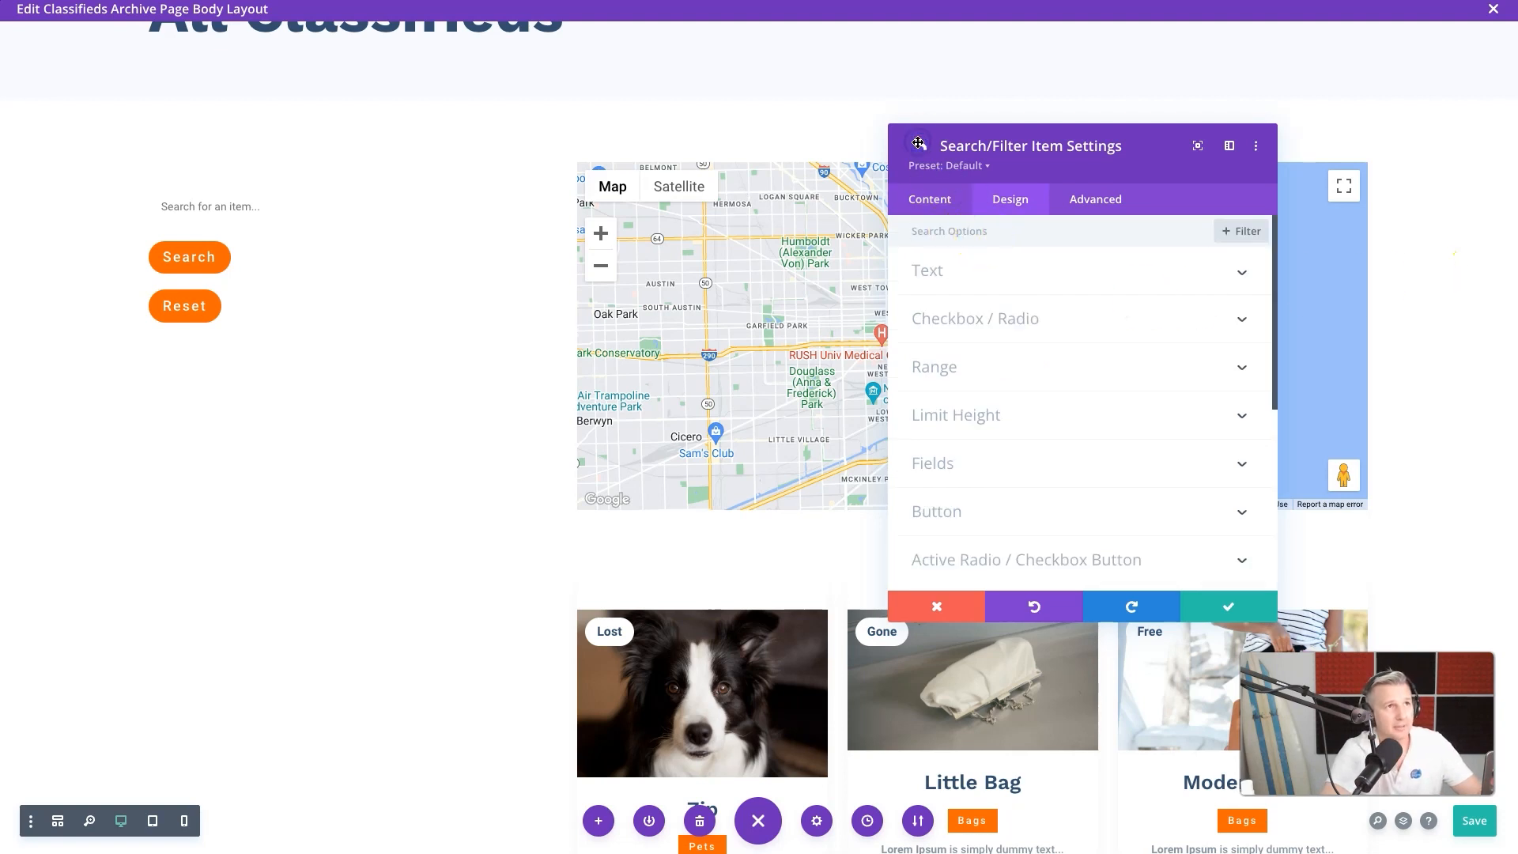
pyautogui.click(1201, 599)
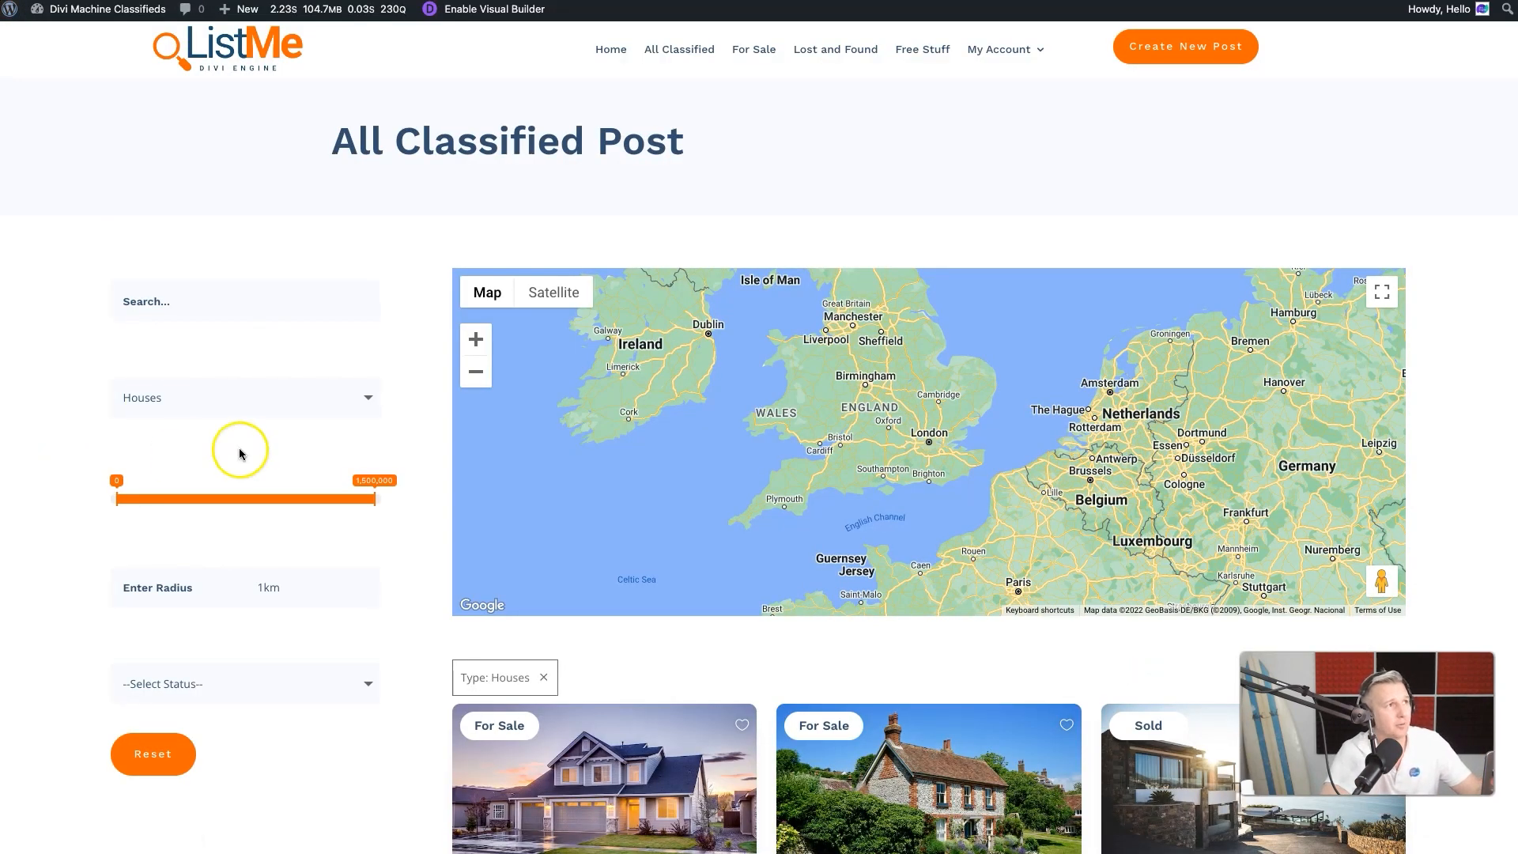
# Step: Check the item type choices on the demo page and add a second filter item named Item Type to the post filter
pyautogui.click(308, 407)
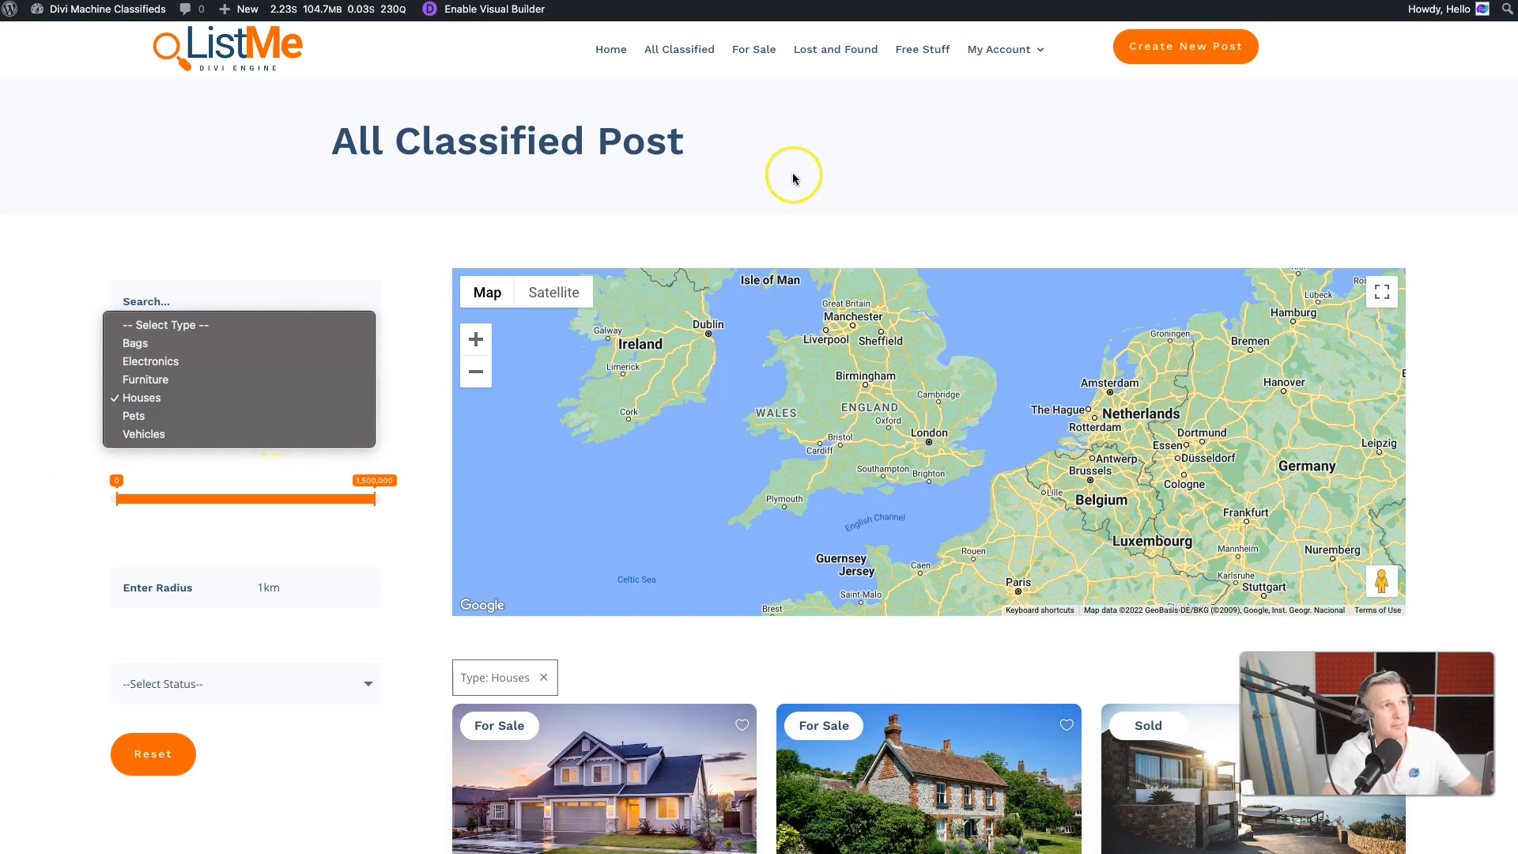
pyautogui.click(823, 223)
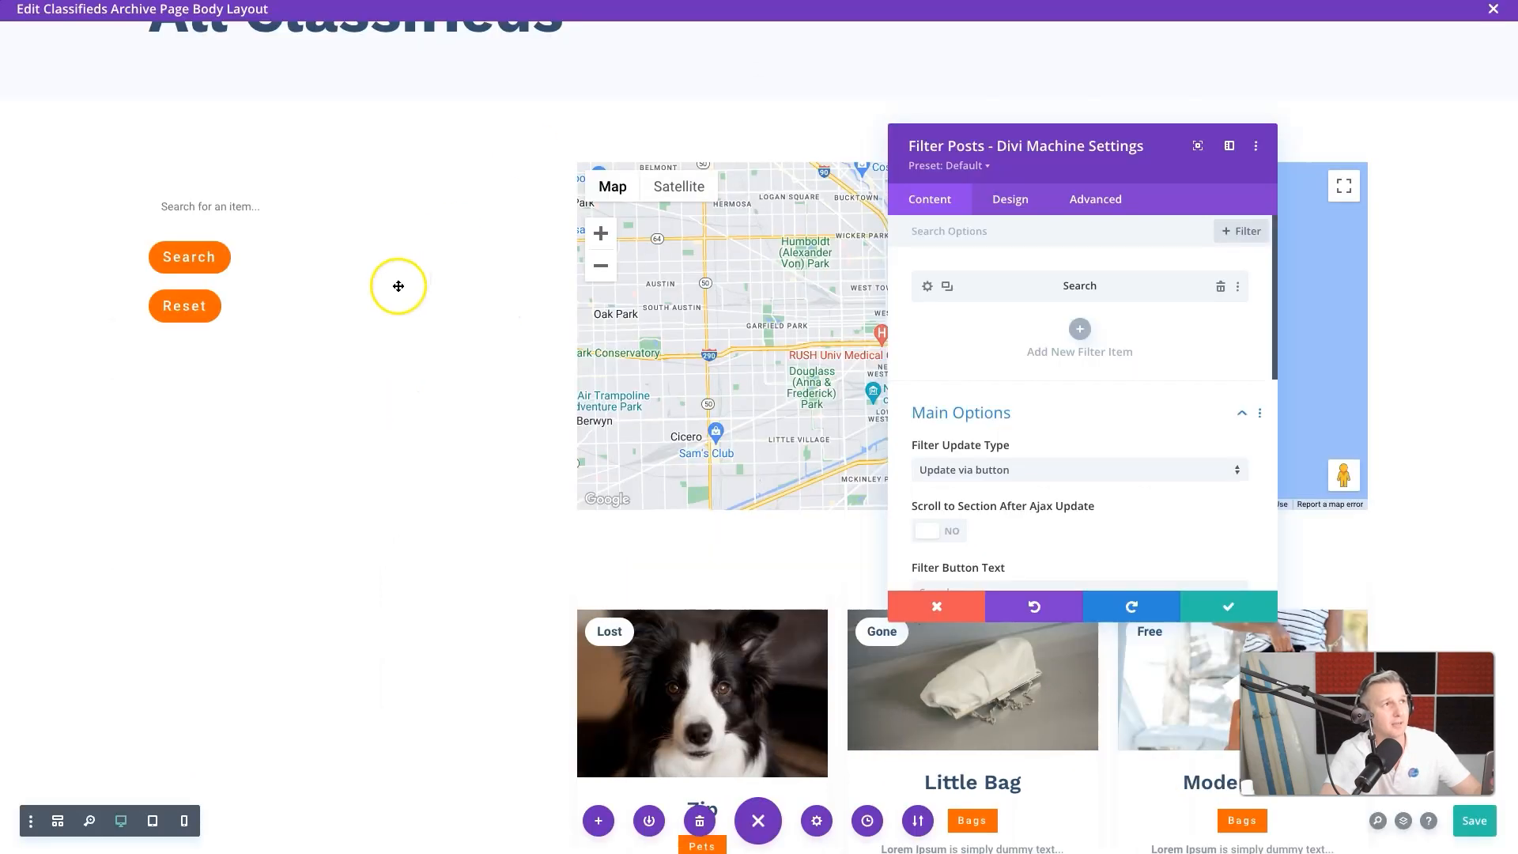
pyautogui.click(1076, 336)
pyautogui.click(1073, 331)
pyautogui.write('Item Type')
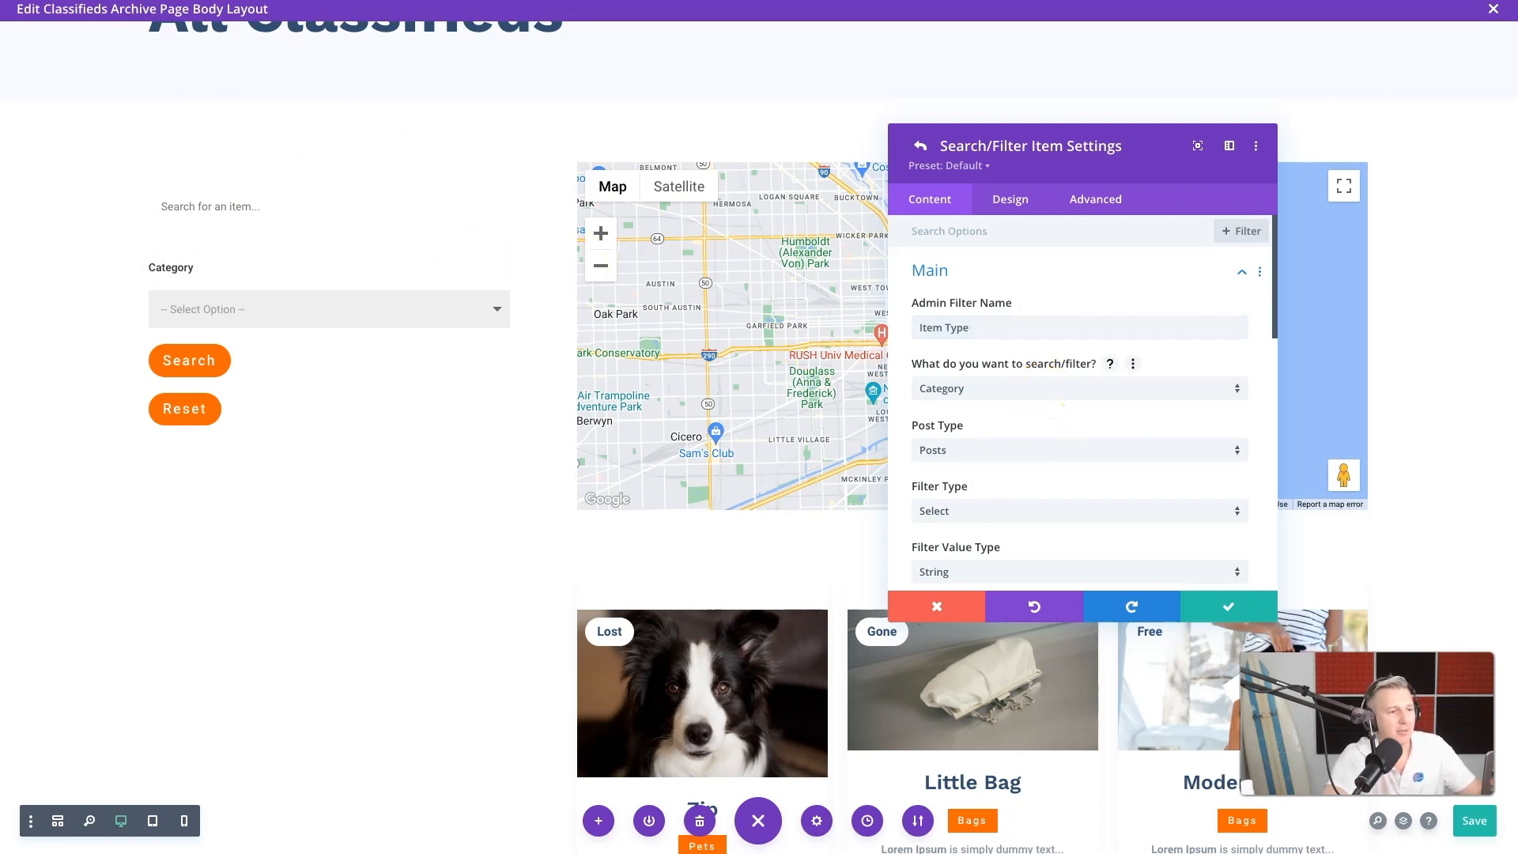
# Step: Make the Item Type filter search by Custom Taxonomy, using the item_types taxonomy
pyautogui.click(970, 396)
pyautogui.click(961, 481)
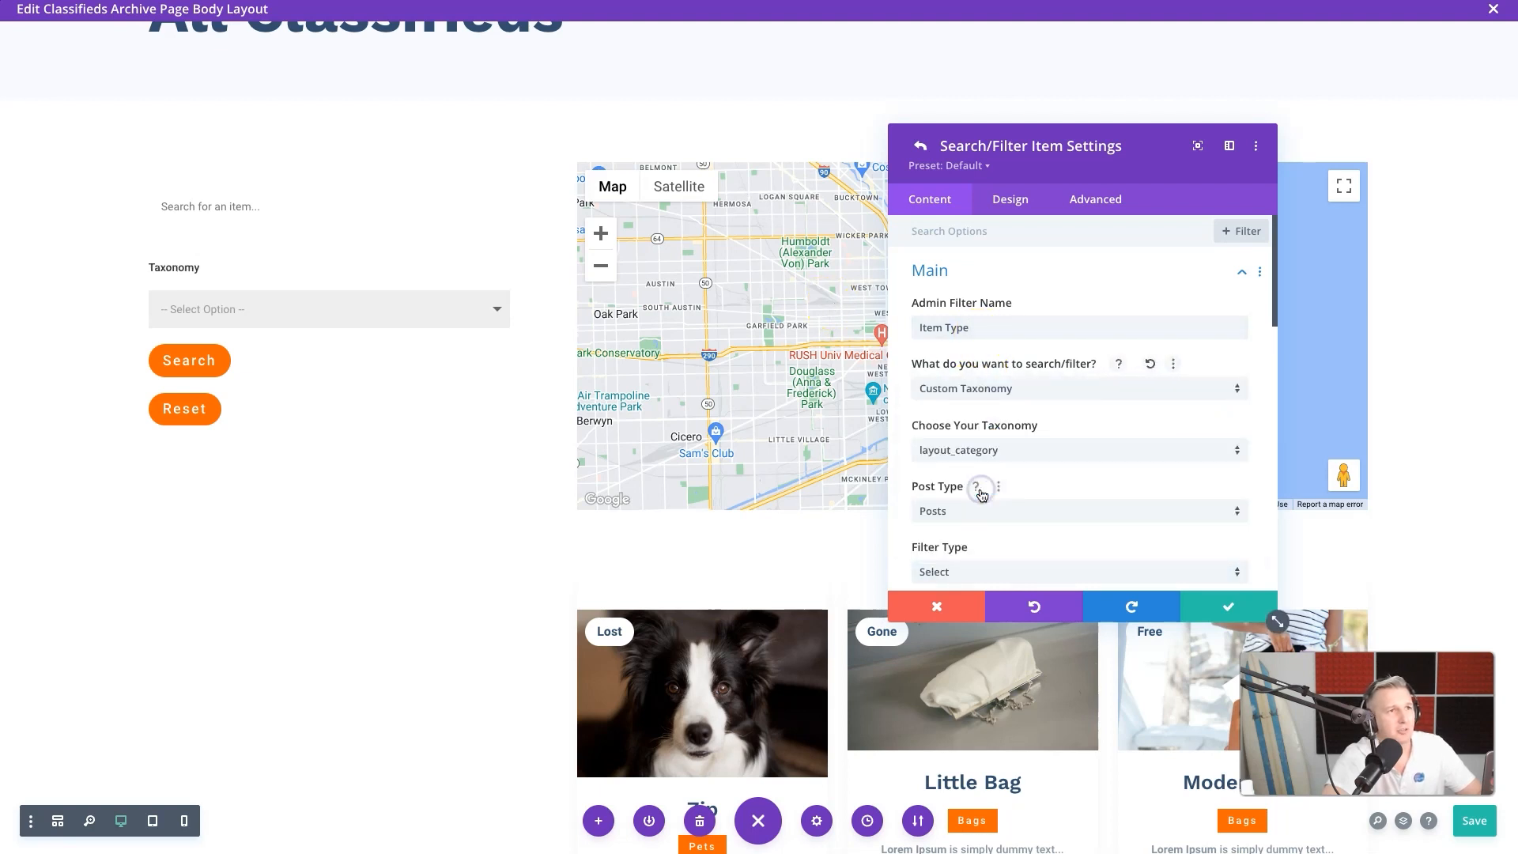
pyautogui.click(1028, 458)
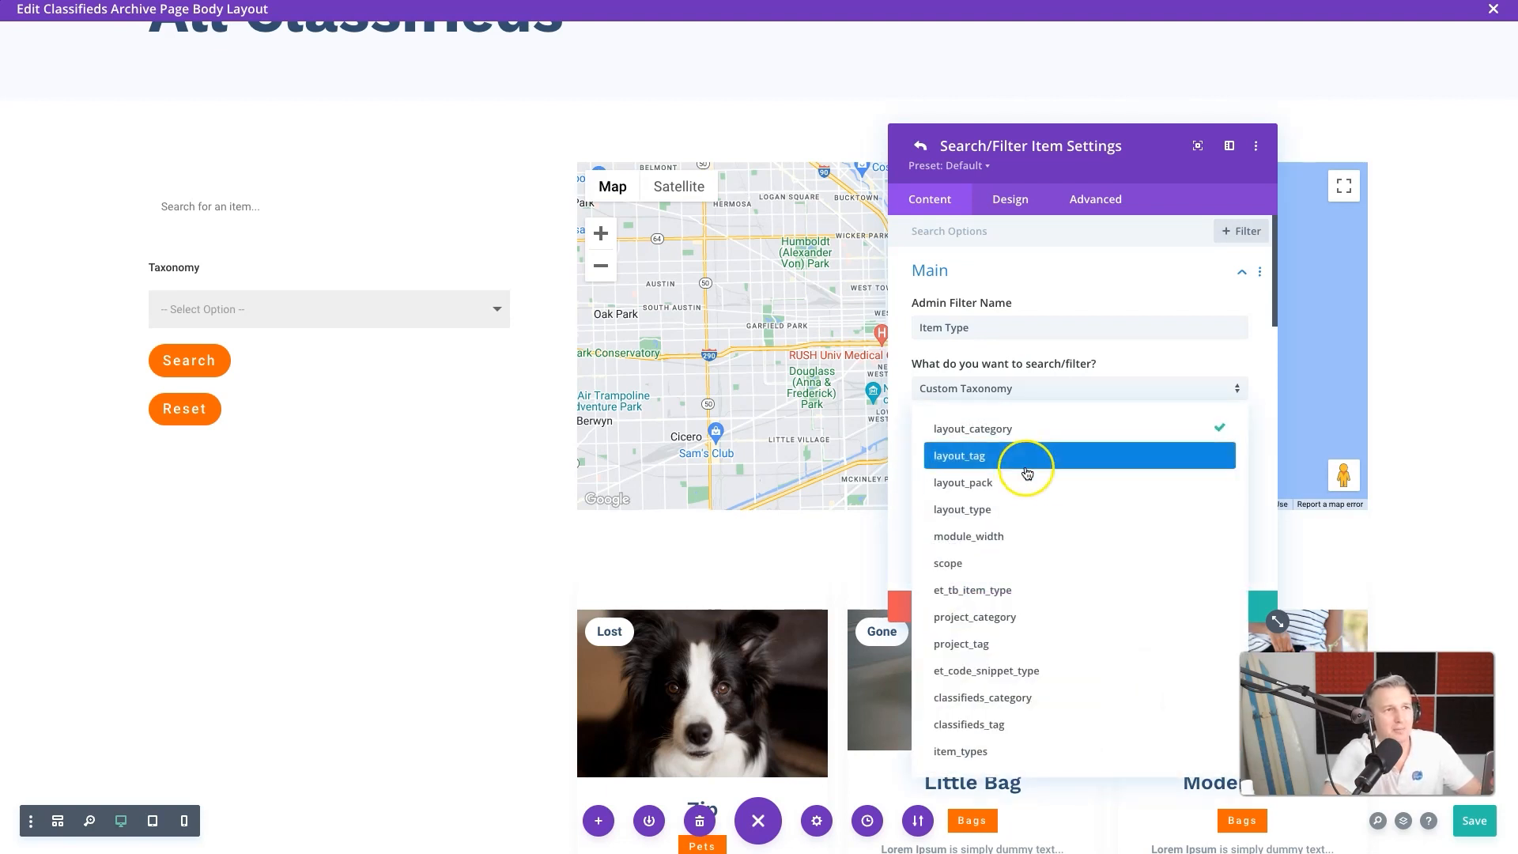
pyautogui.click(995, 751)
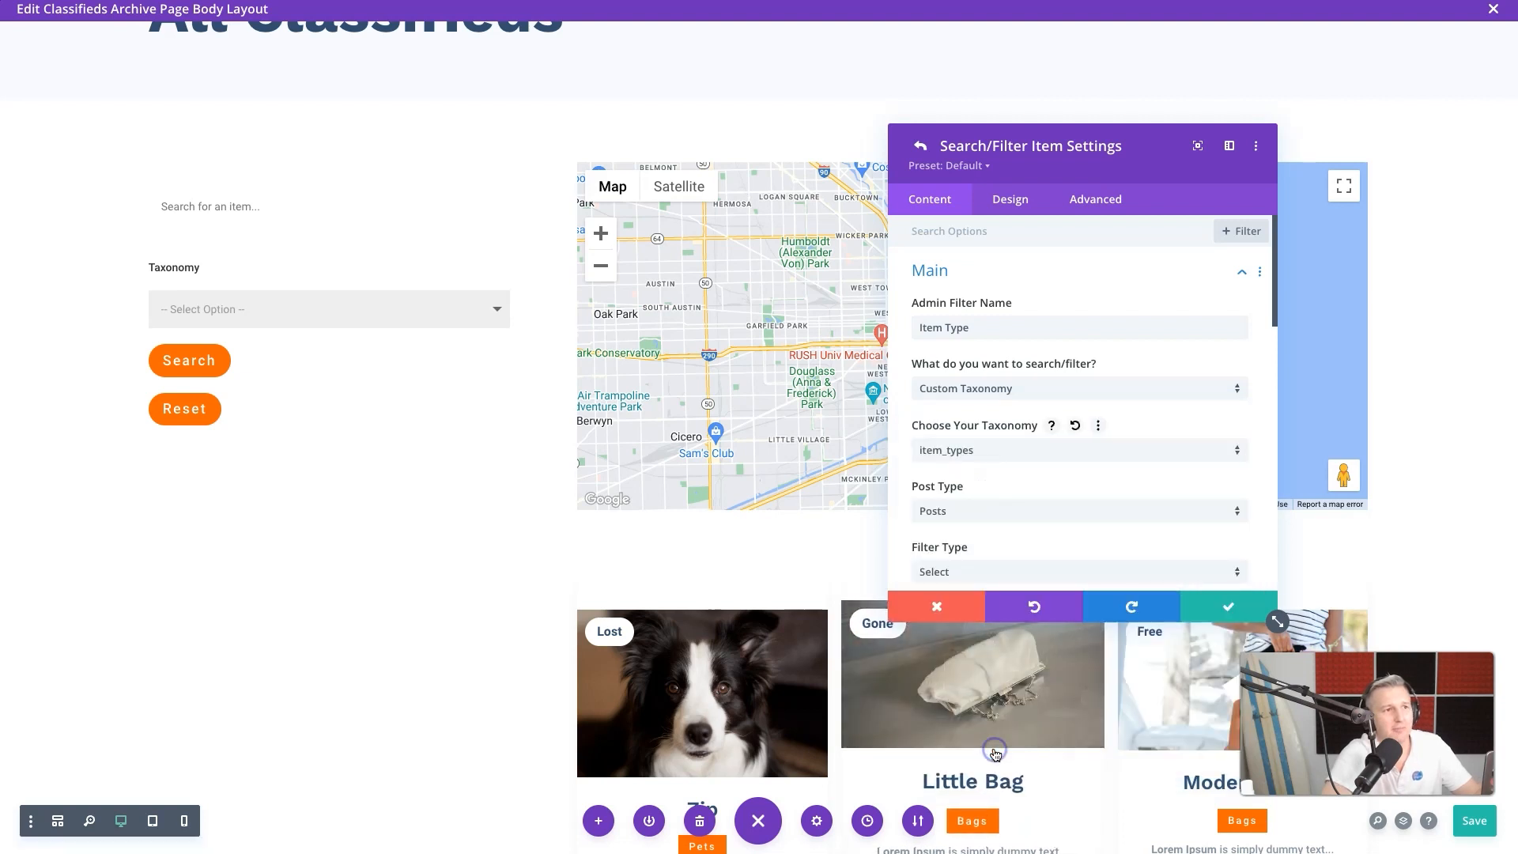
# Step: Set the Item Type filter's post type to Classifieds and choose Select as its filter type
pyautogui.scroll(-2, 1043, 532)
pyautogui.click(1067, 411)
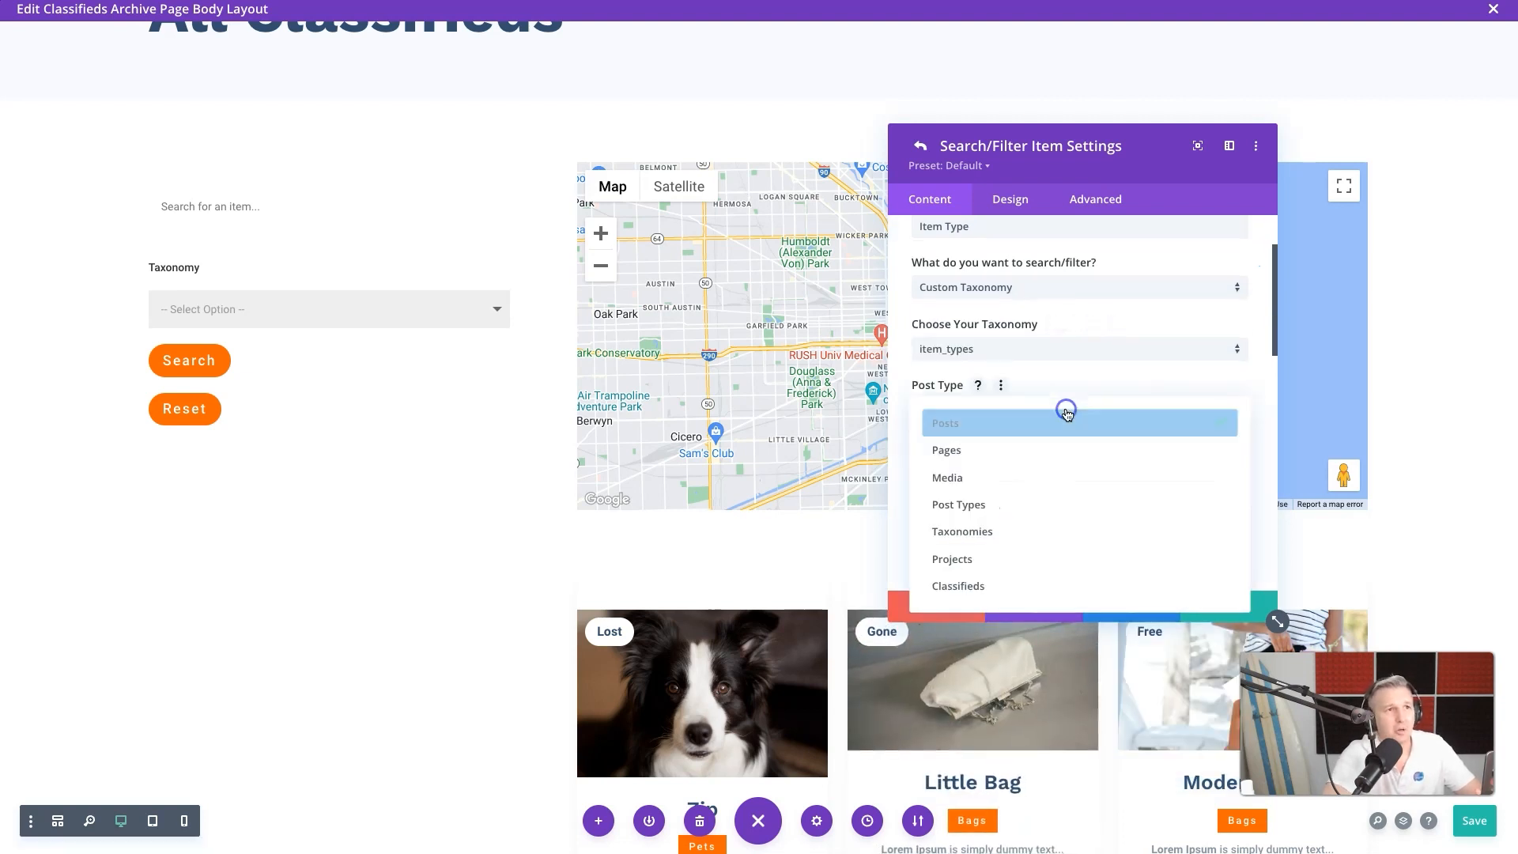
pyautogui.click(1003, 577)
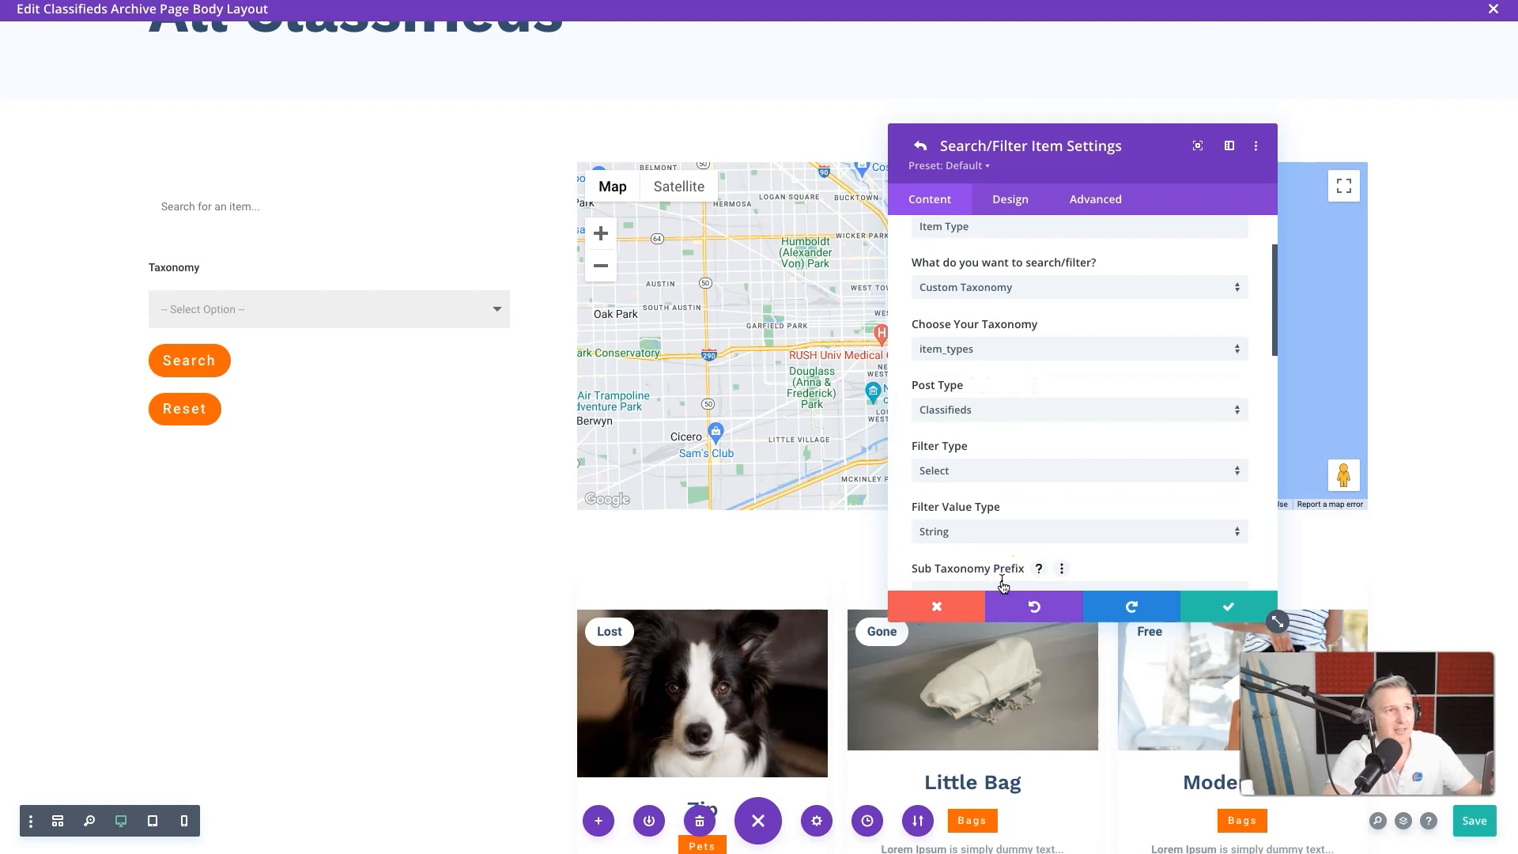
pyautogui.click(1007, 473)
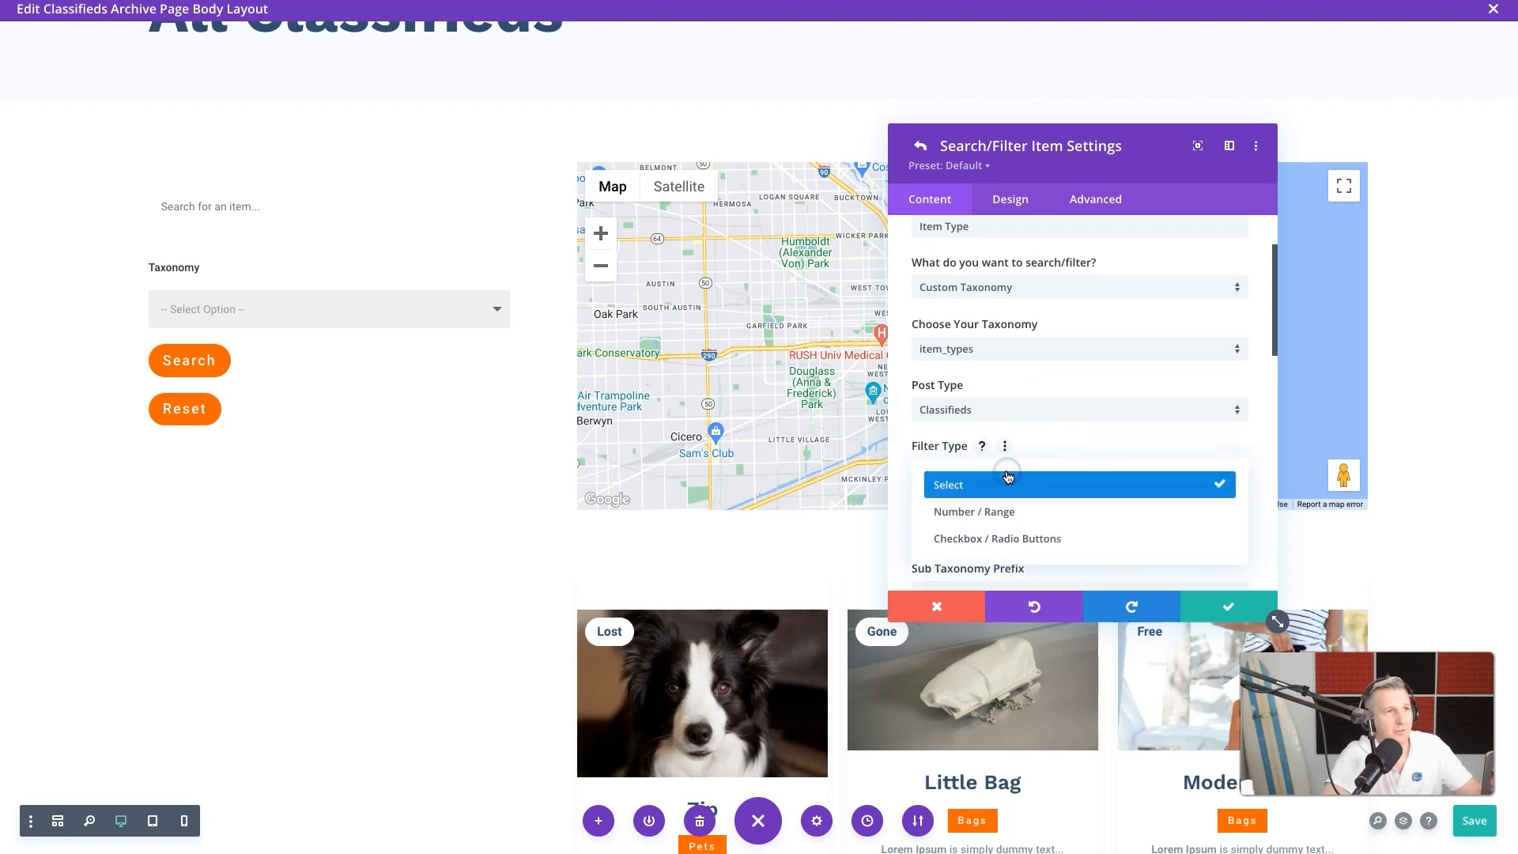
pyautogui.click(1013, 498)
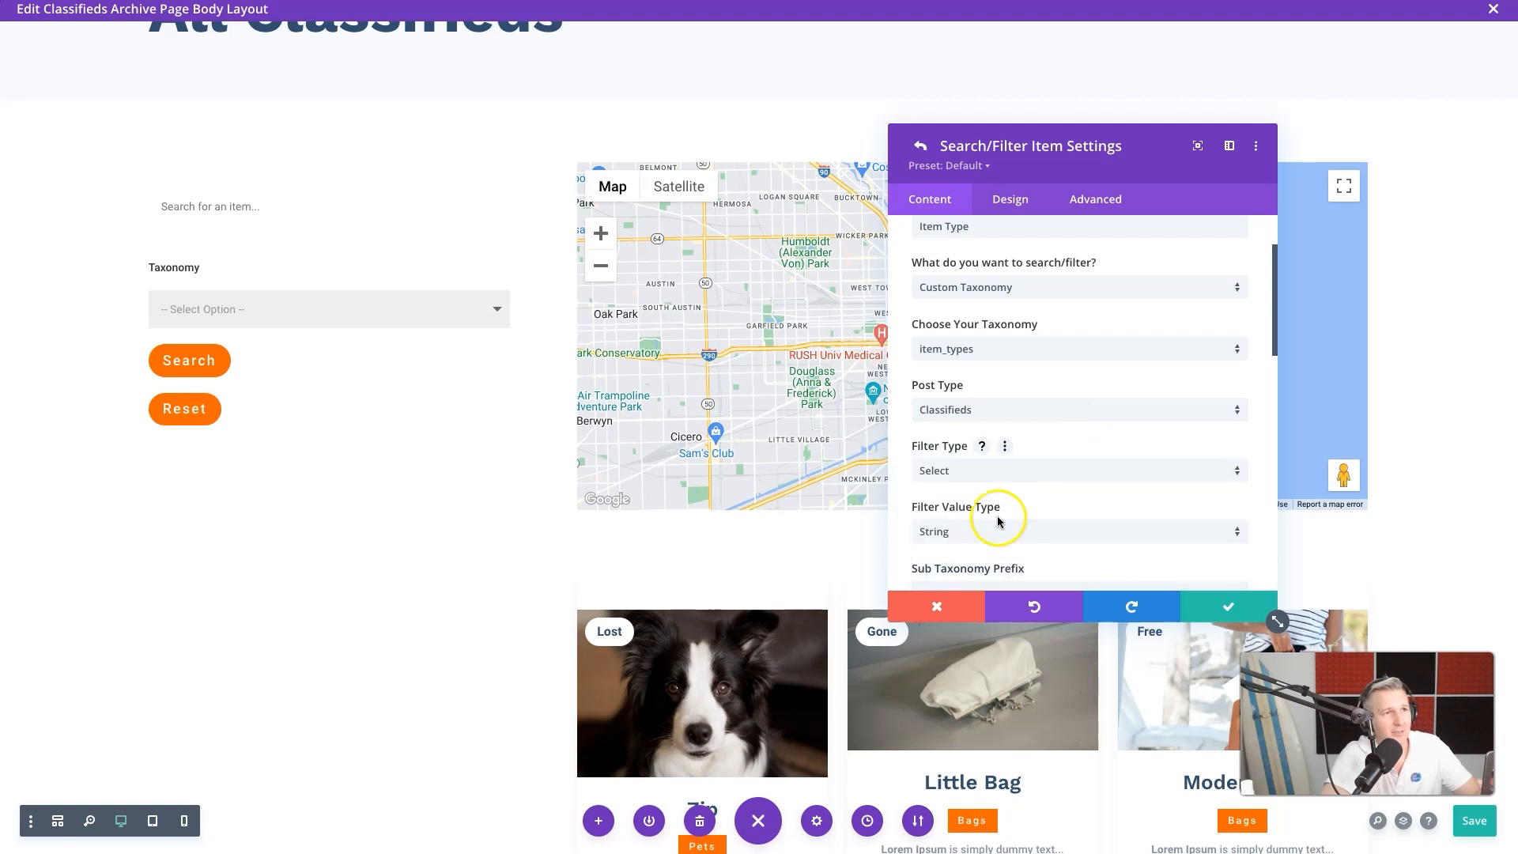
# Step: Keep the Item Type filter's value type as String and turn on the display of the empty filter option
pyautogui.click(991, 532)
pyautogui.click(1001, 551)
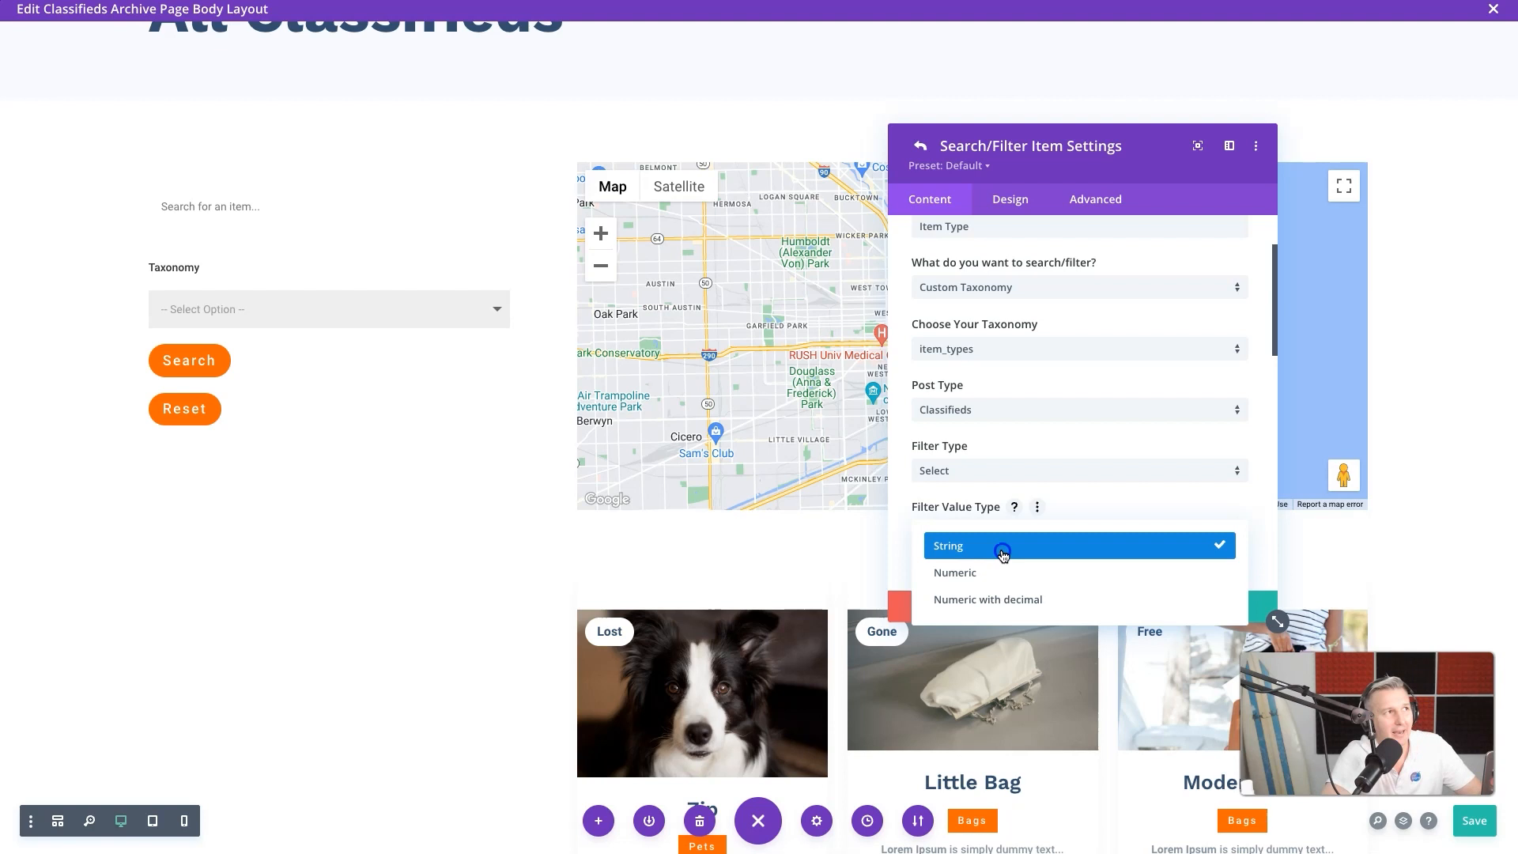
pyautogui.click(1002, 551)
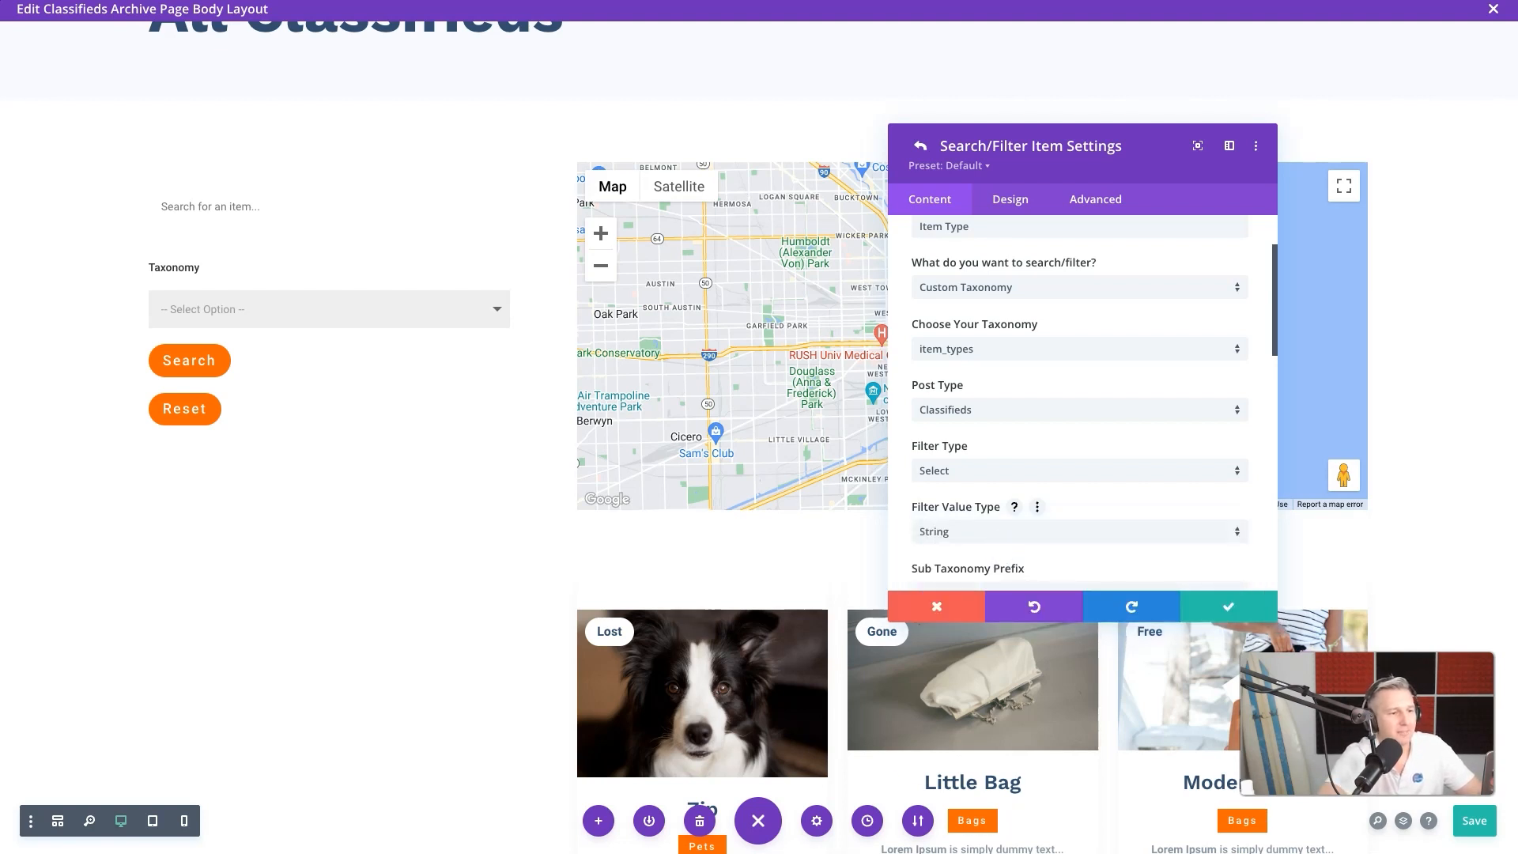
pyautogui.scroll(-3, 1134, 454)
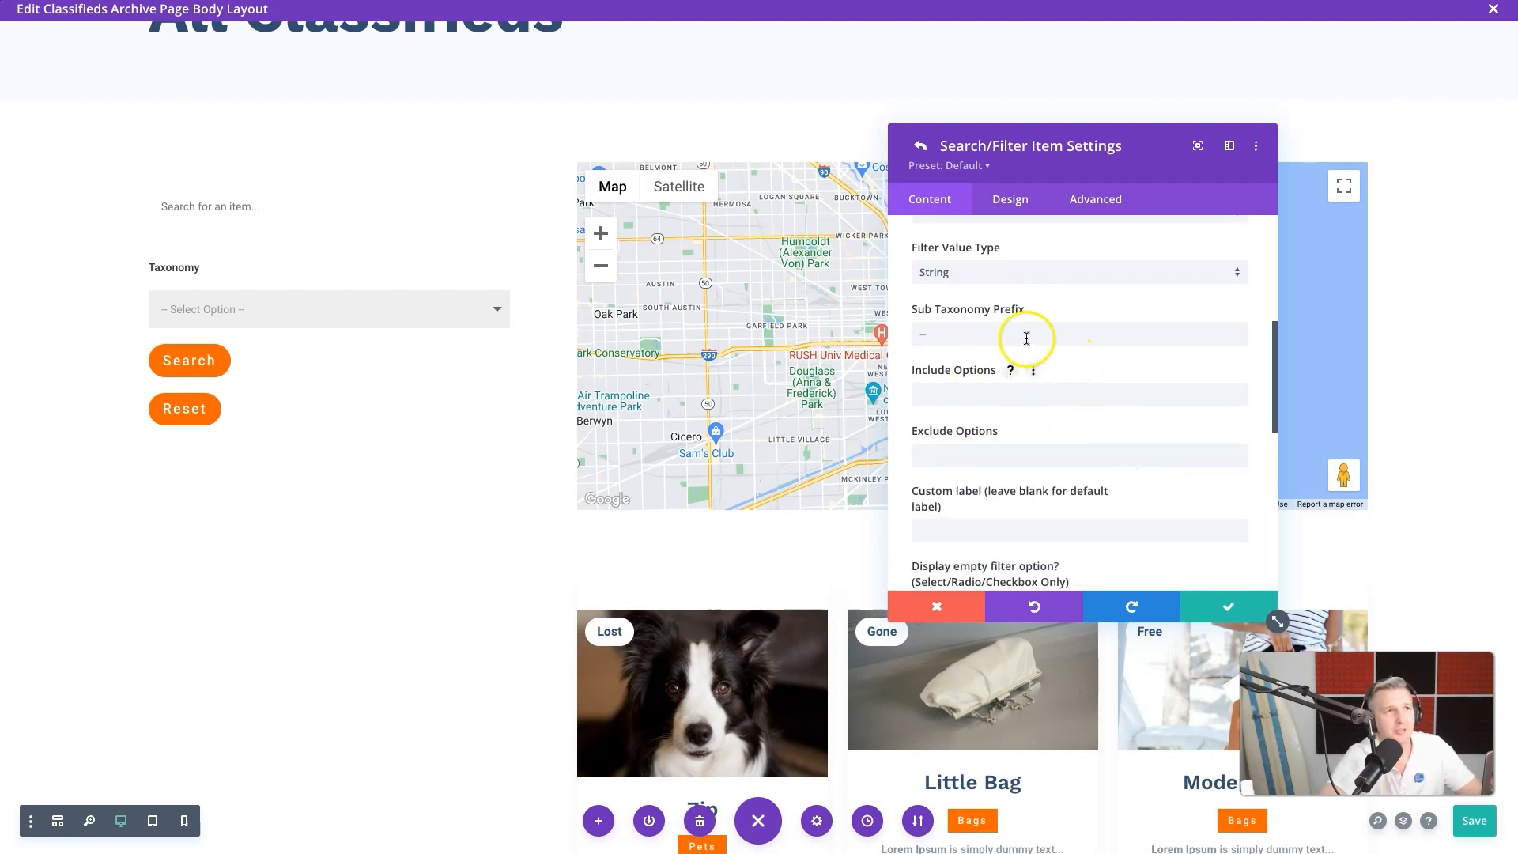
pyautogui.scroll(-1, 994, 474)
pyautogui.scroll(-1, 995, 474)
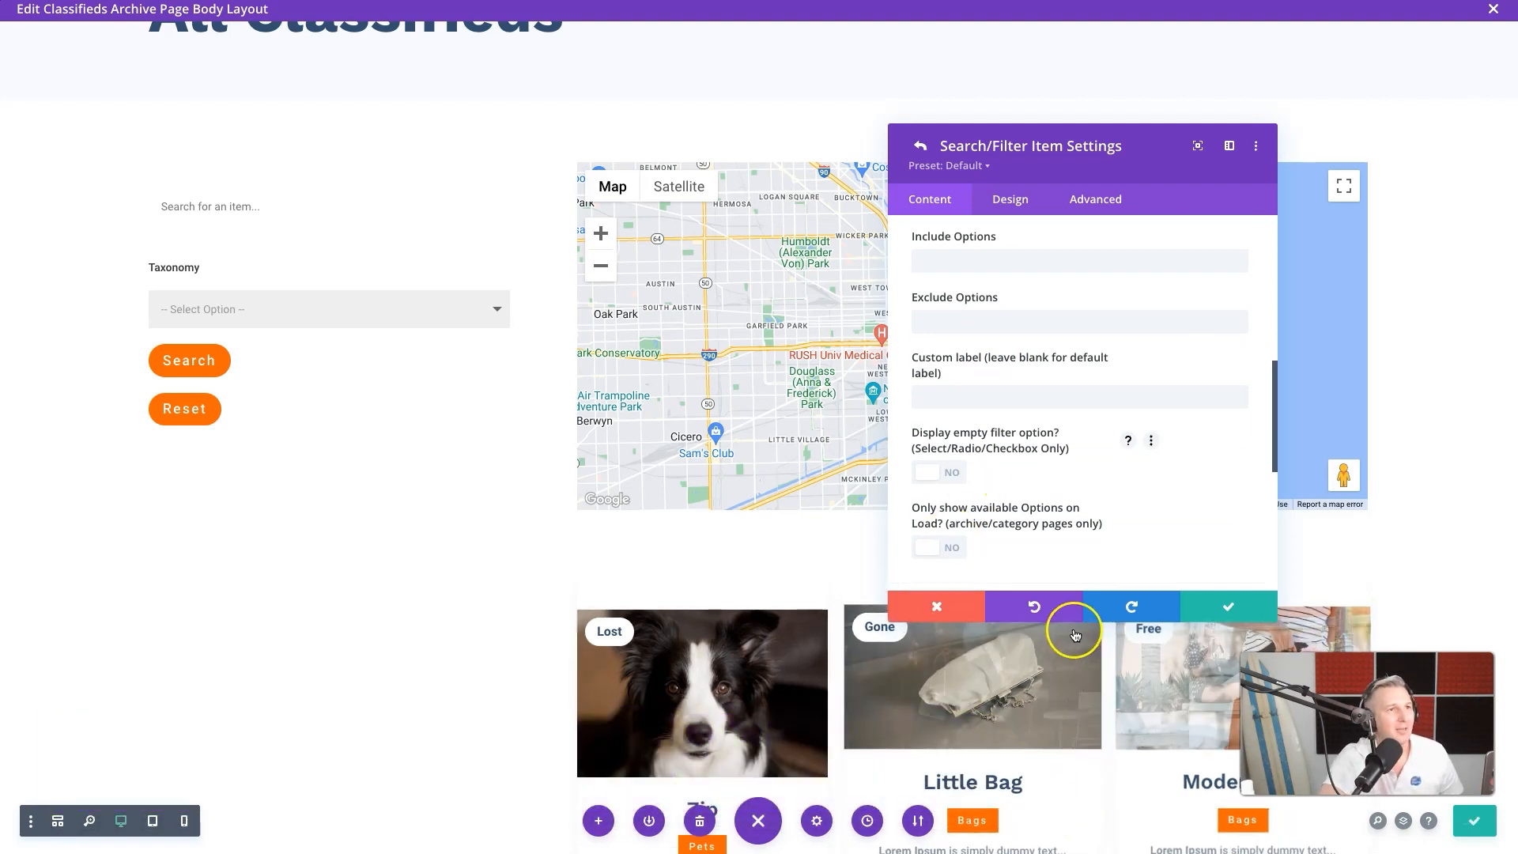
pyautogui.click(951, 472)
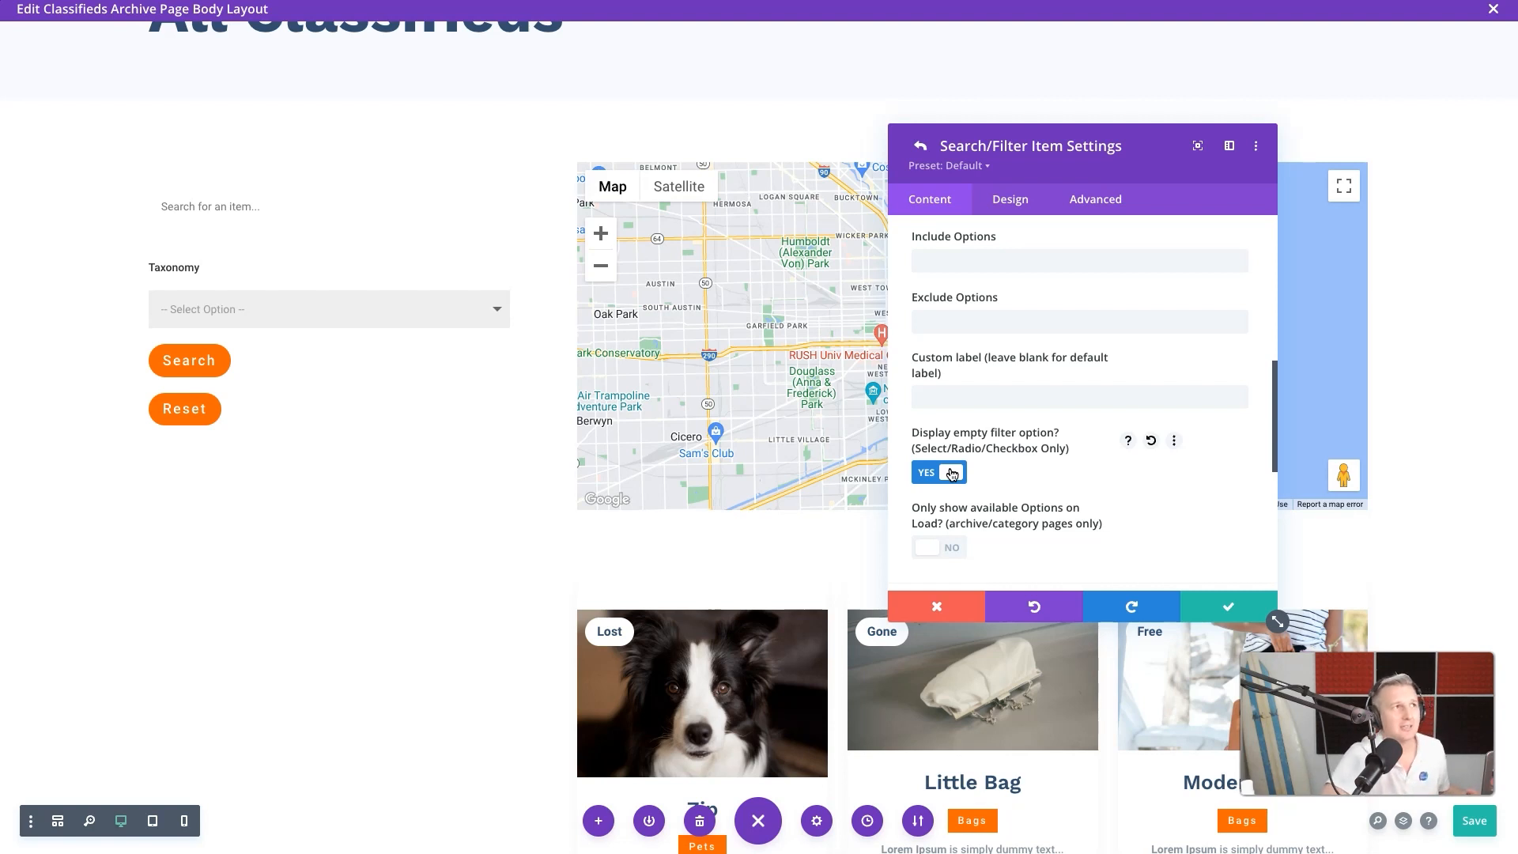
# Step: Compare the demo page's item type choices with the Item Type filter's remaining options, including its Category, Tags & Taxonomy settings
pyautogui.scroll(5, 980, 371)
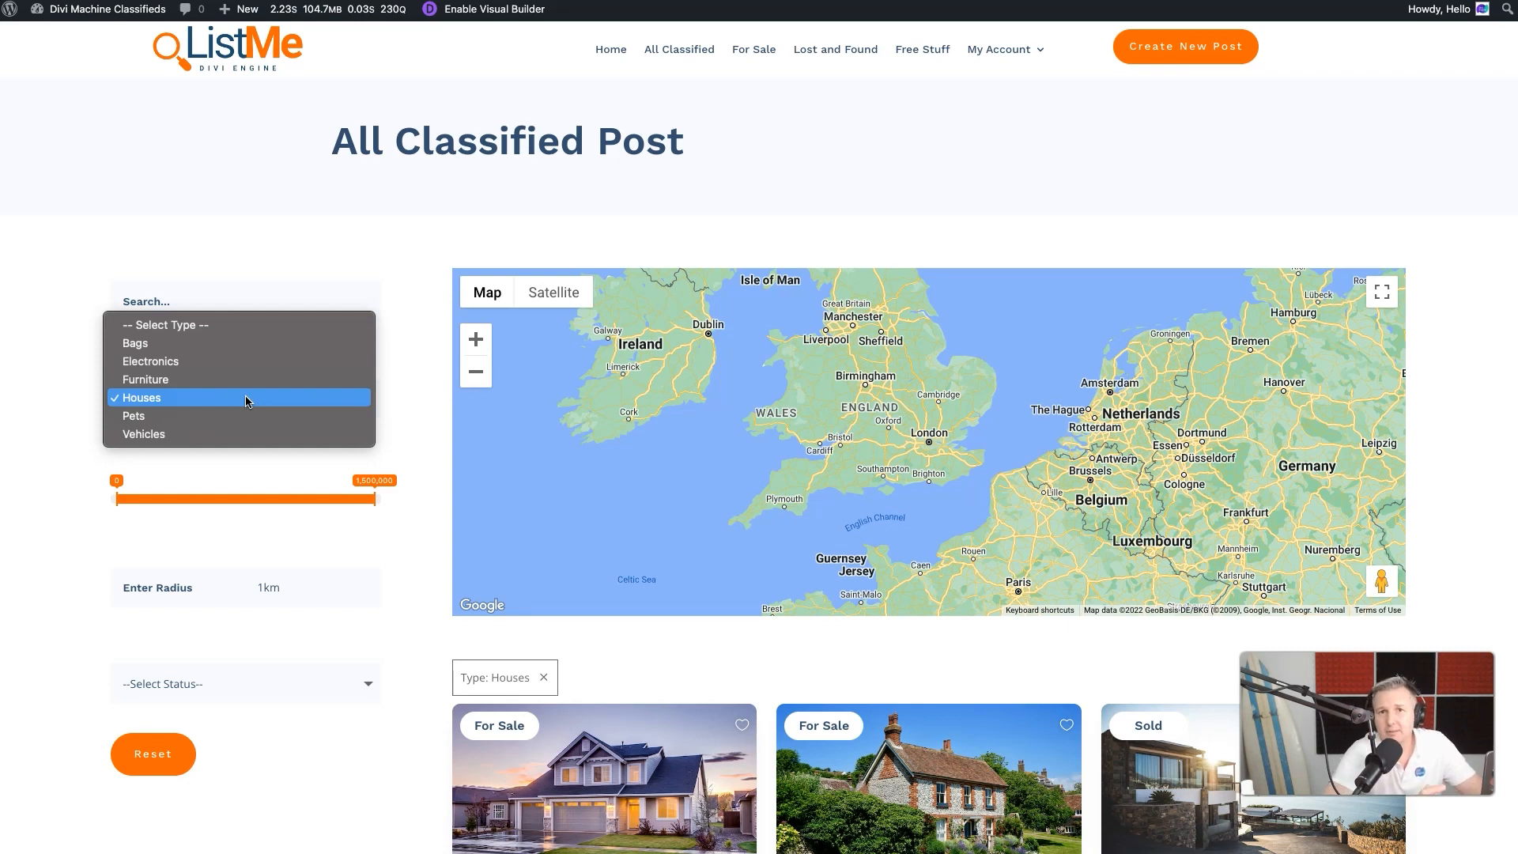
pyautogui.click(408, 335)
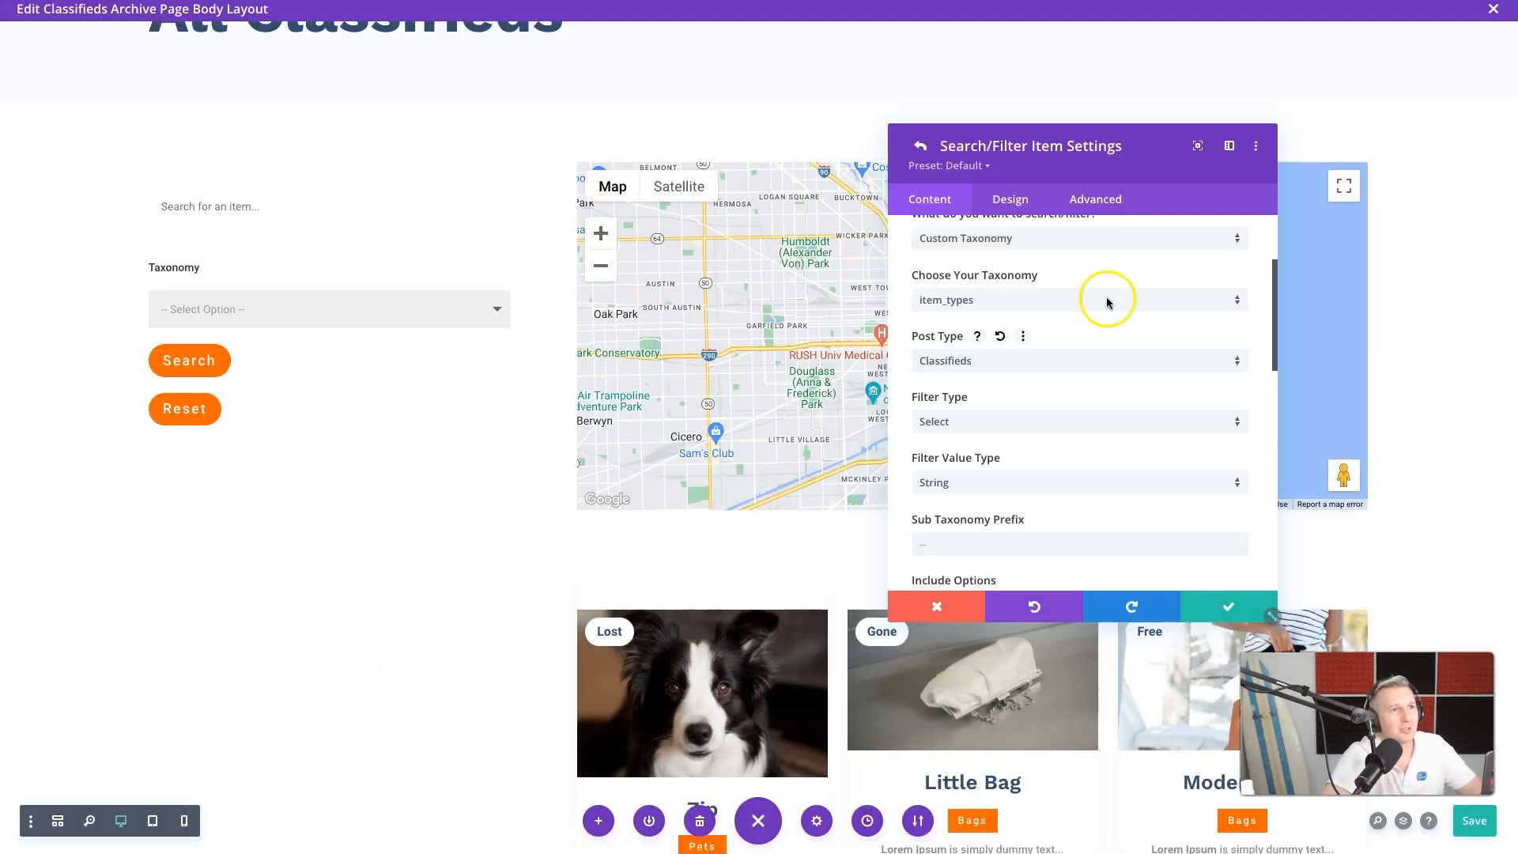
pyautogui.click(410, 651)
pyautogui.scroll(-6, 1078, 528)
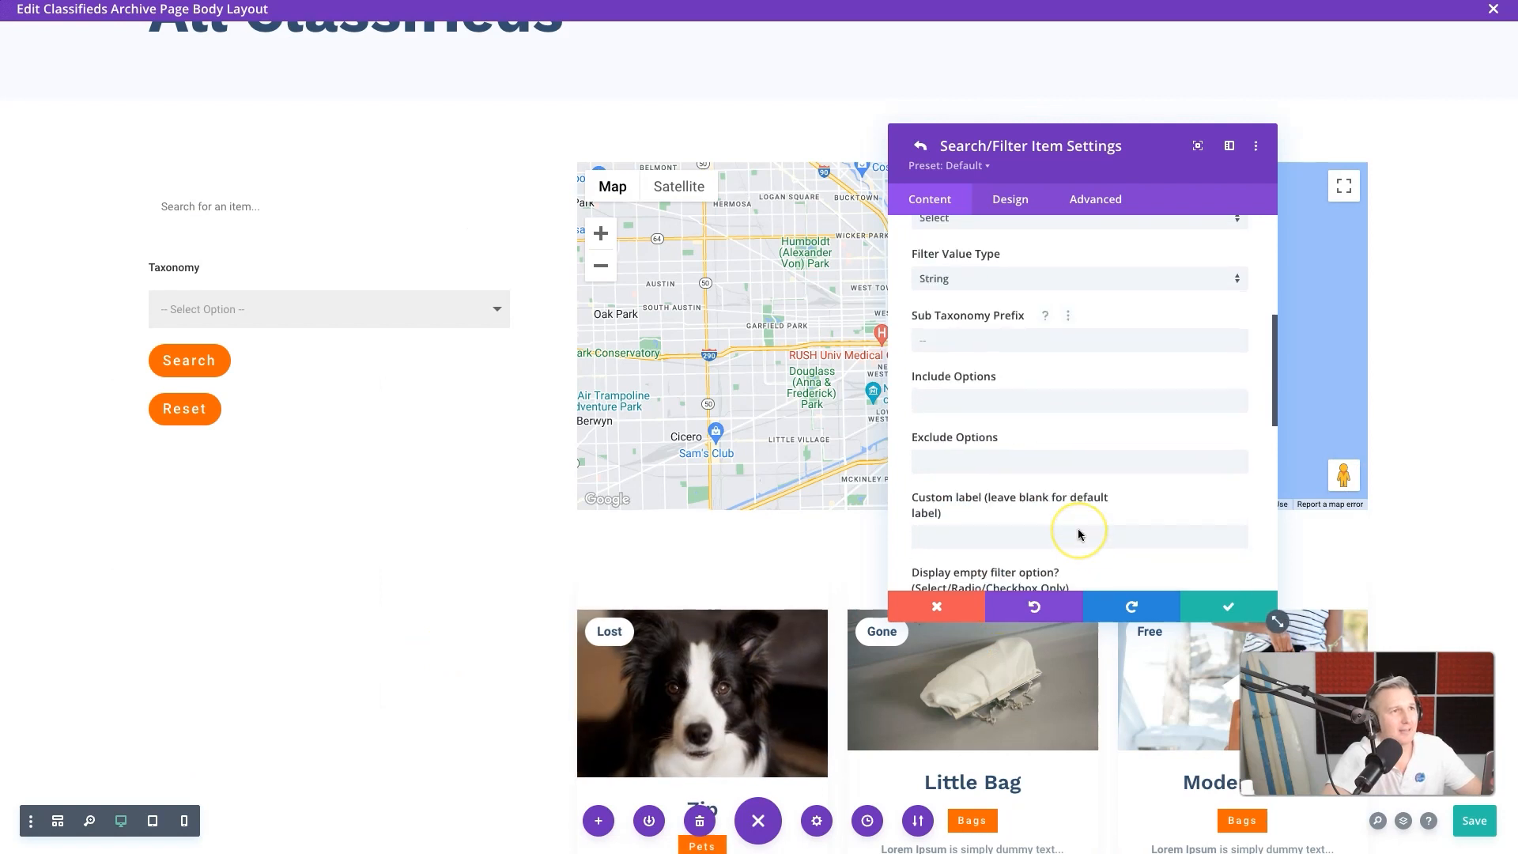
pyautogui.scroll(3, 1078, 533)
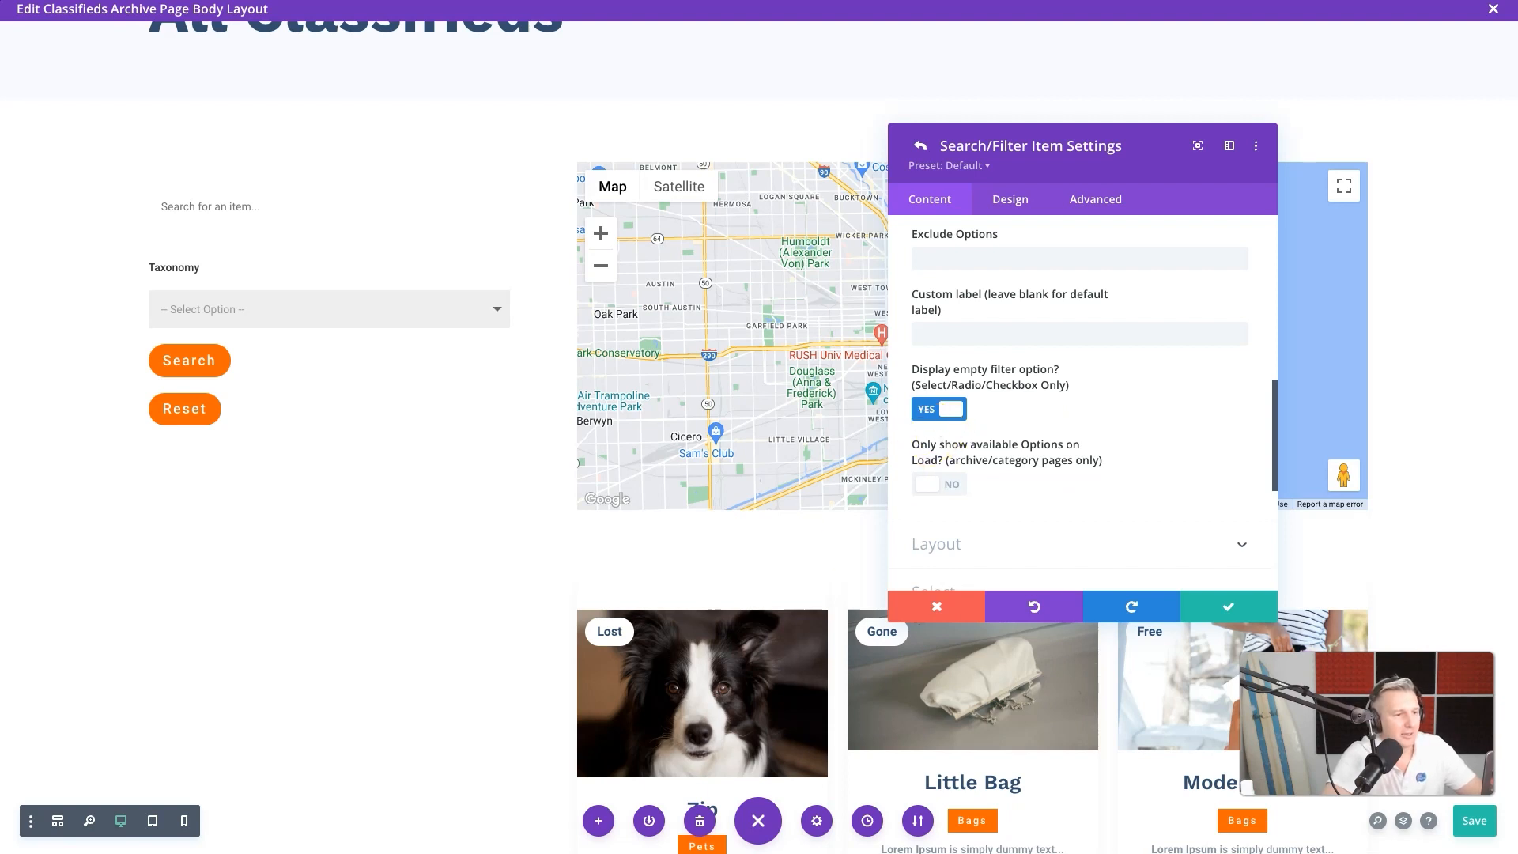
pyautogui.scroll(-5, 1018, 460)
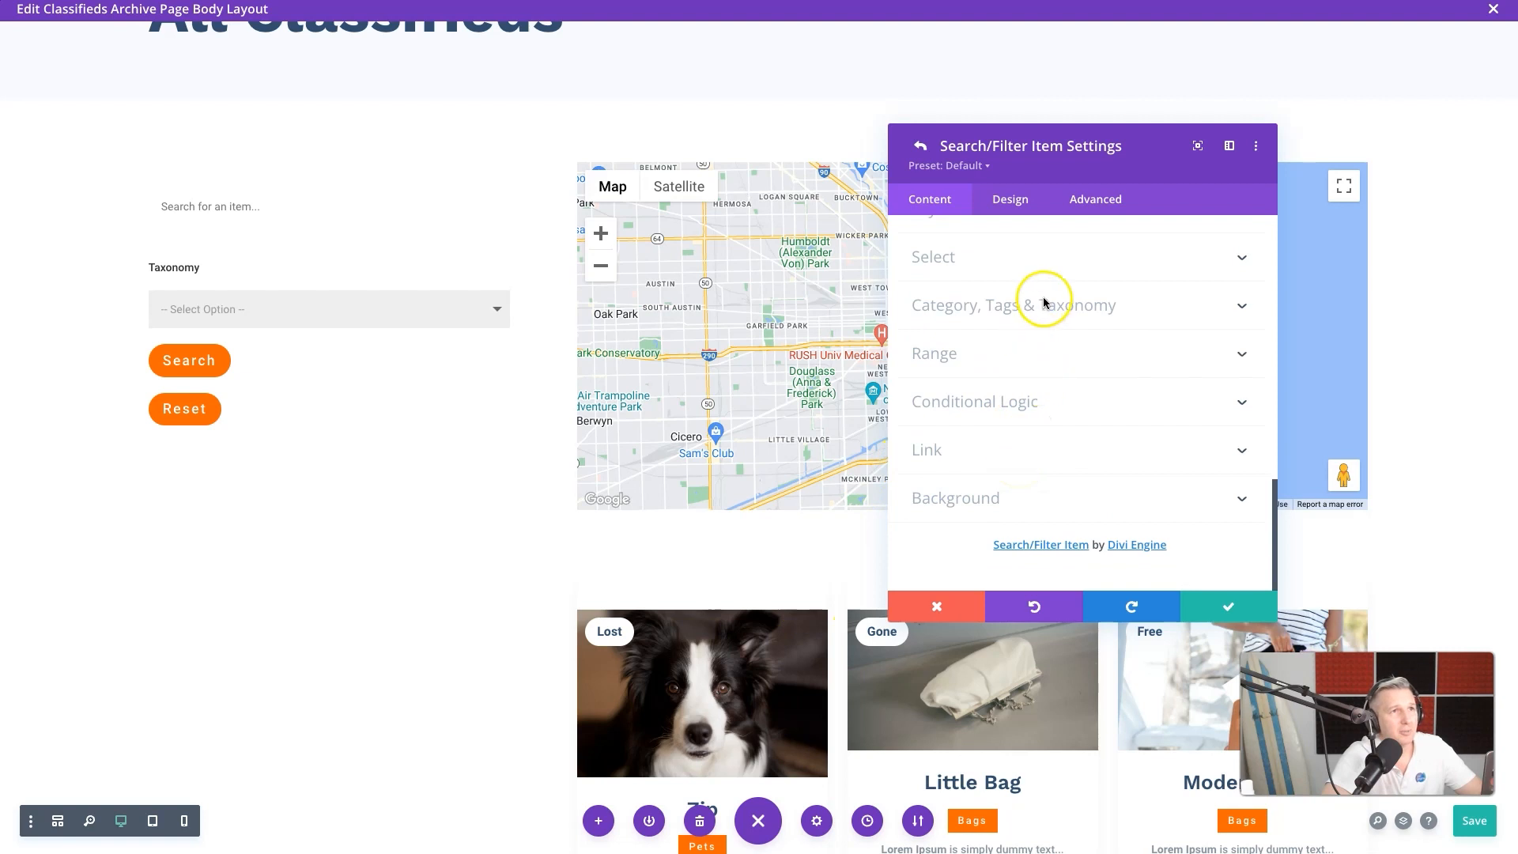
pyautogui.click(1002, 309)
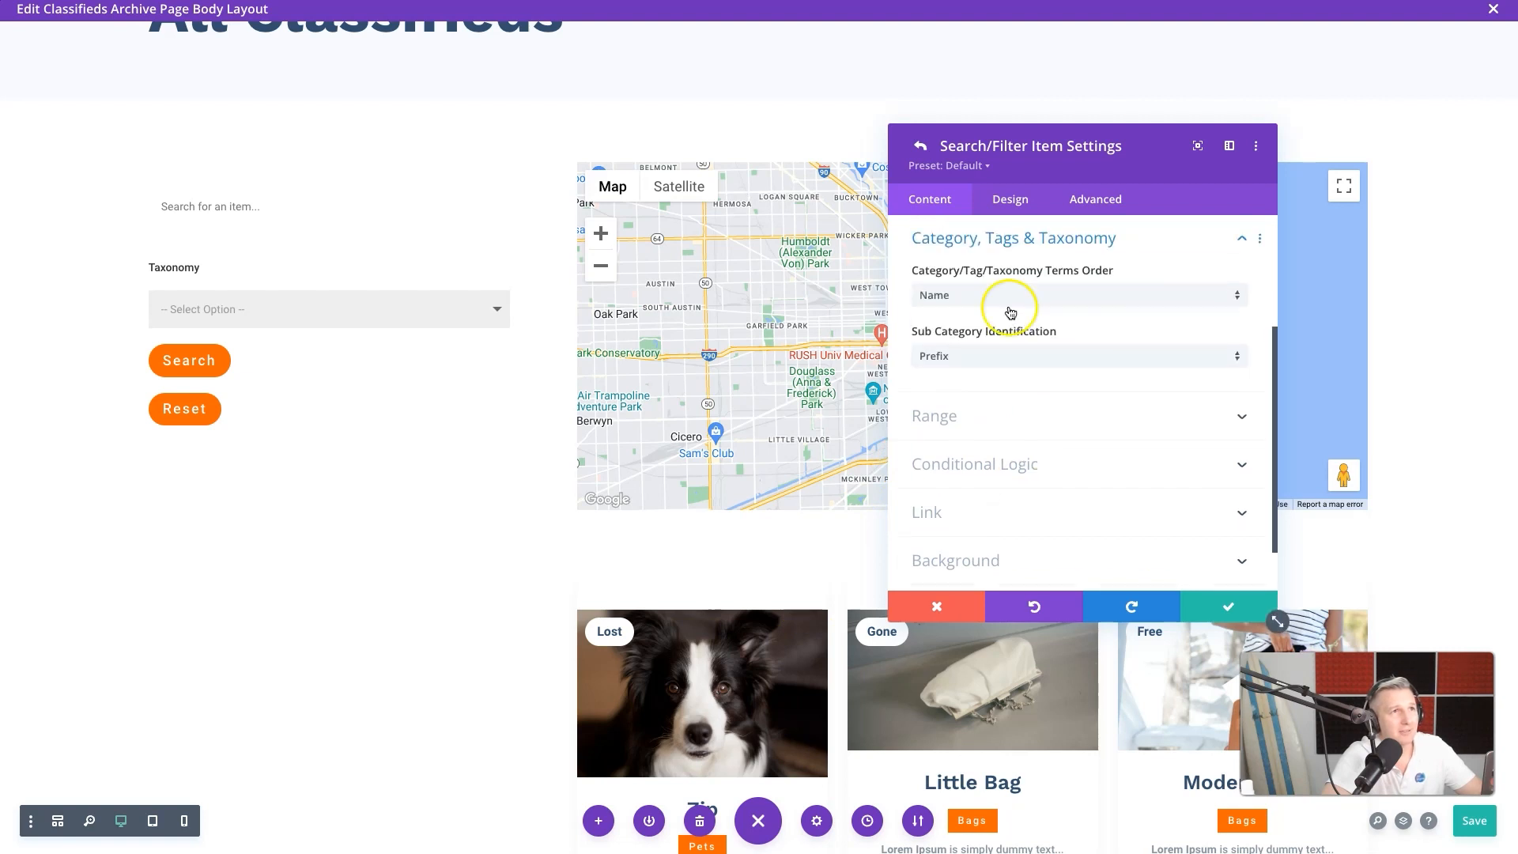
pyautogui.scroll(-1, 1097, 411)
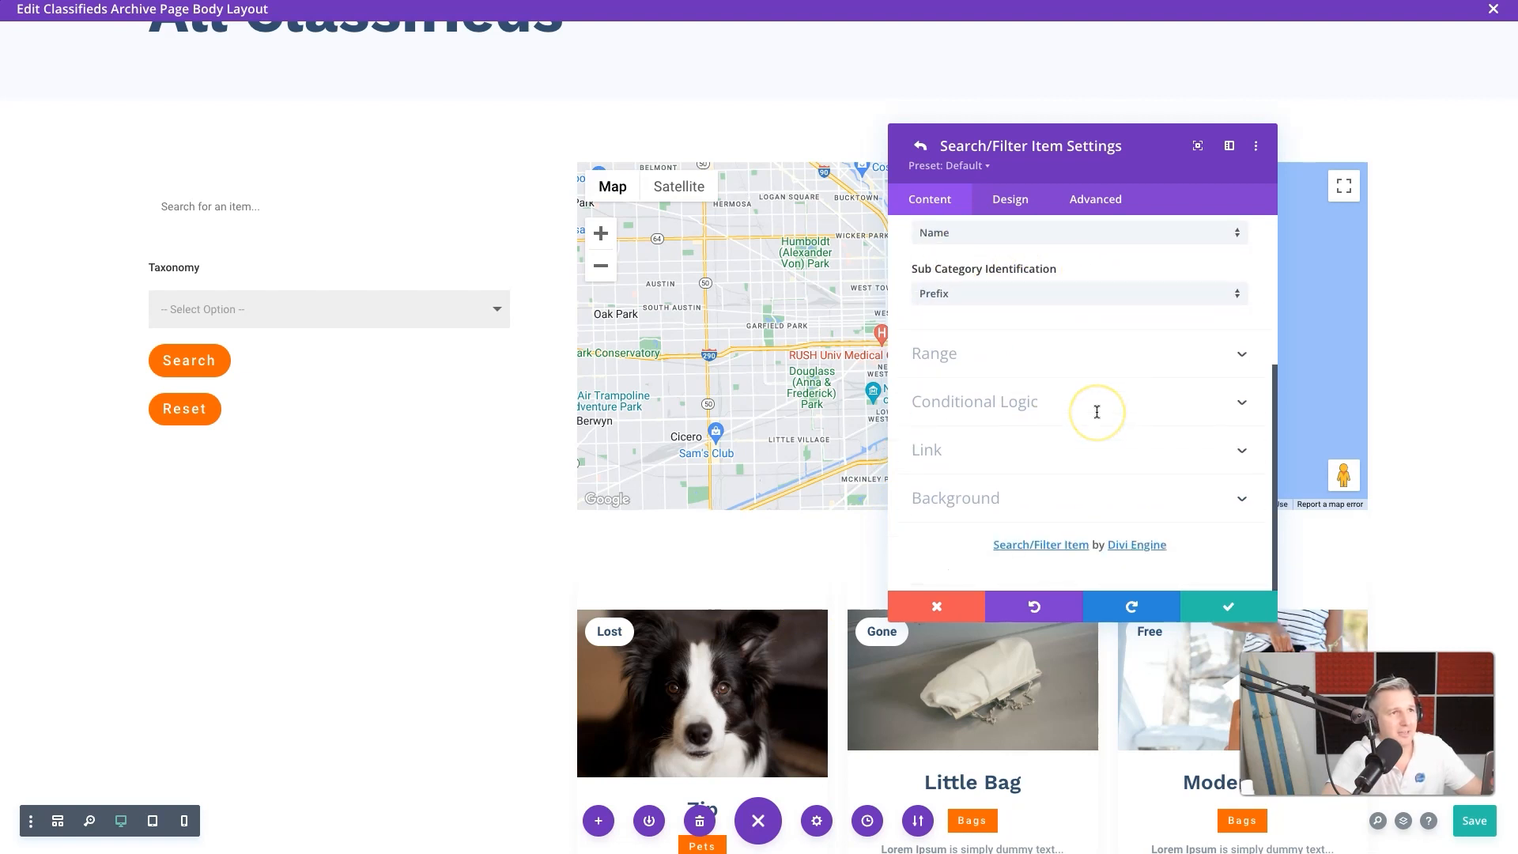
# Step: Set both the Logic ID and the Logic Title of the Item Type filter's conditional logic to "types"
pyautogui.click(1050, 403)
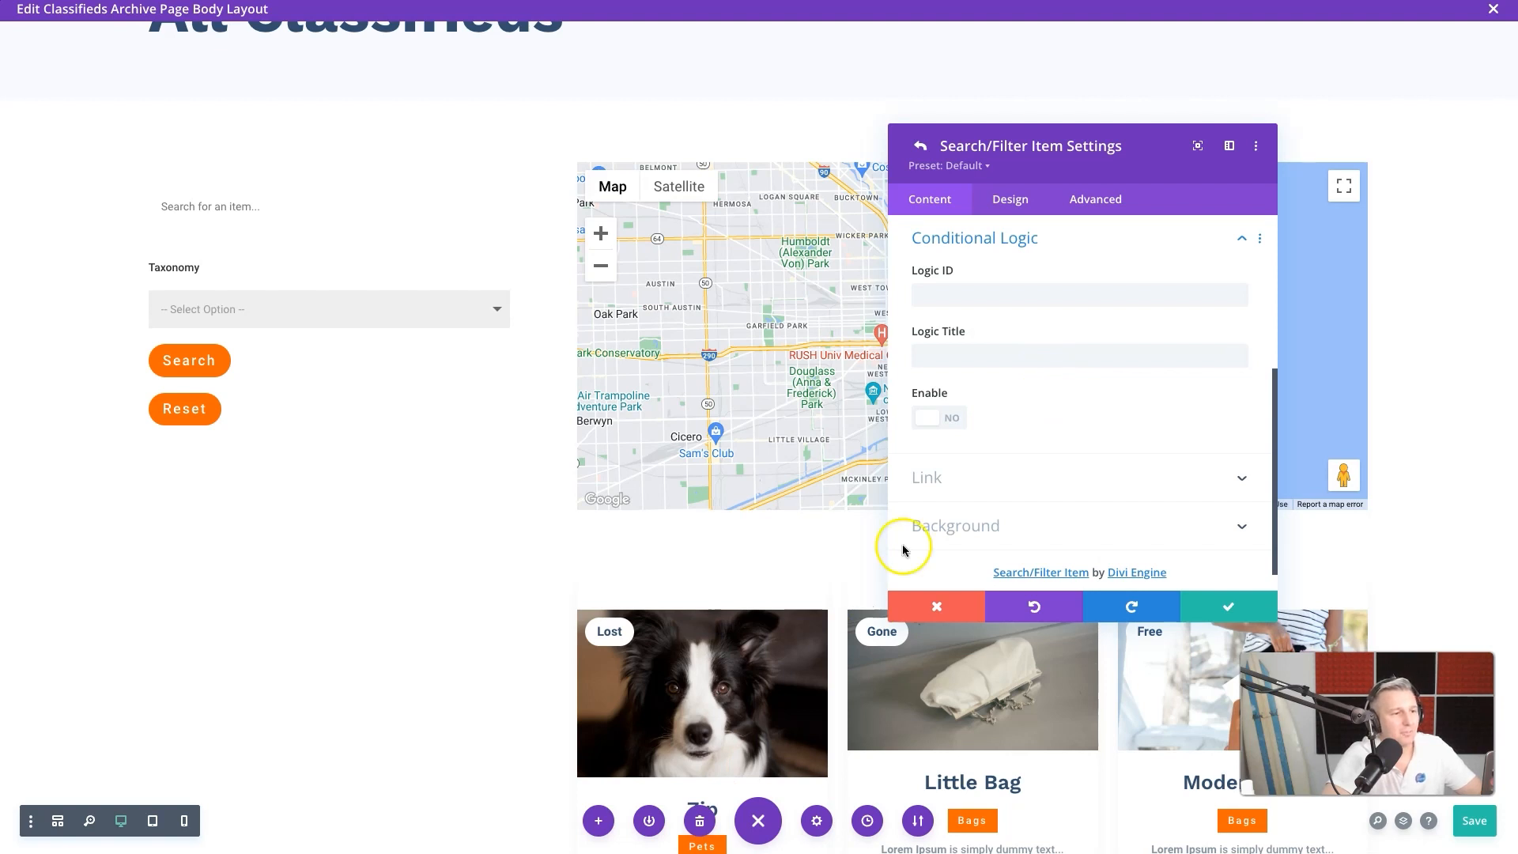
pyautogui.click(994, 294)
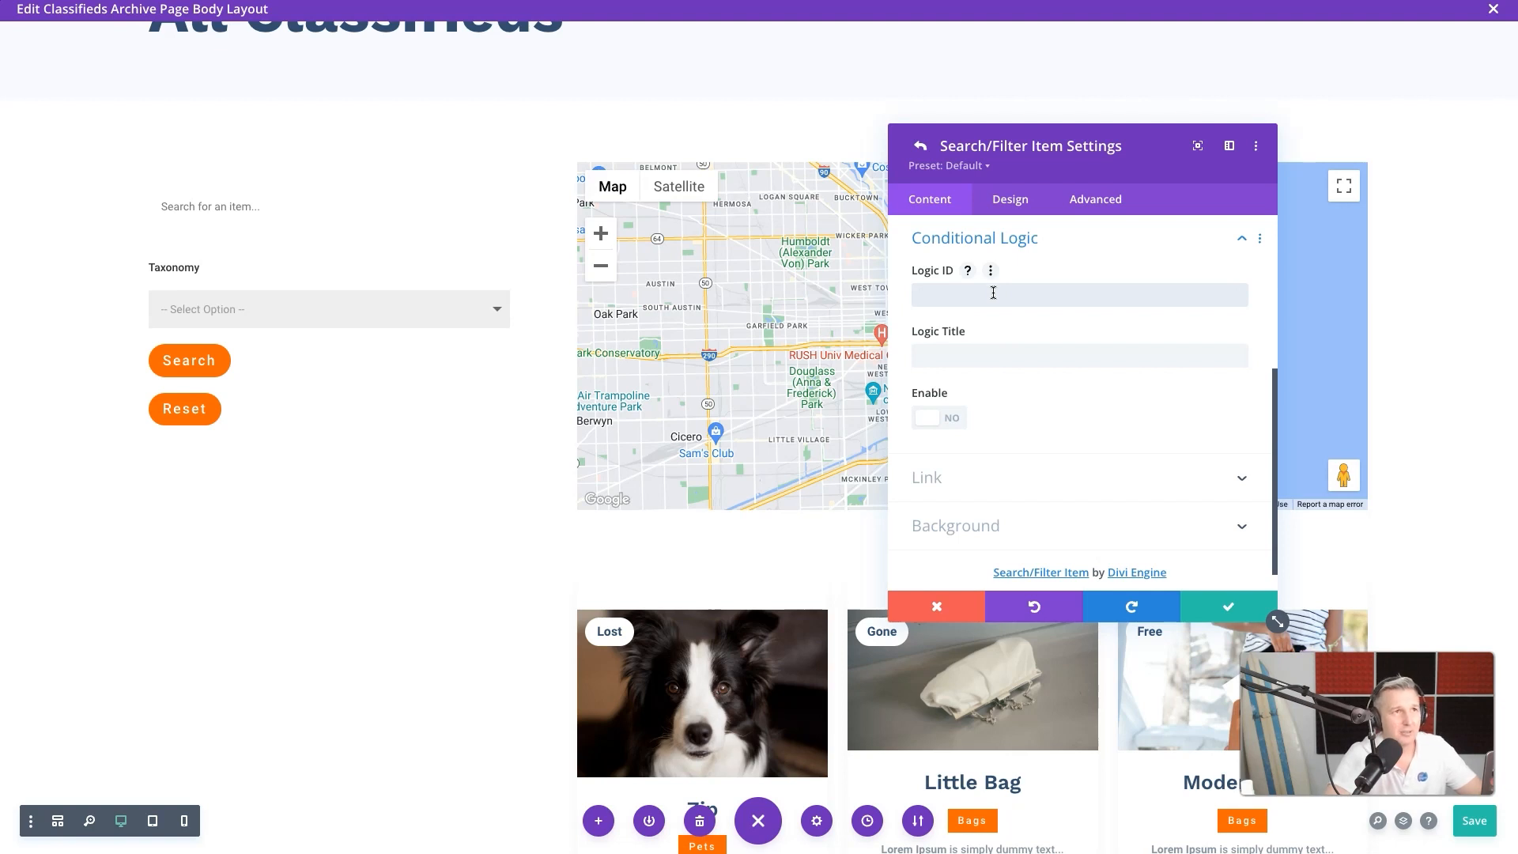
pyautogui.click(968, 271)
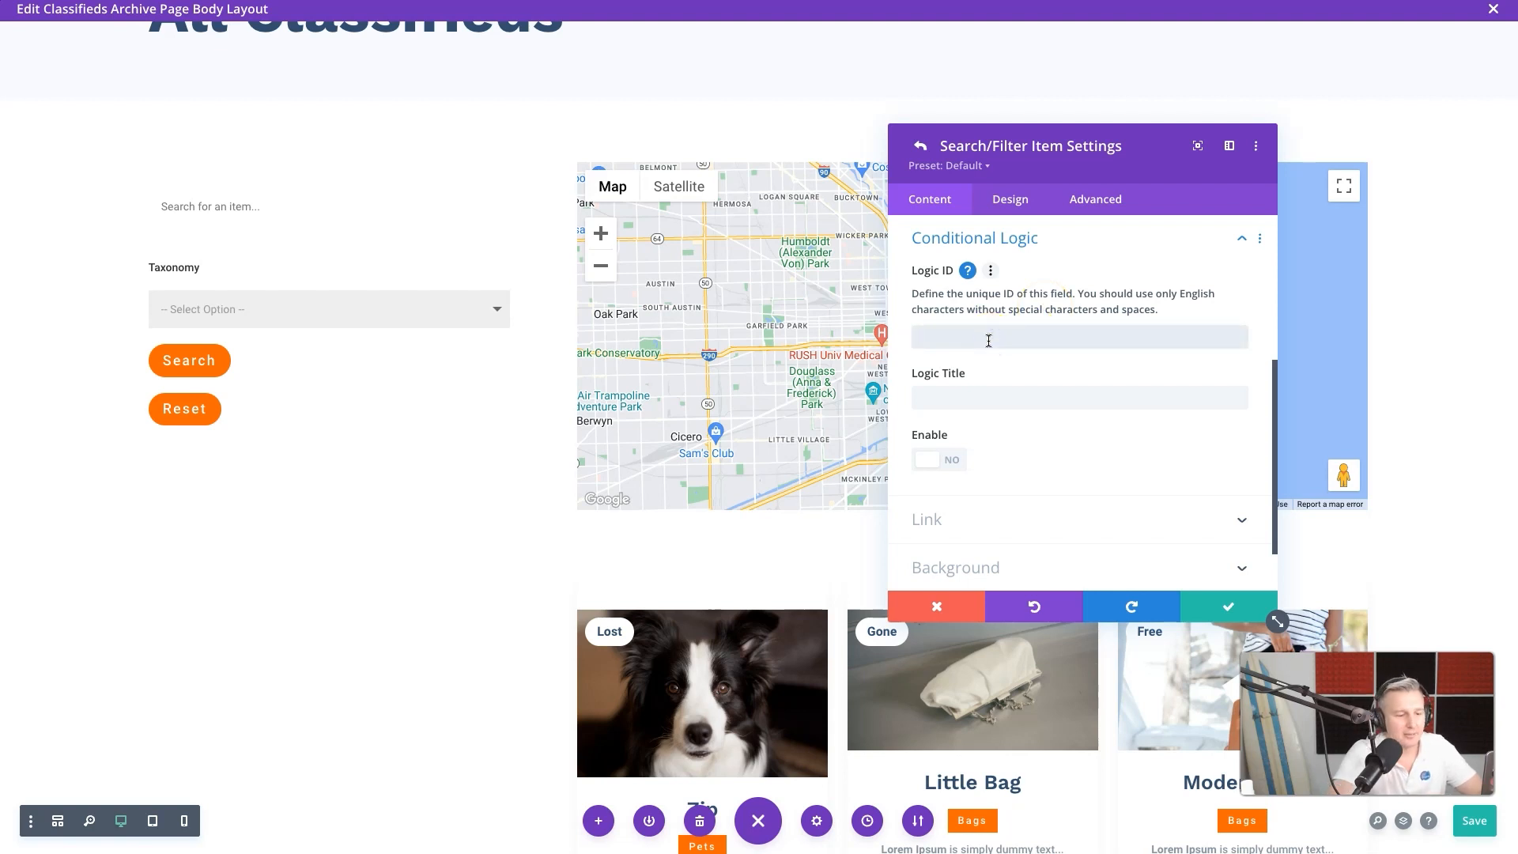
pyautogui.write('item')
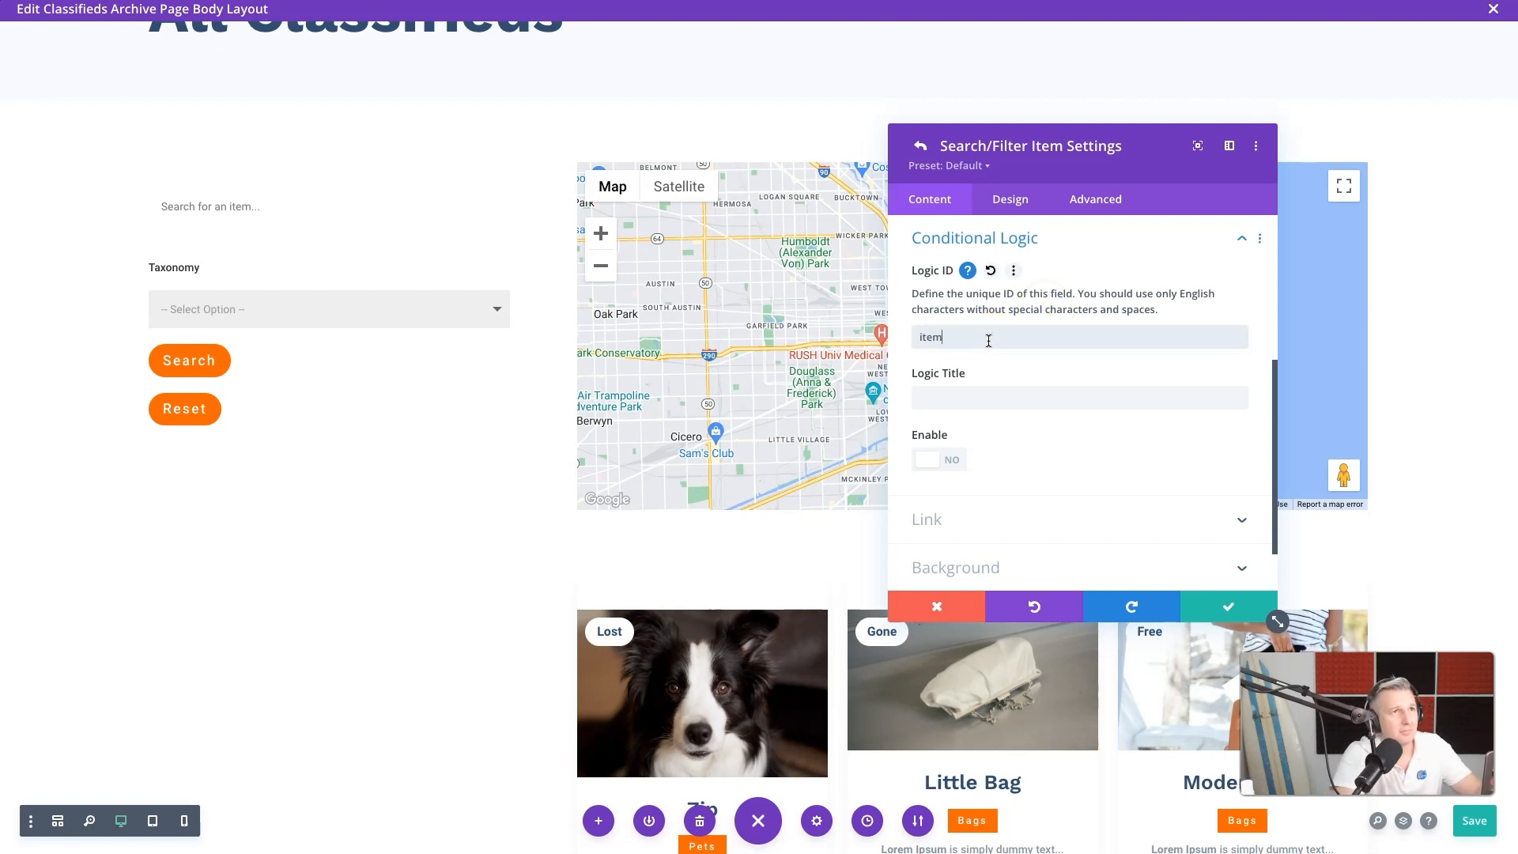
pyautogui.write('types')
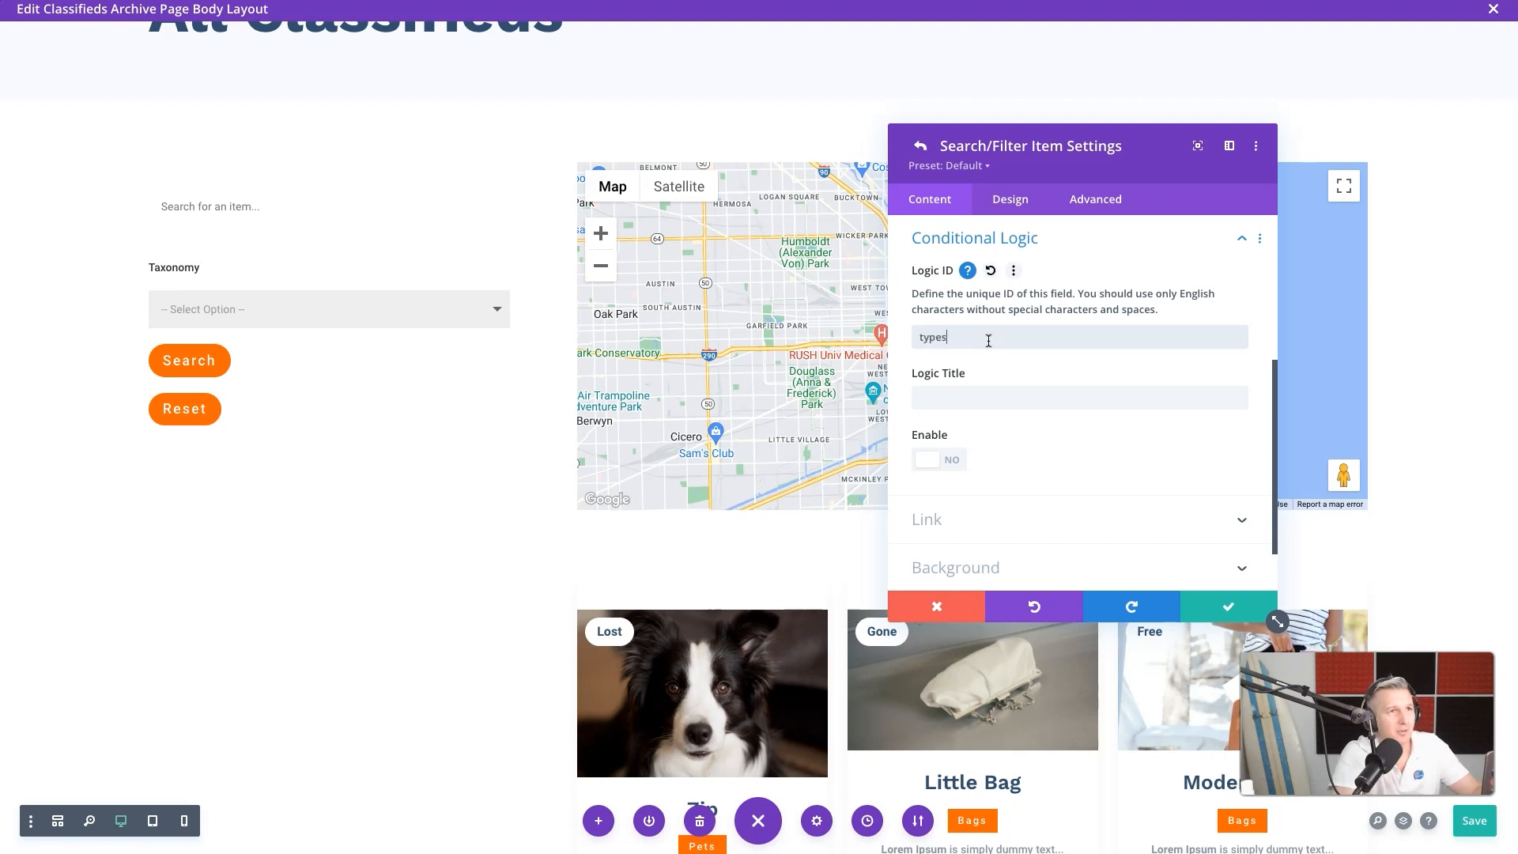
pyautogui.click(965, 403)
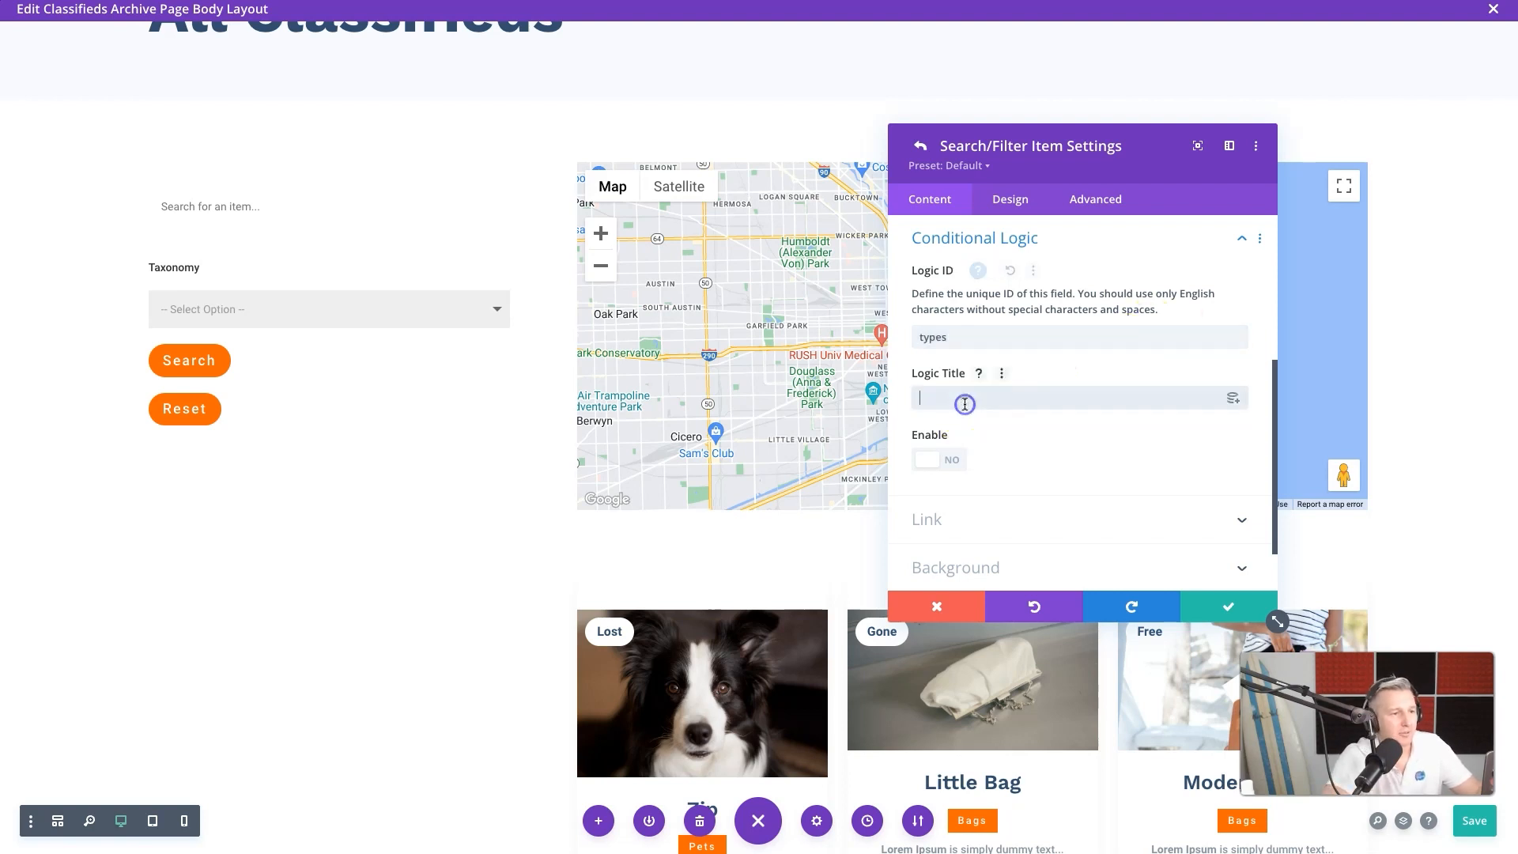
pyautogui.write('types')
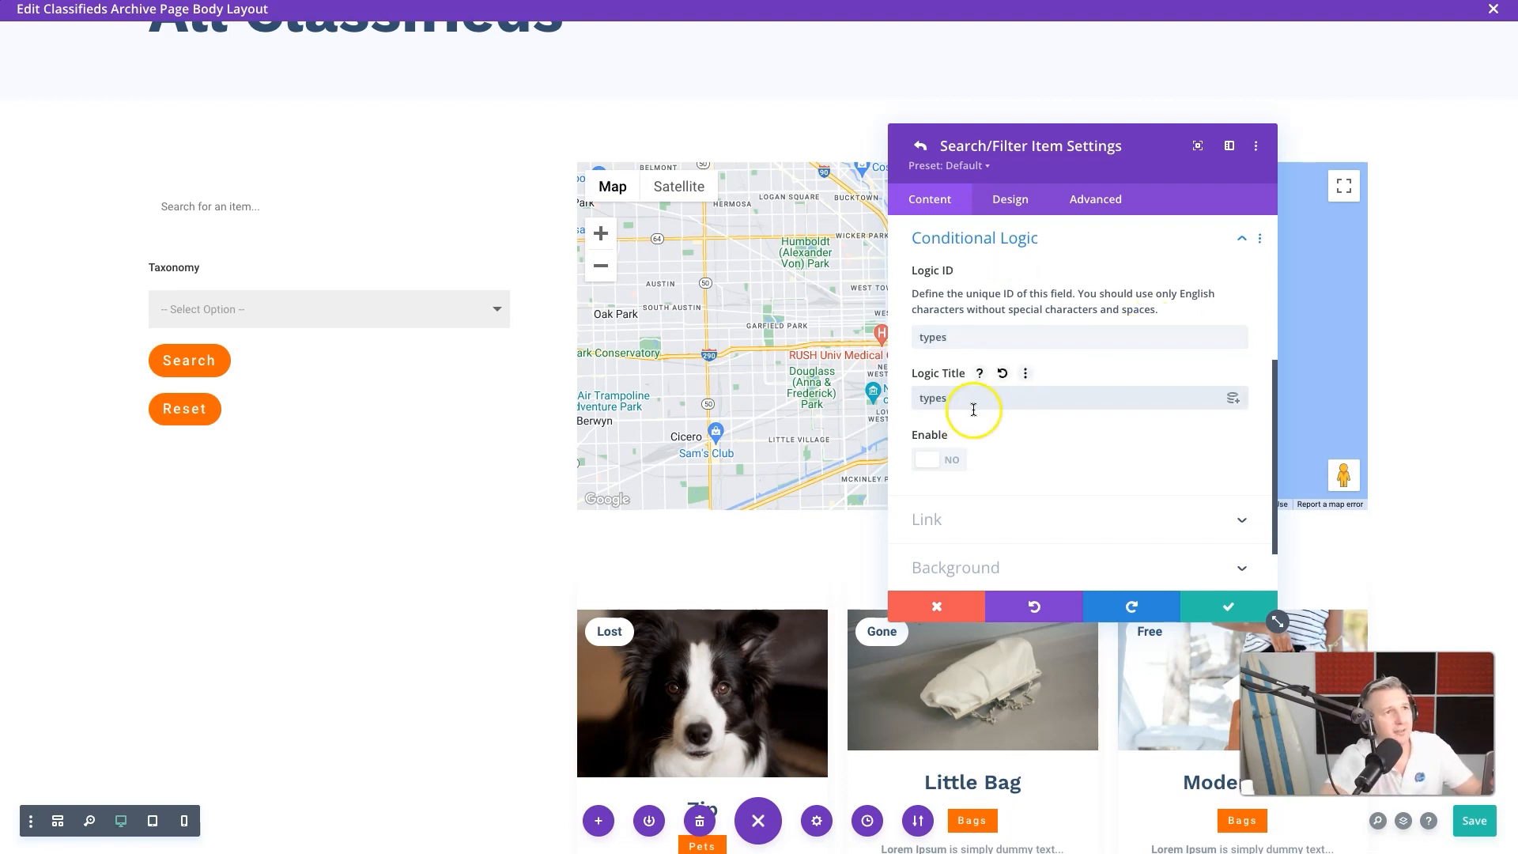
pyautogui.click(1018, 440)
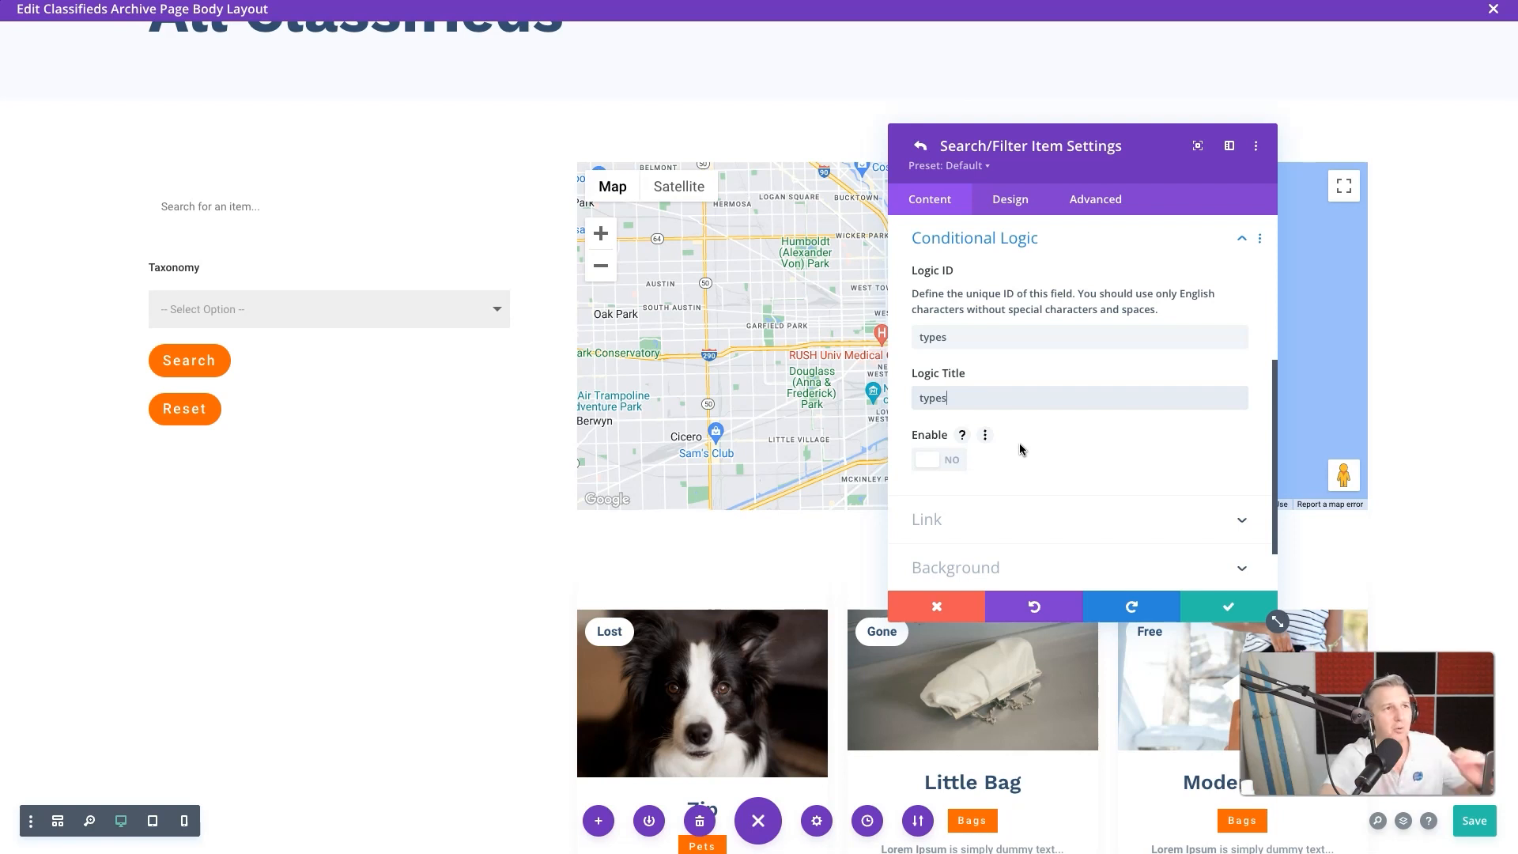
pyautogui.click(1020, 445)
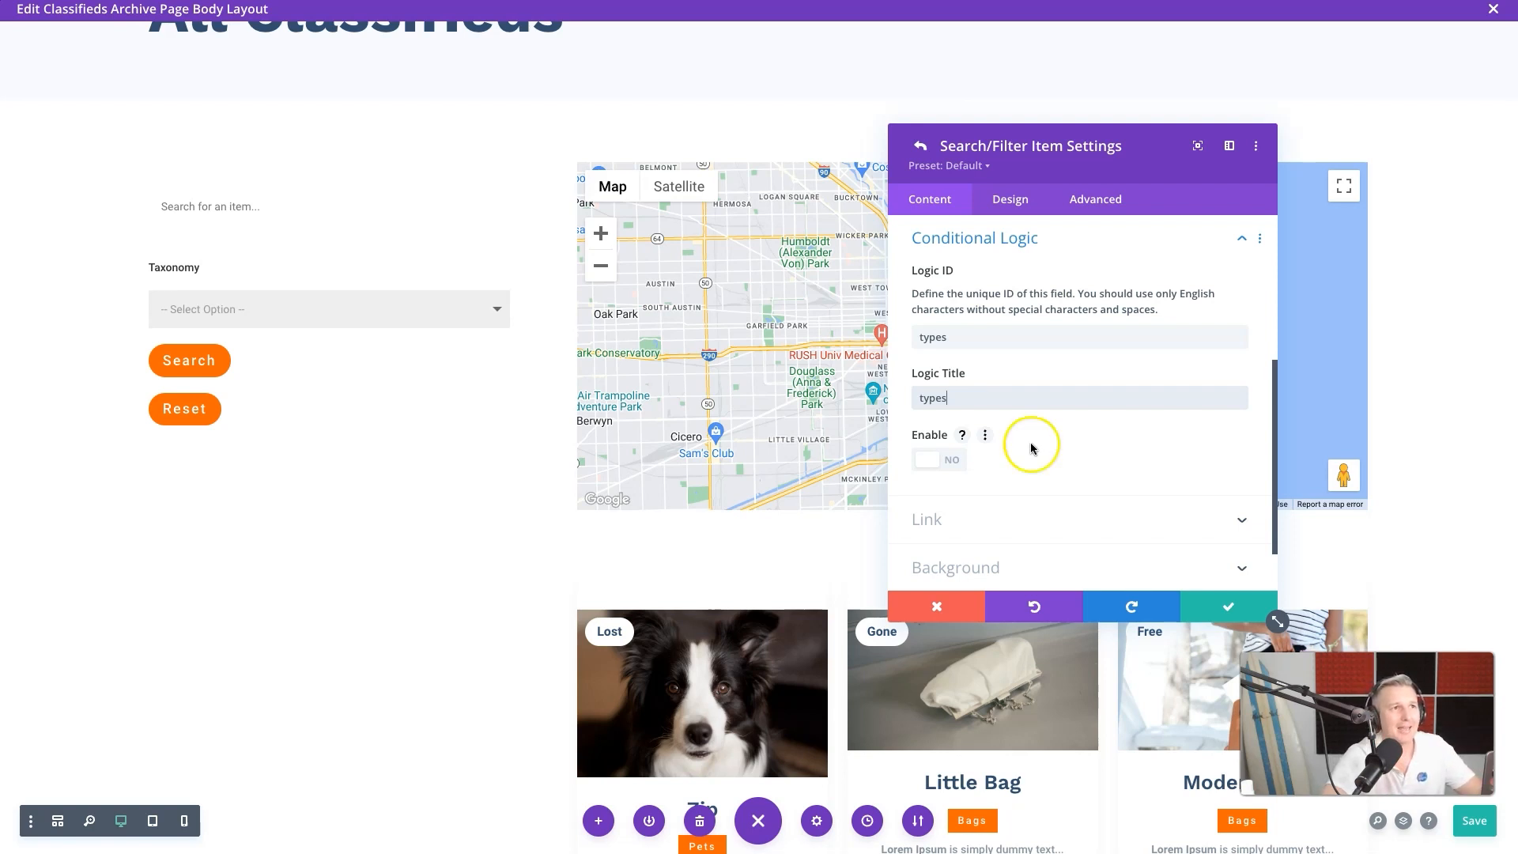
# Step: Recheck the Item Type filter's main settings and save the item
pyautogui.scroll(4, 1105, 376)
pyautogui.click(1022, 278)
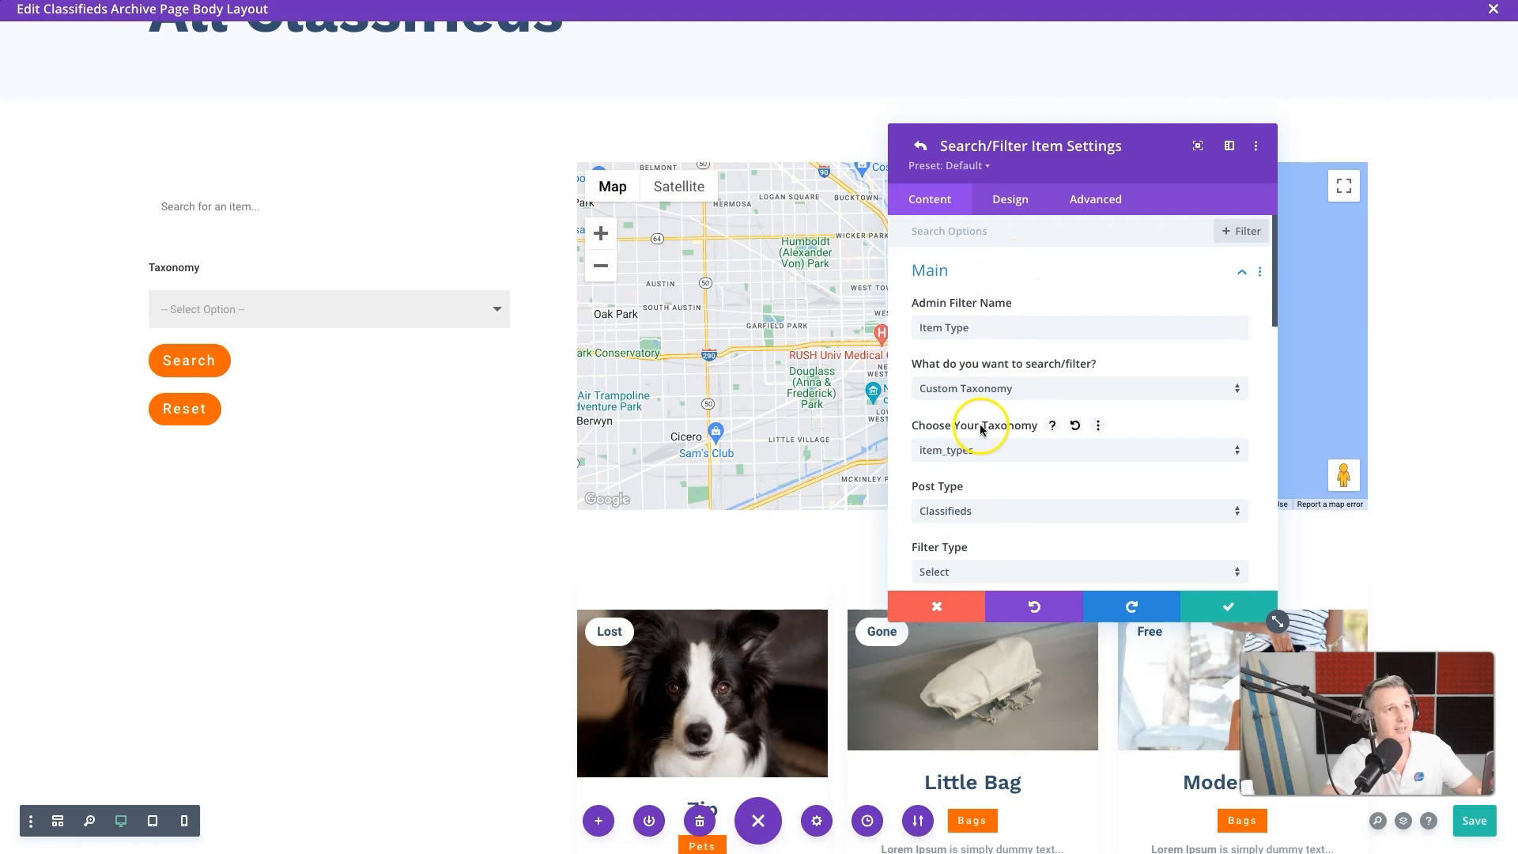
pyautogui.scroll(-1, 974, 465)
pyautogui.scroll(-5, 974, 465)
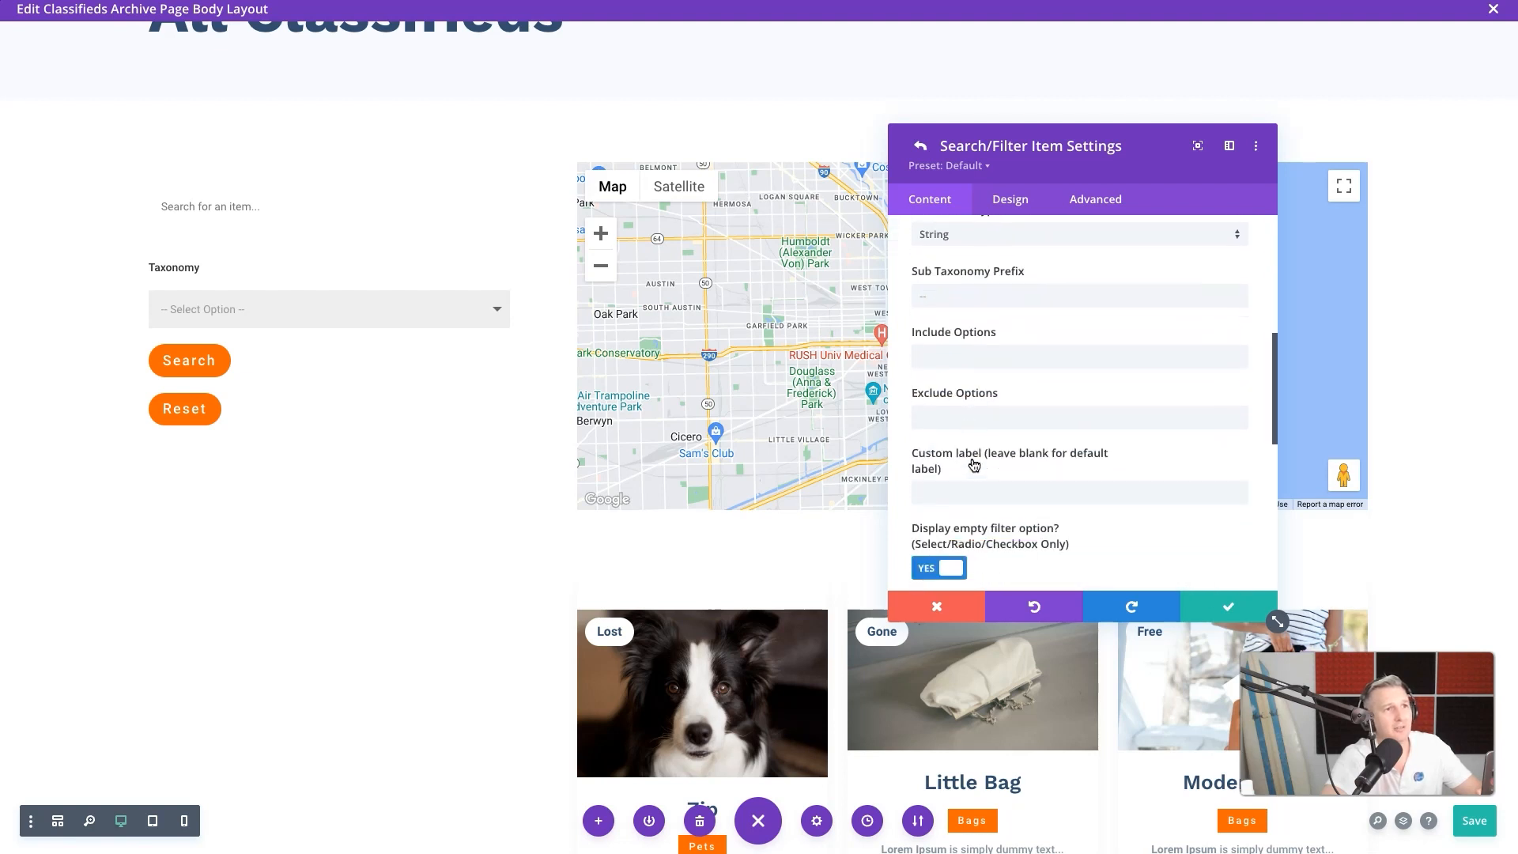
pyautogui.click(1206, 609)
# Step: Reopen the Item Type filter item, turn off Show Label in its layout options and save it
pyautogui.click(1006, 356)
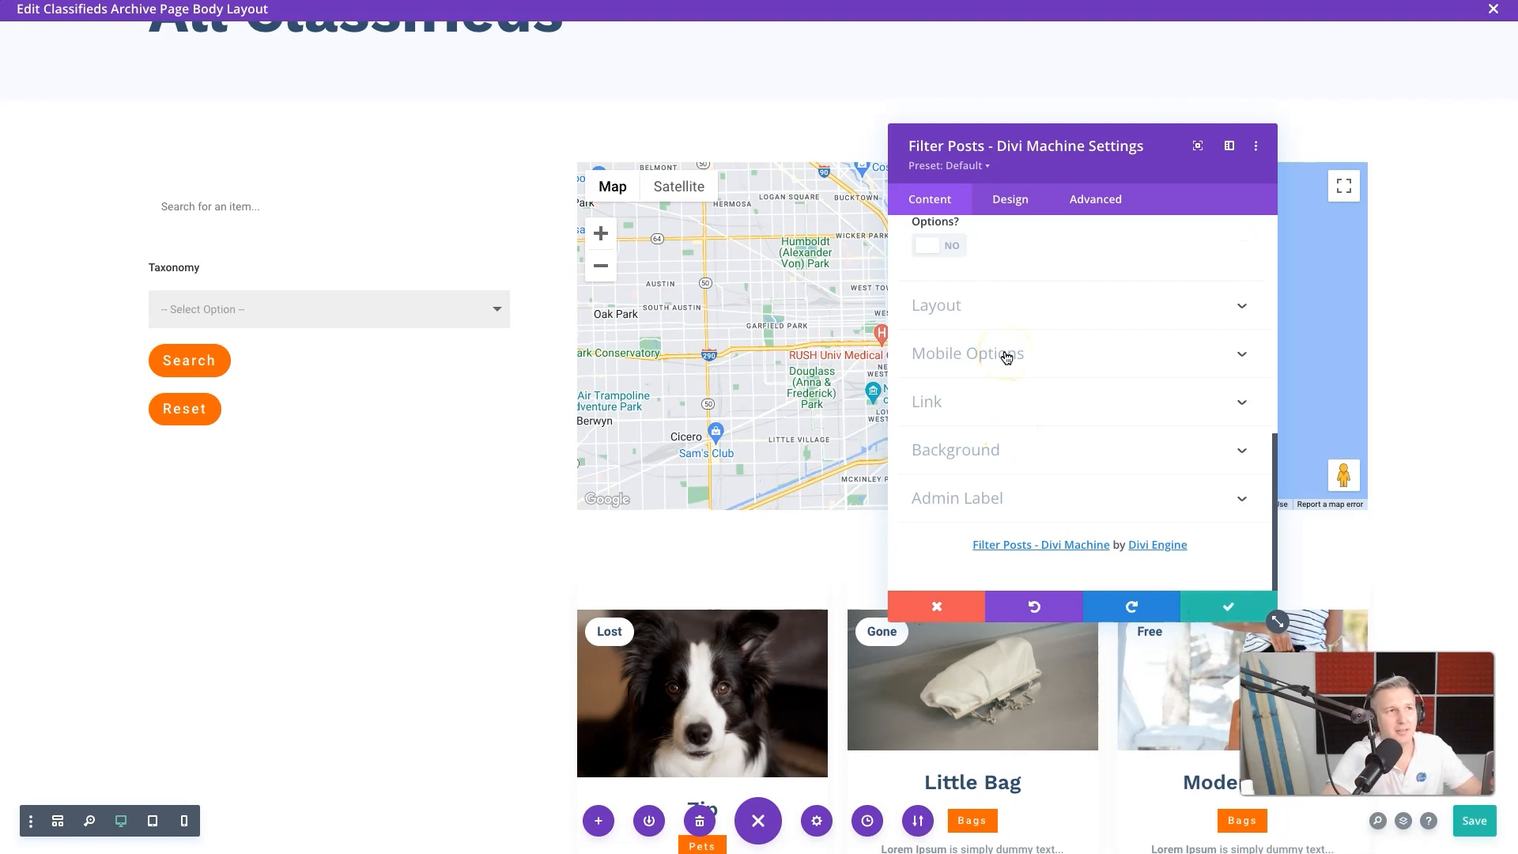
pyautogui.scroll(5, 1004, 355)
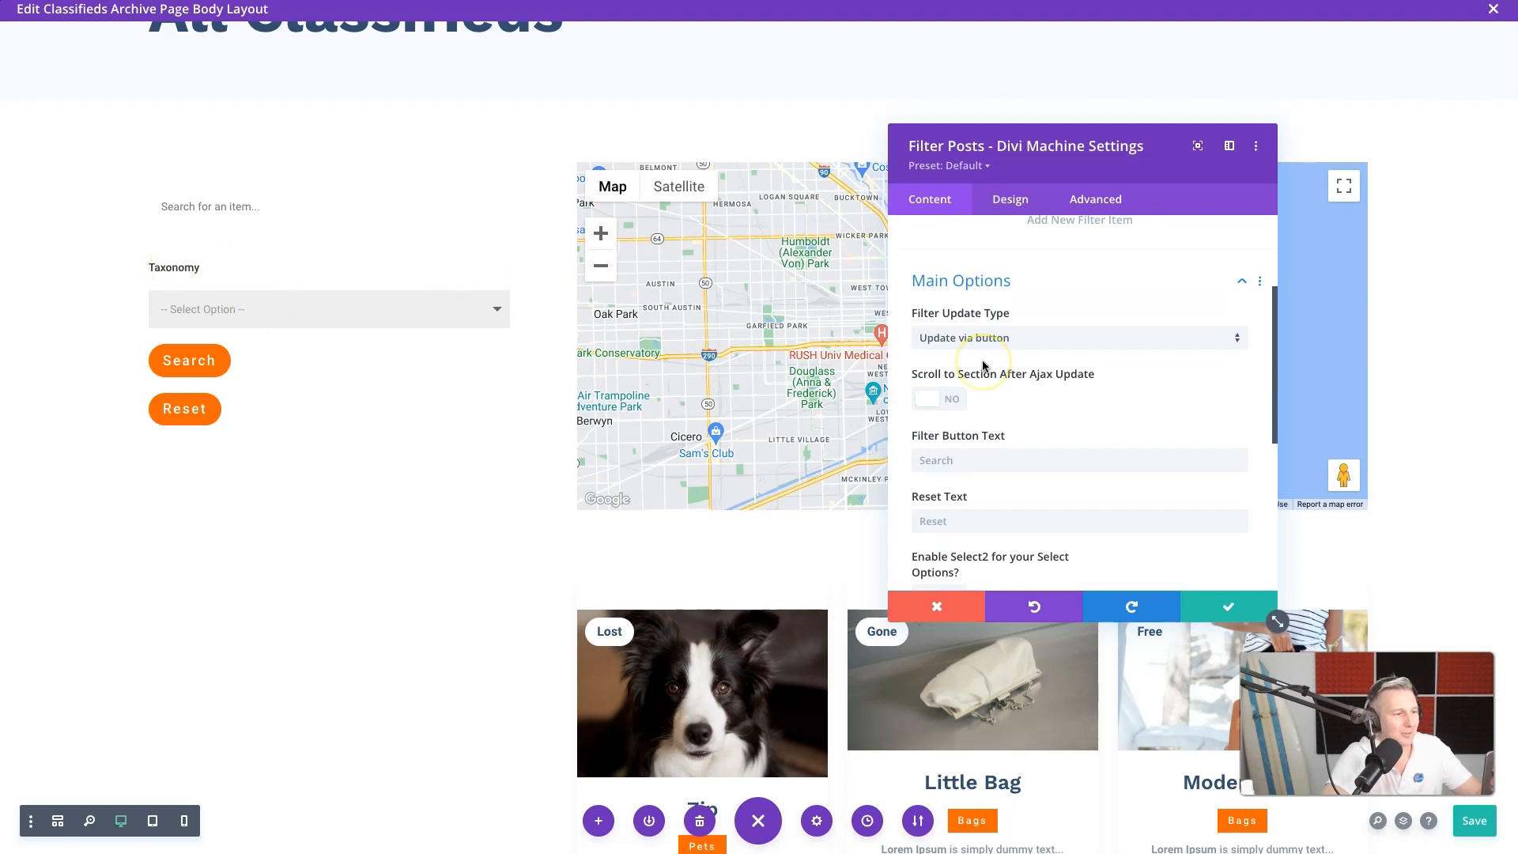
pyautogui.scroll(2, 1044, 332)
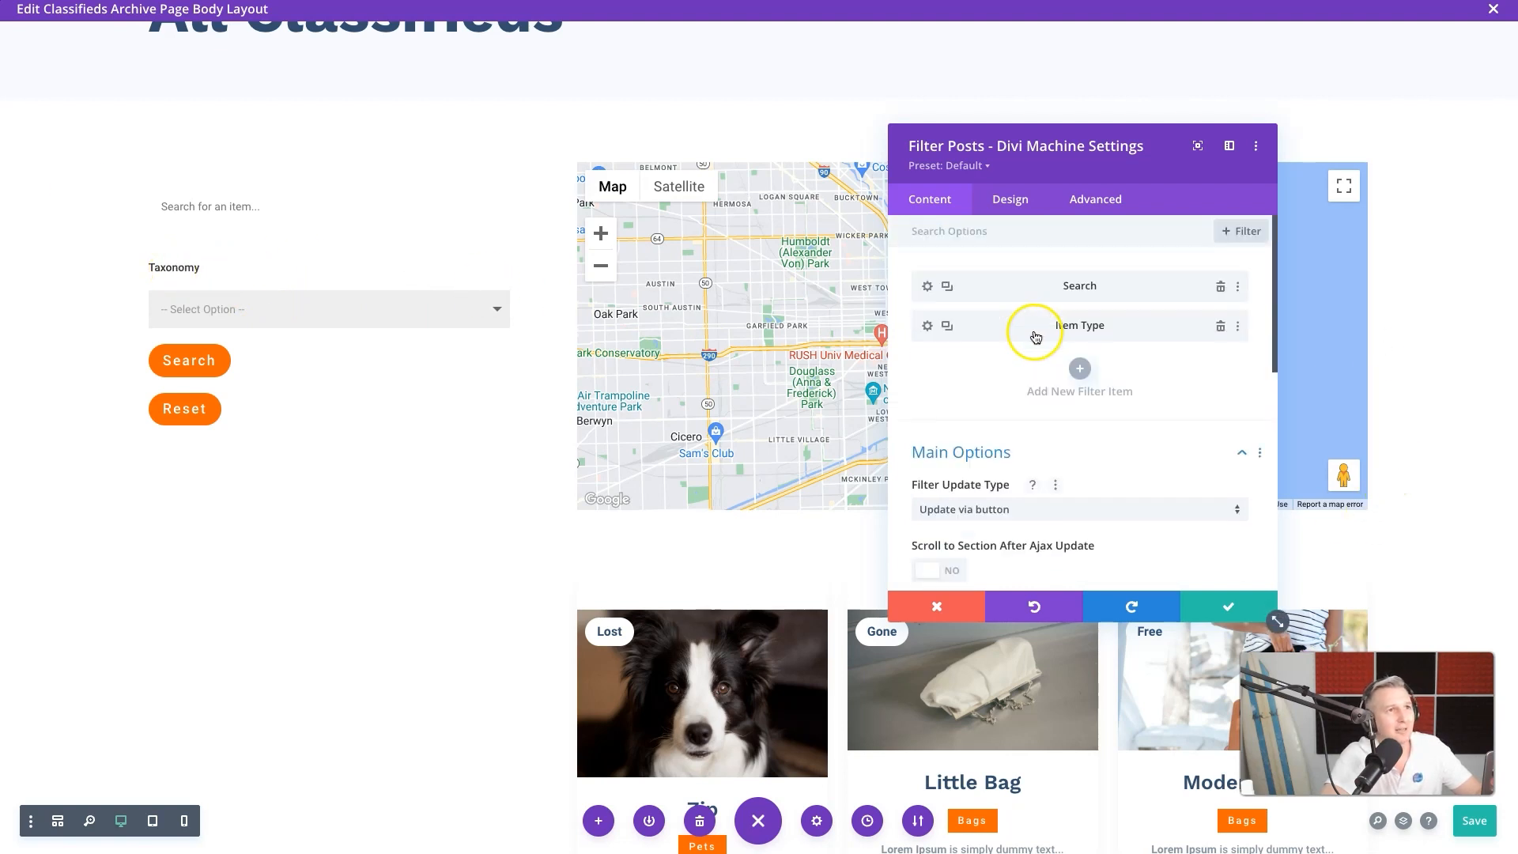
pyautogui.click(926, 325)
pyautogui.scroll(-5, 1043, 441)
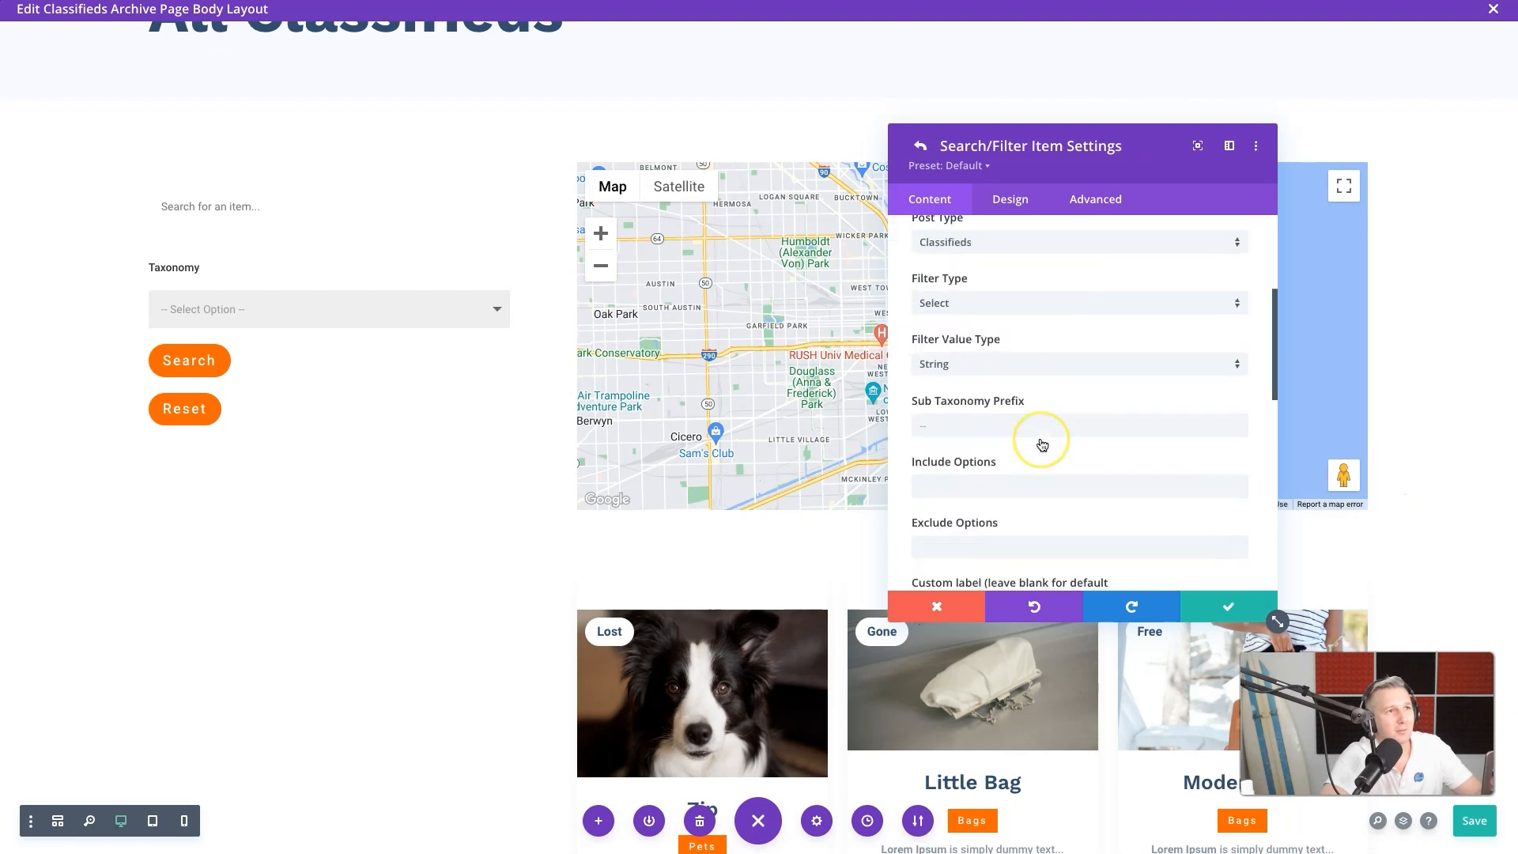
pyautogui.scroll(-3, 1037, 440)
pyautogui.scroll(1, 1037, 440)
pyautogui.click(1009, 297)
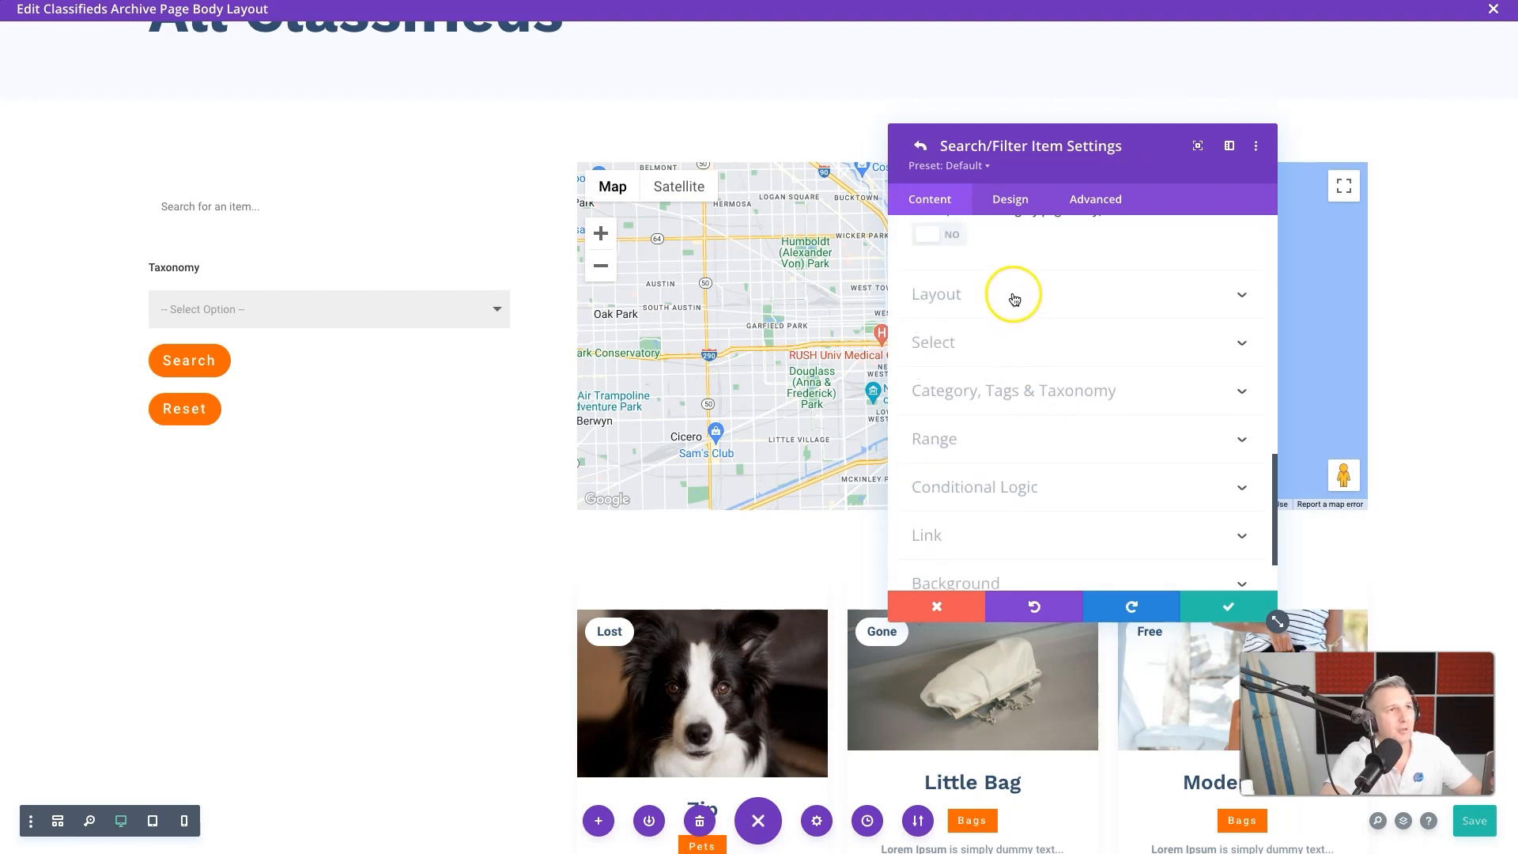
pyautogui.click(938, 356)
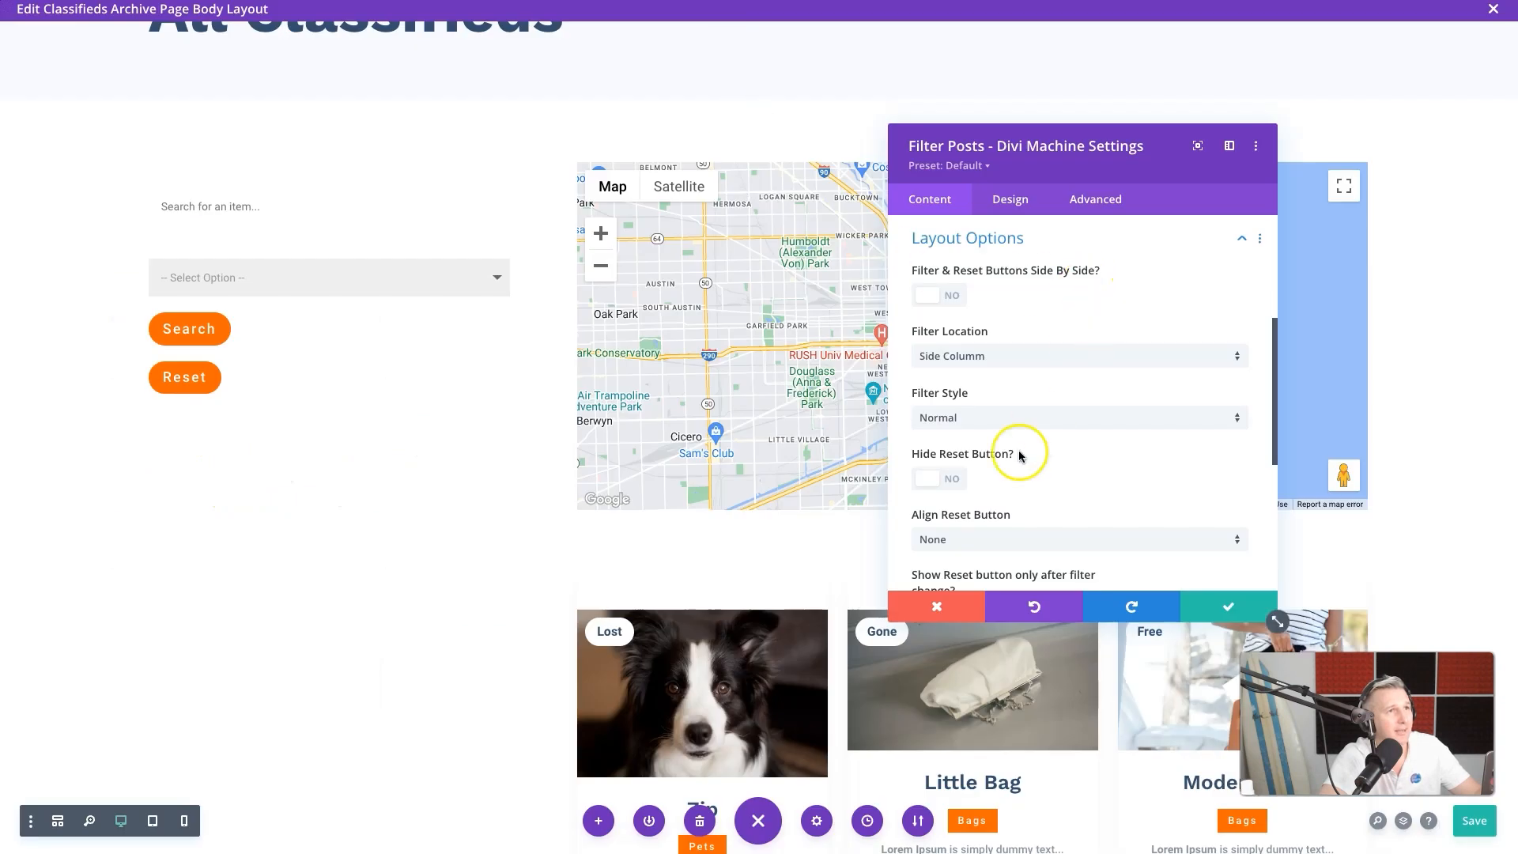
# Step: Add a third filter item named Item Price to the post filter and make it search by Advanced Custom Field (ACF Plugin)
pyautogui.scroll(-2, 1012, 475)
pyautogui.scroll(-2, 1012, 477)
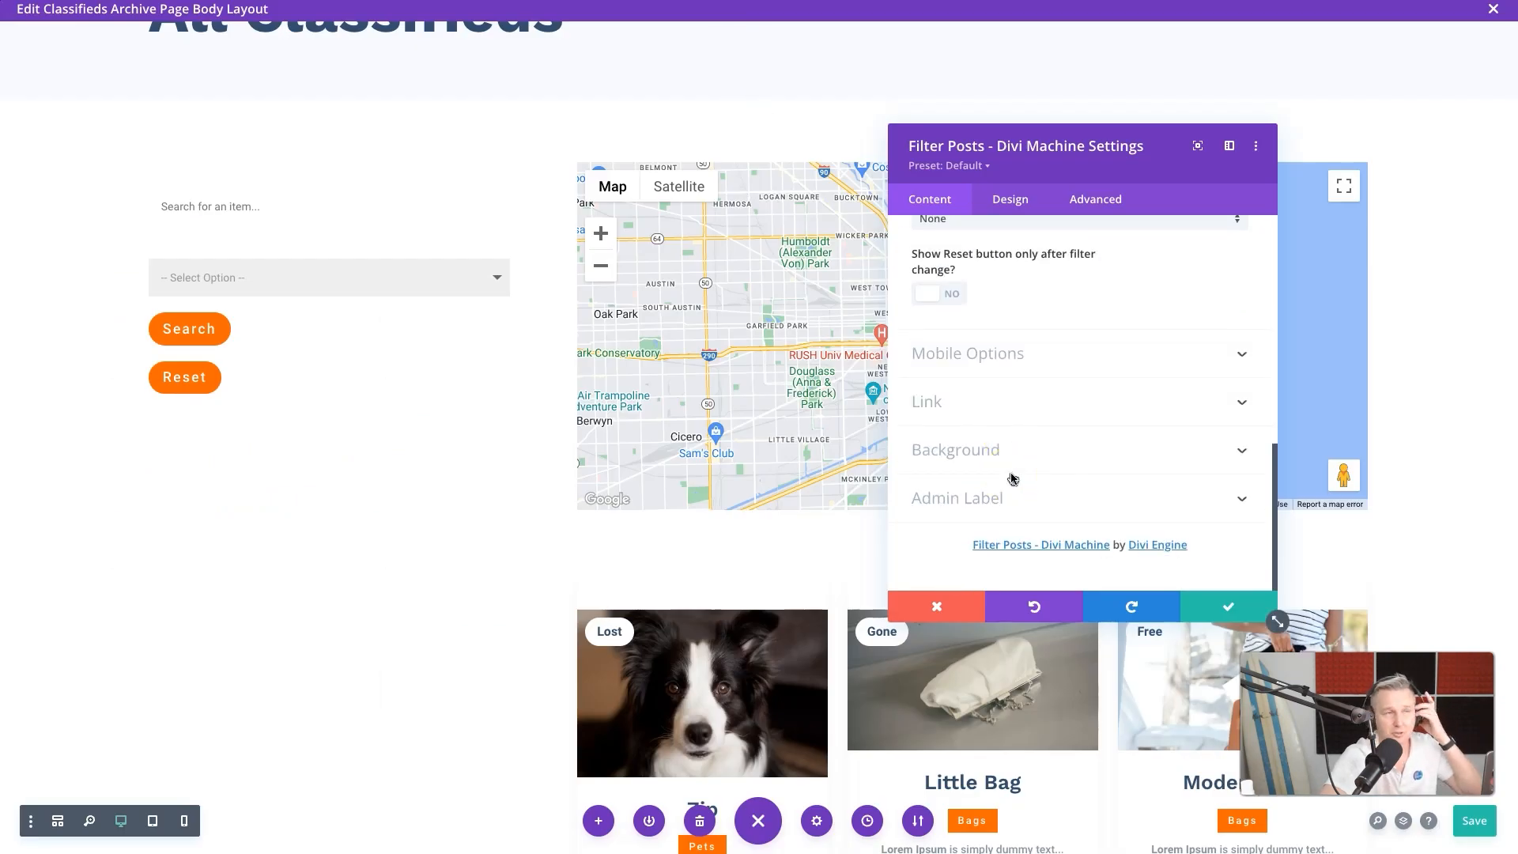
pyautogui.scroll(5, 1014, 478)
pyautogui.click(1083, 373)
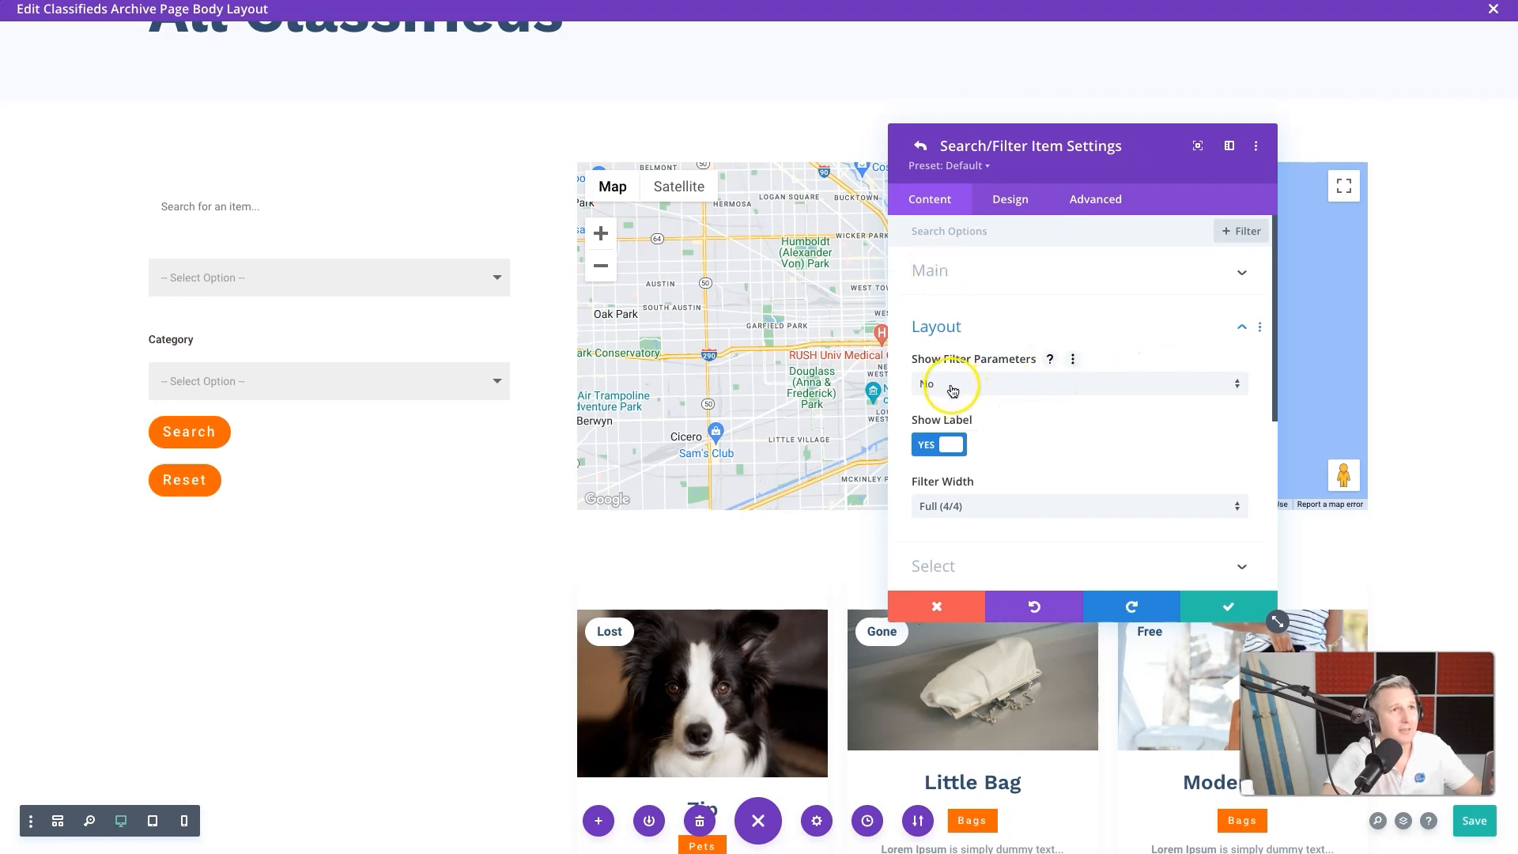
pyautogui.click(986, 270)
pyautogui.click(967, 329)
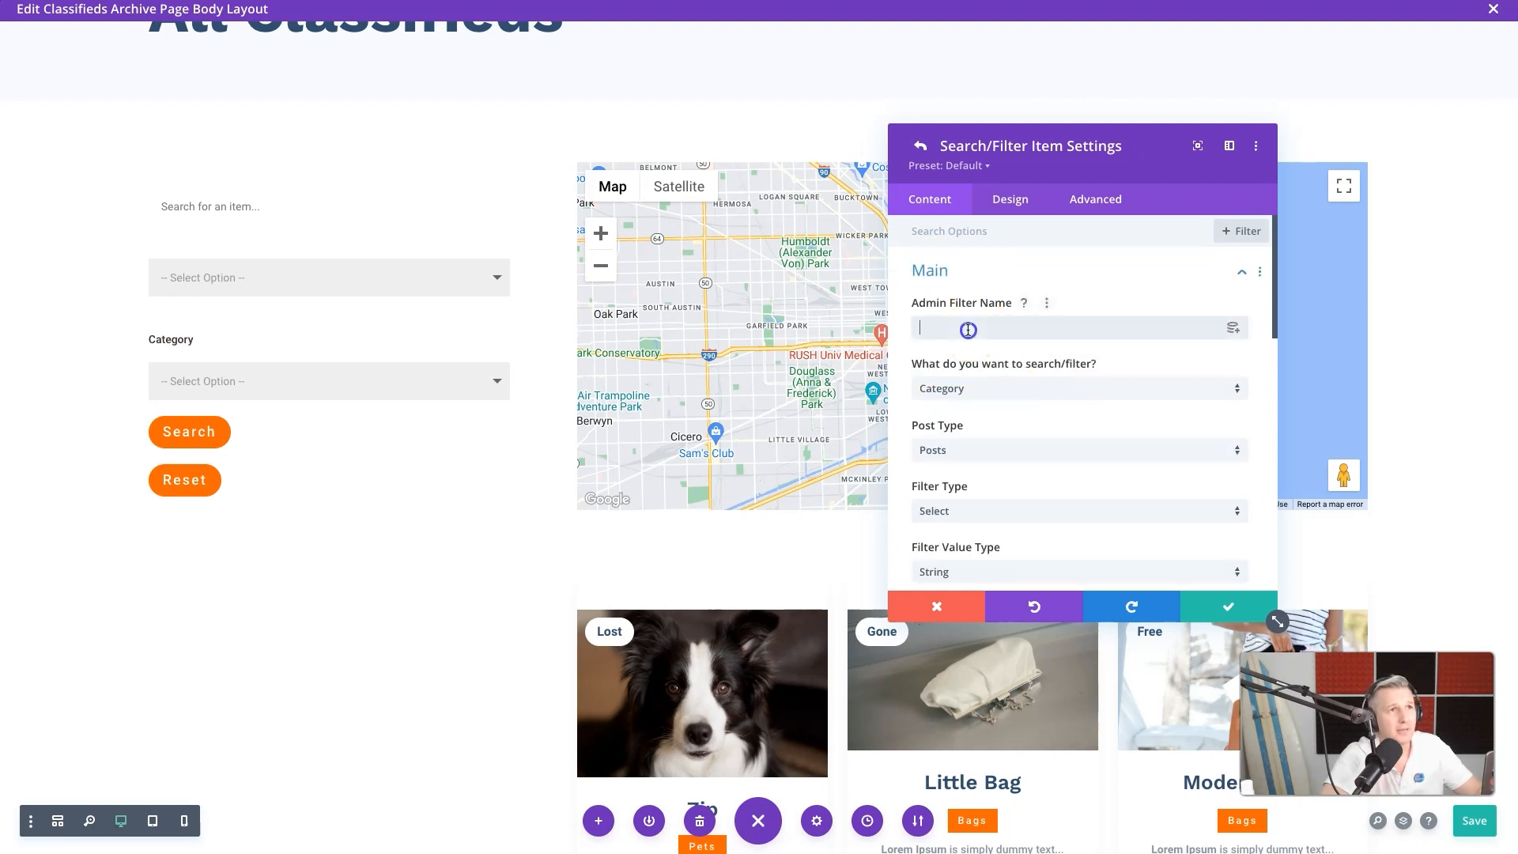
pyautogui.write('Item Price')
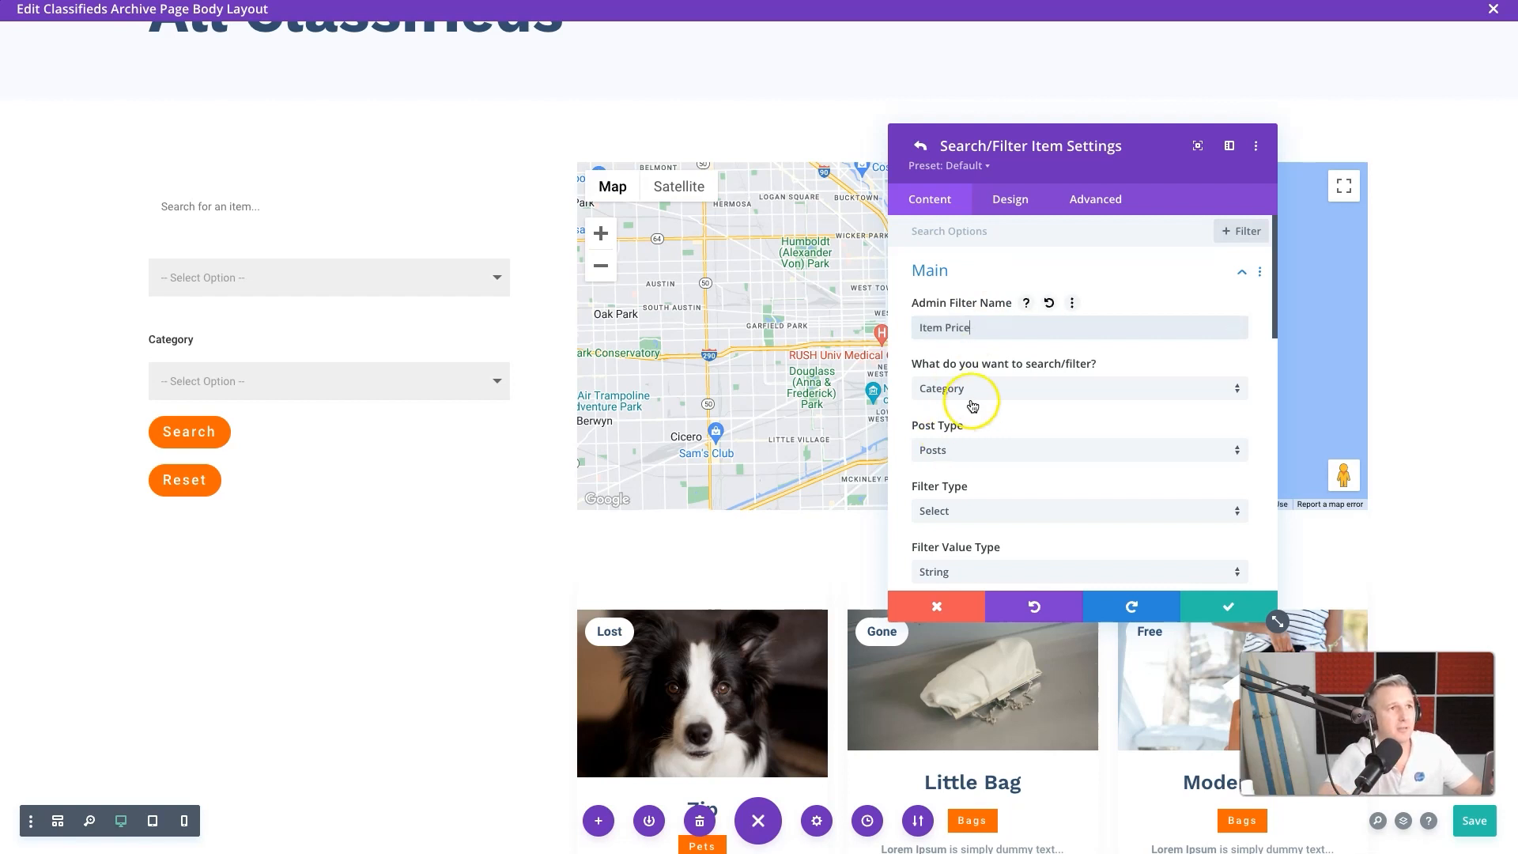
pyautogui.click(974, 391)
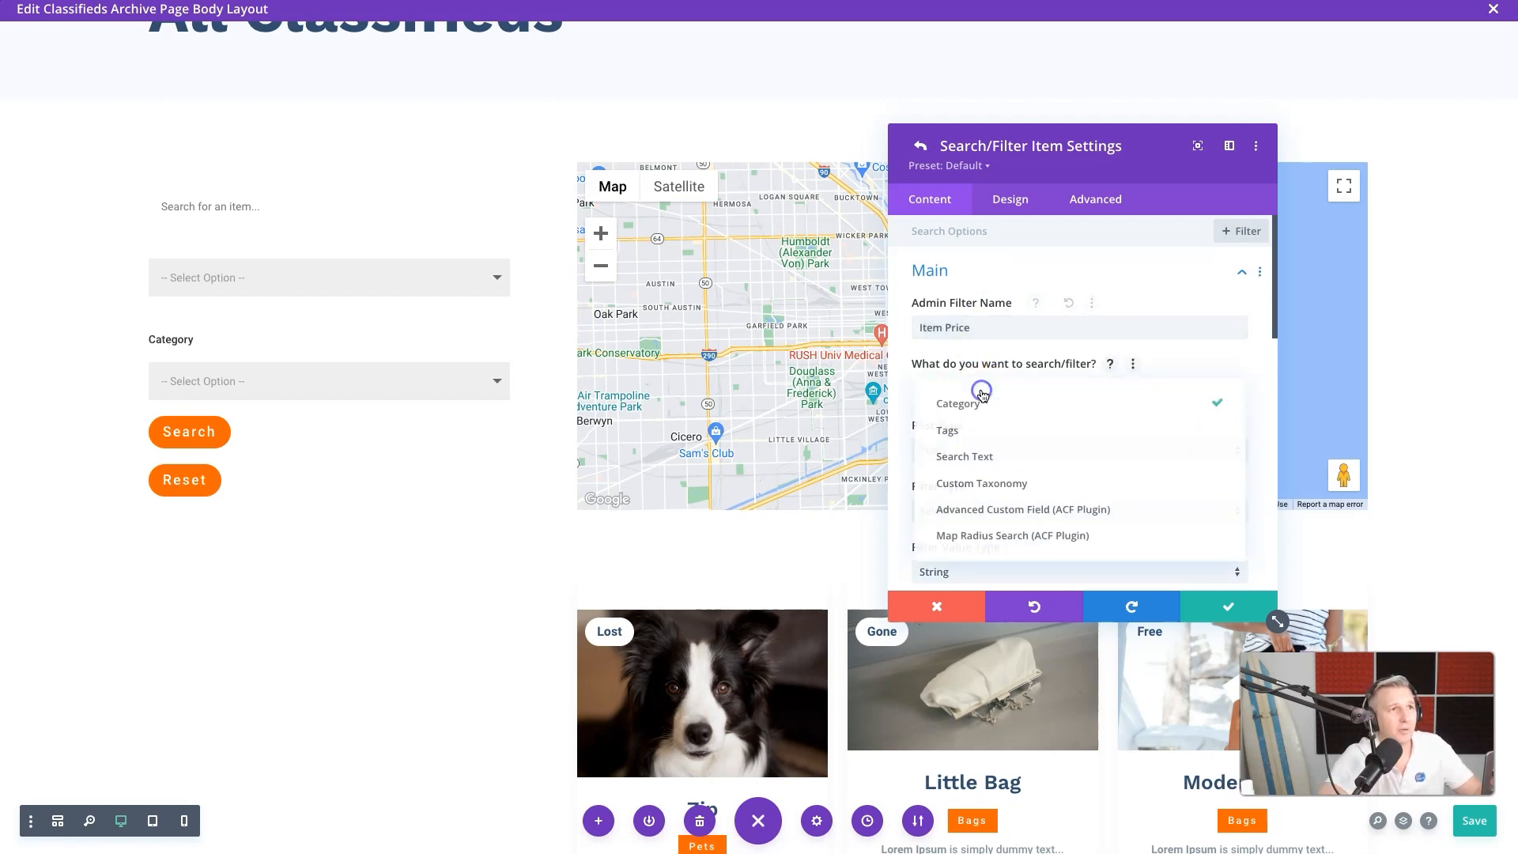
pyautogui.click(1002, 509)
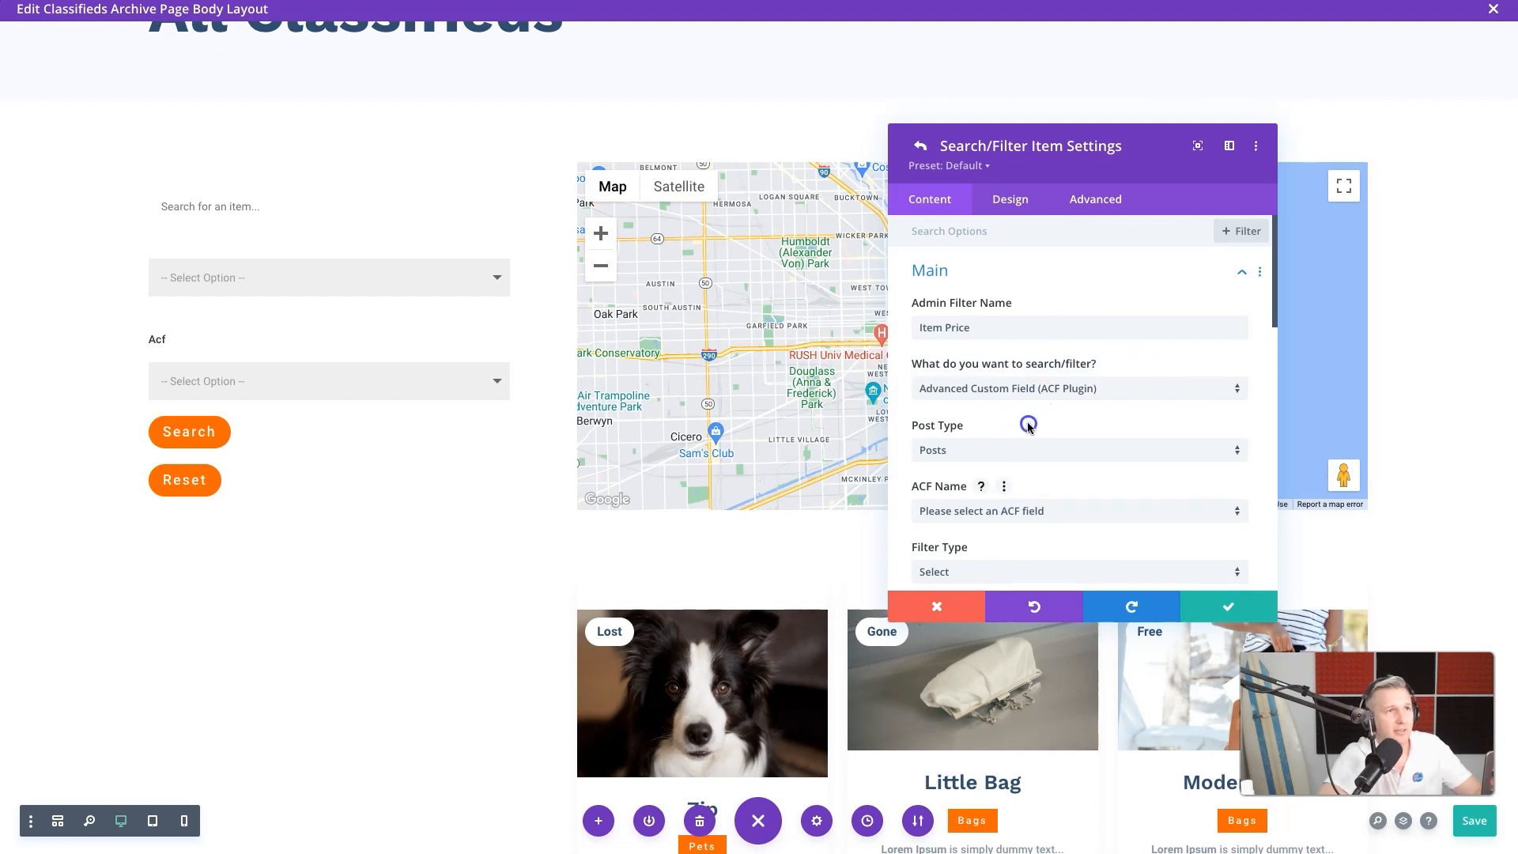
# Step: Set the Item Price filter's post type to Classifieds, its ACF name to Price and its filter type to Number / Range
pyautogui.click(1016, 460)
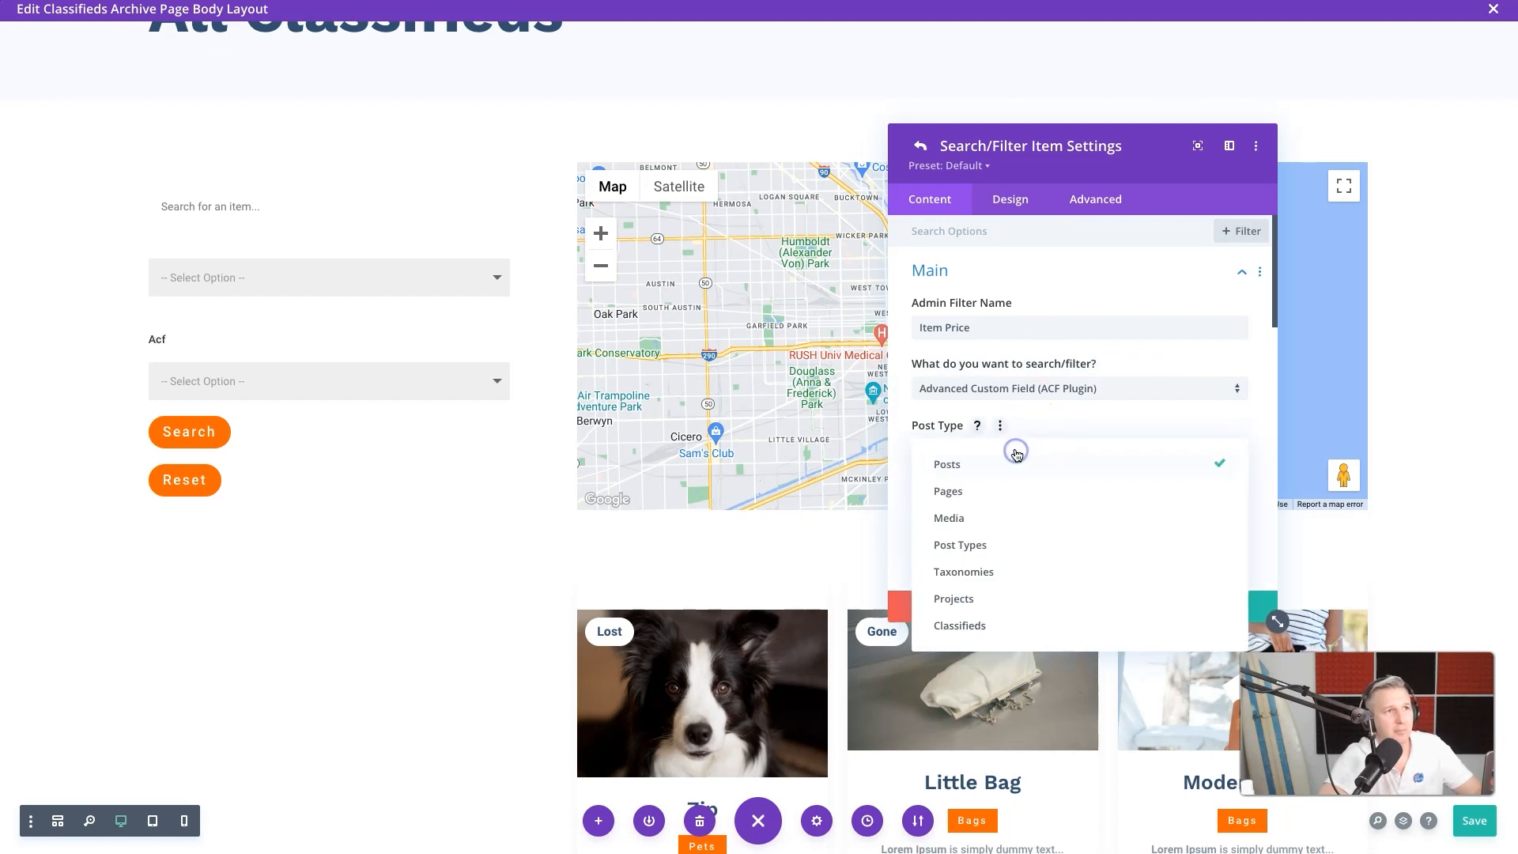
pyautogui.click(984, 625)
pyautogui.scroll(-3, 1052, 519)
pyautogui.click(1070, 335)
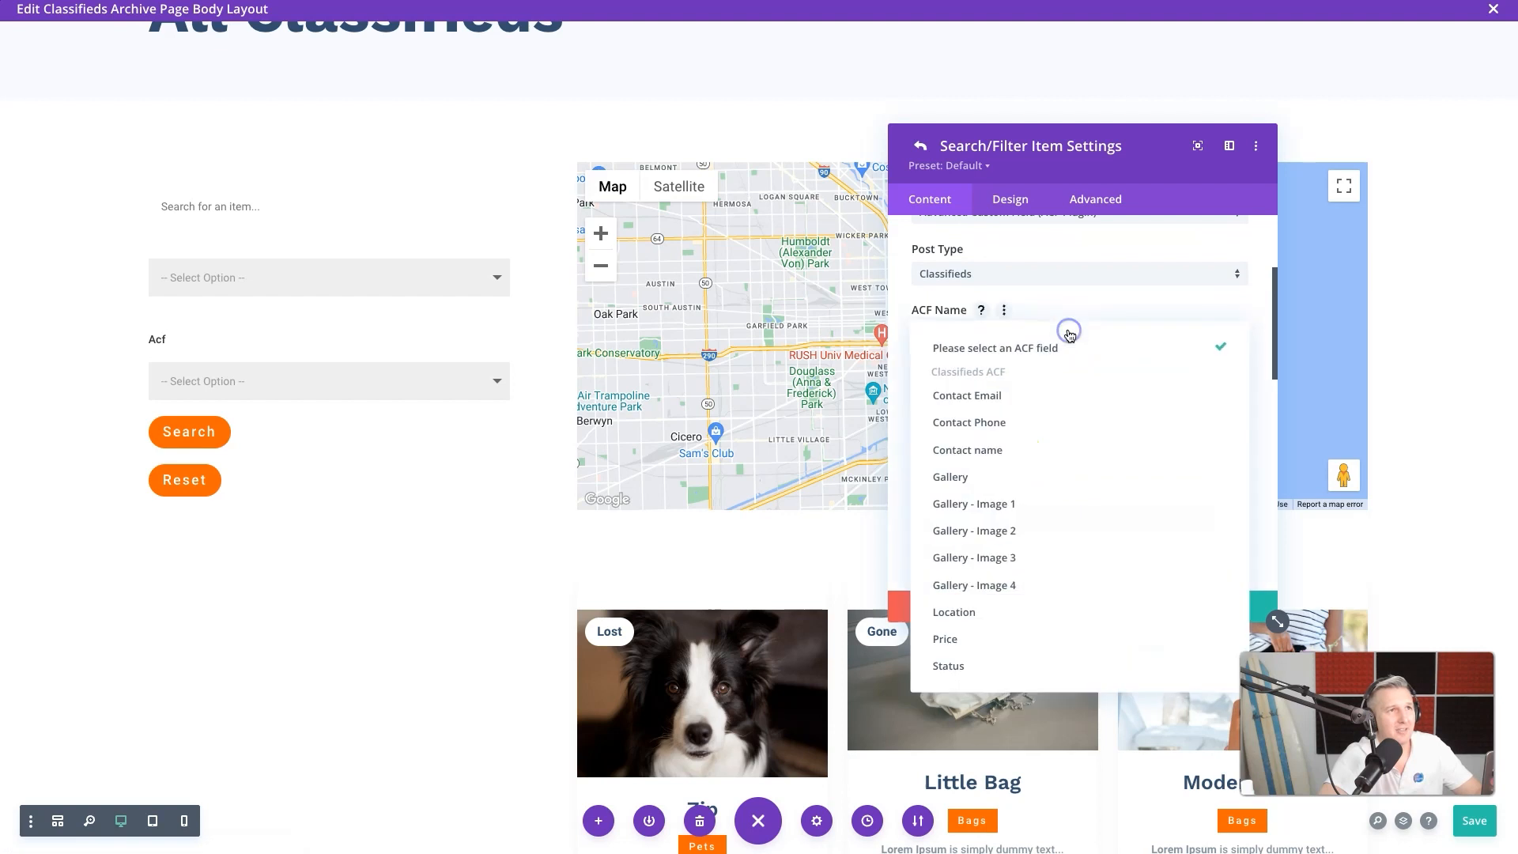
pyautogui.click(1030, 644)
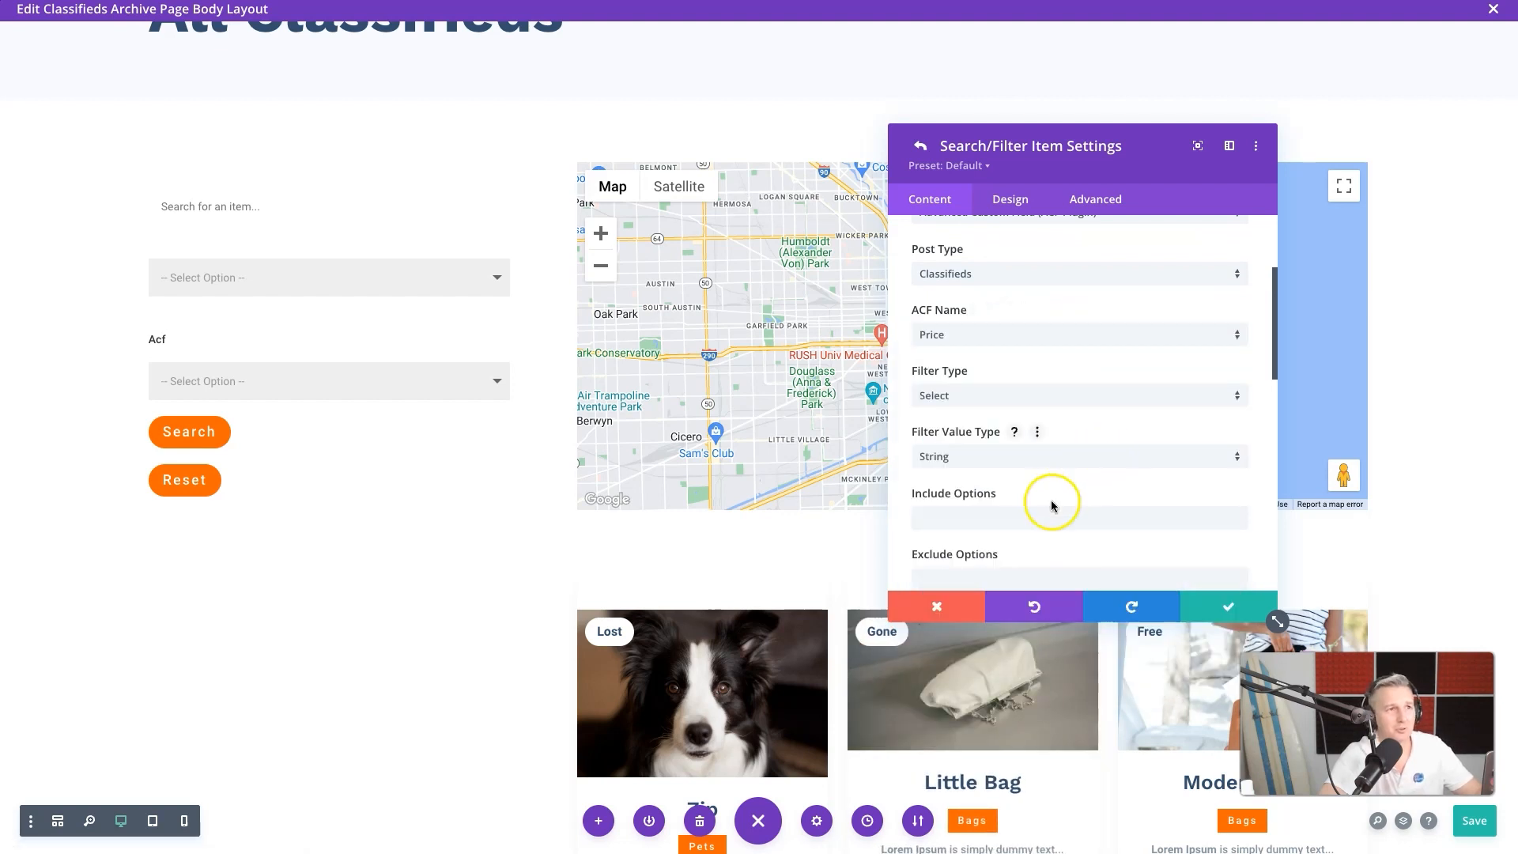
pyautogui.click(1078, 397)
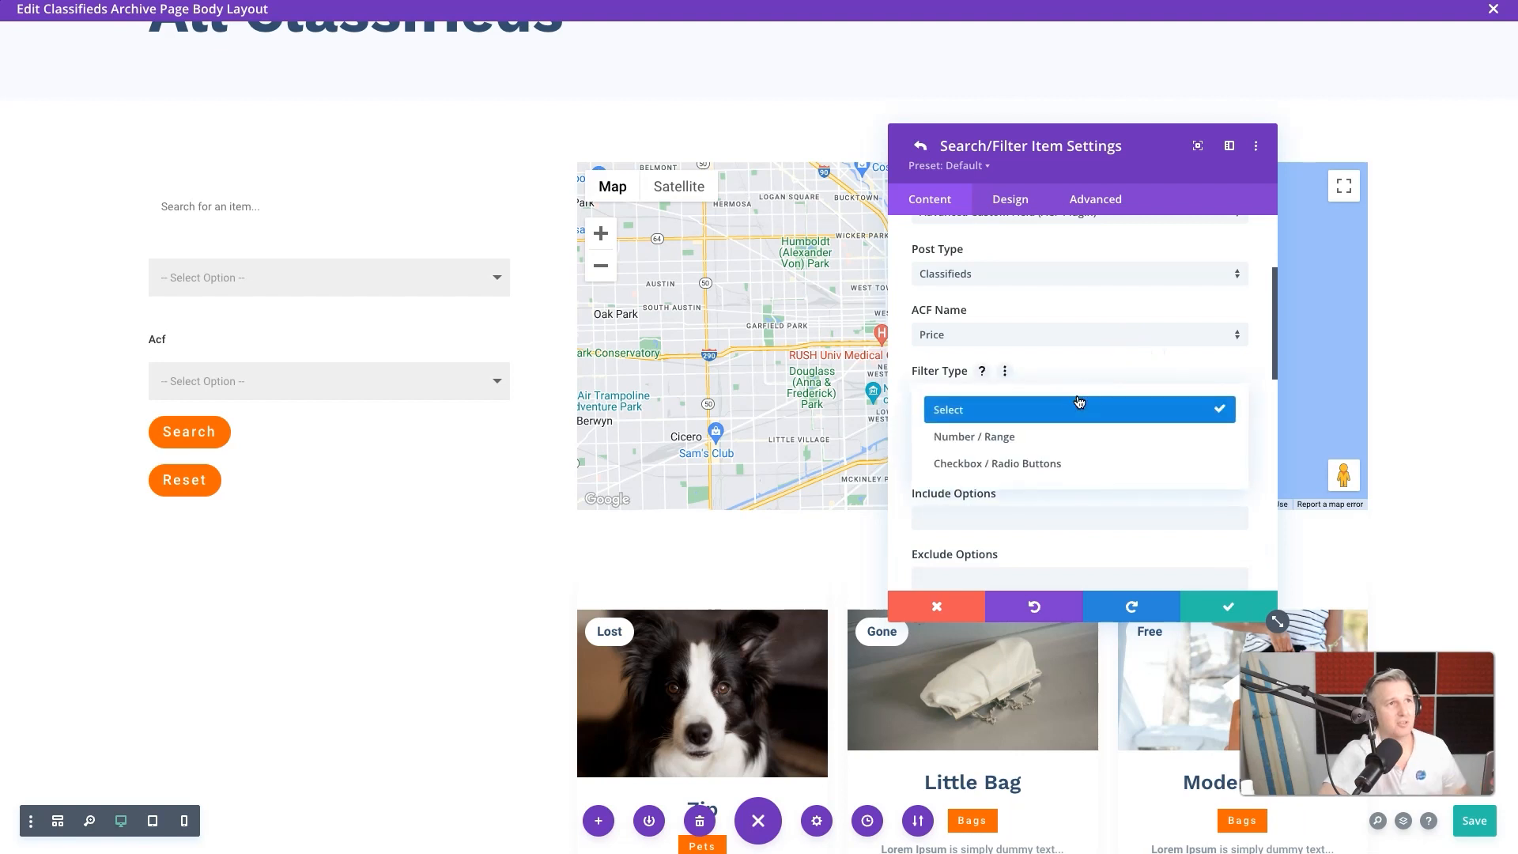
pyautogui.click(1066, 437)
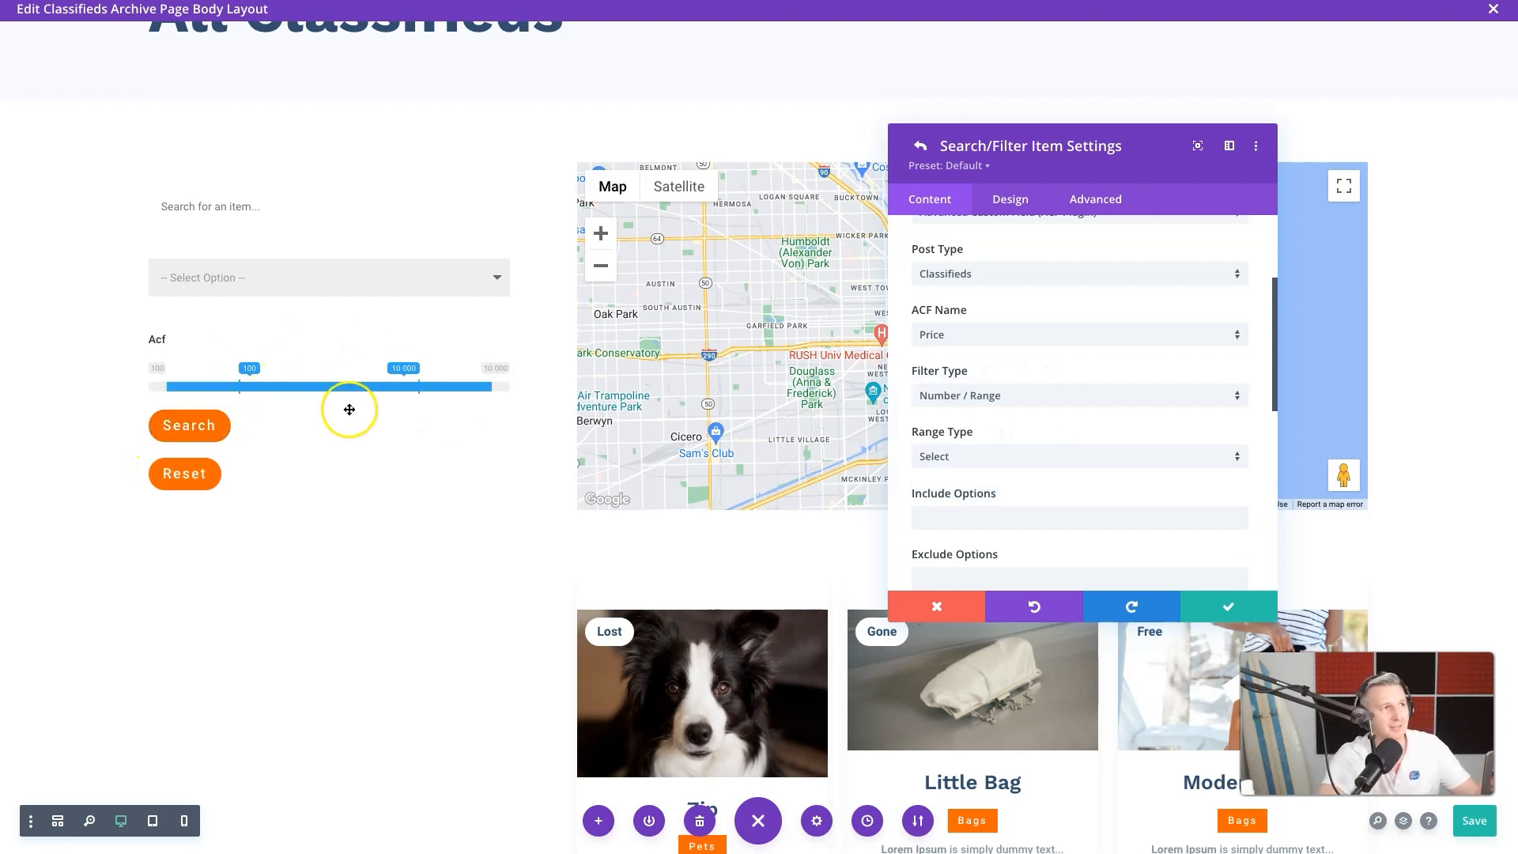
# Step: Set the Item Price filter's custom label to "Enter min and max price"
pyautogui.scroll(-2, 989, 503)
pyautogui.scroll(-1, 989, 503)
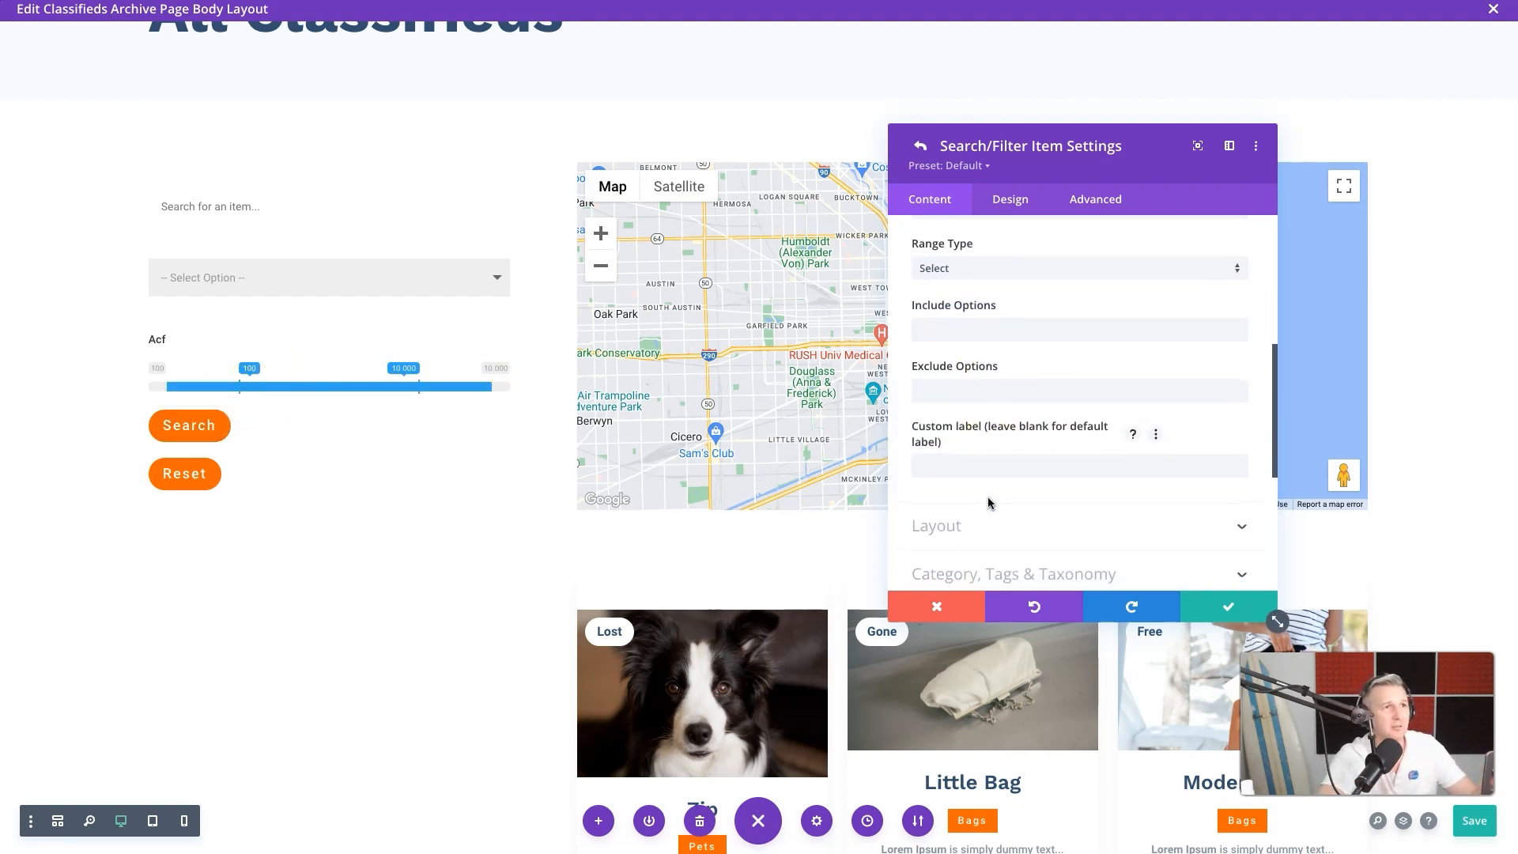
pyautogui.scroll(-1, 989, 503)
pyautogui.click(948, 576)
pyautogui.click(1061, 412)
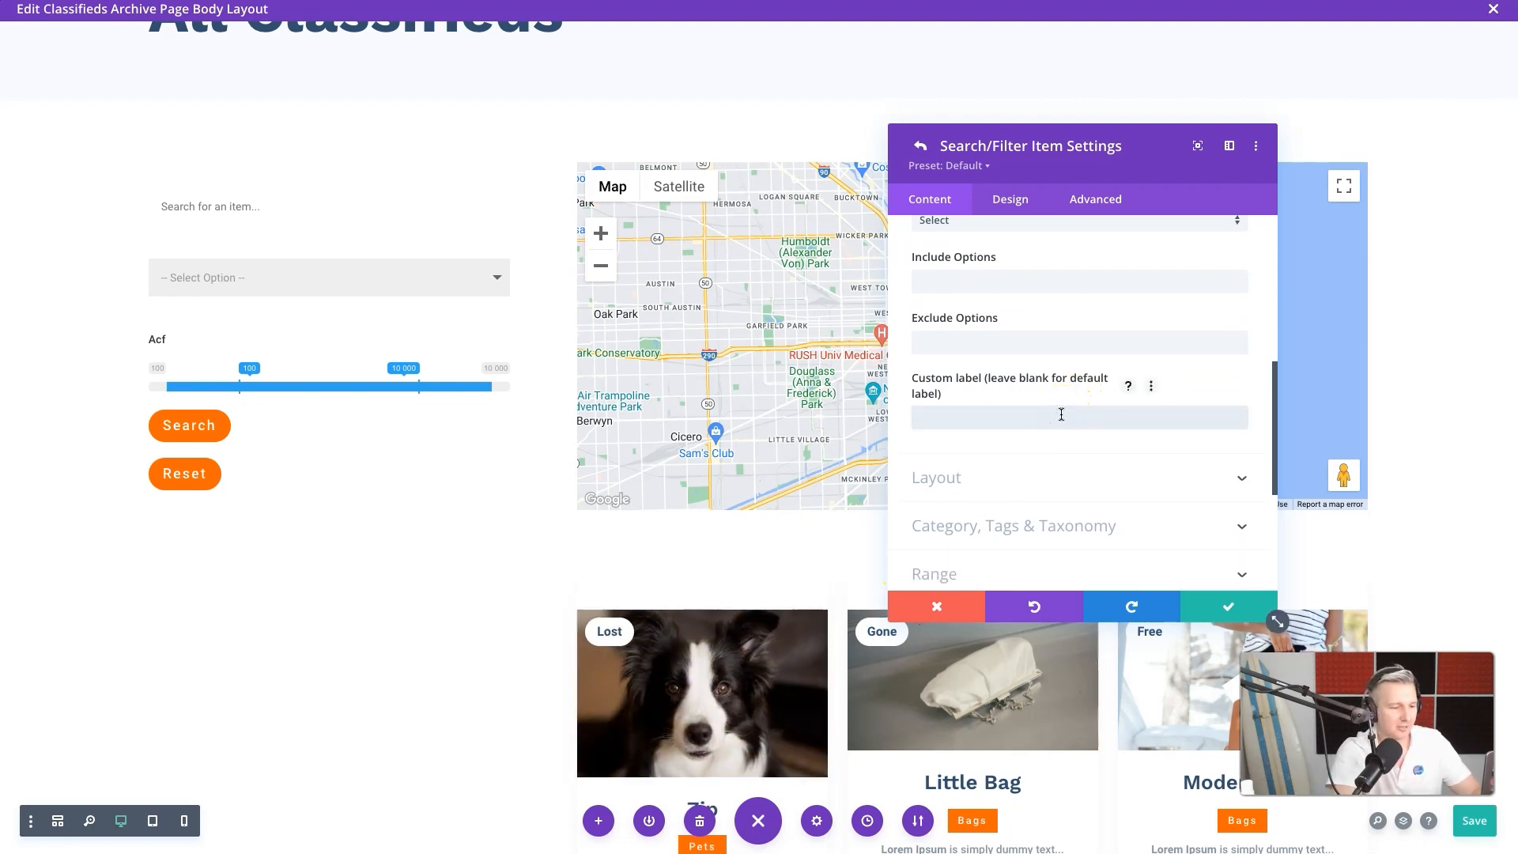
pyautogui.write('Enter min and max price')
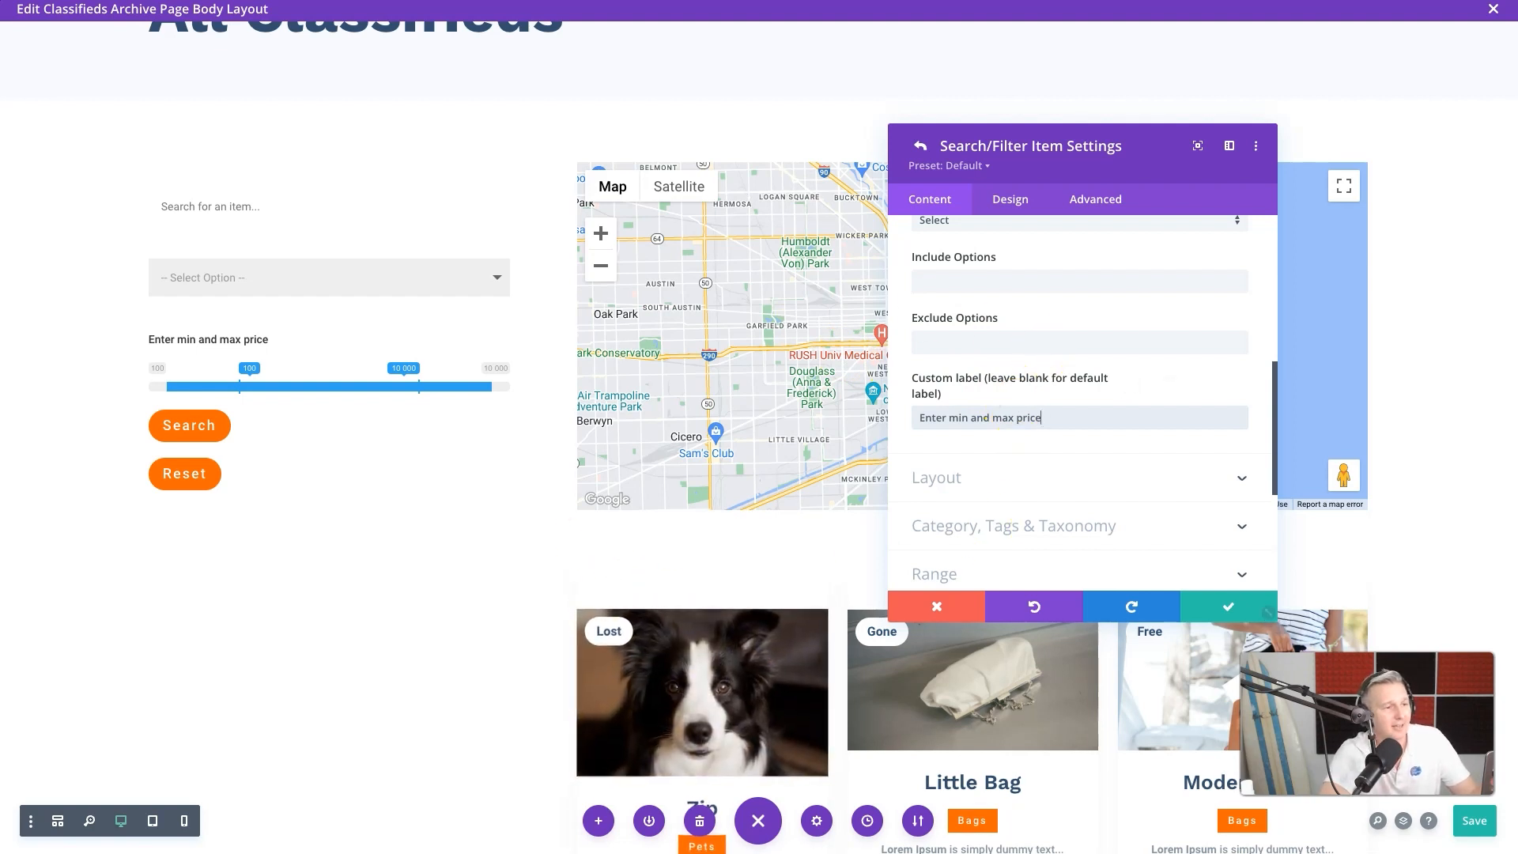
# Step: Try turning off Show Label in the Item Price filter's layout options and turn it back on
pyautogui.click(1020, 489)
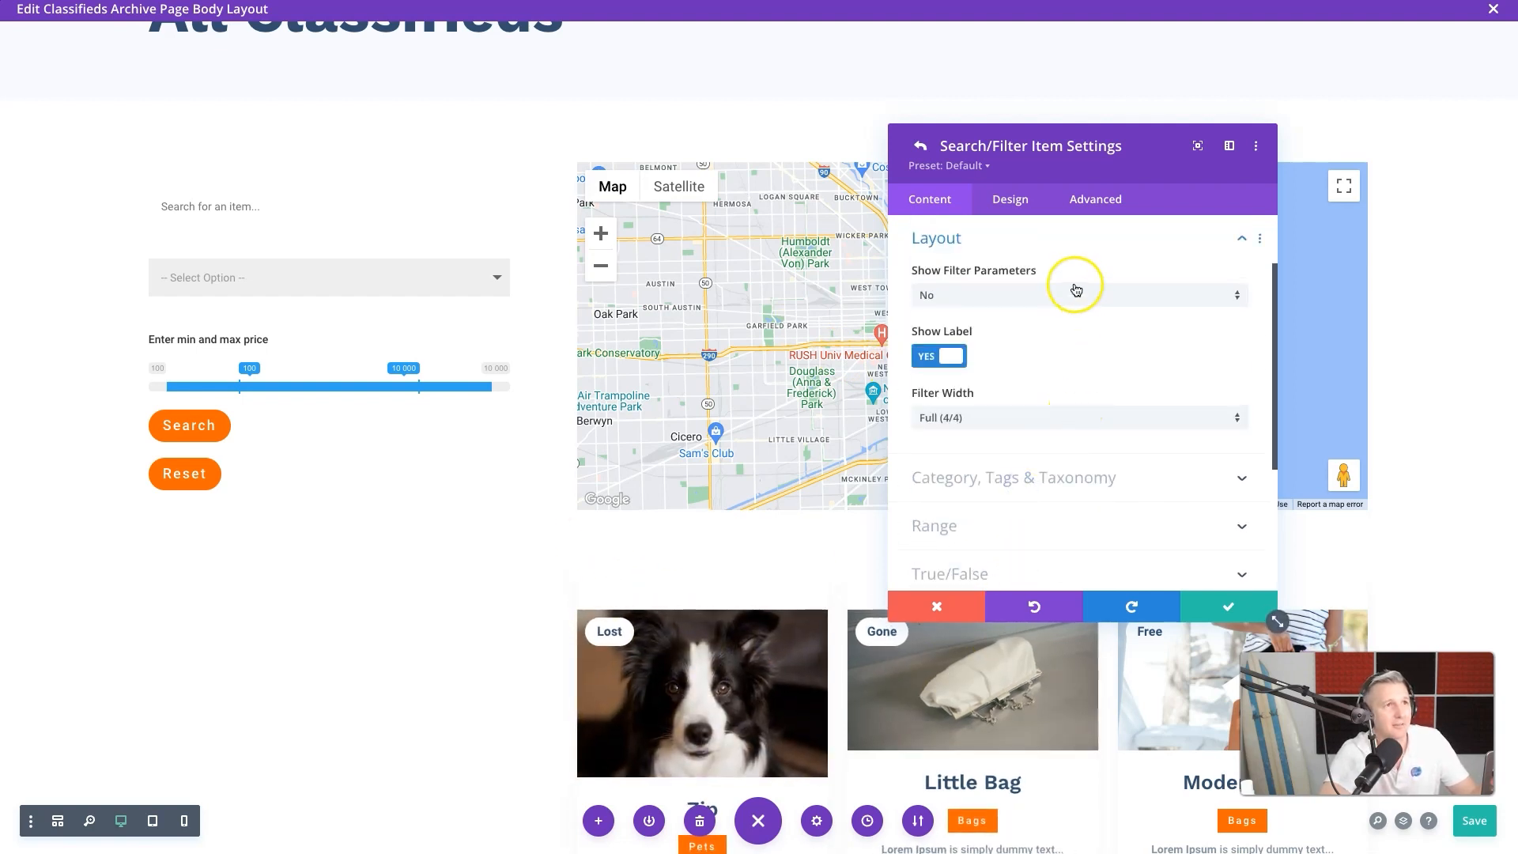
pyautogui.click(929, 370)
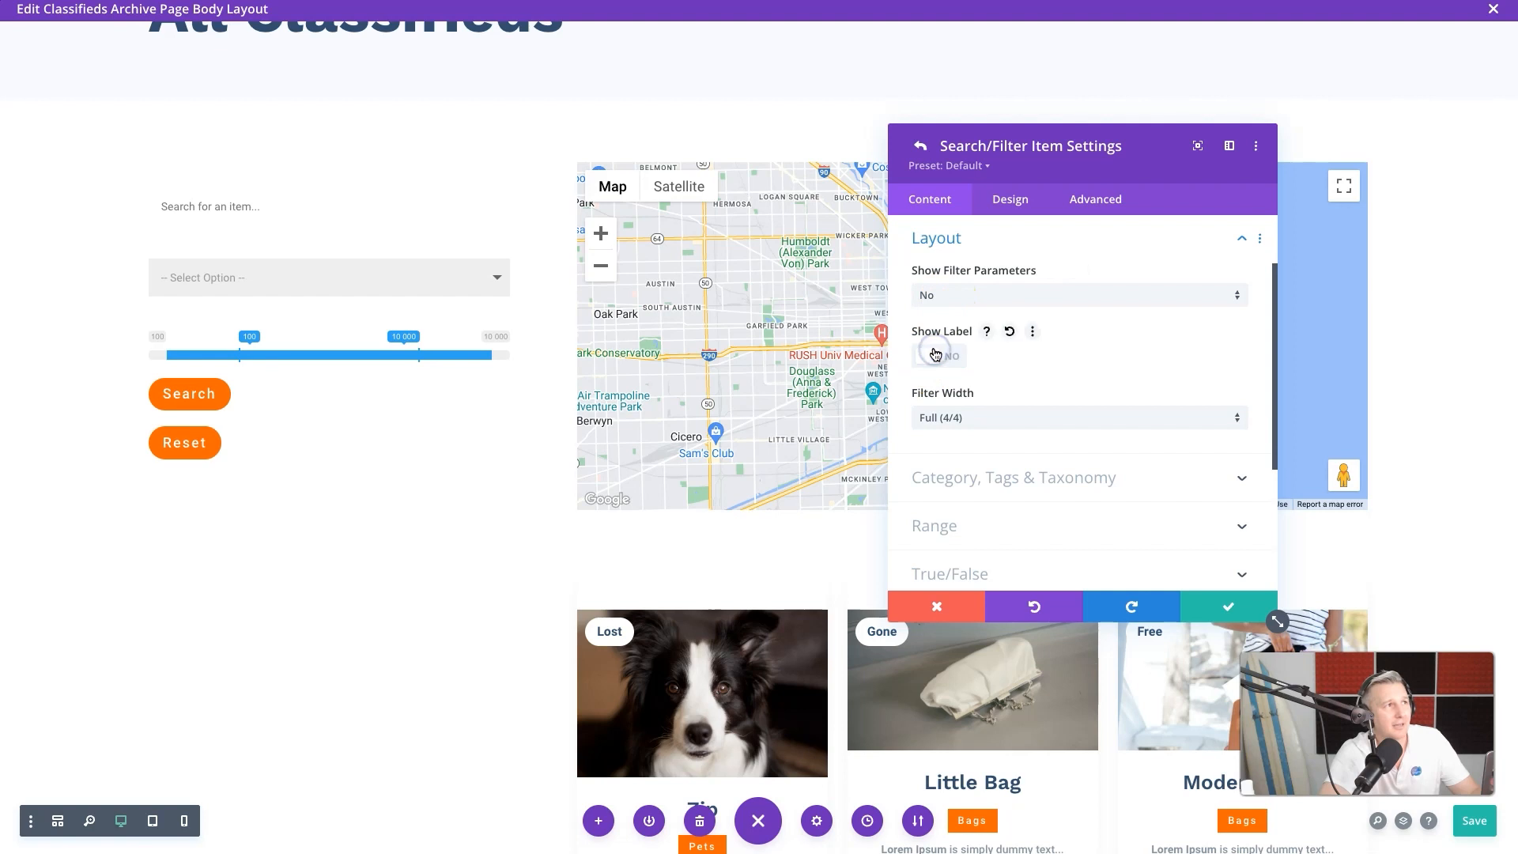
pyautogui.click(933, 355)
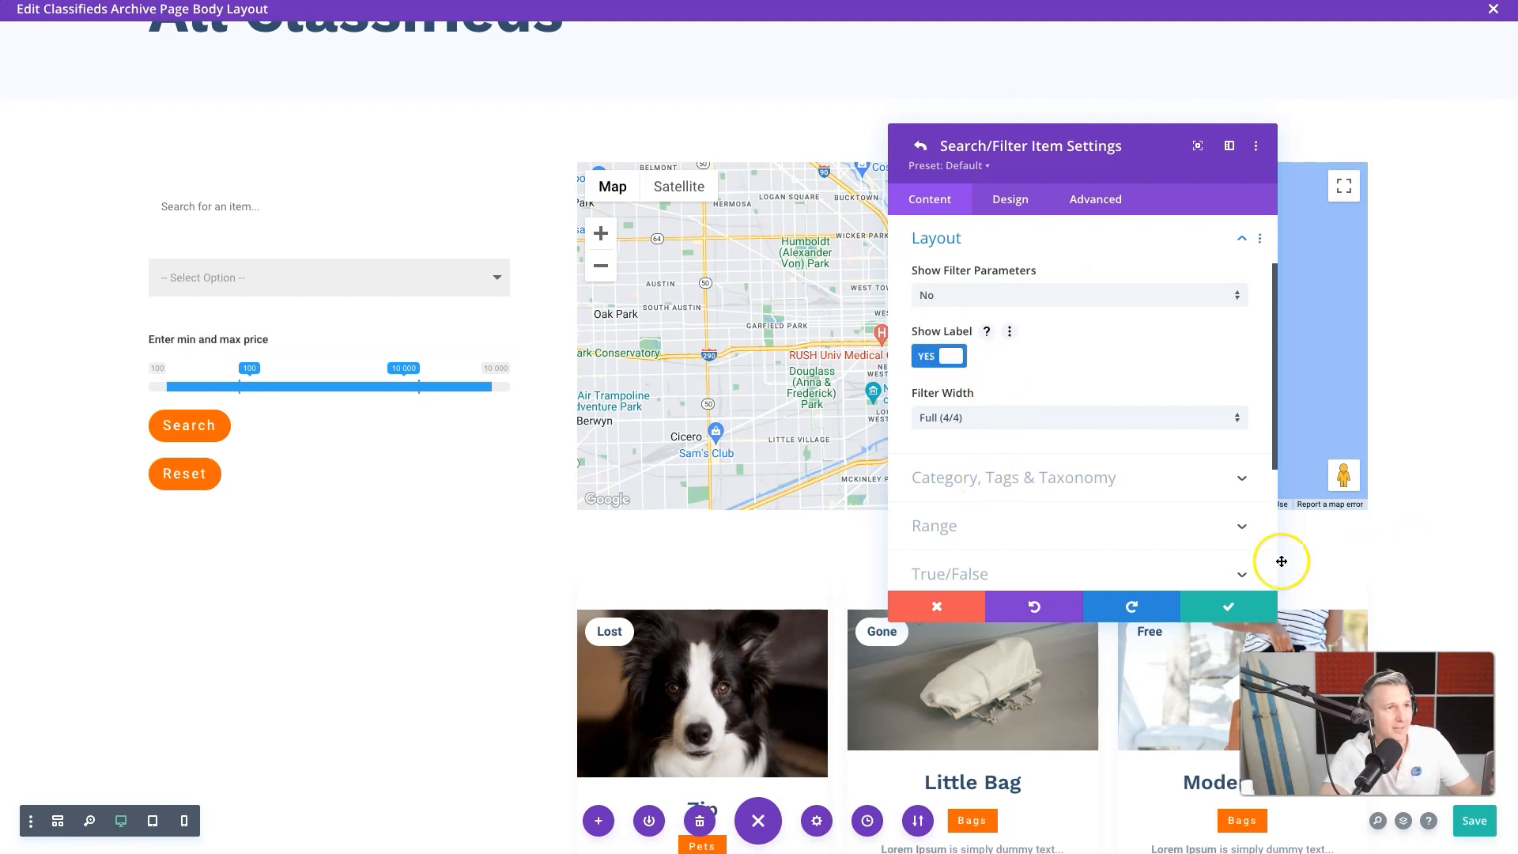
# Step: Set the Item Price filter's Range Values Type to From ACF Value (From and To)
pyautogui.click(1177, 528)
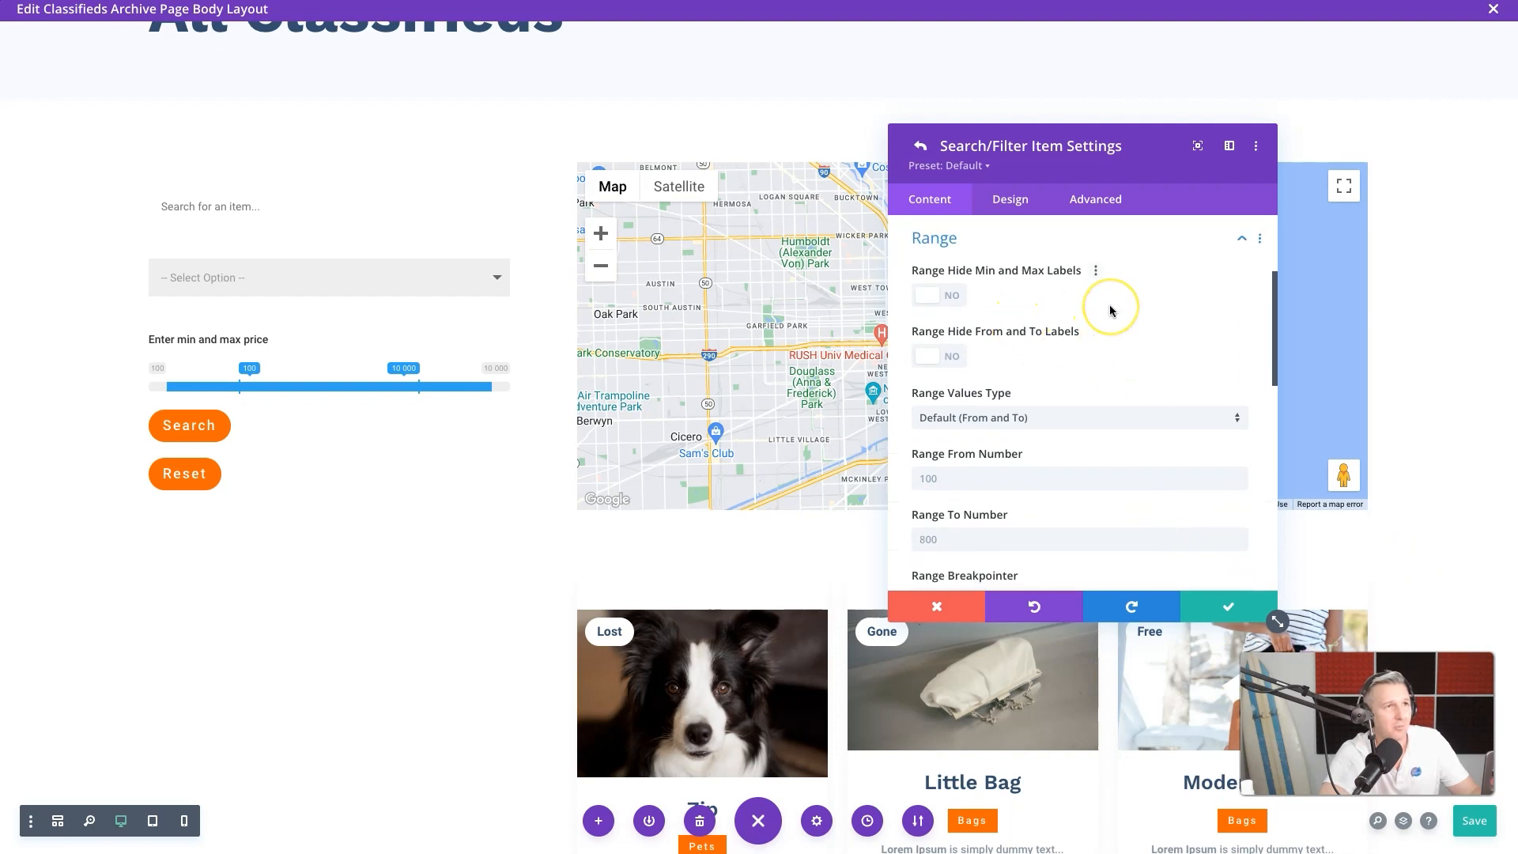
pyautogui.scroll(-1, 1103, 308)
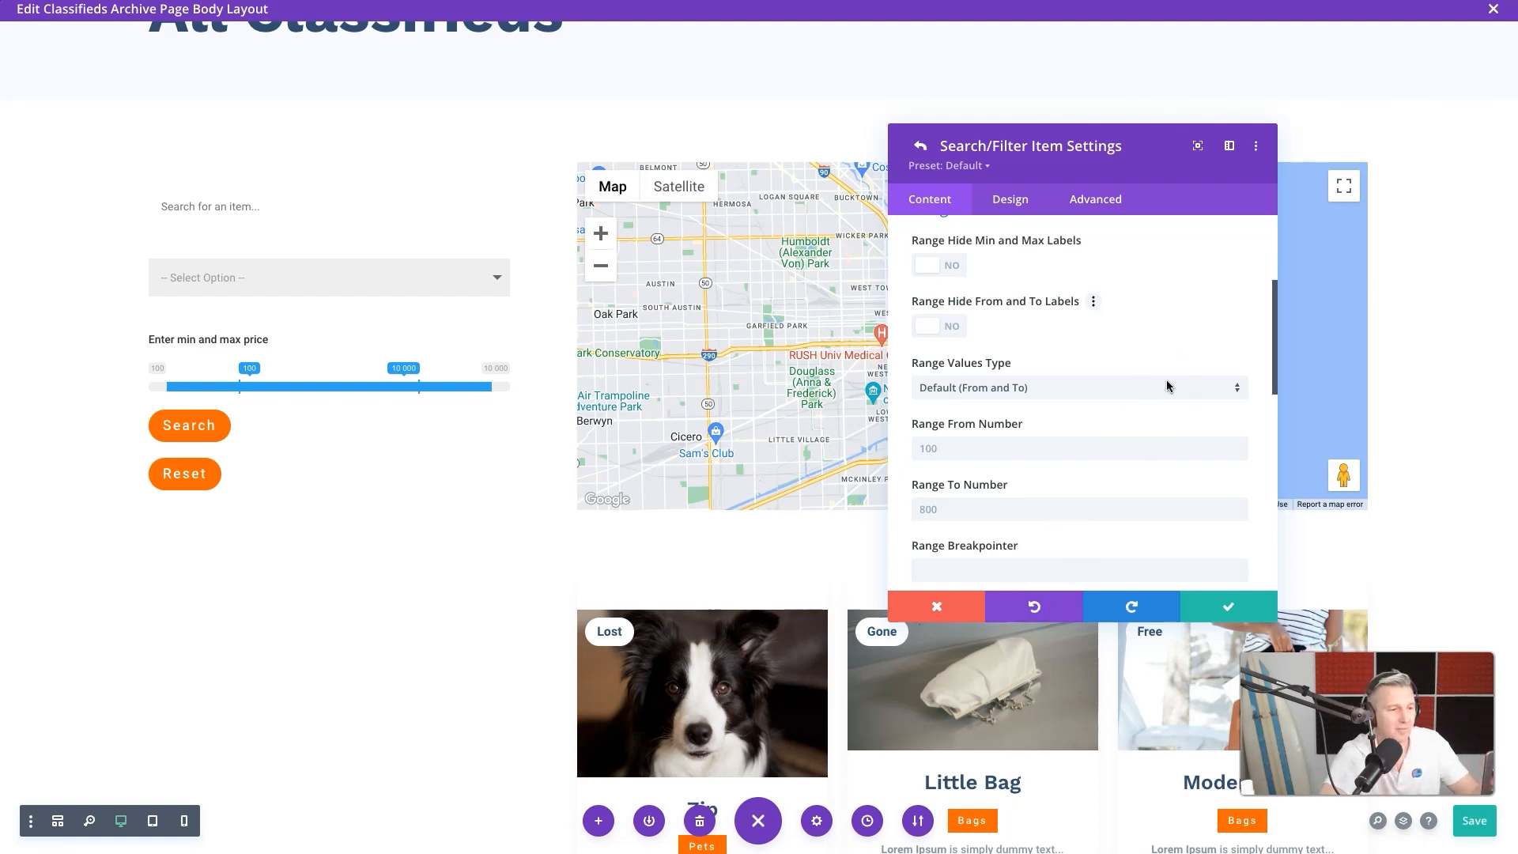
pyautogui.click(1064, 391)
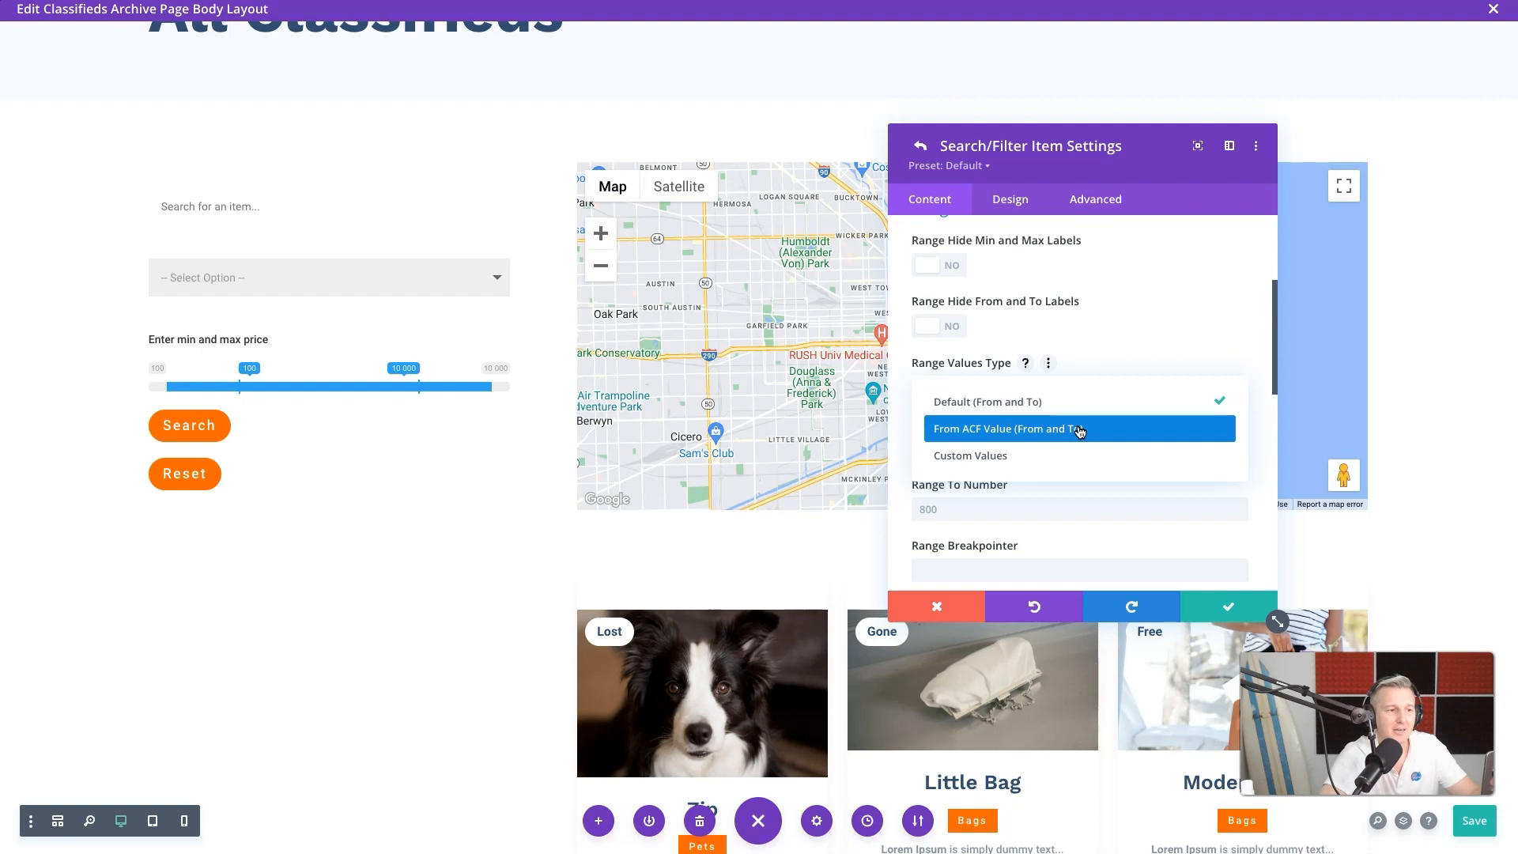
pyautogui.click(1080, 430)
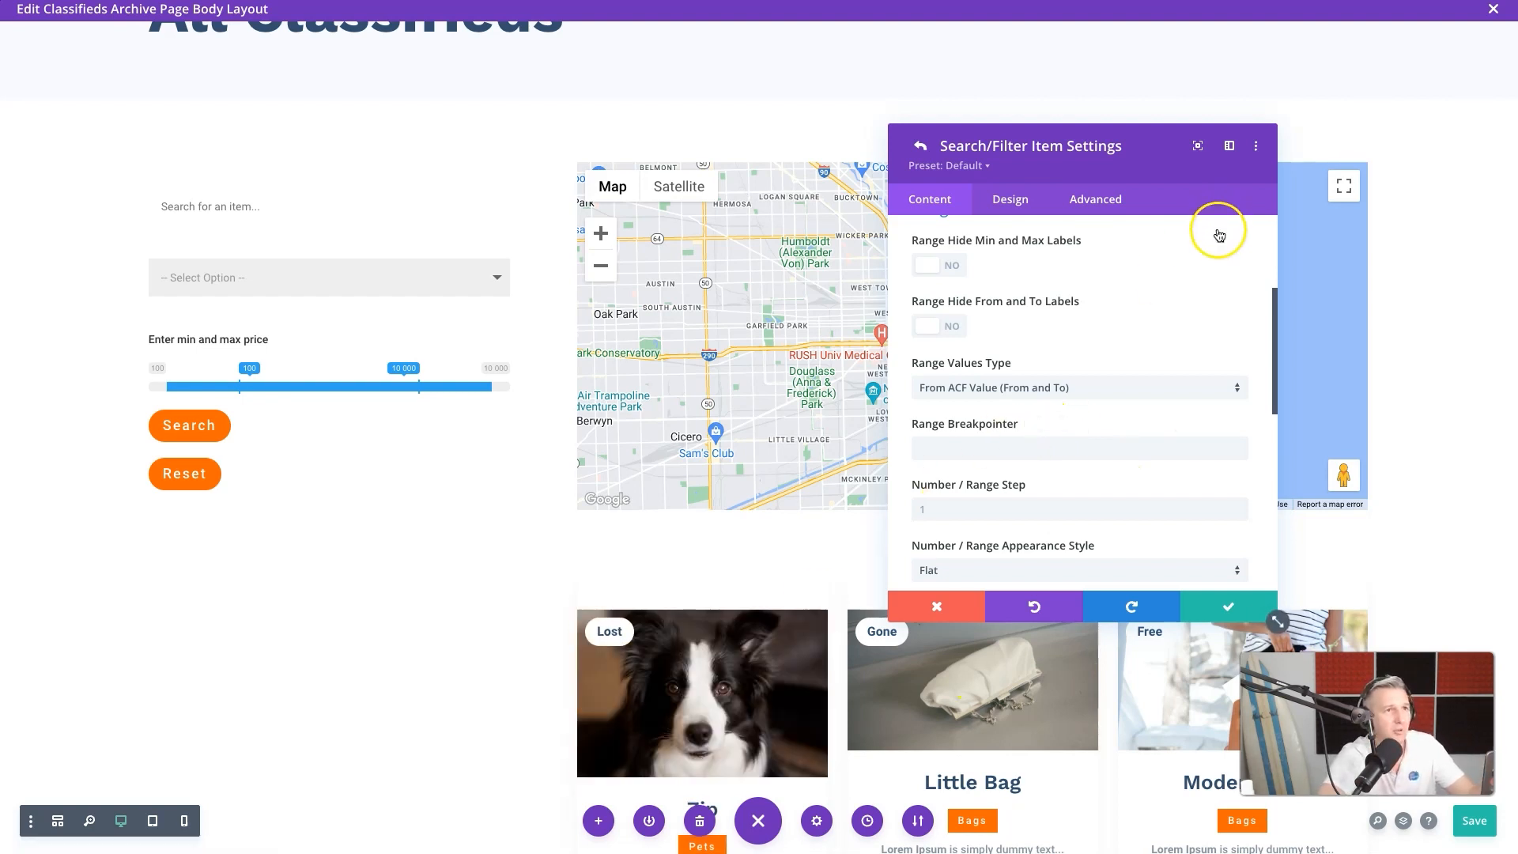
# Step: Set the price range's Prettify Separator to a comma and its Before Text to "$"
pyautogui.scroll(-2, 1097, 443)
pyautogui.click(954, 401)
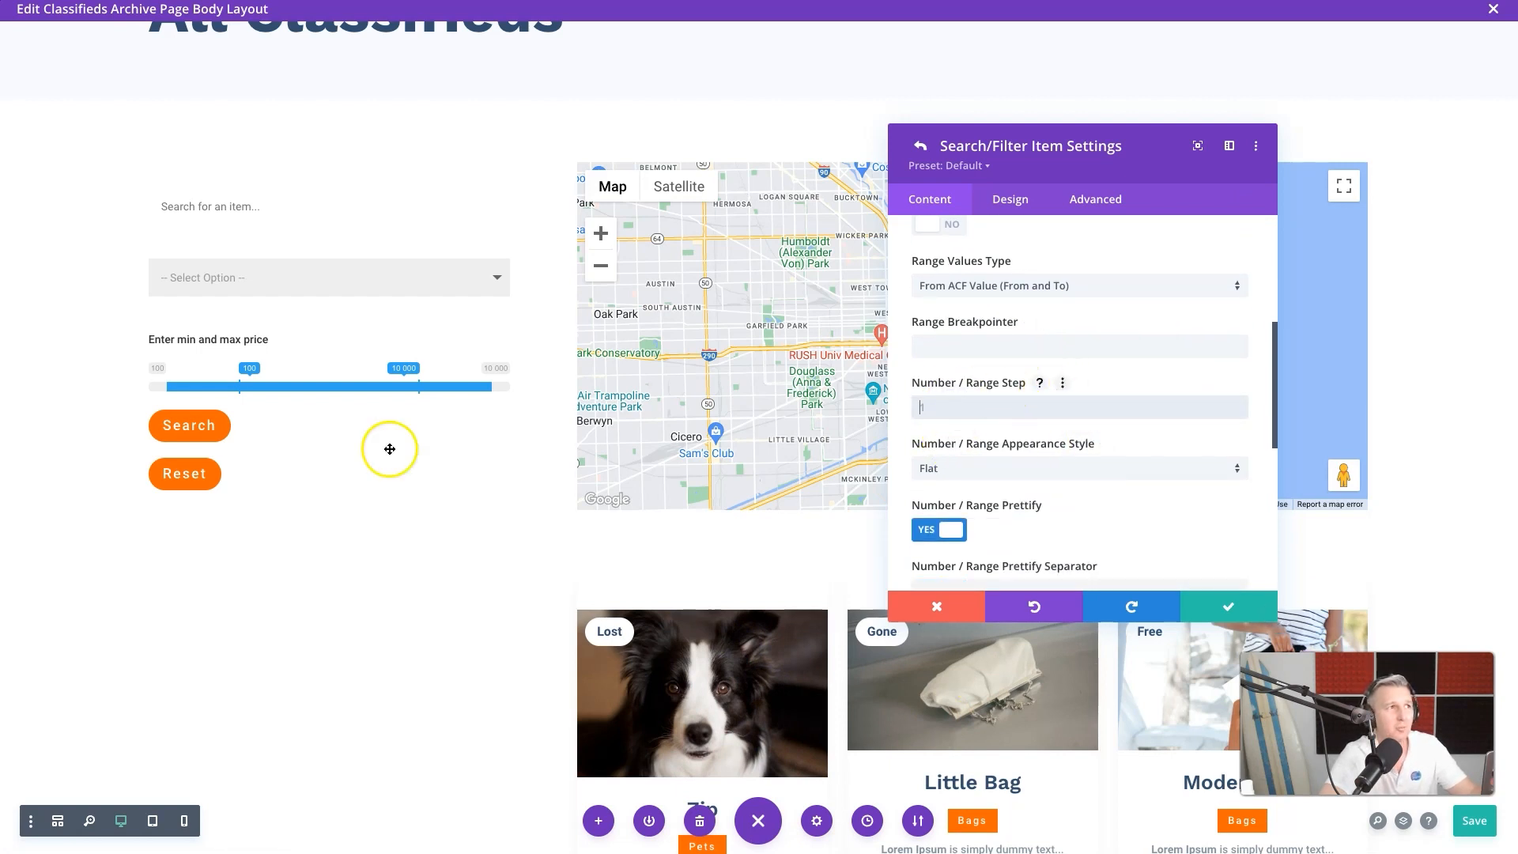
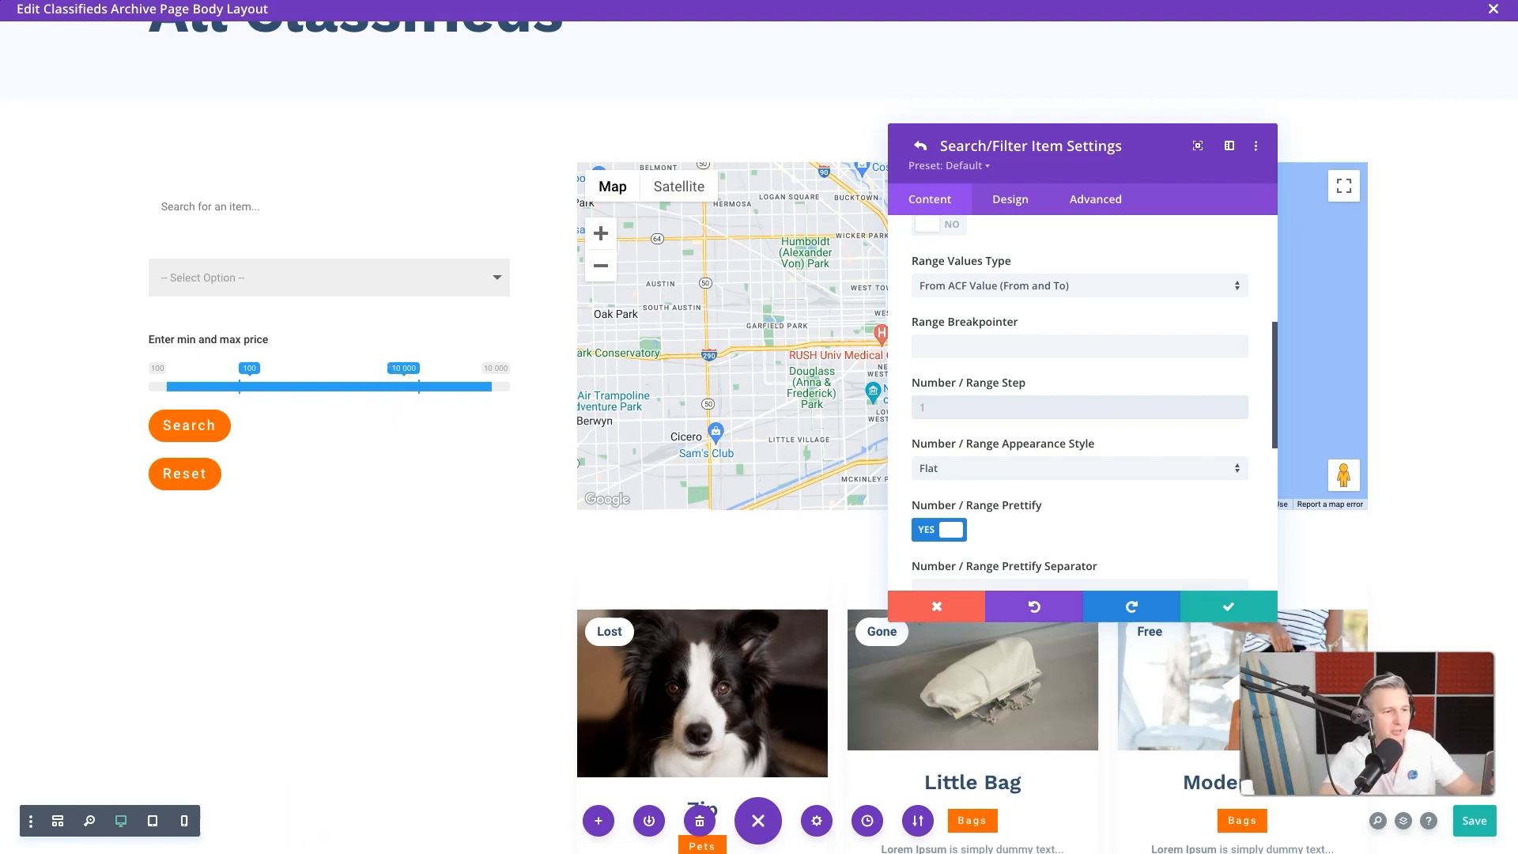
pyautogui.scroll(-3, 964, 545)
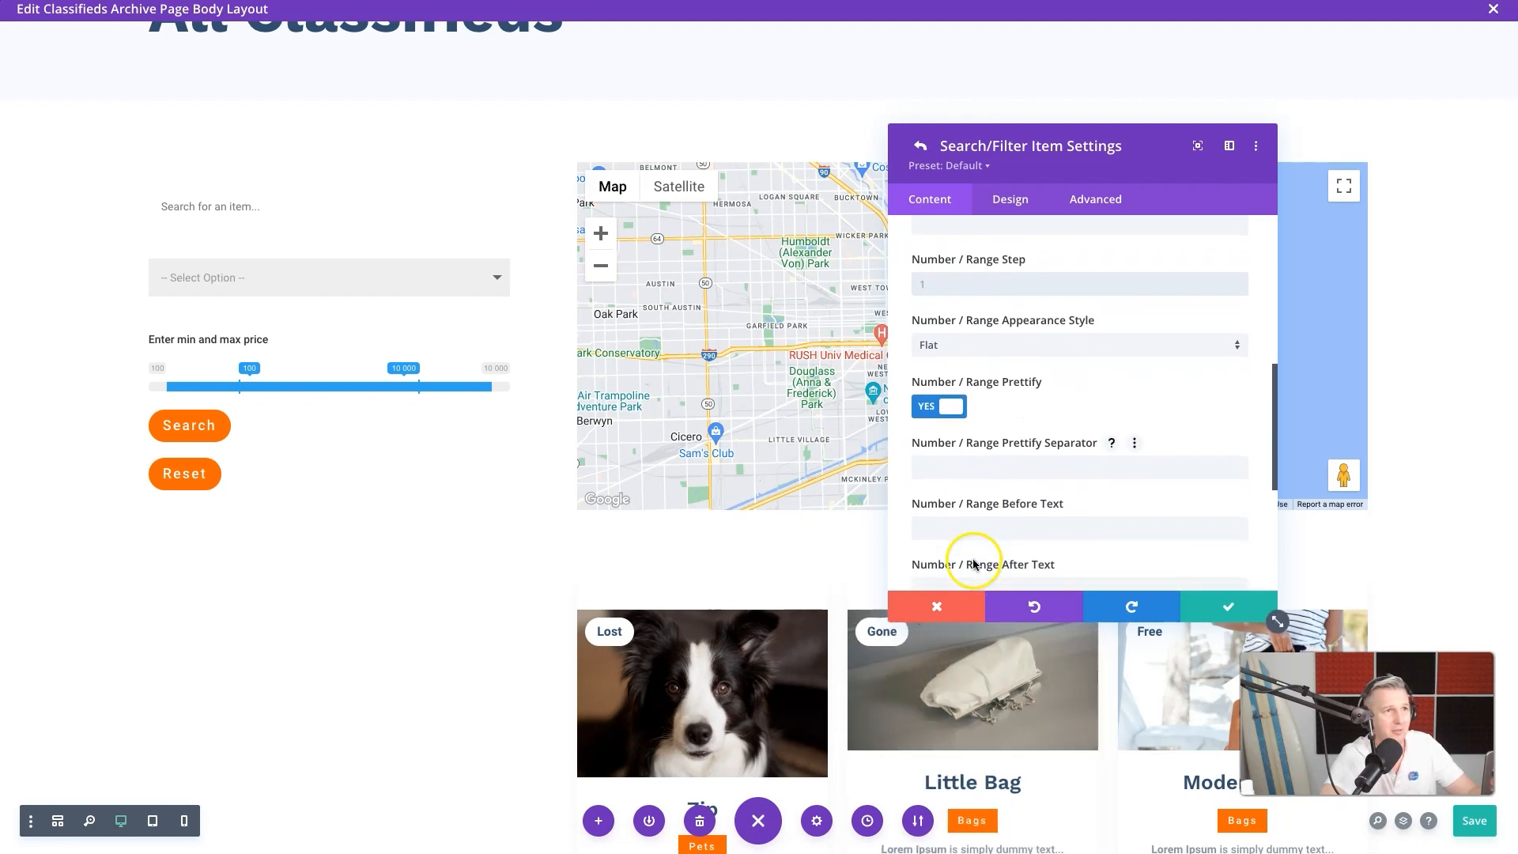
pyautogui.click(942, 468)
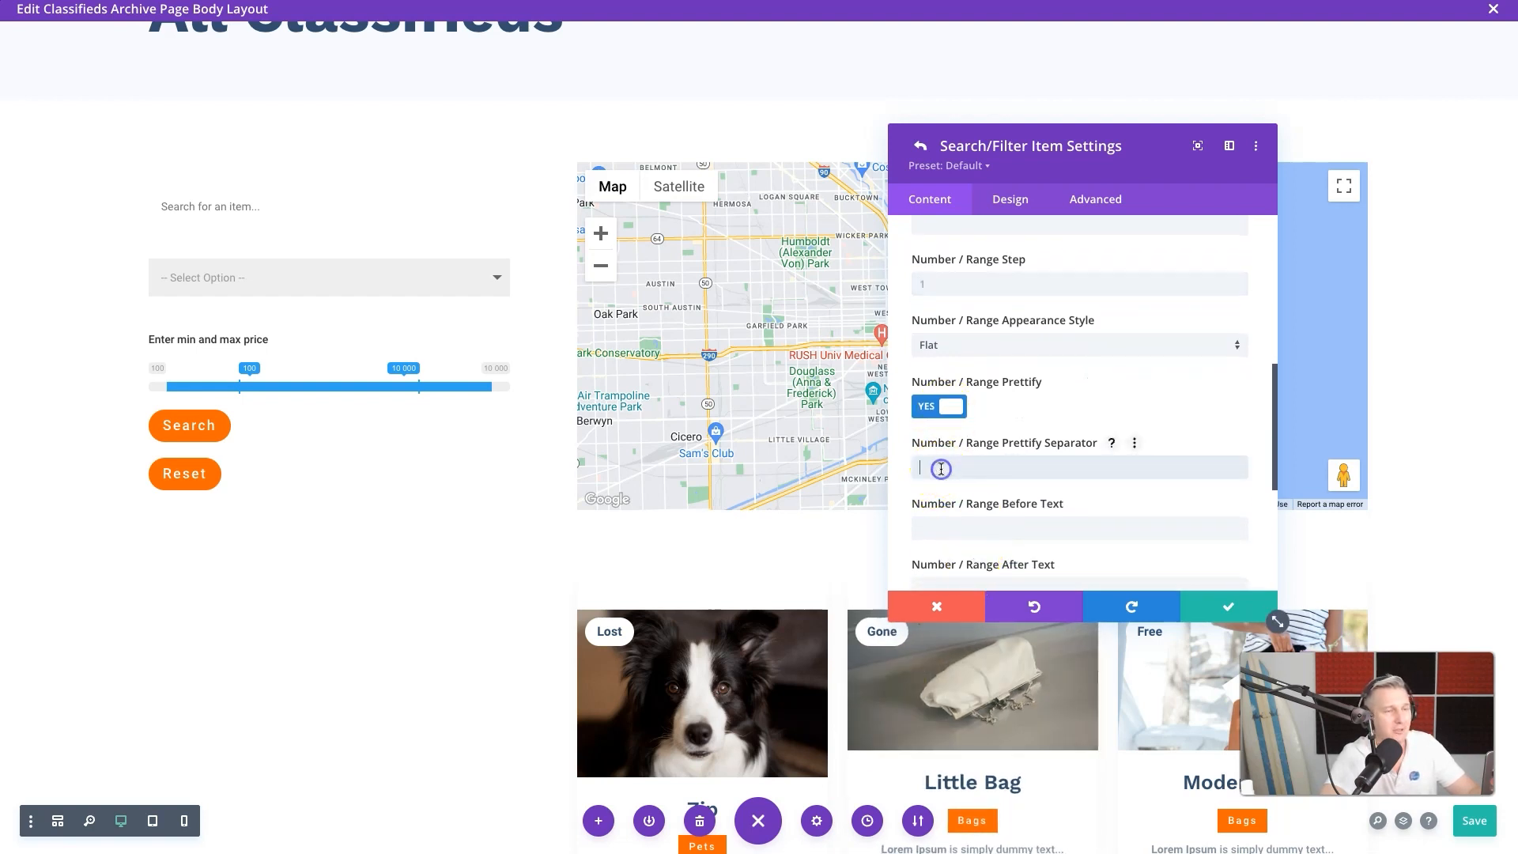
pyautogui.write(',')
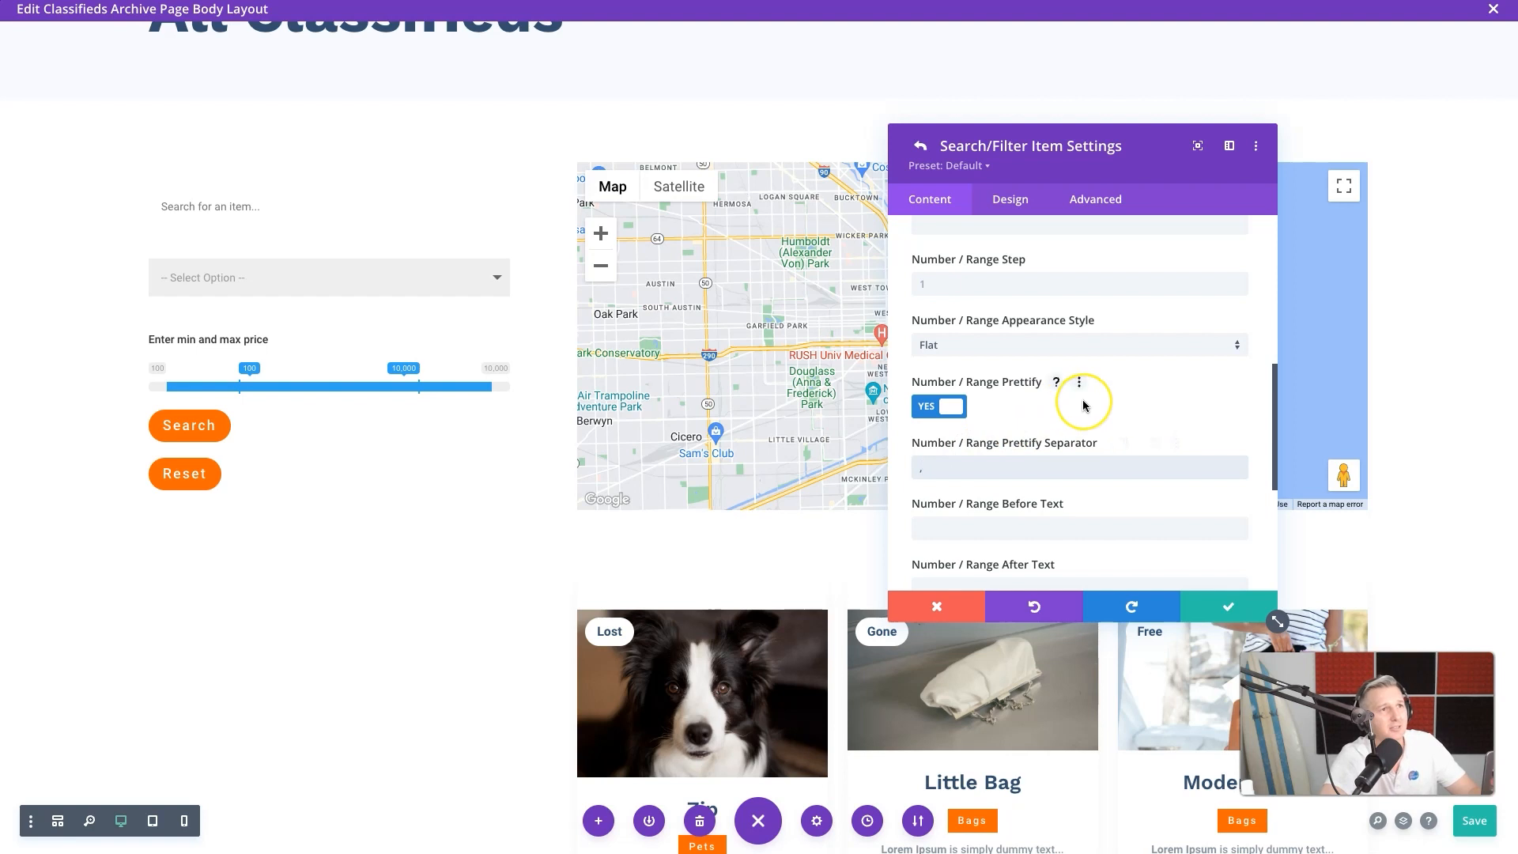
pyautogui.scroll(-3, 1083, 406)
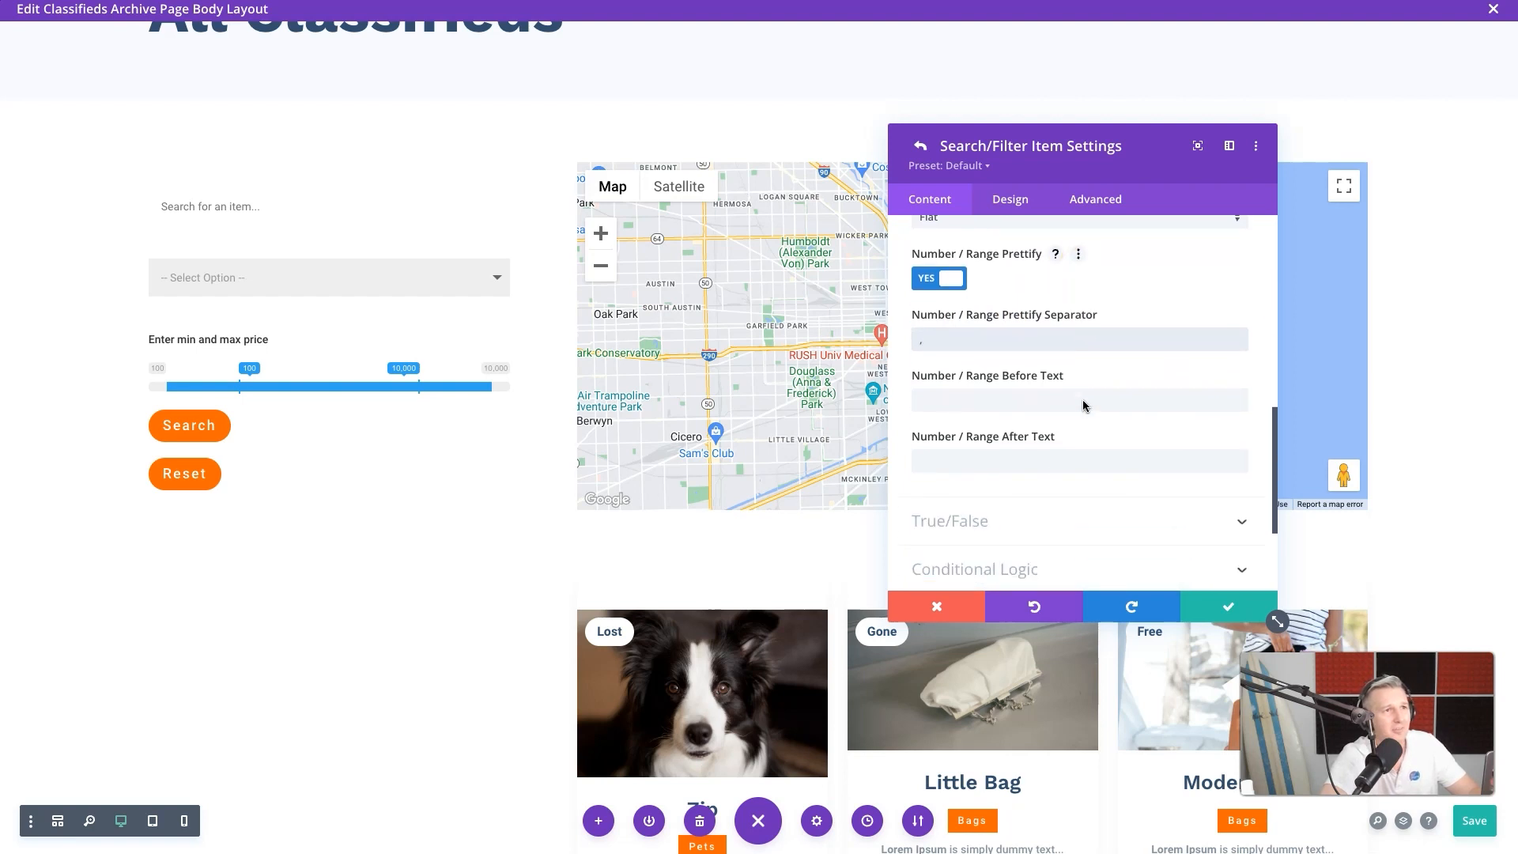
pyautogui.click(944, 401)
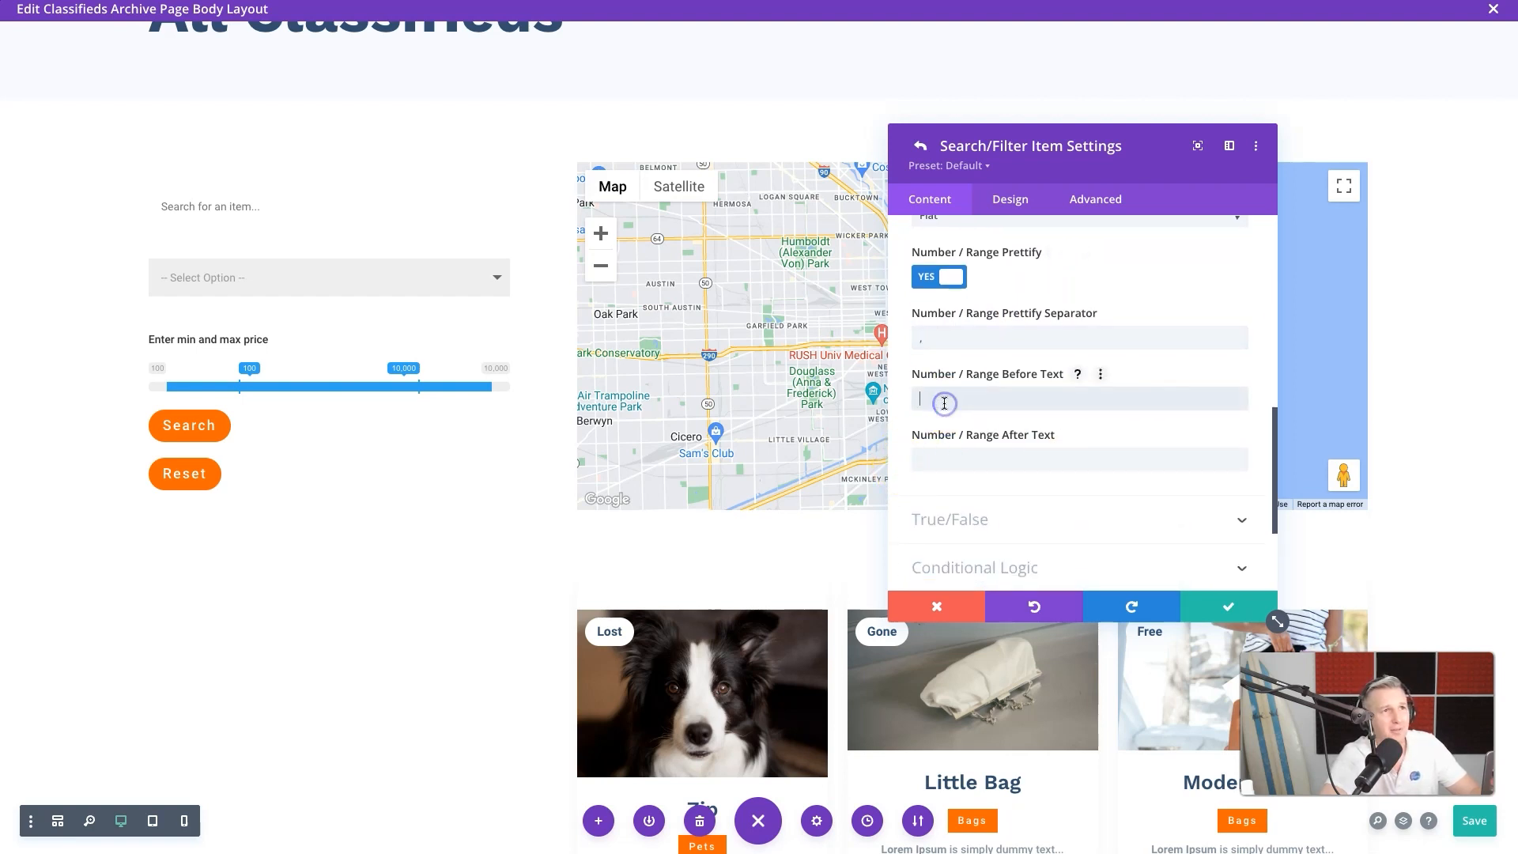
pyautogui.write('$')
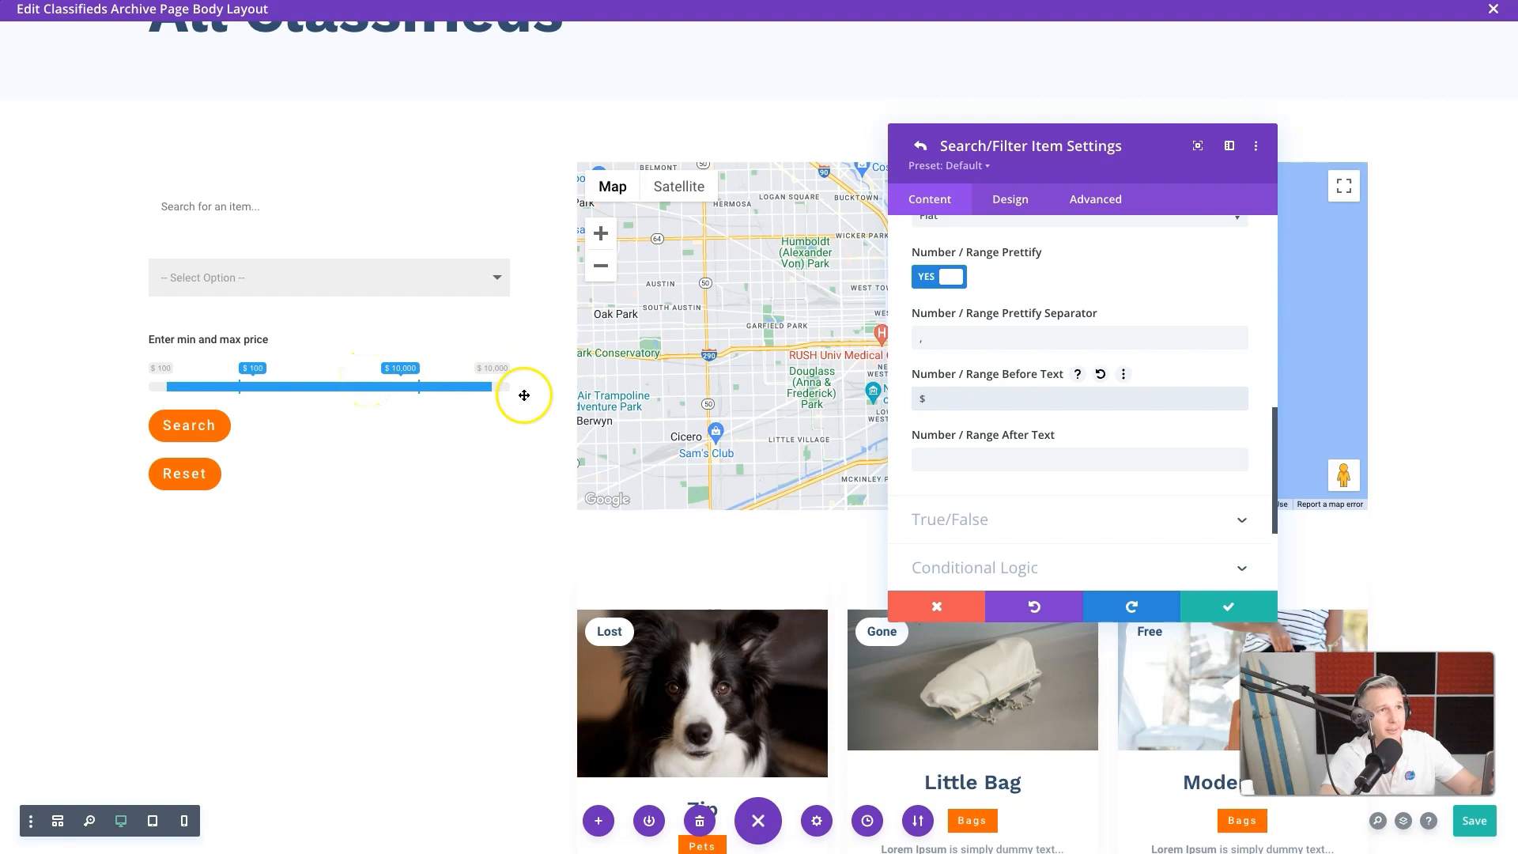
# Step: Try currency codes such as COP as the price range's After Text and clear the field again
pyautogui.click(1108, 464)
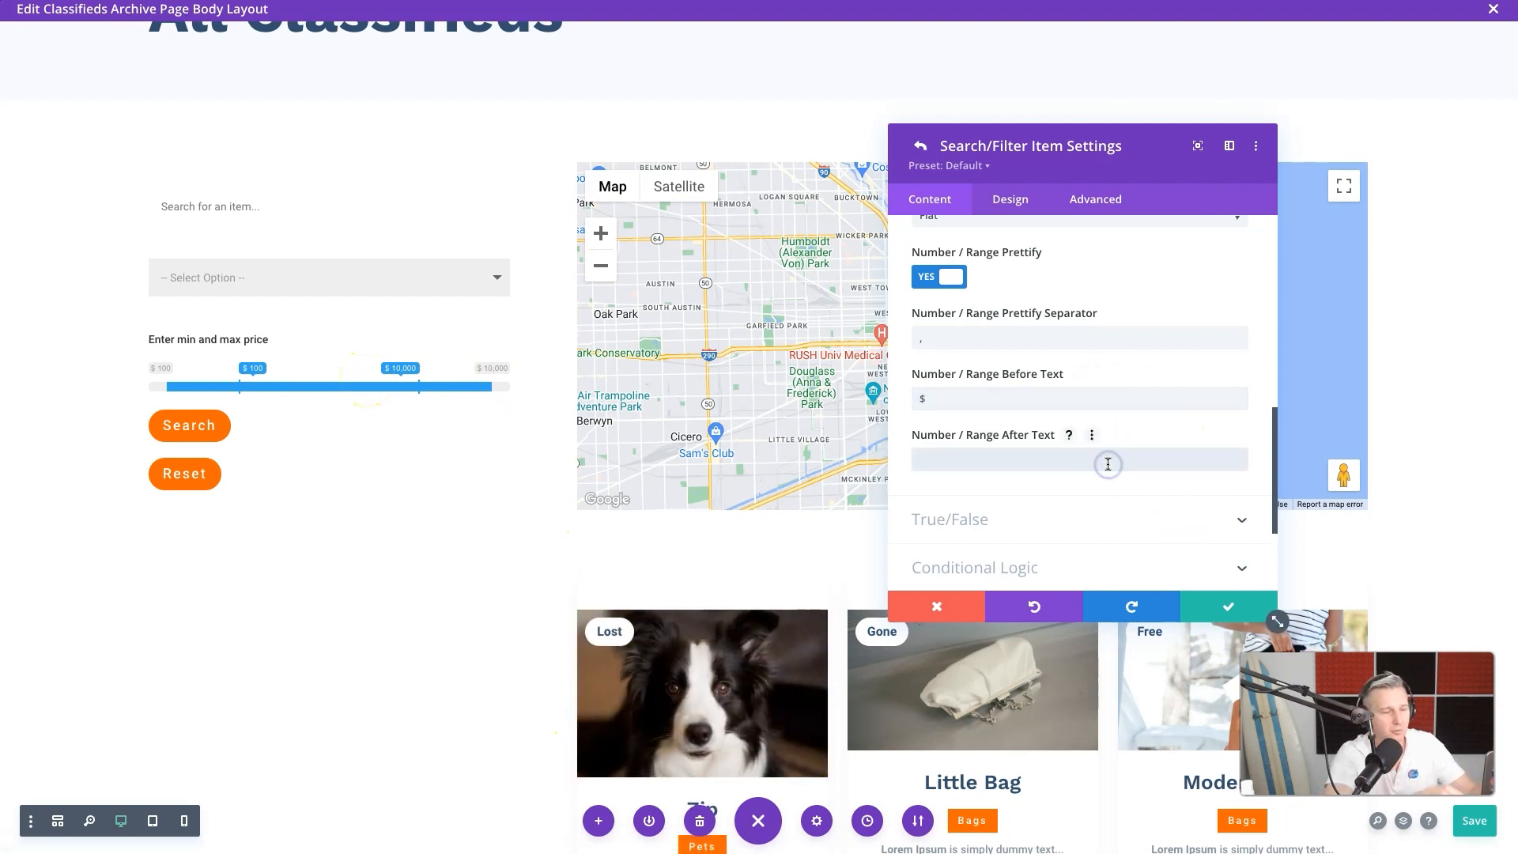
pyautogui.write('COP')
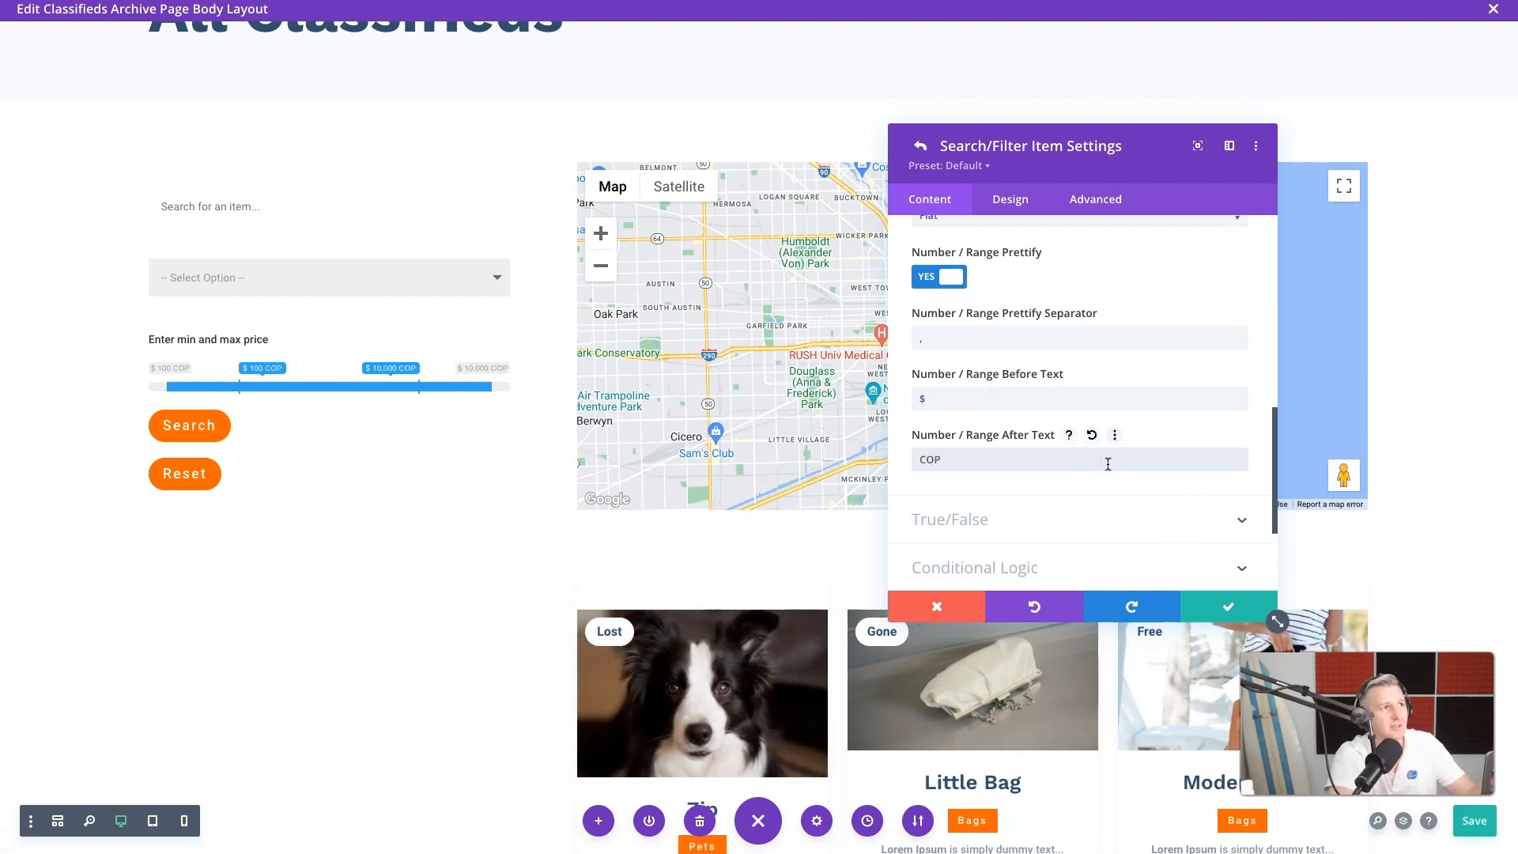
pyautogui.press('BackSpace')
pyautogui.press('BackSpace')
pyautogui.press('BackSpace')
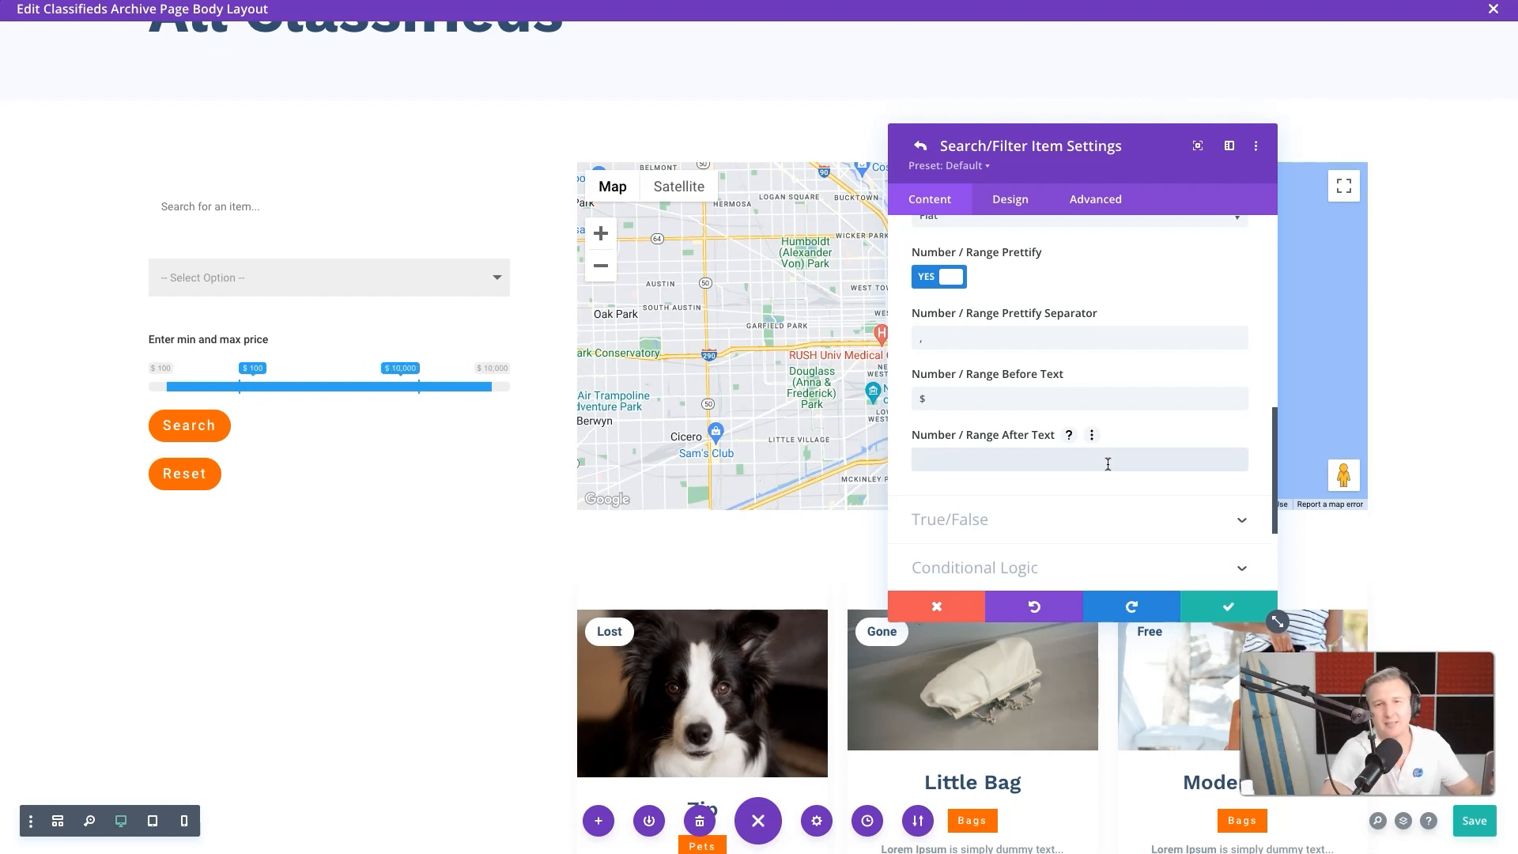
pyautogui.write('CAD')
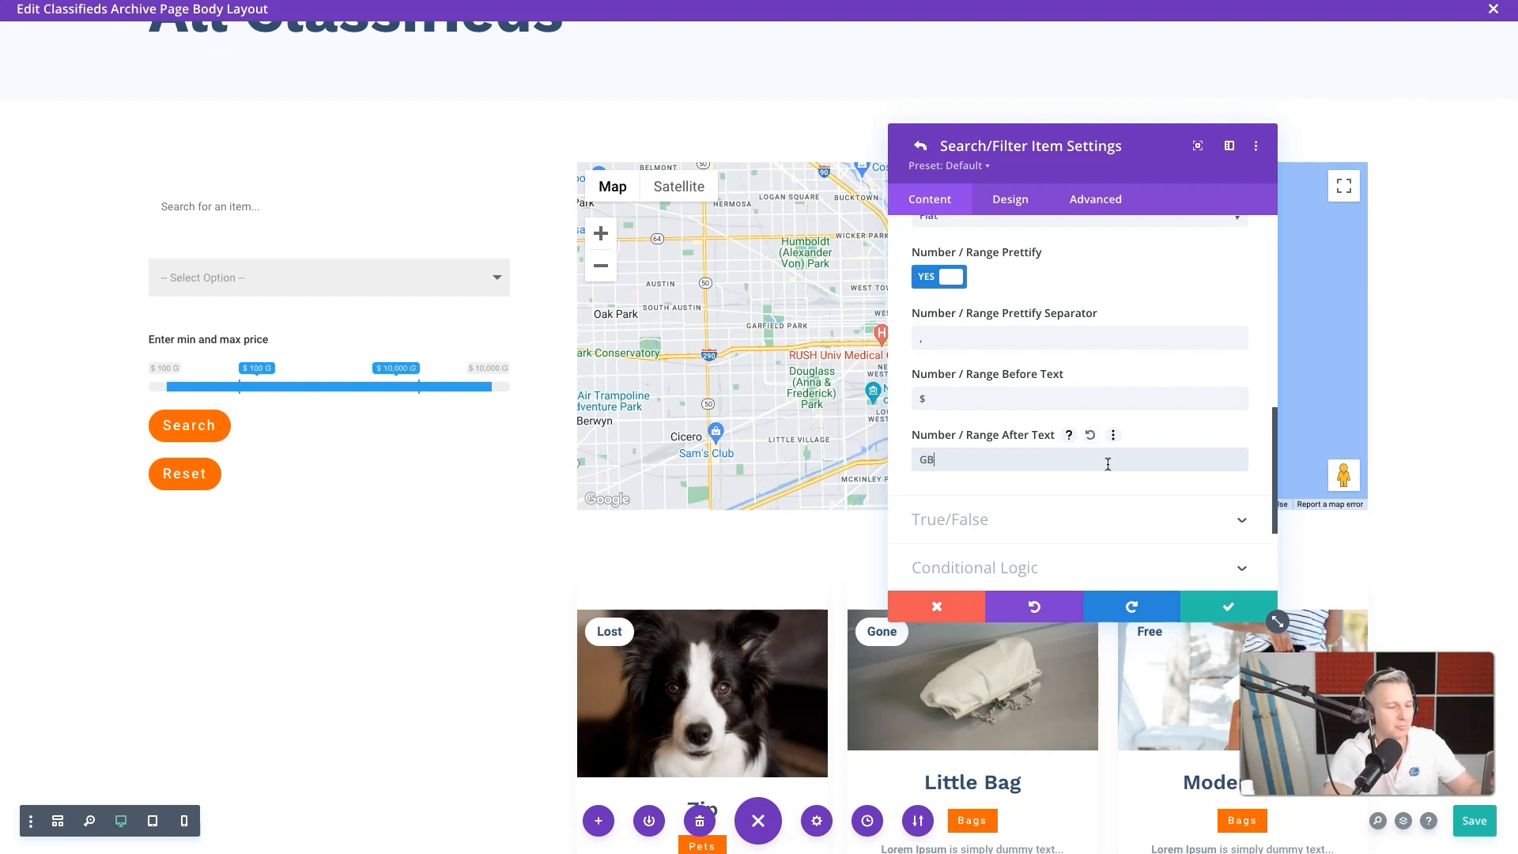
pyautogui.press('BackSpace')
pyautogui.press('BackSpace')
pyautogui.press('BackSpace')
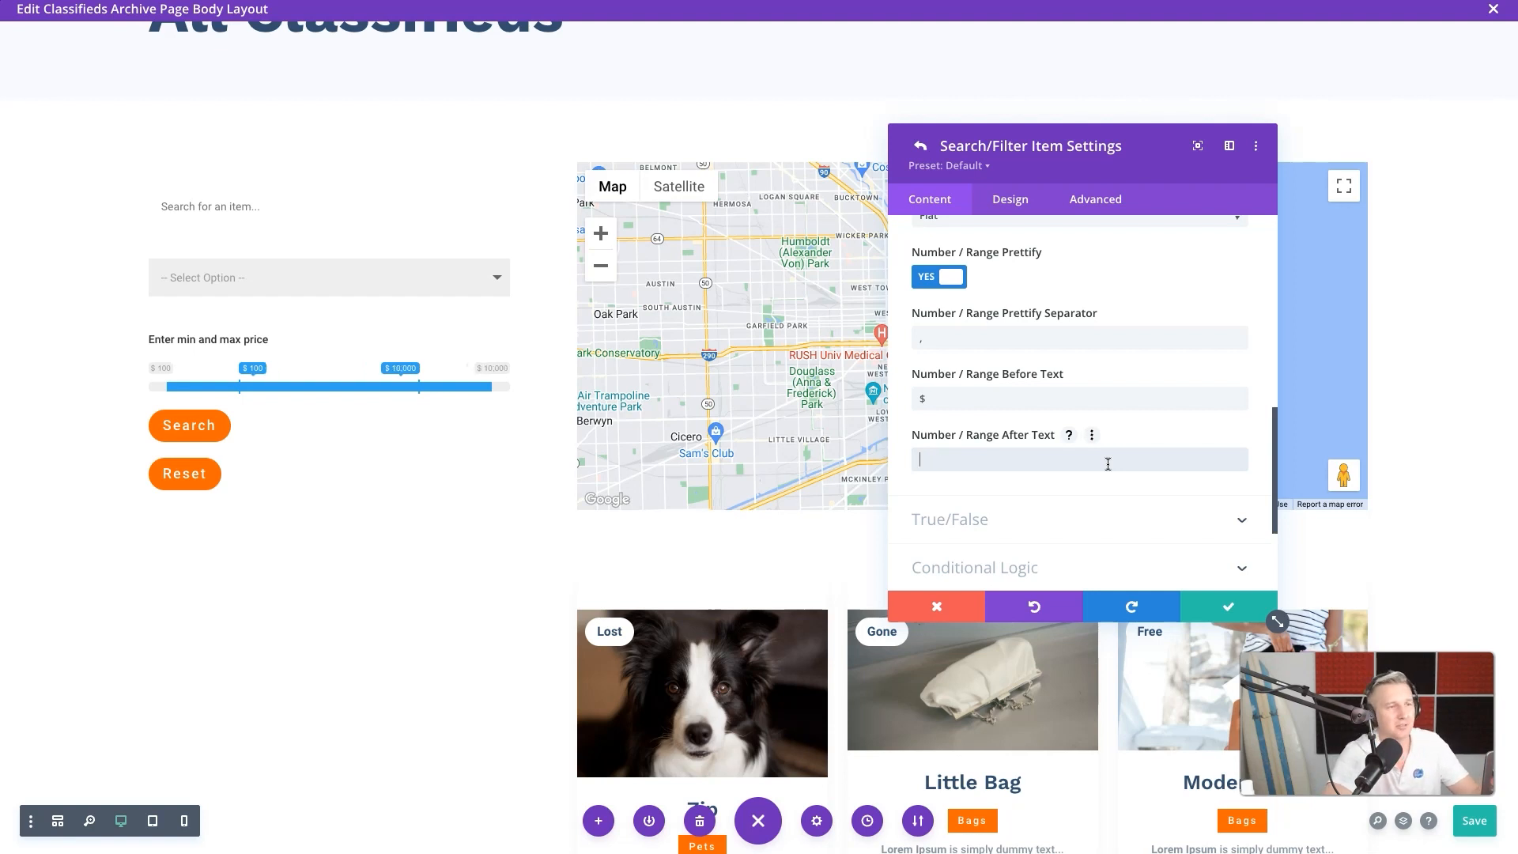
# Step: Enable conditional logic for the Item Price filter and show the help text for the Enable option
pyautogui.scroll(-3, 1077, 518)
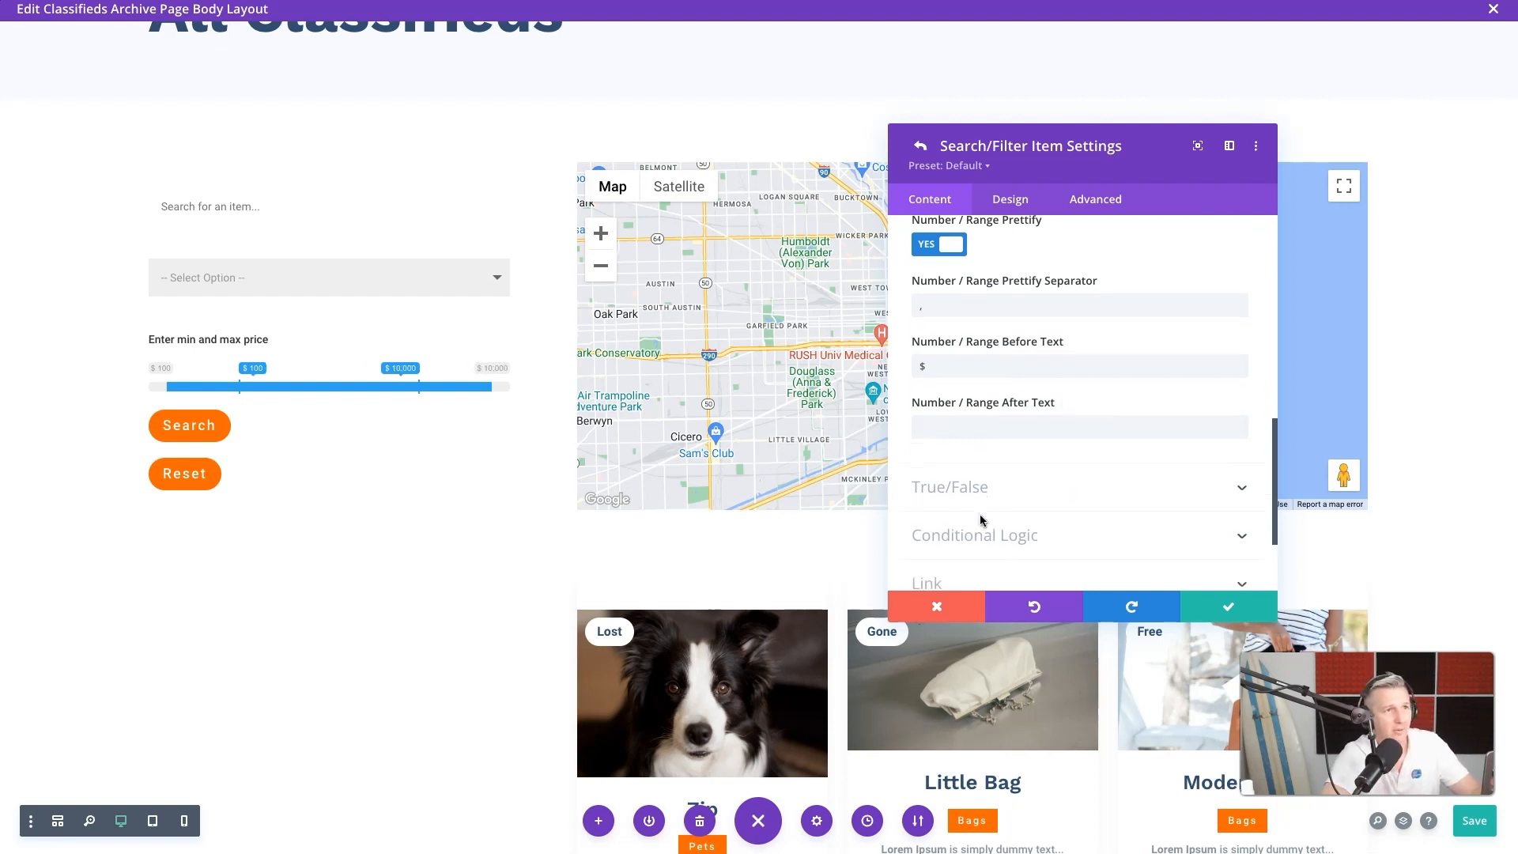
pyautogui.click(997, 440)
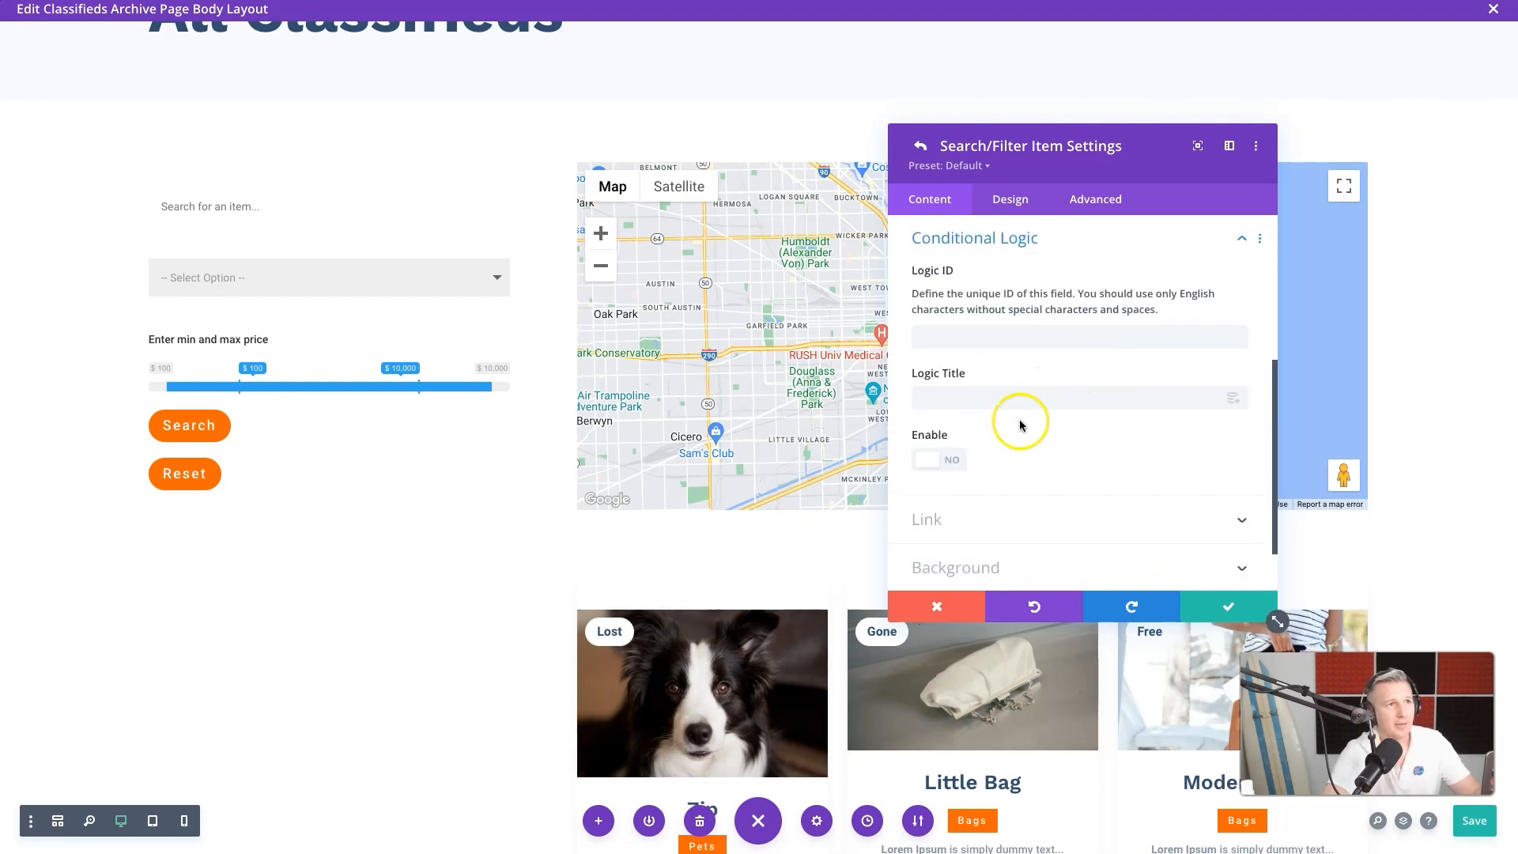
pyautogui.click(954, 459)
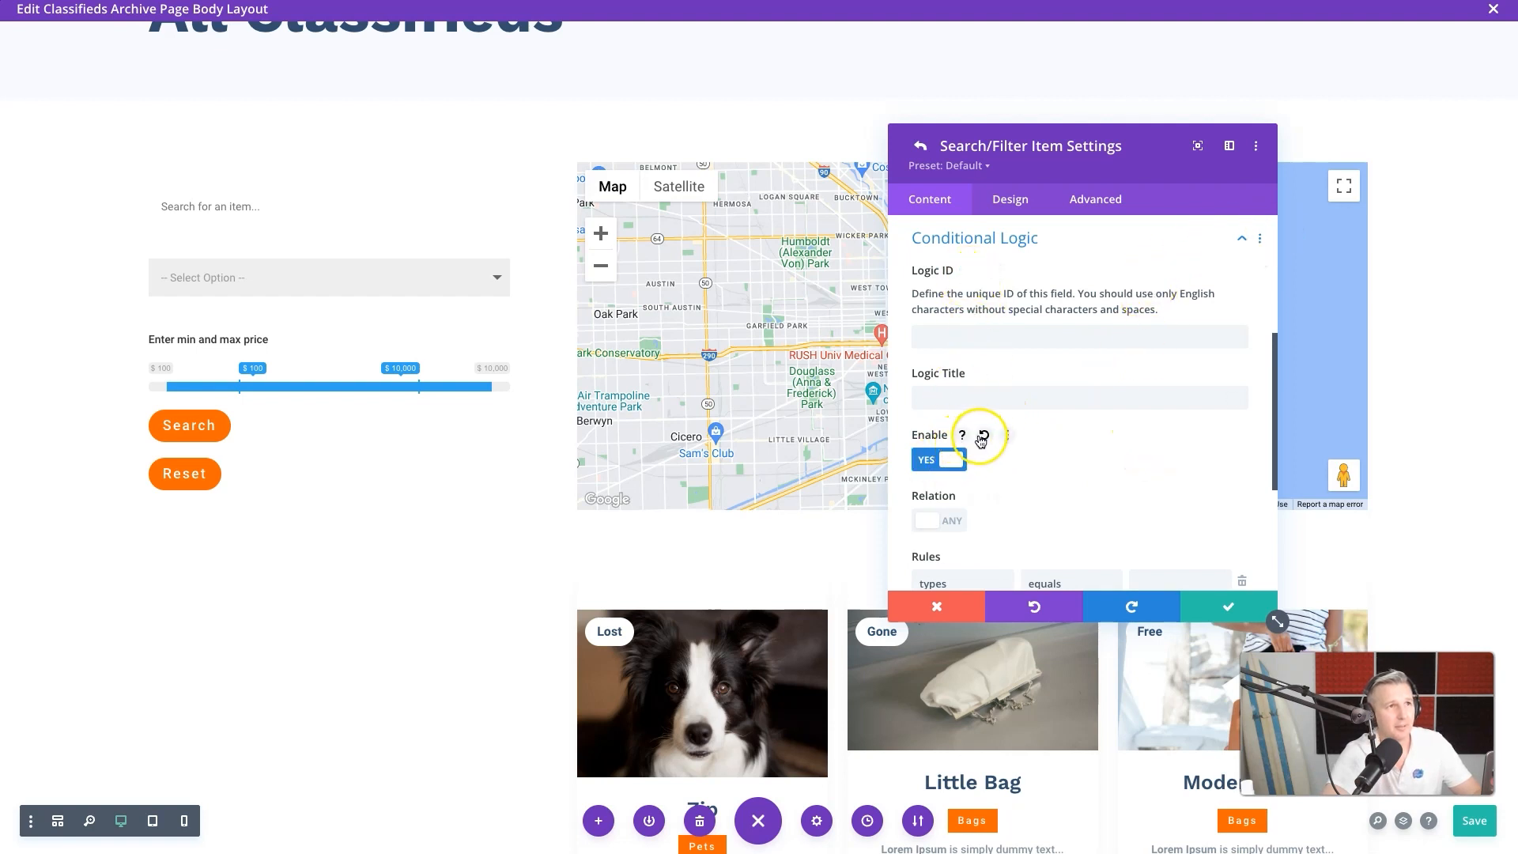
pyautogui.click(960, 434)
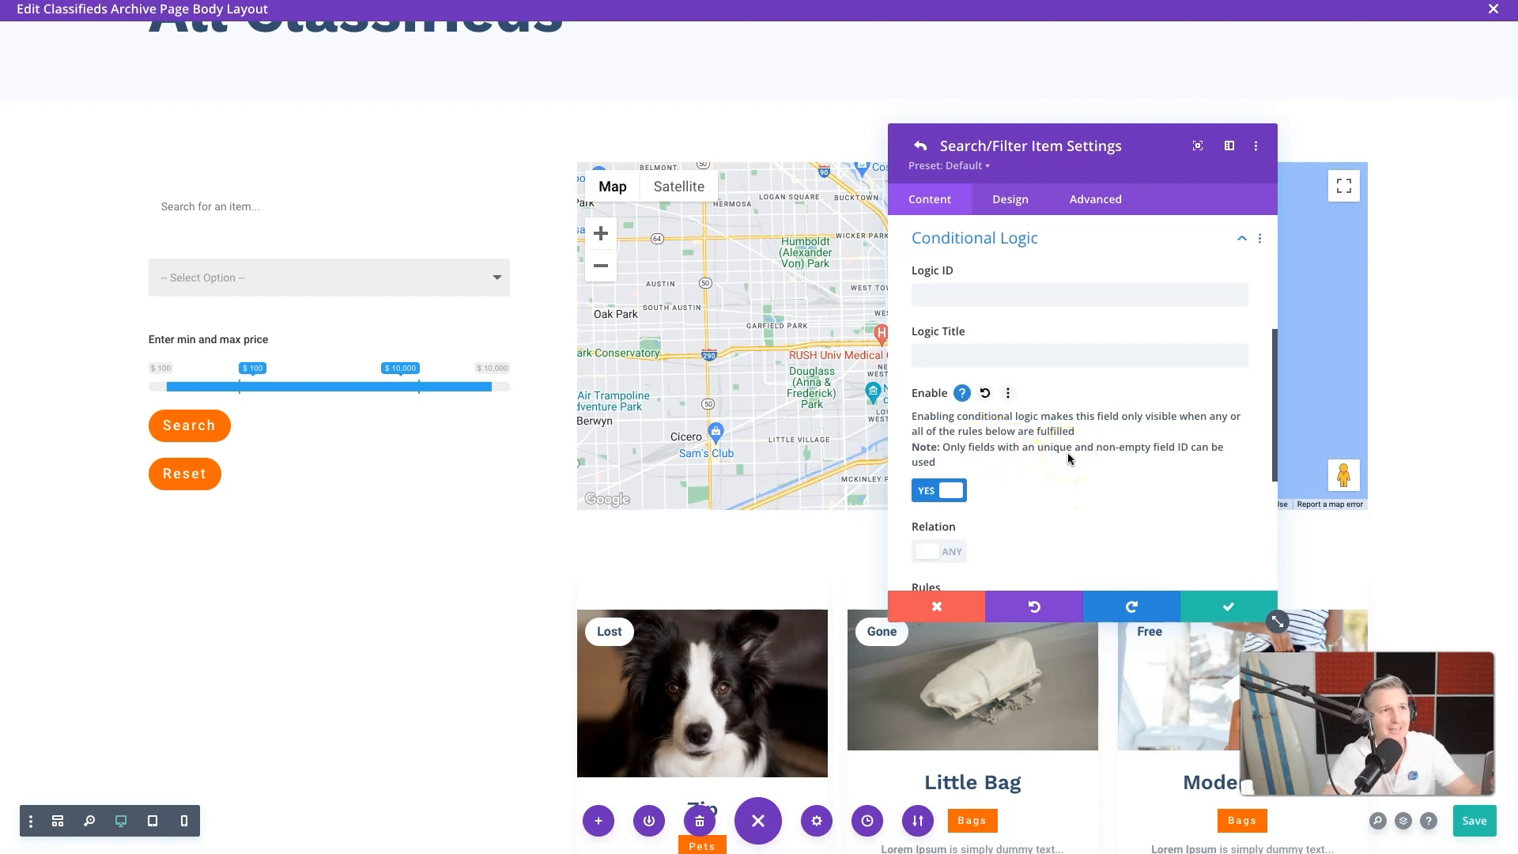
# Step: Review the first conditional rule's field and operator choices, keeping it as types equals for the Item Price filter
pyautogui.scroll(-3, 1102, 462)
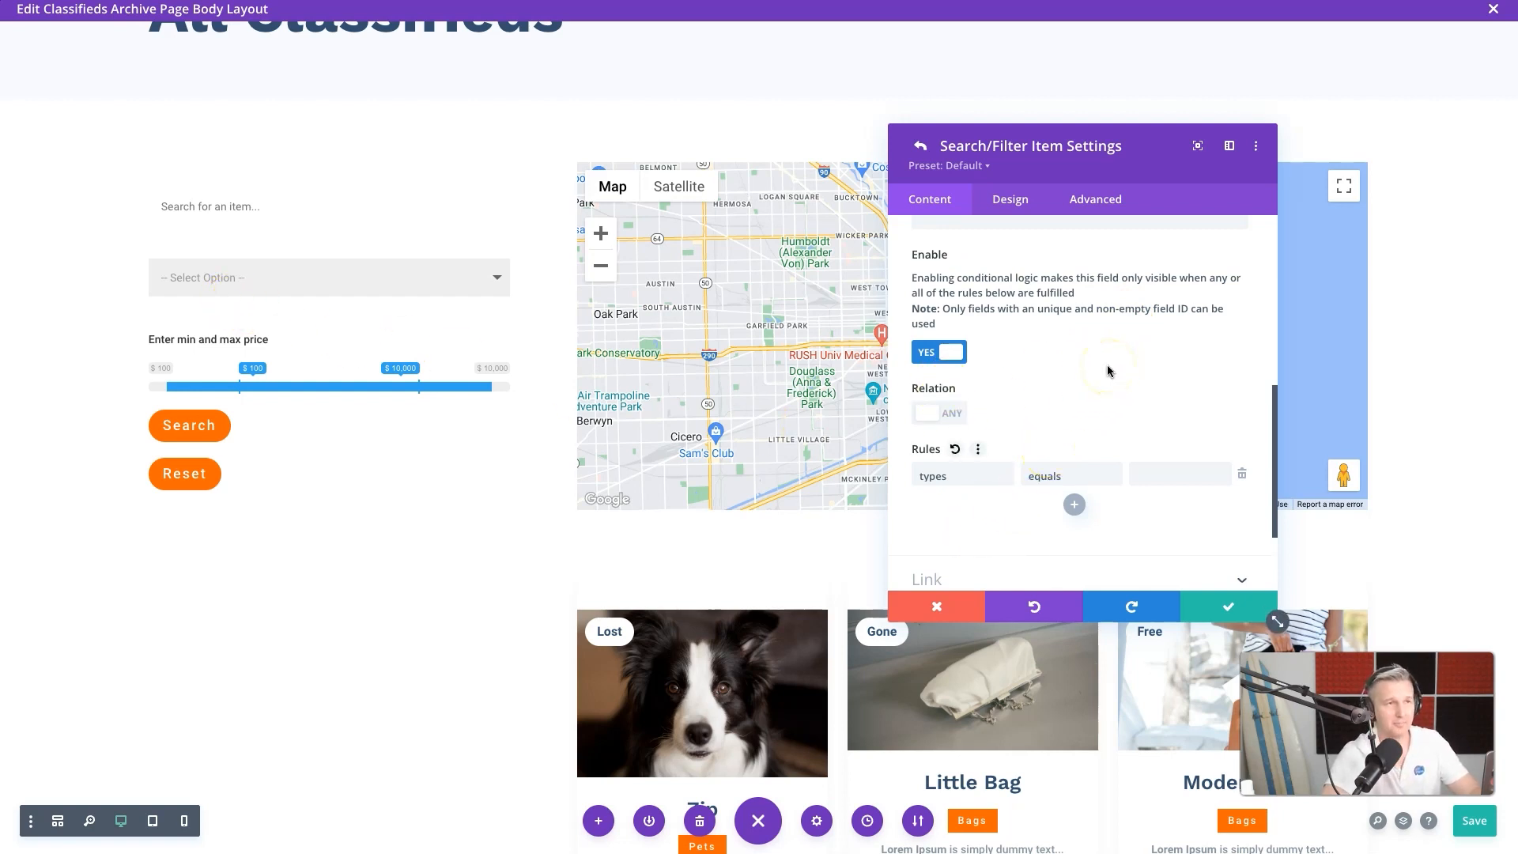
pyautogui.click(954, 475)
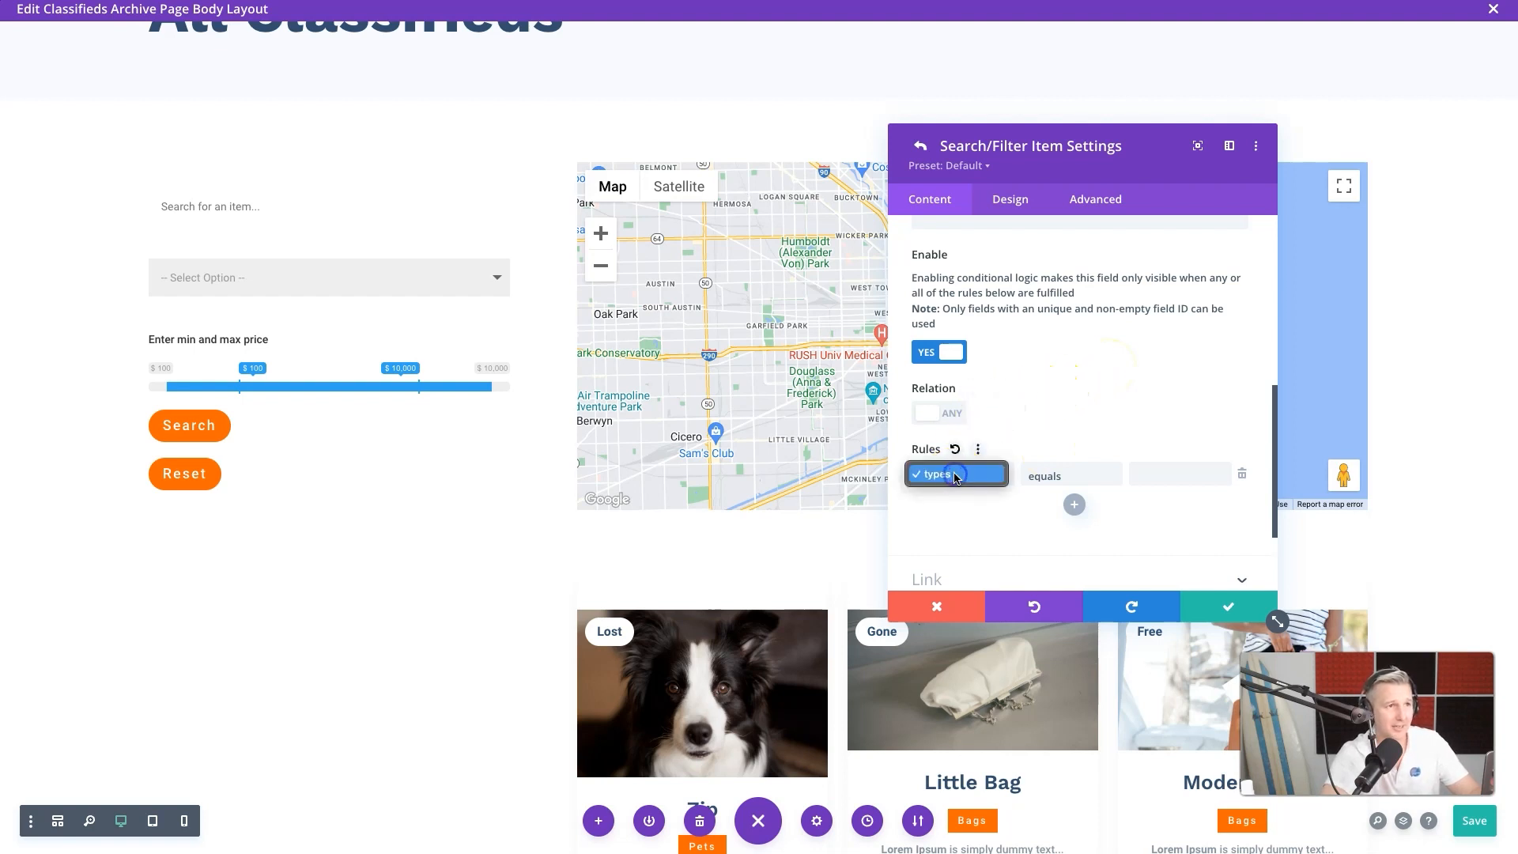
pyautogui.click(955, 475)
pyautogui.click(1052, 475)
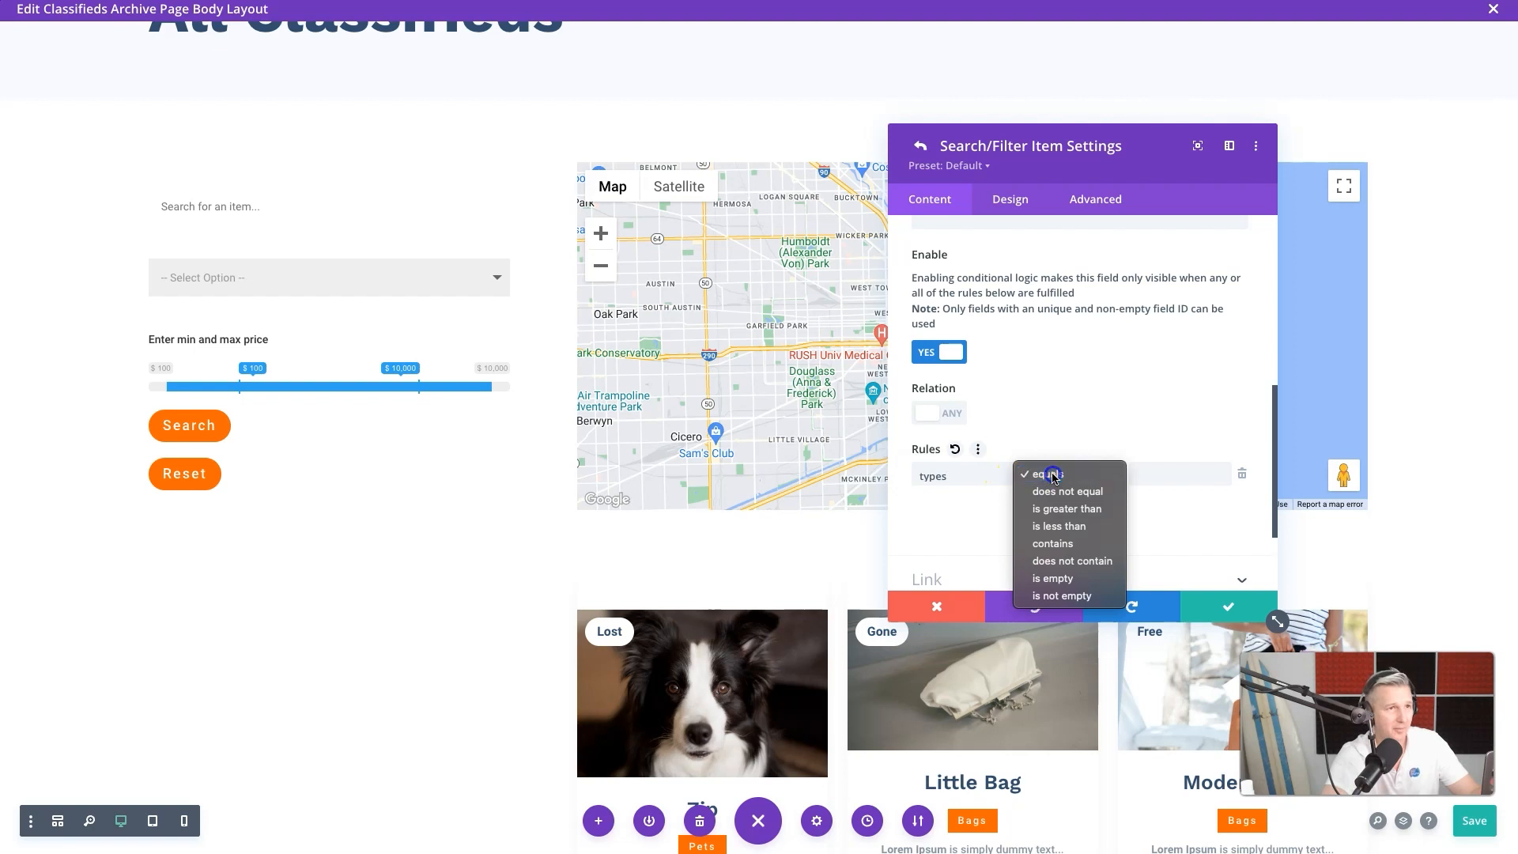
pyautogui.click(1050, 474)
pyautogui.click(1153, 473)
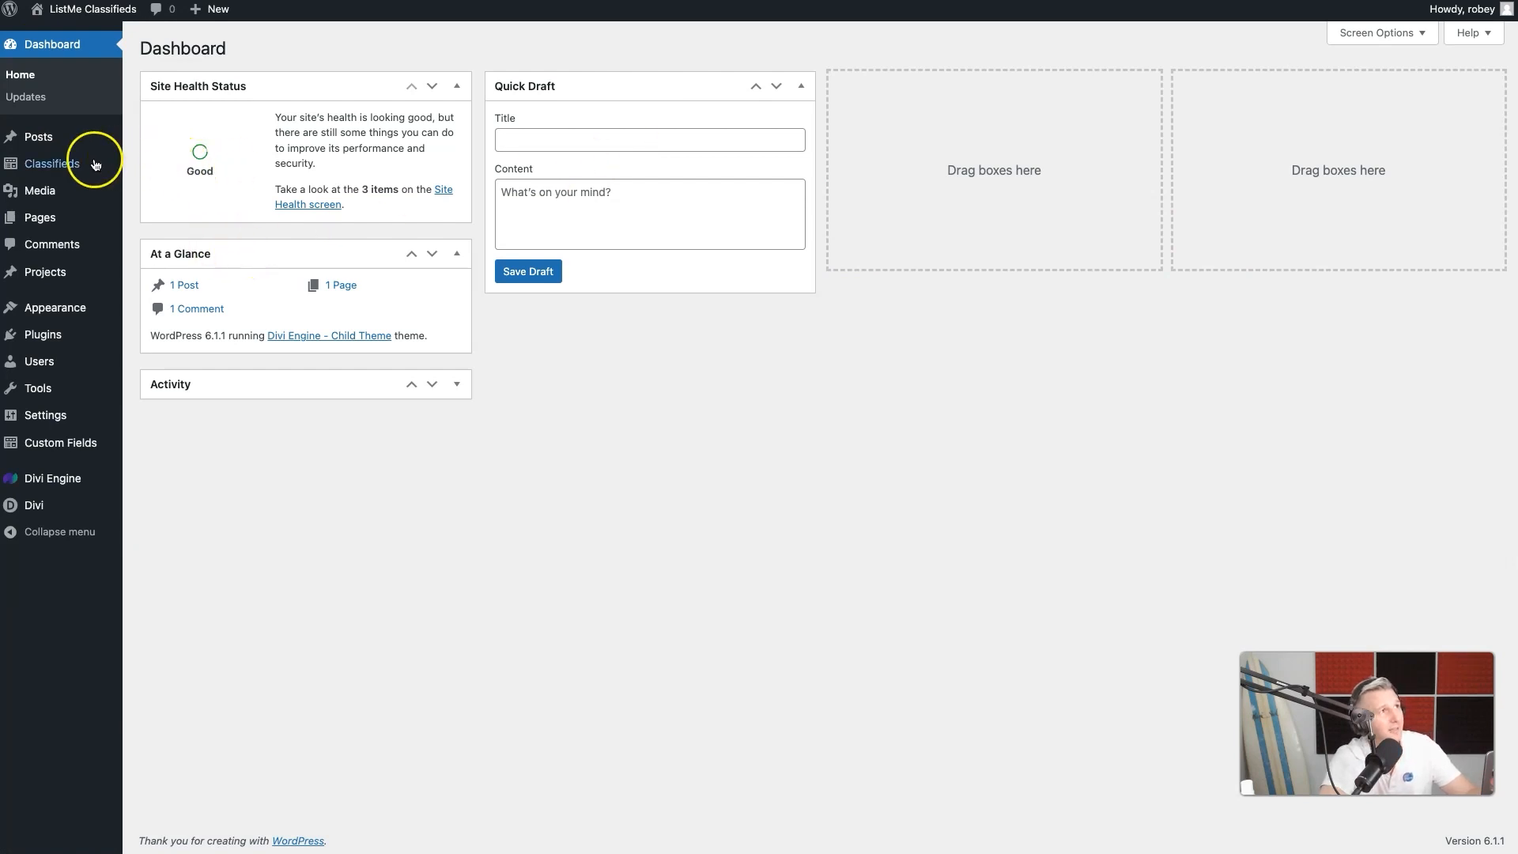
# Step: Copy the houses slug from the Classifieds Item Types list in WordPress and enter it as the first rule's value
pyautogui.moveTo(62, 165)
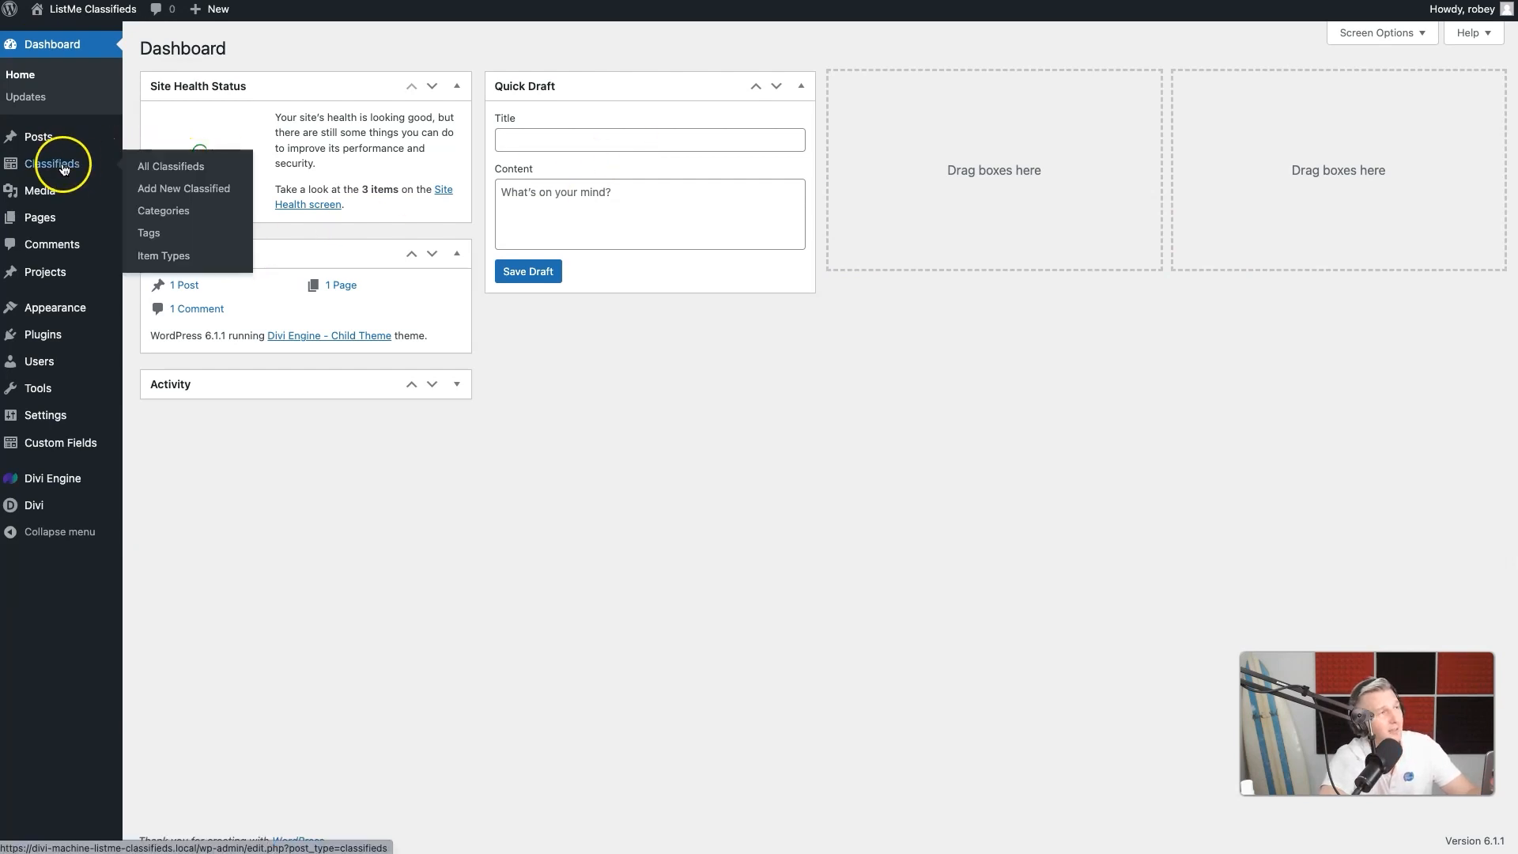
pyautogui.click(175, 254)
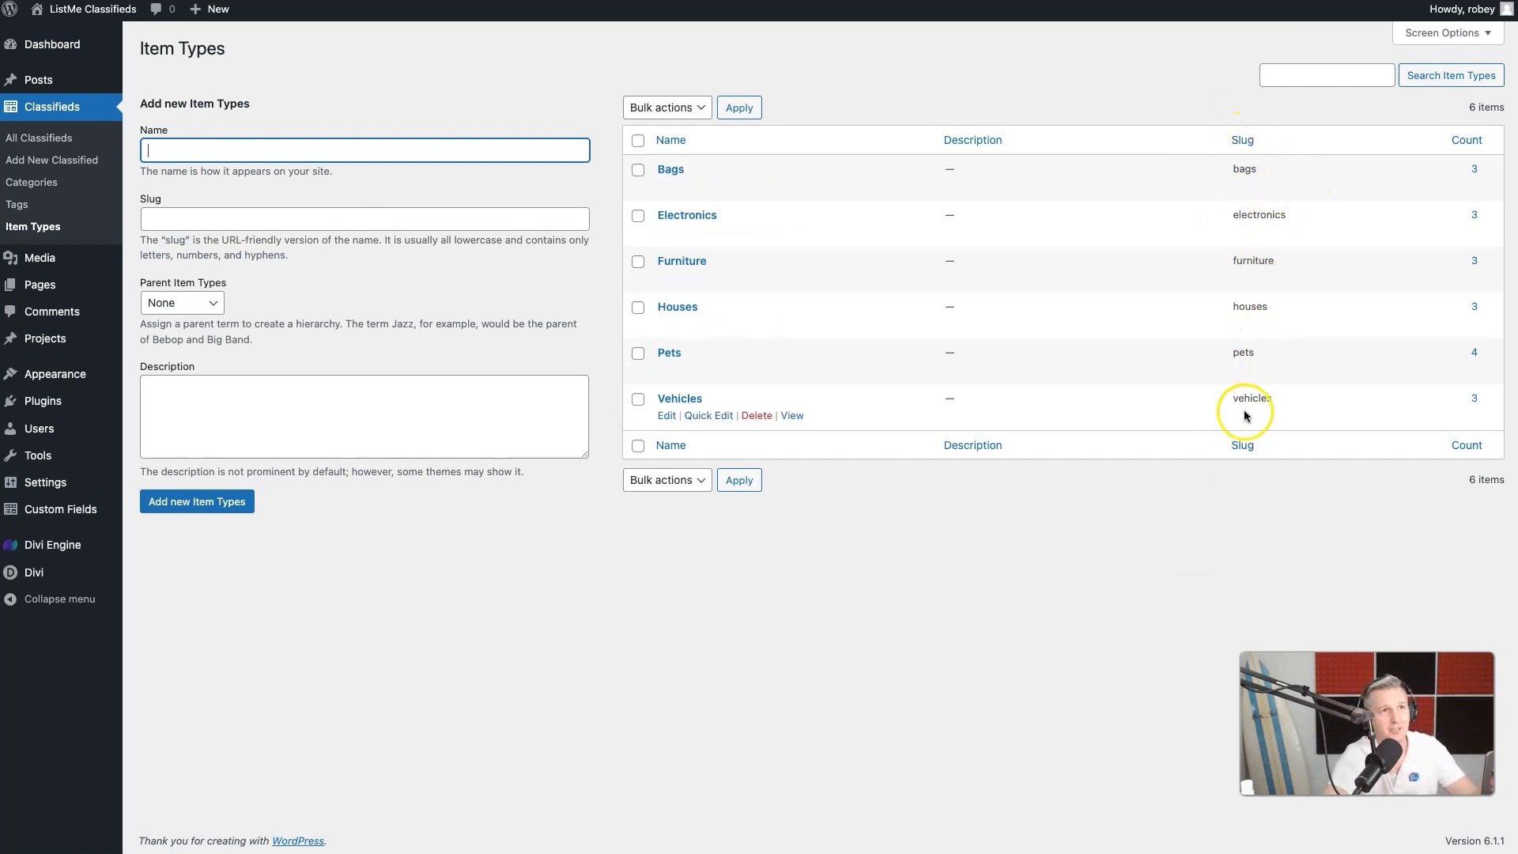
pyautogui.doubleClick(1248, 309)
pyautogui.hotkey('ctrl', 'c')
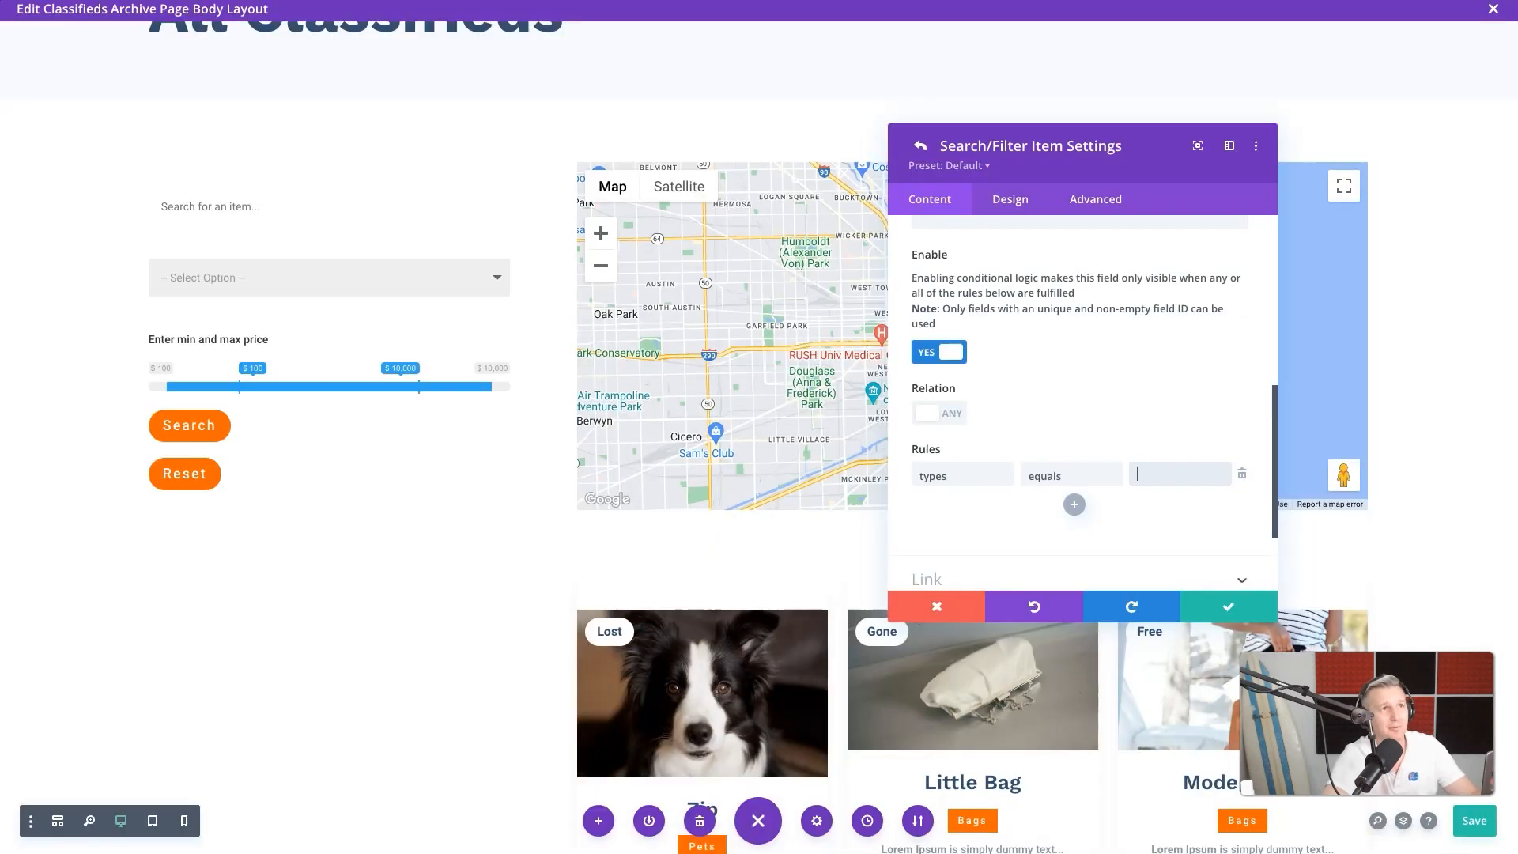
pyautogui.click(1161, 485)
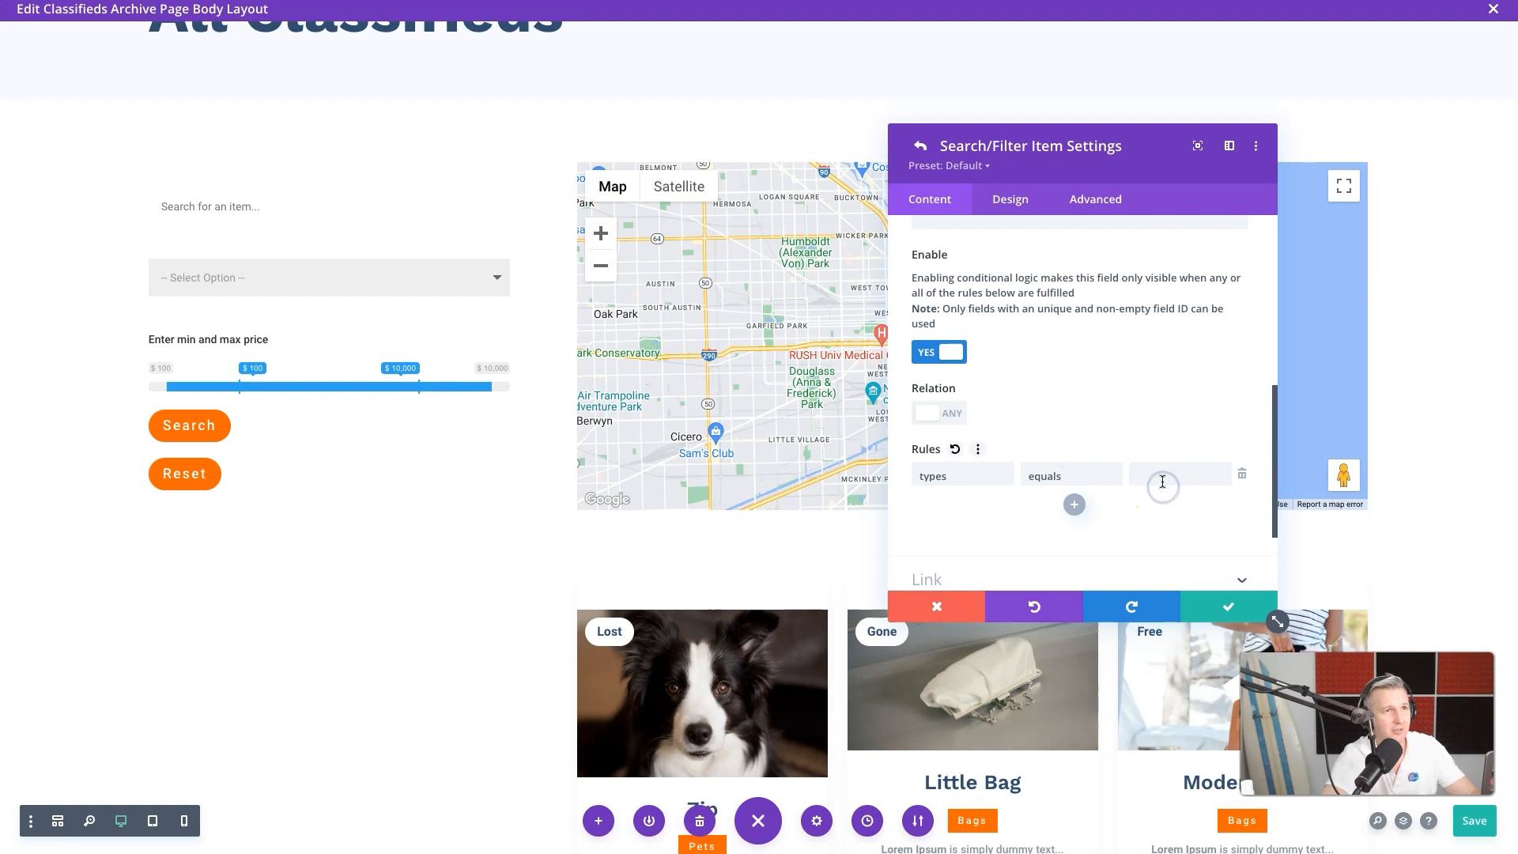
pyautogui.hotkey('ctrl', 'v')
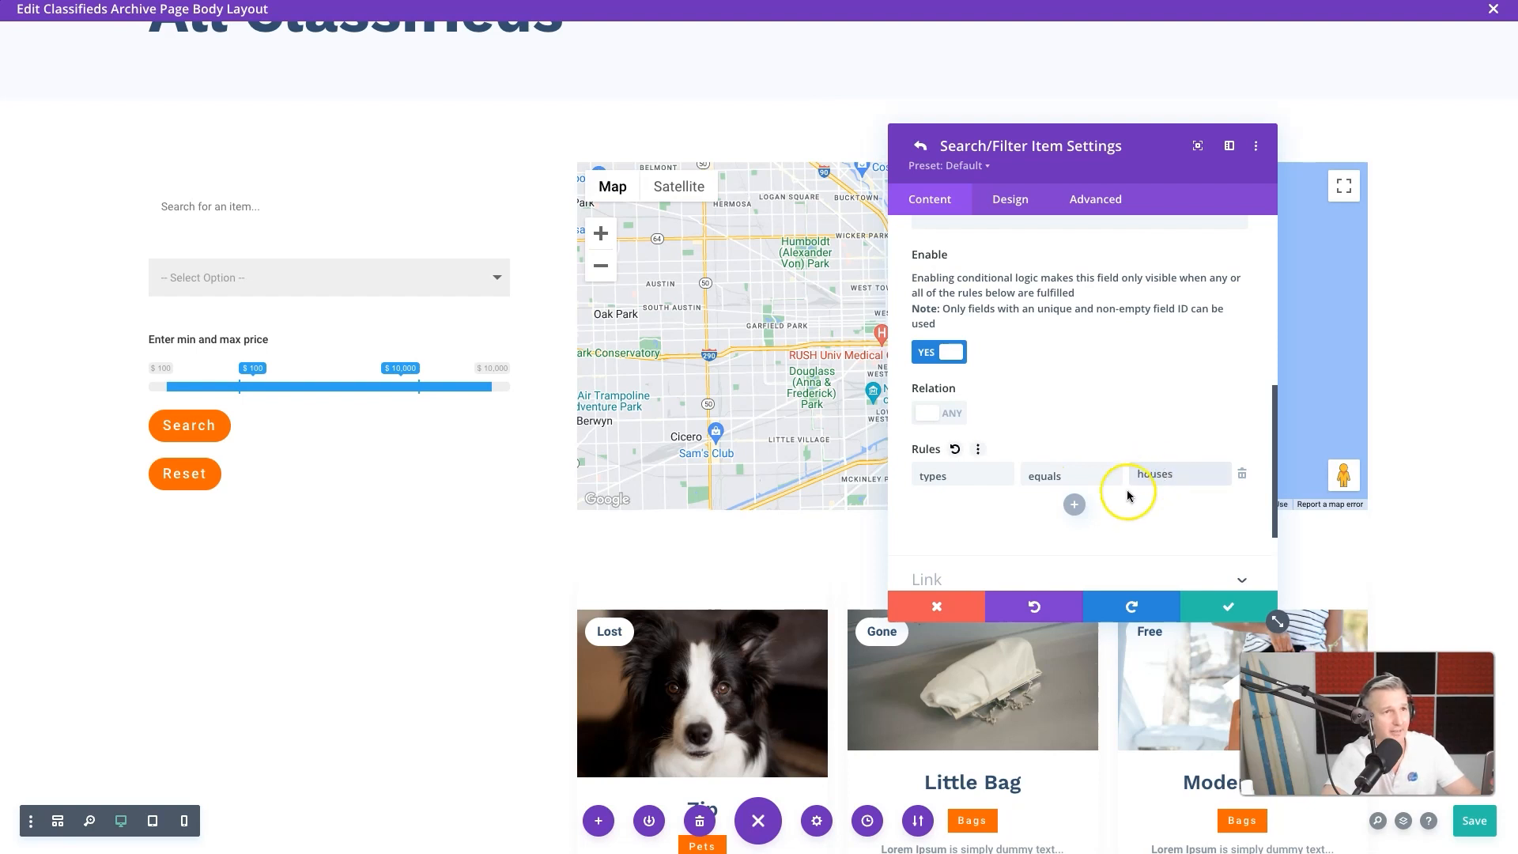
# Step: Add a second rule, types equals vehicles, using the slug copied from the Item Types list
pyautogui.click(1076, 505)
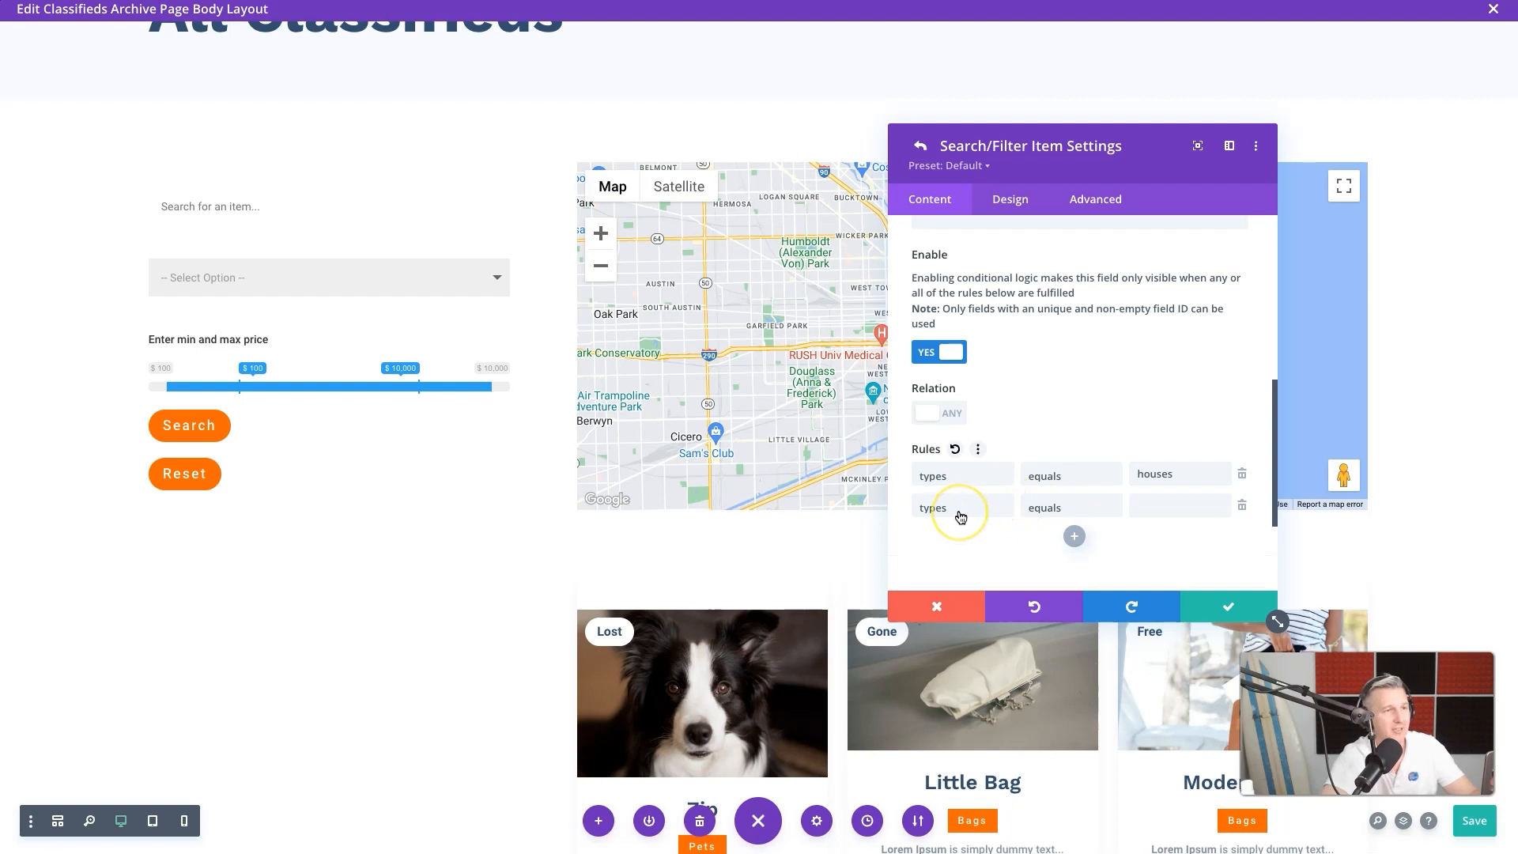
pyautogui.click(1183, 504)
pyautogui.click(988, 0)
pyautogui.doubleClick(1252, 397)
pyautogui.hotkey('ctrl', 'c')
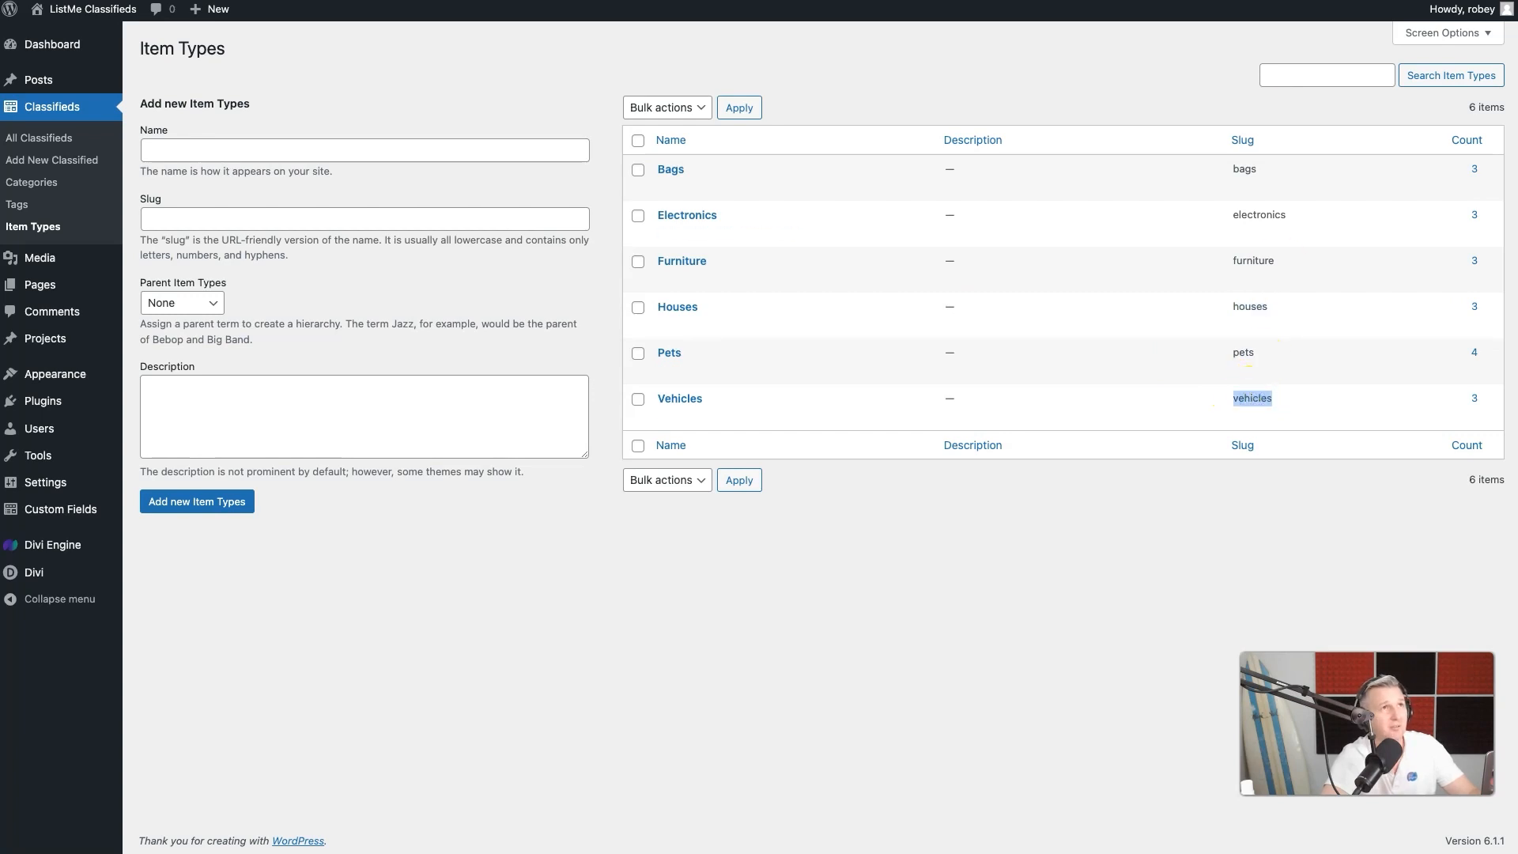
pyautogui.click(759, 0)
pyautogui.click(1180, 514)
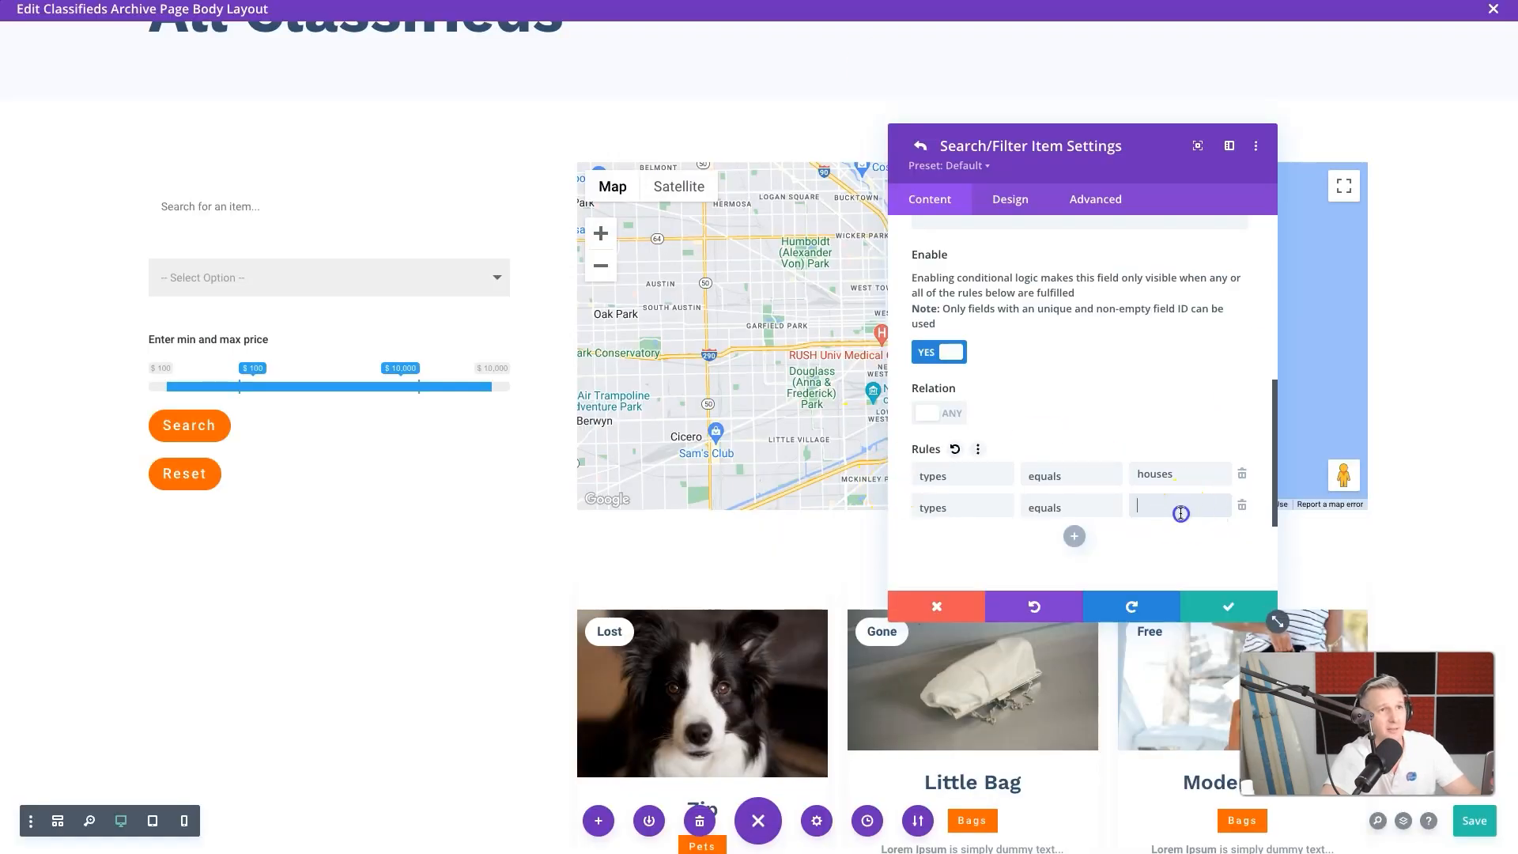
pyautogui.hotkey('ctrl', 'v')
# Step: Apply the Item Price and Filter Posts settings and save the archive page layout
pyautogui.click(1223, 617)
pyautogui.click(1226, 610)
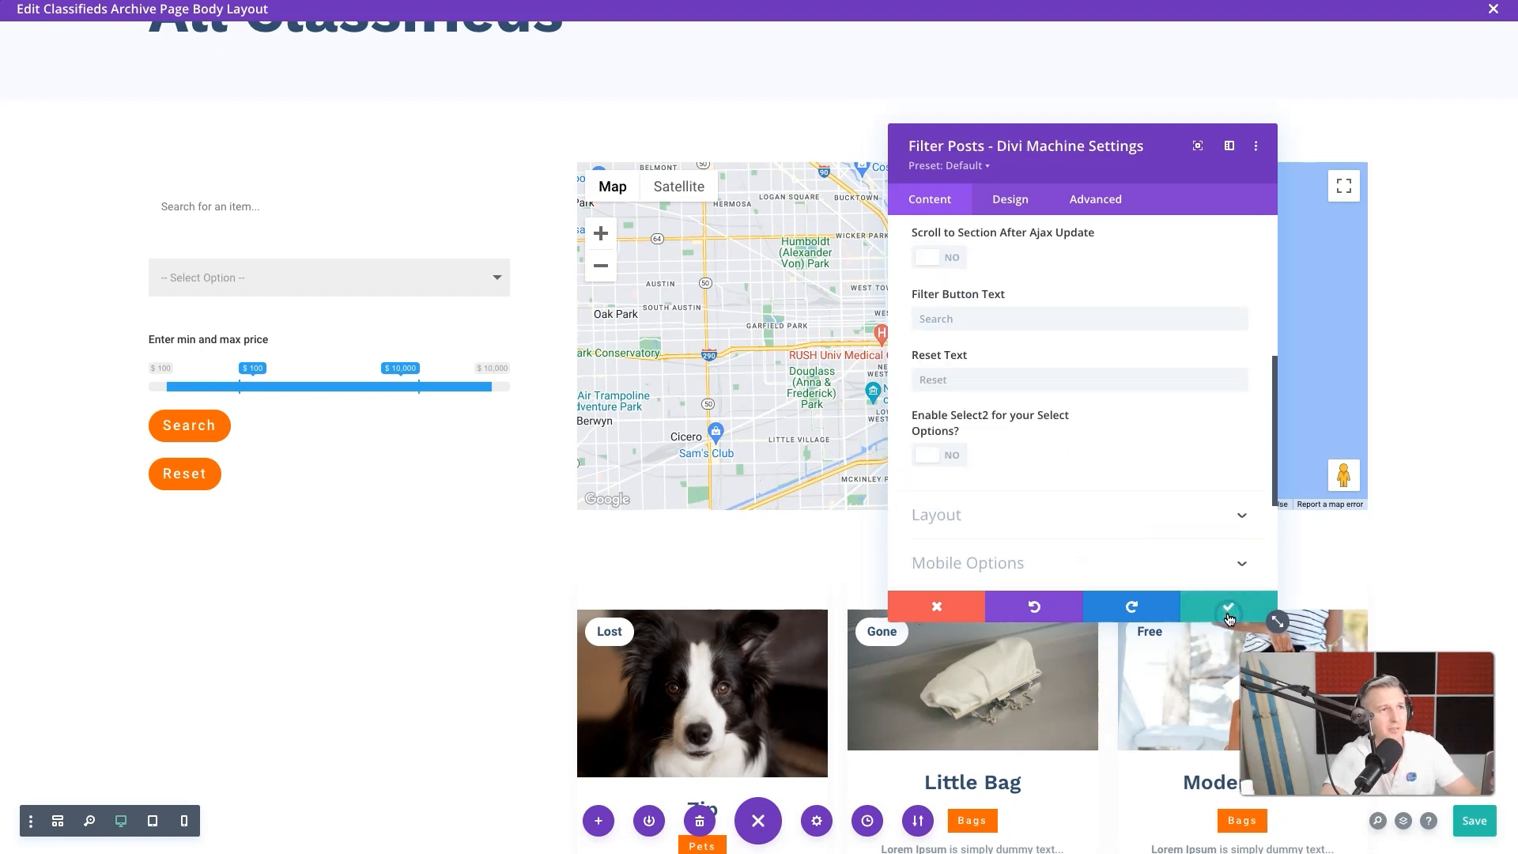
pyautogui.click(1496, 834)
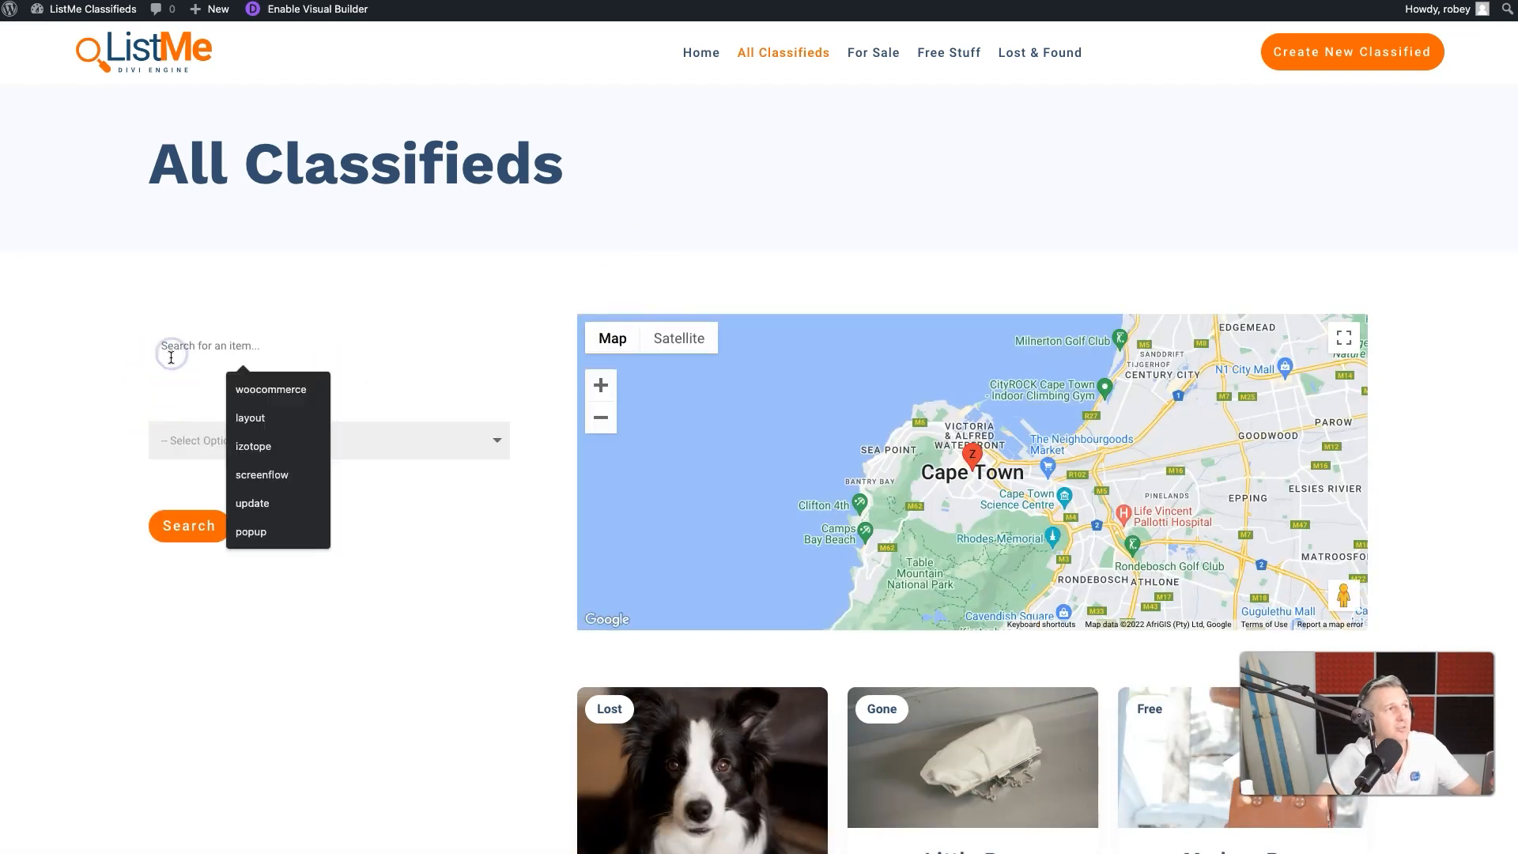
# Step: Search the live All Classifieds page for the item type Bags and check the listings
pyautogui.click(110, 395)
pyautogui.click(255, 439)
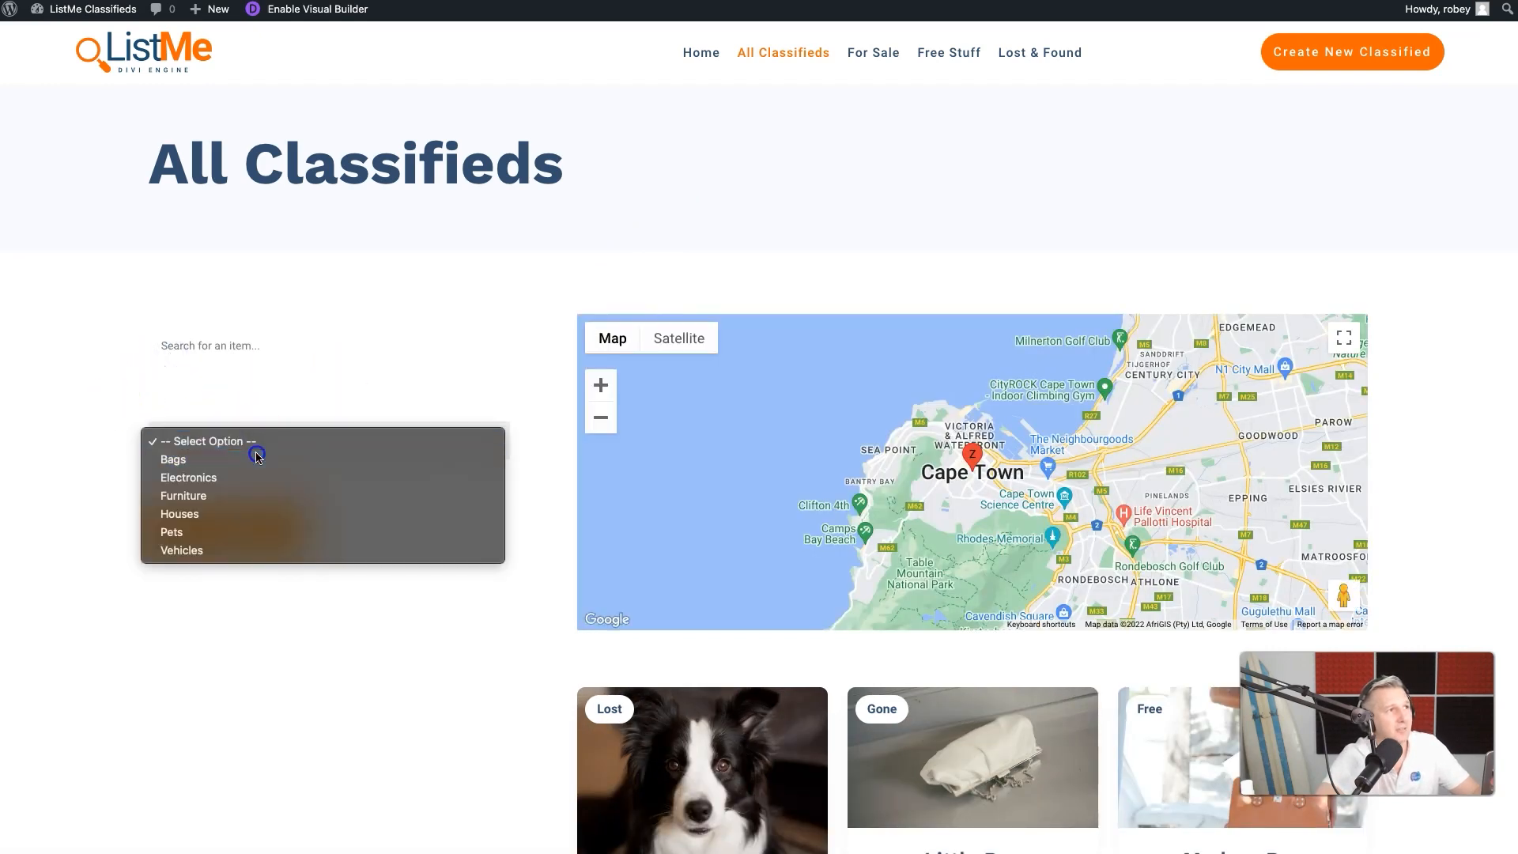
pyautogui.click(254, 458)
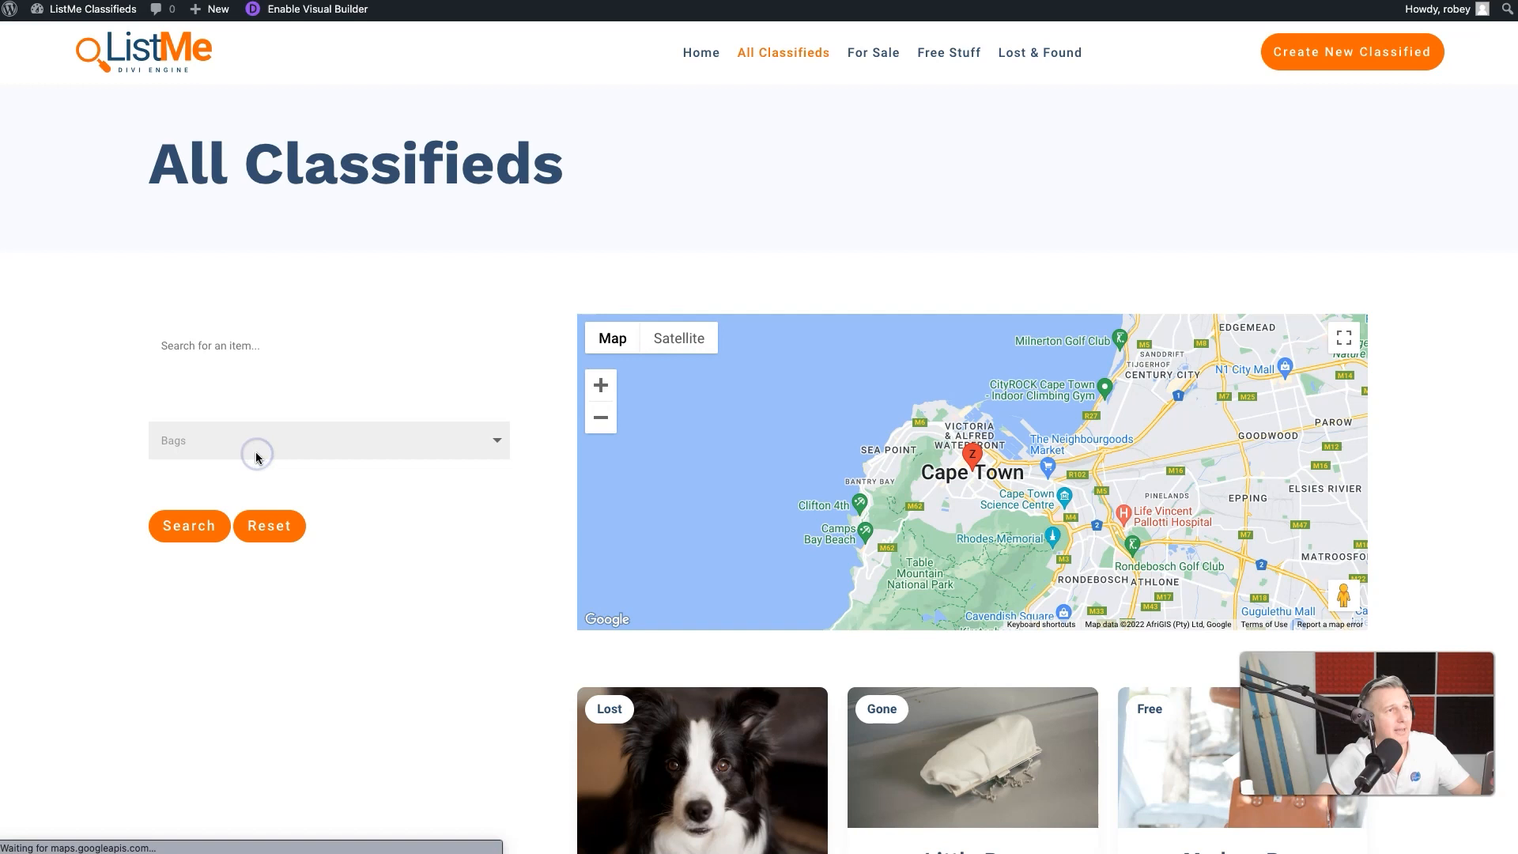
pyautogui.click(168, 525)
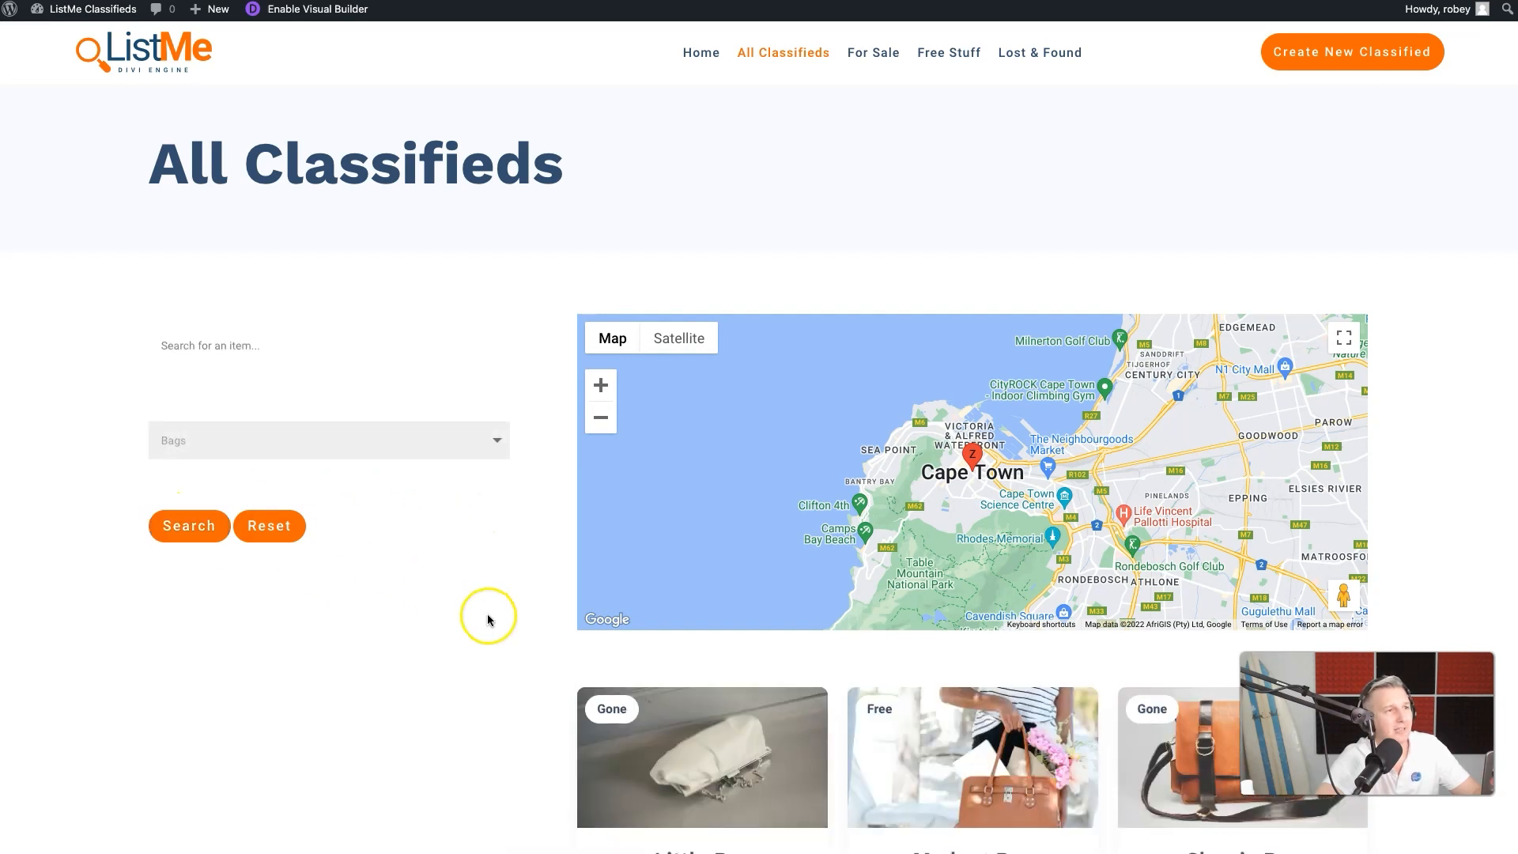
pyautogui.scroll(-4, 527, 740)
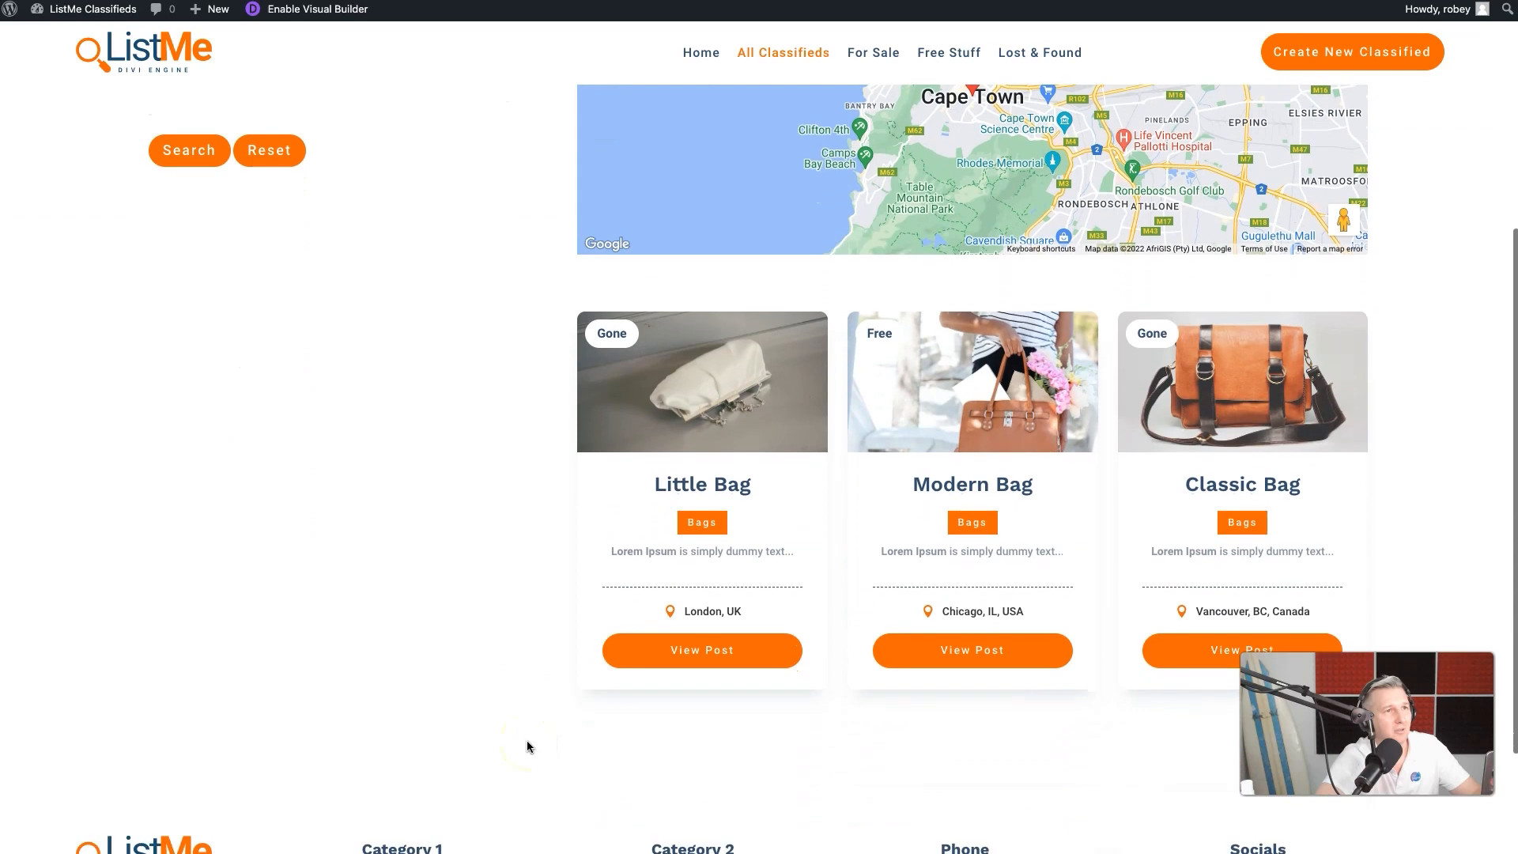
pyautogui.scroll(5, 526, 740)
# Step: Change the live page's item type filter to Houses and run the search to test the conditional price range
pyautogui.click(285, 437)
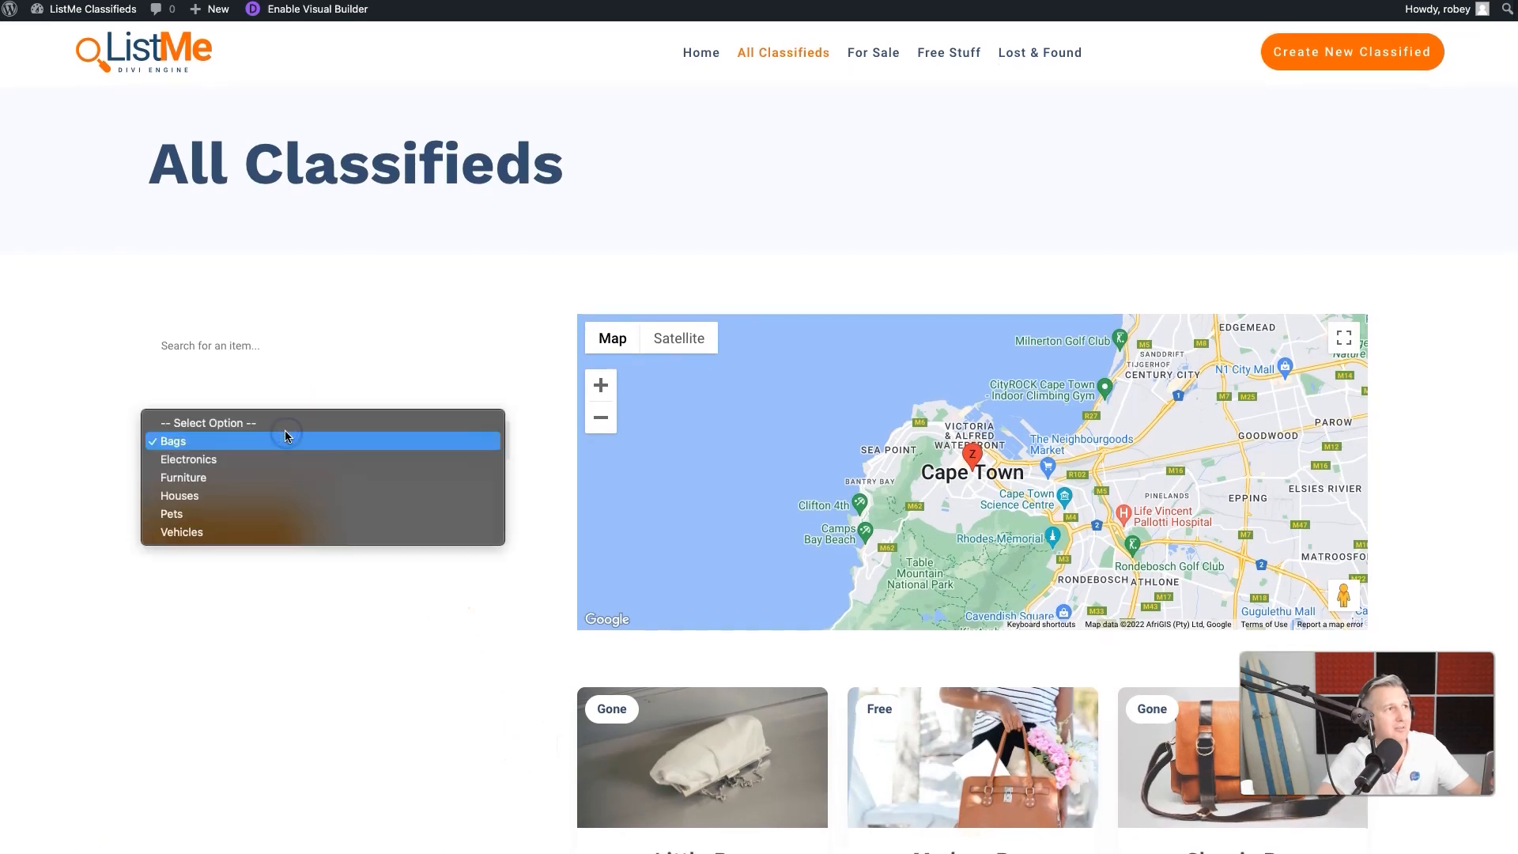
pyautogui.click(267, 490)
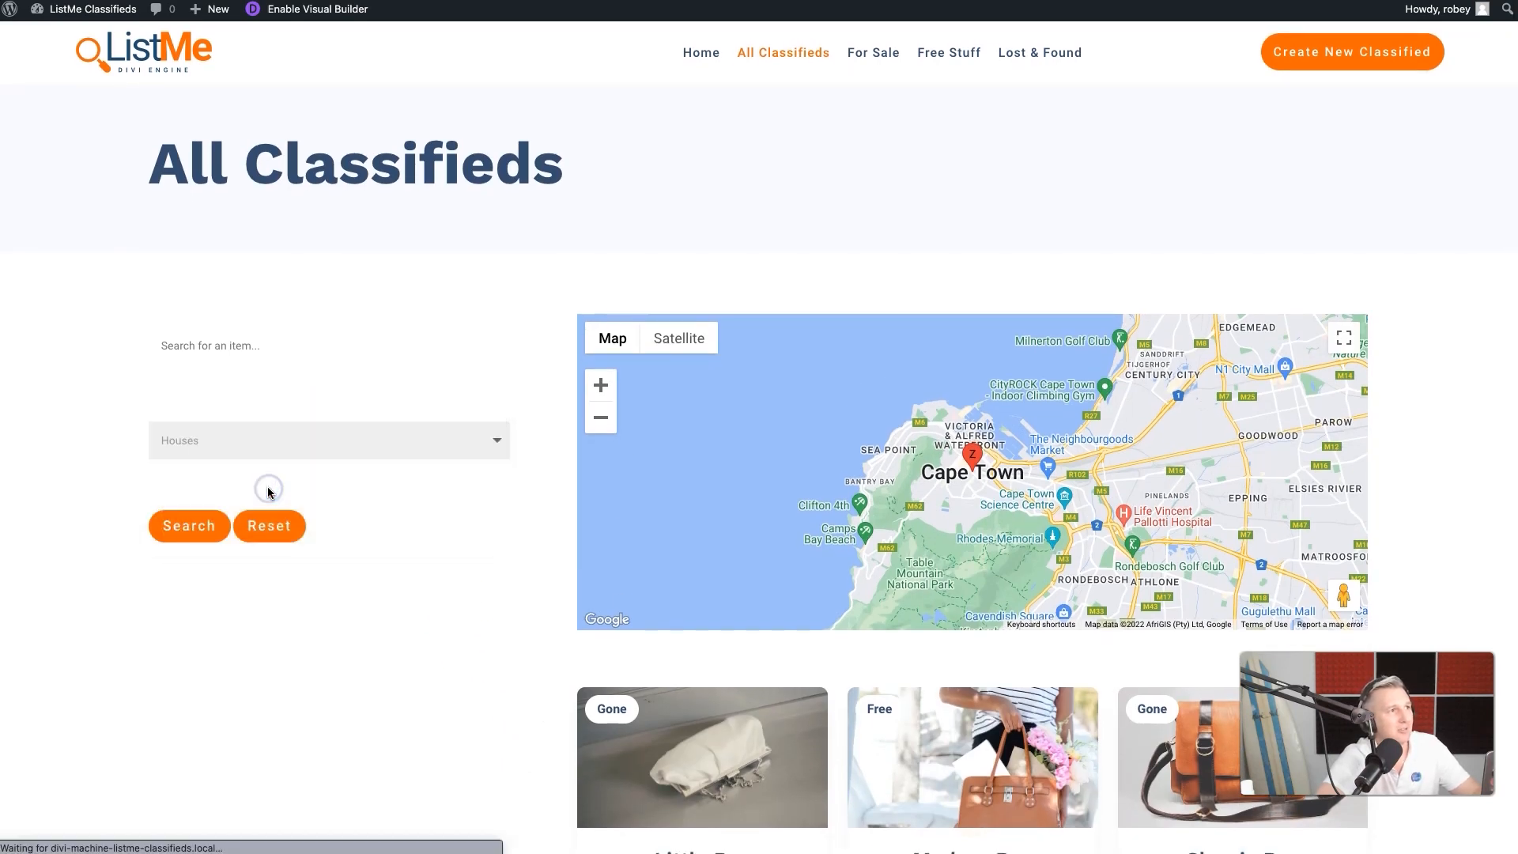
pyautogui.click(190, 537)
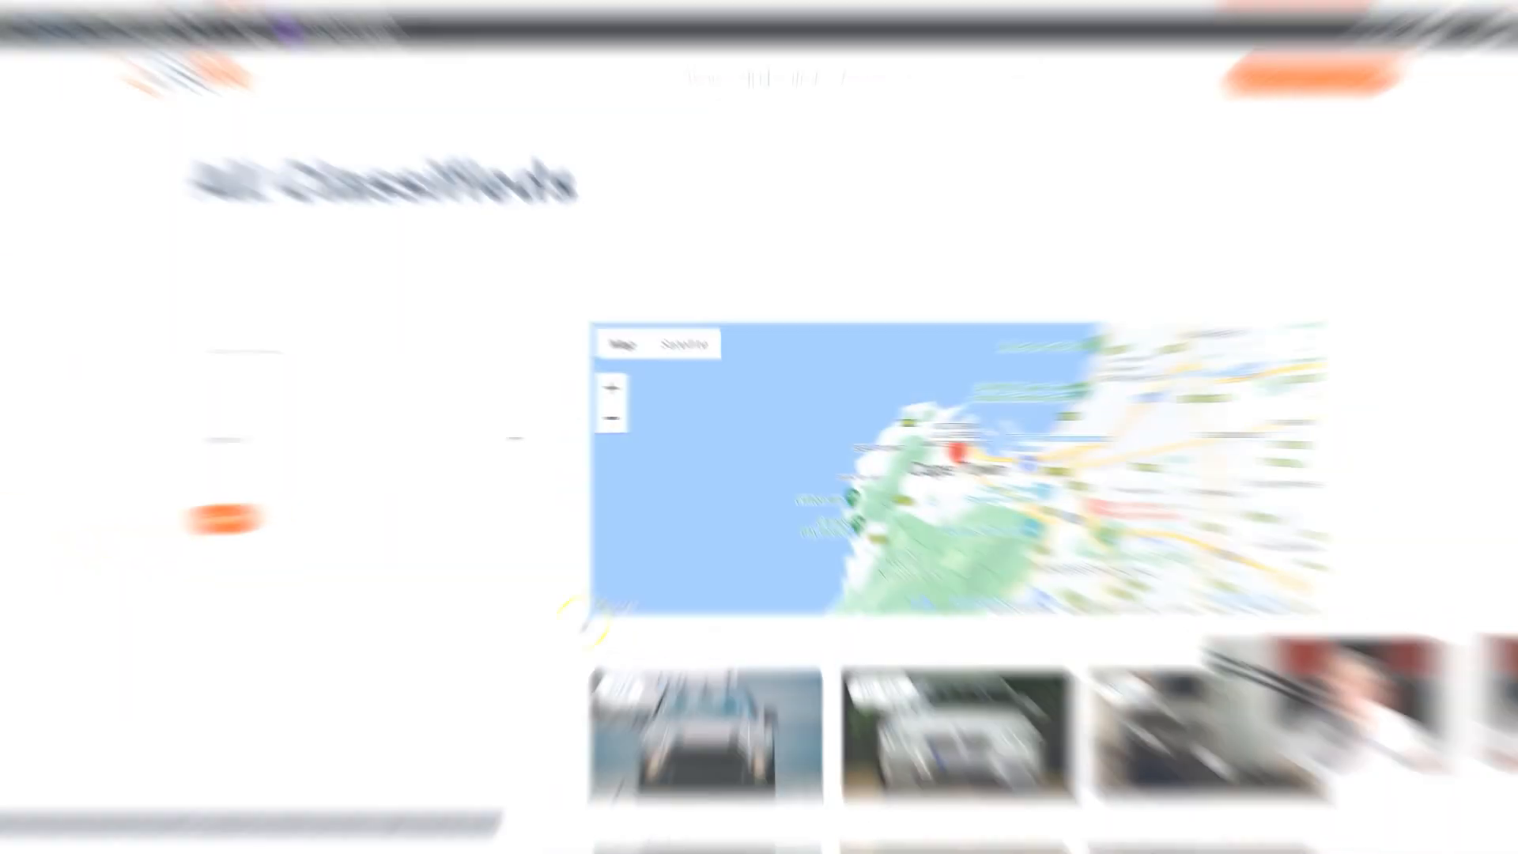
pyautogui.click(530, 643)
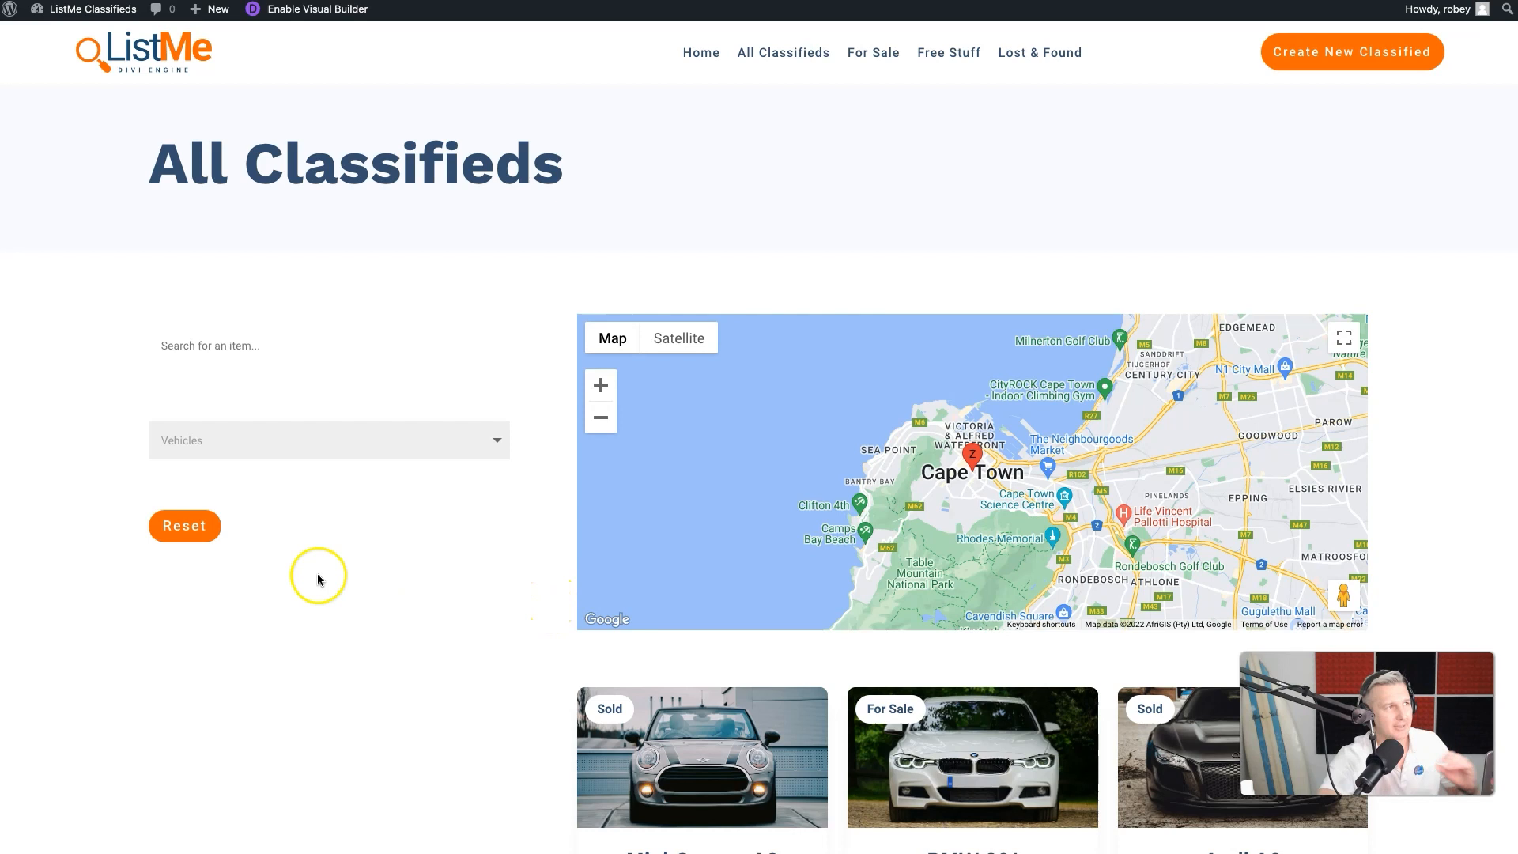
# Step: Inspect the item type dropdown in DevTools, expand the hidden price filter to read its conditional logic attributes, and close DevTools
pyautogui.rightClick(346, 442)
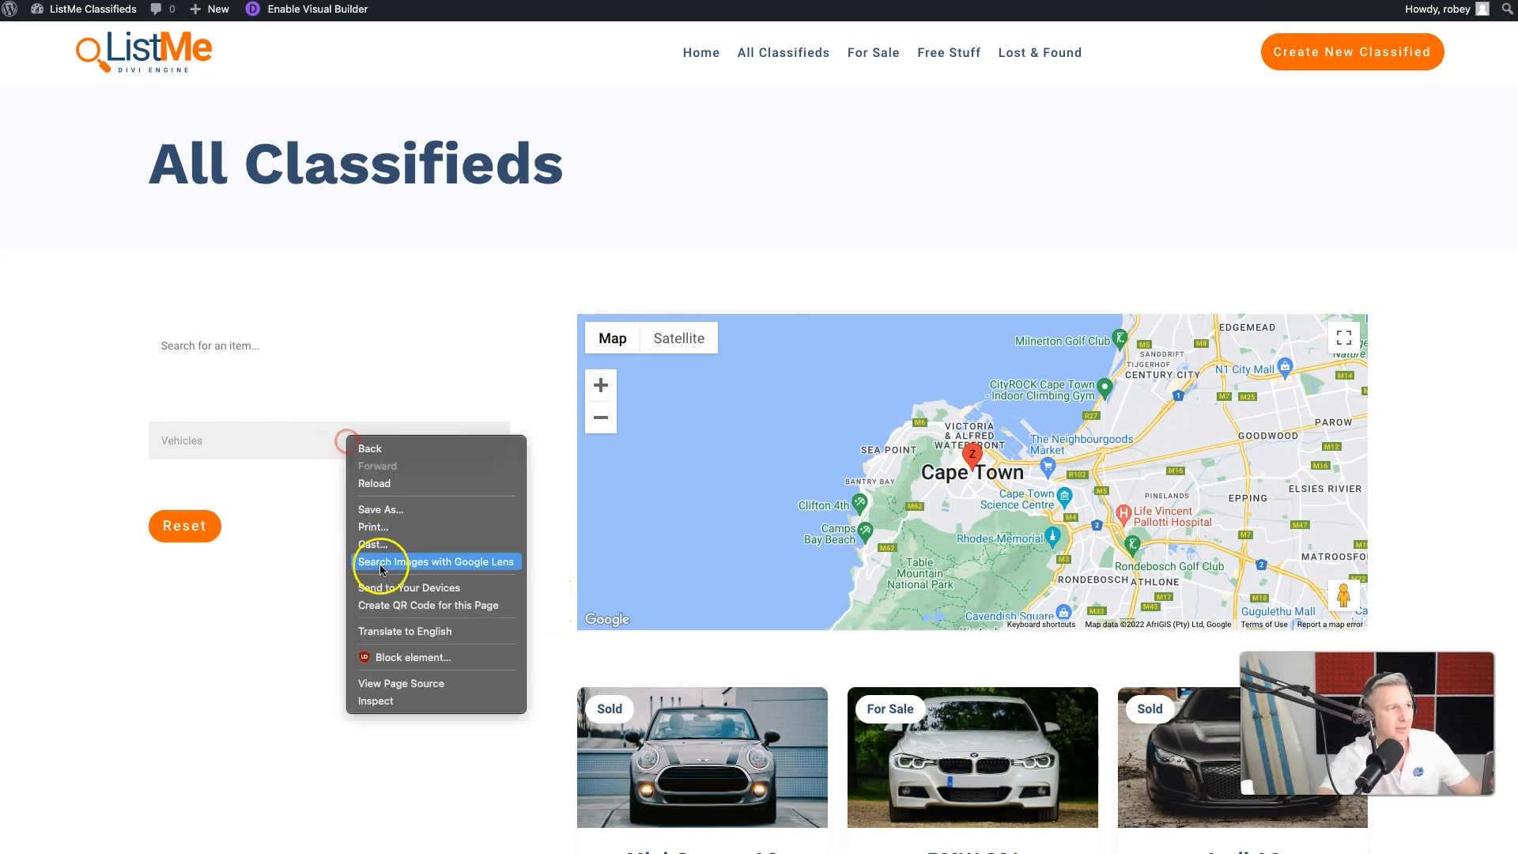
pyautogui.click(368, 701)
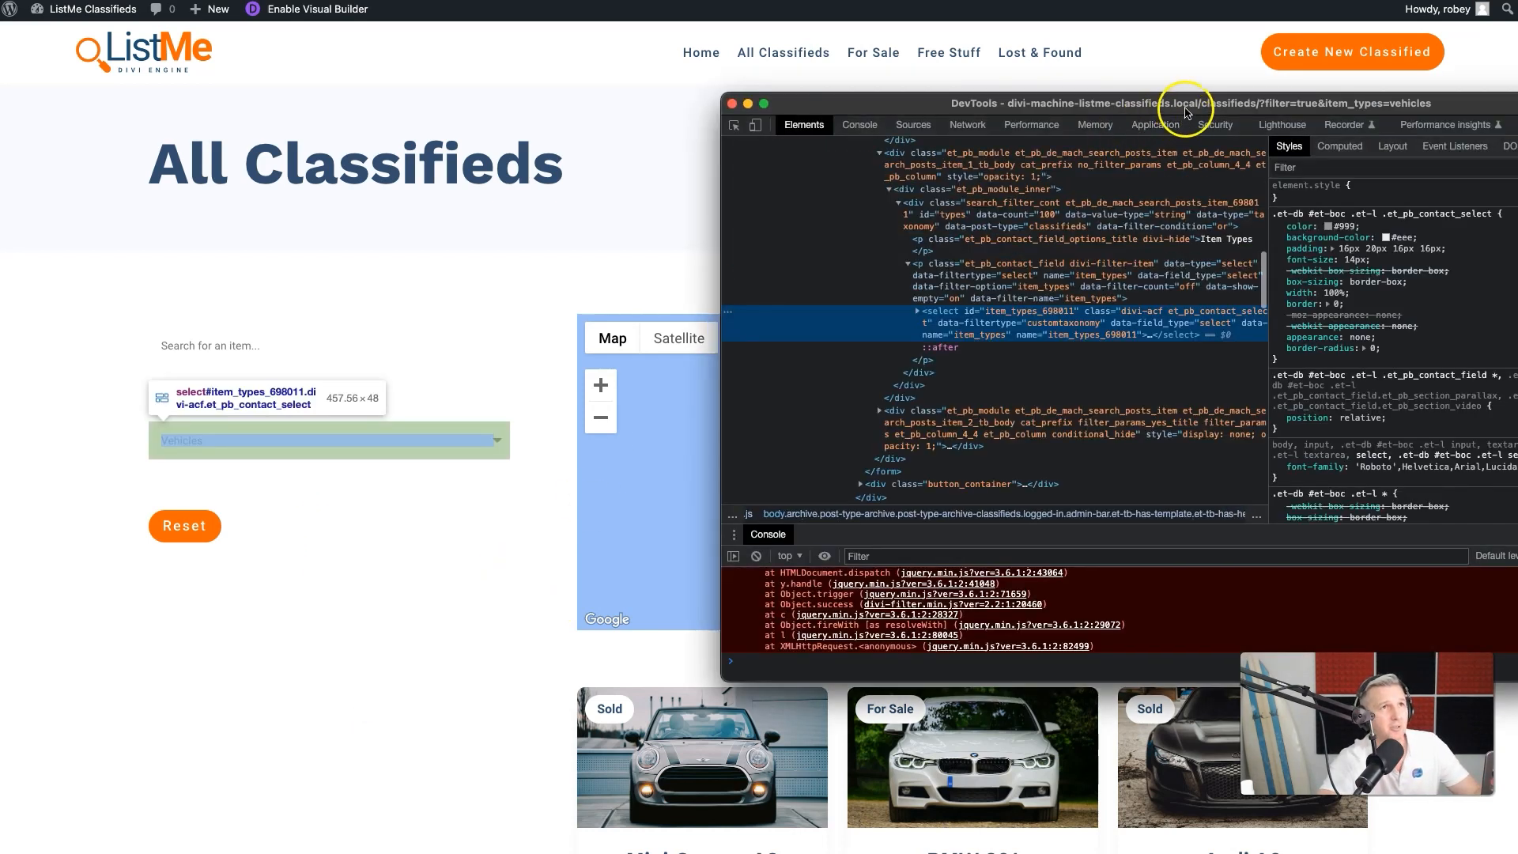
pyautogui.moveTo(1185, 102); pyautogui.dragTo(860, 39)
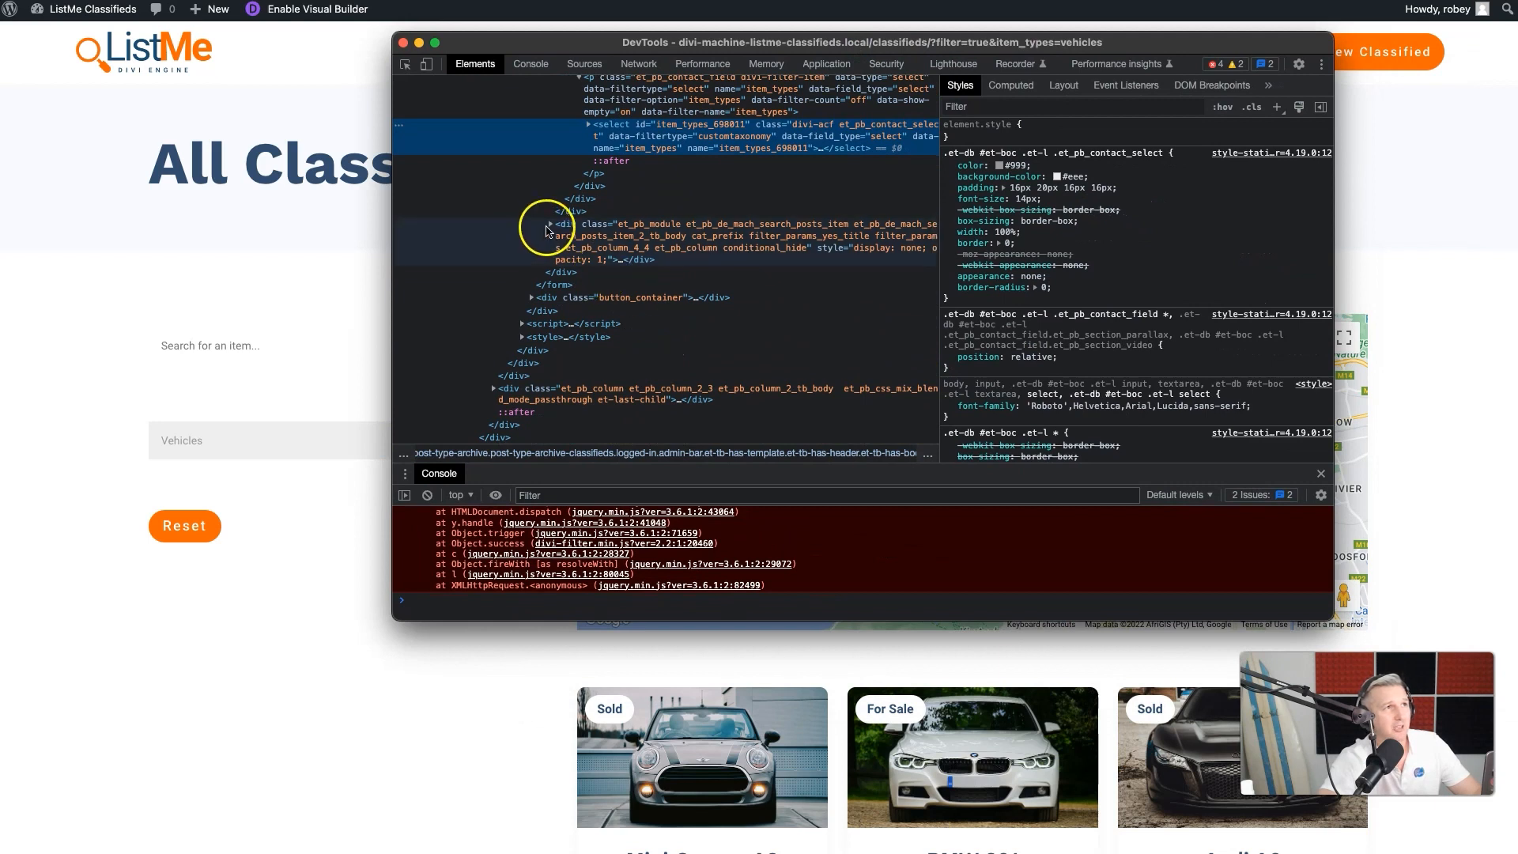
pyautogui.click(550, 224)
pyautogui.click(559, 272)
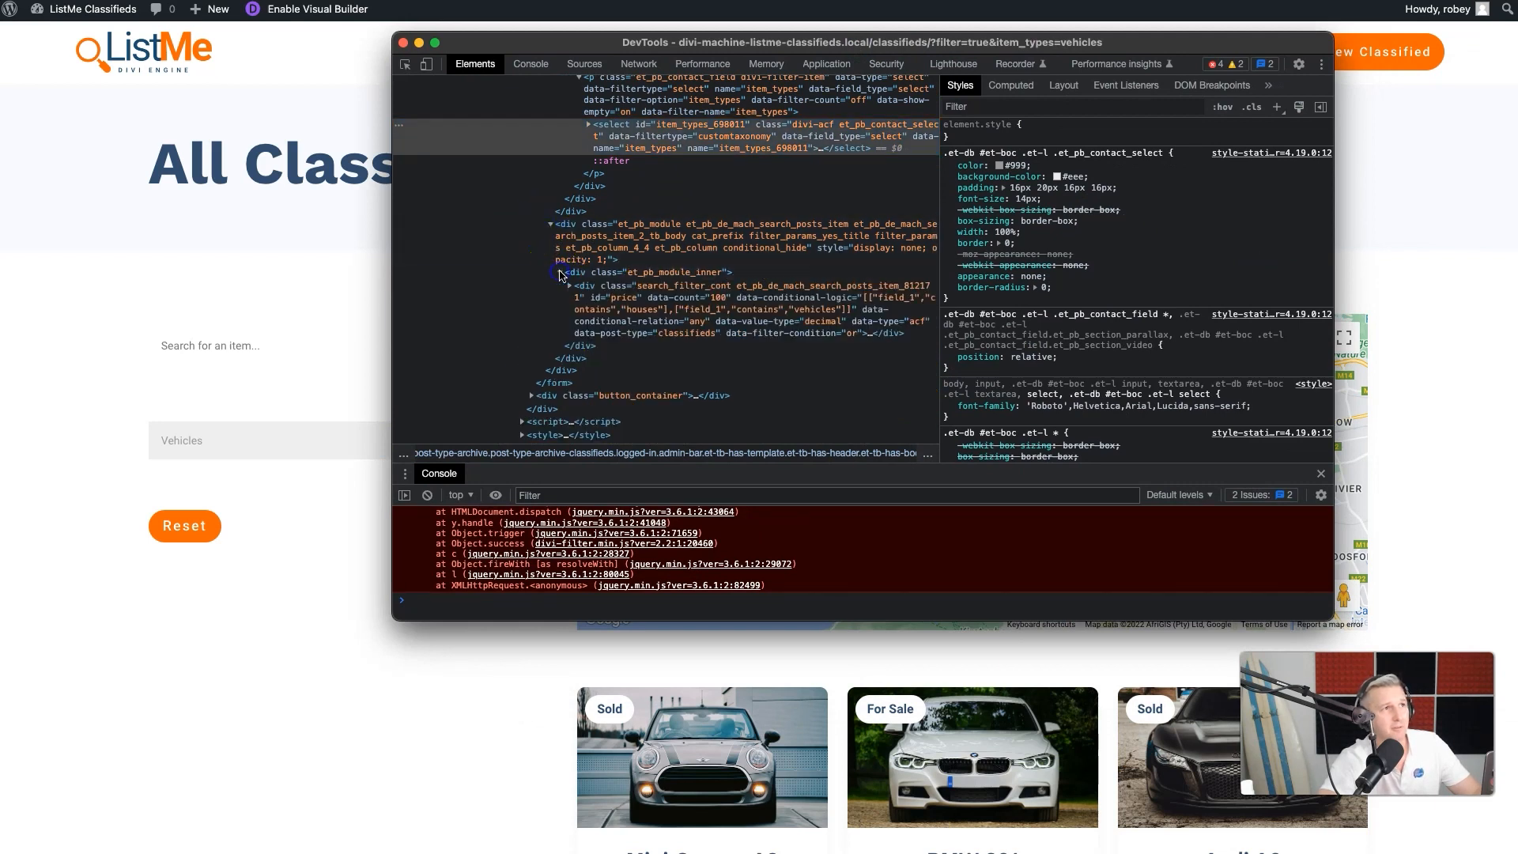
pyautogui.click(635, 310)
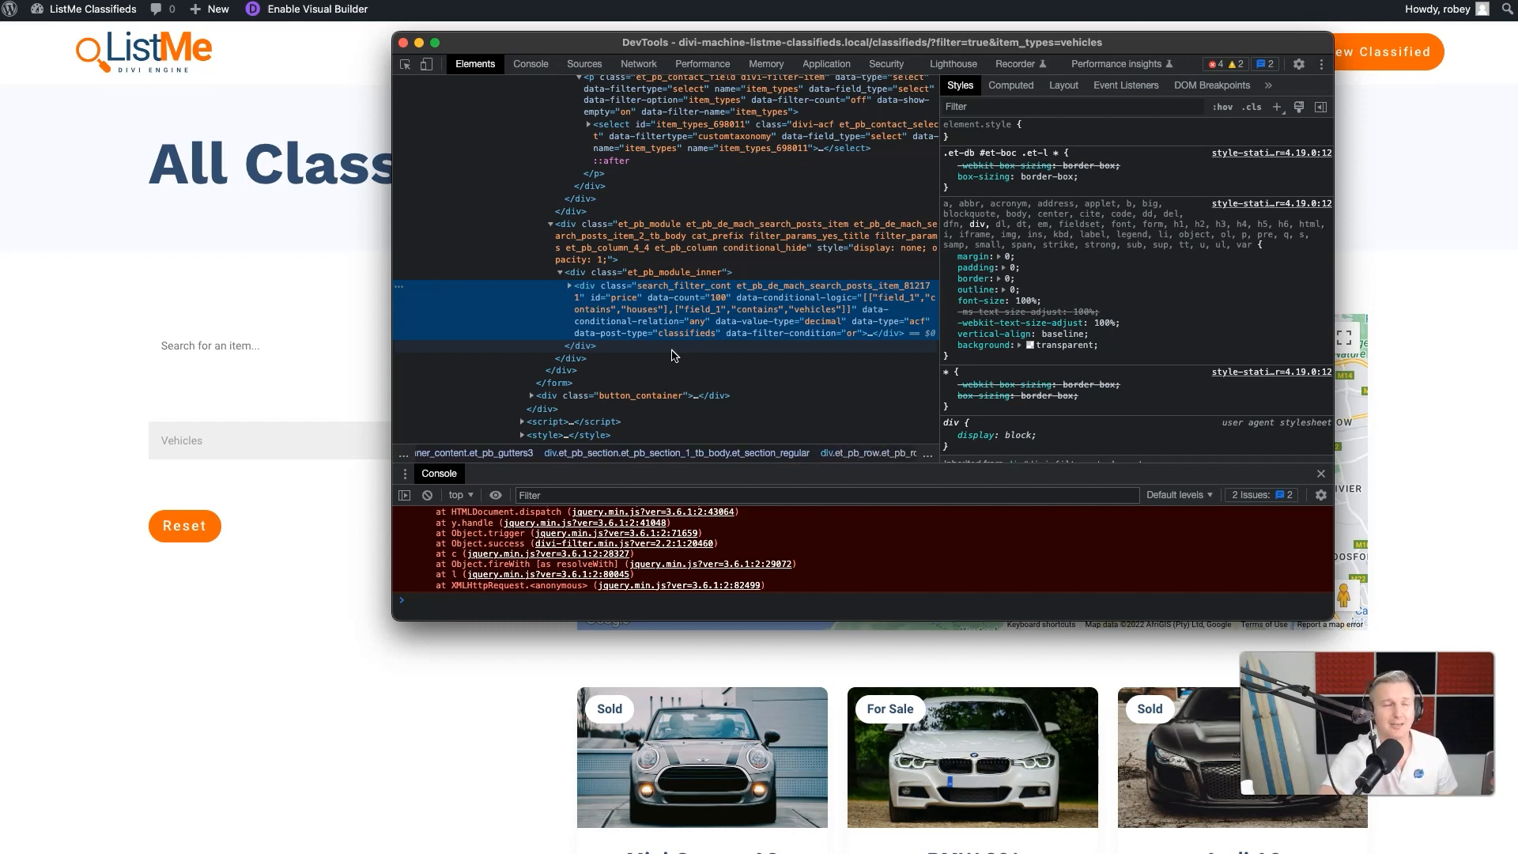
pyautogui.click(690, 325)
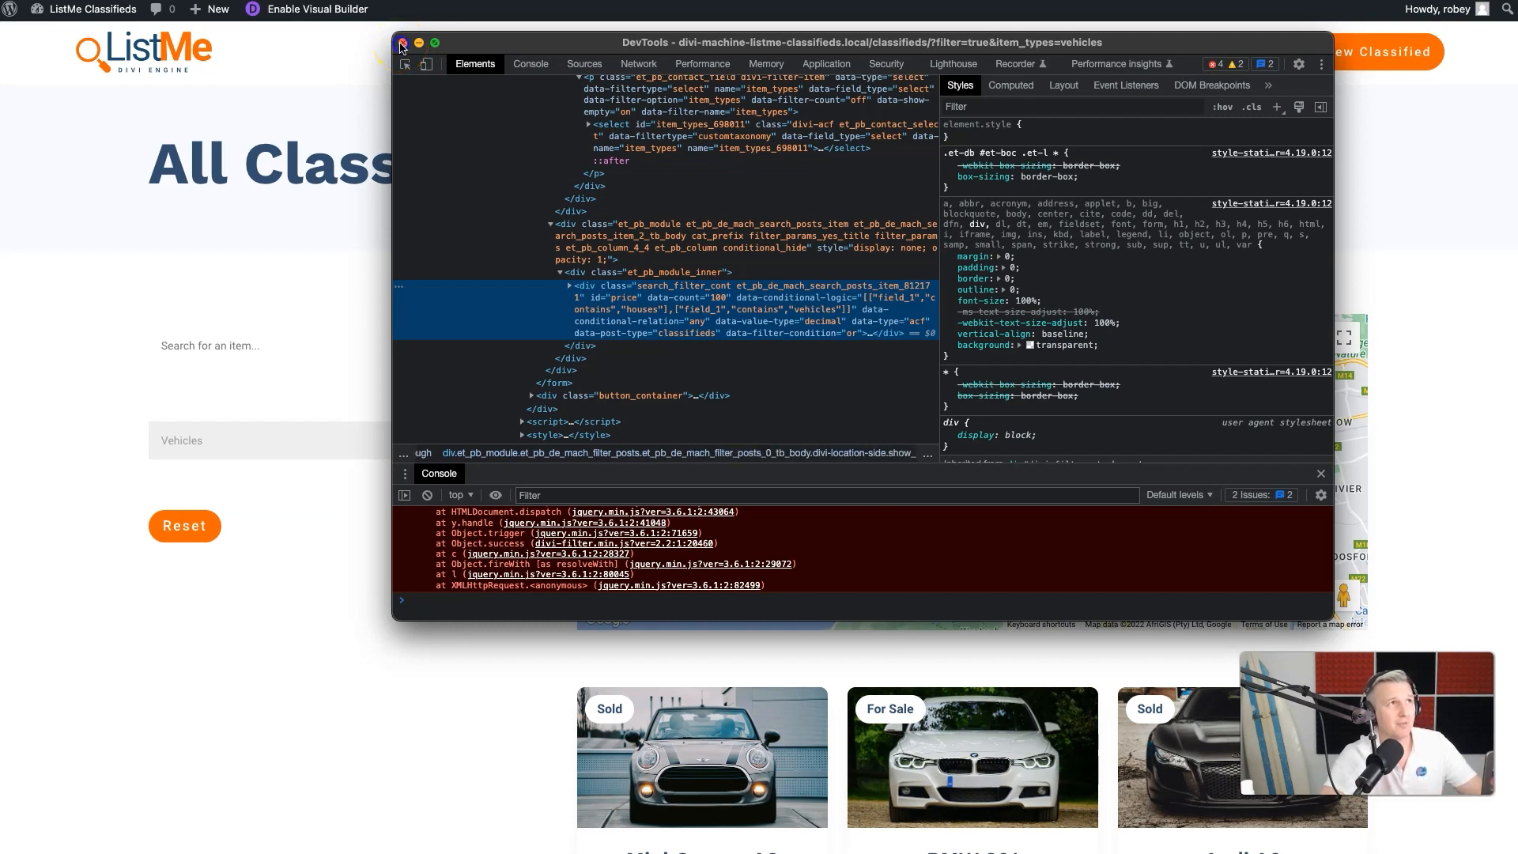
pyautogui.click(402, 45)
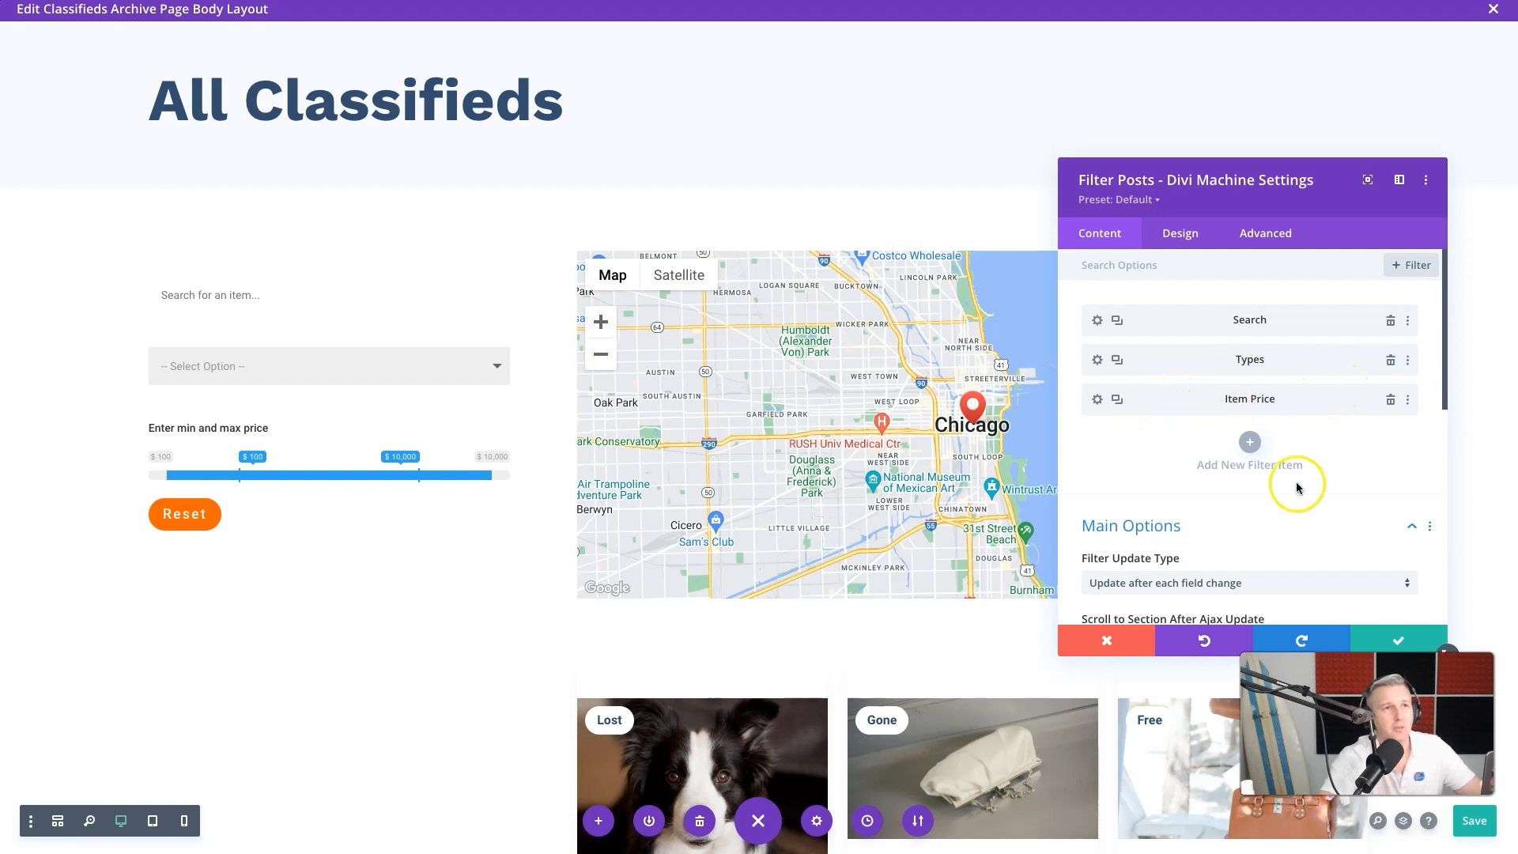
# Step: Add a new filter item with the admin name "DEL IT" to the Filter Posts module and apply it
pyautogui.click(1251, 443)
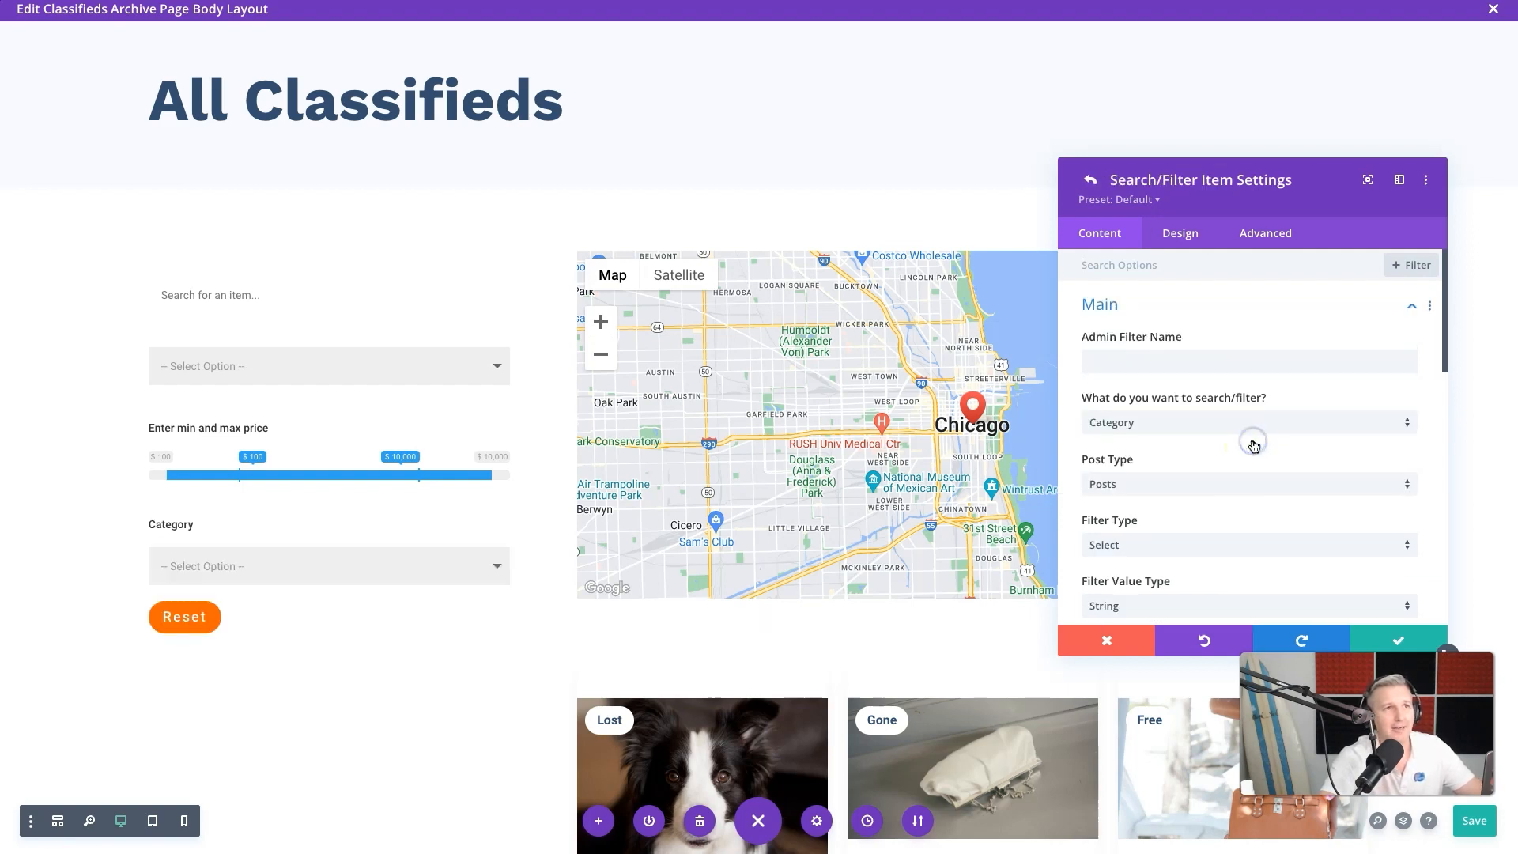
pyautogui.click(1193, 358)
pyautogui.write('DEL IT')
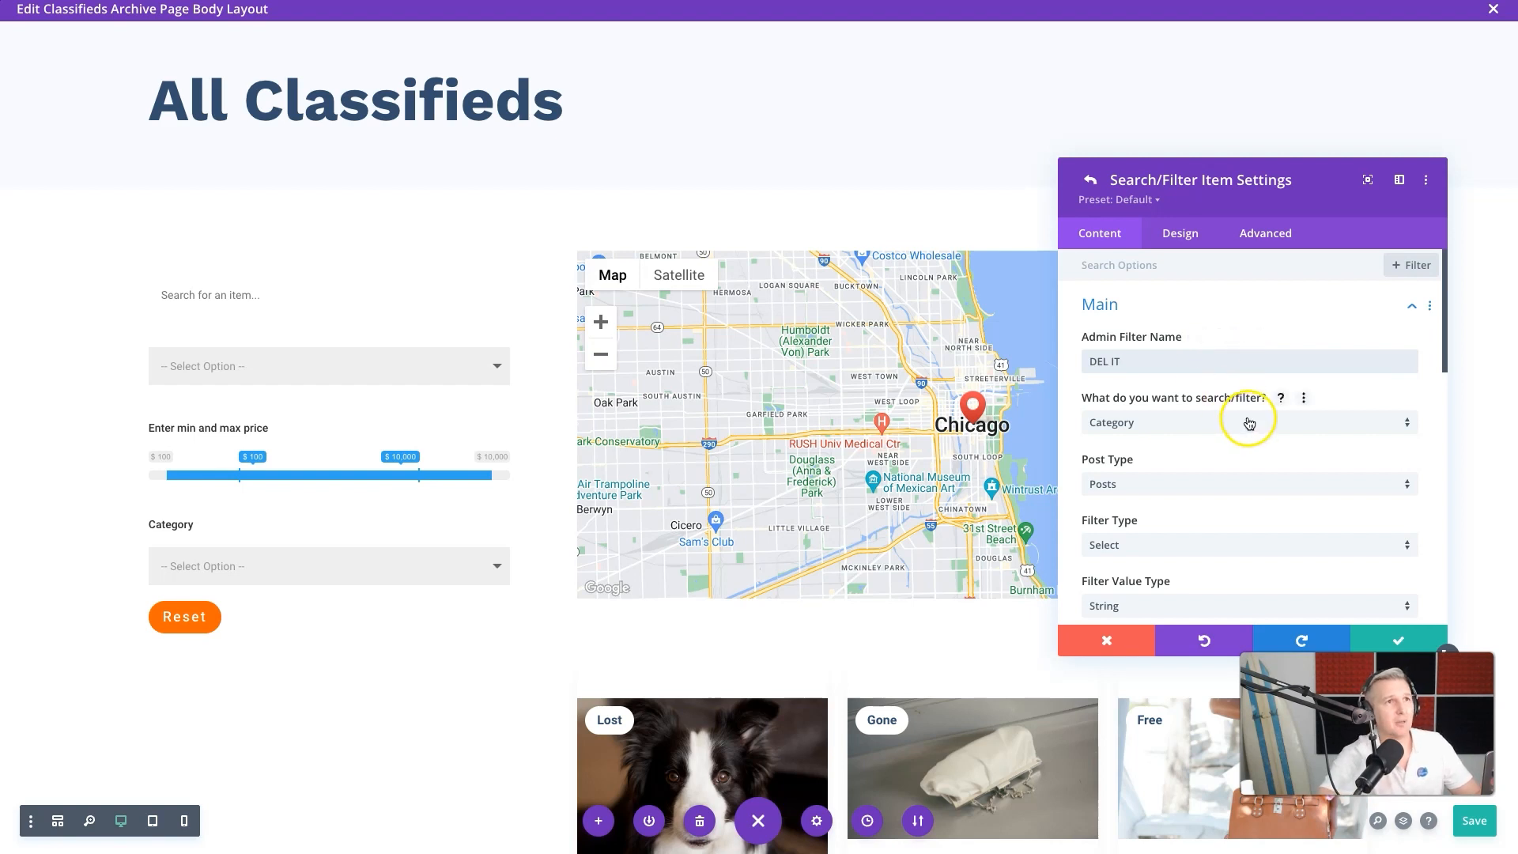
pyautogui.scroll(-2, 1103, 494)
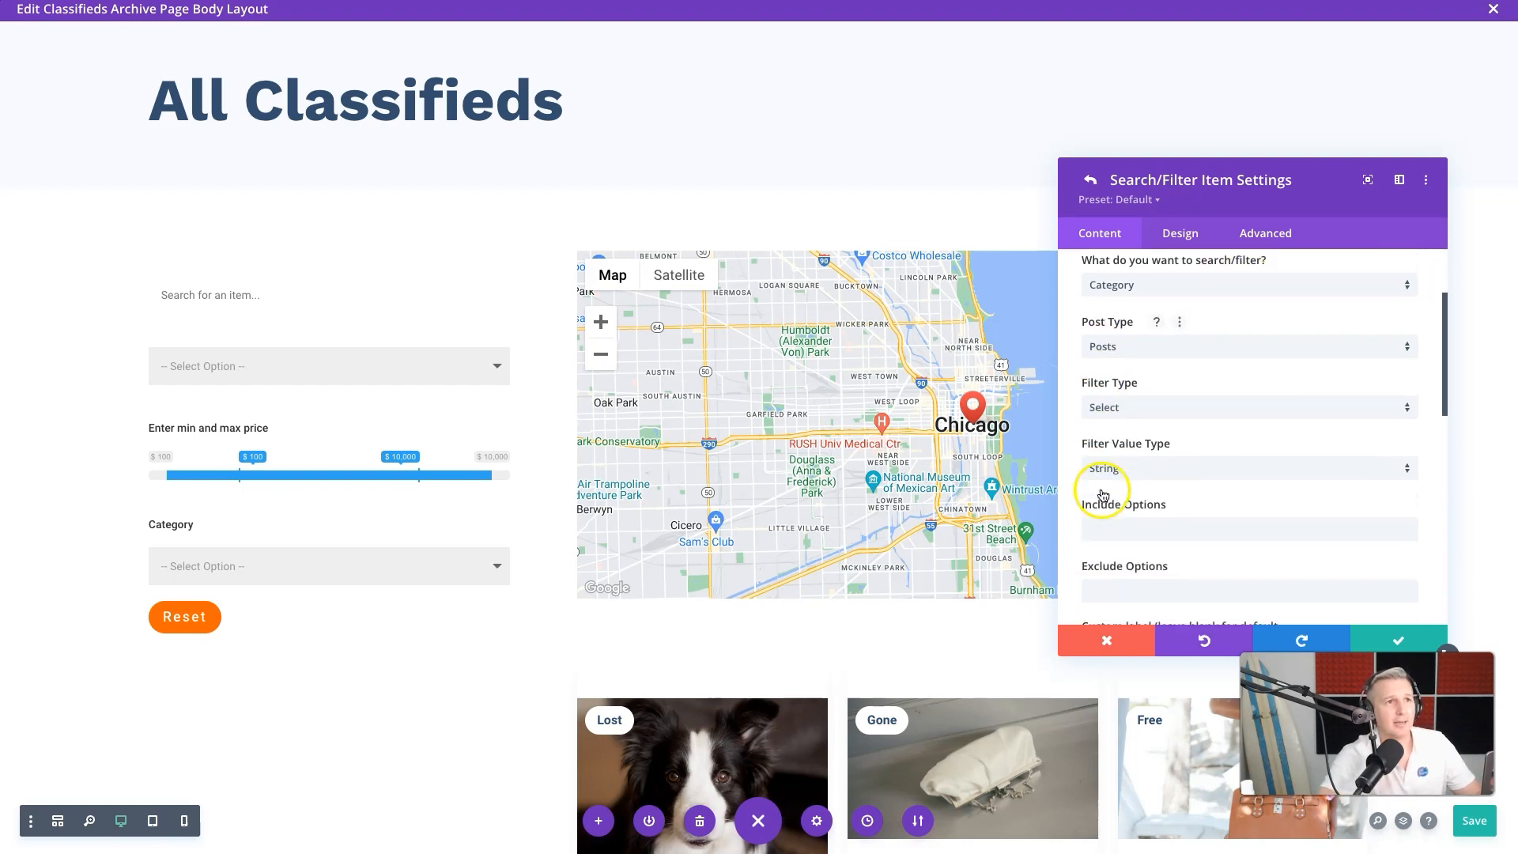
pyautogui.click(1395, 640)
pyautogui.scroll(5, 1181, 340)
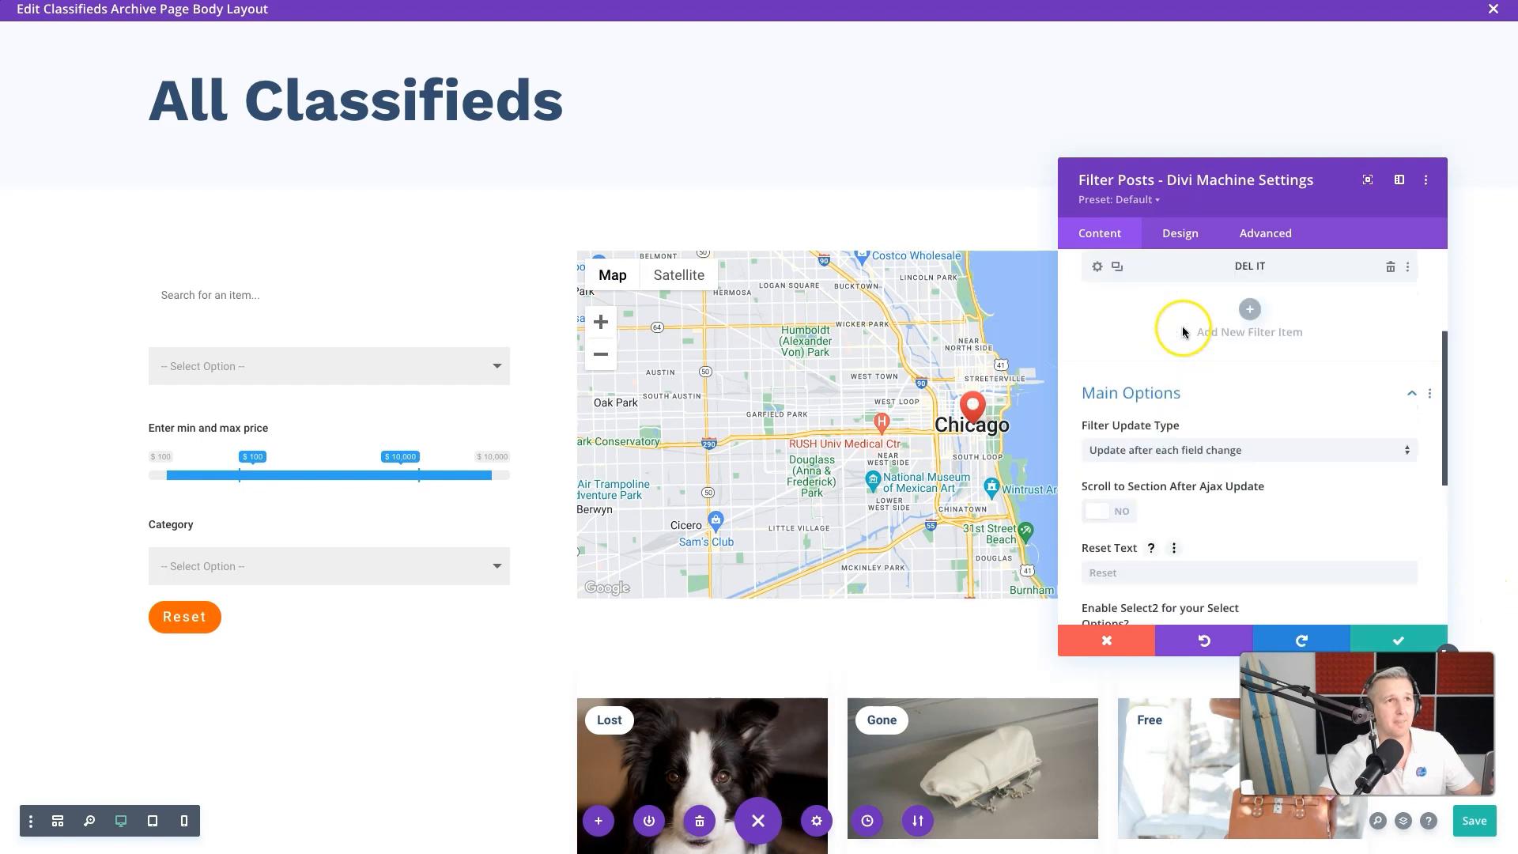
# Step: Open the Conditional Logic settings of the Item Price filter
pyautogui.click(1098, 399)
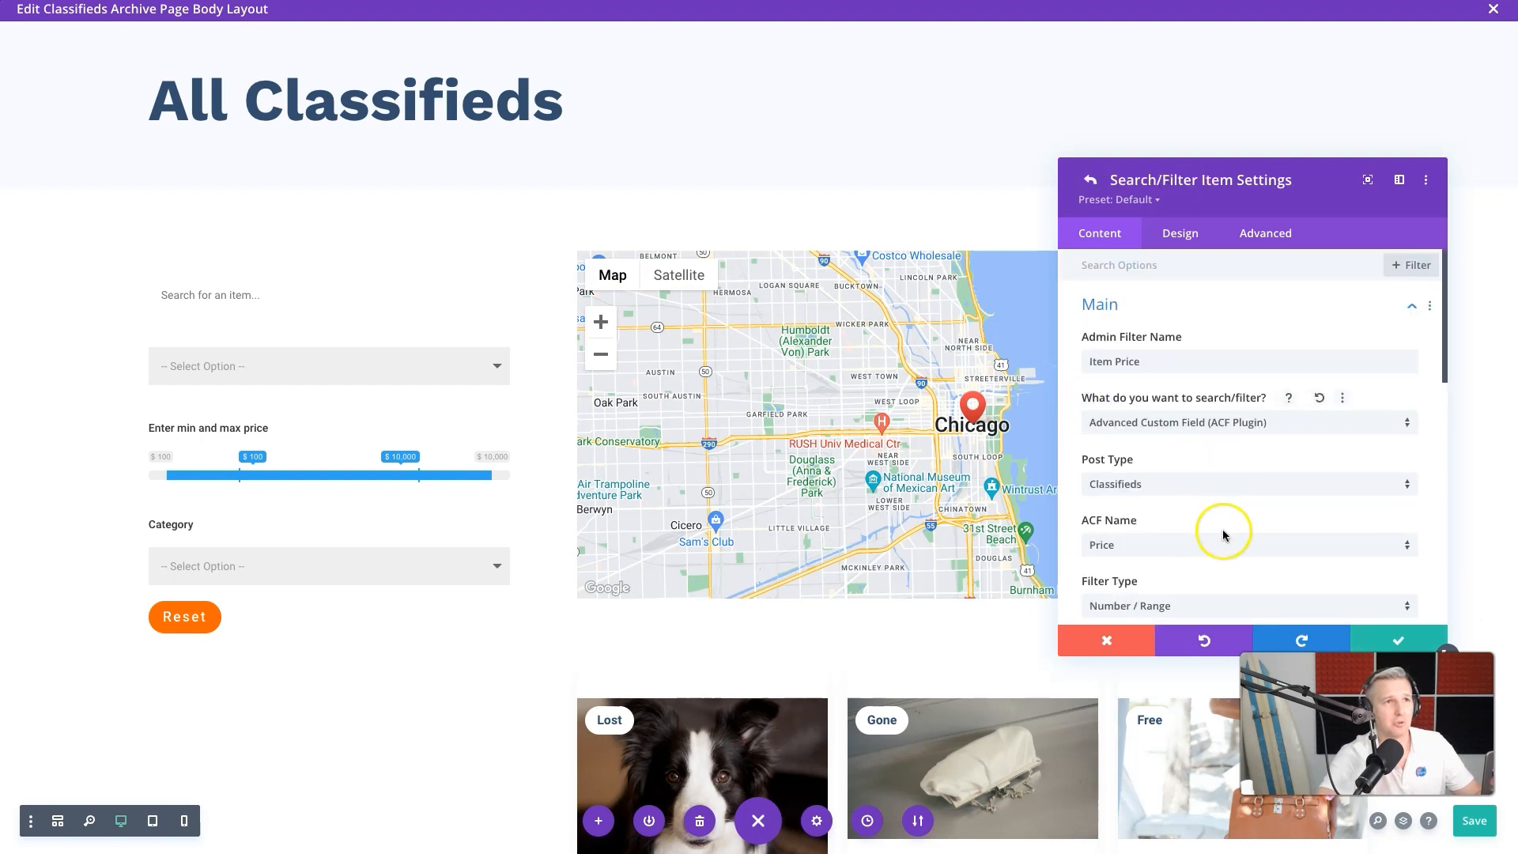
pyautogui.scroll(-5, 1222, 533)
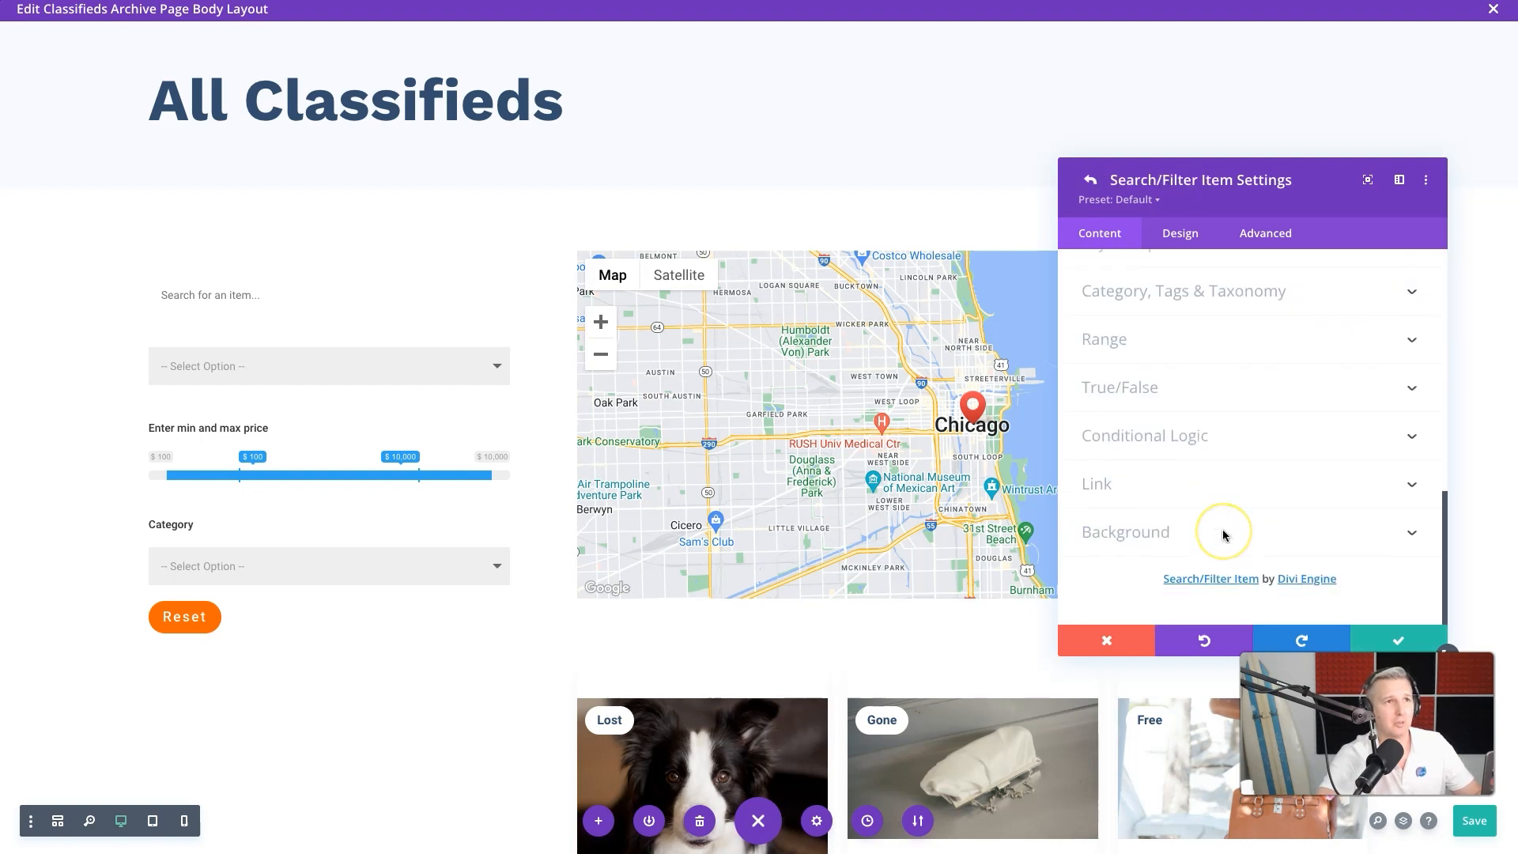
pyautogui.click(1189, 437)
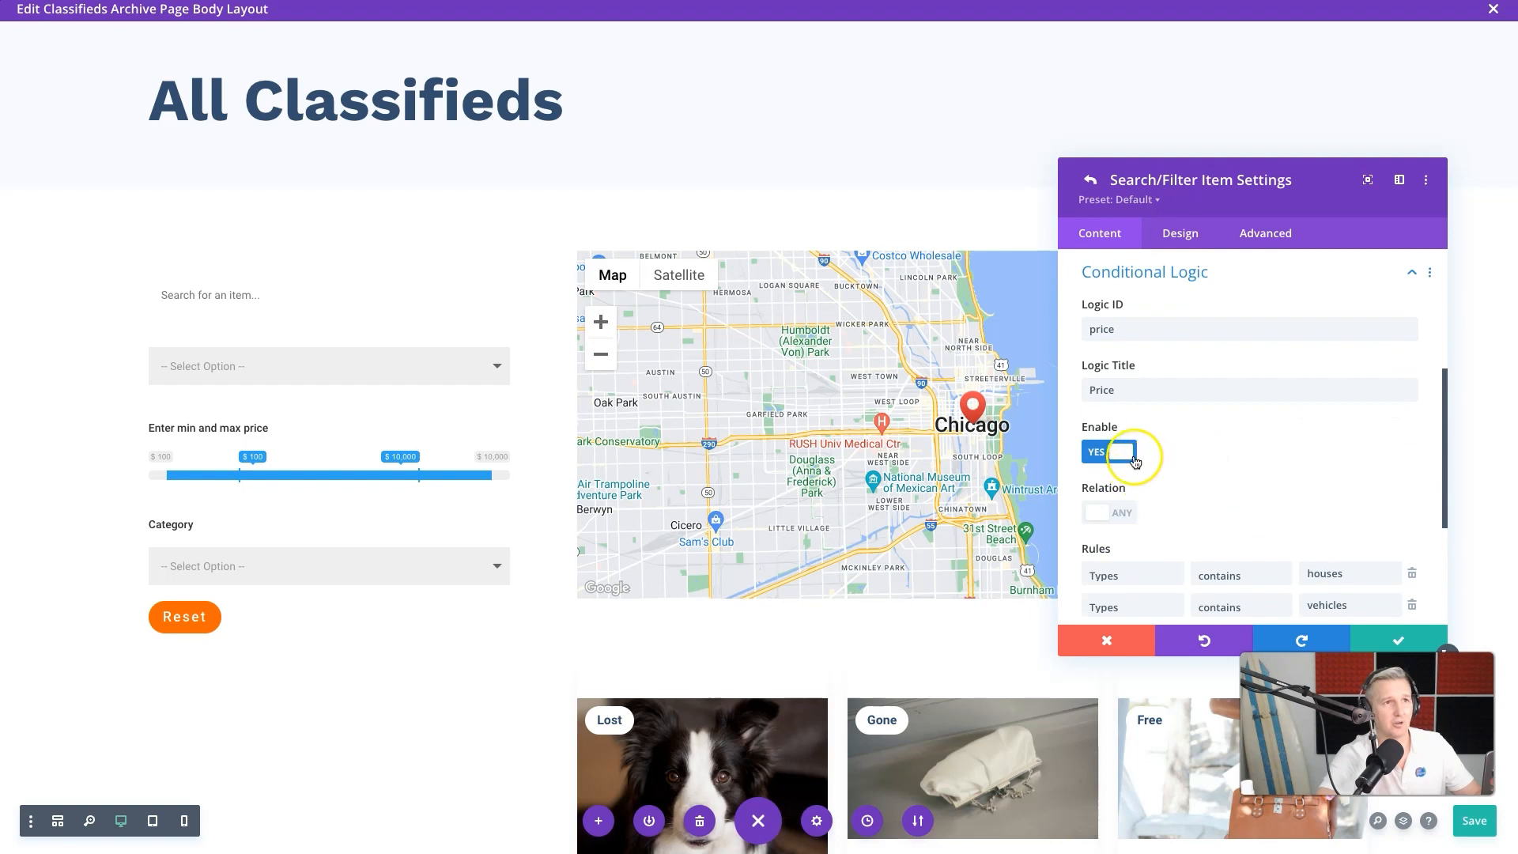
# Step: Turn off conditional logic for the price filter item and save the archive body layout
pyautogui.click(1118, 454)
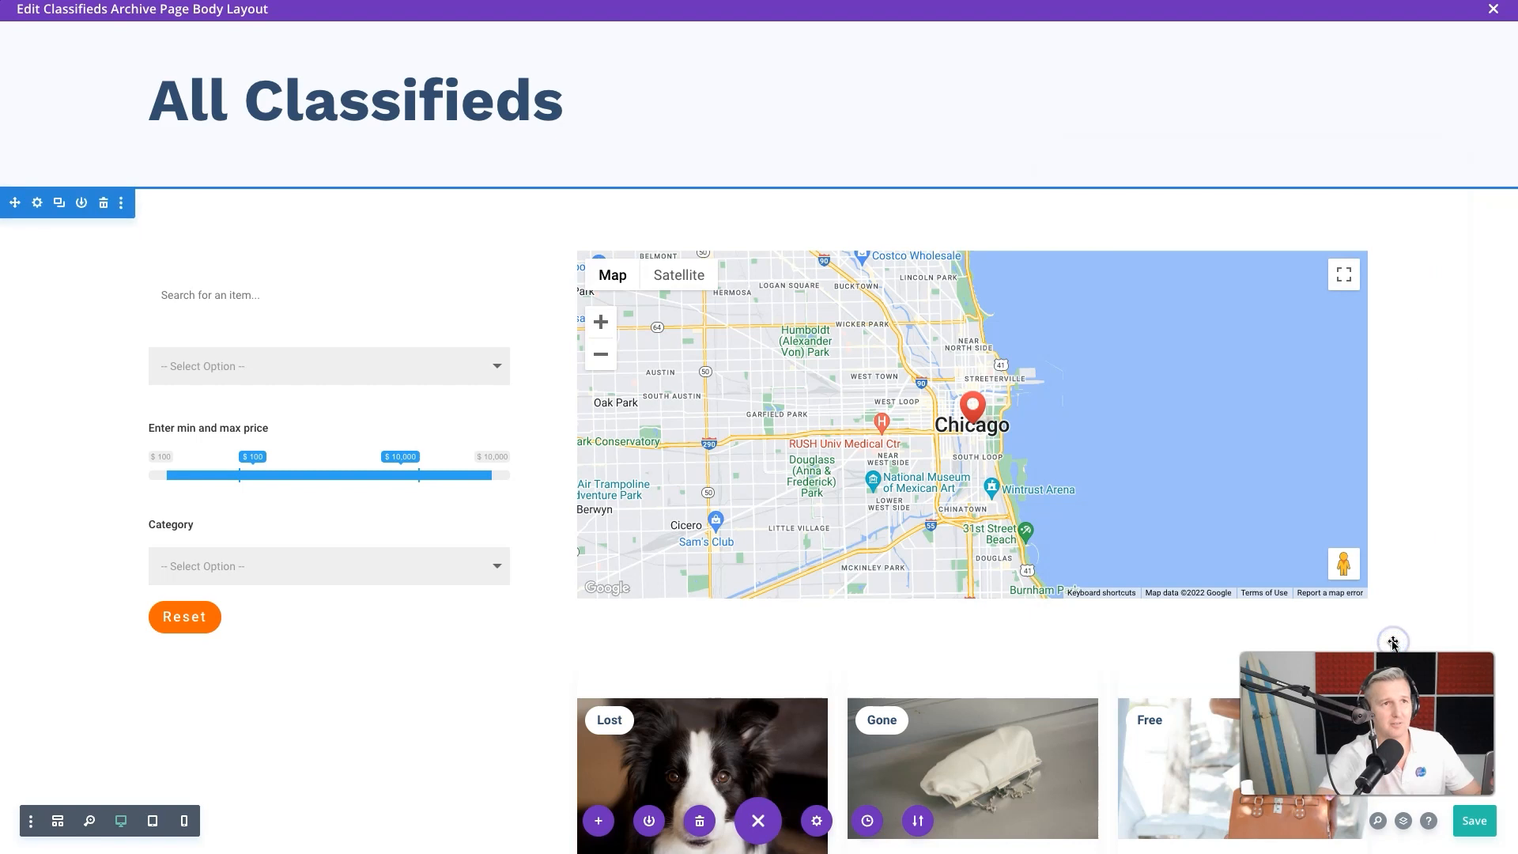
pyautogui.click(1478, 823)
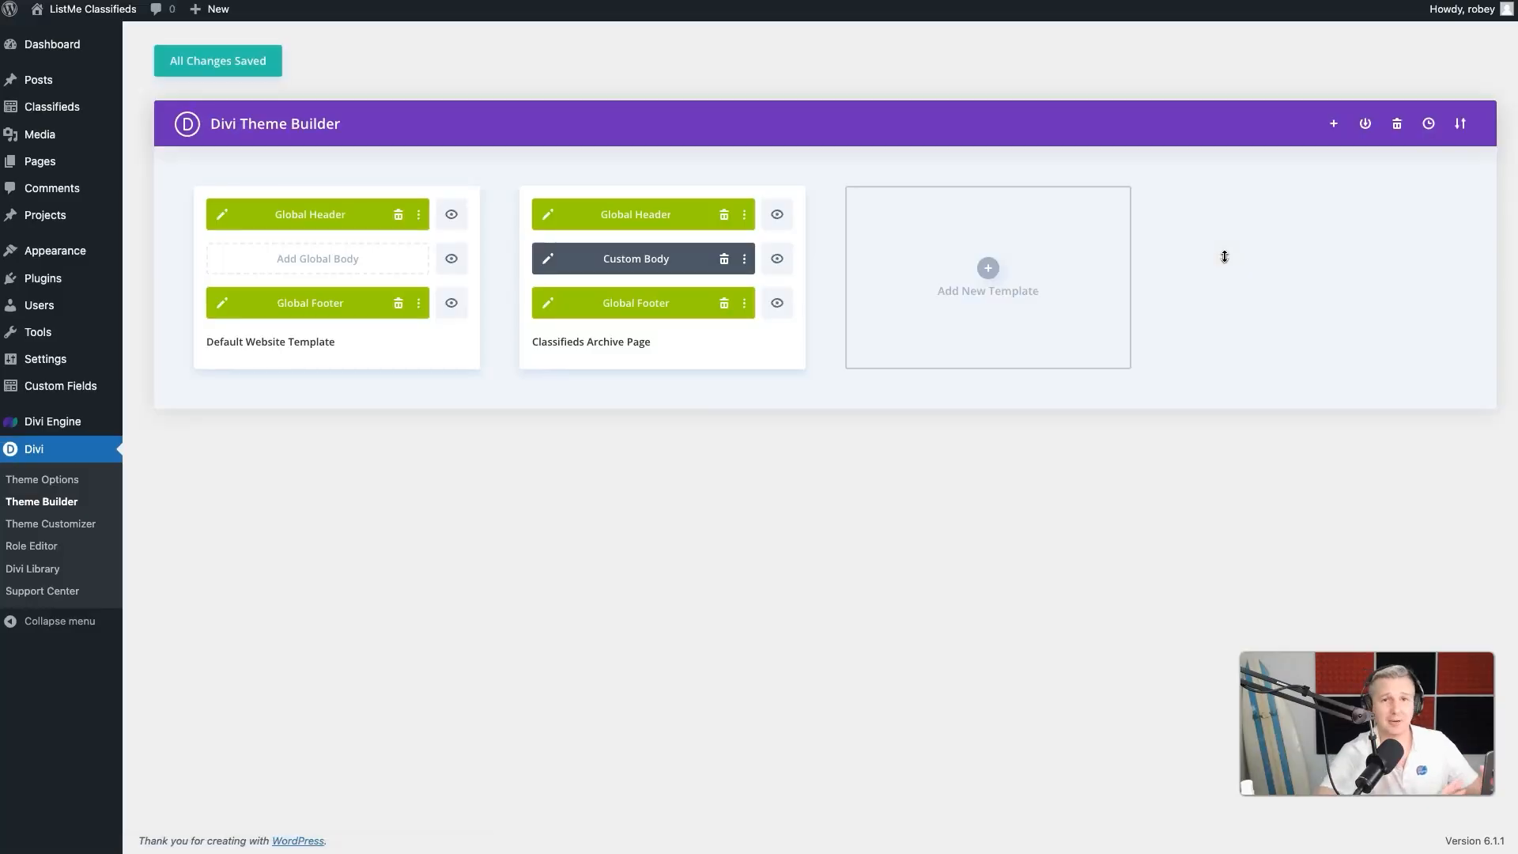
# Step: Reopen the Classifieds Archive Page custom body and delete the DEL IT item from the Filter Posts module
pyautogui.click(547, 259)
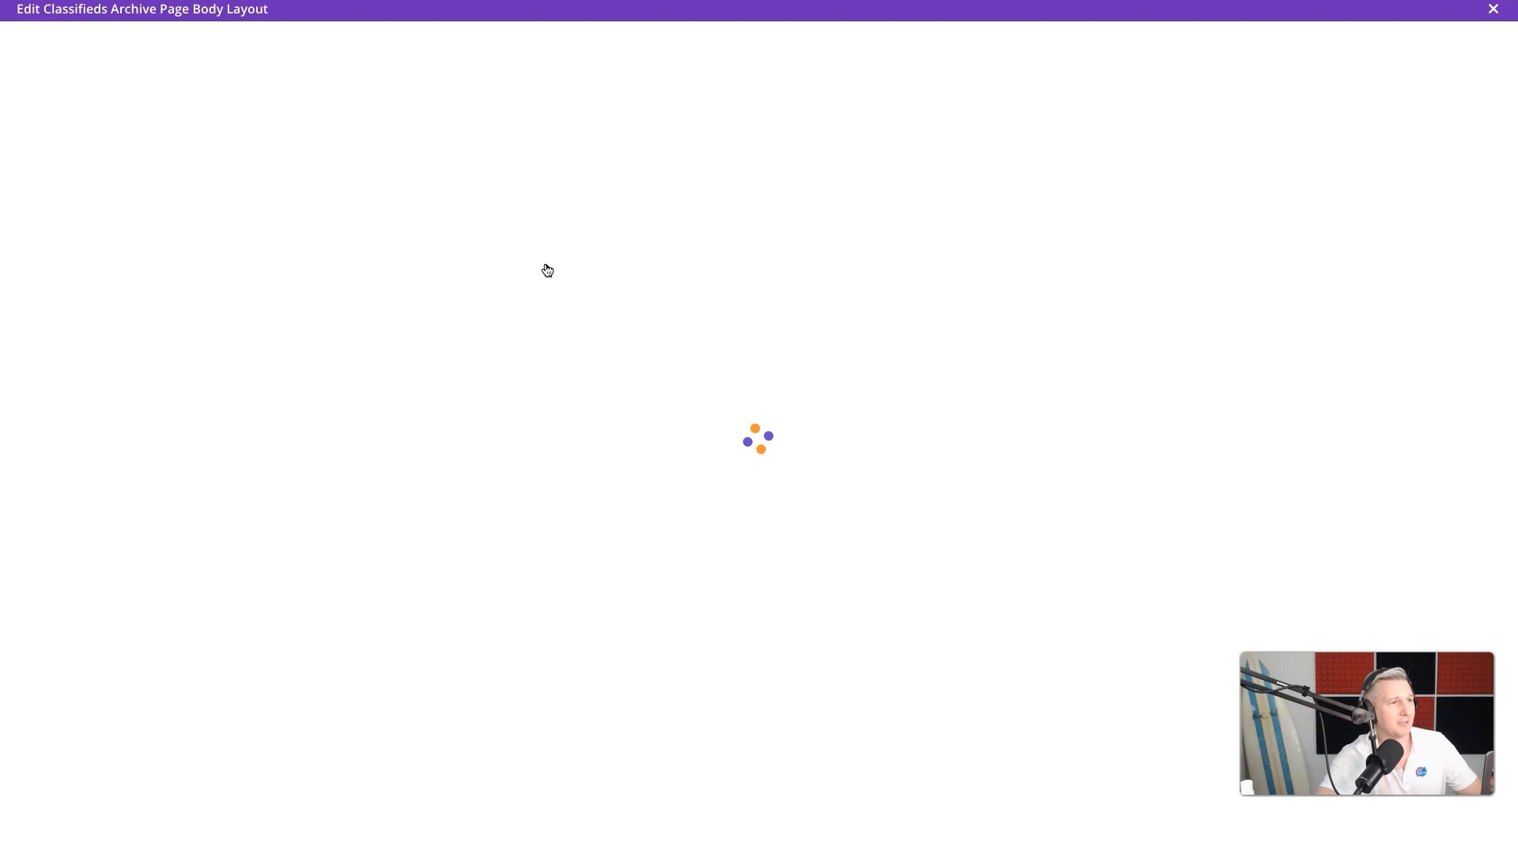
pyautogui.click(302, 301)
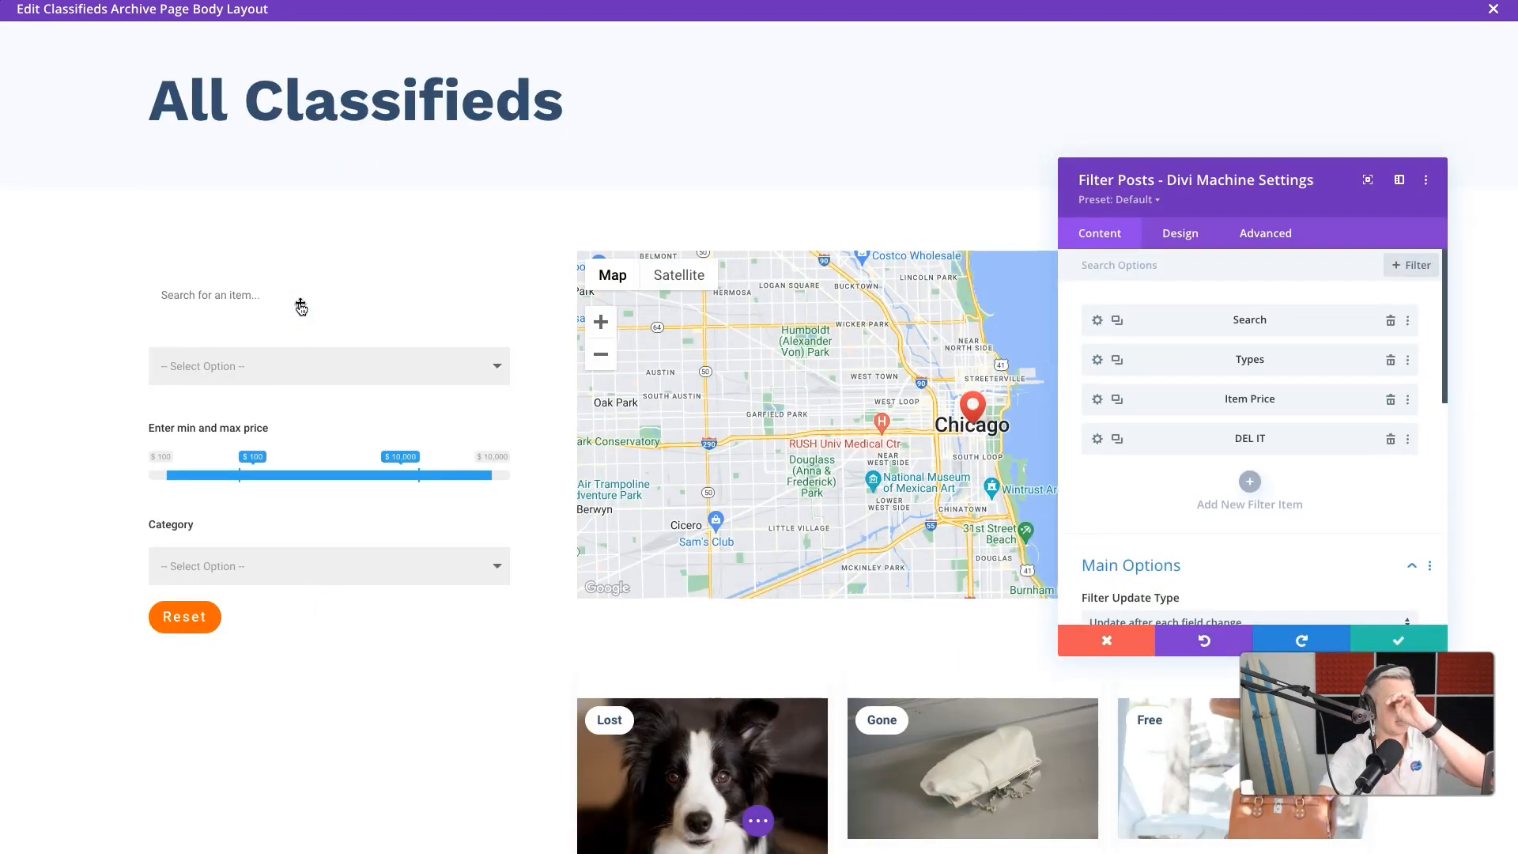
pyautogui.click(1391, 439)
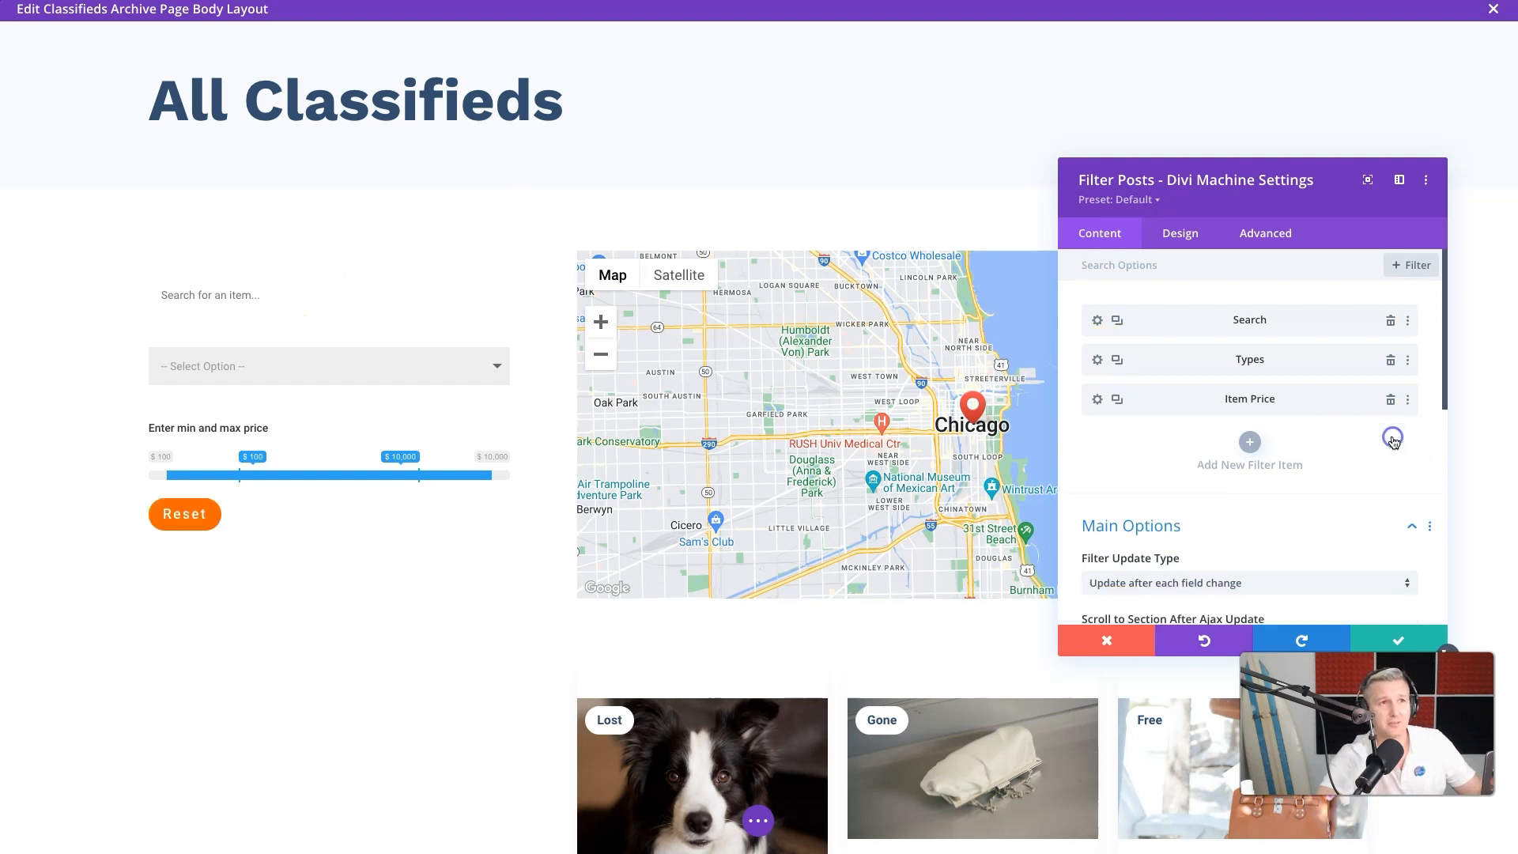
# Step: Enable conditional logic on the Item Price filter with the rule Types equals houses
pyautogui.click(1097, 399)
pyautogui.scroll(-10, 1236, 583)
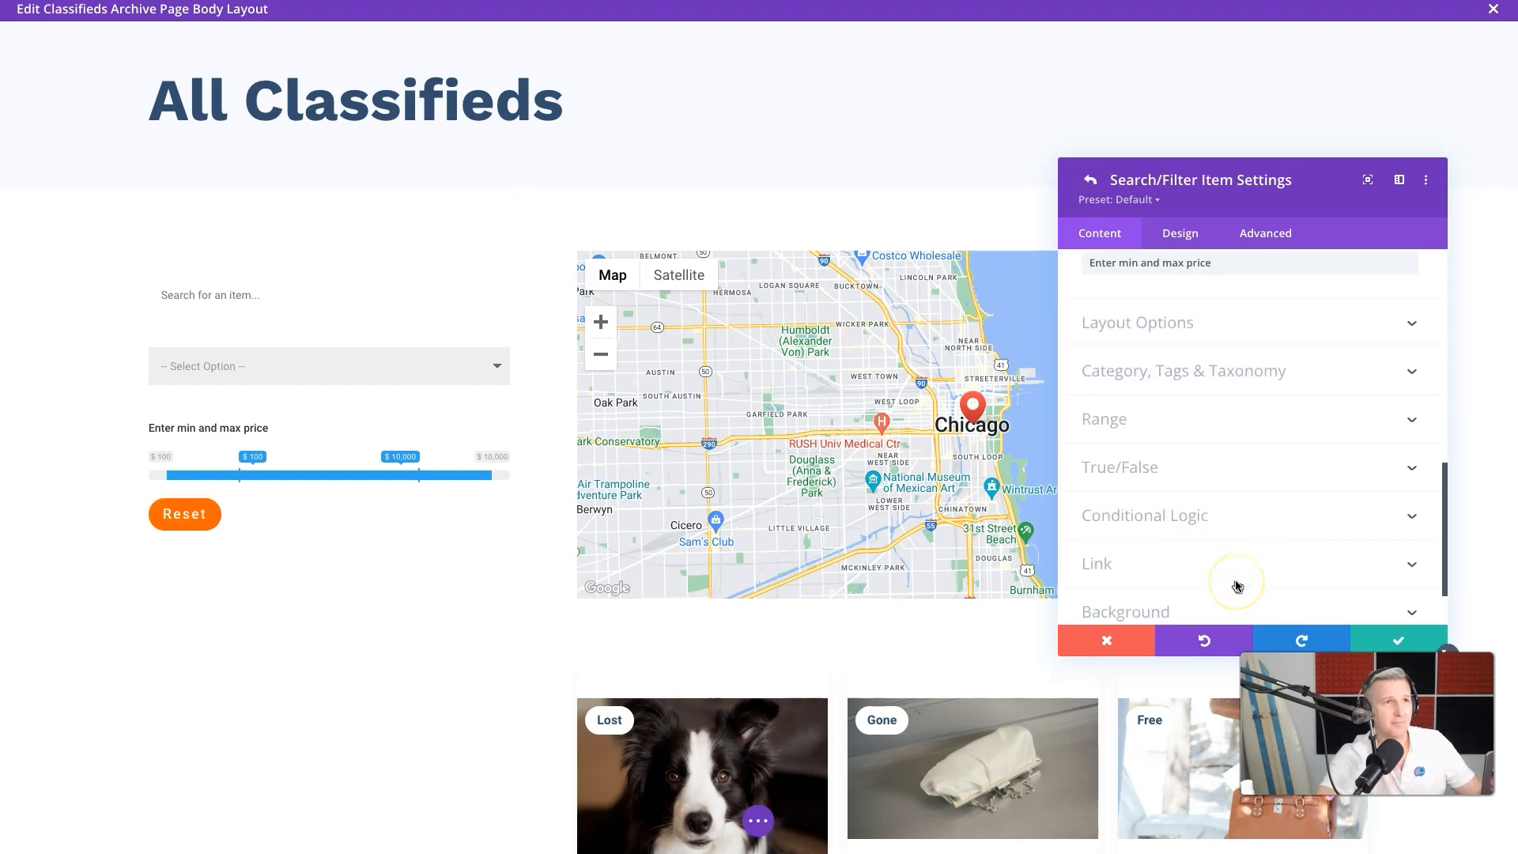
pyautogui.click(1172, 516)
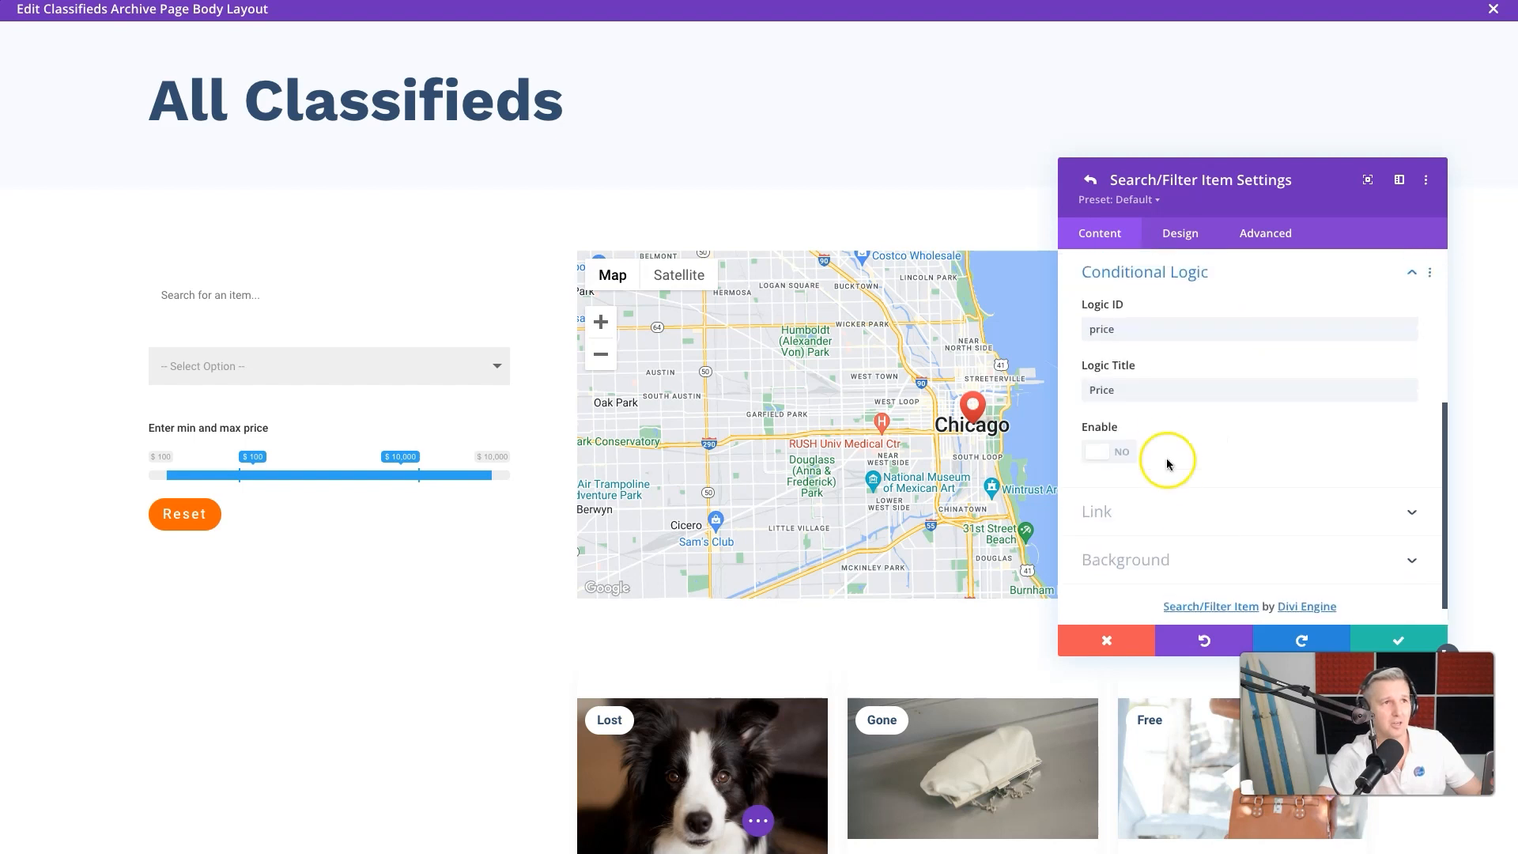
pyautogui.click(1127, 450)
pyautogui.scroll(-2, 1265, 492)
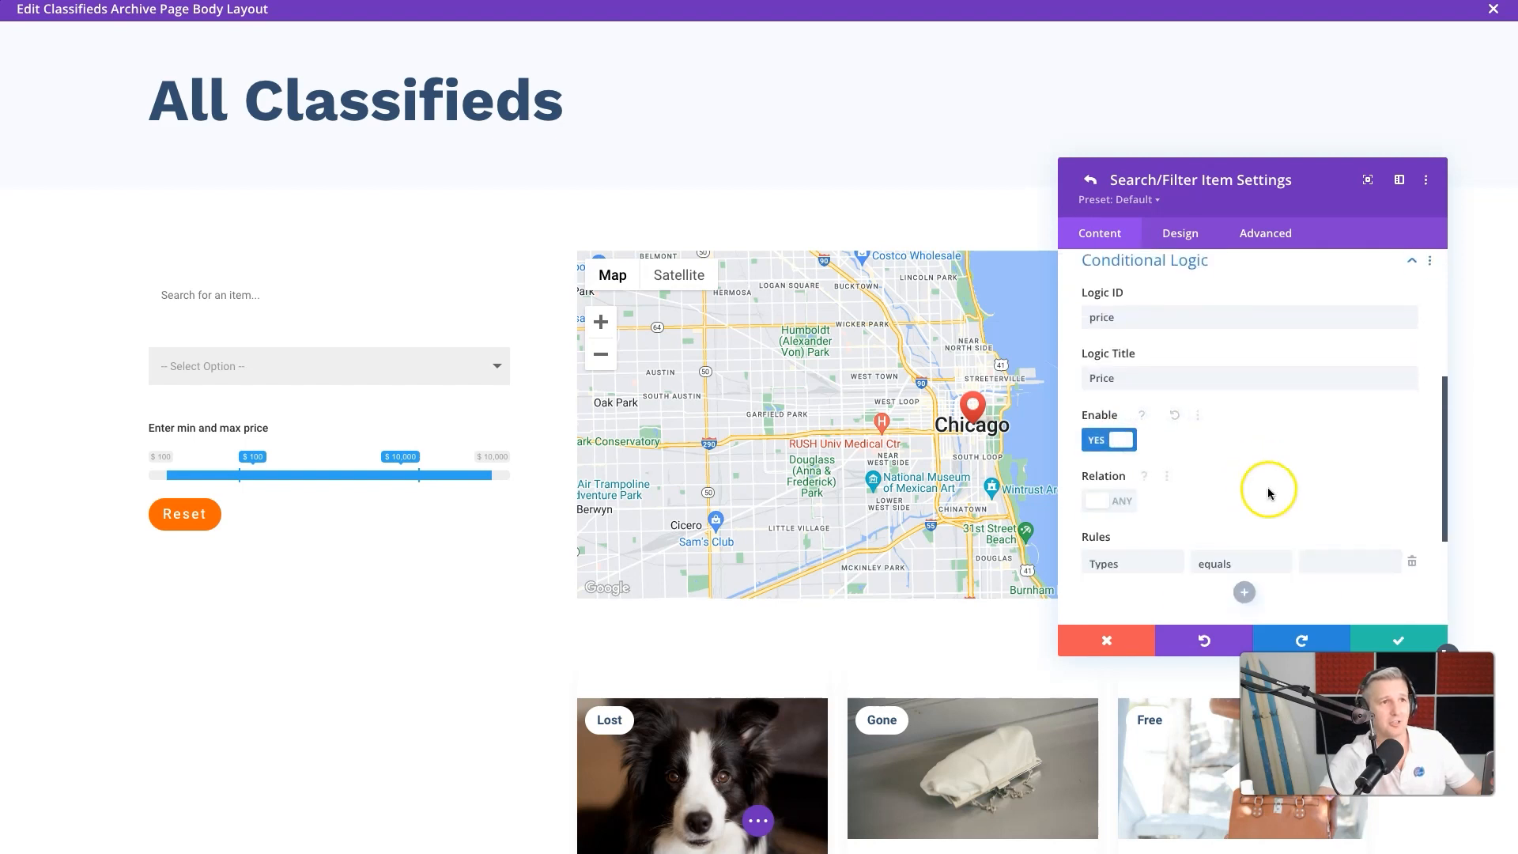
pyautogui.click(1339, 477)
pyautogui.write('houses')
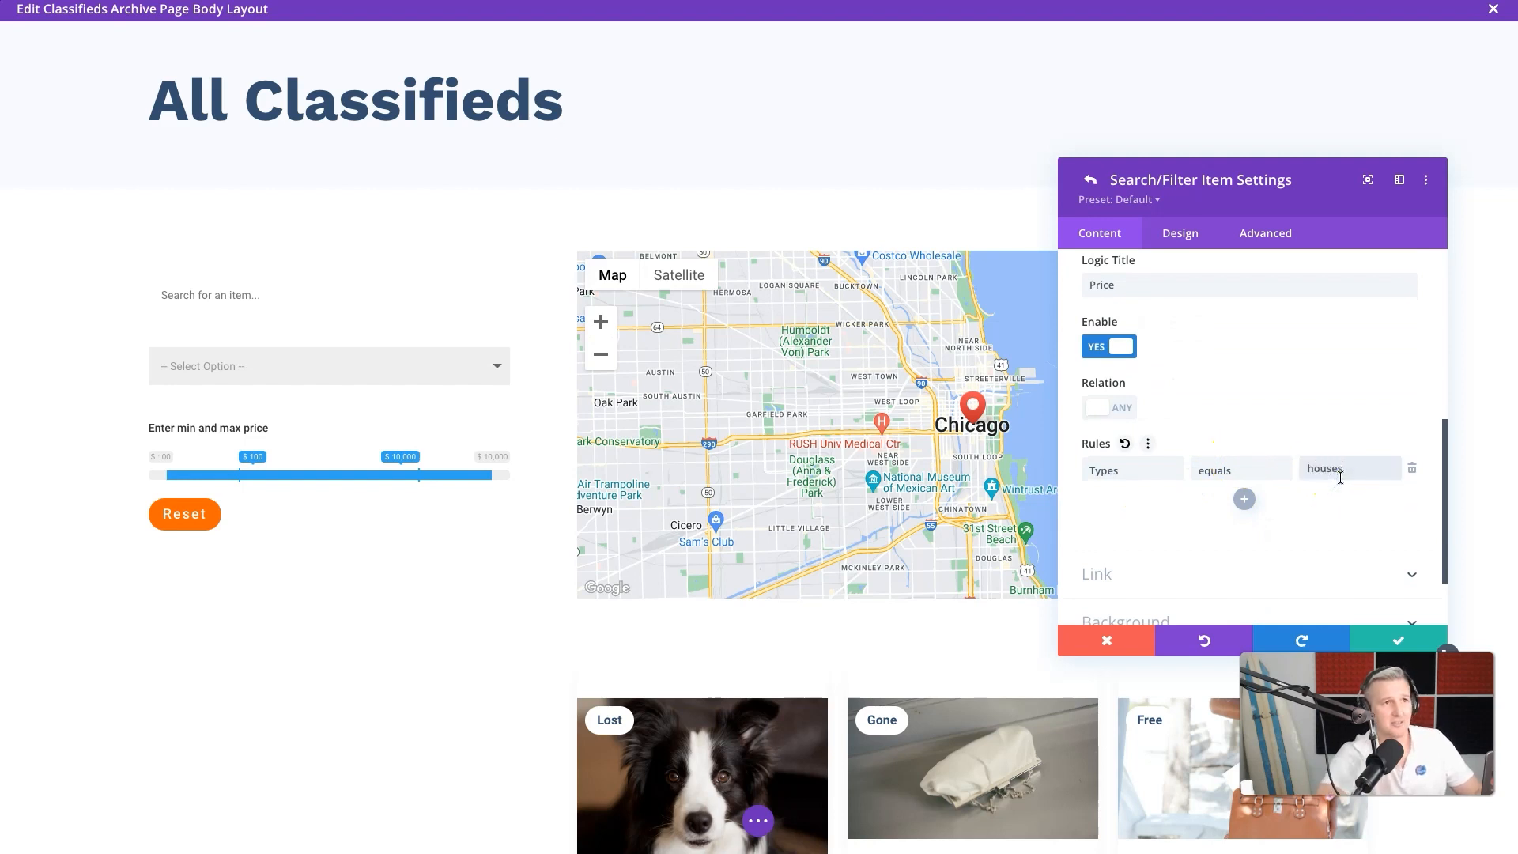
# Step: Add a second Item Price rule, Types equals vehicles, and save the layout
pyautogui.click(1103, 470)
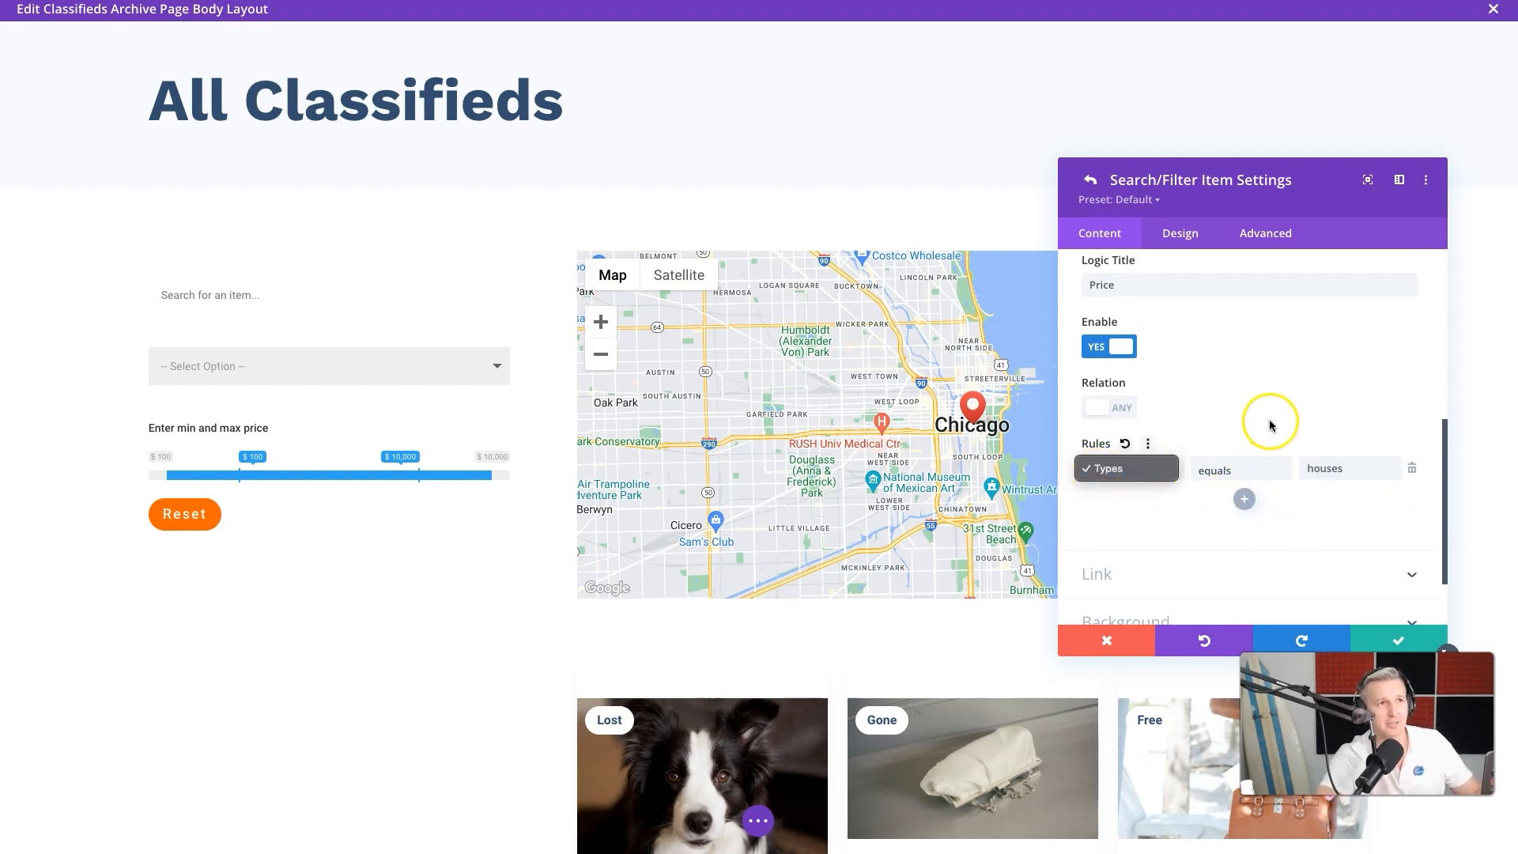
pyautogui.click(1244, 498)
pyautogui.click(1340, 498)
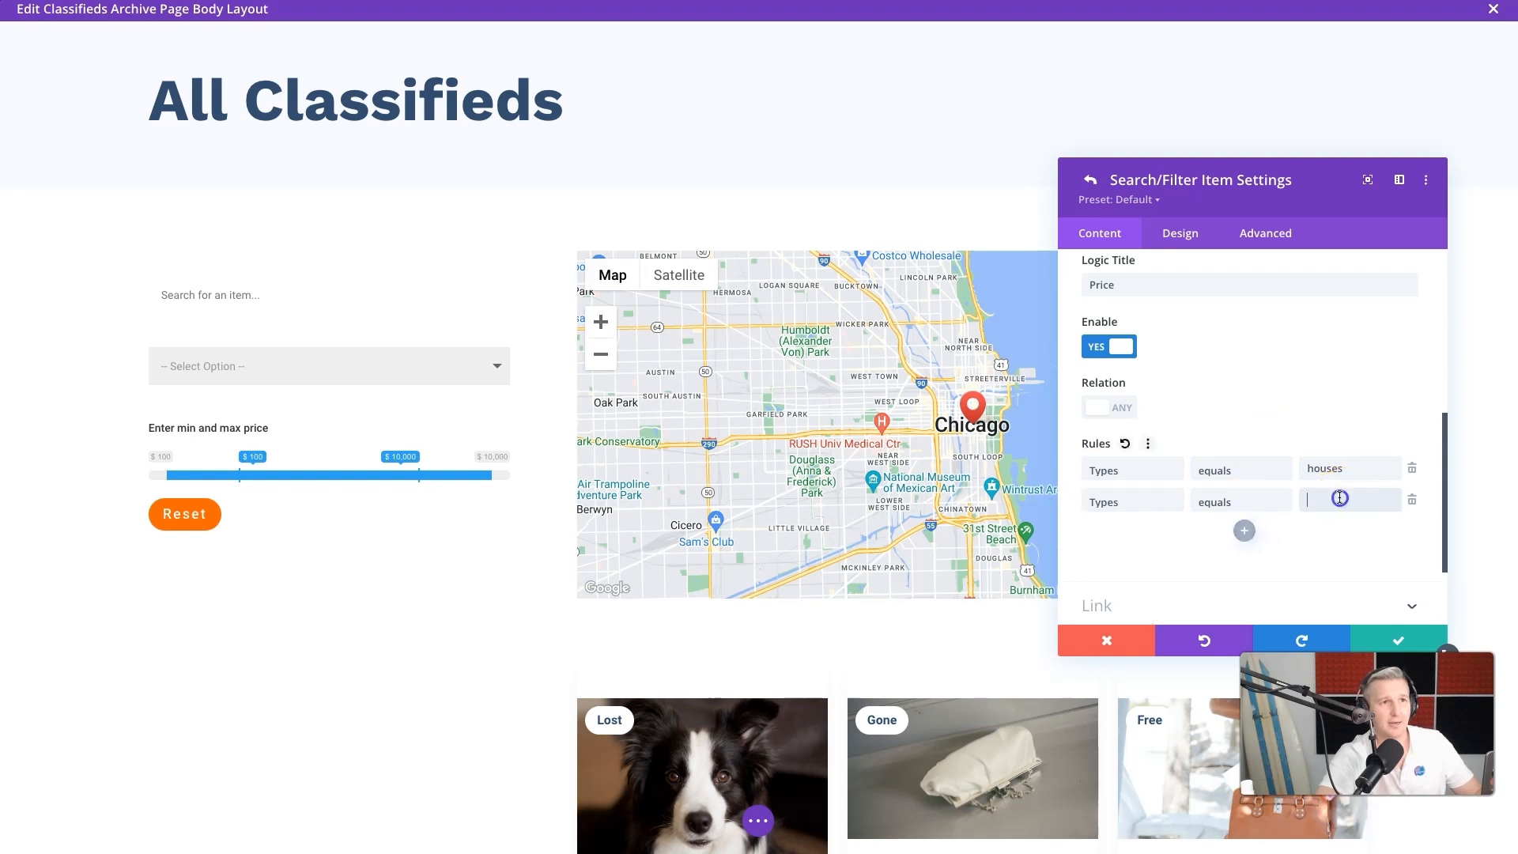
pyautogui.write('cles')
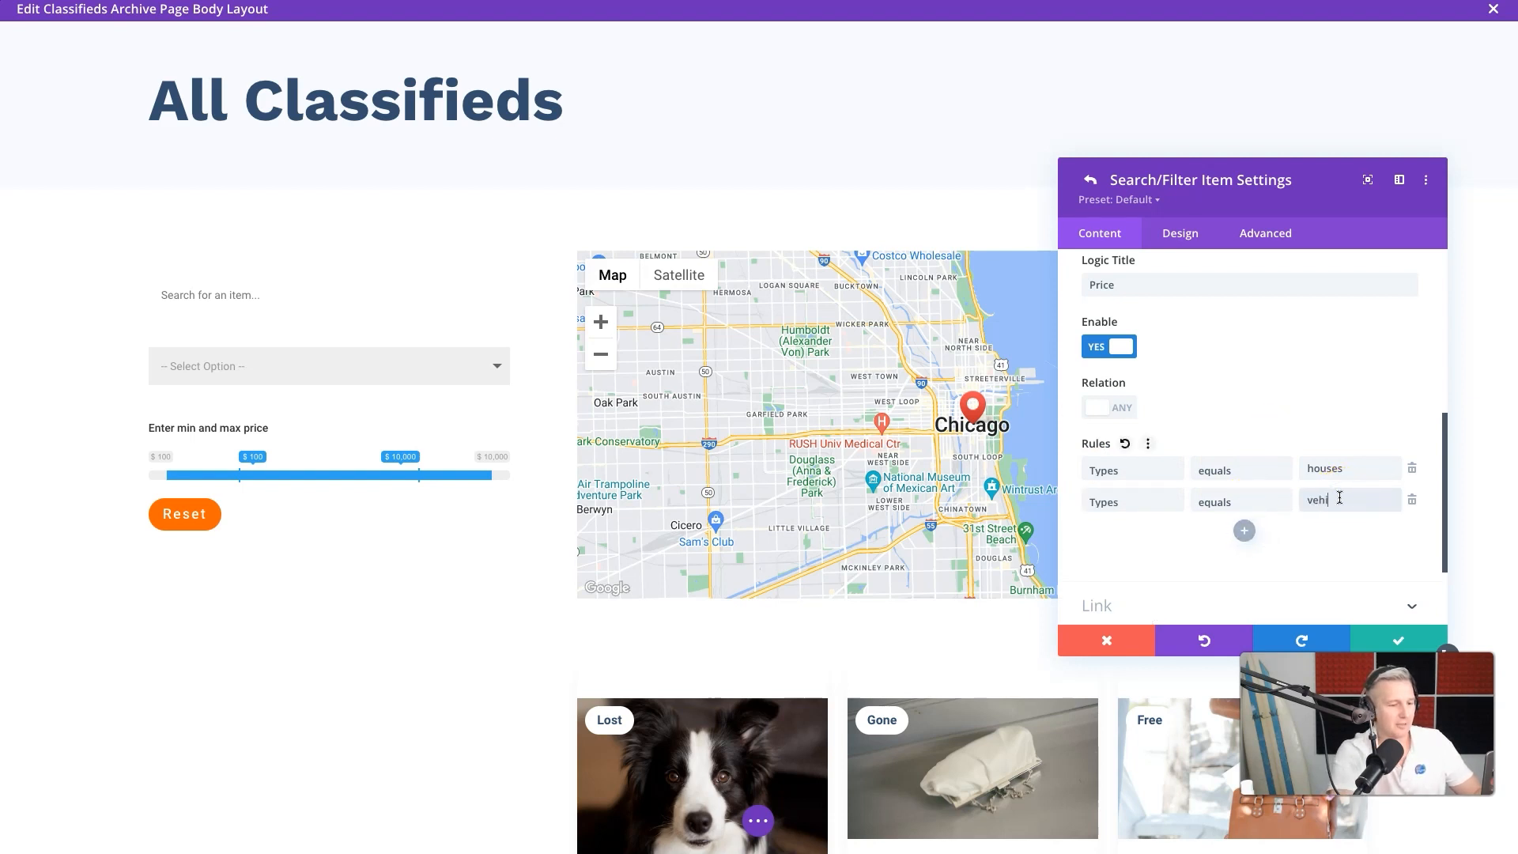
pyautogui.click(1387, 642)
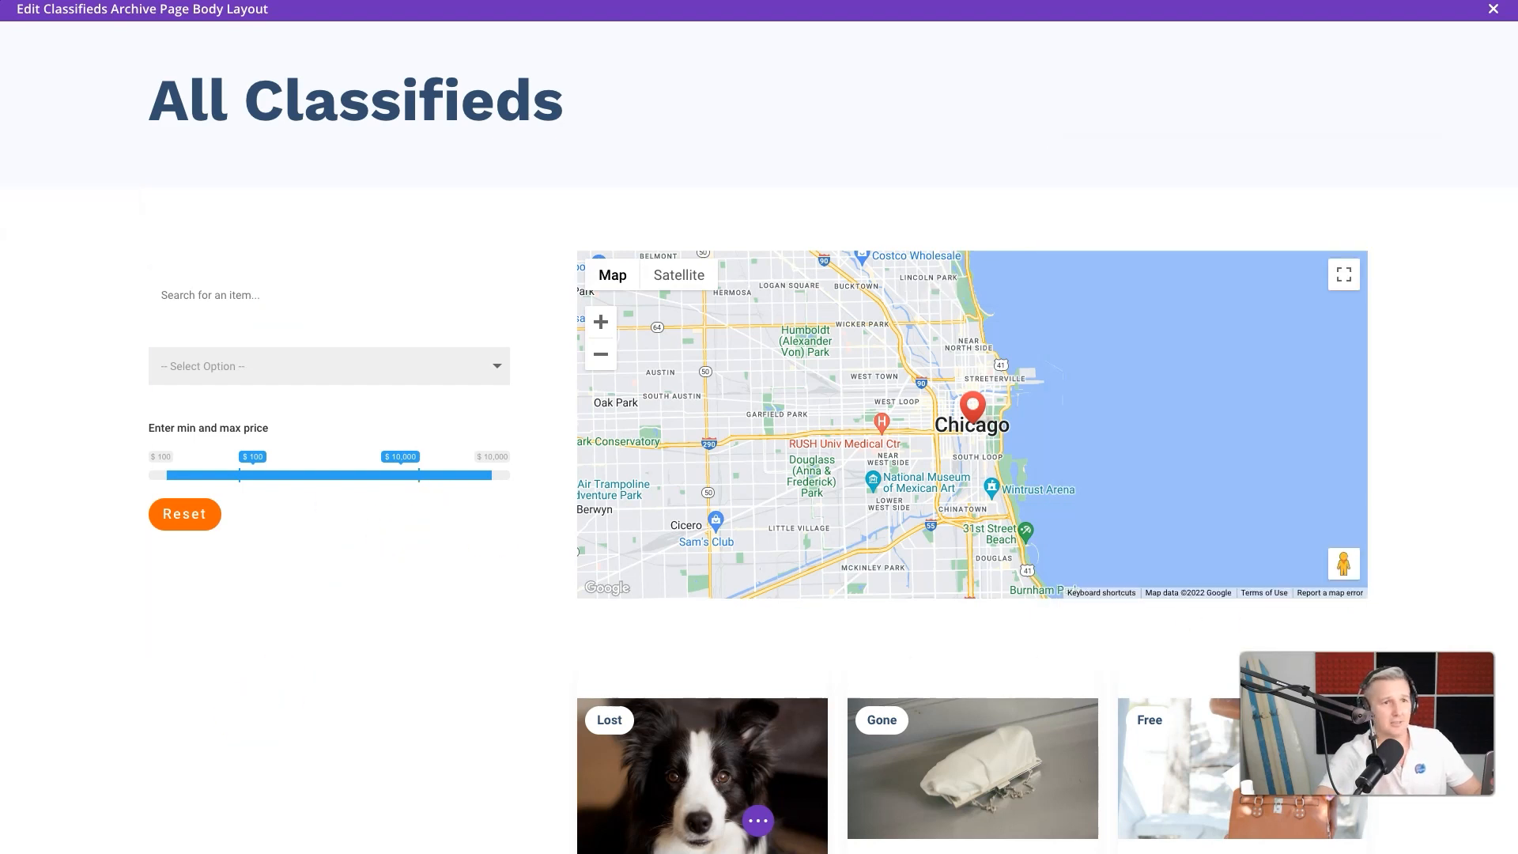
pyautogui.click(757, 820)
pyautogui.click(1465, 822)
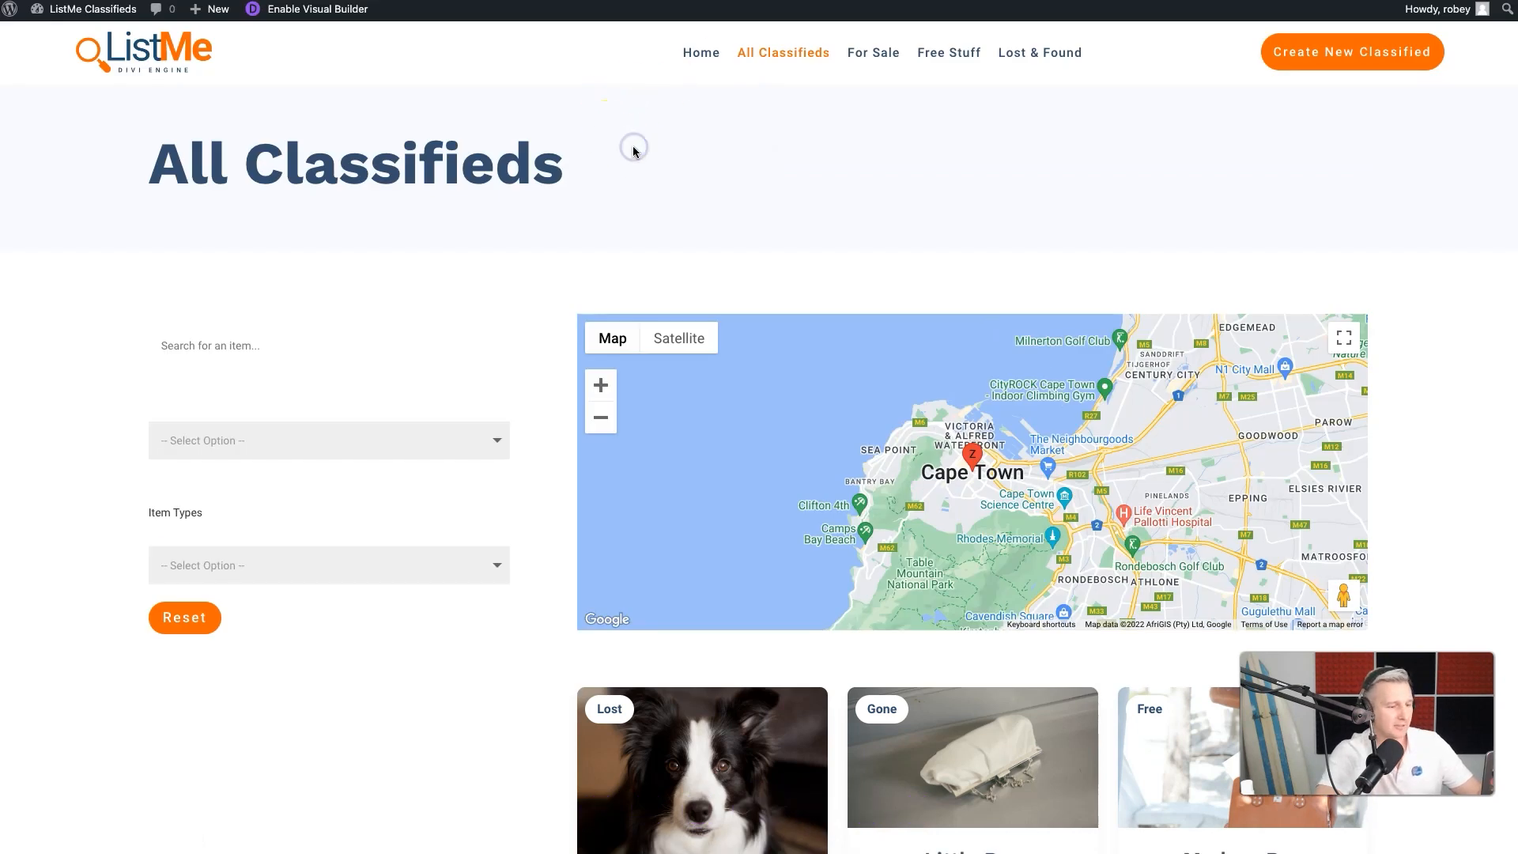
# Step: Reload the All Classifieds page, reset the filters and choose Vehicles as the item type to test the price filter
pyautogui.press('super+r')
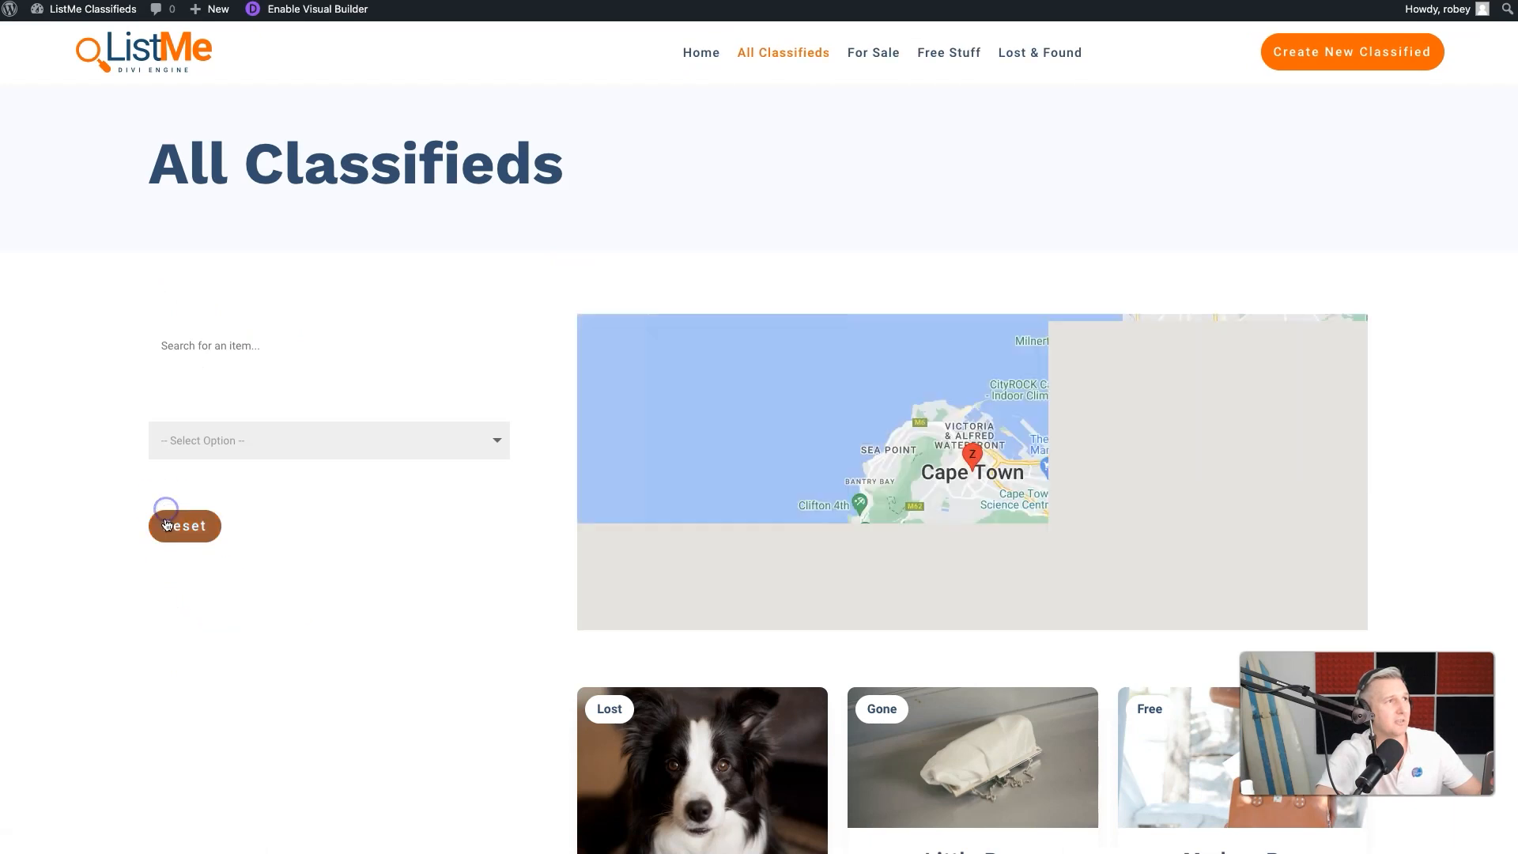
pyautogui.click(167, 518)
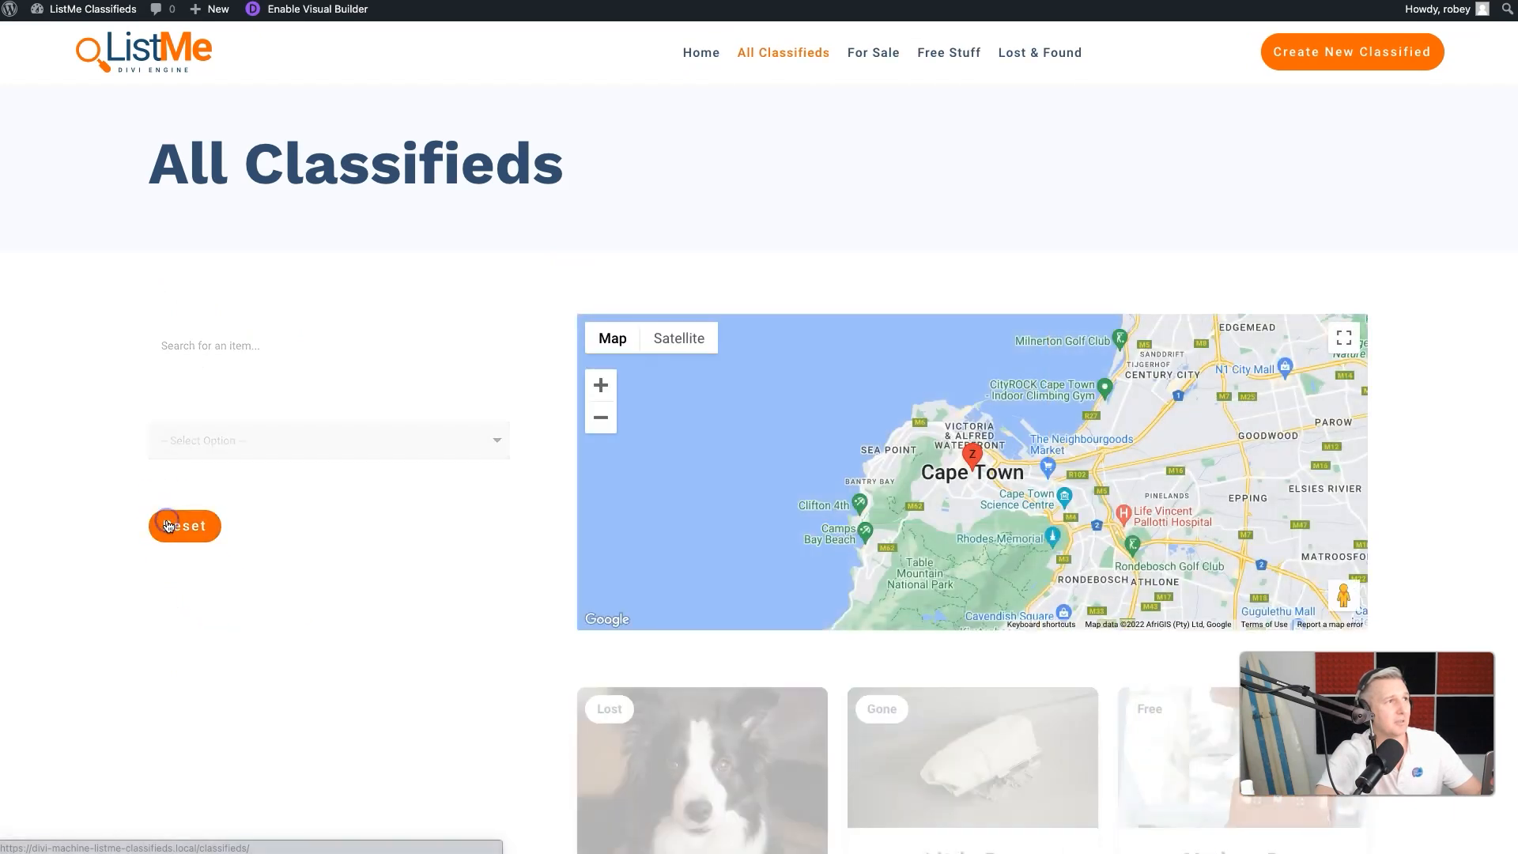
pyautogui.click(288, 441)
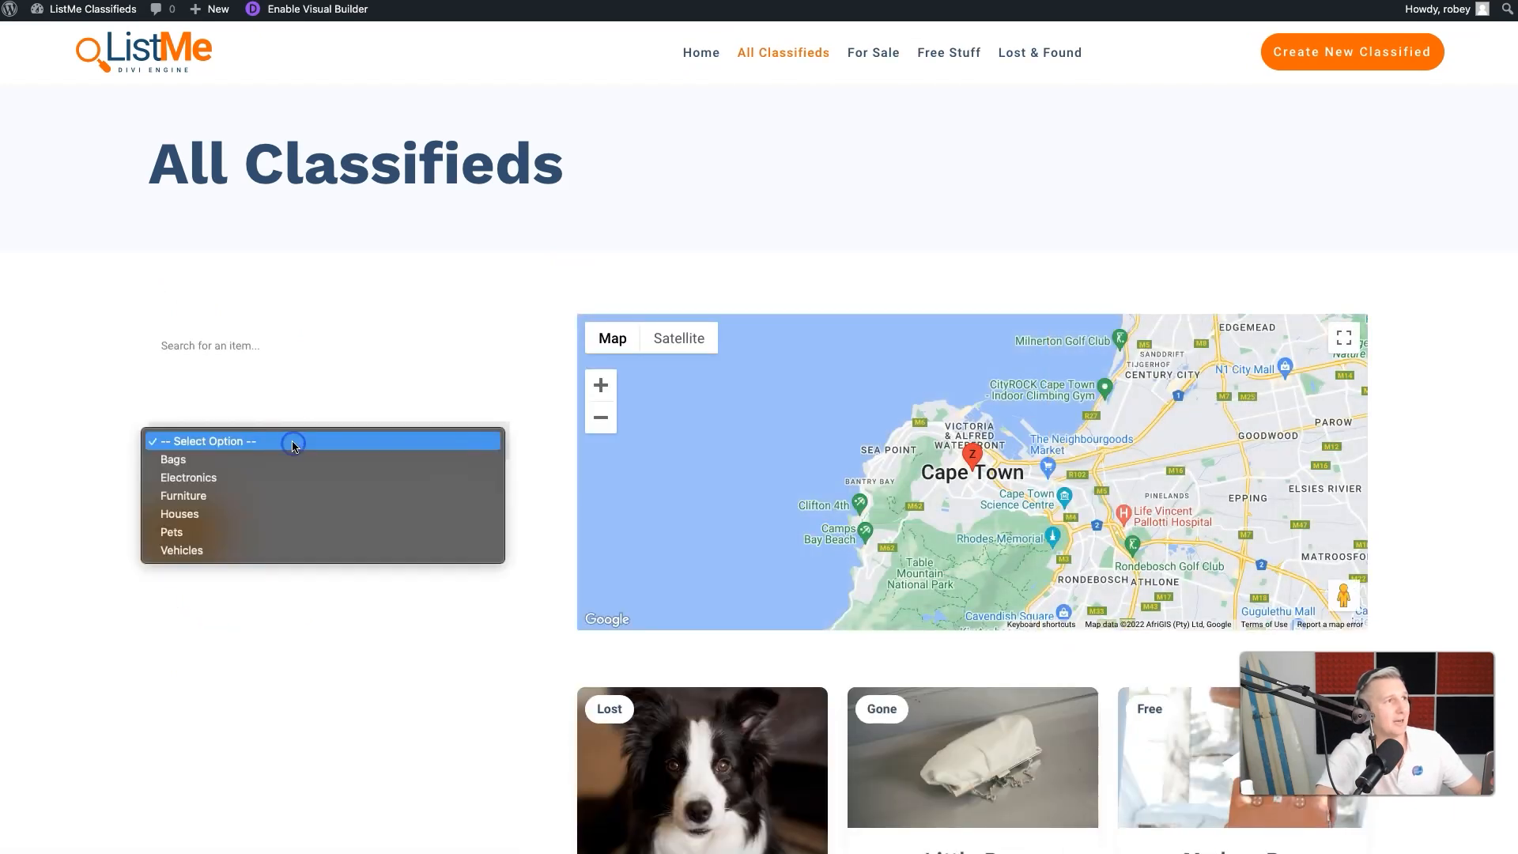
pyautogui.click(278, 504)
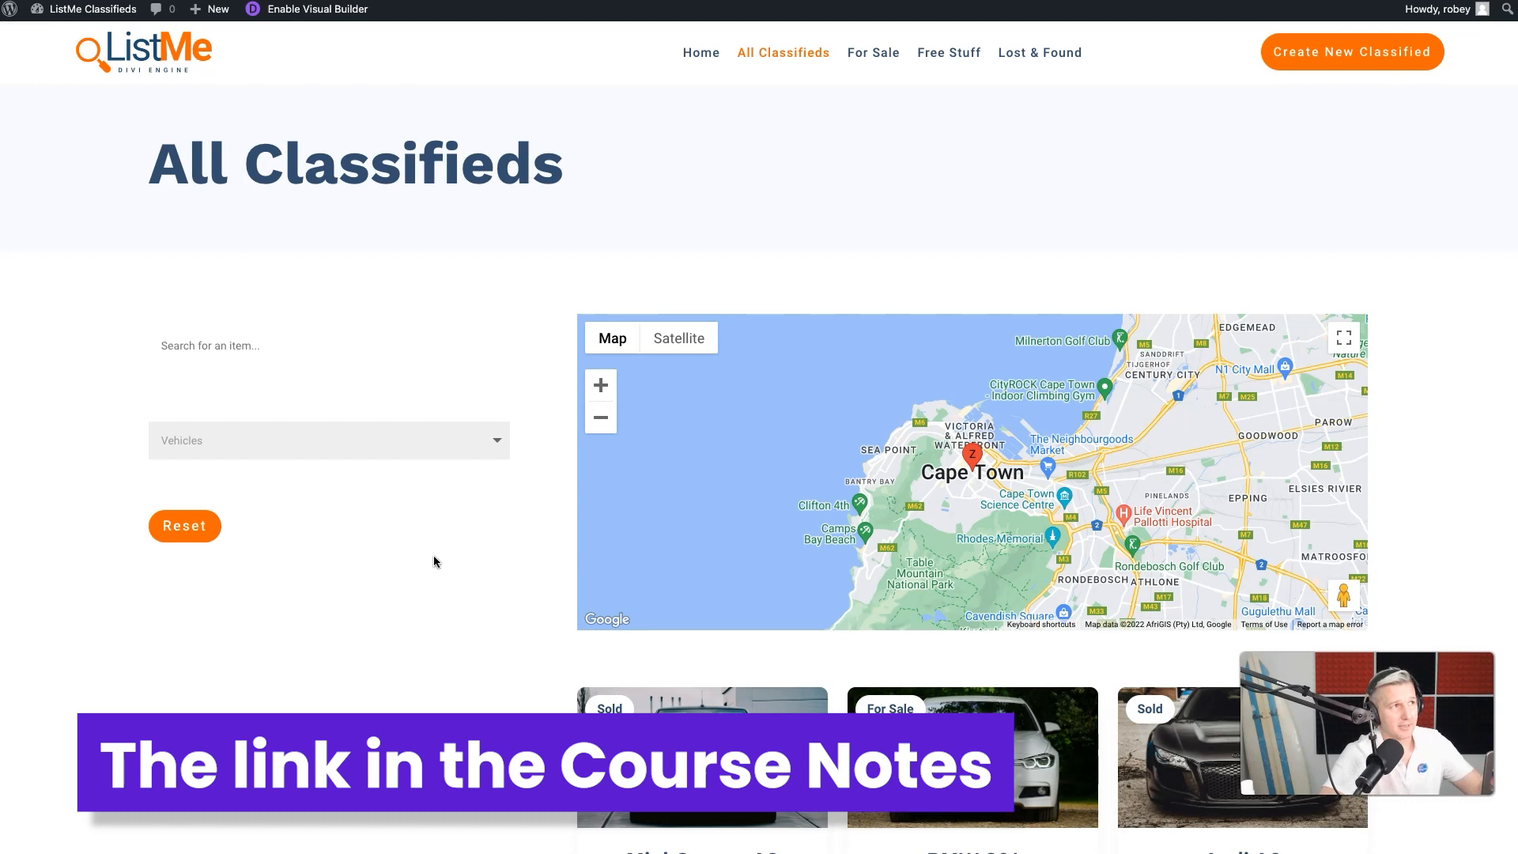
# Step: Inspect the item types dropdown in DevTools and examine the conditional-logic attributes of the hidden price filter
pyautogui.rightClick(301, 457)
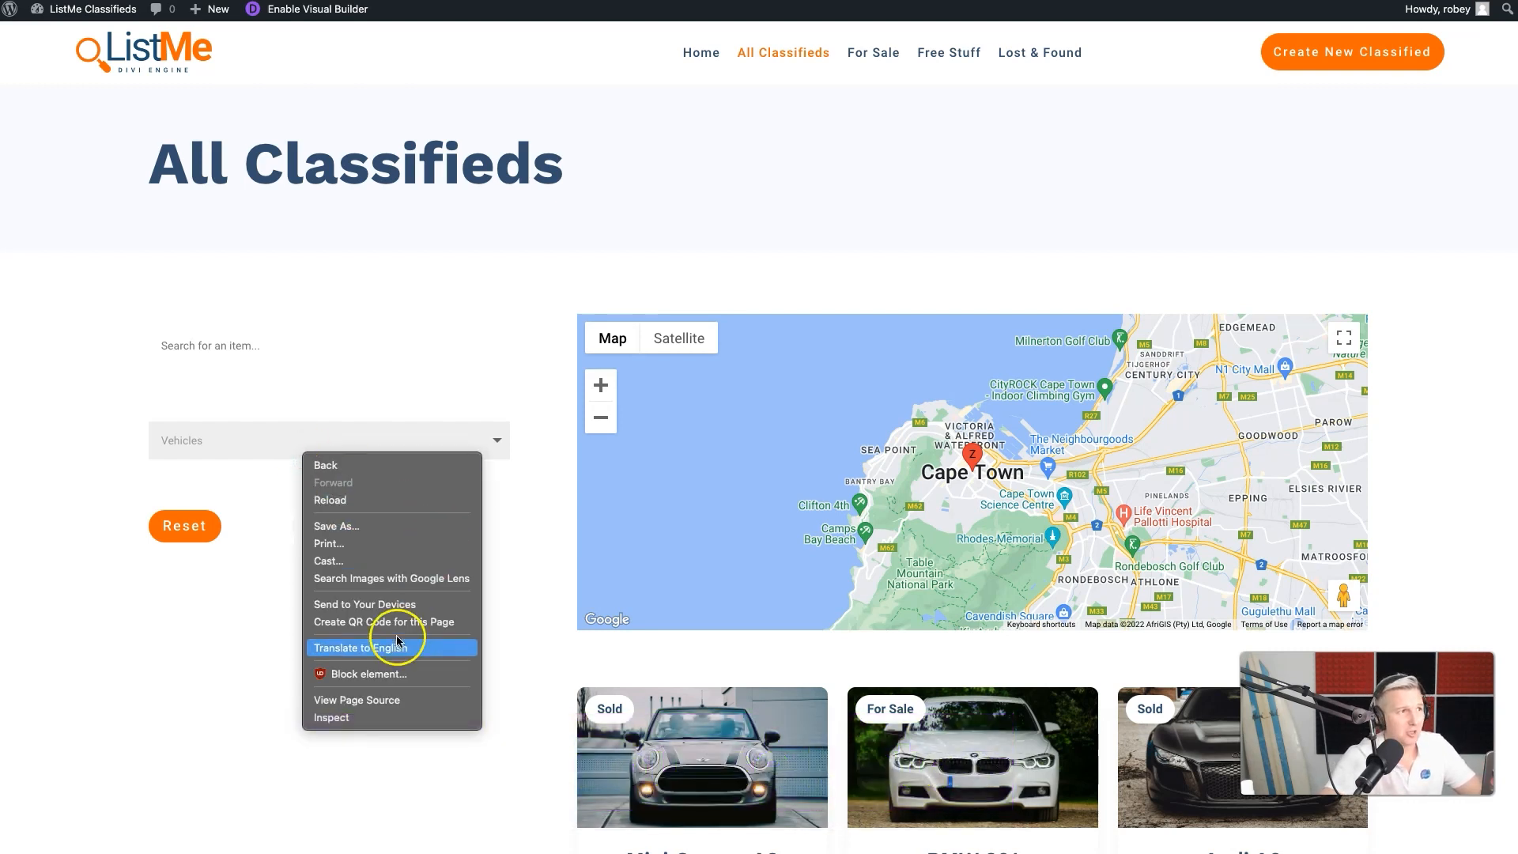
pyautogui.click(352, 717)
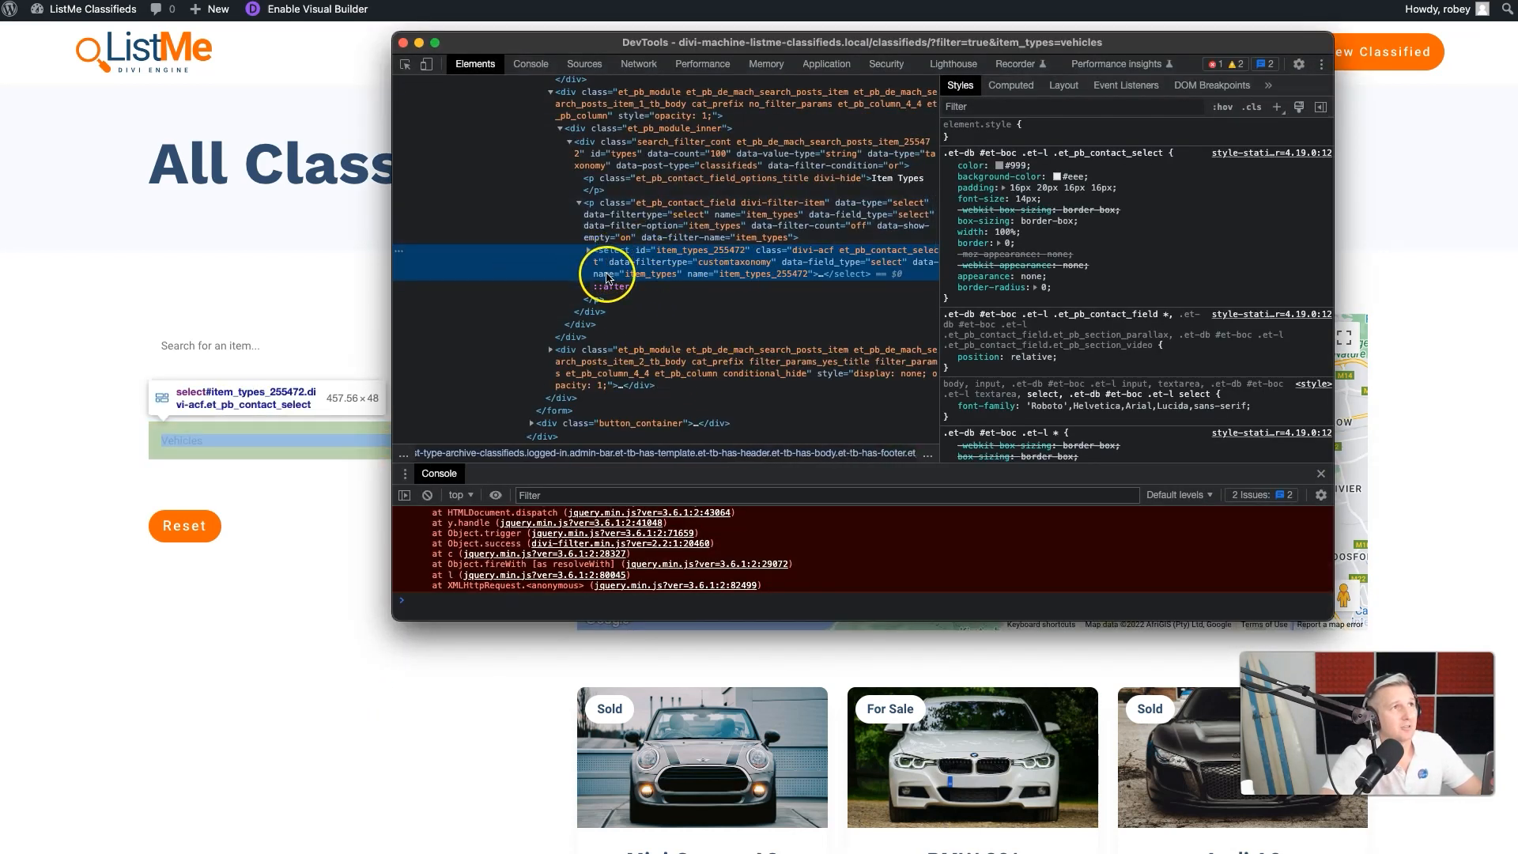
pyautogui.click(577, 352)
pyautogui.click(552, 350)
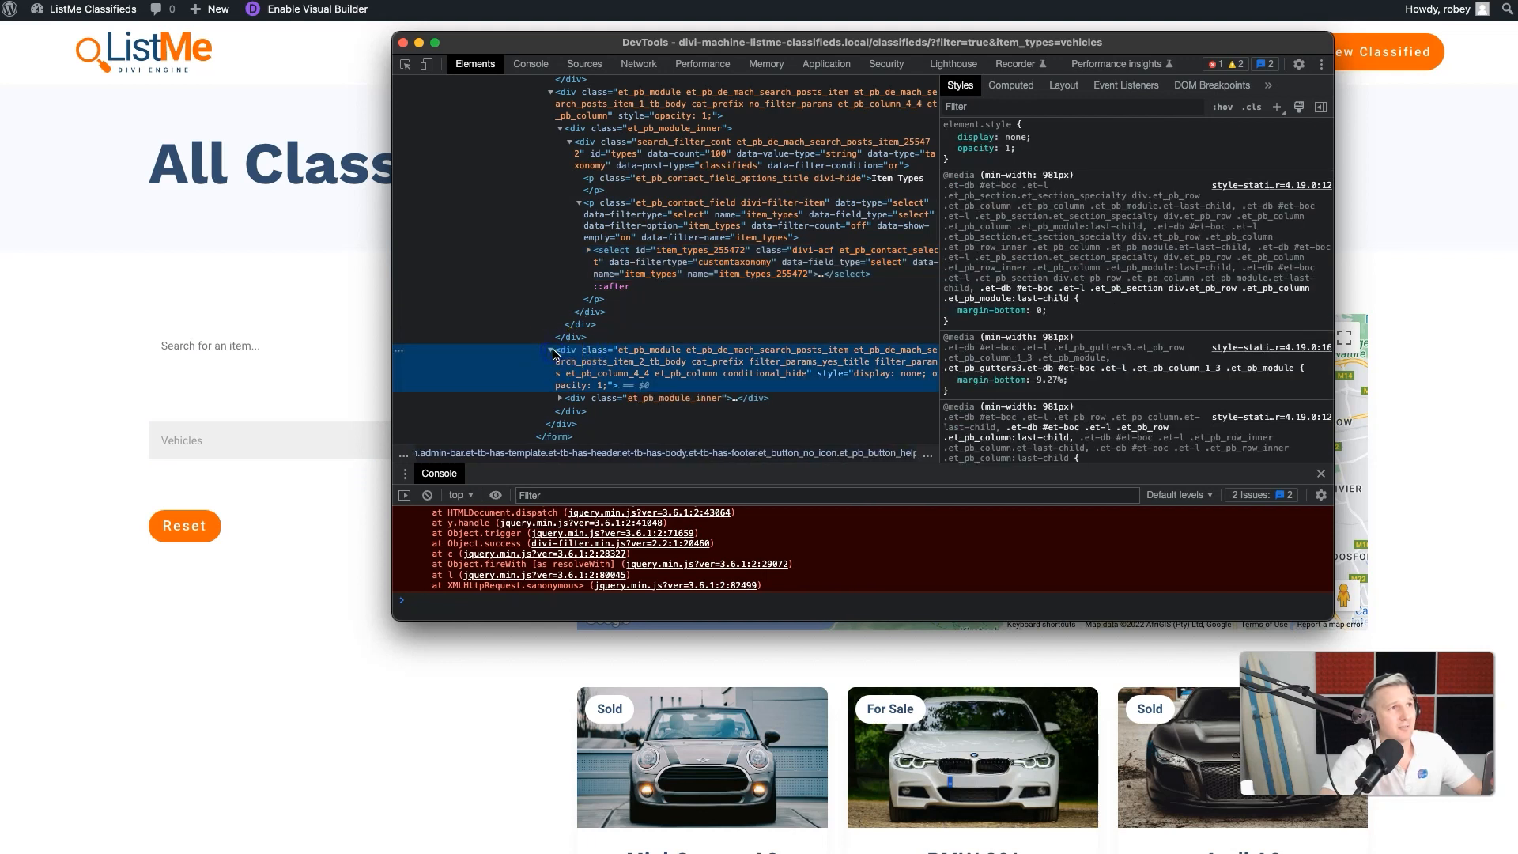
pyautogui.click(560, 398)
pyautogui.scroll(-2, 661, 390)
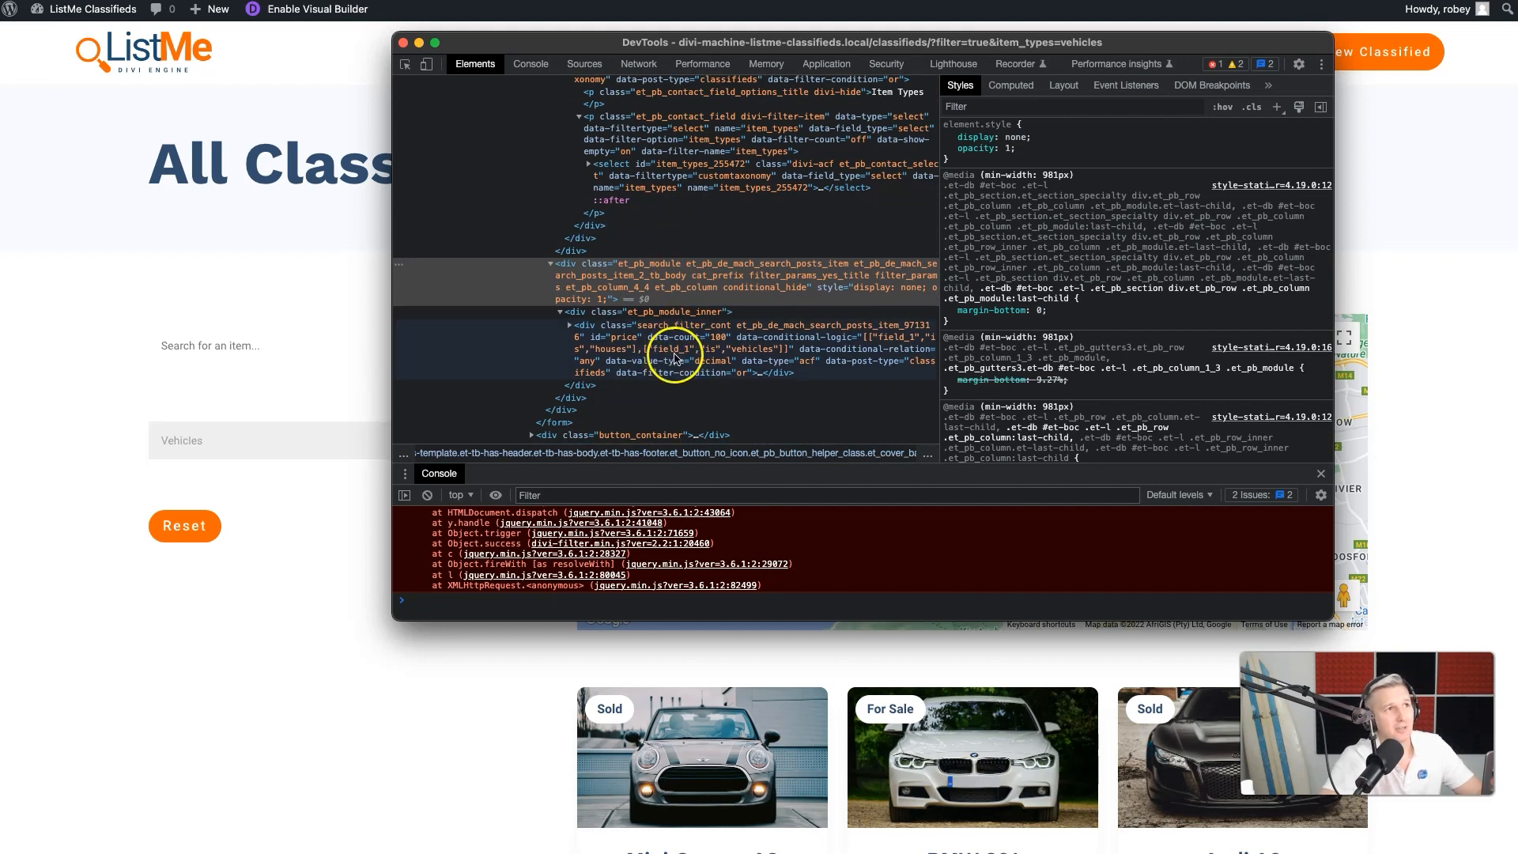
pyautogui.click(404, 42)
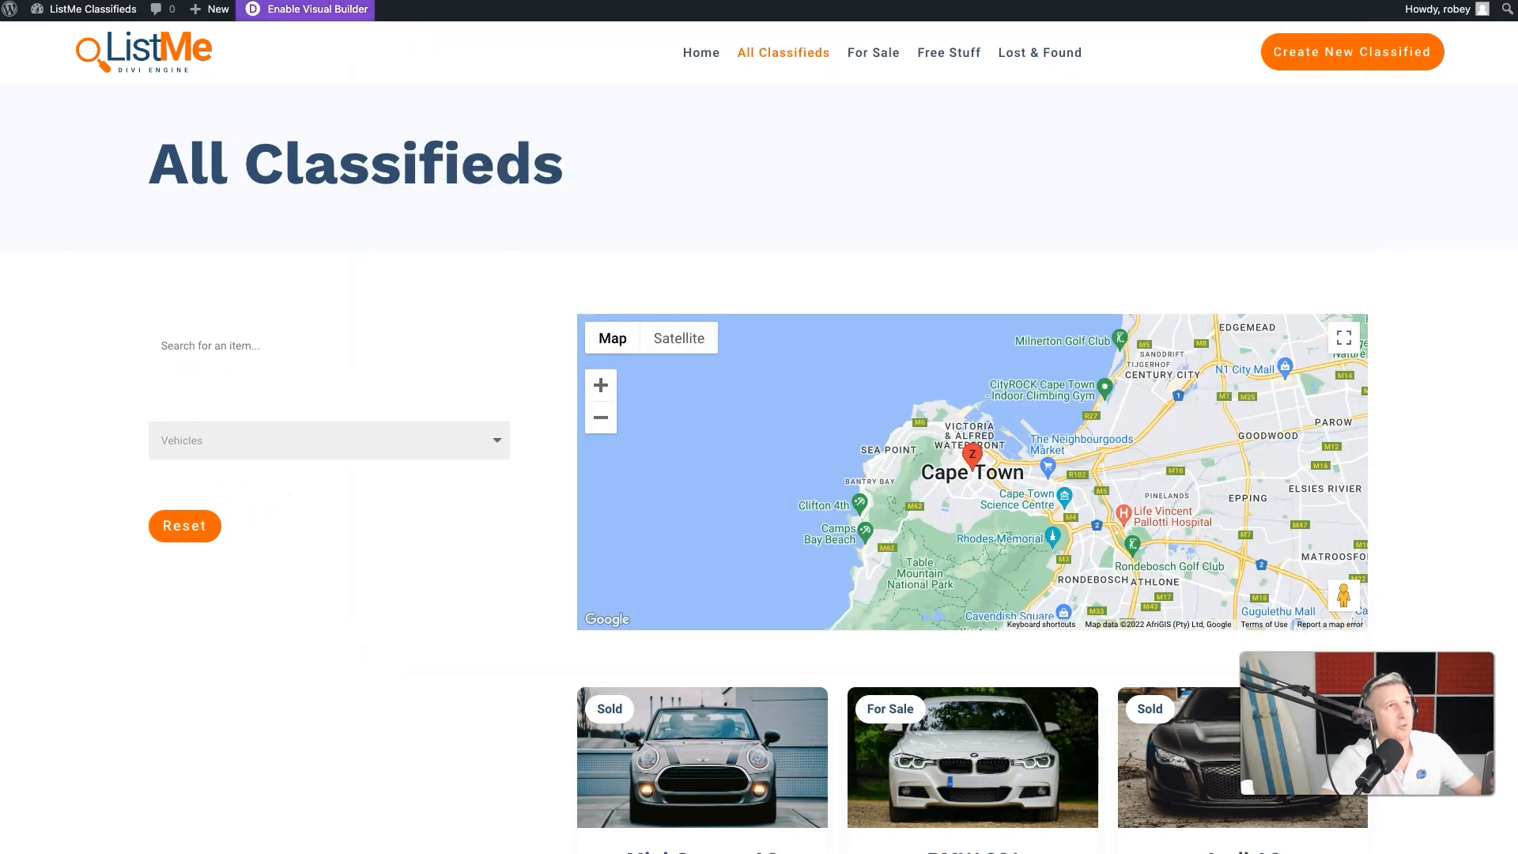
# Step: In the archive body layout, set the Search filter's conditional Logic ID to search and Logic Title to Search
pyautogui.click(306, 9)
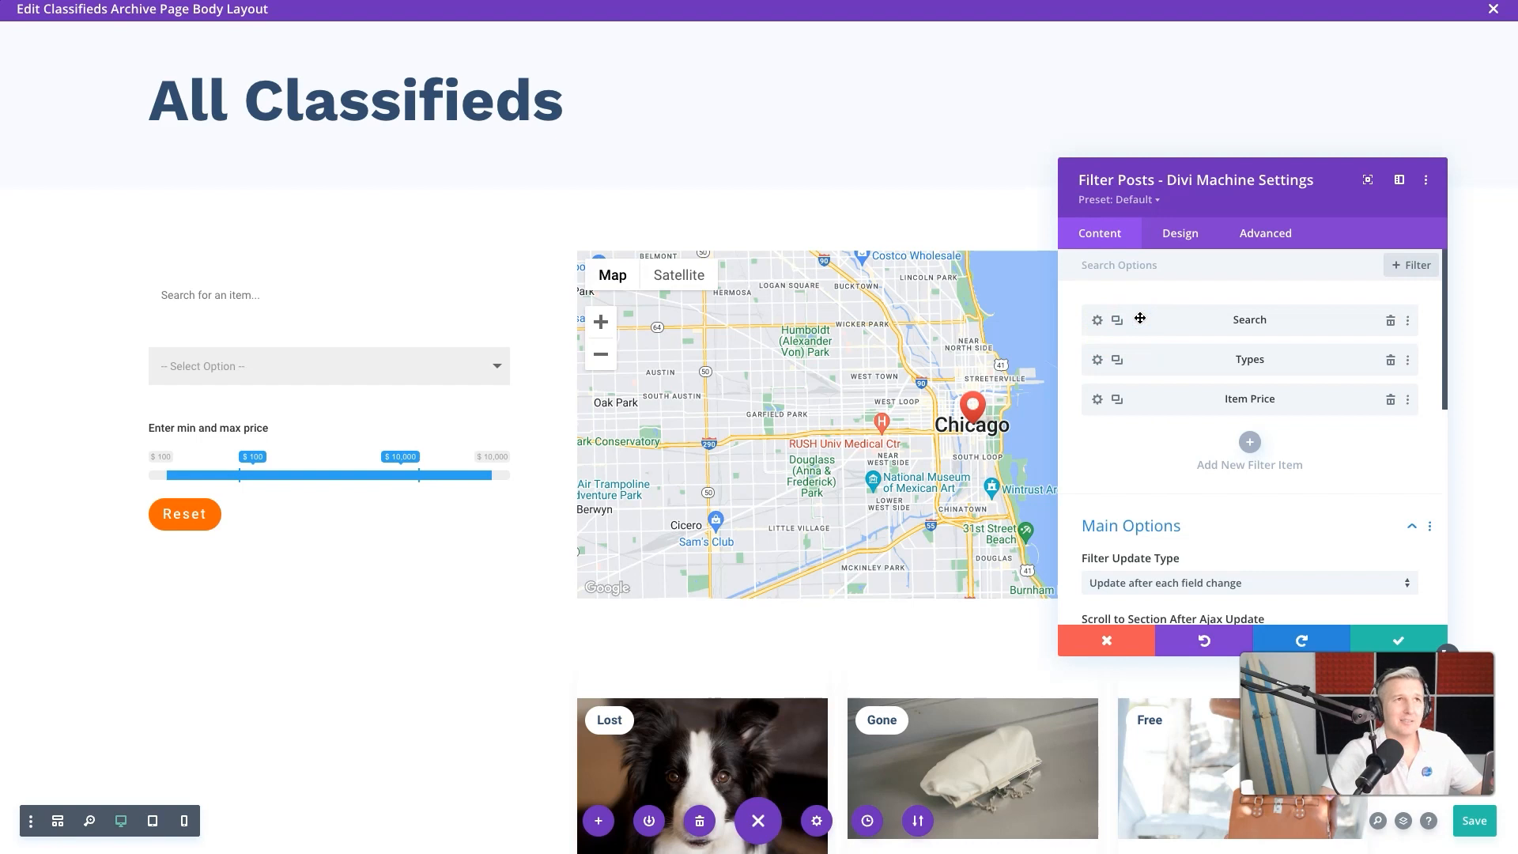
pyautogui.click(1098, 320)
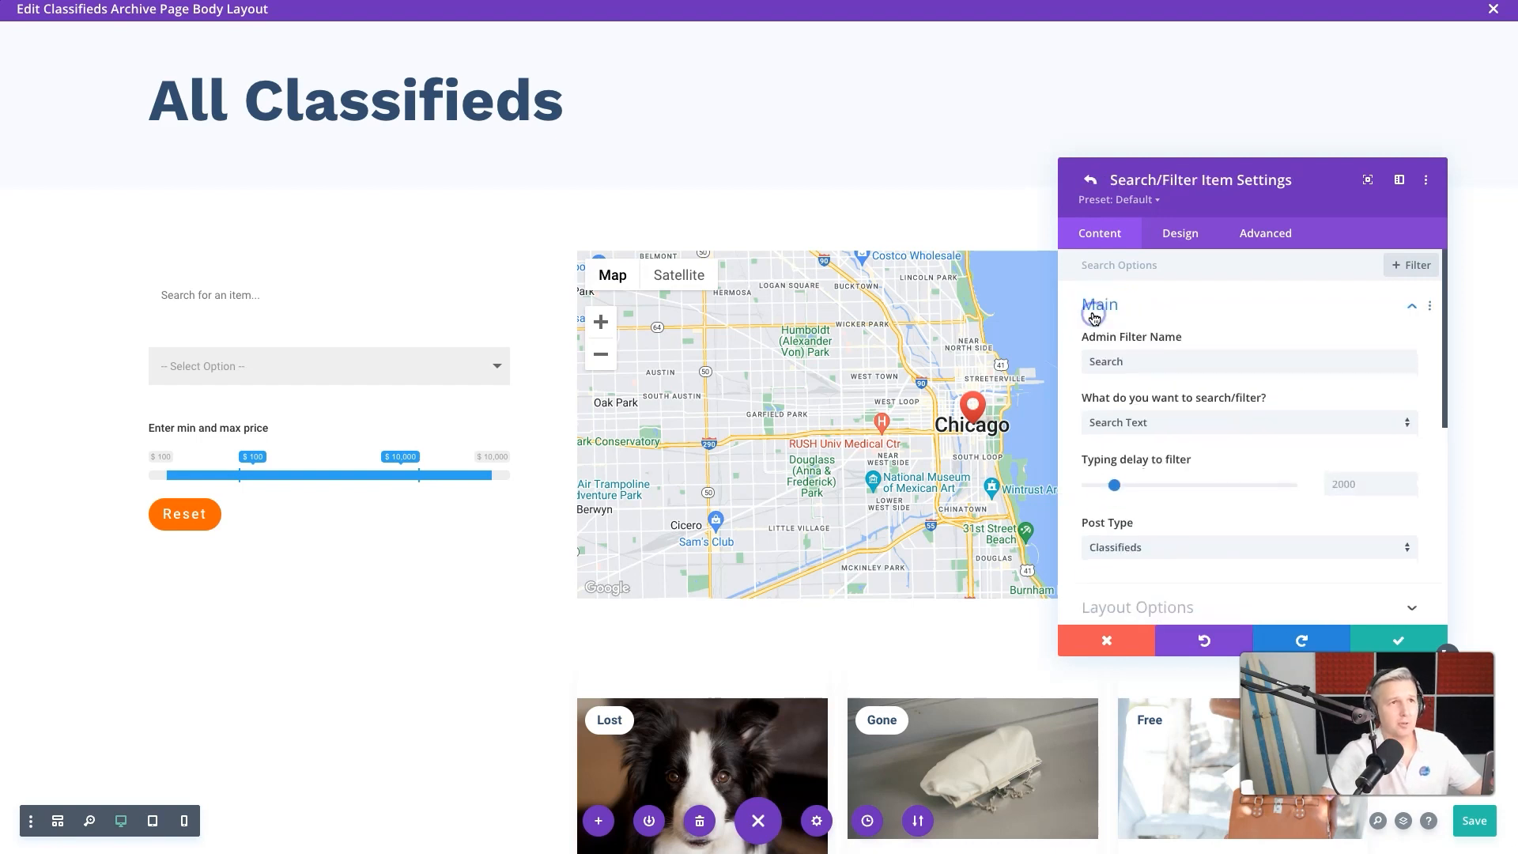
pyautogui.scroll(-10, 1129, 439)
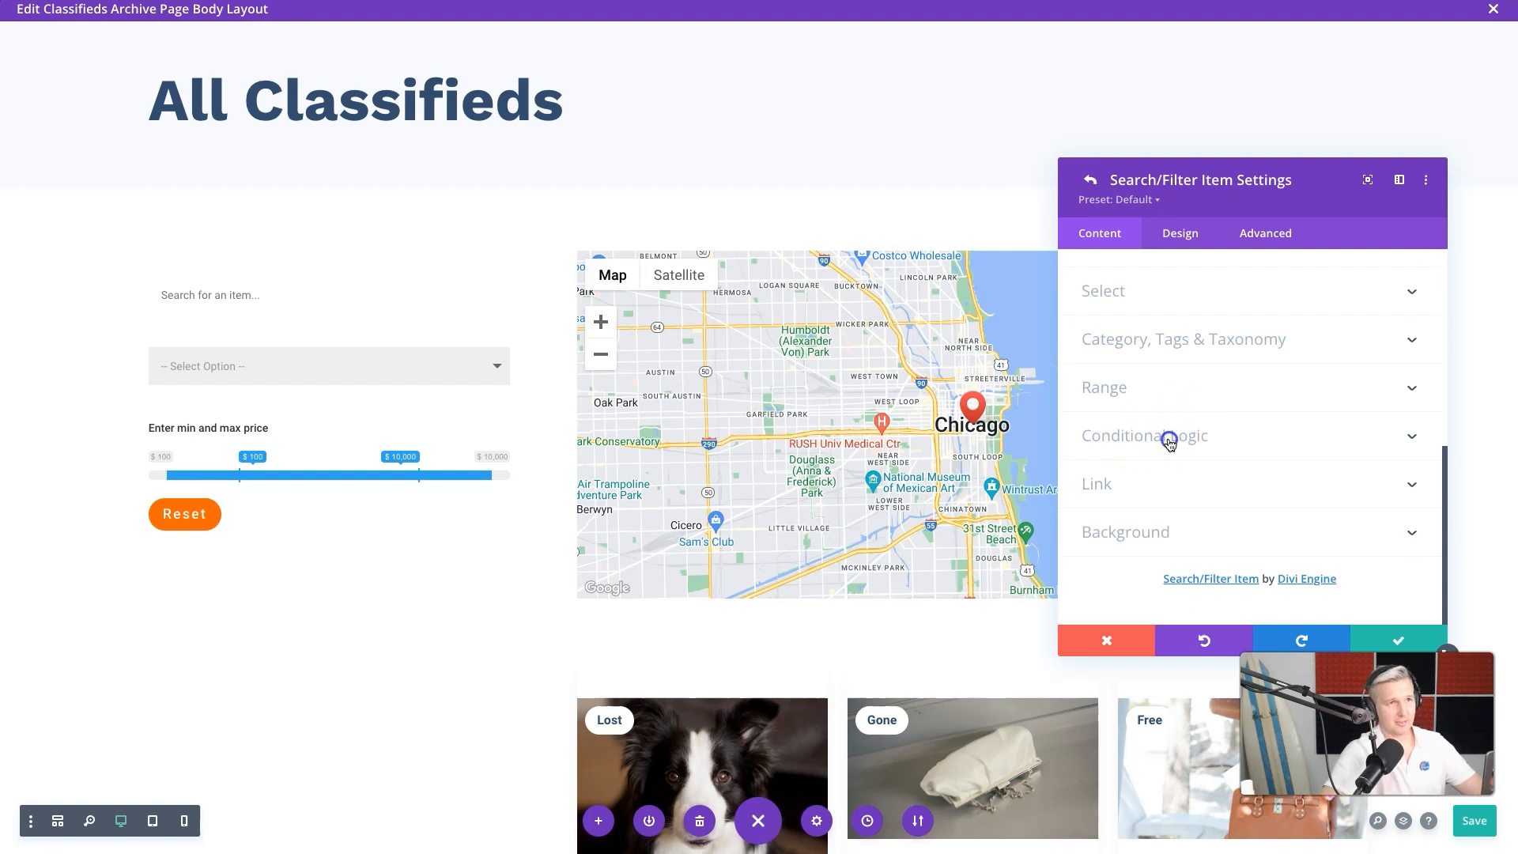
pyautogui.click(1162, 435)
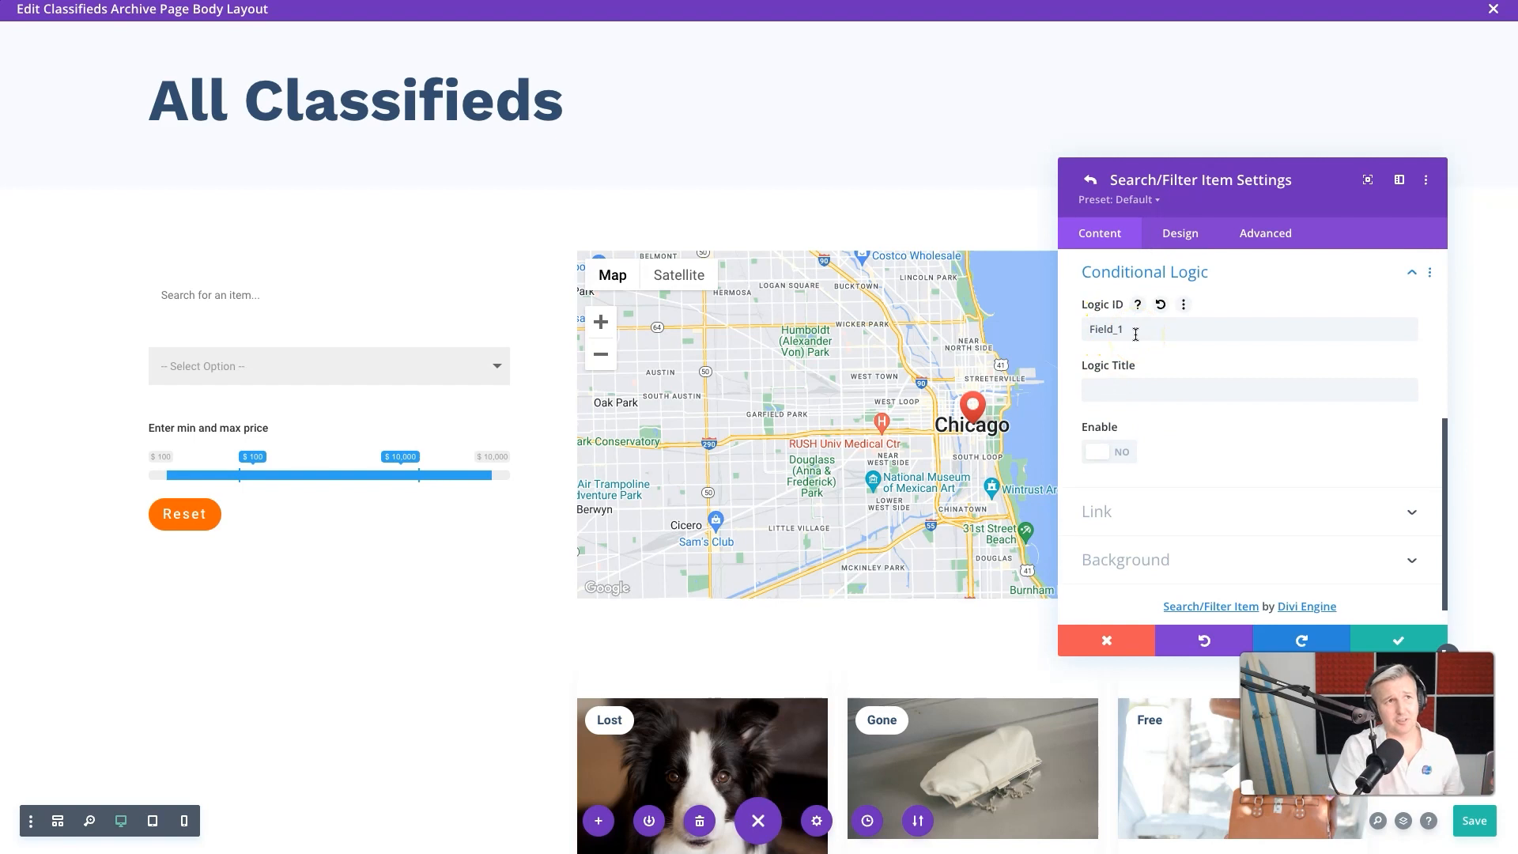
pyautogui.click(1139, 386)
pyautogui.doubleClick(1135, 330)
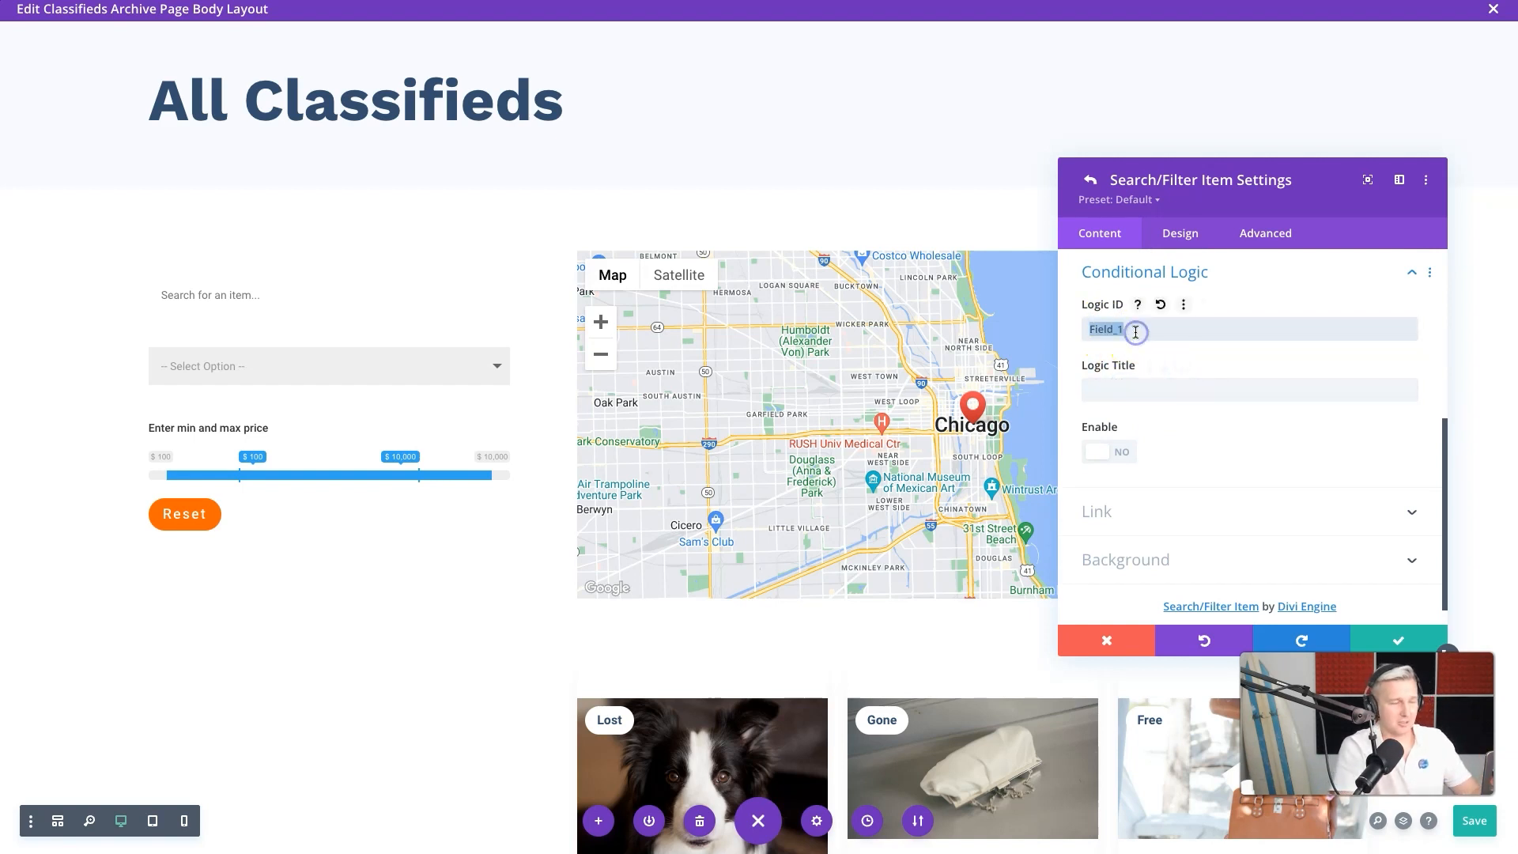
pyautogui.write('Se')
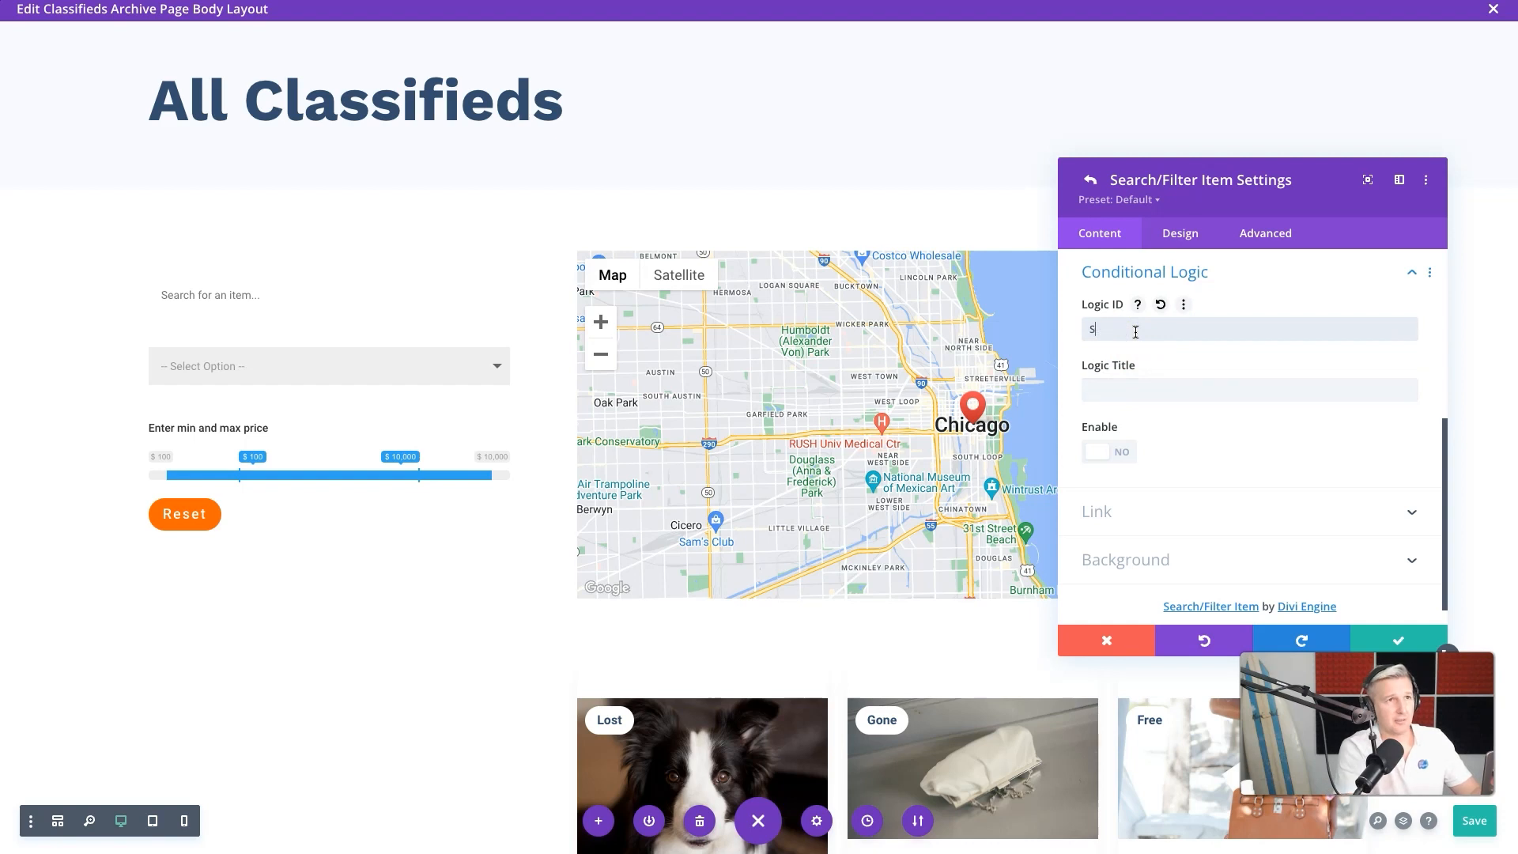
pyautogui.press('Tab')
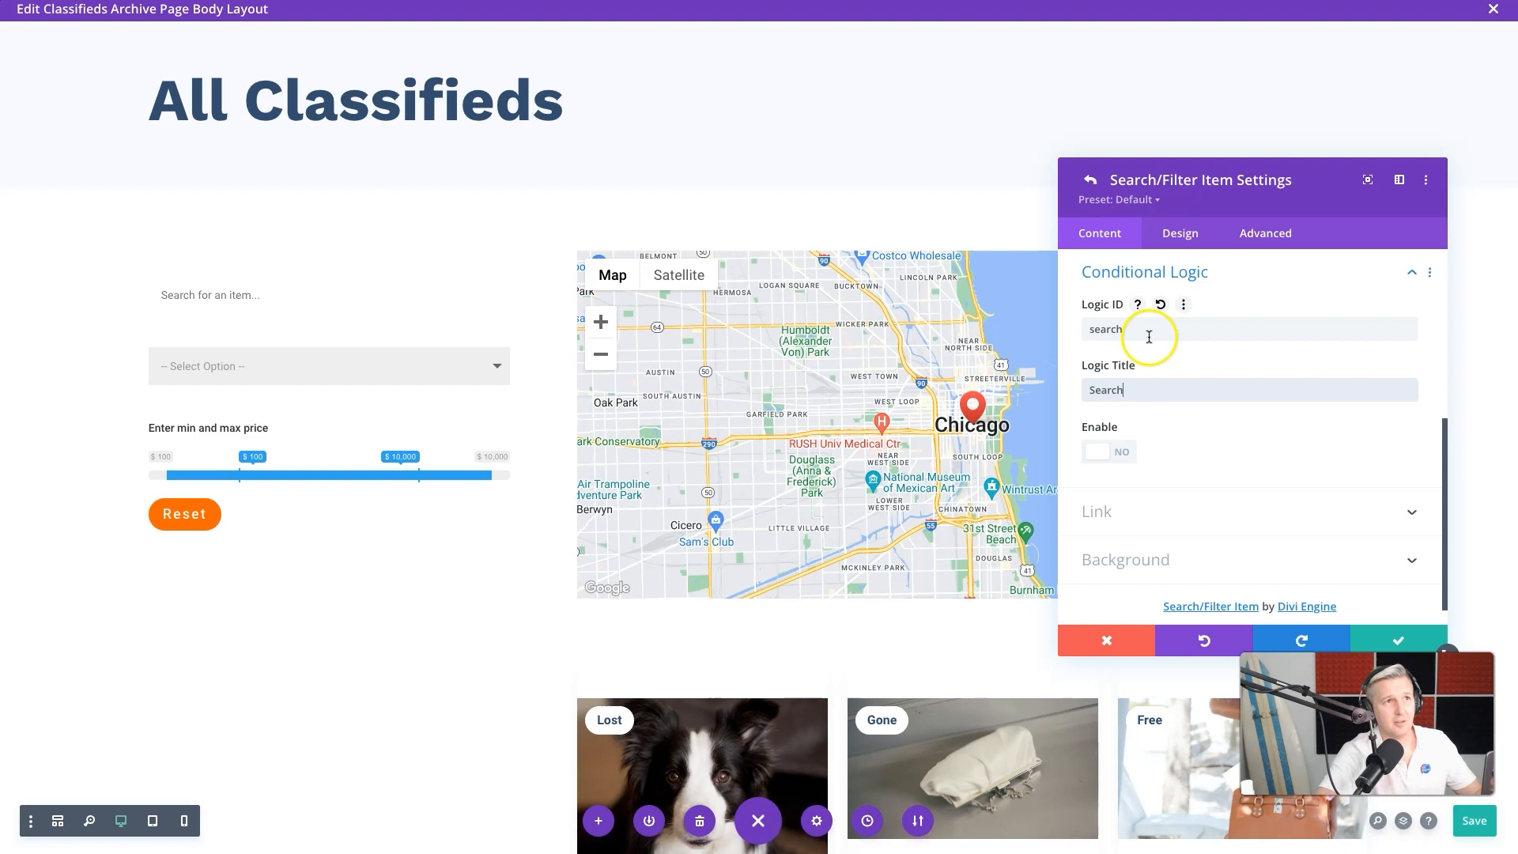
pyautogui.click(1373, 634)
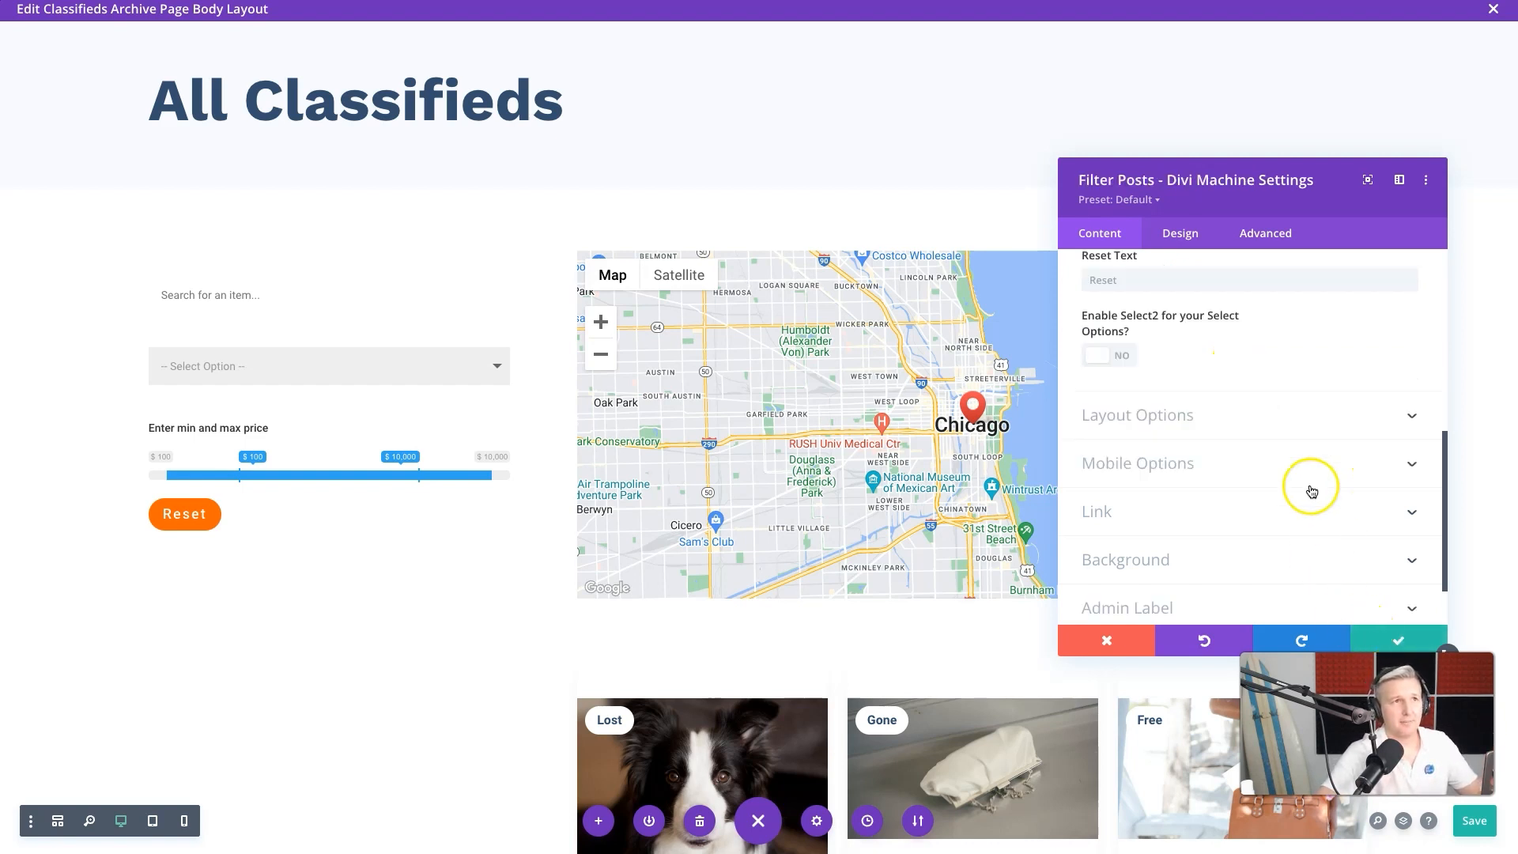
# Step: Change the compared field to Types in both Item Price conditional rules, houses and vehicles, and apply the filter settings
pyautogui.scroll(10, 1308, 484)
pyautogui.click(1092, 402)
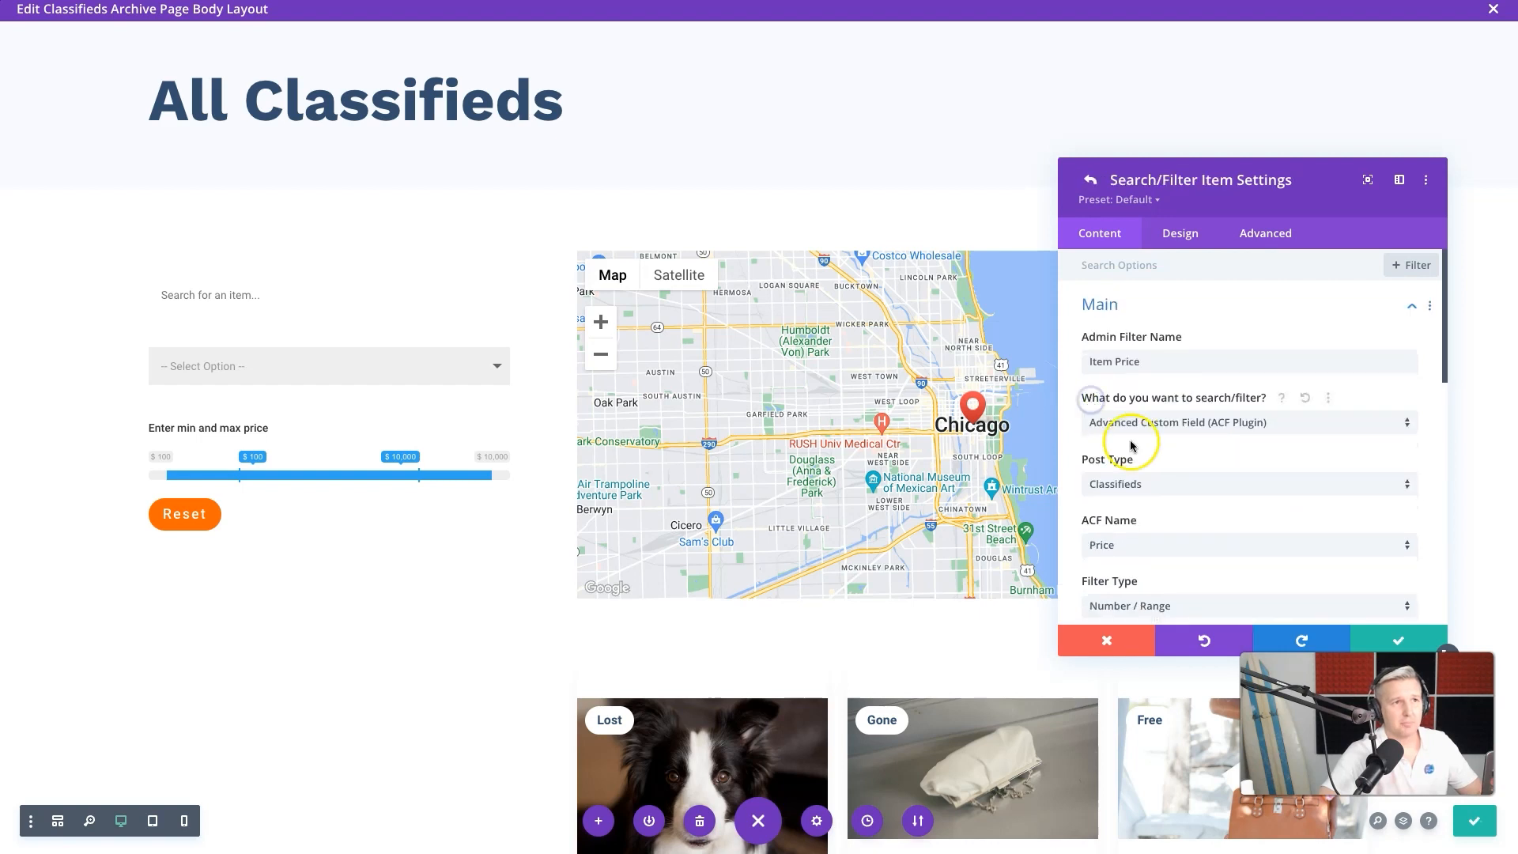
pyautogui.scroll(-10, 1172, 474)
pyautogui.click(1183, 441)
pyautogui.scroll(-2, 1179, 434)
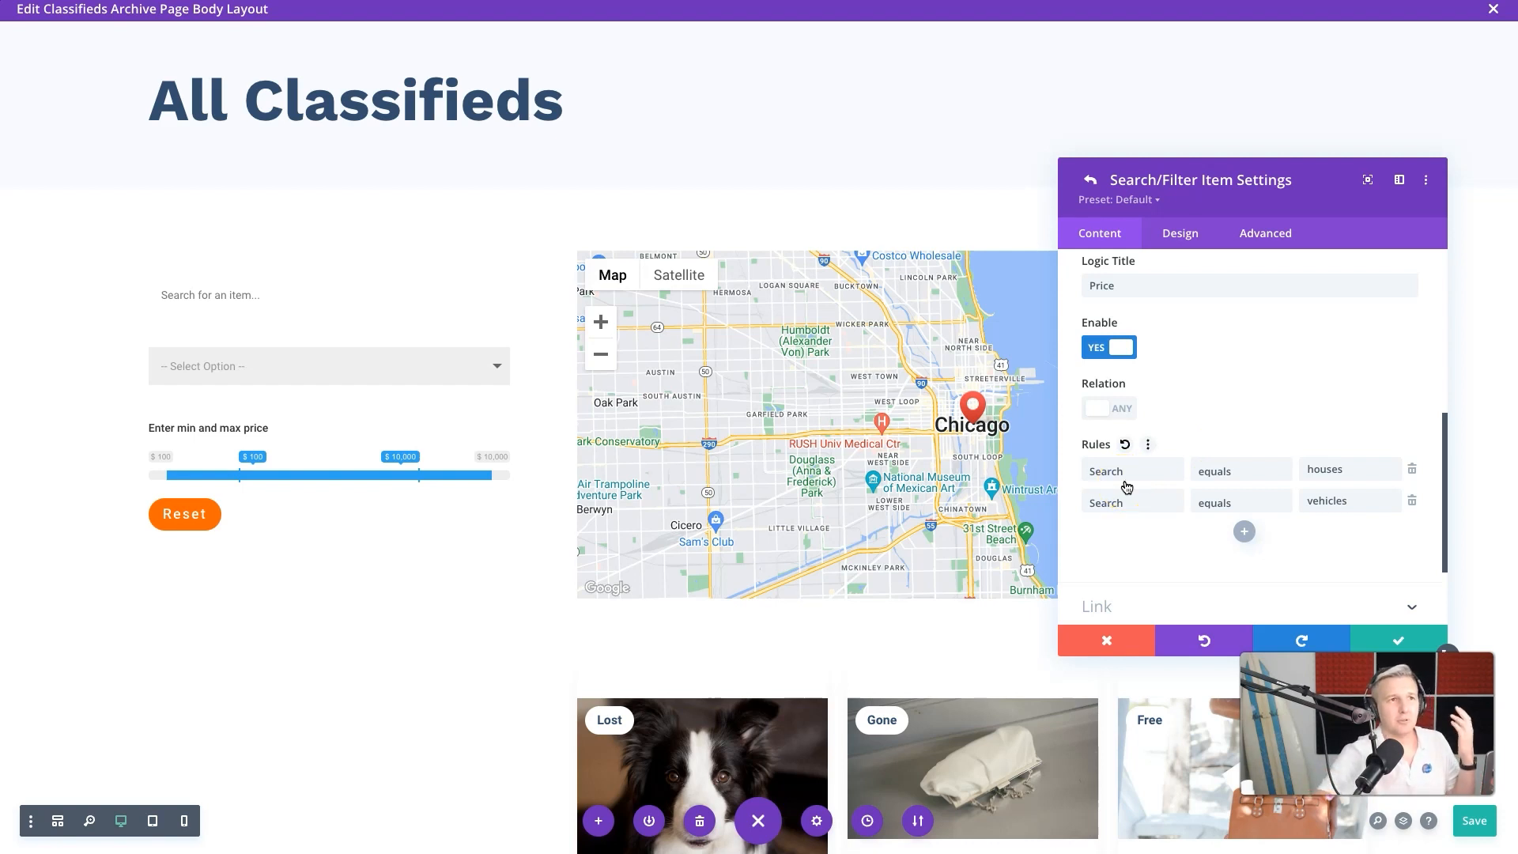
pyautogui.click(1128, 478)
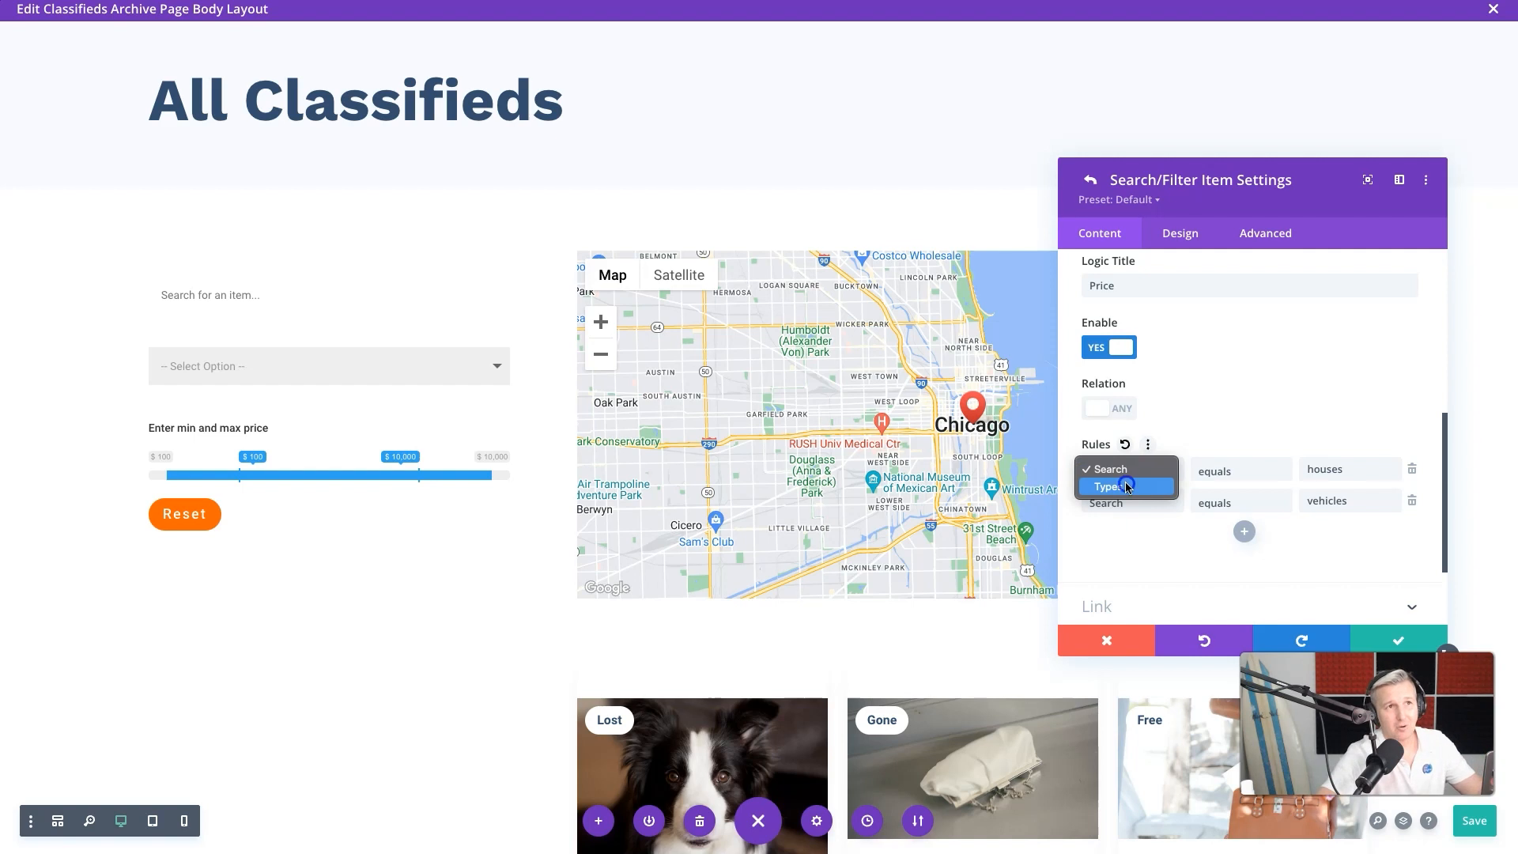
pyautogui.click(1125, 484)
pyautogui.click(1123, 502)
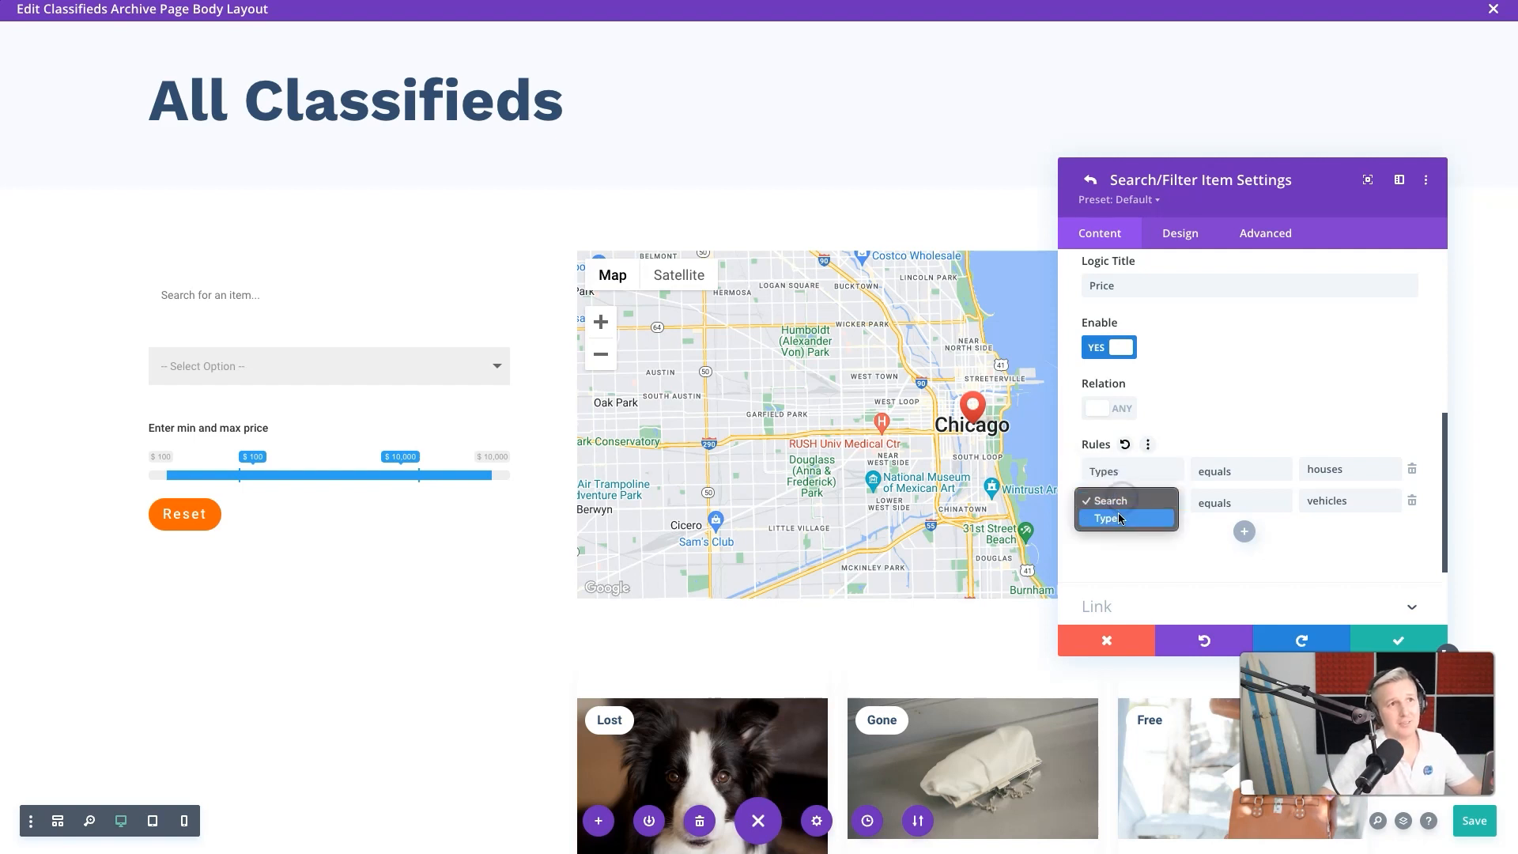
pyautogui.click(1120, 518)
pyautogui.click(1396, 639)
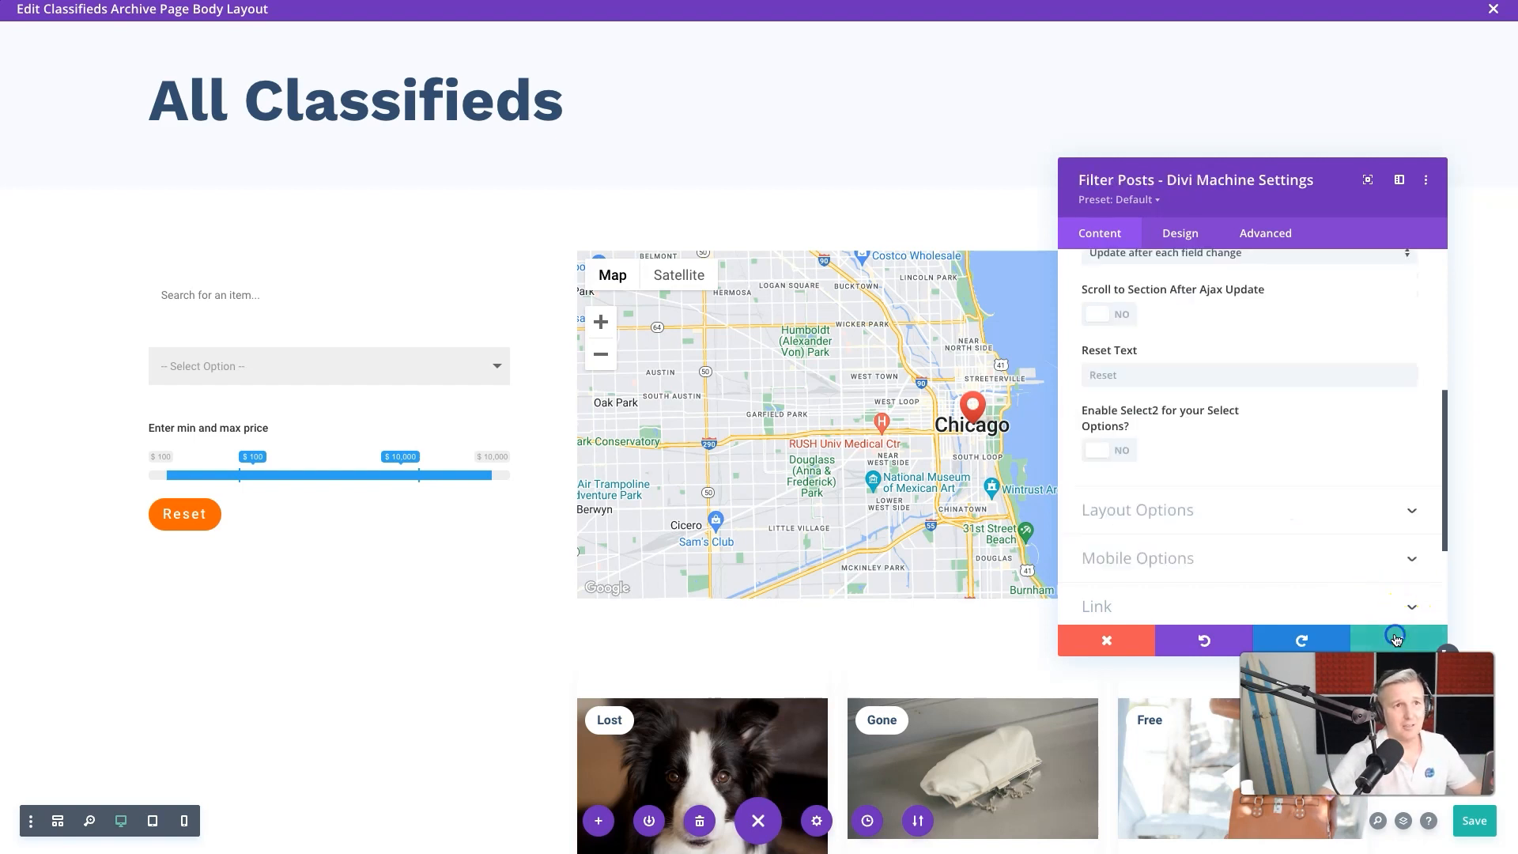
pyautogui.click(1396, 639)
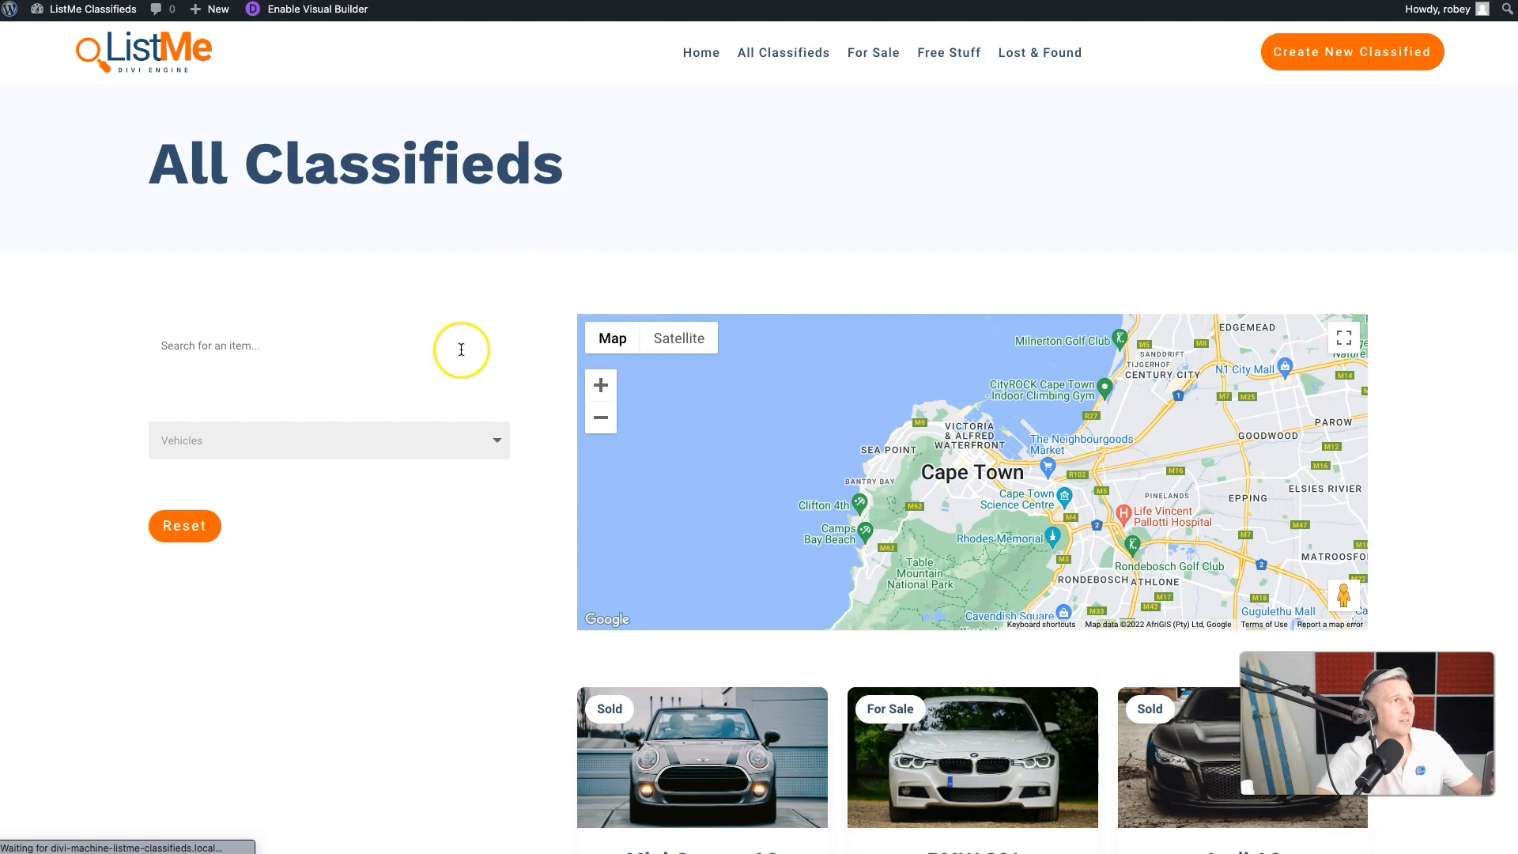
# Step: On the All Classifieds page, reset the filters and choose Houses as the item type to test the price filter
pyautogui.click(187, 529)
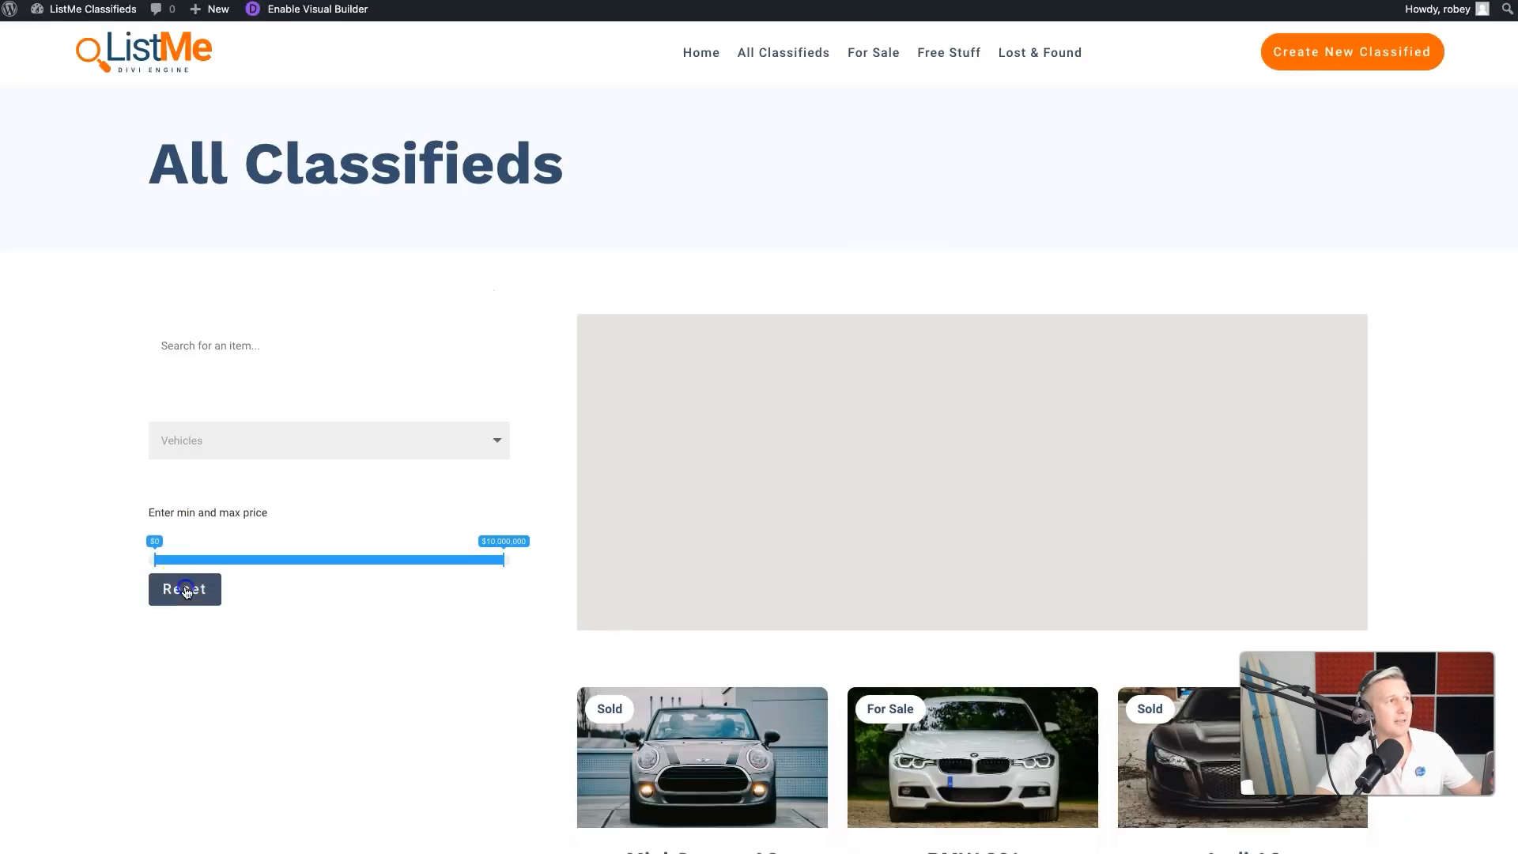
pyautogui.click(187, 586)
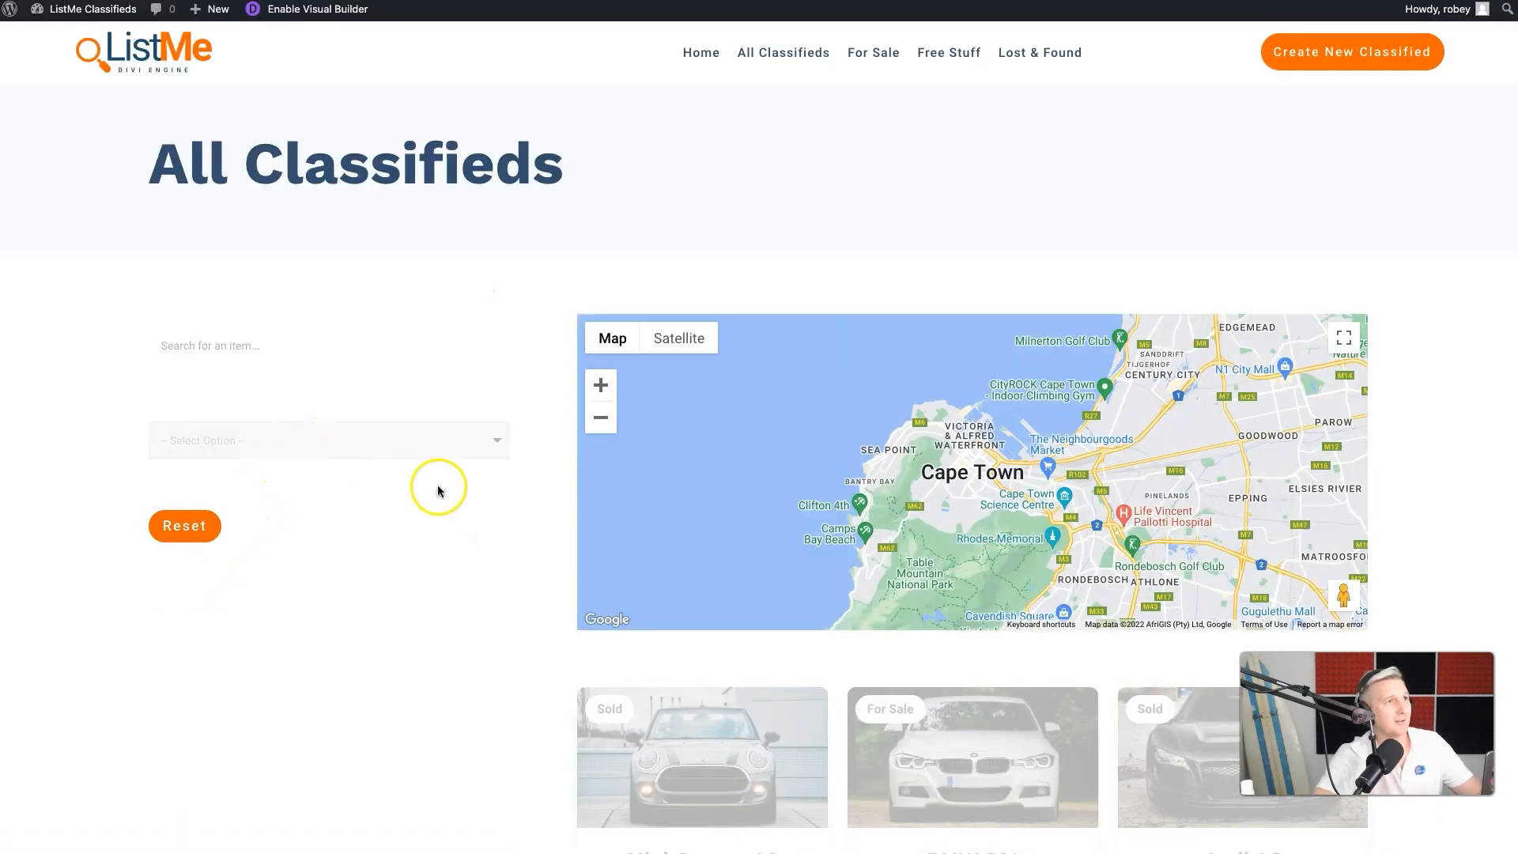
pyautogui.click(242, 429)
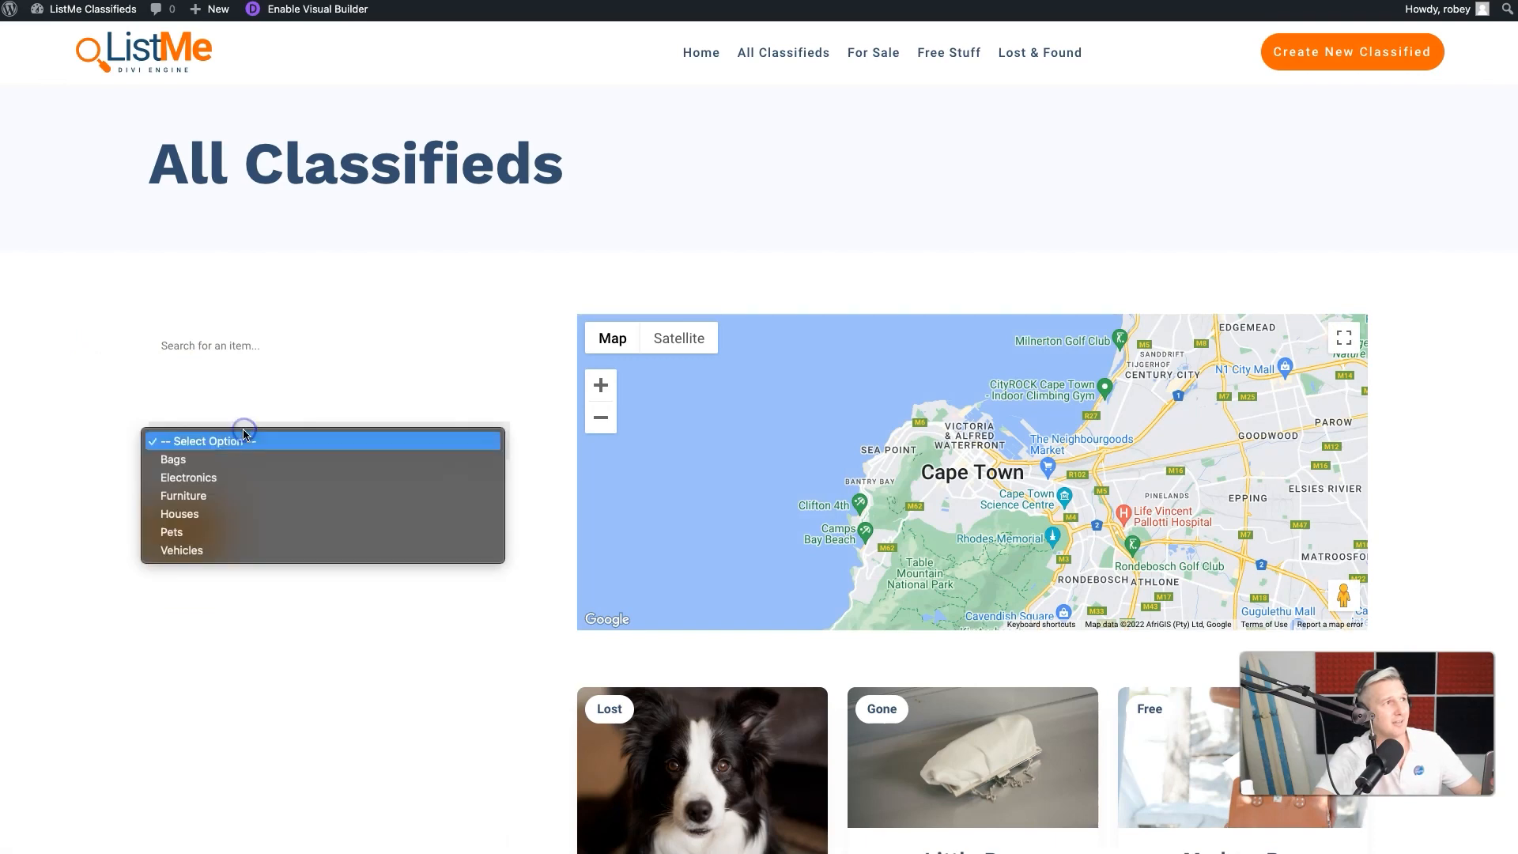
pyautogui.click(231, 515)
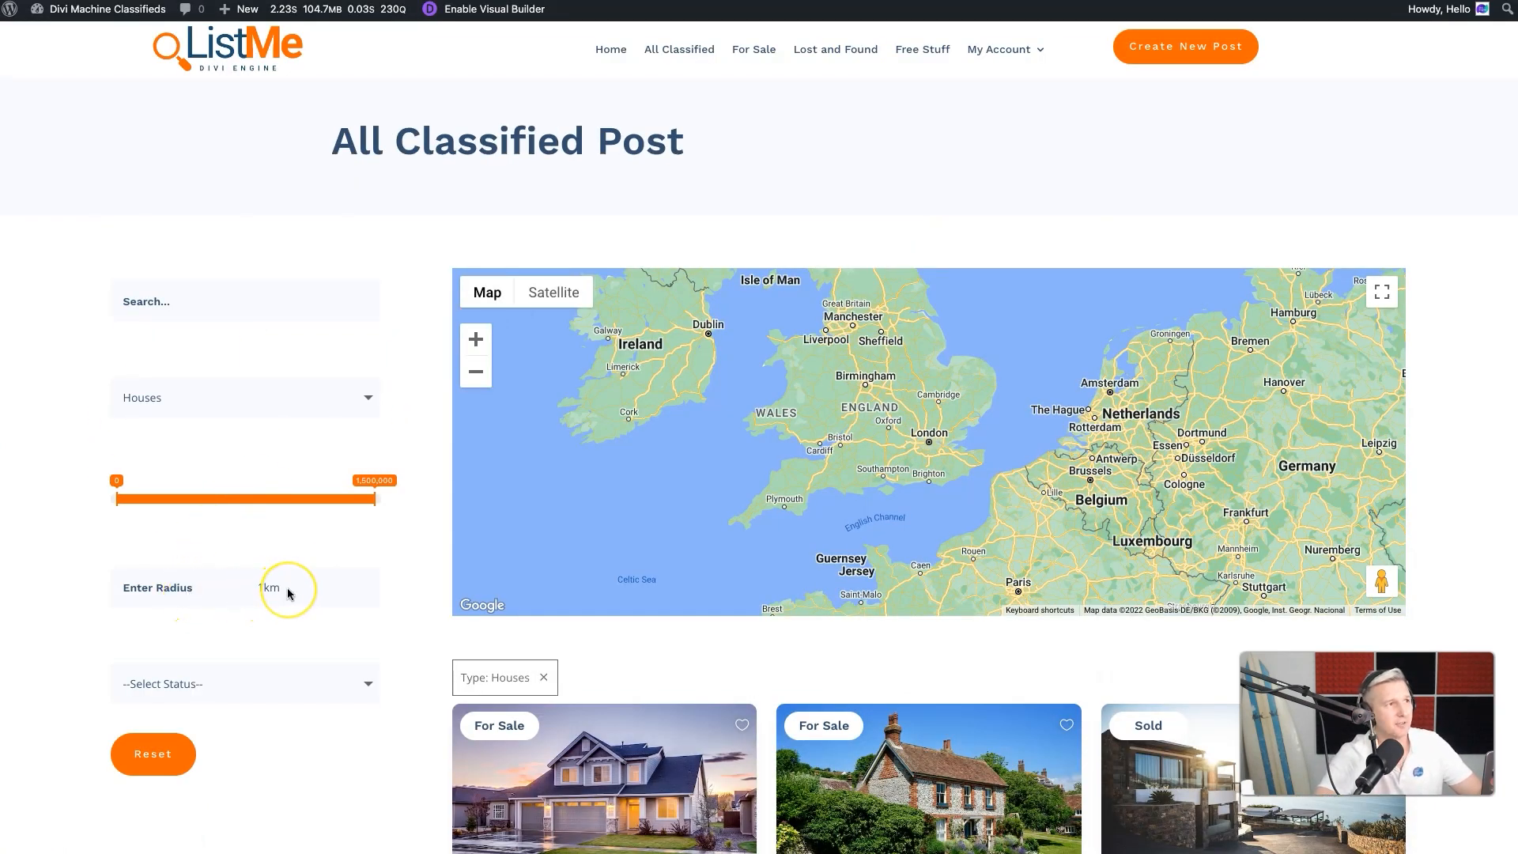
# Step: Examine the radius distance options in the filters of the demo site's All Classified Post page
pyautogui.scroll(-1, 287, 587)
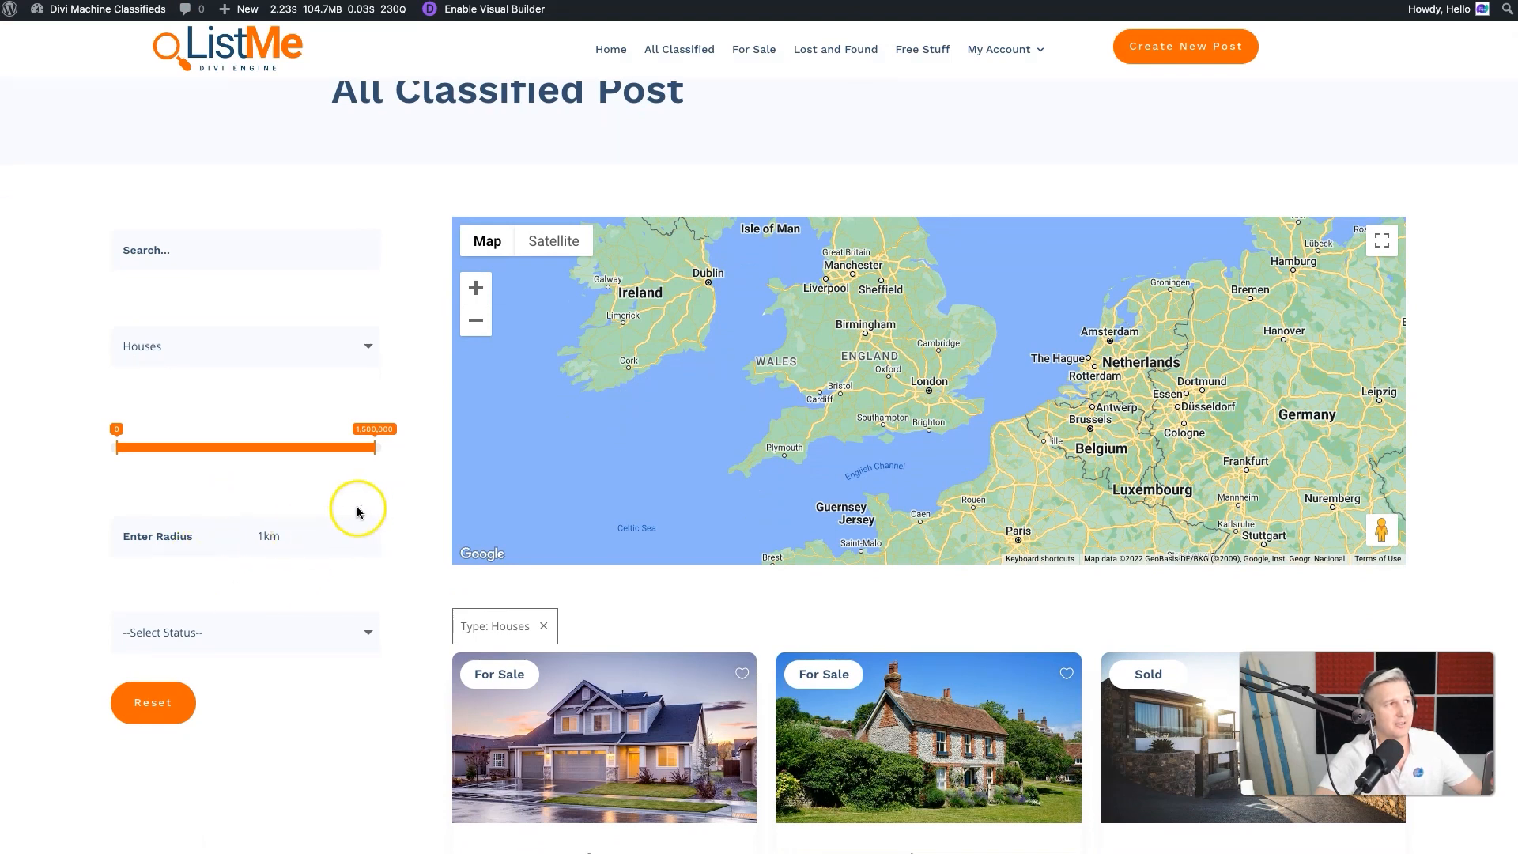
pyautogui.click(280, 542)
pyautogui.click(200, 482)
pyautogui.click(285, 545)
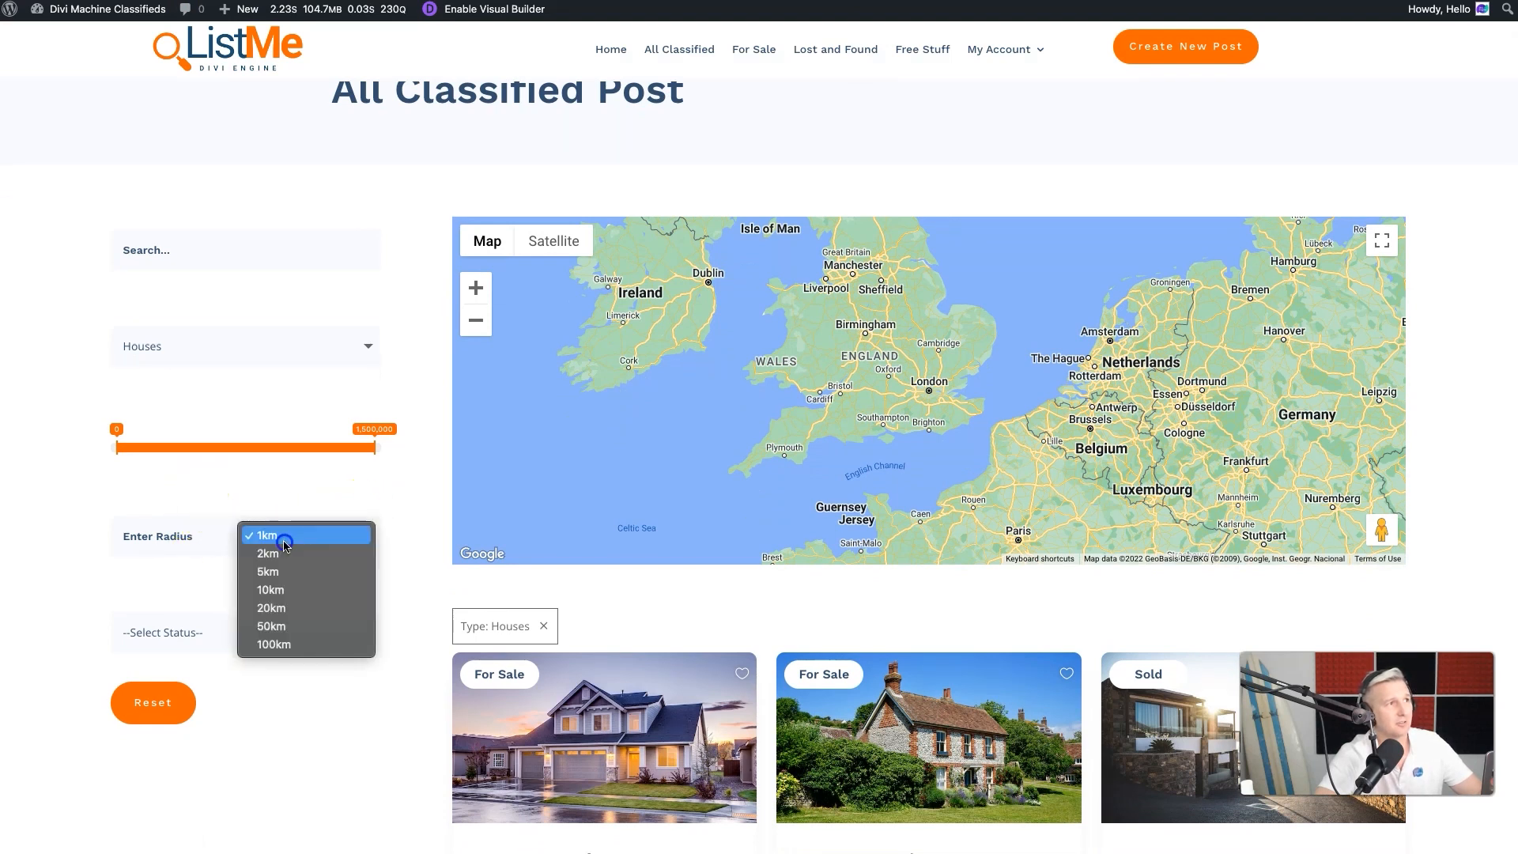
pyautogui.click(402, 462)
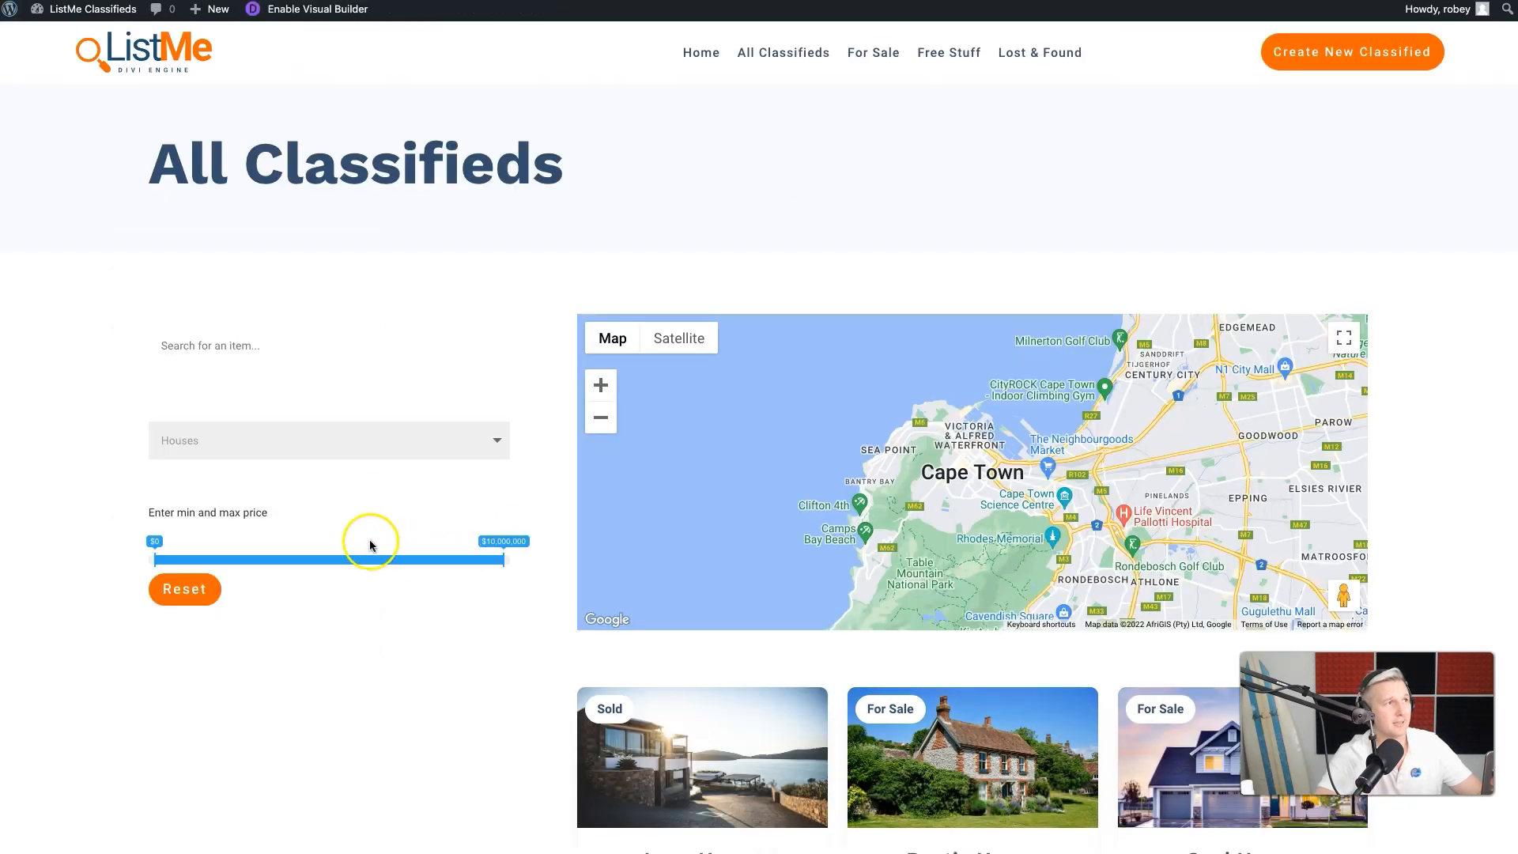
pyautogui.click(215, 560)
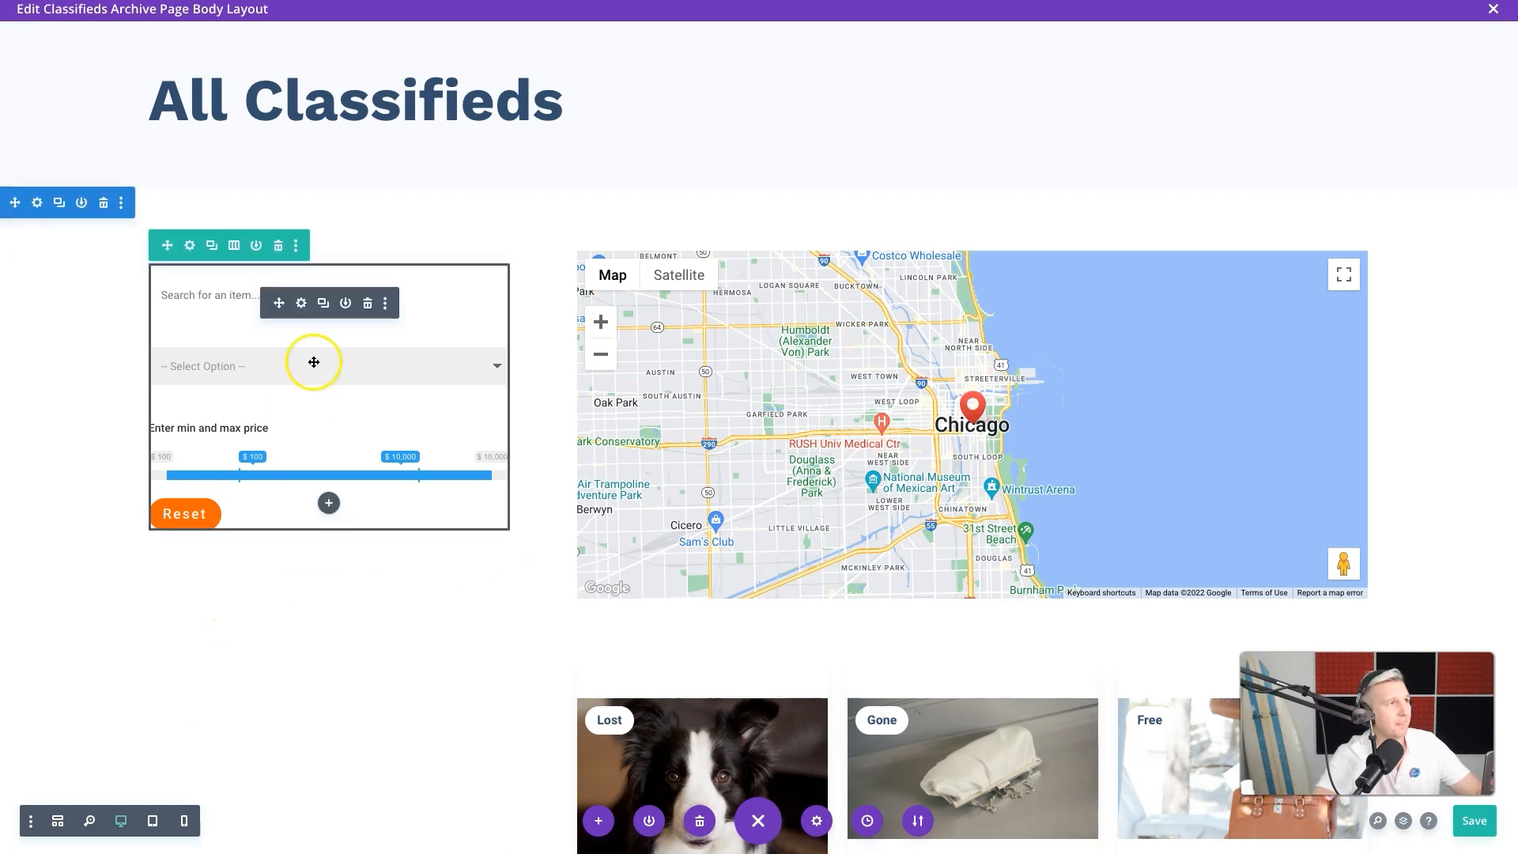
# Step: Add a filter item named Search Radius using Map Radius Search (ACF Plugin) with the Location - Classifieds ACF map field
pyautogui.click(305, 301)
pyautogui.click(1250, 442)
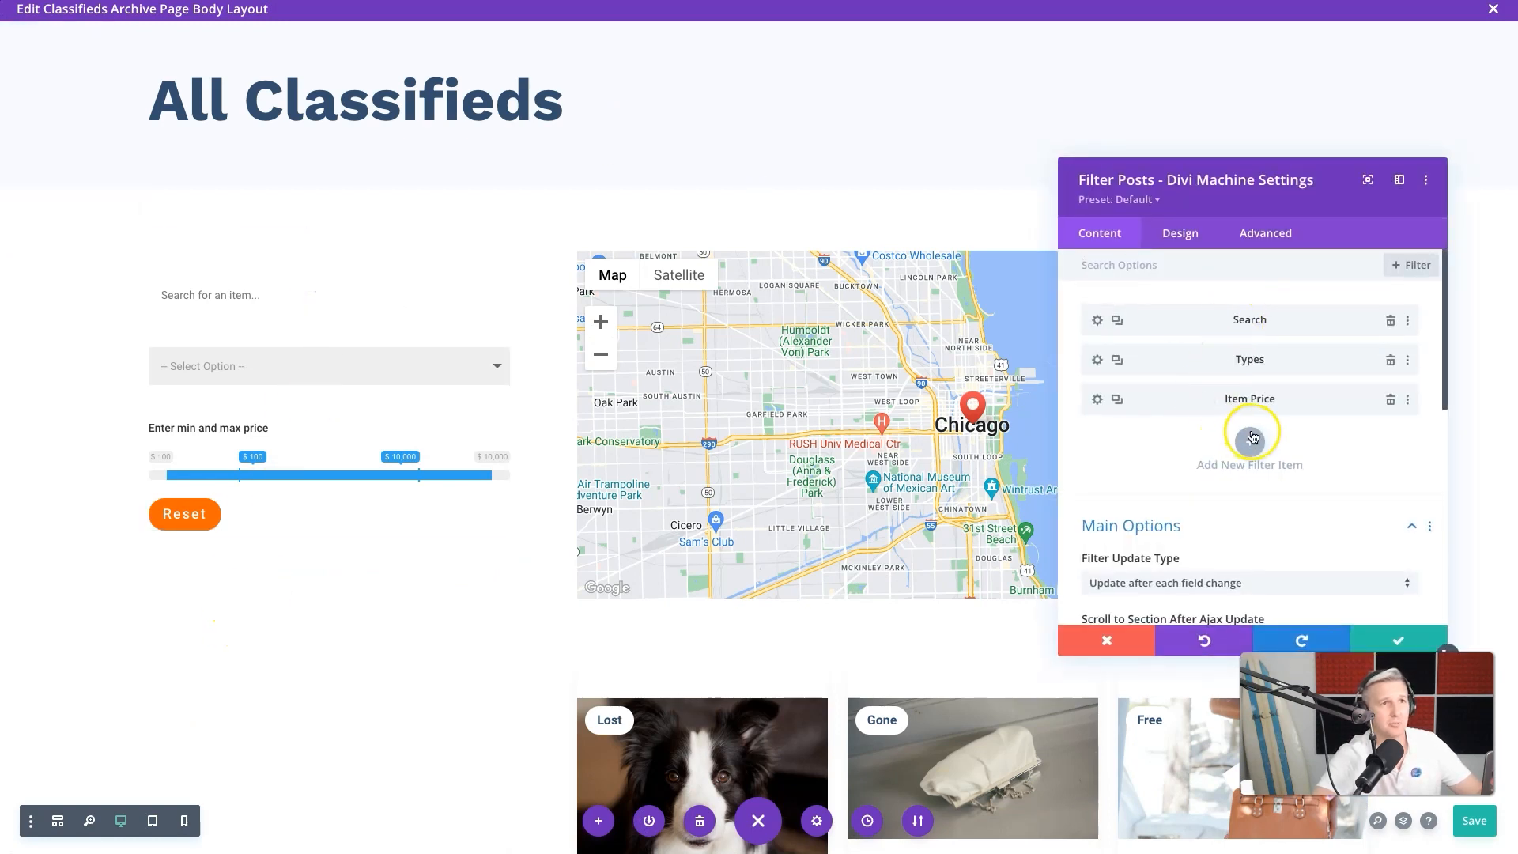
pyautogui.click(1165, 360)
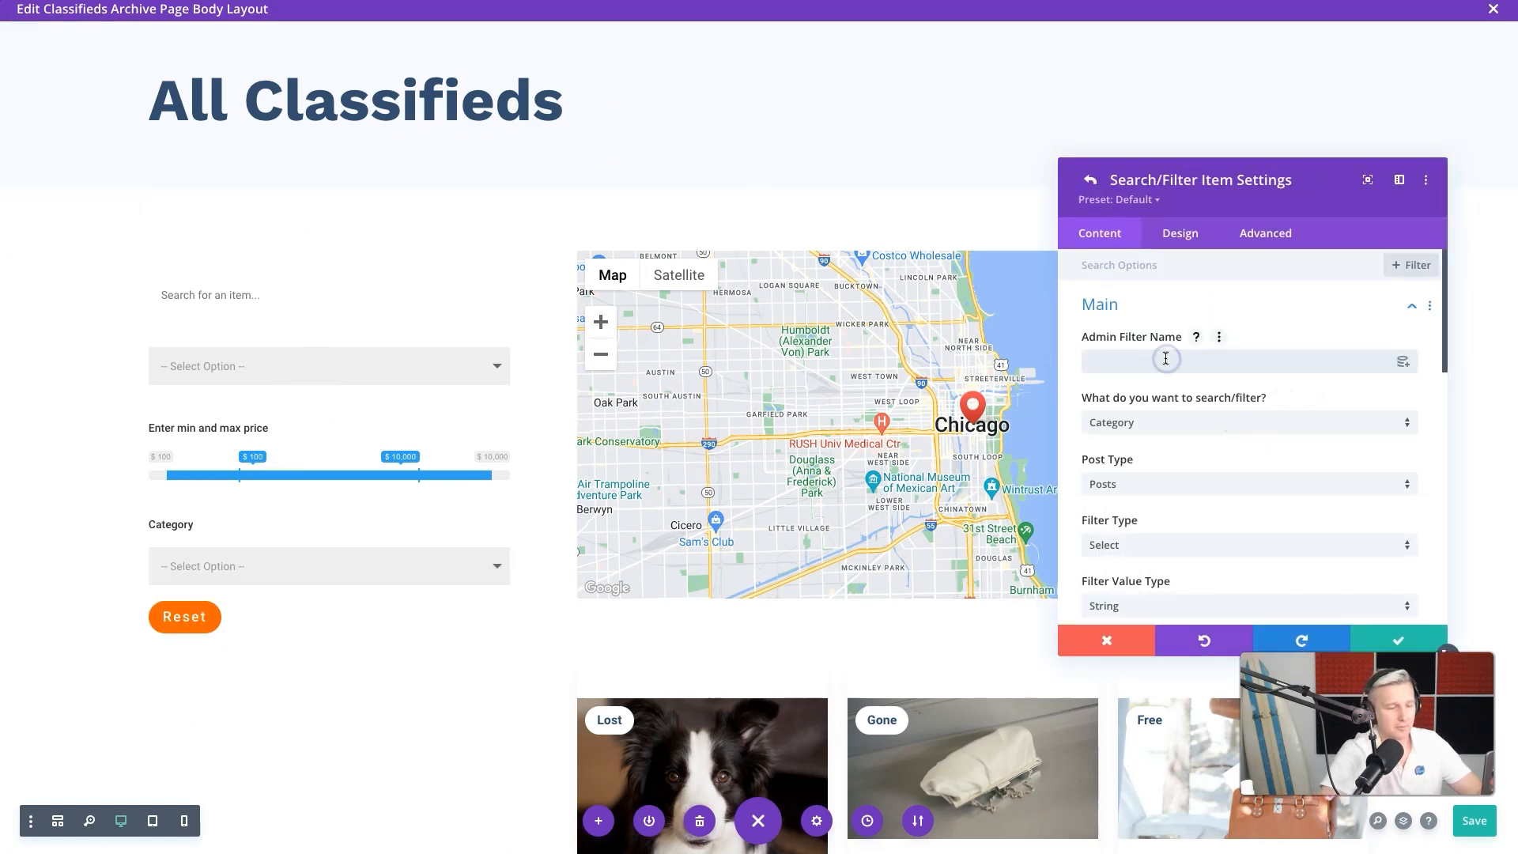
pyautogui.write('Search Radius')
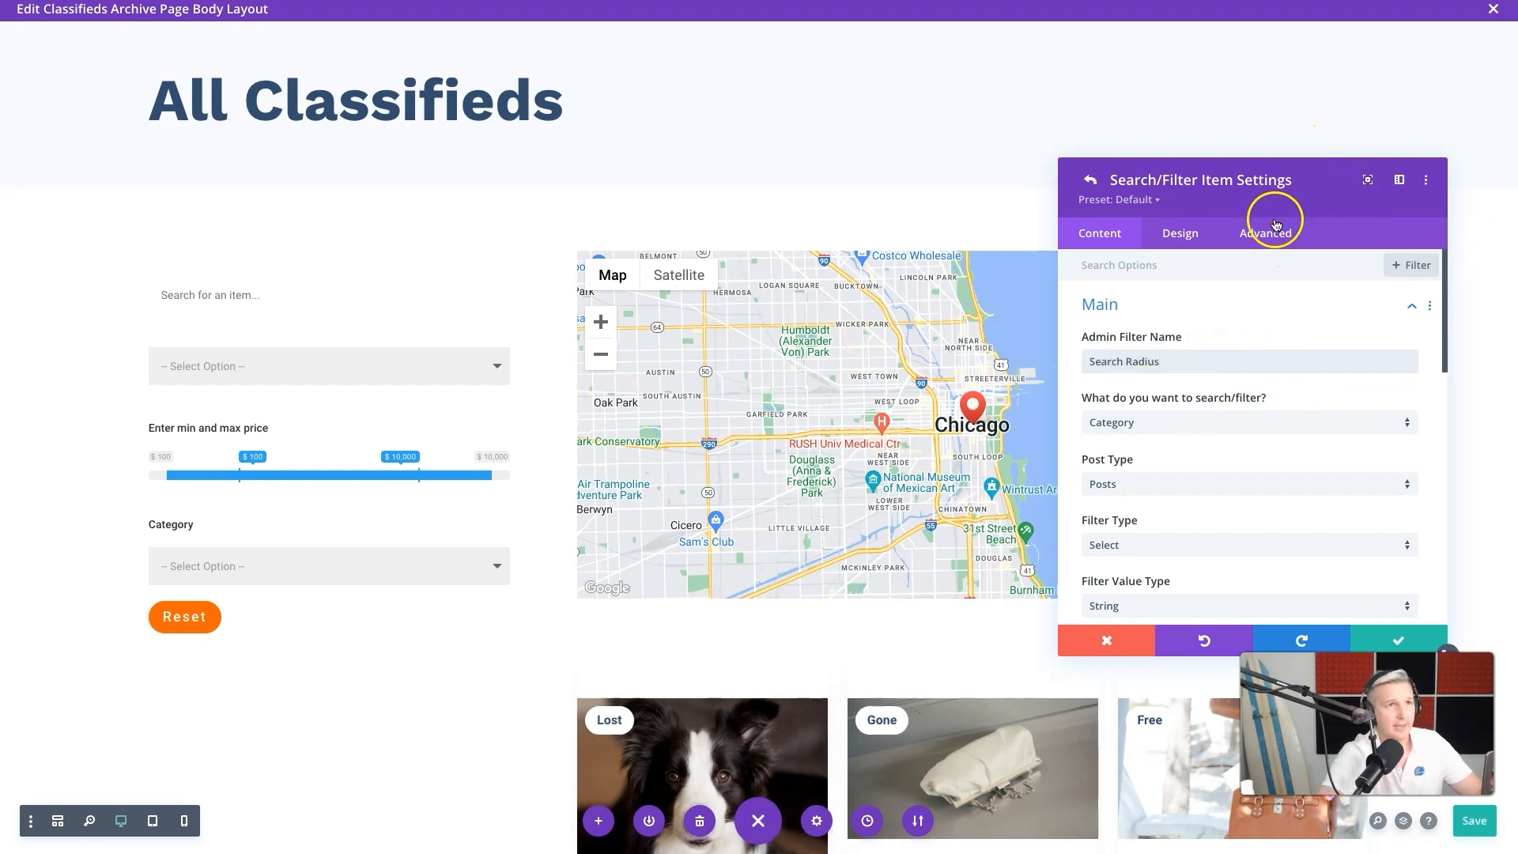
pyautogui.click(1135, 429)
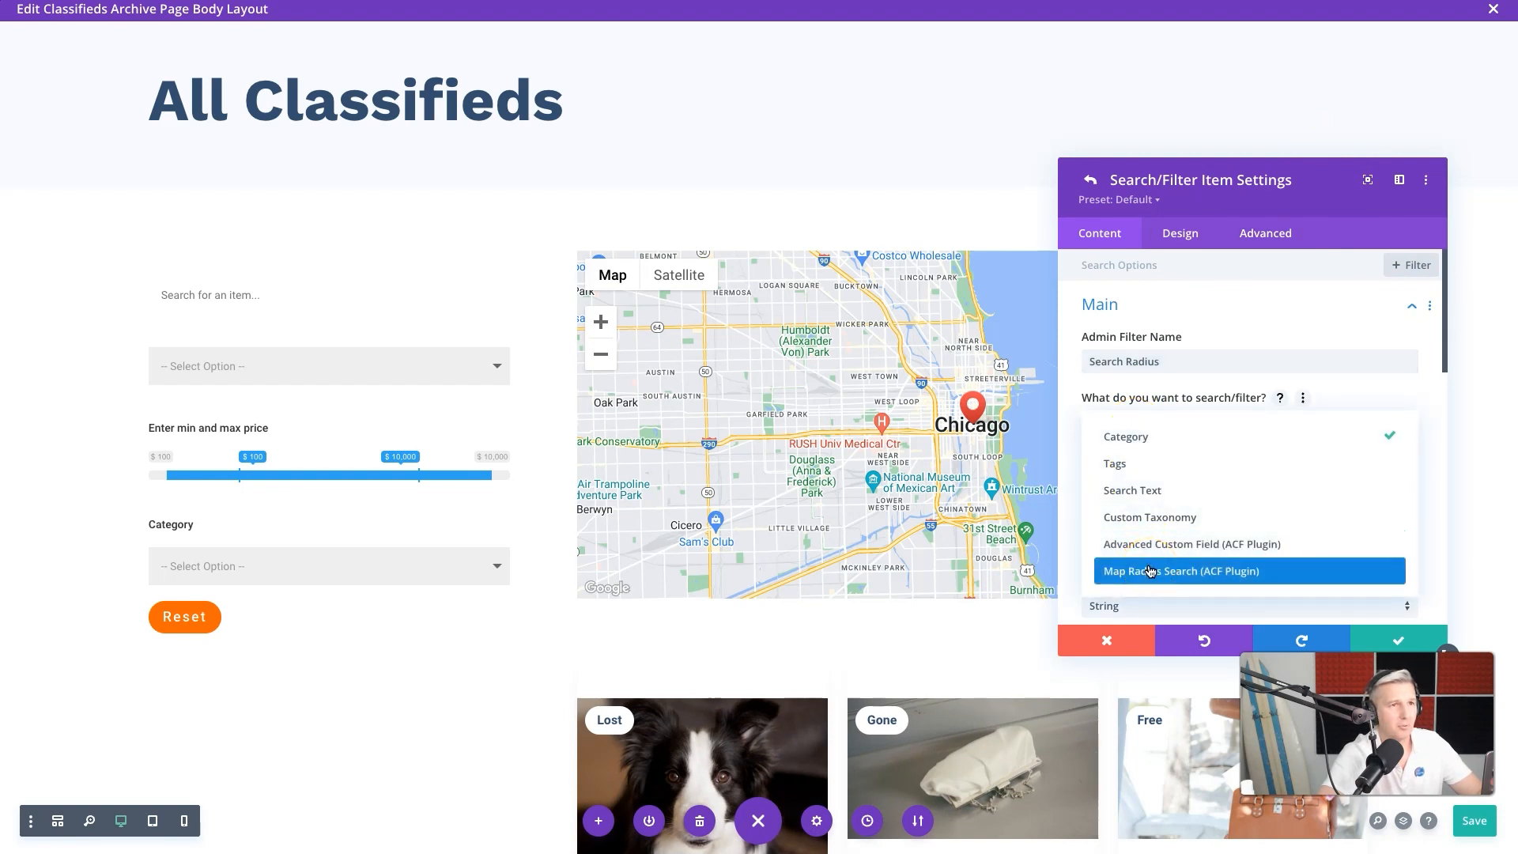
pyautogui.click(1213, 571)
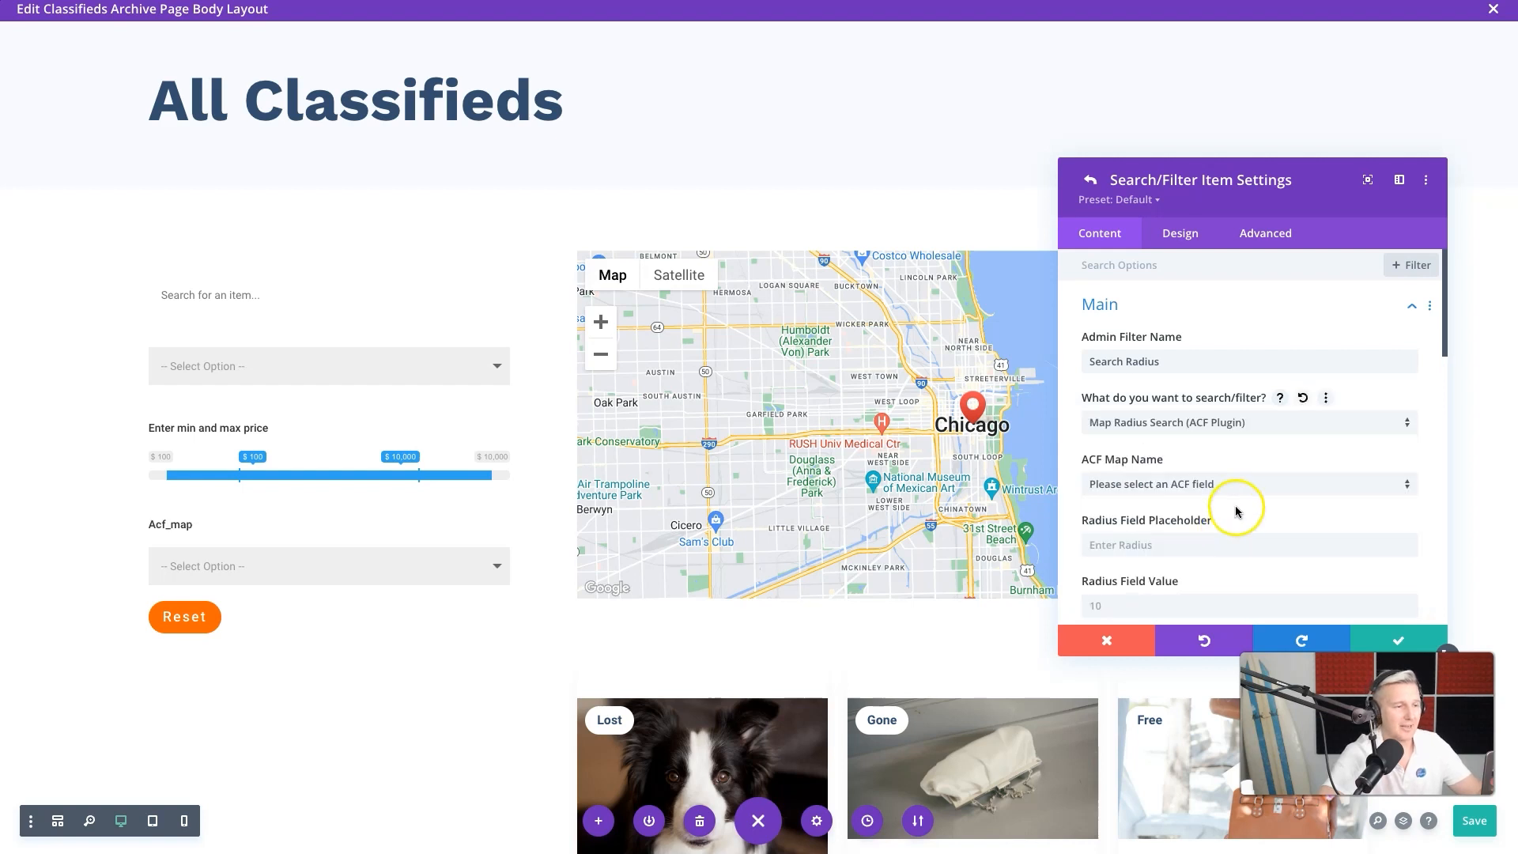
pyautogui.click(1188, 489)
pyautogui.click(1184, 525)
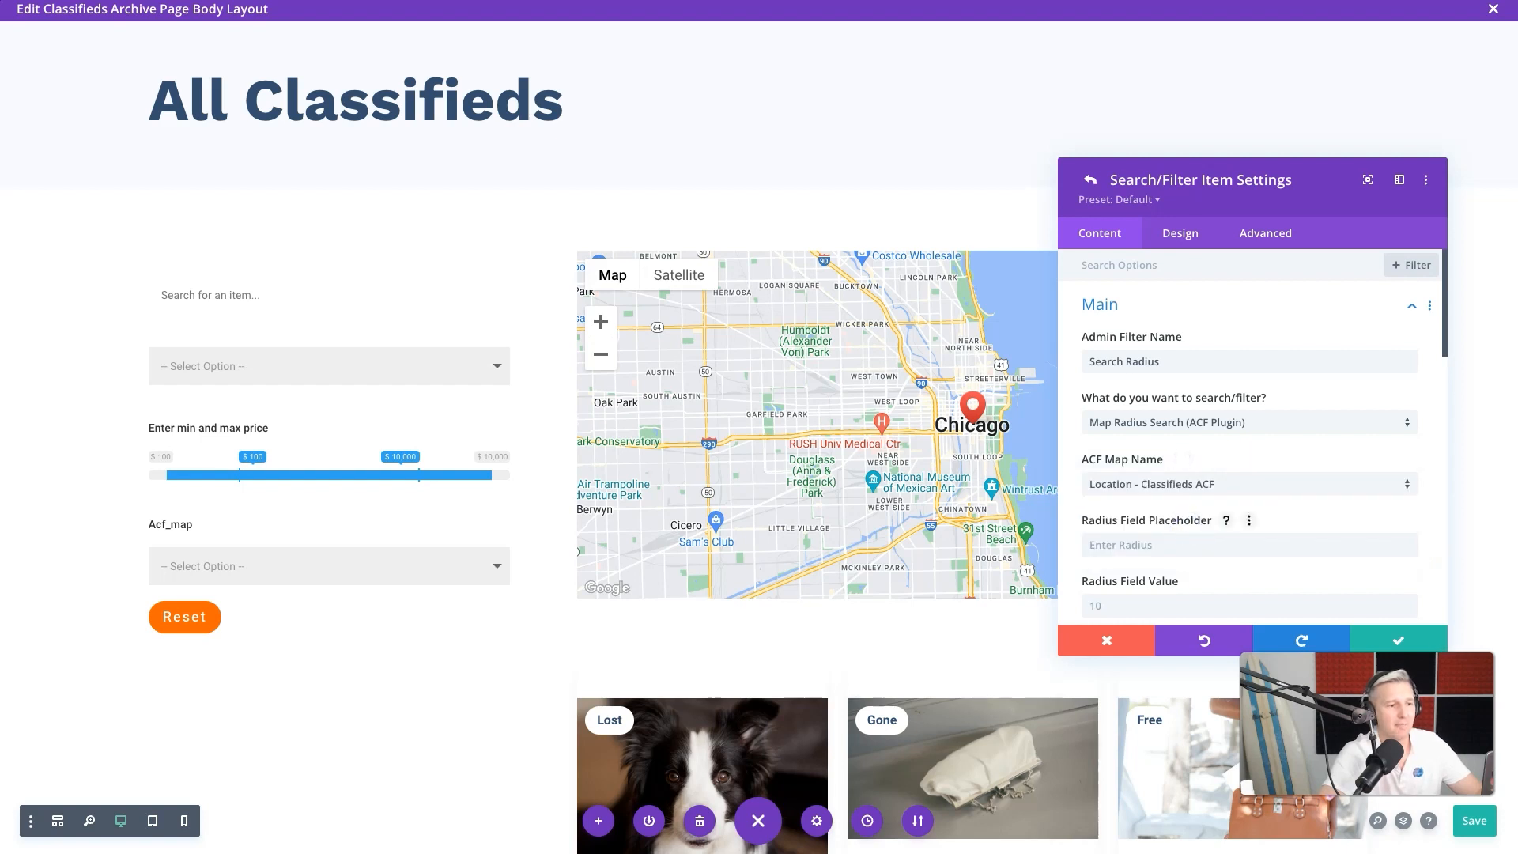
# Step: Set the radius filter's custom label to Search Radius
pyautogui.scroll(-5, 1091, 599)
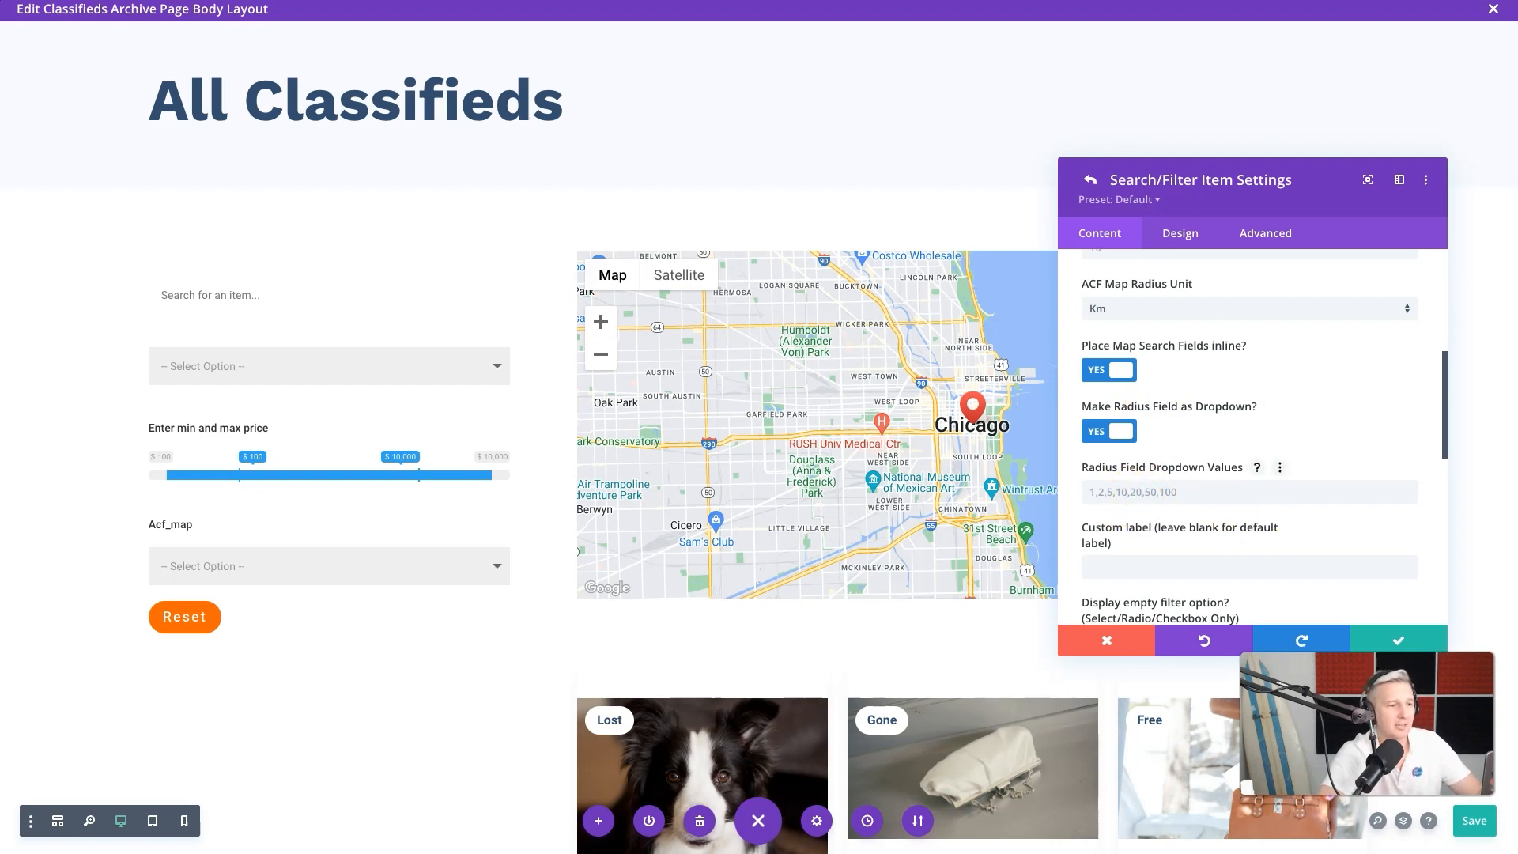
pyautogui.scroll(-4, 1211, 405)
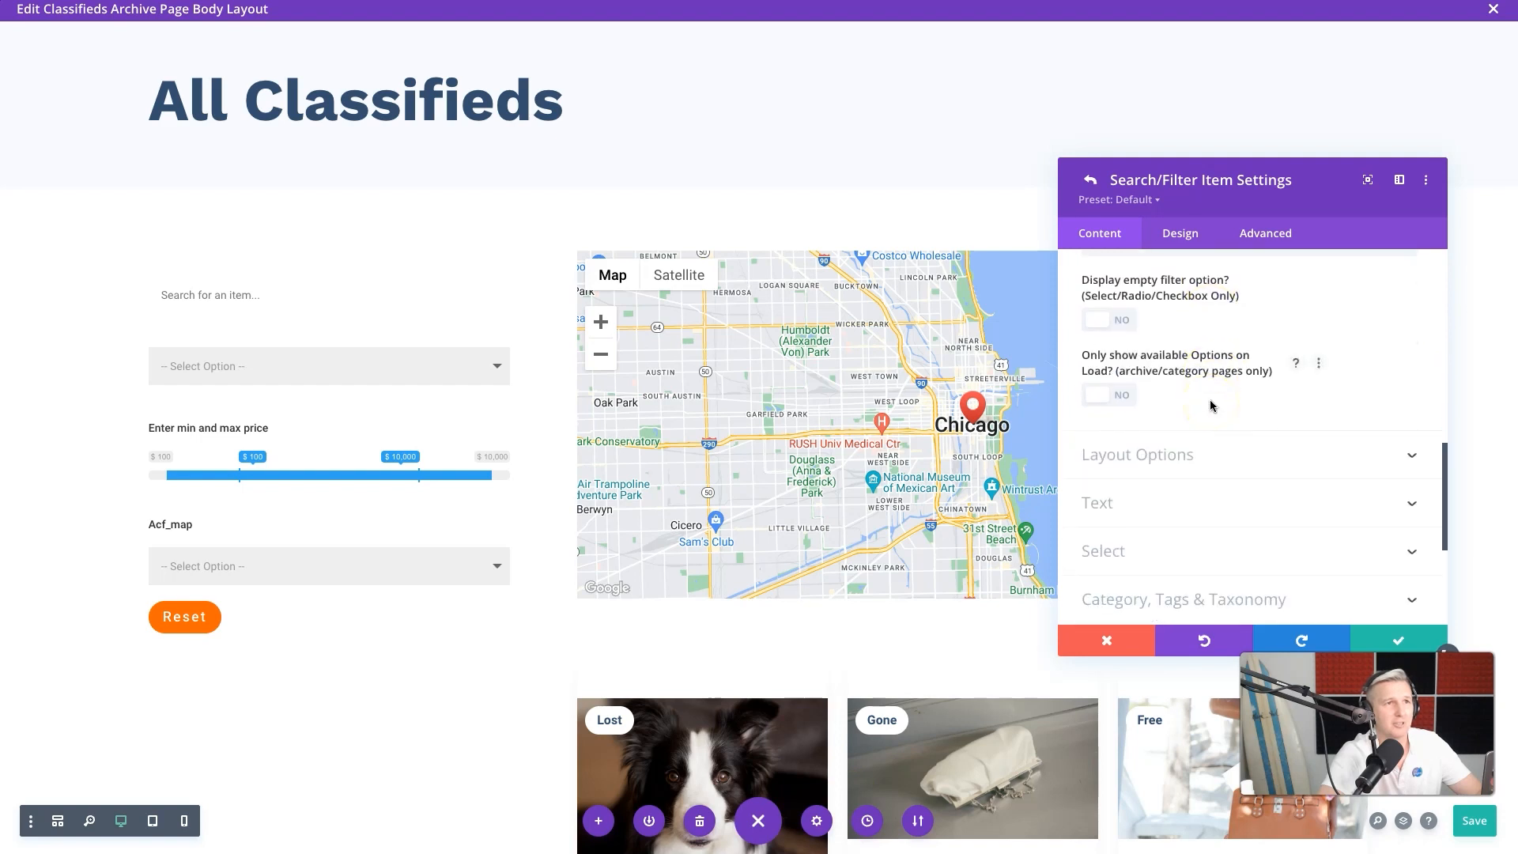
pyautogui.click(1151, 462)
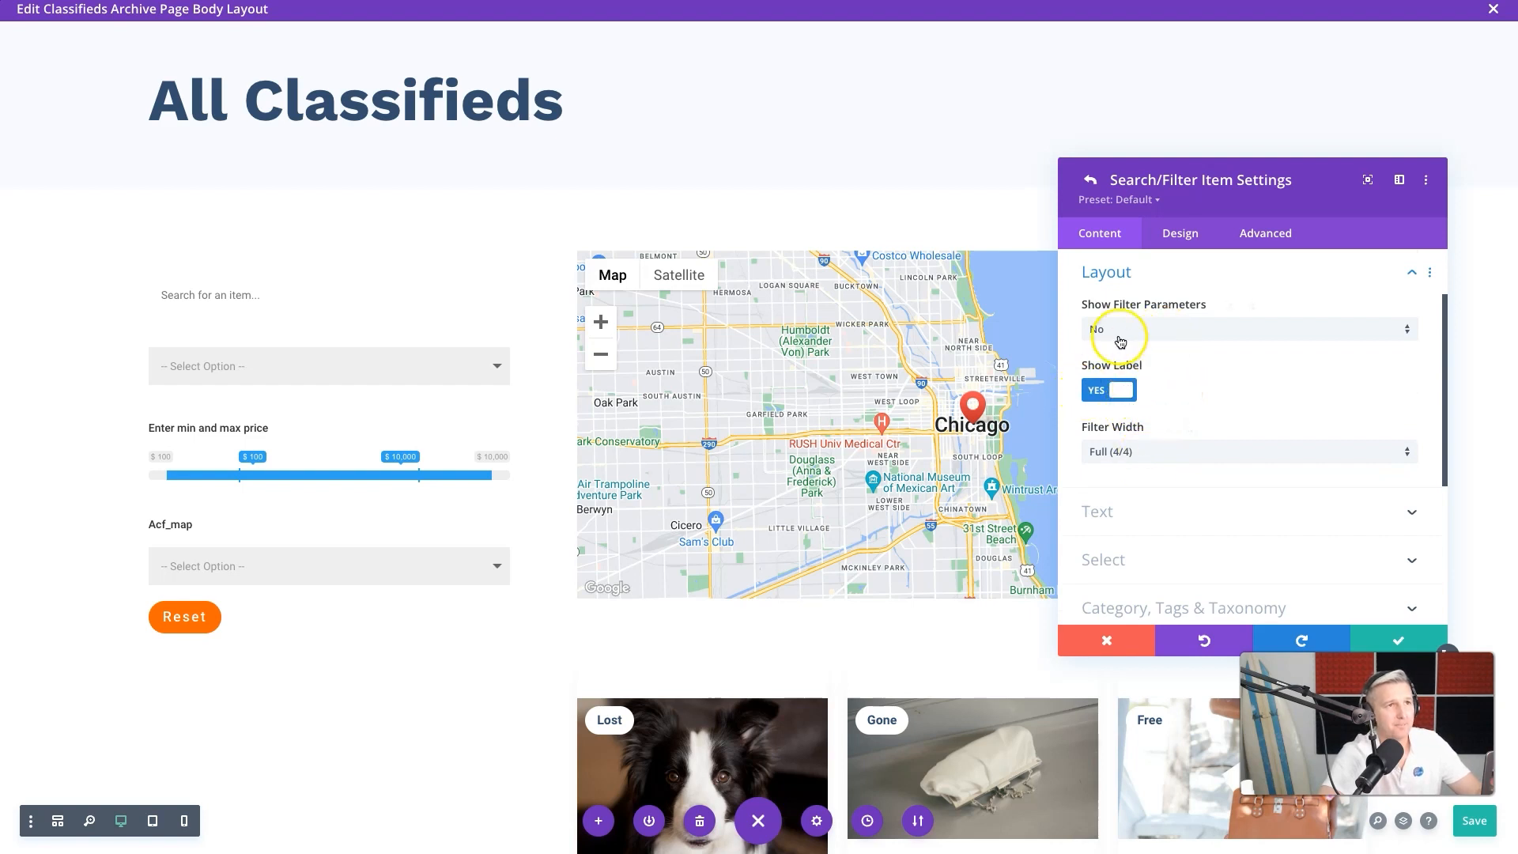
pyautogui.scroll(2, 1139, 328)
pyautogui.click(1136, 310)
pyautogui.scroll(-5, 1135, 395)
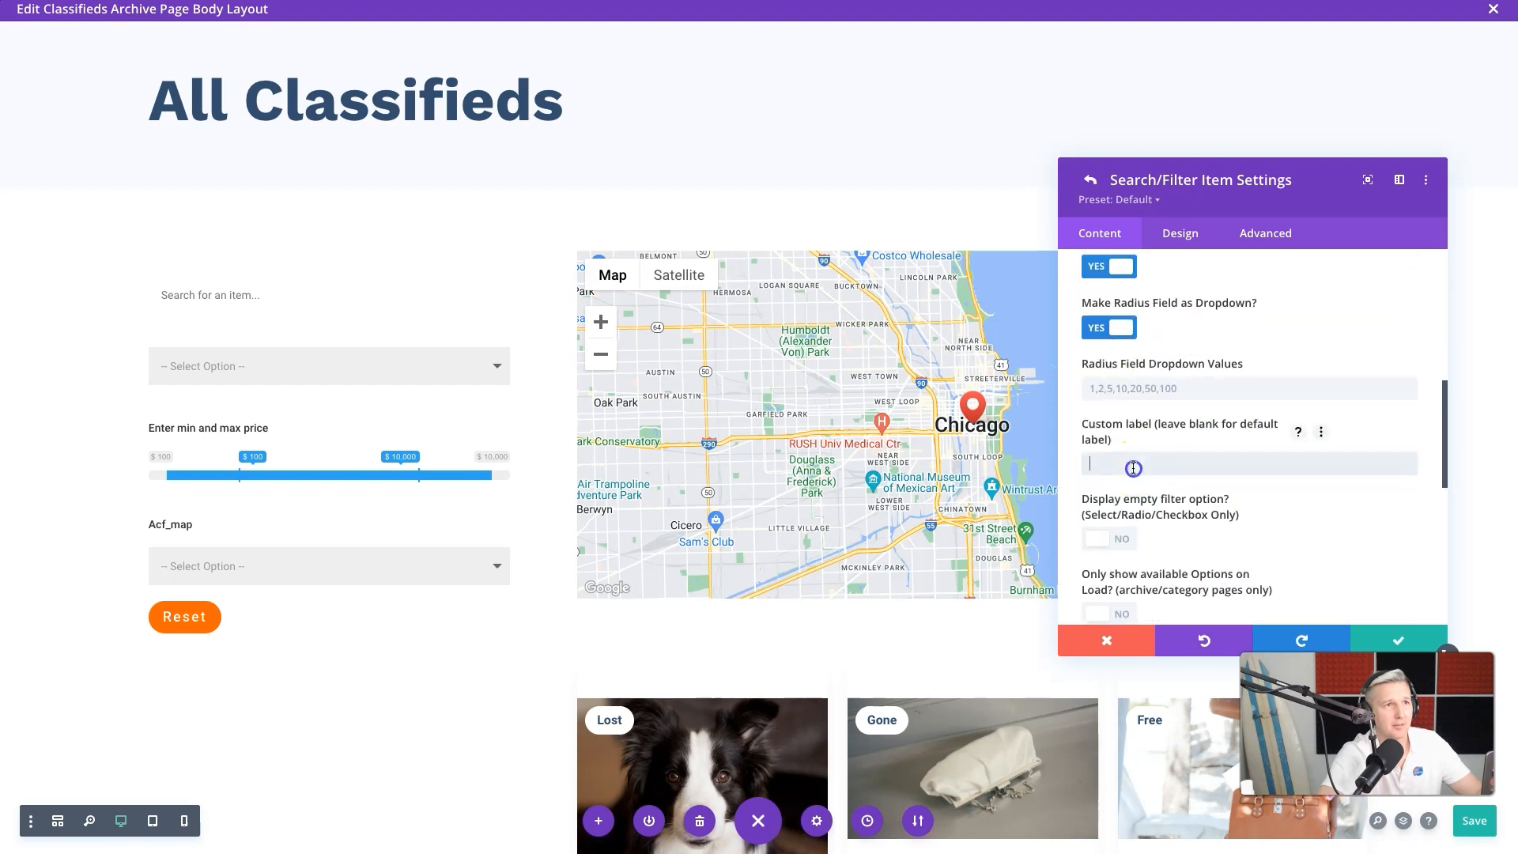
pyautogui.click(1133, 467)
pyautogui.write('Search Radius')
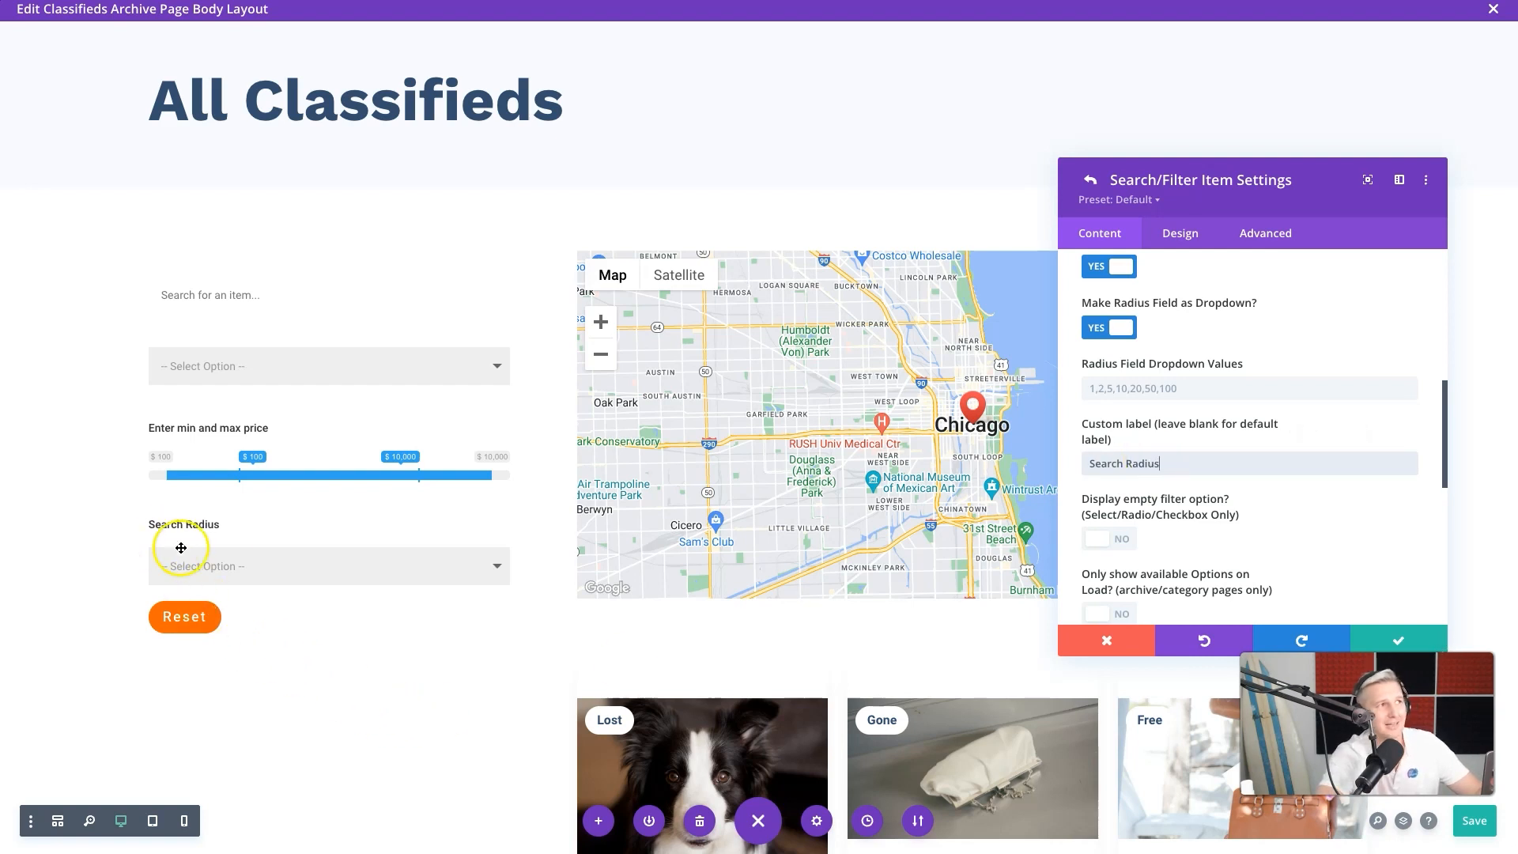
# Step: Set the radius filter's conditional Logic ID to radius and Logic Title to Radius, and apply the filter item
pyautogui.scroll(-2, 1305, 515)
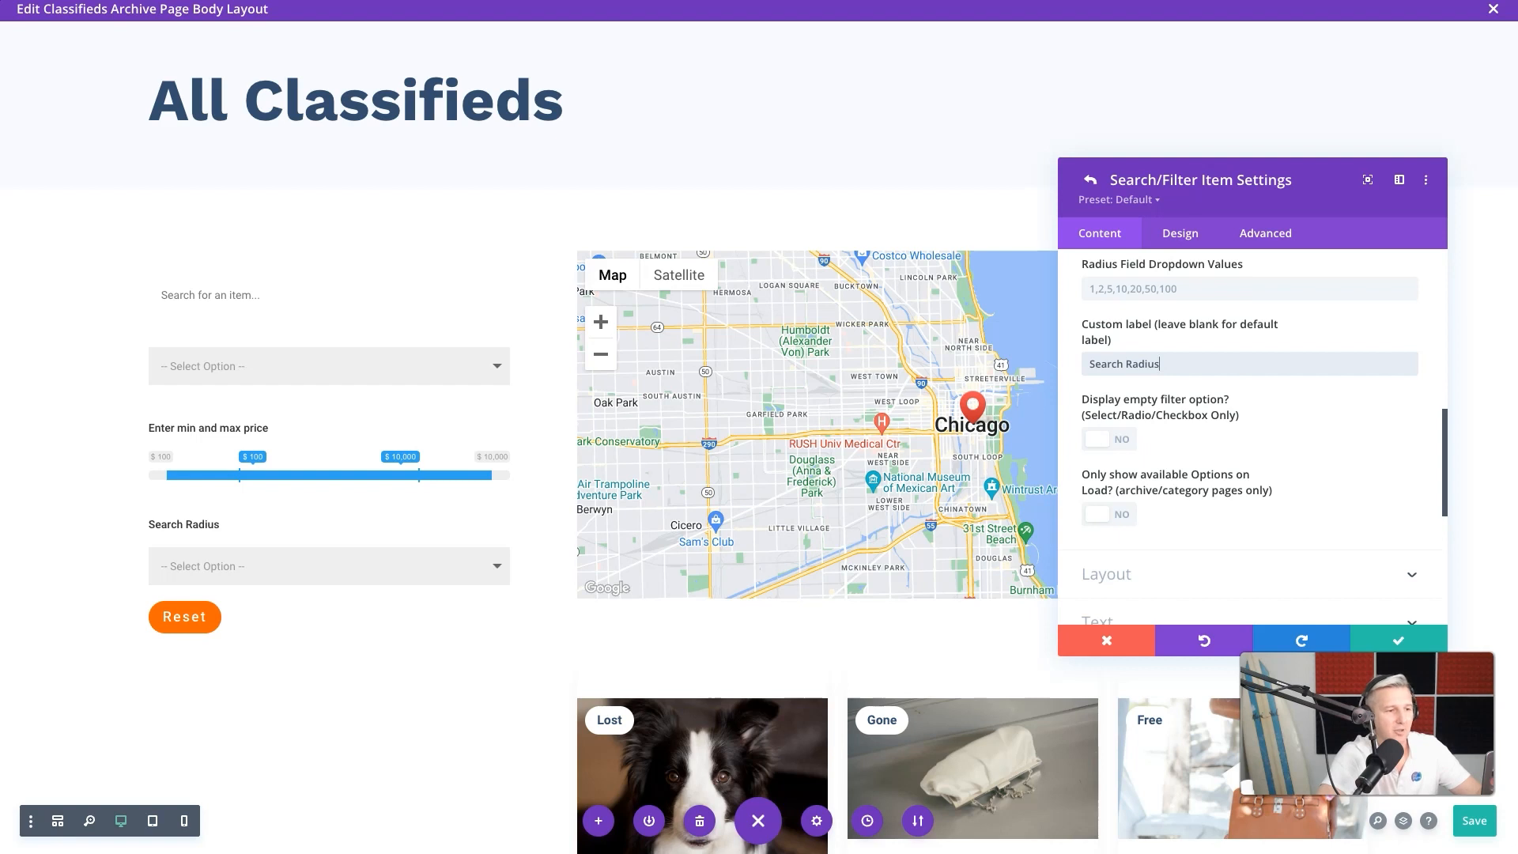
pyautogui.scroll(-6, 1305, 492)
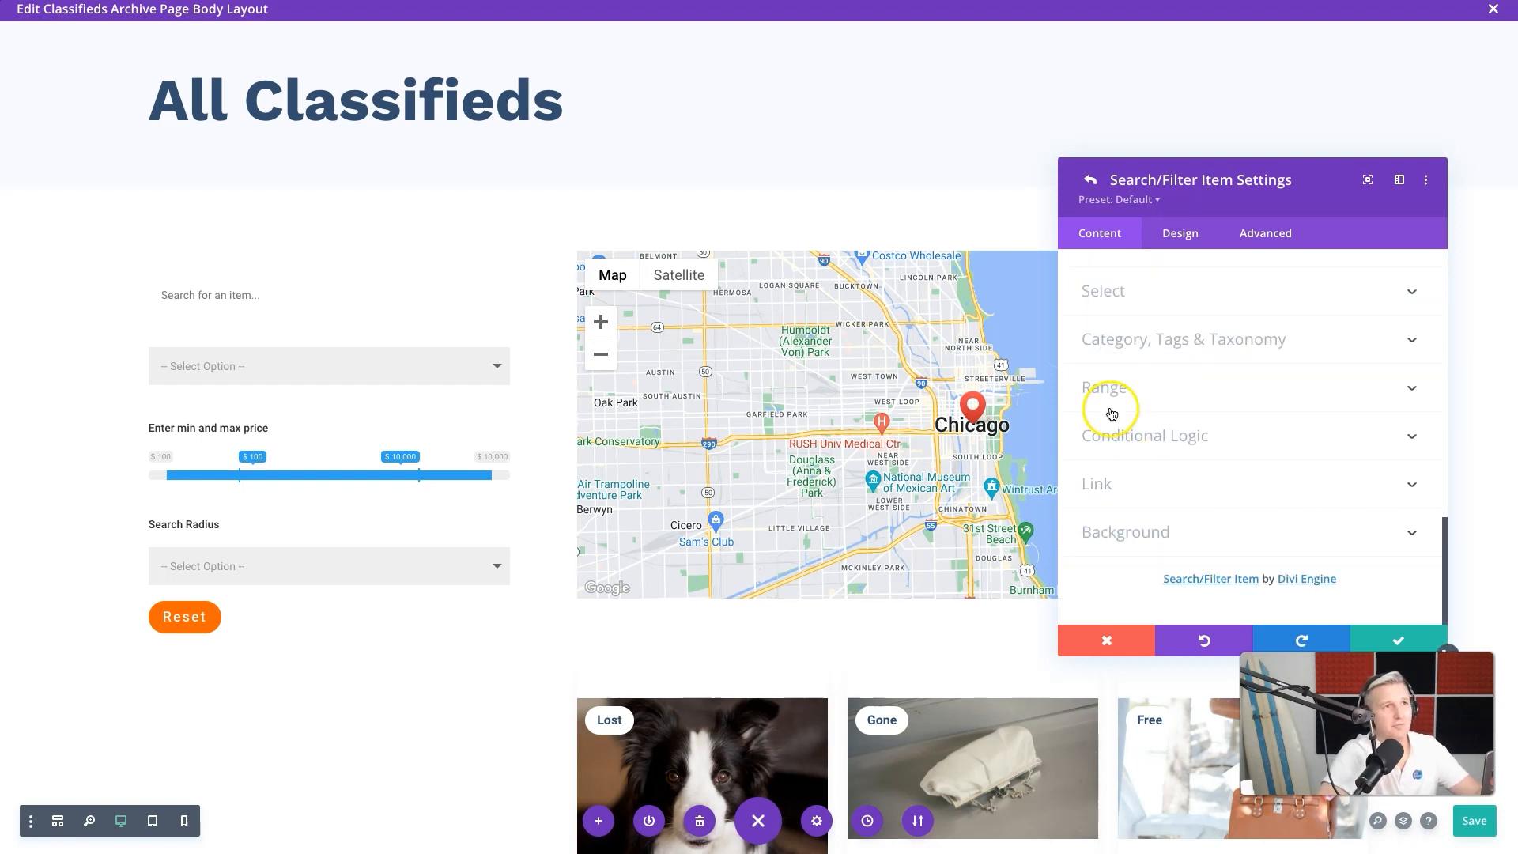
pyautogui.click(1147, 436)
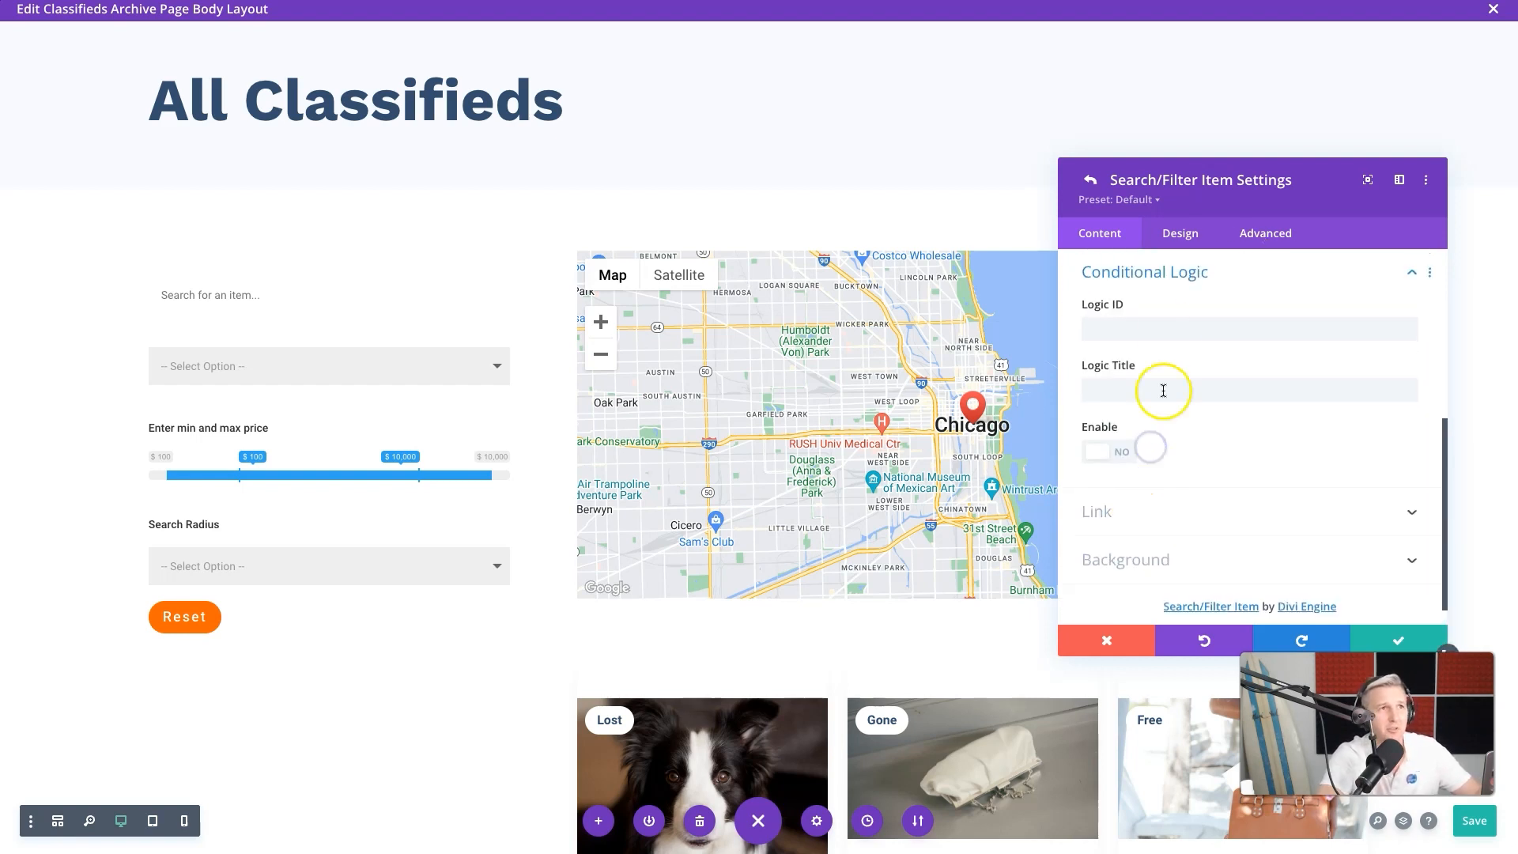
pyautogui.click(1154, 323)
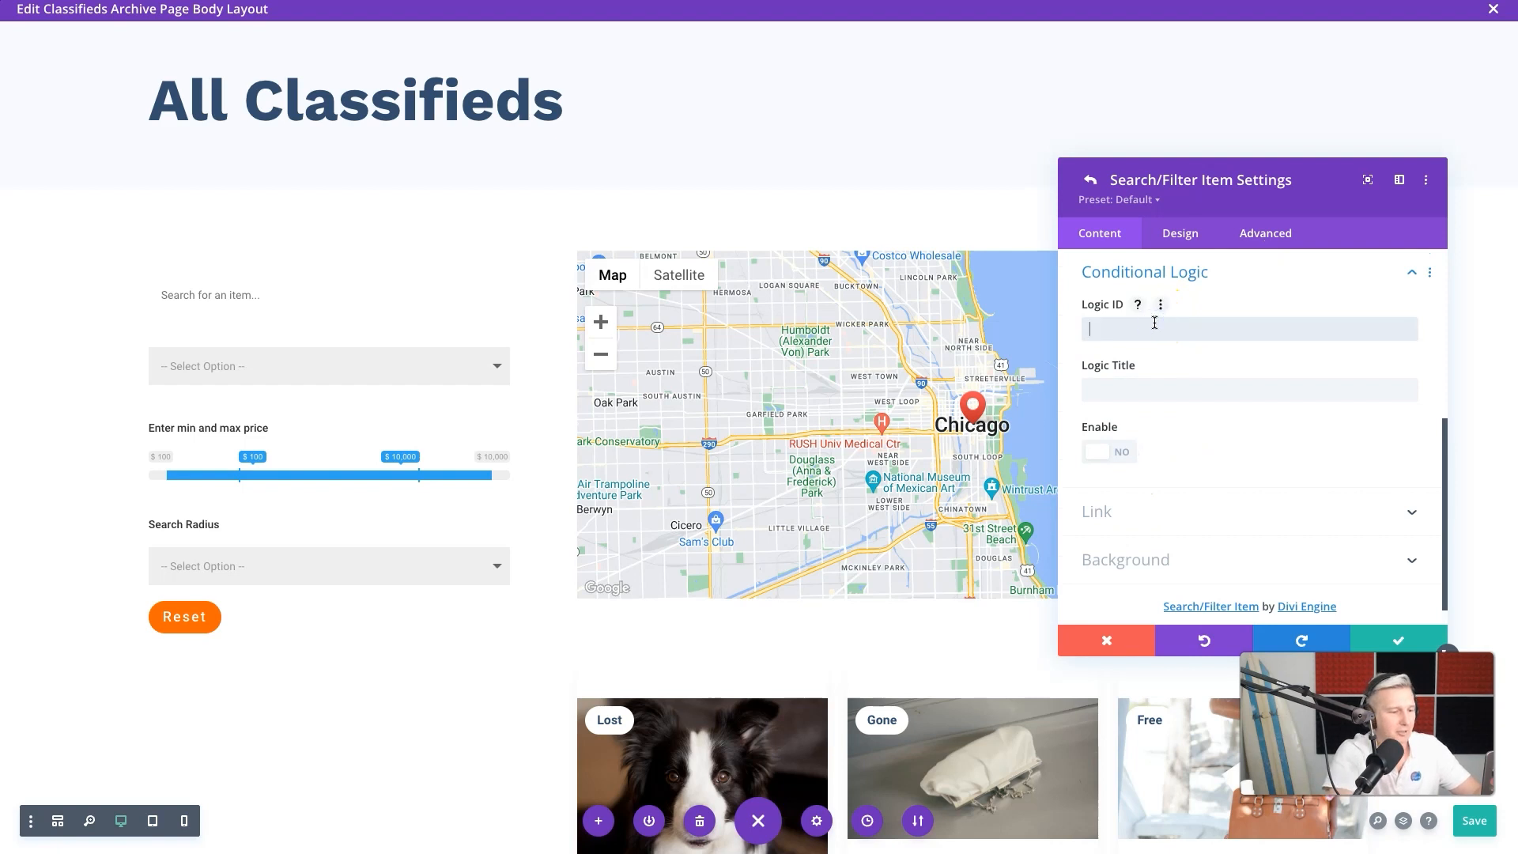
pyautogui.press('Tab')
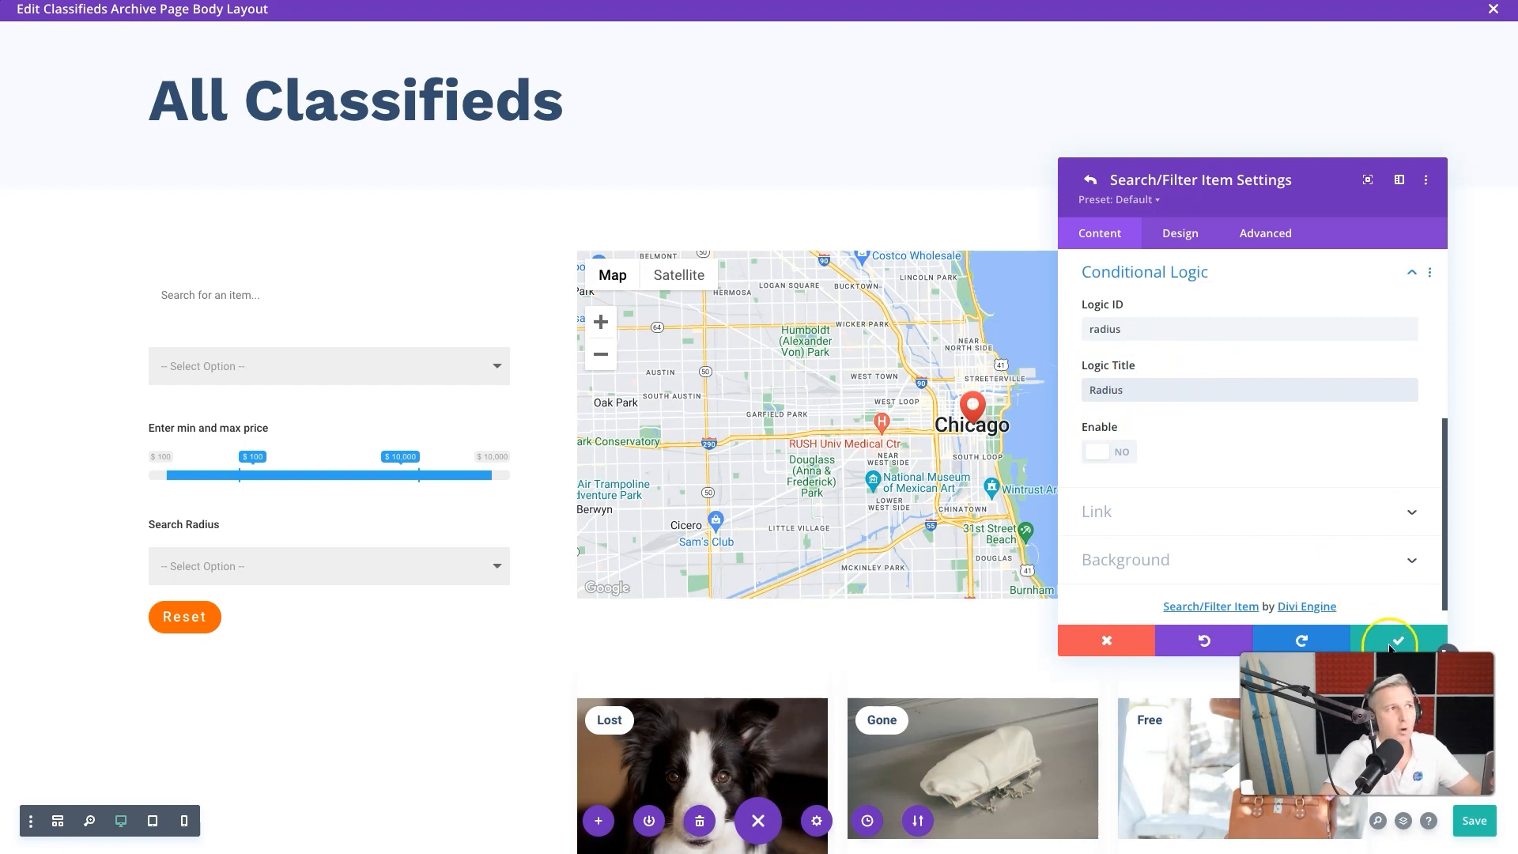
pyautogui.click(1389, 642)
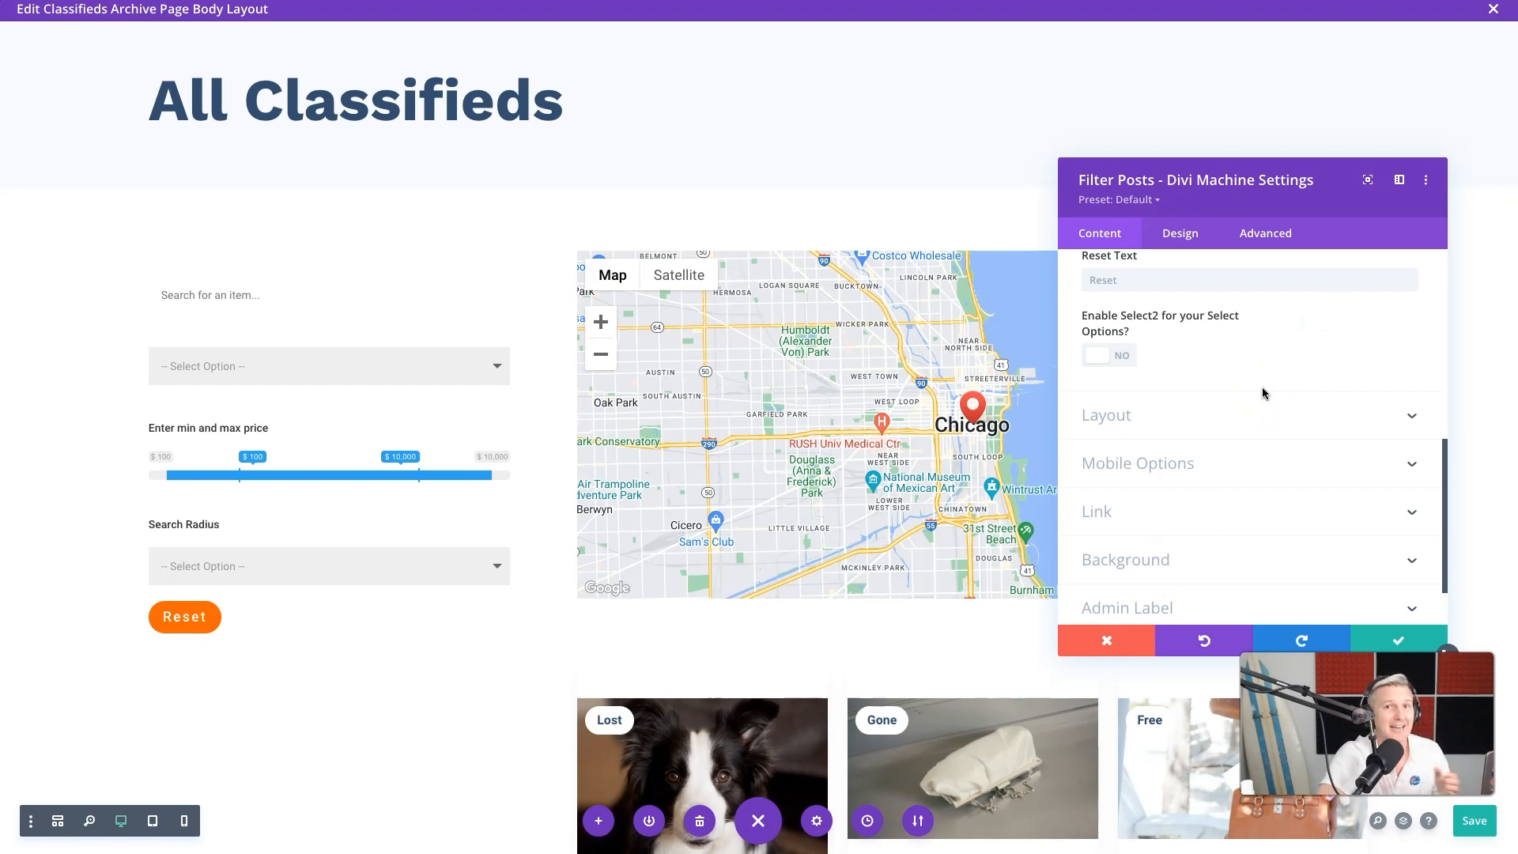
# Step: Add a filter item named Item Status that filters by Advanced Custom Field (ACF Plugin)
pyautogui.scroll(10, 1265, 385)
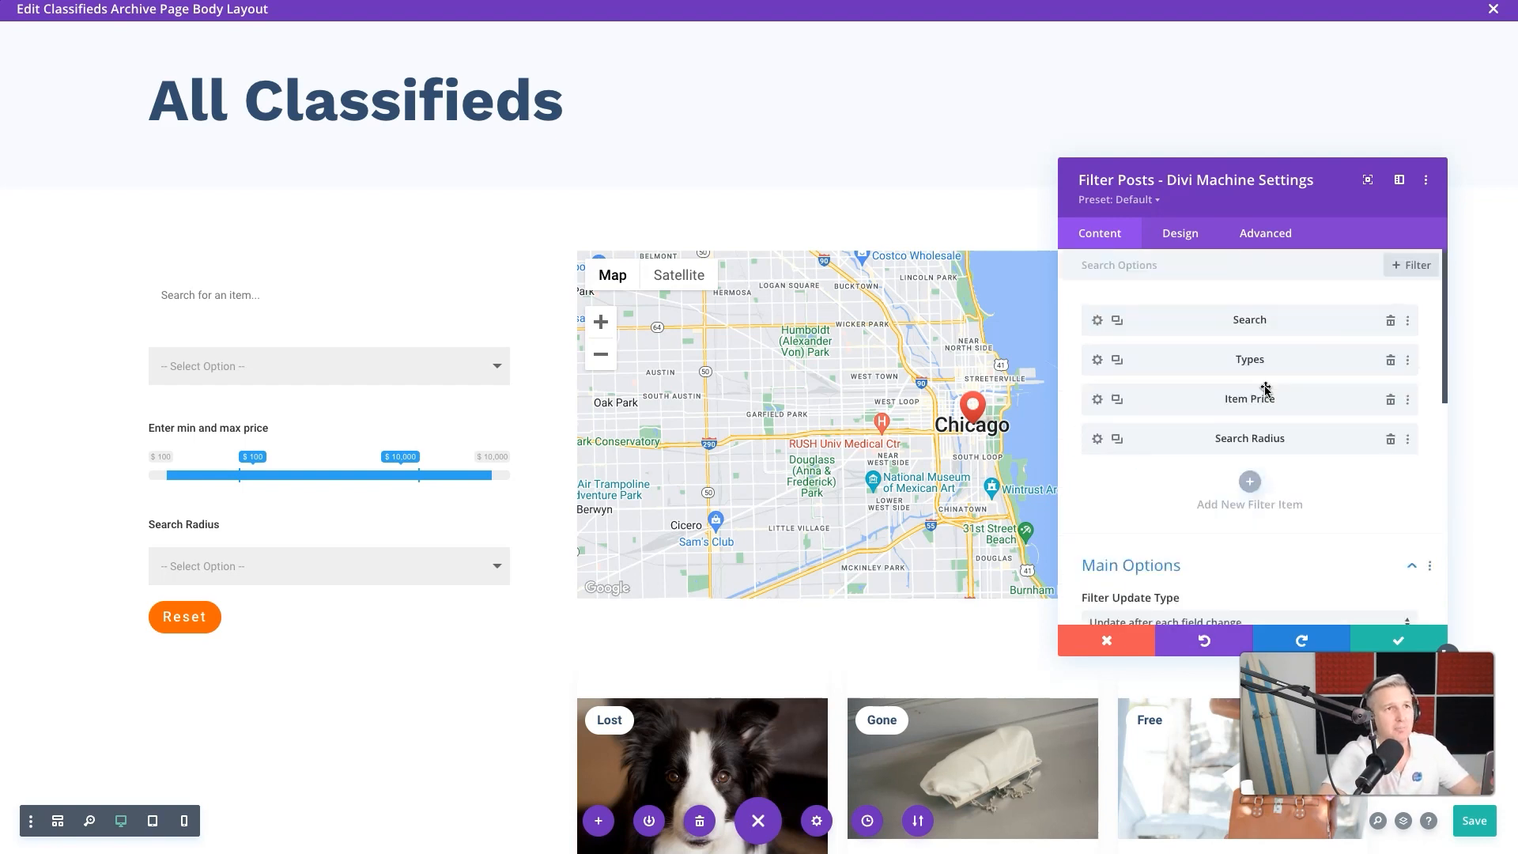
pyautogui.click(1249, 482)
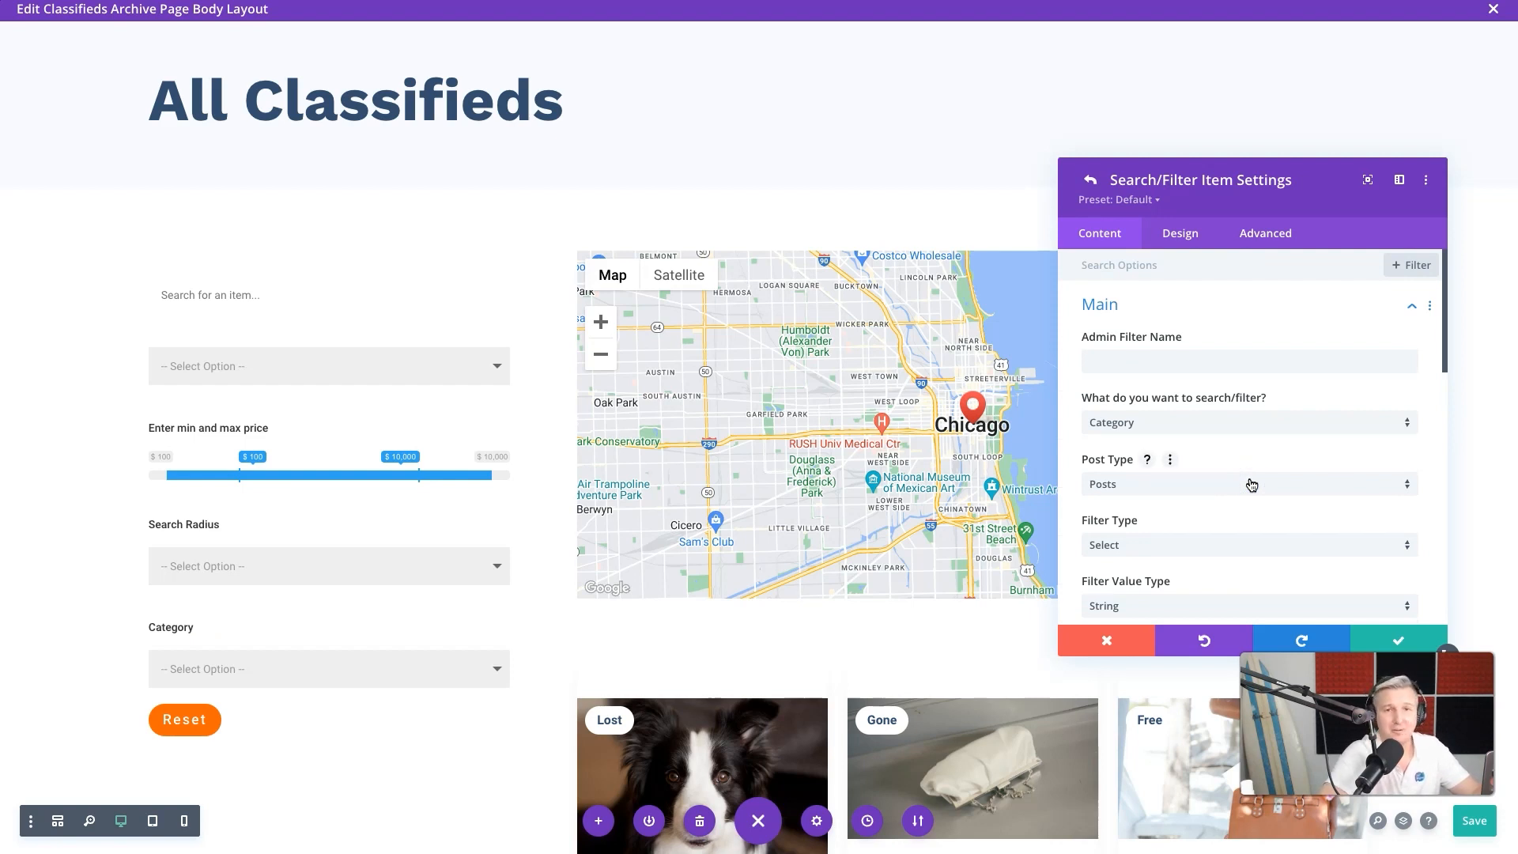
pyautogui.click(1166, 361)
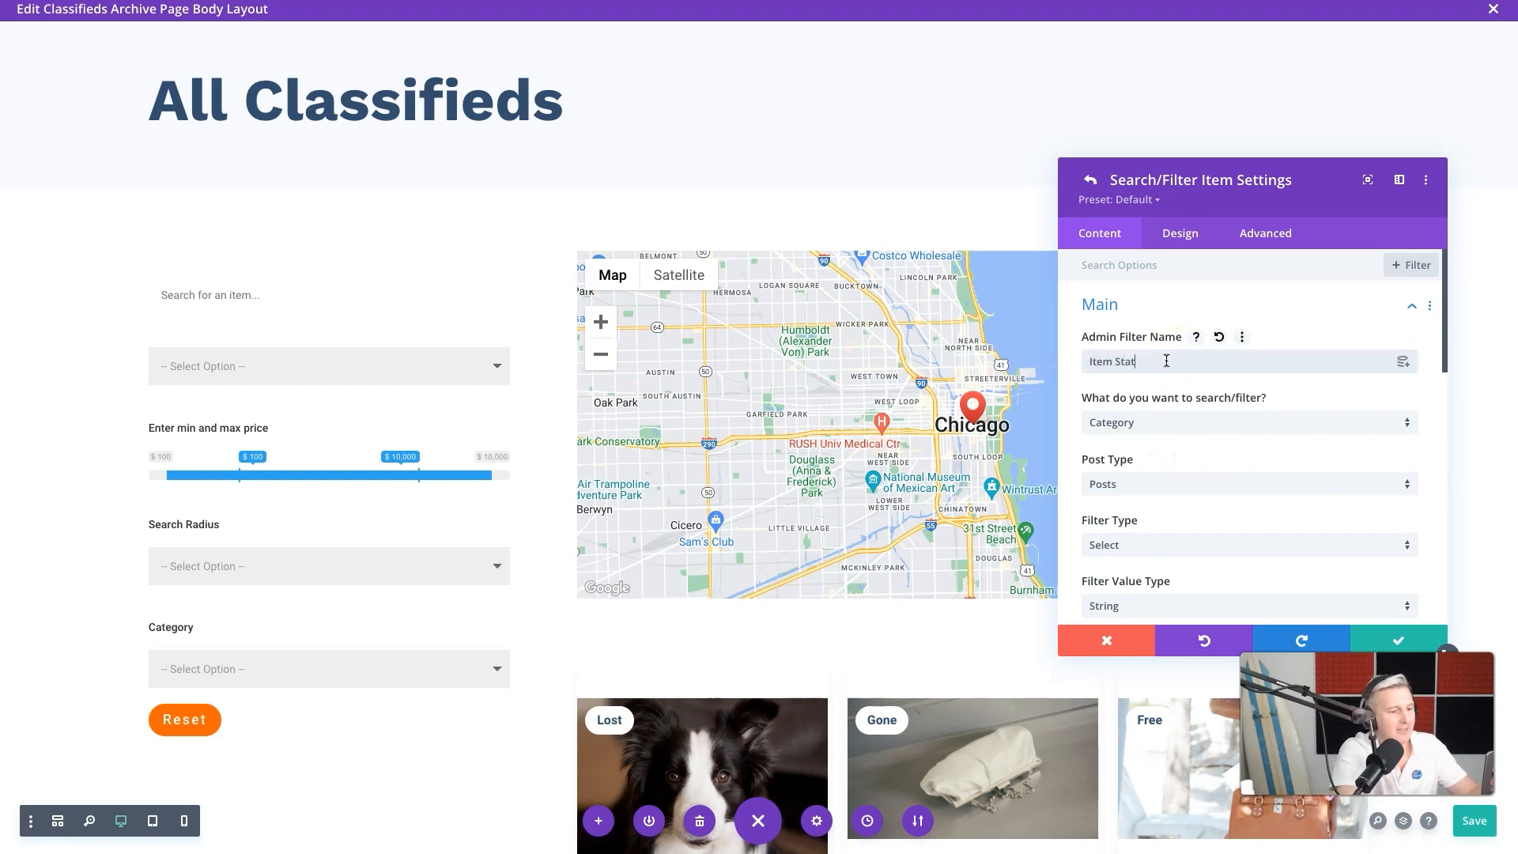
pyautogui.scroll(-1, 1179, 485)
pyautogui.click(1174, 349)
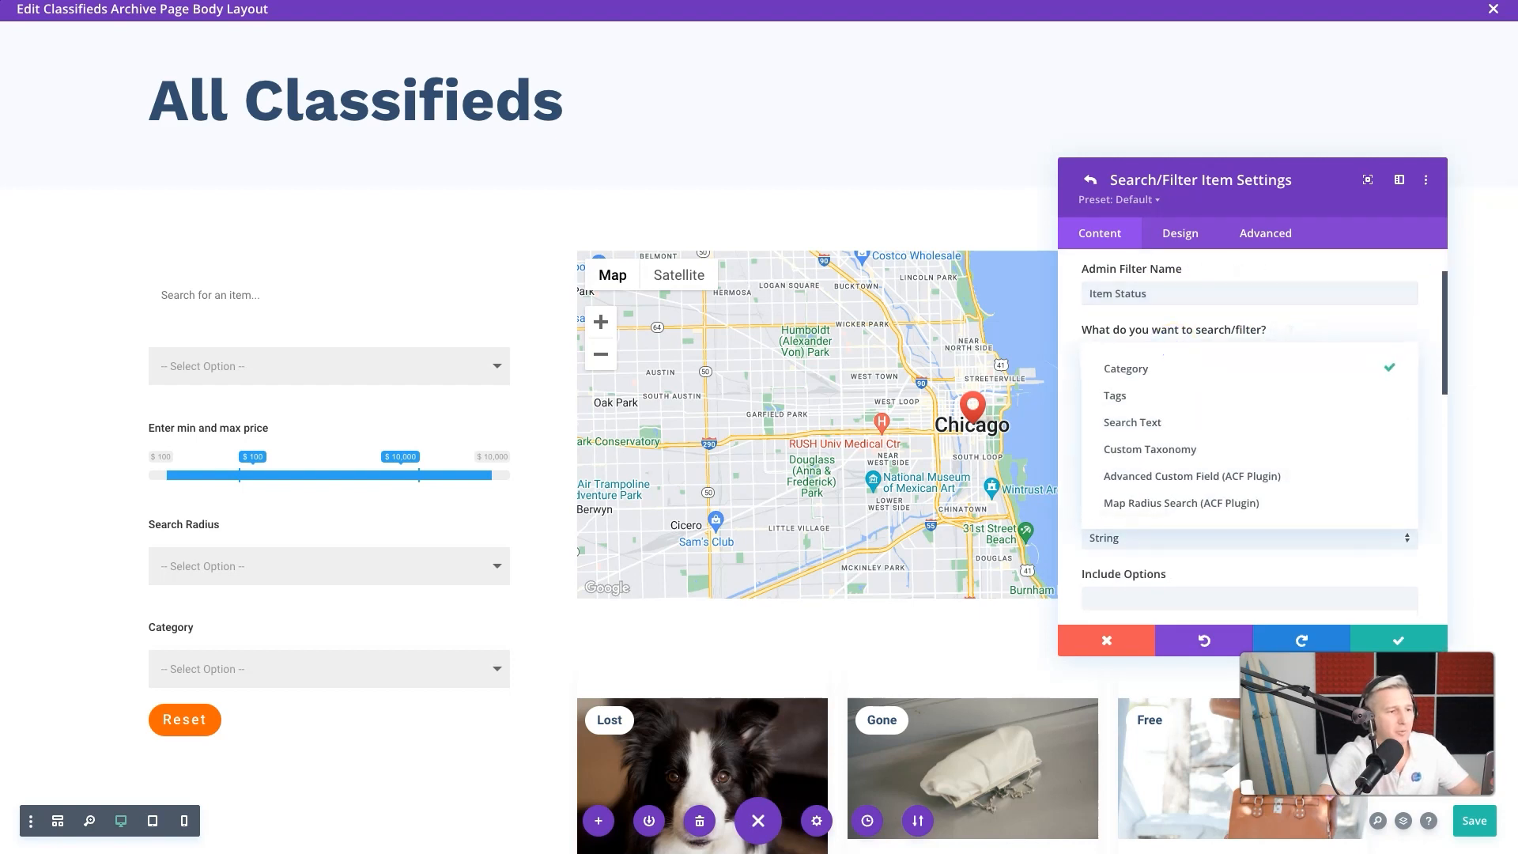
pyautogui.click(1185, 478)
pyautogui.click(1185, 479)
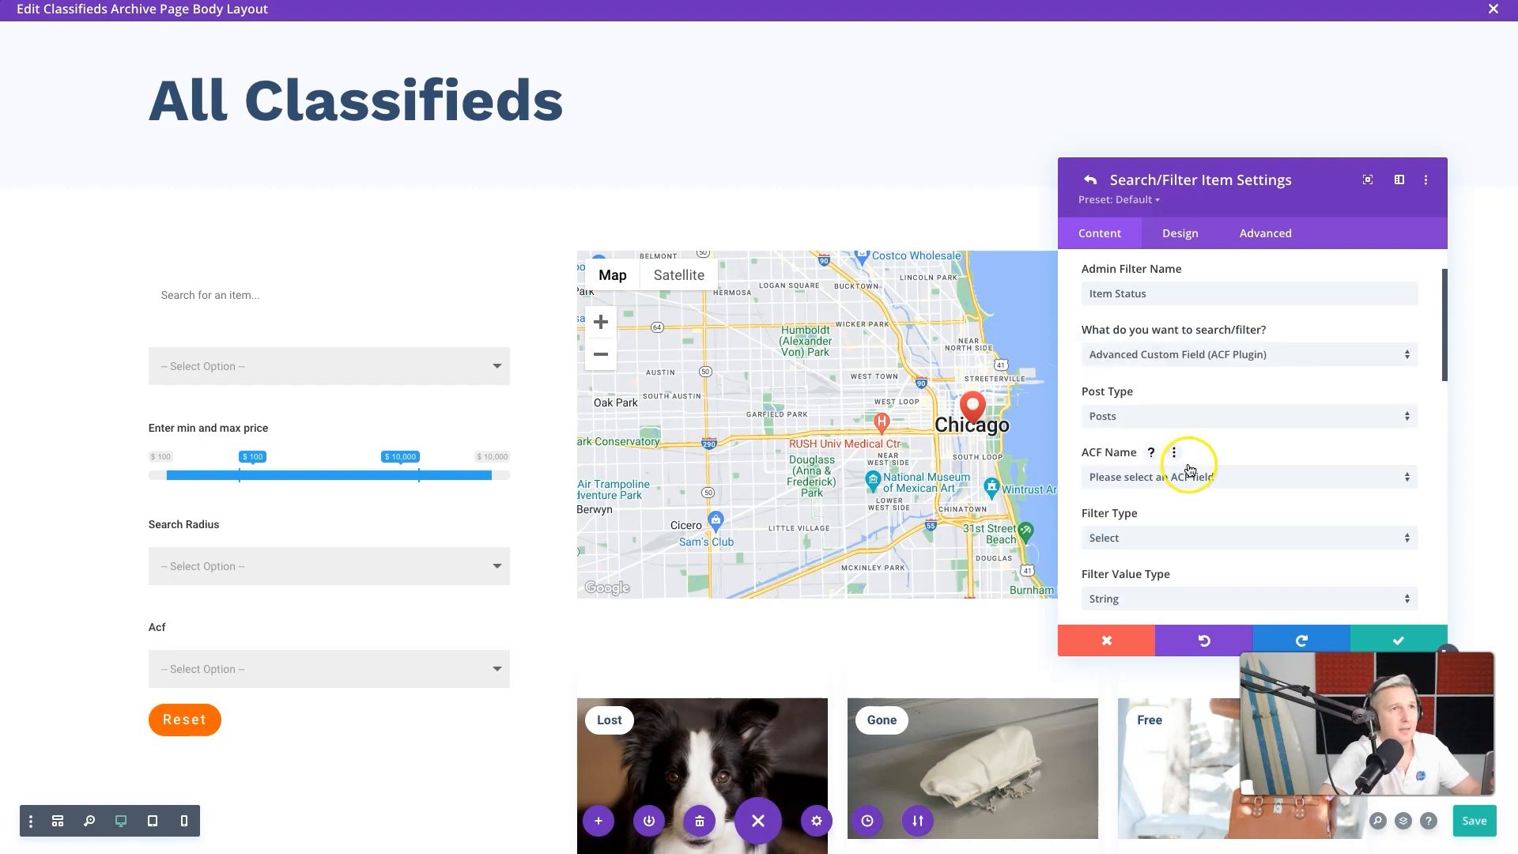
# Step: Set the Item Status filter's post type to Classifieds and its ACF name to Status
pyautogui.click(1214, 407)
pyautogui.click(1139, 603)
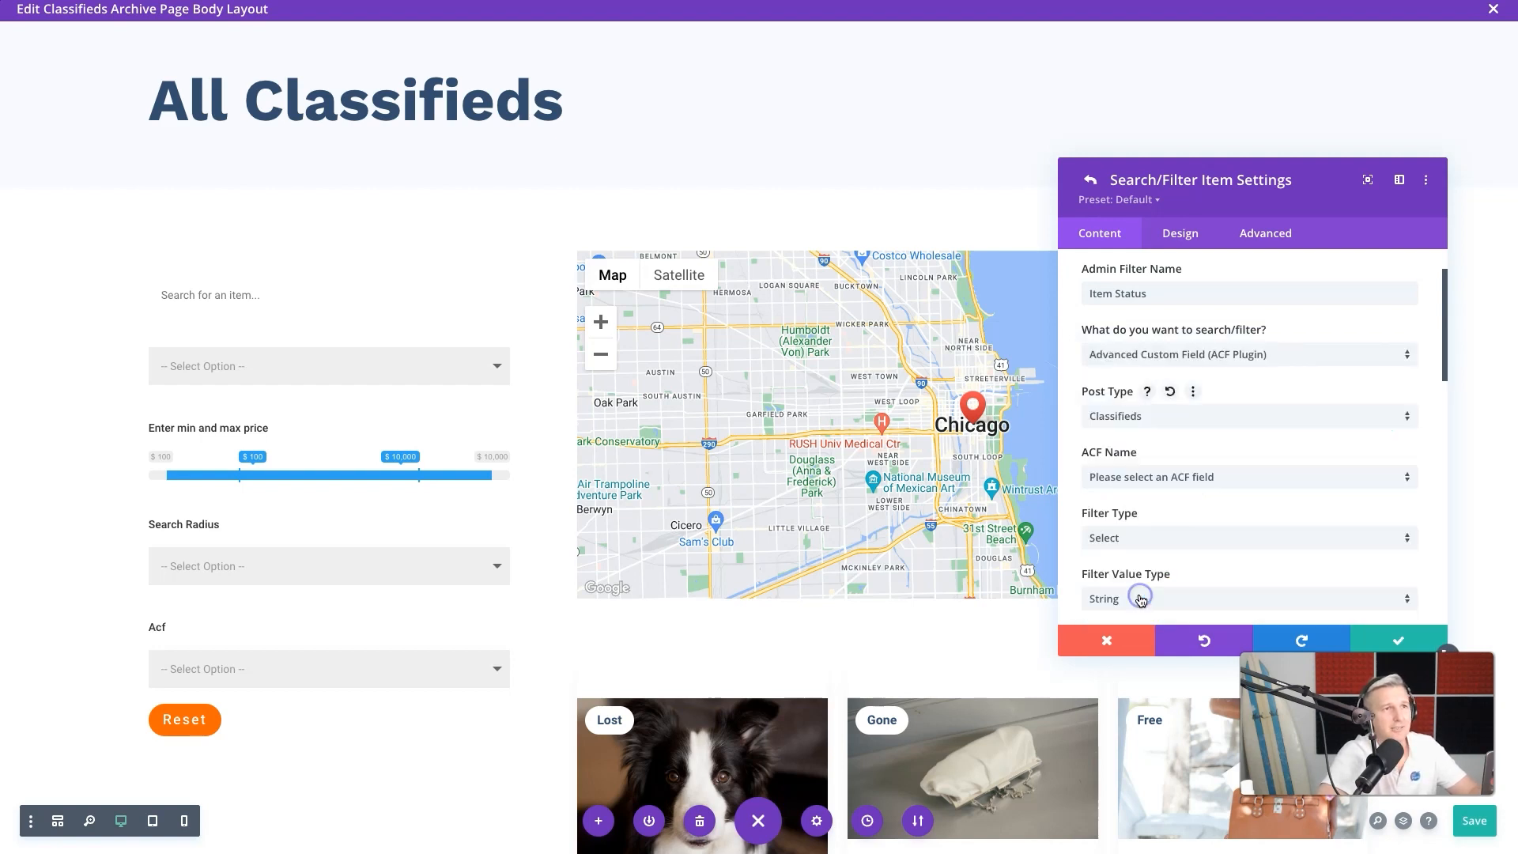
pyautogui.click(1219, 485)
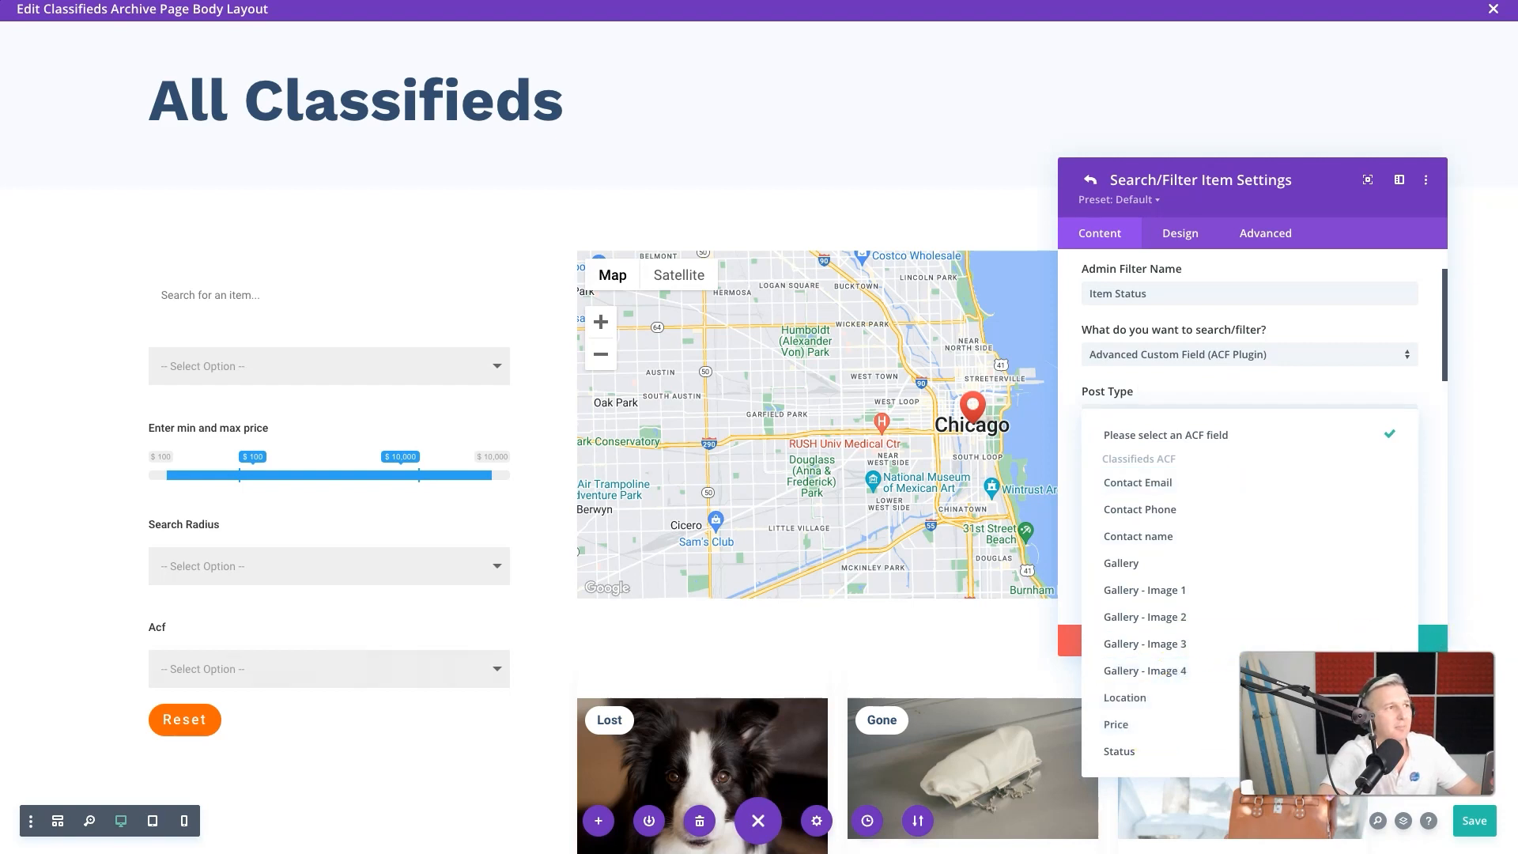
pyautogui.click(1239, 478)
pyautogui.click(1186, 748)
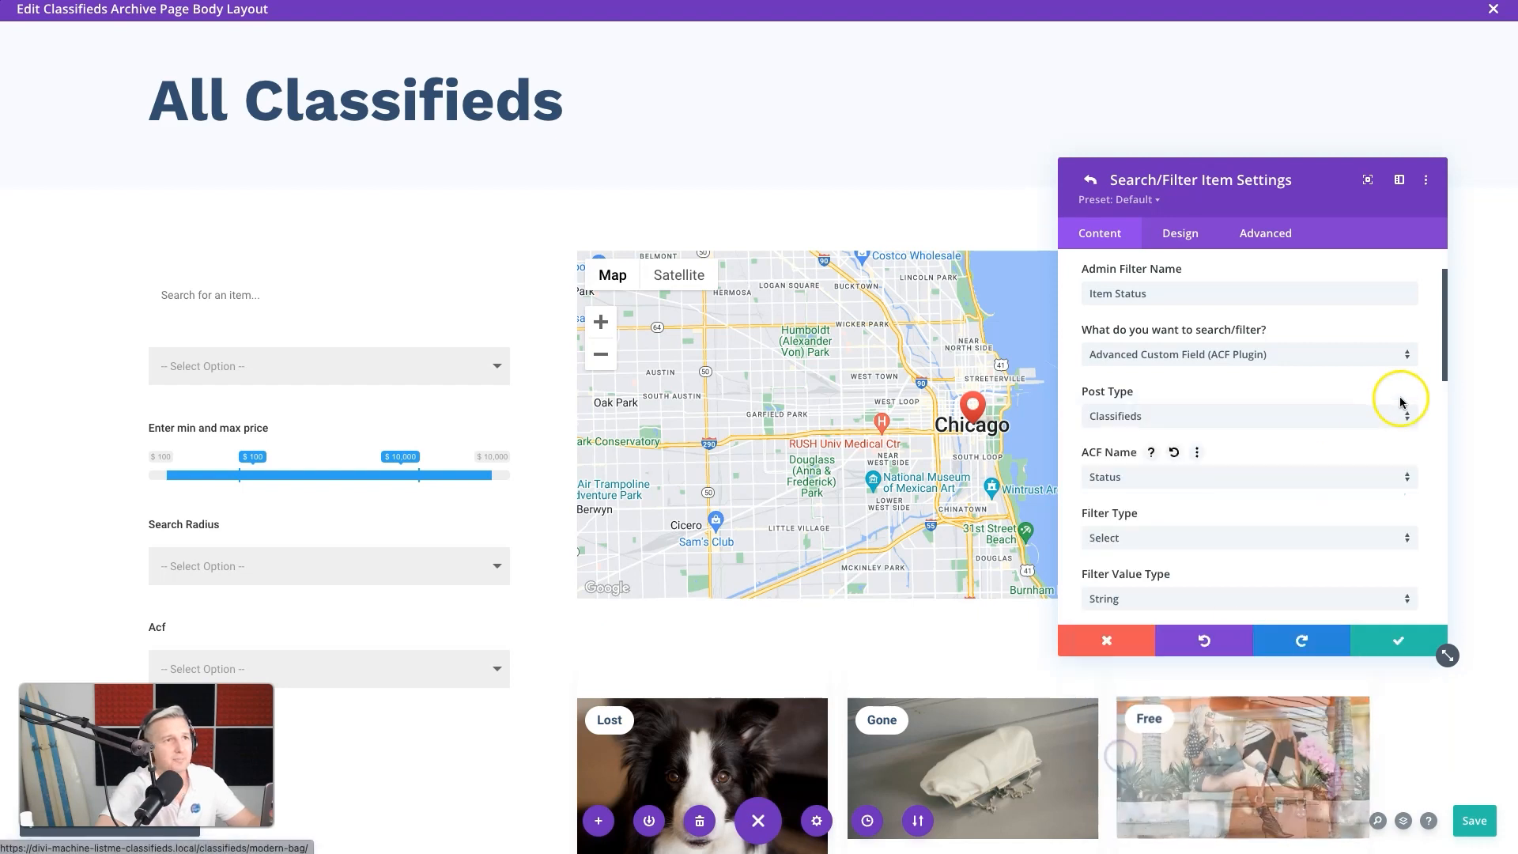
# Step: Set the first option text of the Item Status select filter to "-- Item Status --"
pyautogui.scroll(-3, 1328, 387)
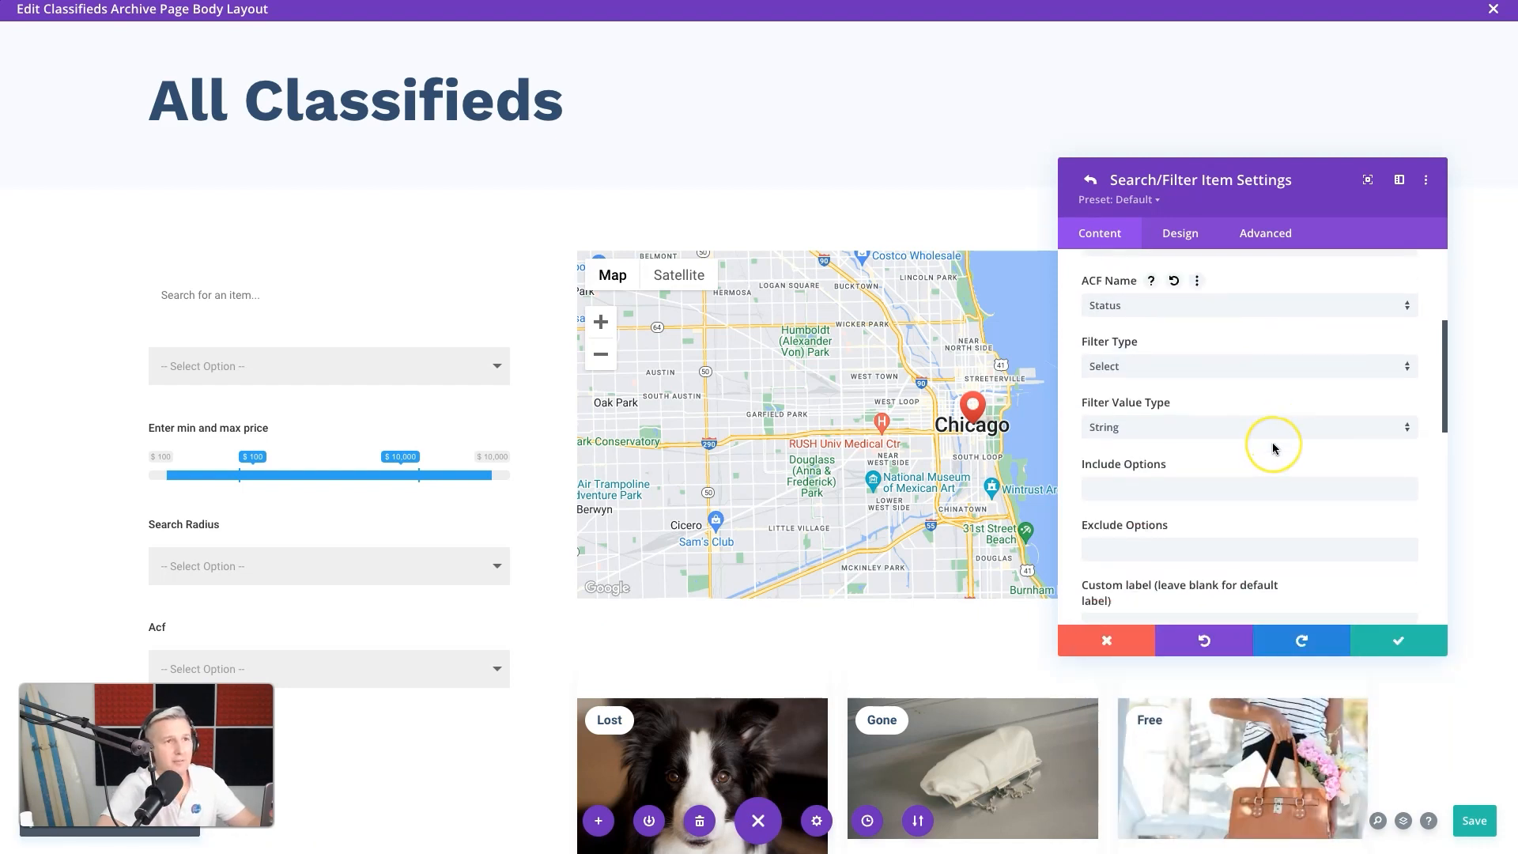
pyautogui.scroll(-2, 1270, 439)
pyautogui.scroll(-1, 1273, 449)
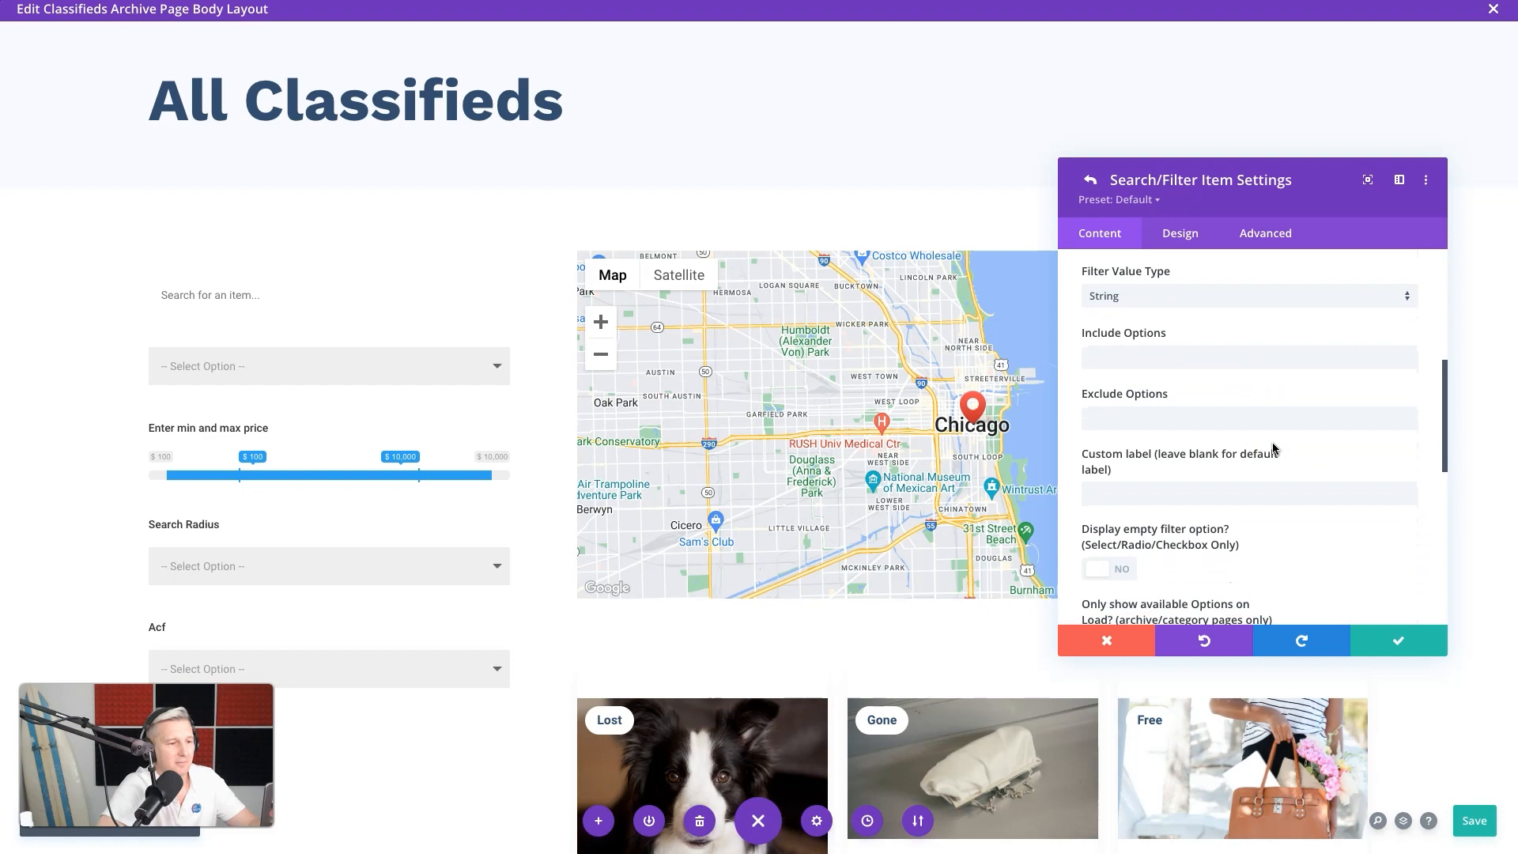
pyautogui.scroll(1, 1273, 448)
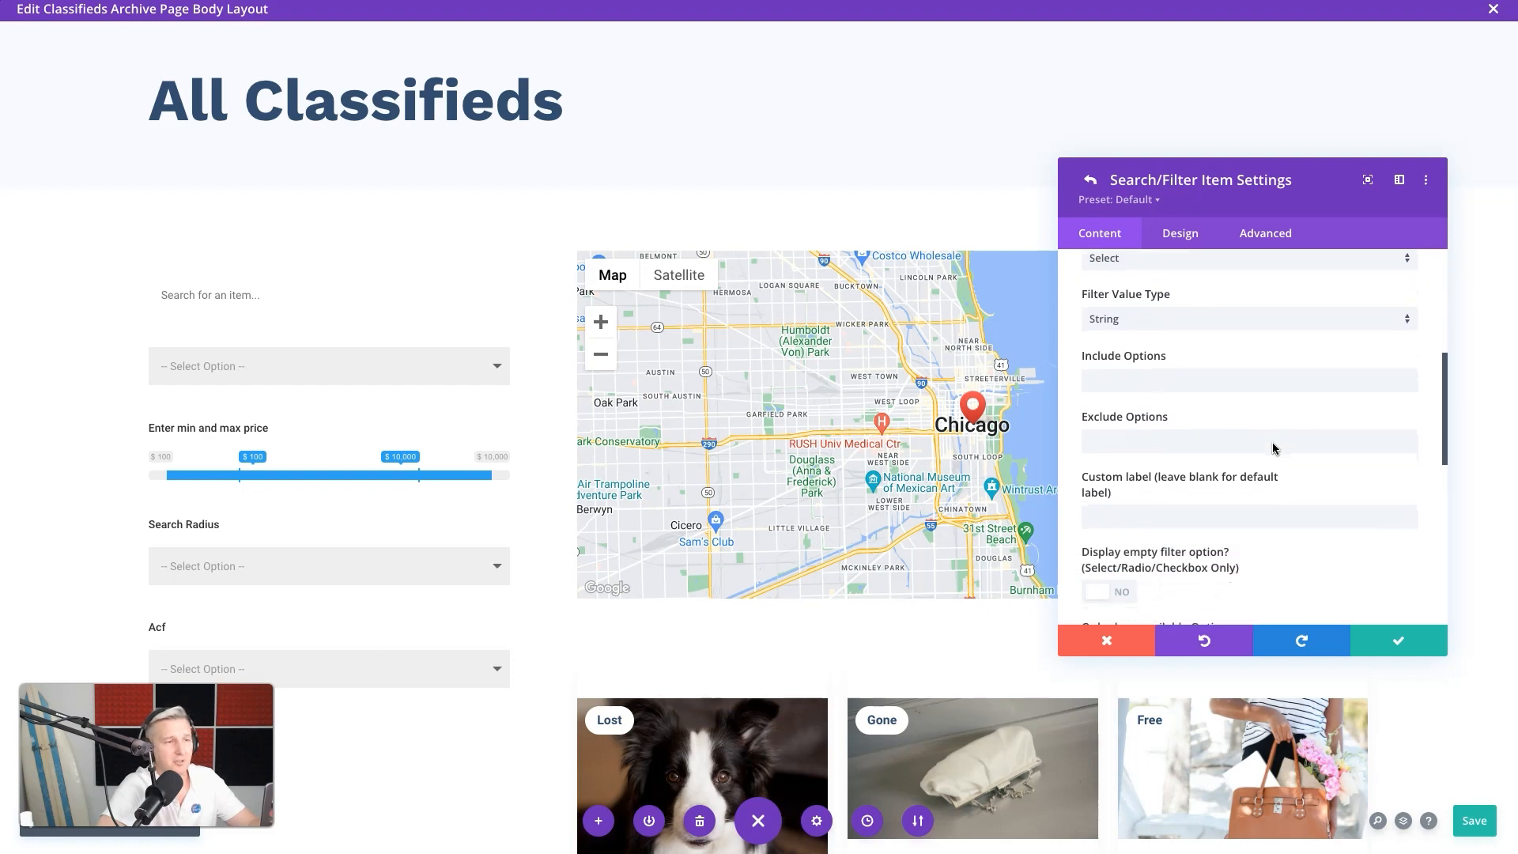
pyautogui.scroll(2, 1166, 456)
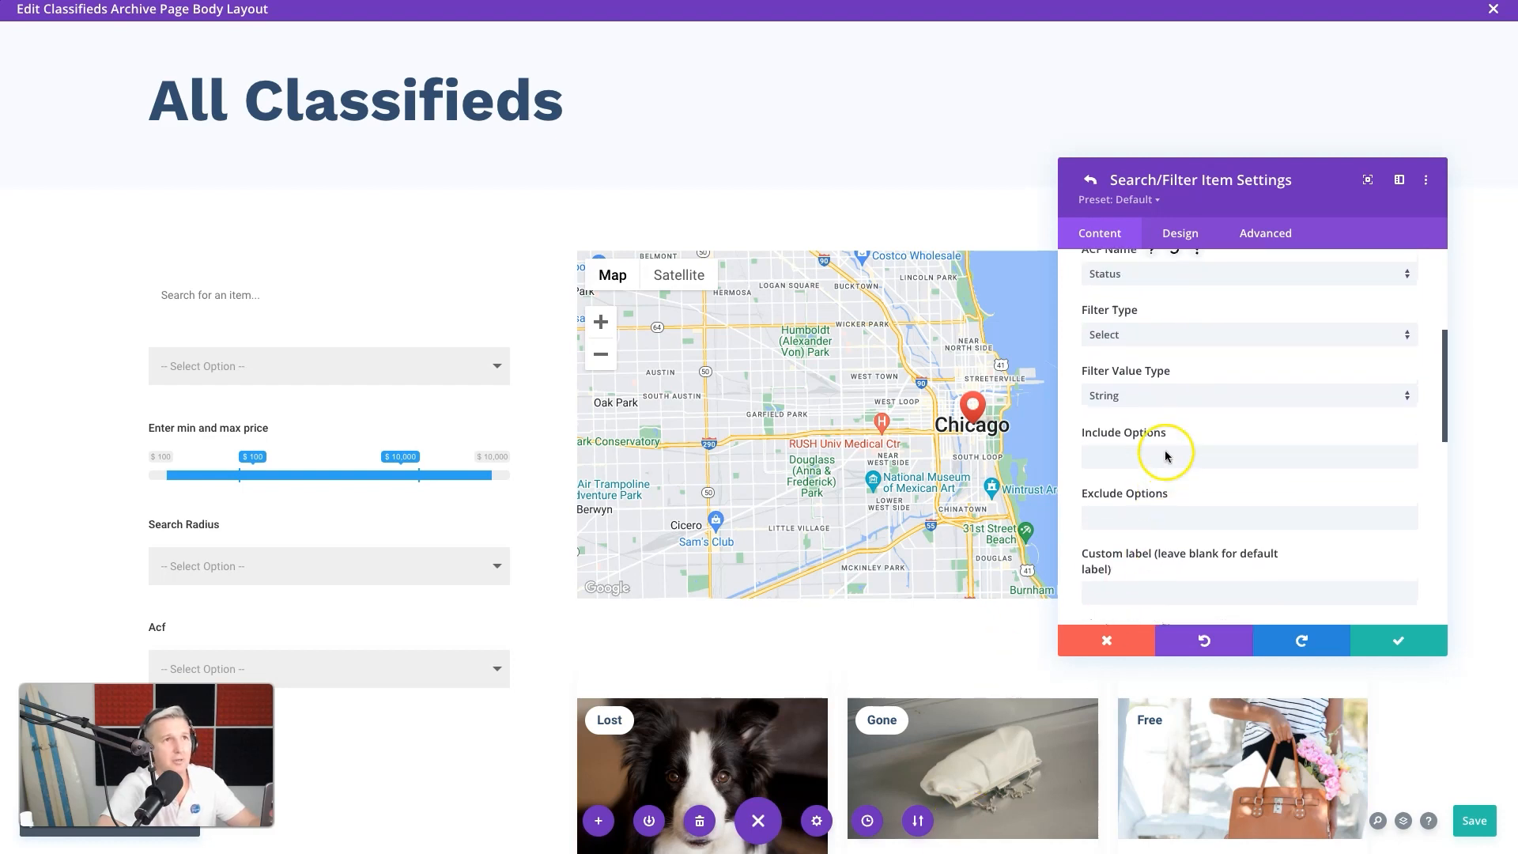
pyautogui.scroll(1, 1165, 457)
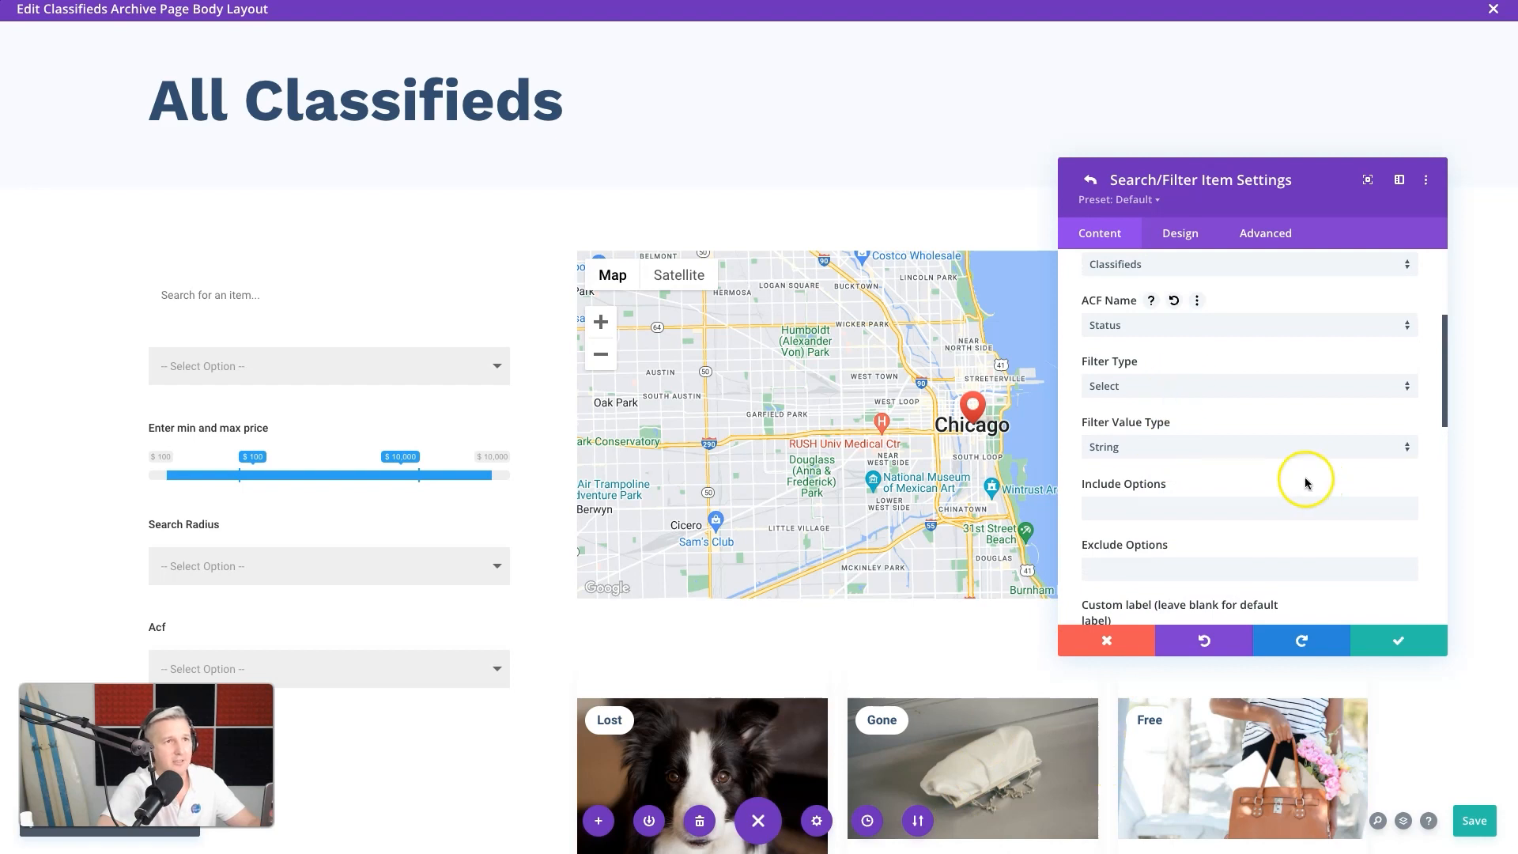
pyautogui.scroll(-4, 1263, 486)
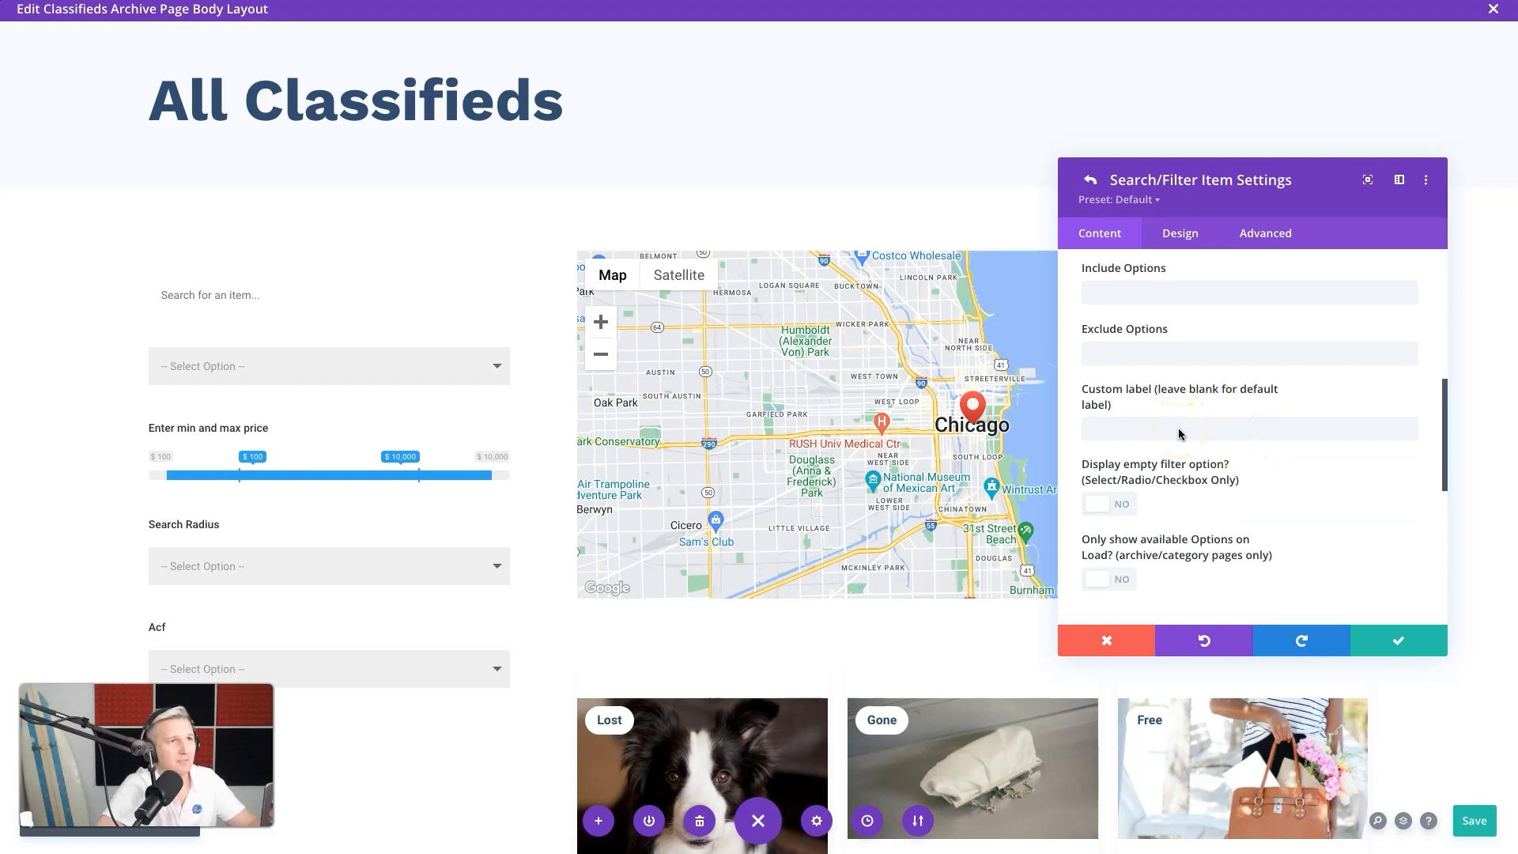
pyautogui.scroll(-2, 1179, 434)
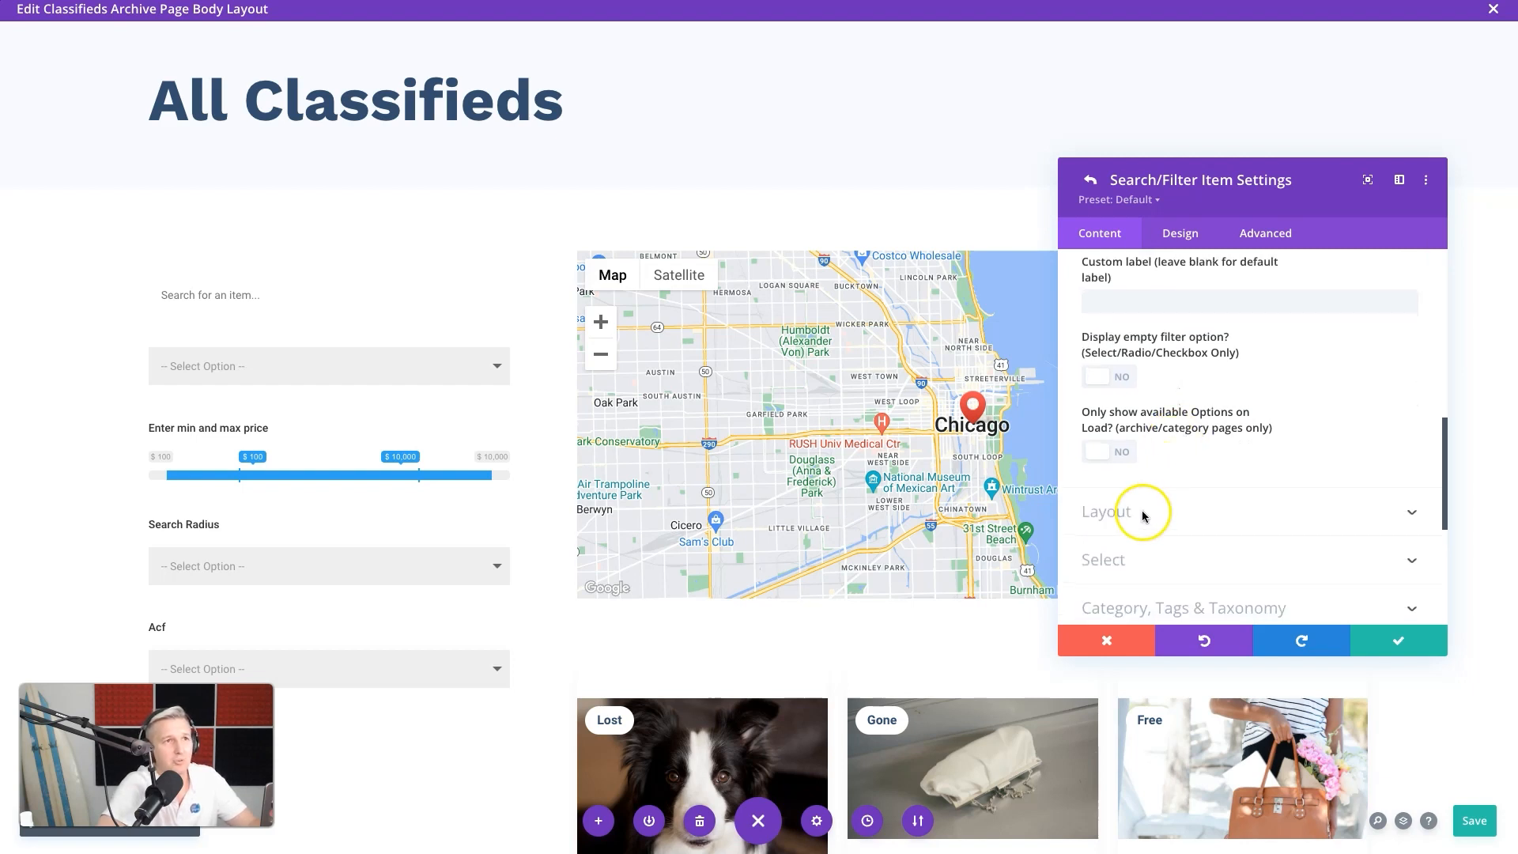
pyautogui.click(1122, 566)
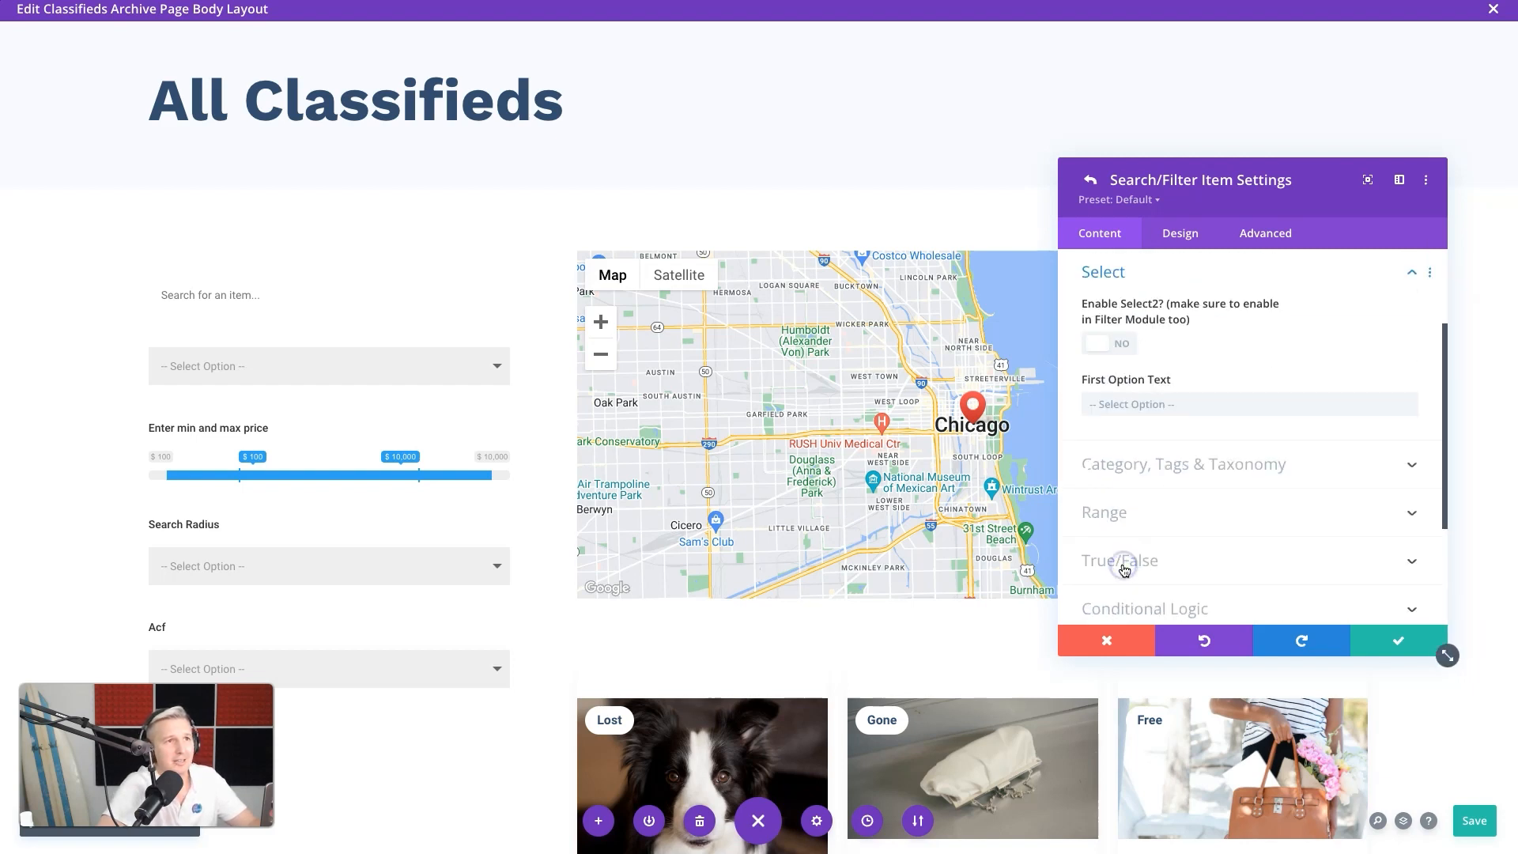
pyautogui.click(1110, 407)
pyautogui.write('-- Item Status --')
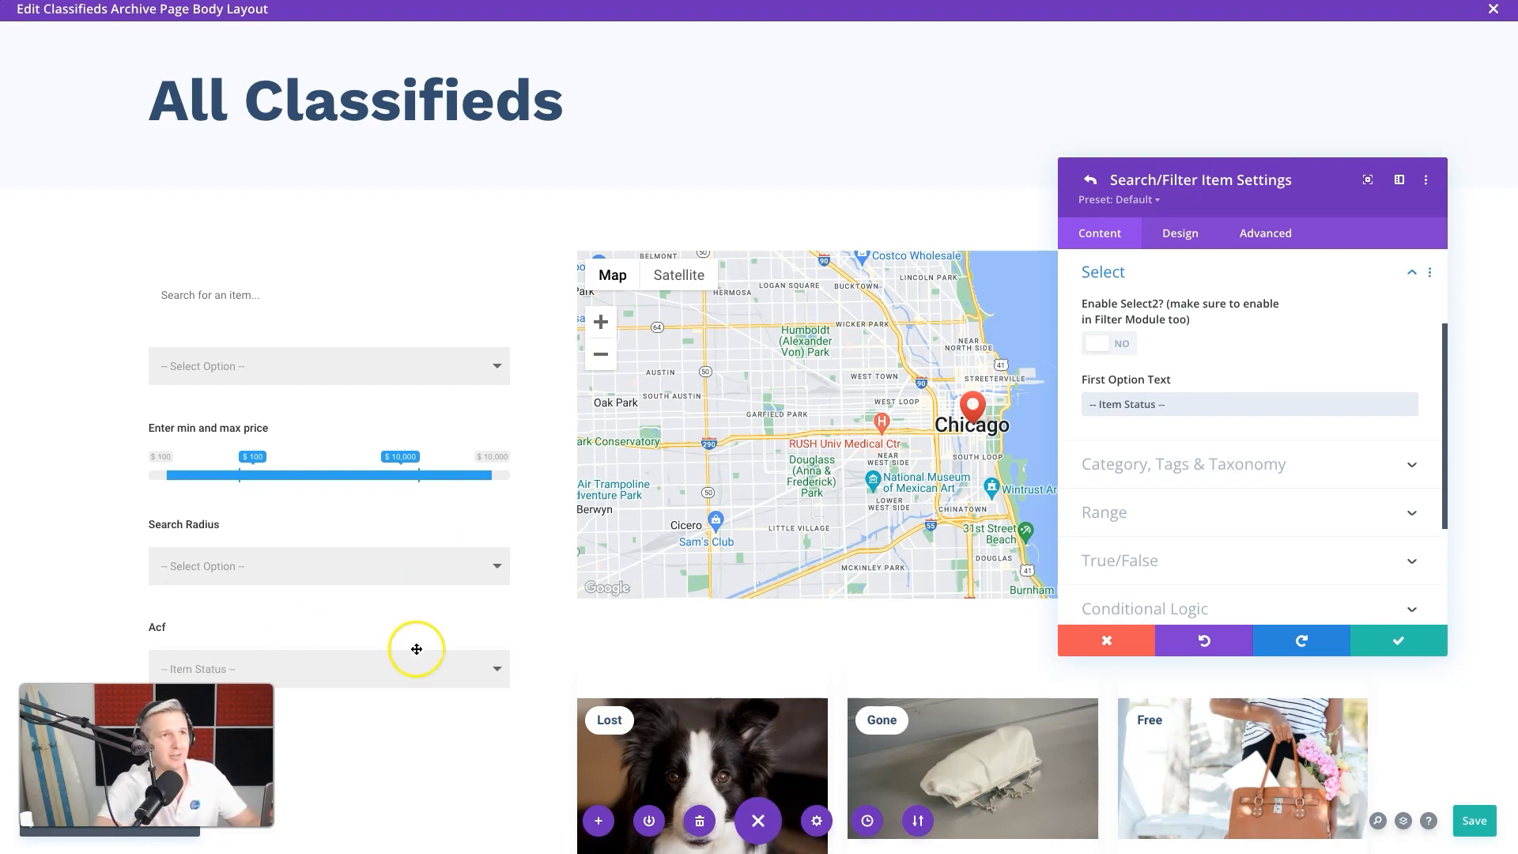
# Step: Turn off the label display in the Item Status filter's layout and apply the filter item
pyautogui.scroll(3, 1218, 359)
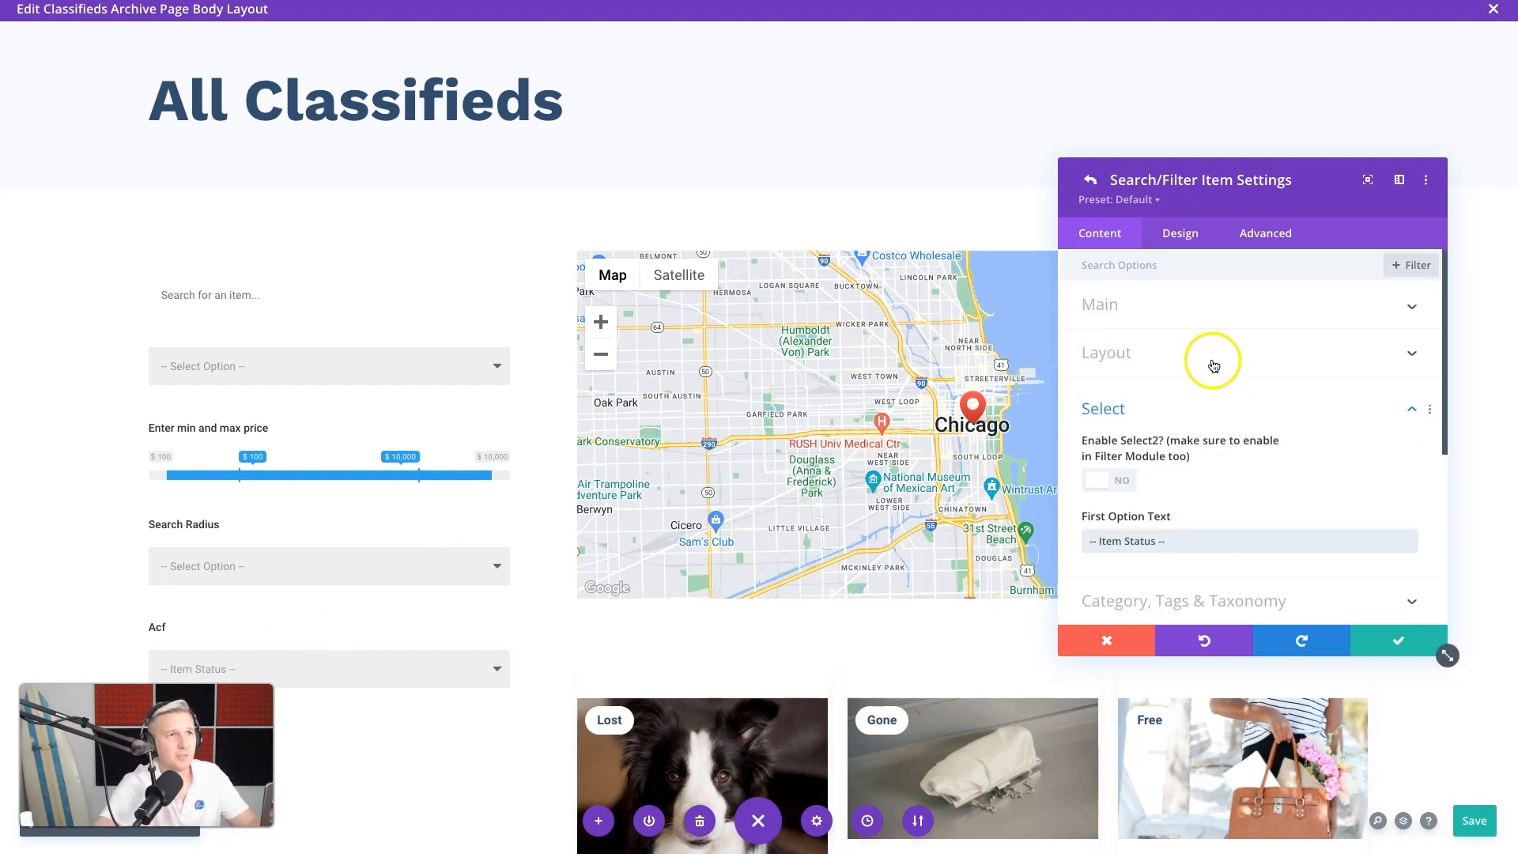
pyautogui.click(1211, 360)
pyautogui.click(1104, 392)
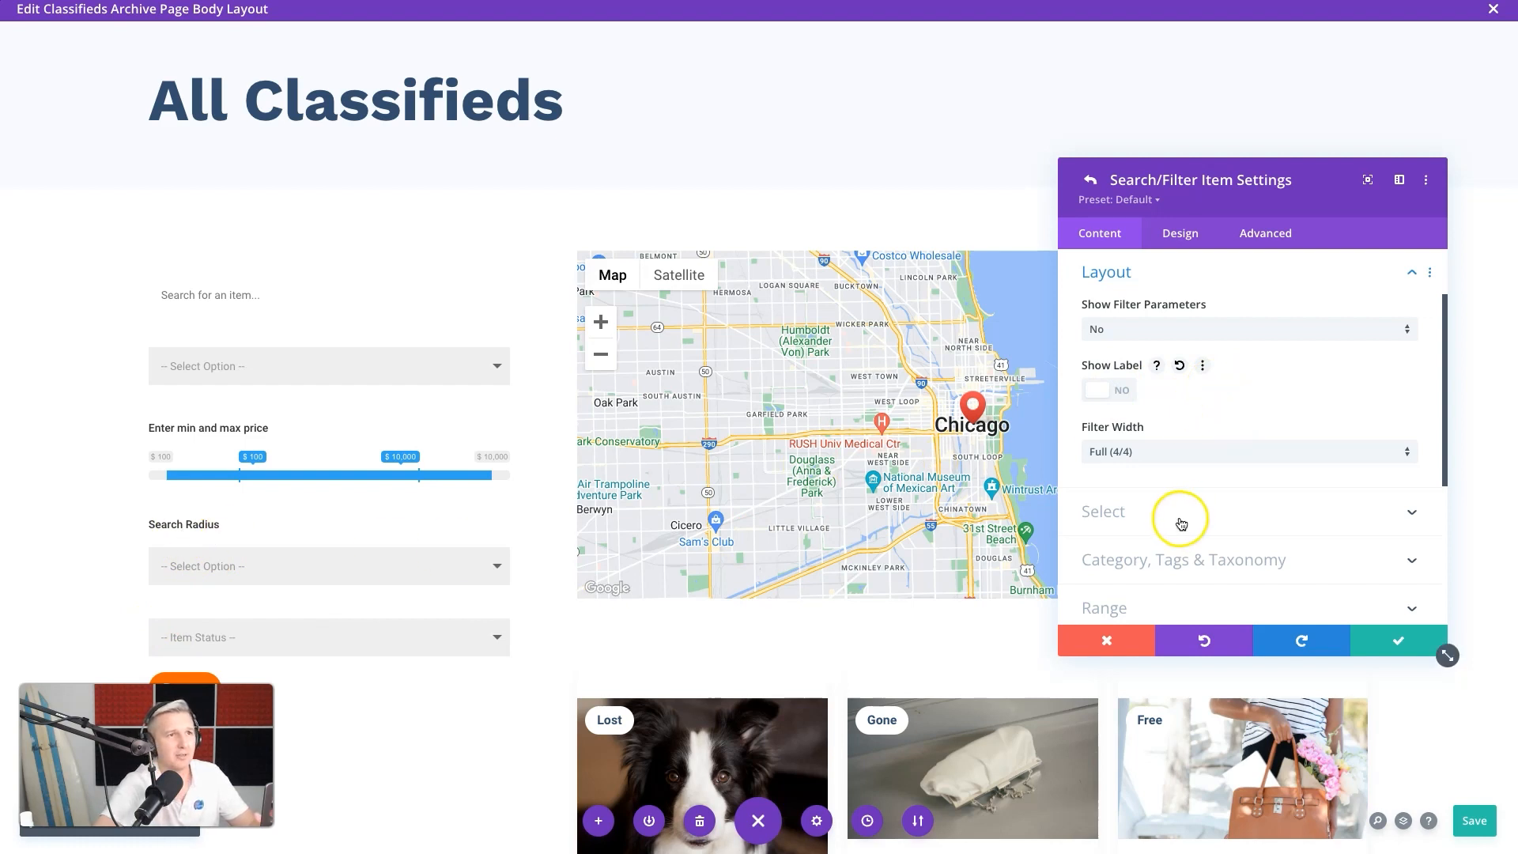
pyautogui.click(1388, 644)
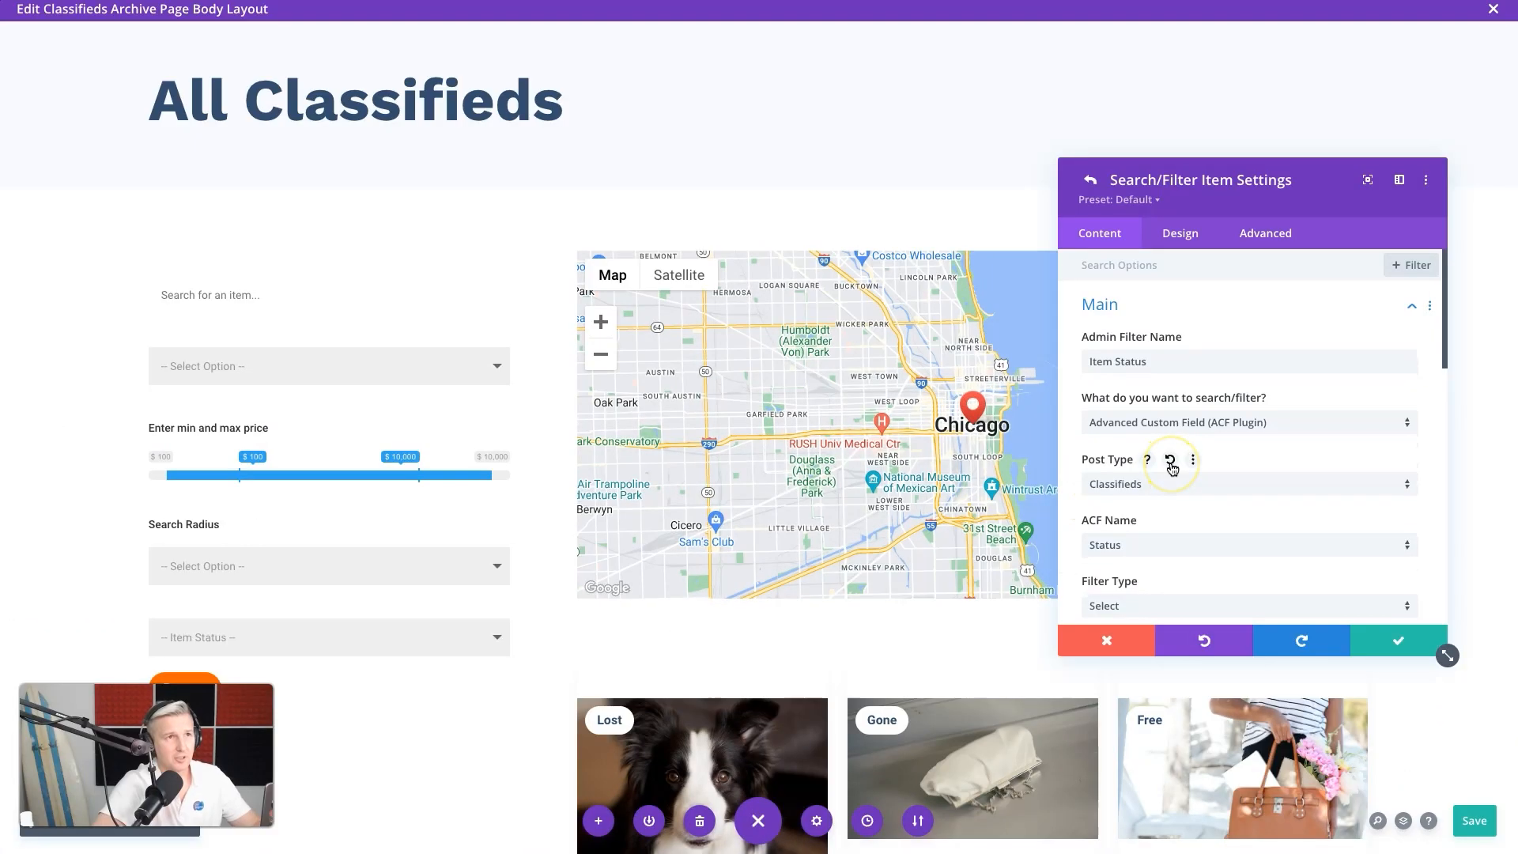
# Step: Set the Item Status filter's conditional Logic ID to status and Logic Title to Status, and apply the filter item
pyautogui.scroll(-10, 1173, 469)
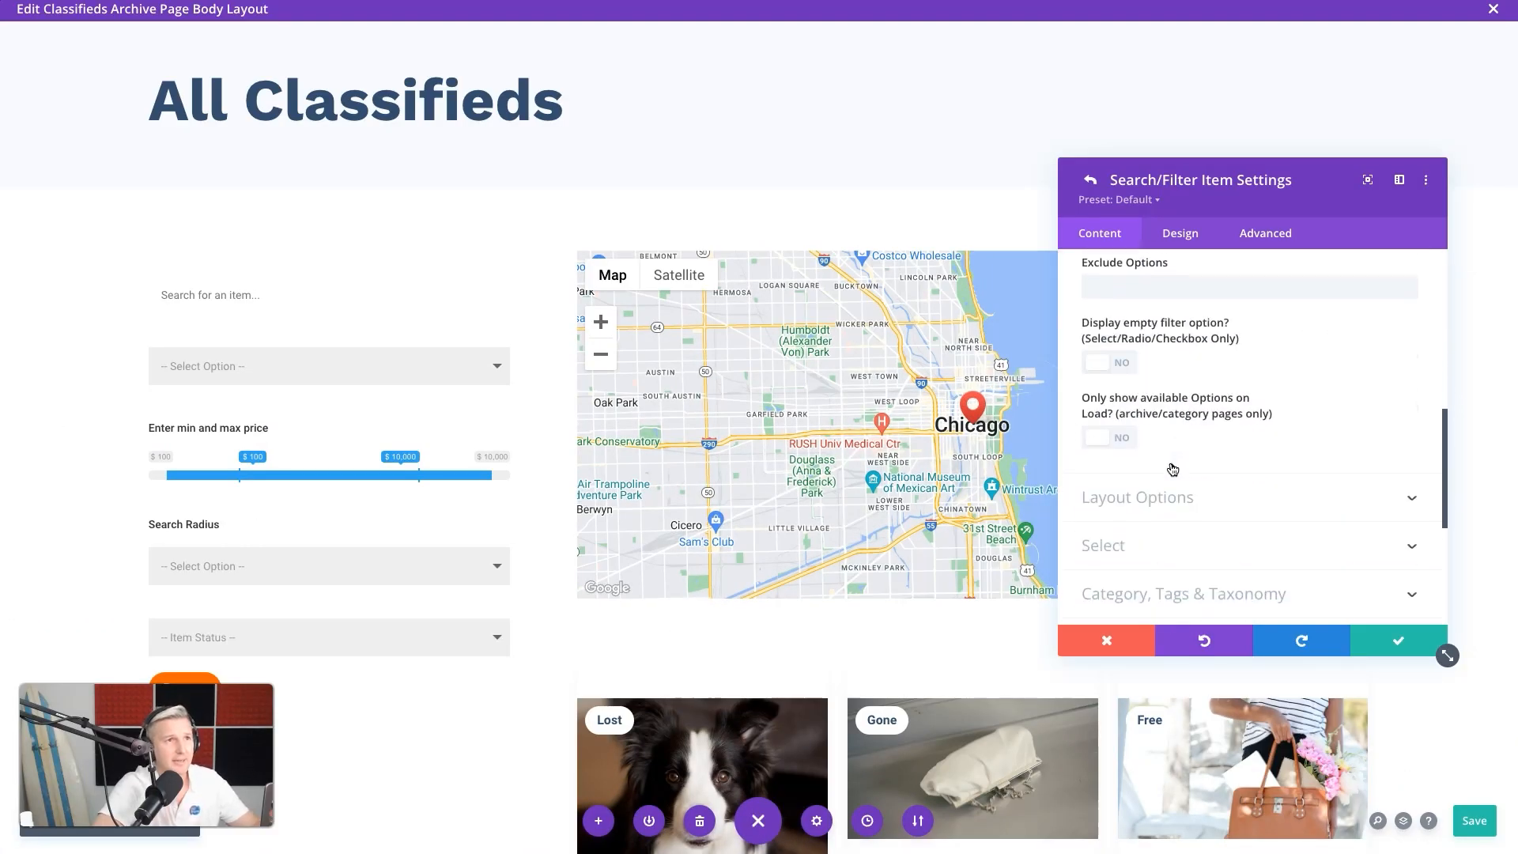
pyautogui.scroll(1, 1182, 334)
pyautogui.scroll(-1, 1182, 334)
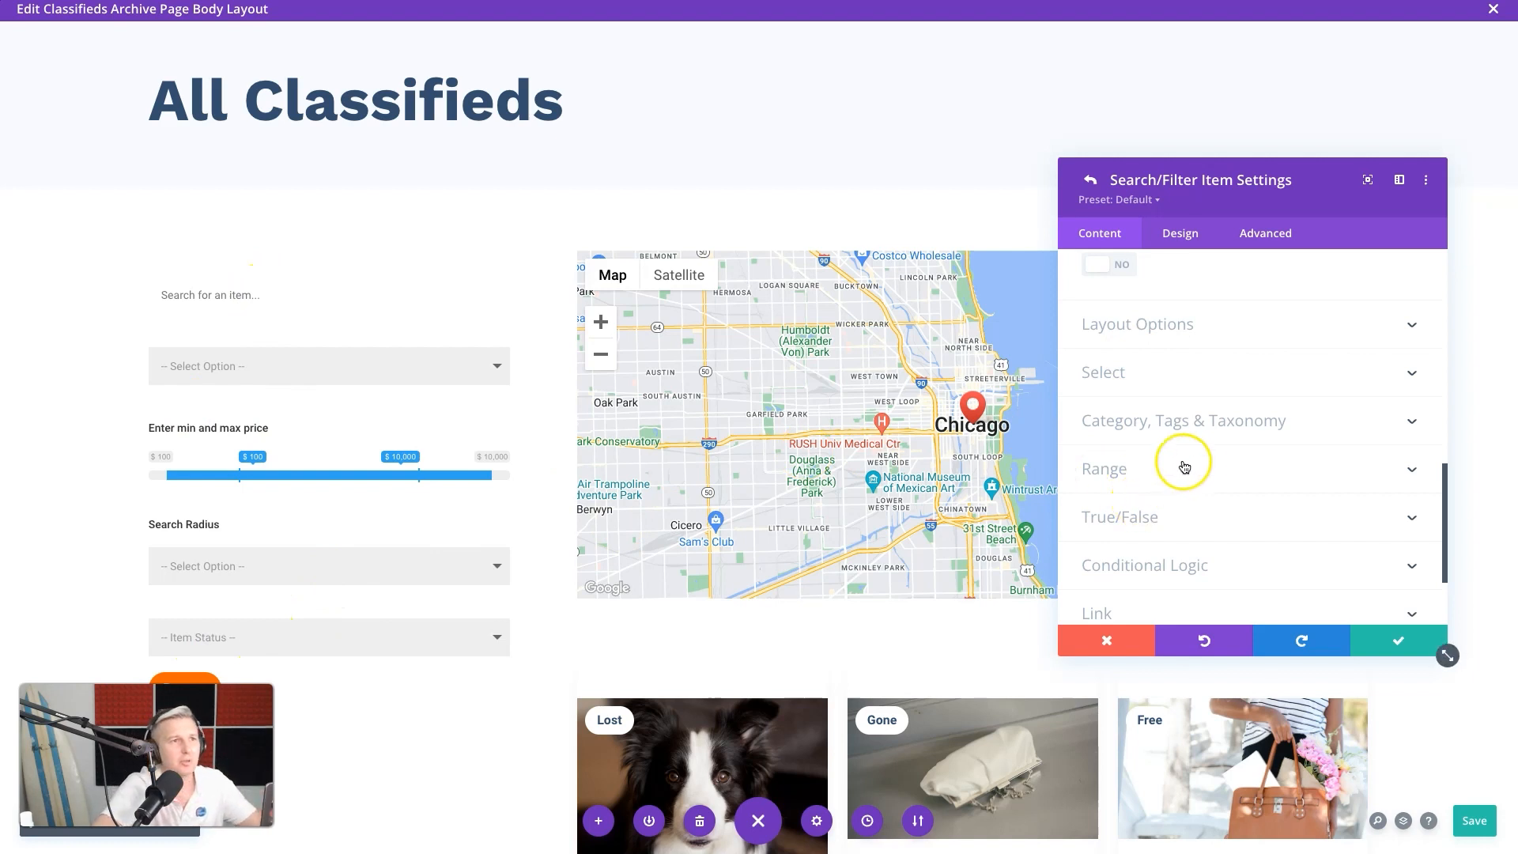
pyautogui.scroll(-1, 1202, 513)
pyautogui.click(1199, 508)
pyautogui.click(1124, 331)
pyautogui.doubleClick(1124, 331)
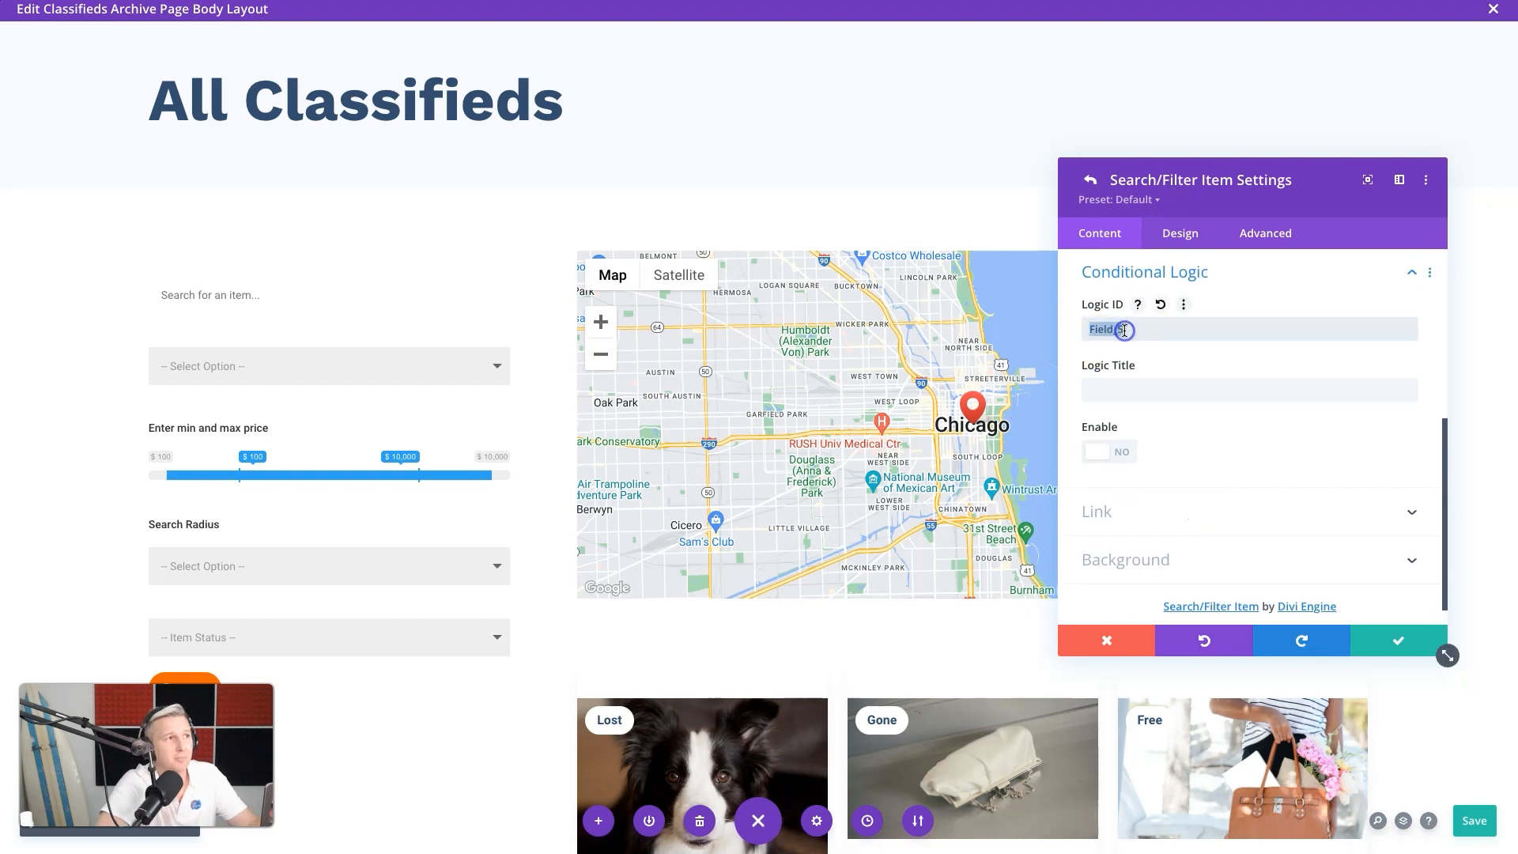
pyautogui.write('status')
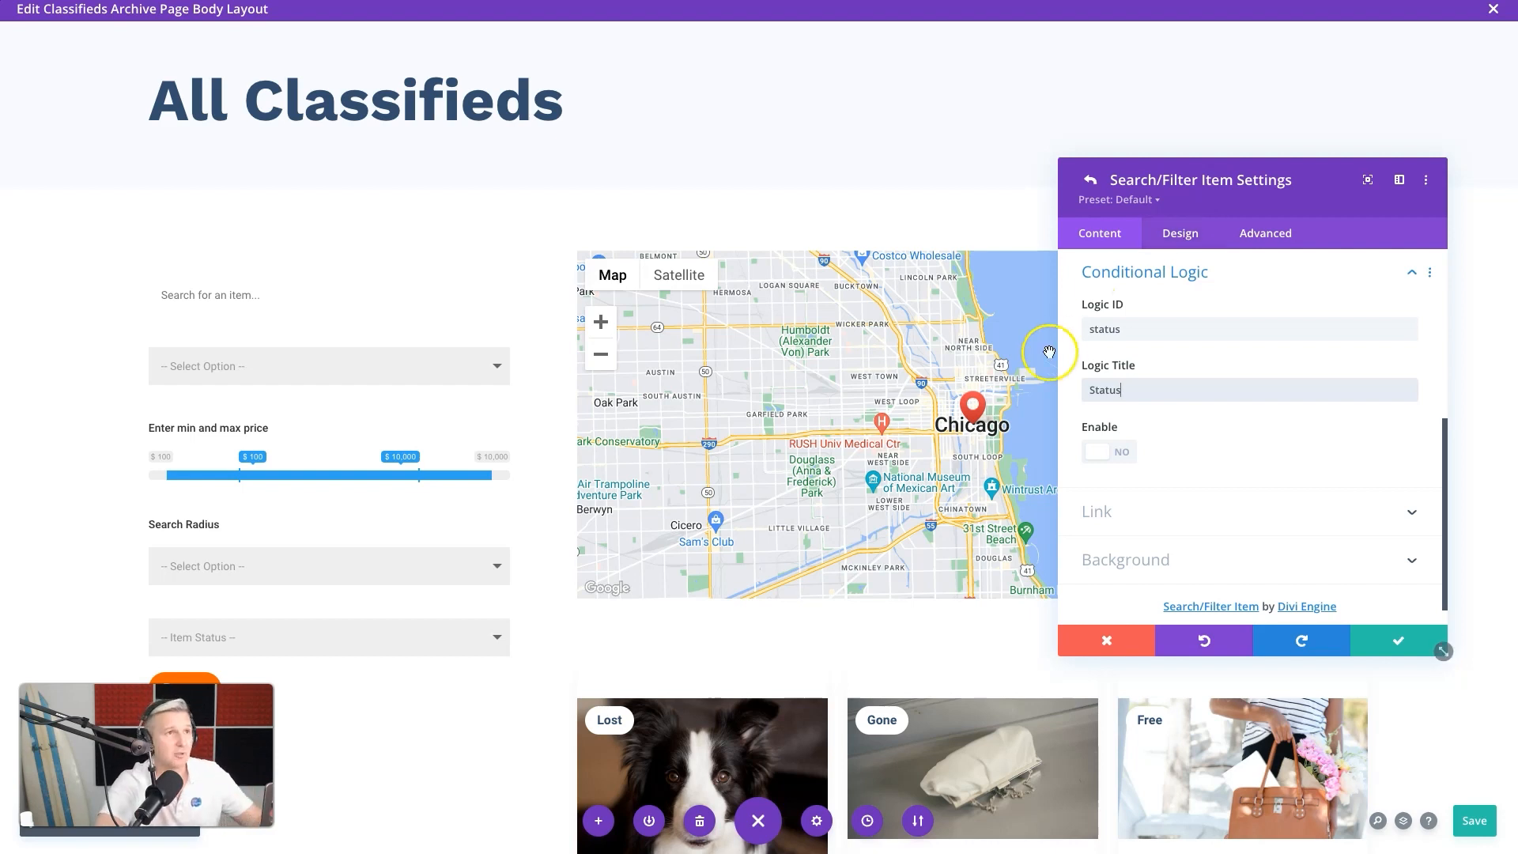
pyautogui.click(1389, 642)
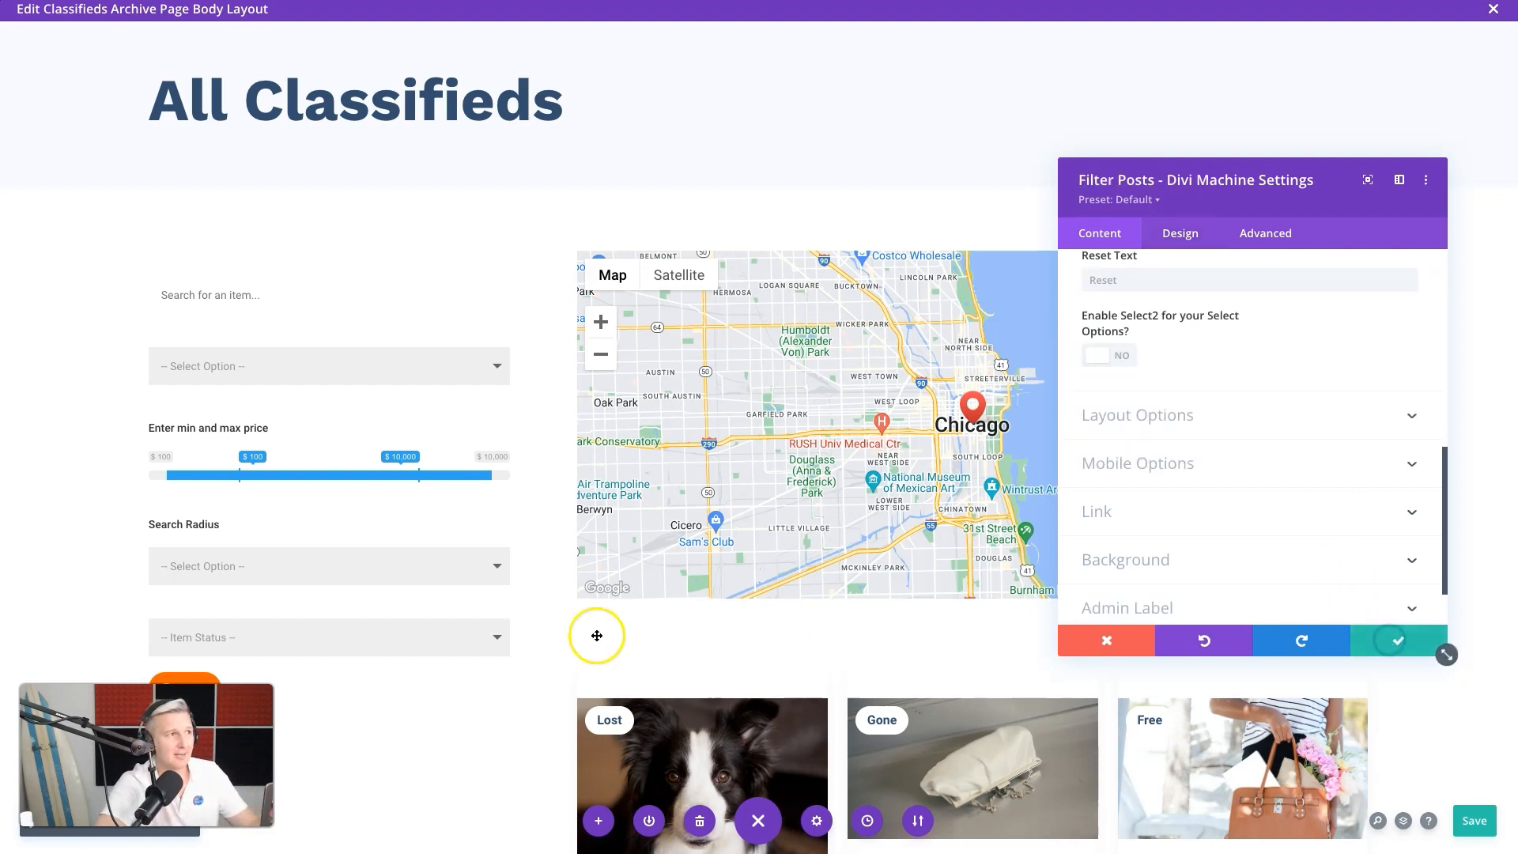
# Step: Set the radius field placeholder of the Search Radius filter item to Search Area
pyautogui.scroll(6, 1173, 320)
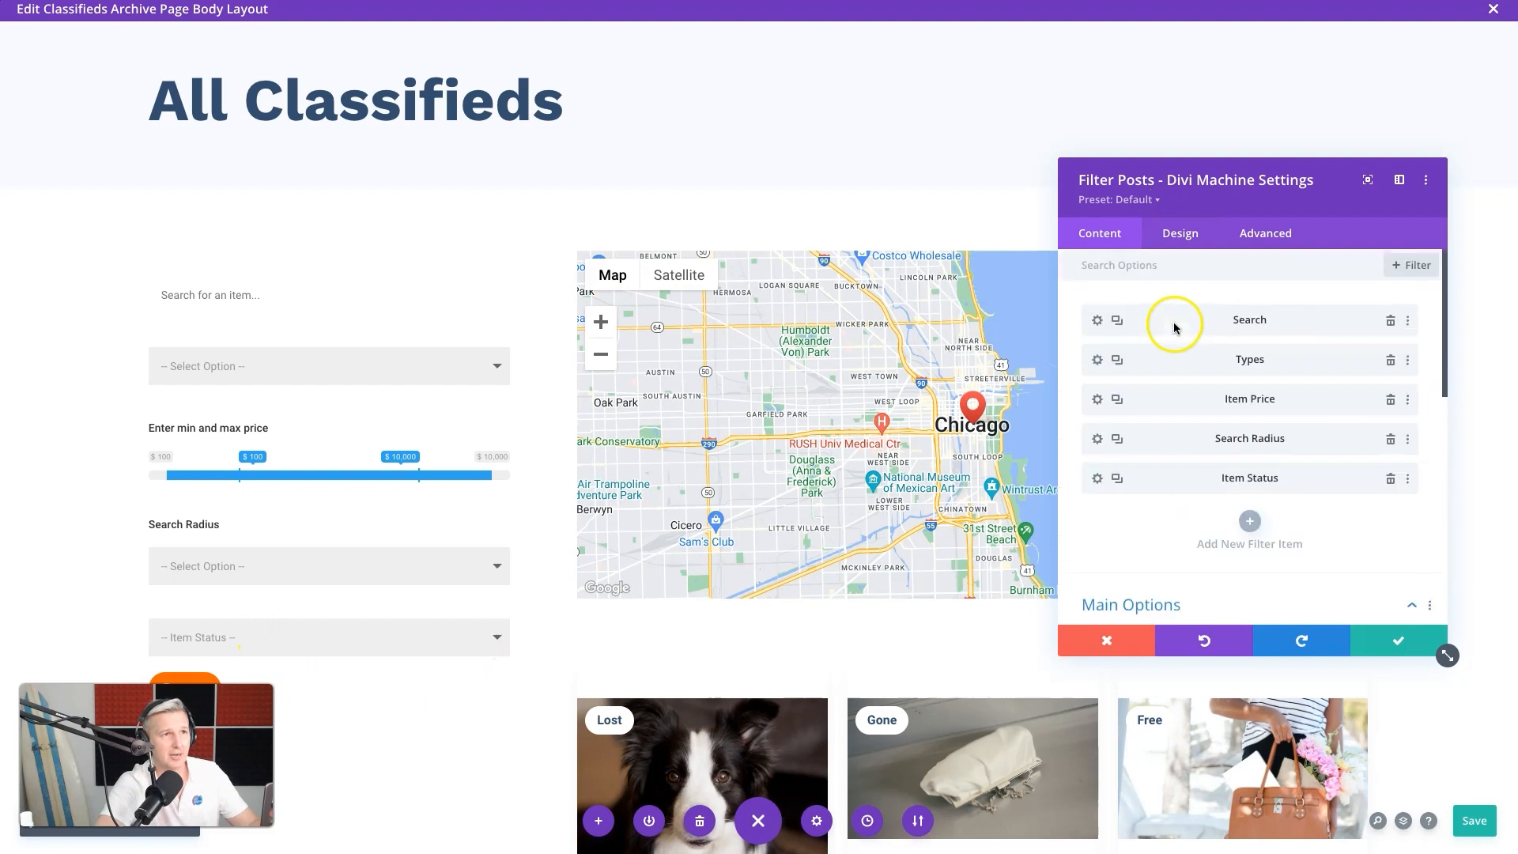
pyautogui.click(1098, 441)
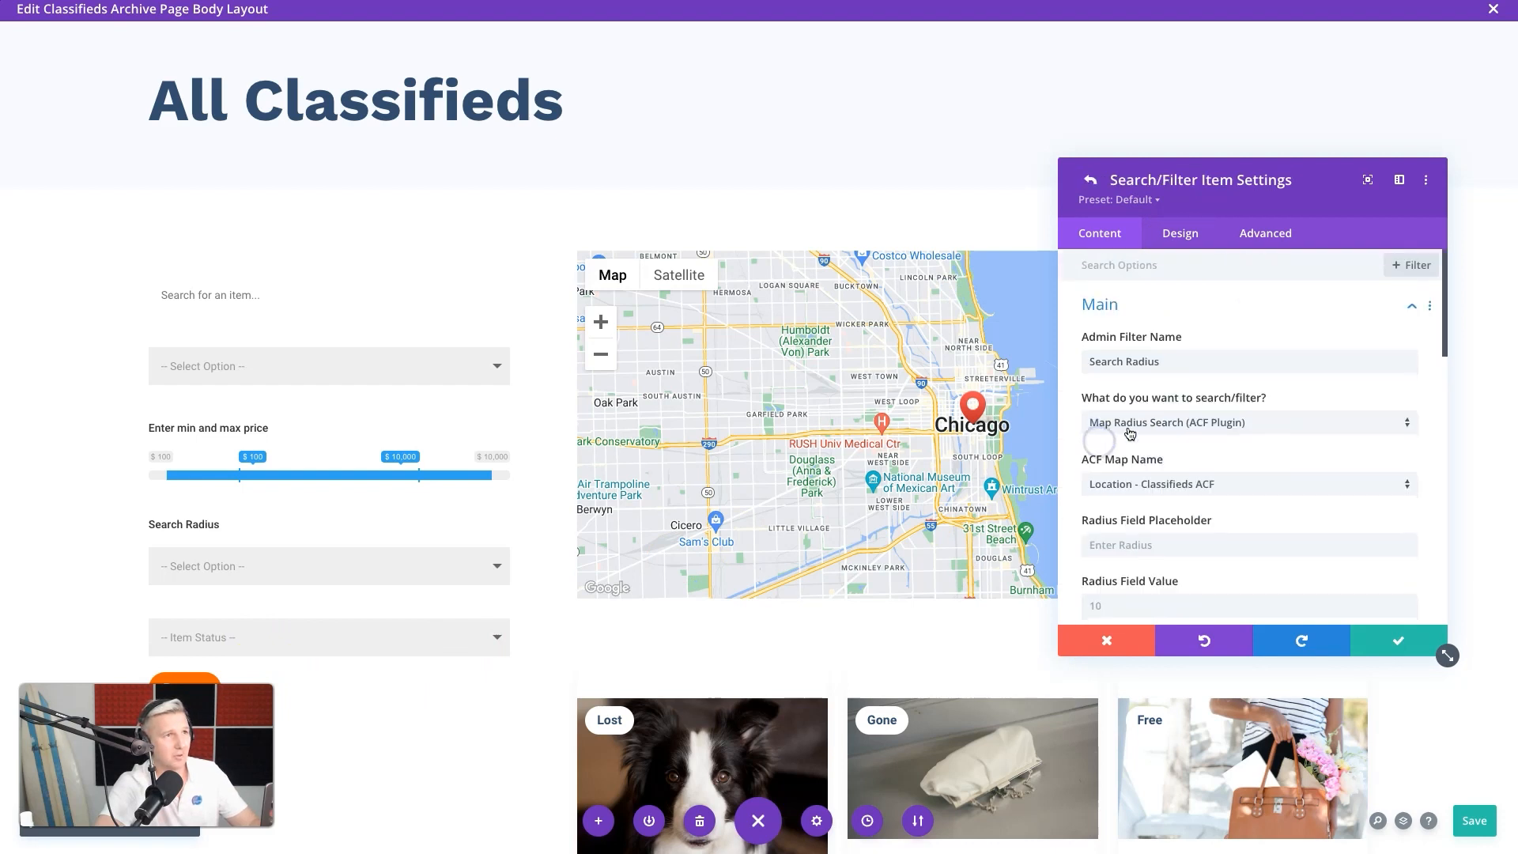
pyautogui.scroll(-2, 1291, 532)
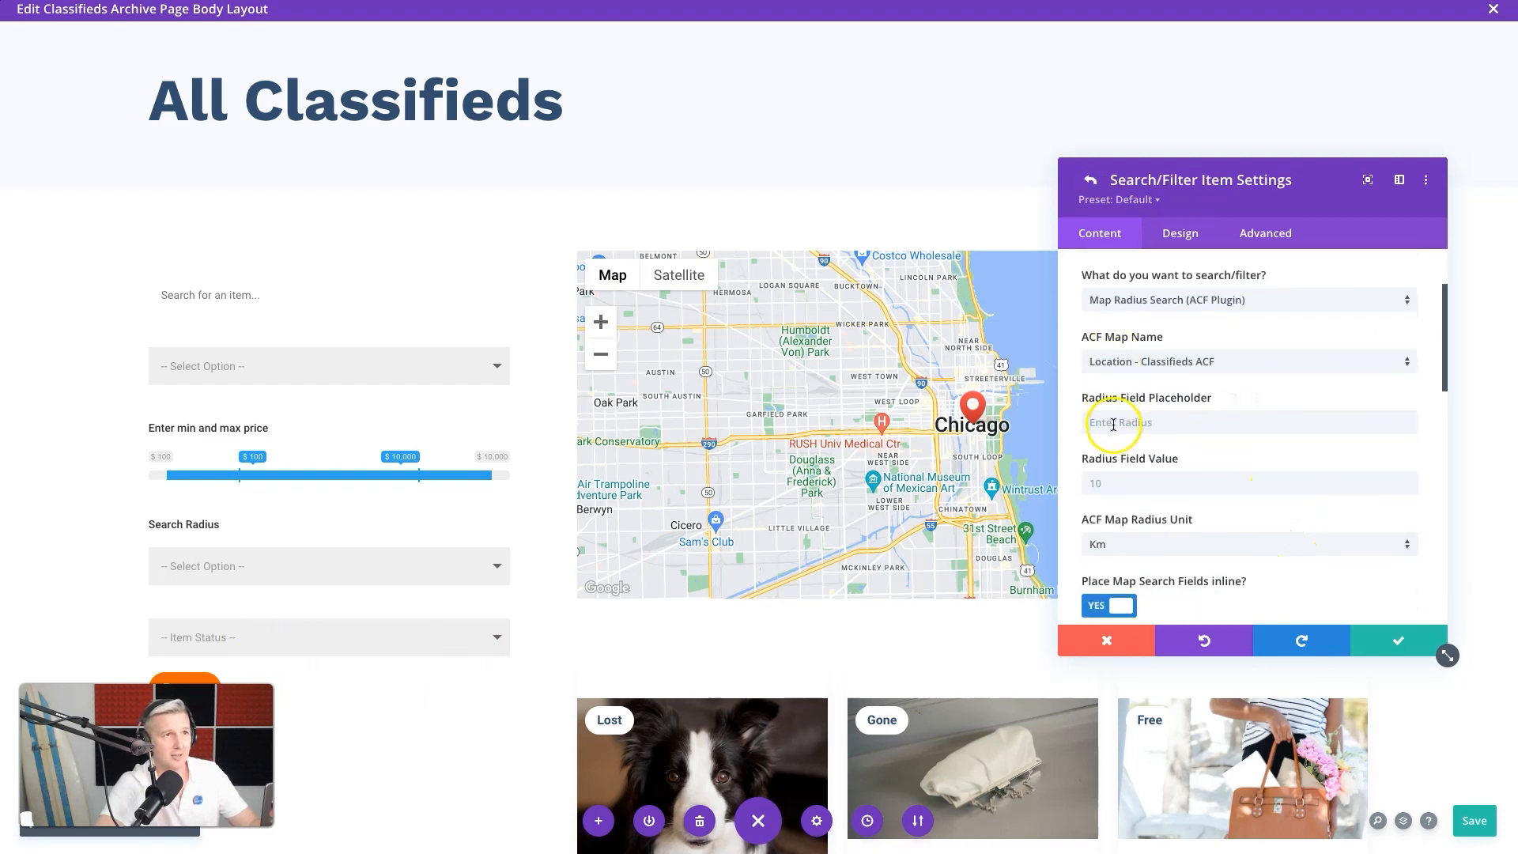
pyautogui.write('Search Area')
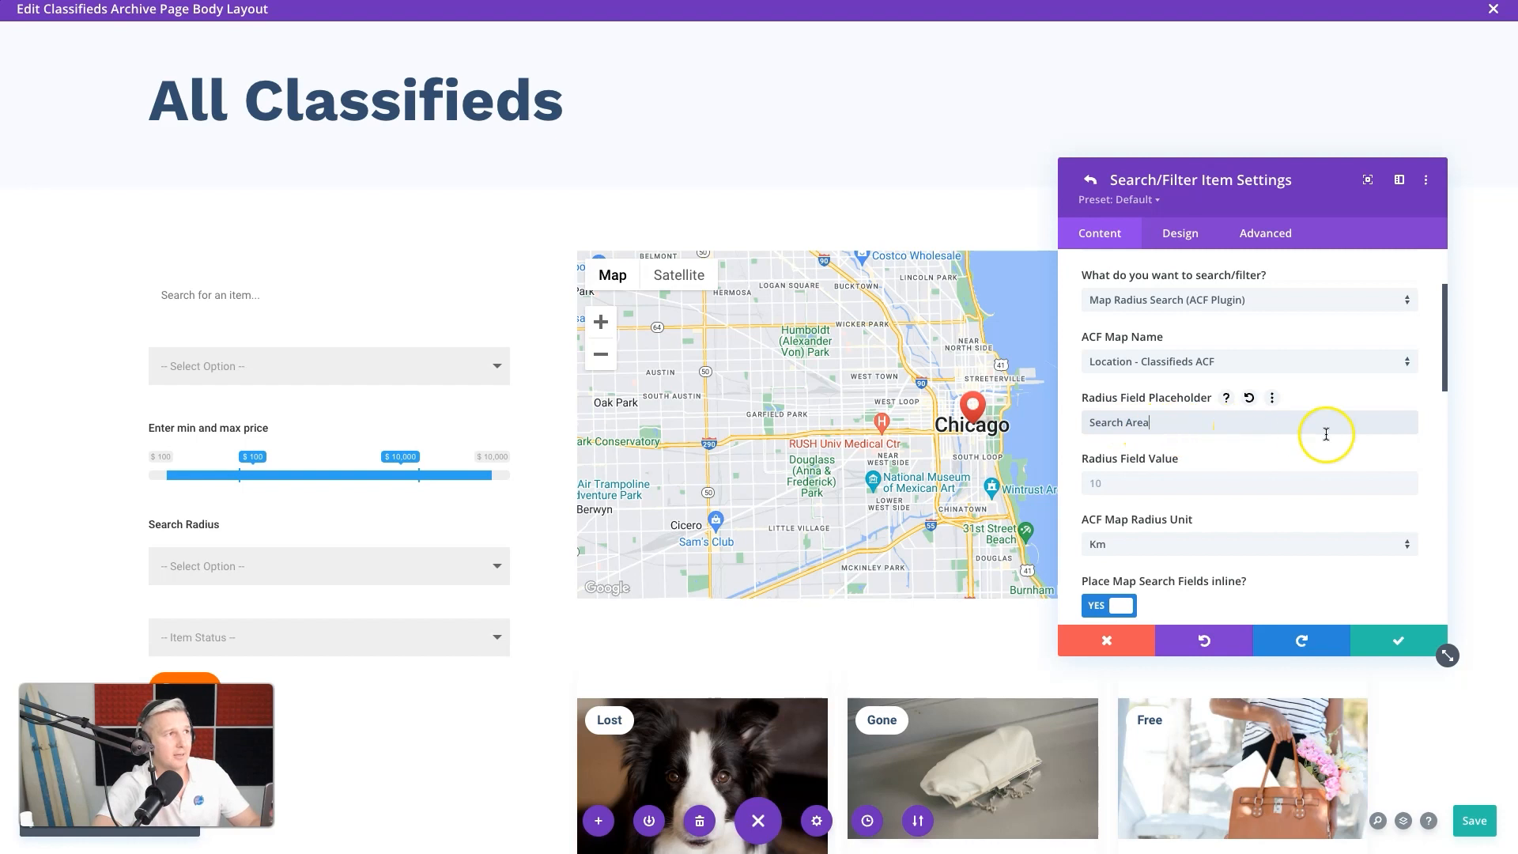
# Step: Clear the Search Radius filter's custom label and turn off its label display
pyautogui.scroll(-5, 1292, 463)
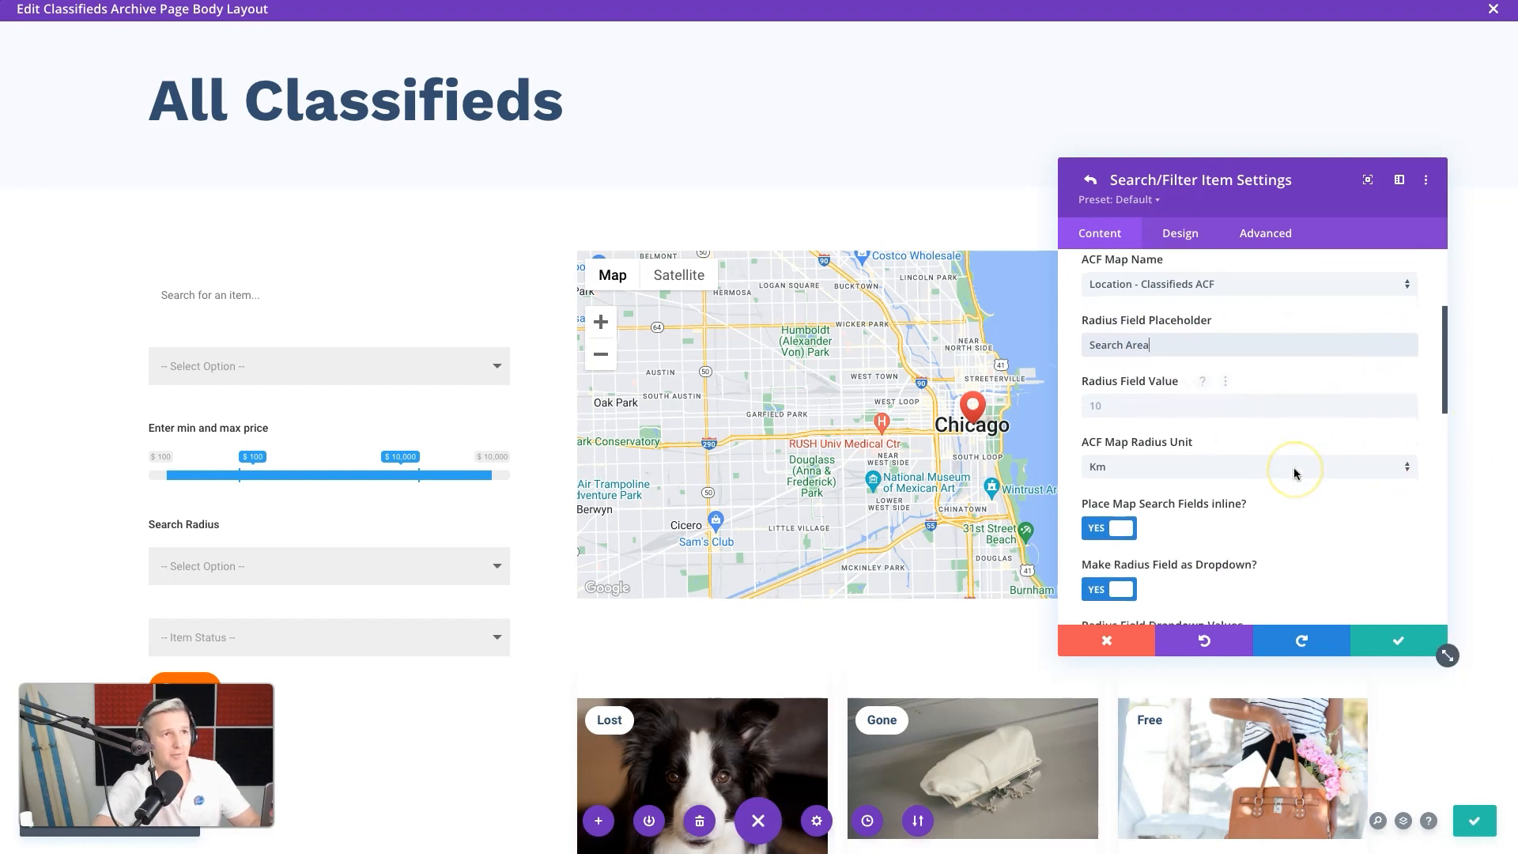
pyautogui.tripleClick(1115, 413)
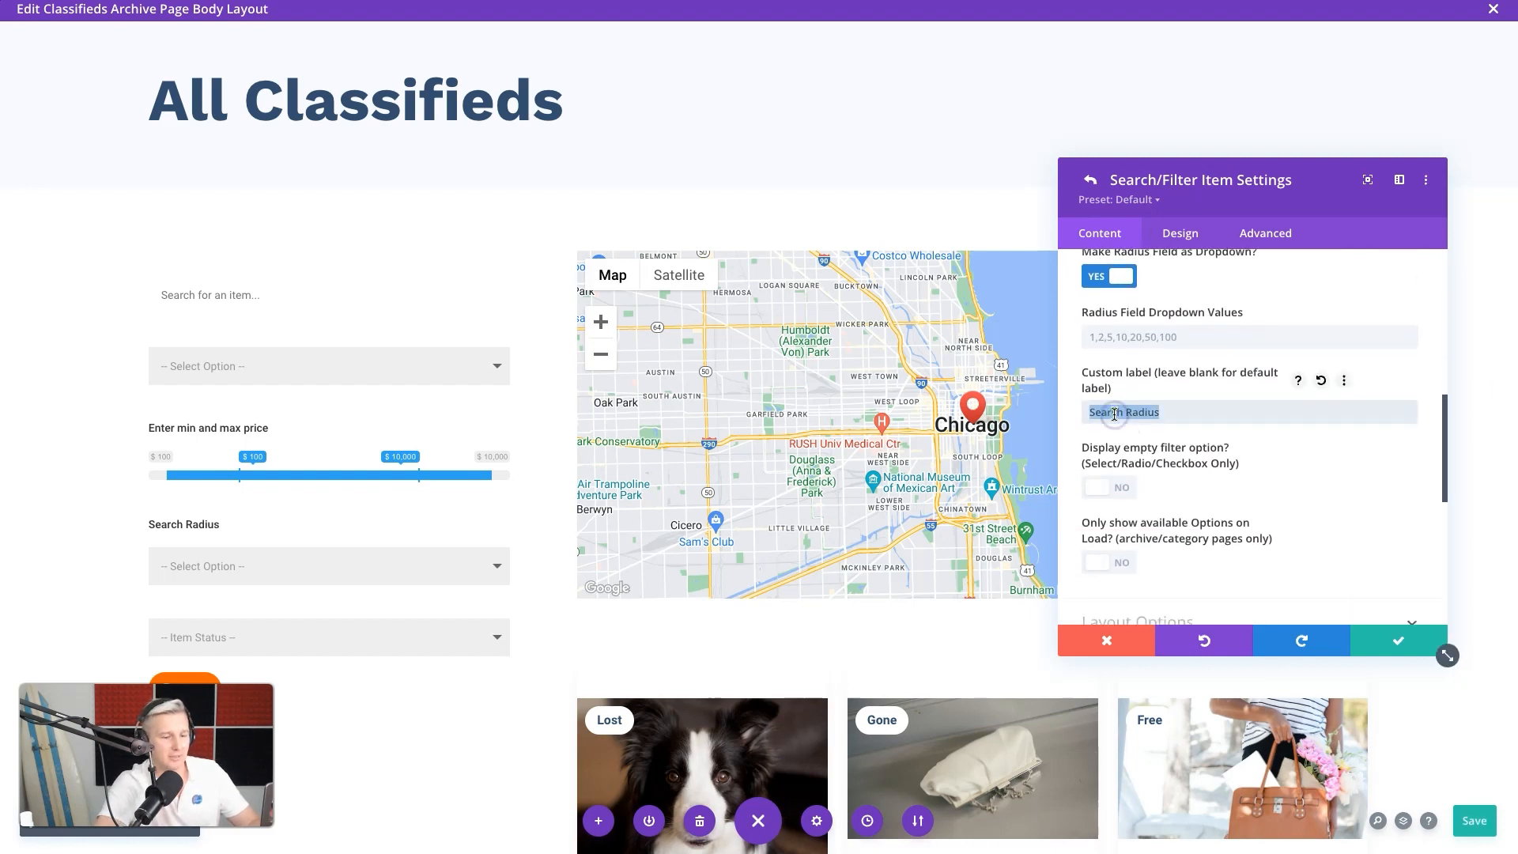
pyautogui.press('BackSpace')
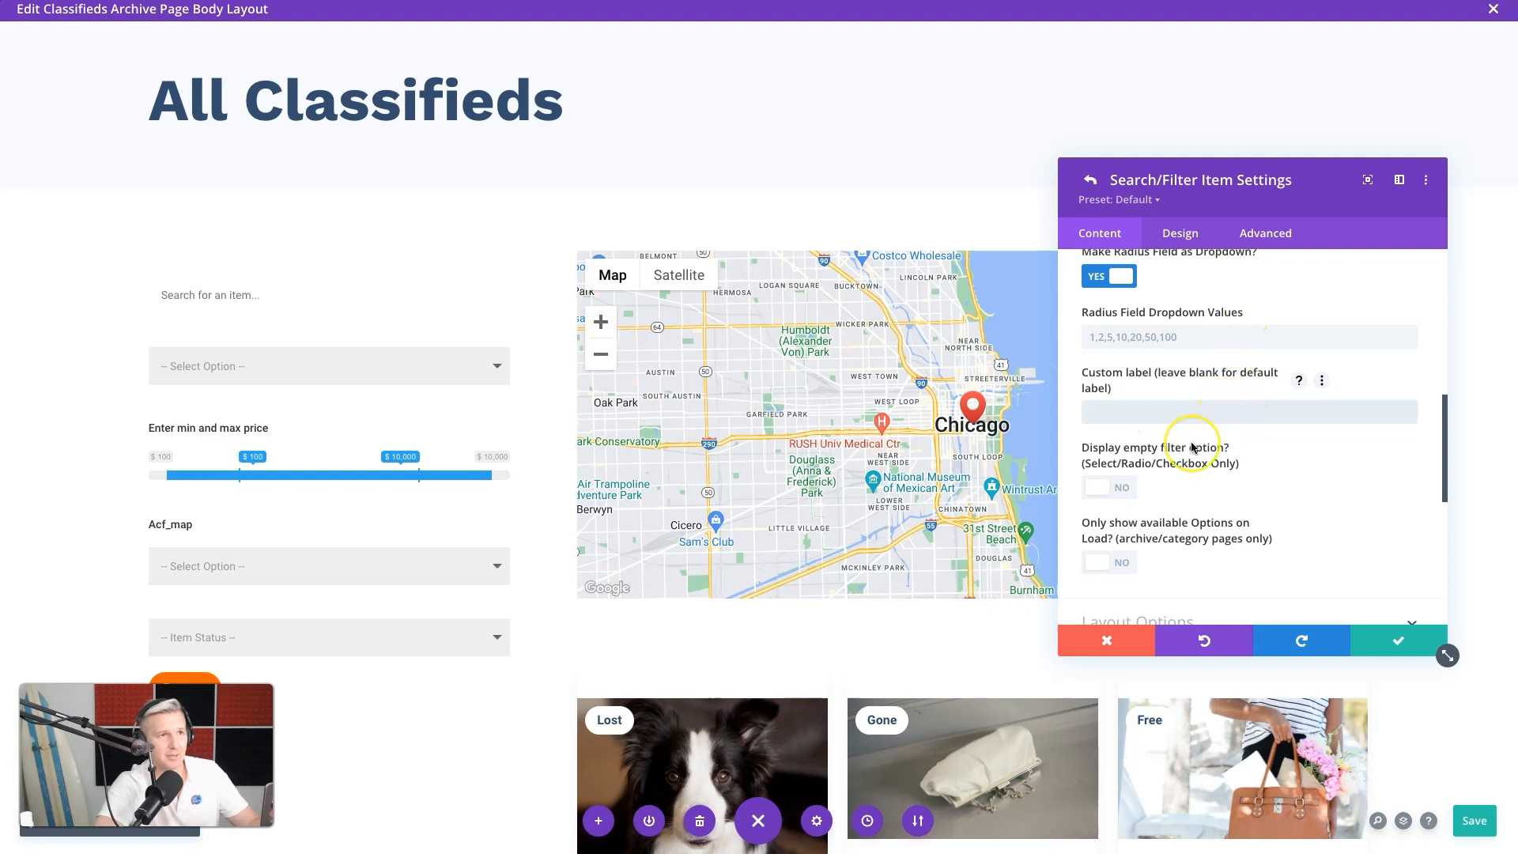
pyautogui.scroll(-3, 1190, 417)
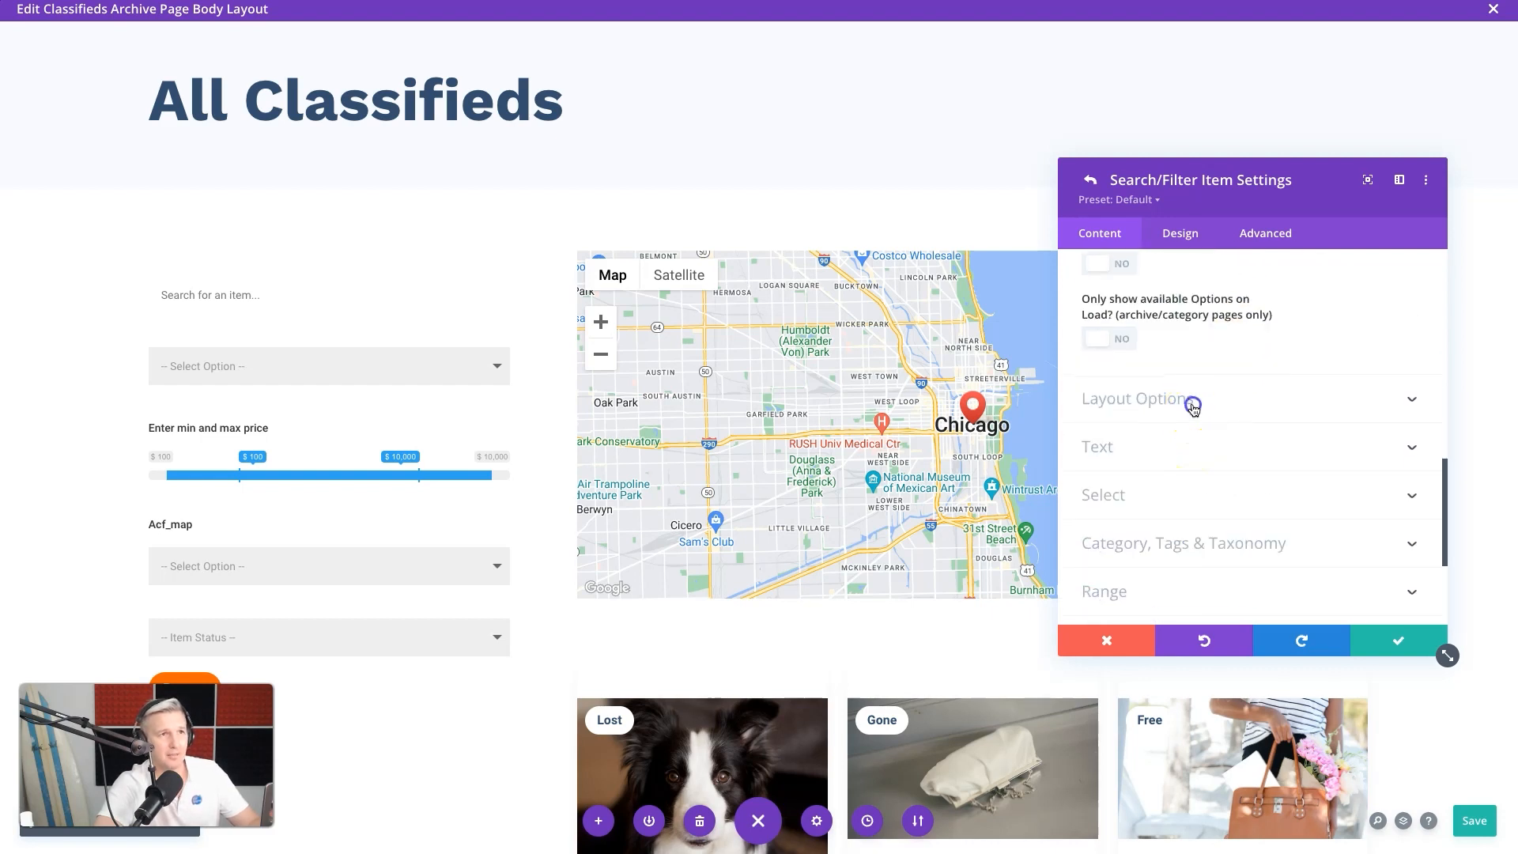
pyautogui.click(1190, 407)
pyautogui.click(1111, 390)
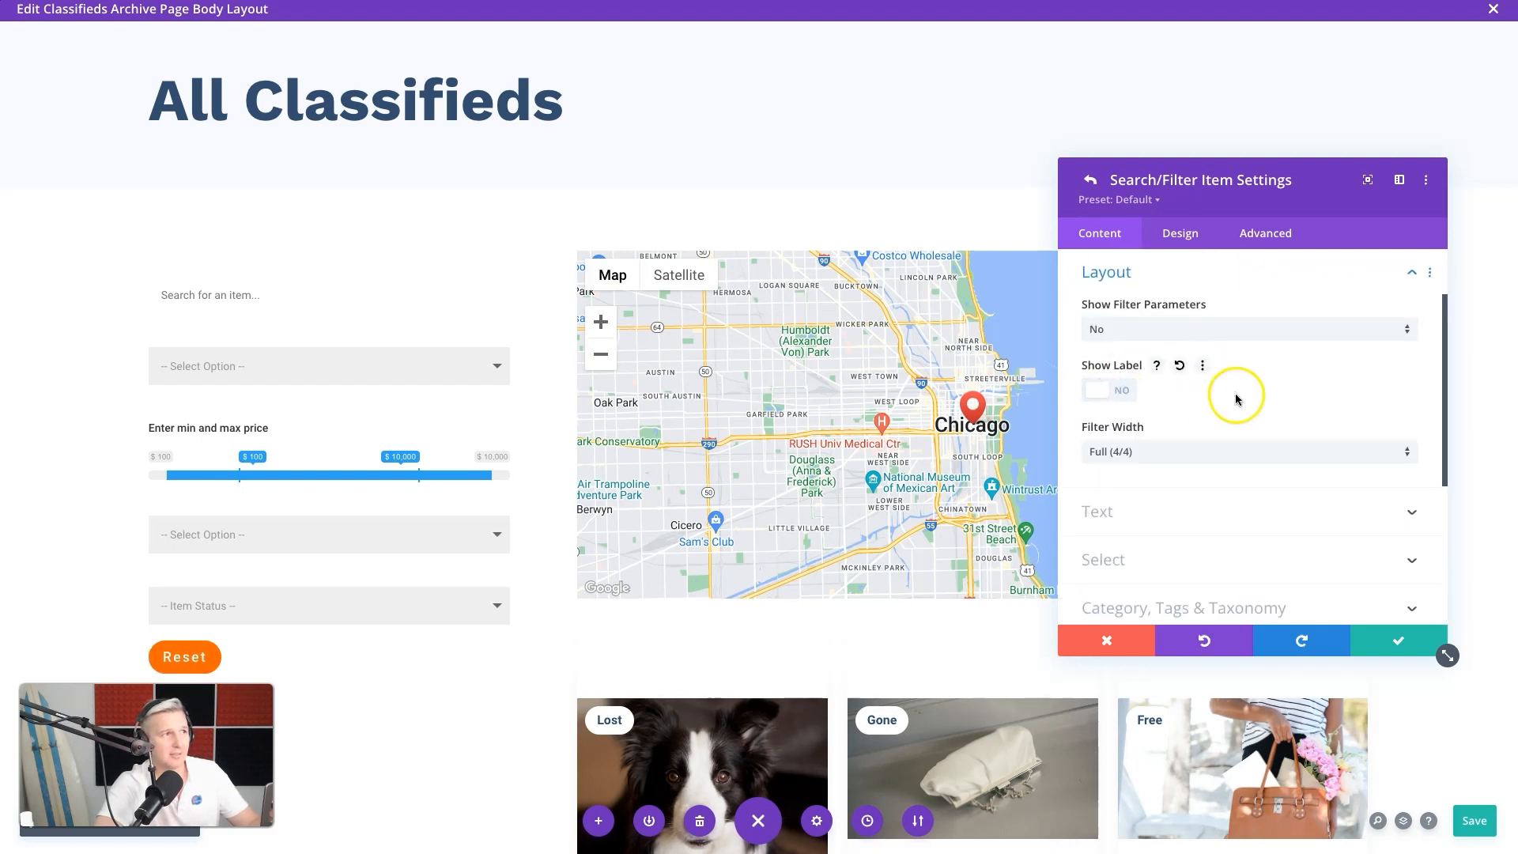
# Step: Set the Search Radius filter's first option text to "-- Search Radius --" and apply the filter item
pyautogui.scroll(-3, 1215, 426)
pyautogui.click(1200, 366)
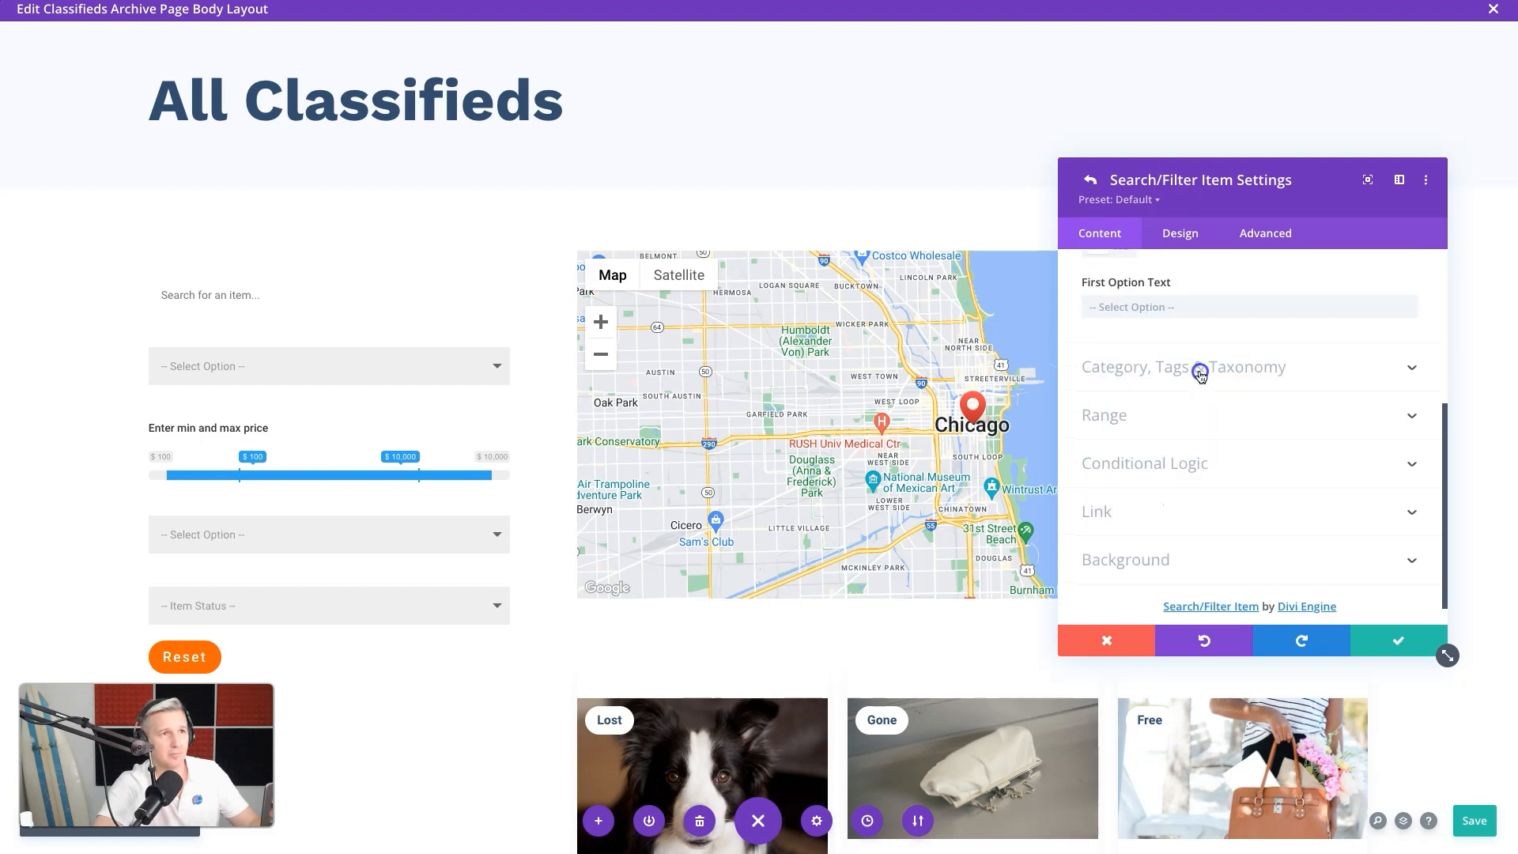
pyautogui.click(1135, 404)
pyautogui.write('-- Search')
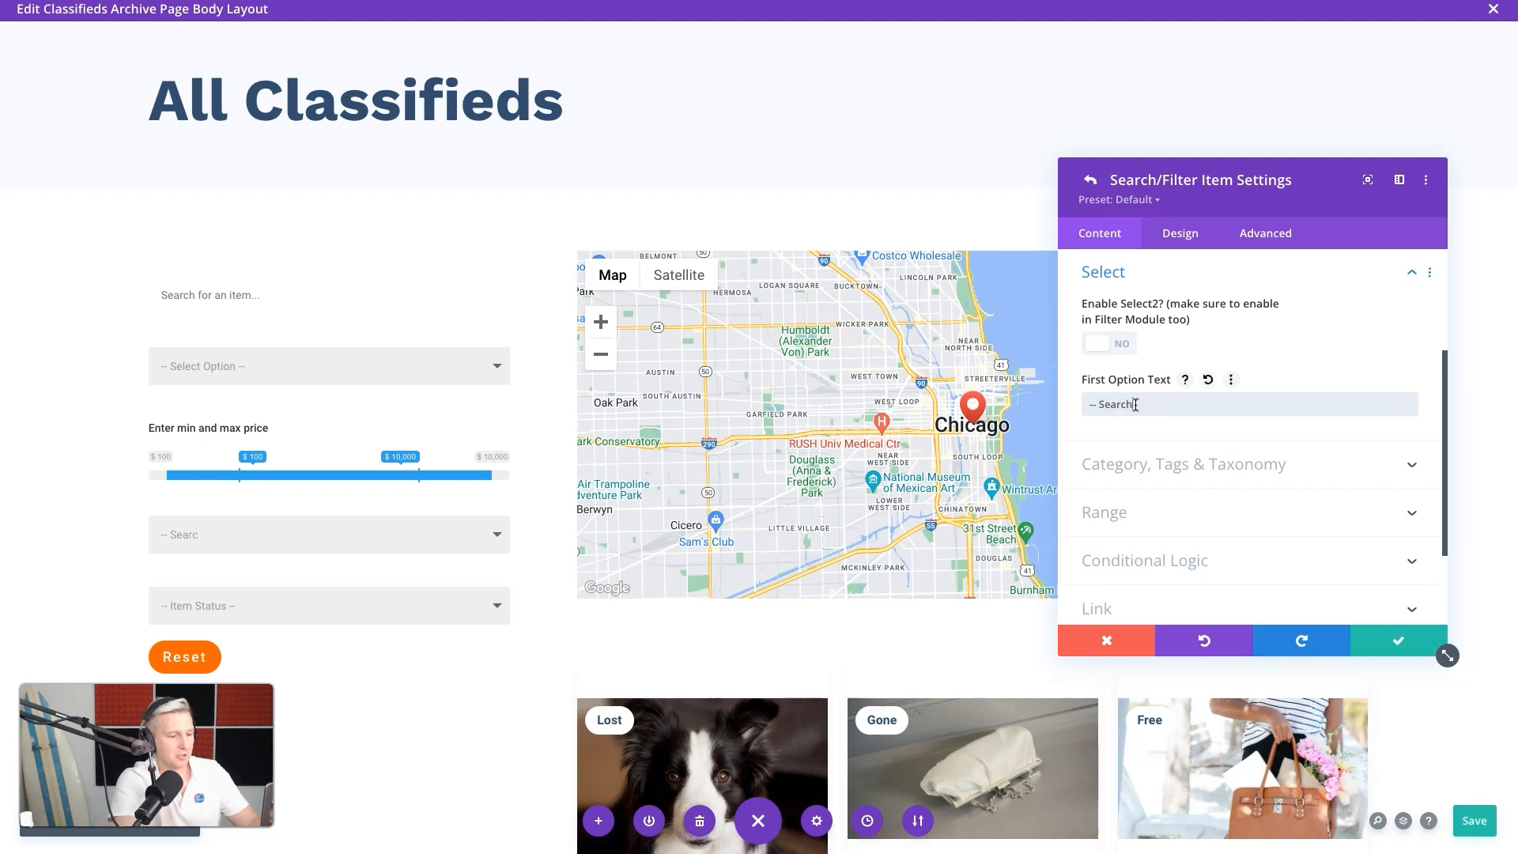
pyautogui.write(' Radius --')
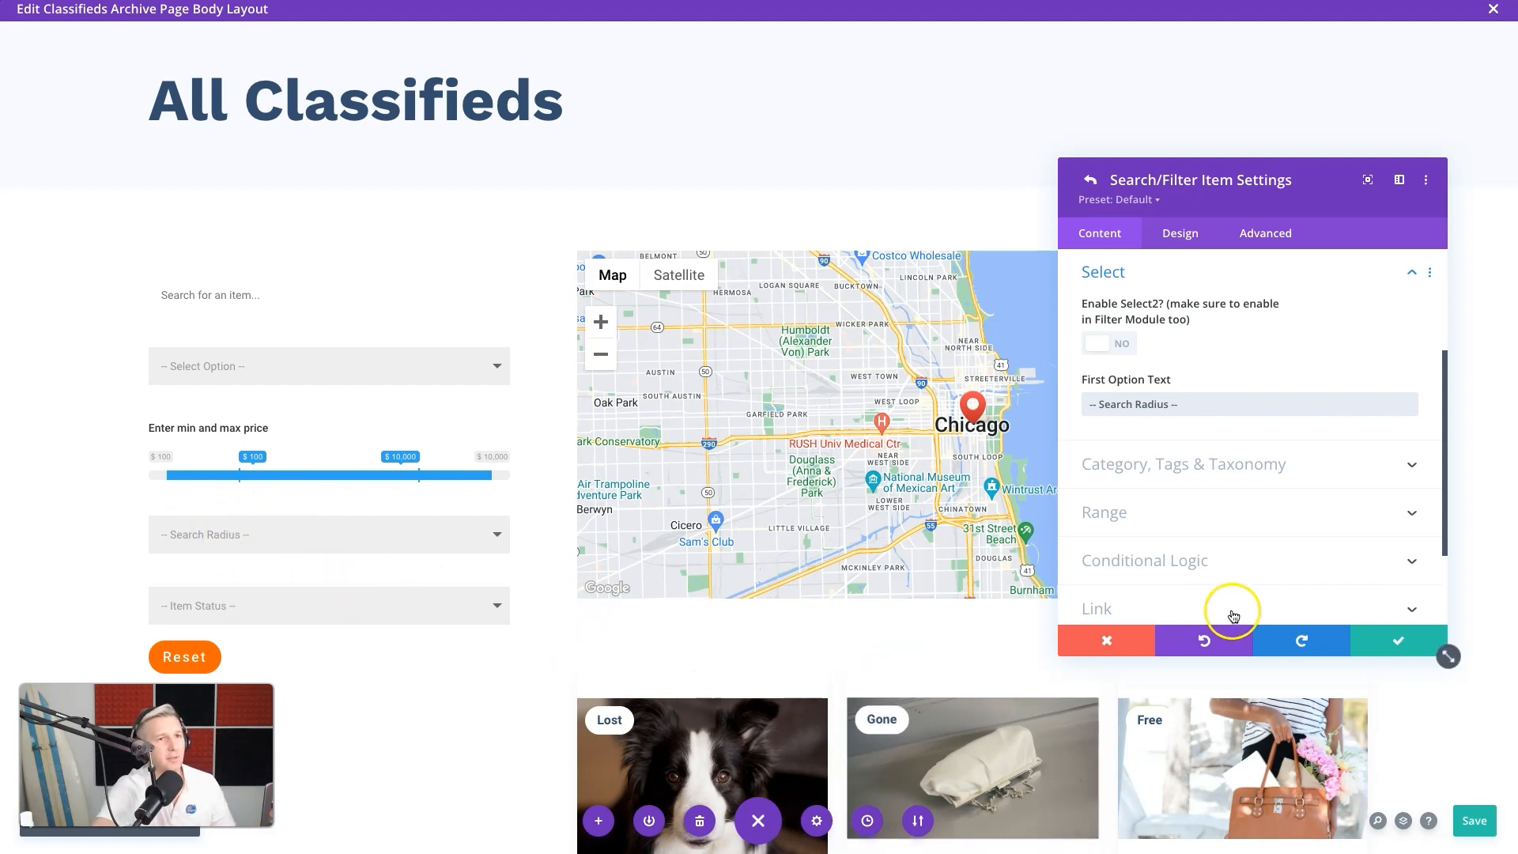
pyautogui.click(1379, 637)
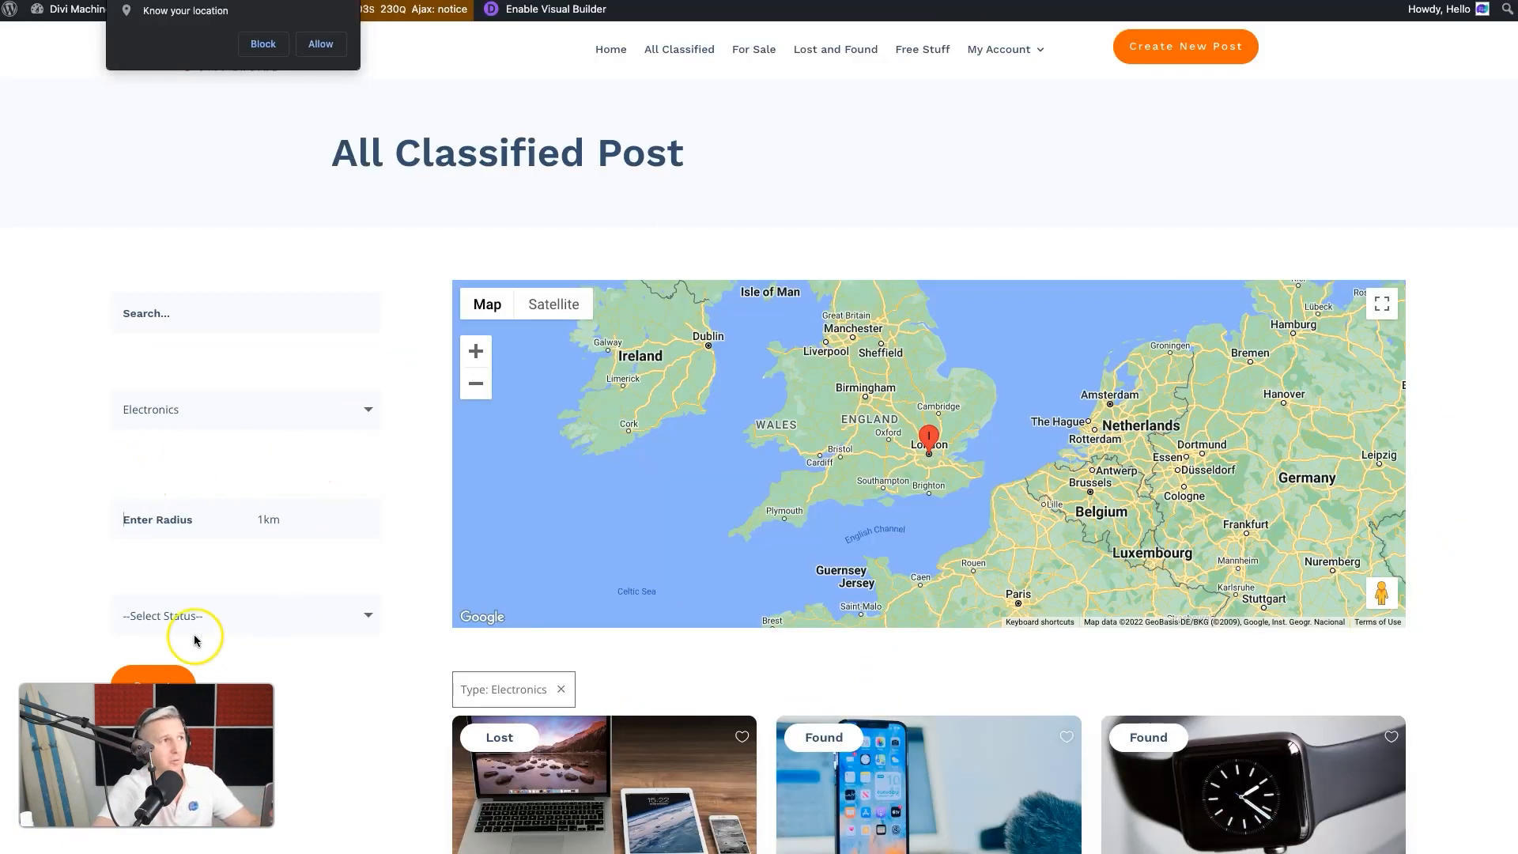
# Step: Review the filter column, map and listing cards on the demo site's All Classified Post page
pyautogui.scroll(-2, 195, 640)
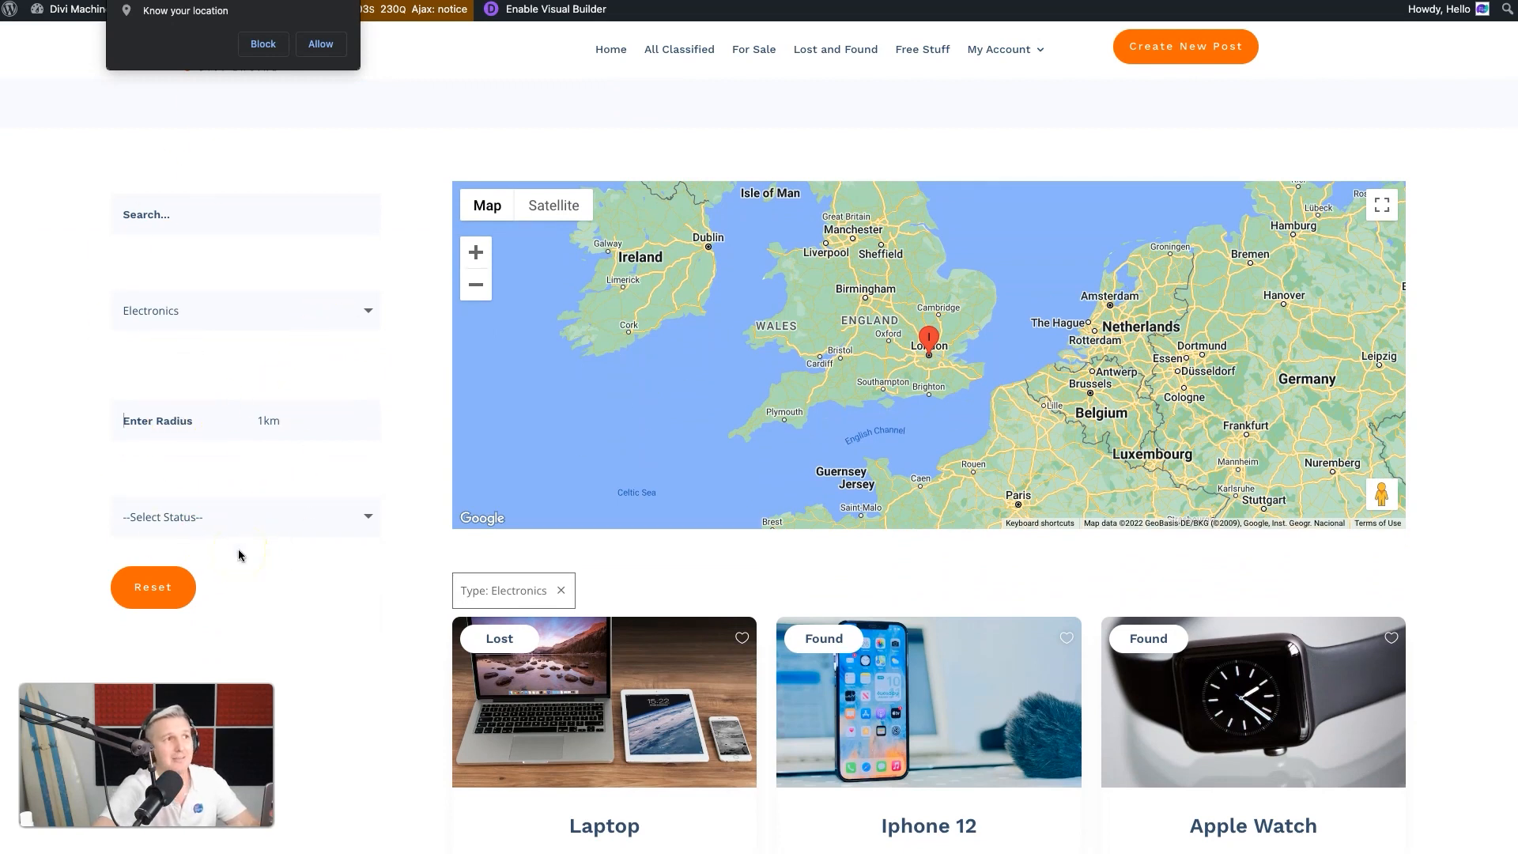
pyautogui.scroll(-6, 645, 649)
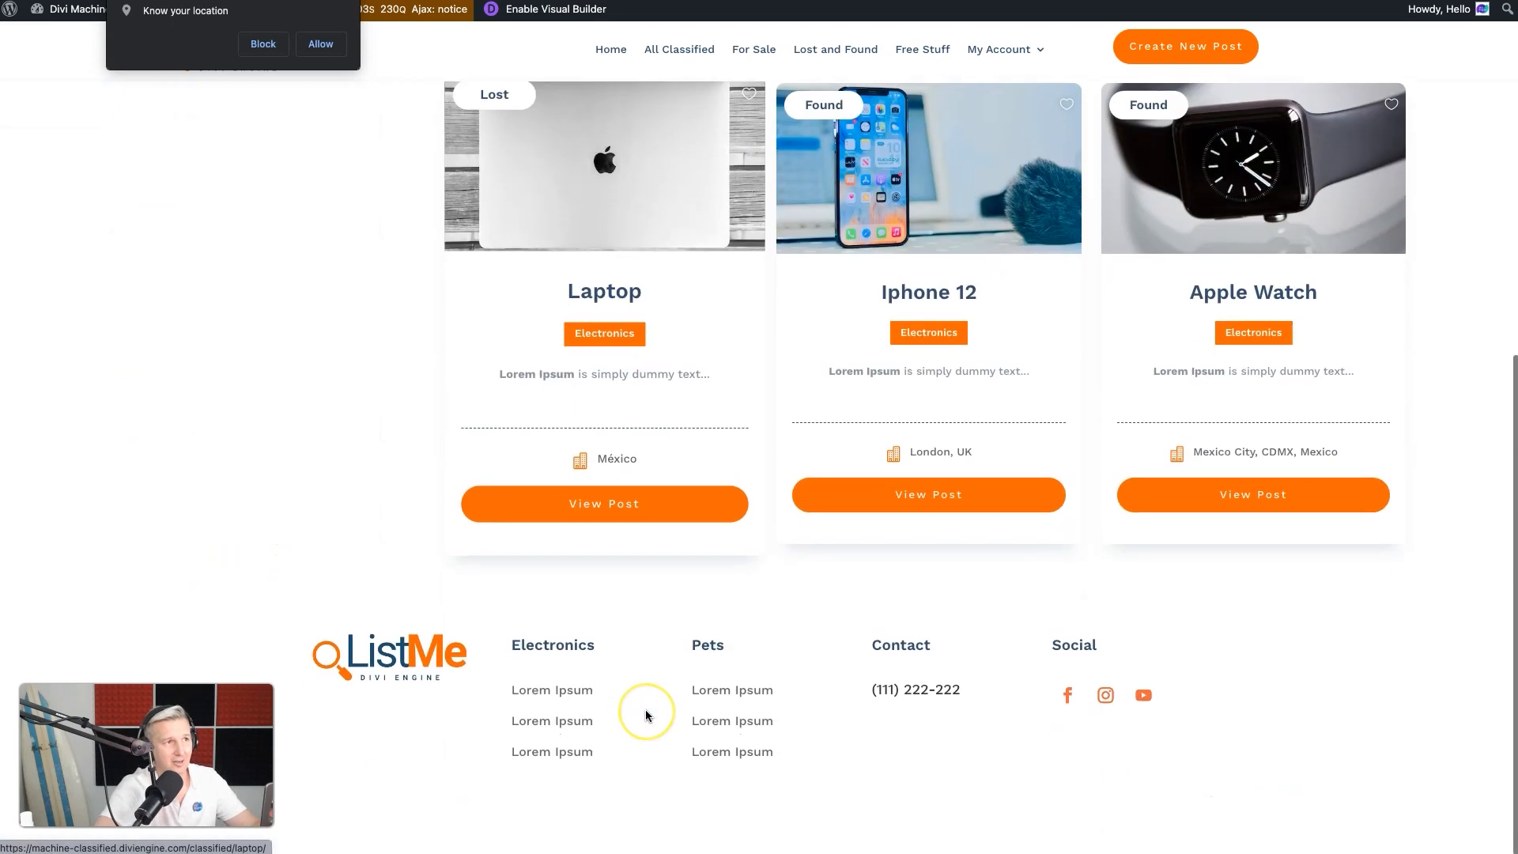
pyautogui.scroll(10, 645, 709)
pyautogui.scroll(-1, 645, 709)
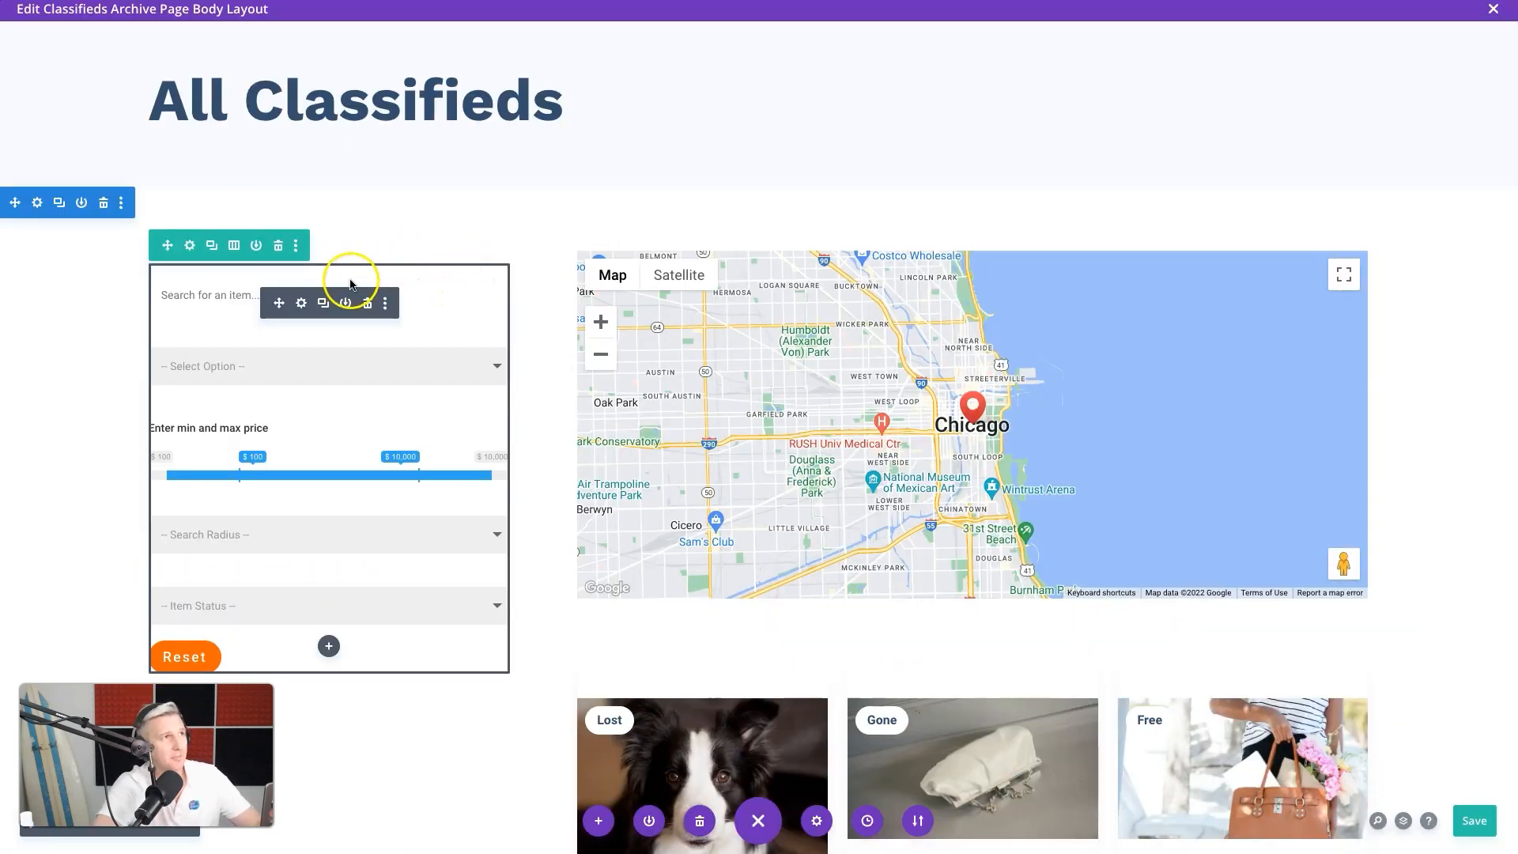
# Step: Set the Search filter item's fields background color to light grey #eaecef and apply the filter item
pyautogui.click(301, 304)
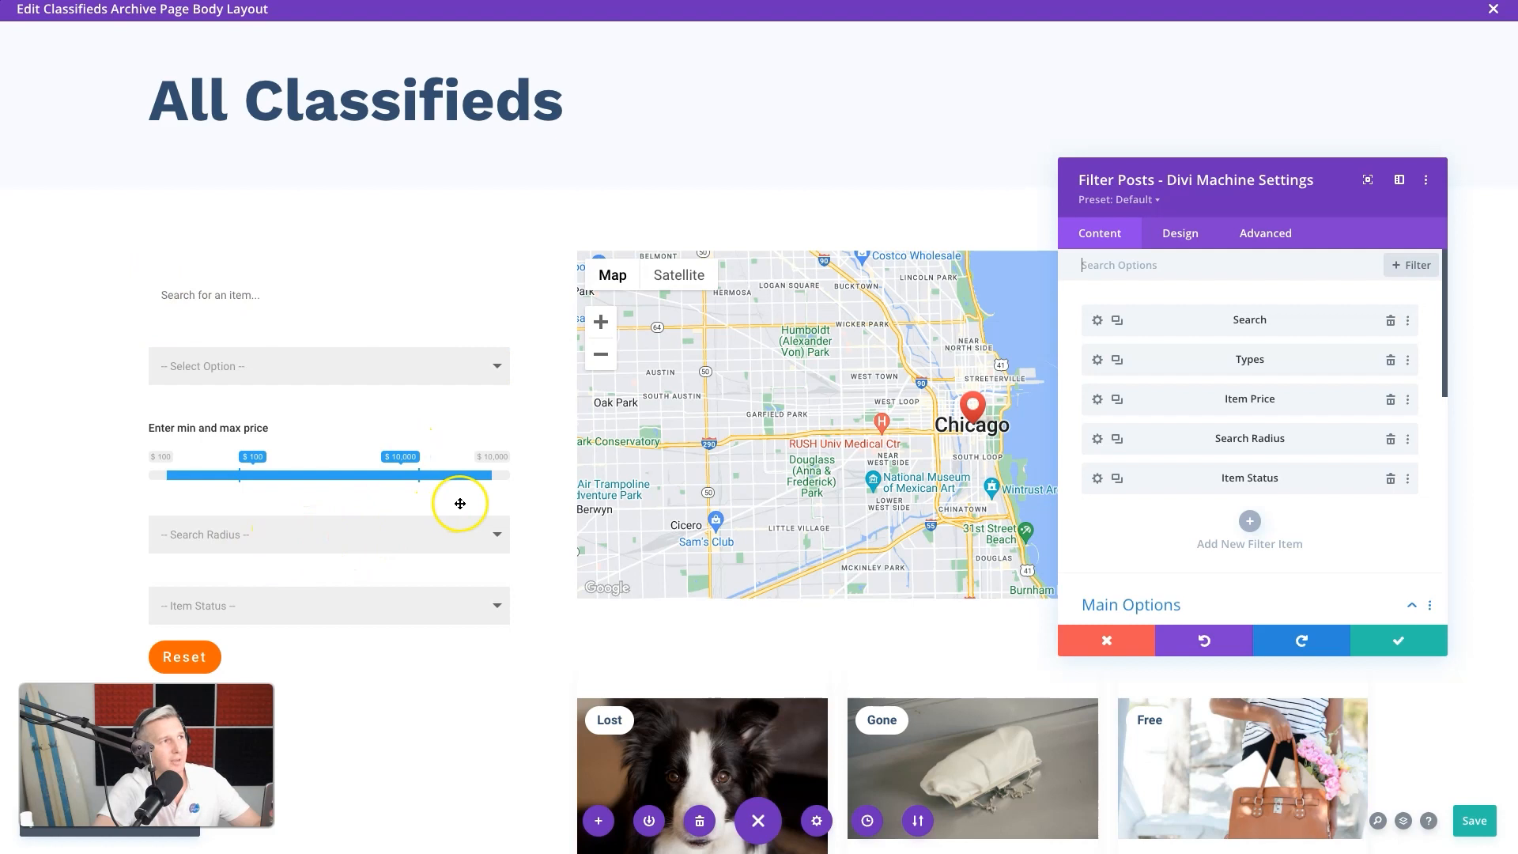
pyautogui.click(1101, 328)
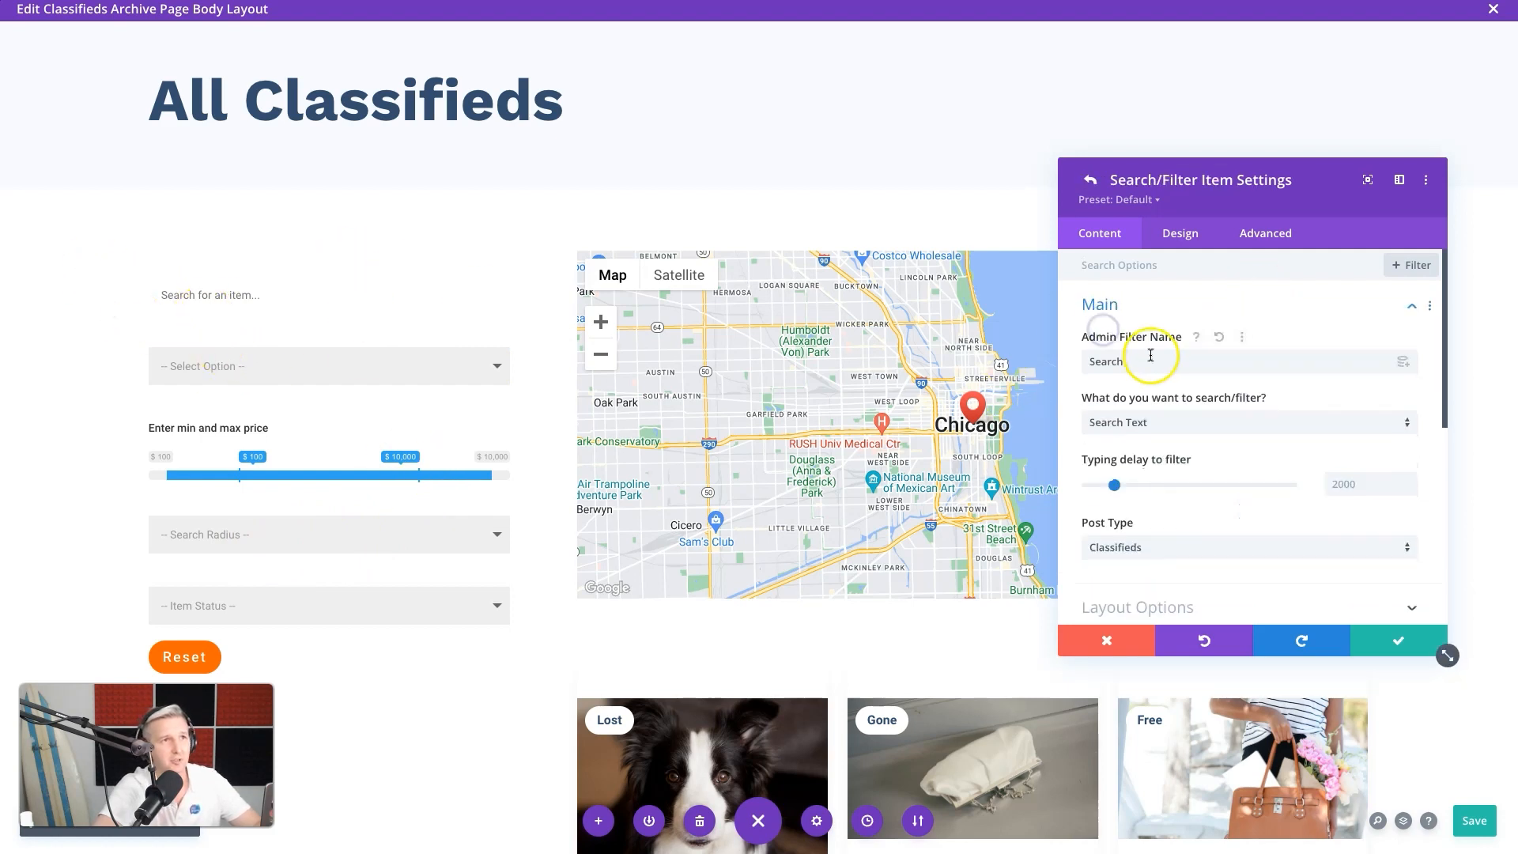
pyautogui.click(1190, 242)
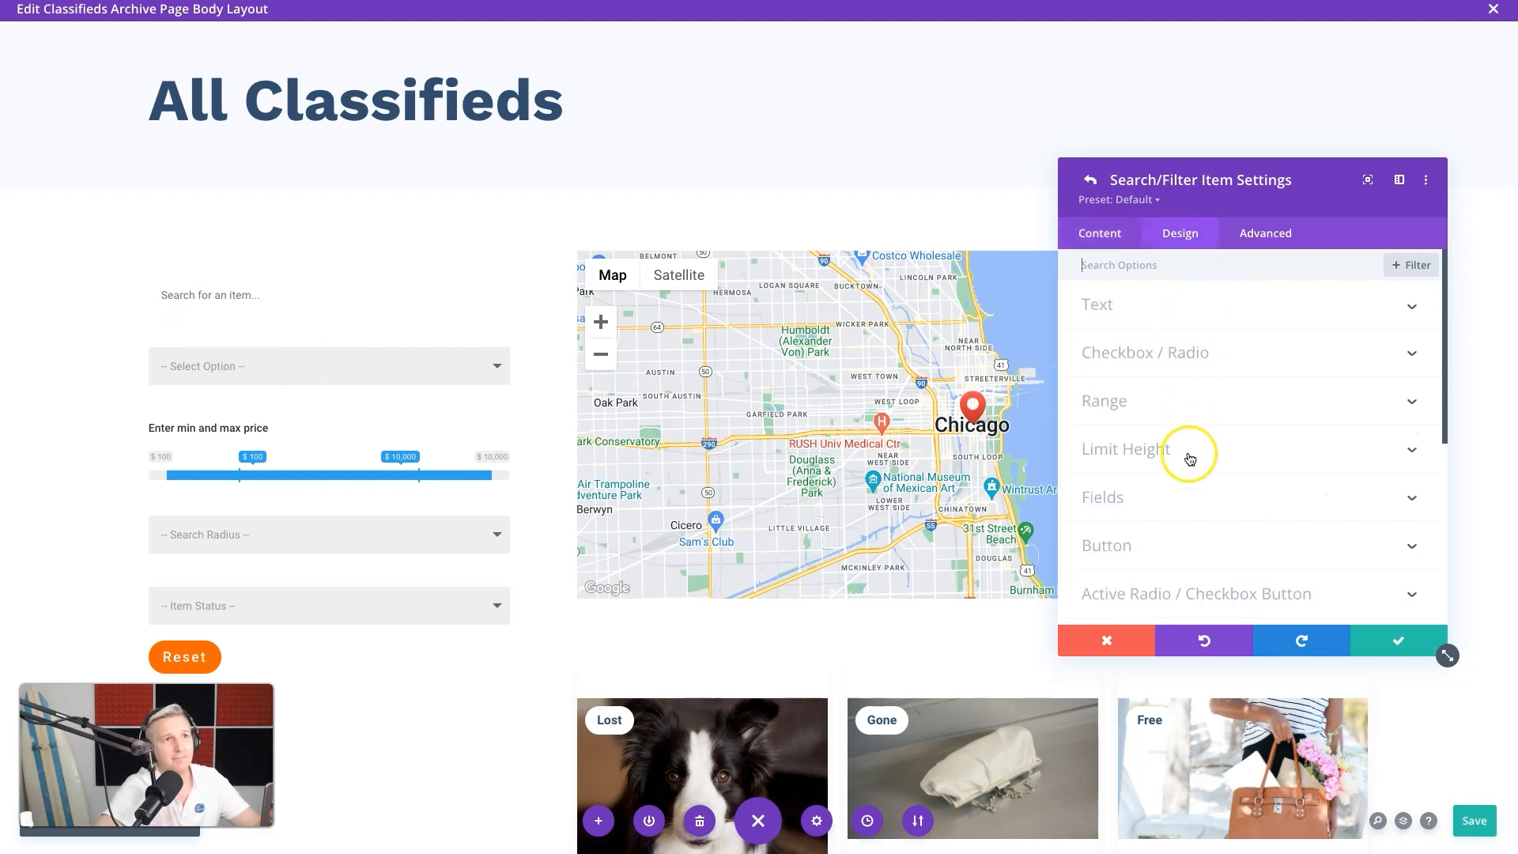
pyautogui.scroll(-2, 1186, 451)
pyautogui.click(1160, 418)
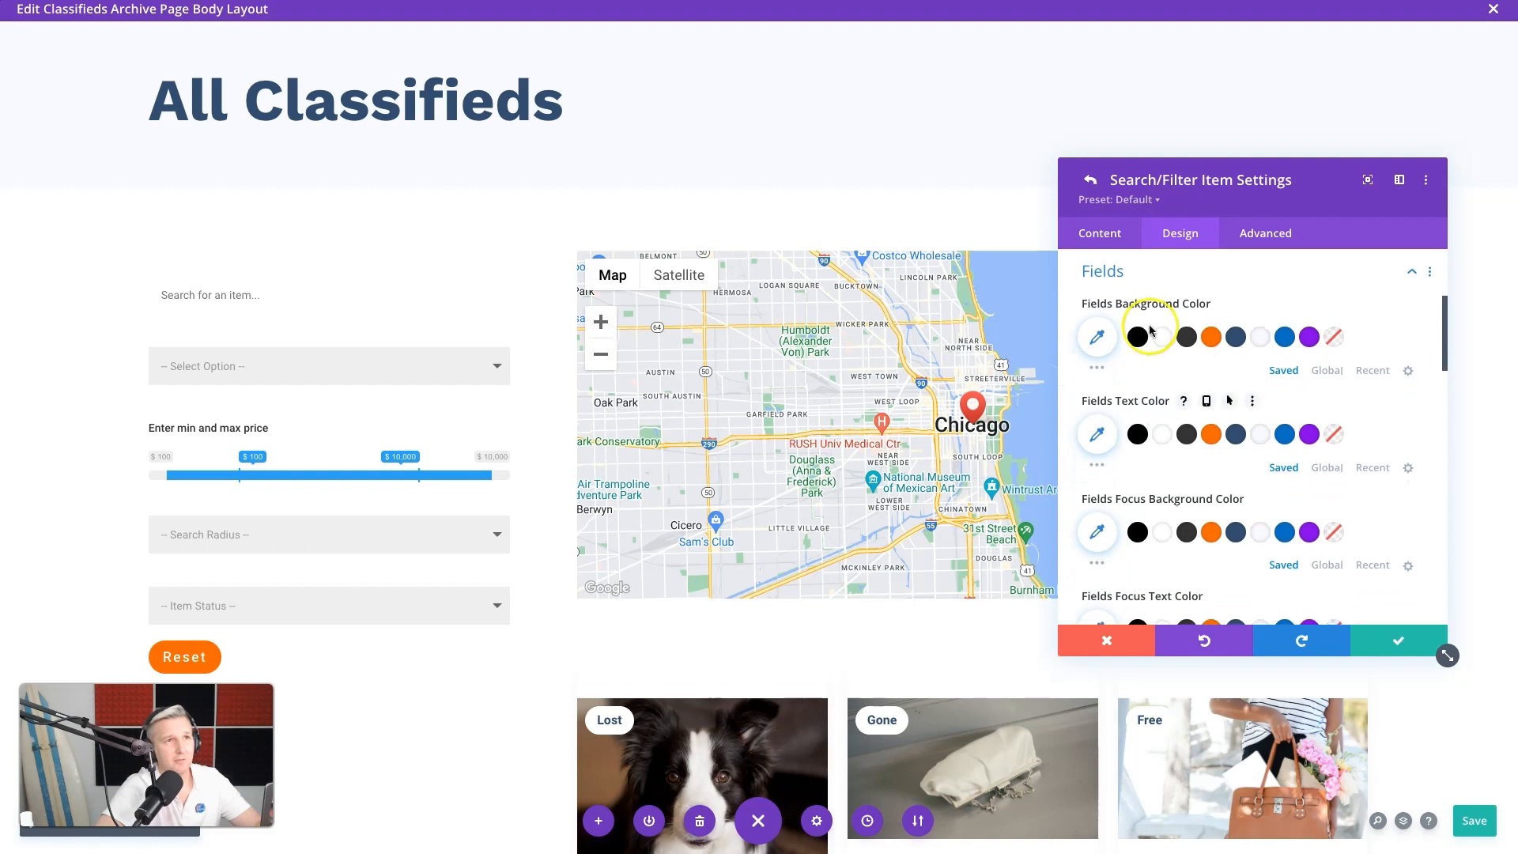
pyautogui.click(1237, 340)
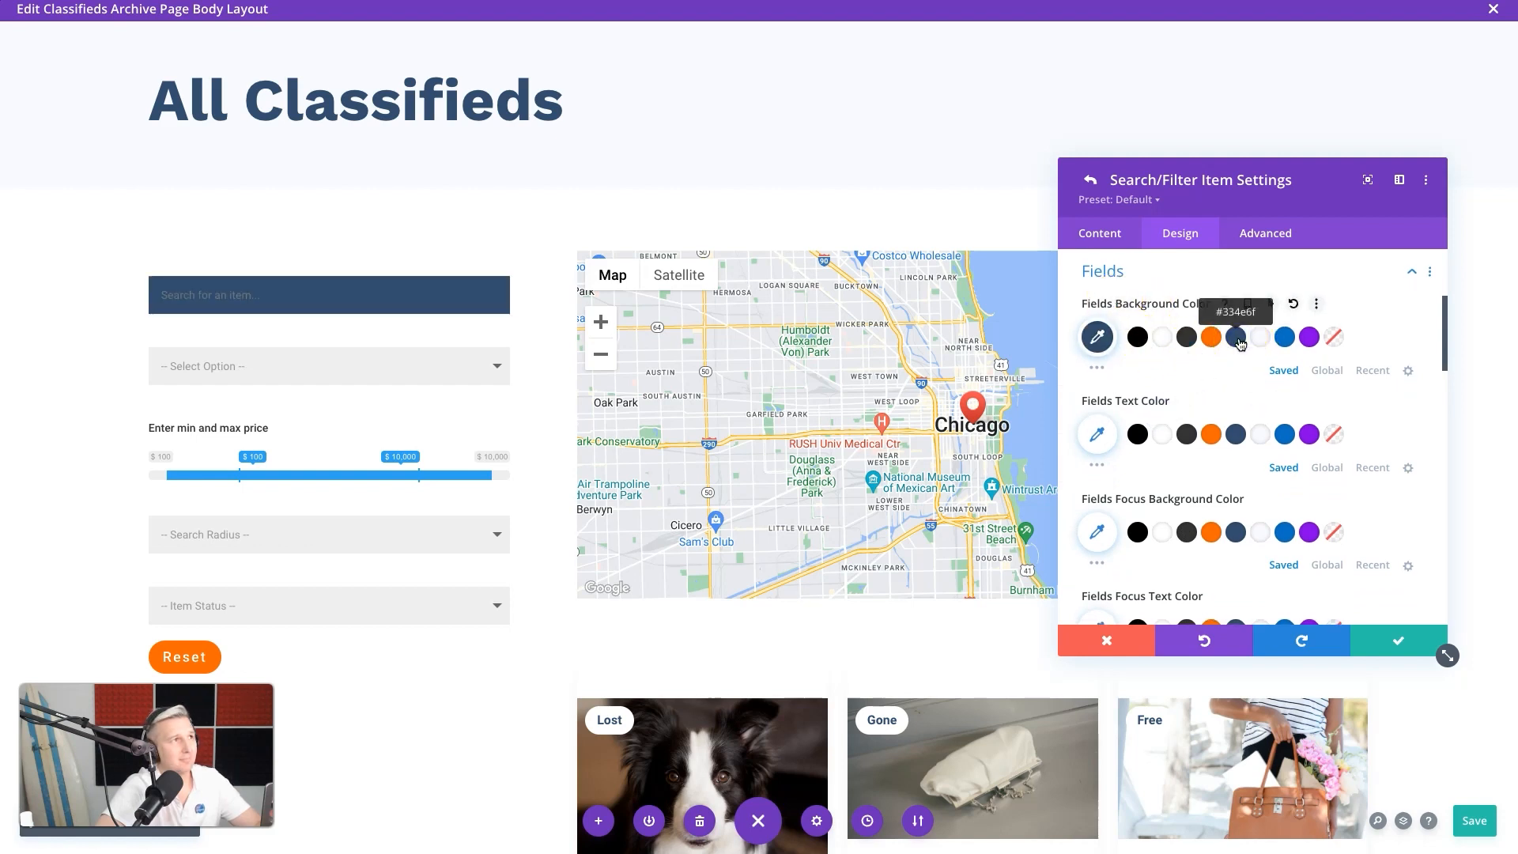
pyautogui.click(1261, 340)
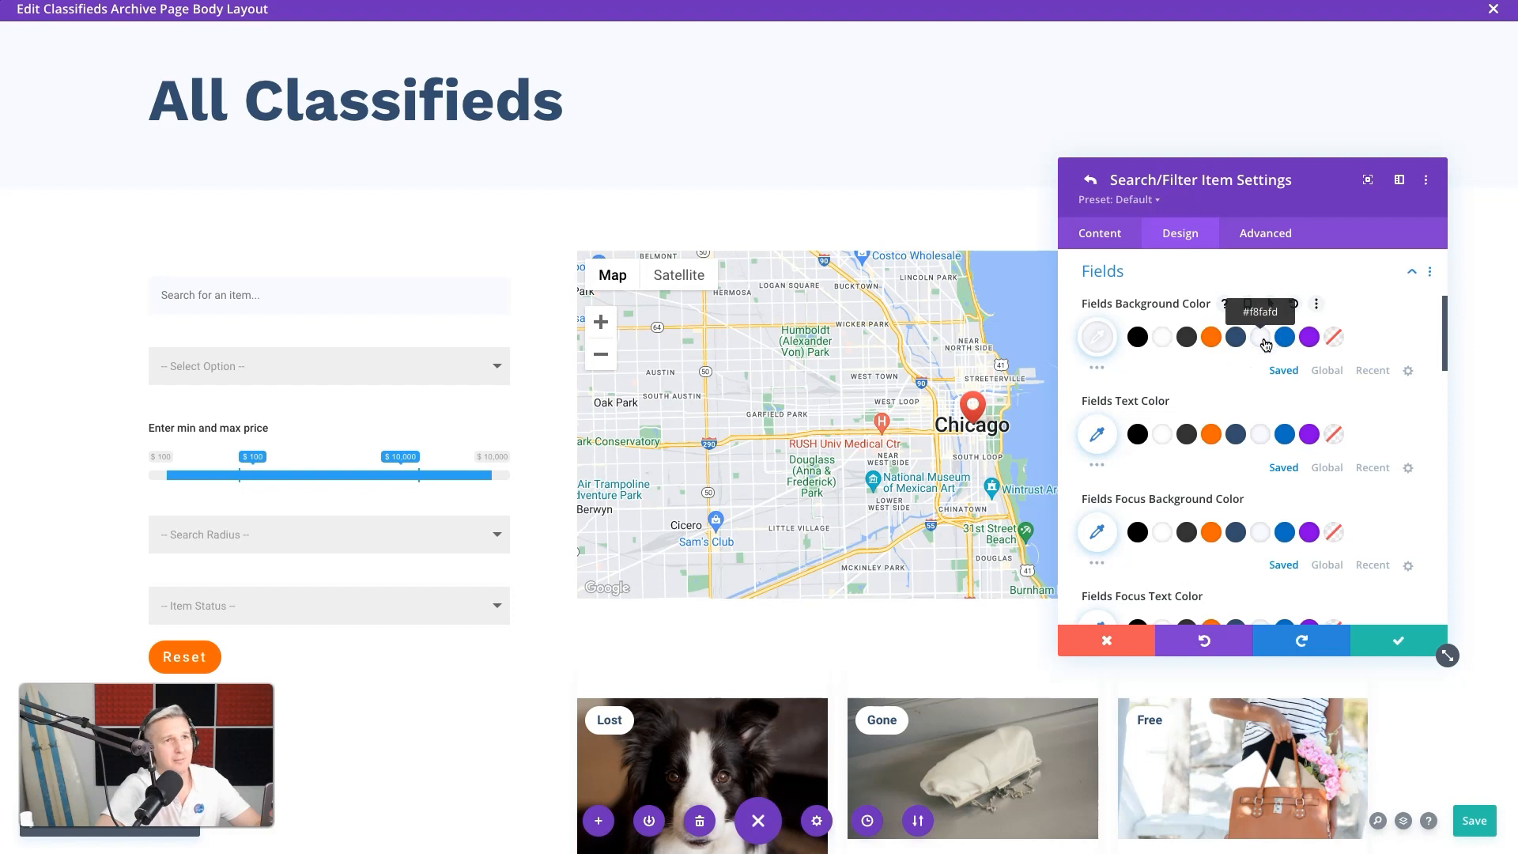
pyautogui.click(1097, 337)
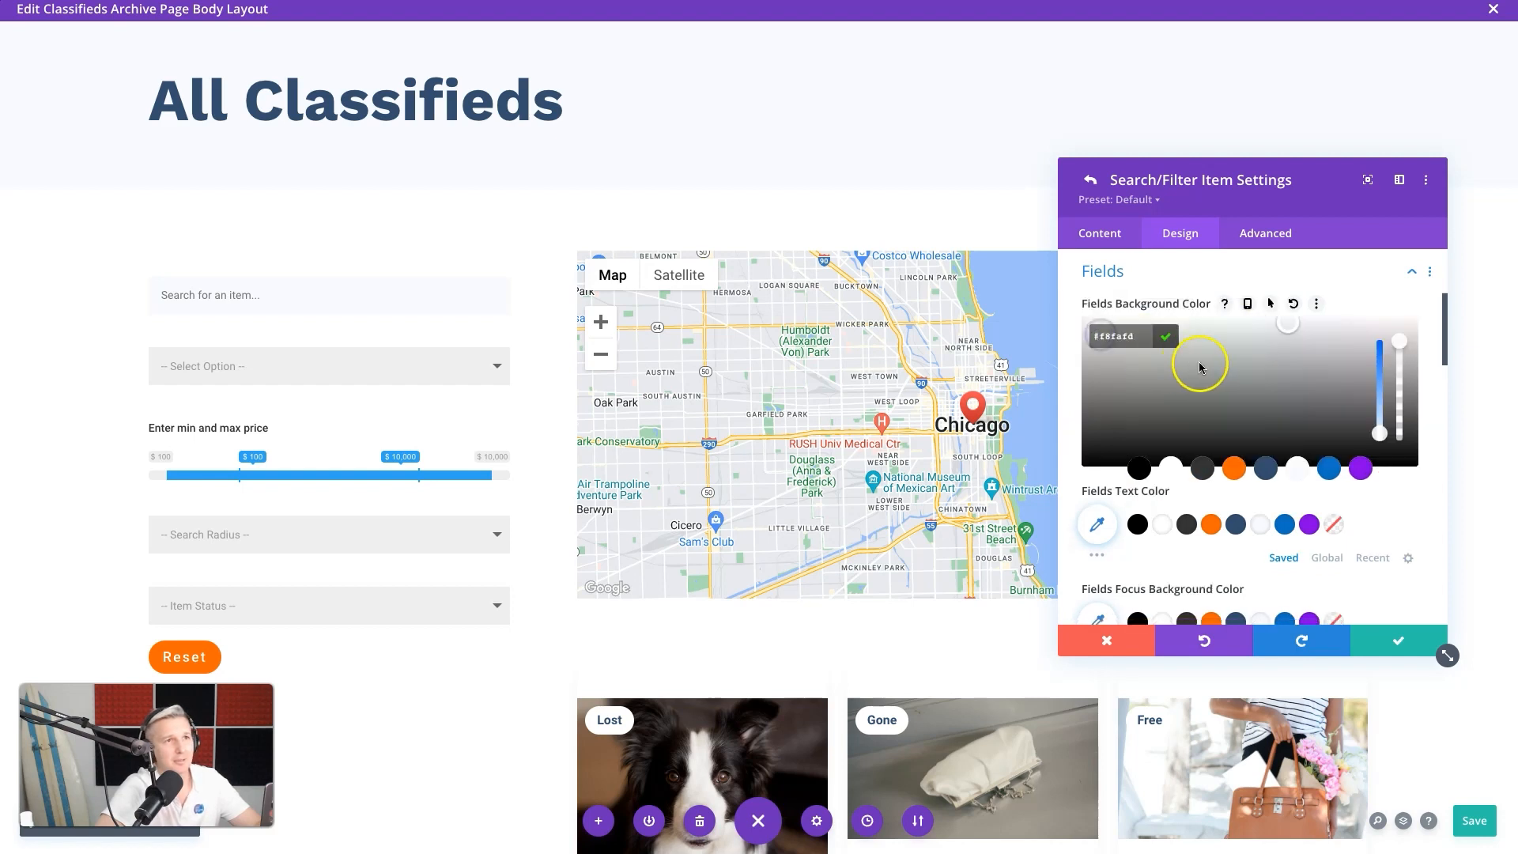
pyautogui.click(1290, 341)
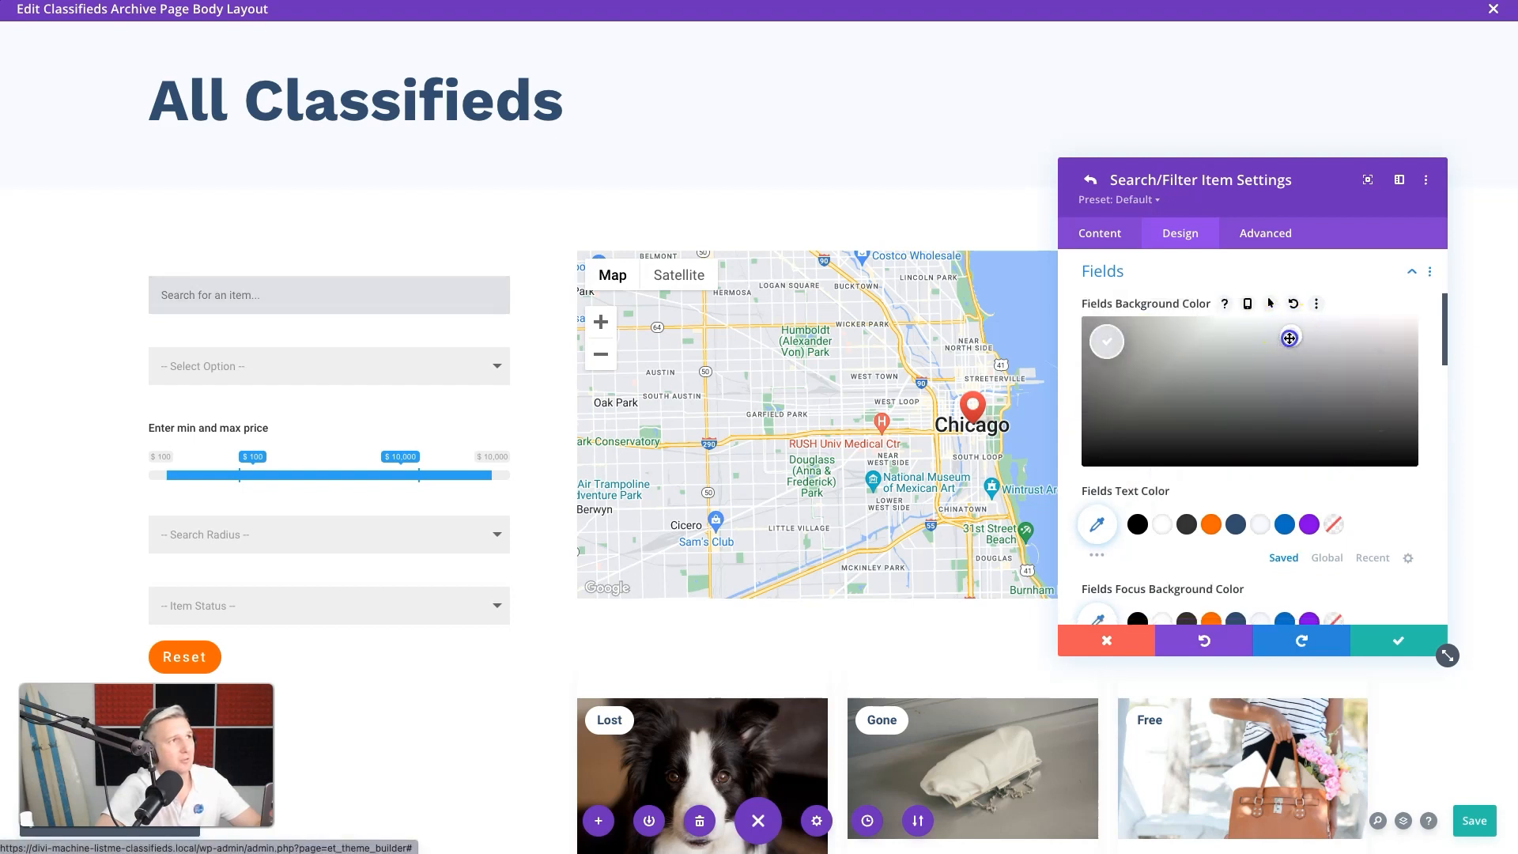
pyautogui.moveTo(1290, 336); pyautogui.dragTo(1290, 329)
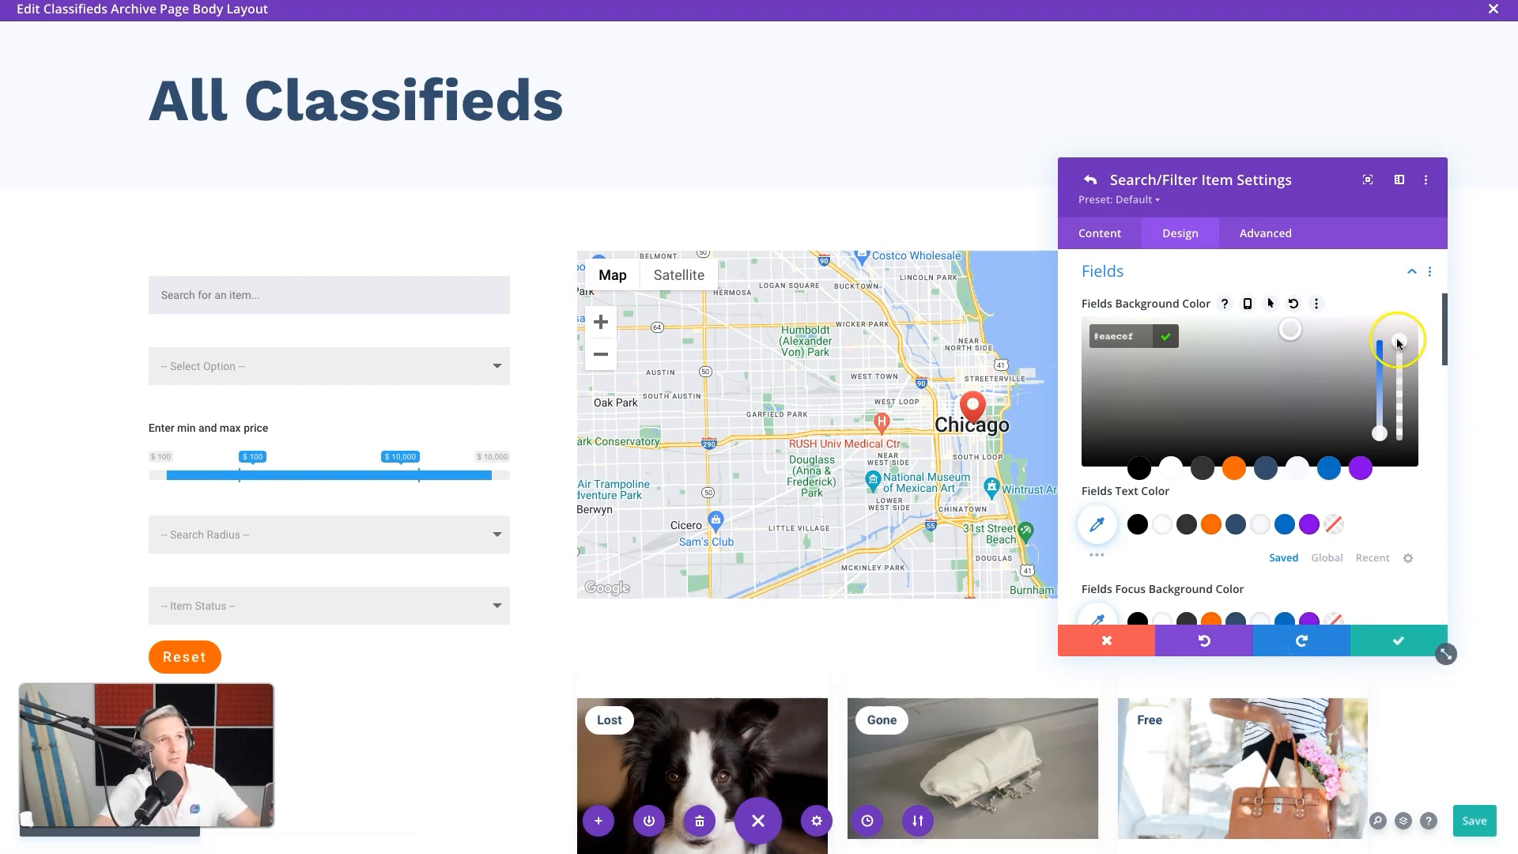
pyautogui.click(1090, 179)
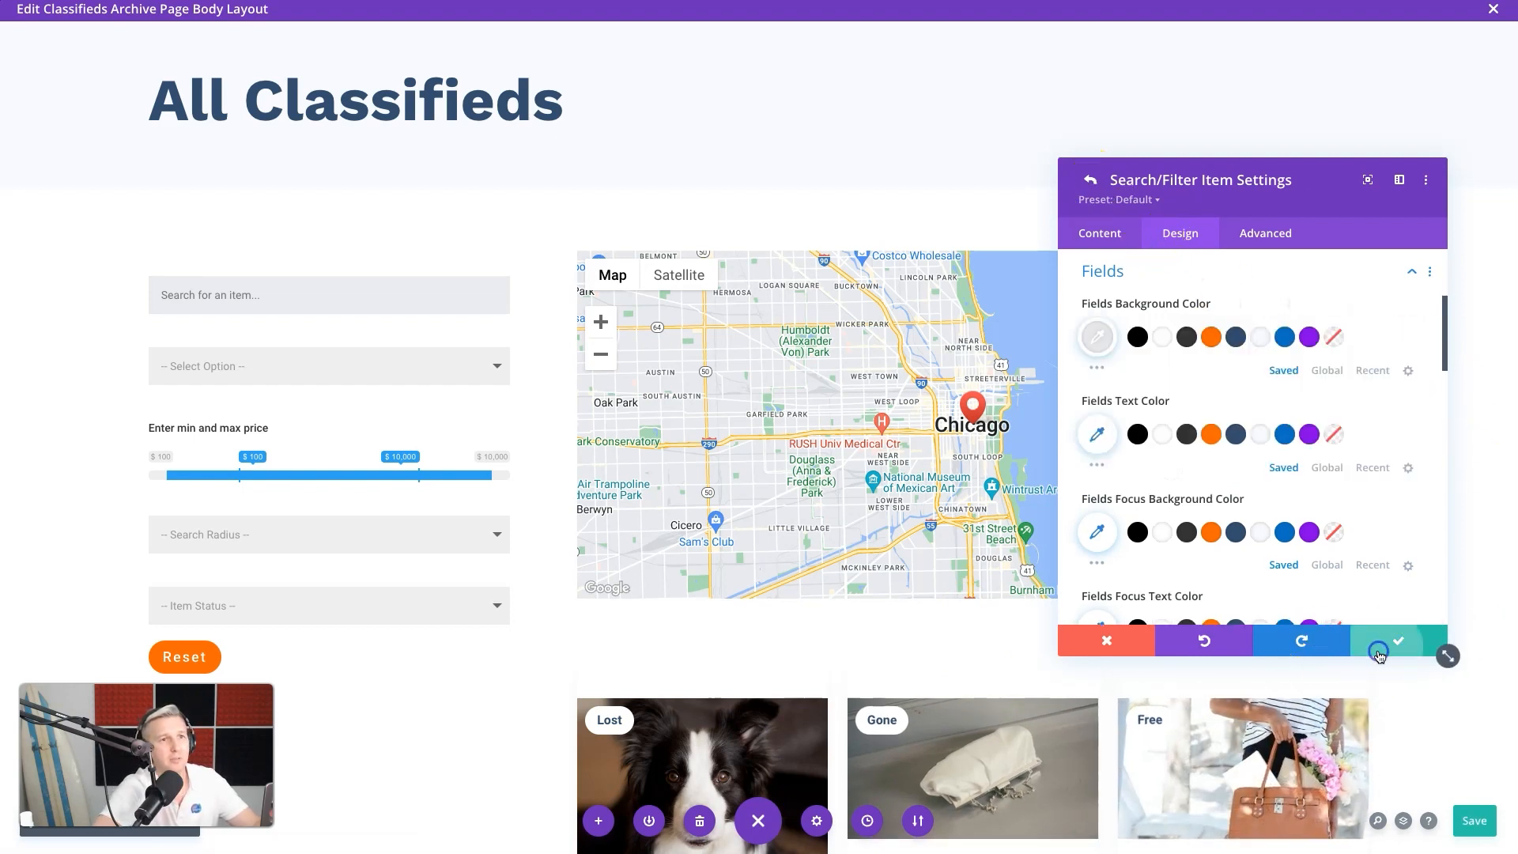
# Step: Set the fields text color of the whole Filter Posts module to the dark grey swatch
pyautogui.click(1183, 237)
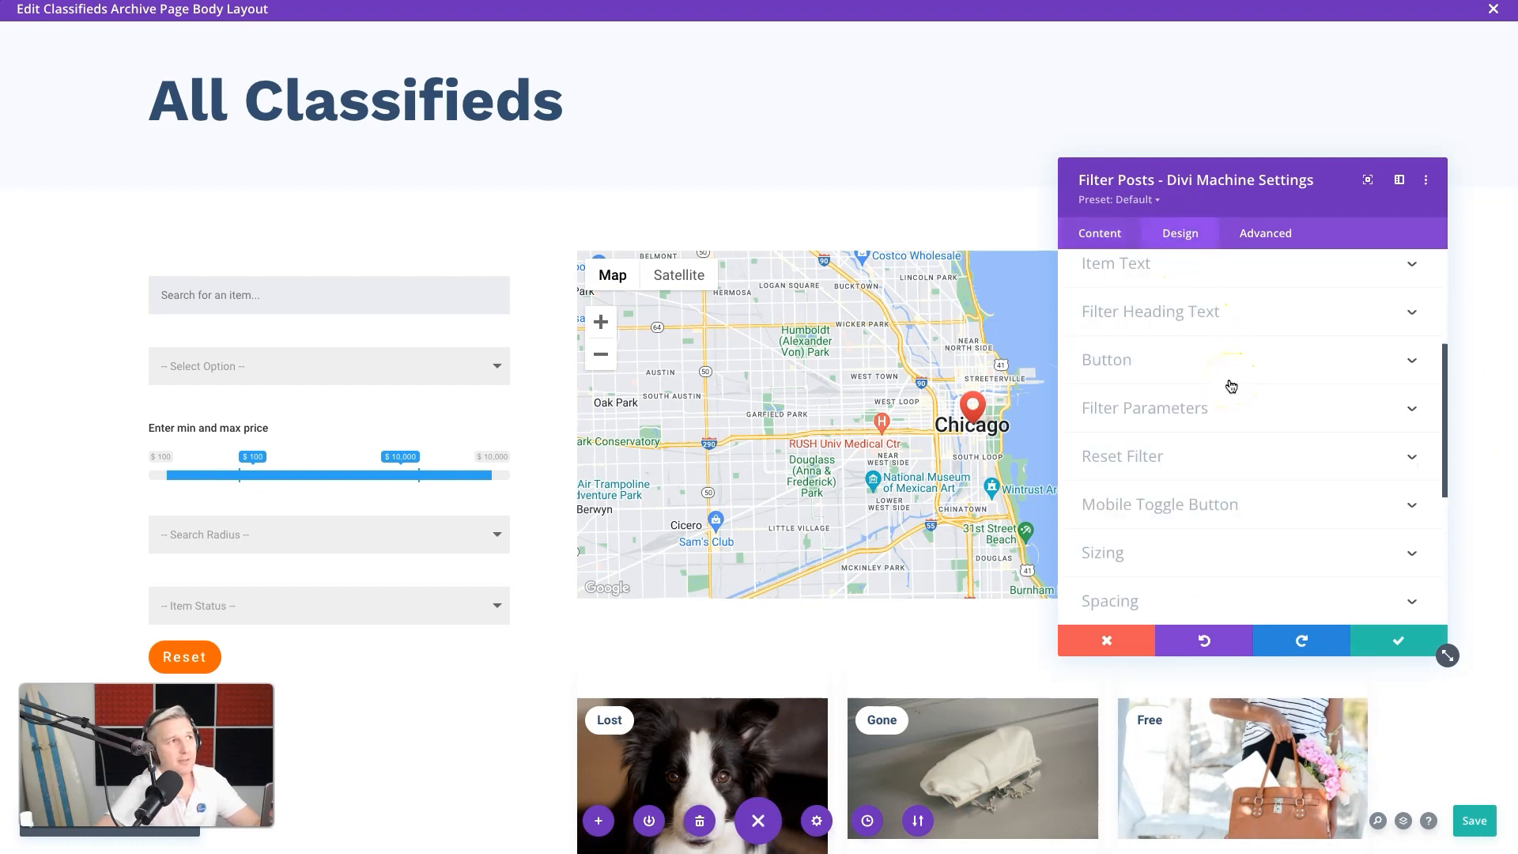
pyautogui.scroll(3, 1231, 386)
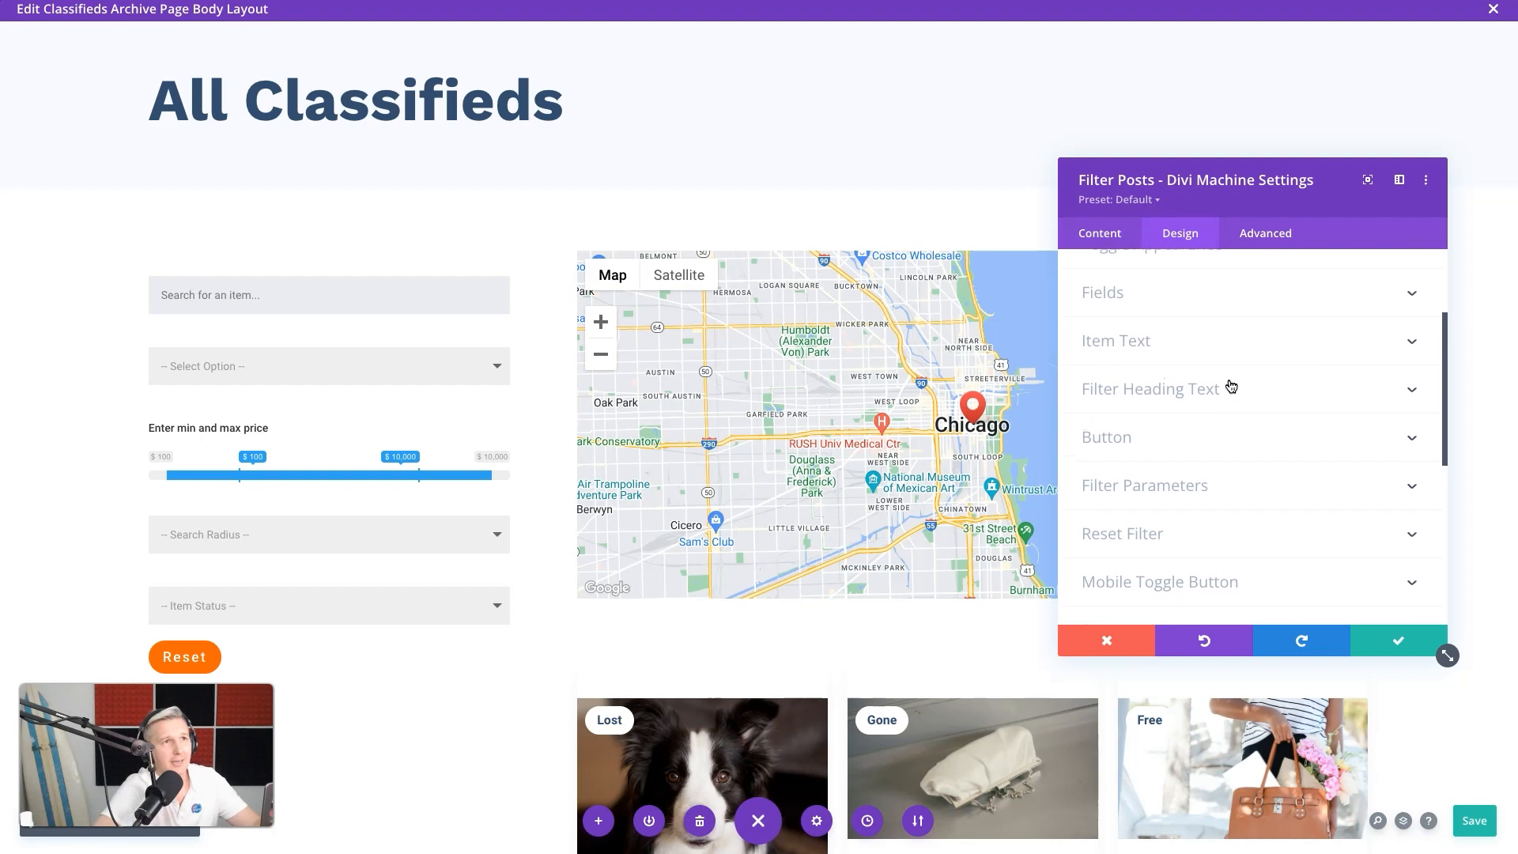
pyautogui.click(1207, 357)
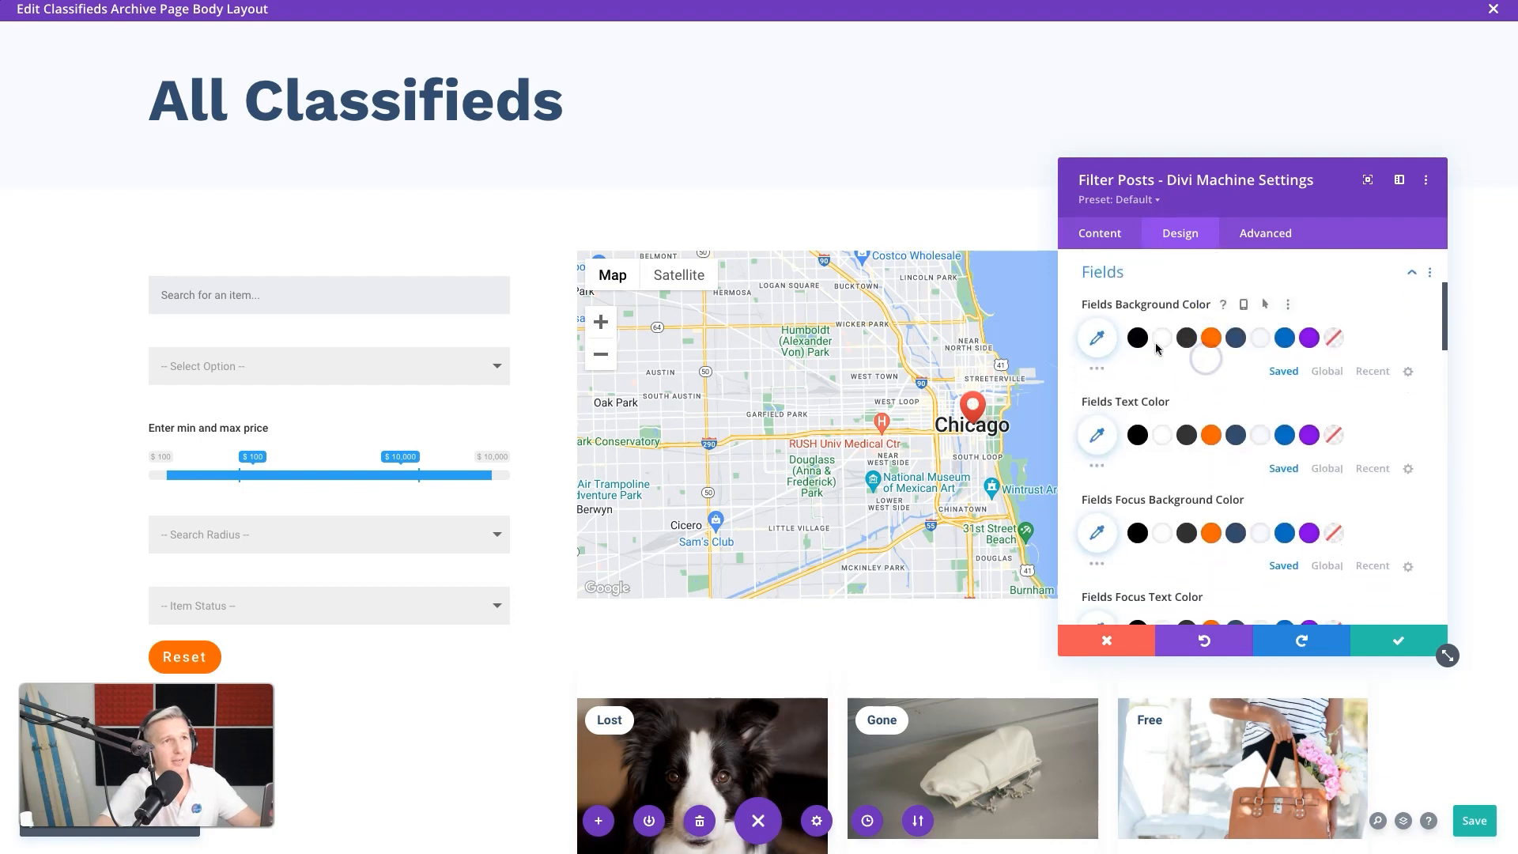
pyautogui.click(1235, 436)
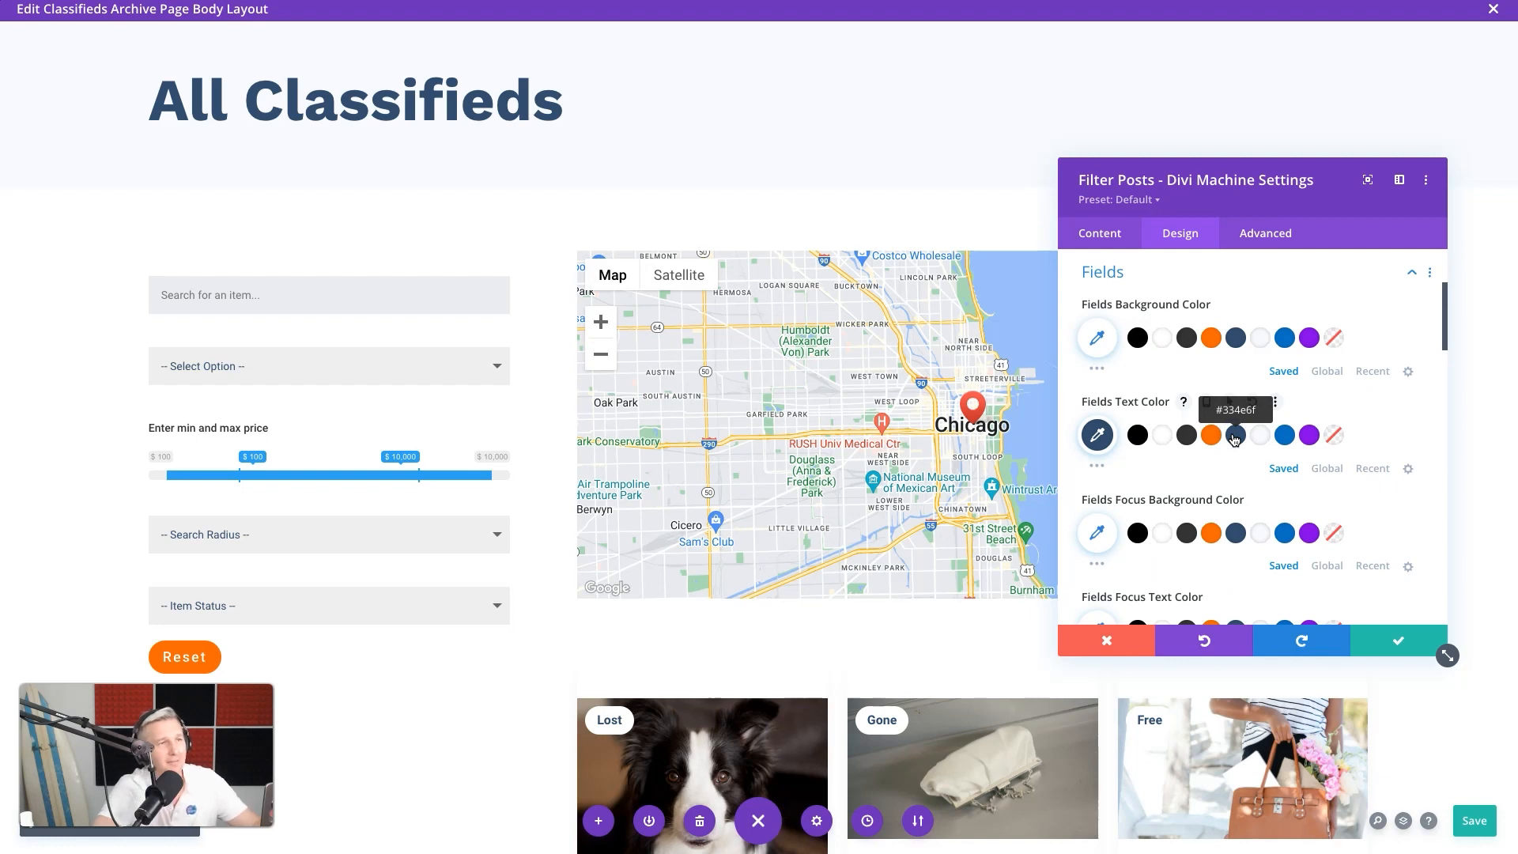
pyautogui.click(1185, 435)
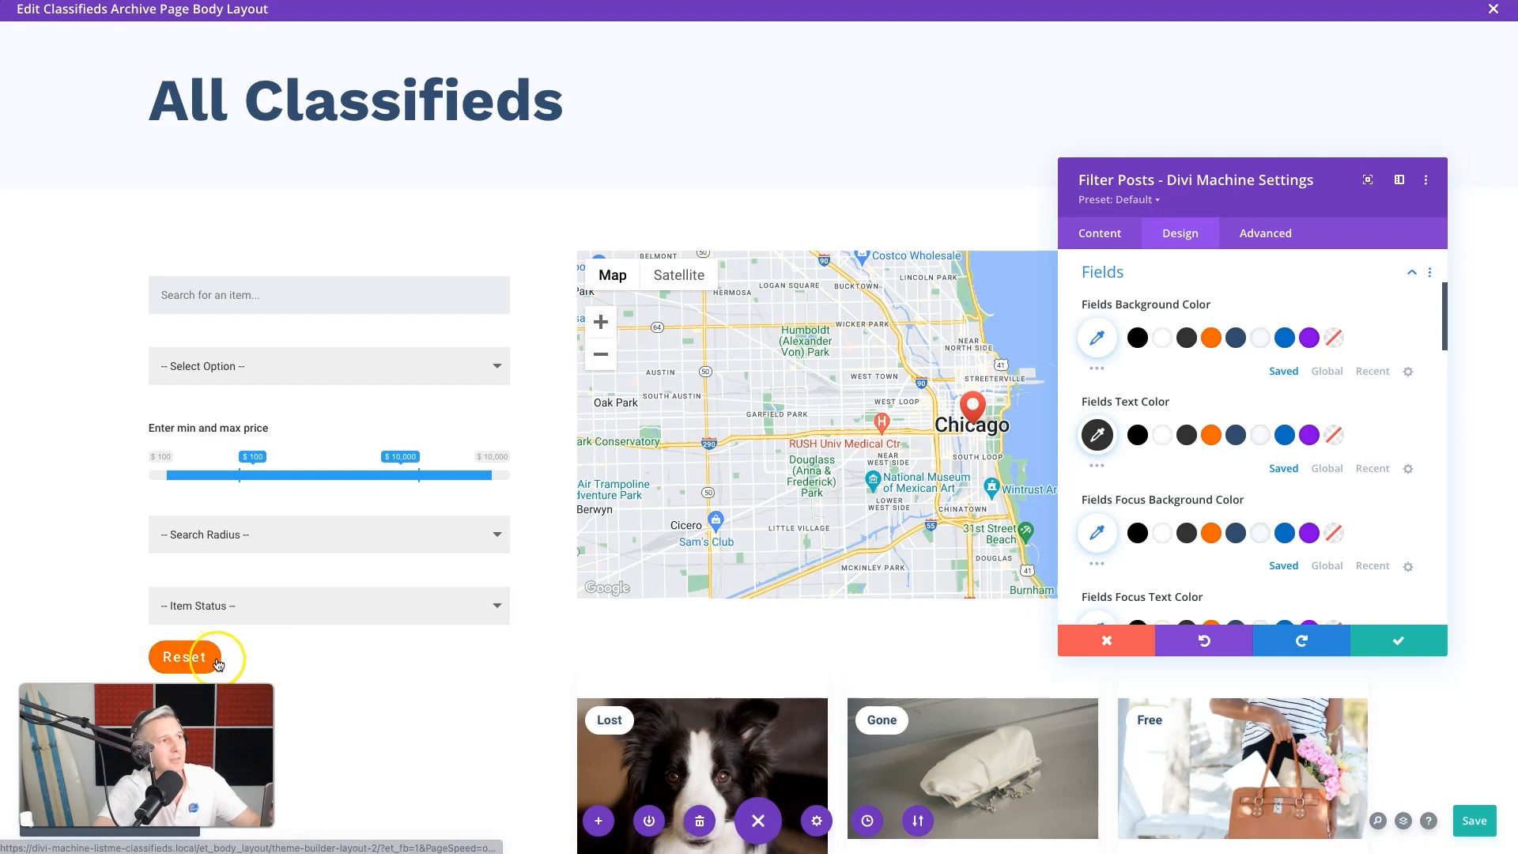
# Step: Enable custom button styles in the Filter Posts module's design settings
pyautogui.scroll(-6, 1260, 502)
pyautogui.scroll(-10, 1263, 505)
pyautogui.scroll(3, 1264, 506)
pyautogui.scroll(-2, 1226, 492)
pyautogui.scroll(2, 1226, 482)
pyautogui.click(1191, 394)
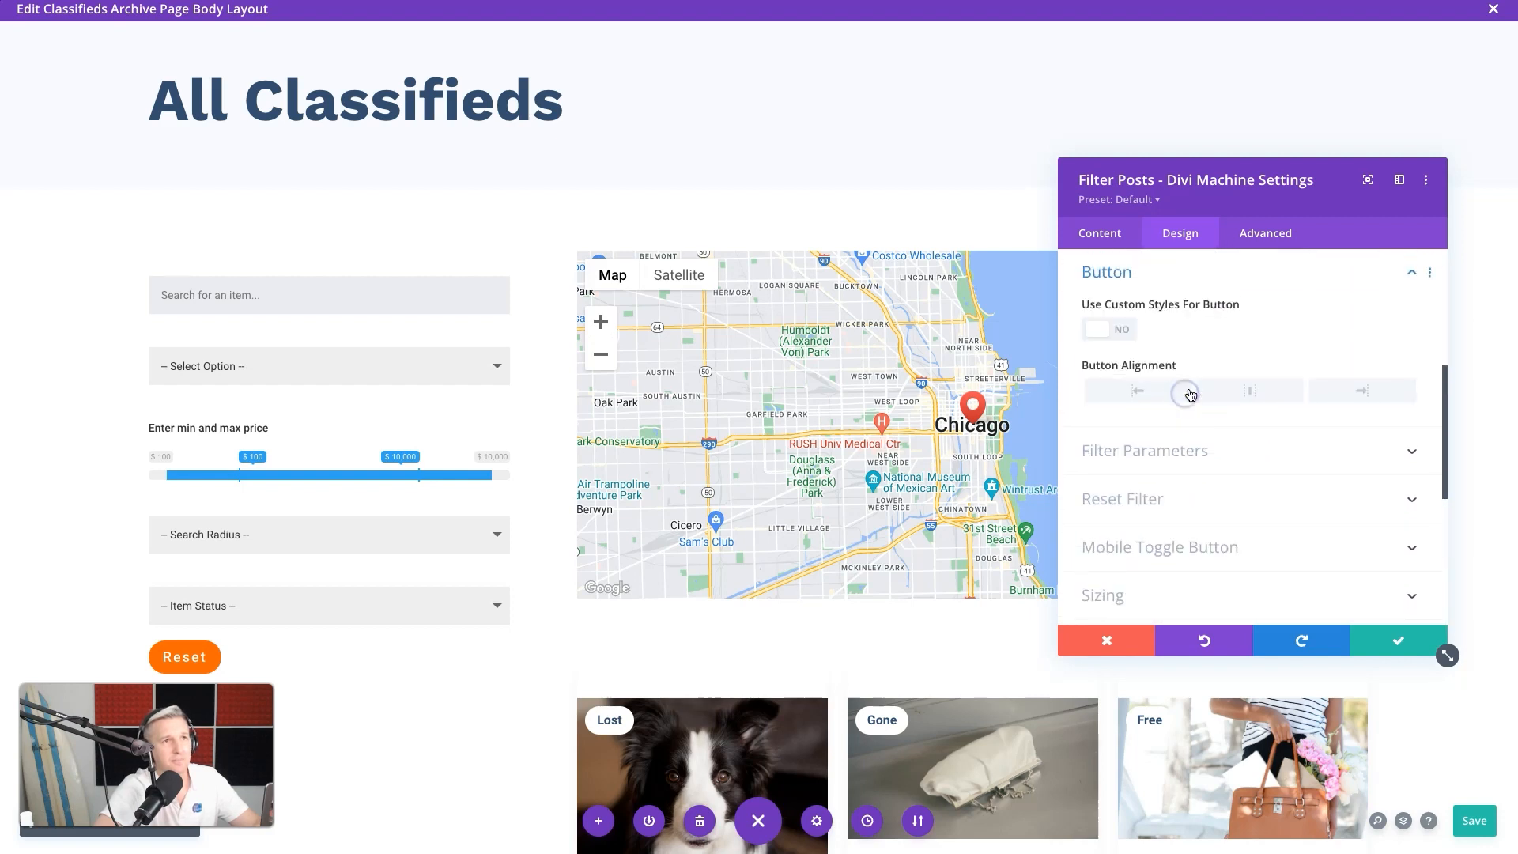
pyautogui.click(1101, 329)
# Step: Set the button's border radius on hover to 50px and apply the Filter Posts module settings
pyautogui.scroll(-5, 1209, 501)
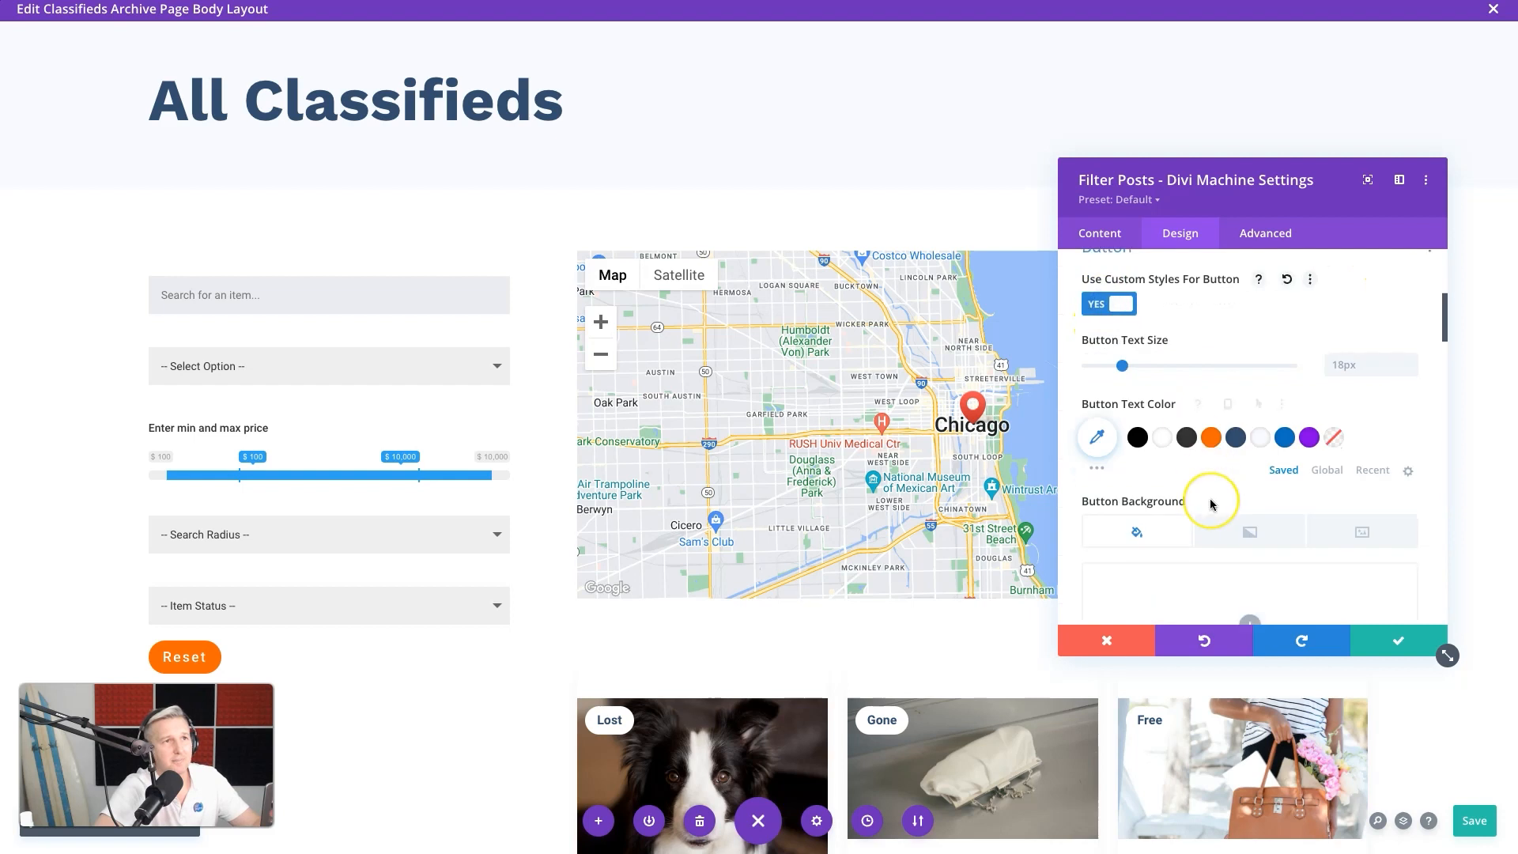
pyautogui.scroll(-1, 1210, 504)
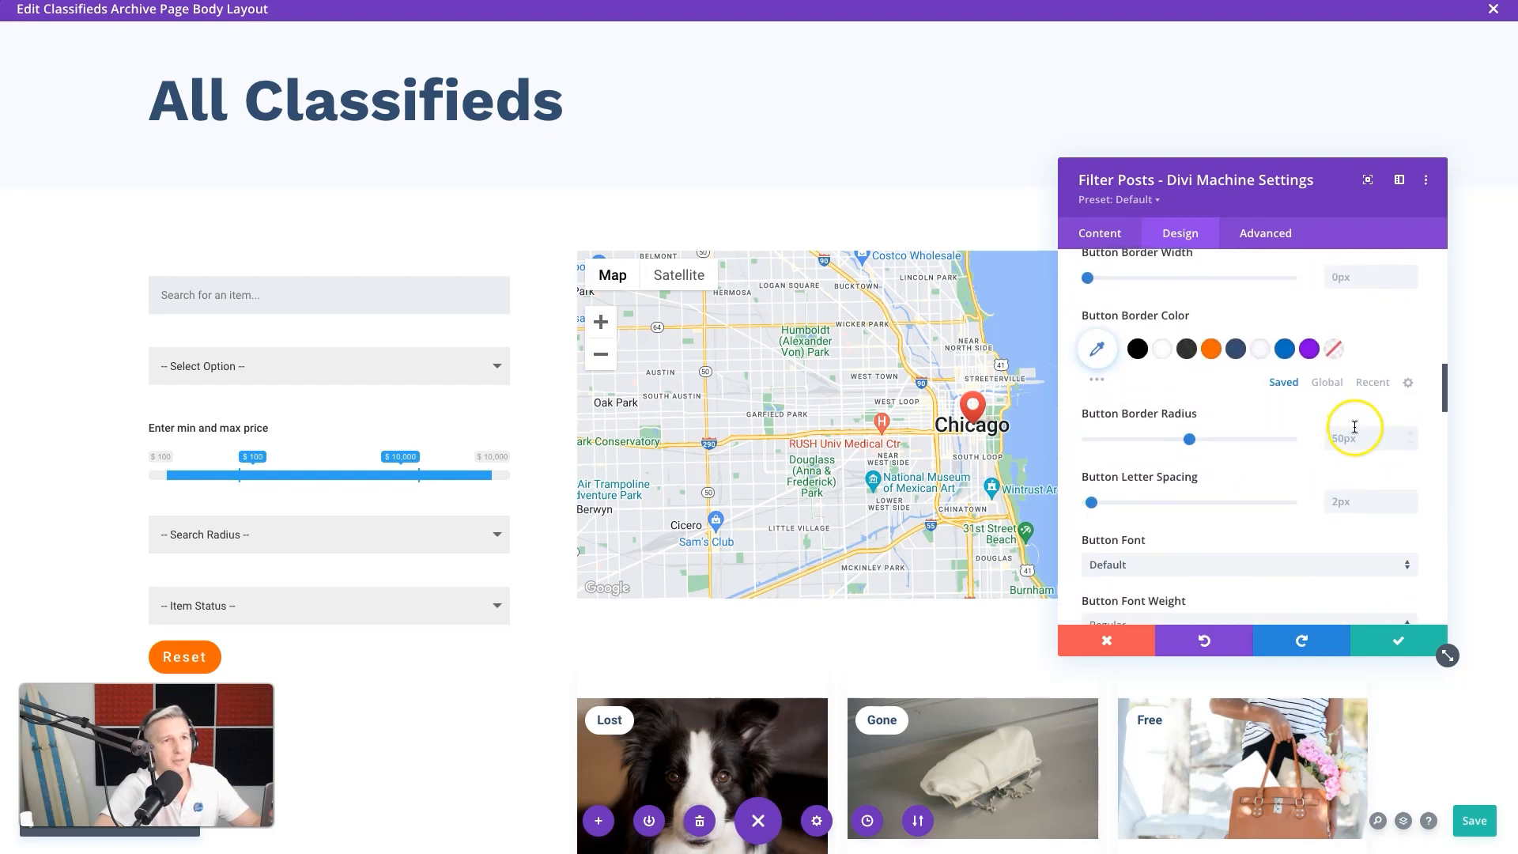
pyautogui.click(1257, 413)
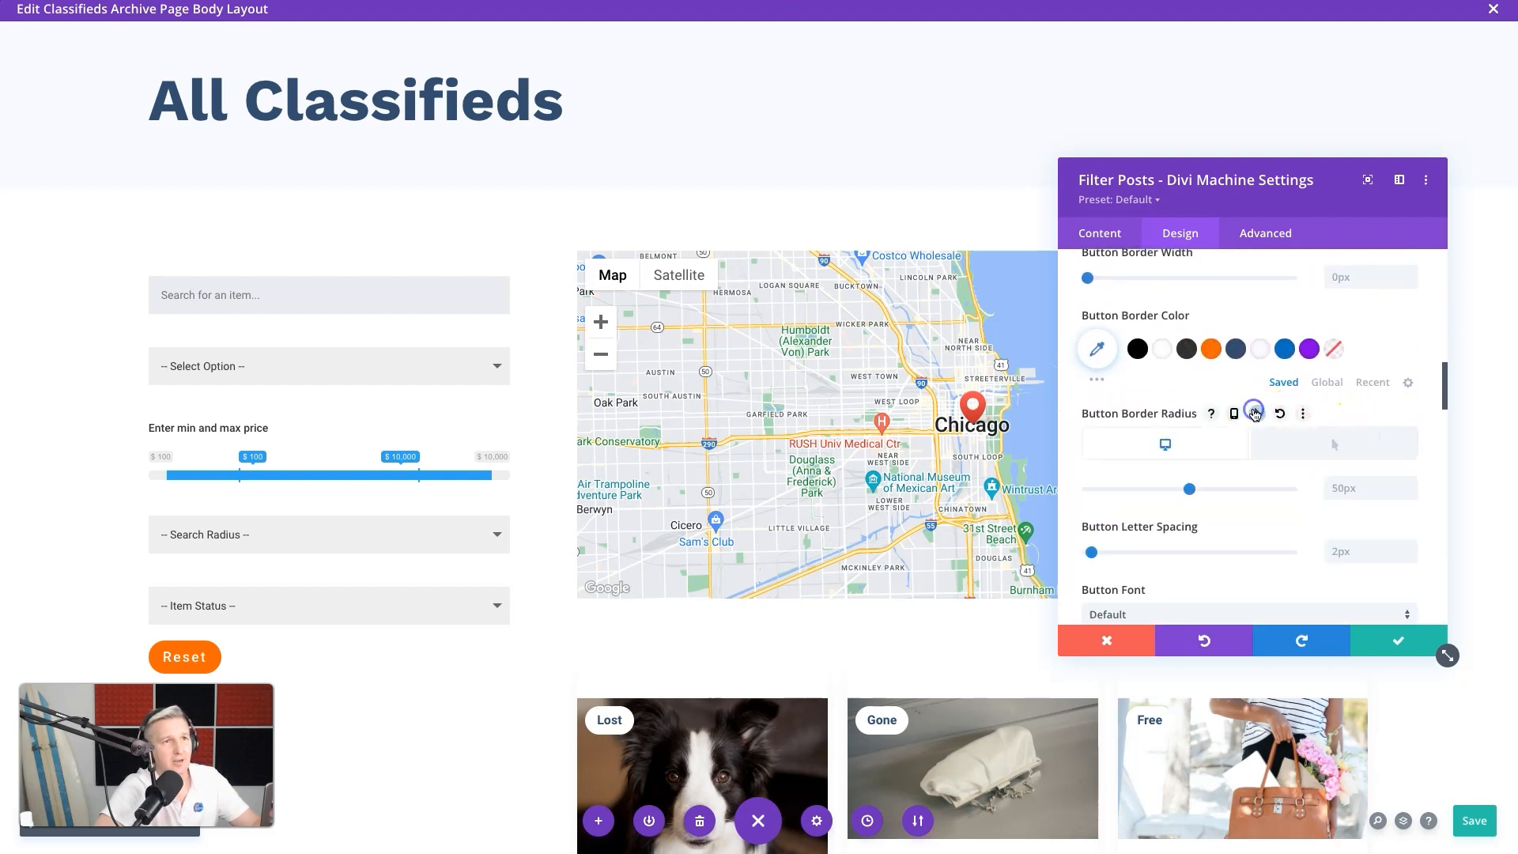
pyautogui.click(1287, 444)
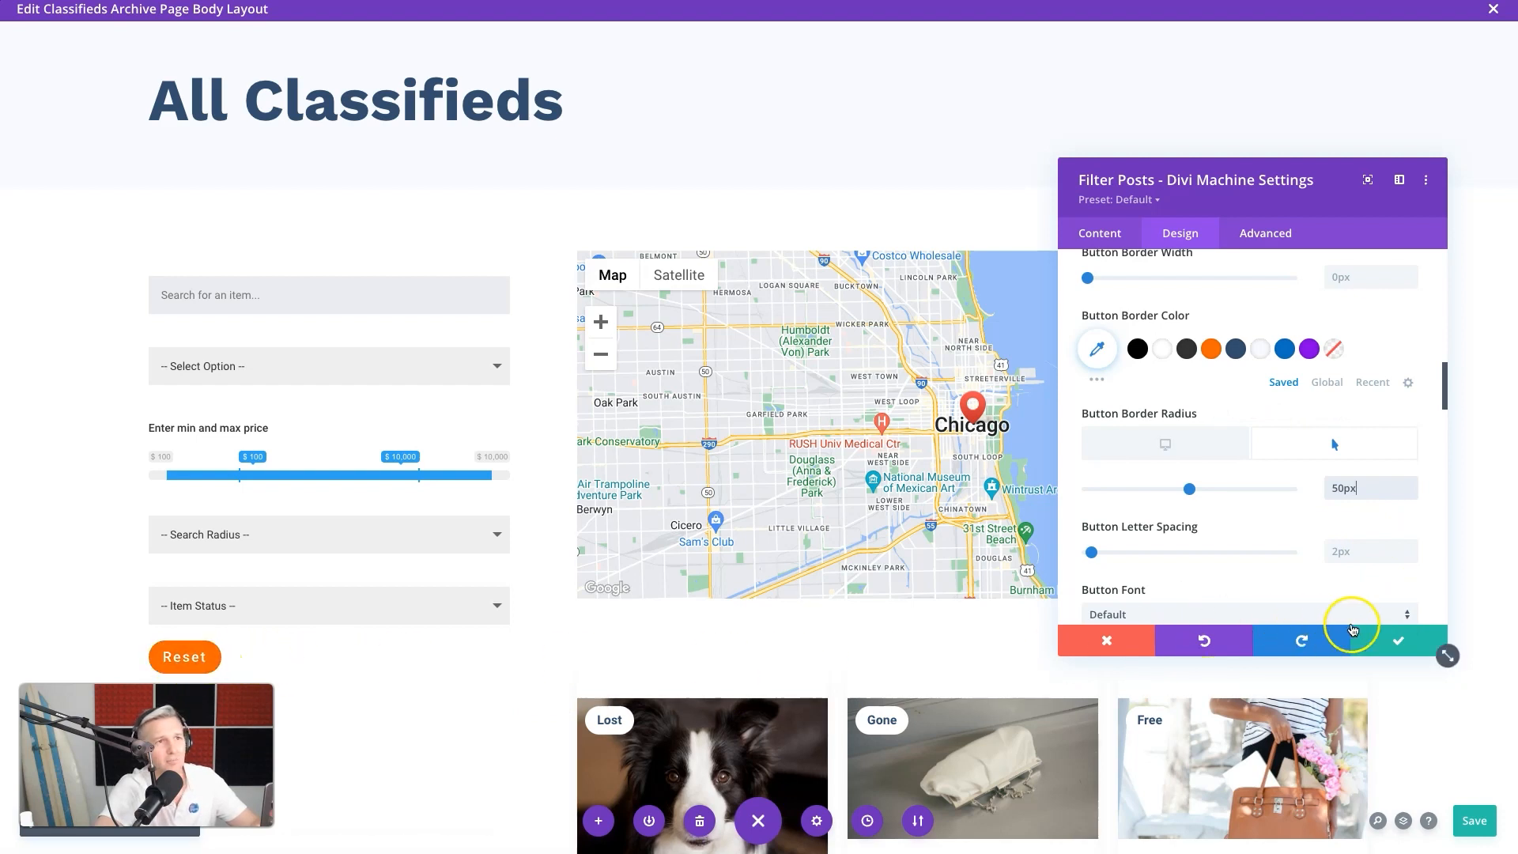
pyautogui.click(1374, 637)
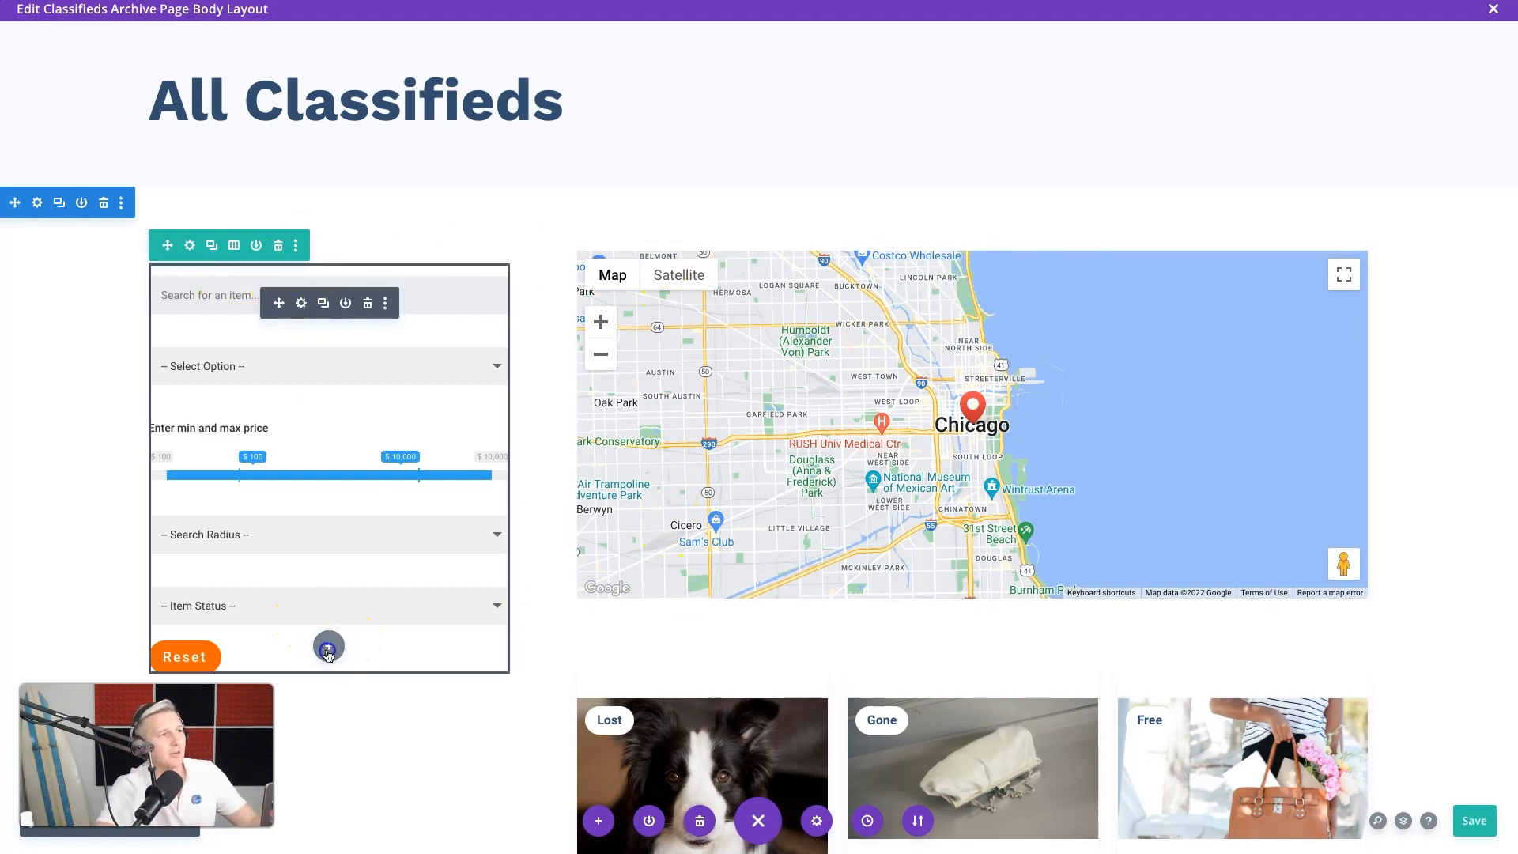
# Step: Insert a Text module directly below the Filter Posts module
pyautogui.click(328, 650)
pyautogui.write('text')
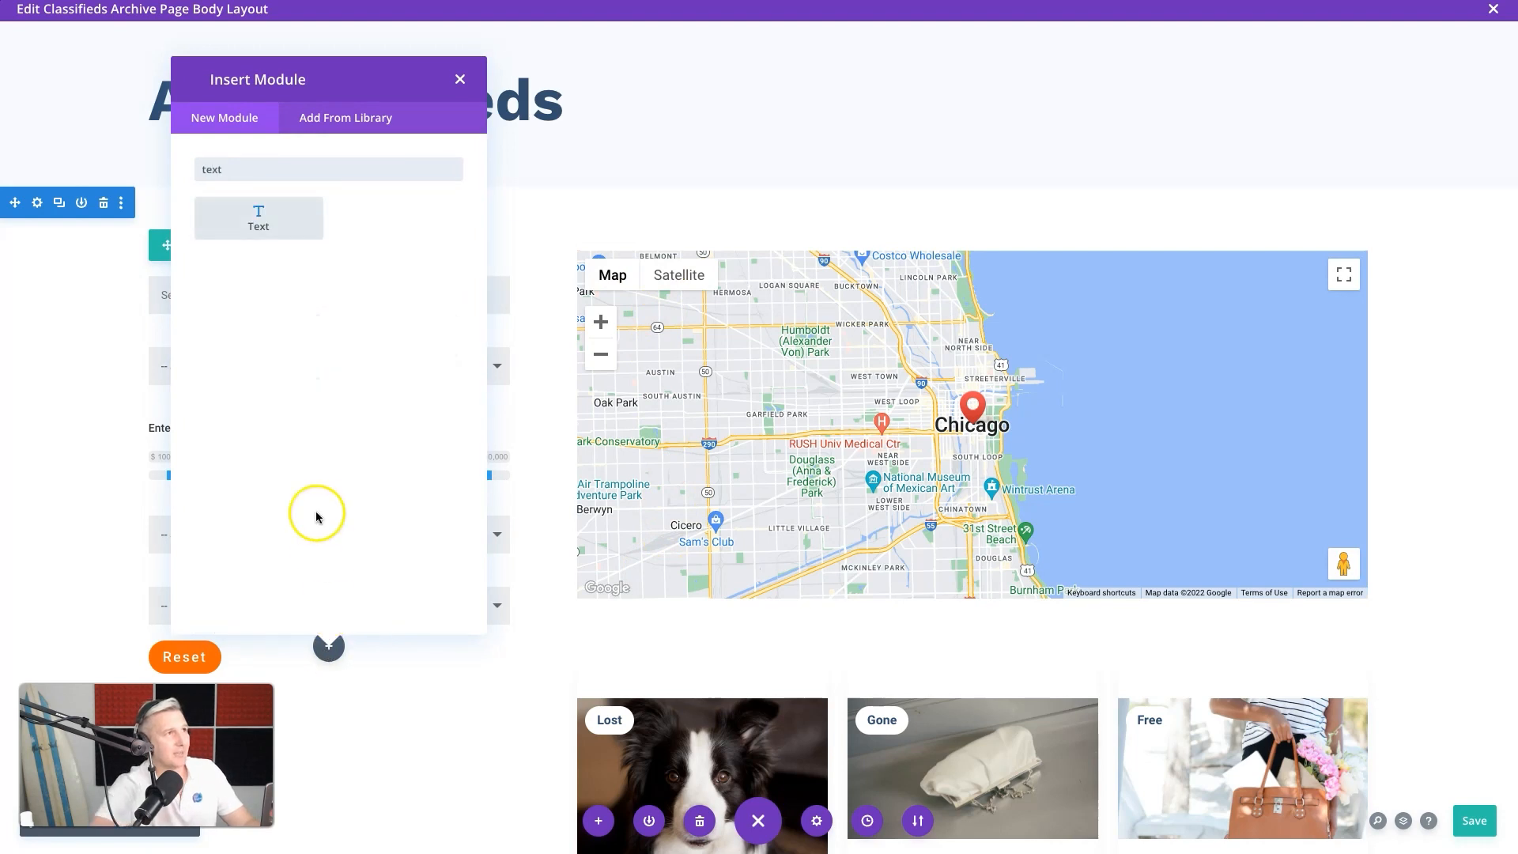
pyautogui.click(291, 221)
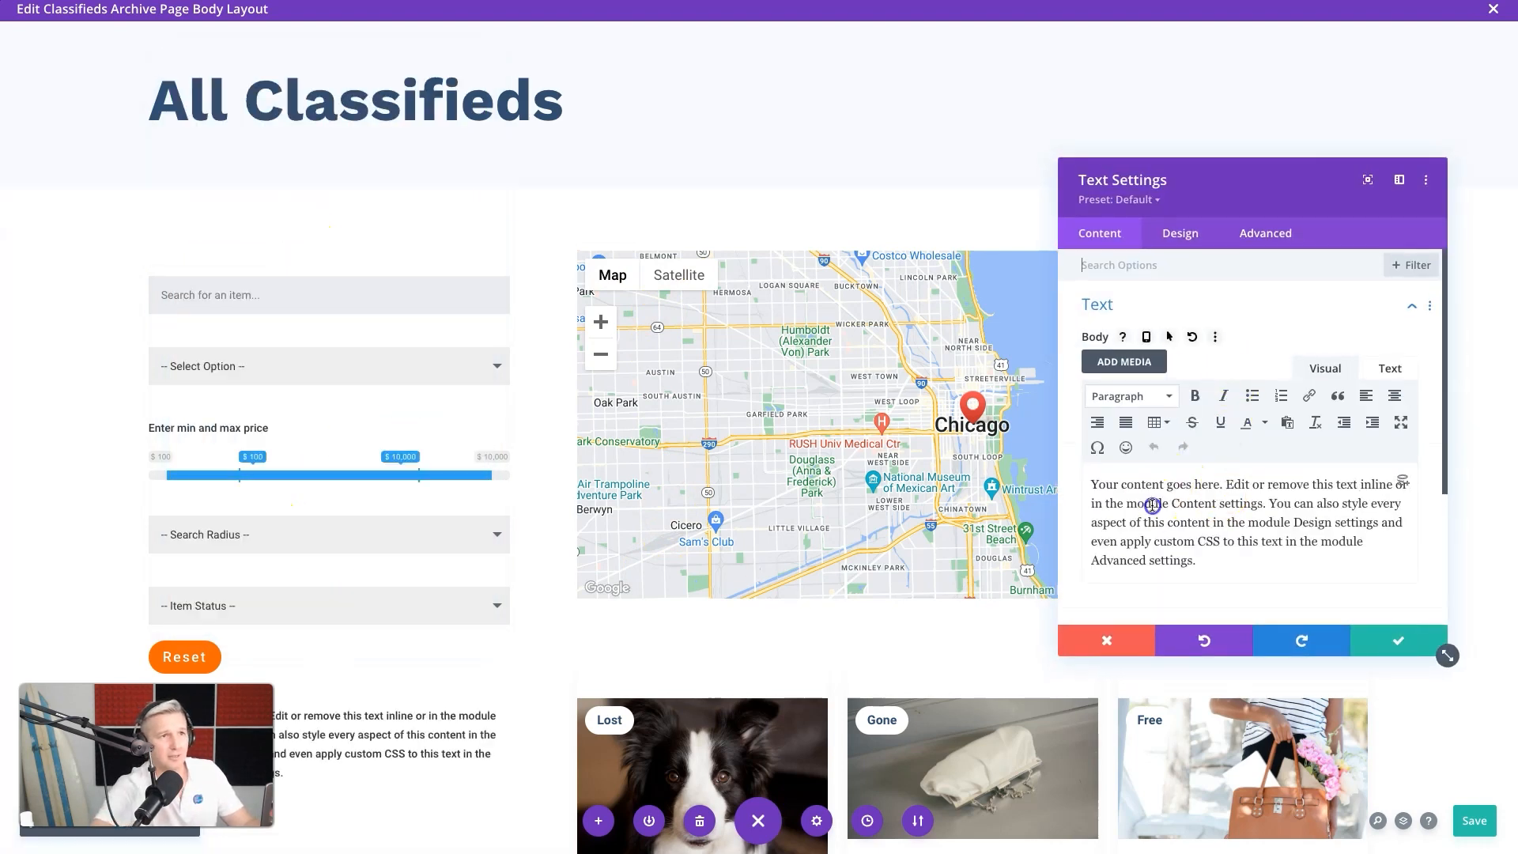
# Step: Replace the new Text module's placeholder body with "Filters" and format it as Heading 2
pyautogui.tripleClick(1152, 504)
pyautogui.write('Fil')
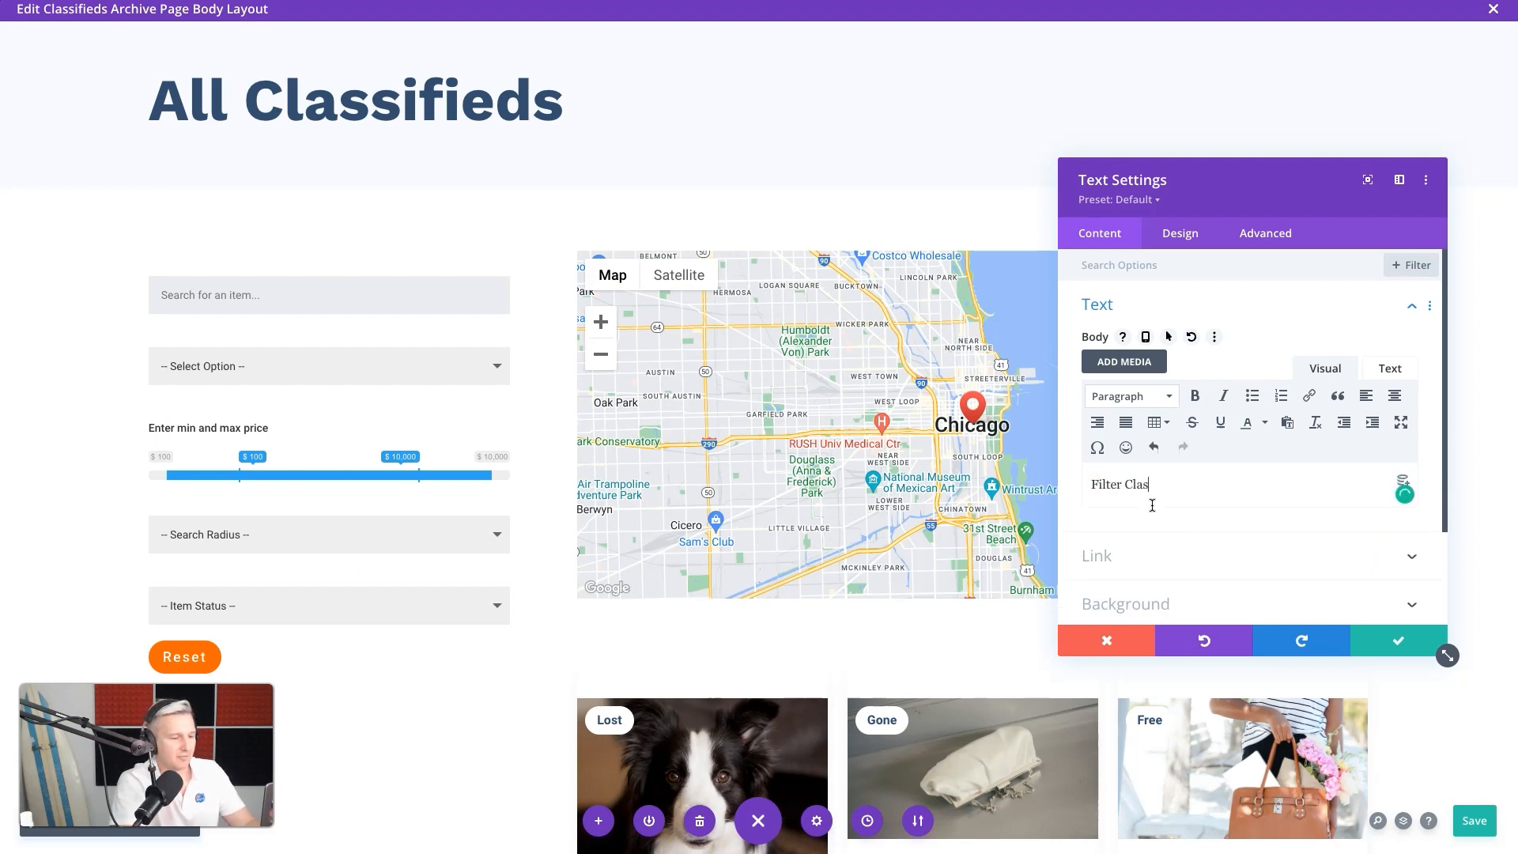
pyautogui.write('ter')
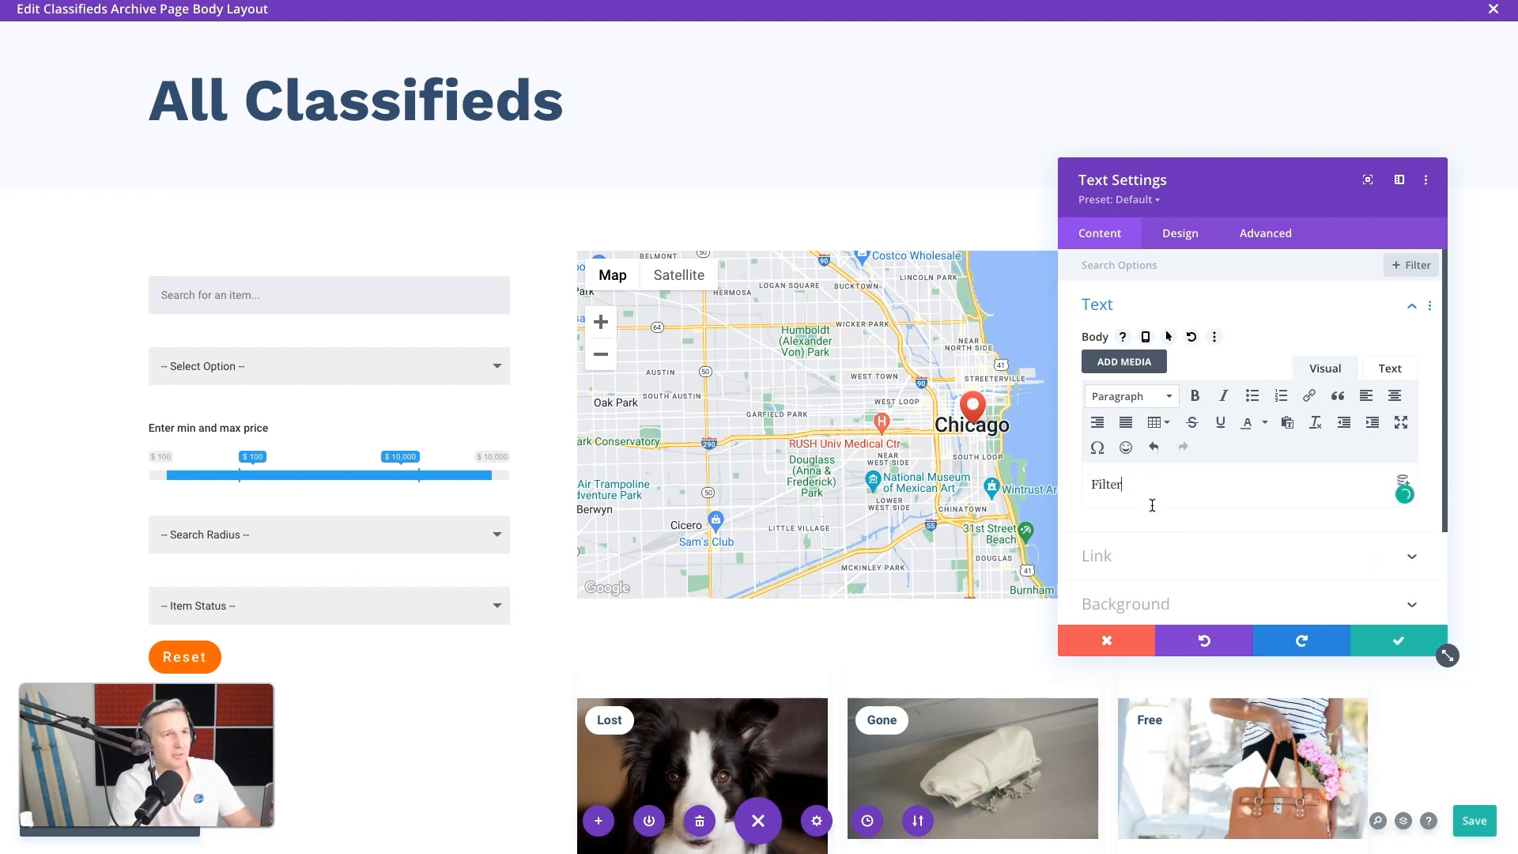
pyautogui.write('ed')
pyautogui.click(1129, 394)
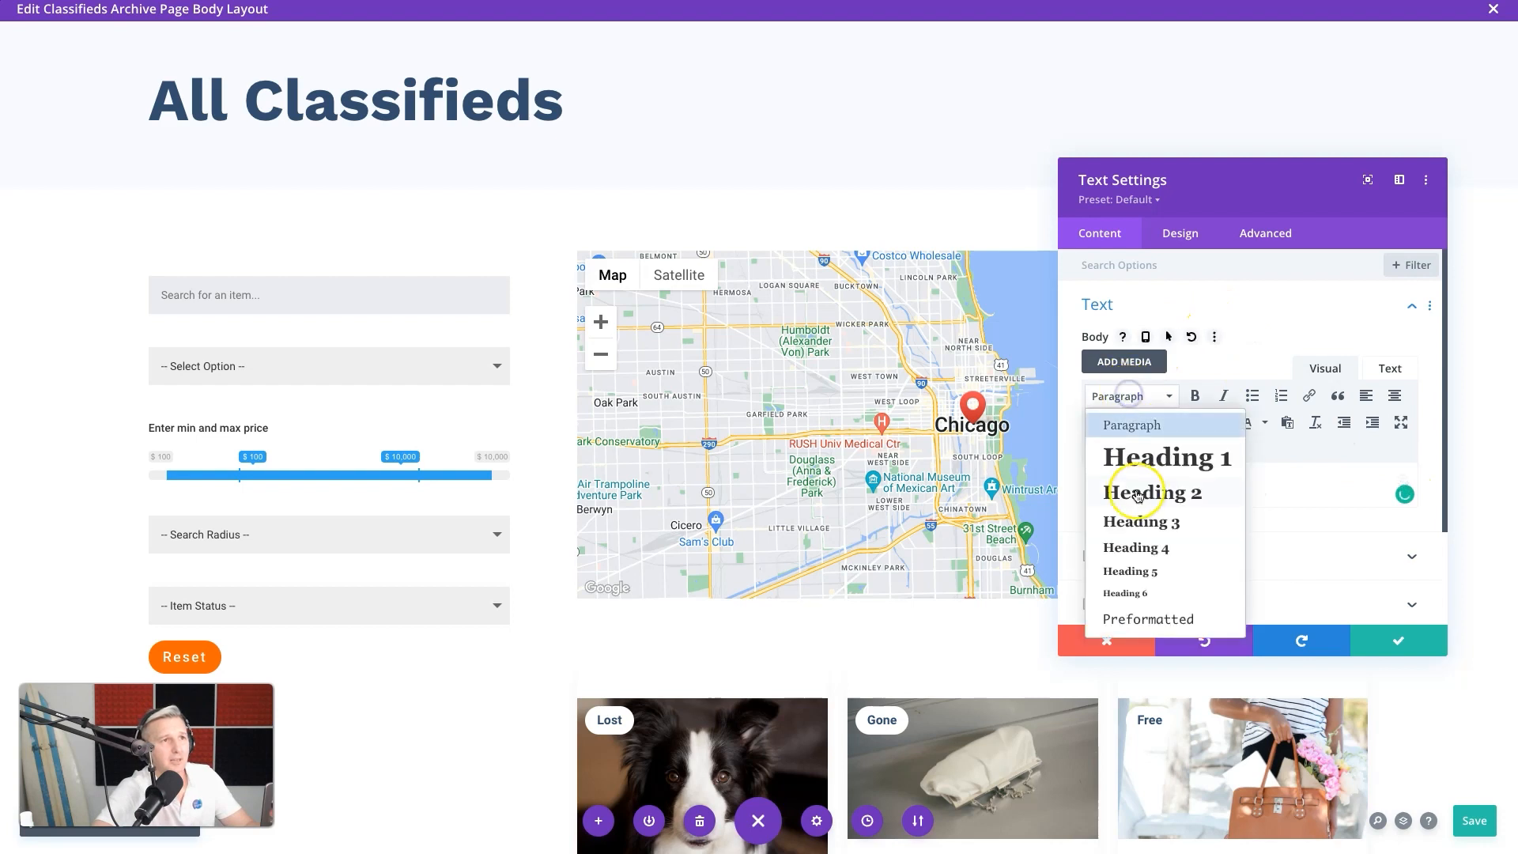
pyautogui.click(1138, 494)
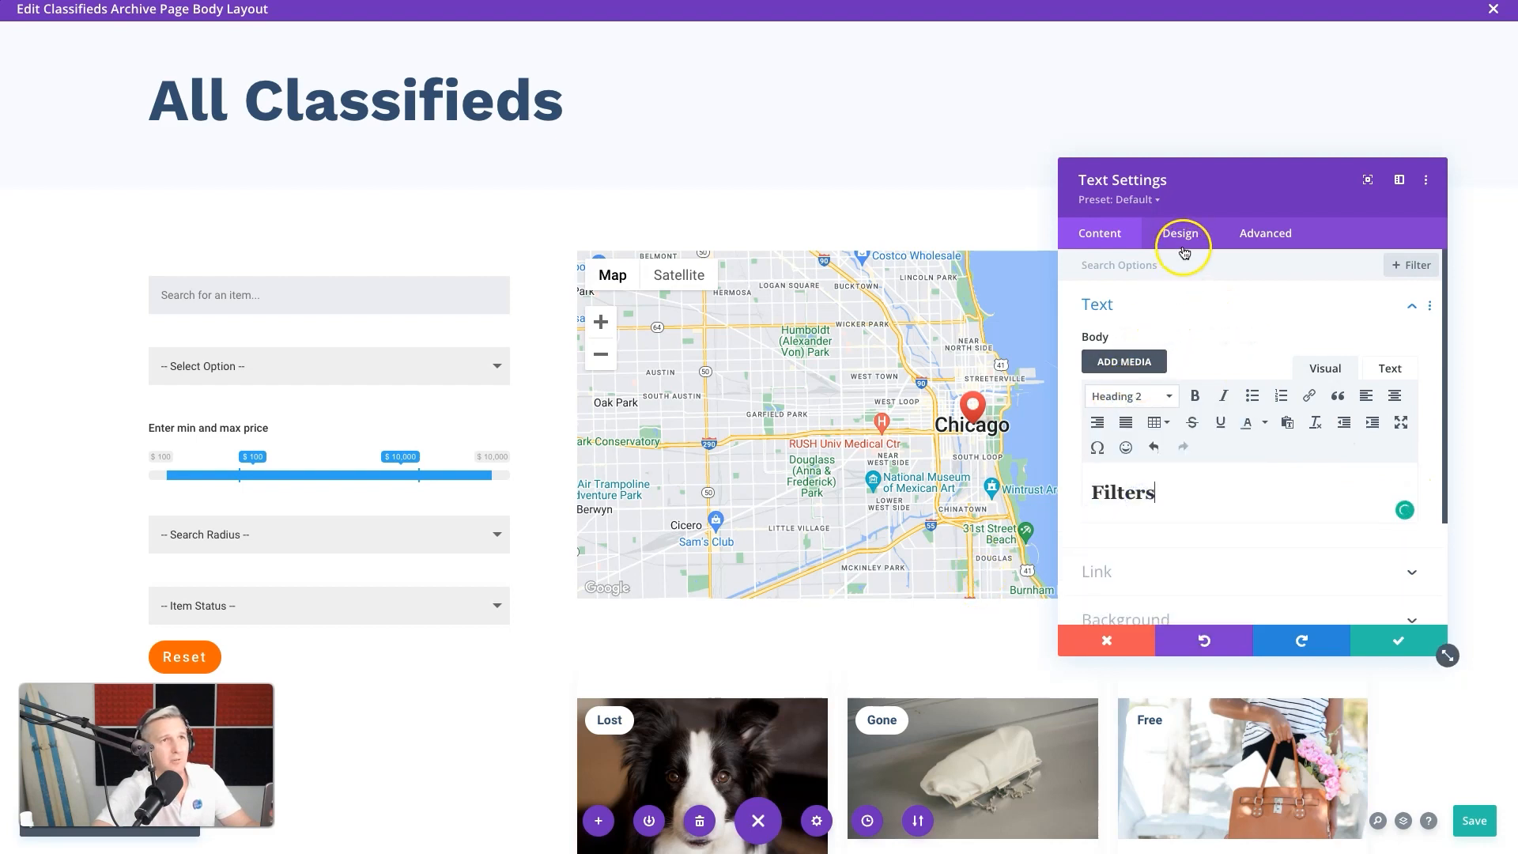
# Step: Set the Text module's Heading 2 text color to the saved orange and apply the module settings
pyautogui.click(1182, 249)
pyautogui.click(1121, 349)
pyautogui.click(1154, 309)
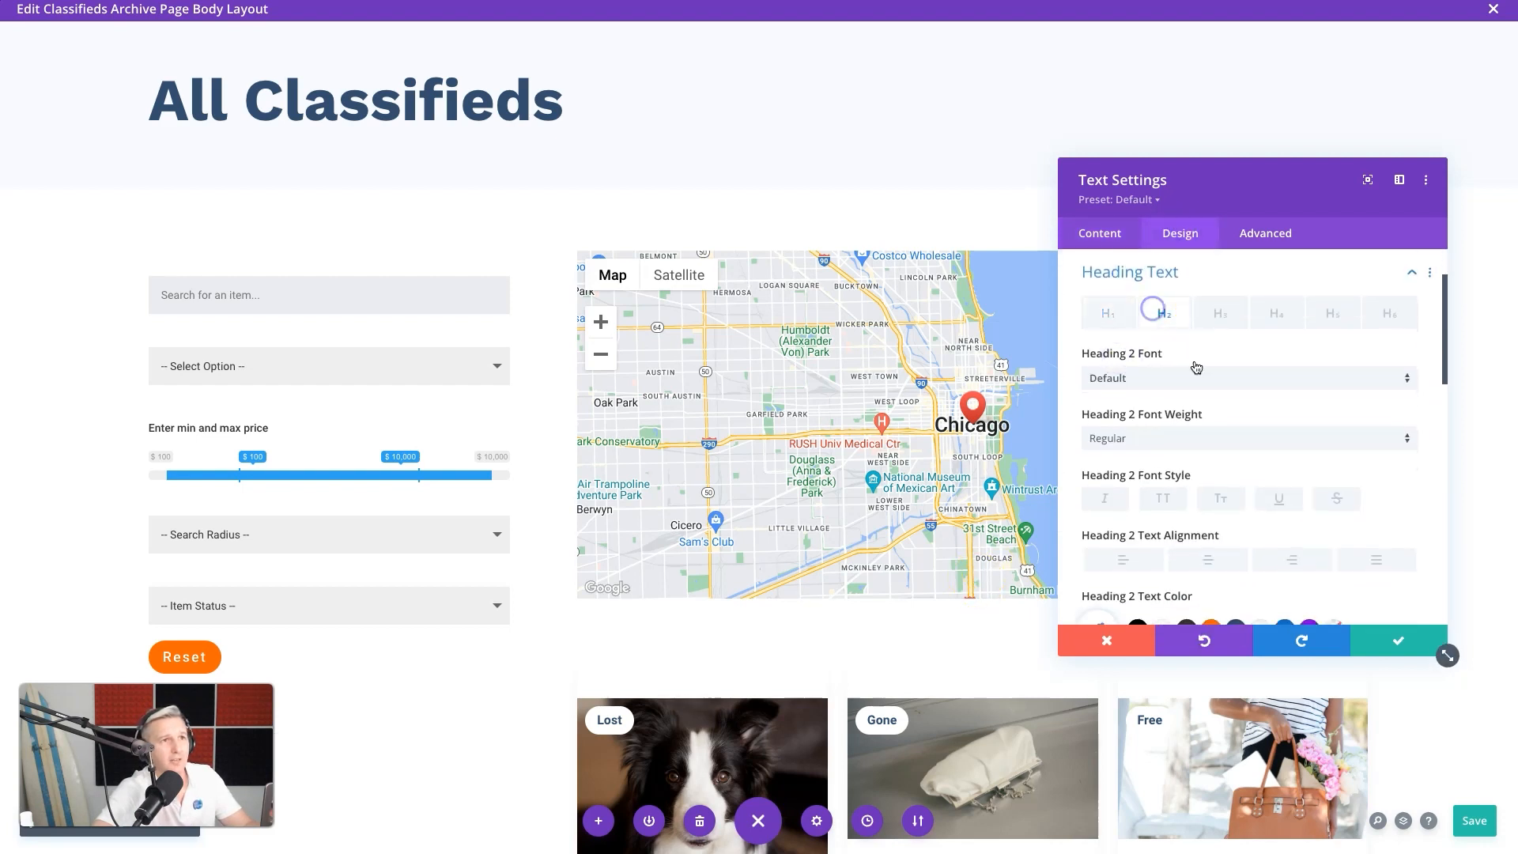
pyautogui.scroll(-3, 1296, 506)
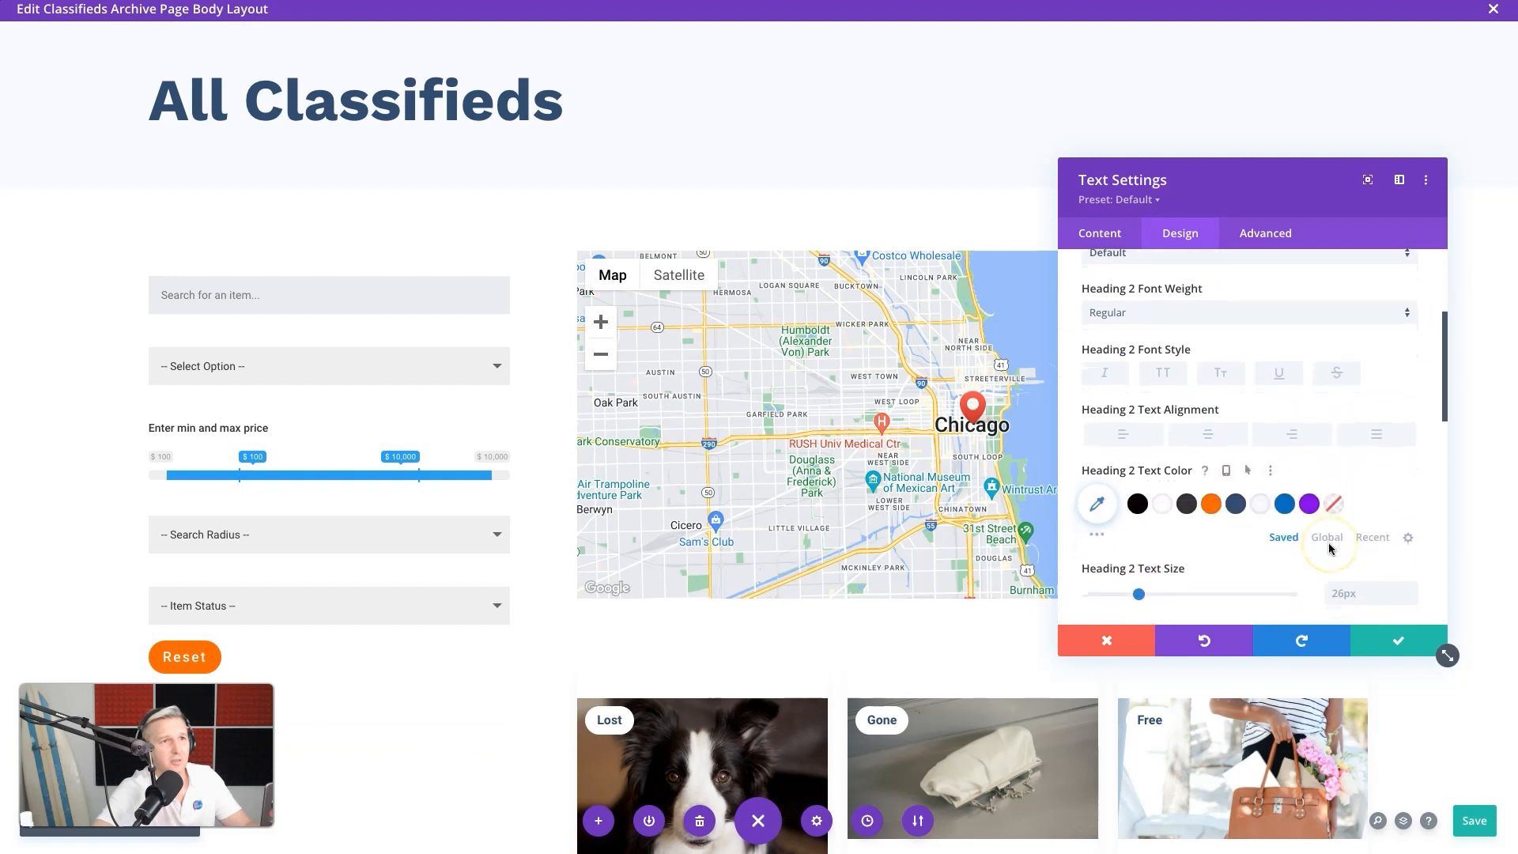
pyautogui.click(1236, 503)
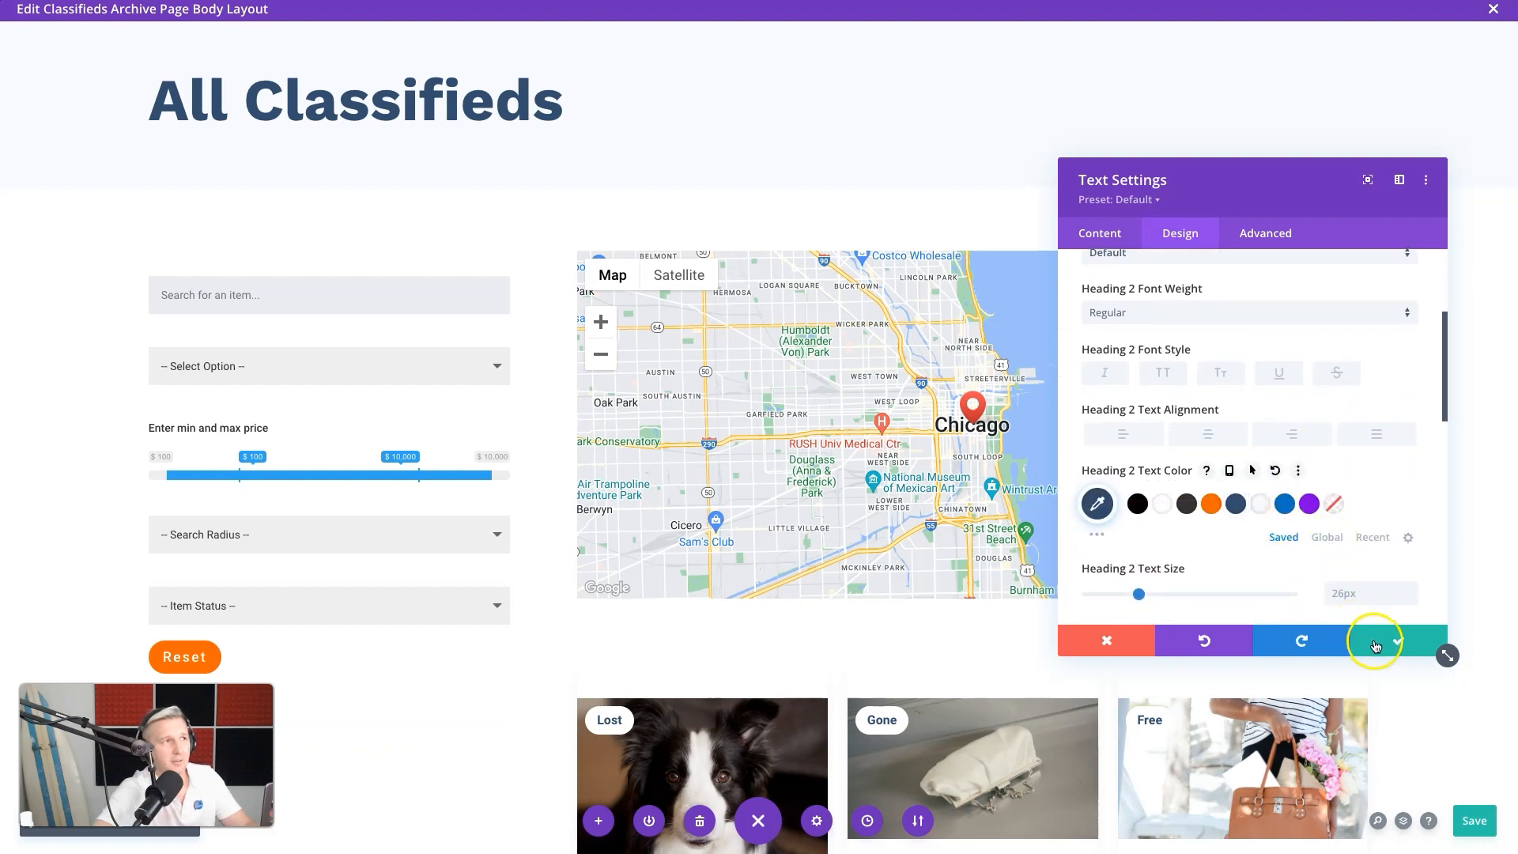
pyautogui.click(1209, 506)
pyautogui.click(1391, 639)
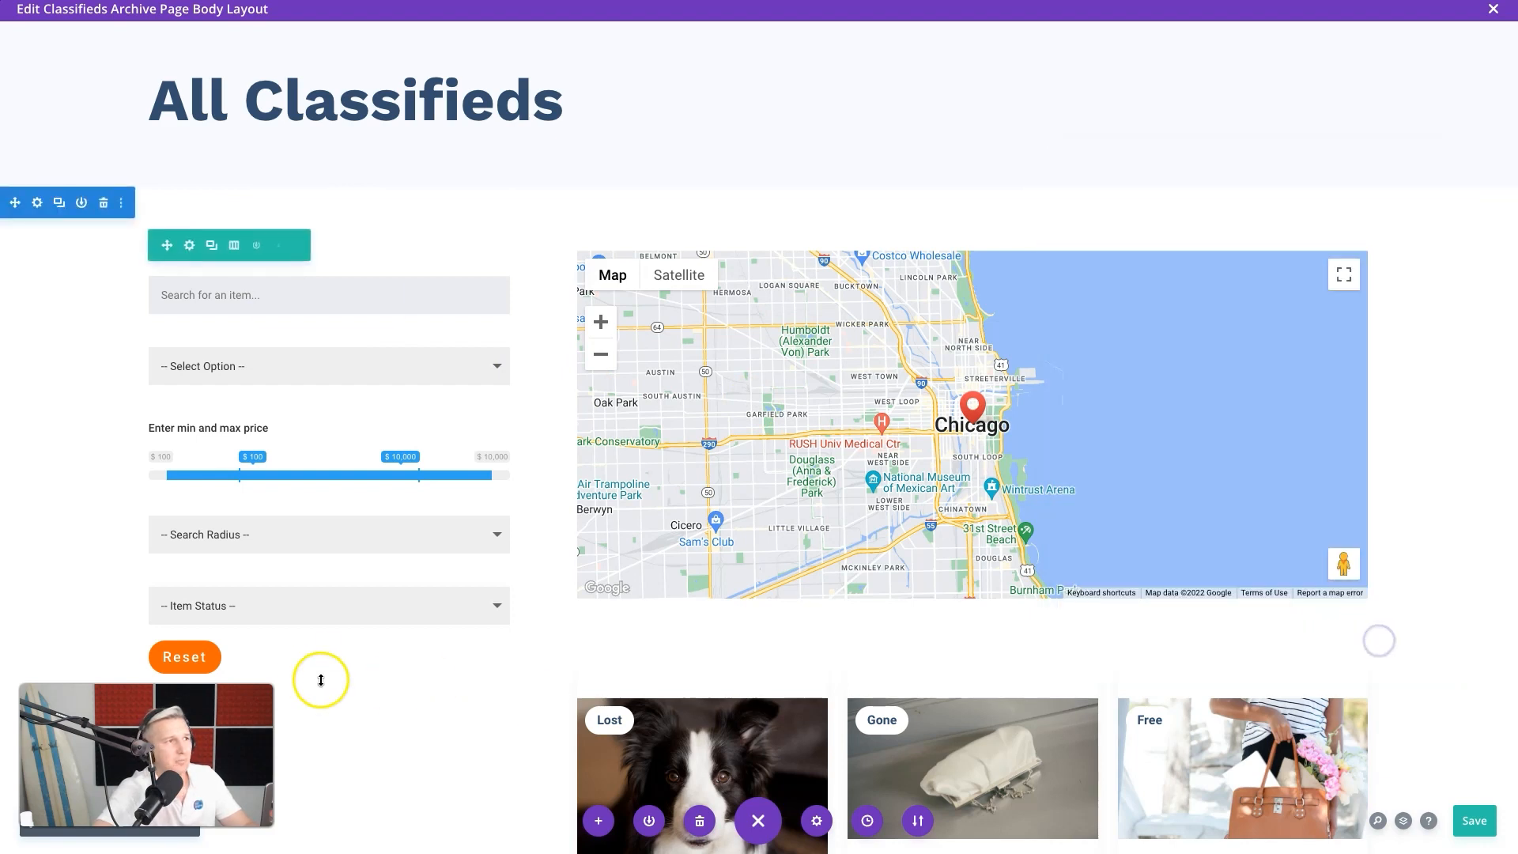
# Step: Move the Filters Text module above the Filter Posts module in the same column
pyautogui.scroll(-1, 312, 674)
pyautogui.scroll(-2, 312, 674)
pyautogui.moveTo(273, 600); pyautogui.dragTo(329, 214)
pyautogui.scroll(3, 329, 213)
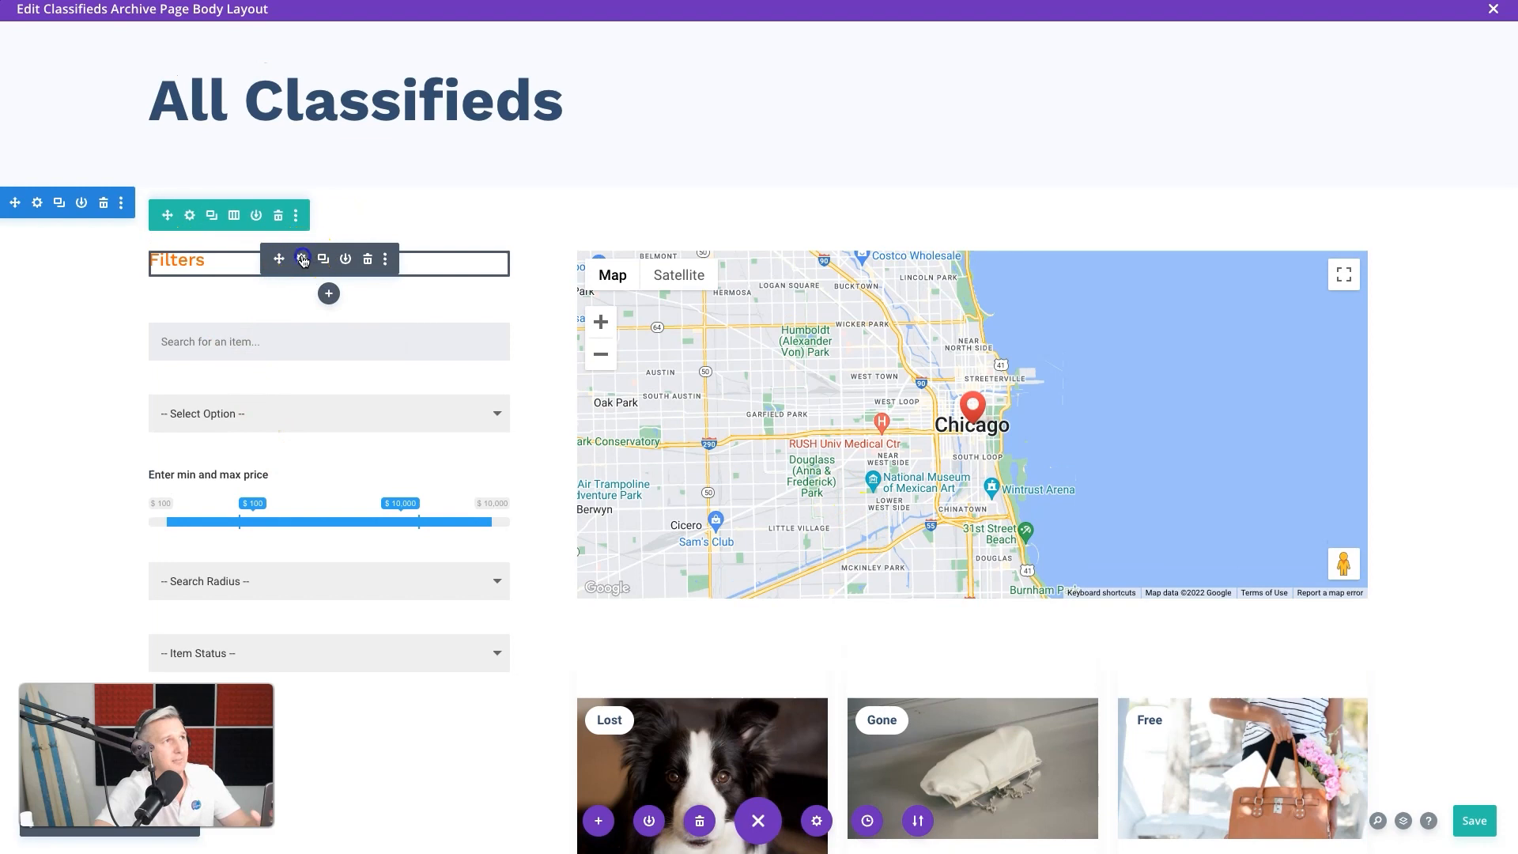
# Step: Reopen the Filters Text module's design settings and set the Heading 1 font weight to Bold
pyautogui.click(301, 257)
pyautogui.click(1186, 233)
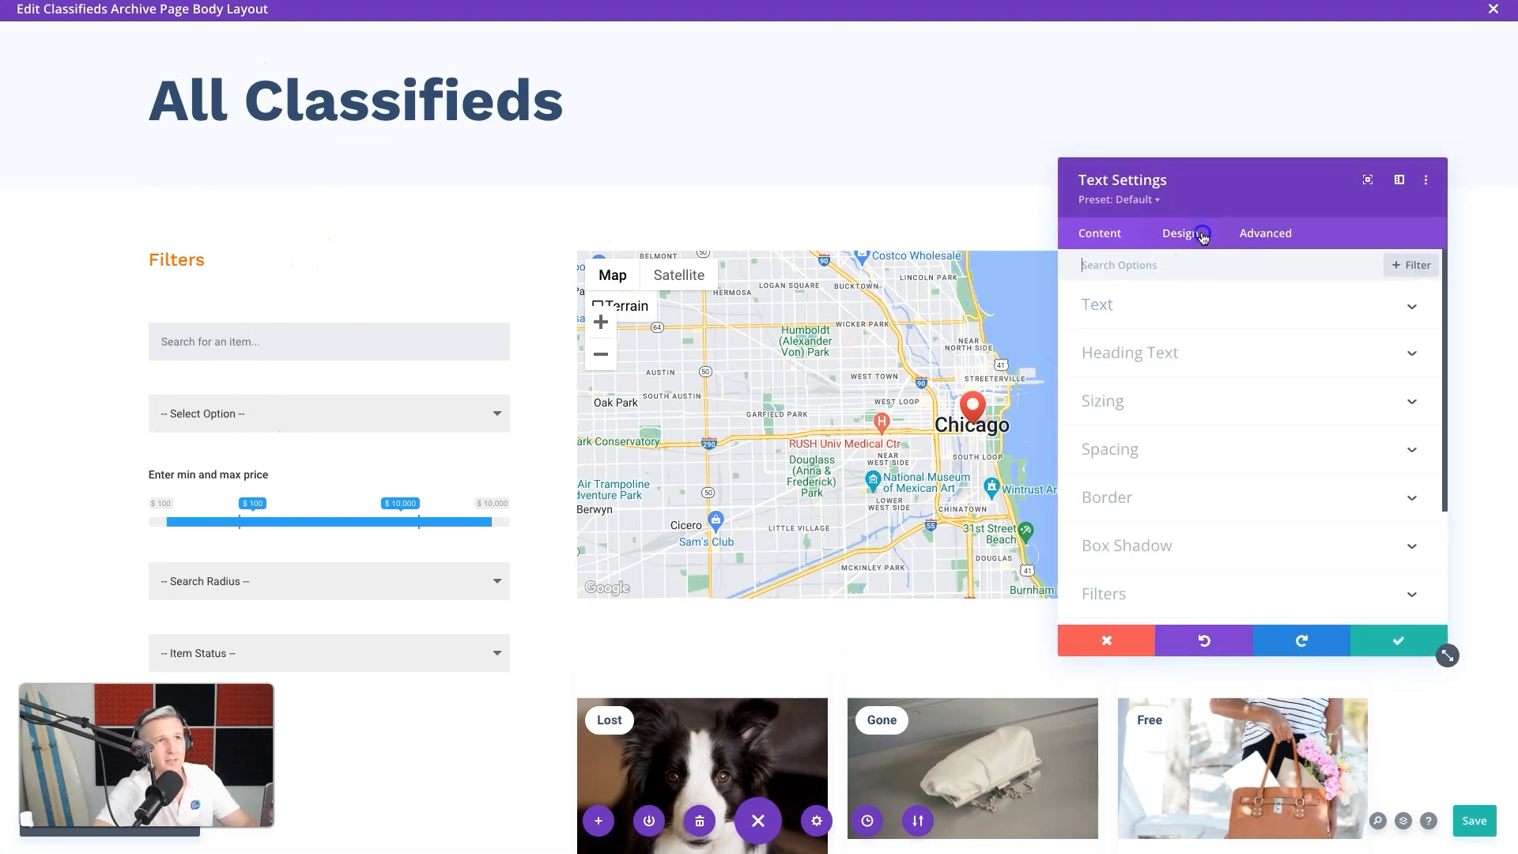
pyautogui.click(1132, 362)
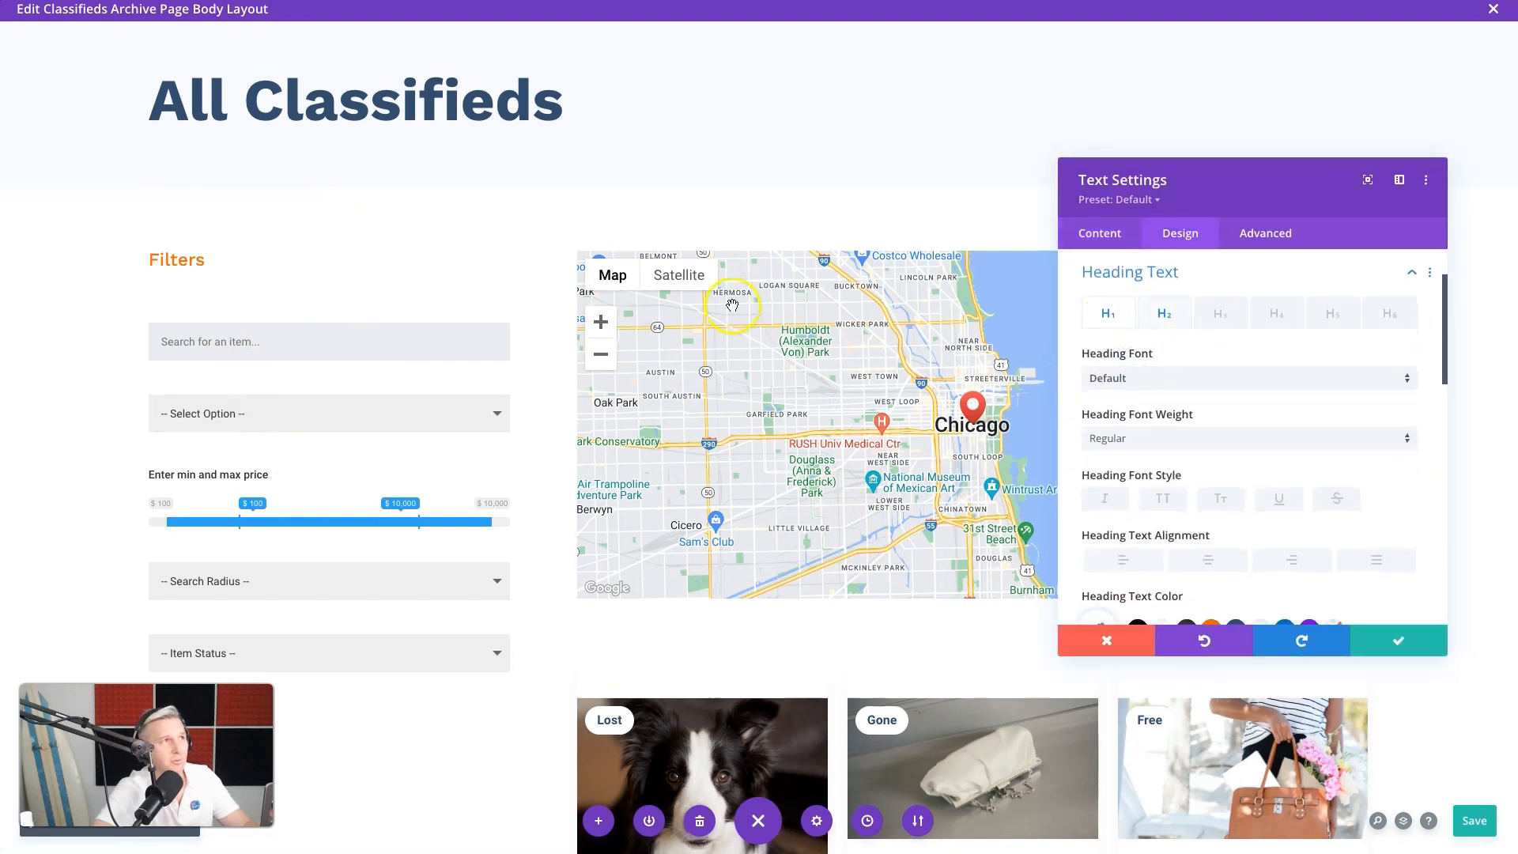
pyautogui.scroll(-2, 1299, 500)
pyautogui.click(1271, 378)
pyautogui.click(1257, 472)
pyautogui.click(1249, 378)
pyautogui.click(1226, 472)
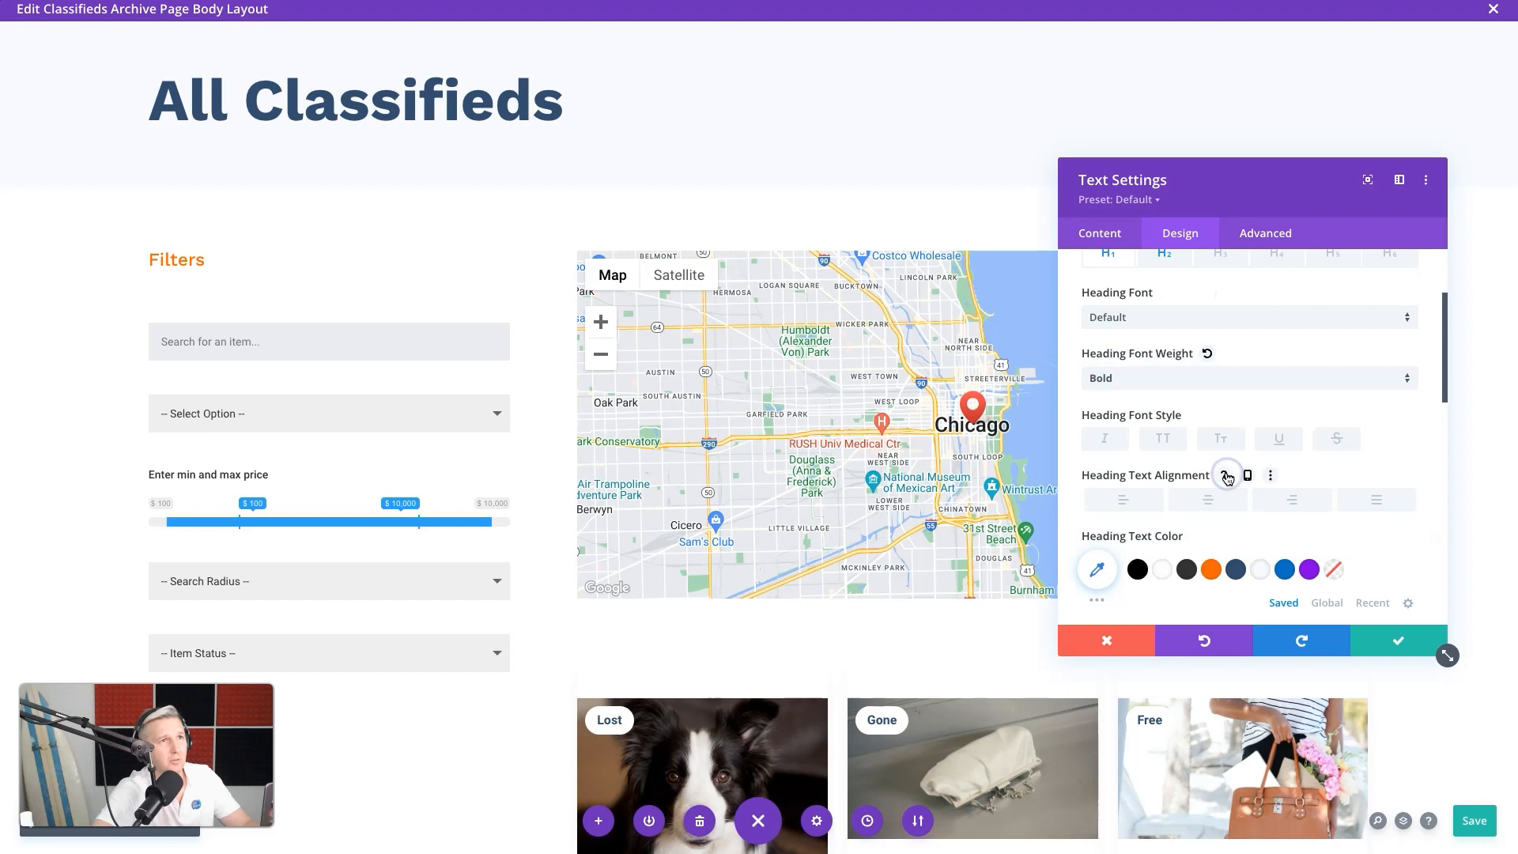
# Step: Set the Filters Text module's Heading 2 font weight to Bold
pyautogui.click(1164, 253)
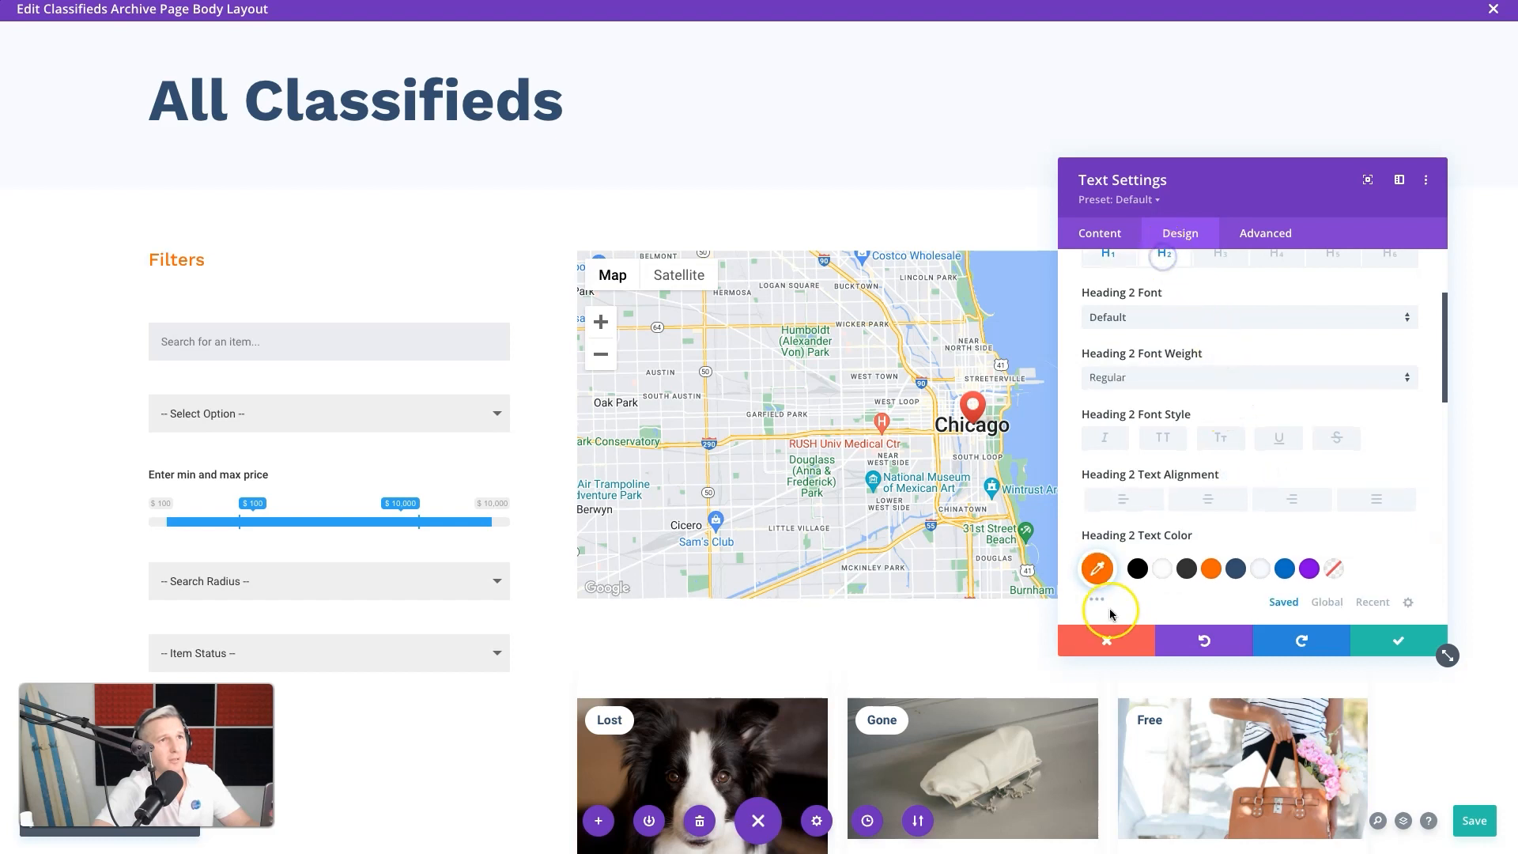
pyautogui.click(1169, 379)
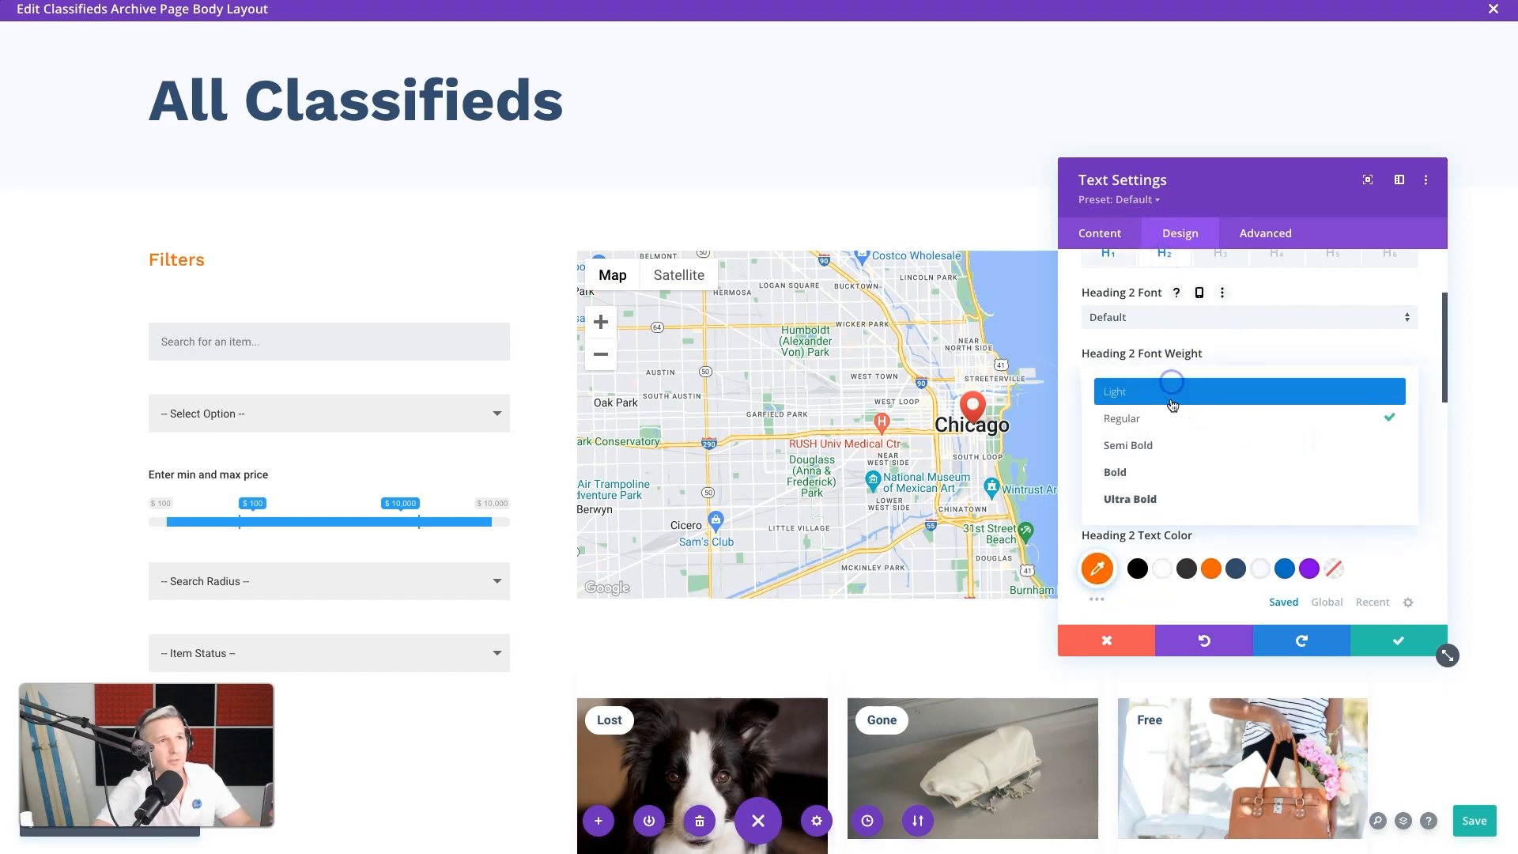
pyautogui.click(1171, 447)
pyautogui.click(1186, 375)
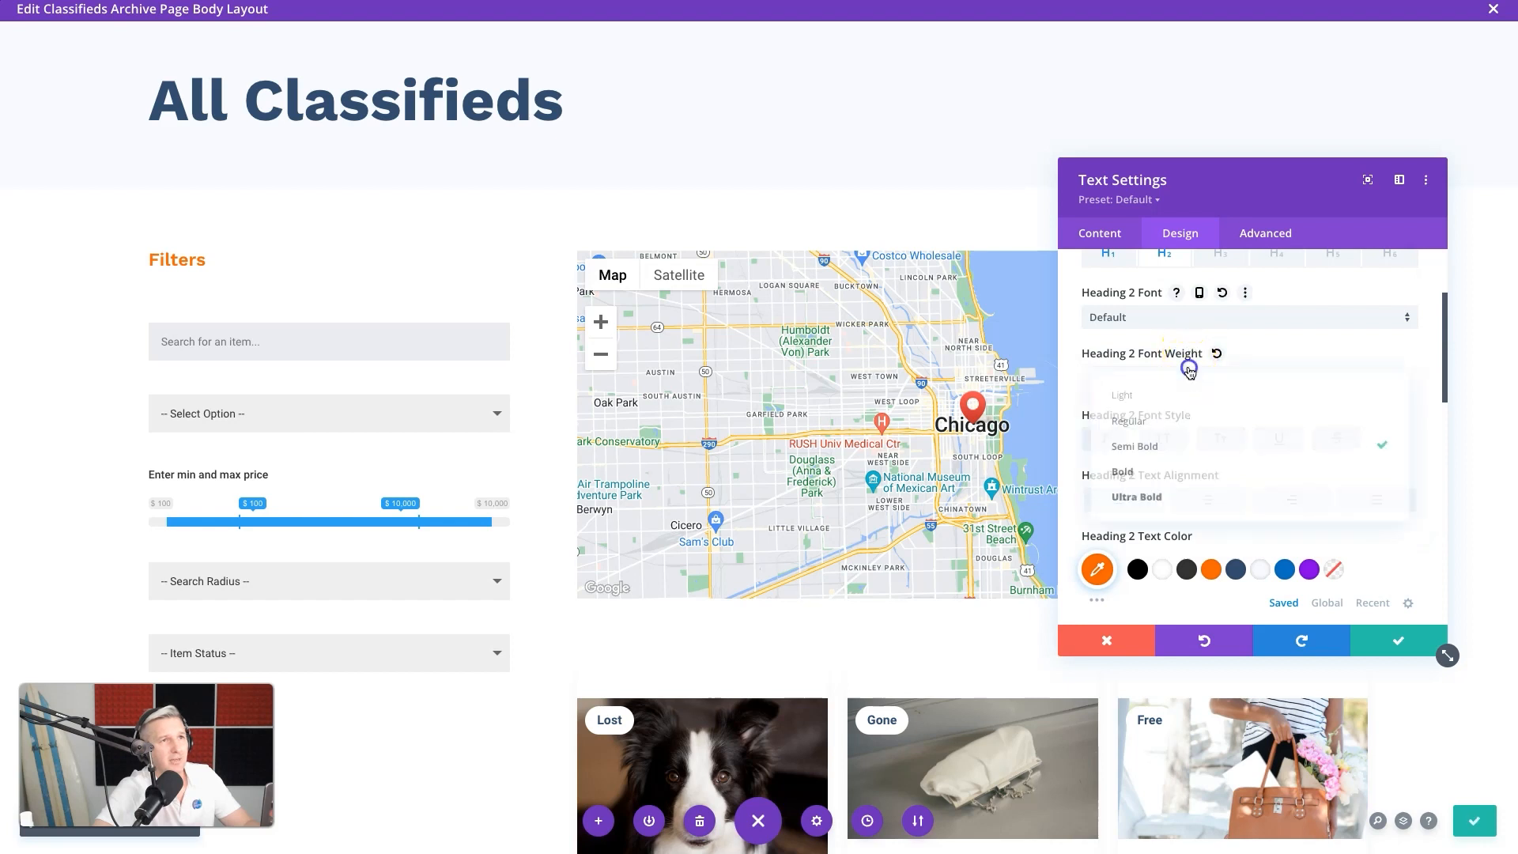
pyautogui.click(1176, 469)
# Step: Increase the Heading 2 text size of the Filters module to 32px
pyautogui.scroll(-2, 1280, 487)
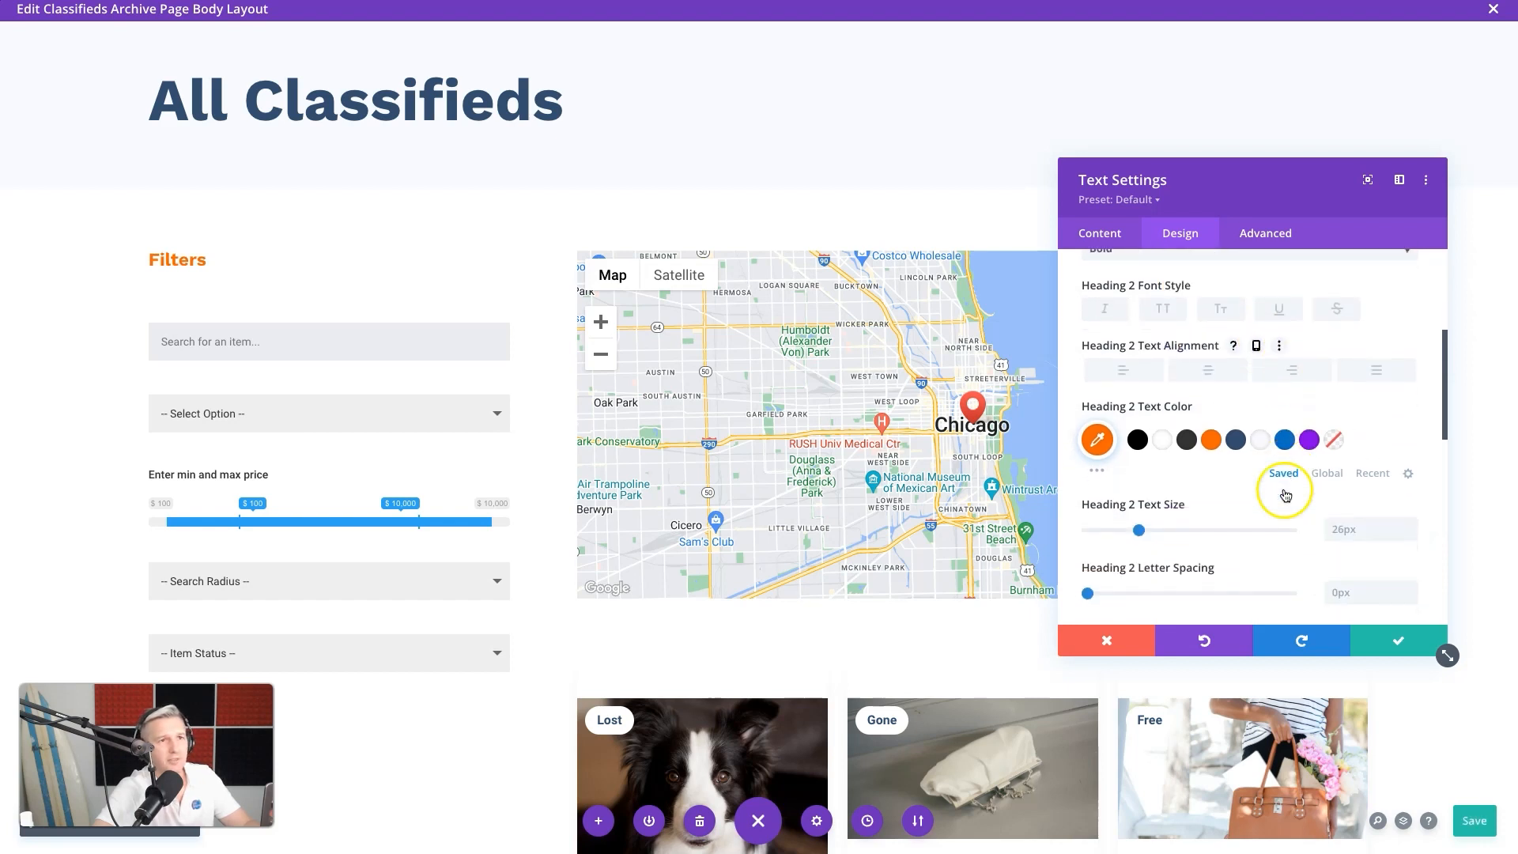
pyautogui.click(1409, 527)
pyautogui.click(1410, 528)
pyautogui.click(1409, 528)
pyautogui.click(1409, 528)
pyautogui.click(1409, 527)
pyautogui.click(1409, 528)
pyautogui.moveTo(1121, 534); pyautogui.dragTo(1151, 526)
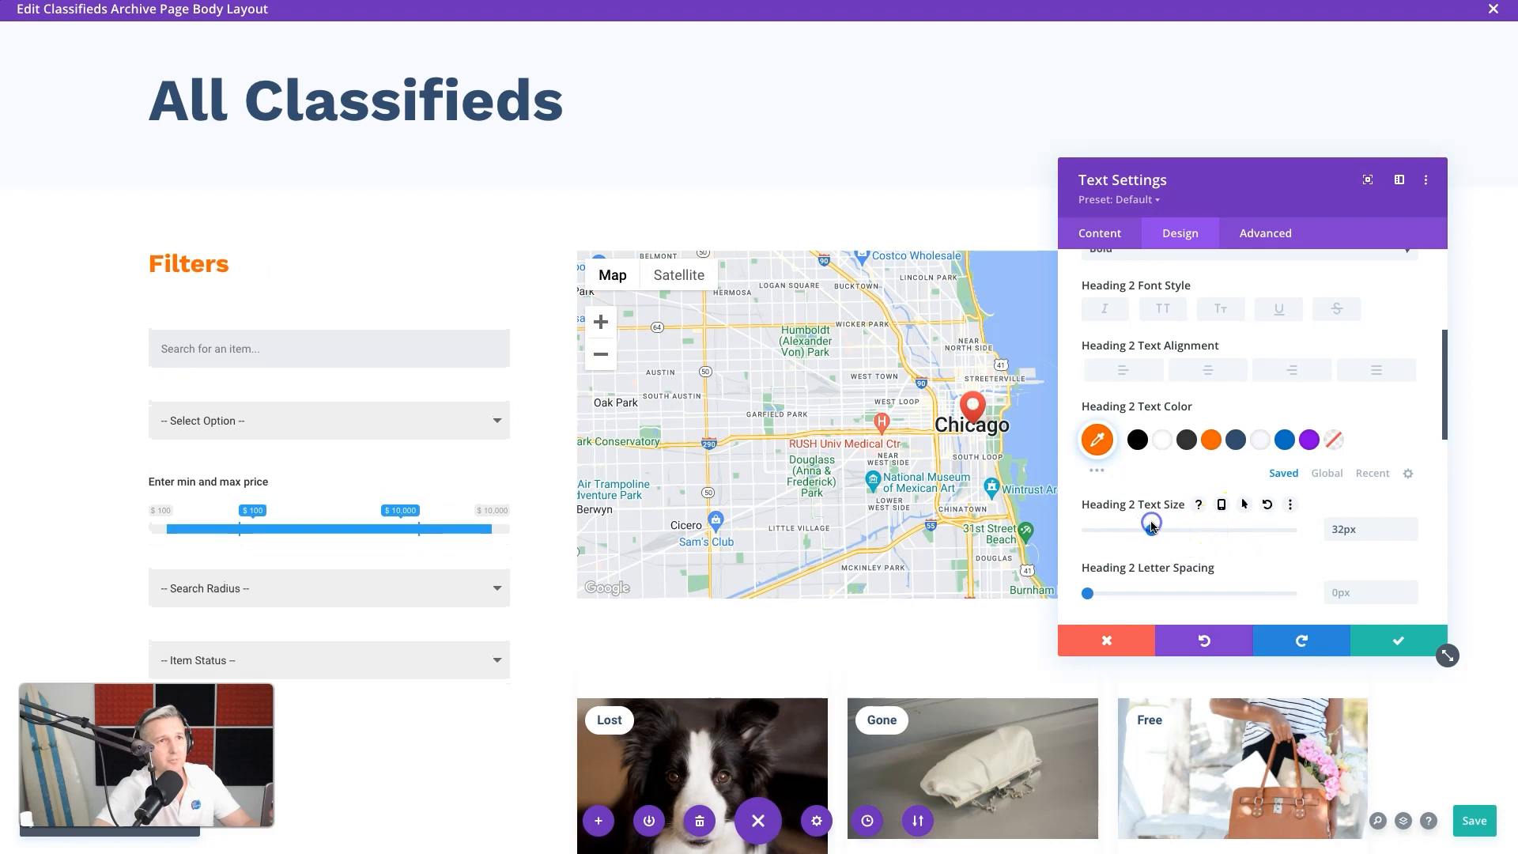
# Step: Set the Filters module's bottom margin to 0px, apply its settings and save the archive body layout
pyautogui.scroll(-10, 1272, 396)
pyautogui.click(1156, 289)
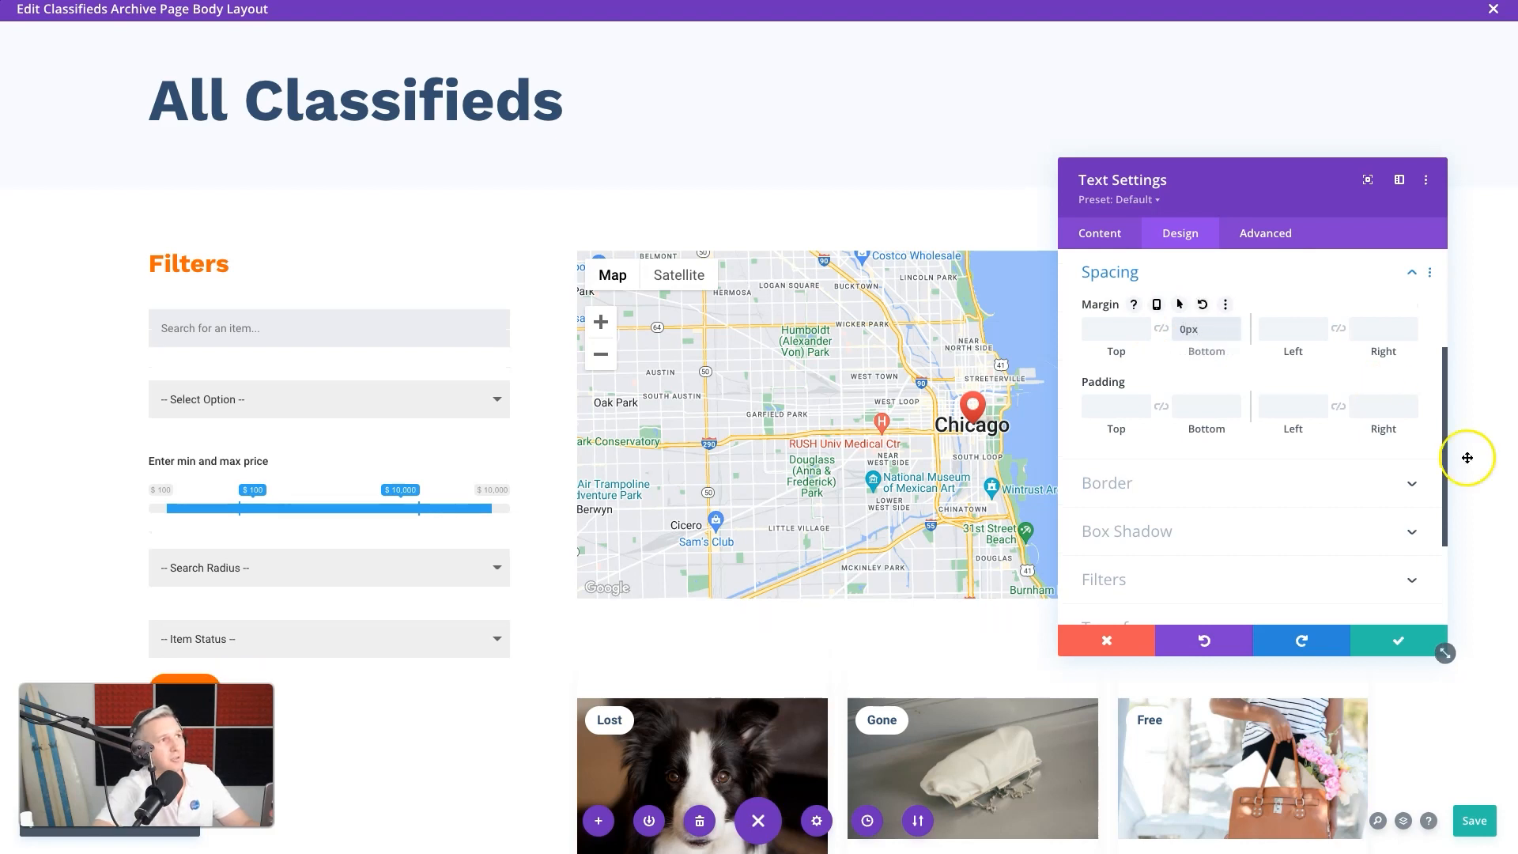
pyautogui.click(1397, 641)
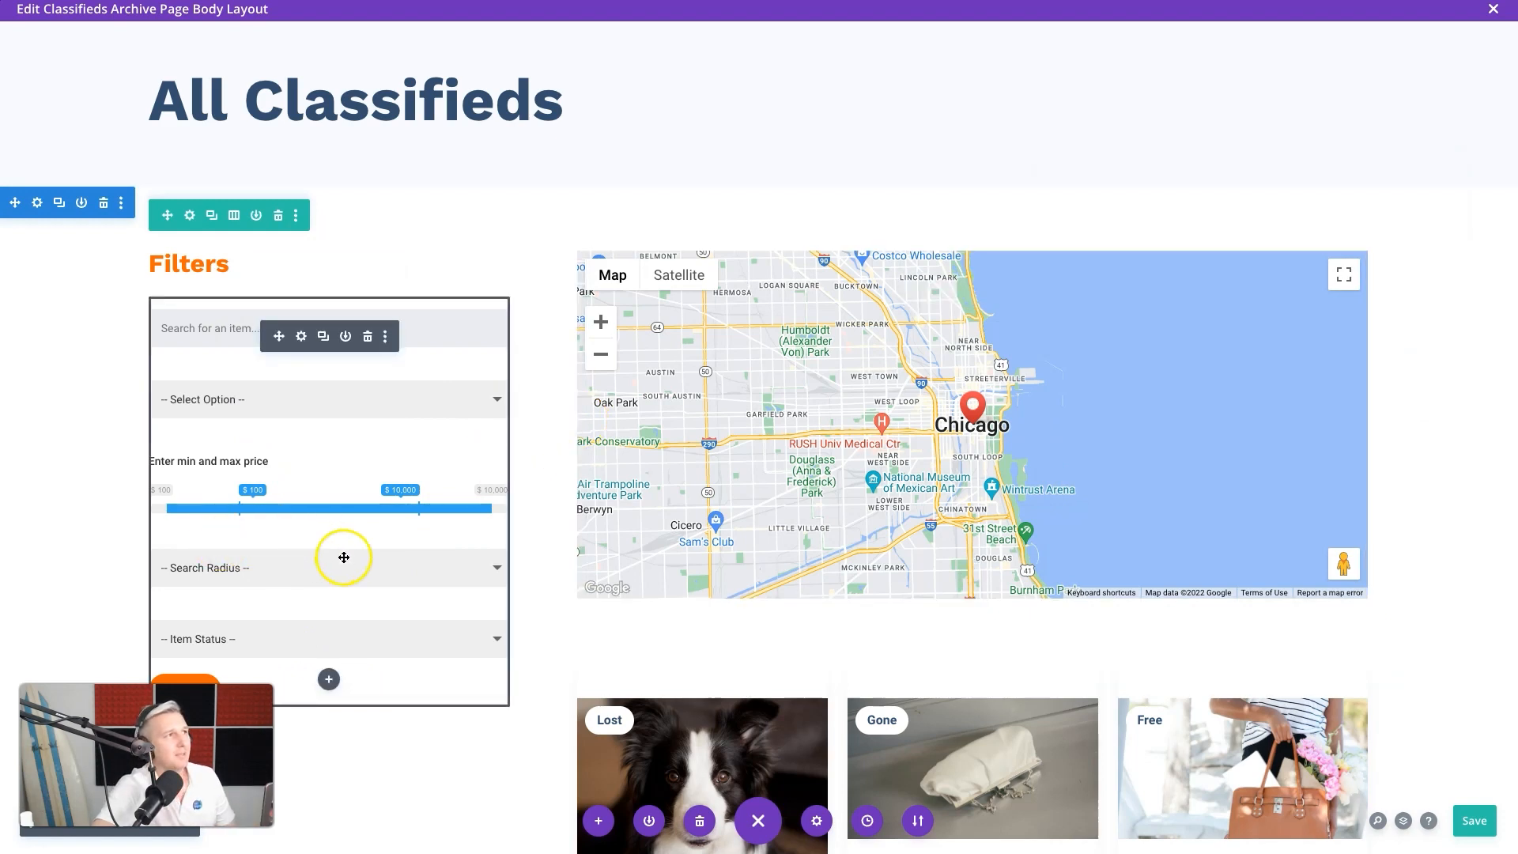
pyautogui.click(1481, 818)
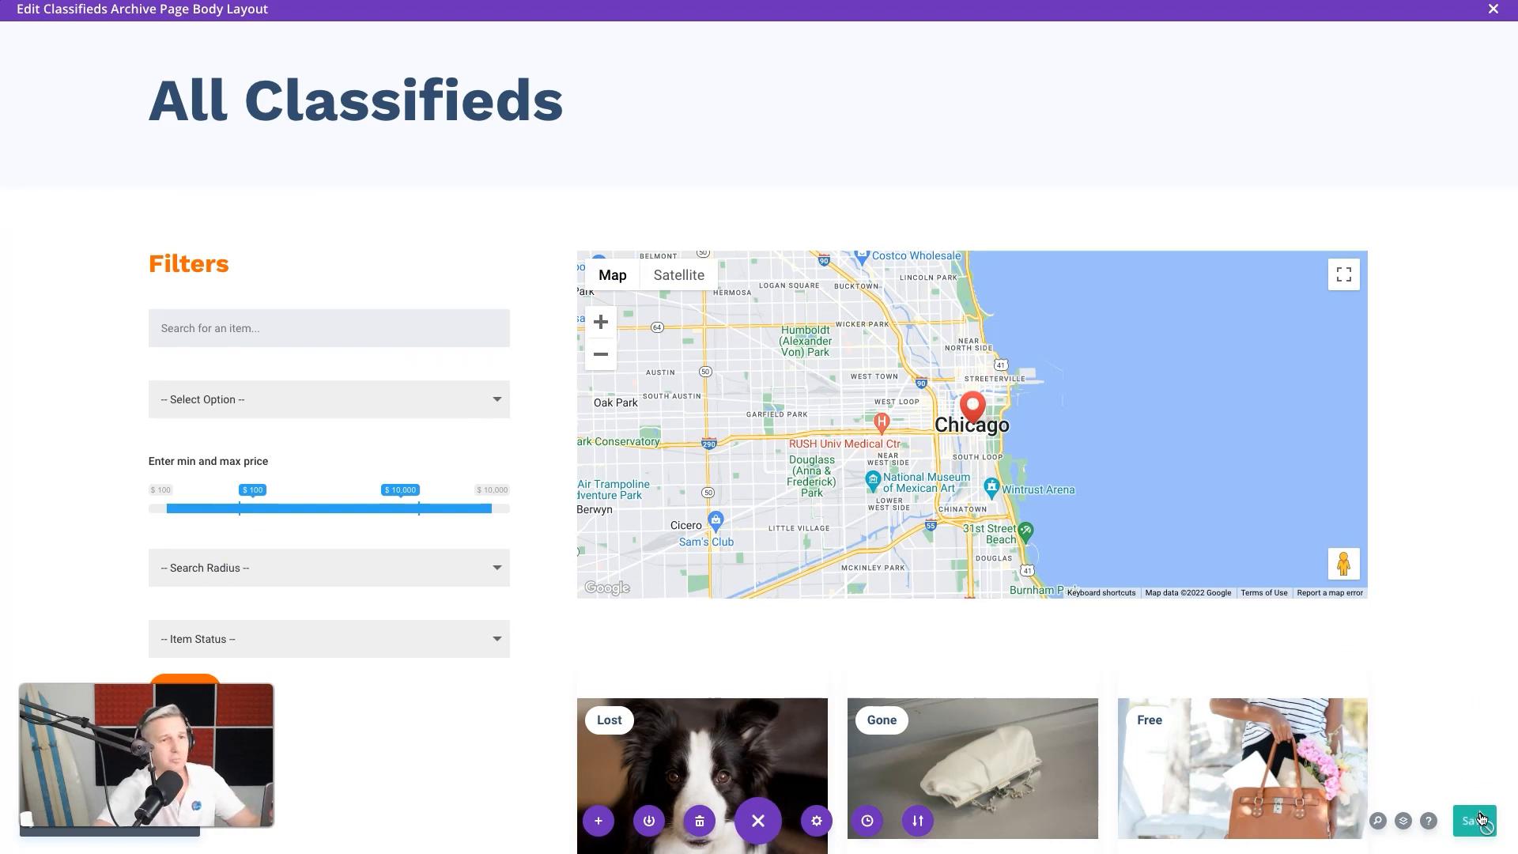
pyautogui.click(1480, 818)
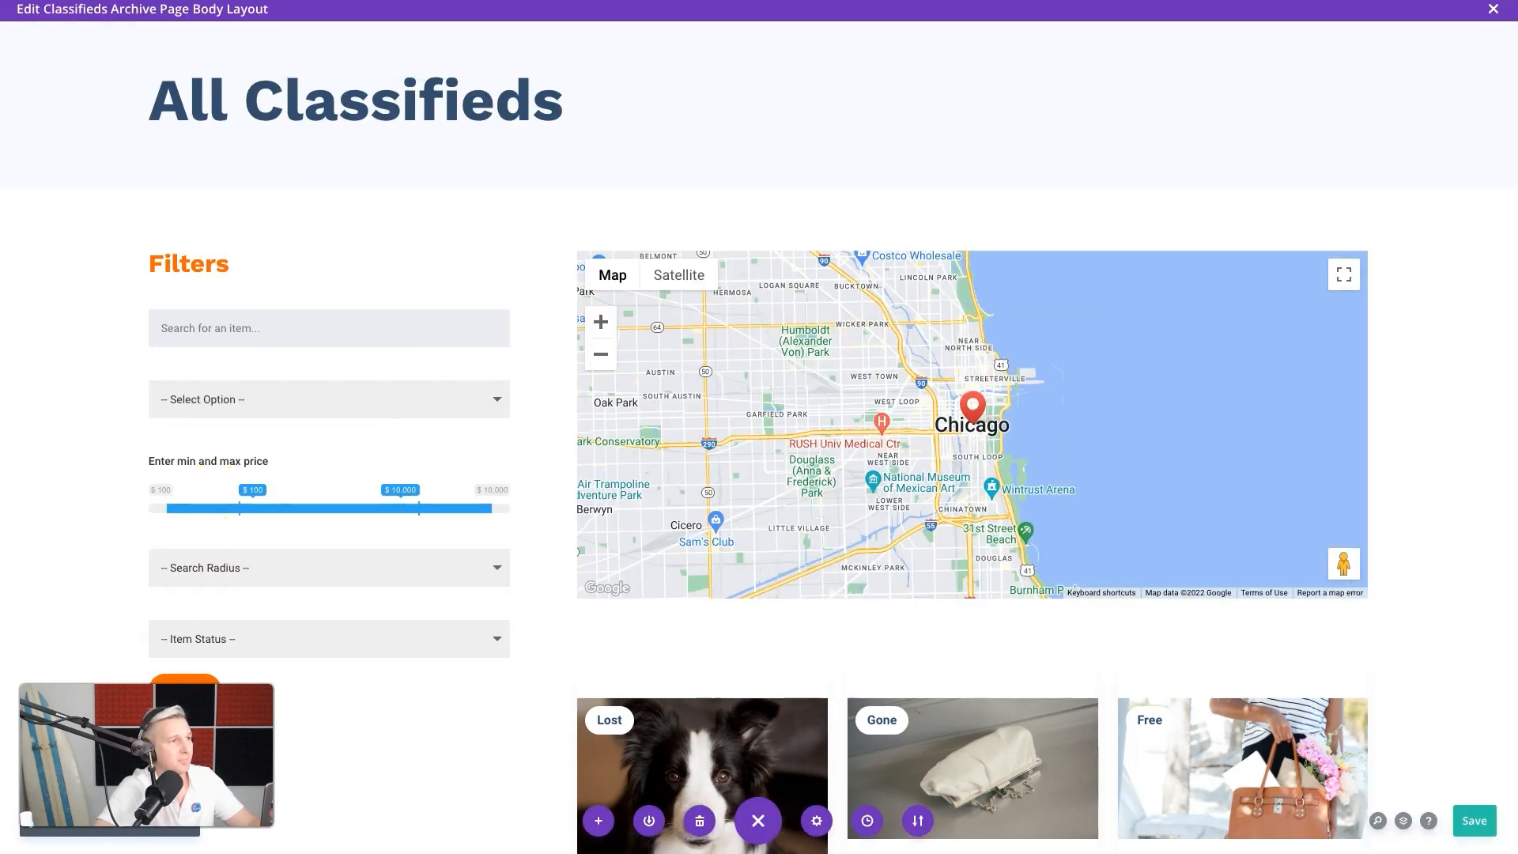
# Step: Set the Search filter item's field background color to rgba(234,236,239,0.75), copy that value and apply the item settings
pyautogui.click(302, 337)
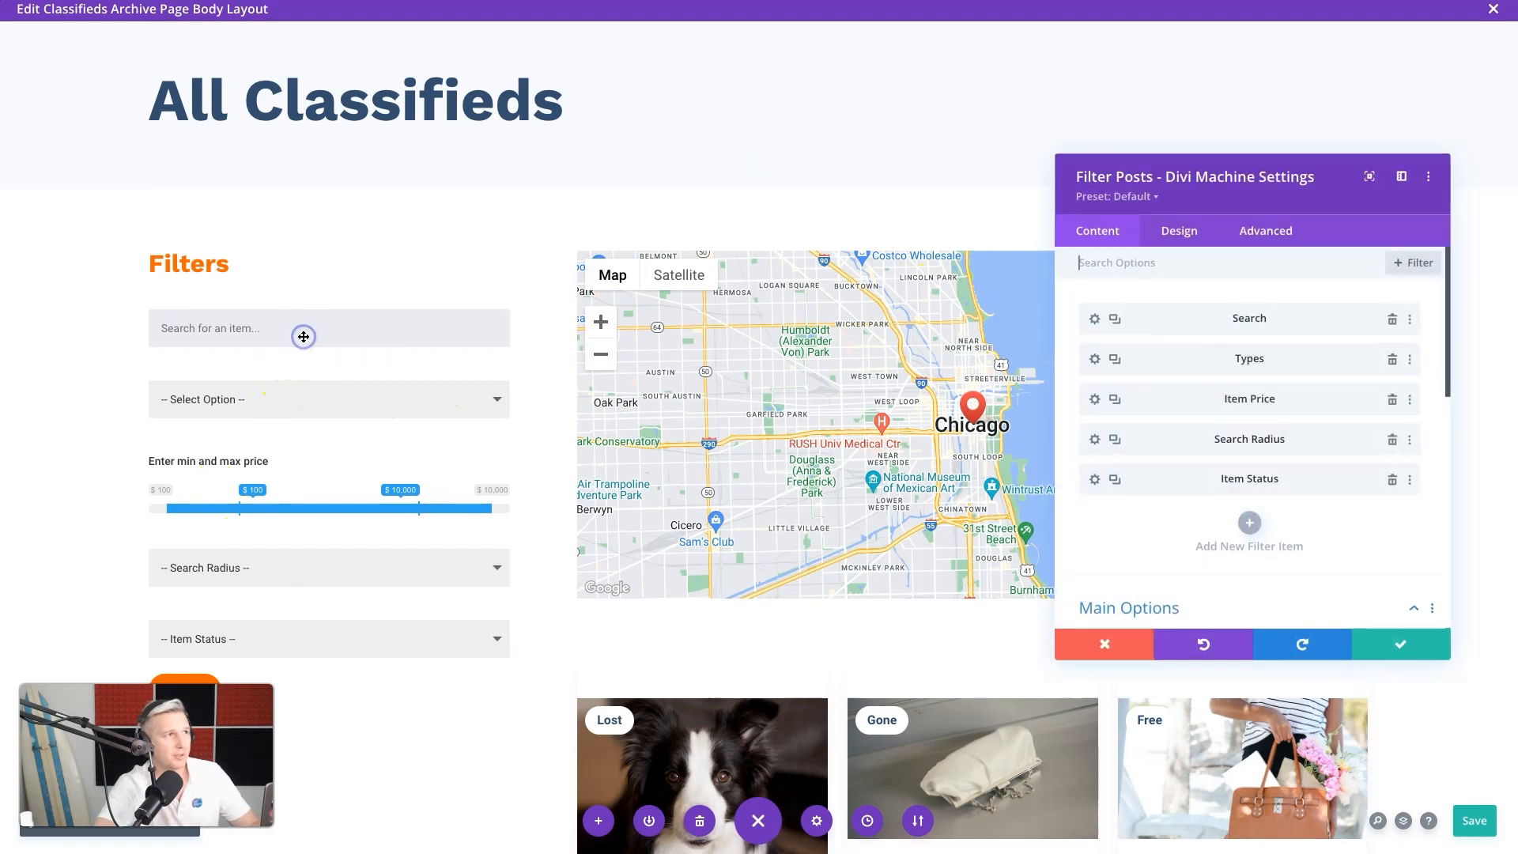
pyautogui.click(1098, 321)
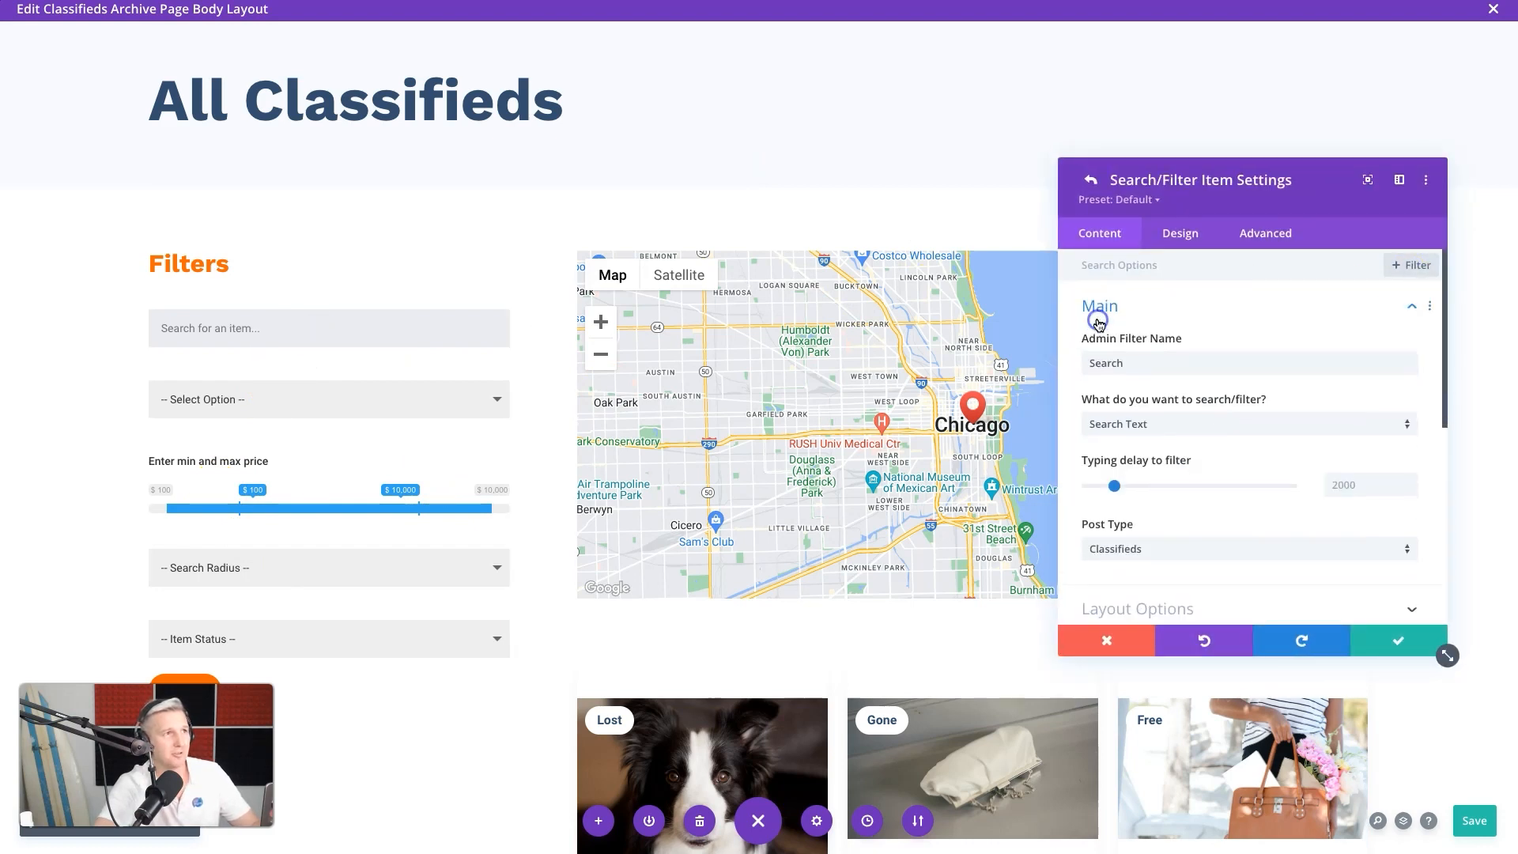
pyautogui.click(1186, 242)
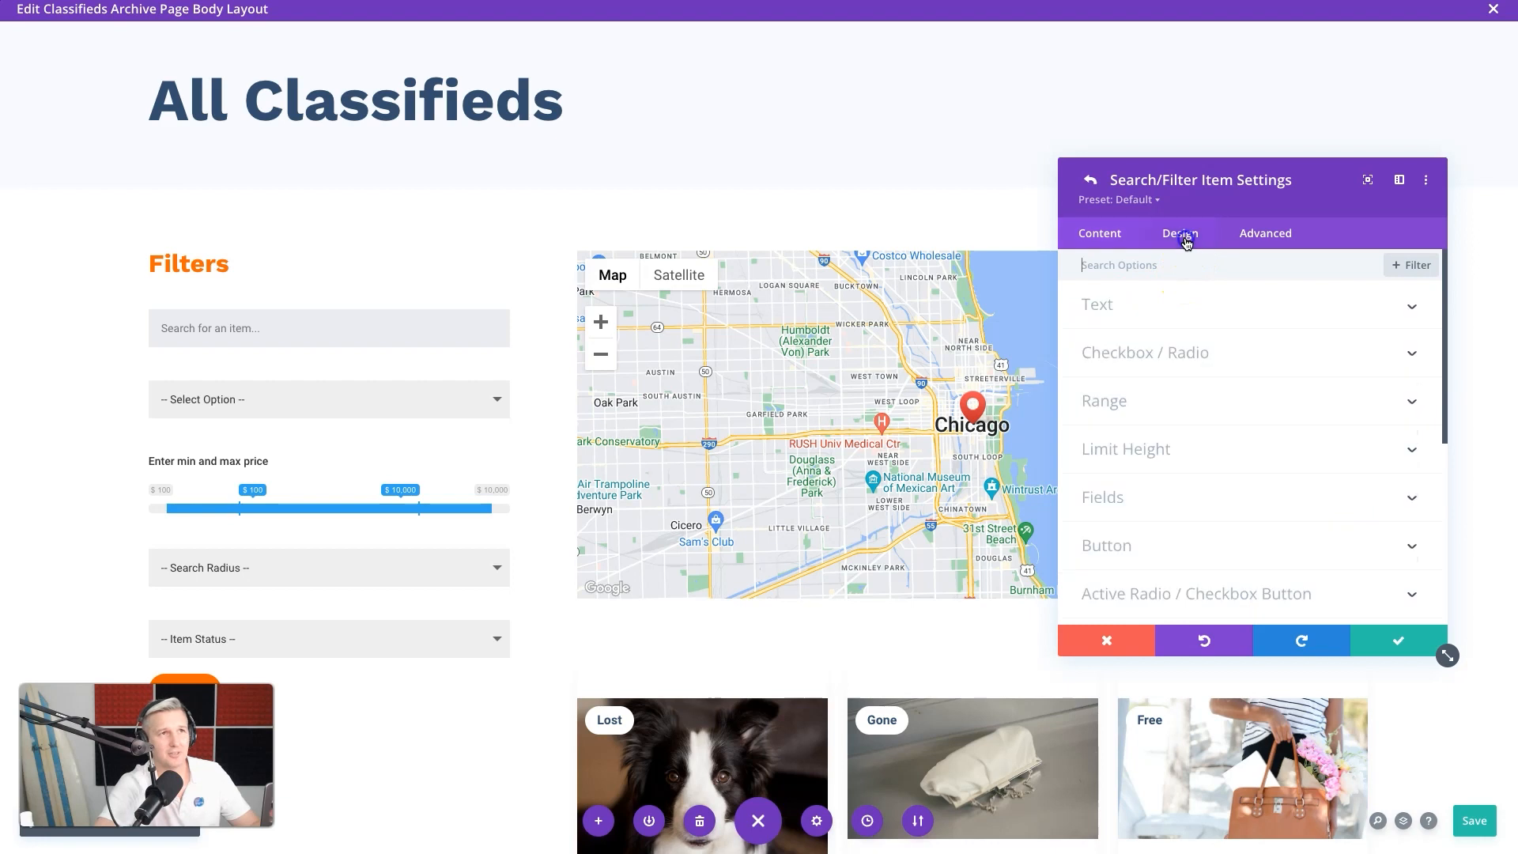
pyautogui.click(1116, 494)
pyautogui.click(1099, 340)
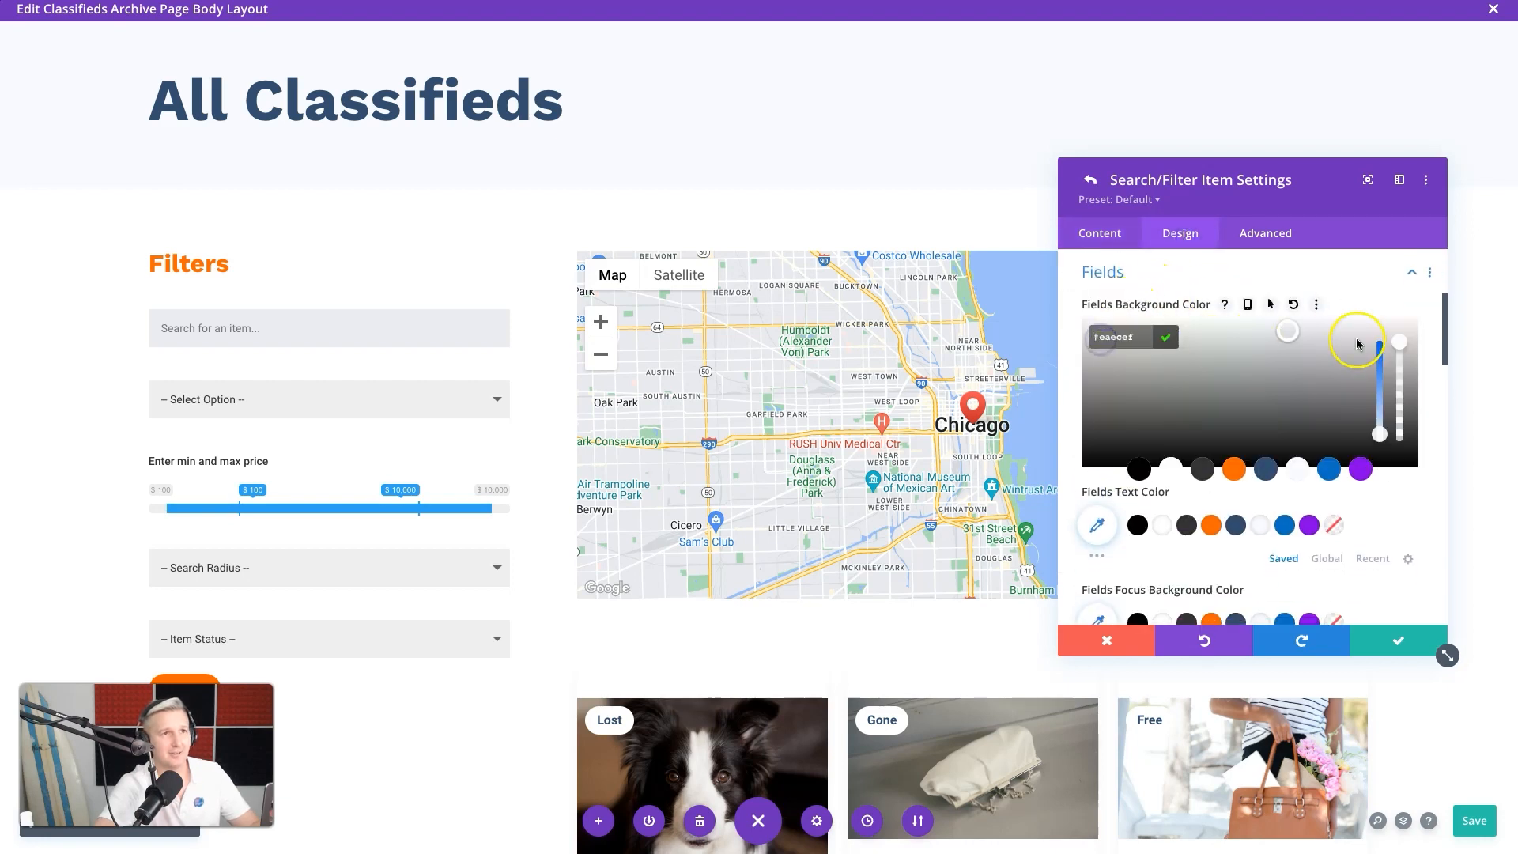
pyautogui.moveTo(1398, 344); pyautogui.dragTo(1401, 364)
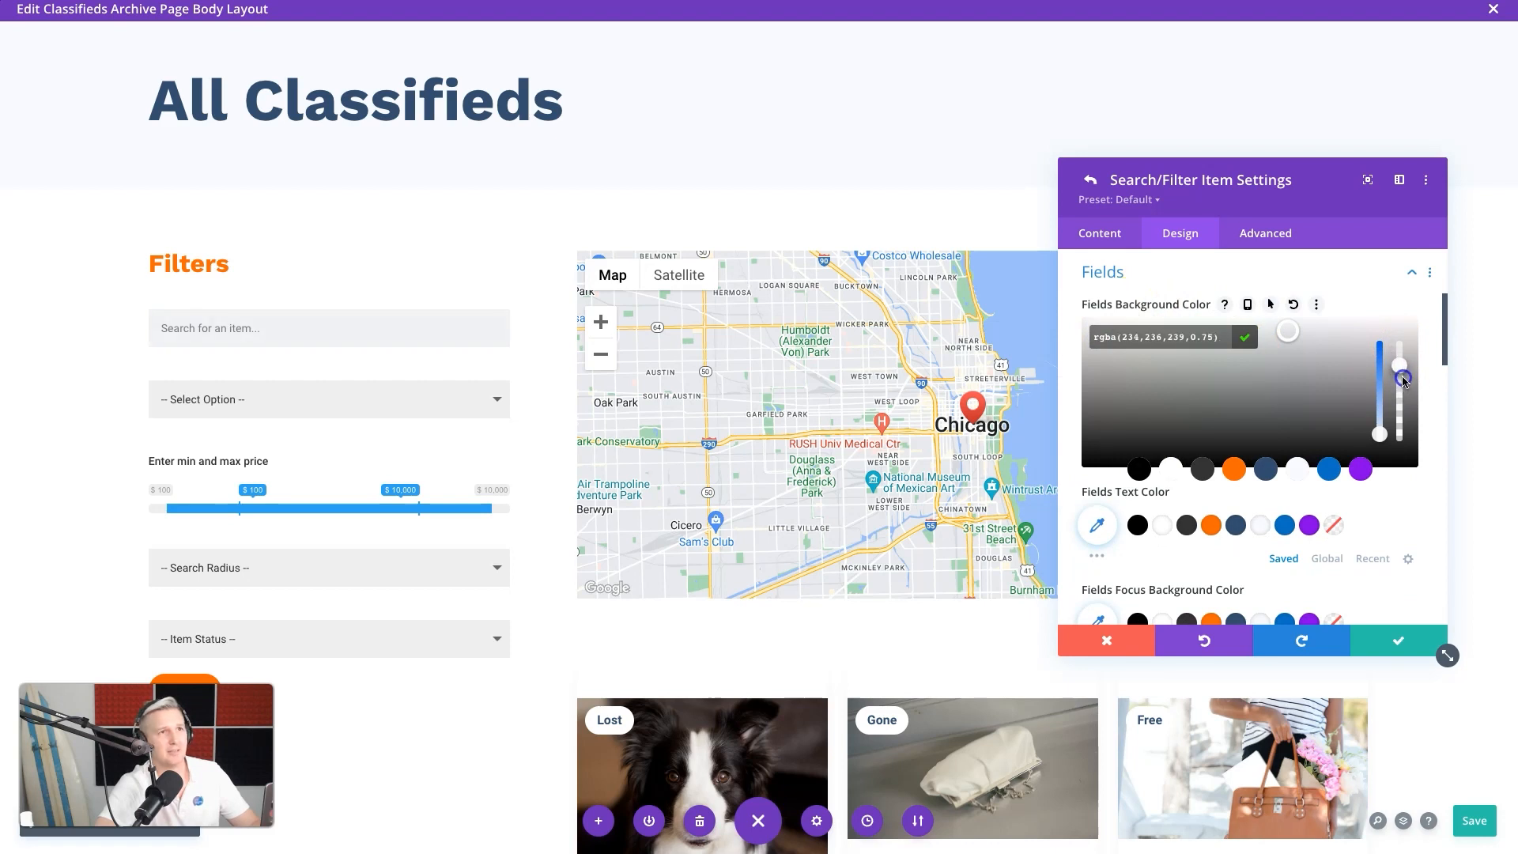
pyautogui.click(1154, 337)
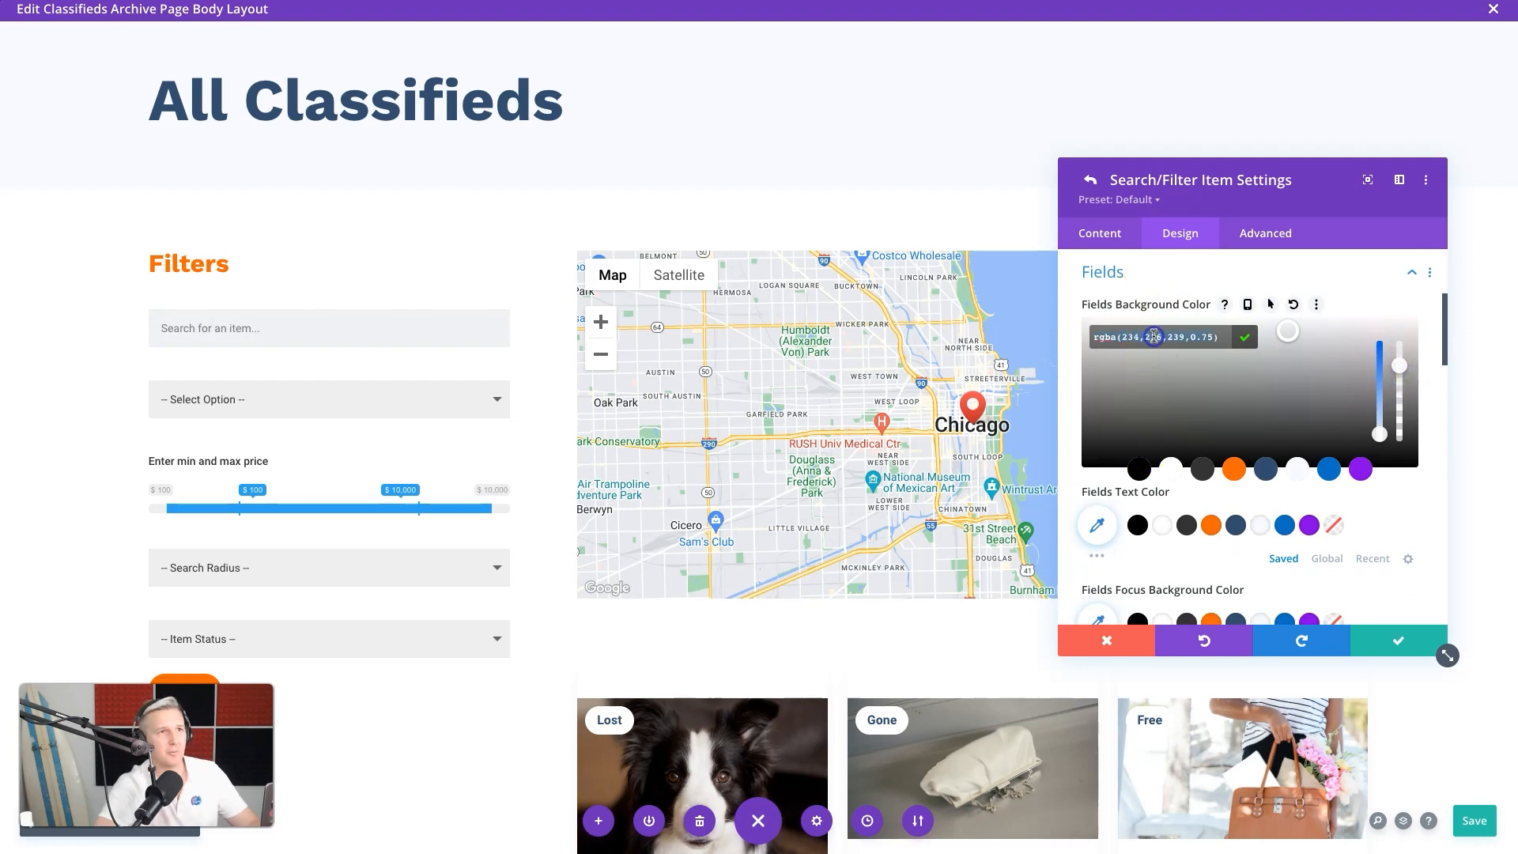
pyautogui.click(1372, 641)
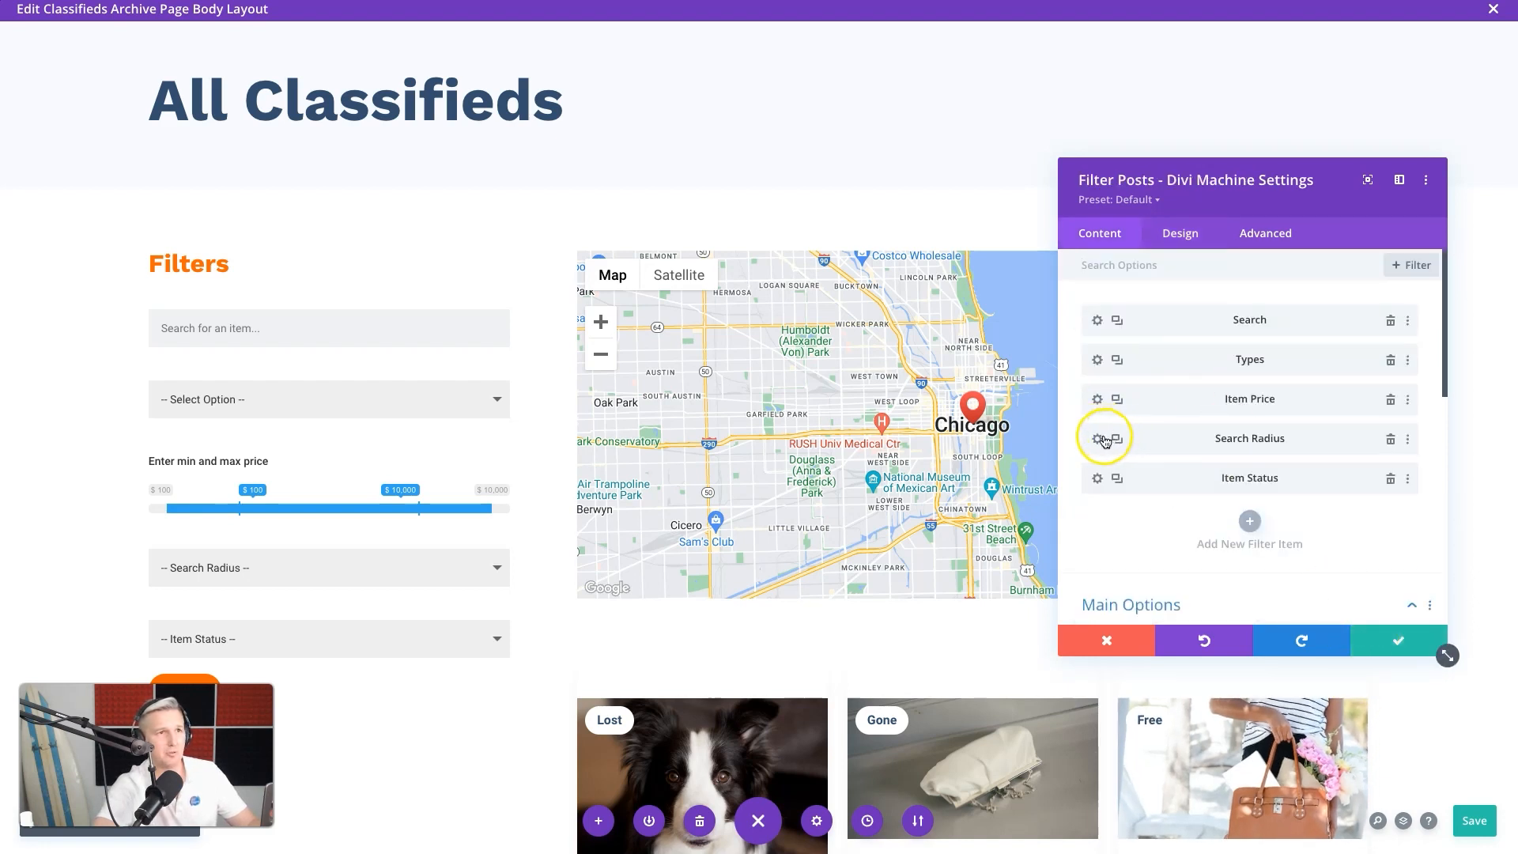
# Step: Paste rgba(234,236,239,0.75) as the Search Radius filter item's field background color and apply the item and module settings
pyautogui.click(1099, 440)
pyautogui.click(1178, 235)
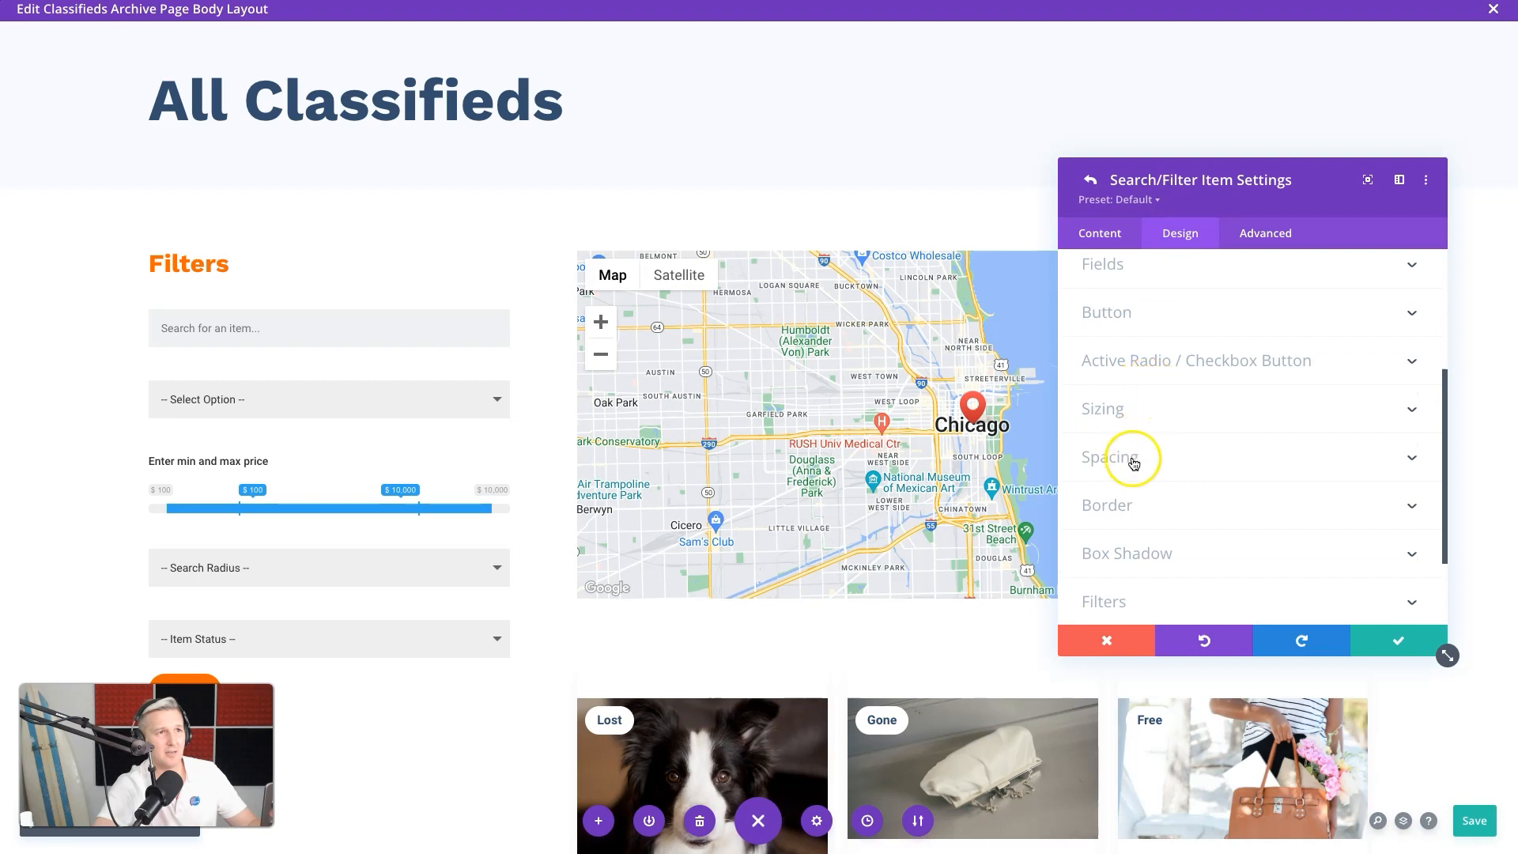
pyautogui.click(1175, 262)
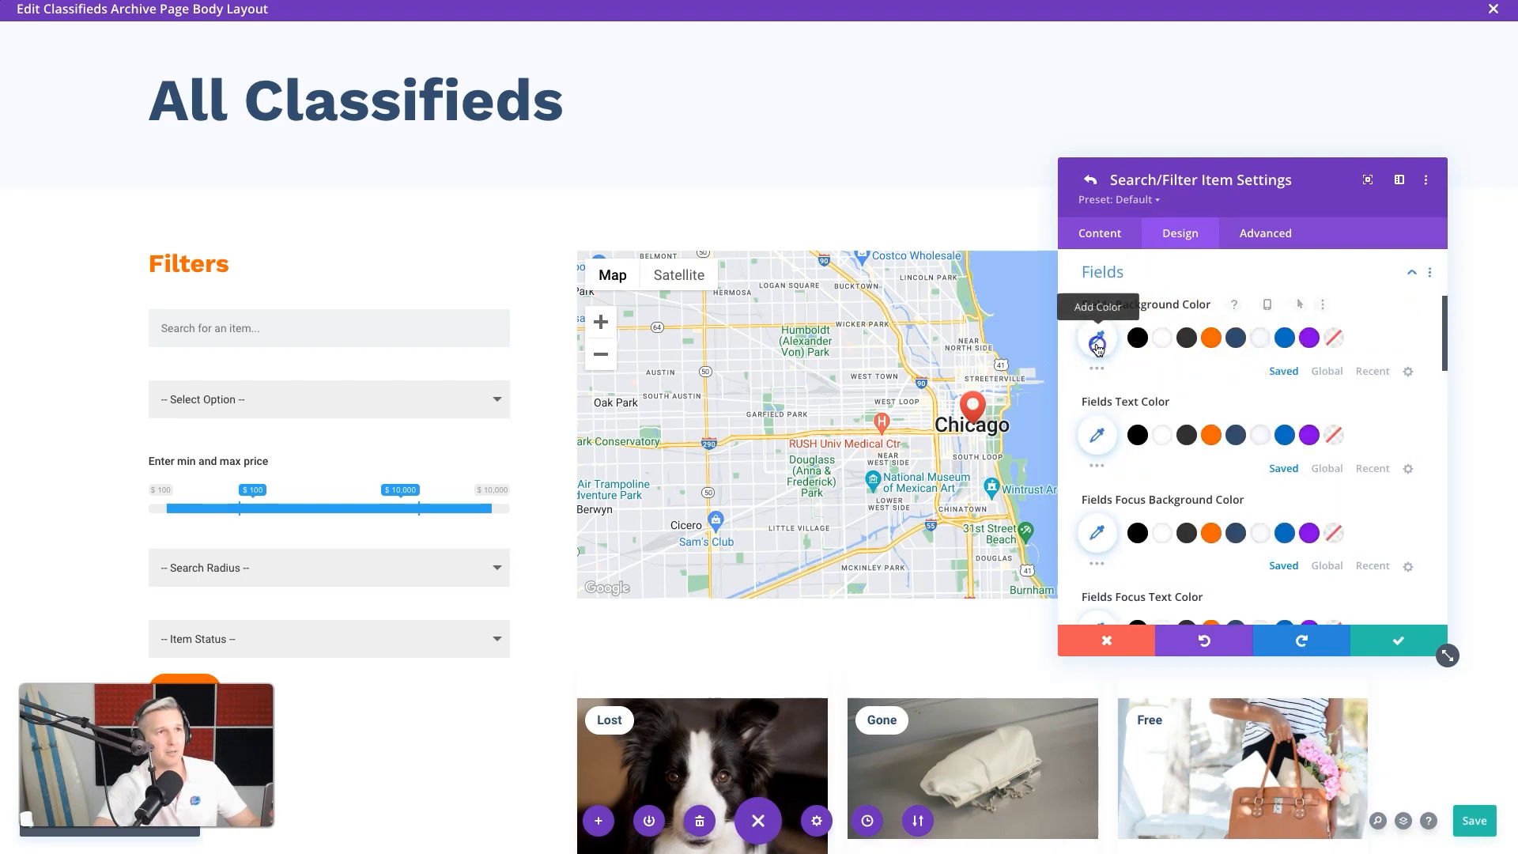
pyautogui.click(1097, 342)
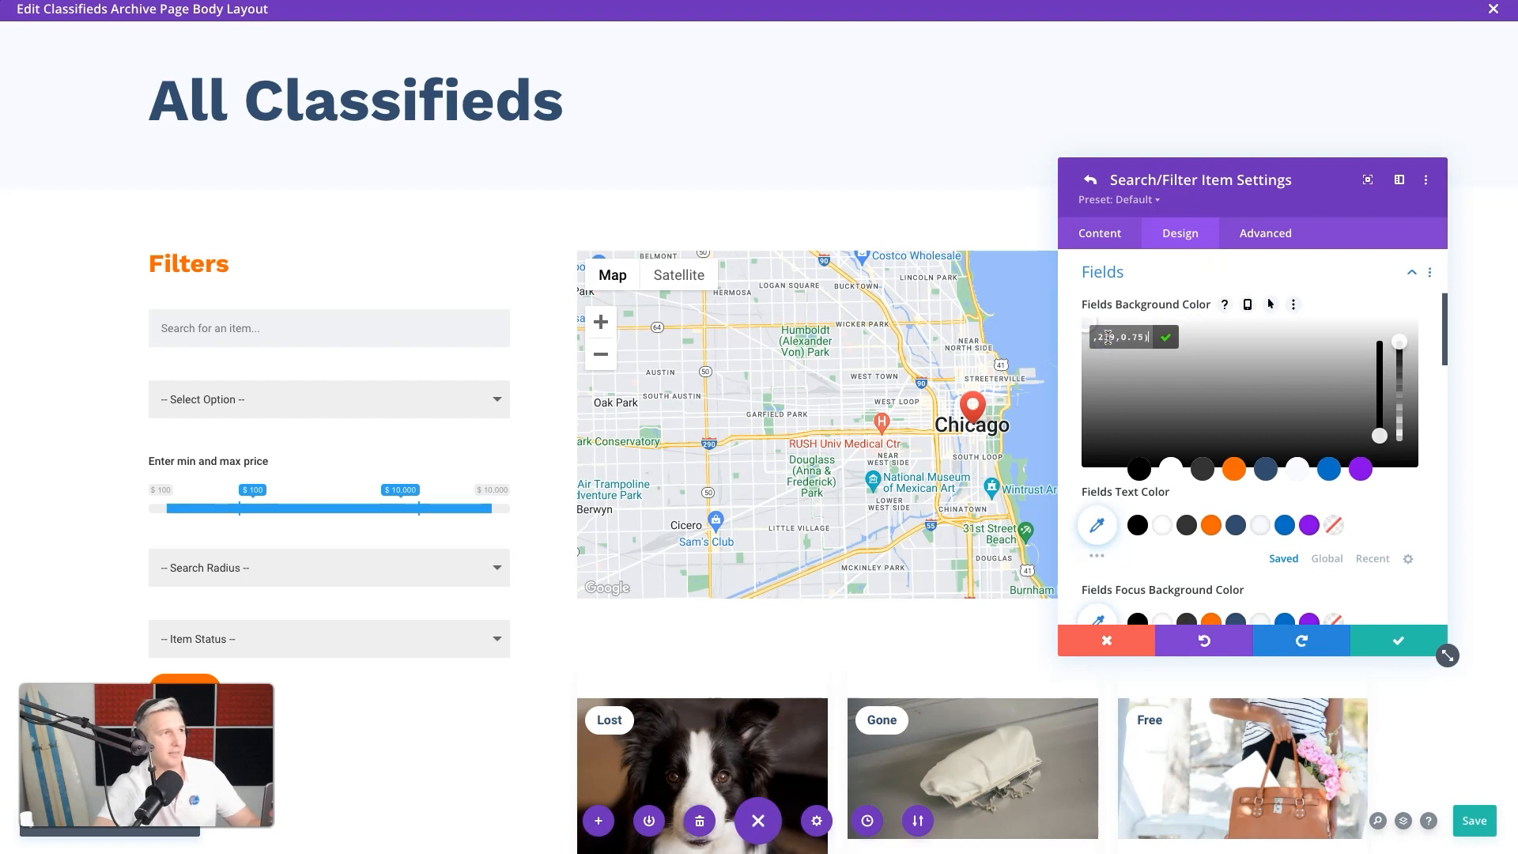
pyautogui.press('Return')
pyautogui.click(1382, 630)
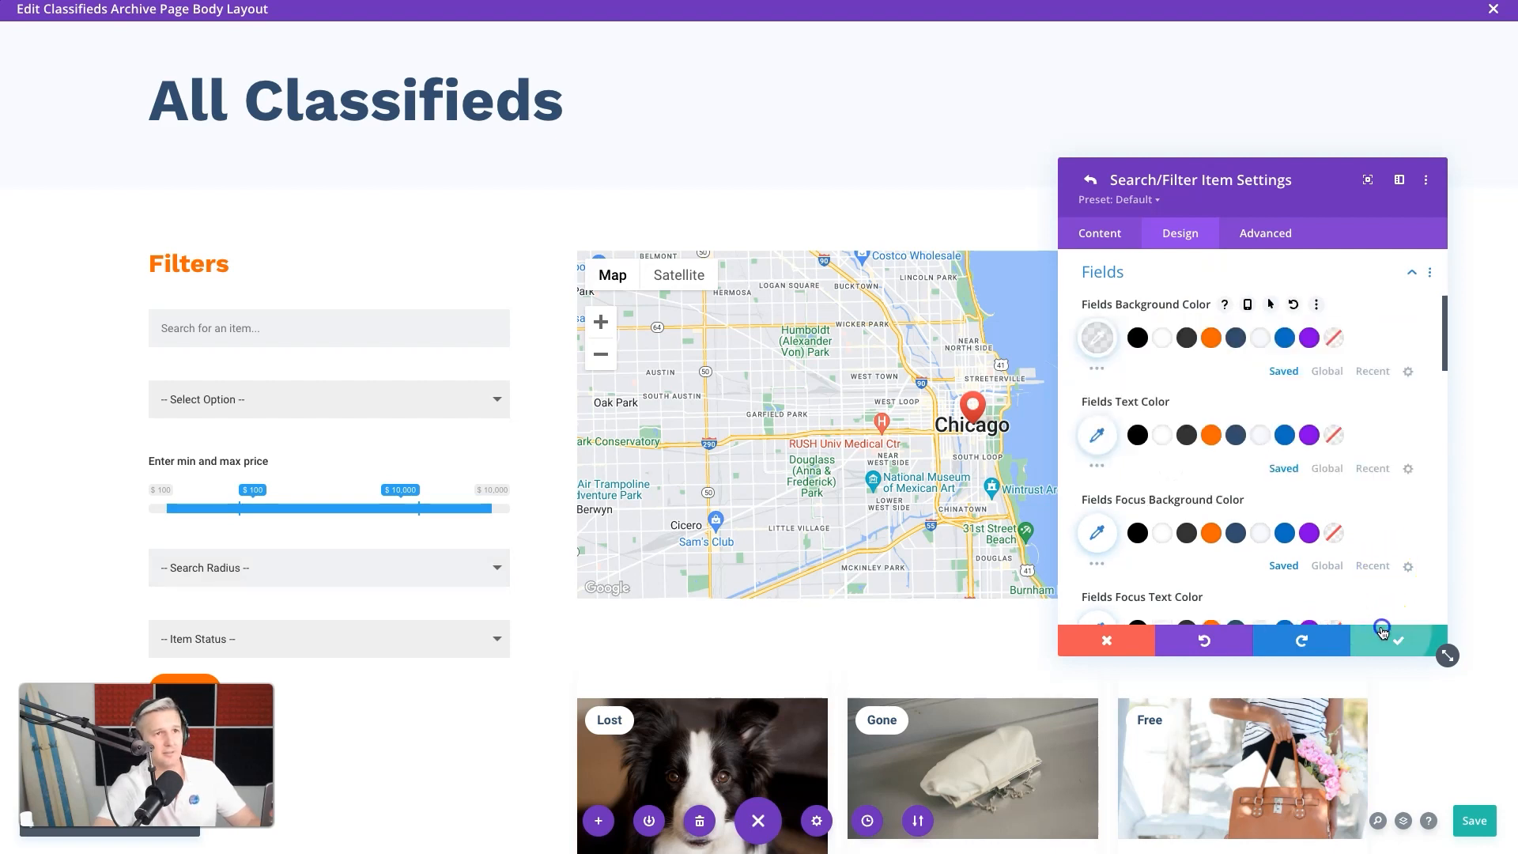
pyautogui.click(1382, 629)
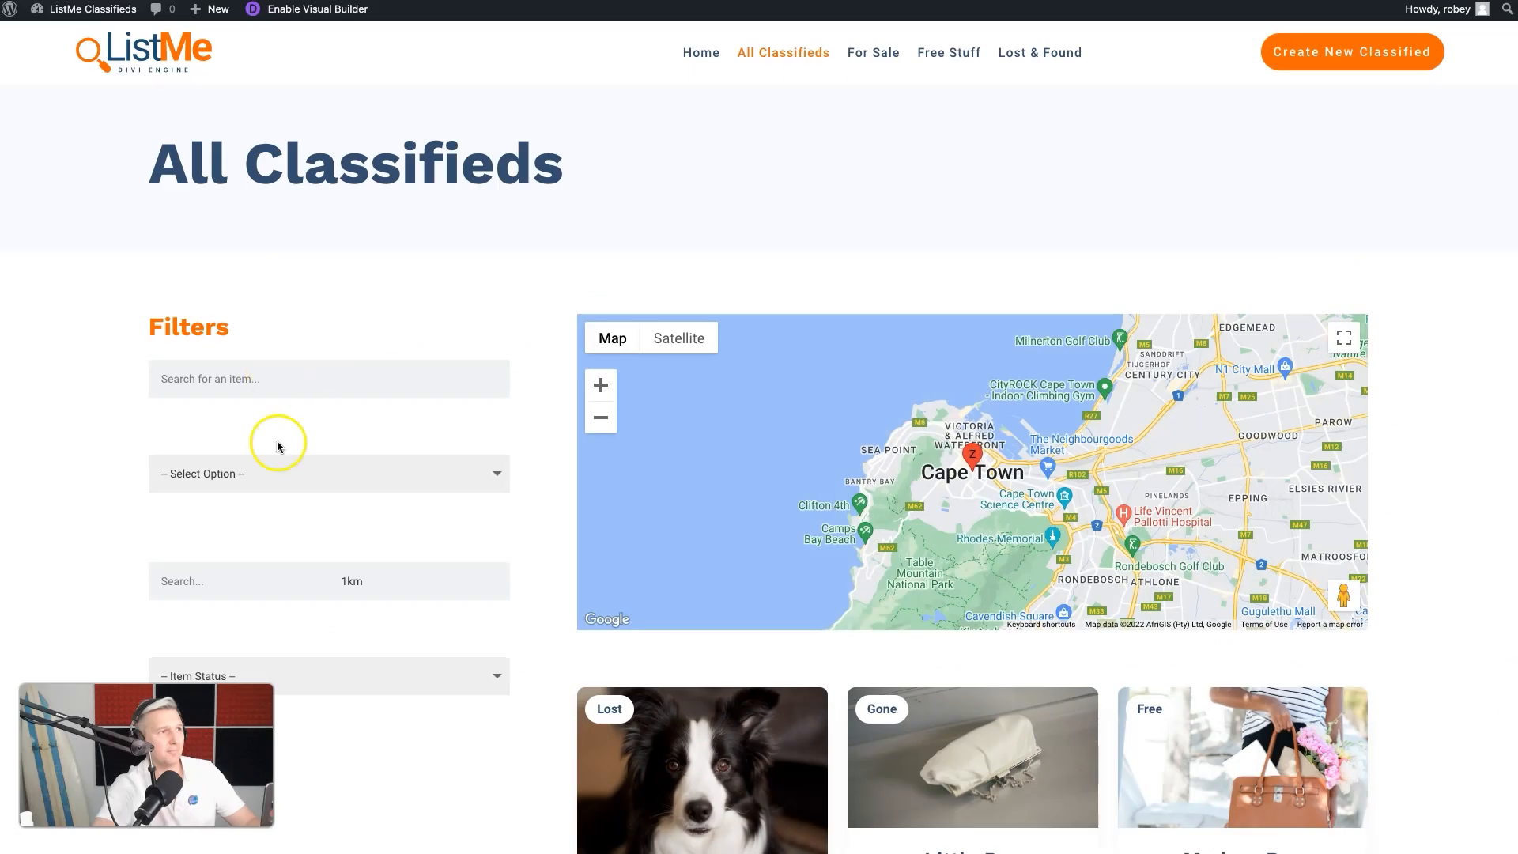
# Step: Check the filter styling on the live All Classifieds page, including the location search, radius selector and reset button
pyautogui.click(224, 580)
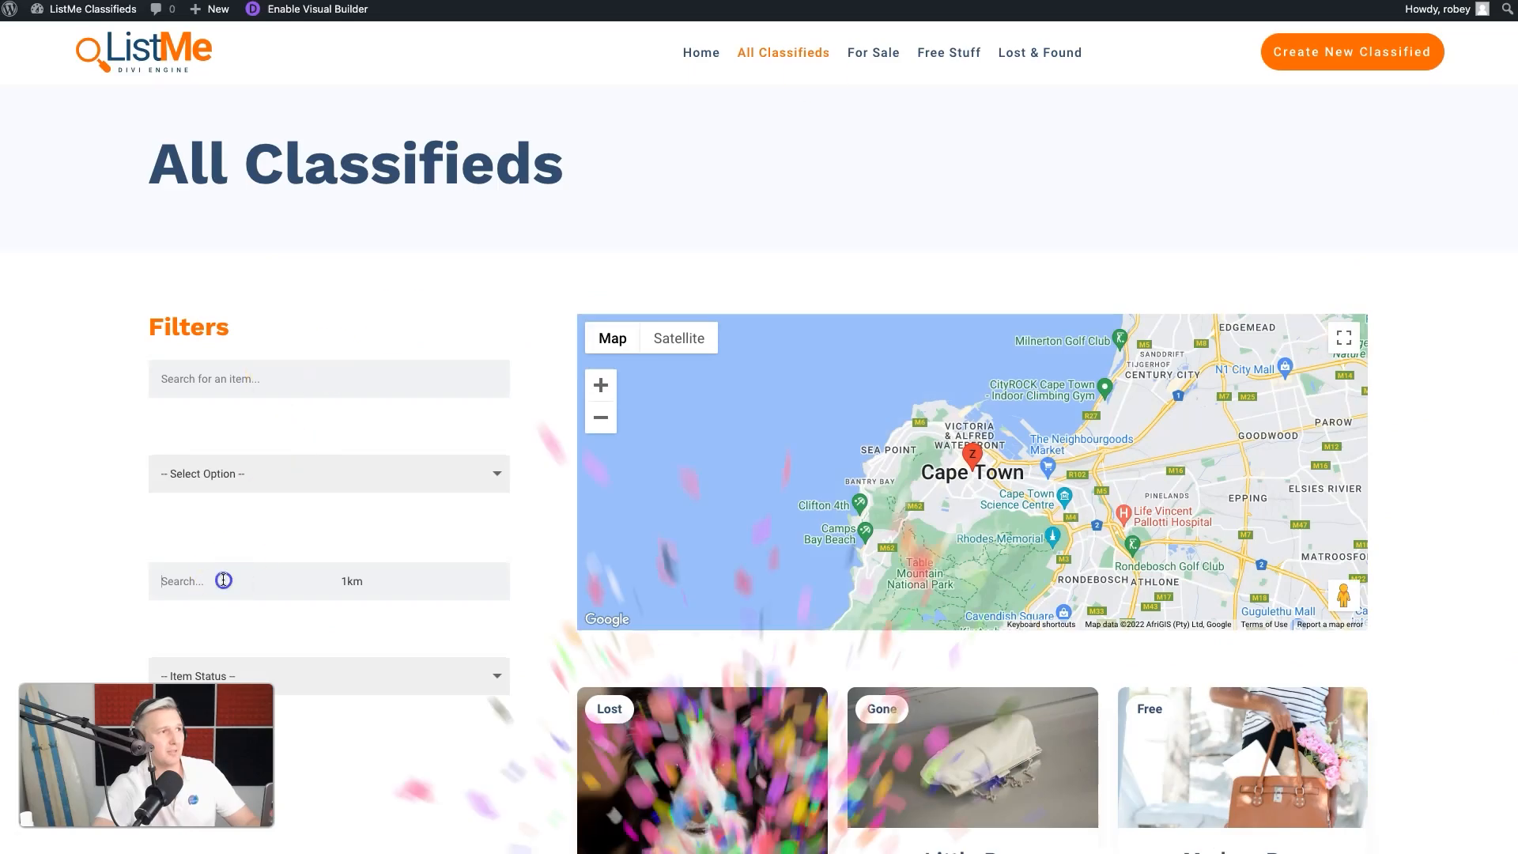
pyautogui.click(372, 580)
pyautogui.click(442, 533)
pyautogui.click(414, 579)
pyautogui.click(420, 514)
pyautogui.scroll(-1, 420, 514)
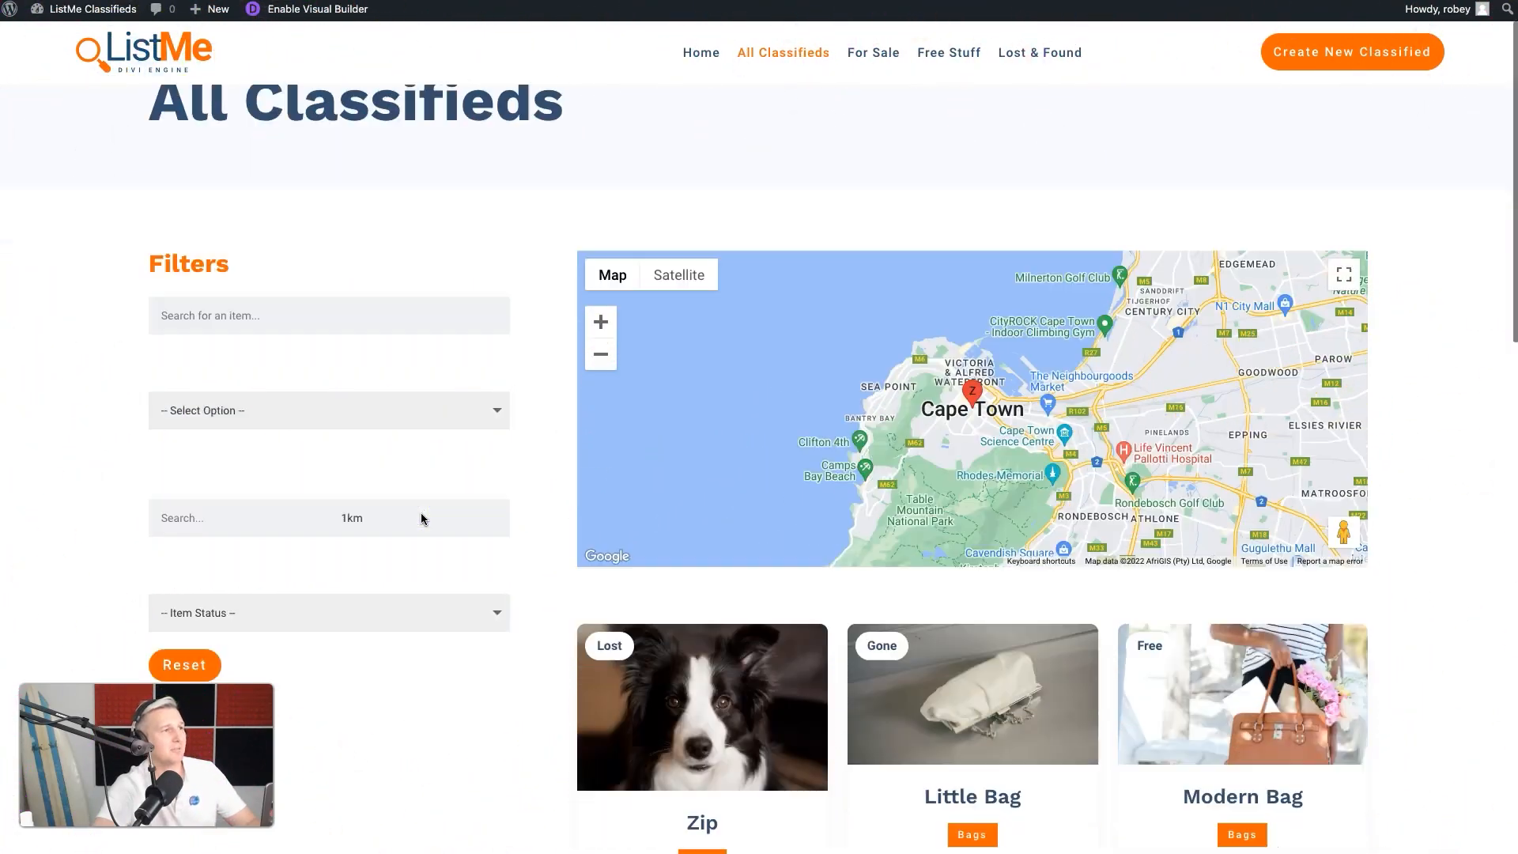
pyautogui.scroll(-1, 421, 514)
pyautogui.scroll(2, 421, 513)
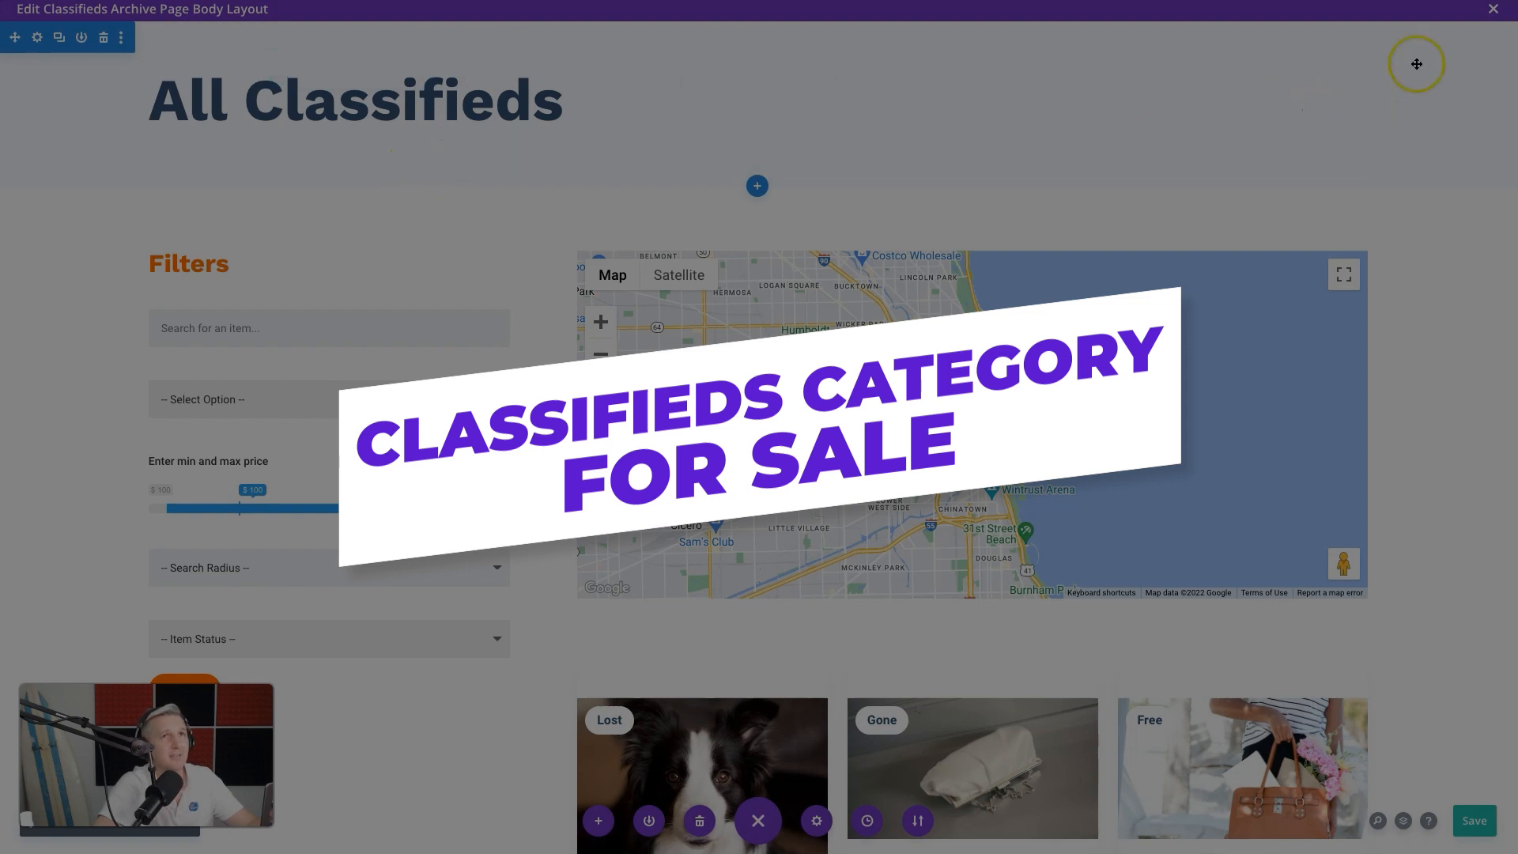
# Step: Close the layout editor, duplicate the Classifieds Archive Page template and assign the copy to the For Sale classifieds category page
pyautogui.click(1498, 12)
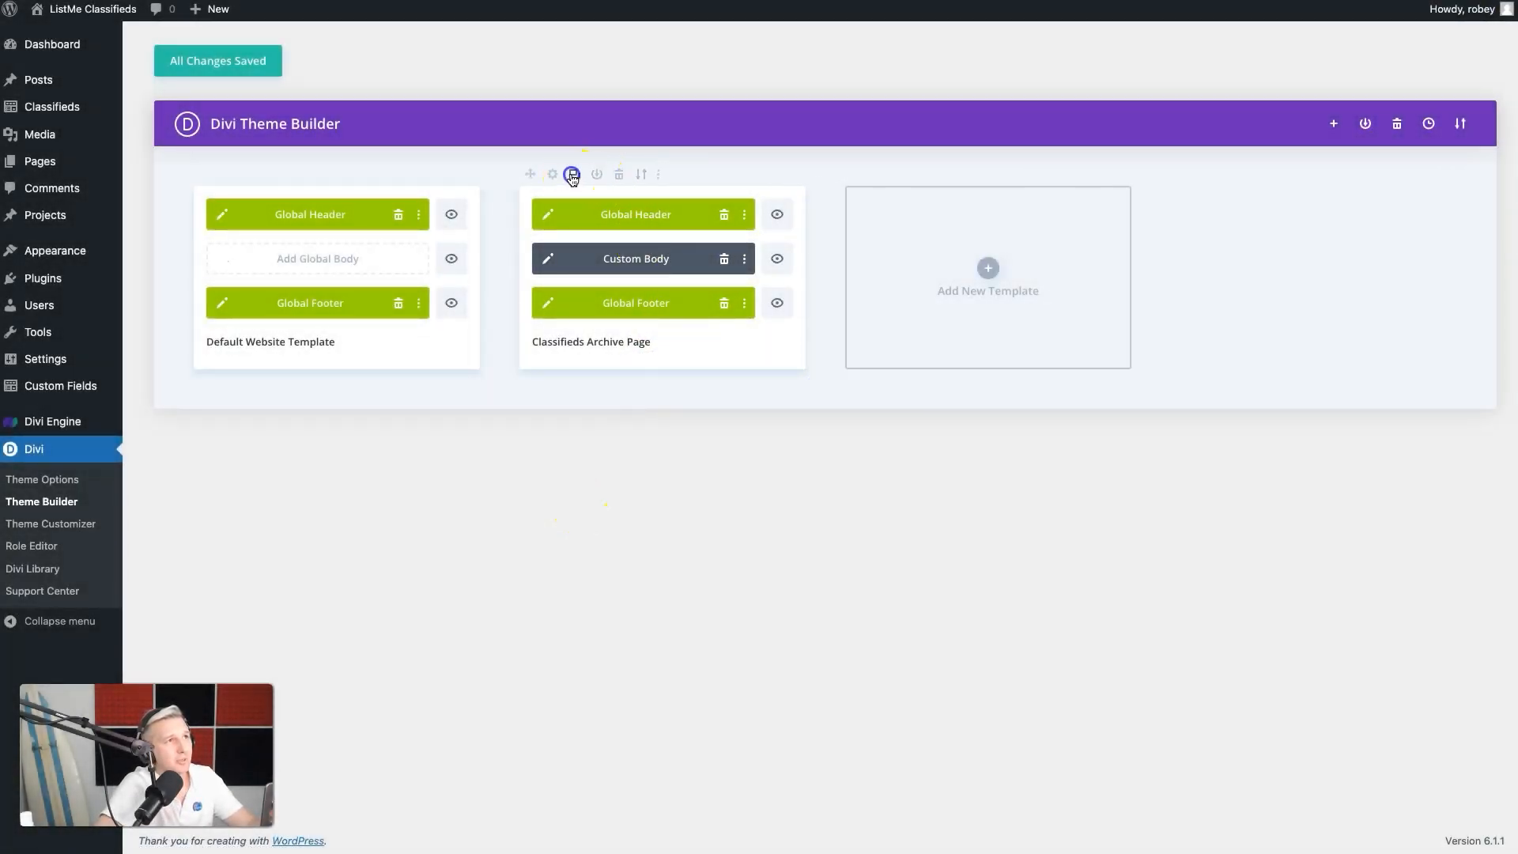
pyautogui.click(572, 175)
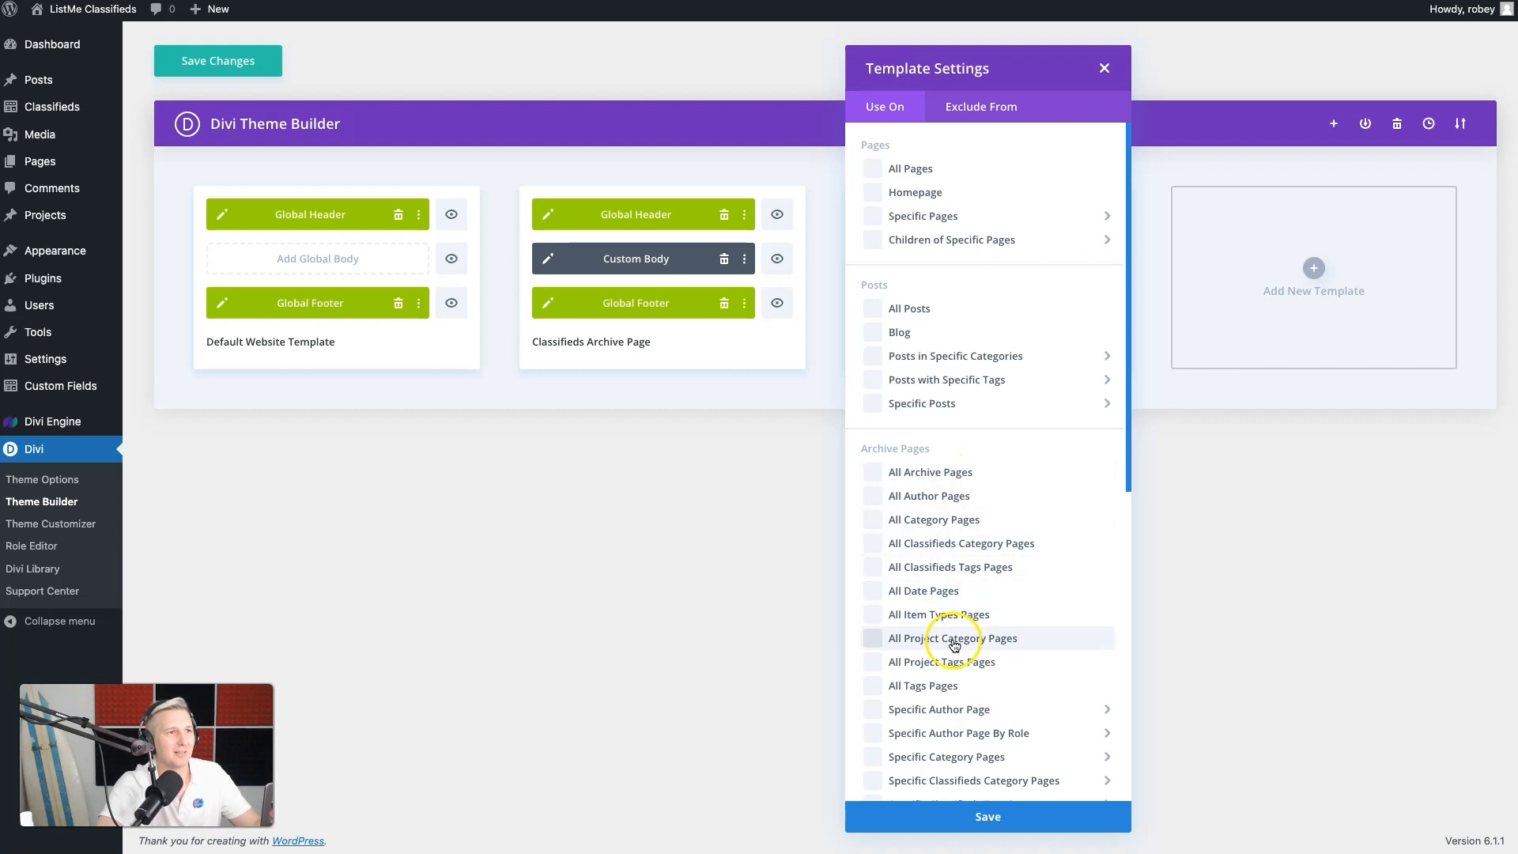
pyautogui.scroll(-3, 984, 589)
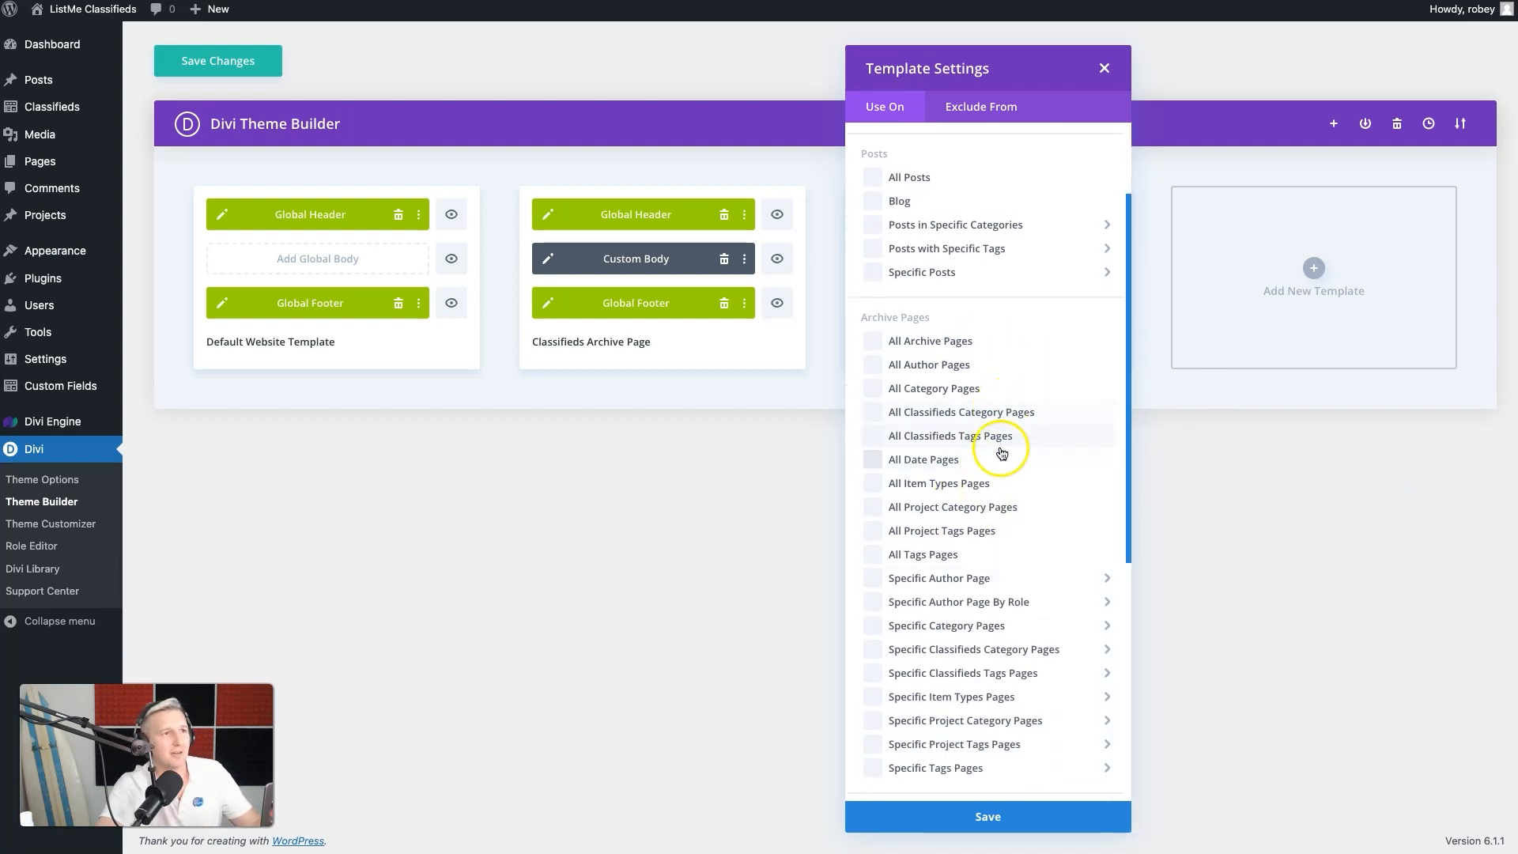
pyautogui.moveTo(968, 605)
pyautogui.scroll(-2, 966, 612)
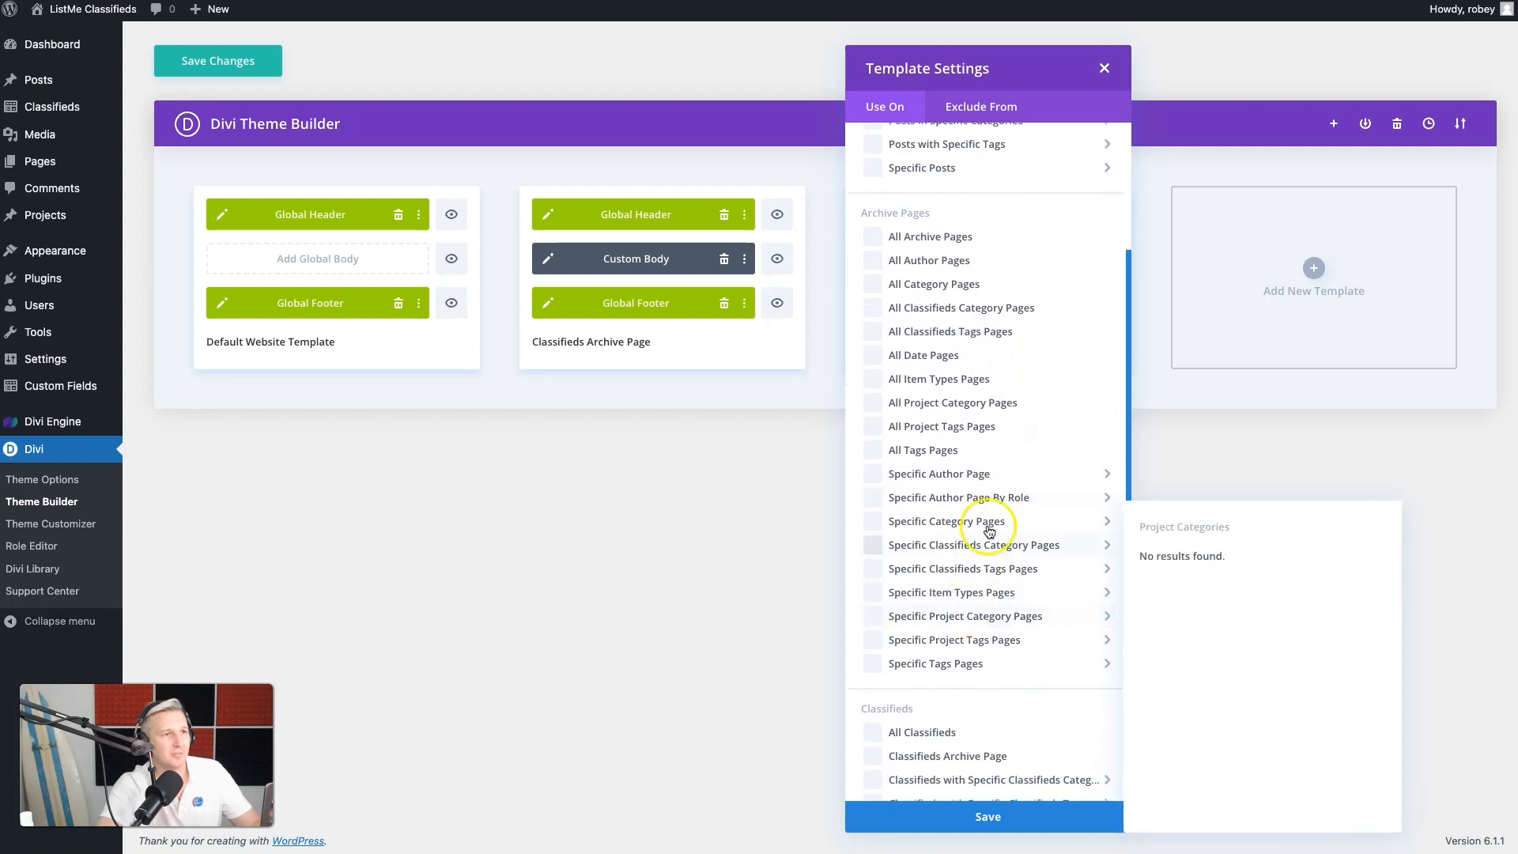
pyautogui.moveTo(989, 543)
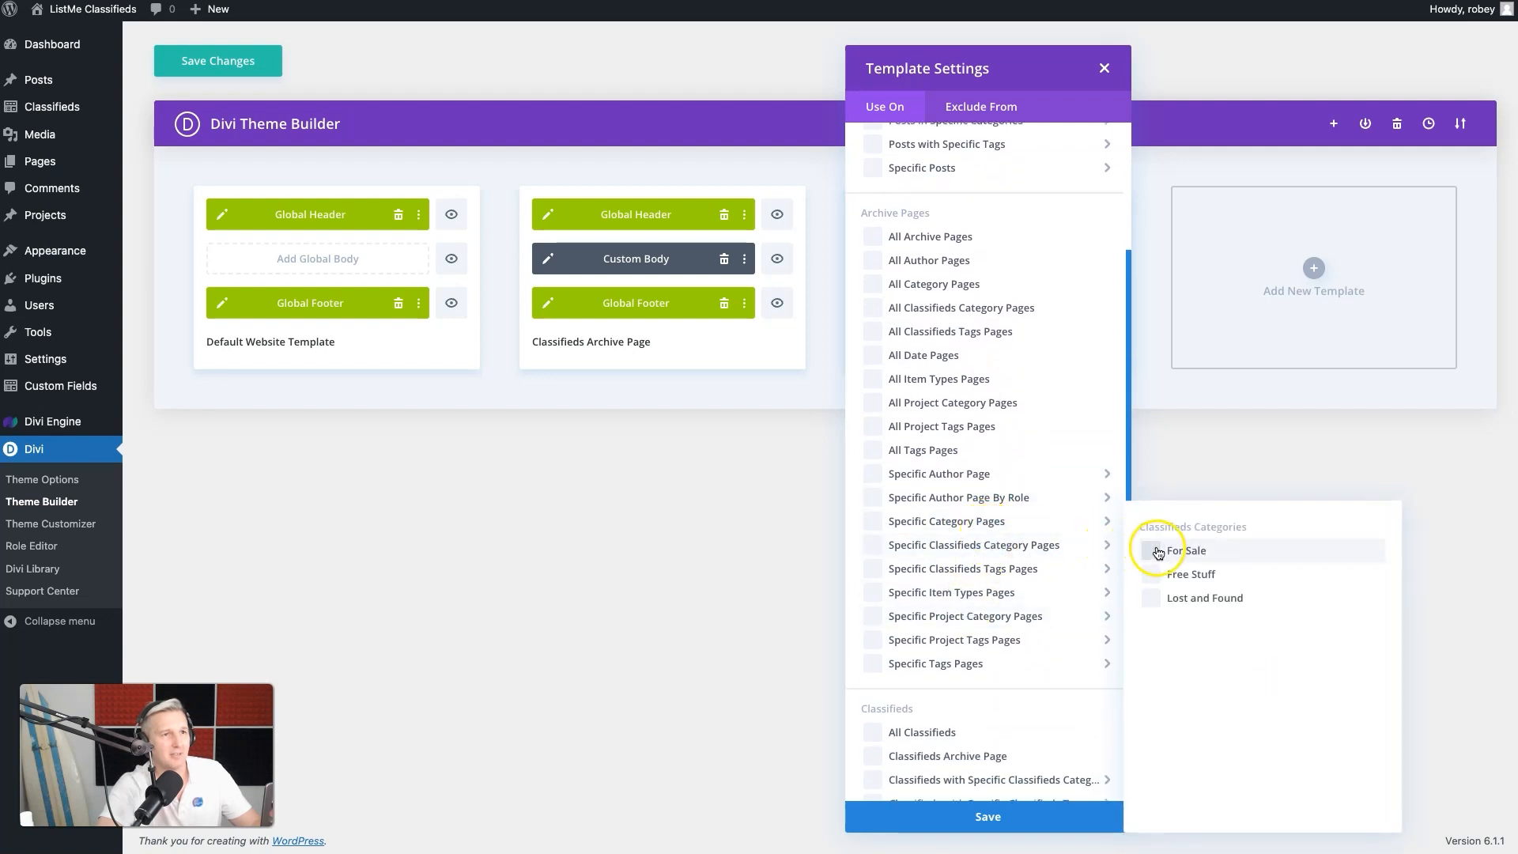
pyautogui.click(1159, 553)
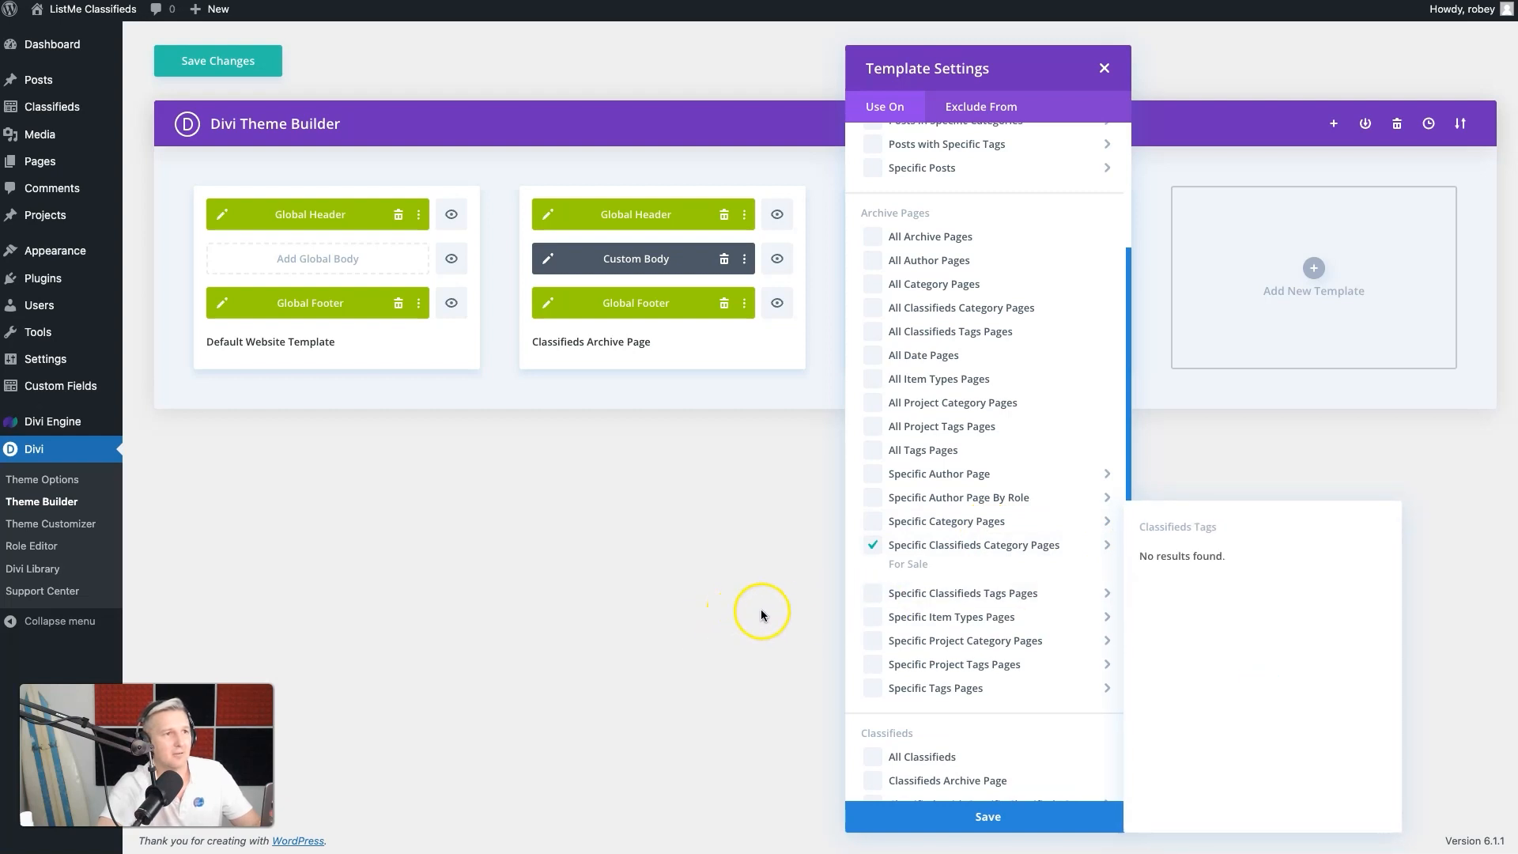
pyautogui.click(935, 820)
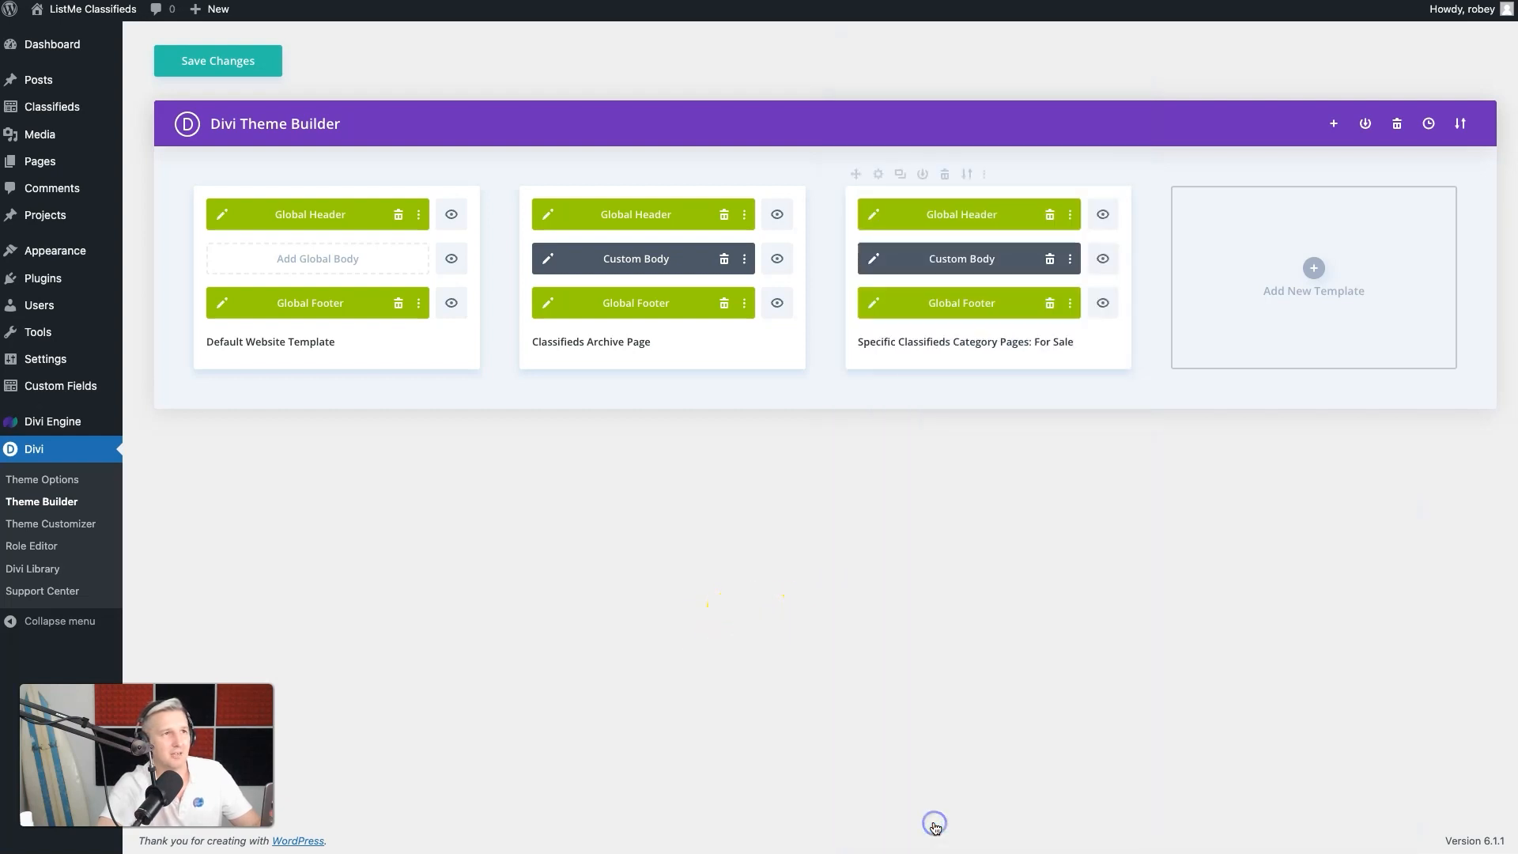
# Step: Open the For Sale template's custom body and change its page heading to "For Sale Classifieds"
pyautogui.click(873, 258)
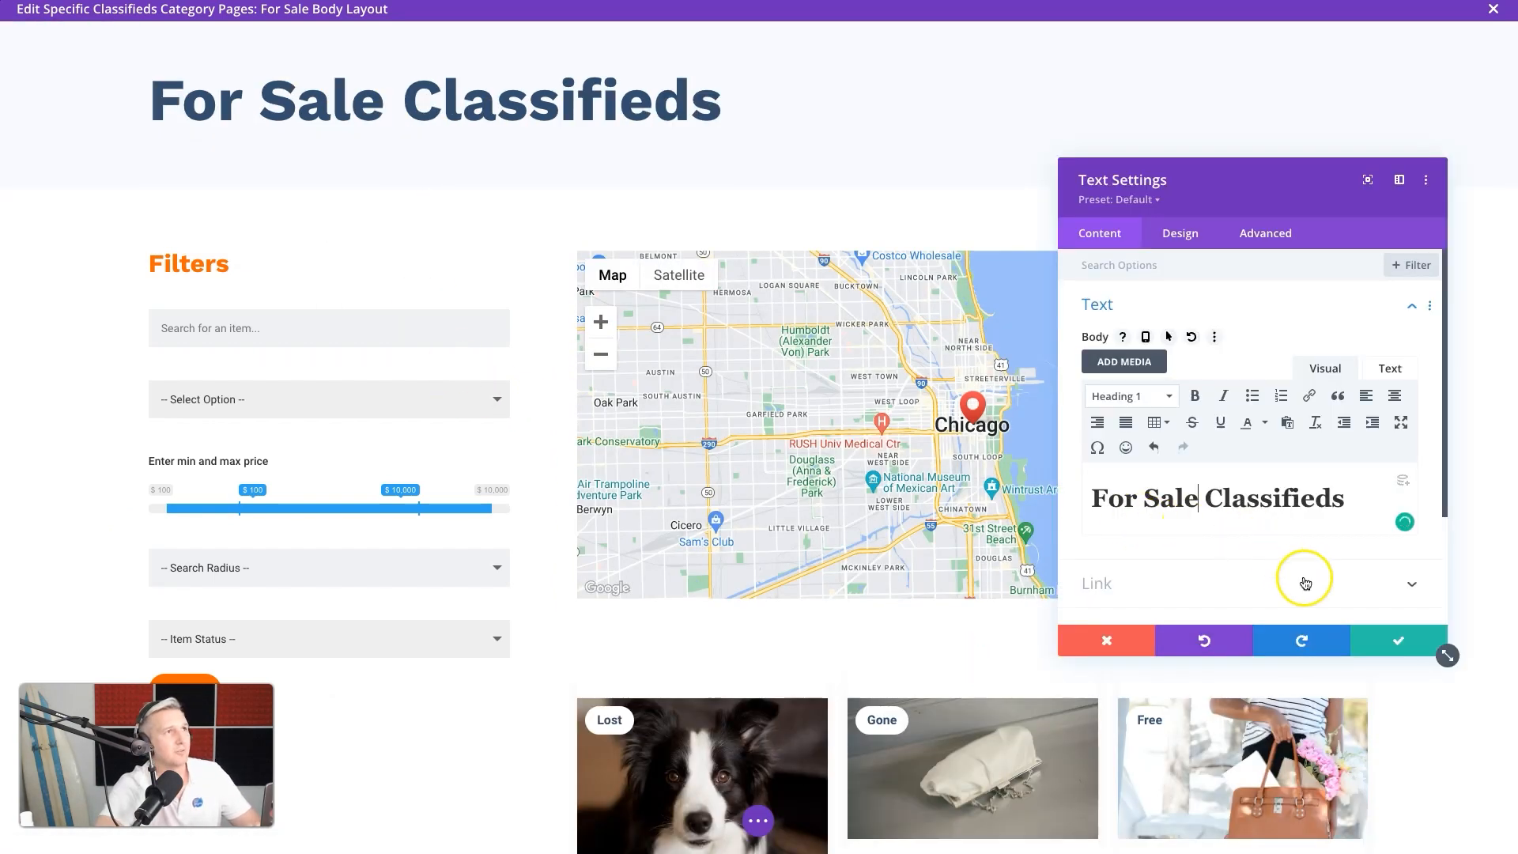
pyautogui.click(1391, 640)
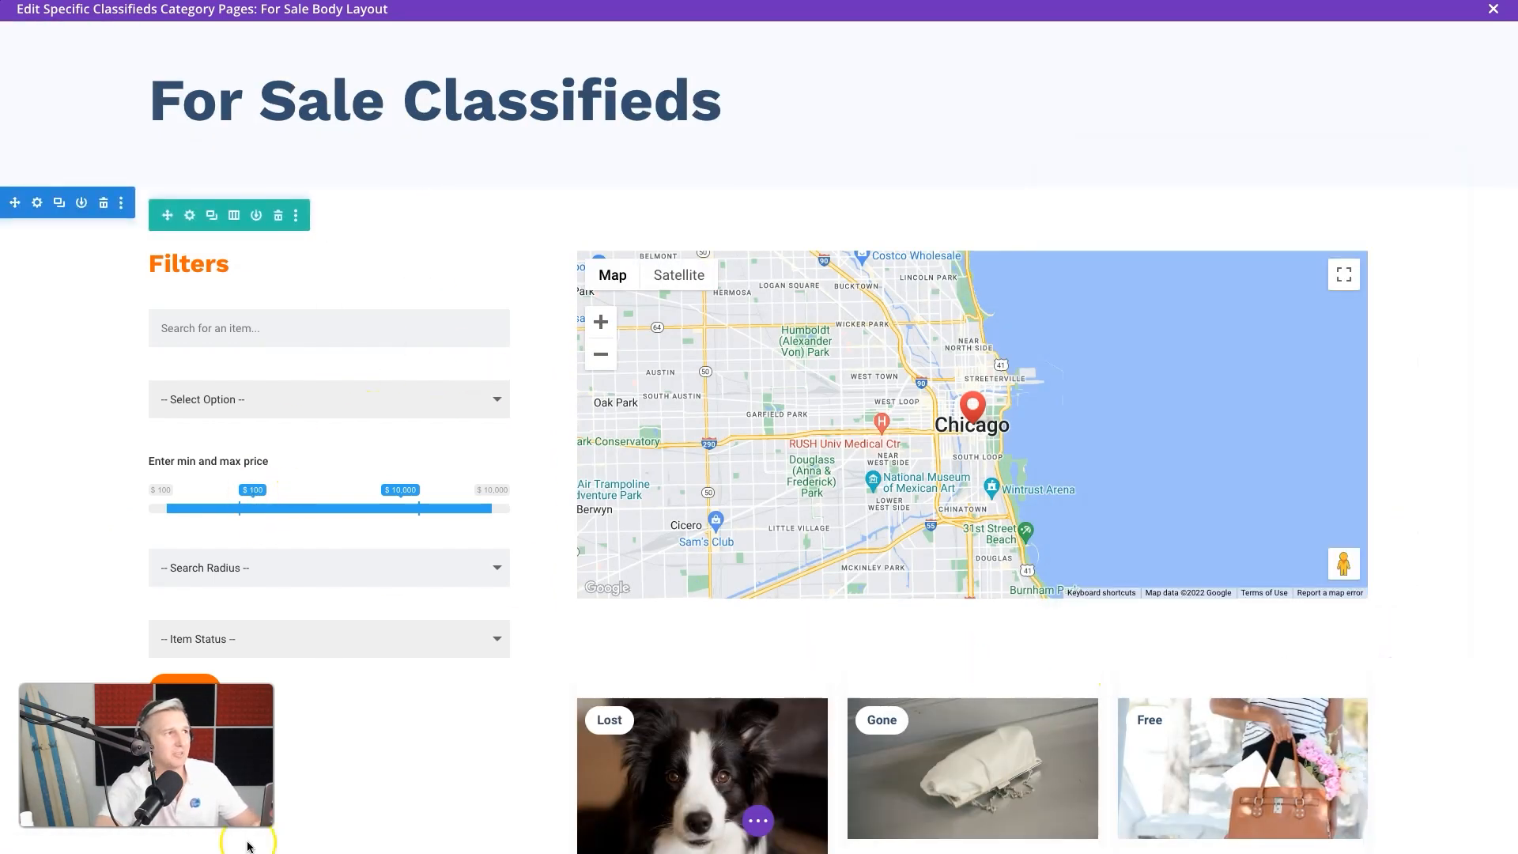
# Step: Set the Map module's CSS class to forsale-map in the For Sale body layout and apply its settings
pyautogui.scroll(-3, 595, 670)
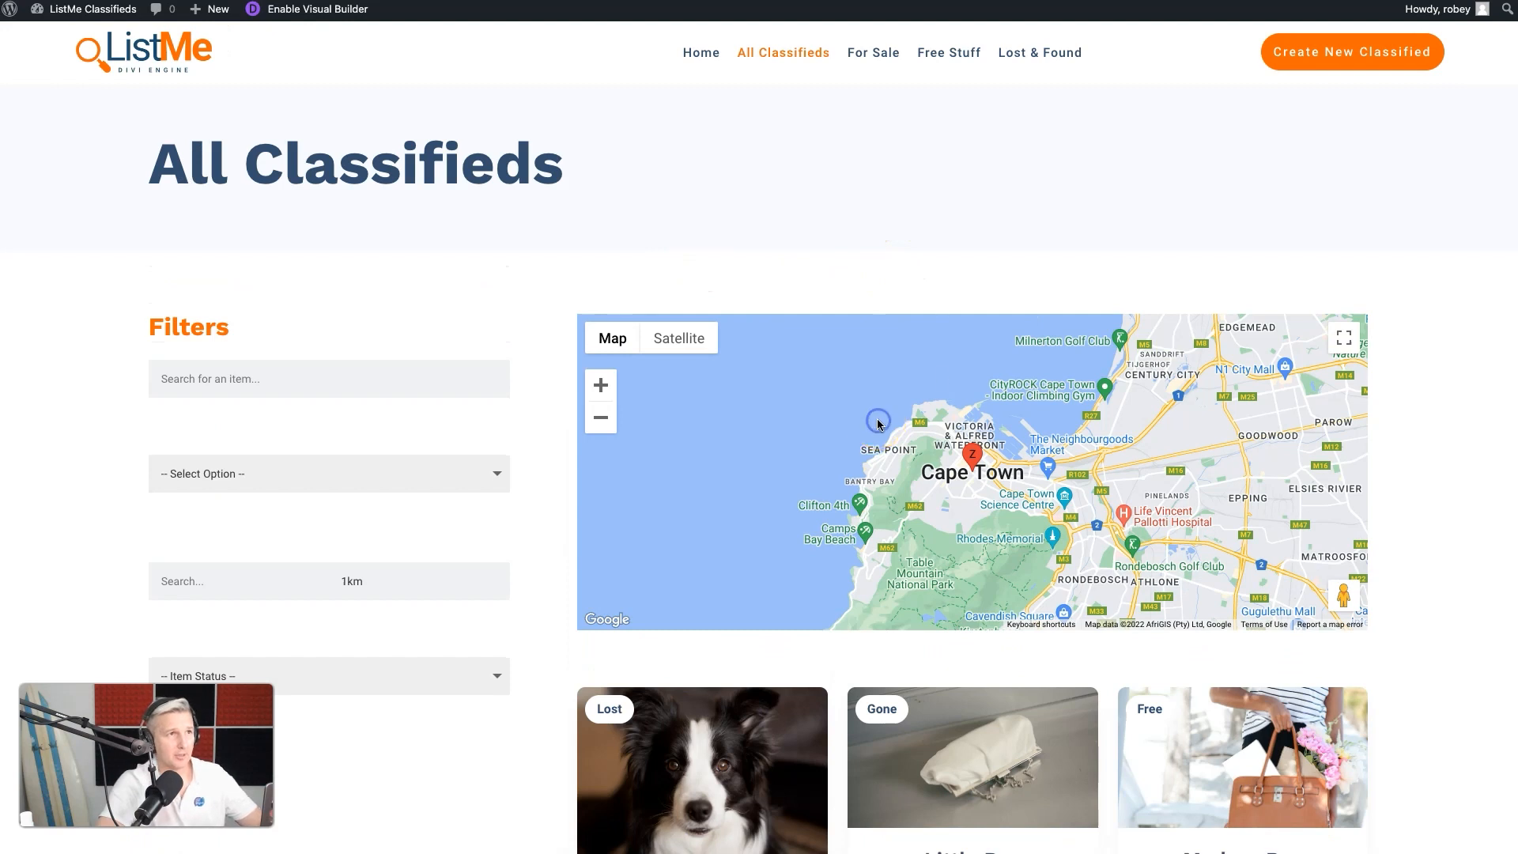
pyautogui.click(821, 1)
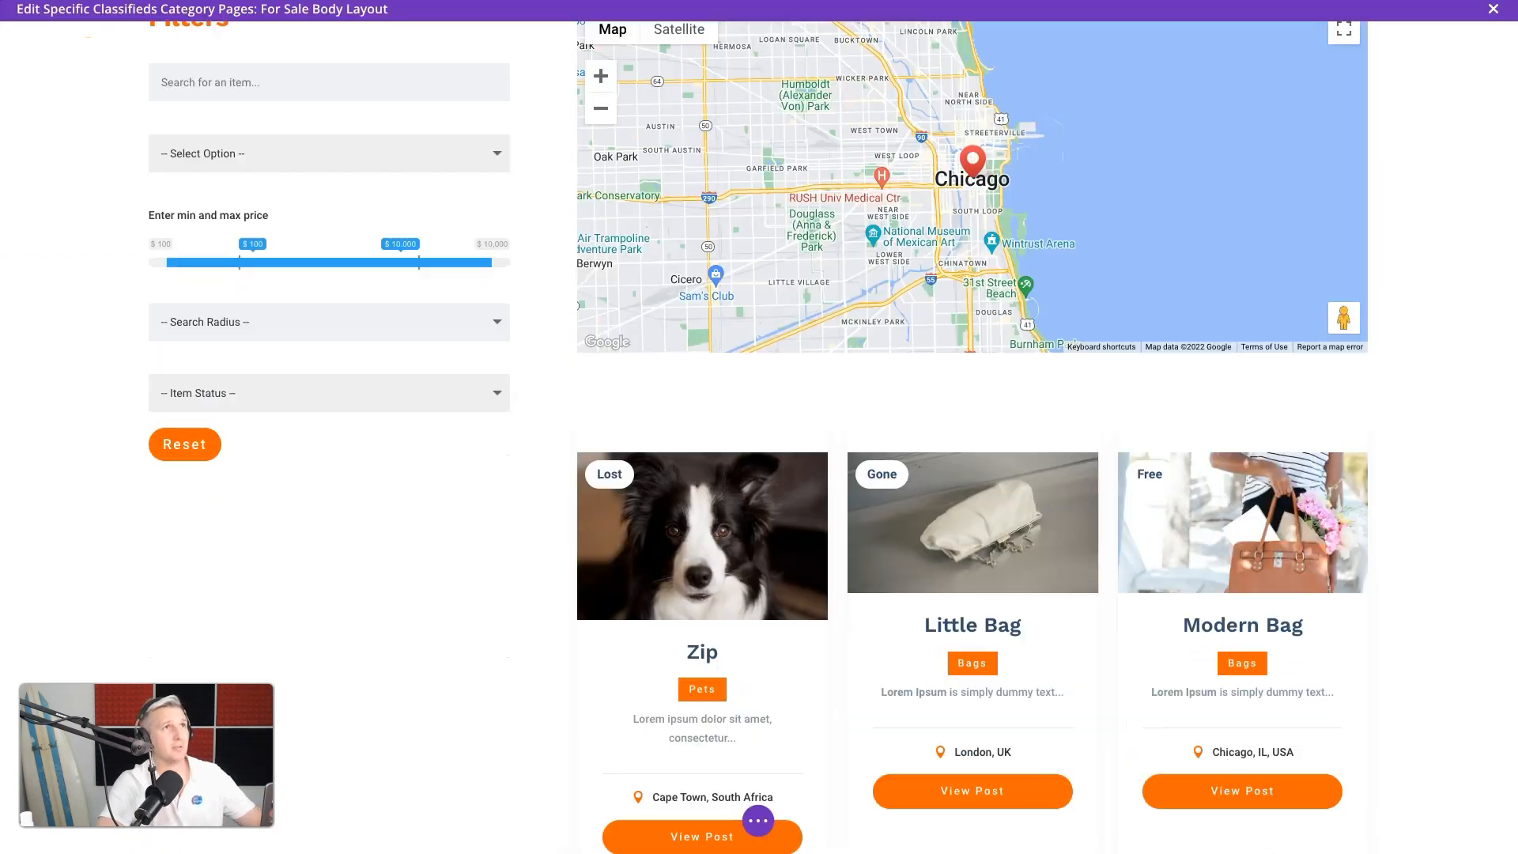
pyautogui.scroll(5, 942, 179)
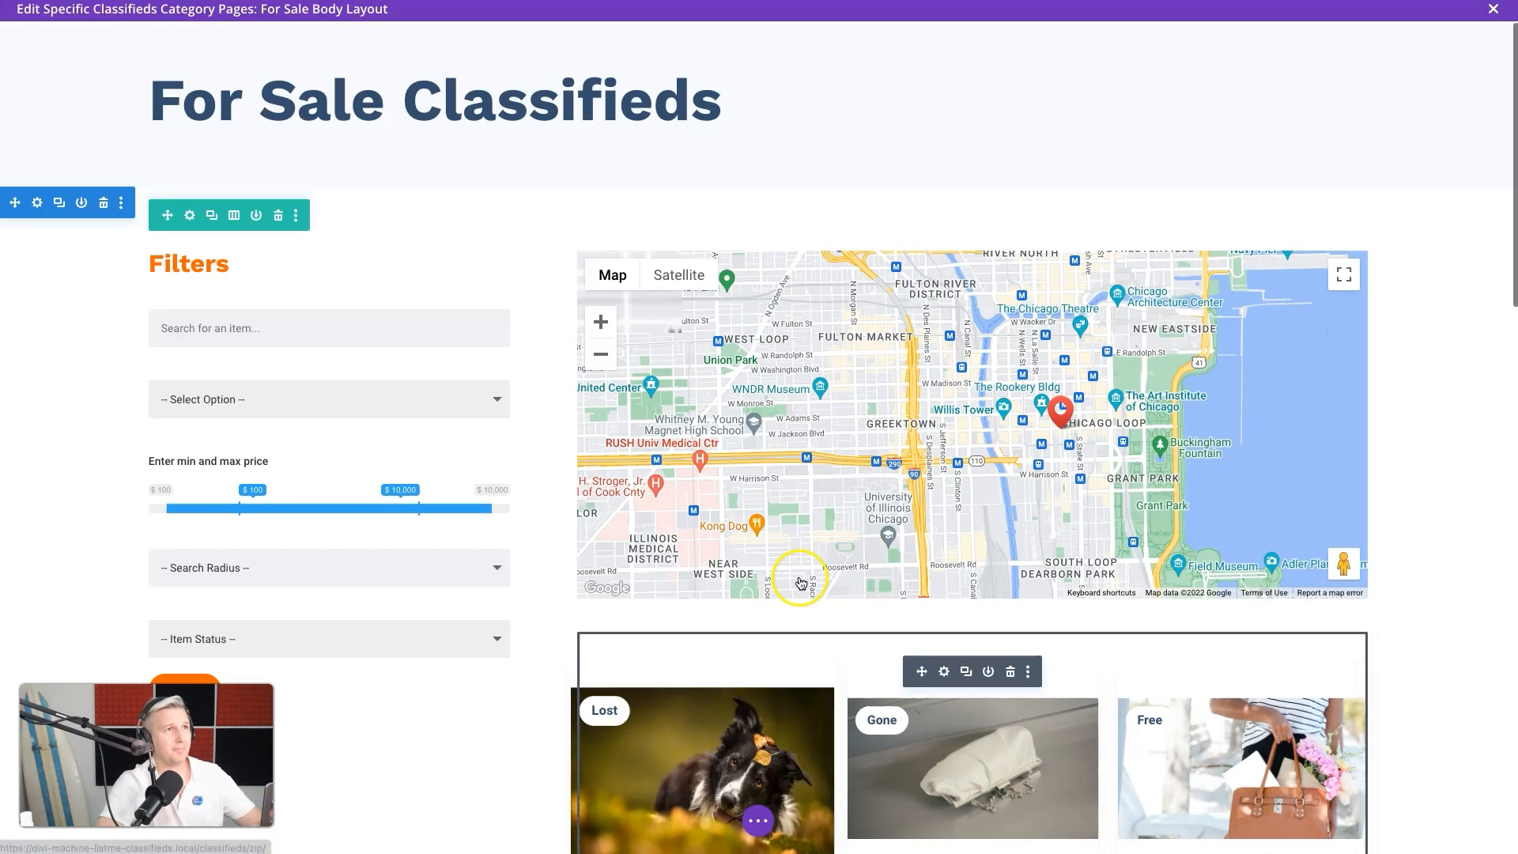
pyautogui.click(943, 296)
pyautogui.click(1257, 237)
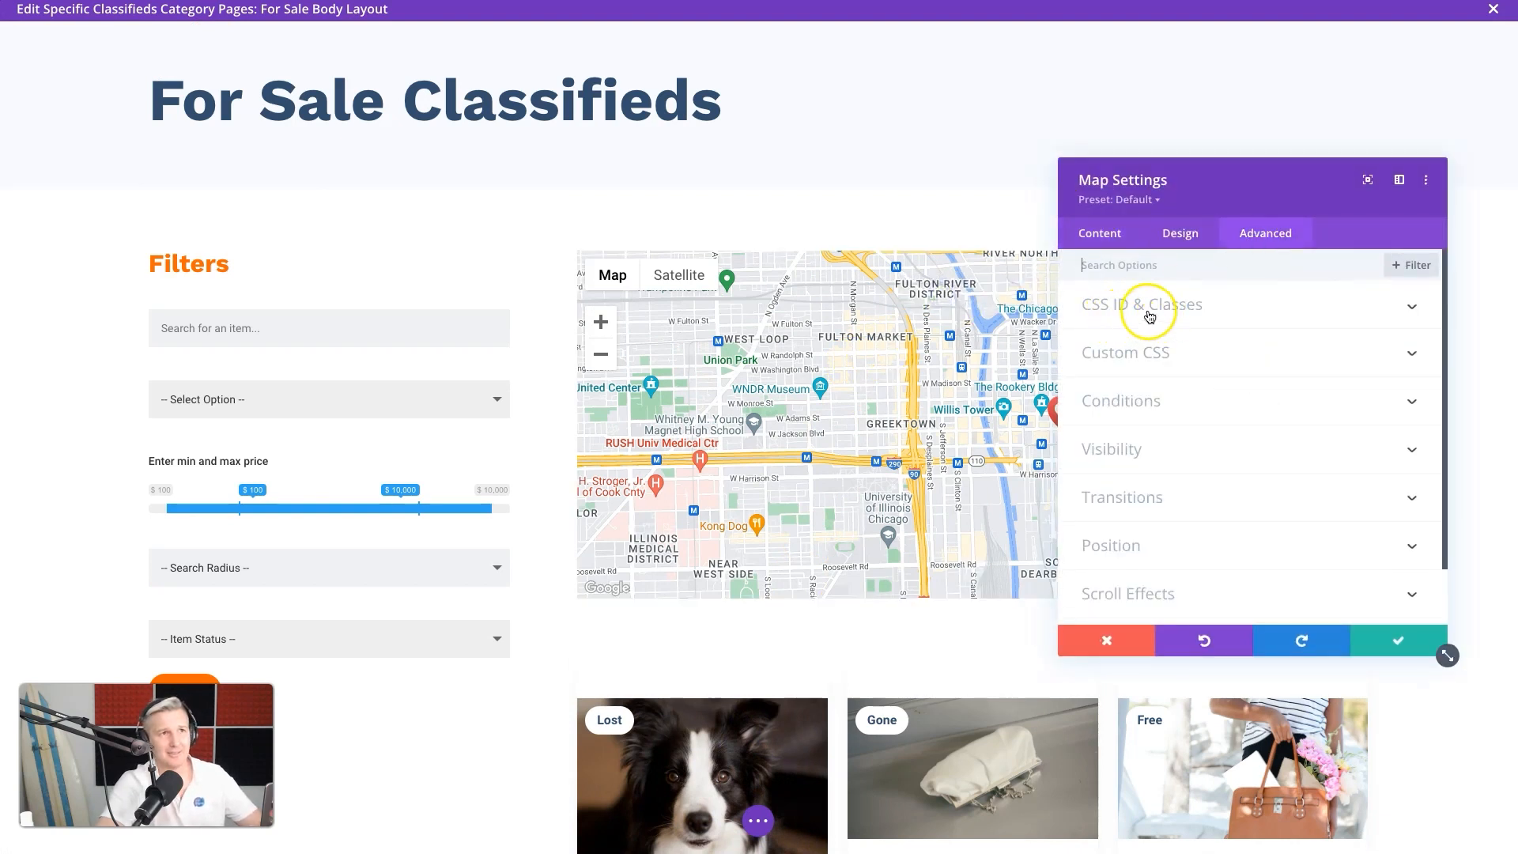
pyautogui.click(1154, 315)
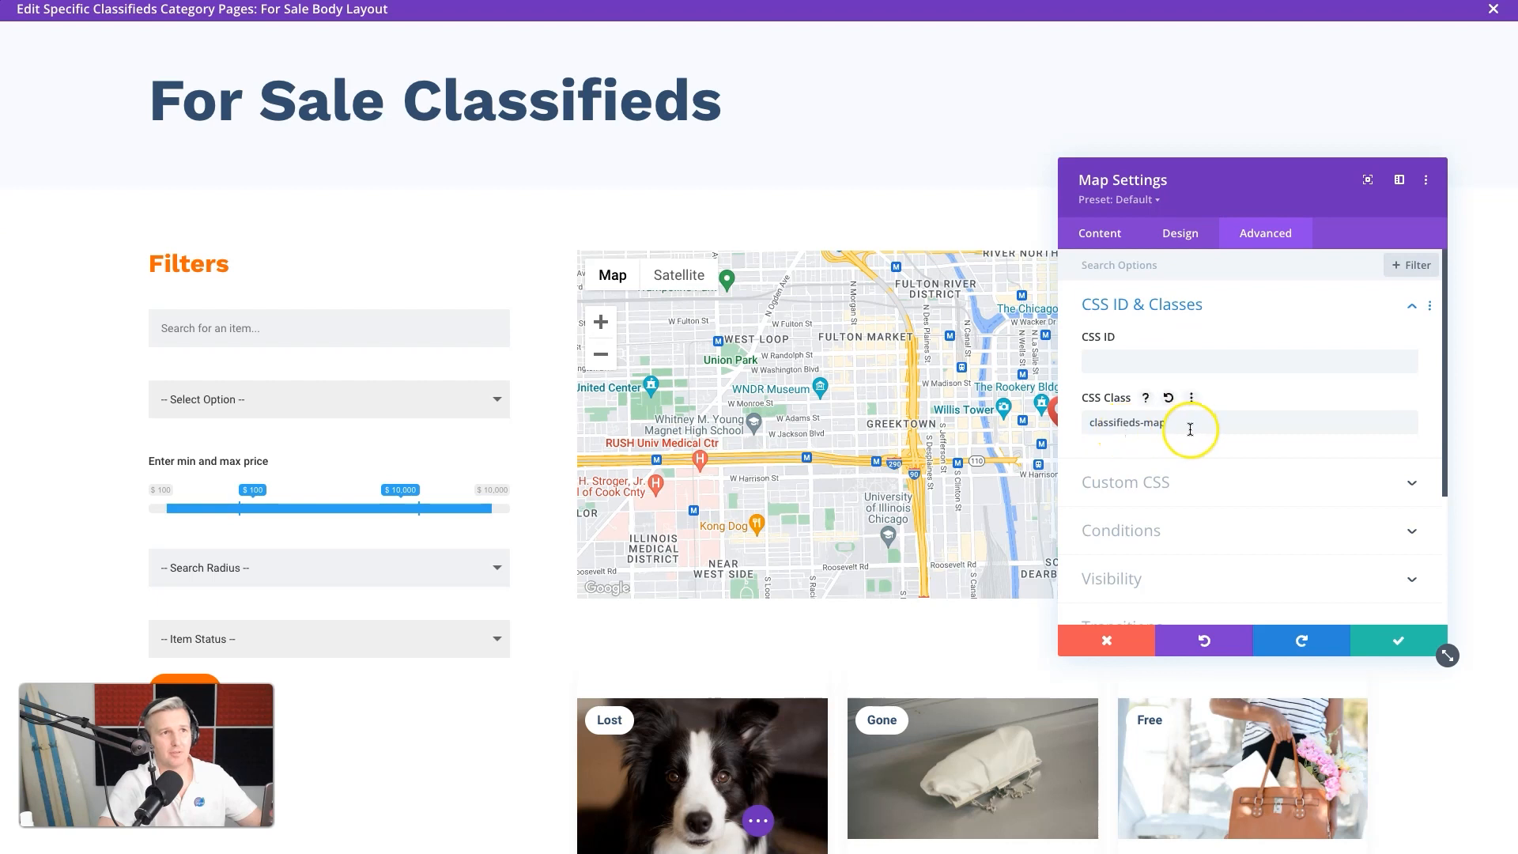
pyautogui.click(1109, 426)
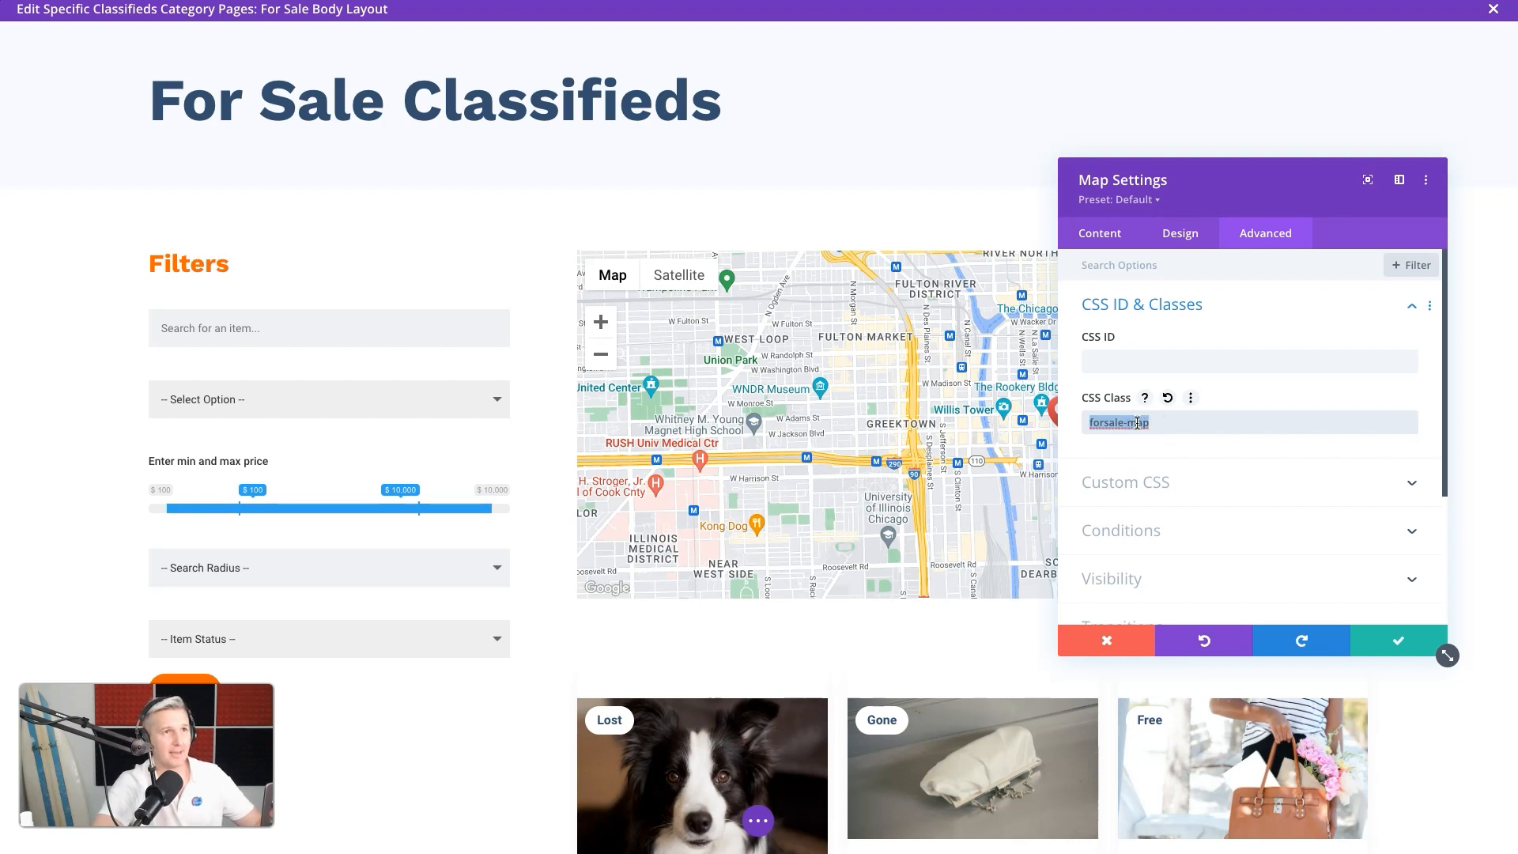
pyautogui.click(1392, 638)
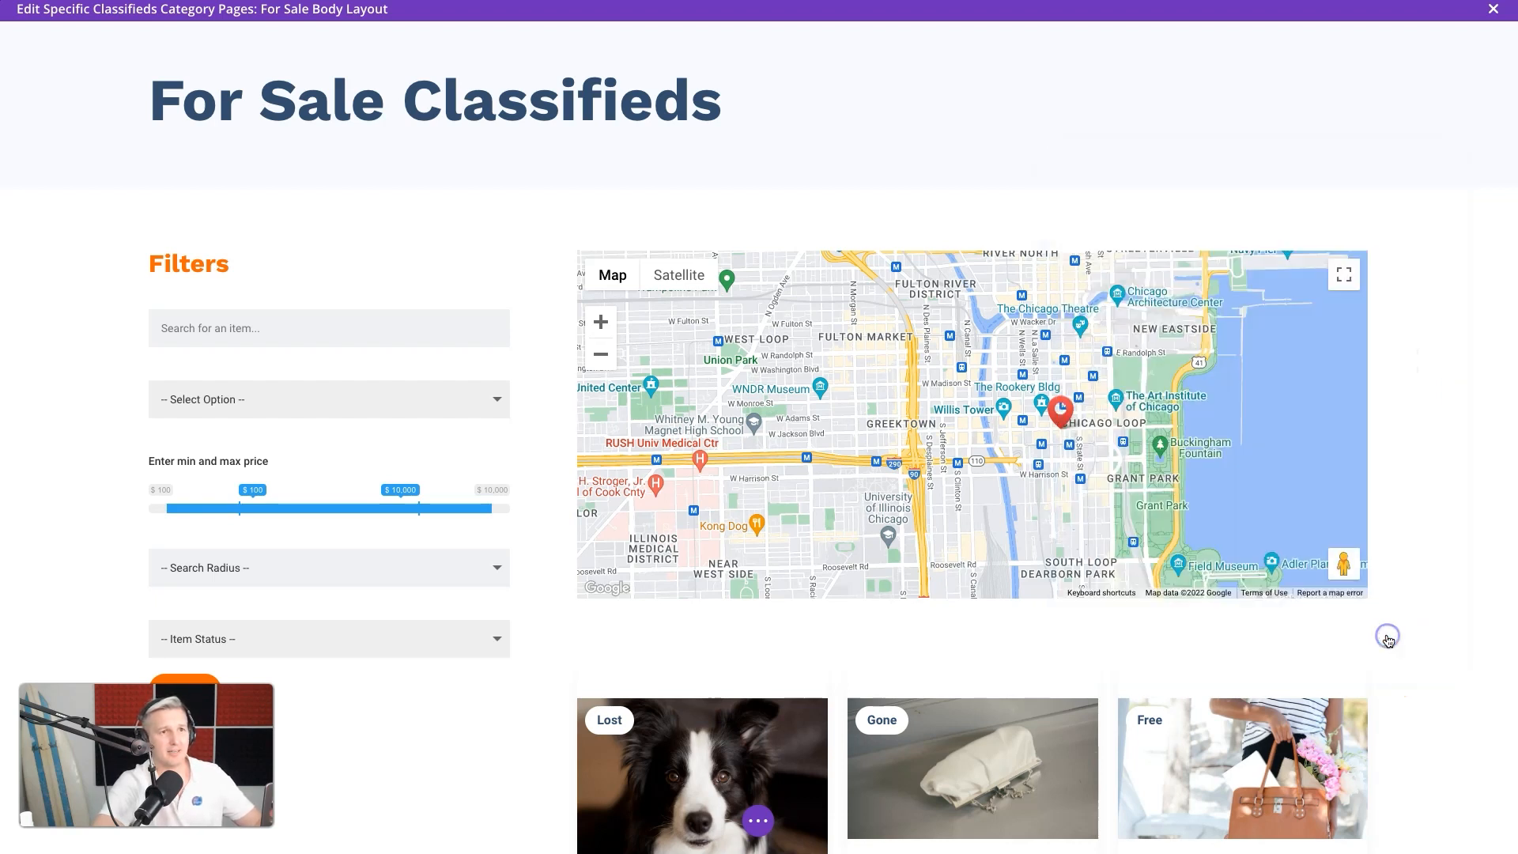
# Step: Set the Archive Loop module's map selector to .forsale-map and apply the module settings
pyautogui.scroll(-5, 1071, 698)
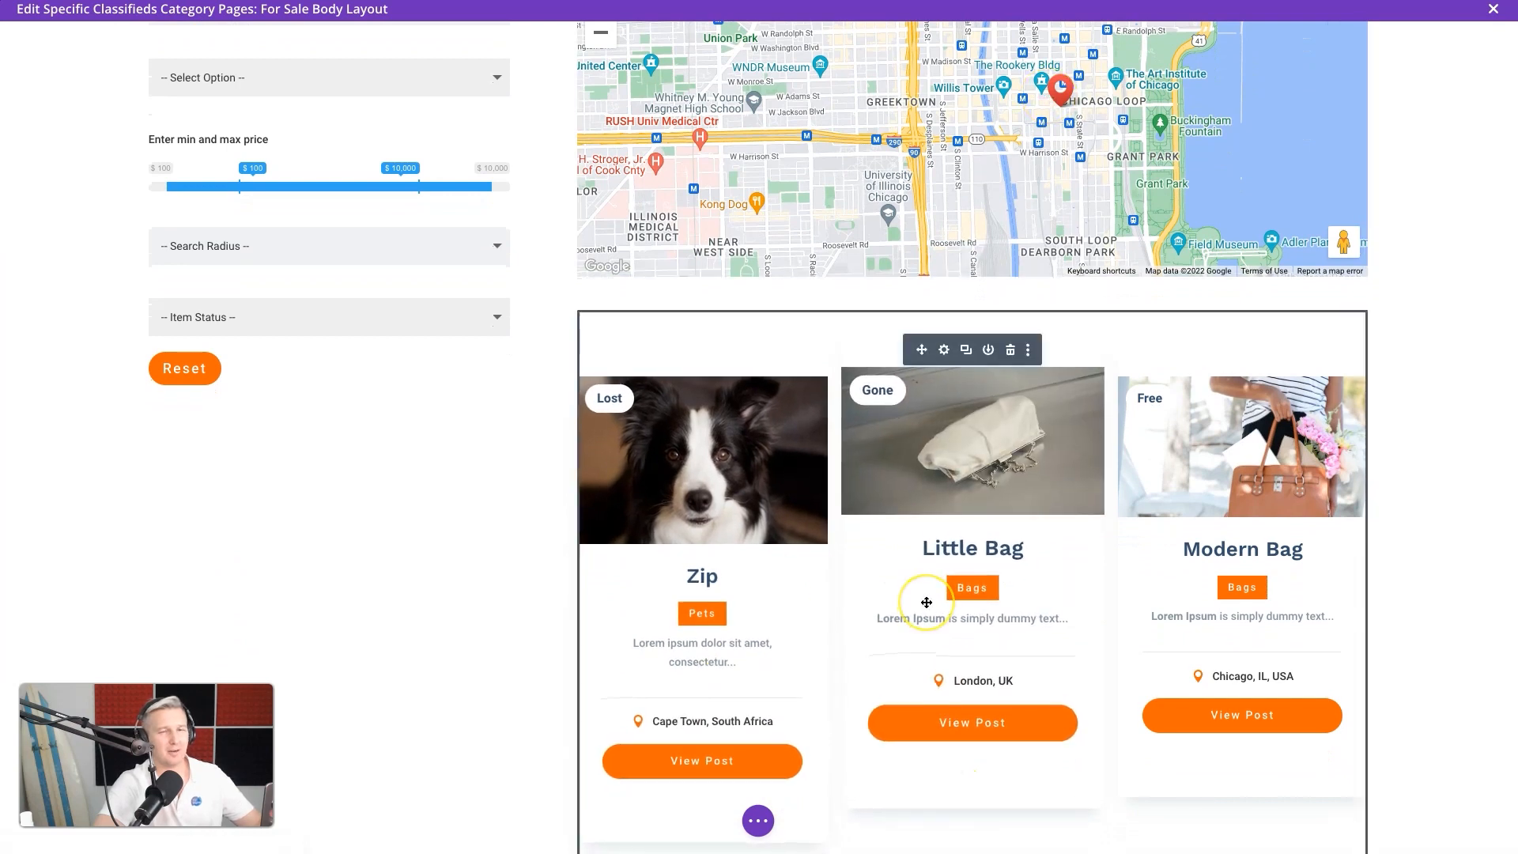
pyautogui.click(944, 350)
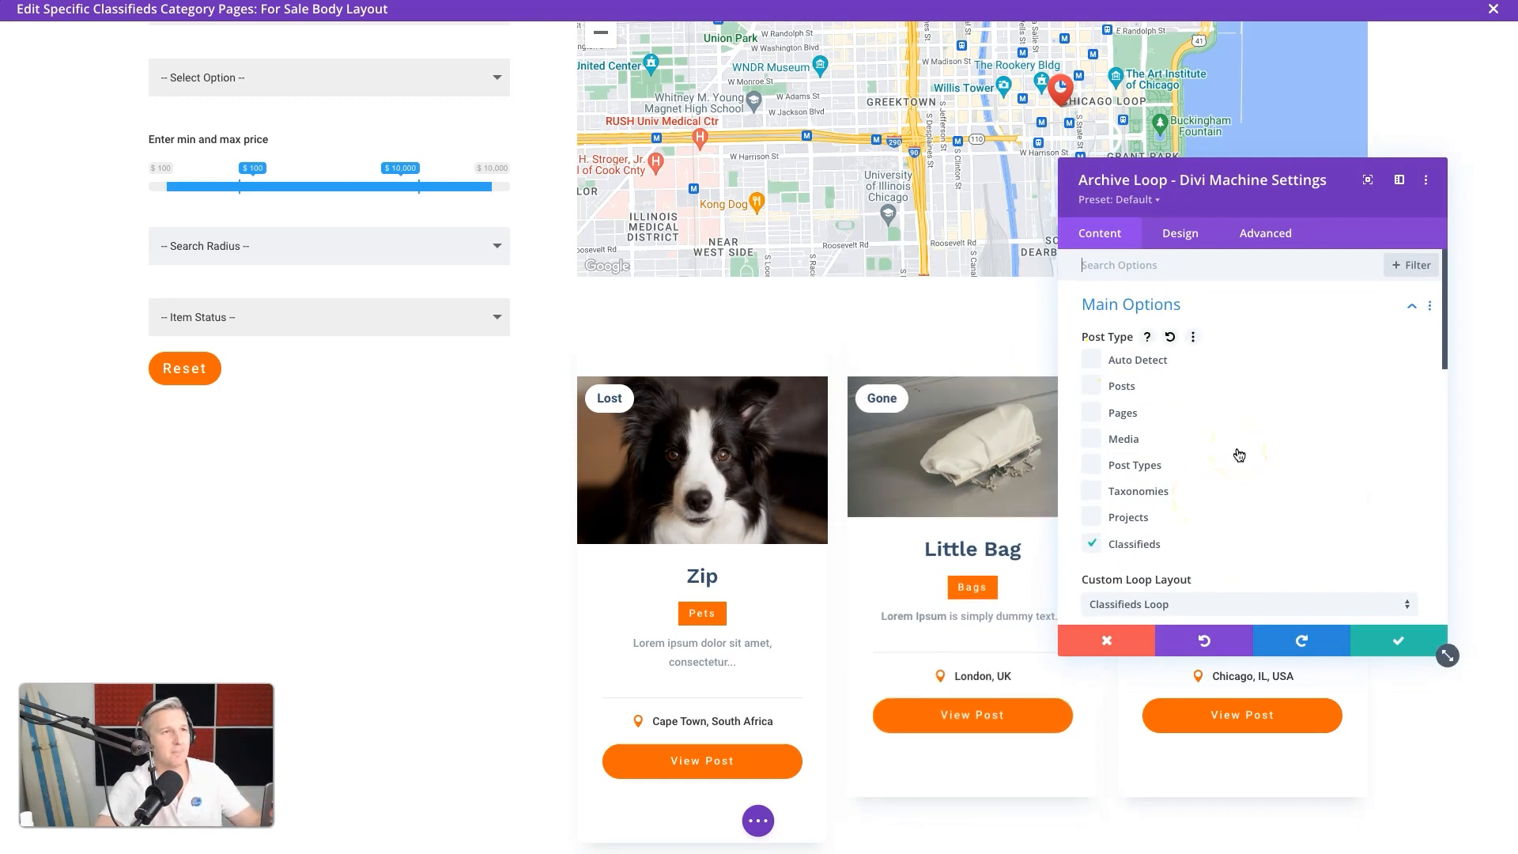
pyautogui.scroll(-4, 1239, 455)
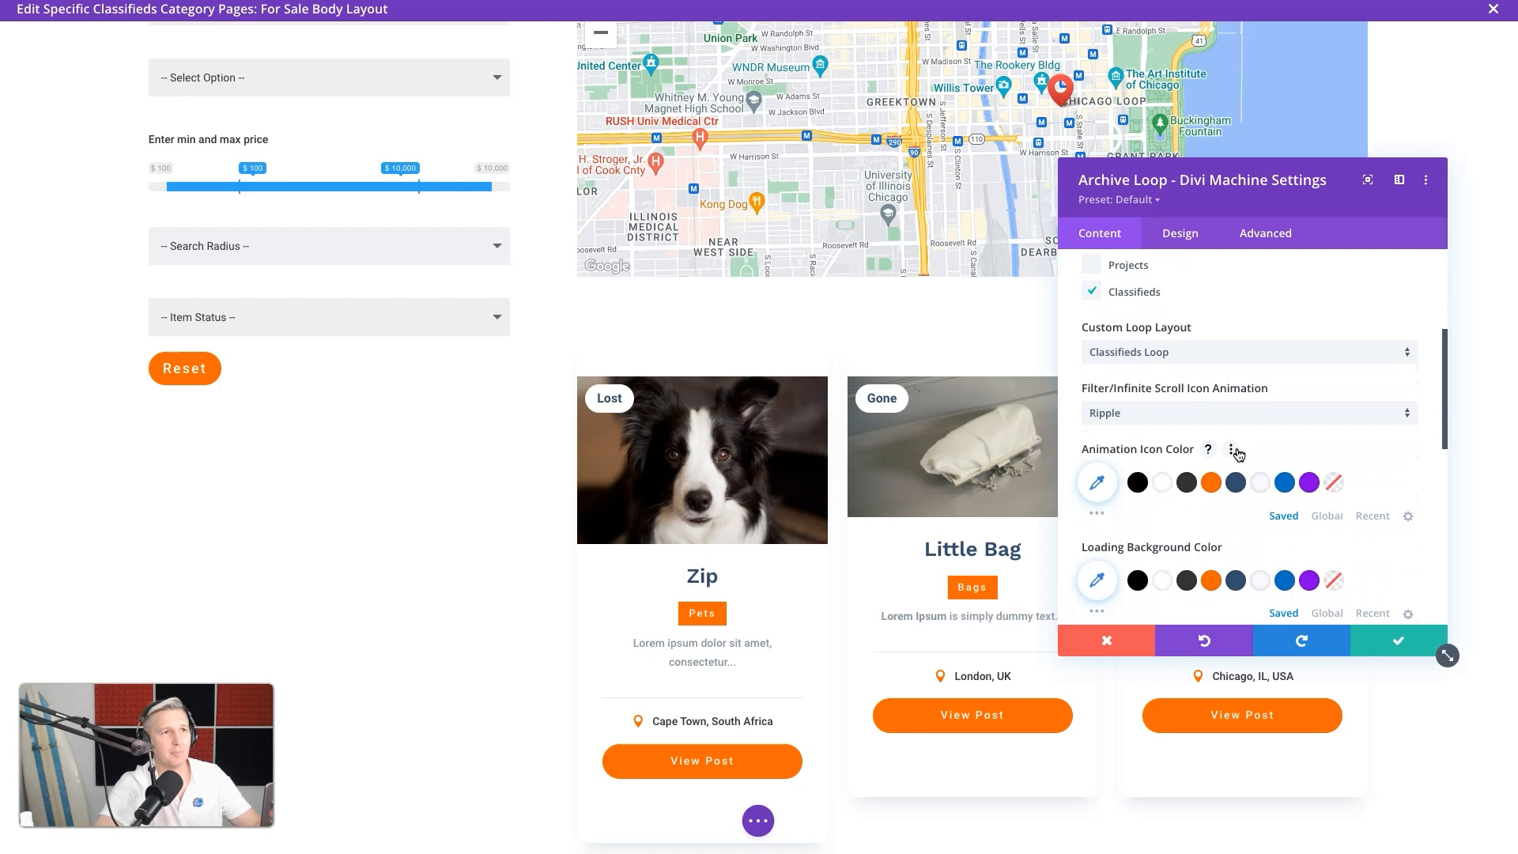
pyautogui.scroll(4, 1238, 455)
pyautogui.scroll(-5, 1239, 454)
pyautogui.scroll(-3, 1229, 457)
pyautogui.scroll(-2, 1202, 452)
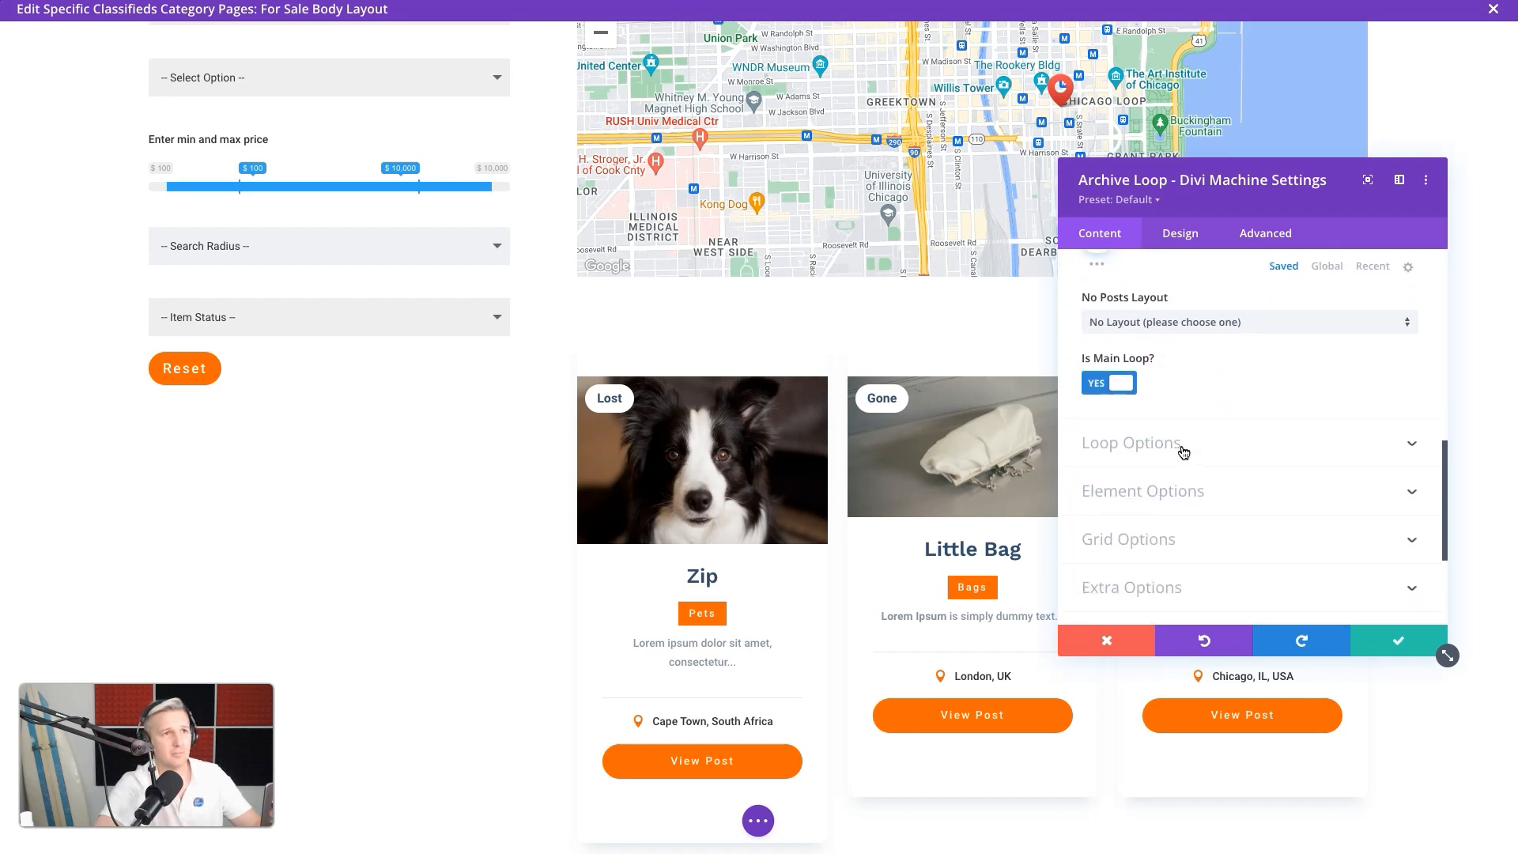
pyautogui.click(1175, 481)
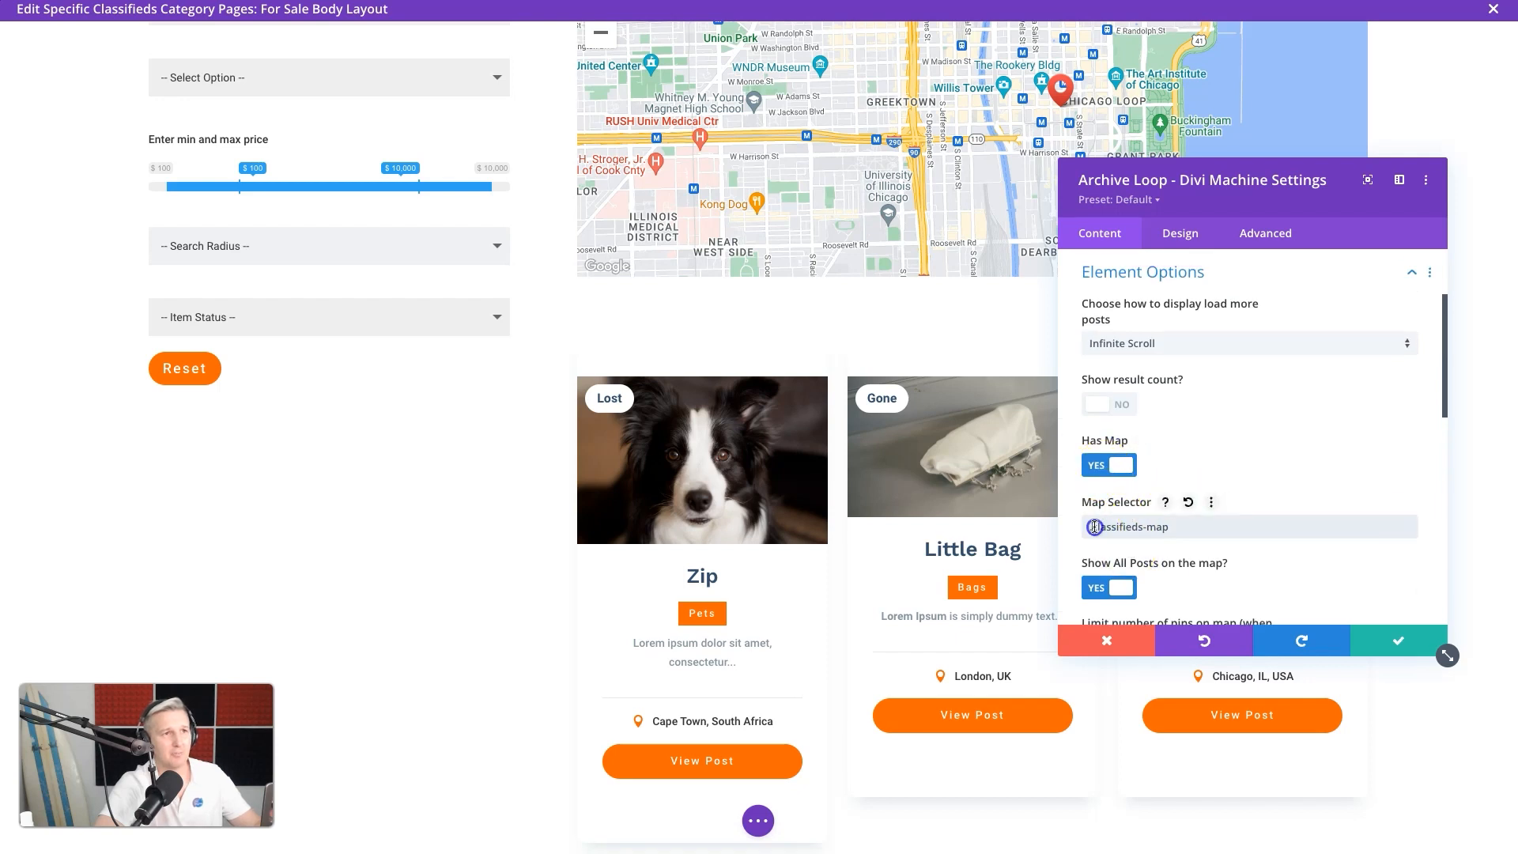
pyautogui.moveTo(1095, 527); pyautogui.dragTo(1228, 528)
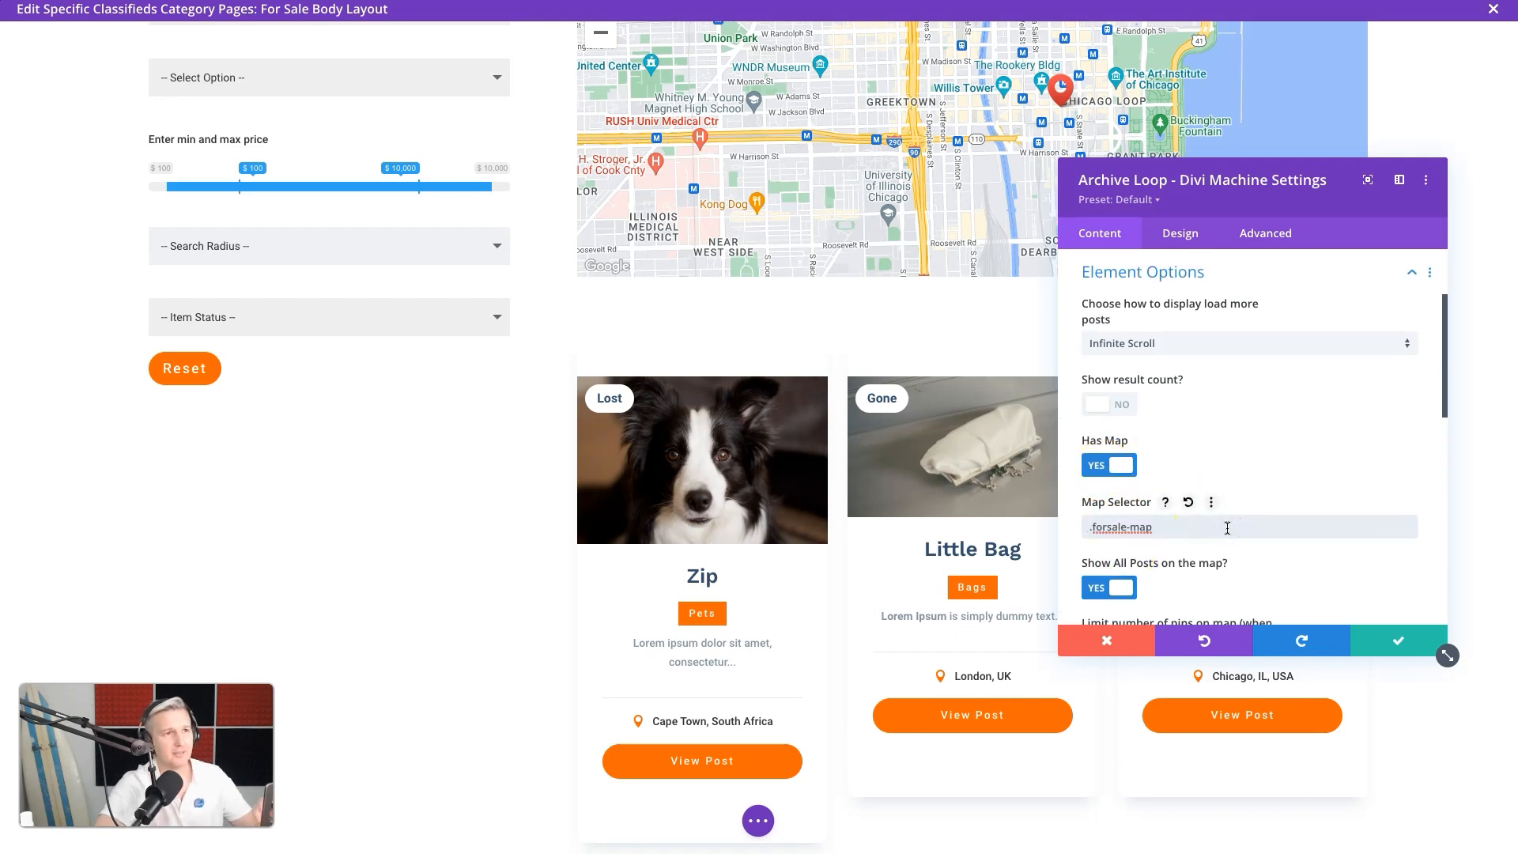
pyautogui.click(1320, 452)
pyautogui.scroll(-2, 1320, 445)
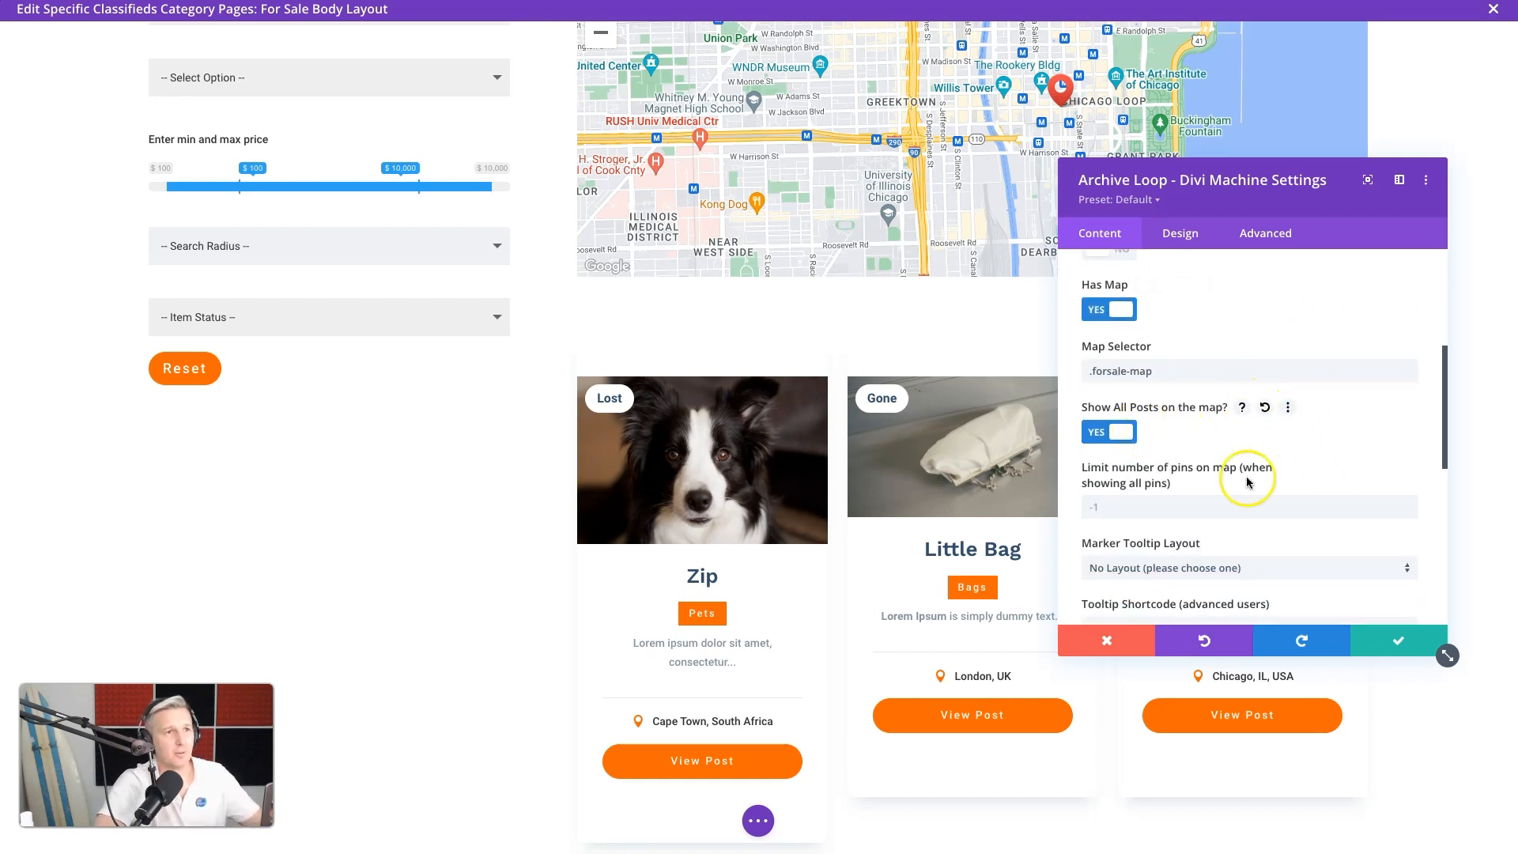
pyautogui.click(1387, 640)
# Step: Disable conditional logic for the Item Price filter in the Filter Posts module and apply the item settings
pyautogui.scroll(4, 308, 340)
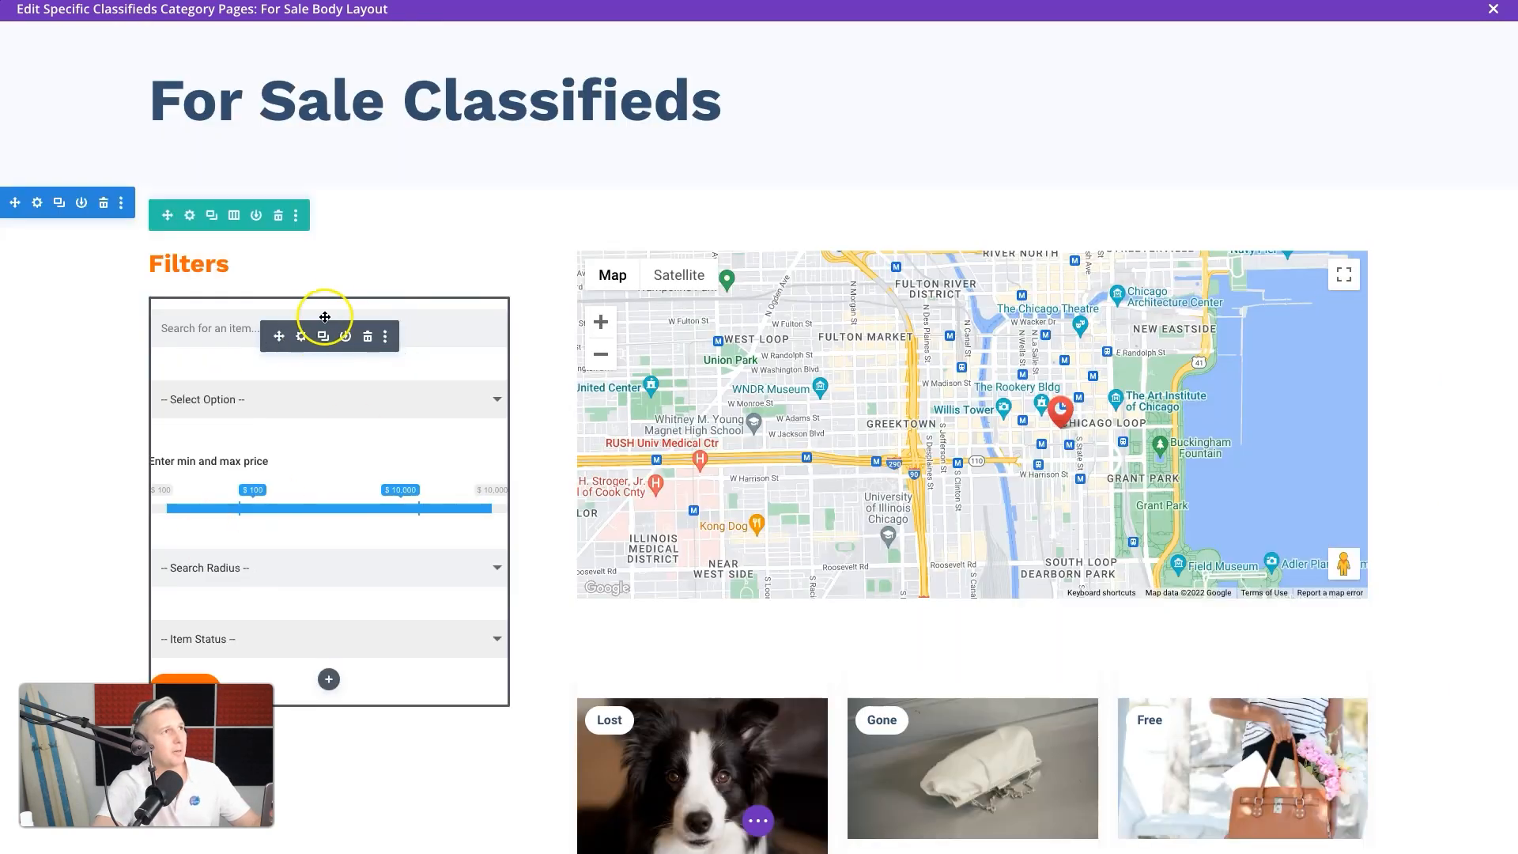
pyautogui.click(301, 336)
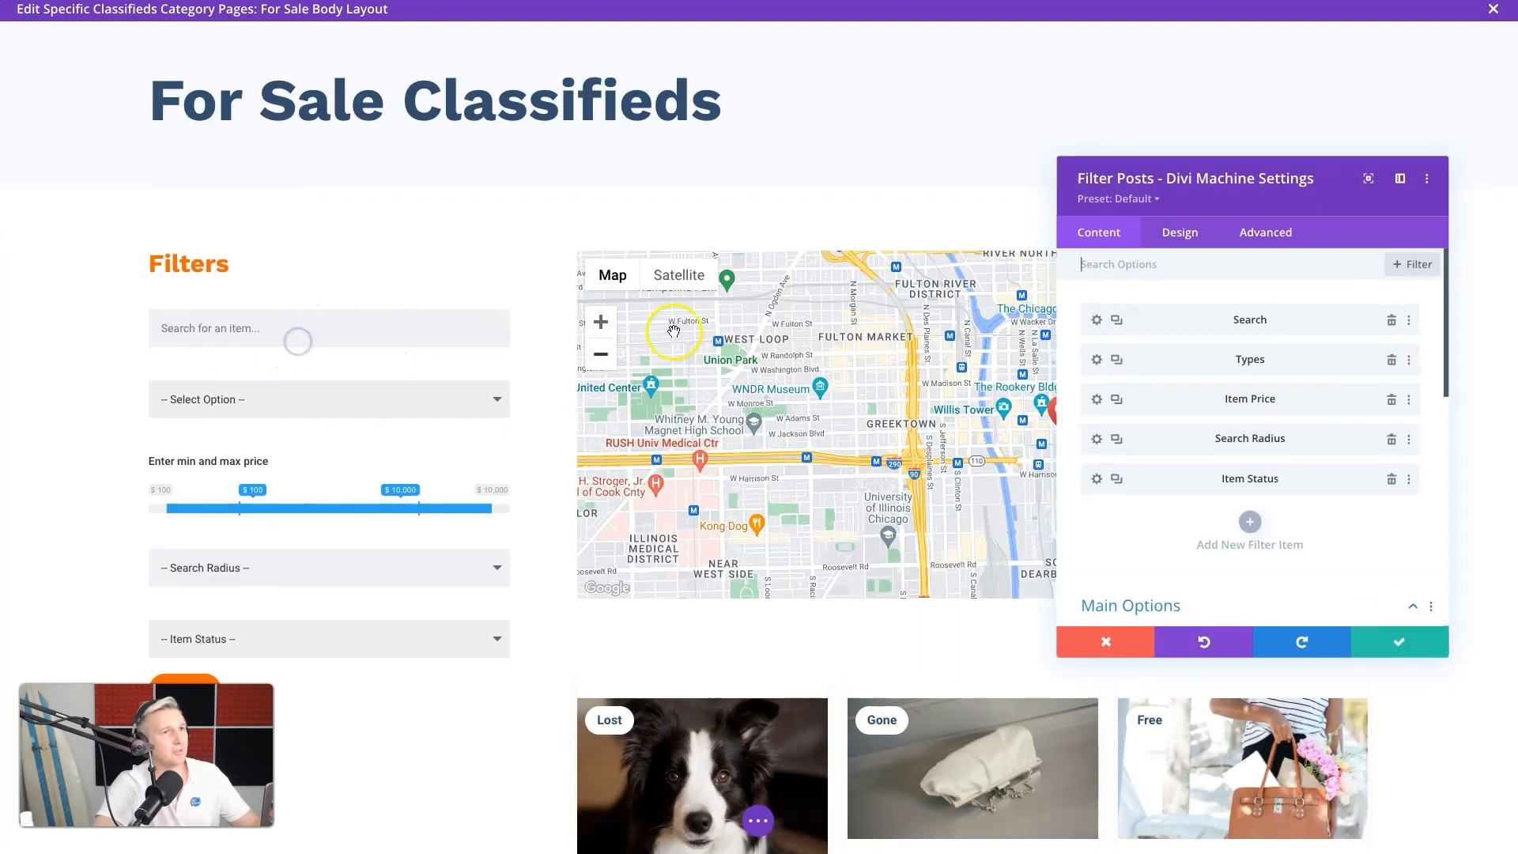
pyautogui.click(1100, 405)
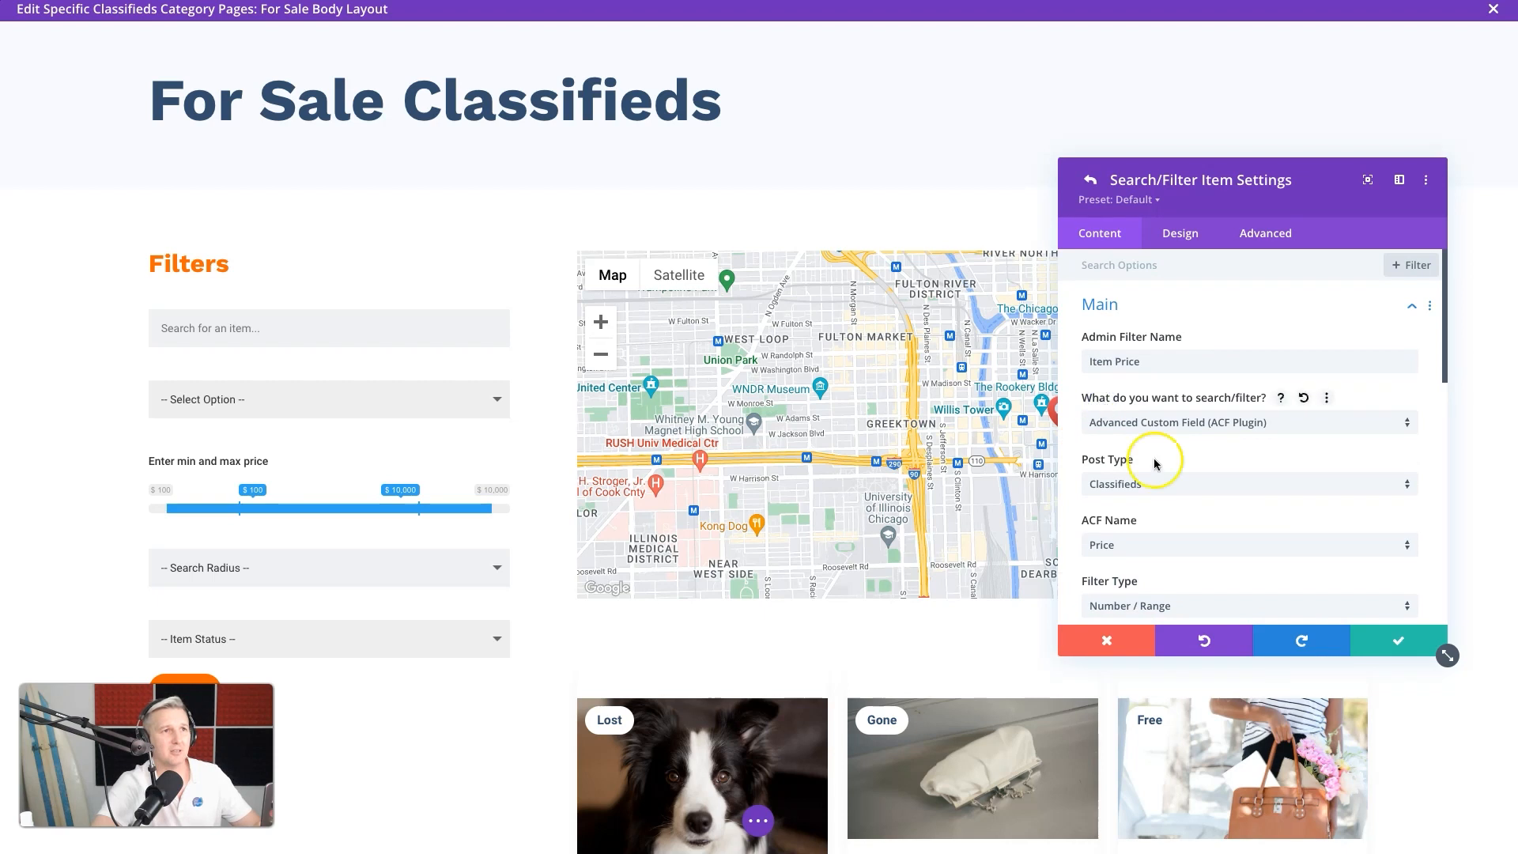
pyautogui.scroll(-3, 1217, 563)
pyautogui.scroll(-10, 1253, 449)
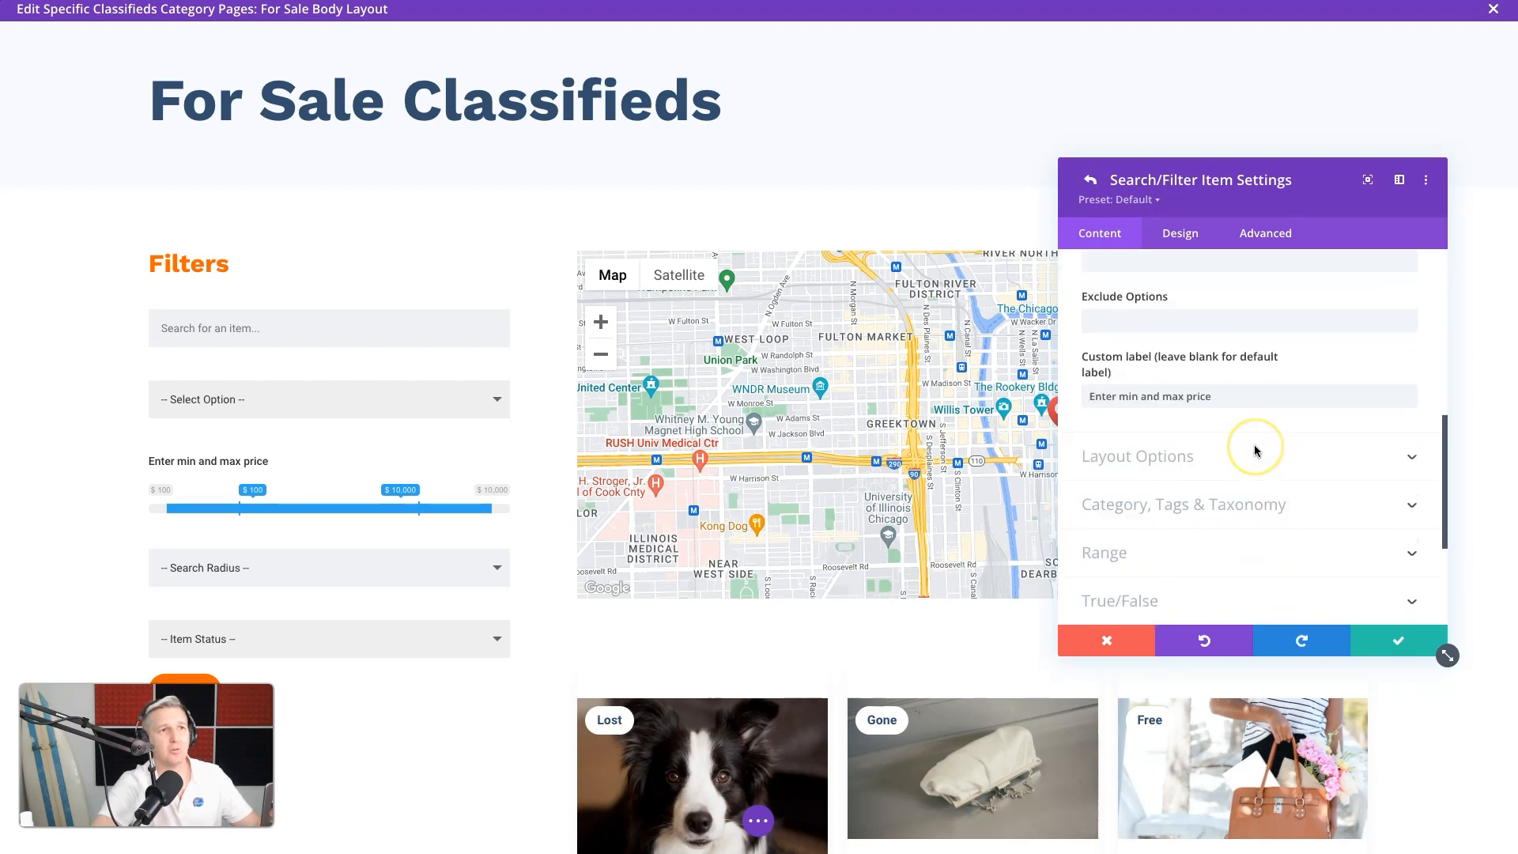
pyautogui.click(1249, 451)
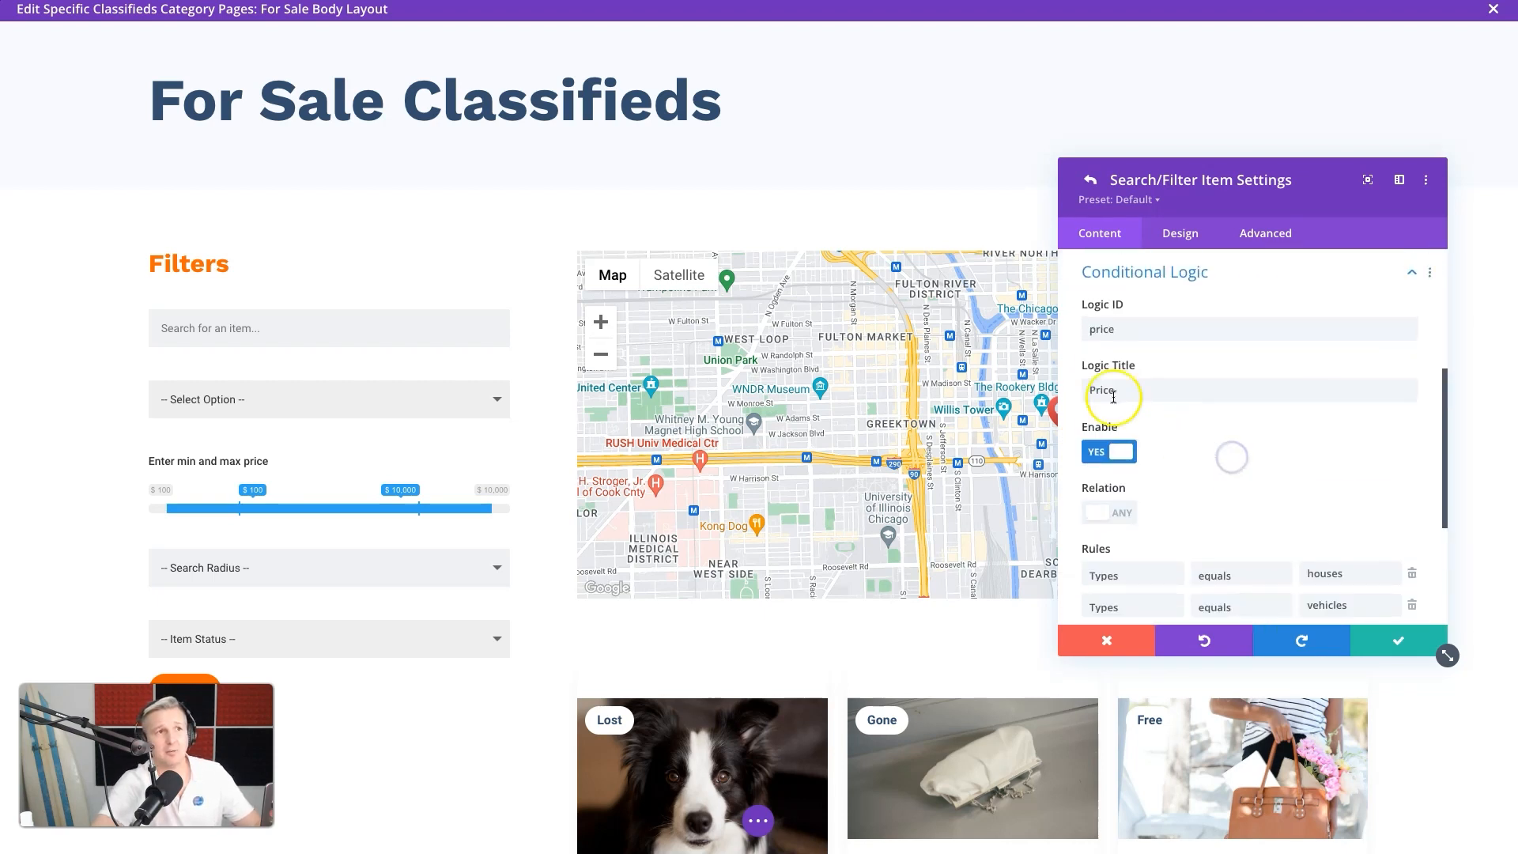
pyautogui.click(1111, 452)
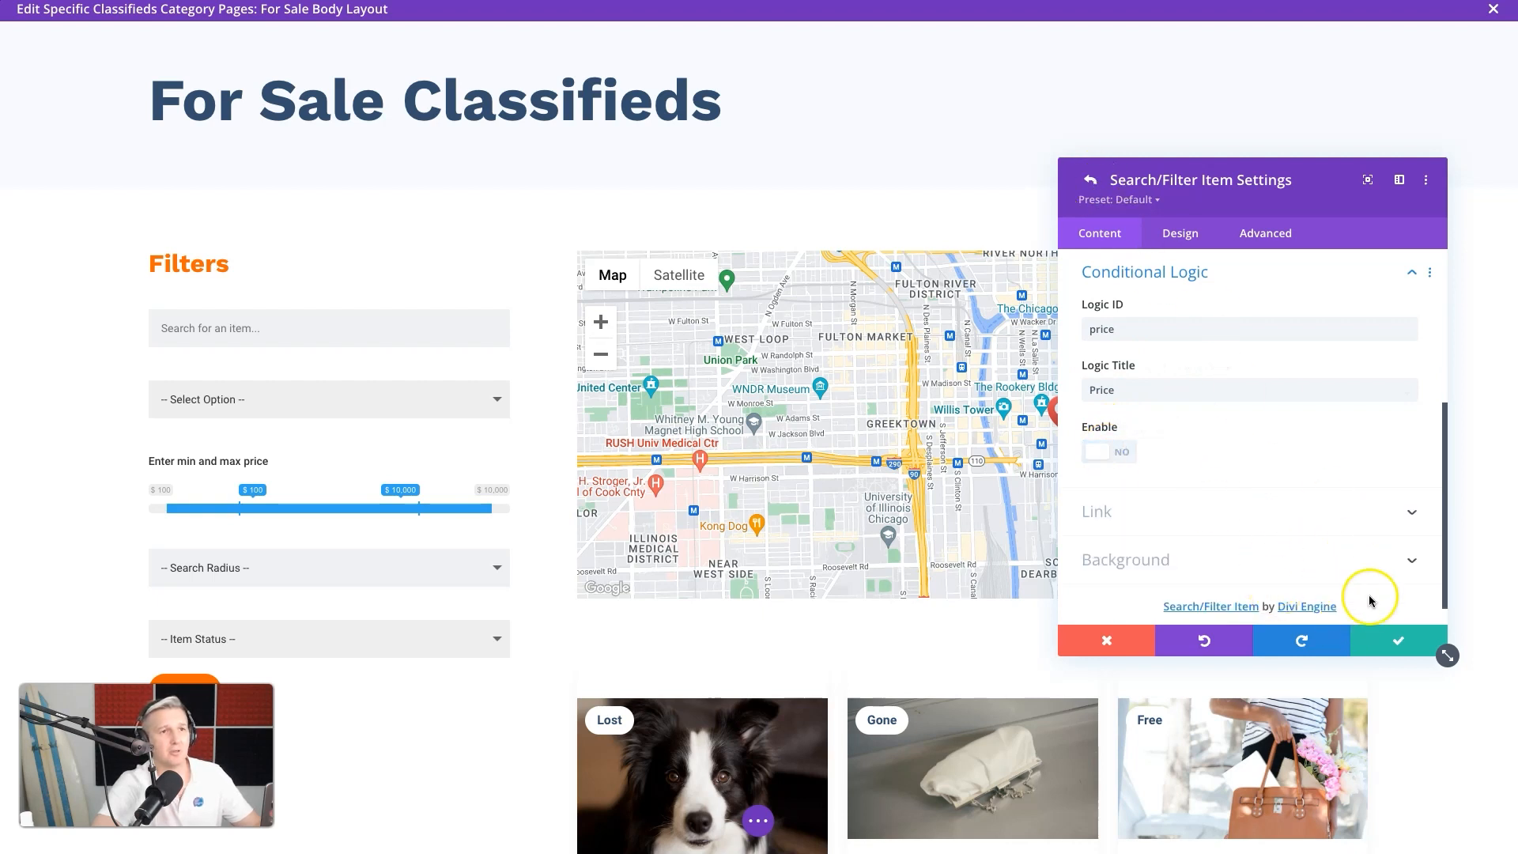
pyautogui.click(1398, 641)
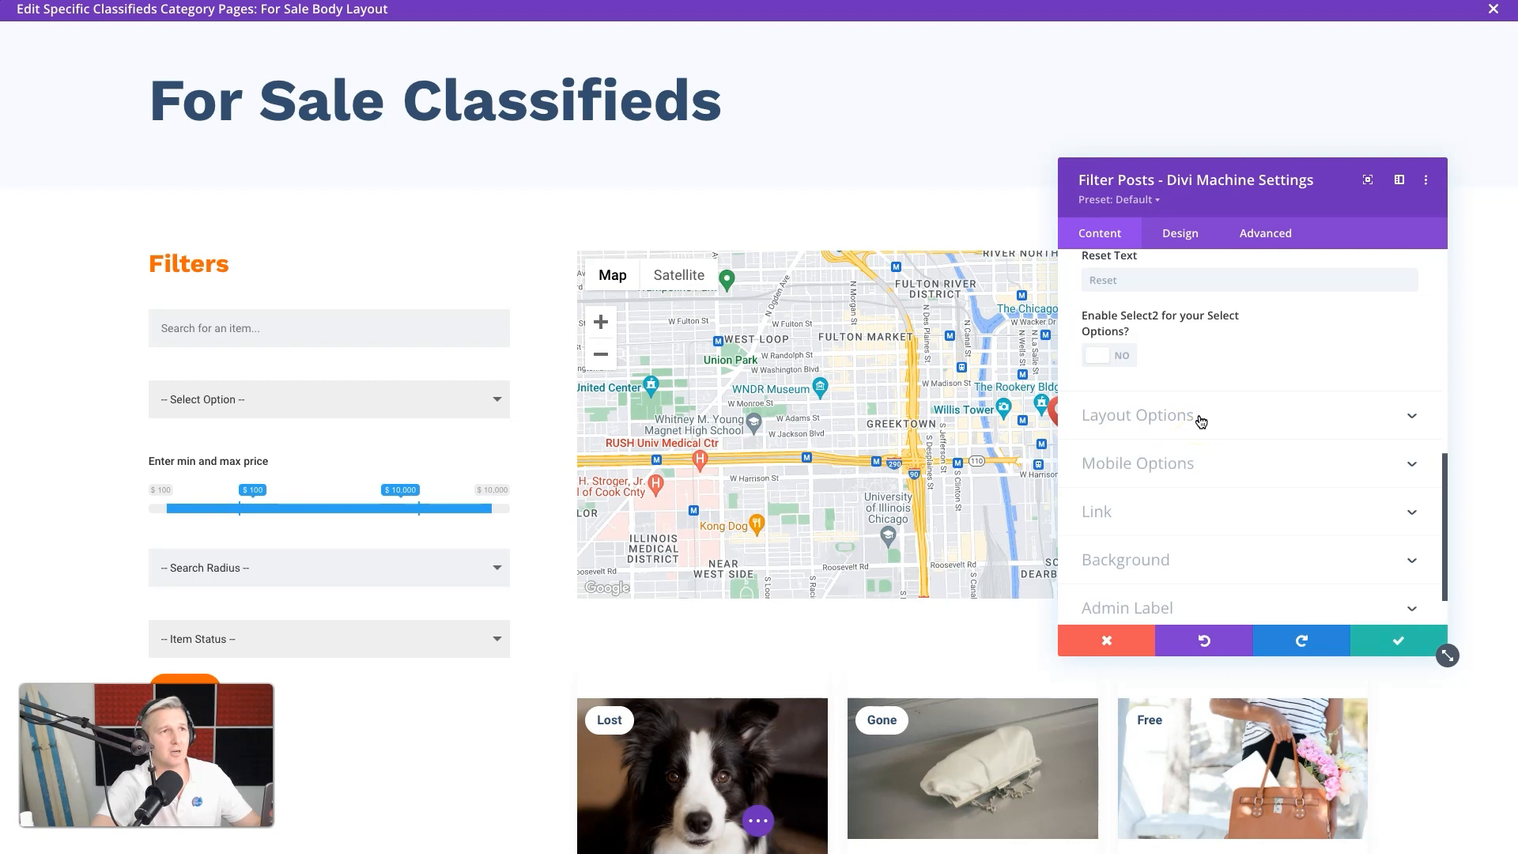
# Step: Exclude the options gone,free,lost,found from the Item Status filter and apply the item settings
pyautogui.scroll(5, 1200, 419)
pyautogui.click(1096, 425)
pyautogui.click(1209, 496)
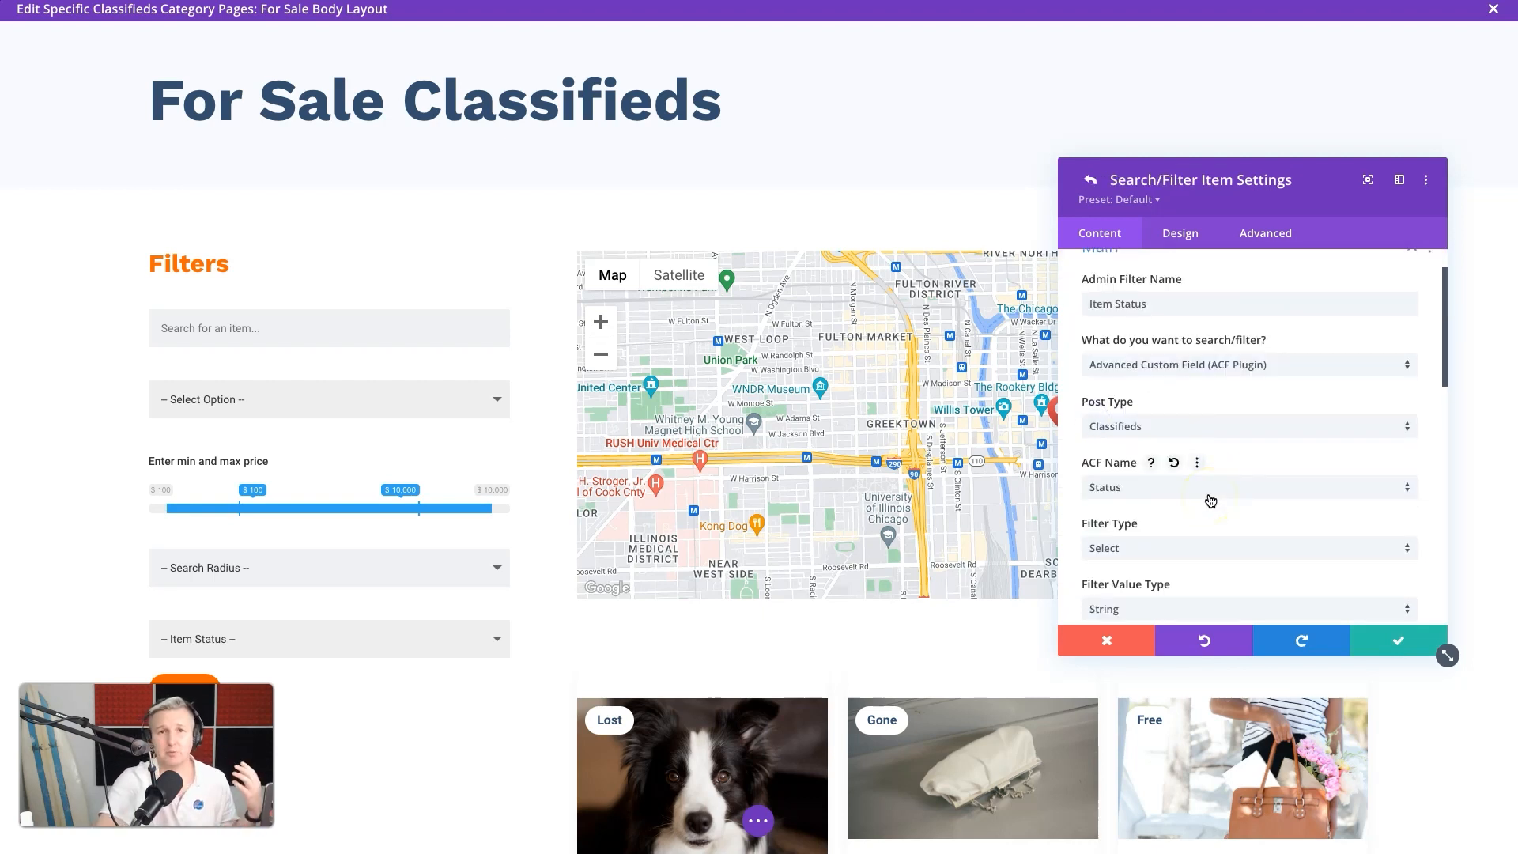
pyautogui.scroll(-4, 1293, 524)
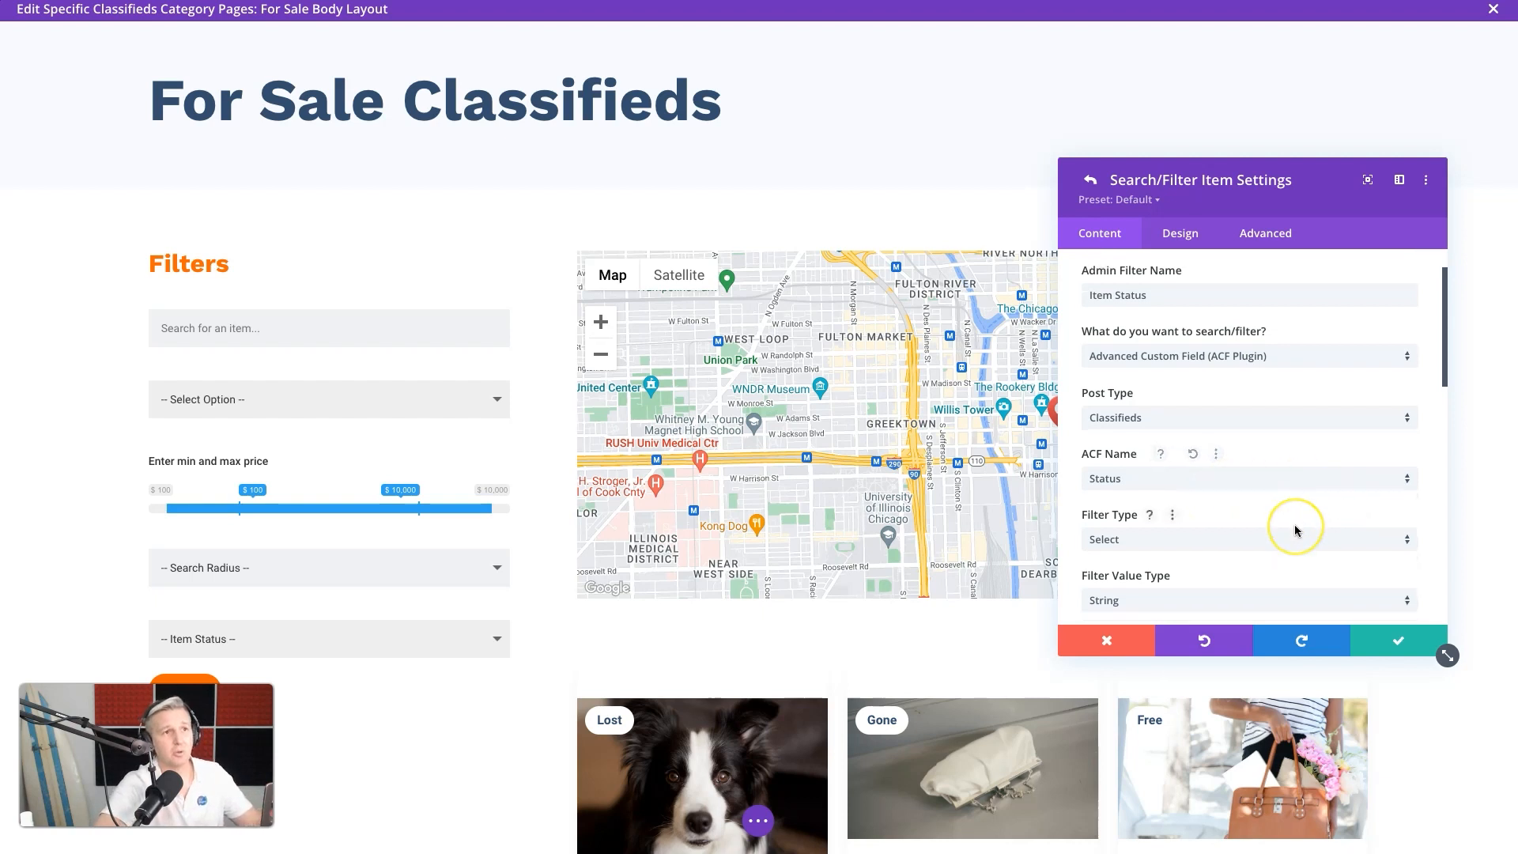
pyautogui.click(1149, 421)
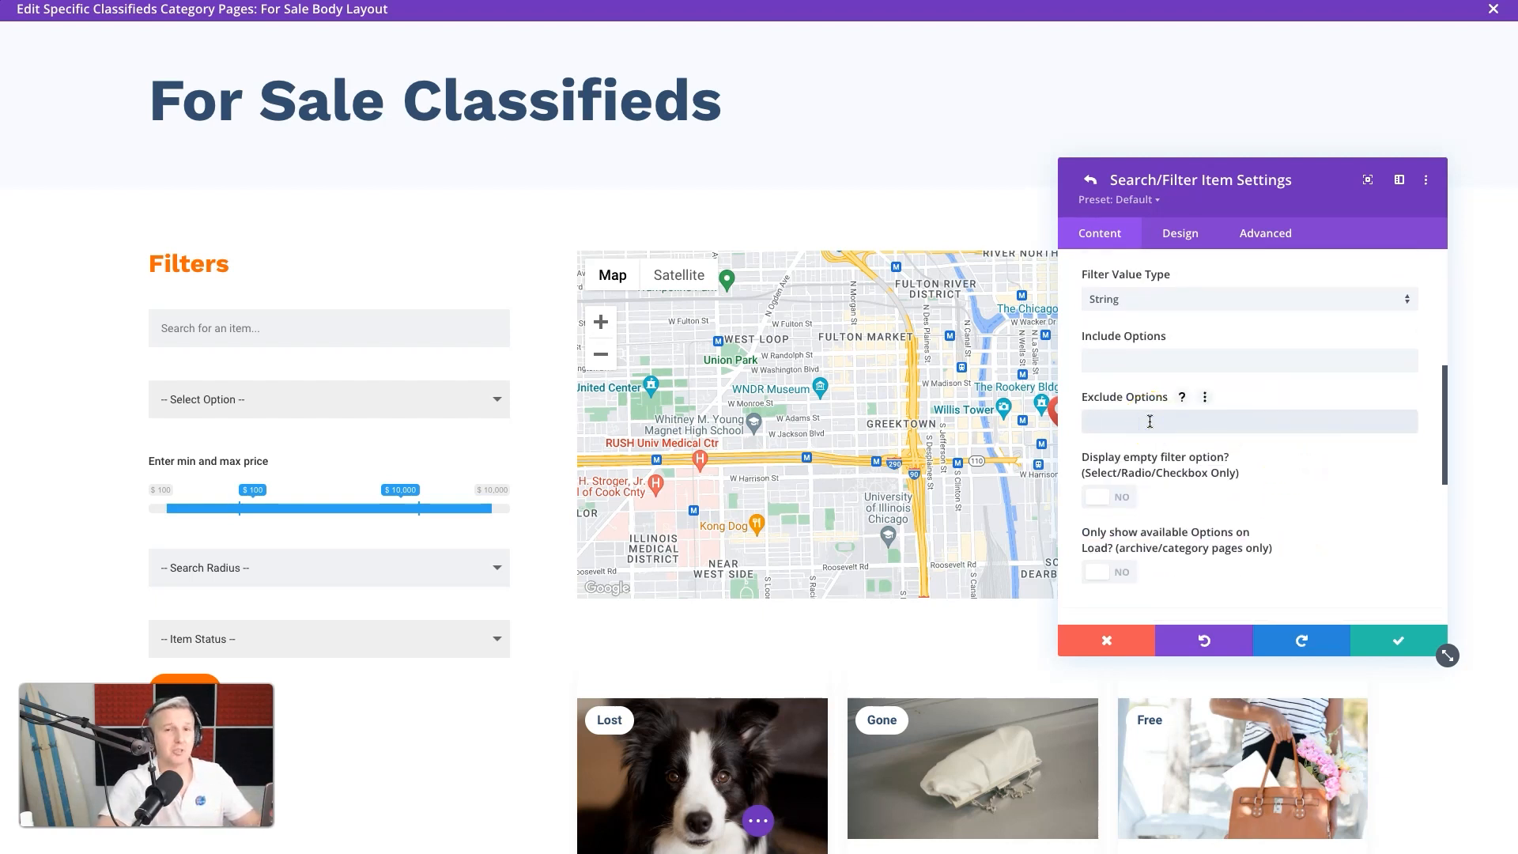
pyautogui.click(1247, 415)
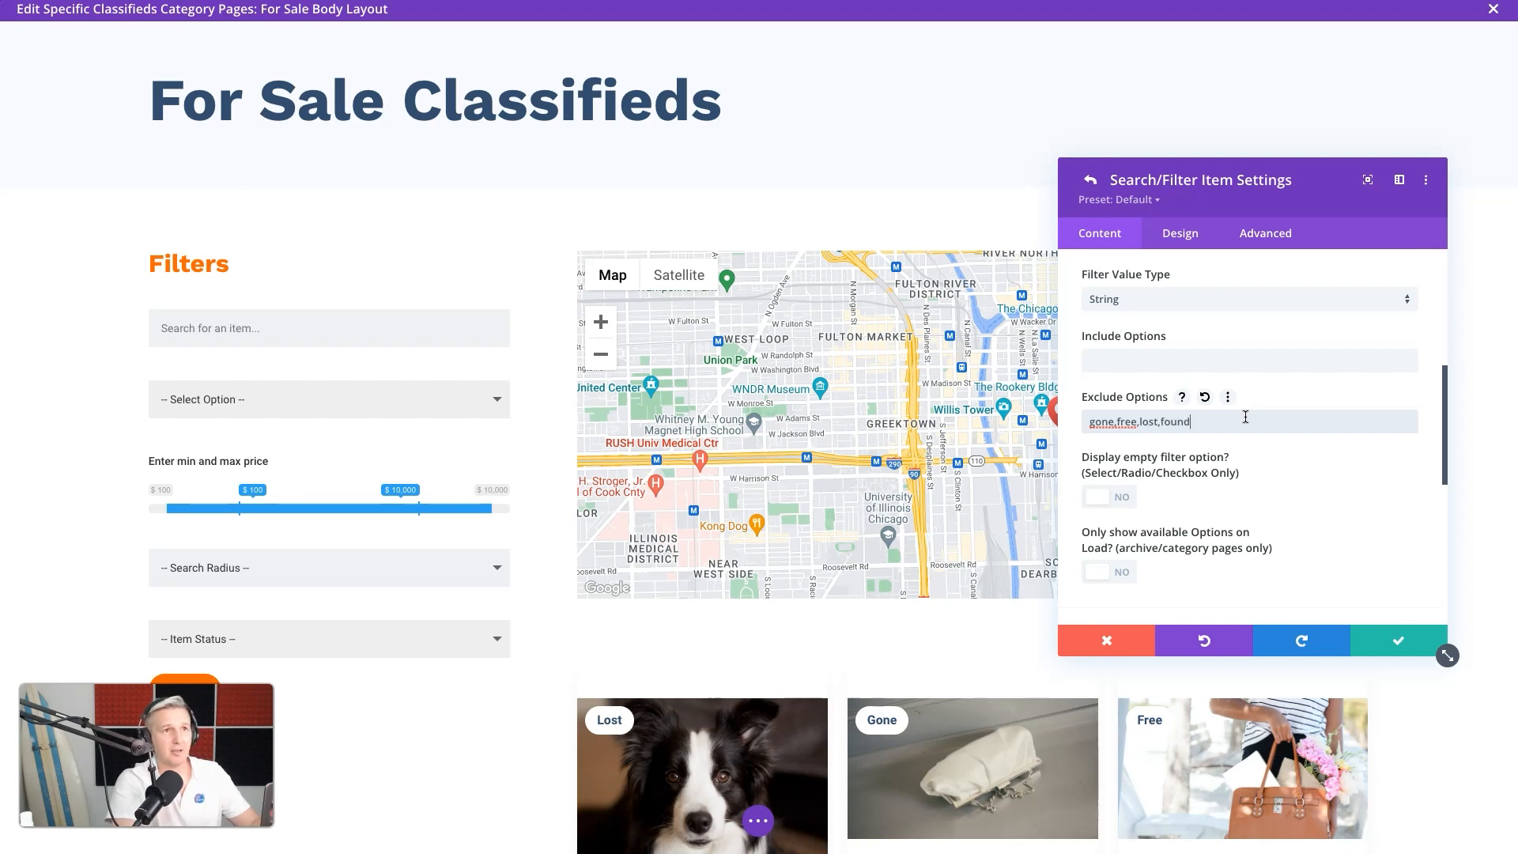
pyautogui.click(1401, 642)
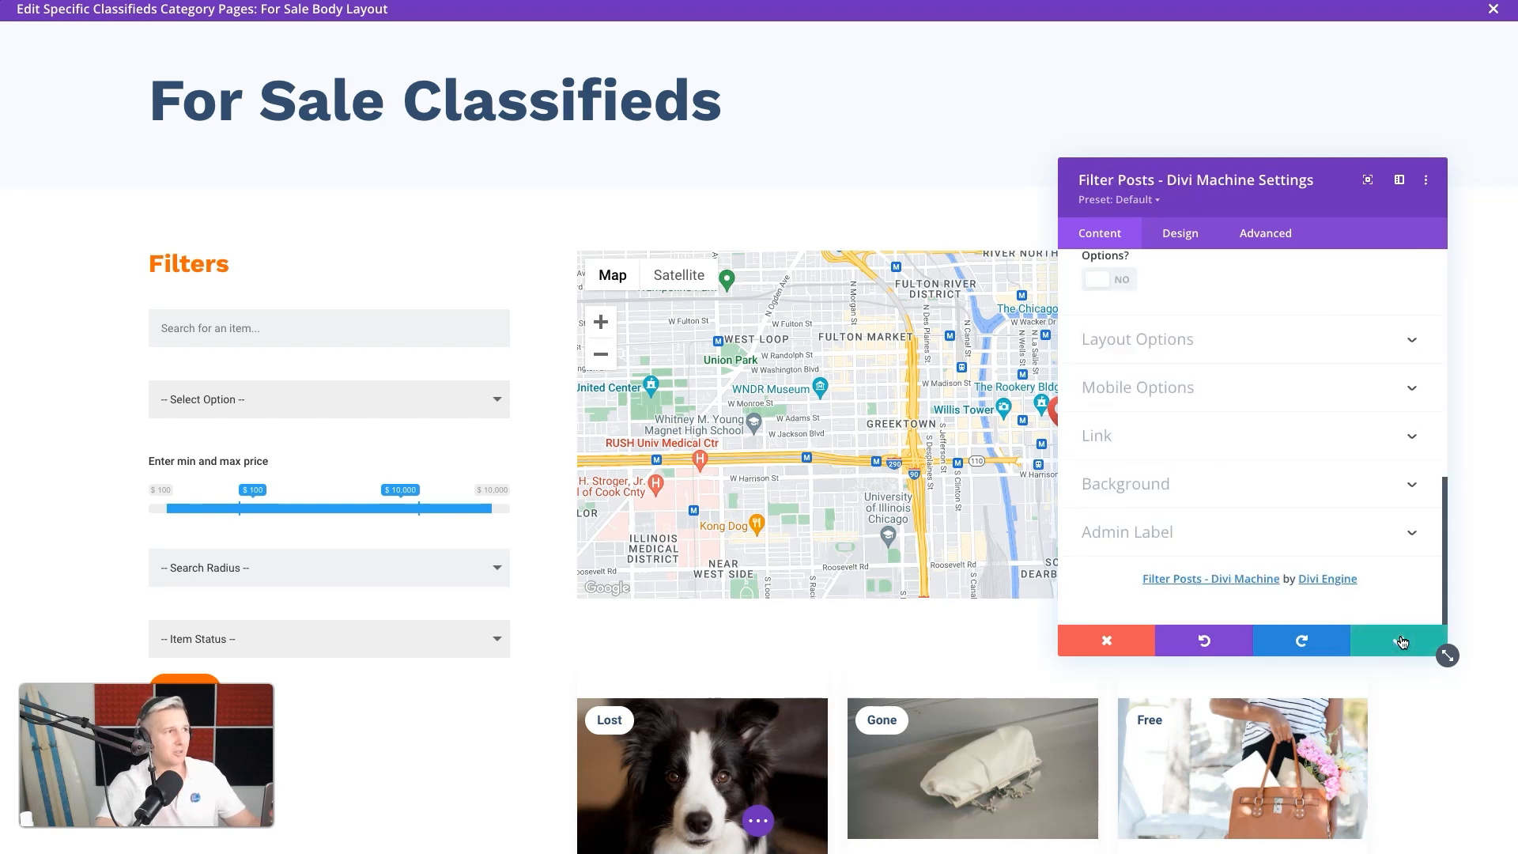
# Step: Apply the Filter Posts module settings and save the For Sale body layout
pyautogui.click(1401, 642)
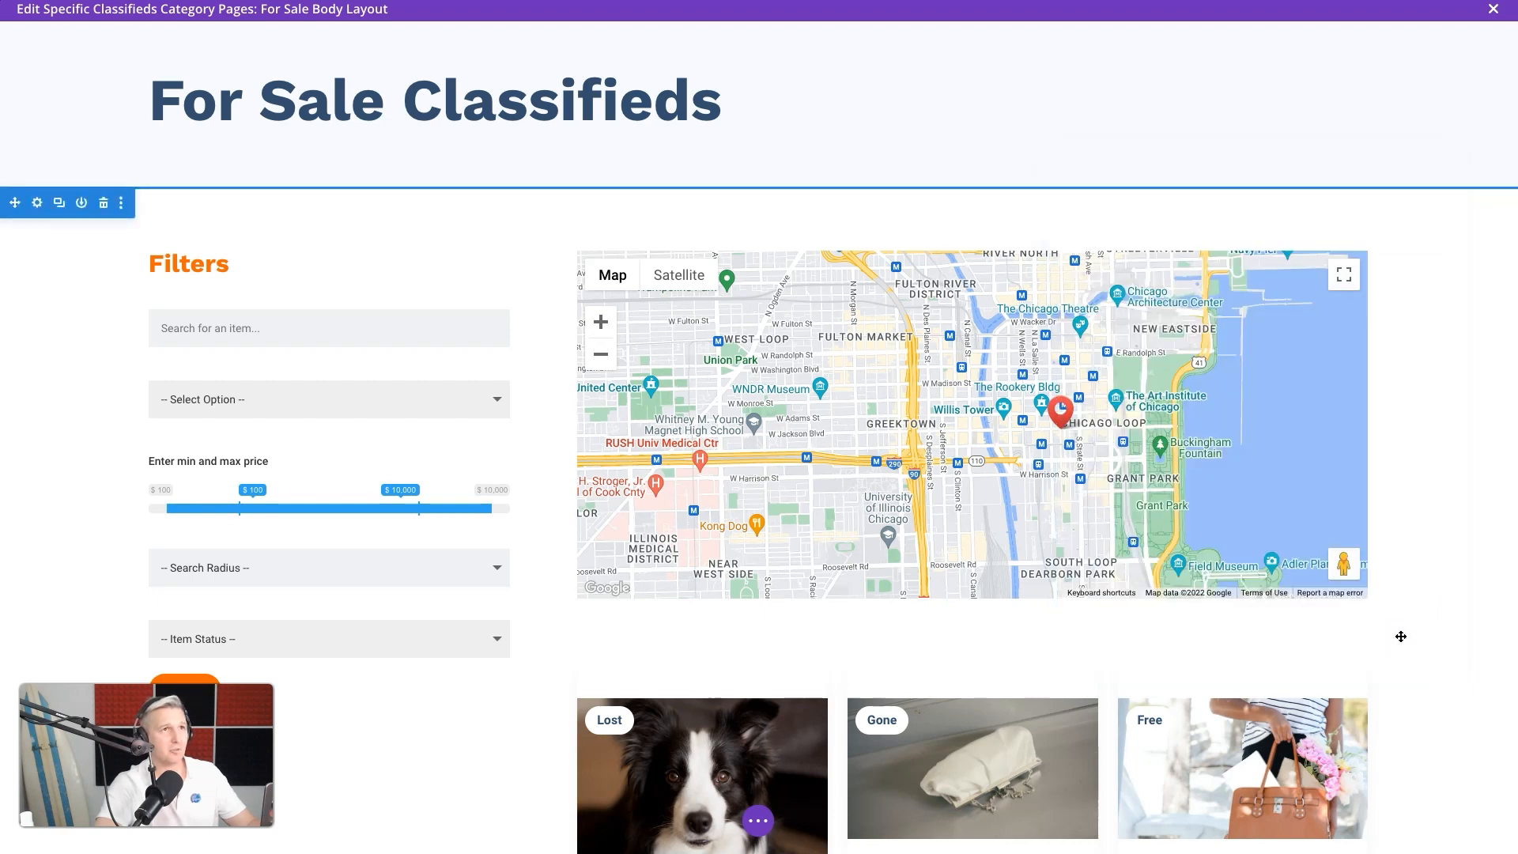
pyautogui.click(761, 821)
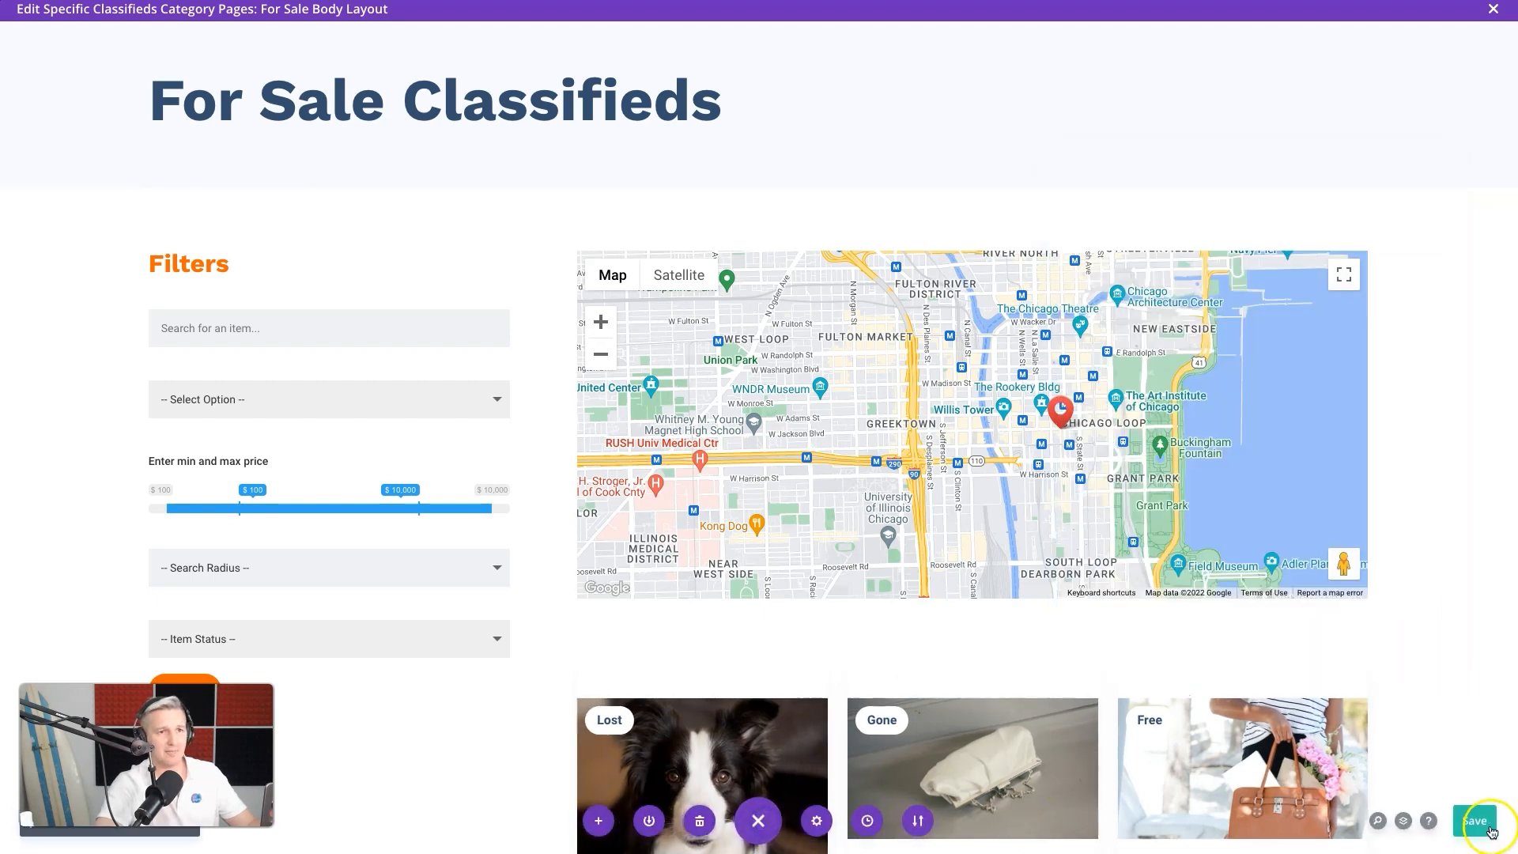
pyautogui.click(1481, 819)
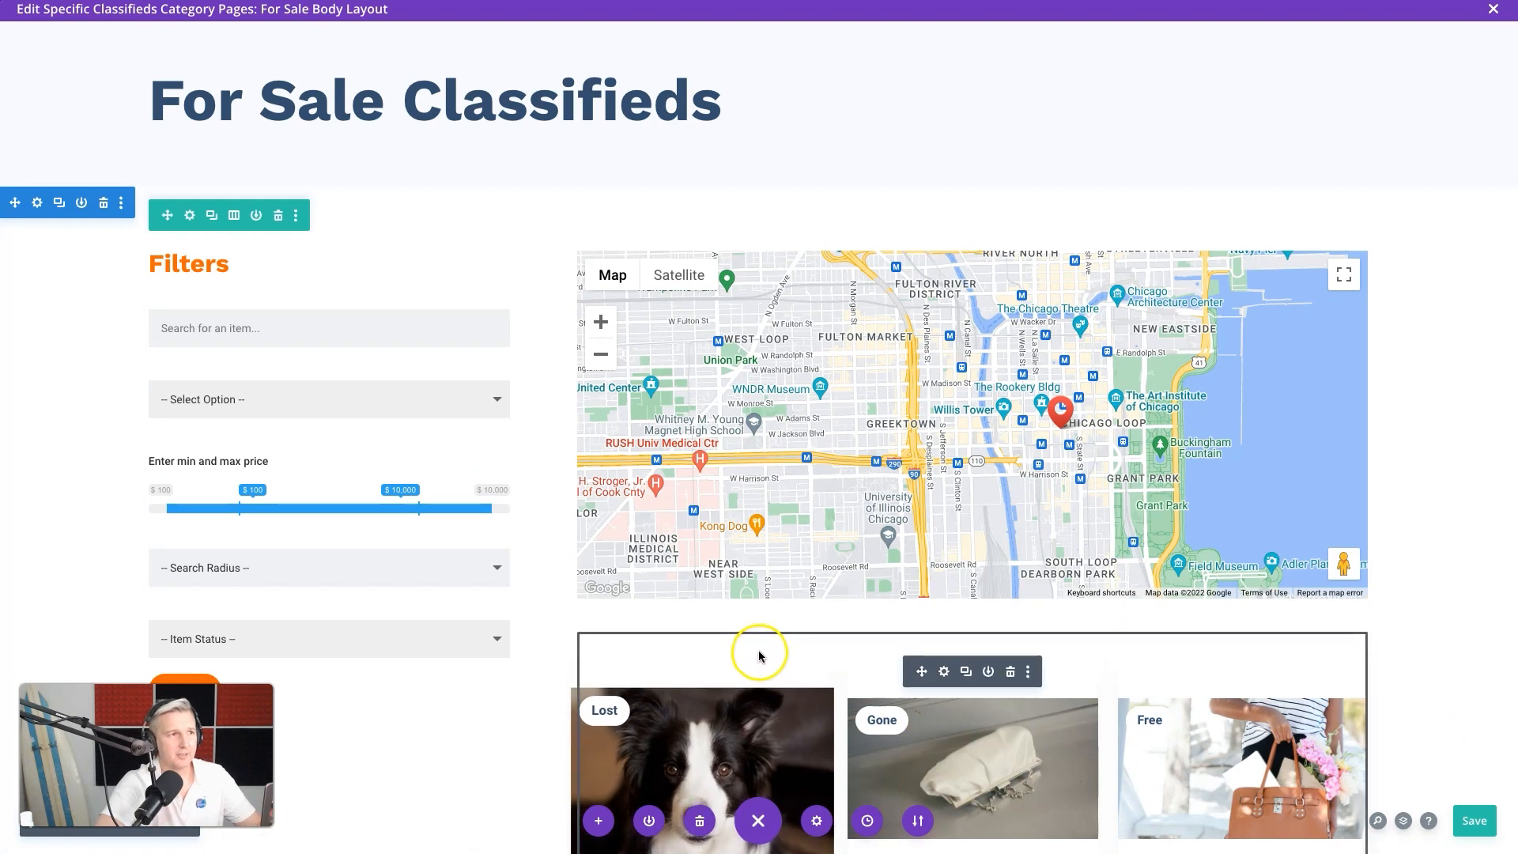
# Step: Set the Archive Loop module's included categories to the slug for-sale, checking the classifieds category slugs in the dashboard, and apply the module settings
pyautogui.scroll(-6, 759, 653)
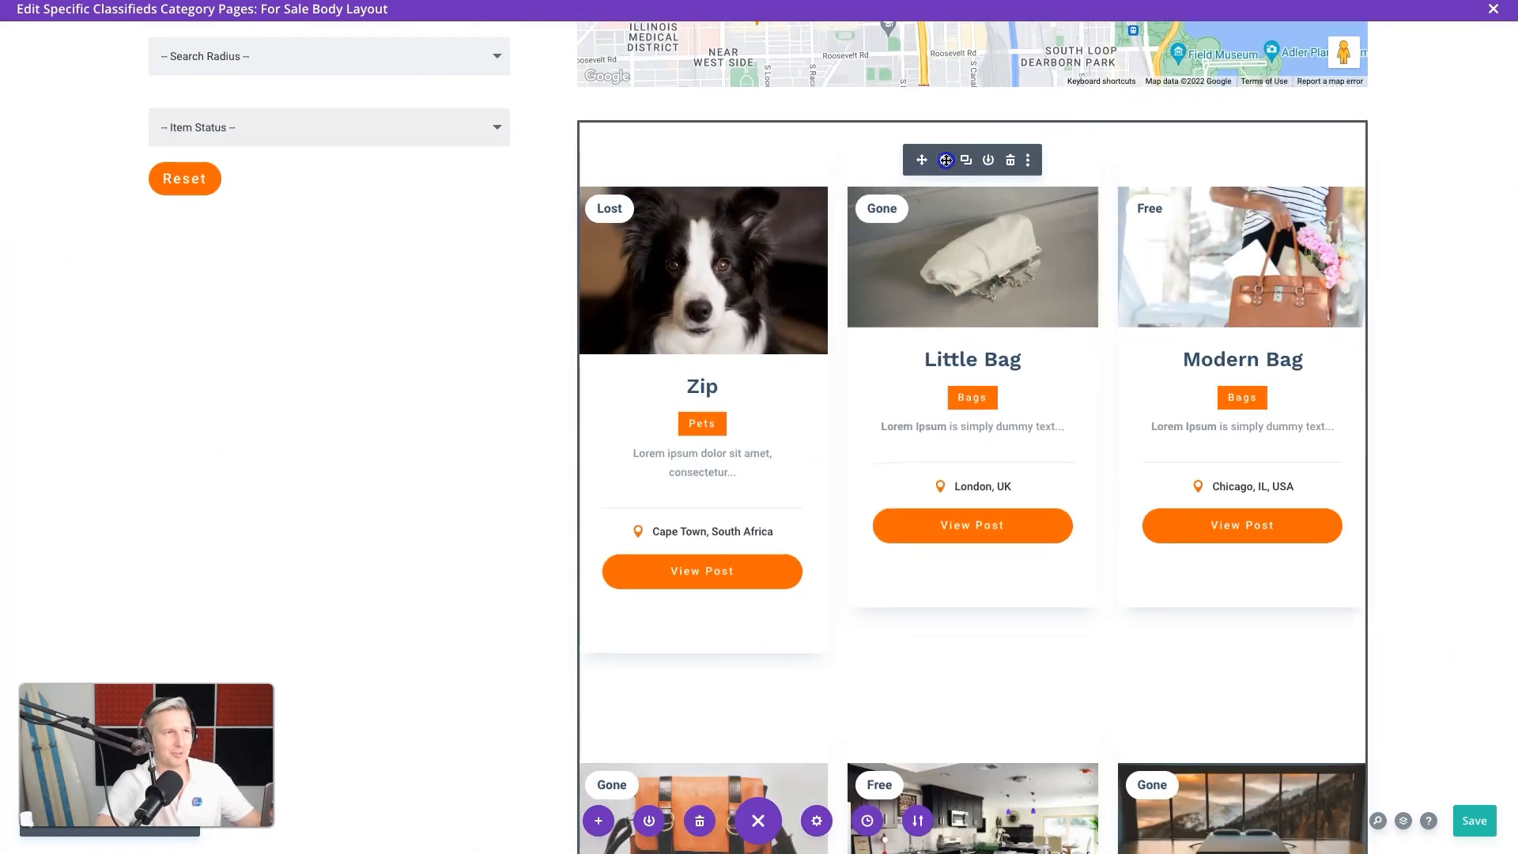
pyautogui.click(944, 162)
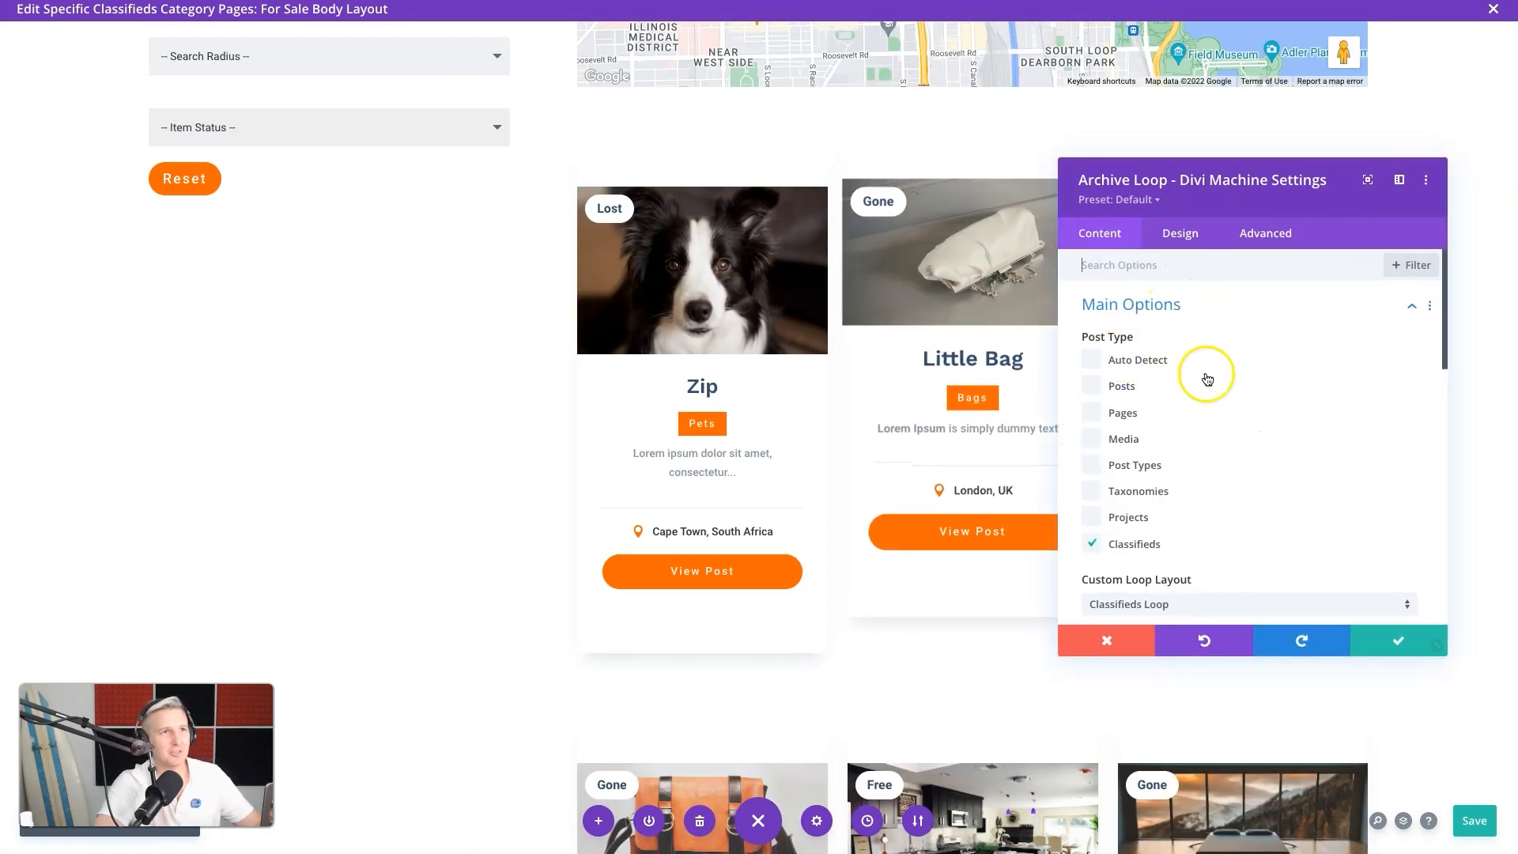
pyautogui.scroll(-3, 1288, 467)
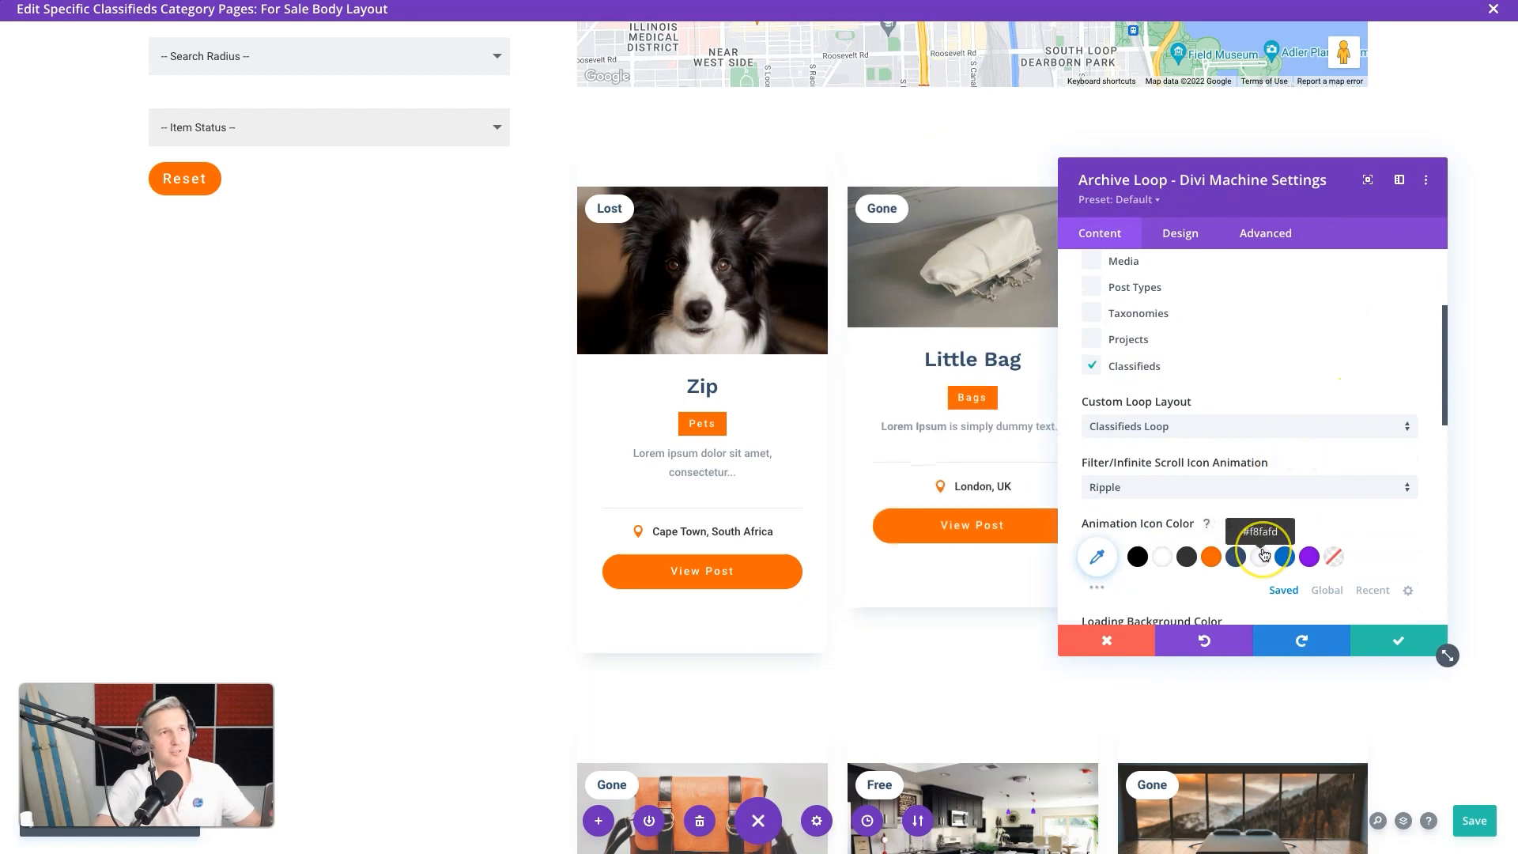
pyautogui.scroll(-5, 1215, 472)
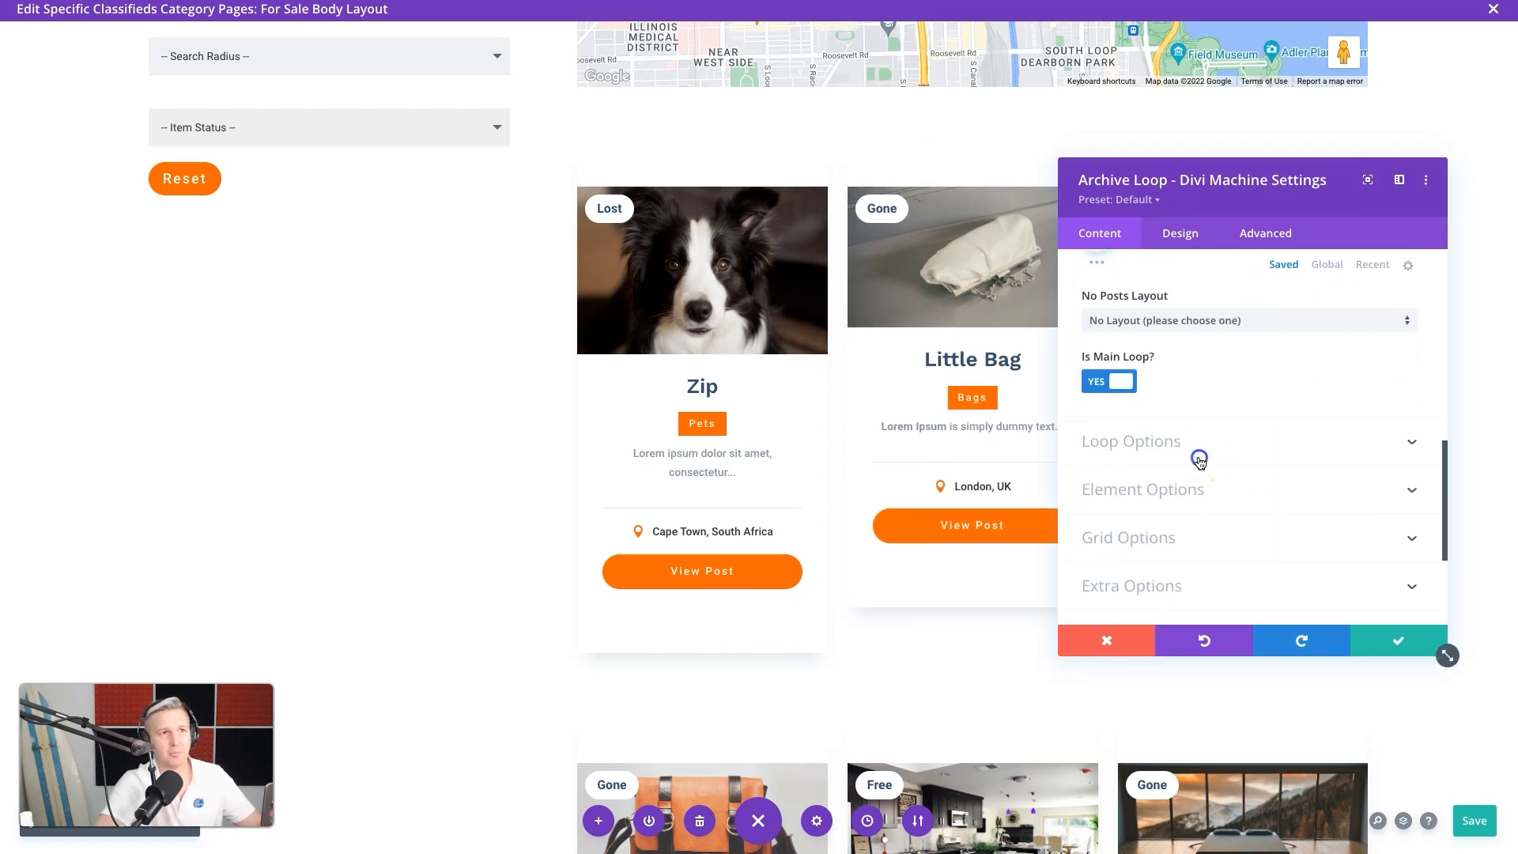
pyautogui.click(1194, 450)
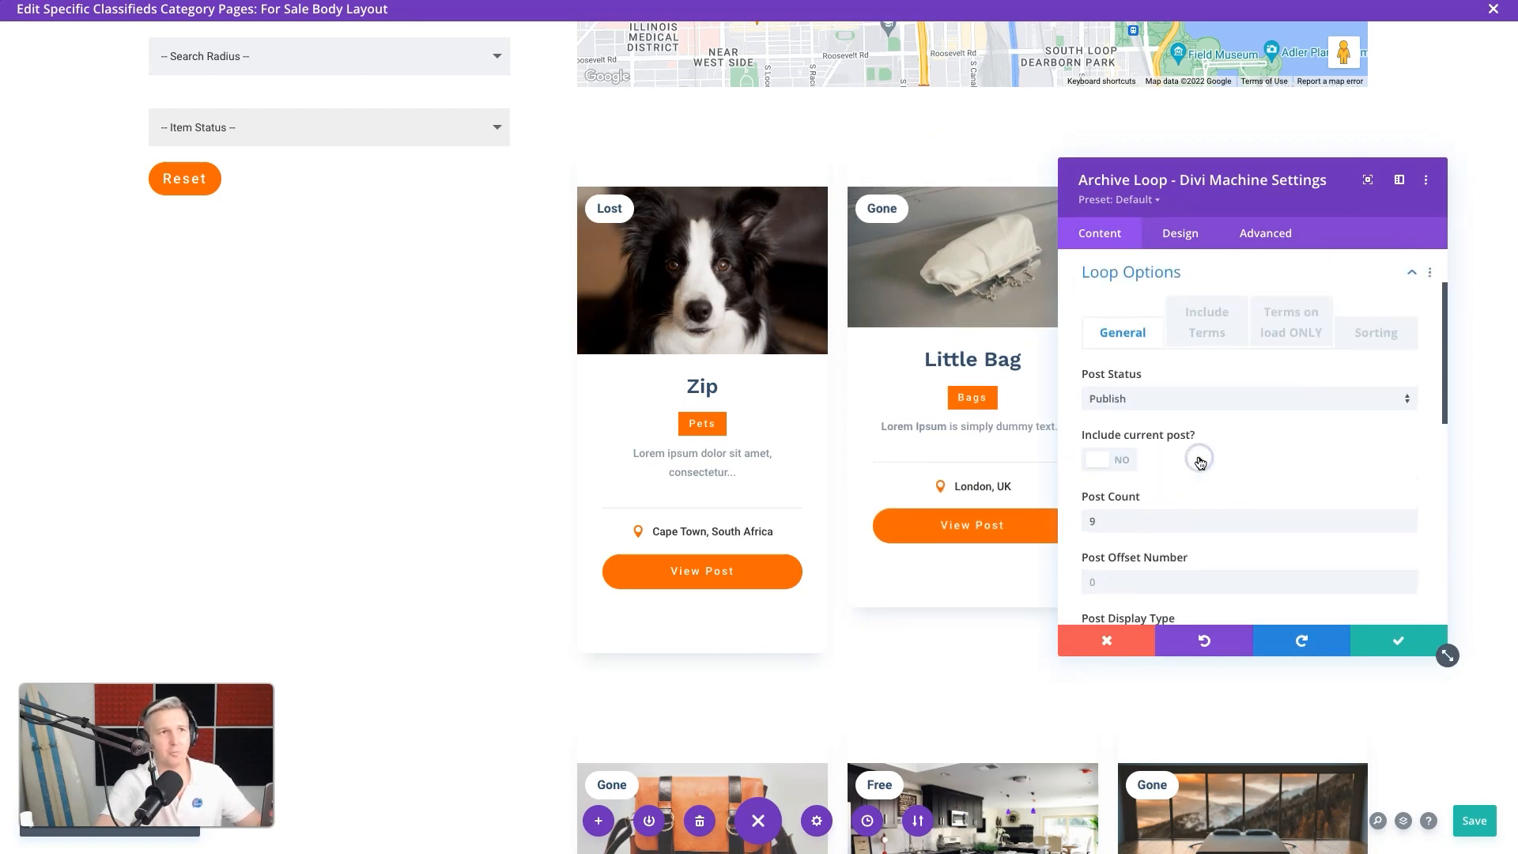
pyautogui.click(1222, 336)
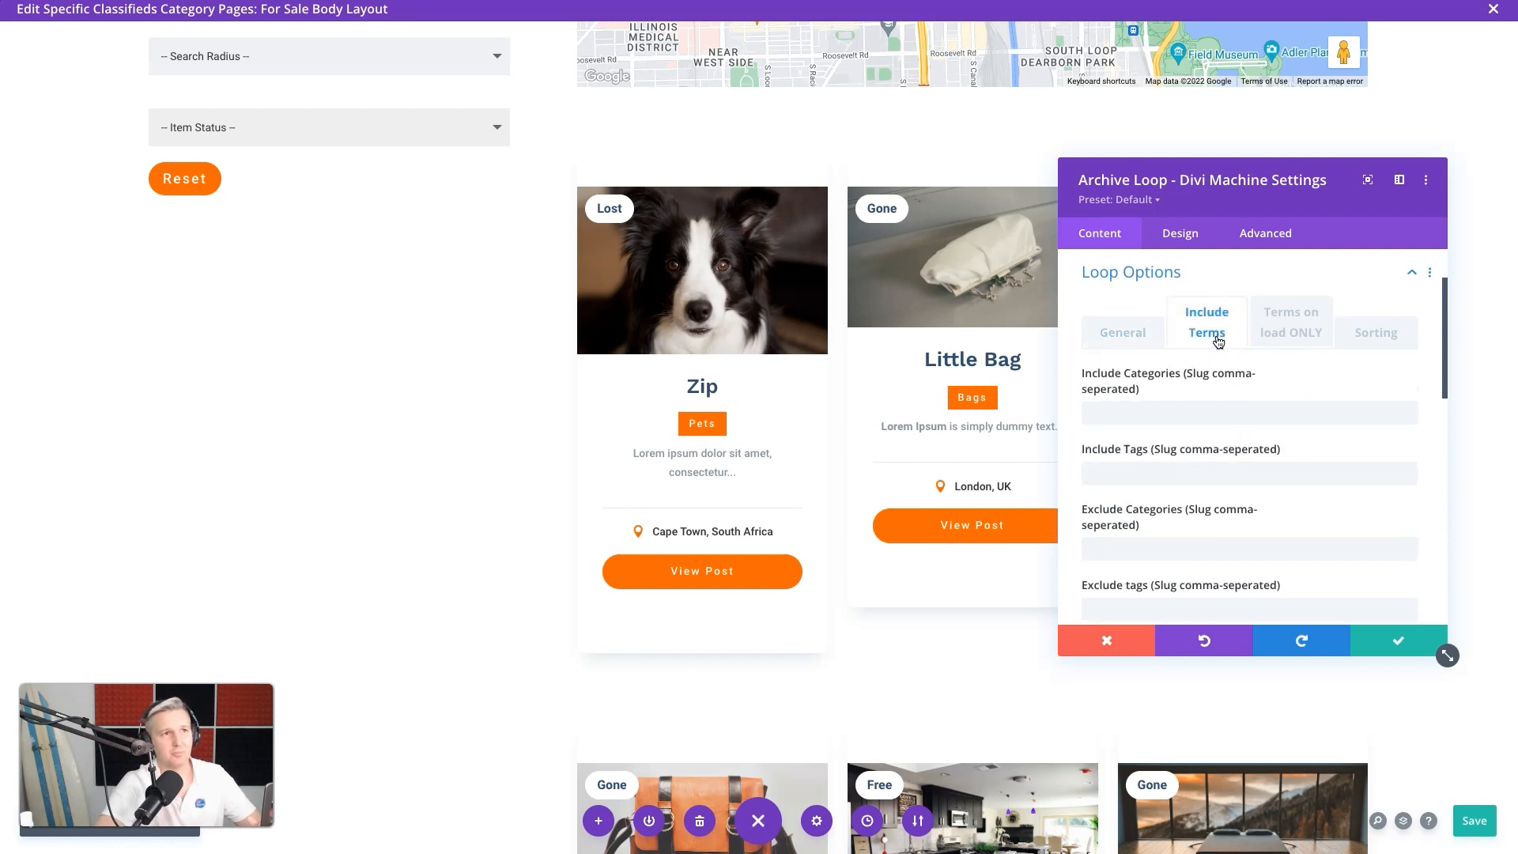
pyautogui.click(1172, 415)
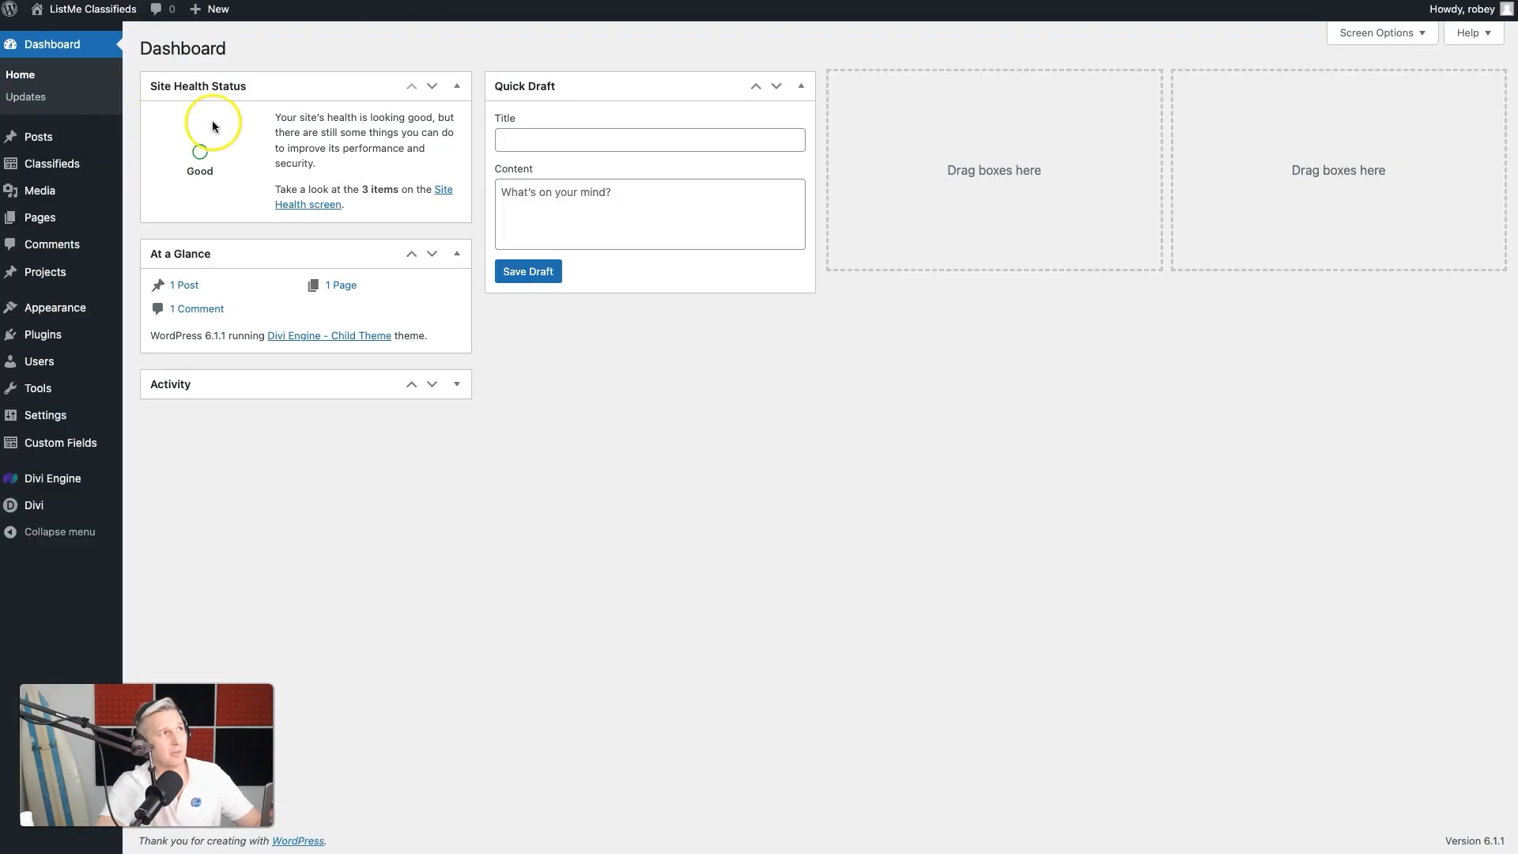
pyautogui.moveTo(75, 160)
pyautogui.click(187, 213)
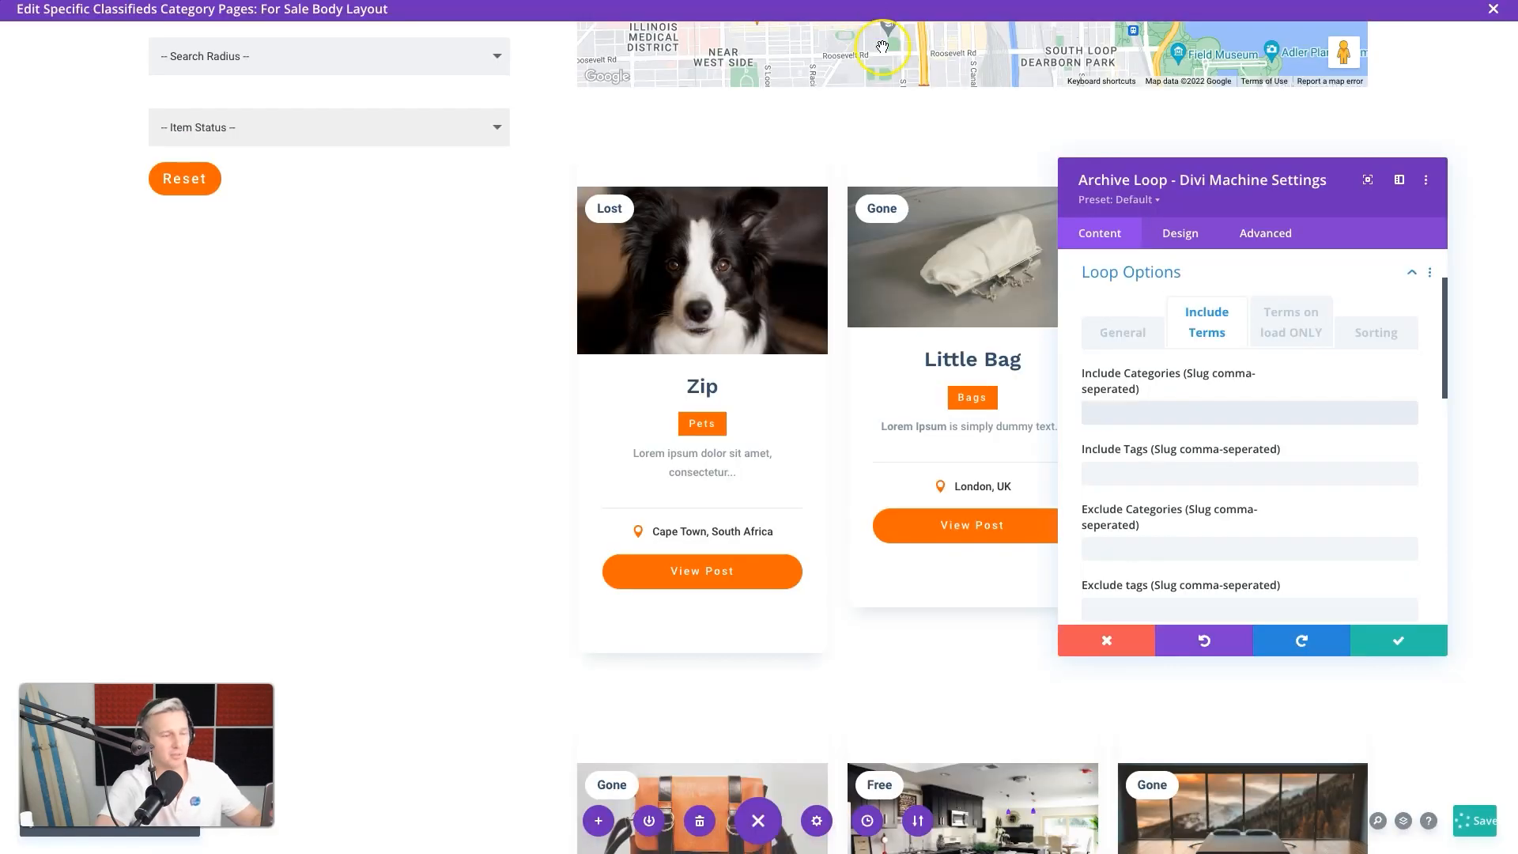
pyautogui.write('for-sale')
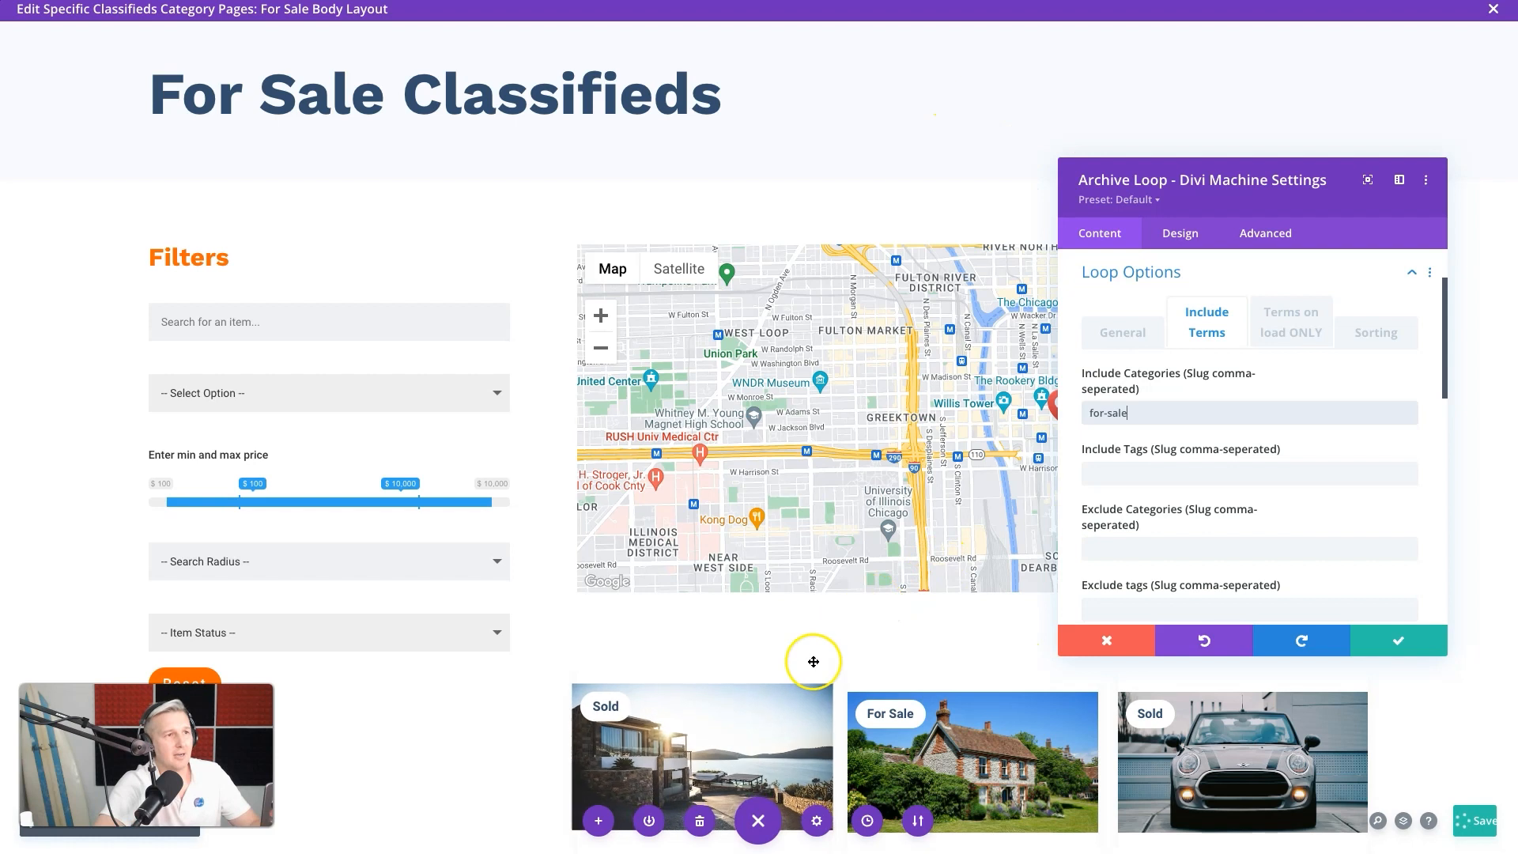
pyautogui.scroll(-4, 814, 661)
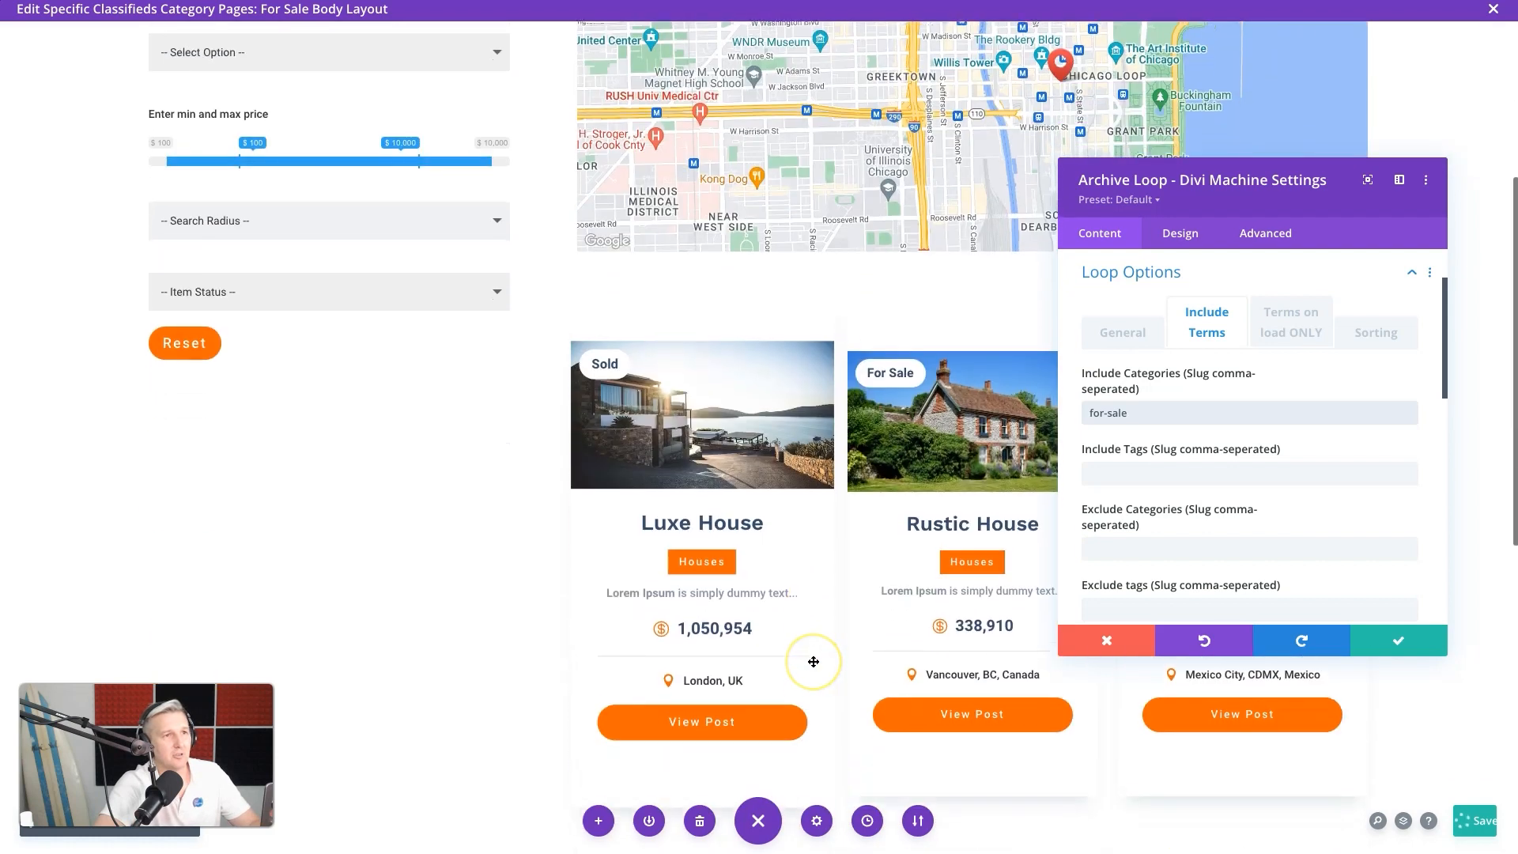
pyautogui.click(1373, 639)
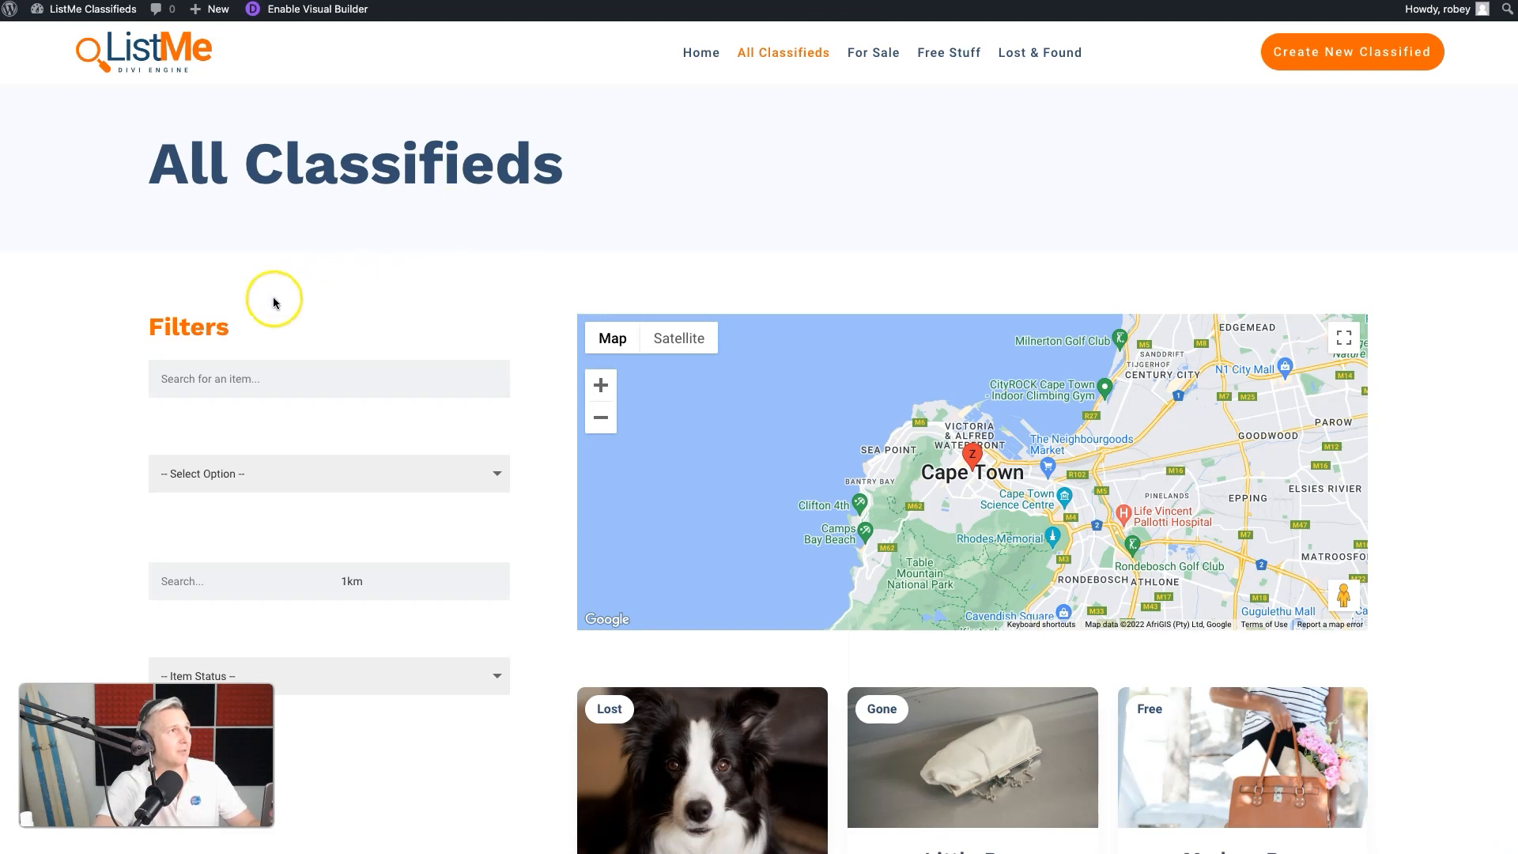
# Step: Open the site's For Sale page, and exit the body layout editor to save the Theme Builder changes
pyautogui.click(884, 56)
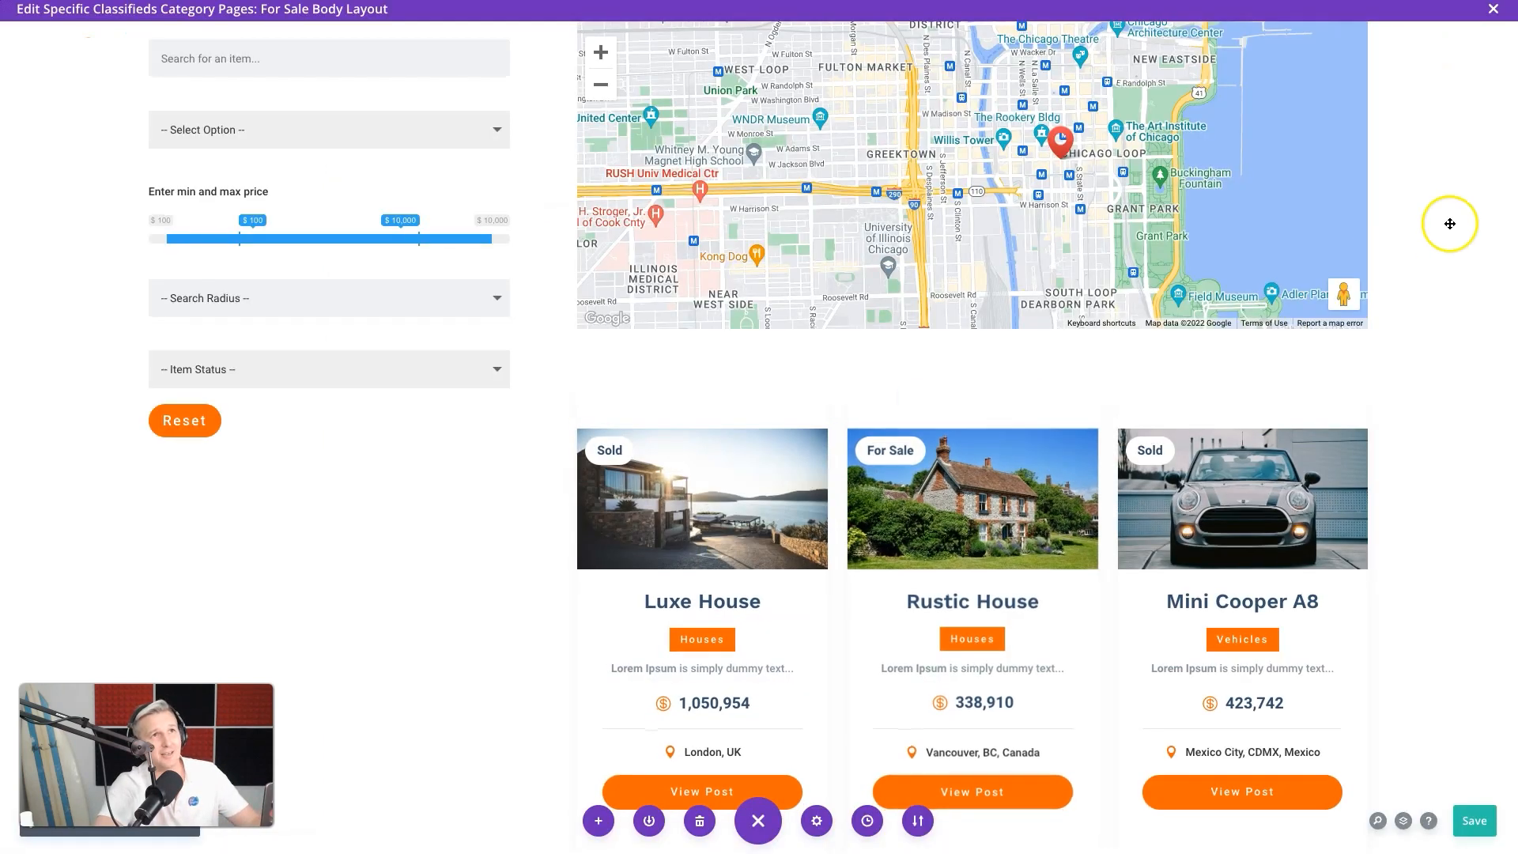
pyautogui.click(1492, 8)
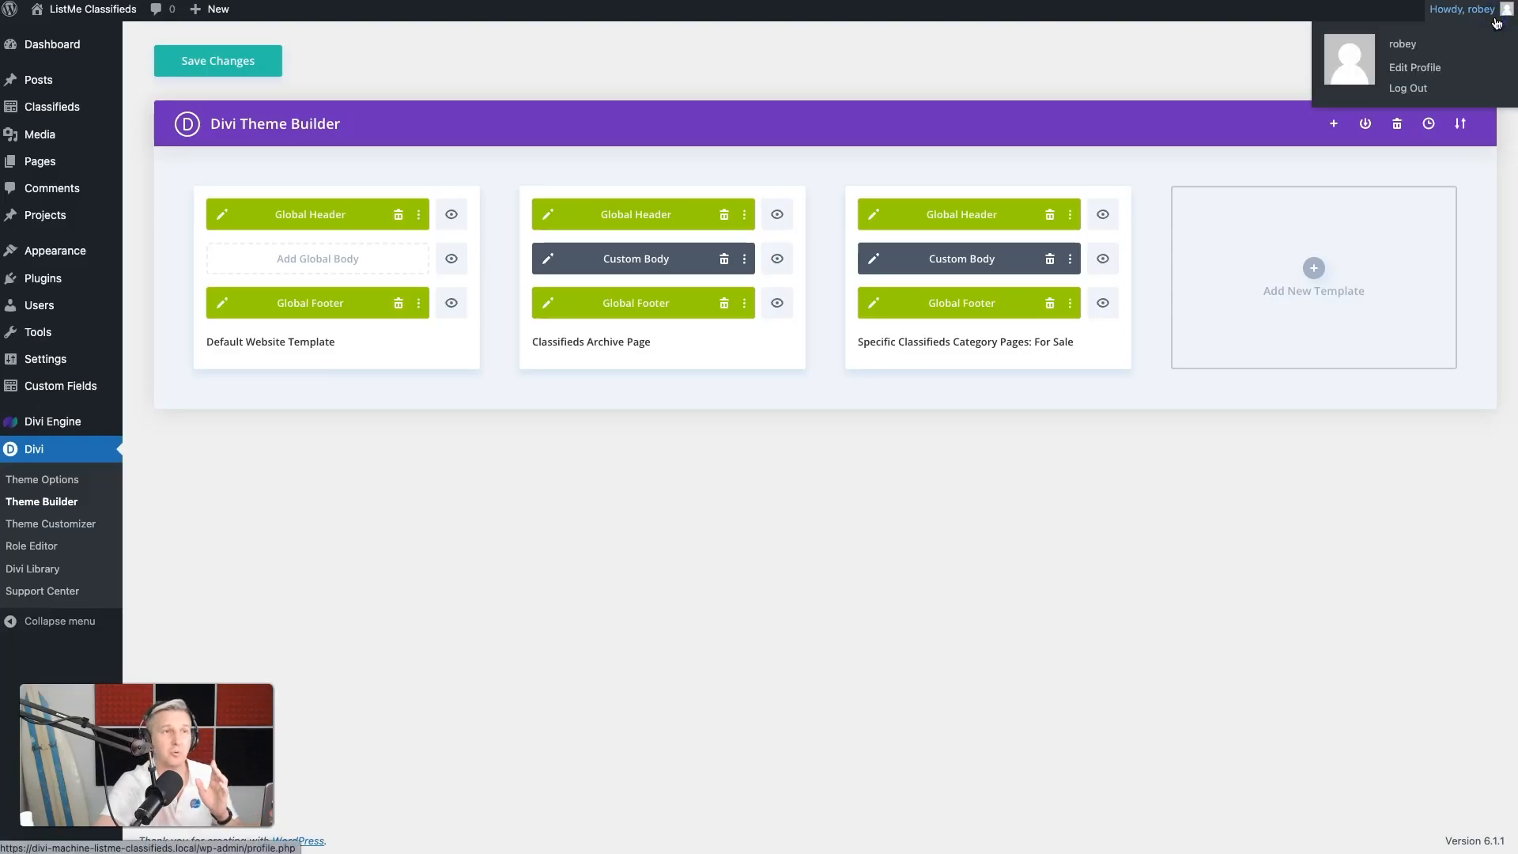
pyautogui.click(194, 51)
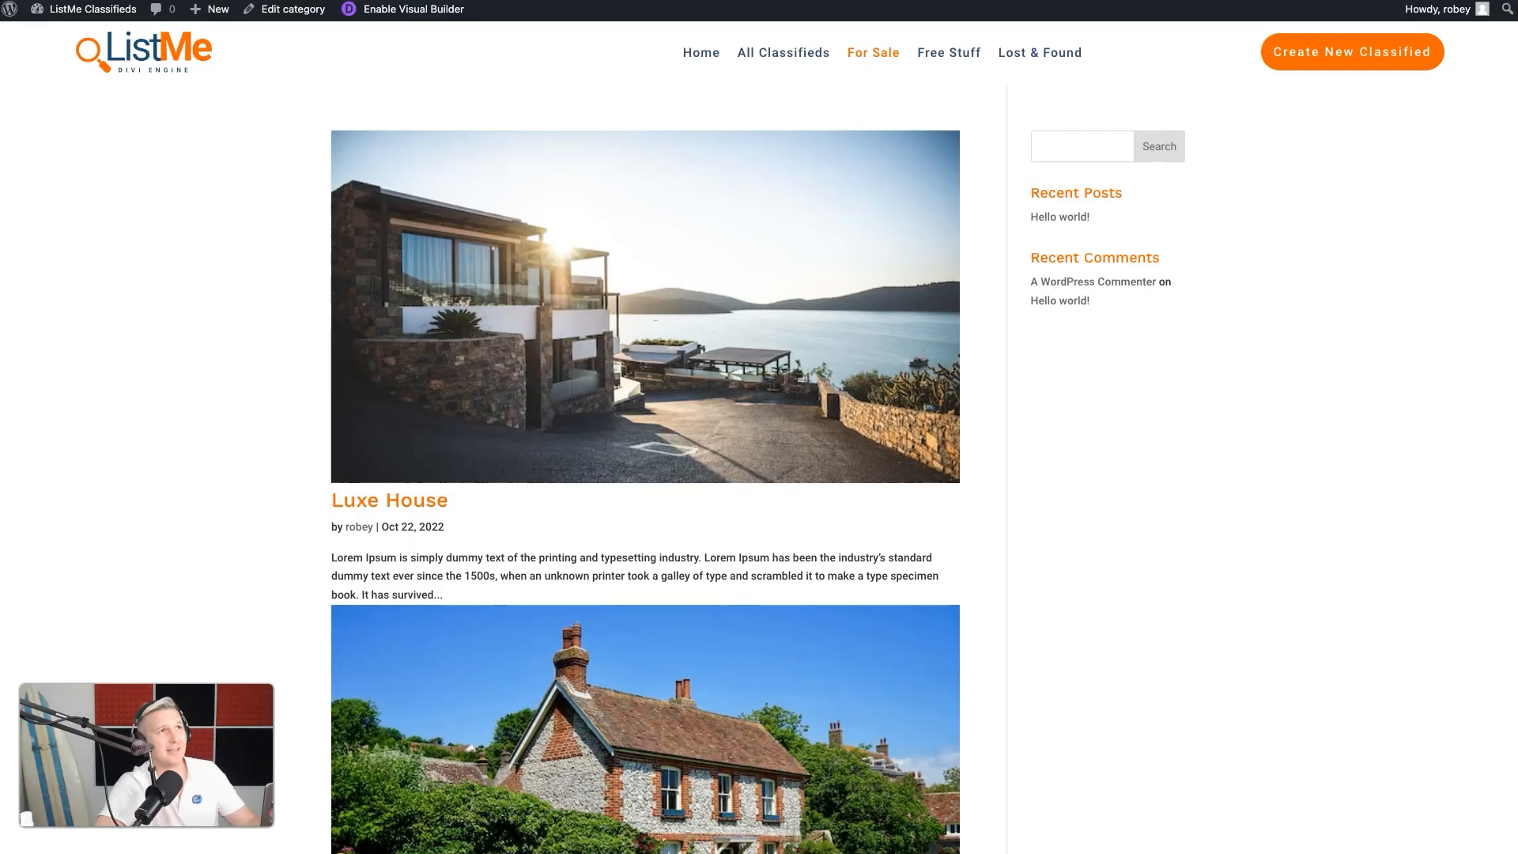
# Step: Reload the site's For Sale page and examine its listings, map and the options of the item type filter
pyautogui.press('super+r')
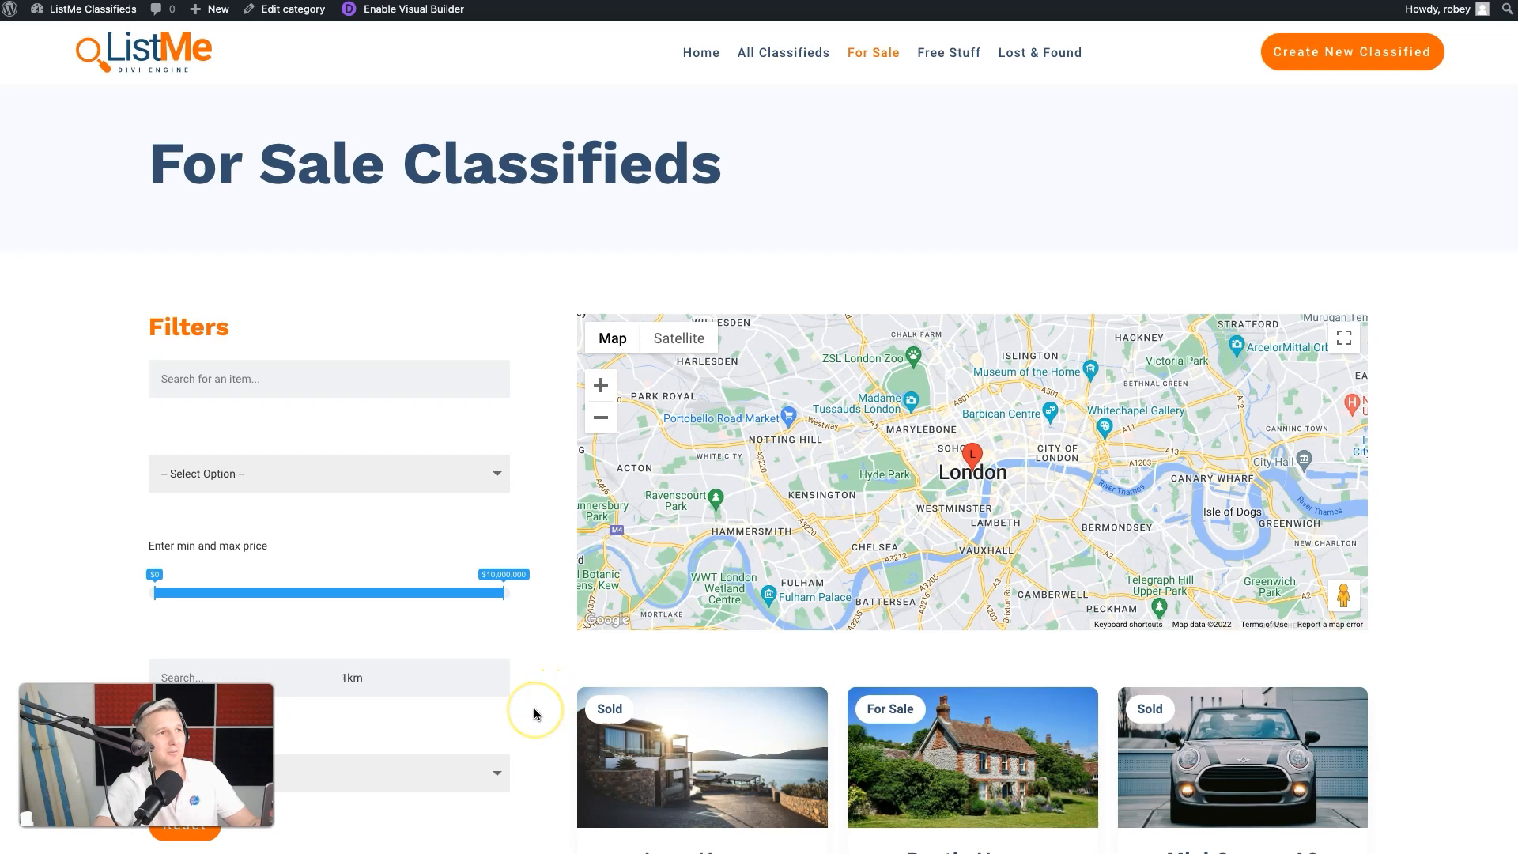
pyautogui.scroll(-10, 533, 708)
pyautogui.scroll(4, 533, 714)
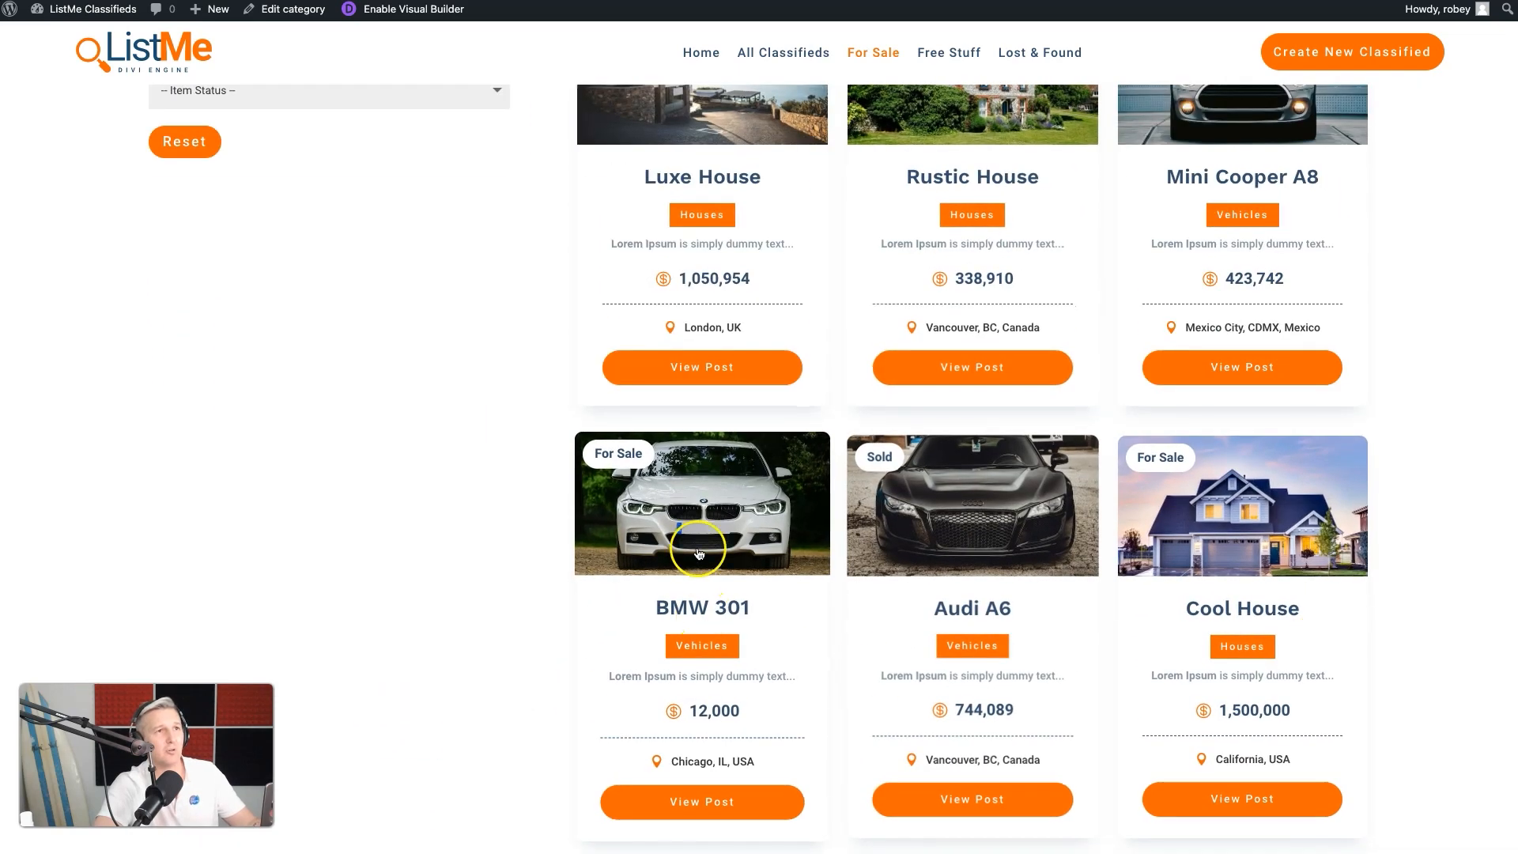
pyautogui.scroll(8, 472, 504)
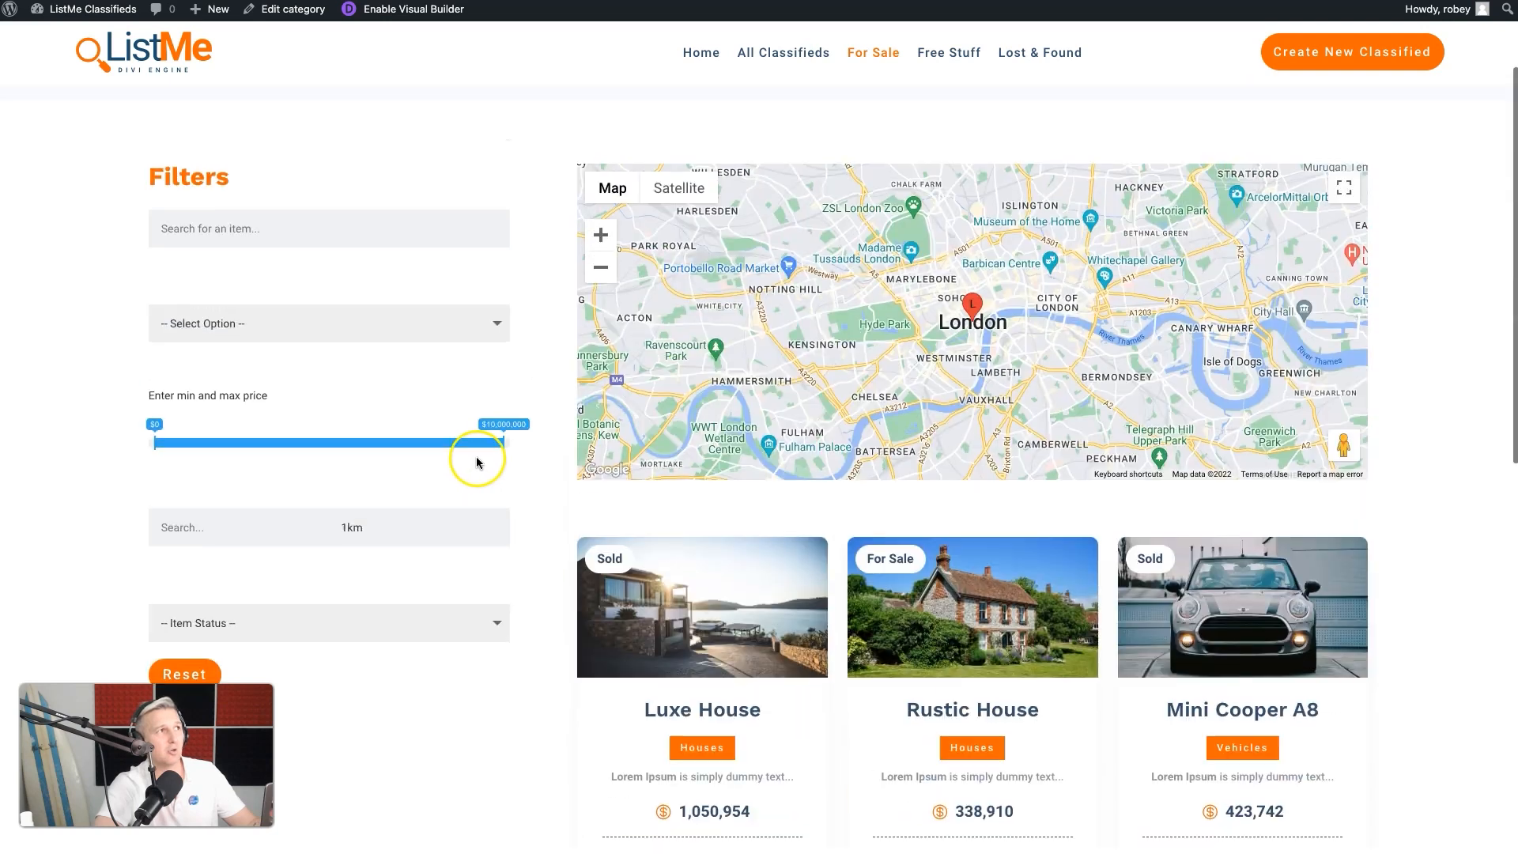
pyautogui.click(360, 462)
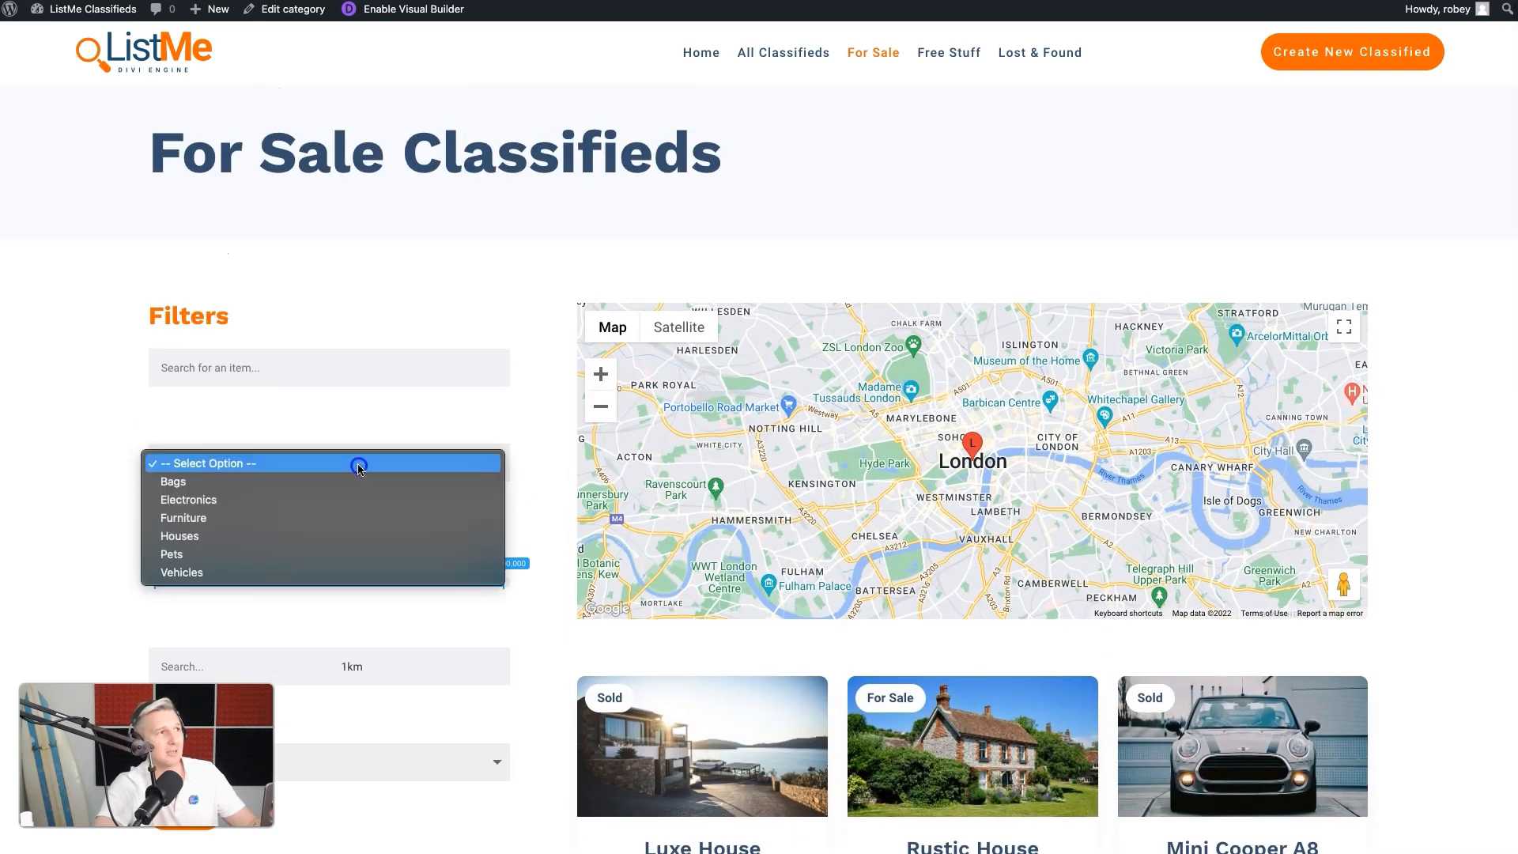
pyautogui.click(497, 425)
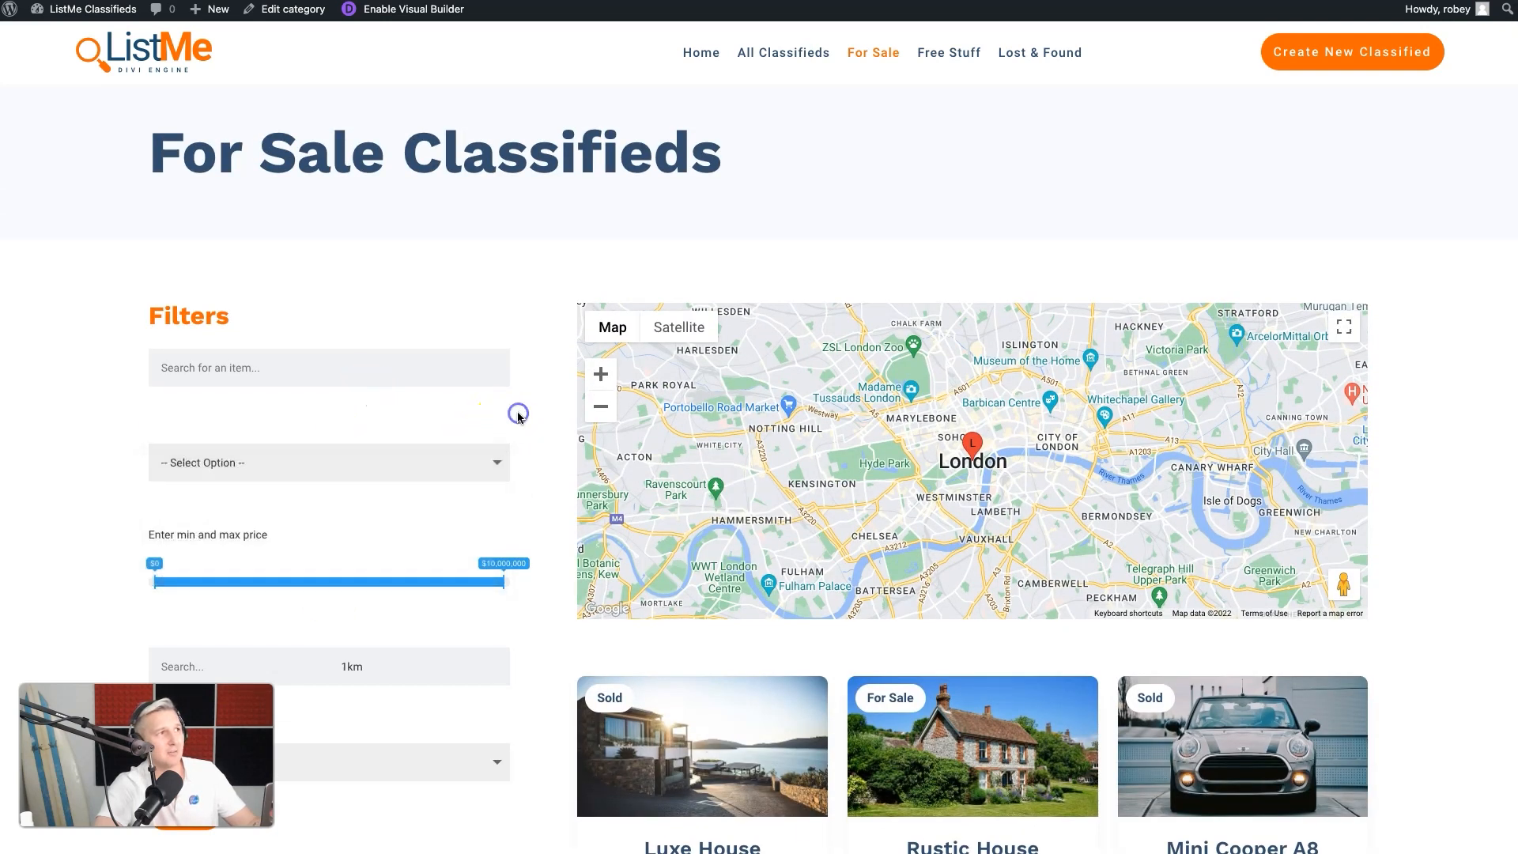
# Step: Test the Item Status filter on the For Sale page with the Sold option and review the filtered listings
pyautogui.scroll(-7, 518, 415)
pyautogui.scroll(4, 518, 415)
pyautogui.click(326, 510)
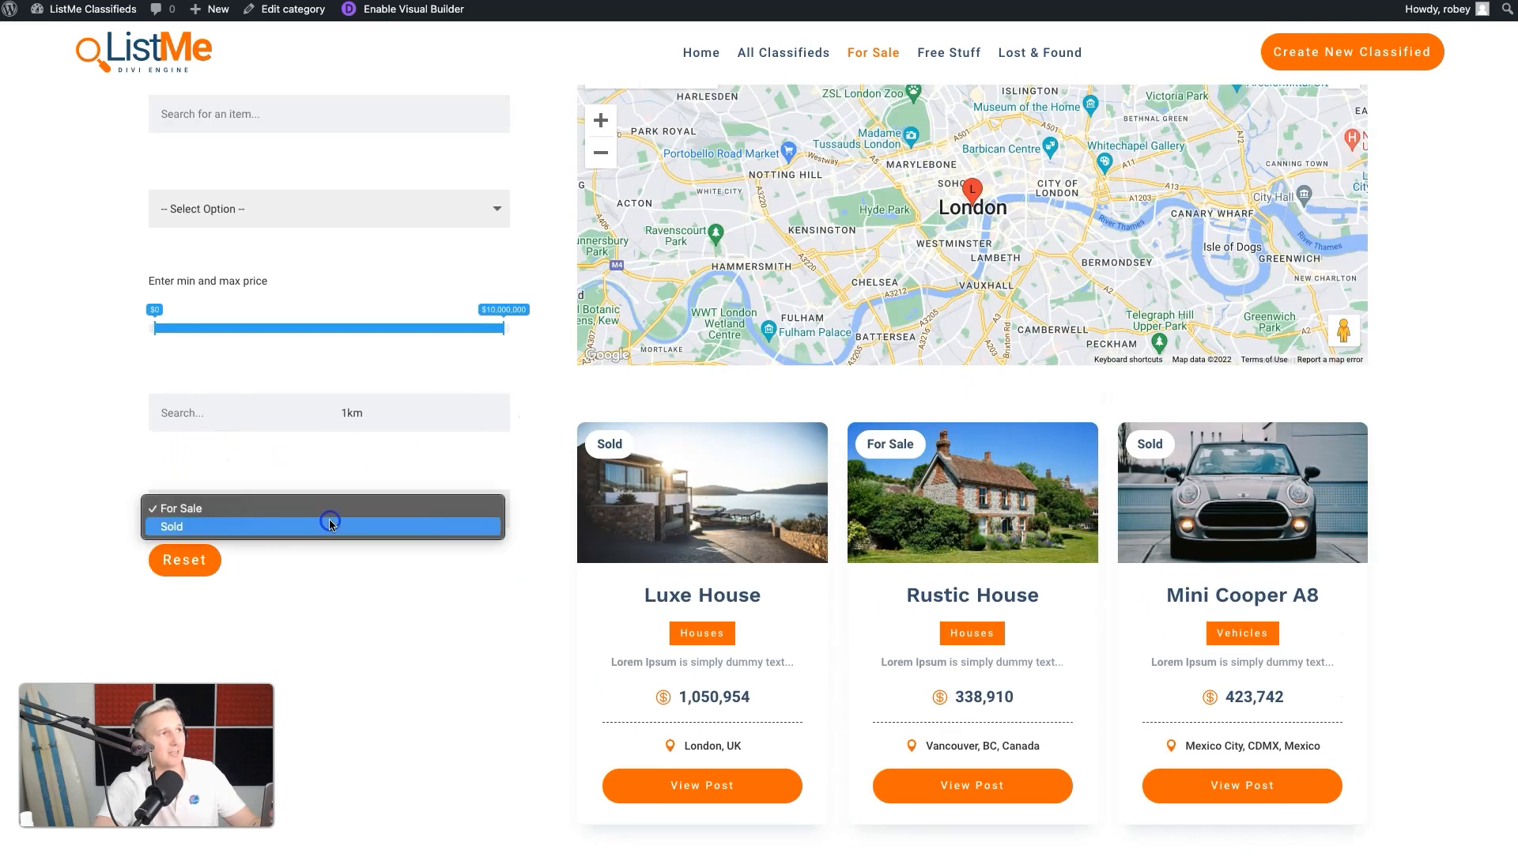
pyautogui.click(329, 521)
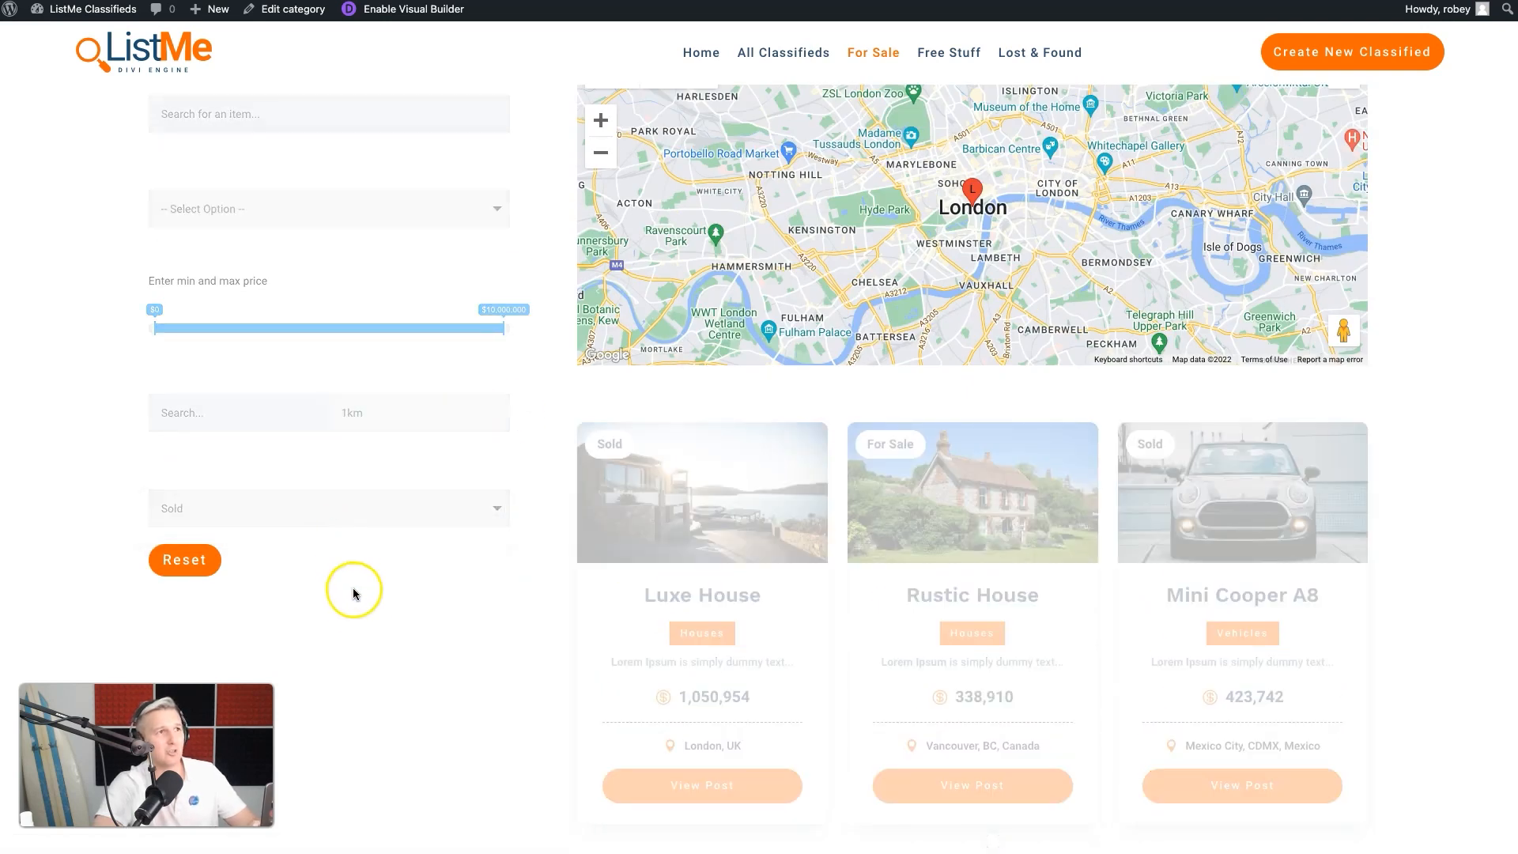
pyautogui.scroll(-3, 870, 603)
pyautogui.scroll(2, 1028, 603)
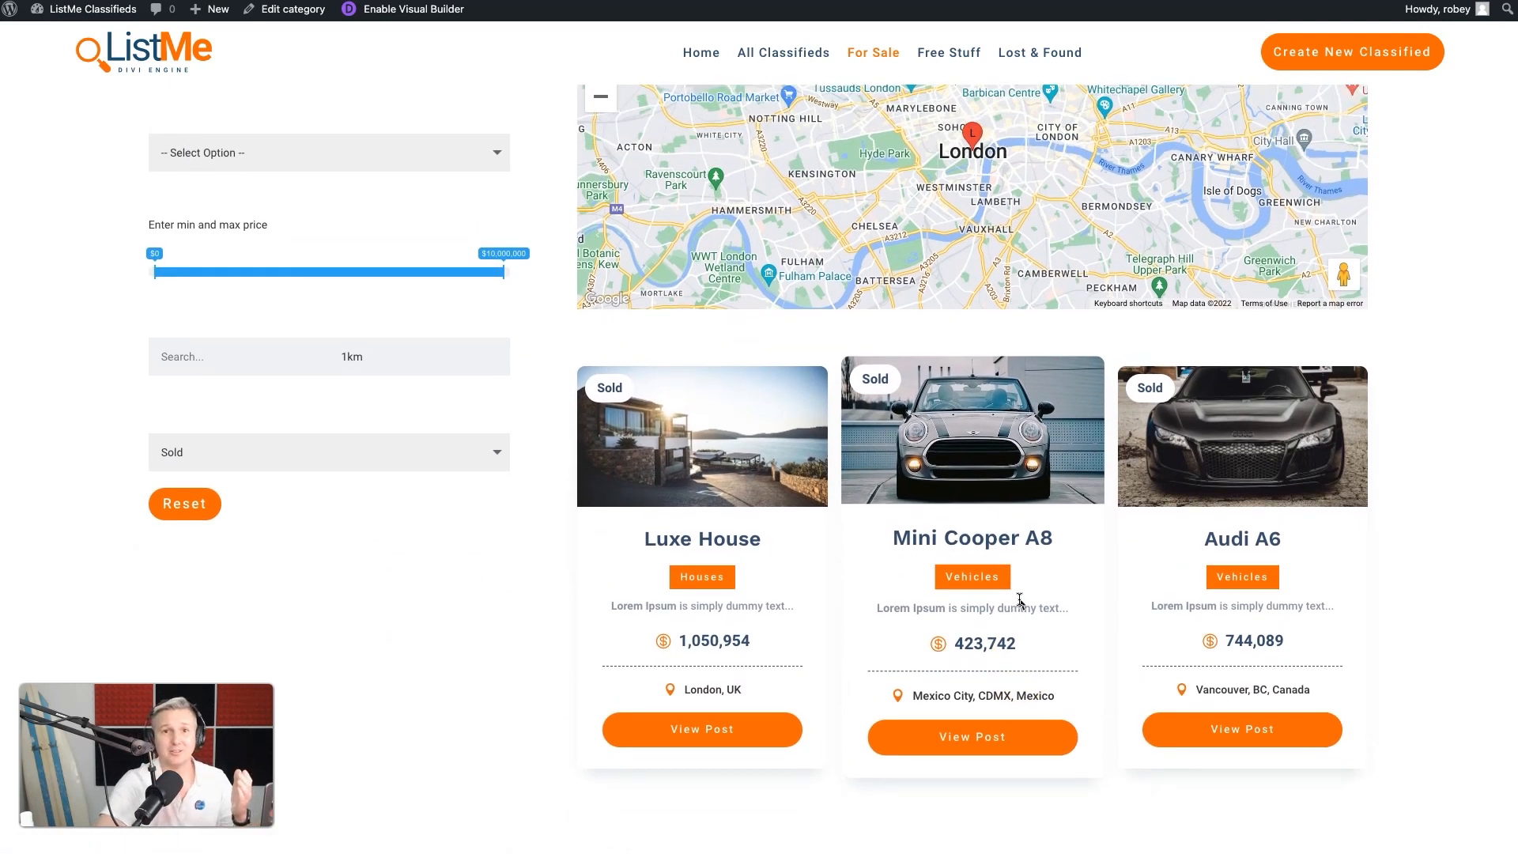
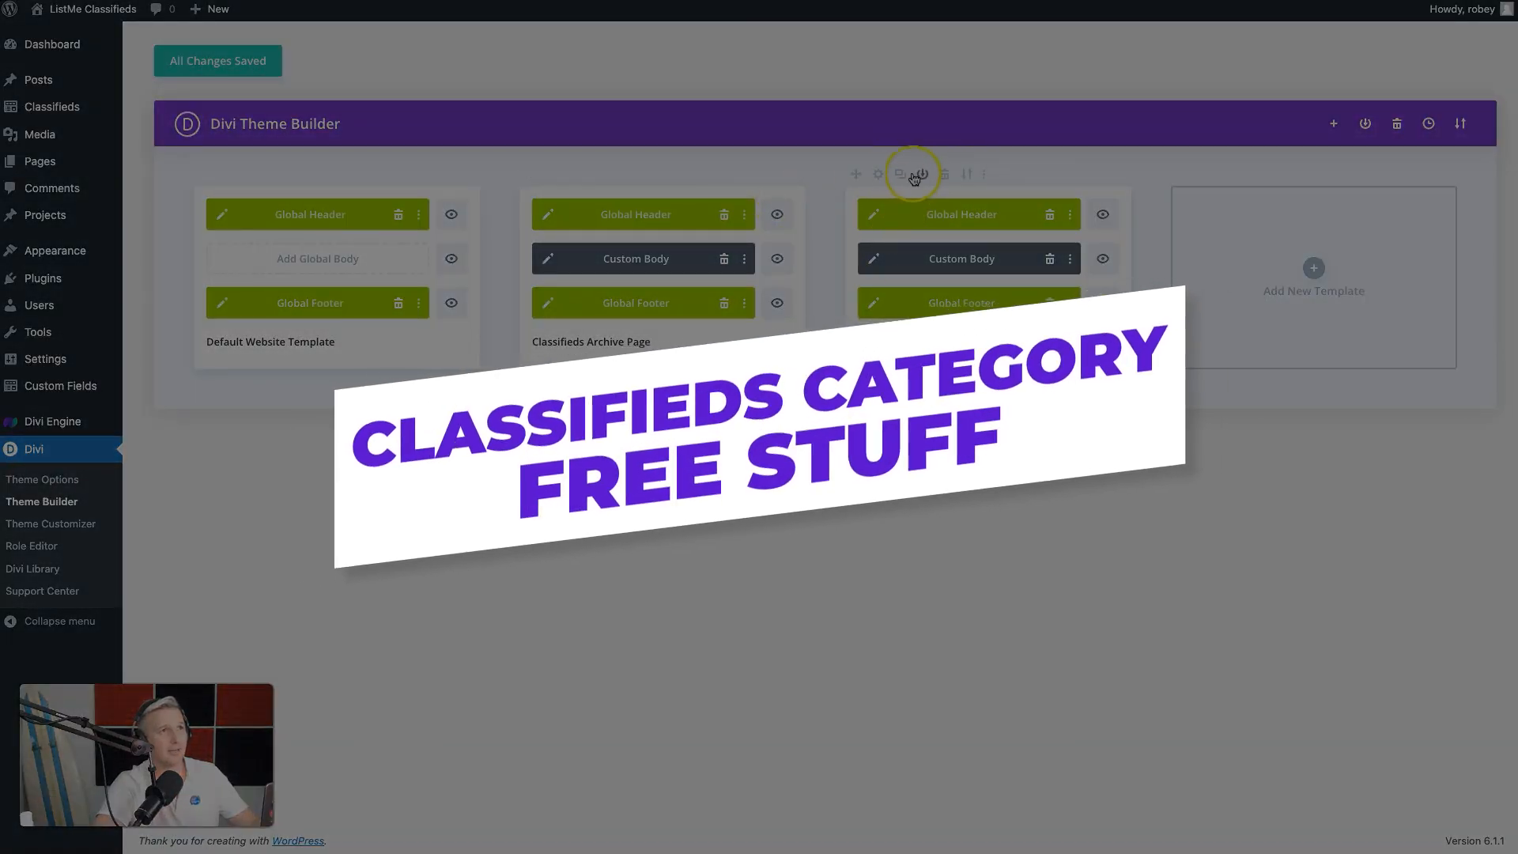
# Step: Duplicate the For Sale category template in the Theme Builder and assign the copy to the Free Stuff classifieds category page
pyautogui.click(901, 174)
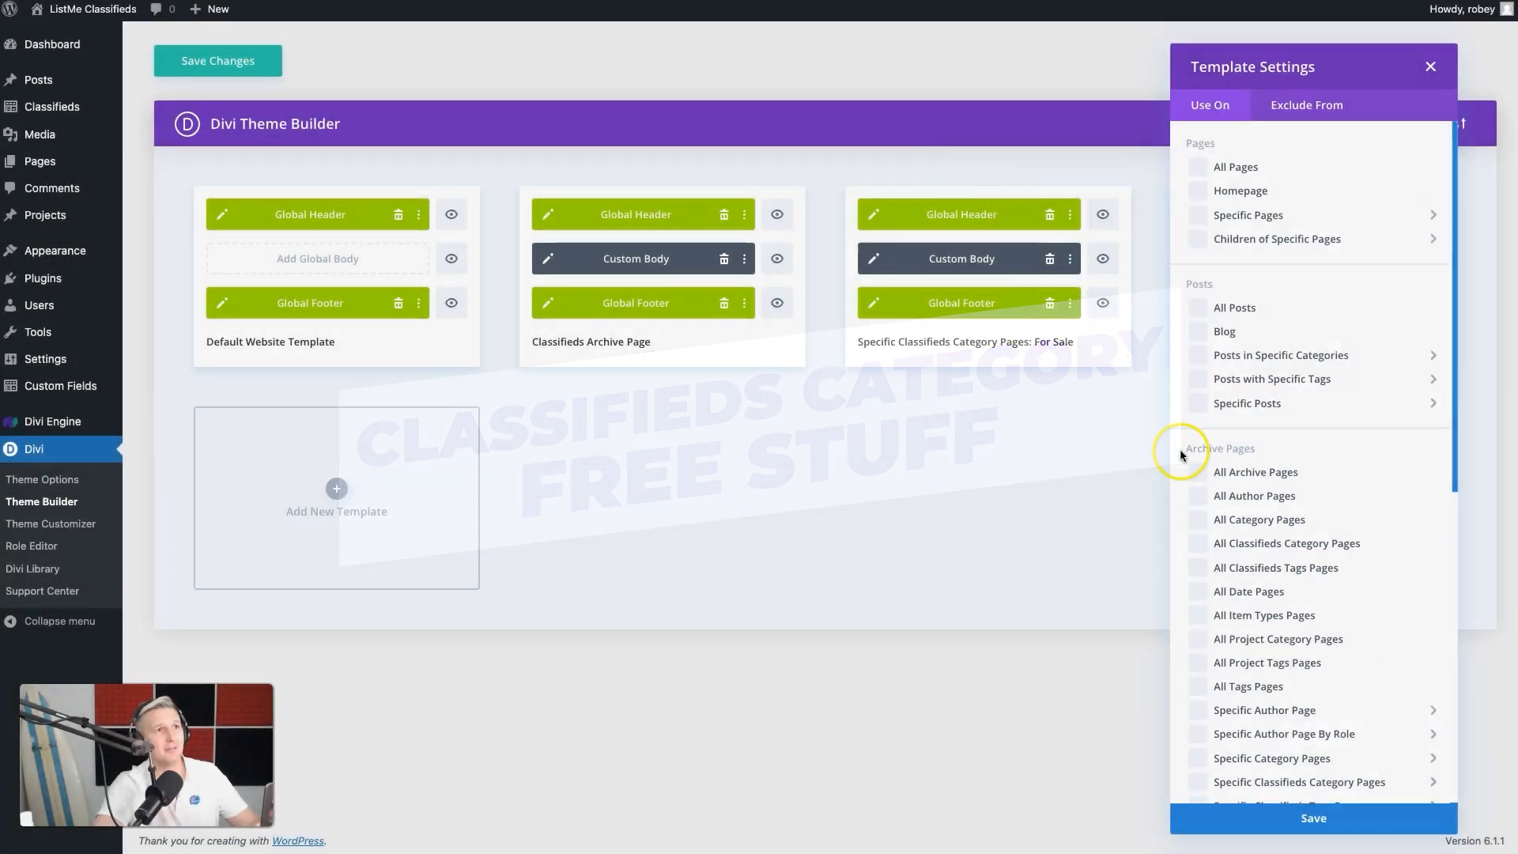
pyautogui.scroll(-1, 1288, 620)
pyautogui.scroll(-1, 1290, 620)
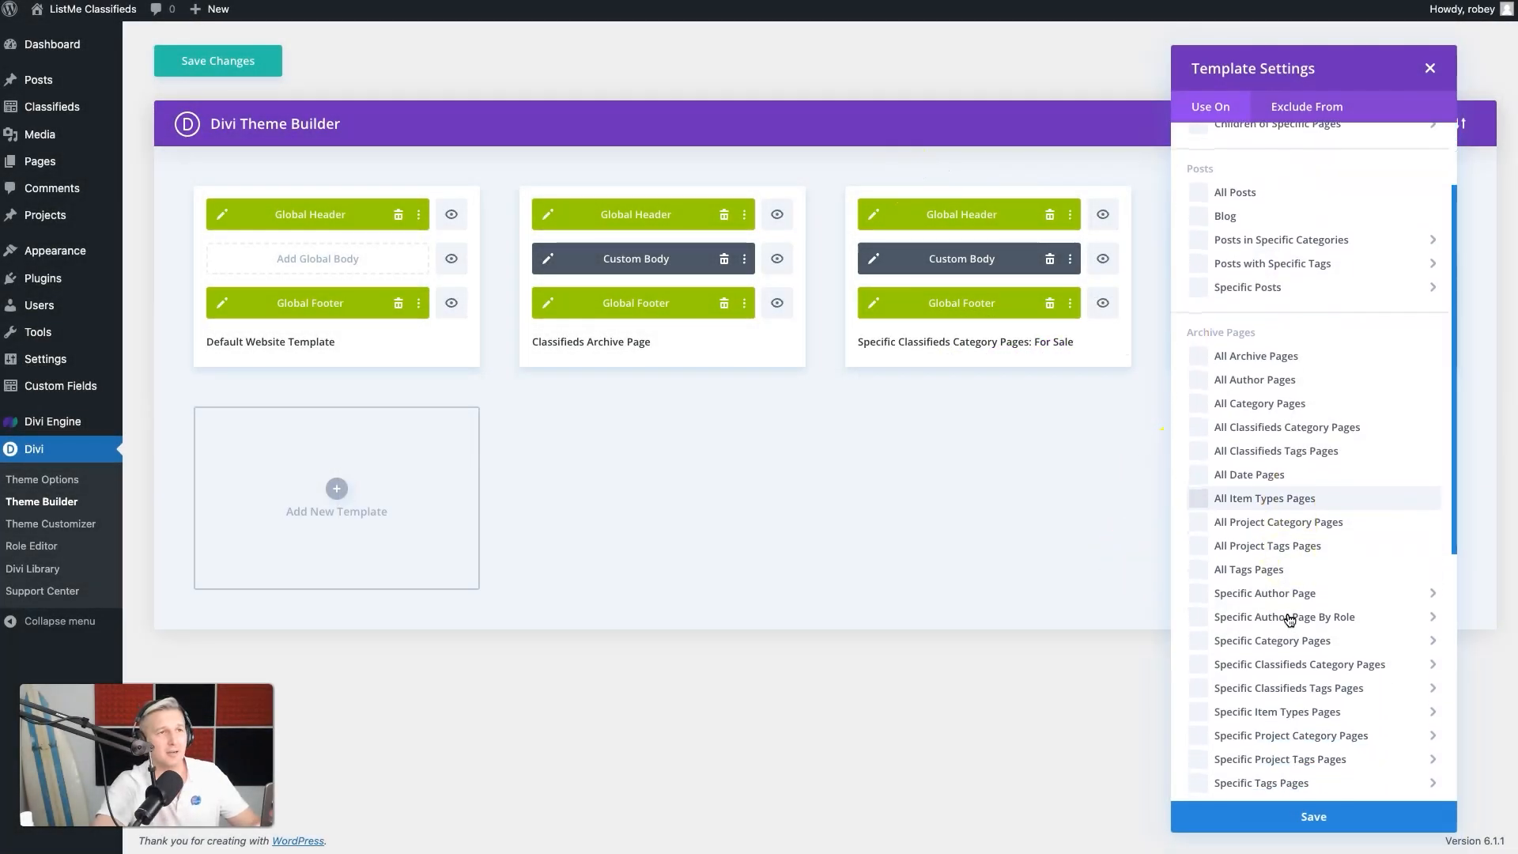
pyautogui.scroll(-2, 1290, 620)
pyautogui.moveTo(1234, 519)
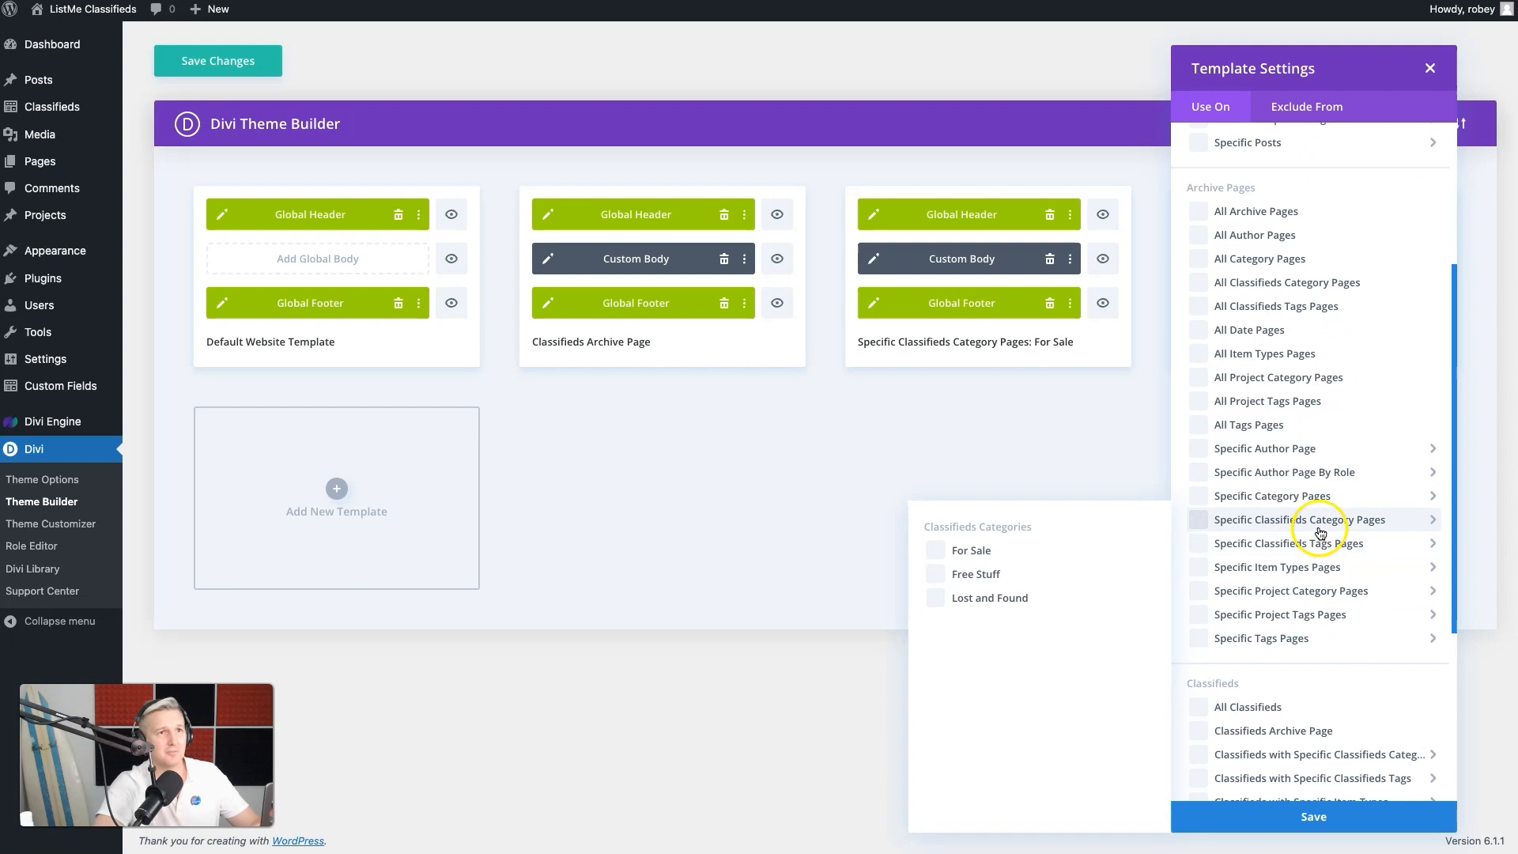
pyautogui.click(992, 578)
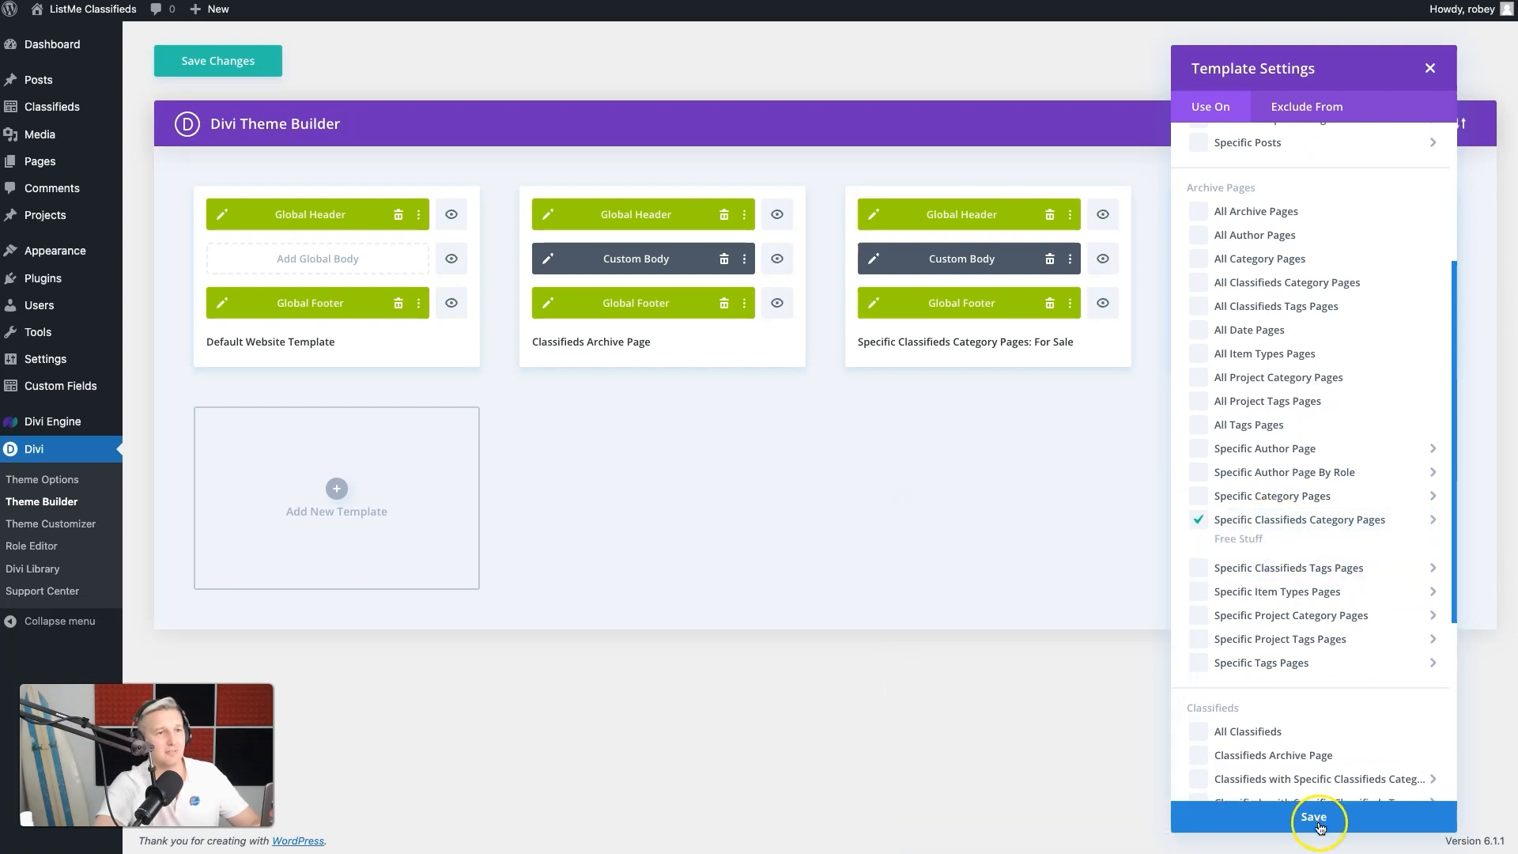
pyautogui.click(1319, 822)
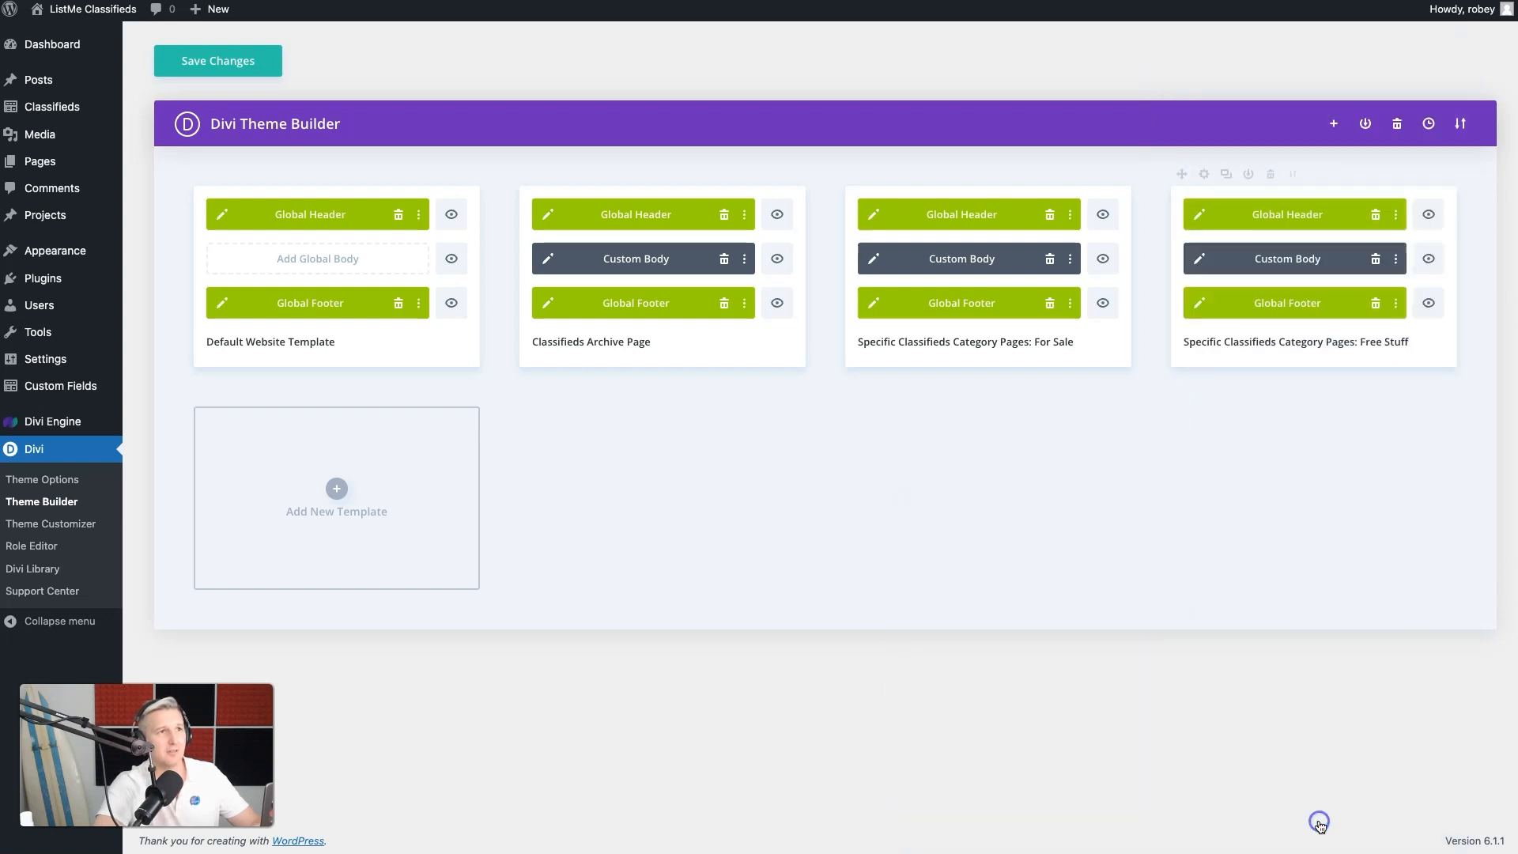
# Step: Open the Free Stuff template's custom body for editing and set the map module's CSS class to free-map
pyautogui.click(1200, 260)
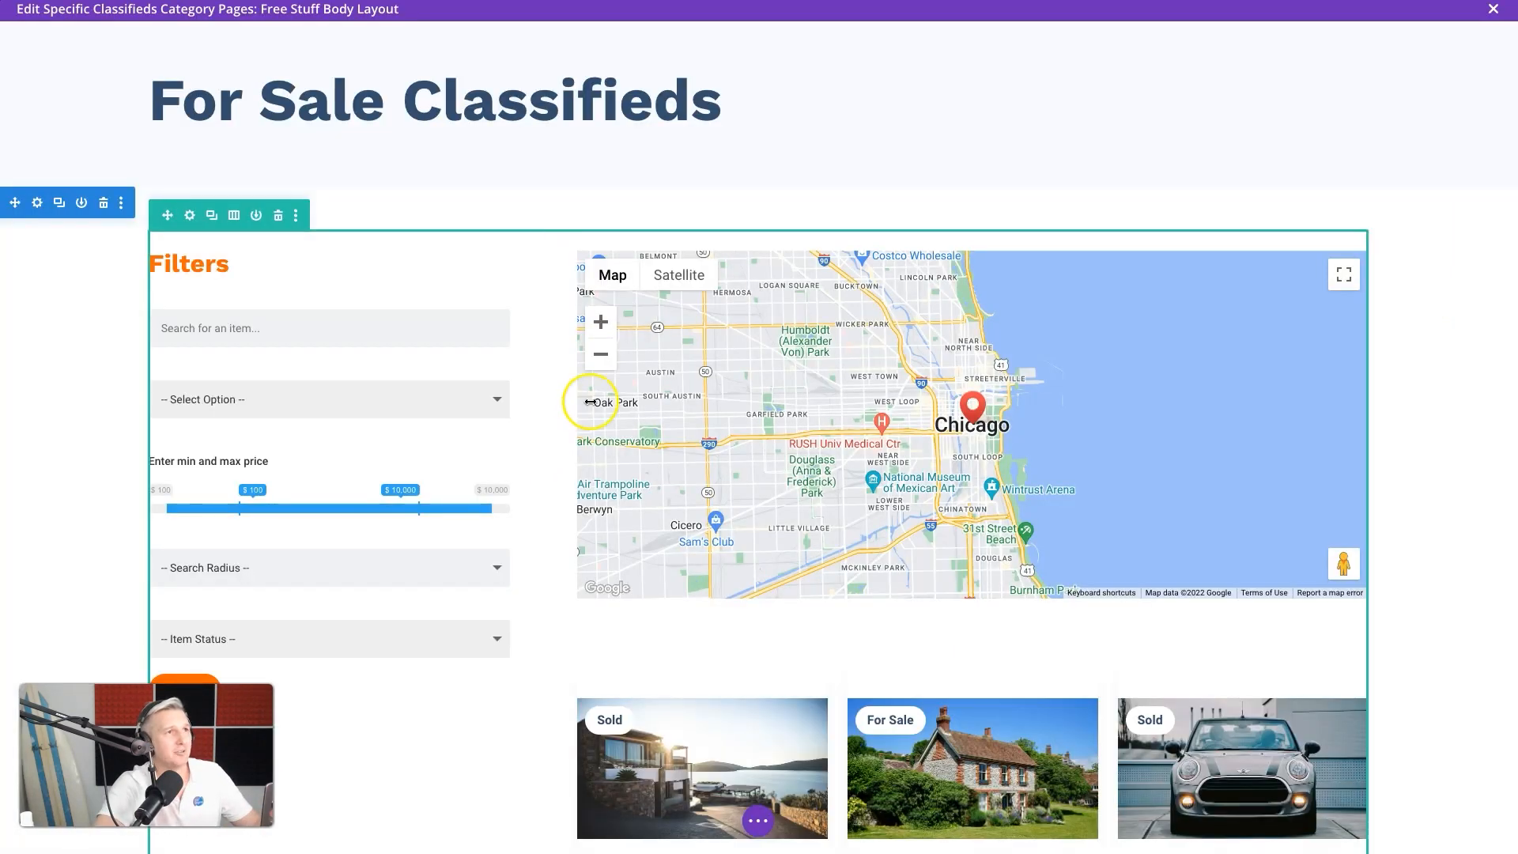
pyautogui.click(945, 292)
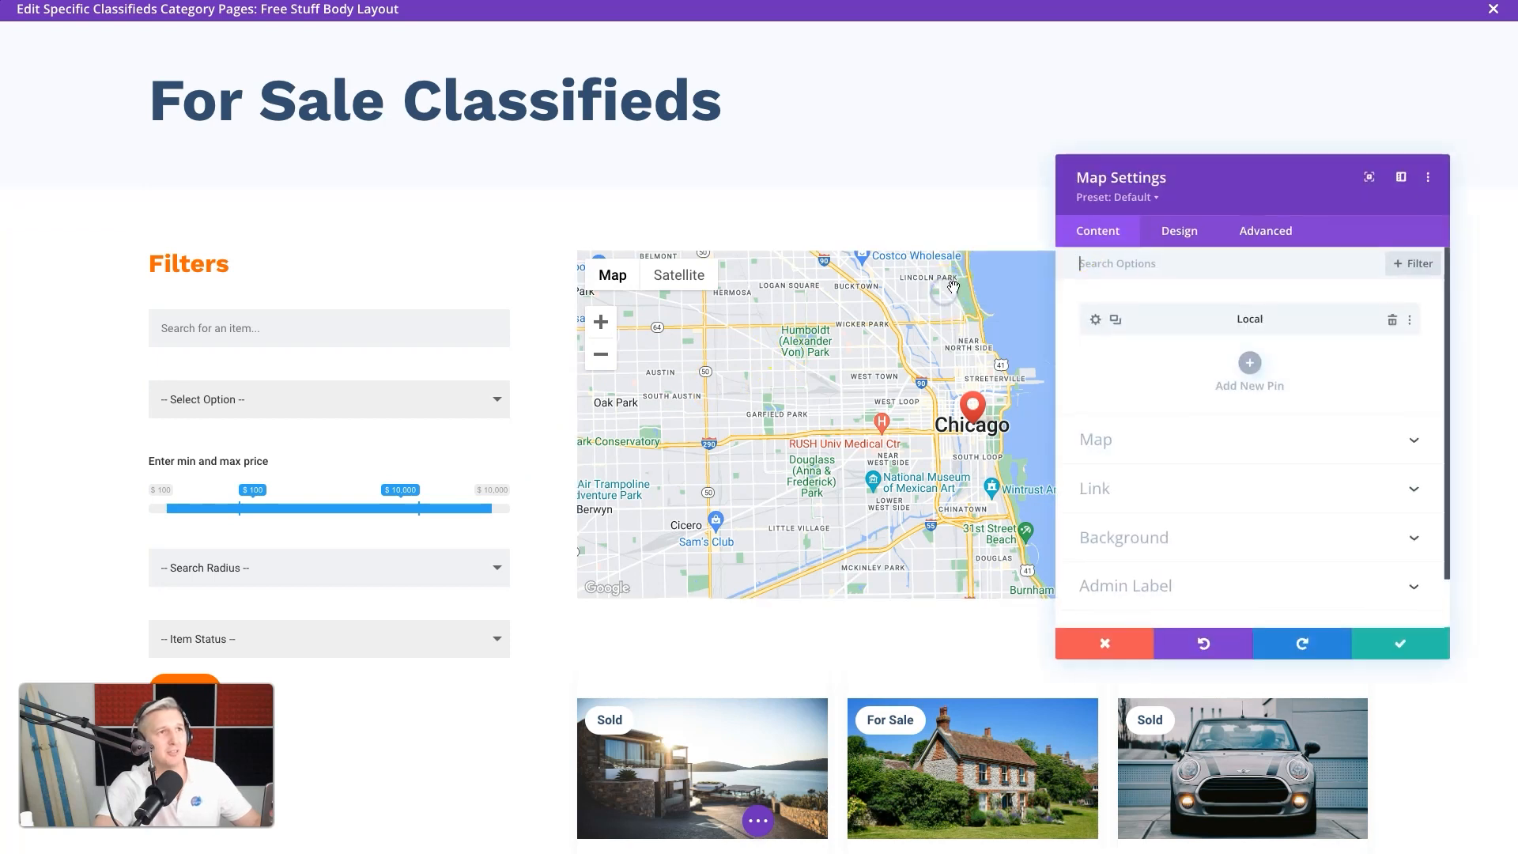
pyautogui.click(1253, 231)
pyautogui.click(1115, 304)
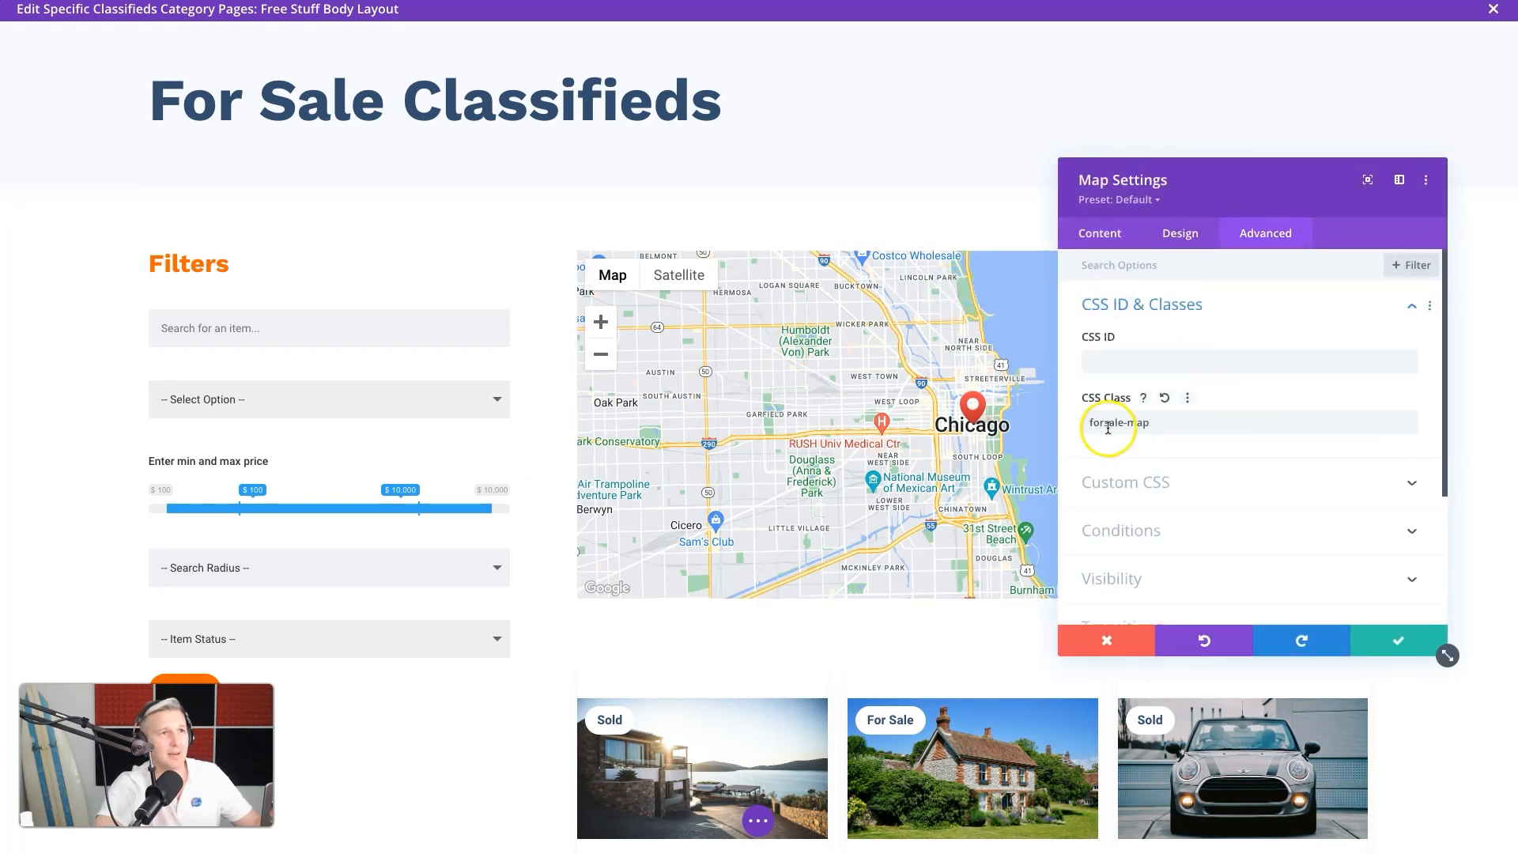
pyautogui.moveTo(1122, 426); pyautogui.dragTo(1067, 430)
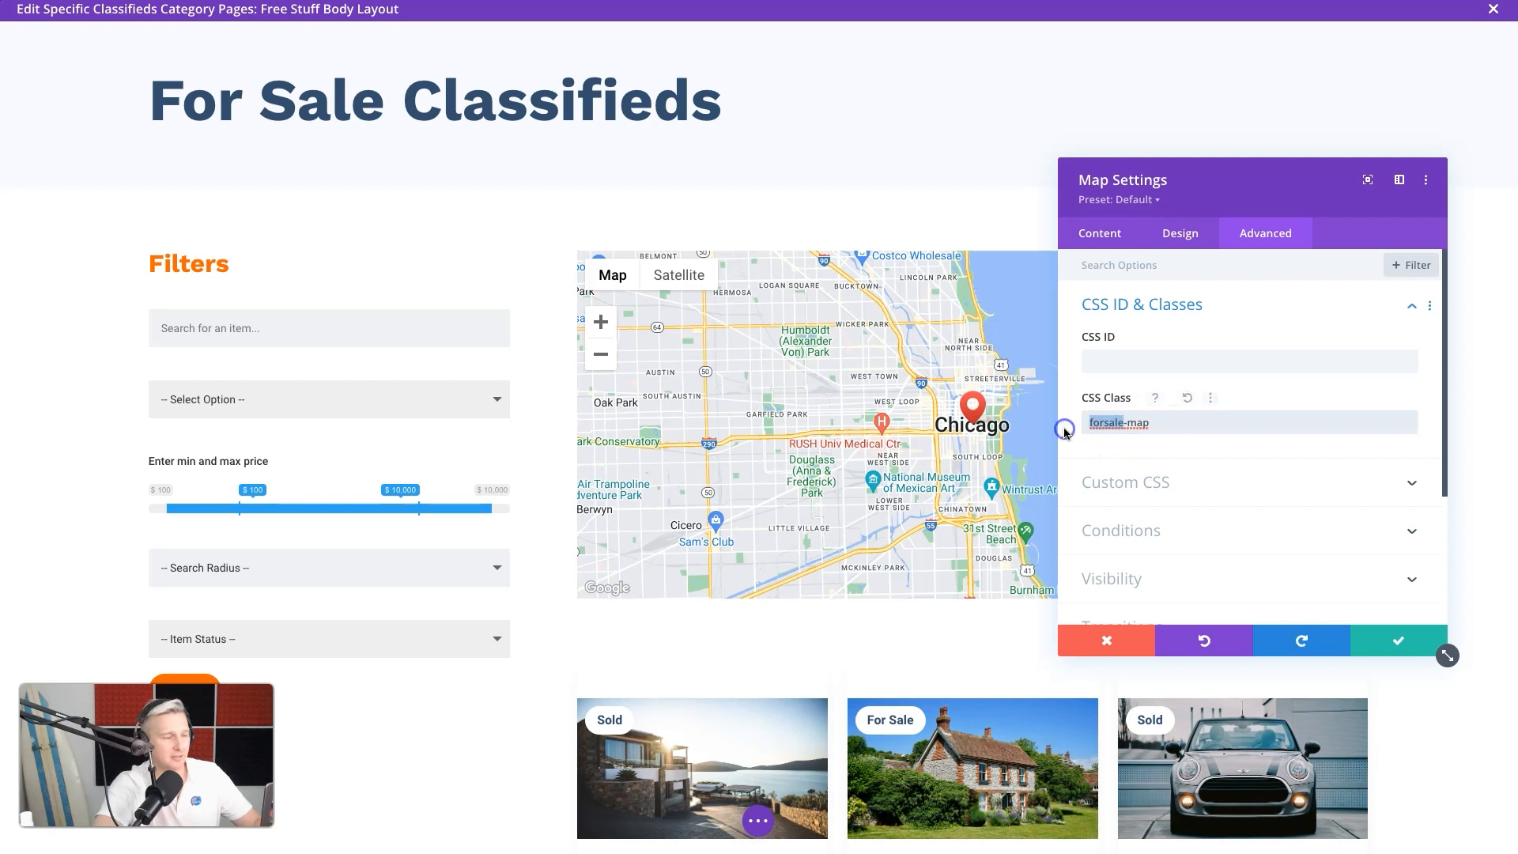
pyautogui.tripleClick(1112, 422)
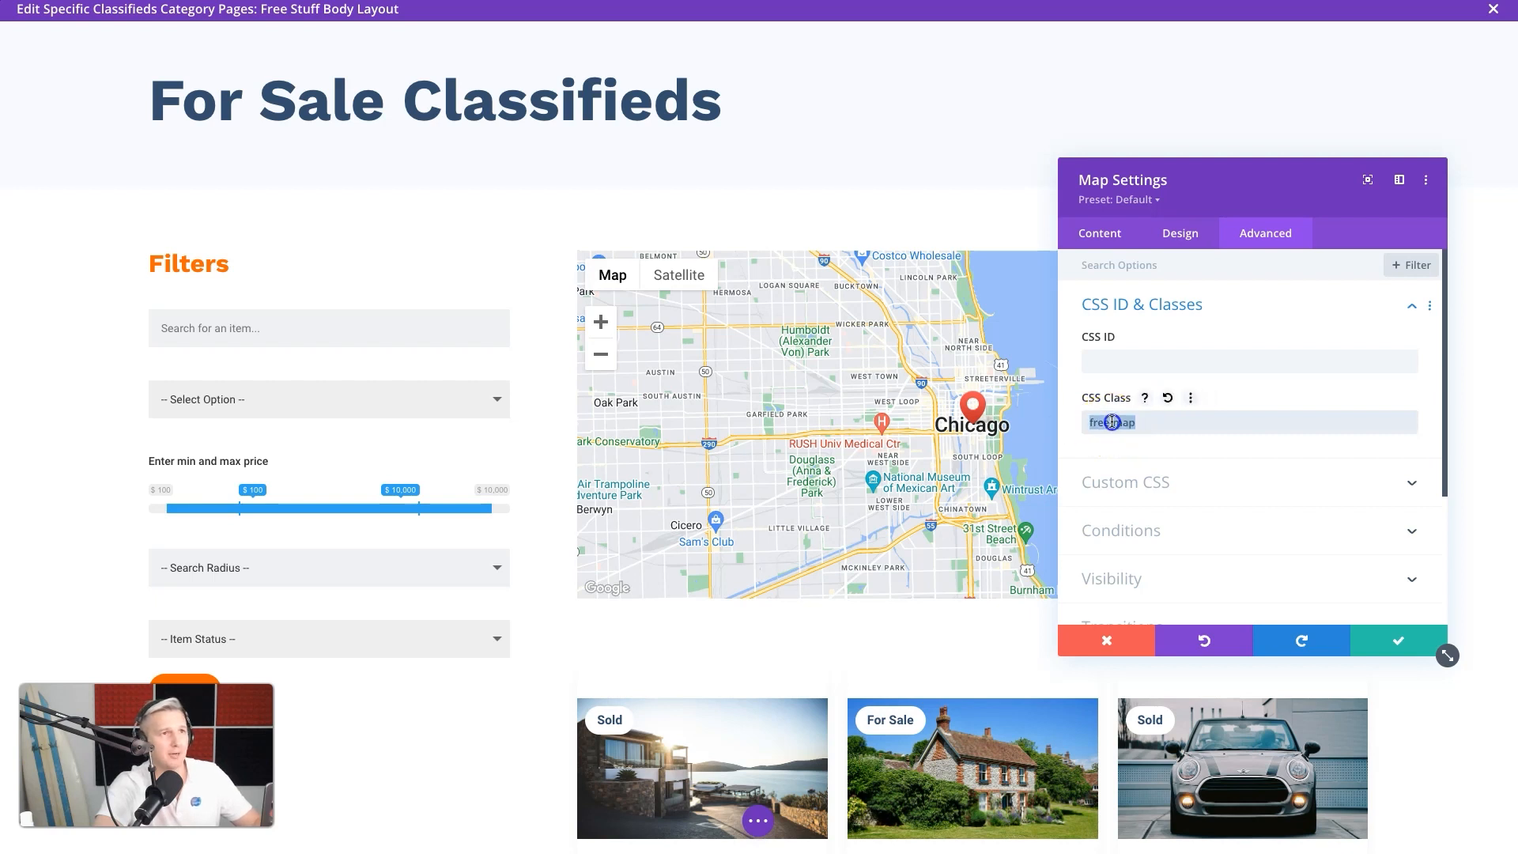
pyautogui.click(1379, 633)
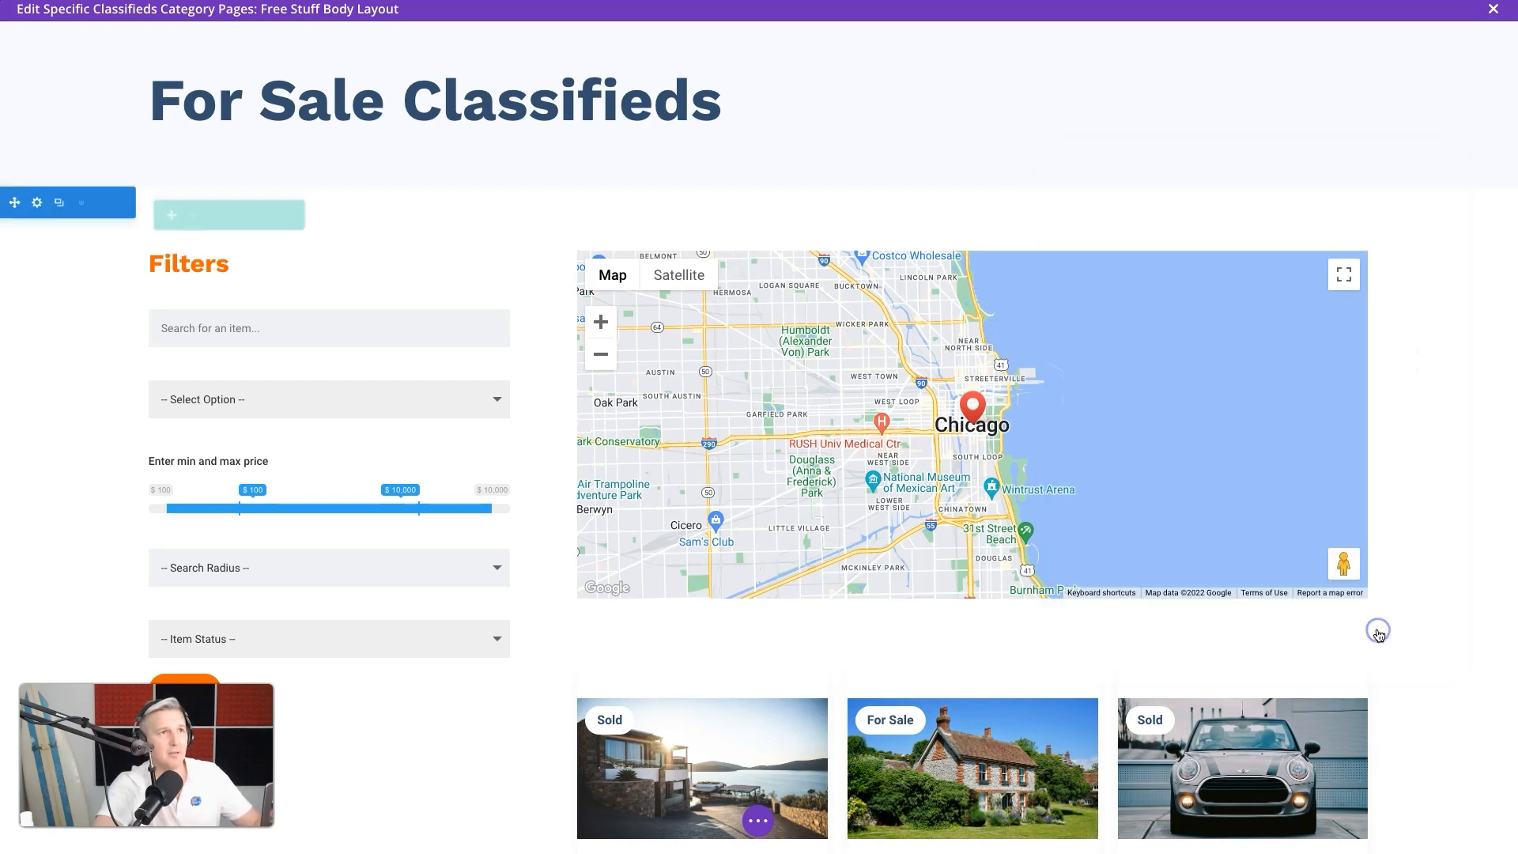
# Step: Set the map selector in the Archive Loop module's element options to .free-map
pyautogui.scroll(-5, 942, 633)
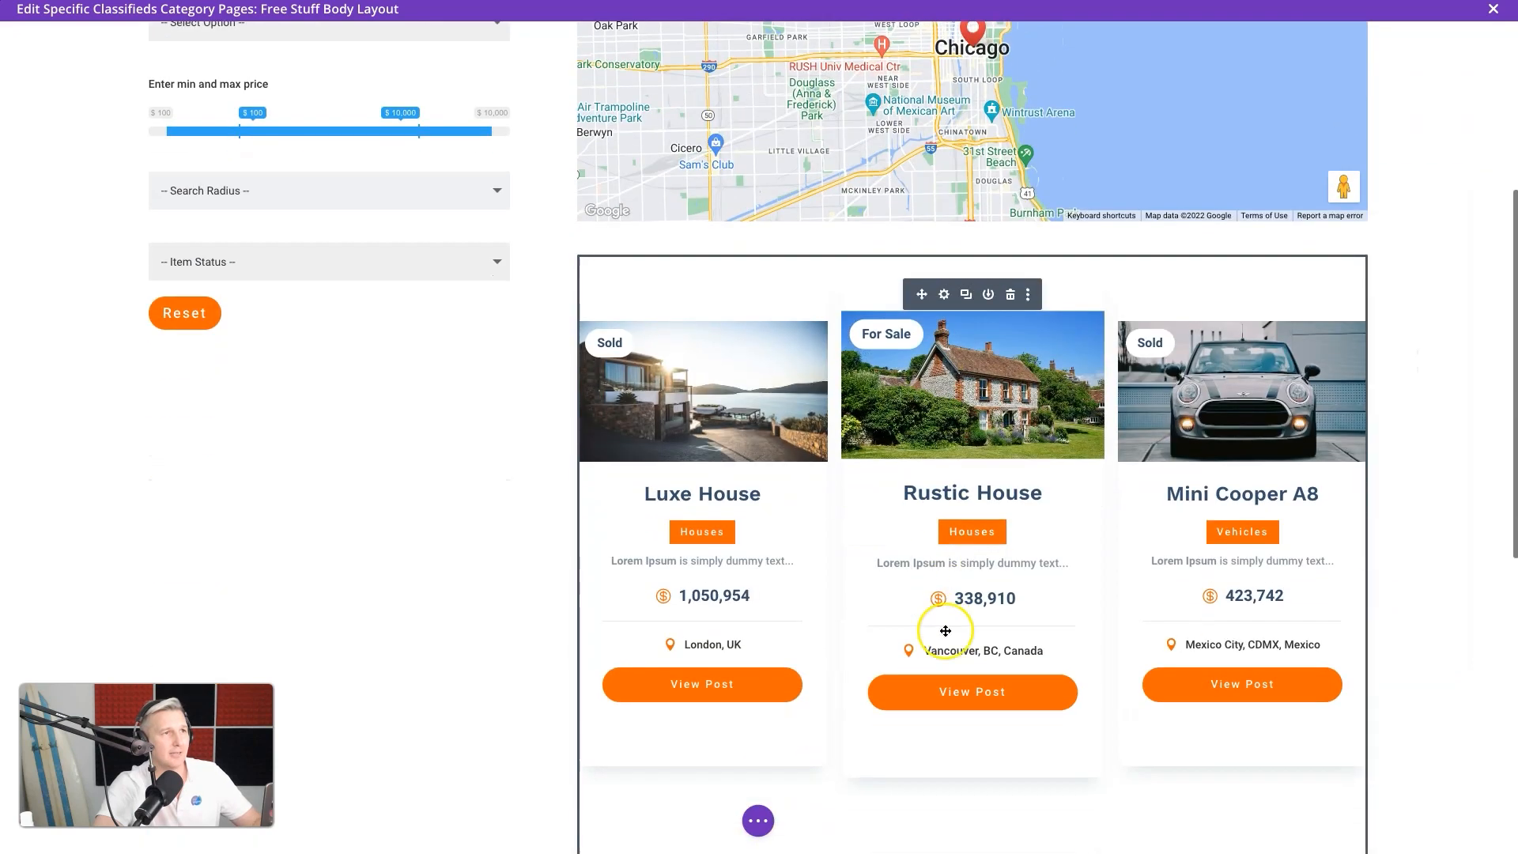
pyautogui.click(943, 294)
pyautogui.scroll(-10, 1215, 478)
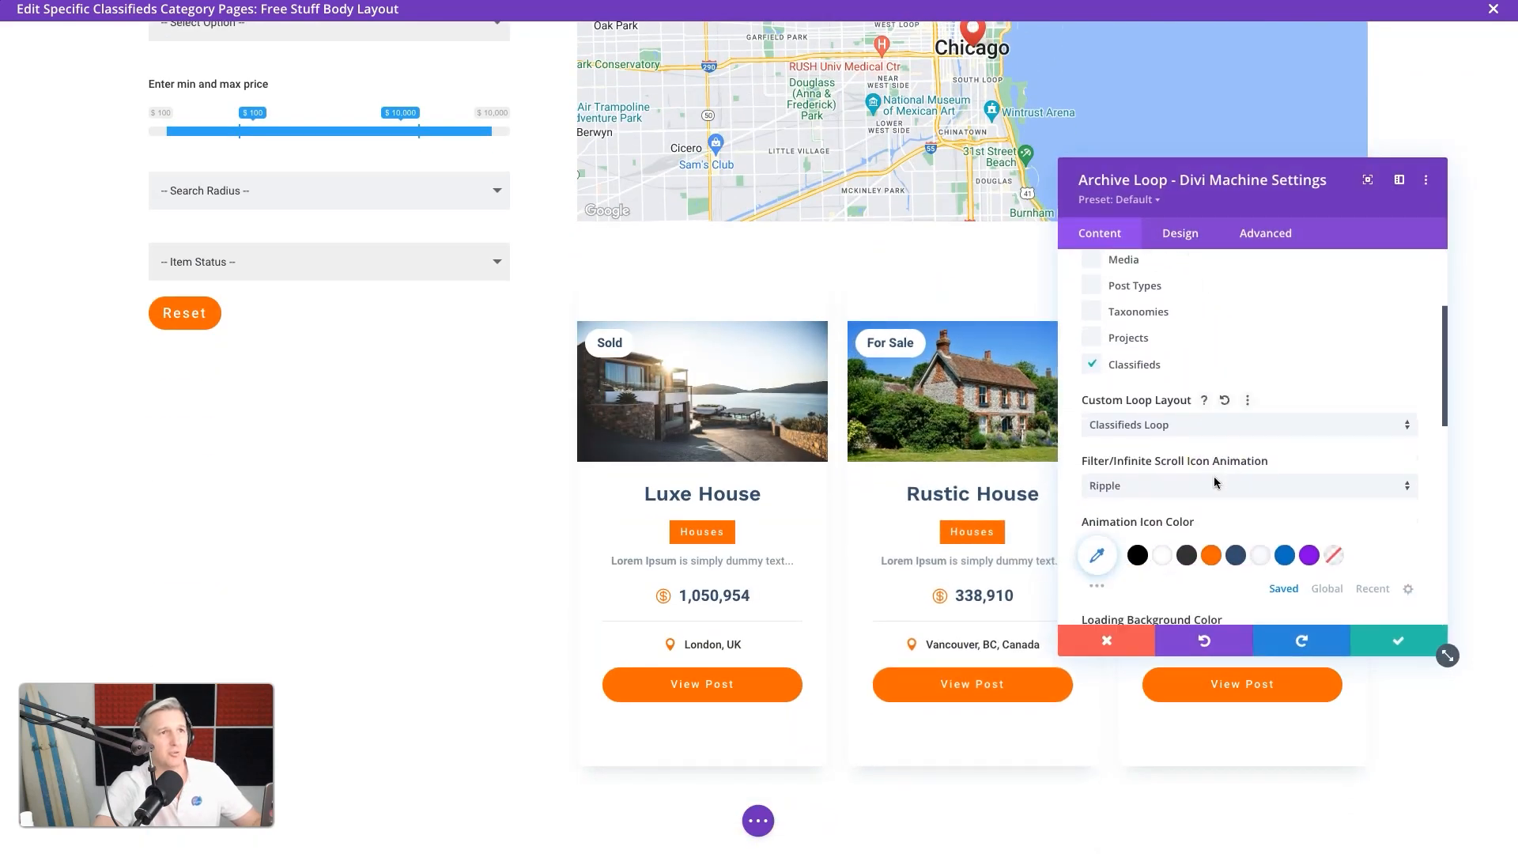
pyautogui.click(1179, 331)
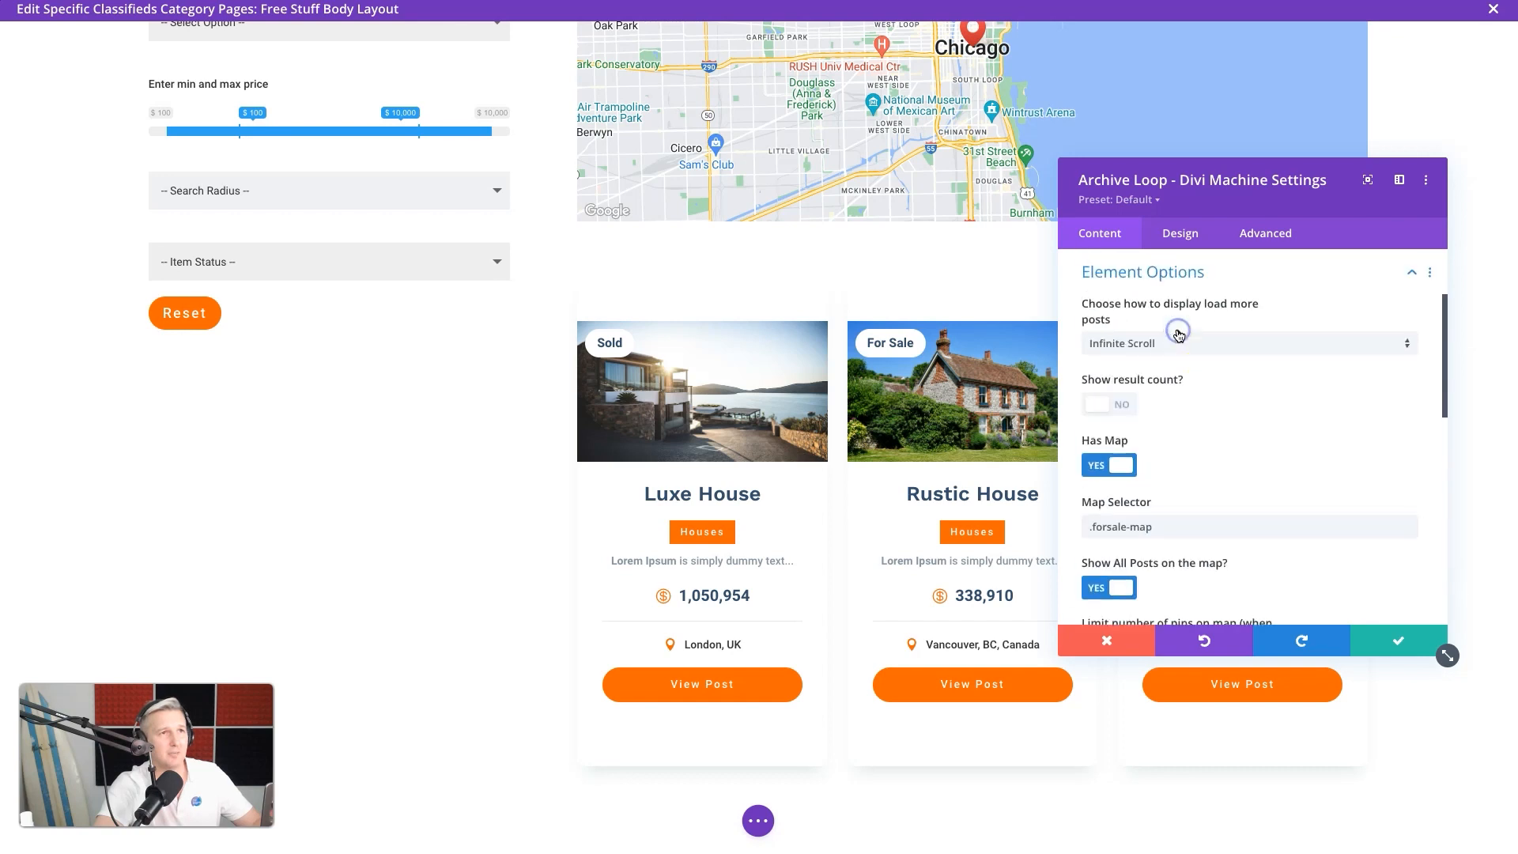
pyautogui.moveTo(1085, 526); pyautogui.dragTo(1191, 527)
pyautogui.write('free-map')
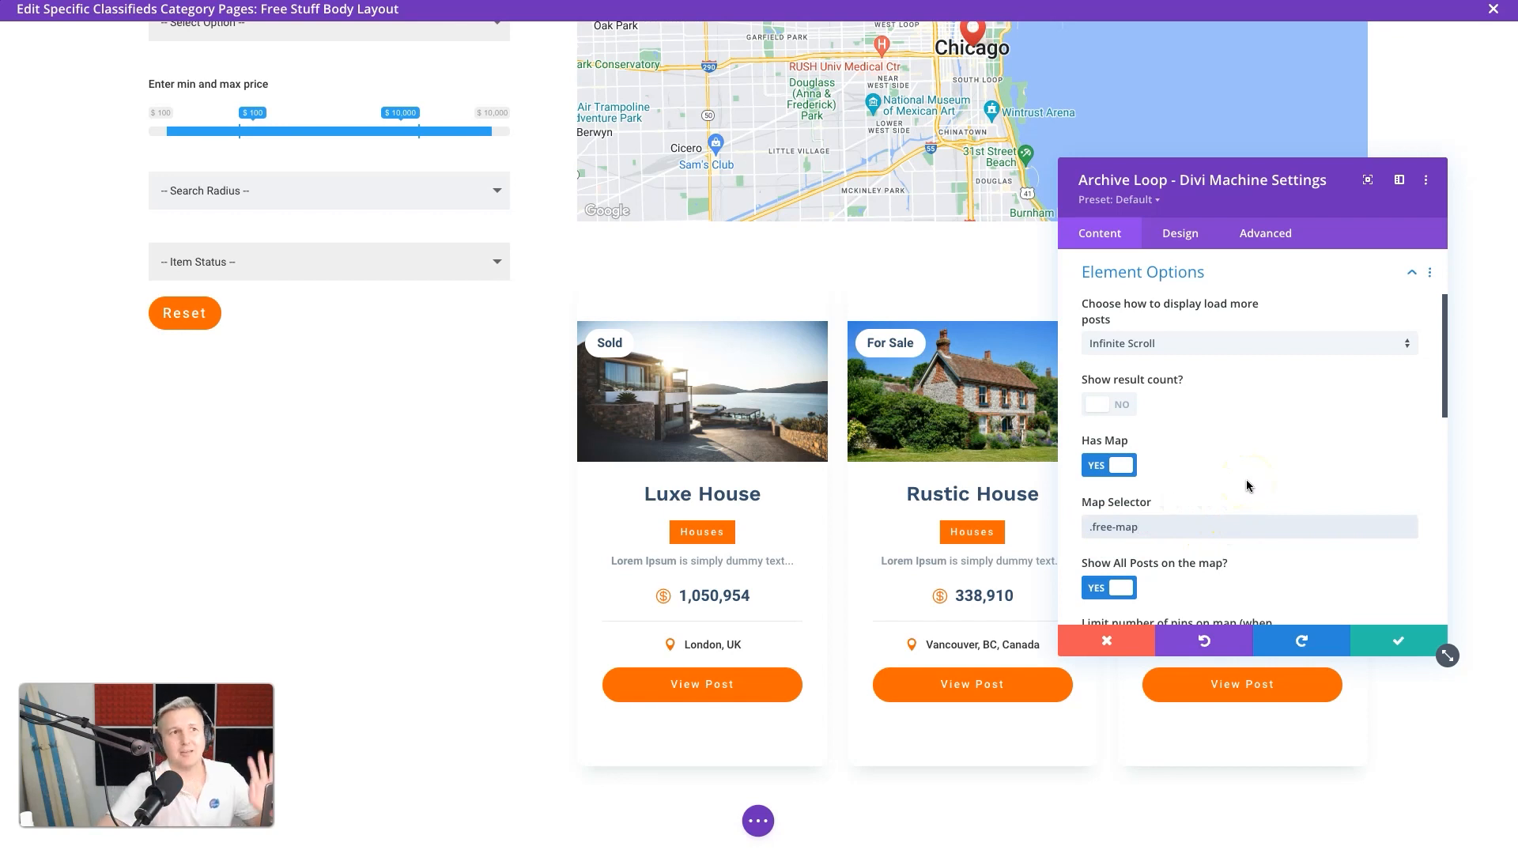
pyautogui.click(1273, 468)
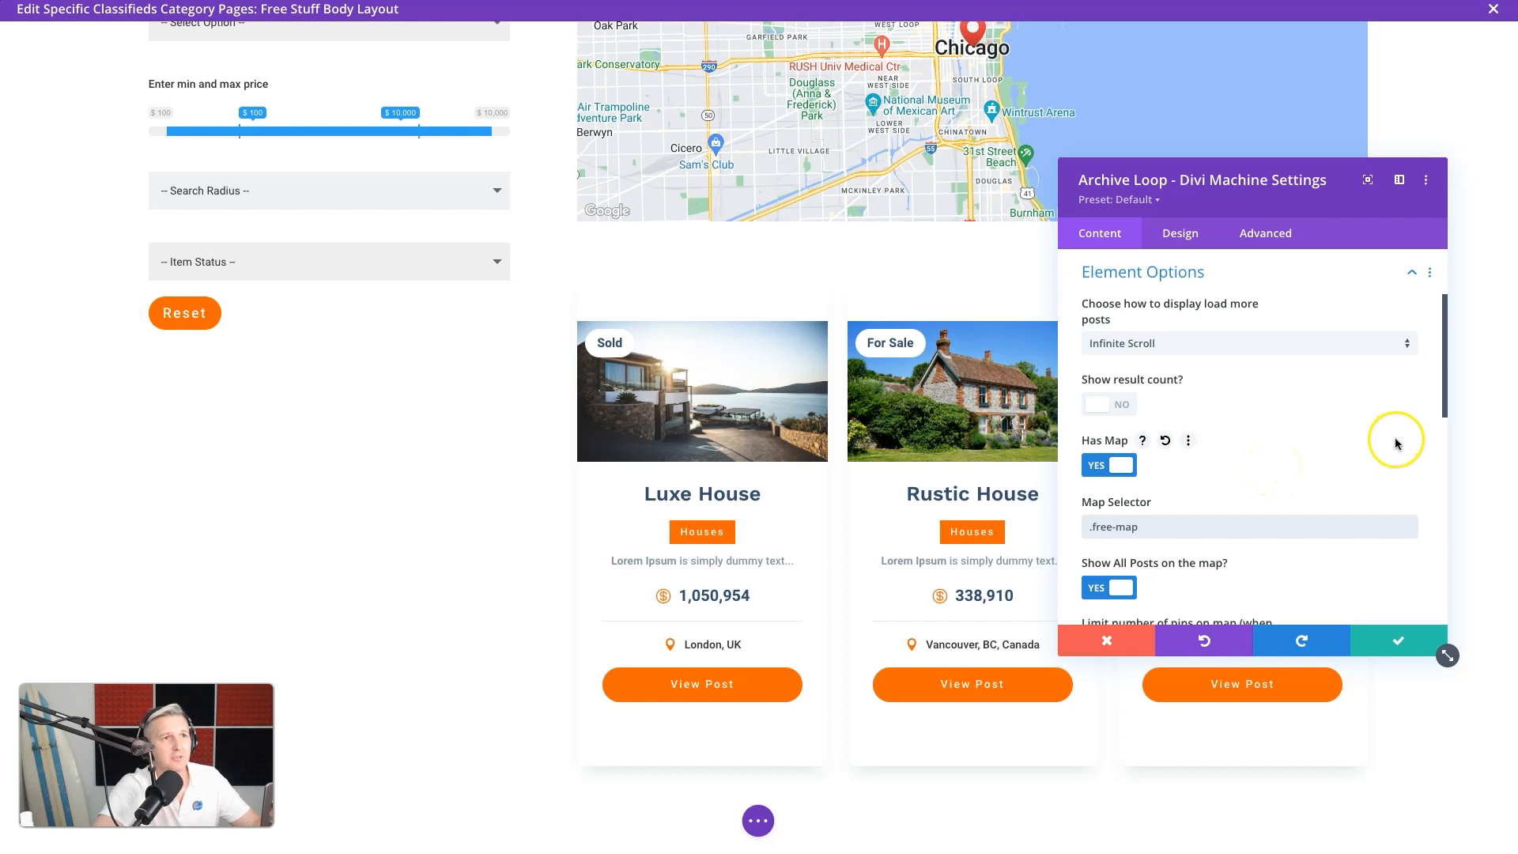
# Step: Set the Archive Loop's included categories to the slug free-stuff in its loop options, and save the module settings
pyautogui.scroll(3, 1395, 438)
pyautogui.click(1176, 307)
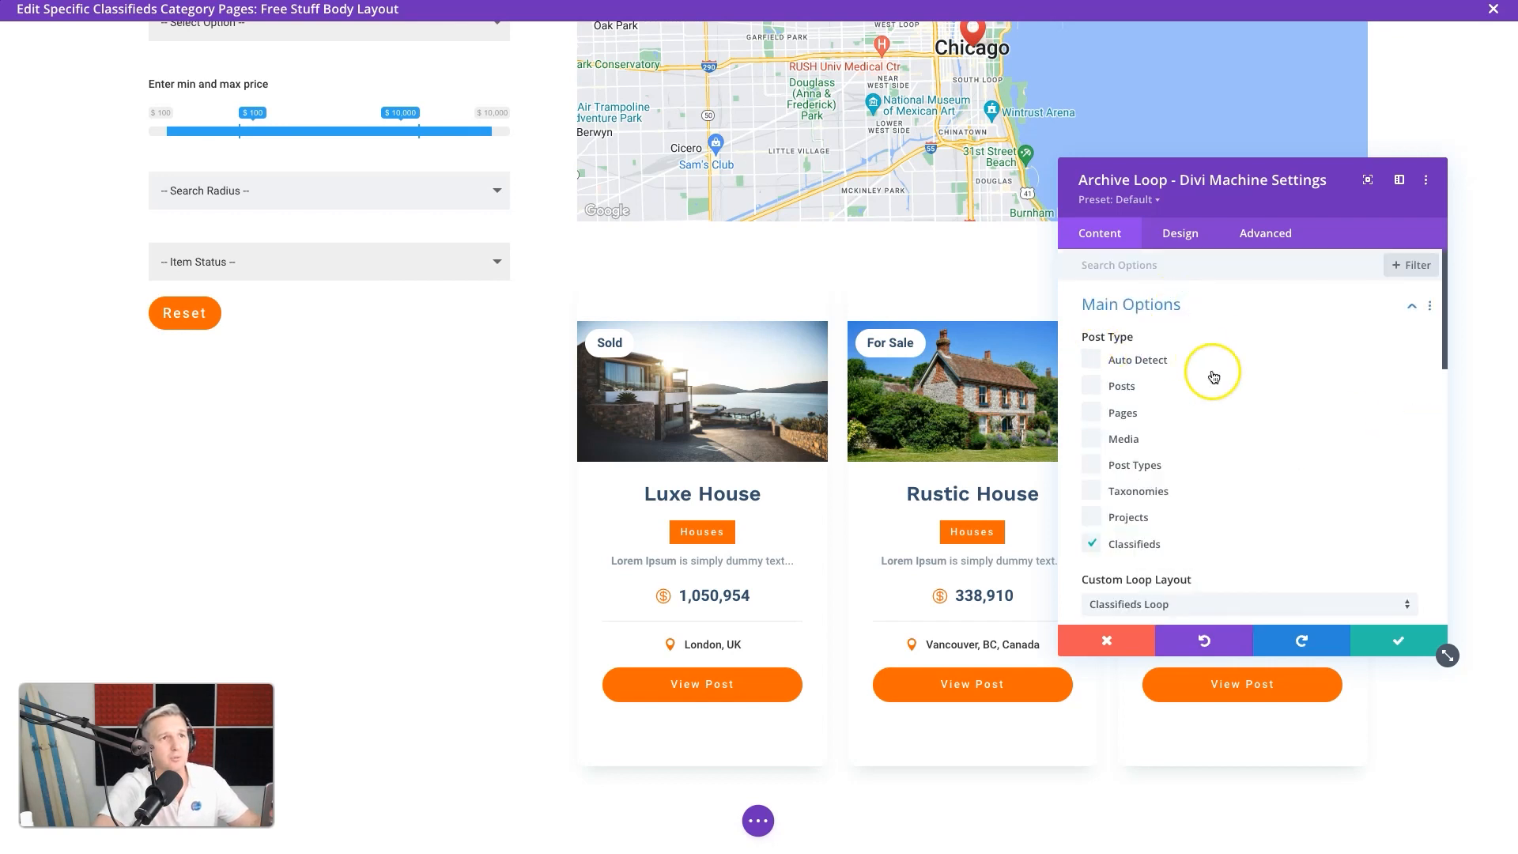
pyautogui.scroll(-4, 1174, 308)
pyautogui.scroll(-8, 1174, 308)
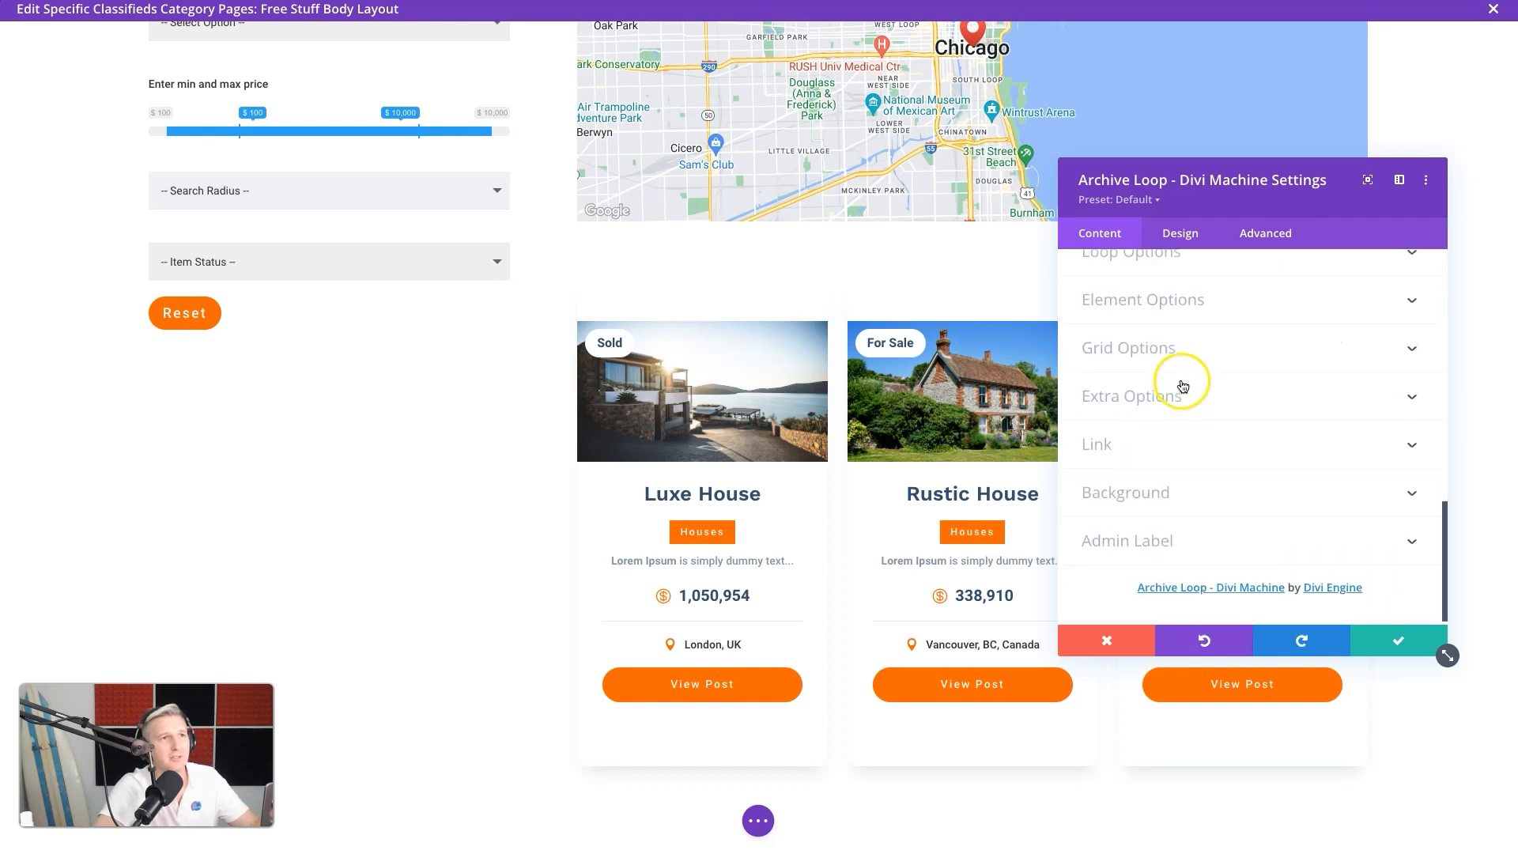
pyautogui.scroll(3, 1179, 379)
pyautogui.click(1178, 341)
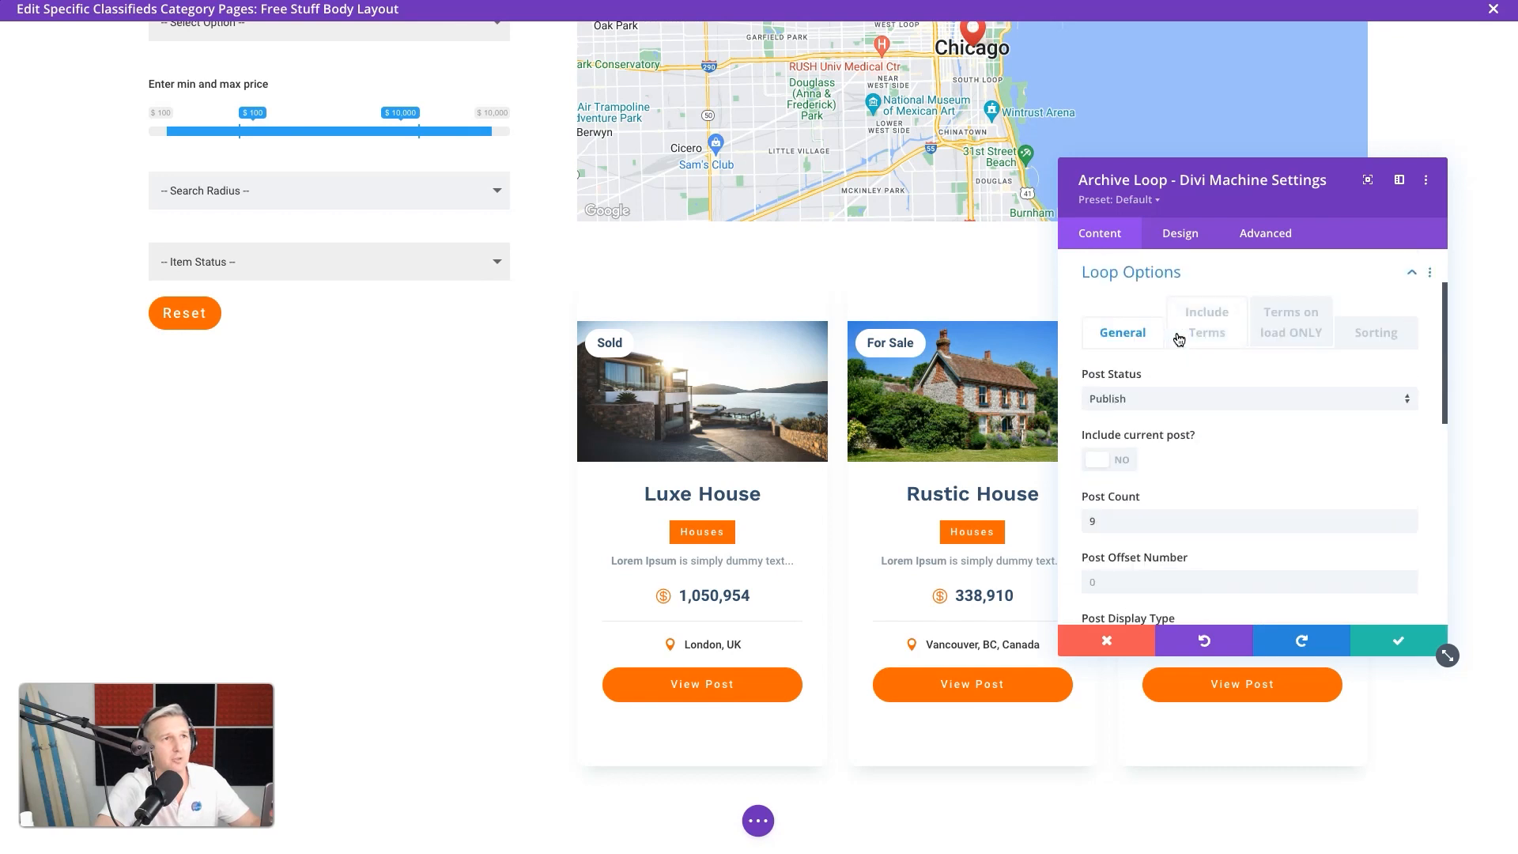
pyautogui.scroll(-4, 1162, 498)
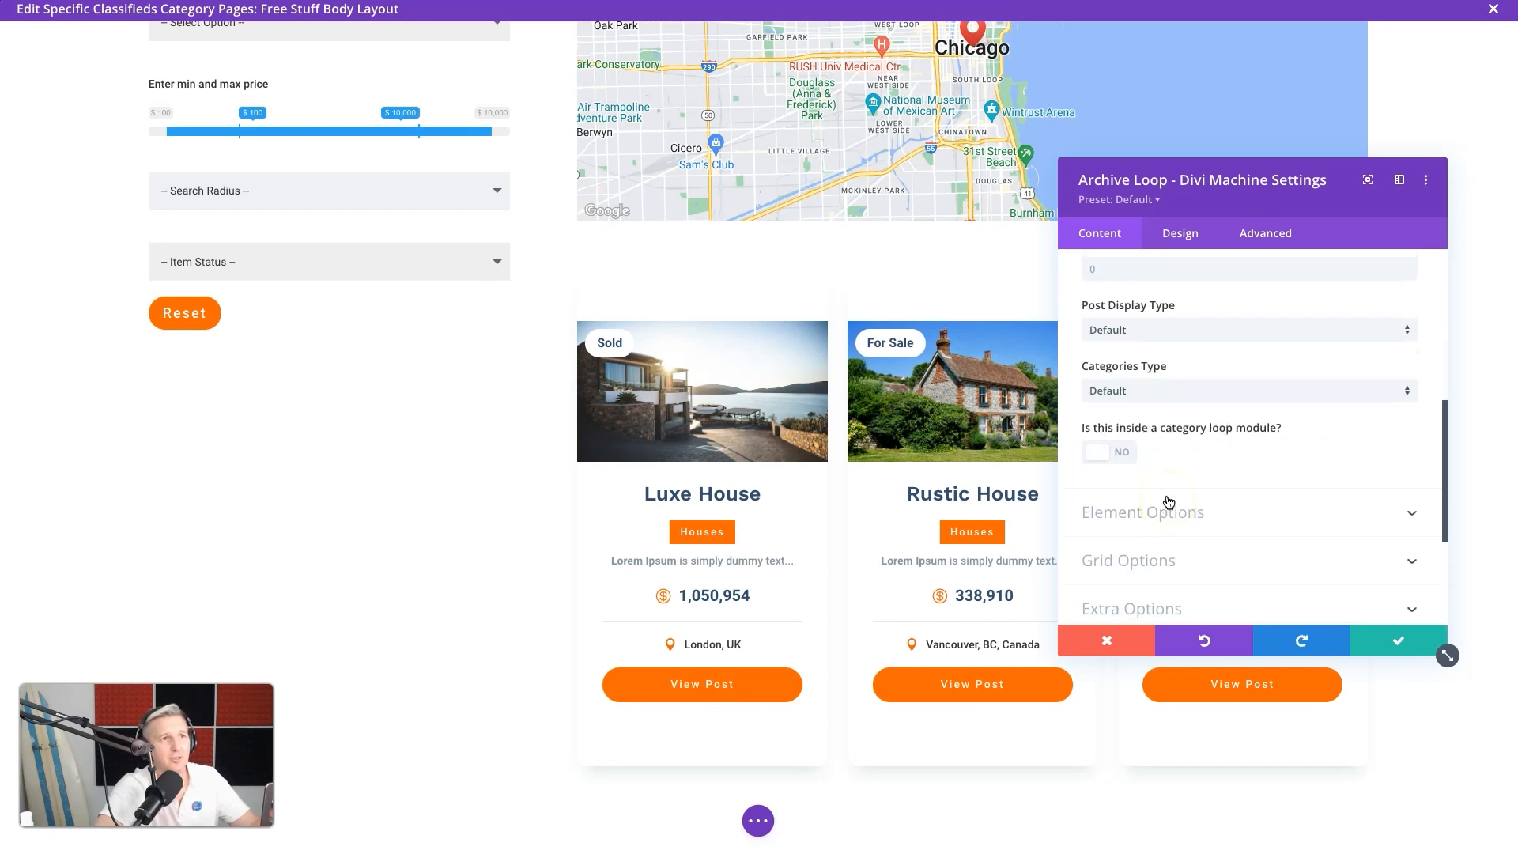
pyautogui.scroll(5, 1165, 500)
pyautogui.click(1189, 389)
pyautogui.doubleClick(1112, 489)
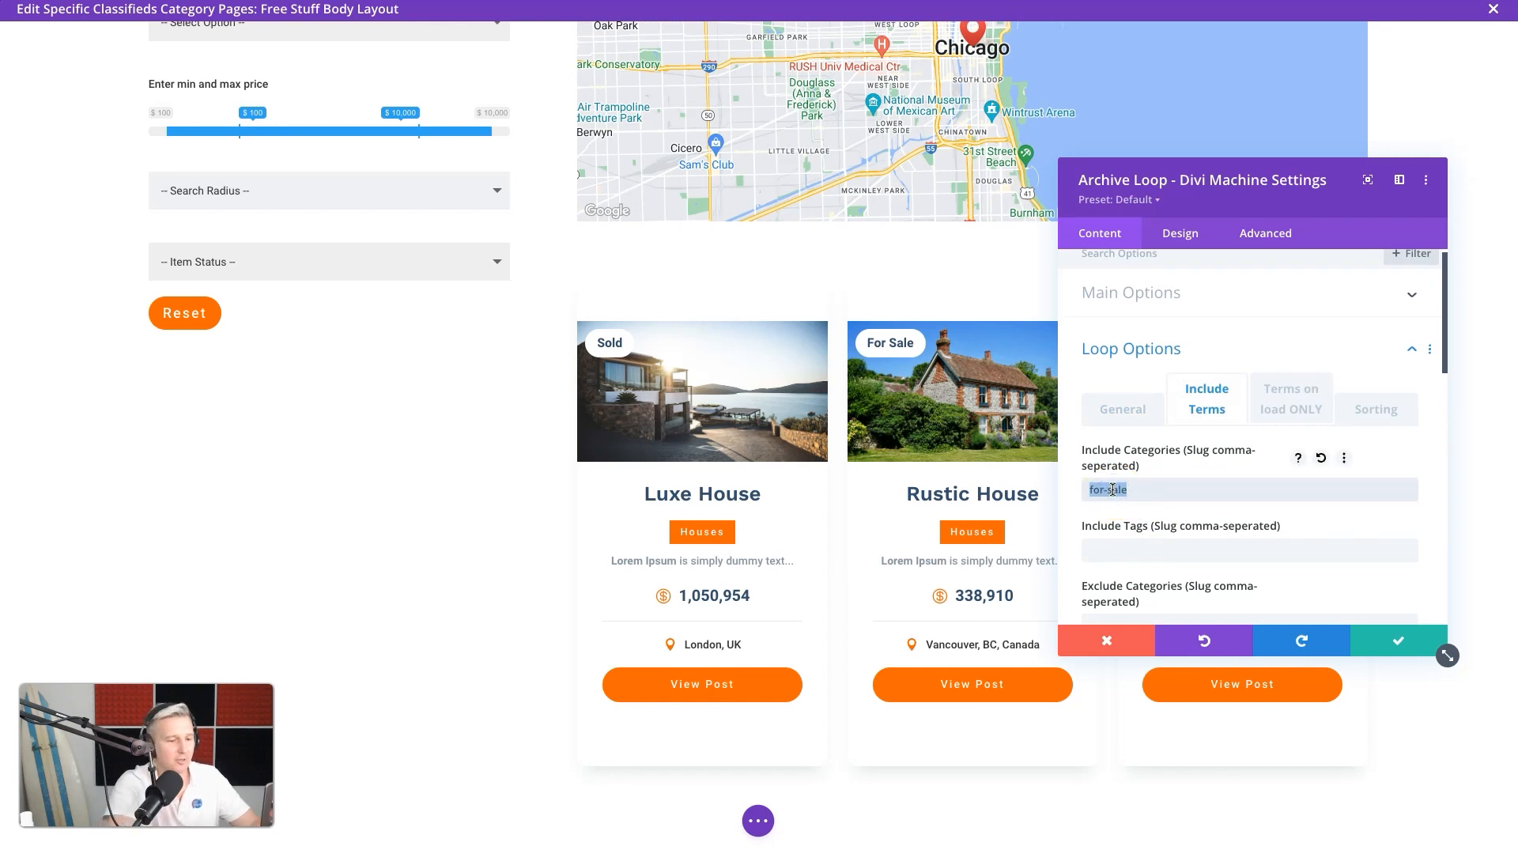
pyautogui.write('fr')
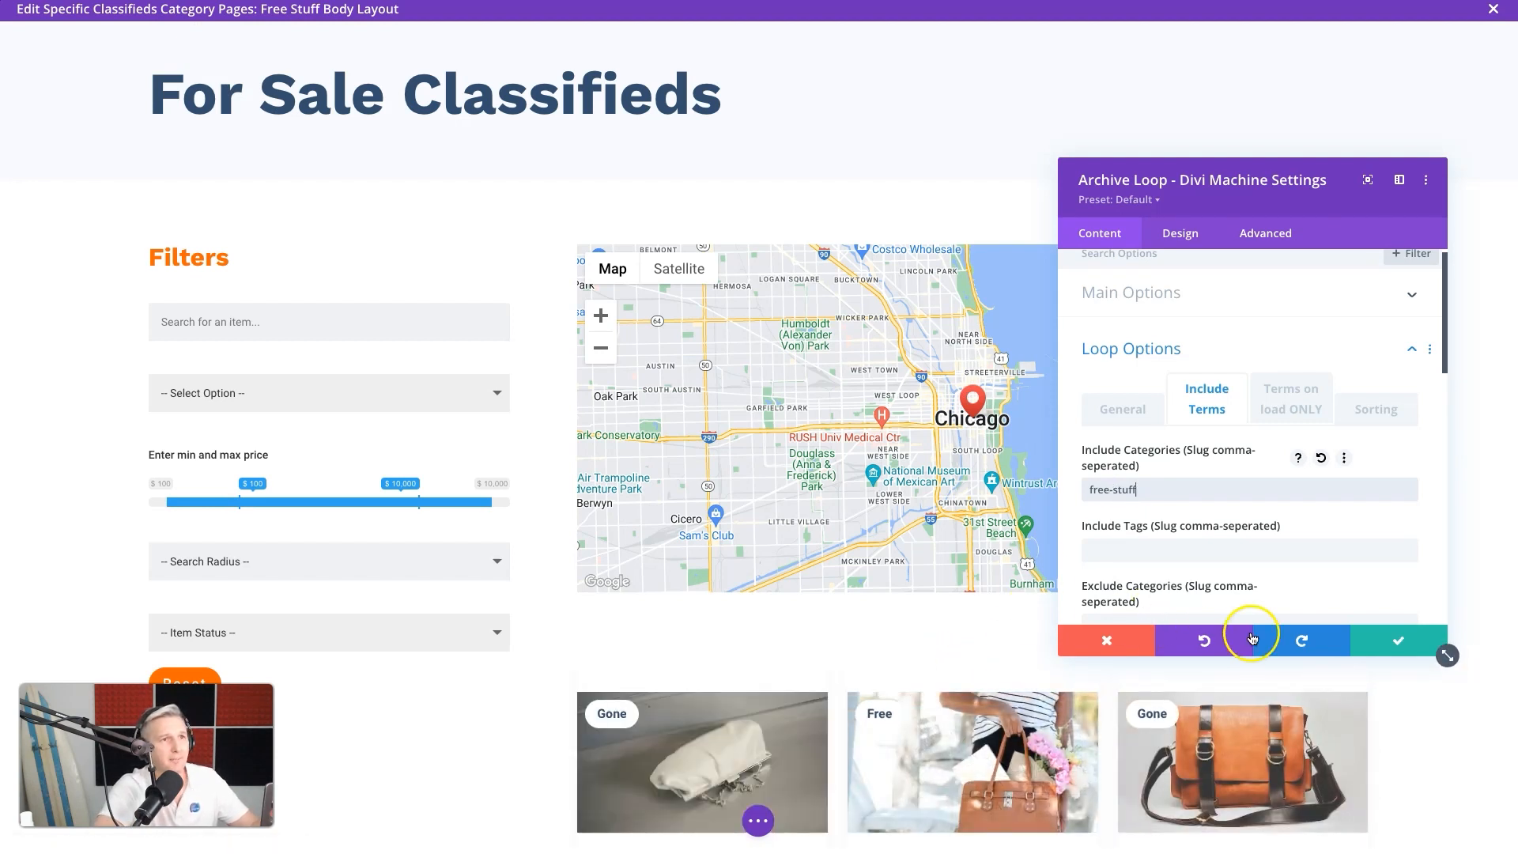
pyautogui.click(1398, 640)
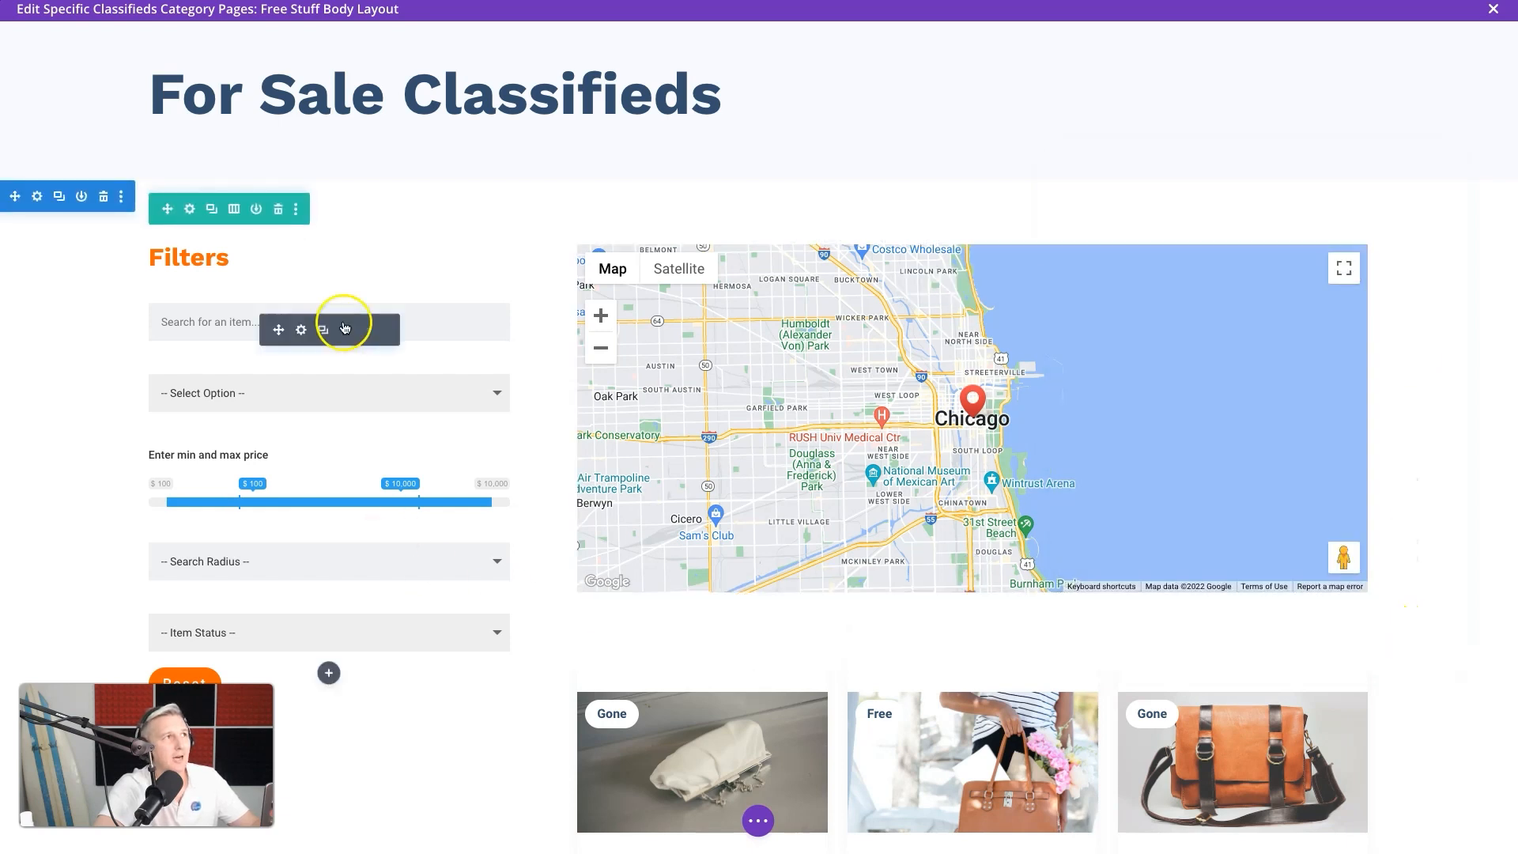
# Step: Change the page heading to "Free Stuff Classifieds"
pyautogui.click(353, 111)
pyautogui.moveTo(385, 100); pyautogui.dragTo(175, 99)
pyautogui.write('ree Stuff')
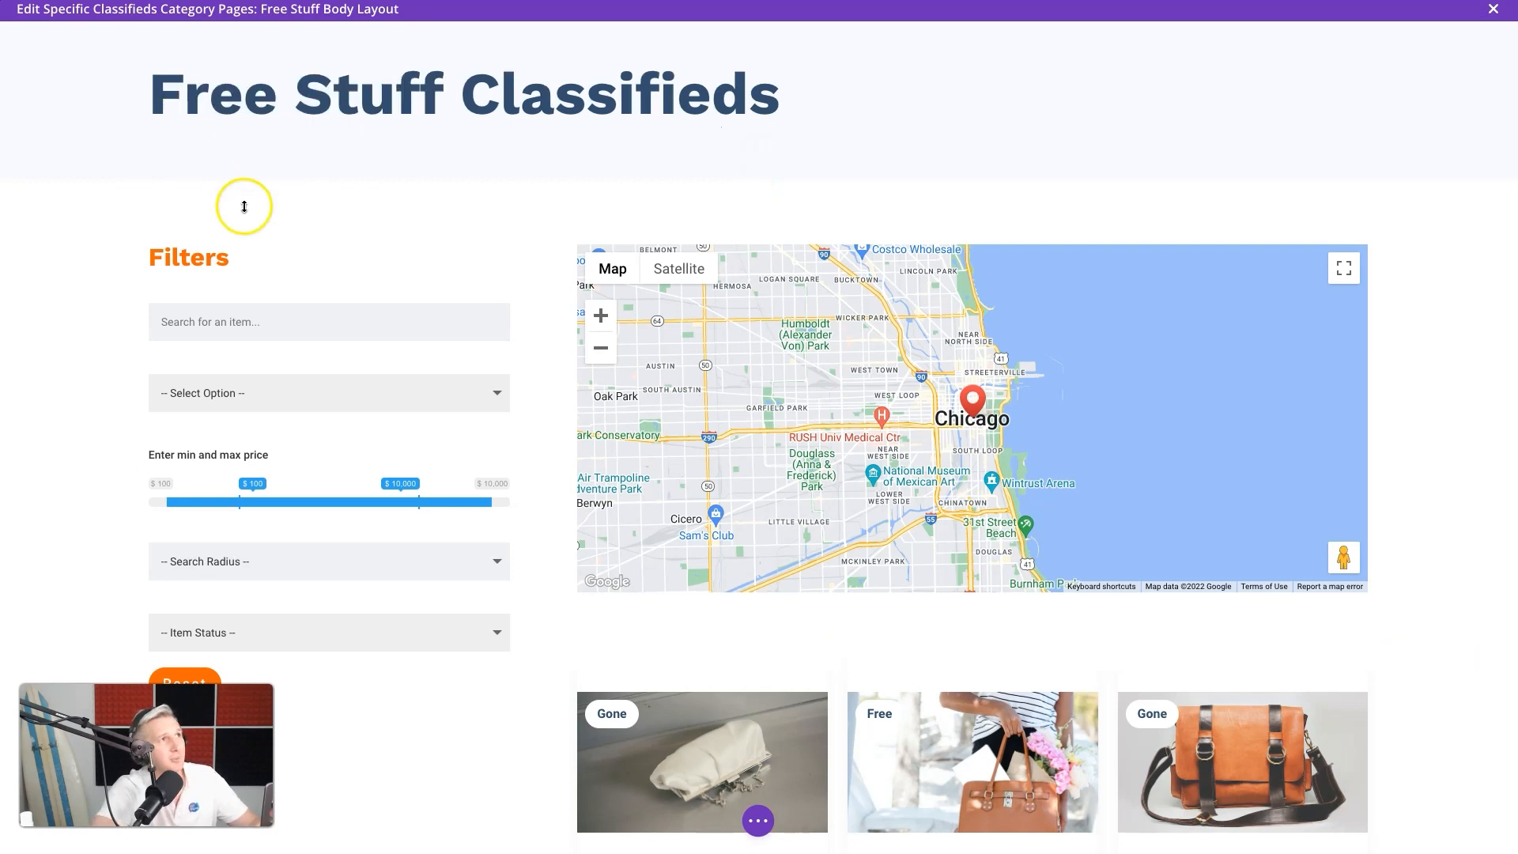
# Step: Delete the Item Price filter from the Filter Posts module
pyautogui.scroll(-2, 264, 380)
pyautogui.click(302, 193)
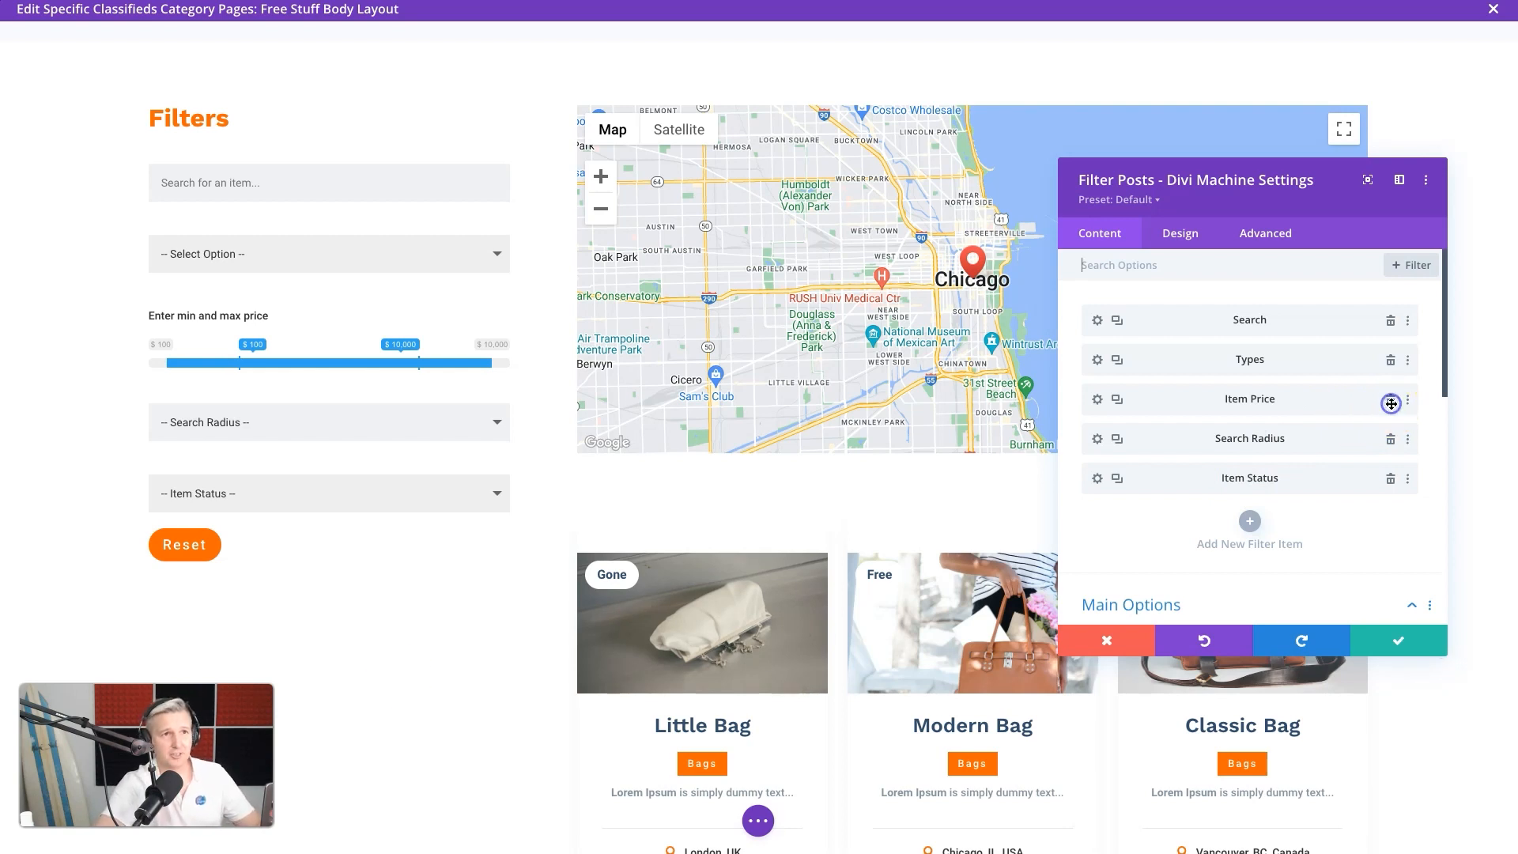
pyautogui.click(1390, 399)
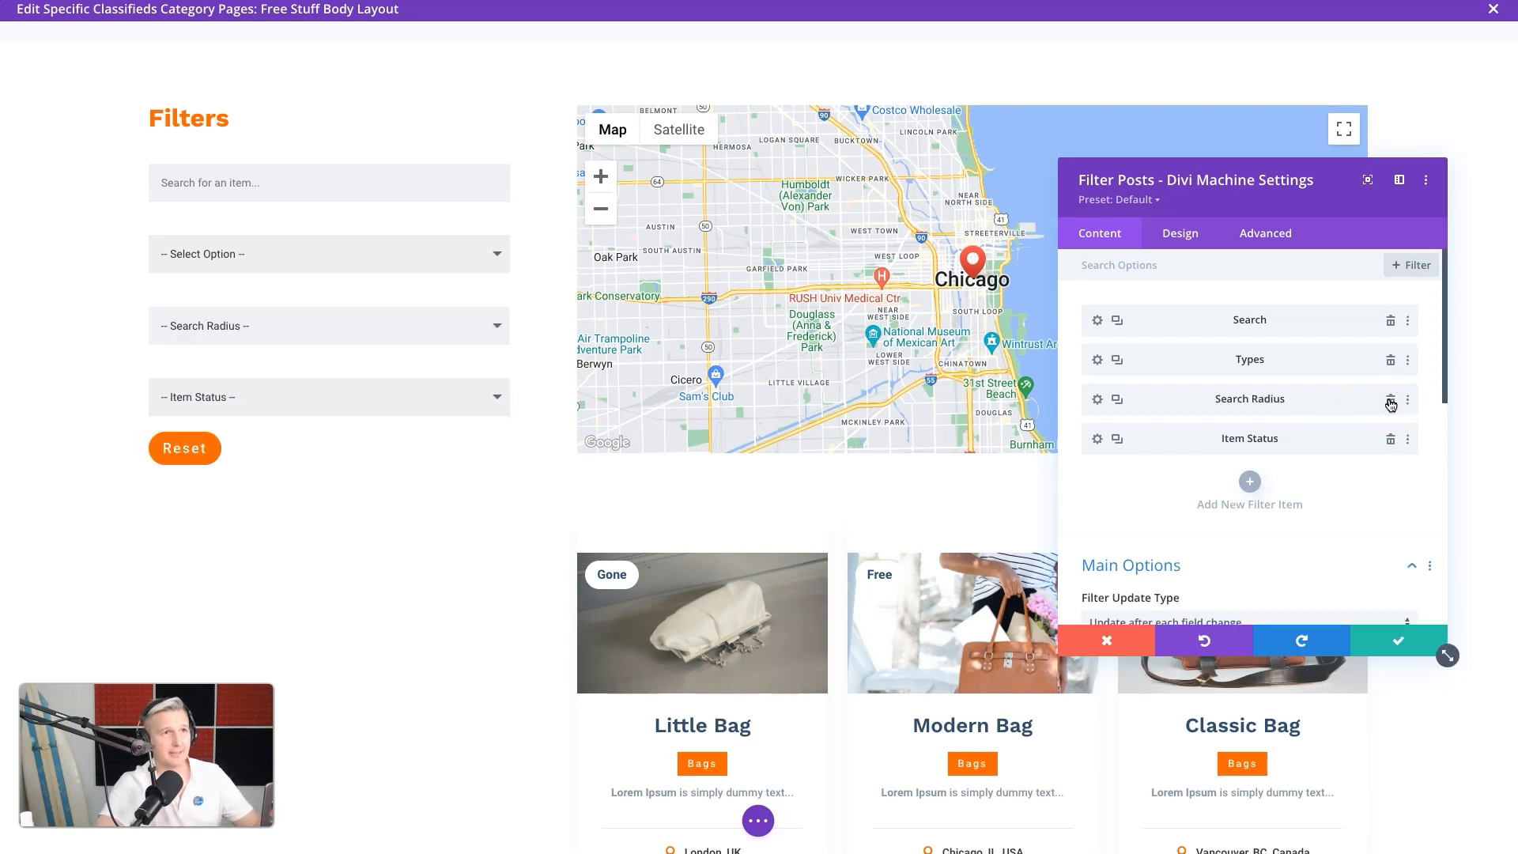
# Step: Set the Item Status filter's excluded options to sold,for-sale,lost,found
pyautogui.click(1097, 439)
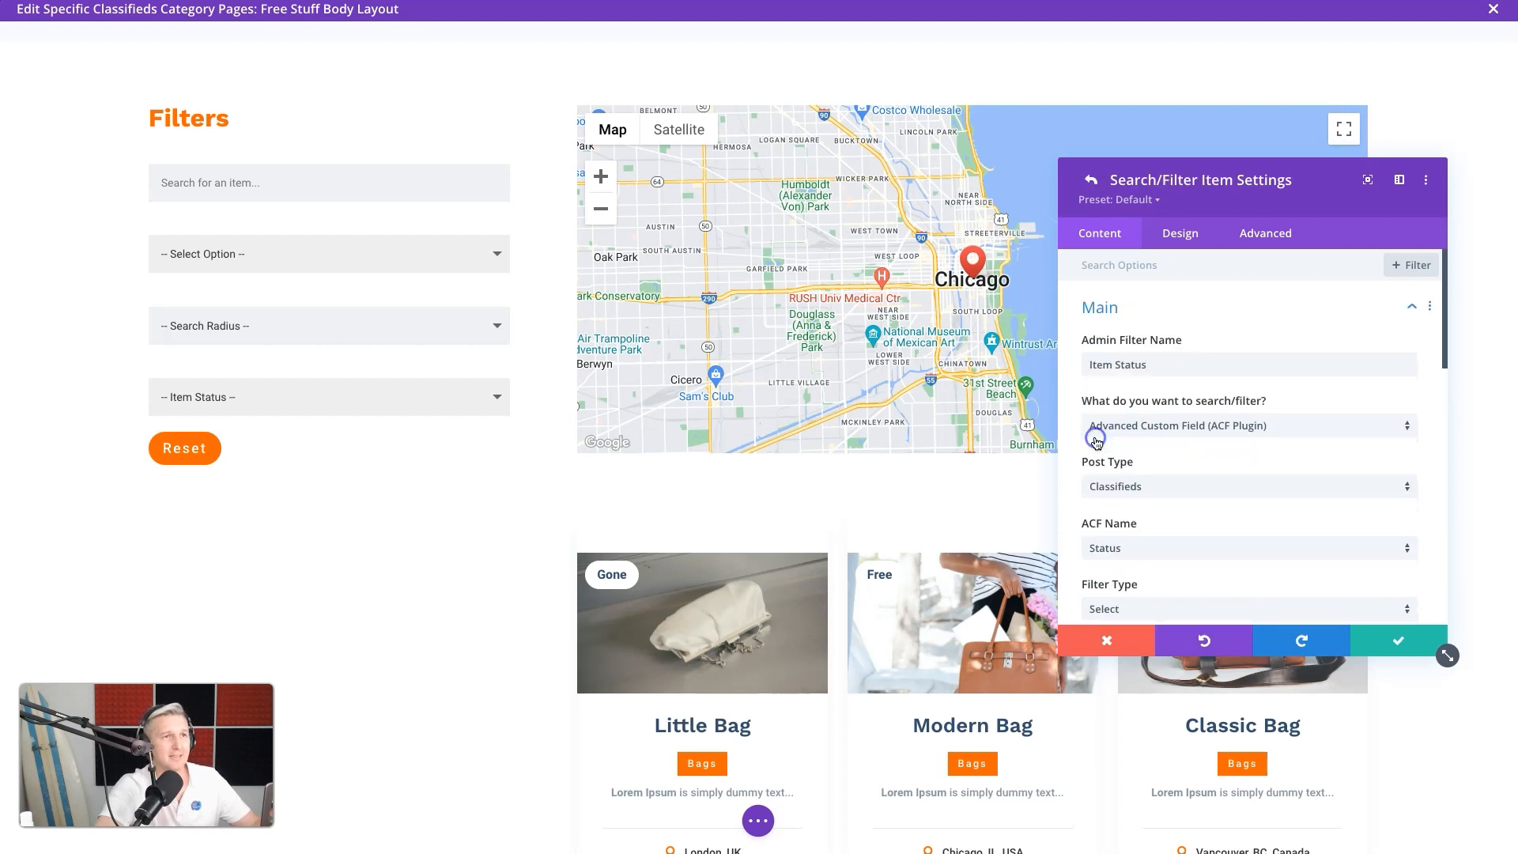
pyautogui.scroll(-5, 1214, 533)
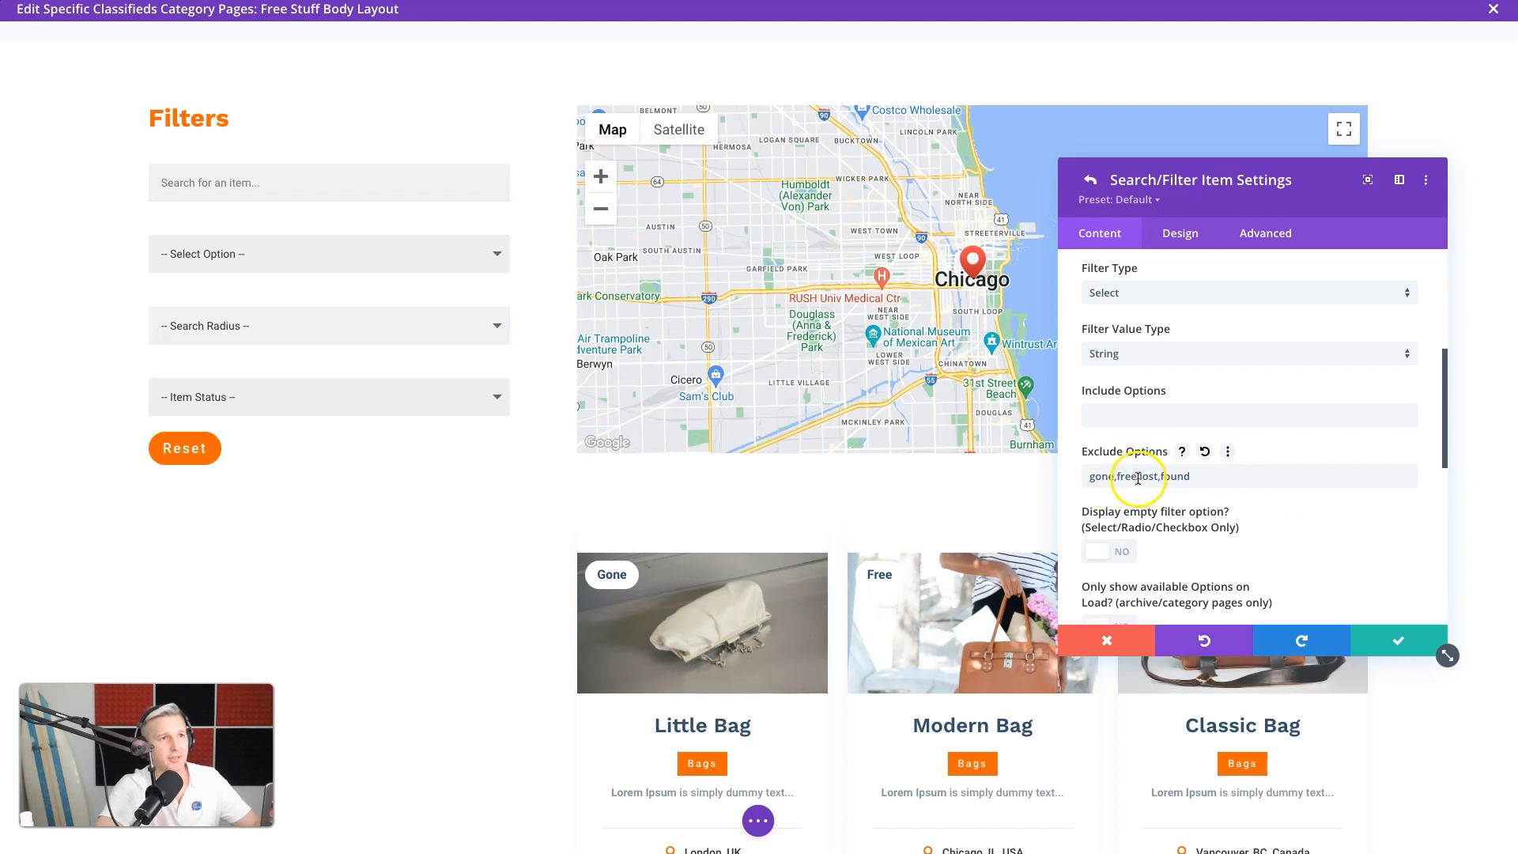
pyautogui.moveTo(1134, 475); pyautogui.dragTo(1060, 484)
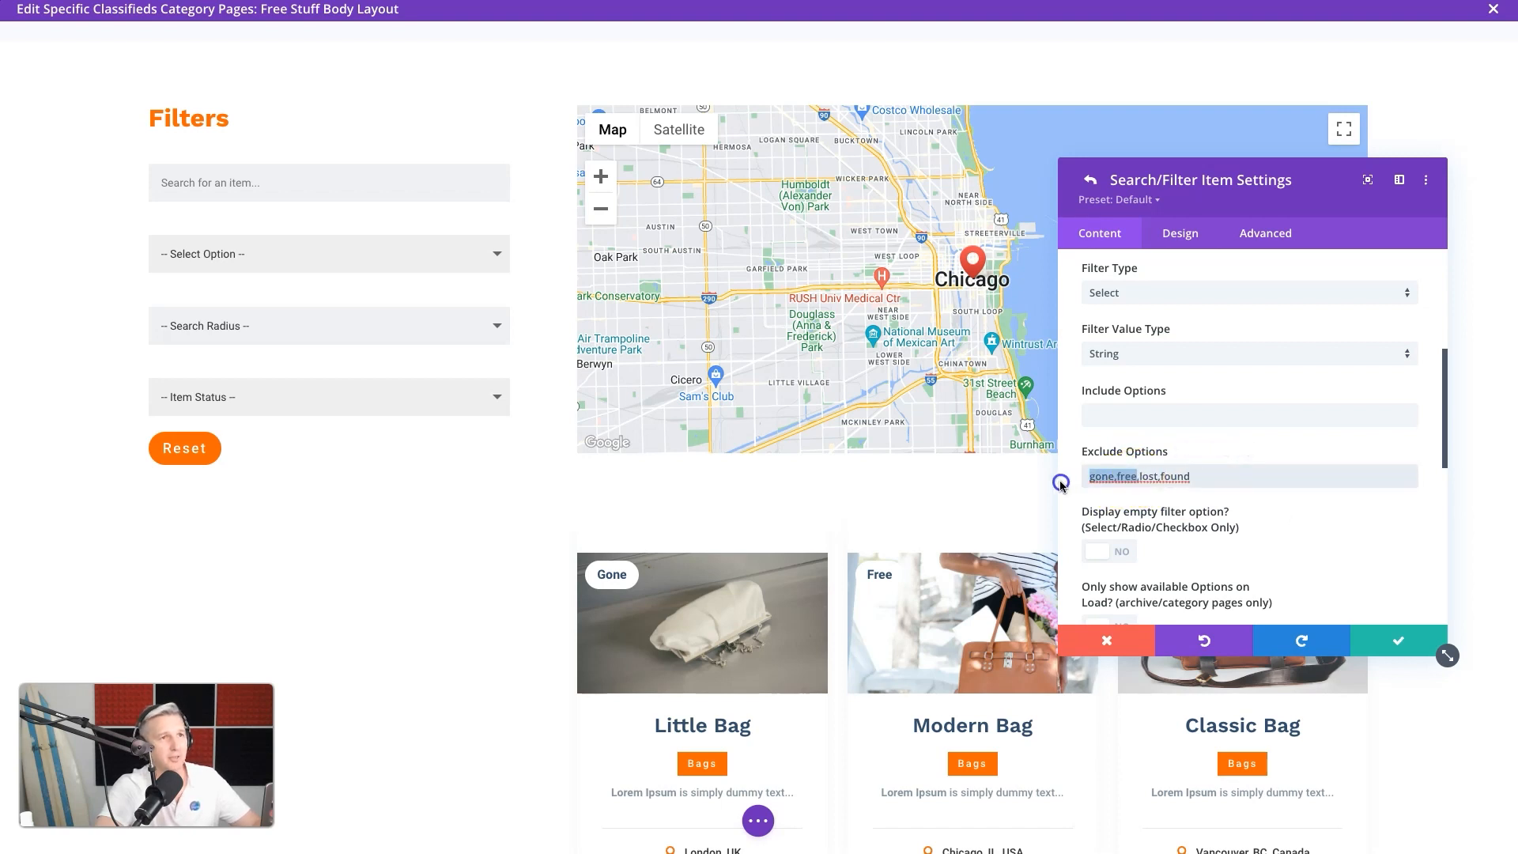
pyautogui.write('sold')
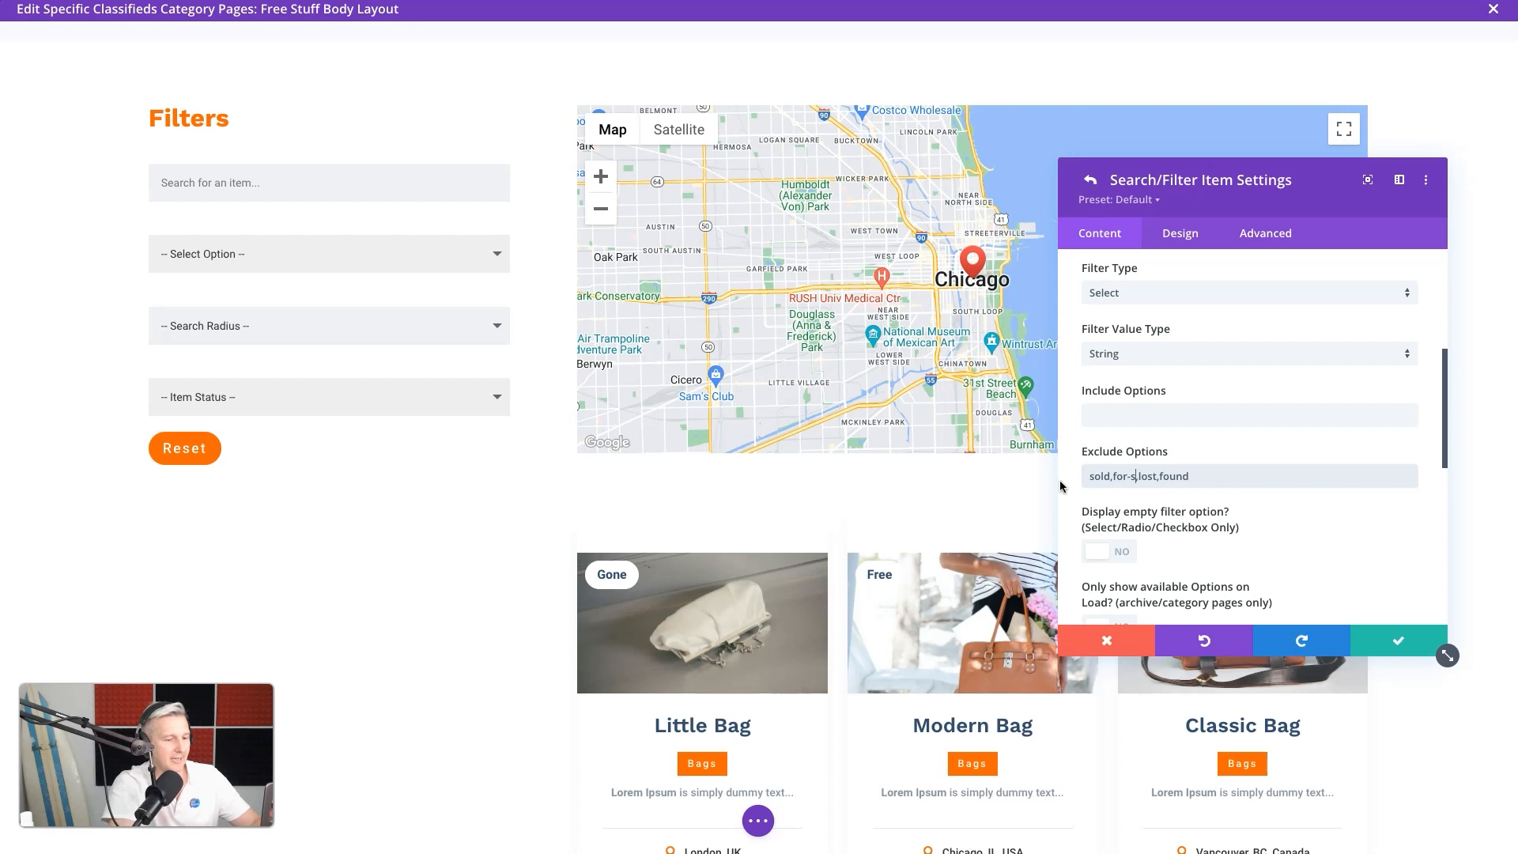
pyautogui.click(1162, 474)
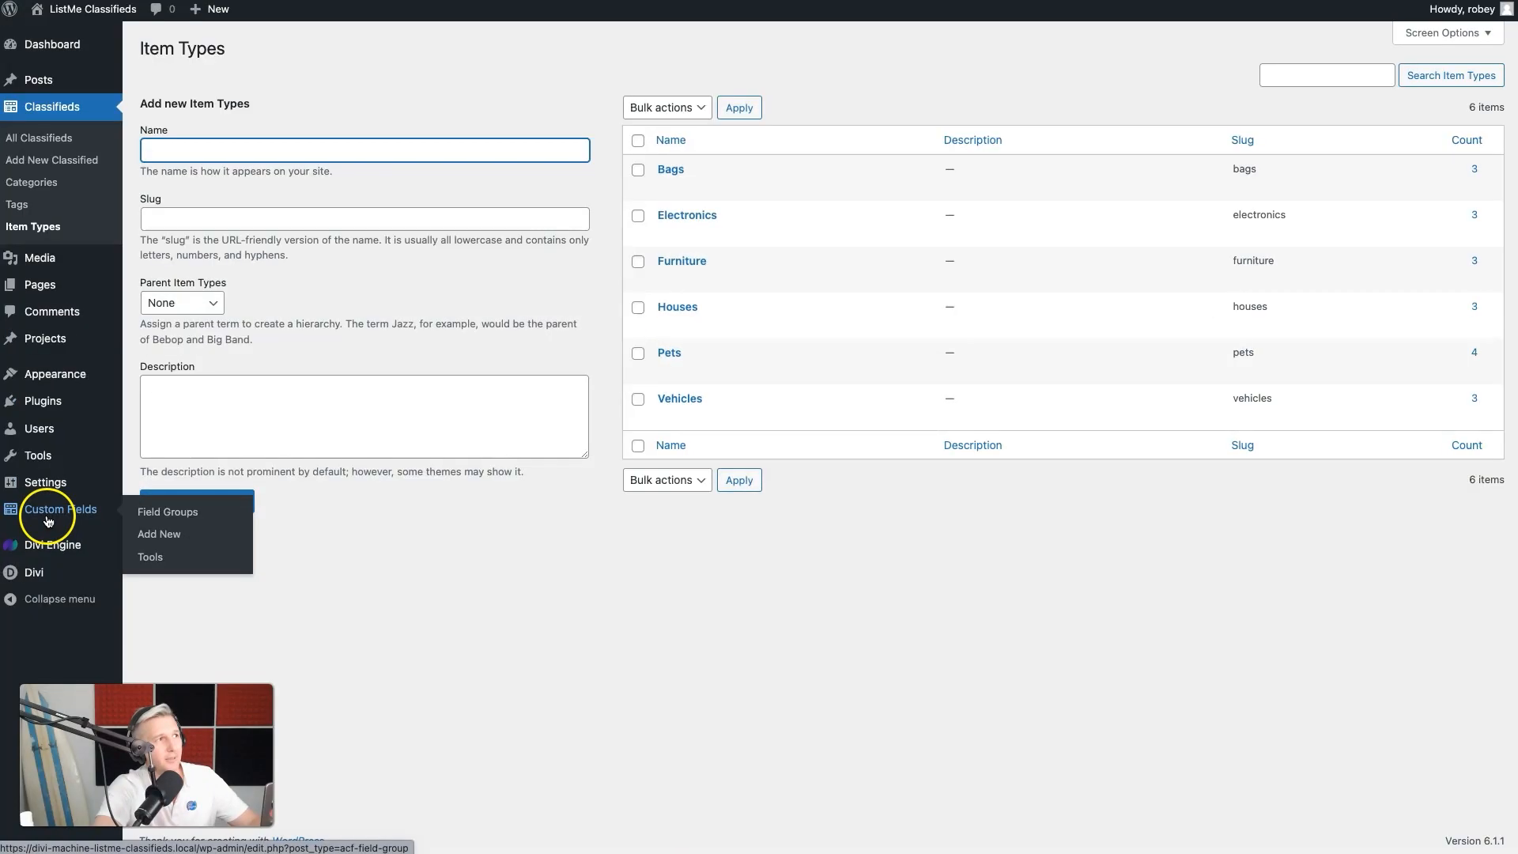
# Step: Open the Classifieds ACF field group and check the choice values defined for the Status field
pyautogui.click(48, 520)
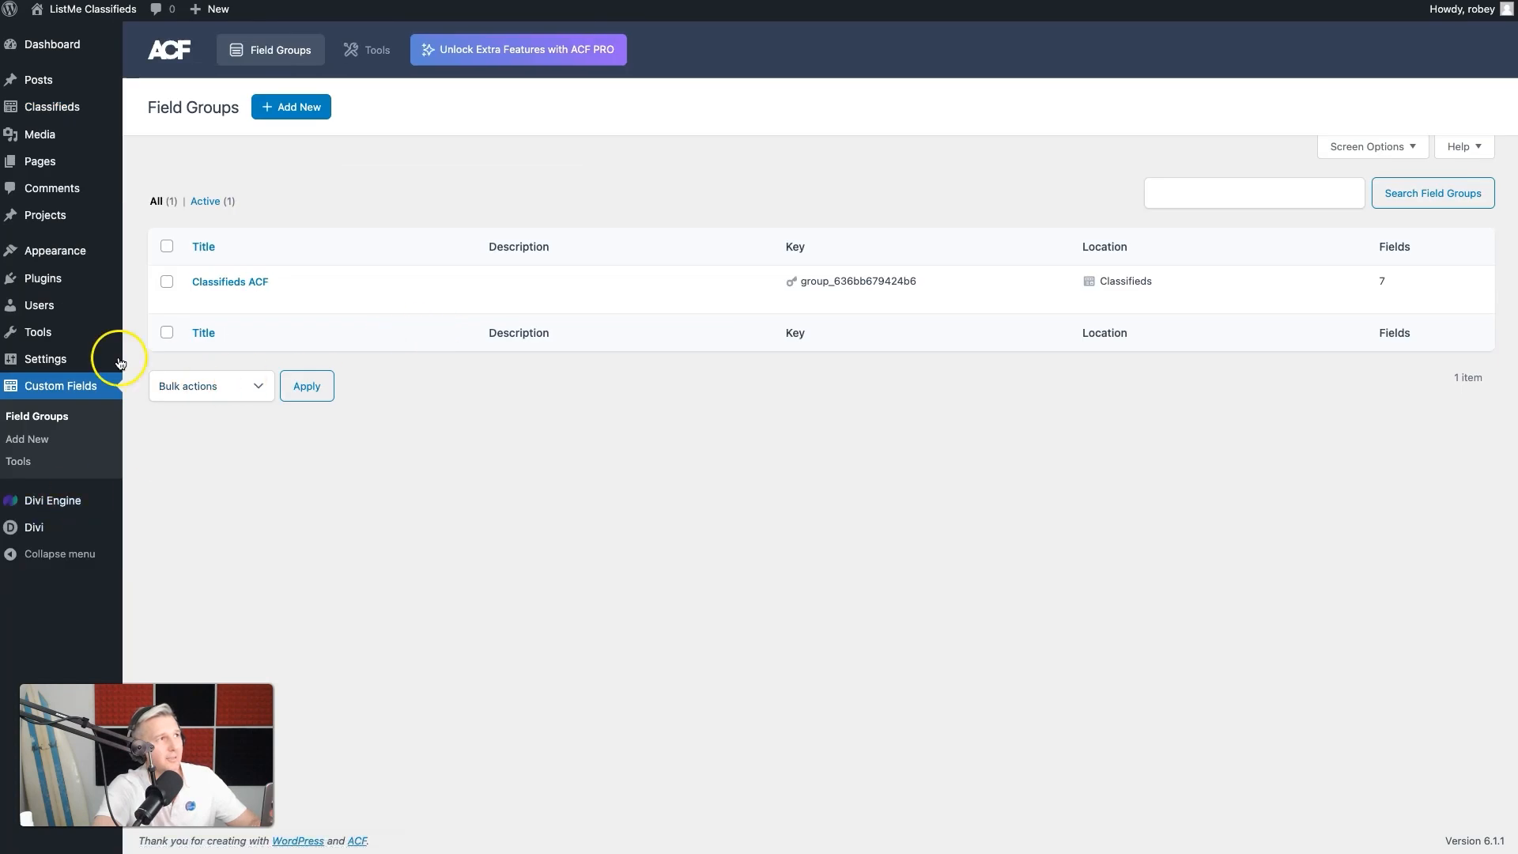
pyautogui.click(200, 300)
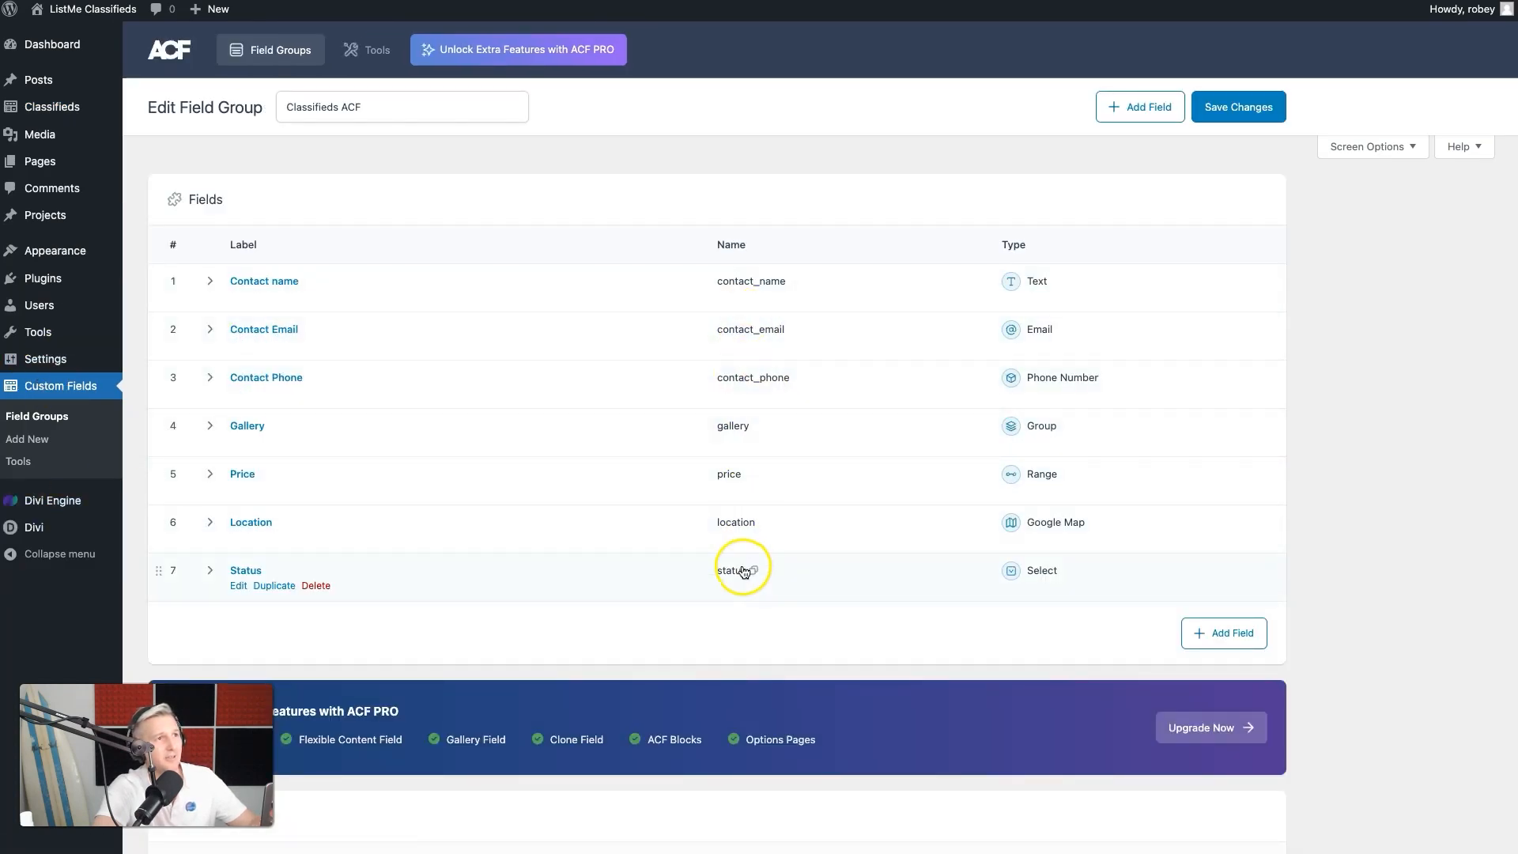
pyautogui.click(203, 578)
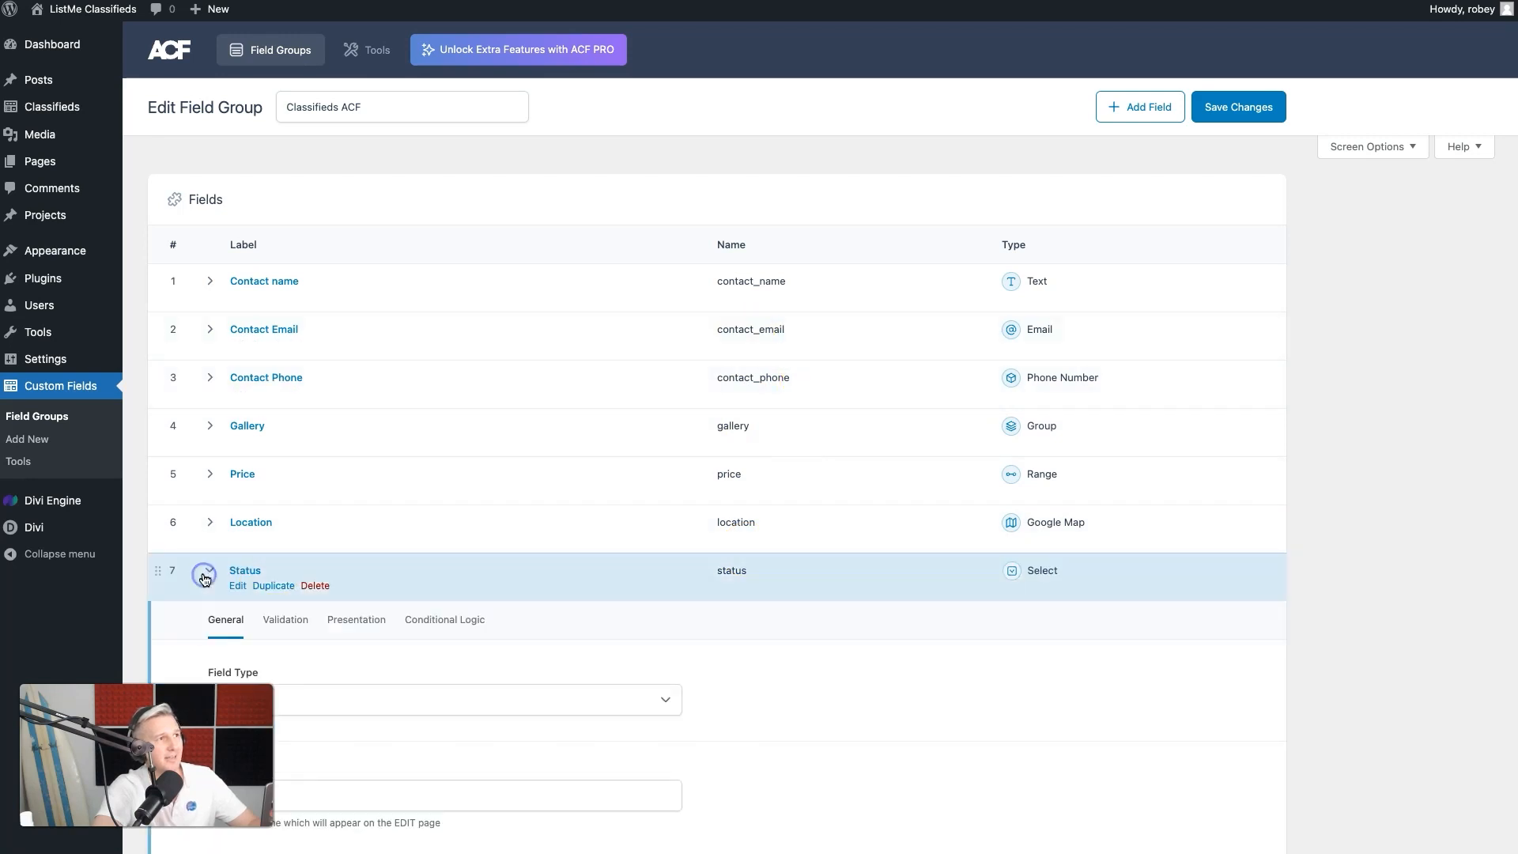
pyautogui.scroll(-7, 202, 580)
pyautogui.scroll(-2, 323, 449)
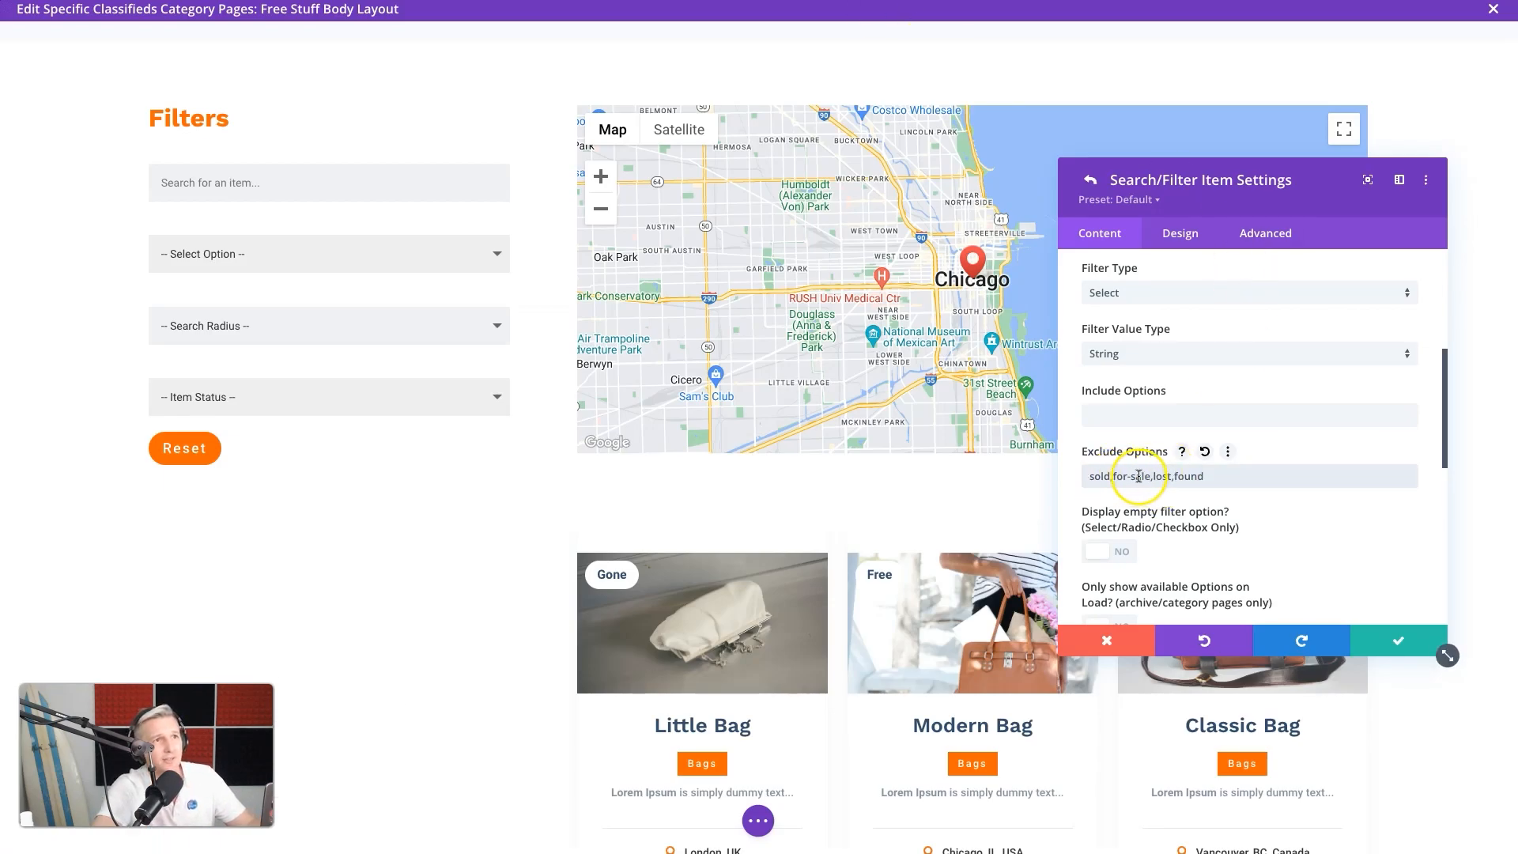
# Step: Correct the Item Status filter's excluded options to sold,sale,lost,found, and save the filter module and the body layout
pyautogui.click(1148, 476)
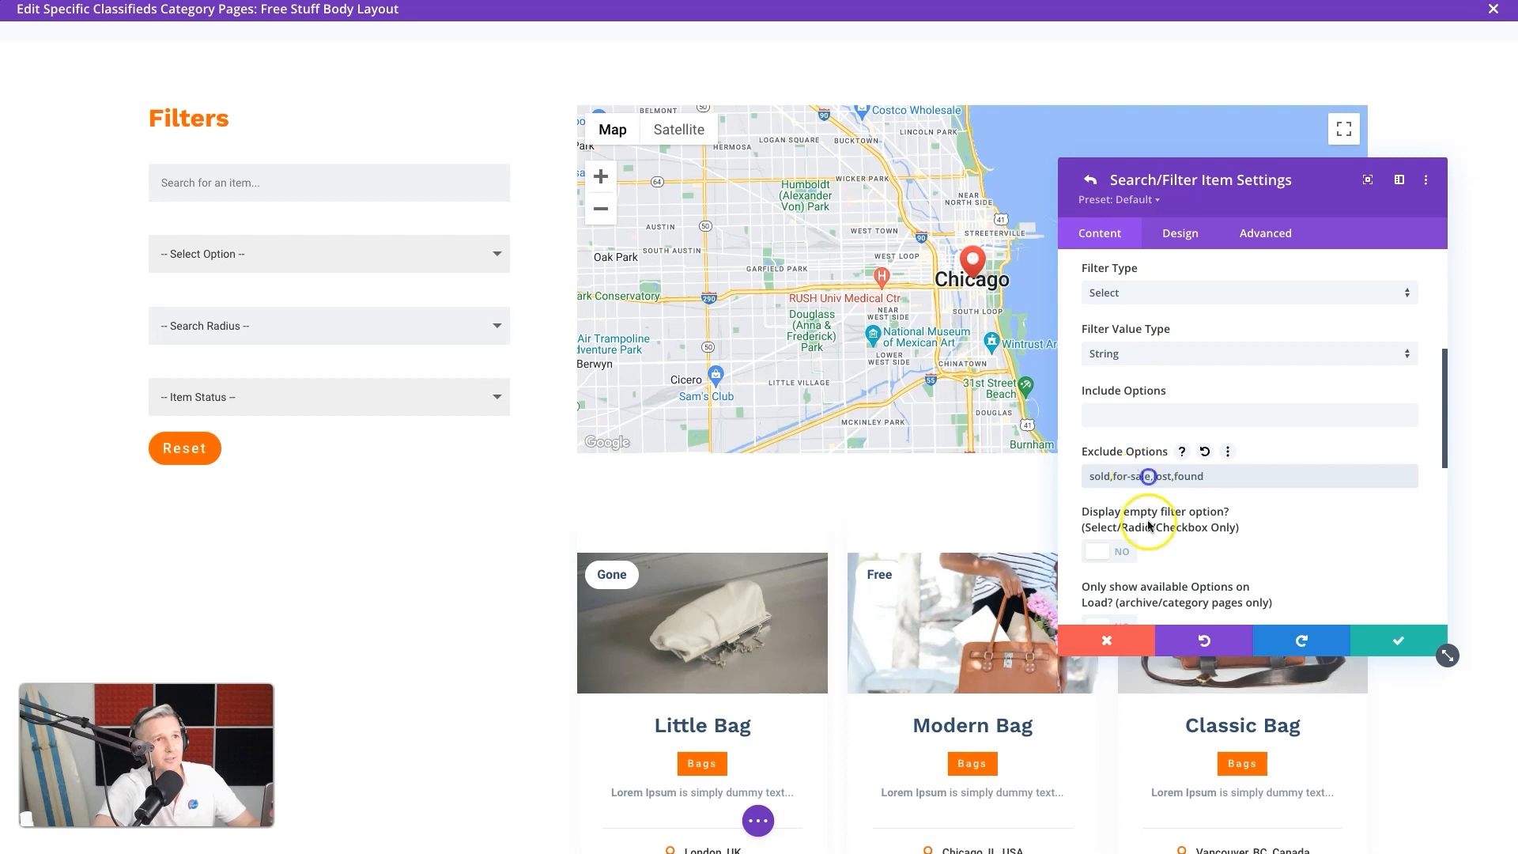
pyautogui.press('BackSpace')
pyautogui.press('BackSpace')
pyautogui.press('BackSpace')
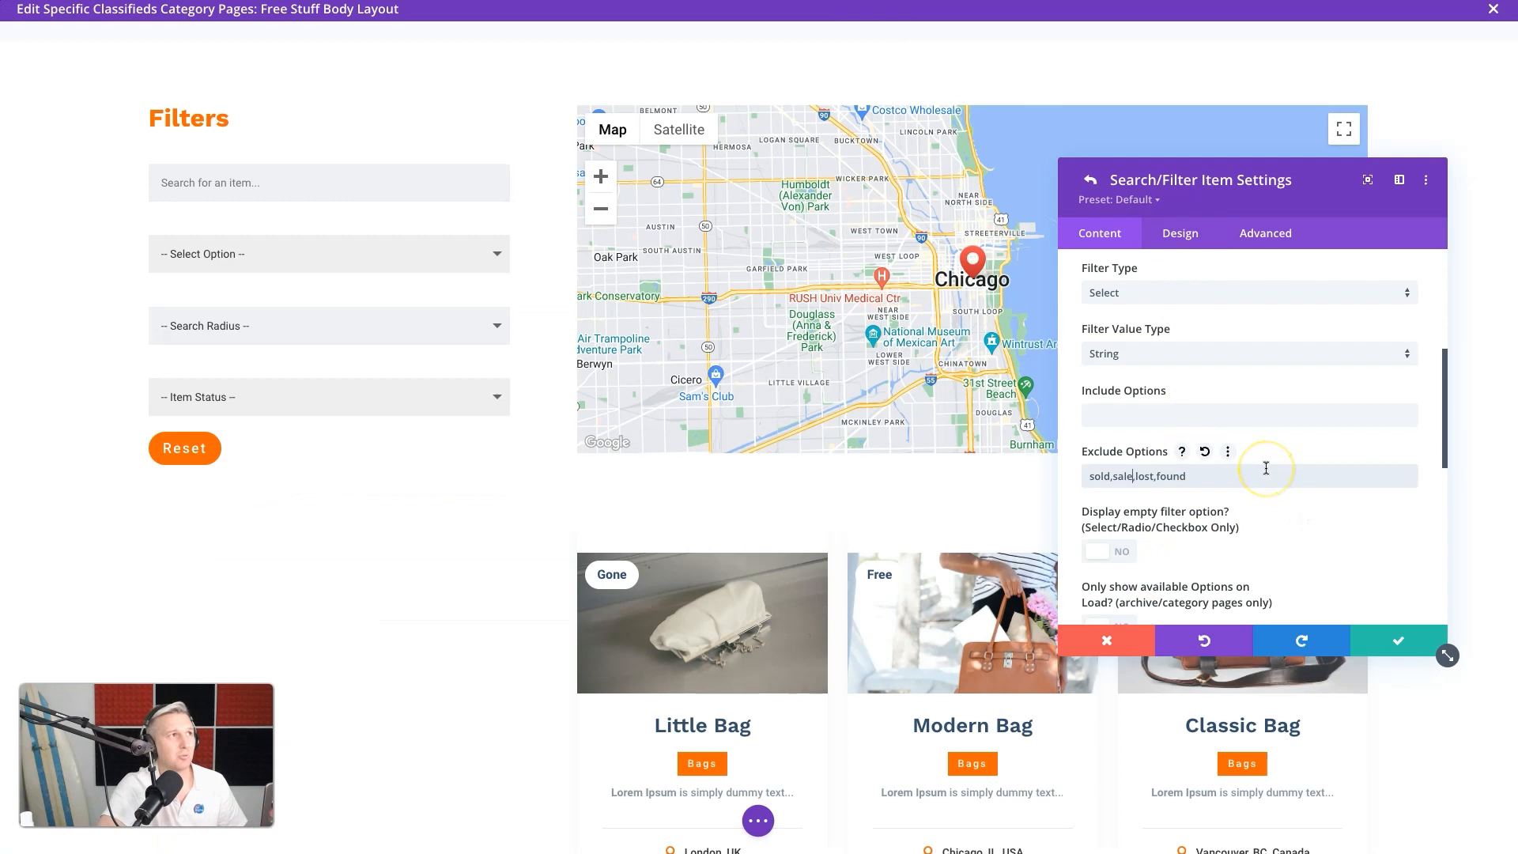
pyautogui.click(1396, 640)
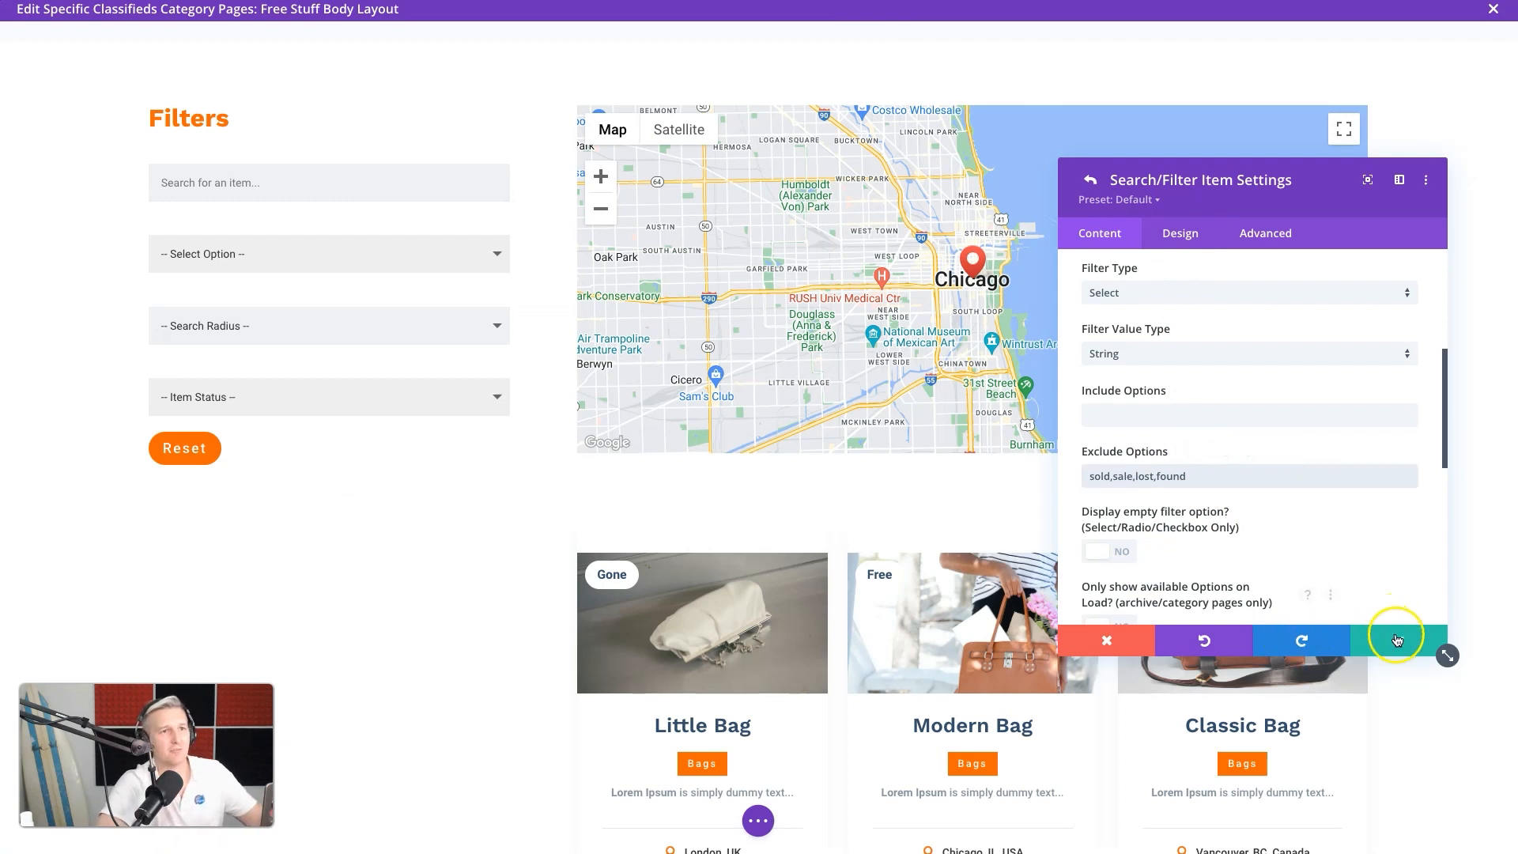
pyautogui.click(1396, 640)
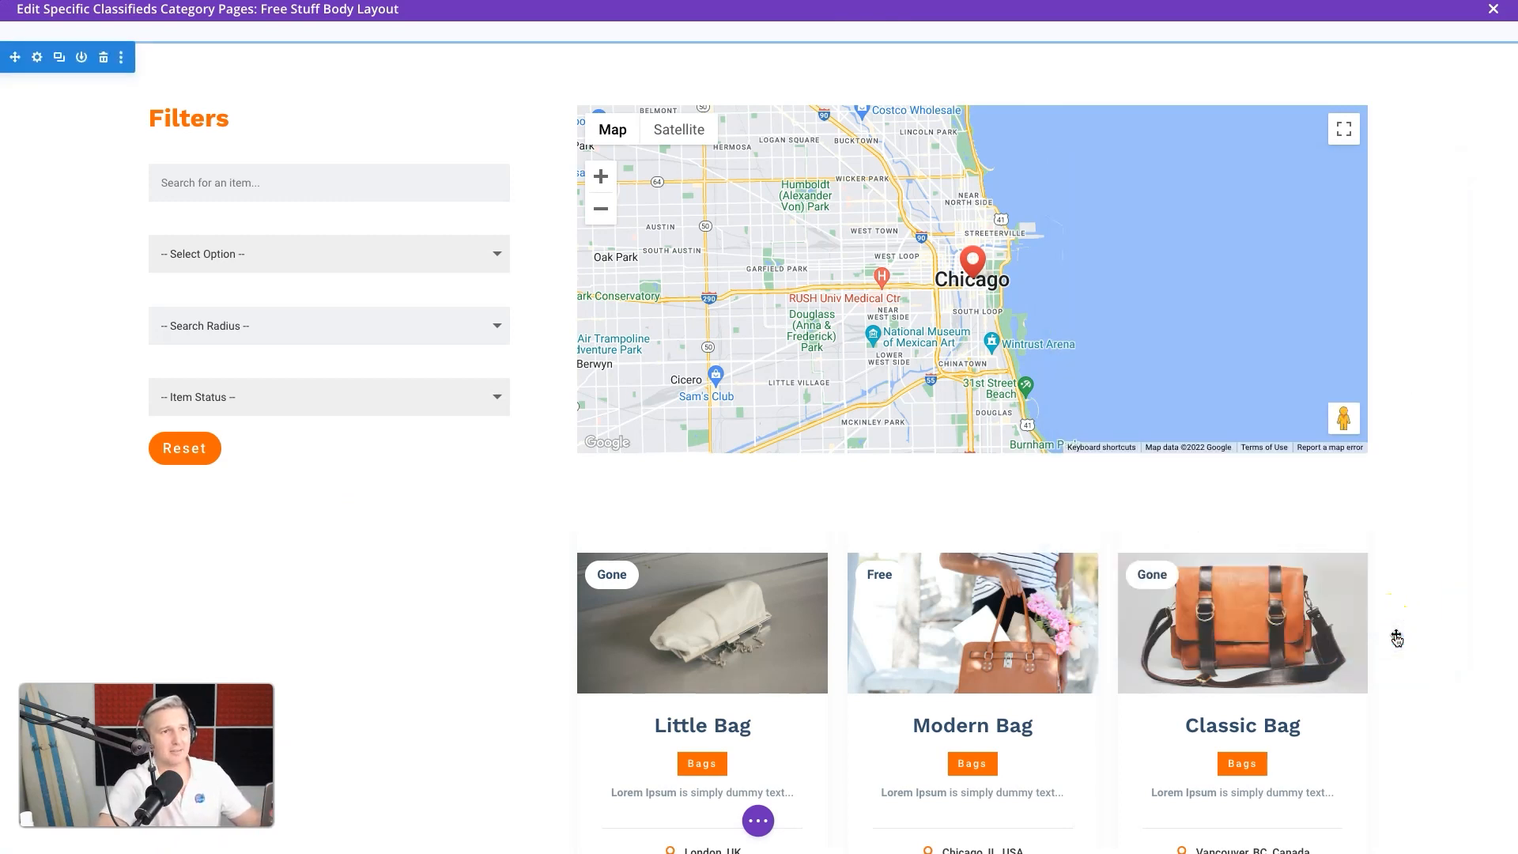
pyautogui.click(757, 823)
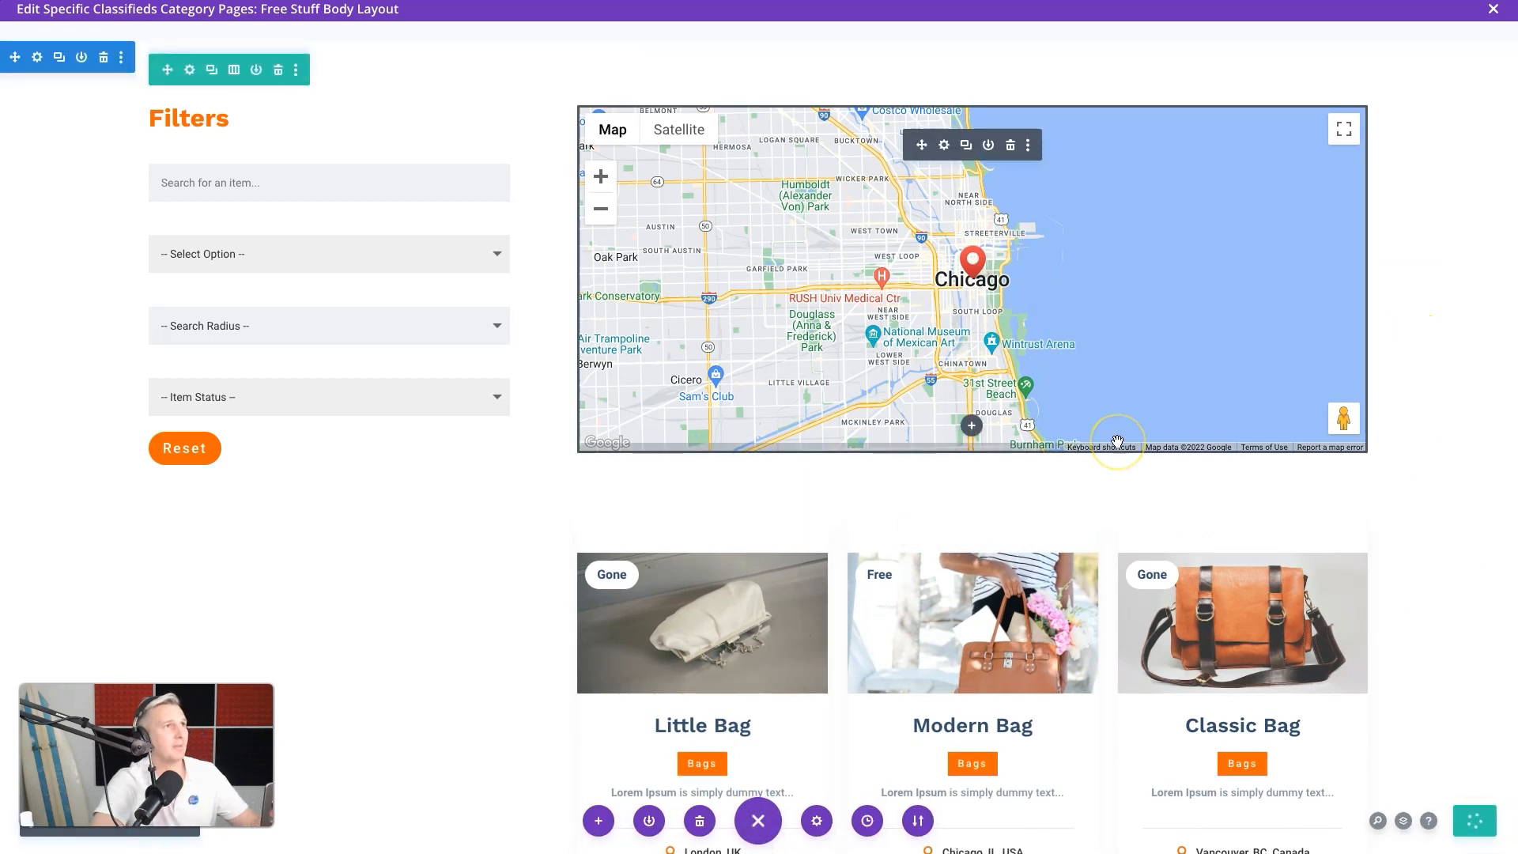
# Step: Close the Free Stuff body layout and save the Theme Builder changes
pyautogui.click(1488, 11)
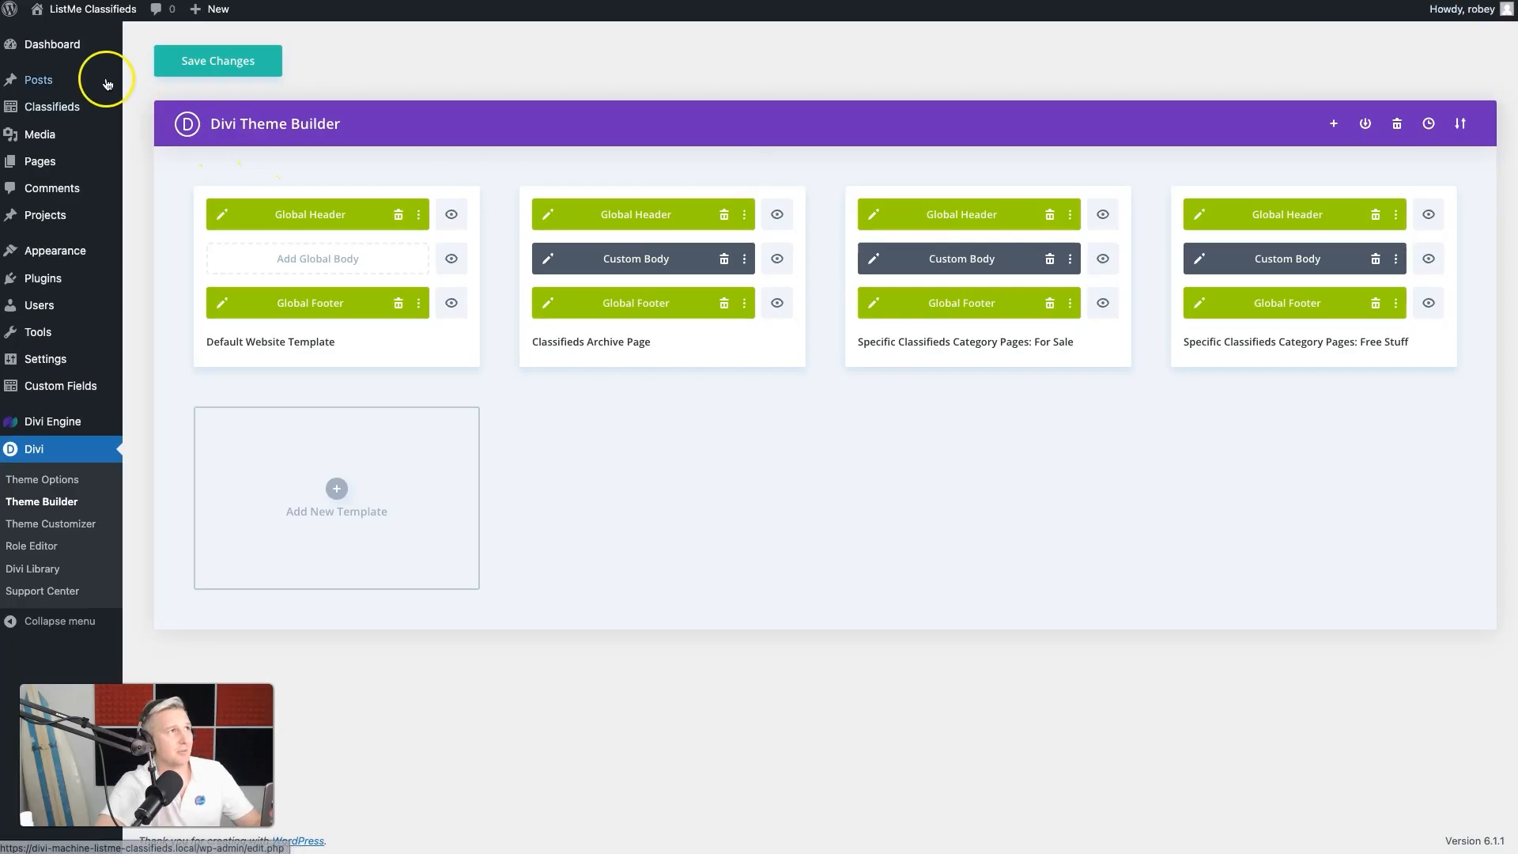
pyautogui.click(210, 59)
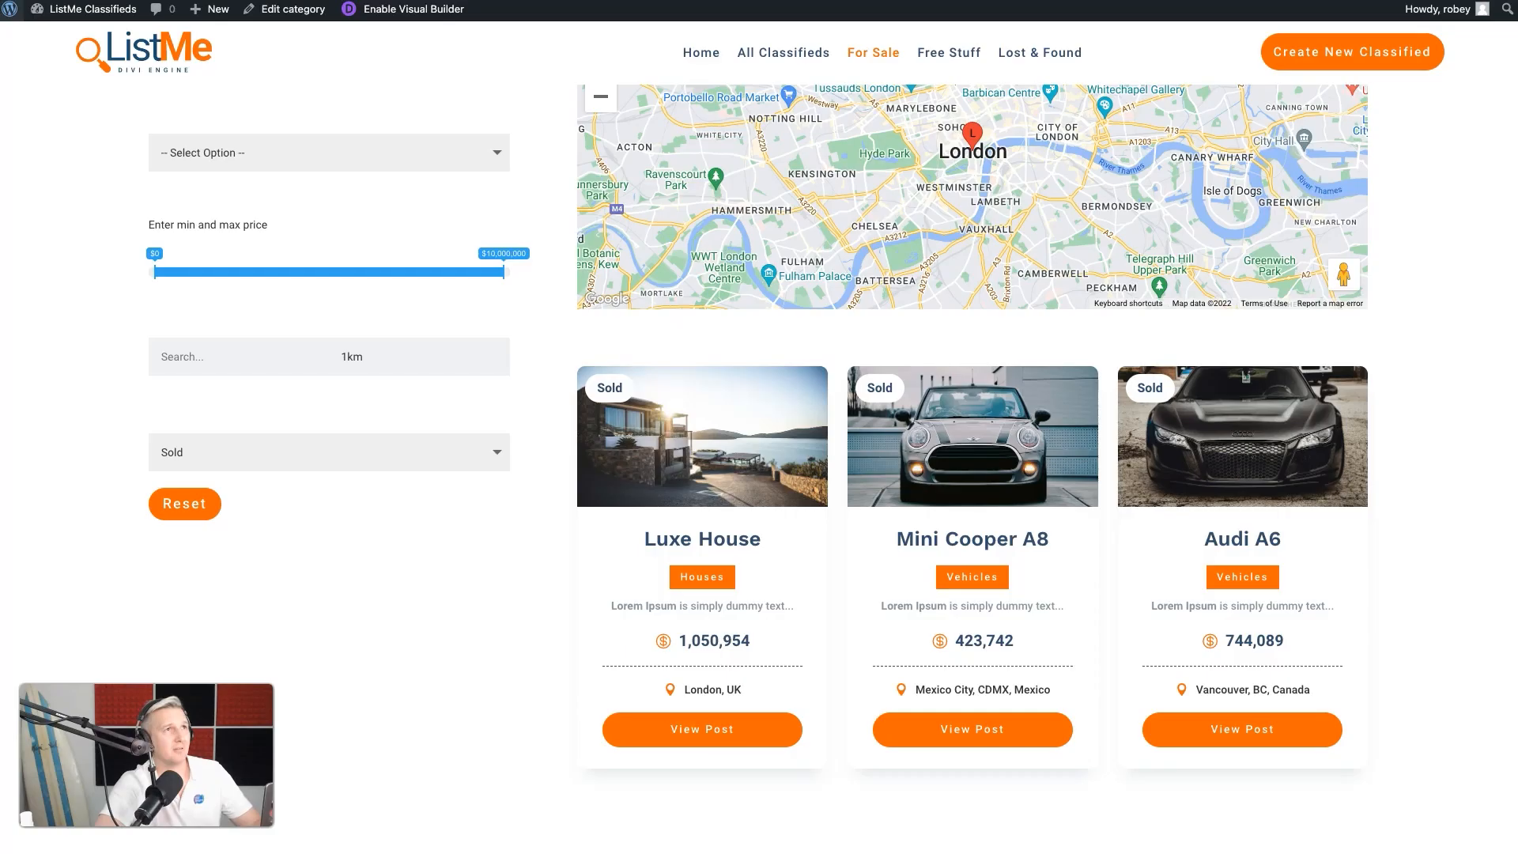
# Step: Open the Free Stuff category page on the live site and review its map, filters and listings
pyautogui.click(945, 55)
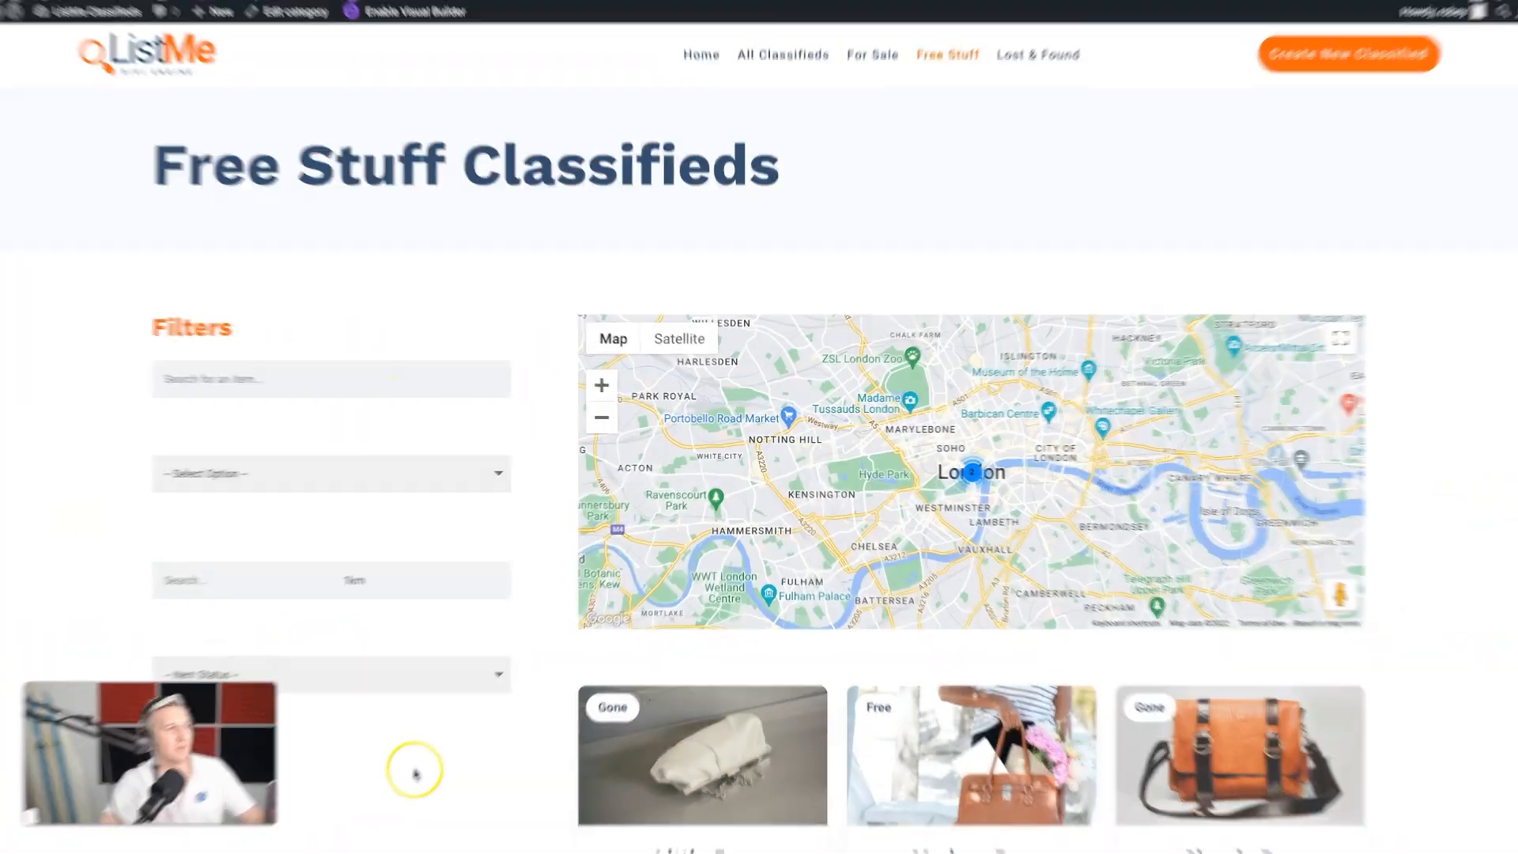
pyautogui.scroll(-3, 416, 769)
pyautogui.scroll(-6, 419, 780)
pyautogui.scroll(8, 395, 632)
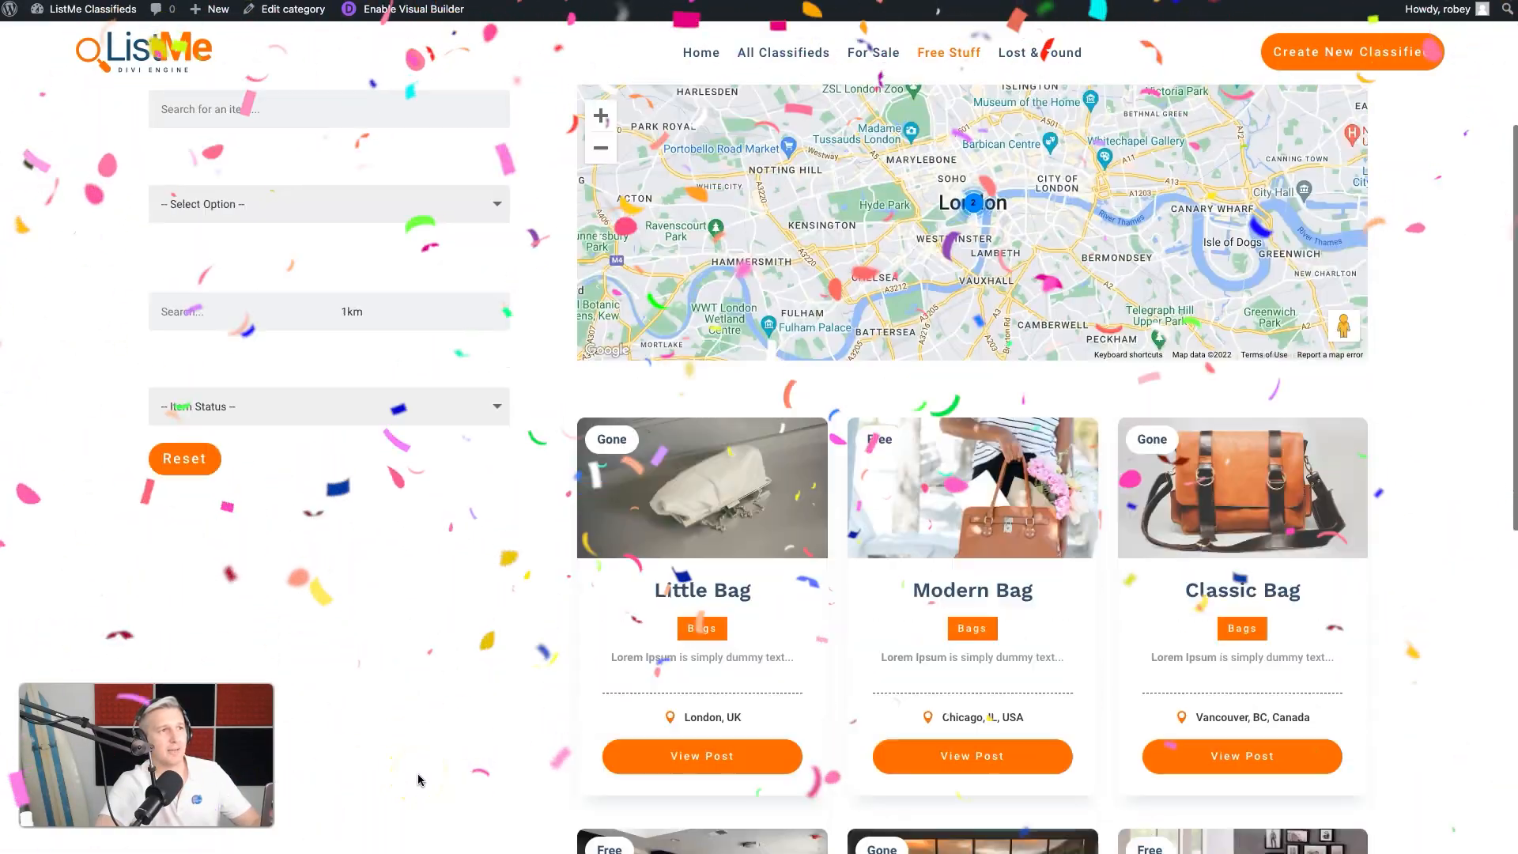
# Step: Filter the Free Stuff listings by Furniture, then check the resulting posts and zoom into the marker cluster on the map
pyautogui.click(331, 383)
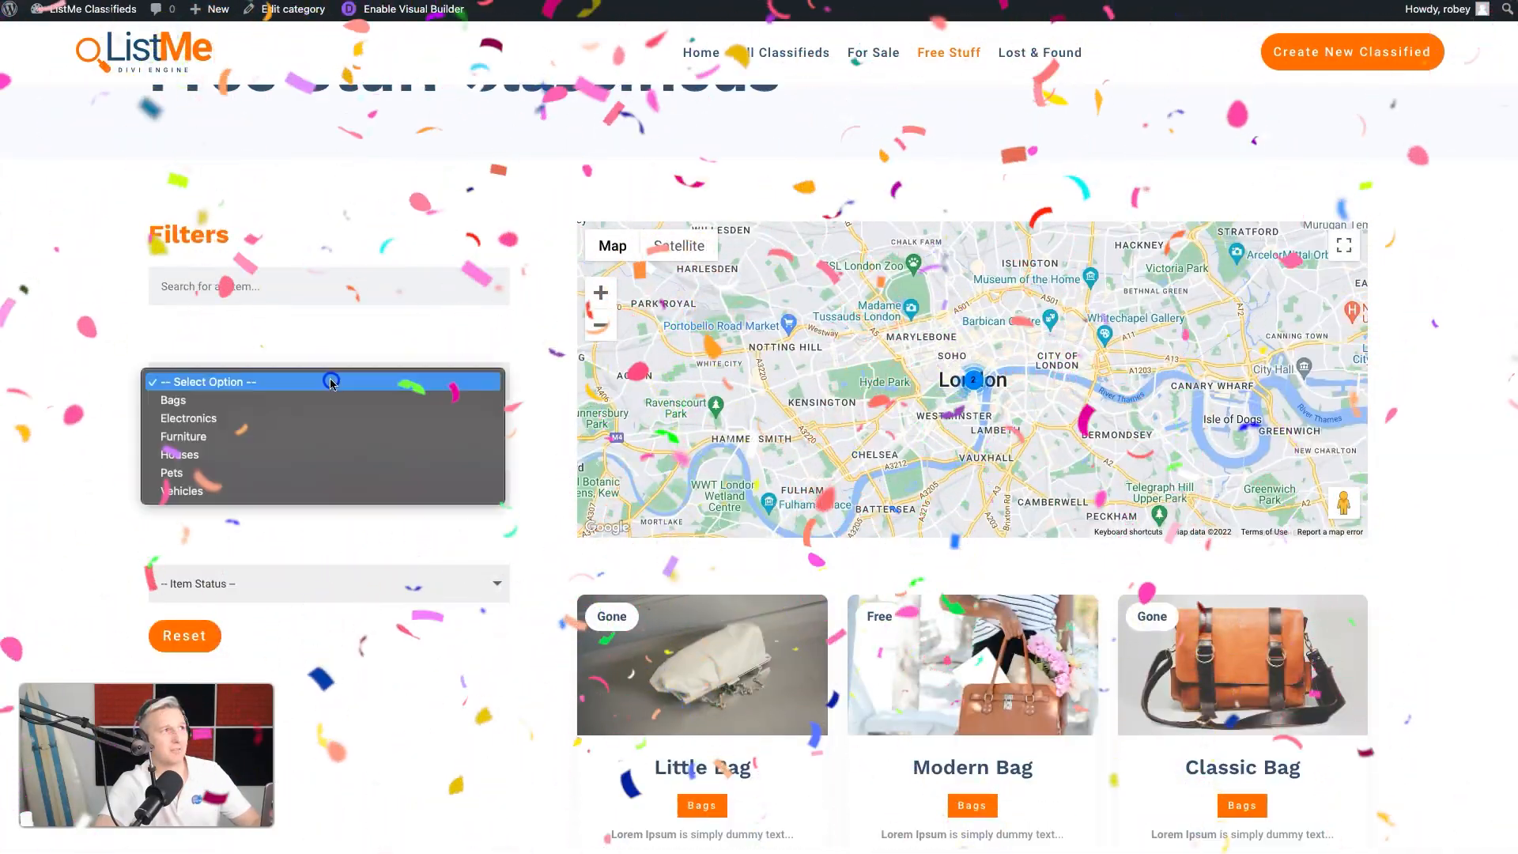
pyautogui.click(298, 437)
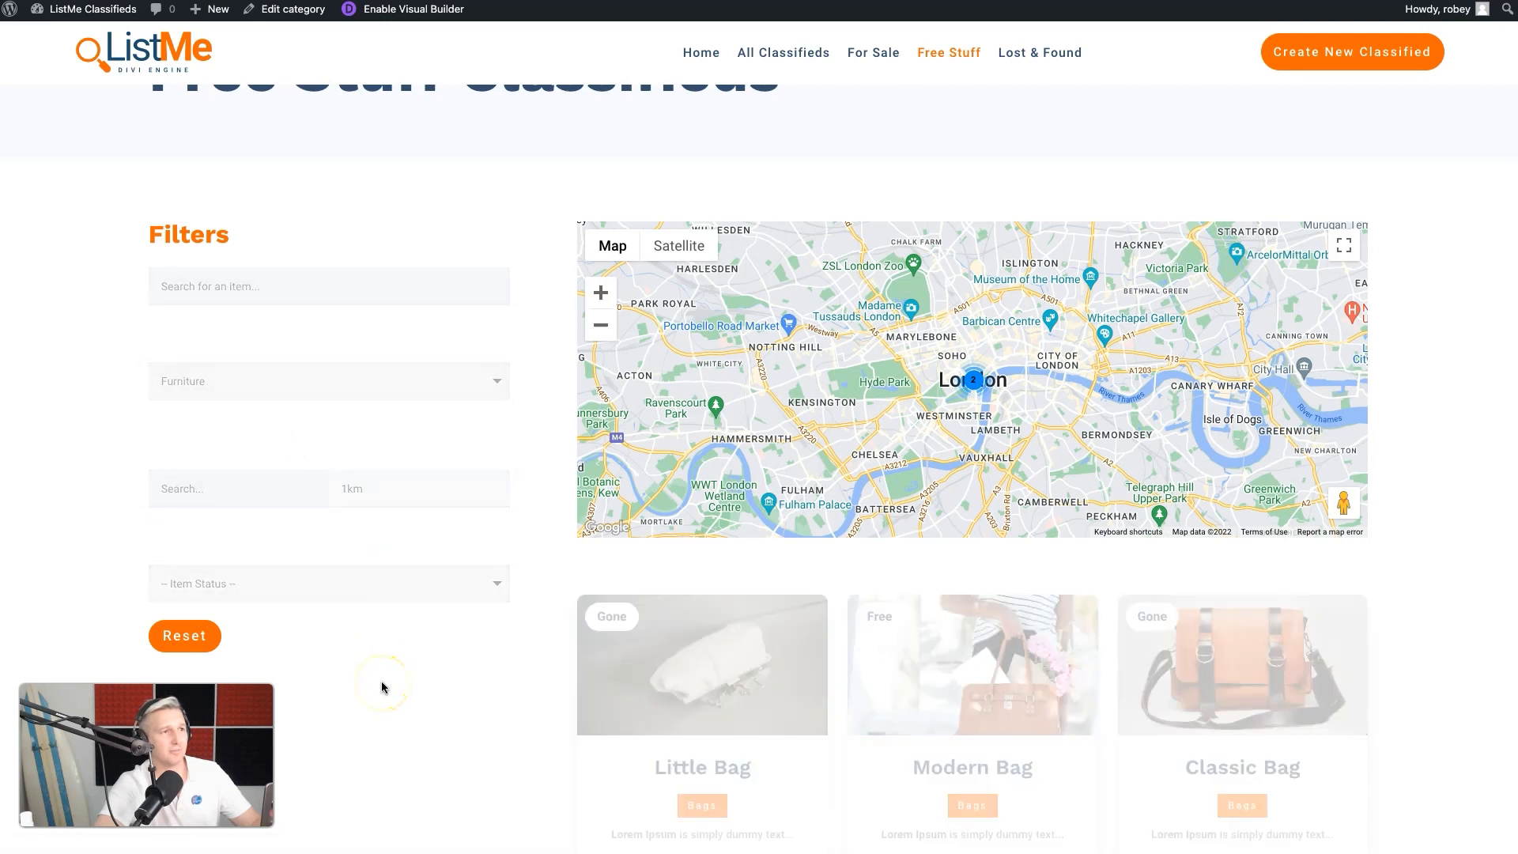
pyautogui.scroll(-2, 382, 688)
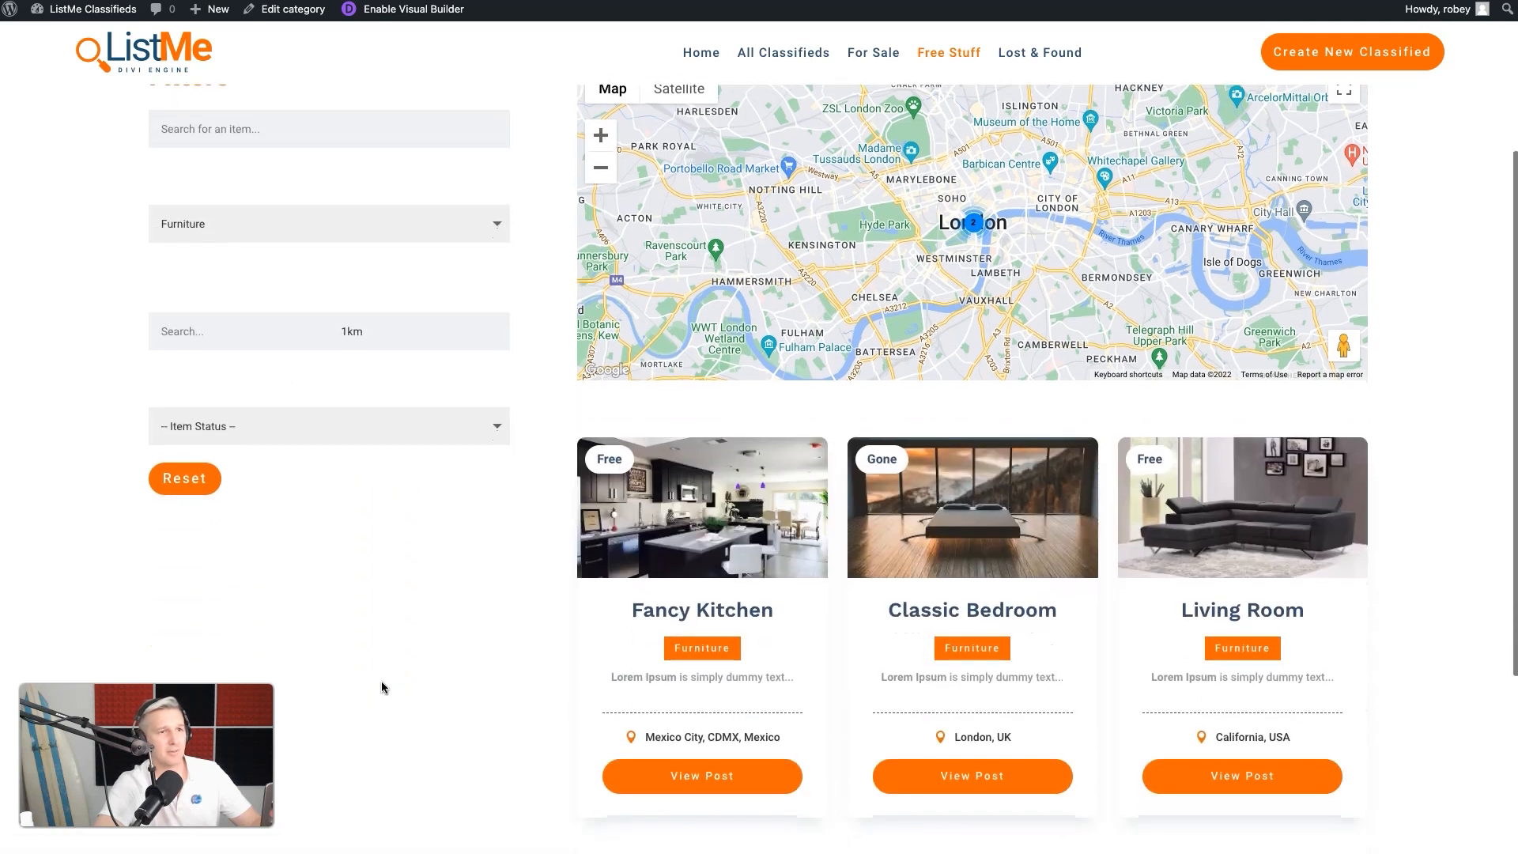
pyautogui.scroll(-4, 495, 670)
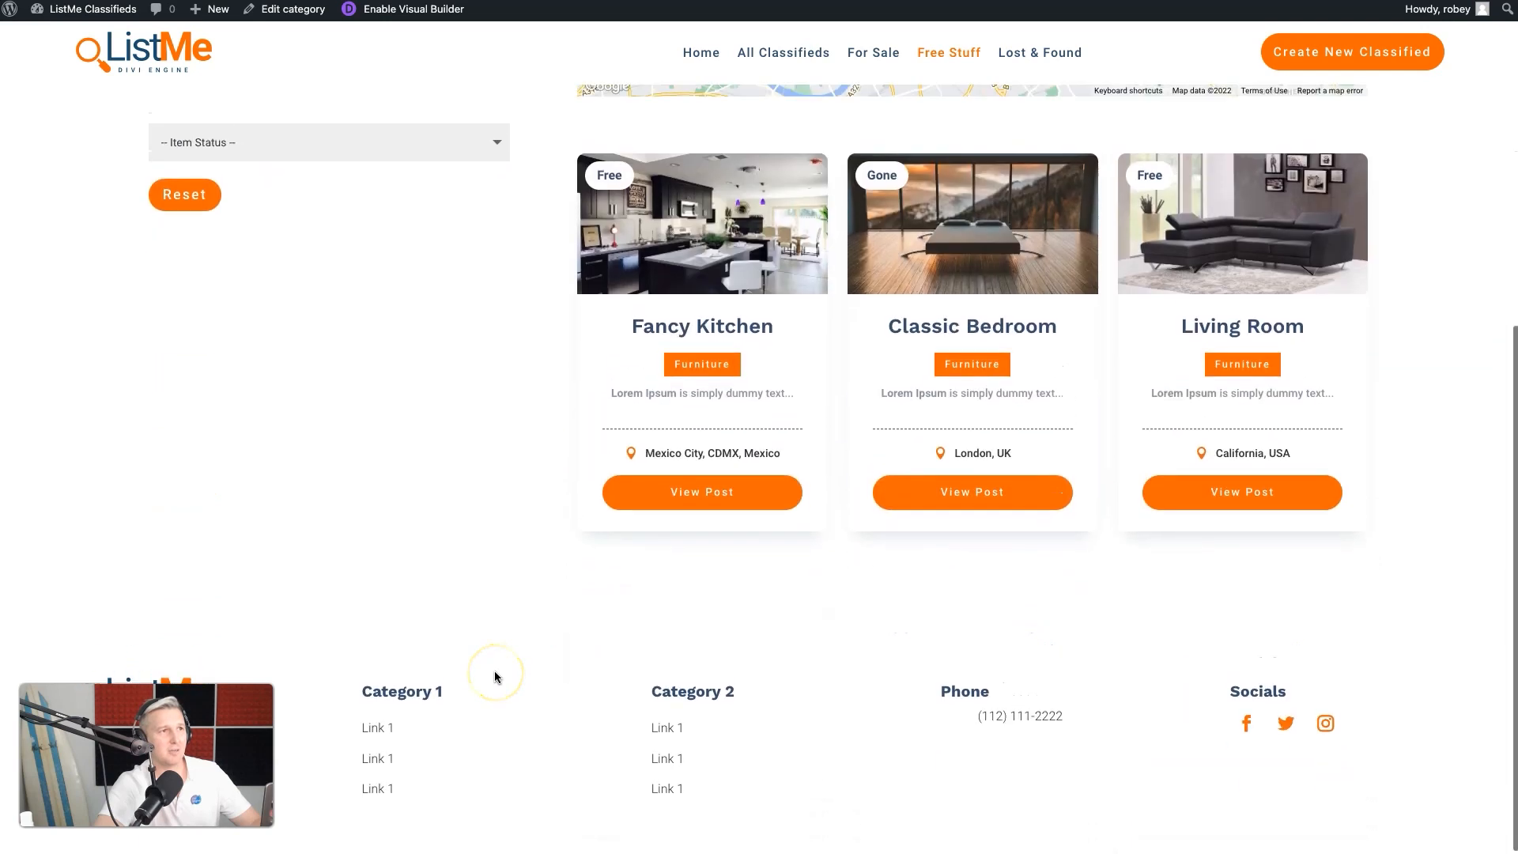
pyautogui.scroll(6, 495, 670)
pyautogui.scroll(-1, 686, 750)
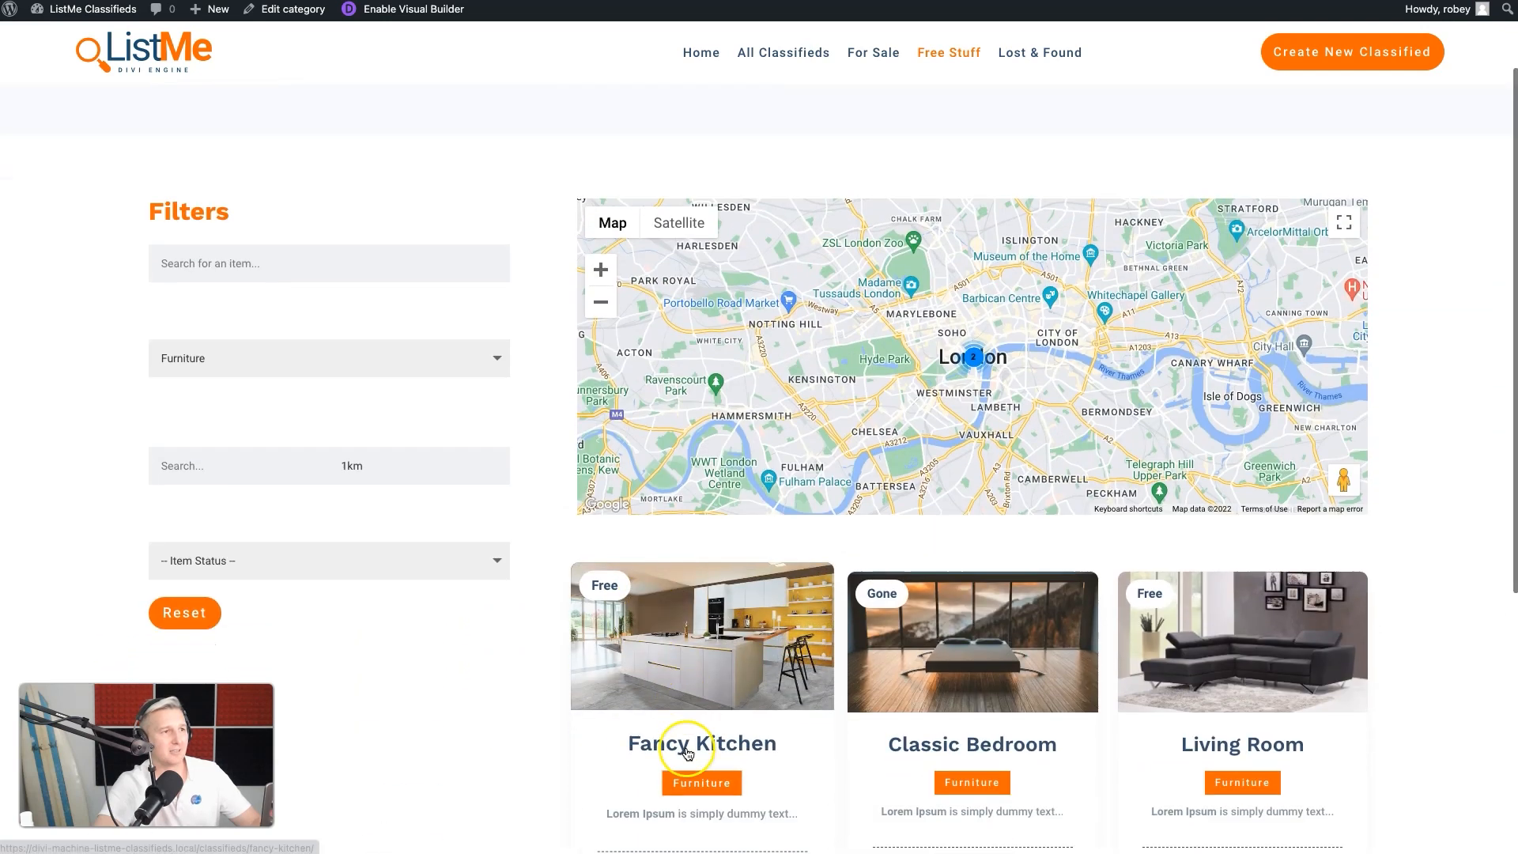
pyautogui.scroll(-3, 686, 751)
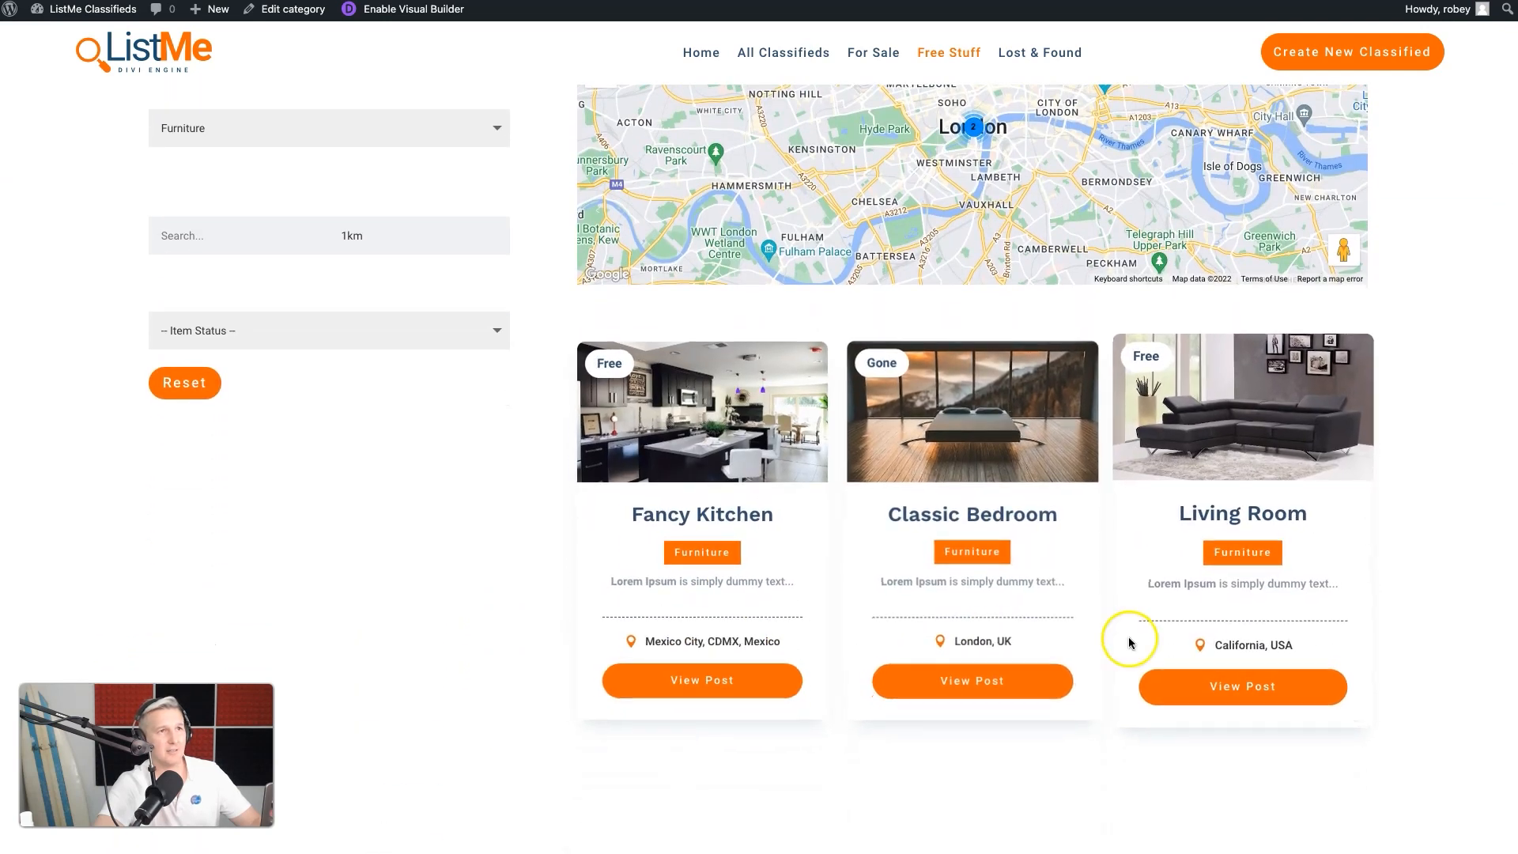
pyautogui.scroll(3, 933, 627)
pyautogui.click(973, 276)
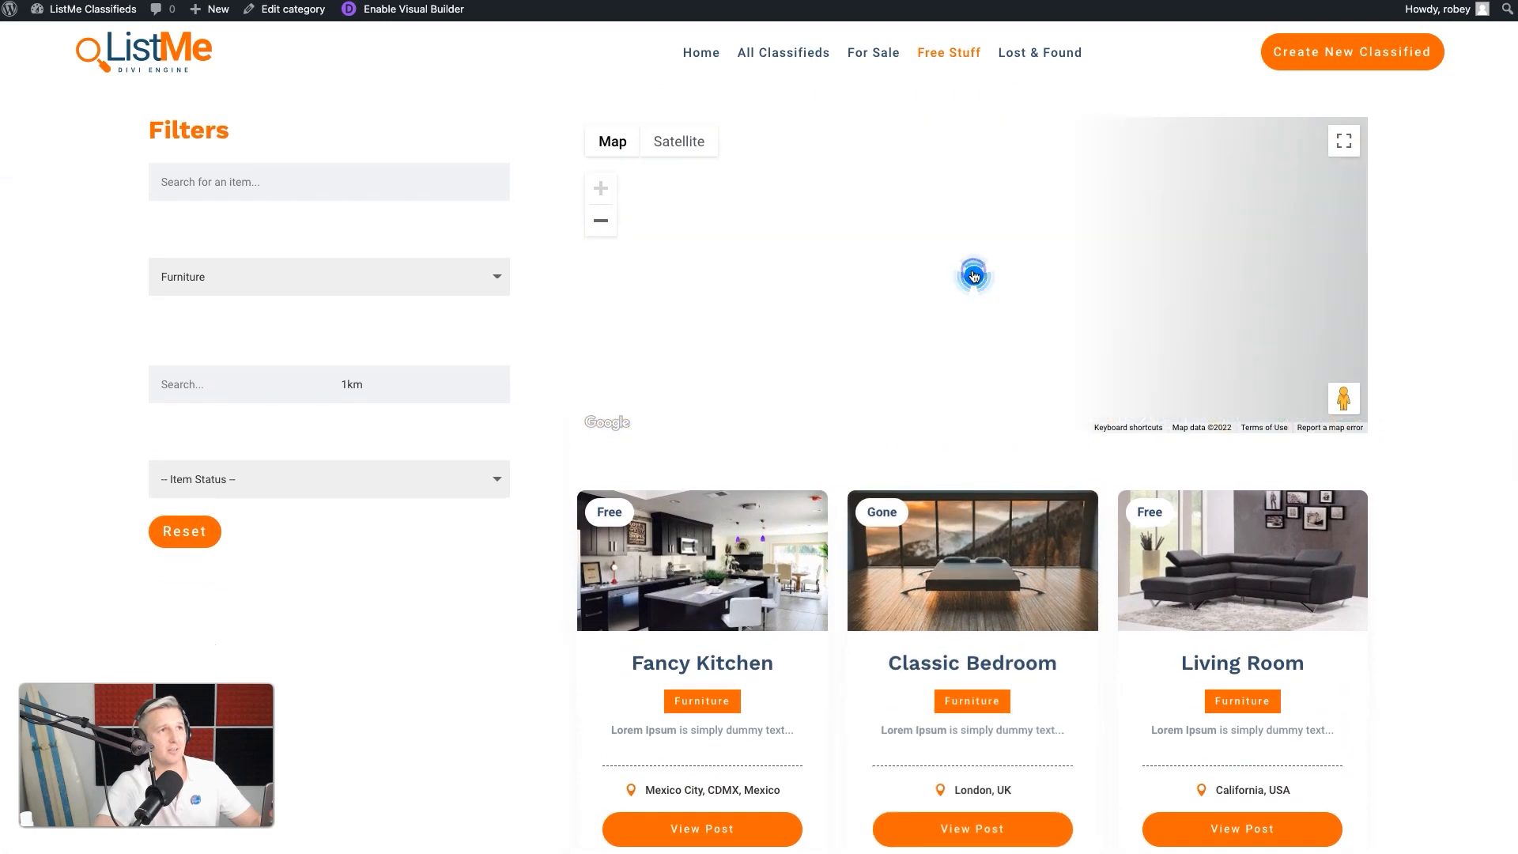
pyautogui.scroll(-2, 467, 684)
pyautogui.scroll(5, 467, 685)
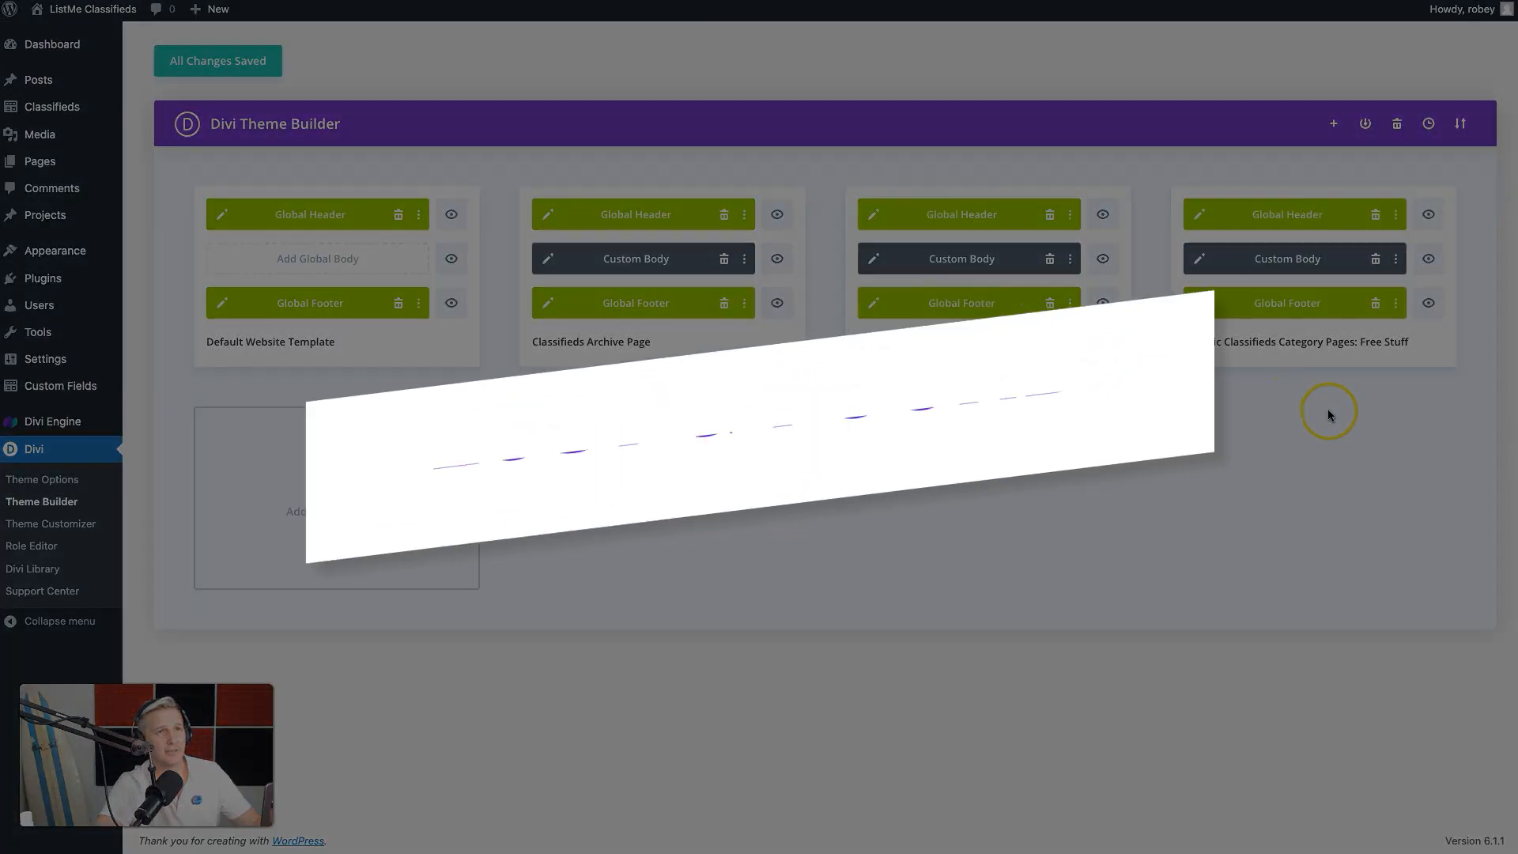
# Step: Duplicate the Free Stuff template and assign the copy to the Lost and Found classifieds category page
pyautogui.click(1328, 412)
pyautogui.moveTo(1342, 210)
pyautogui.click(1227, 176)
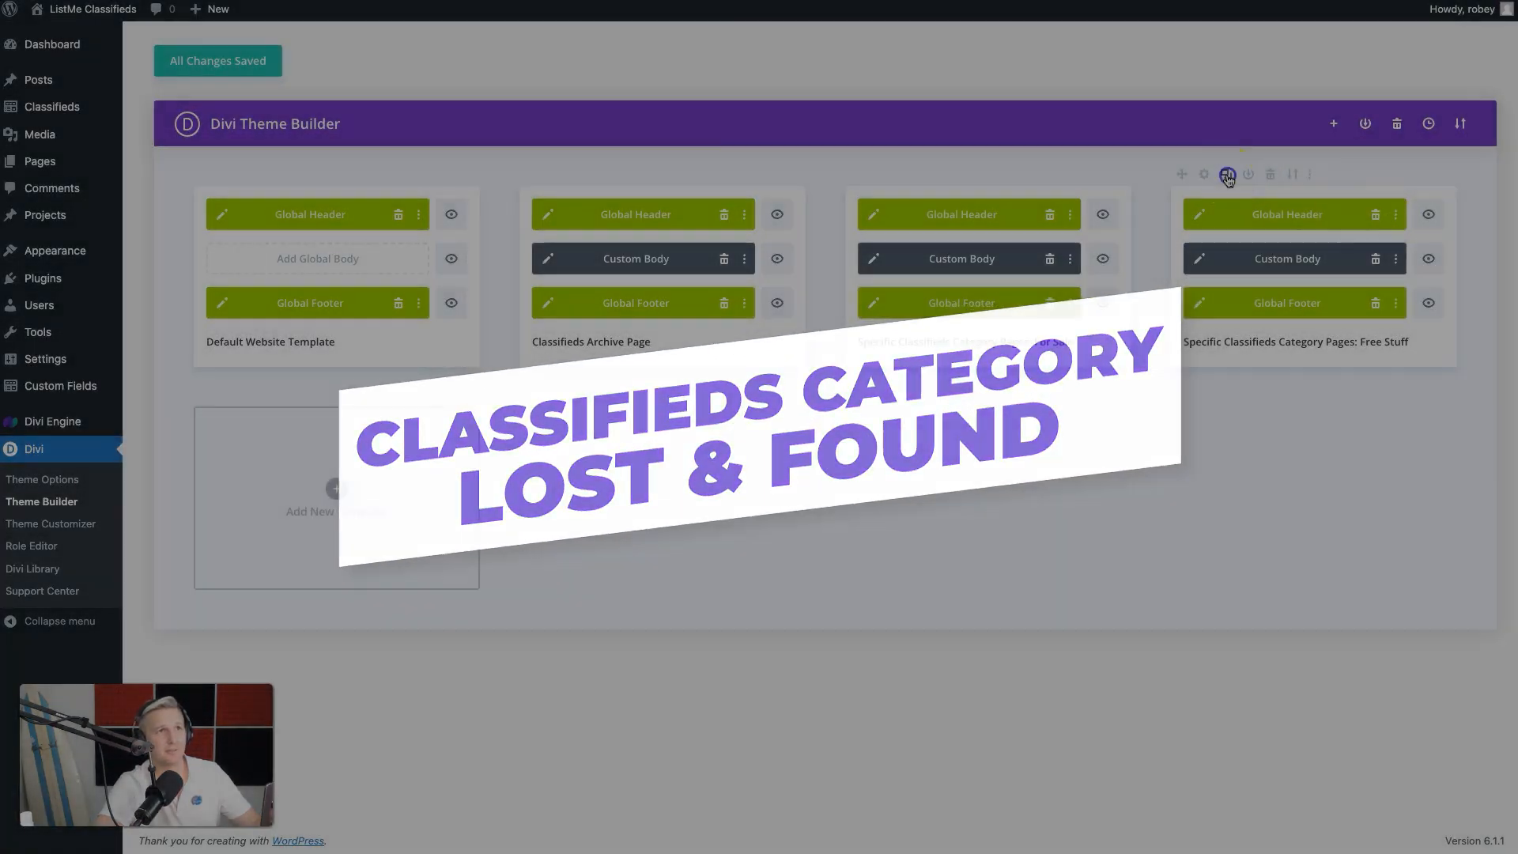
pyautogui.click(241, 566)
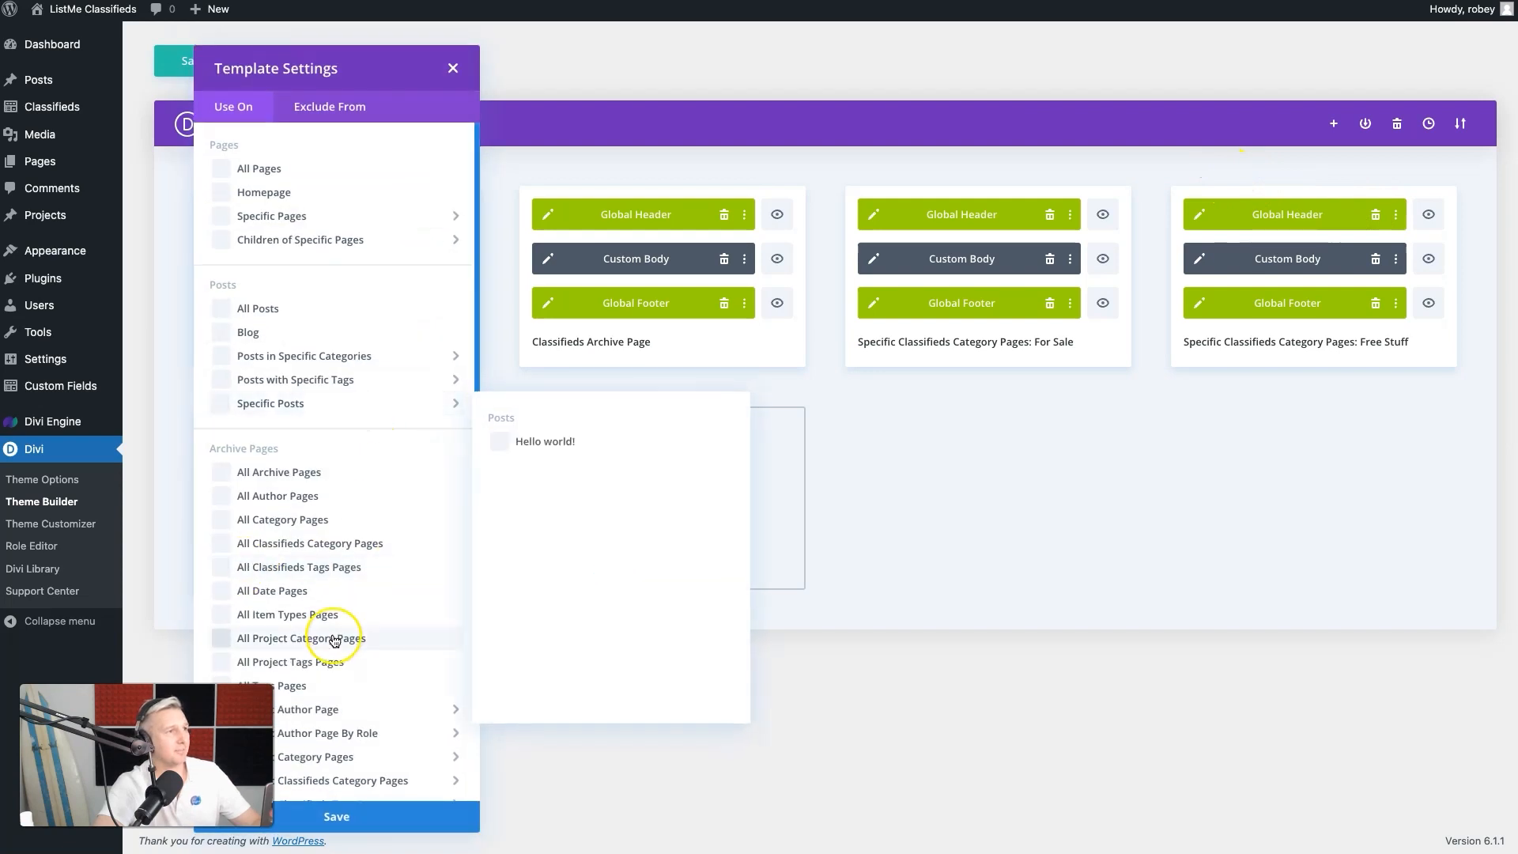
pyautogui.scroll(-6, 335, 640)
pyautogui.moveTo(305, 322)
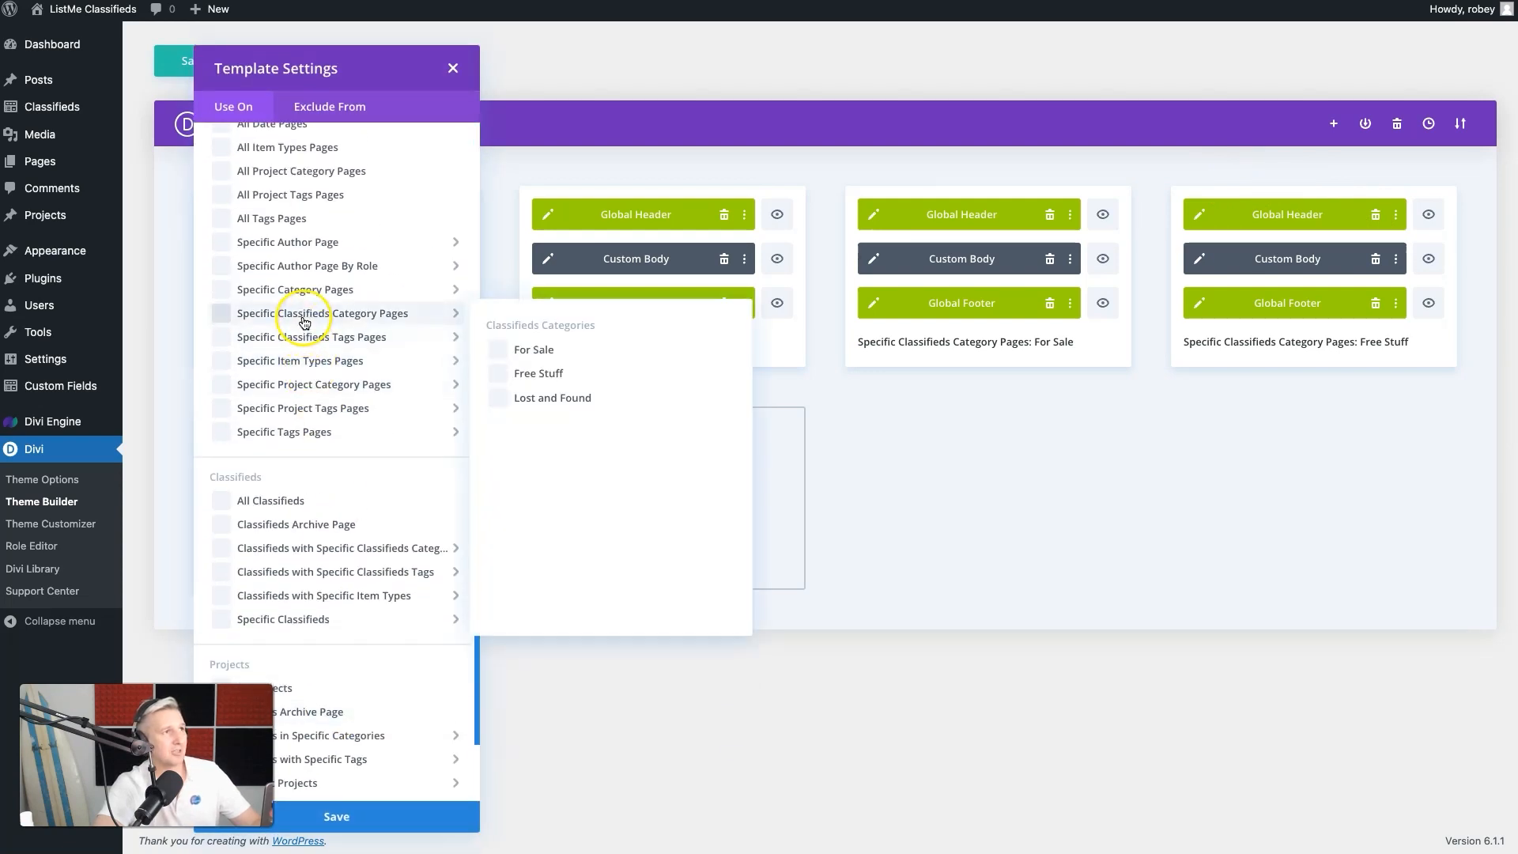
pyautogui.click(550, 399)
pyautogui.click(416, 814)
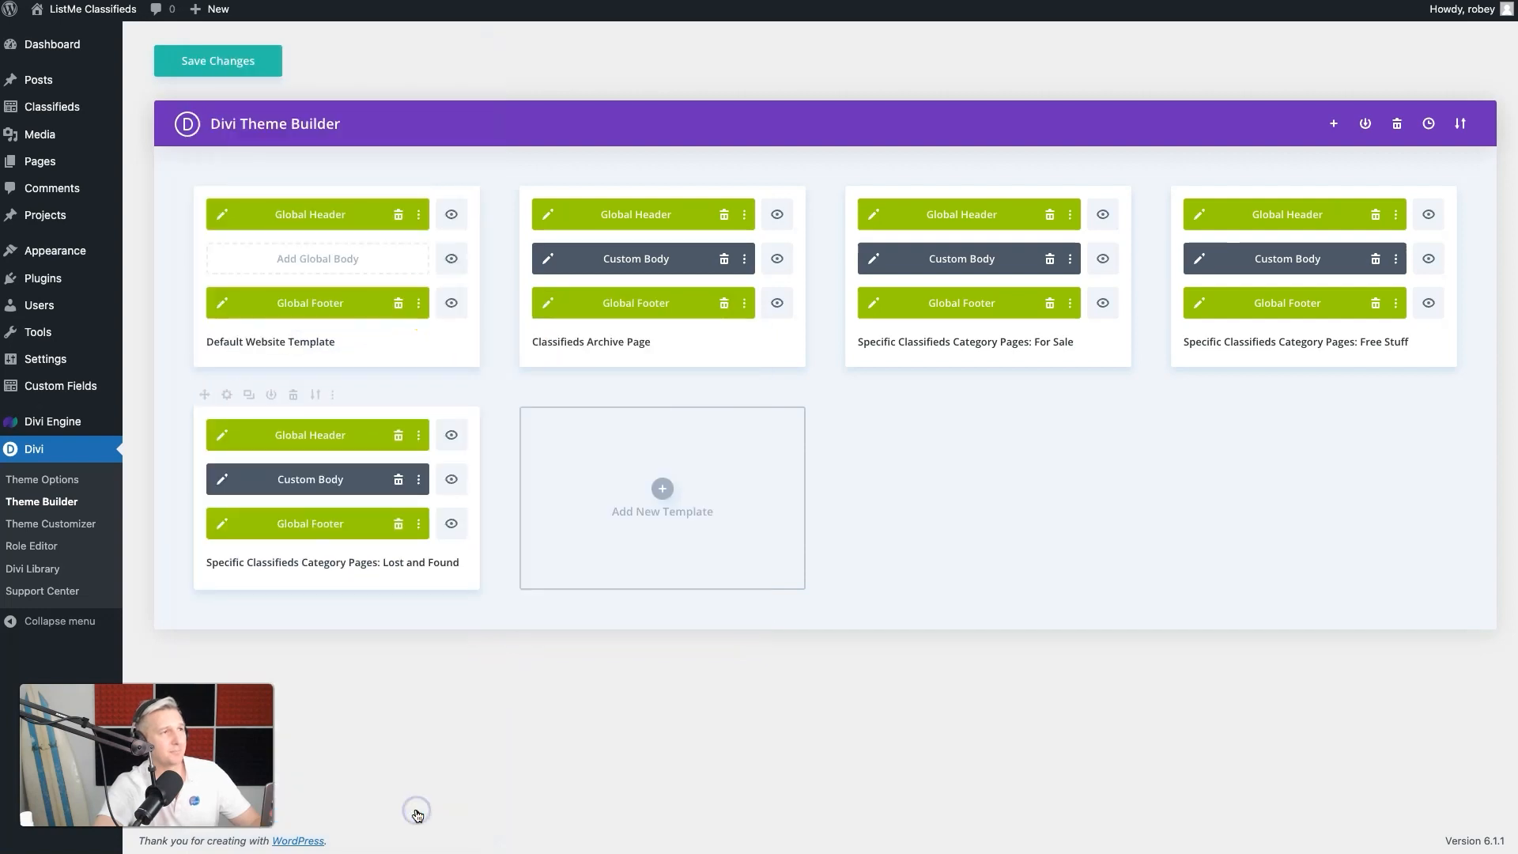
# Step: Open the Lost and Found custom body for editing and set the Map module's CSS class to lost-map
pyautogui.click(221, 480)
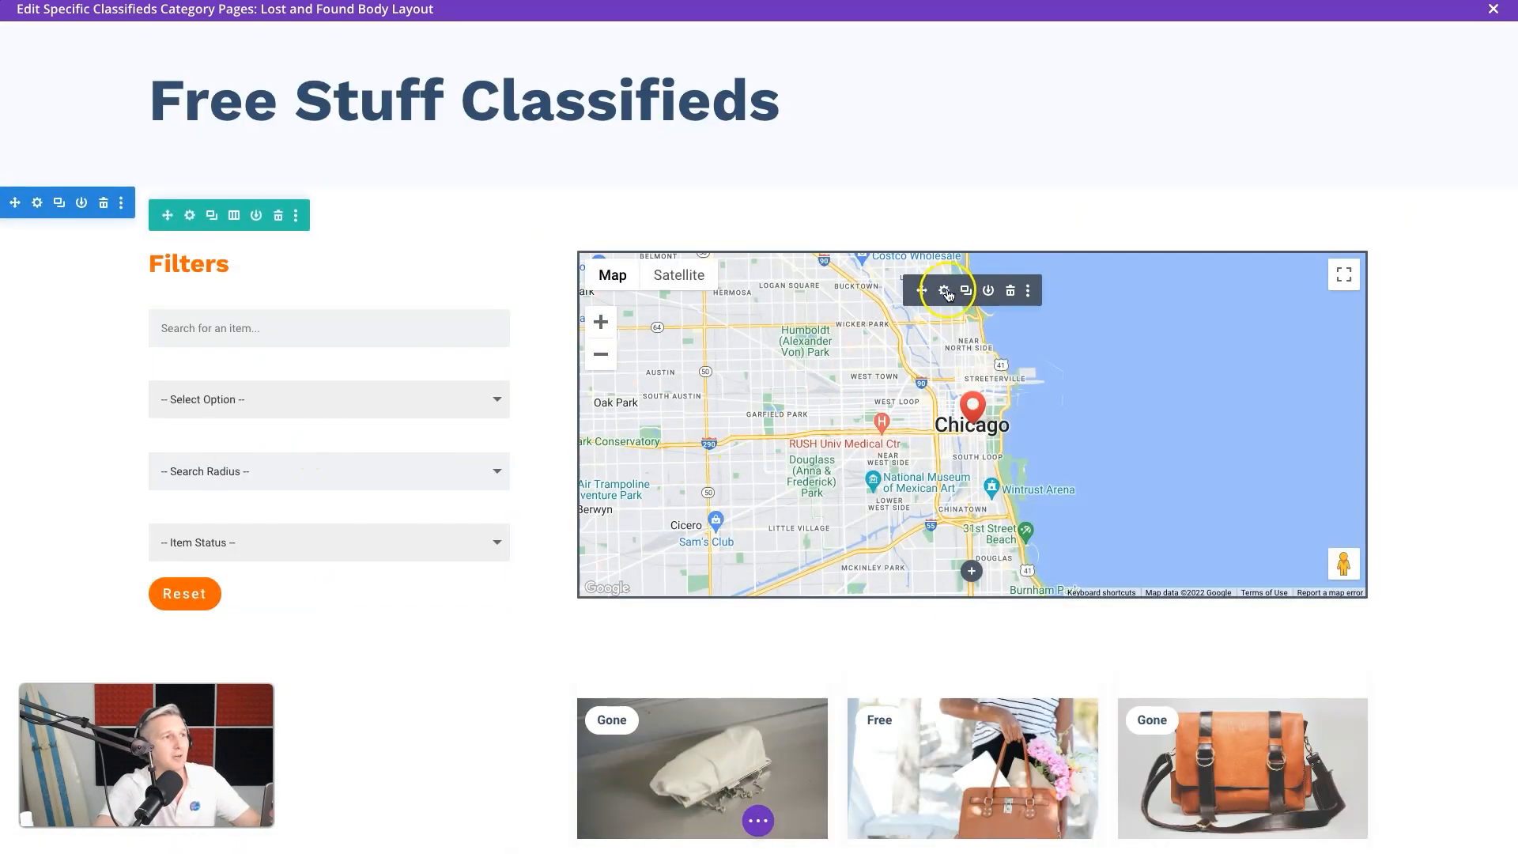
pyautogui.click(944, 290)
pyautogui.click(1266, 232)
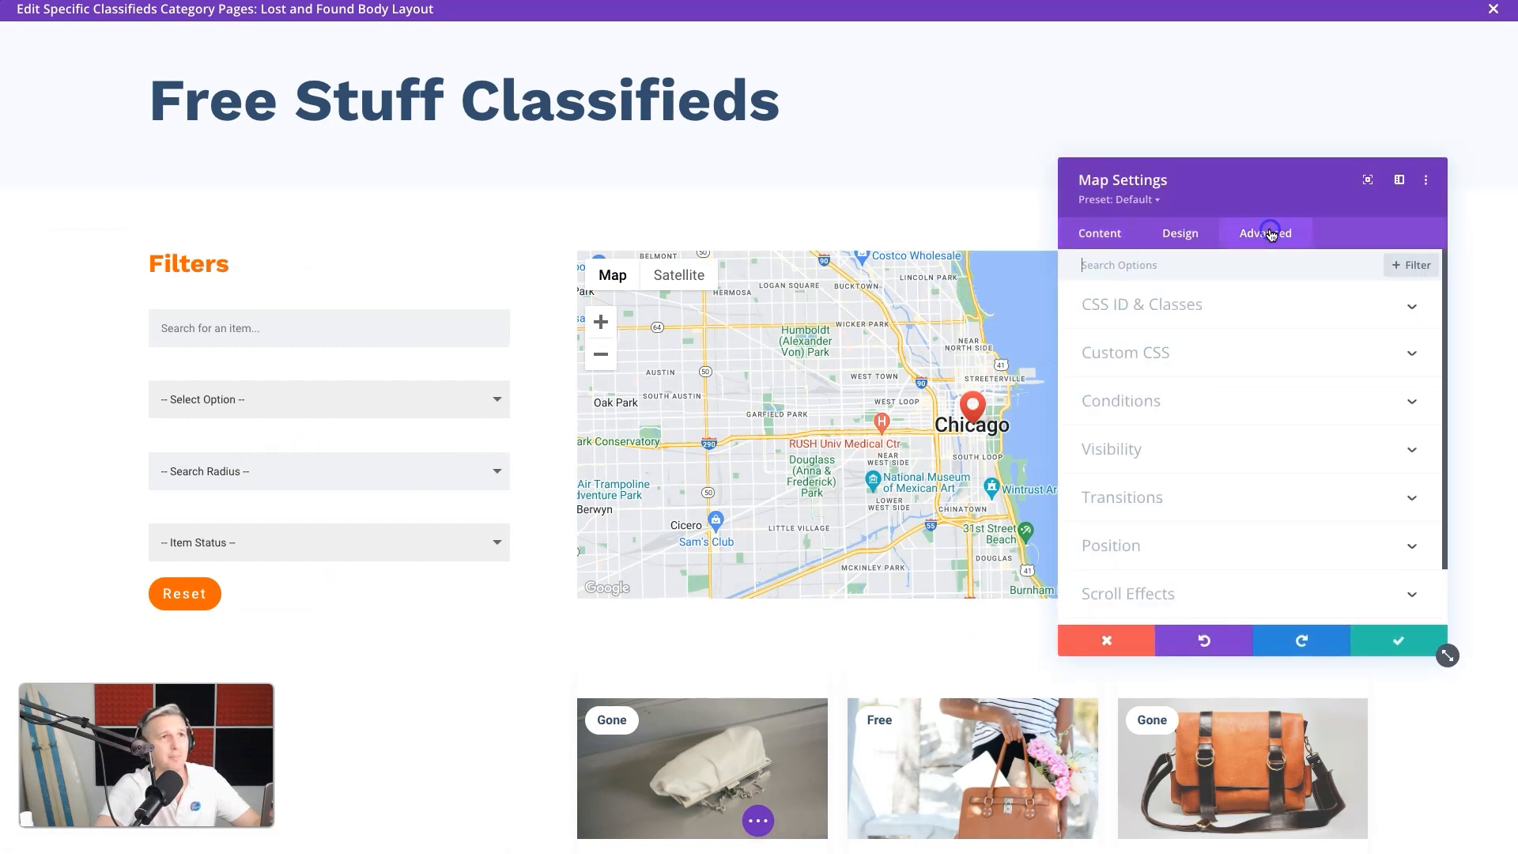
pyautogui.click(1156, 308)
pyautogui.doubleClick(1101, 425)
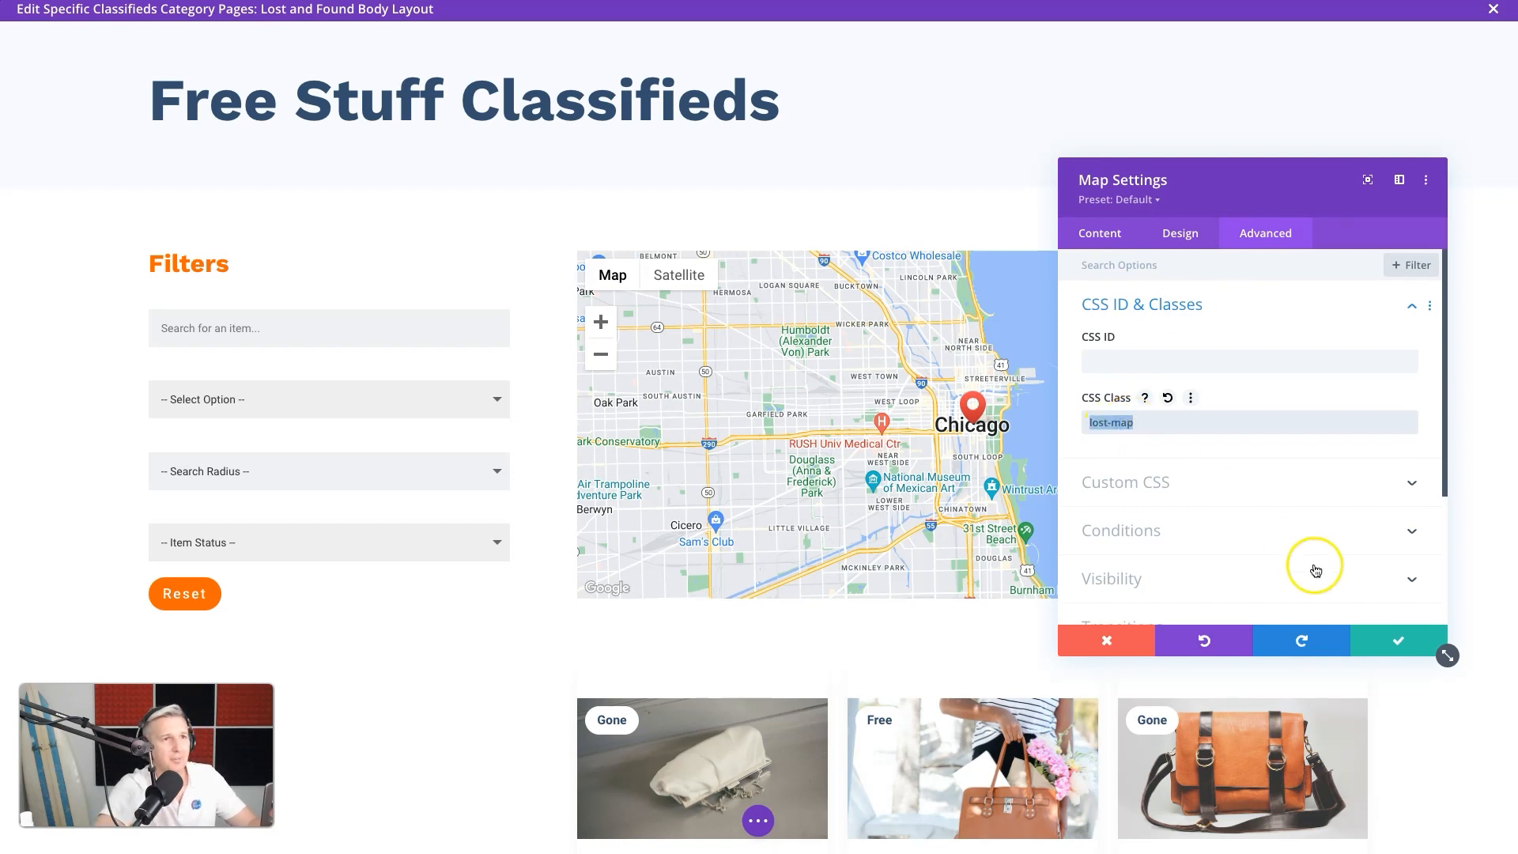
pyautogui.click(1395, 640)
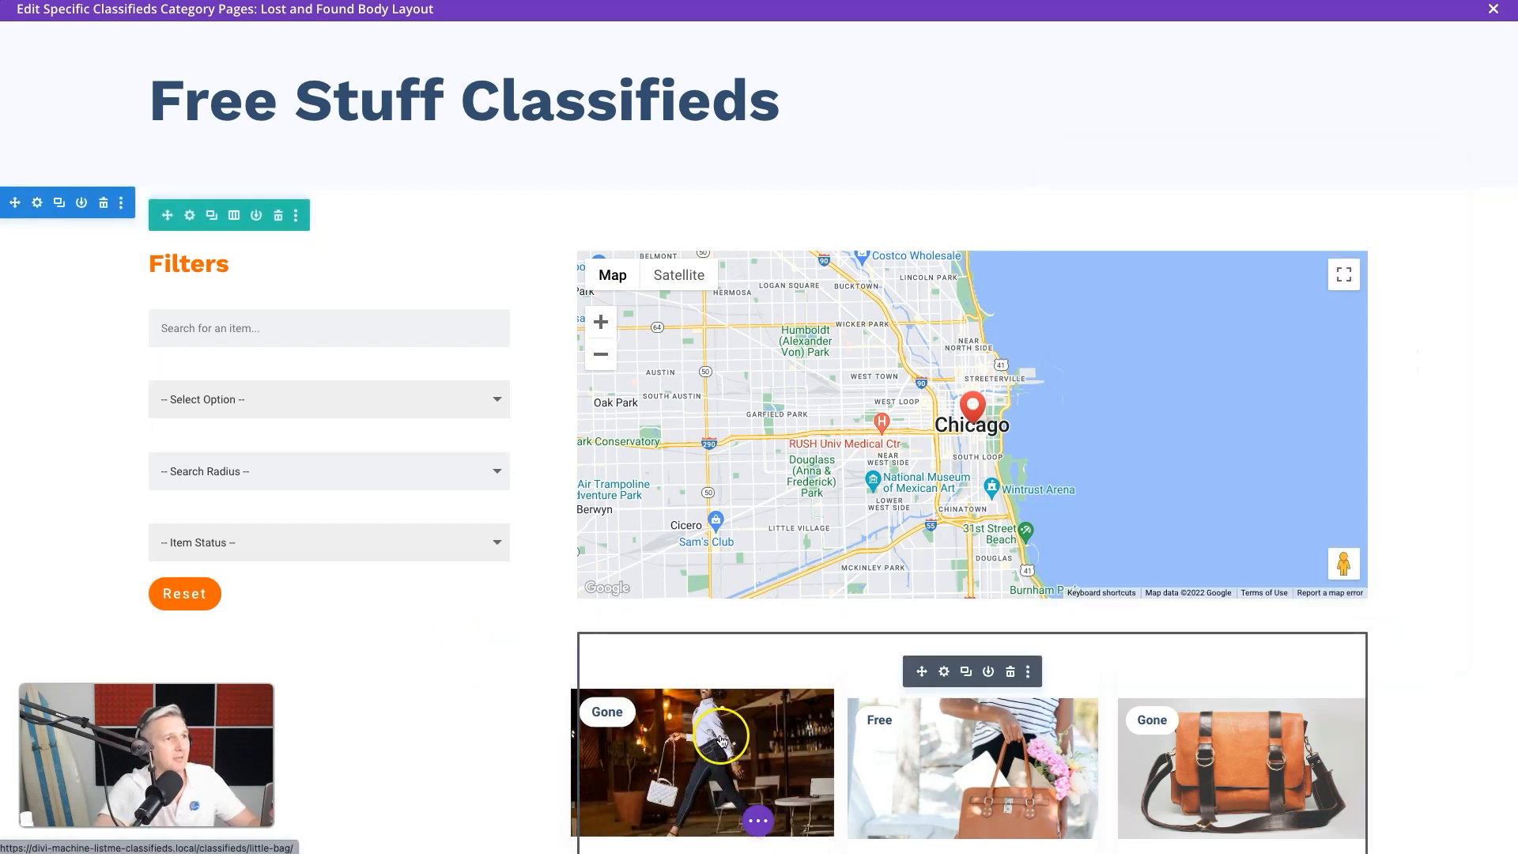
# Step: Set the Archive Loop module's map selector to .lost-map
pyautogui.scroll(-5, 721, 739)
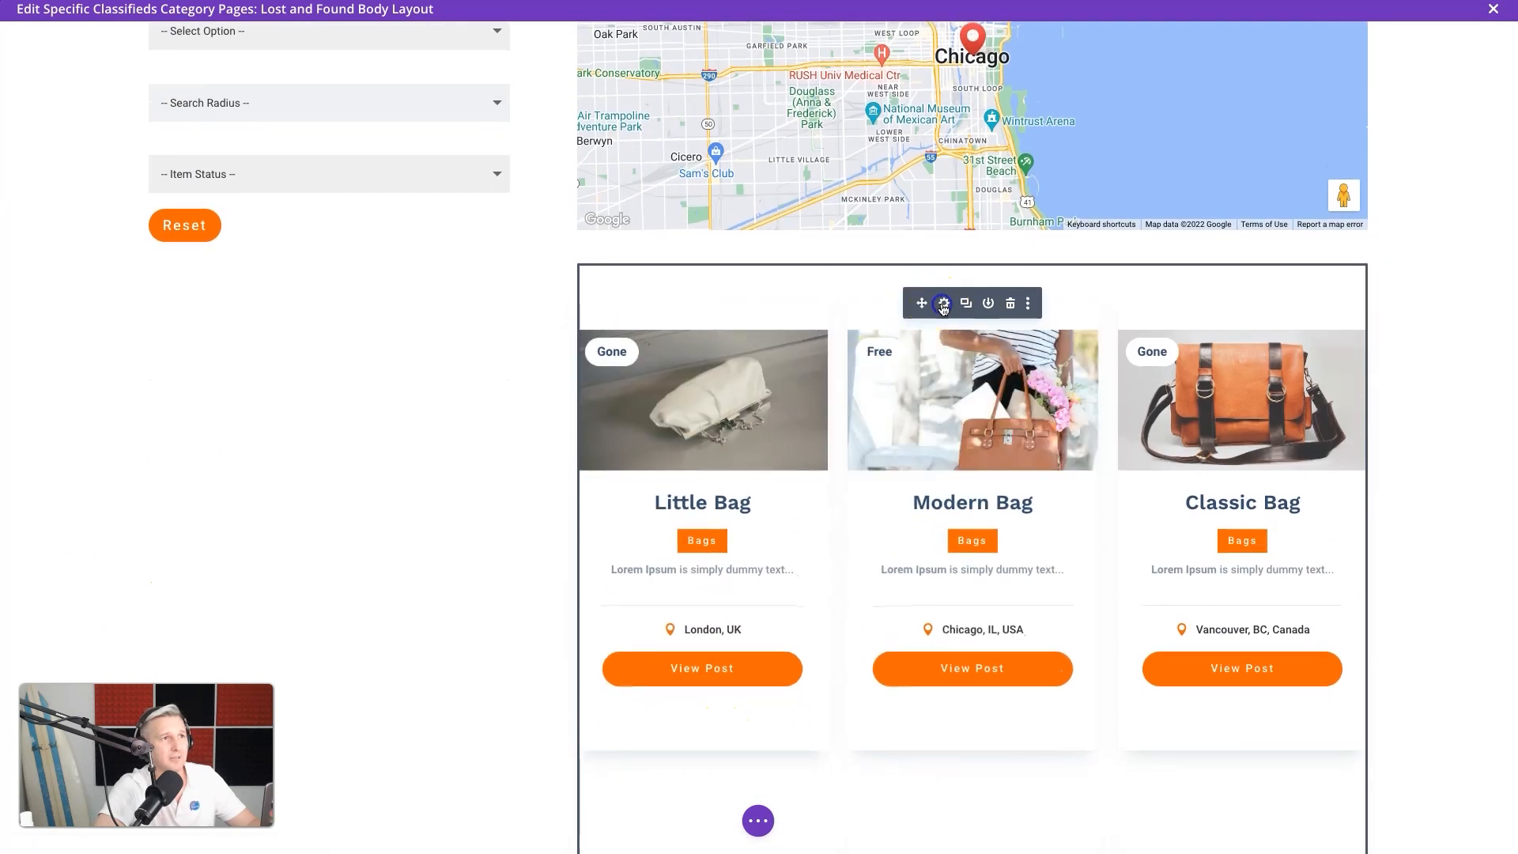
pyautogui.click(943, 307)
pyautogui.scroll(-10, 1099, 518)
pyautogui.scroll(3, 1151, 506)
pyautogui.scroll(-2, 1137, 538)
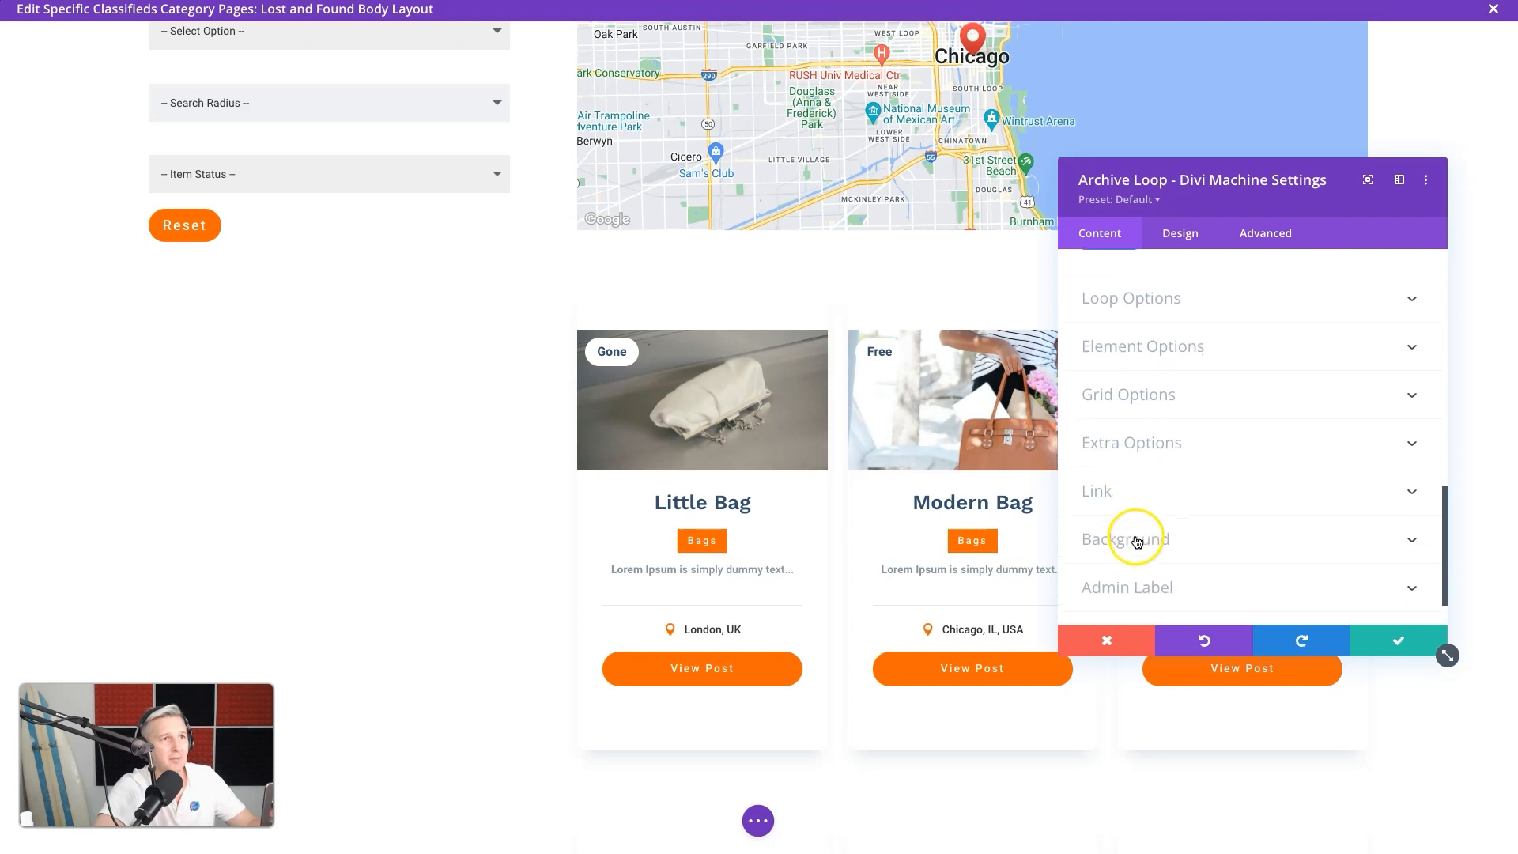
pyautogui.click(1155, 349)
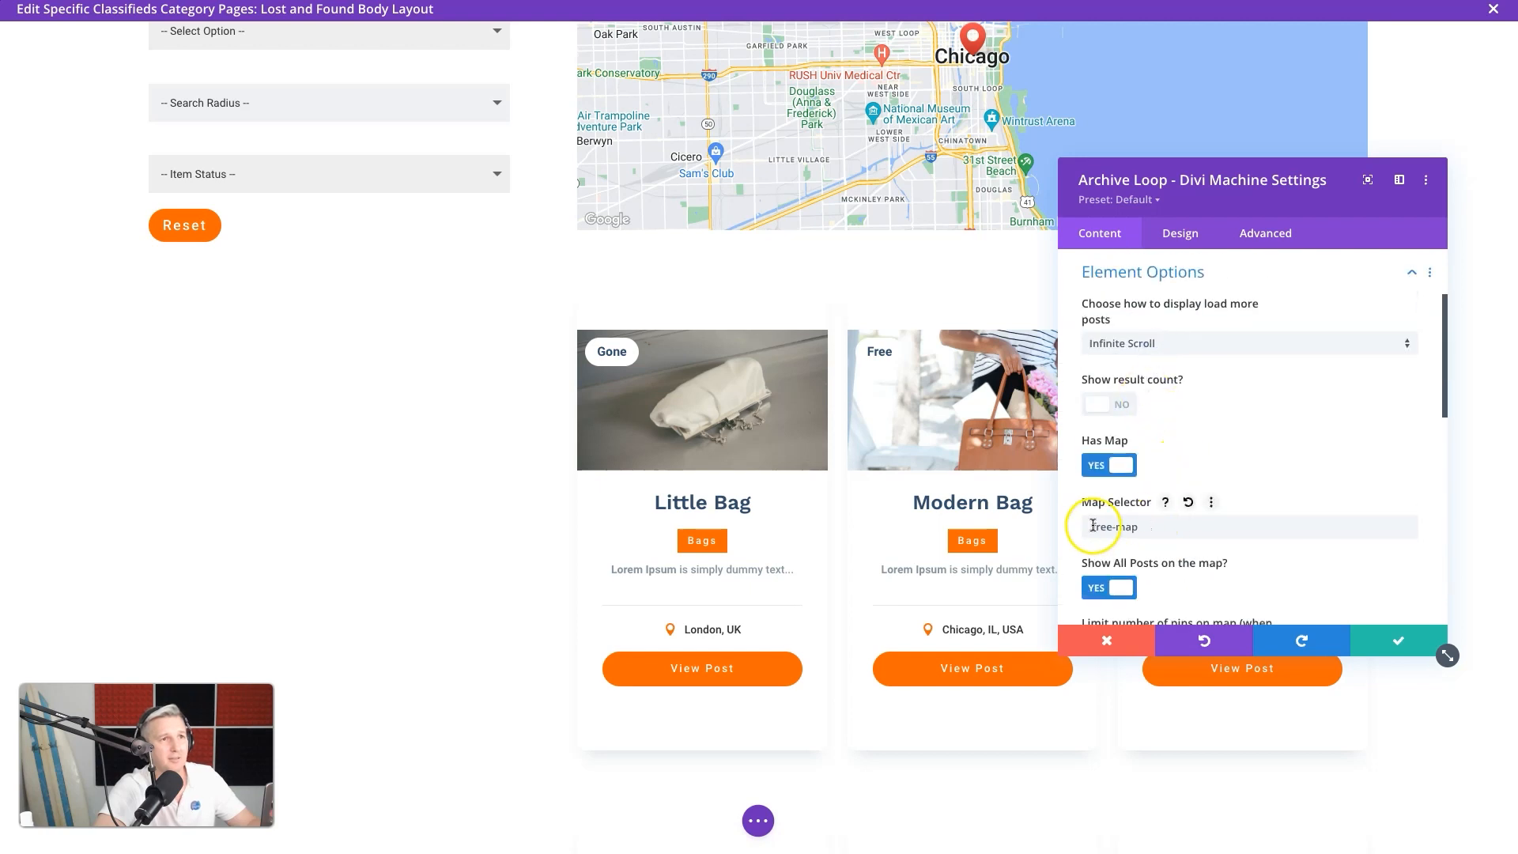
pyautogui.moveTo(1093, 525); pyautogui.dragTo(1194, 526)
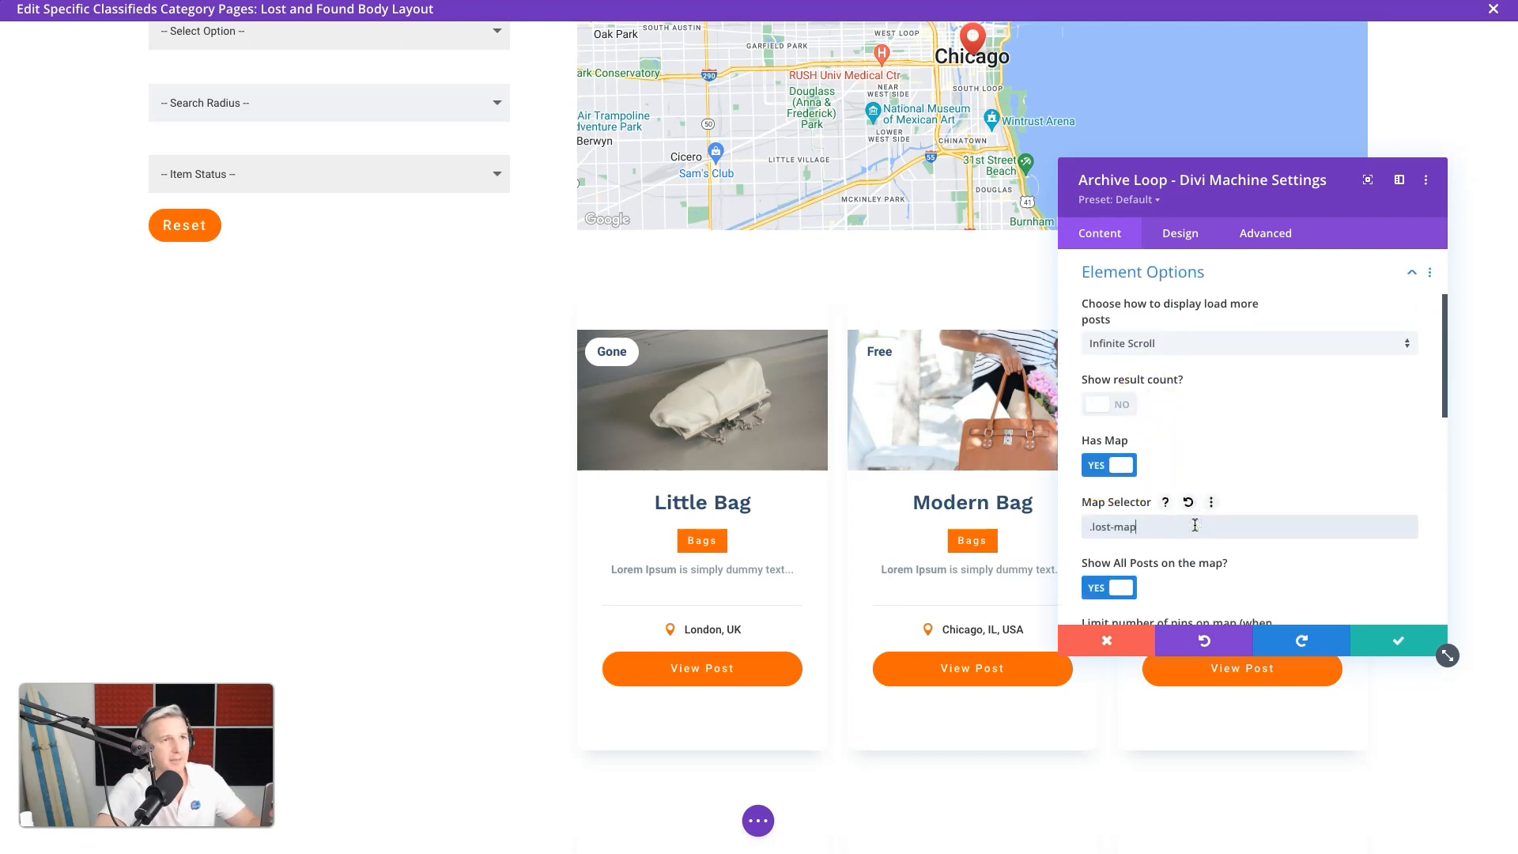
# Step: Set the Archive Loop's included categories to lost-found and save the module
pyautogui.scroll(2, 1286, 453)
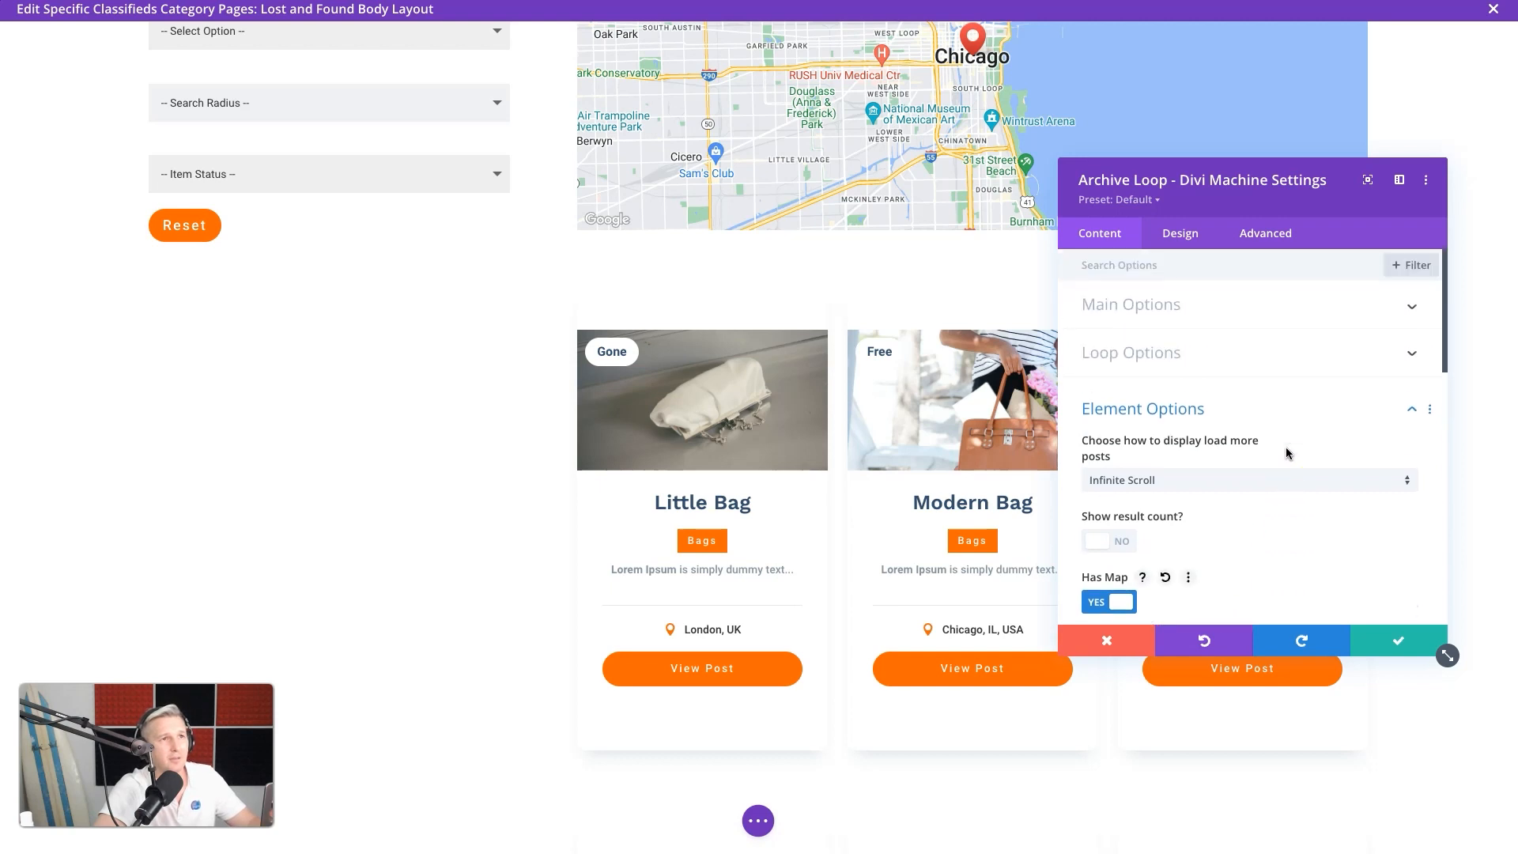
pyautogui.click(1173, 302)
pyautogui.scroll(-5, 1158, 403)
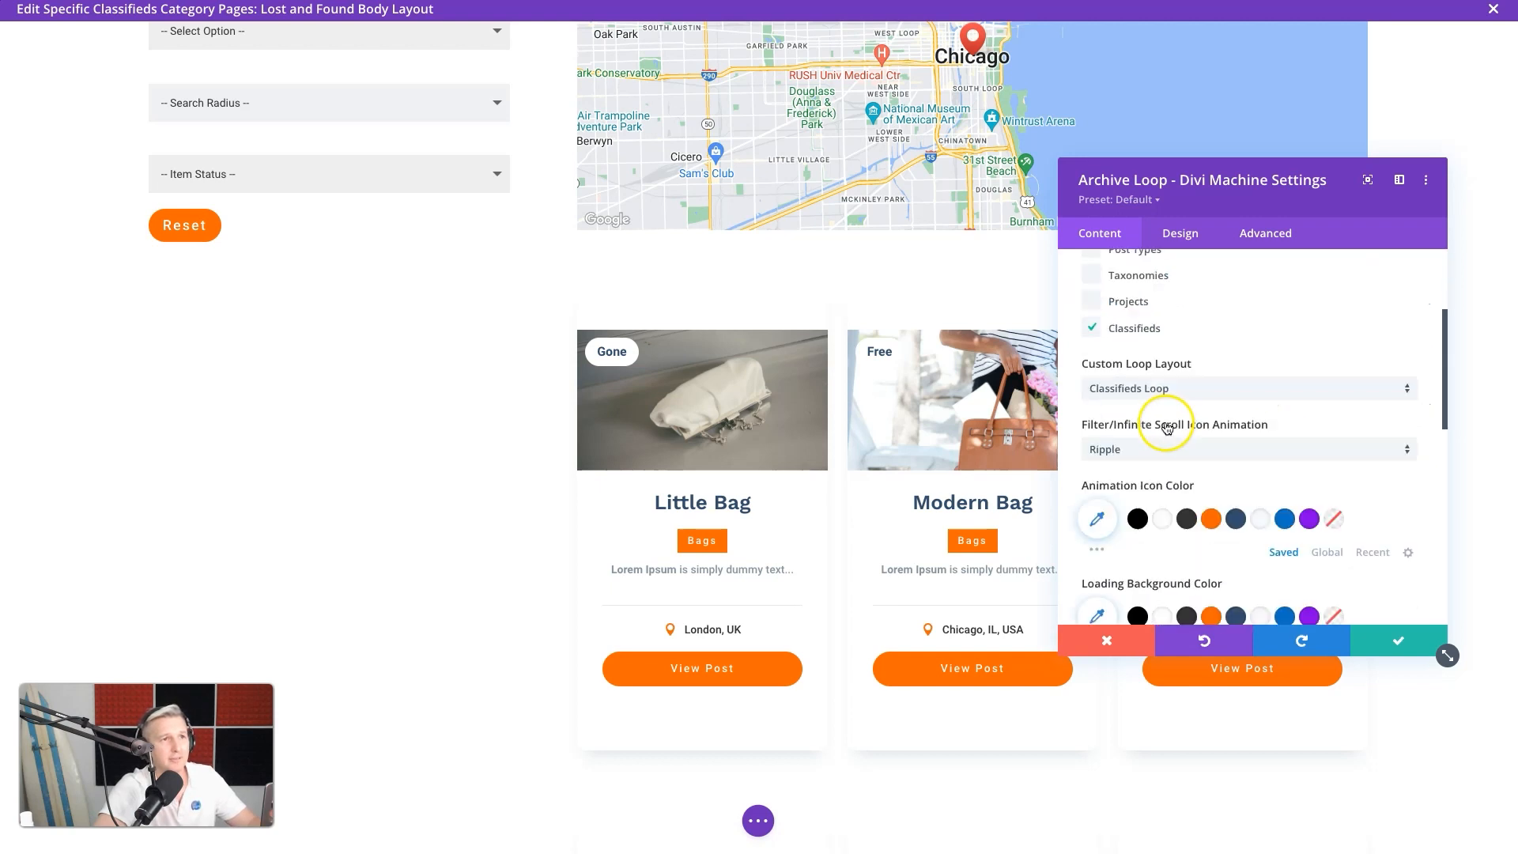
pyautogui.click(1178, 355)
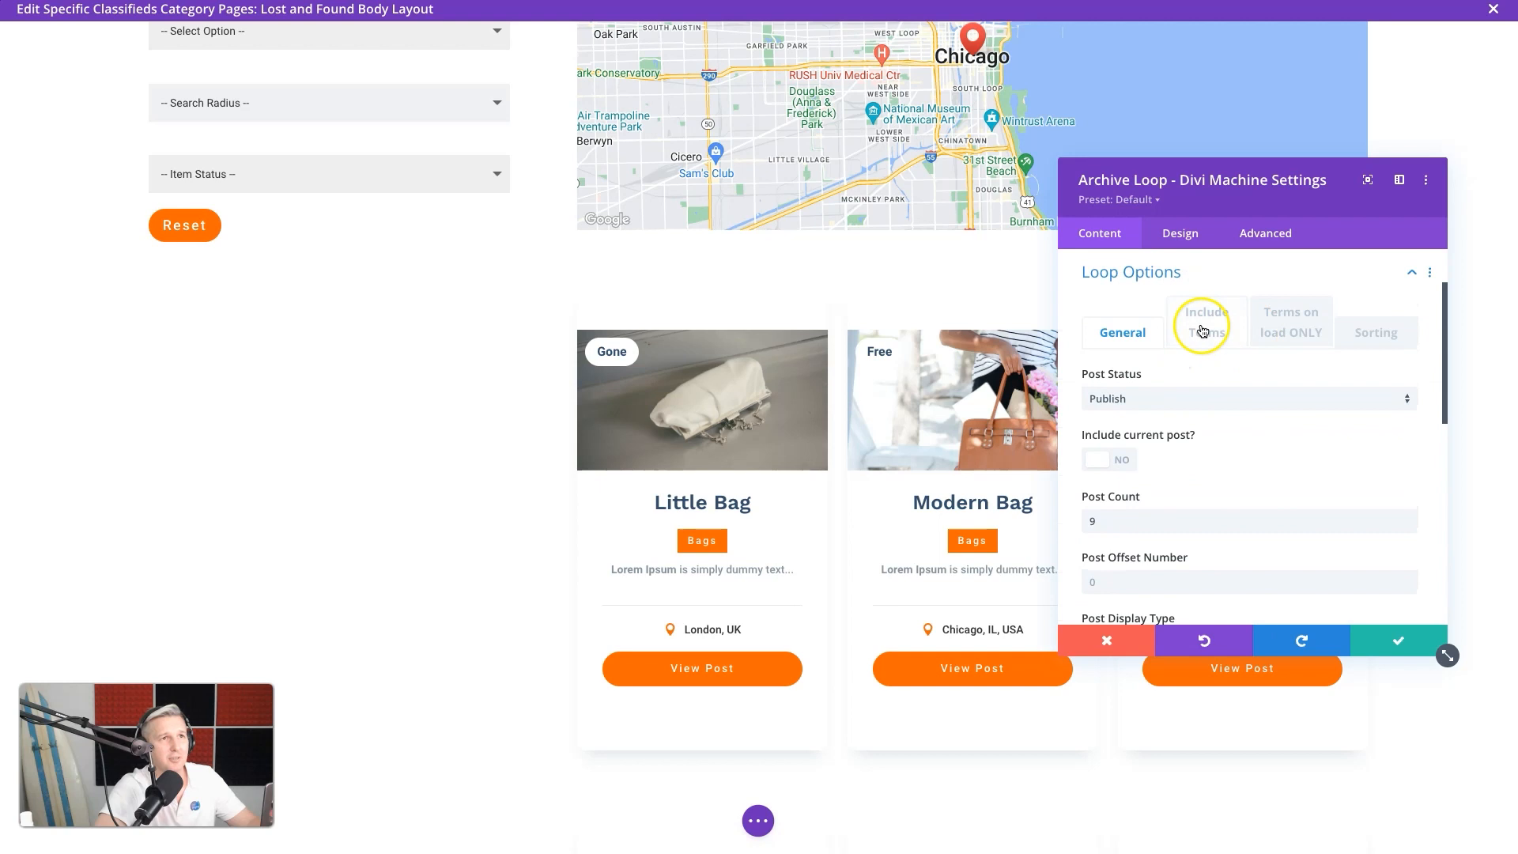
pyautogui.click(1203, 326)
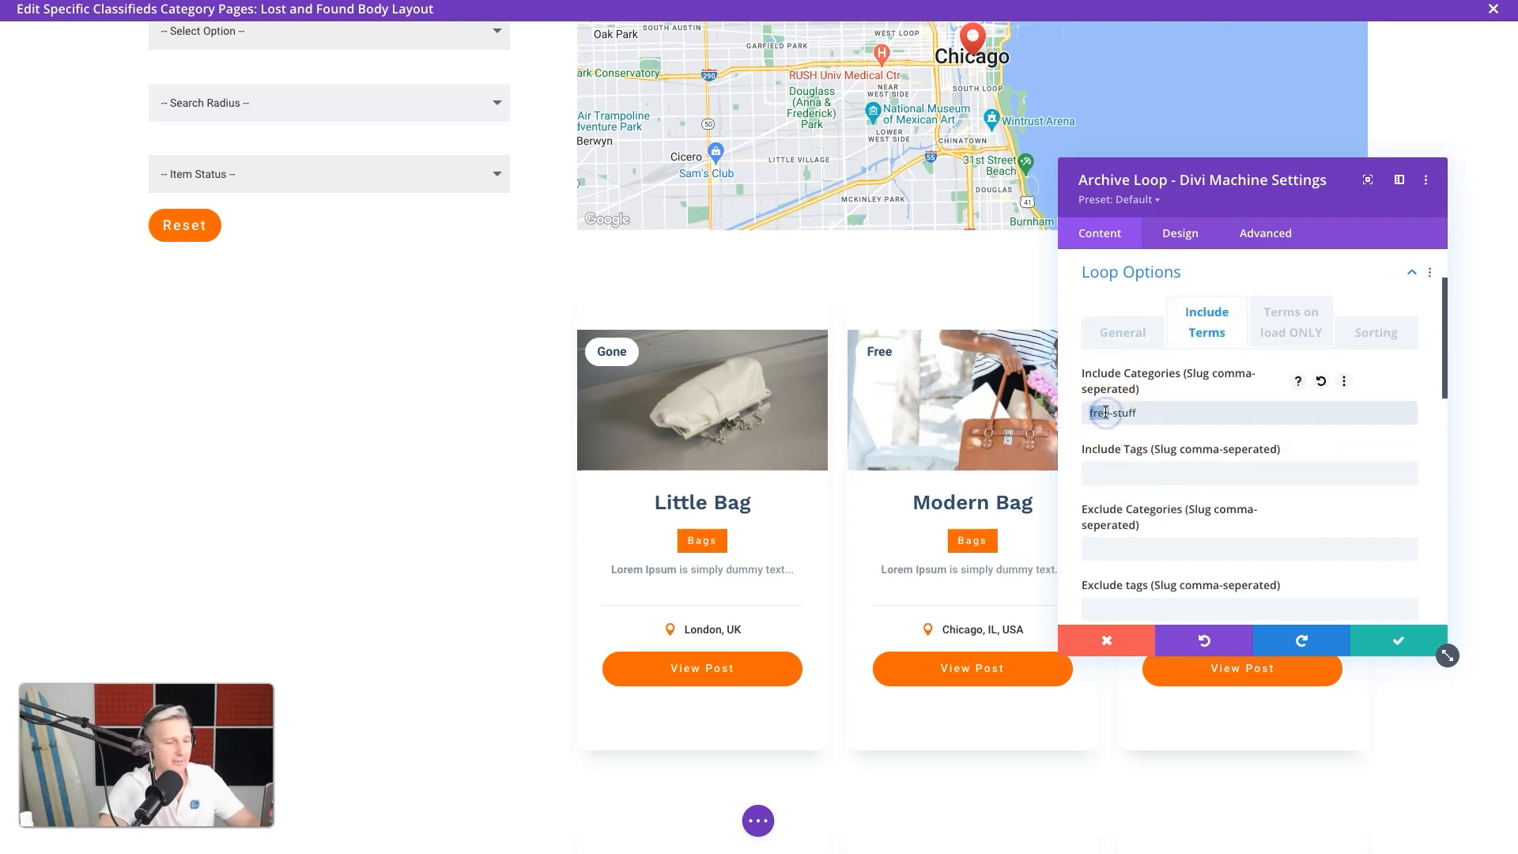
pyautogui.write('lost')
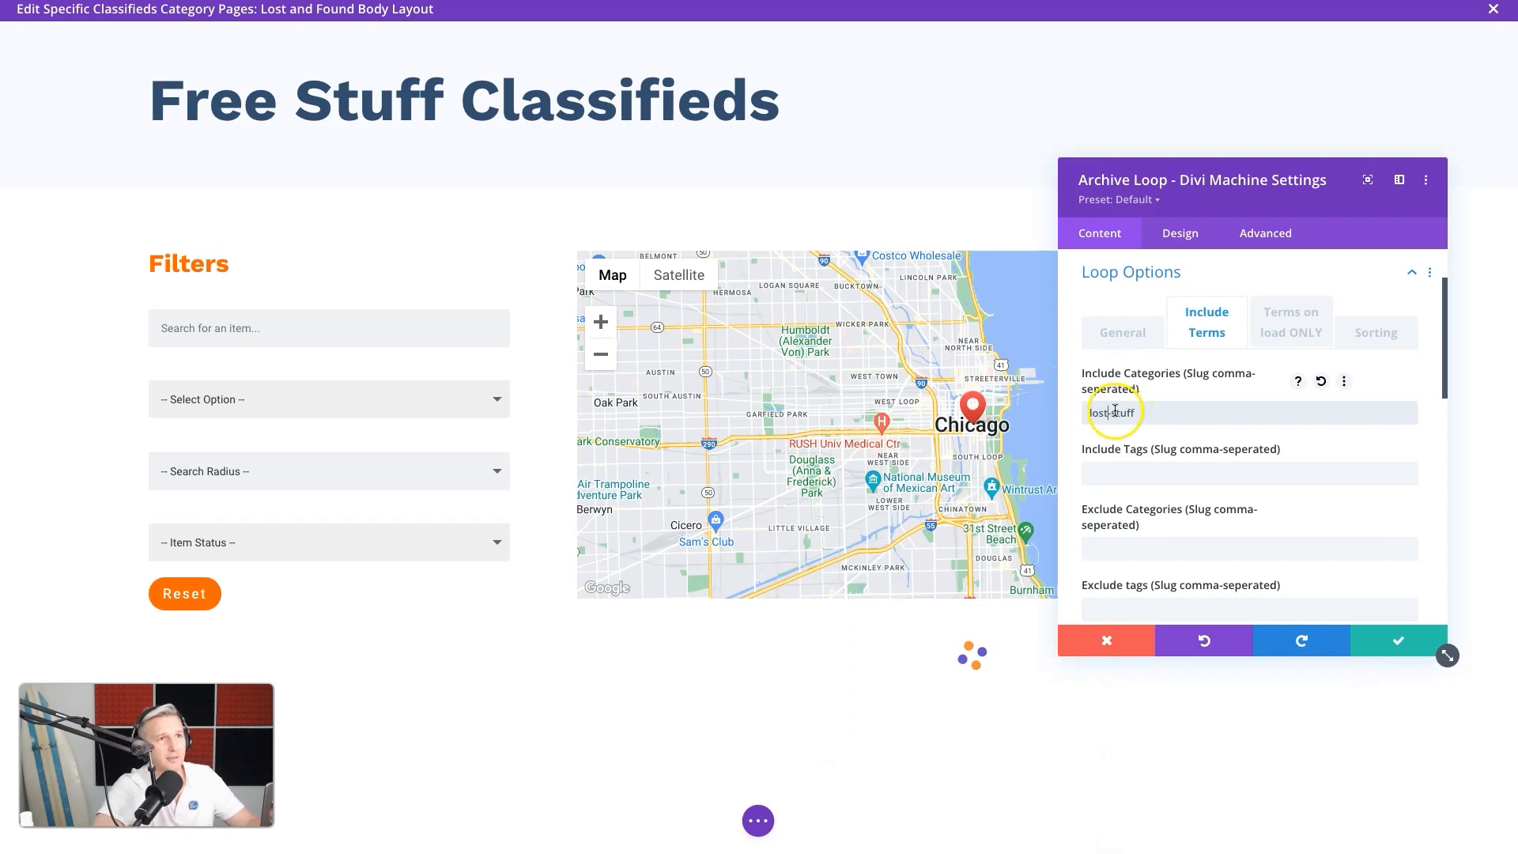
pyautogui.moveTo(1108, 412); pyautogui.dragTo(1119, 412)
pyautogui.write('-')
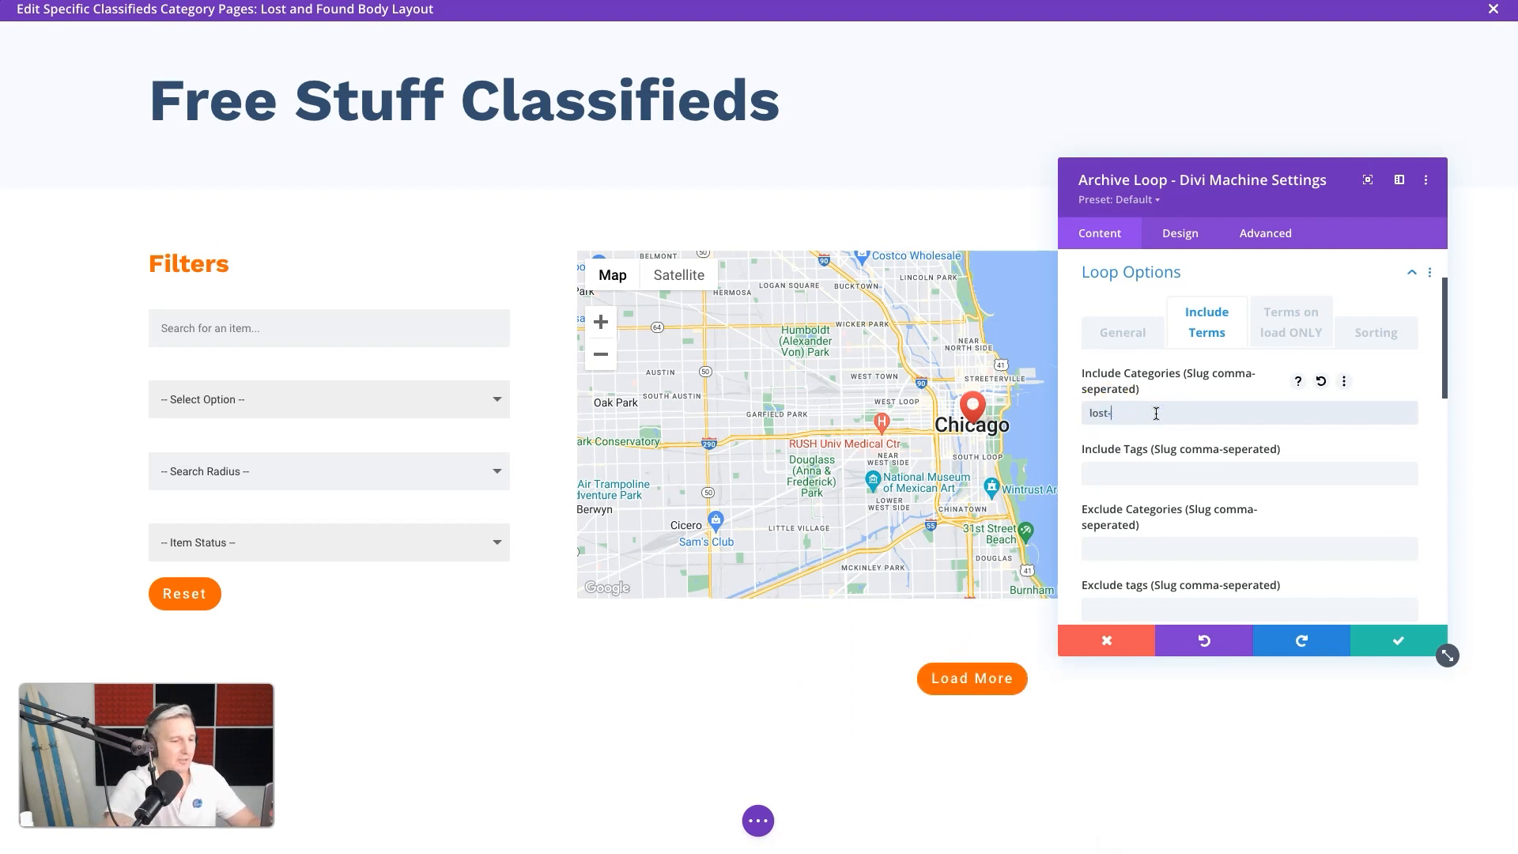
pyautogui.write('found')
pyautogui.scroll(-7, 949, 712)
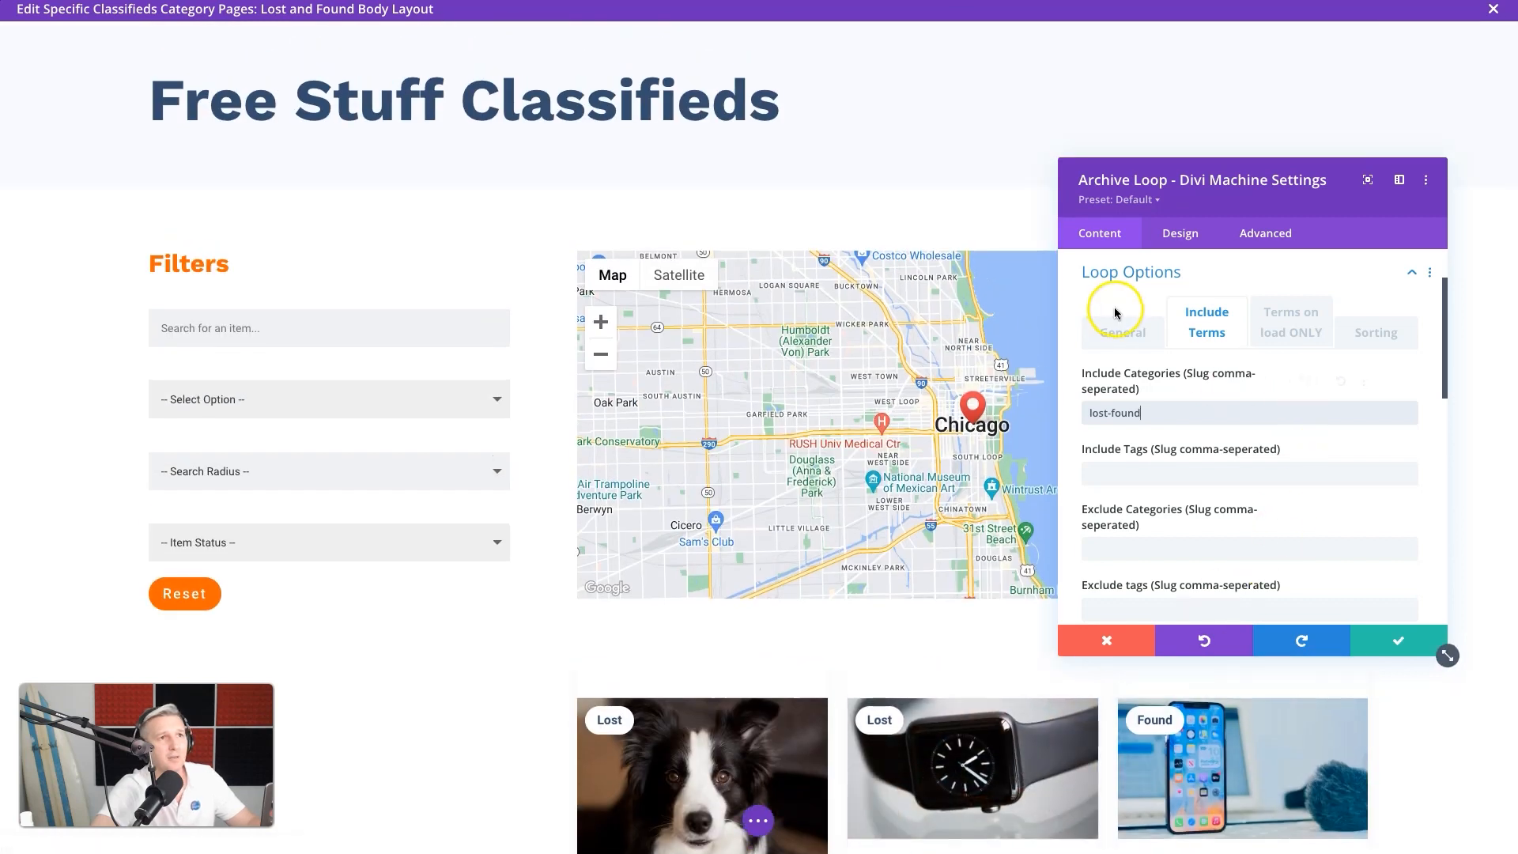
pyautogui.click(1377, 652)
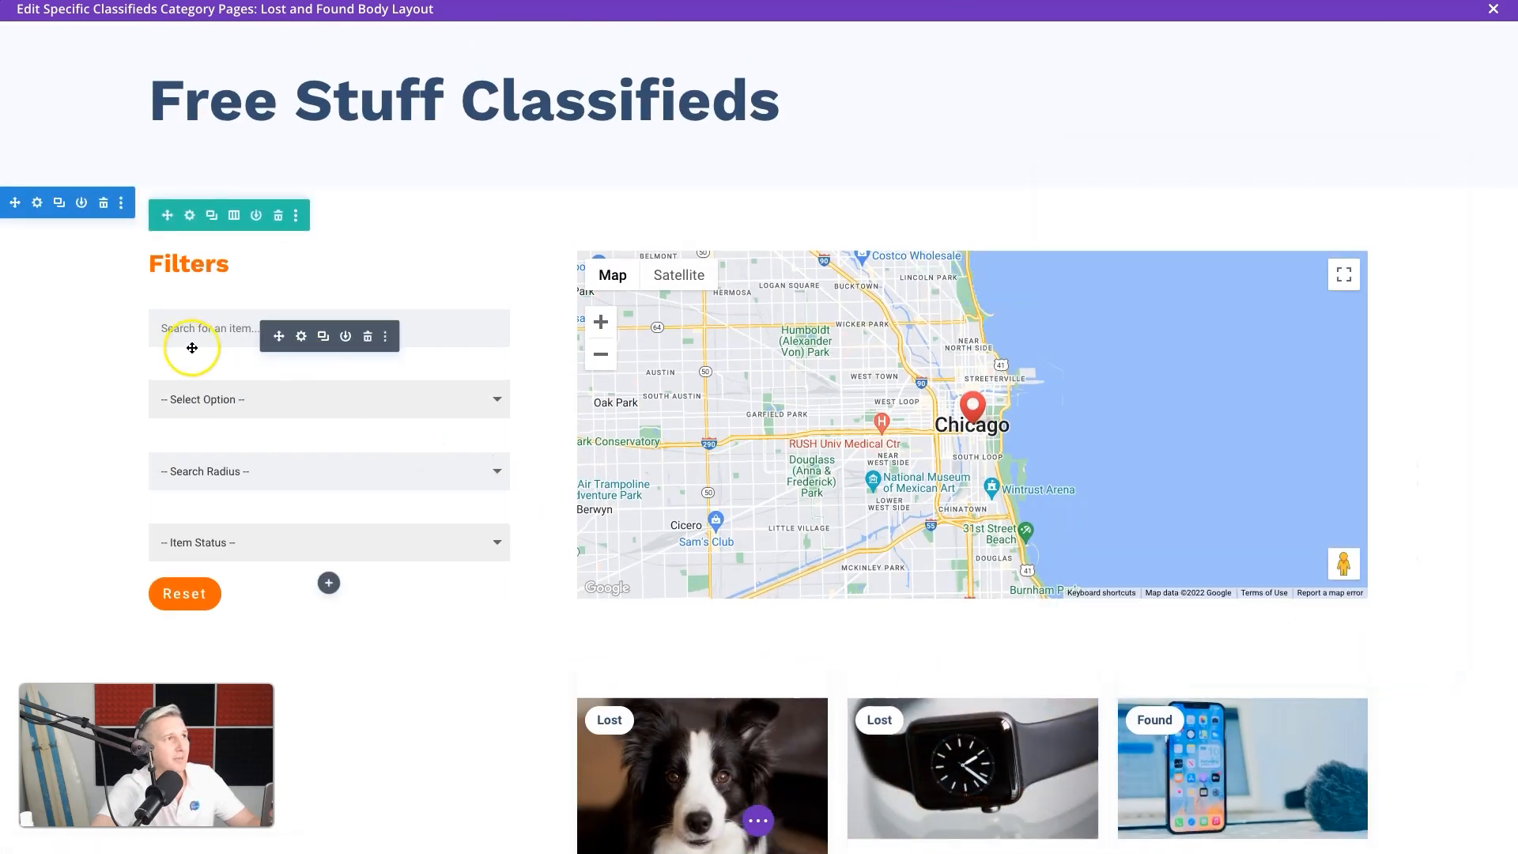
# Step: Set the Item Status filter's excluded options to sold,sale,free,gone and save the Filter Posts module
pyautogui.click(301, 338)
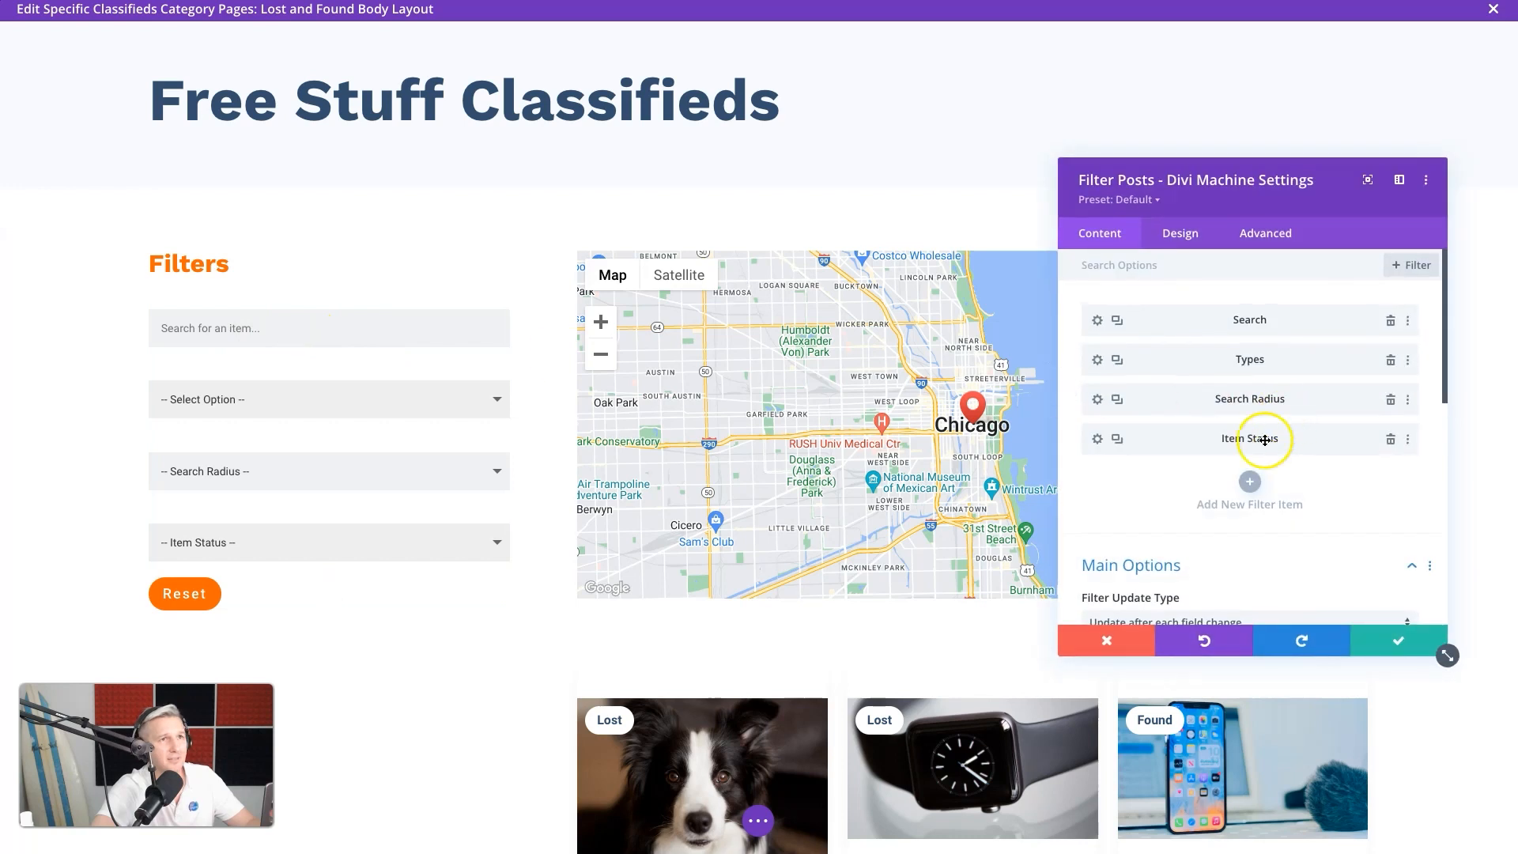
pyautogui.click(1092, 440)
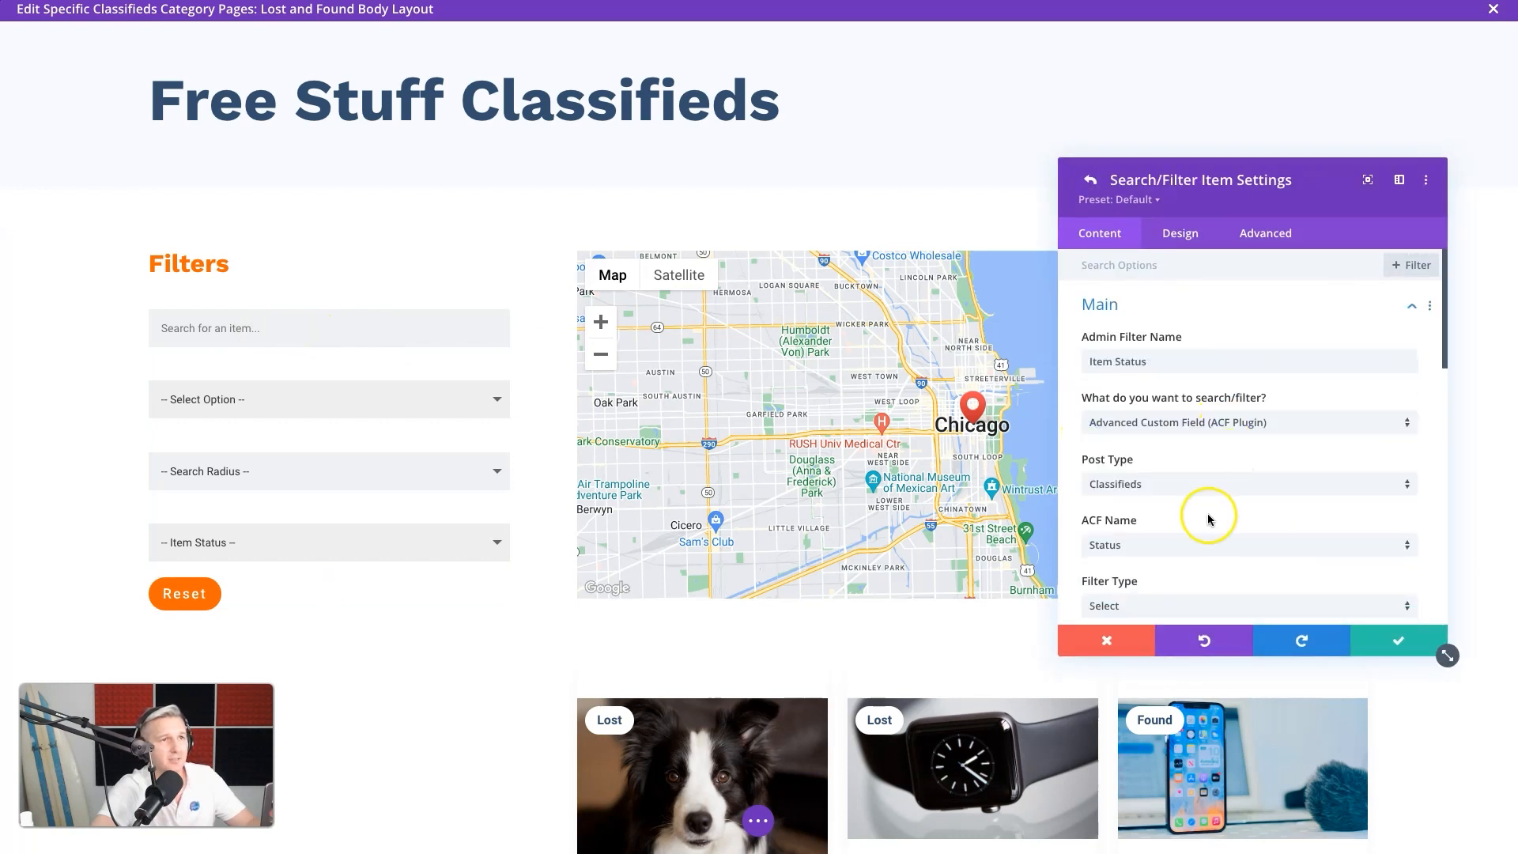
pyautogui.scroll(-2, 1203, 515)
pyautogui.scroll(-3, 1208, 519)
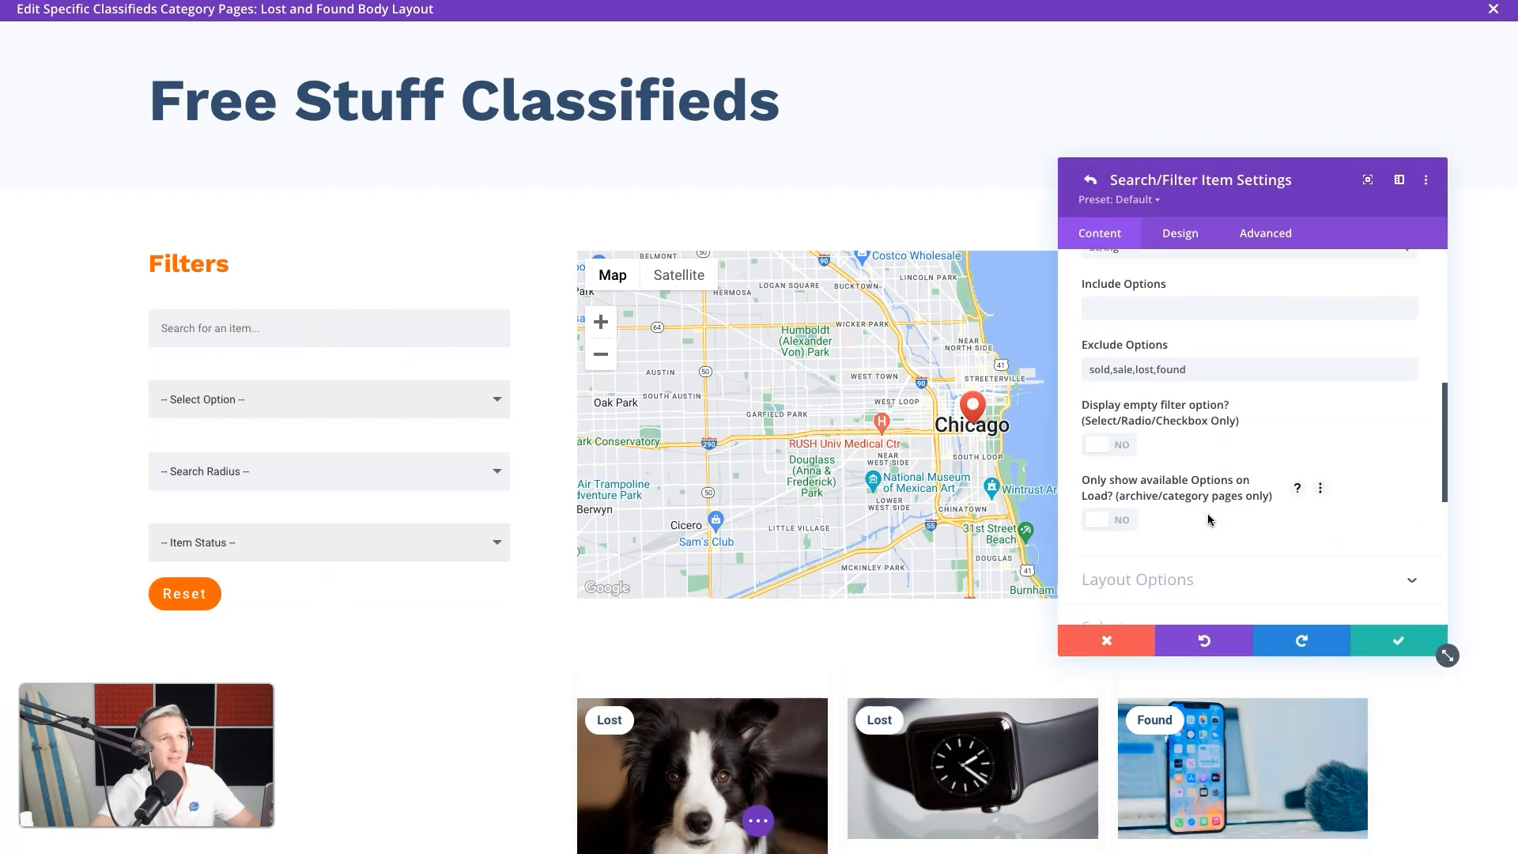
pyautogui.click(1119, 364)
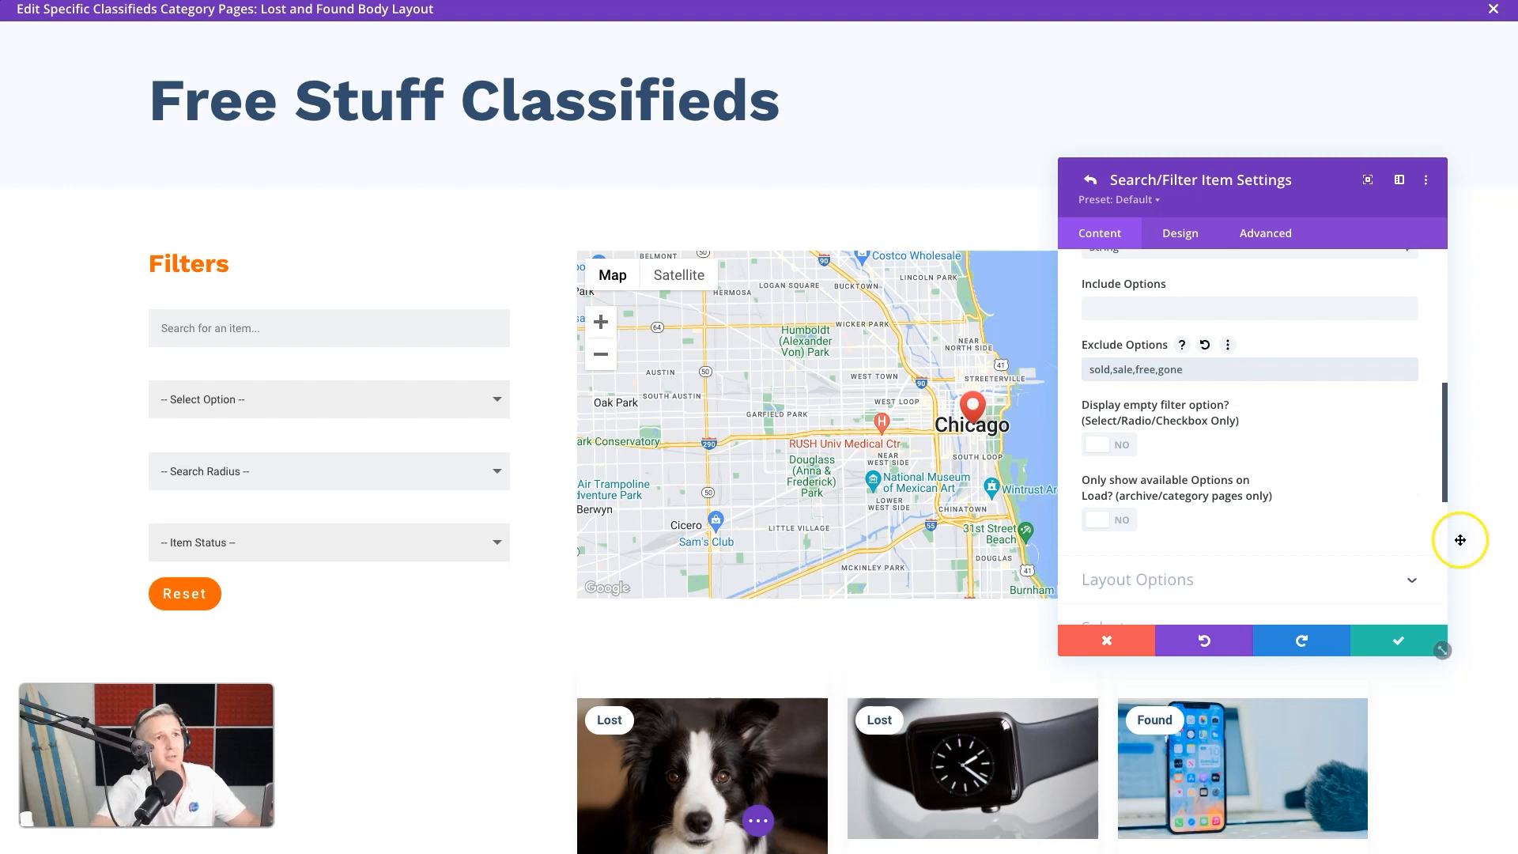
pyautogui.click(1400, 646)
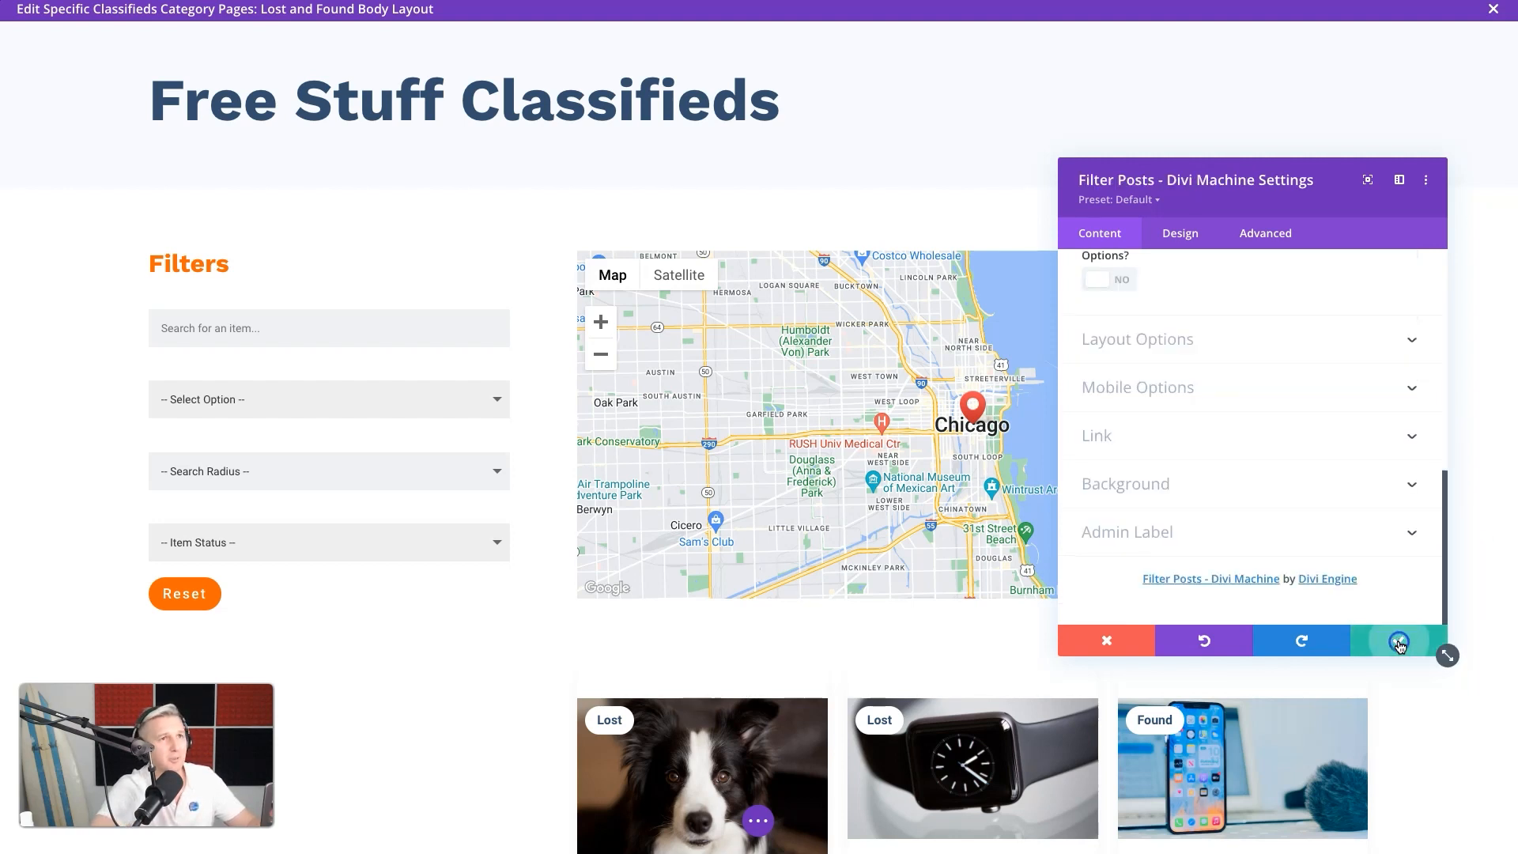
pyautogui.click(1399, 647)
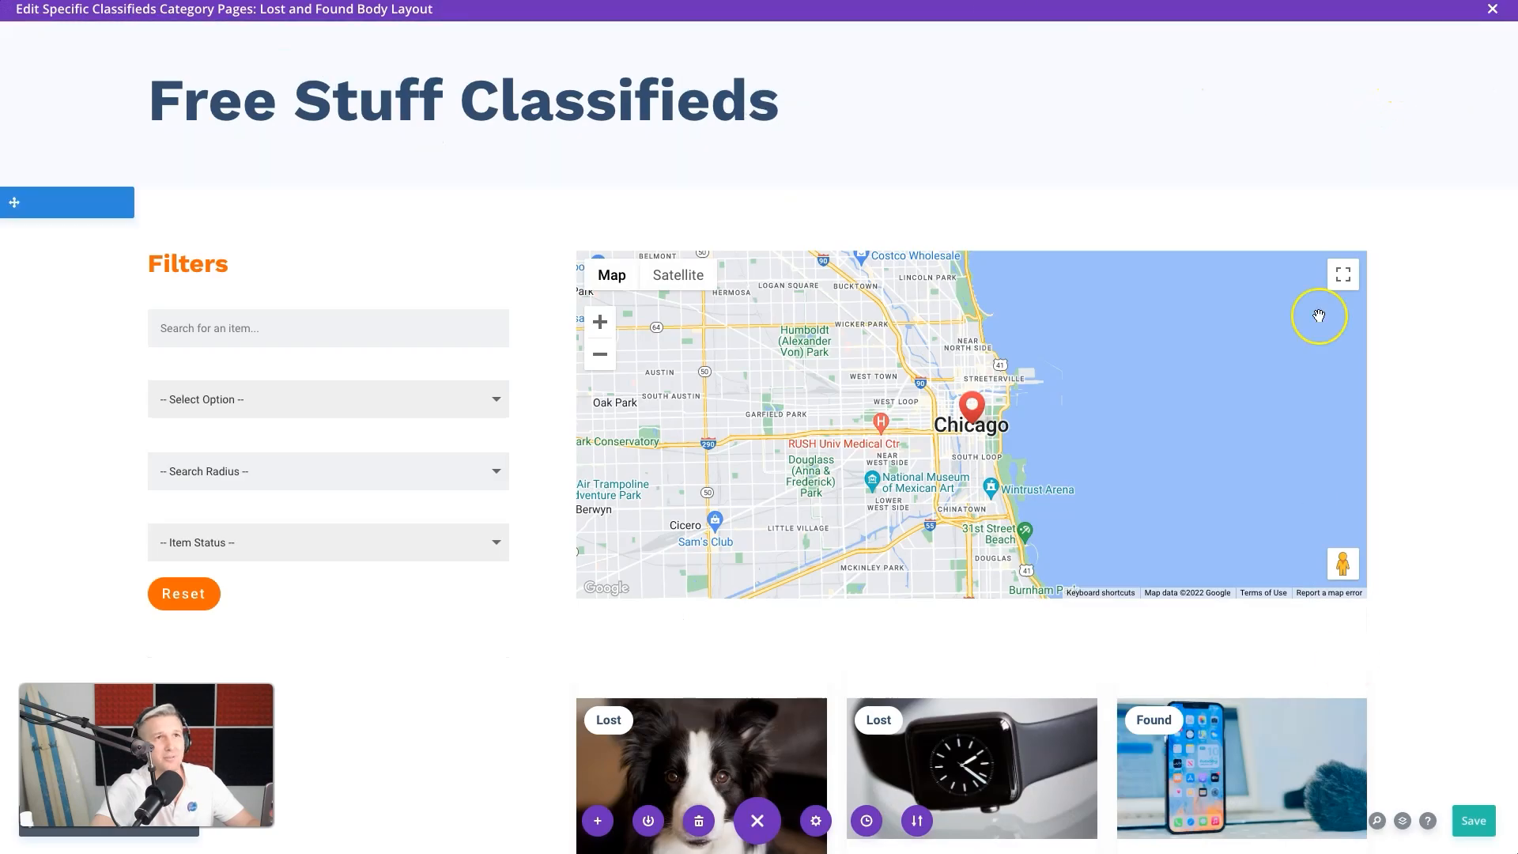
# Step: Exit the Lost and Found body layout, save the Theme Builder changes and check the Lost & Found page on the site
pyautogui.click(1491, 8)
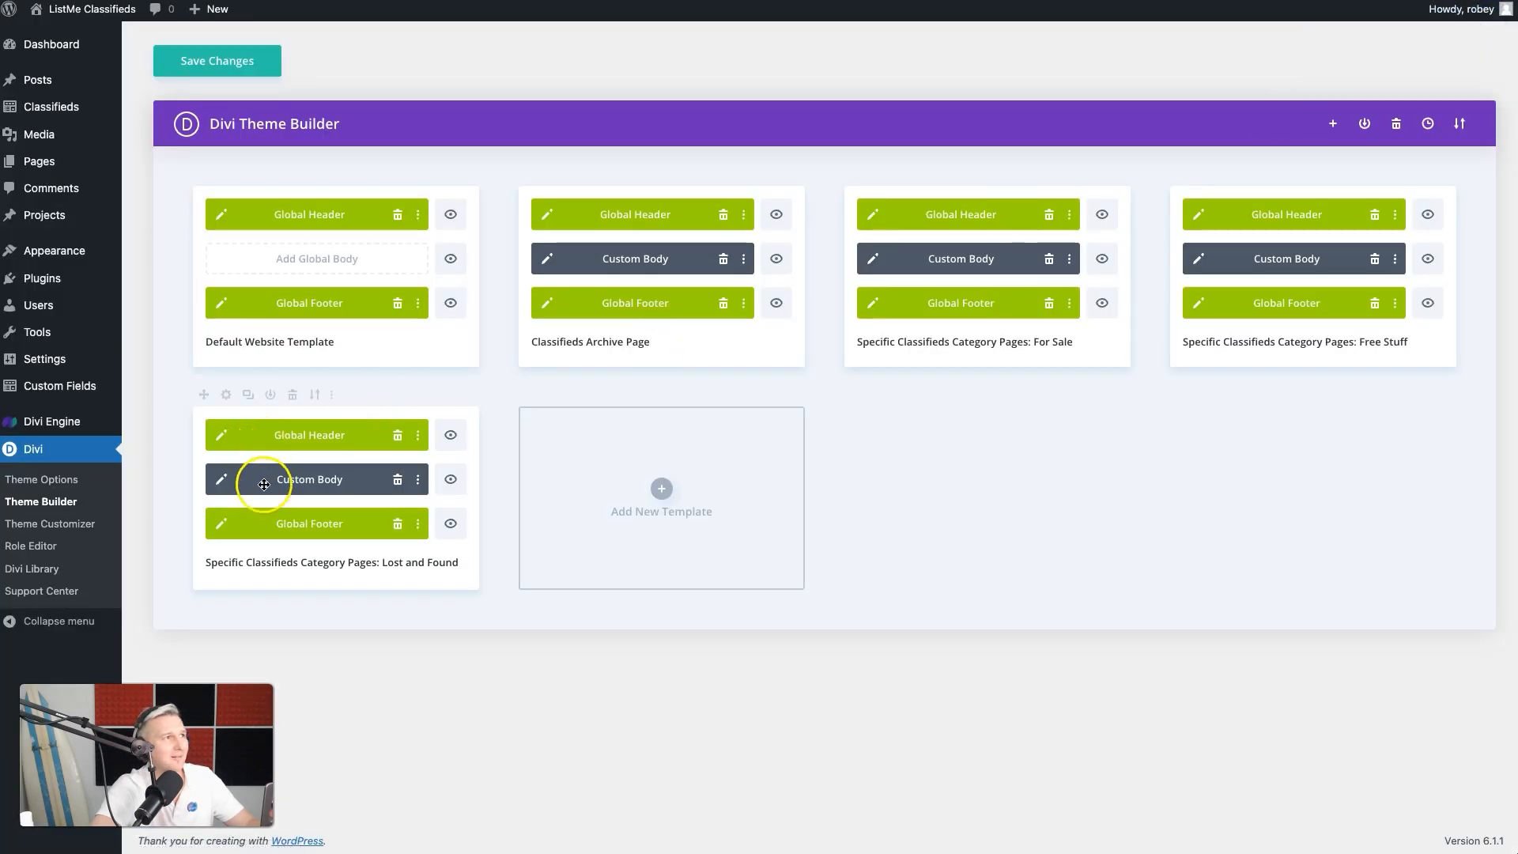
pyautogui.click(232, 60)
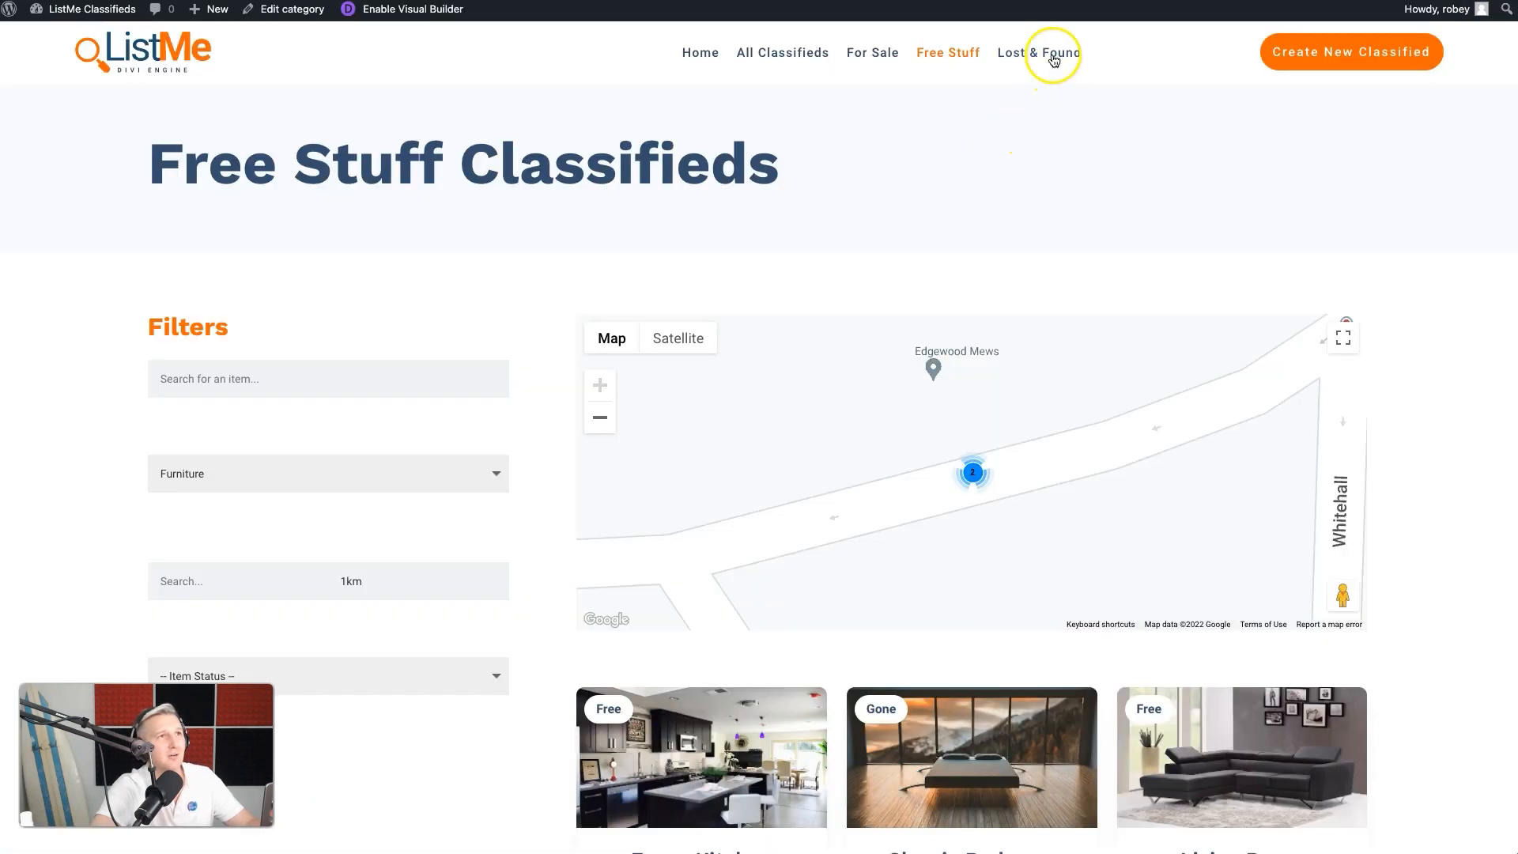
pyautogui.click(1052, 57)
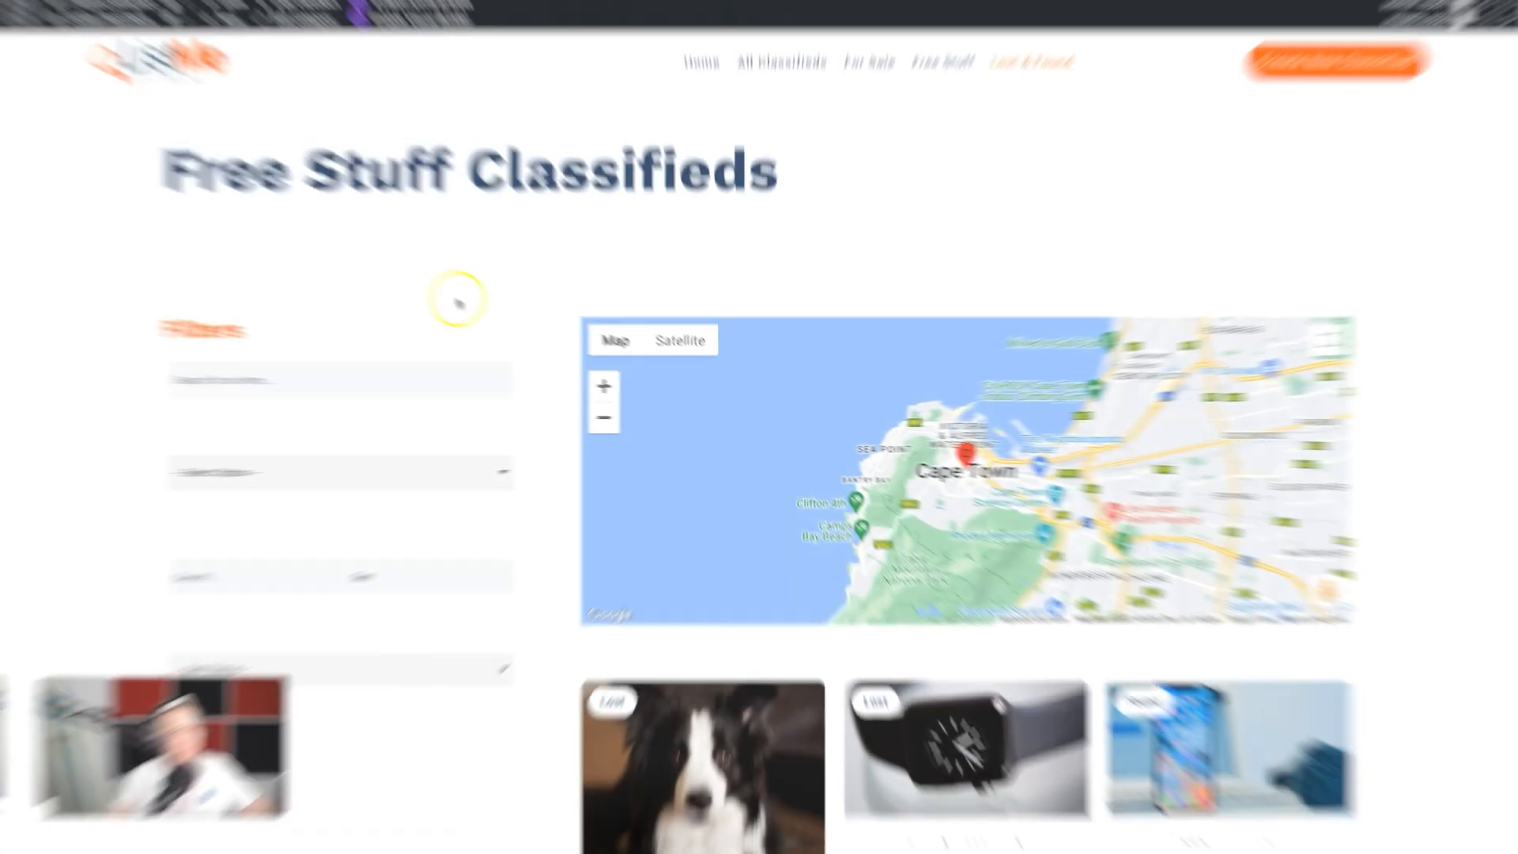
pyautogui.scroll(-4, 500, 802)
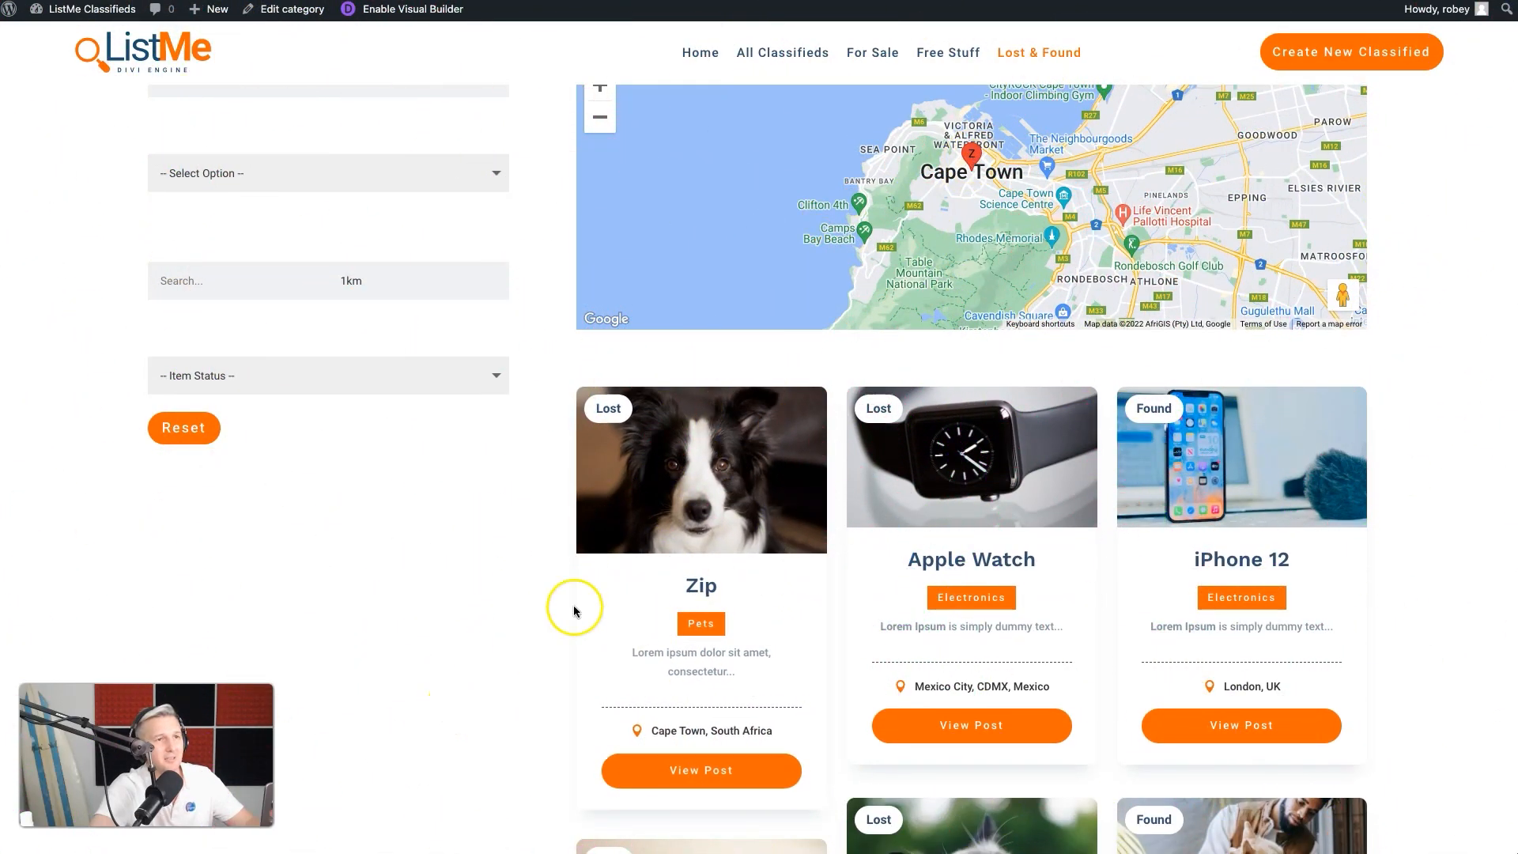
pyautogui.scroll(4, 605, 628)
pyautogui.scroll(-2, 605, 627)
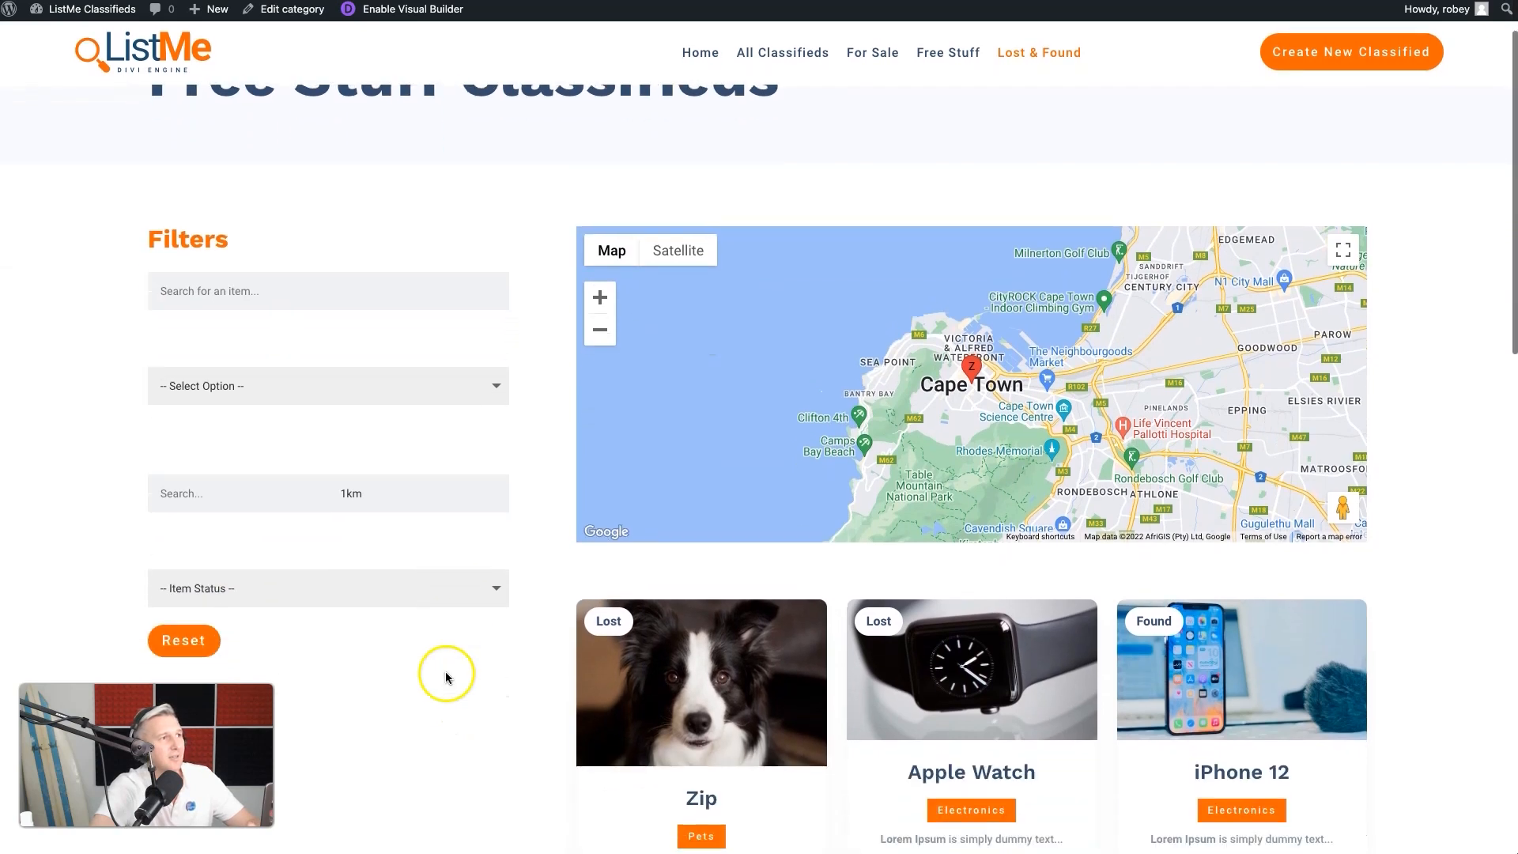
# Step: Test the filters with item status Found and type Electronics, and reset them
pyautogui.click(406, 572)
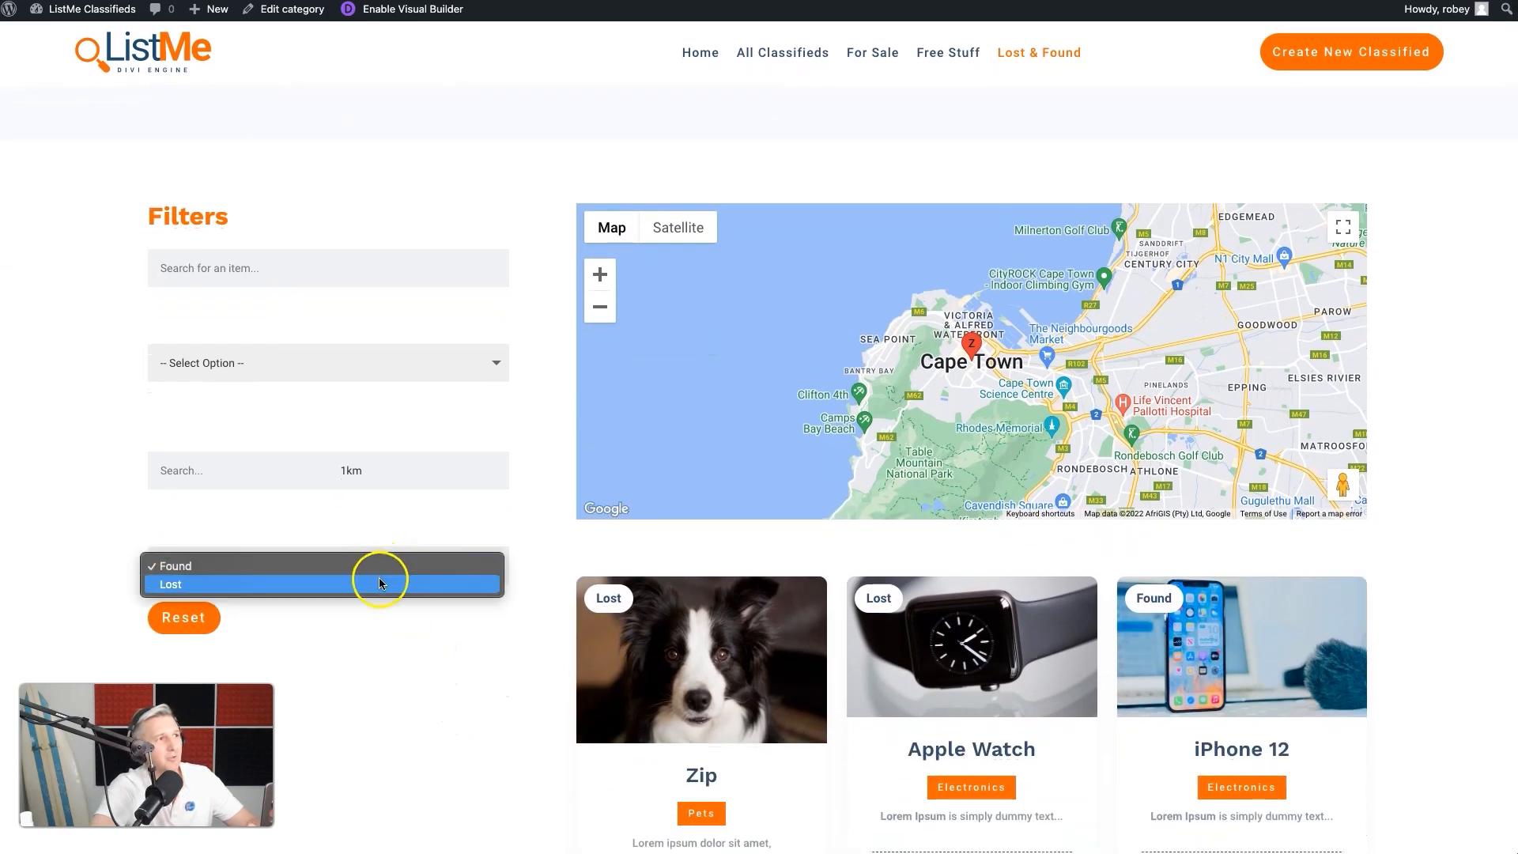
pyautogui.click(380, 568)
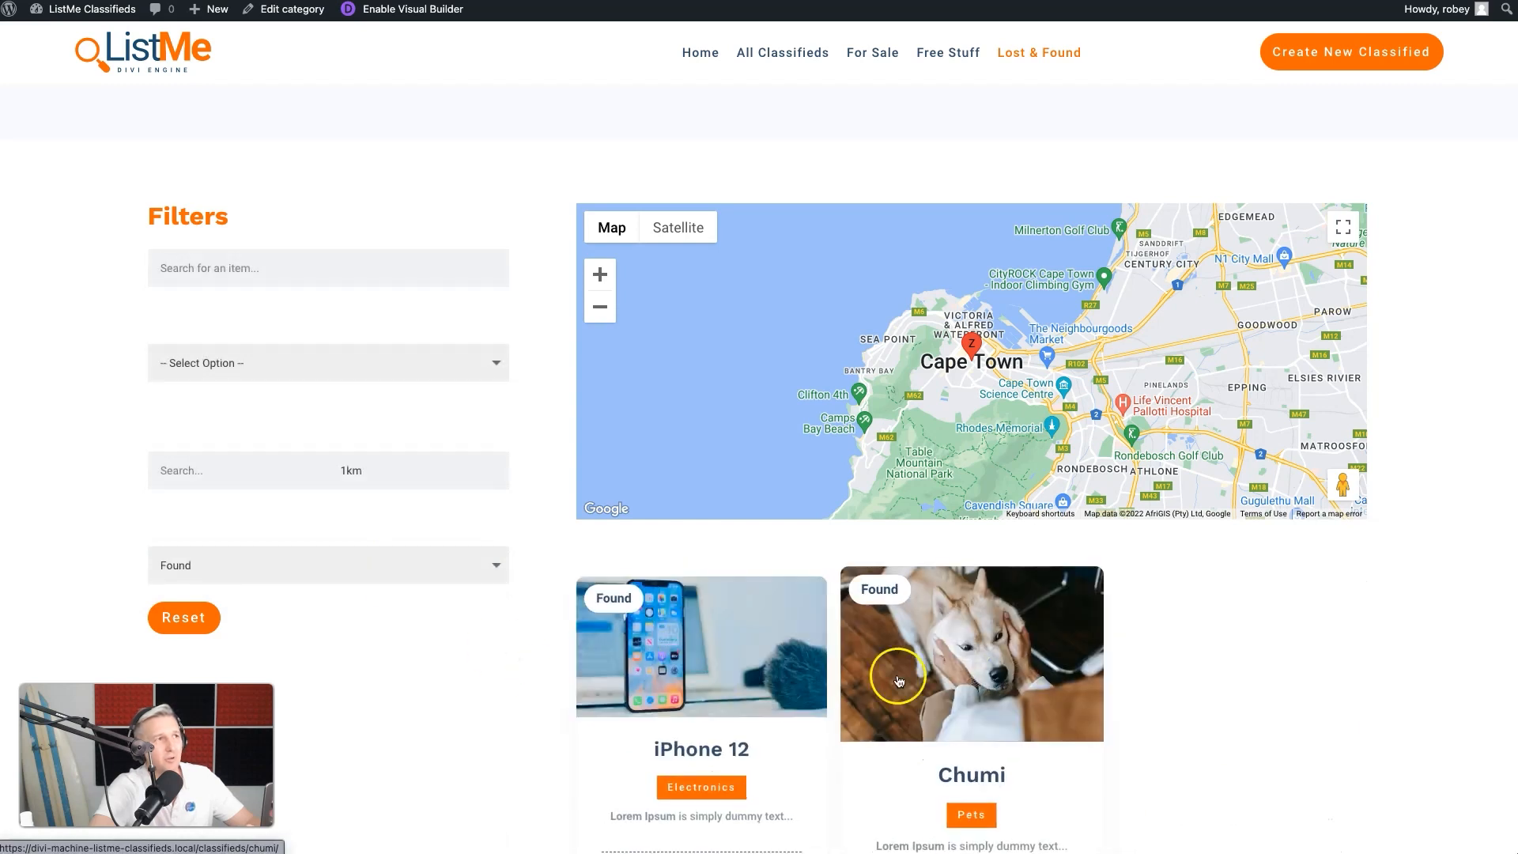
pyautogui.click(290, 364)
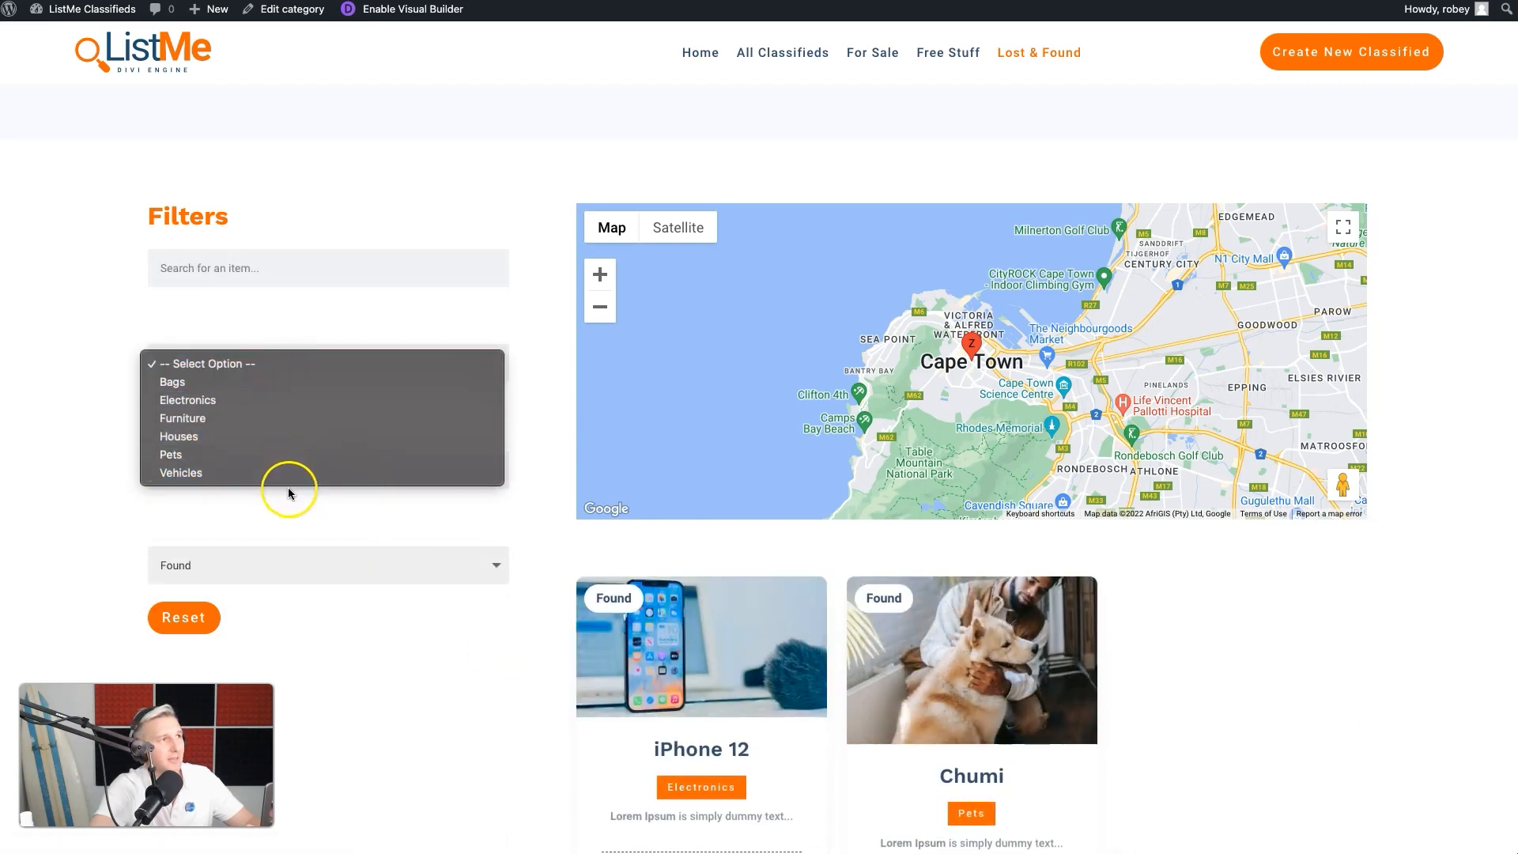
pyautogui.click(291, 399)
pyautogui.scroll(-4, 761, 722)
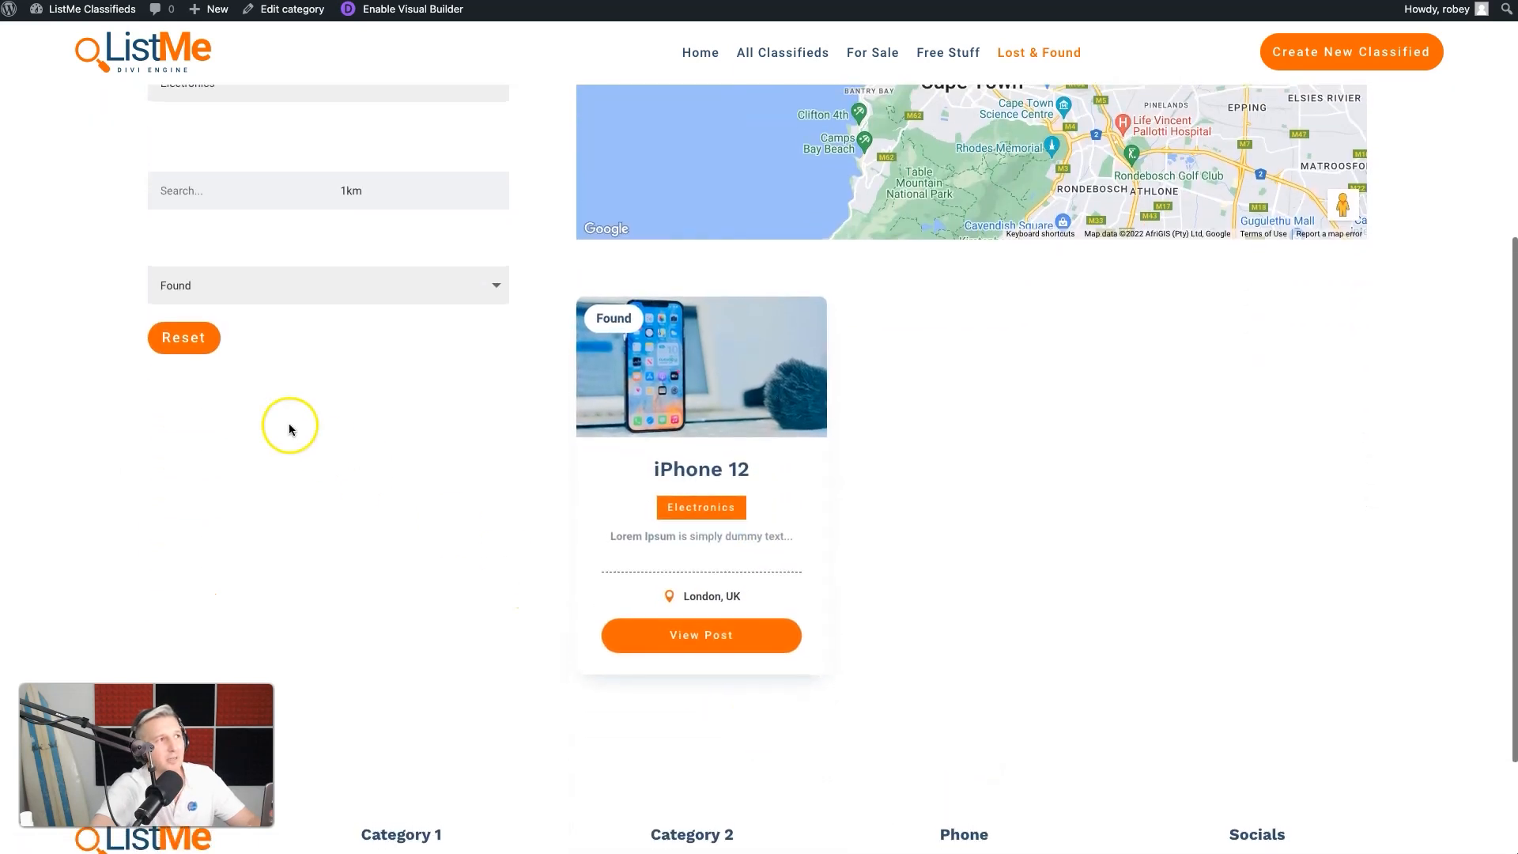
pyautogui.click(194, 342)
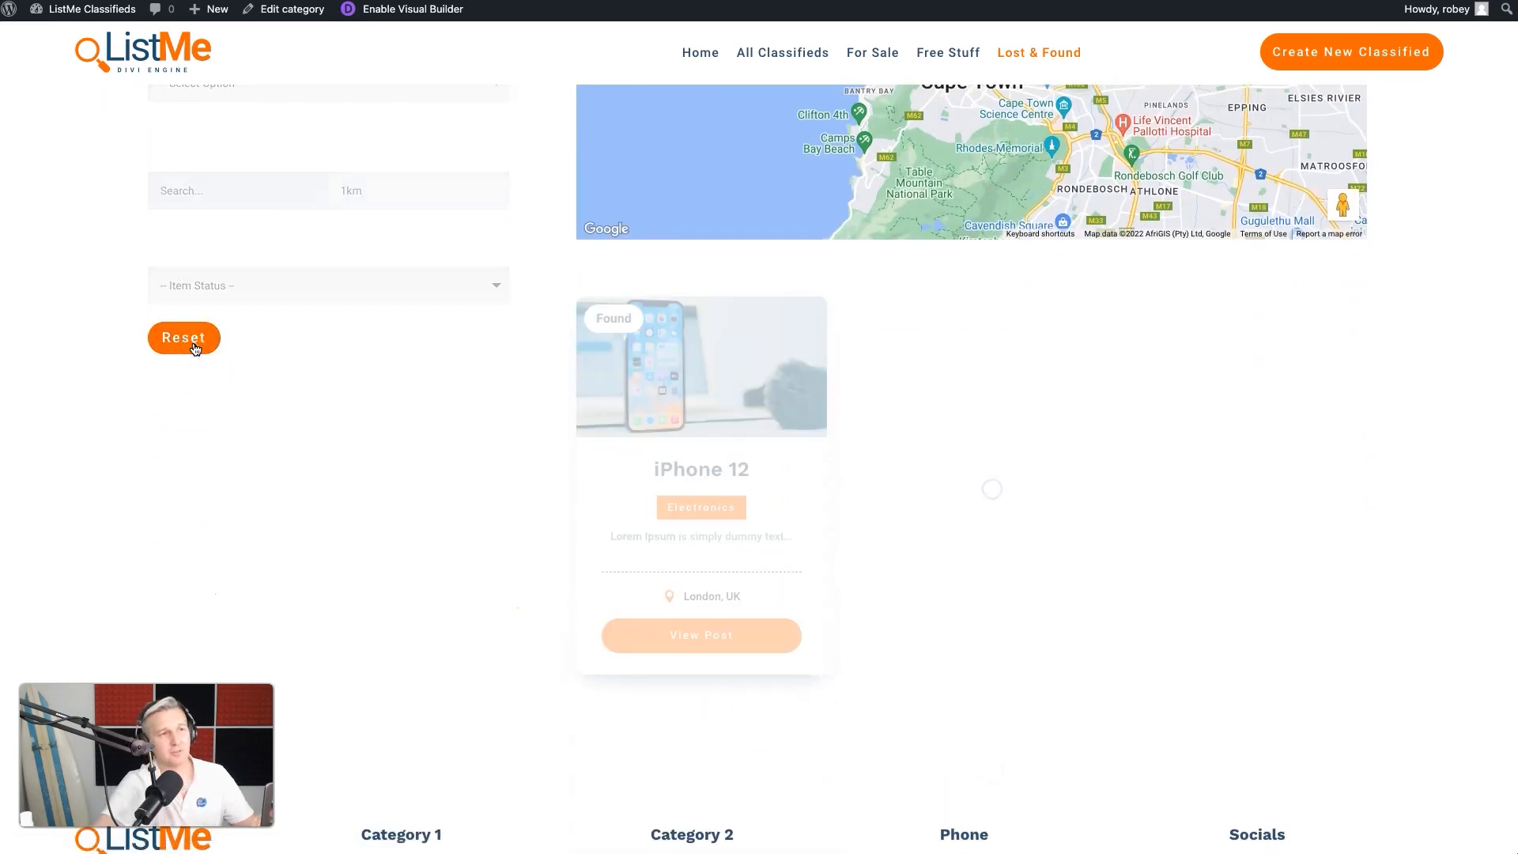